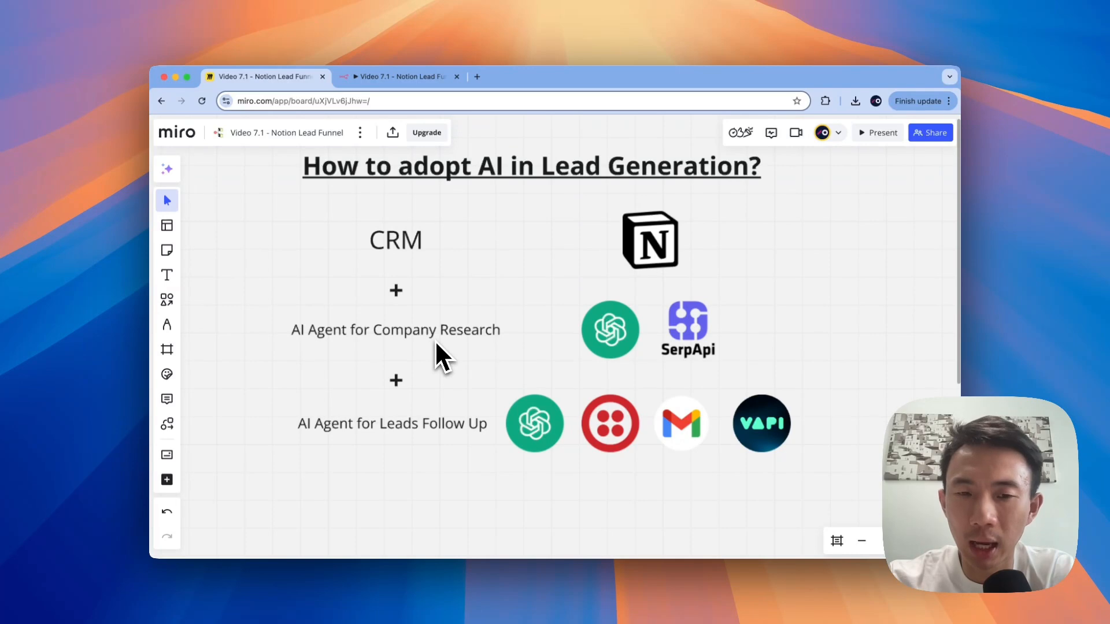
# Step: Leave the Miro board for the n8n 'Video 7.1 - Notion Lead Funnel - Tutorial' workflow
pyautogui.scroll(-10, 434, 339)
pyautogui.scroll(2, 435, 340)
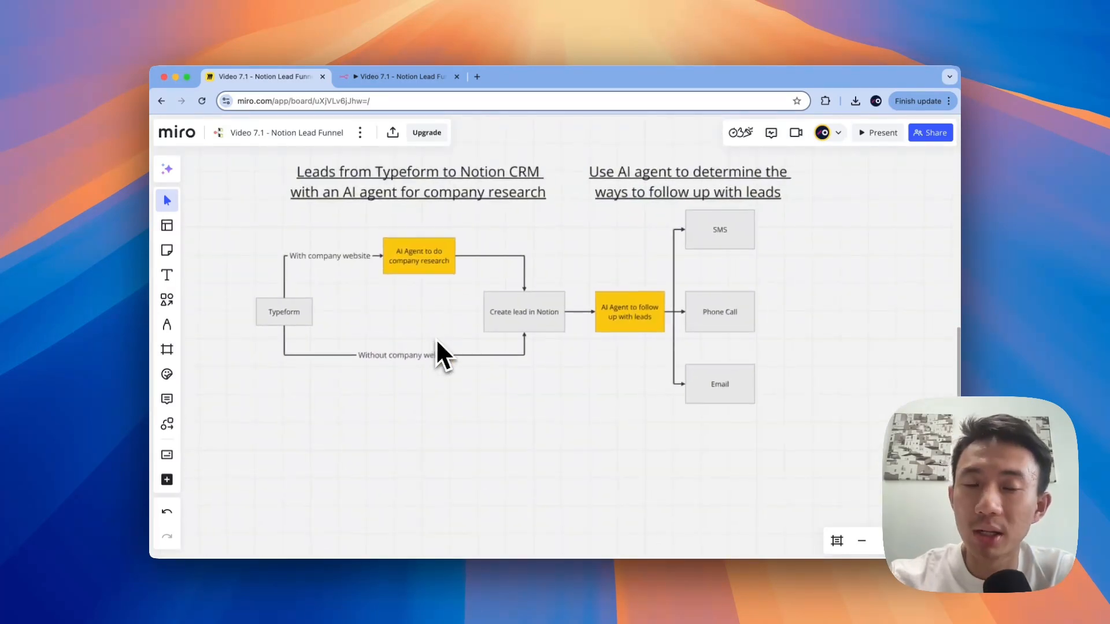
pyautogui.scroll(2, 569, 408)
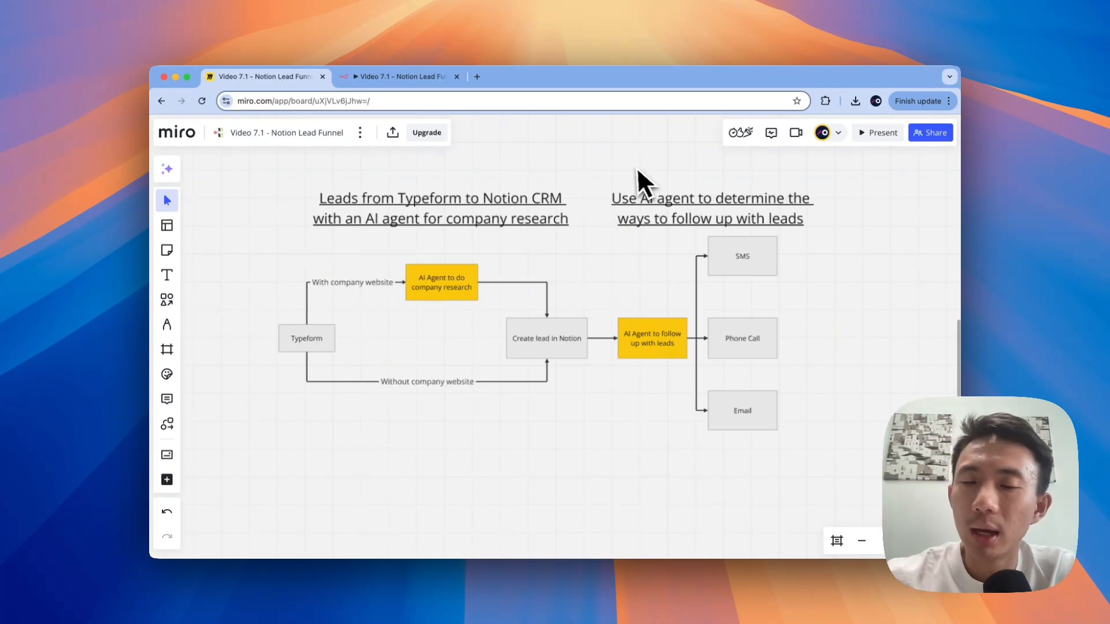
pyautogui.hscroll(3, 632, 169)
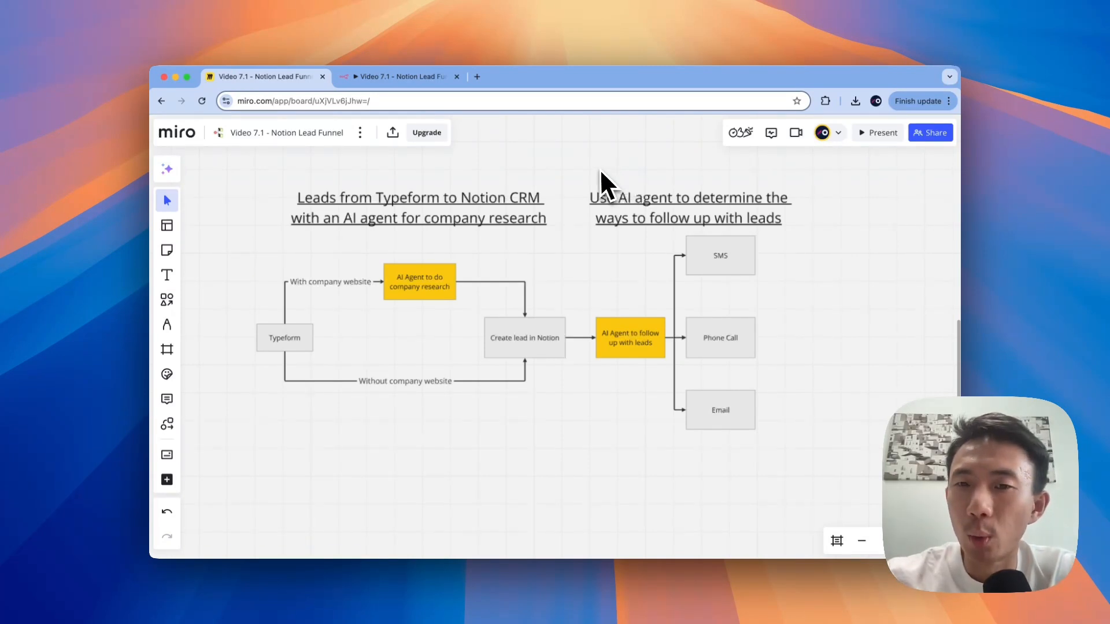
pyautogui.hscroll(3, 599, 168)
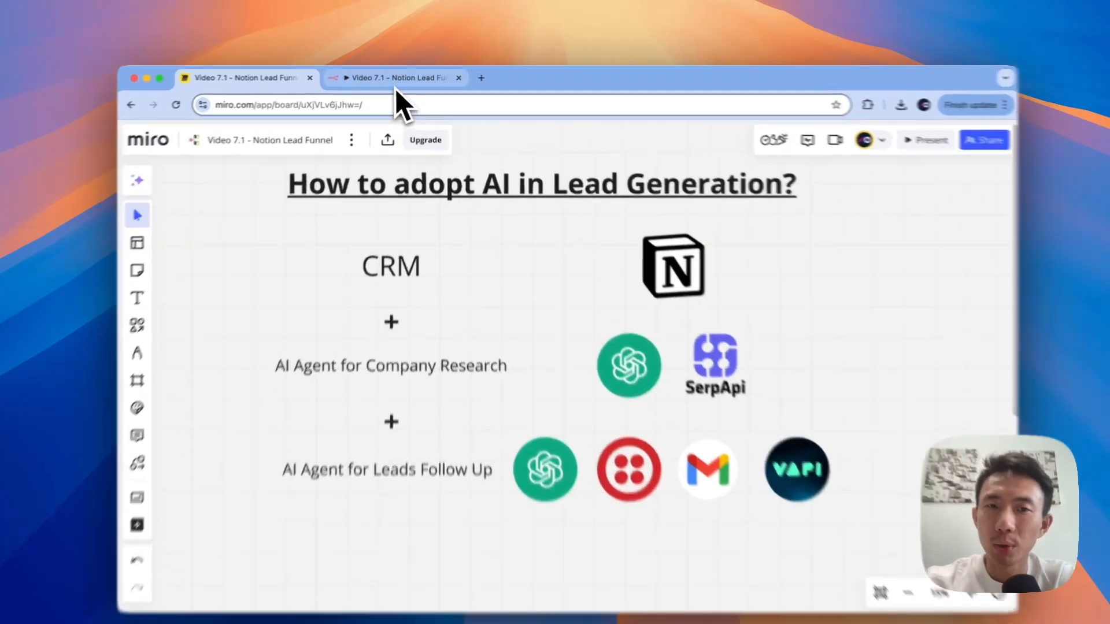
pyautogui.click(396, 77)
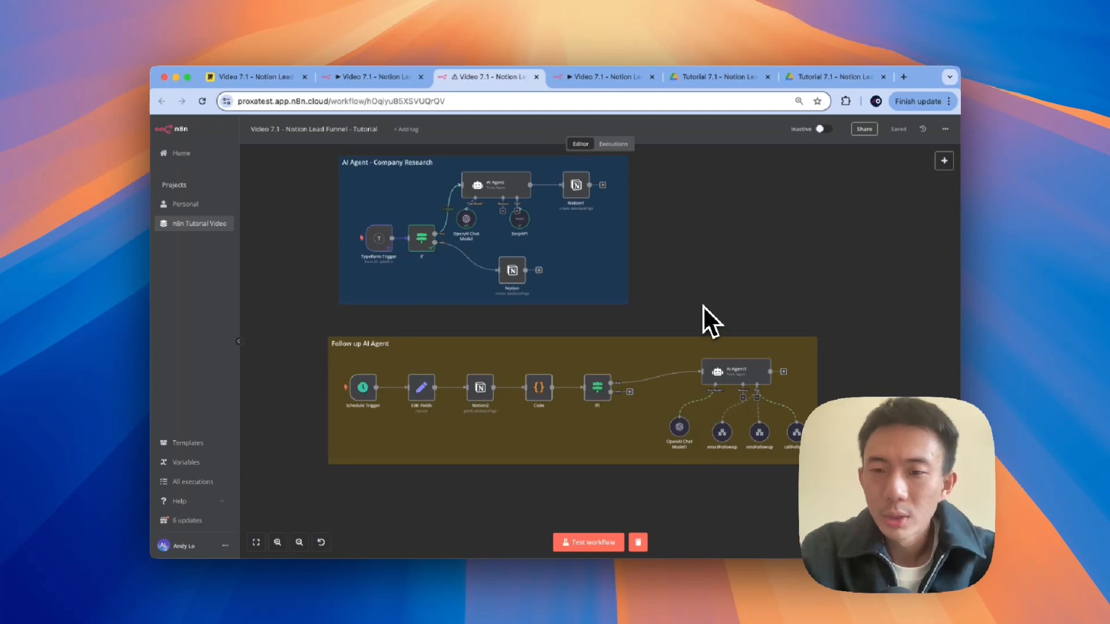
# Step: Execute the AI Agent1 follow-up workflow, then view the lead's Notion Sales CRM record
pyautogui.hotkey('ctrl', 'Right')
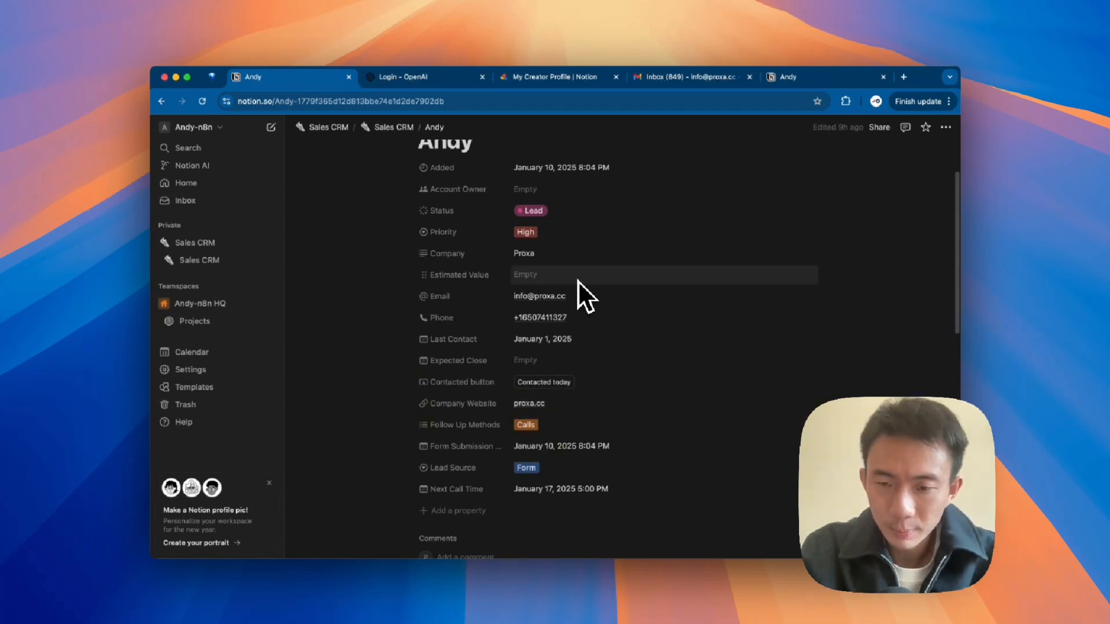
pyautogui.hotkey('ctrl', 'Left')
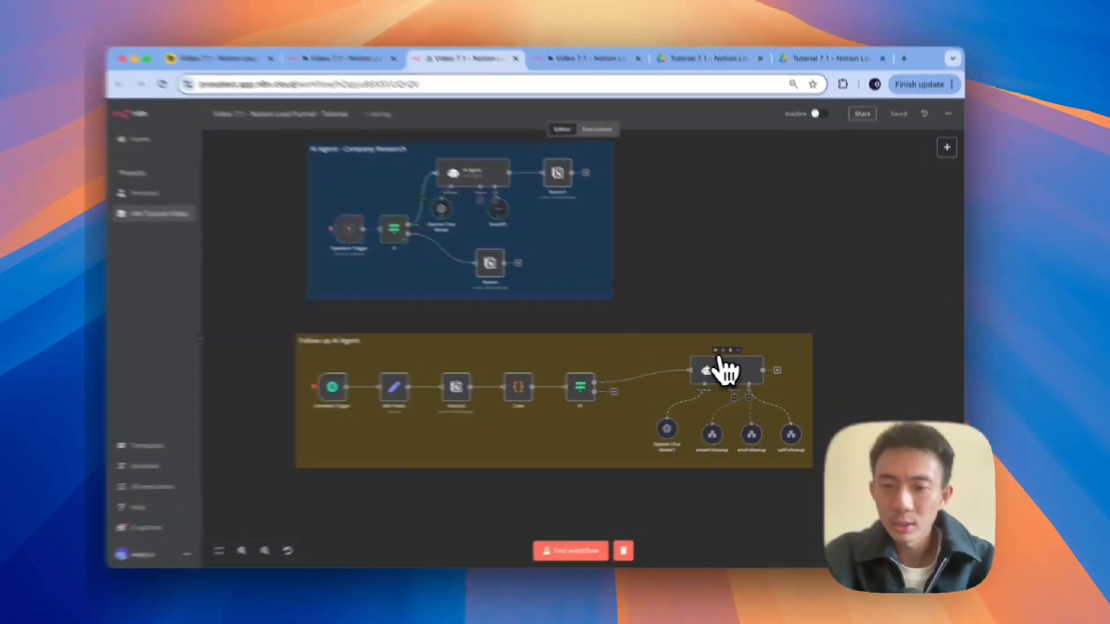
pyautogui.click(712, 353)
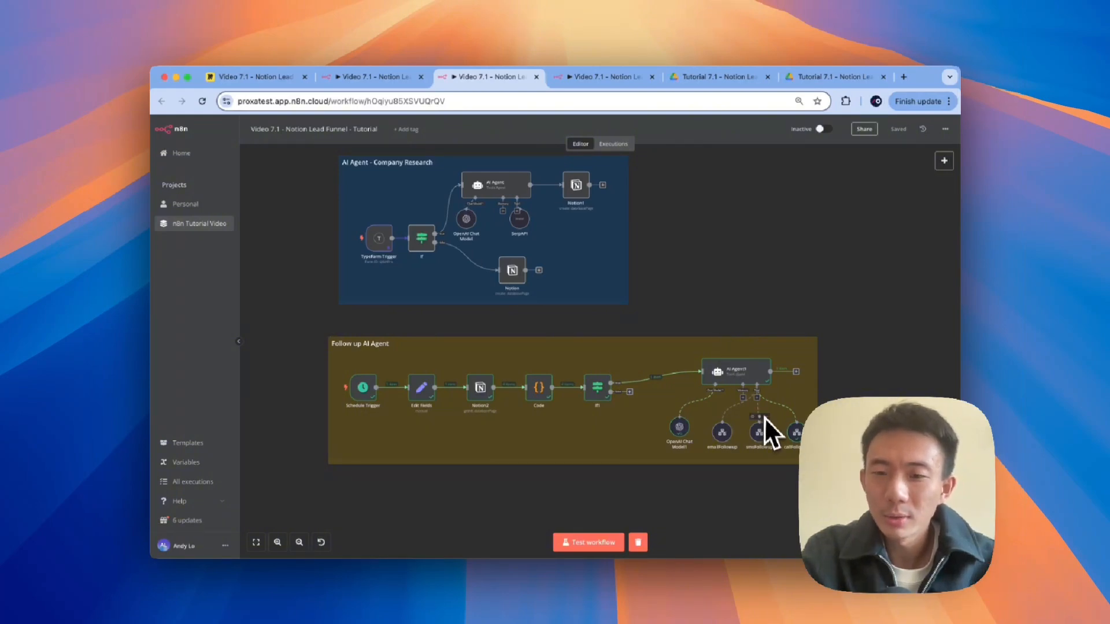
pyautogui.hotkey('ctrl', 'Right')
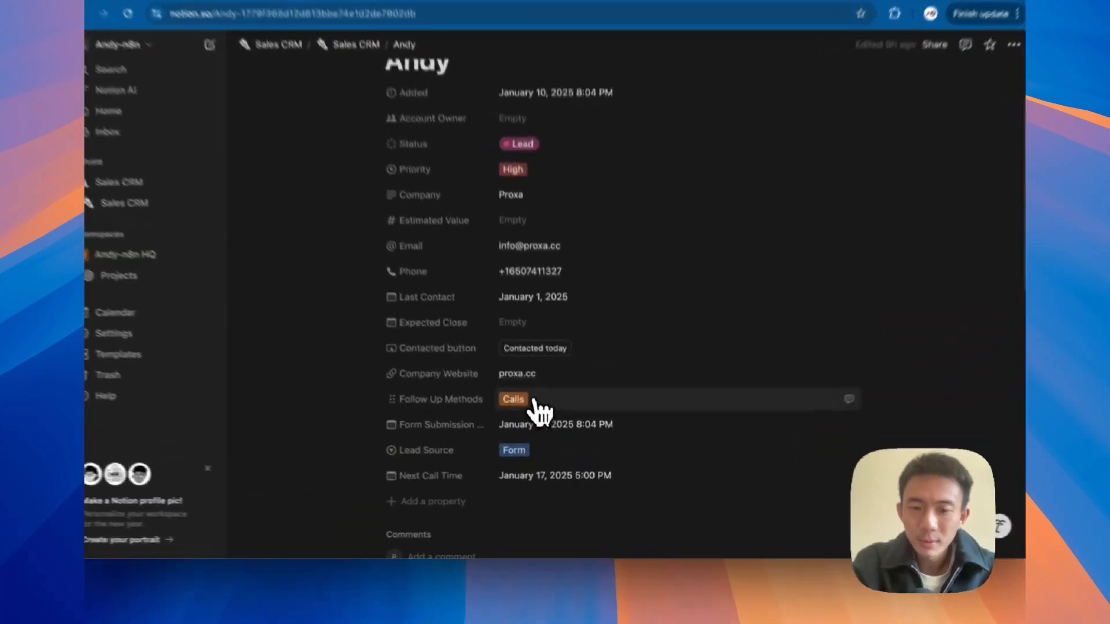
# Step: Swap the lead's Follow Up Methods tag from Calls to SMS
pyautogui.click(528, 427)
pyautogui.click(529, 386)
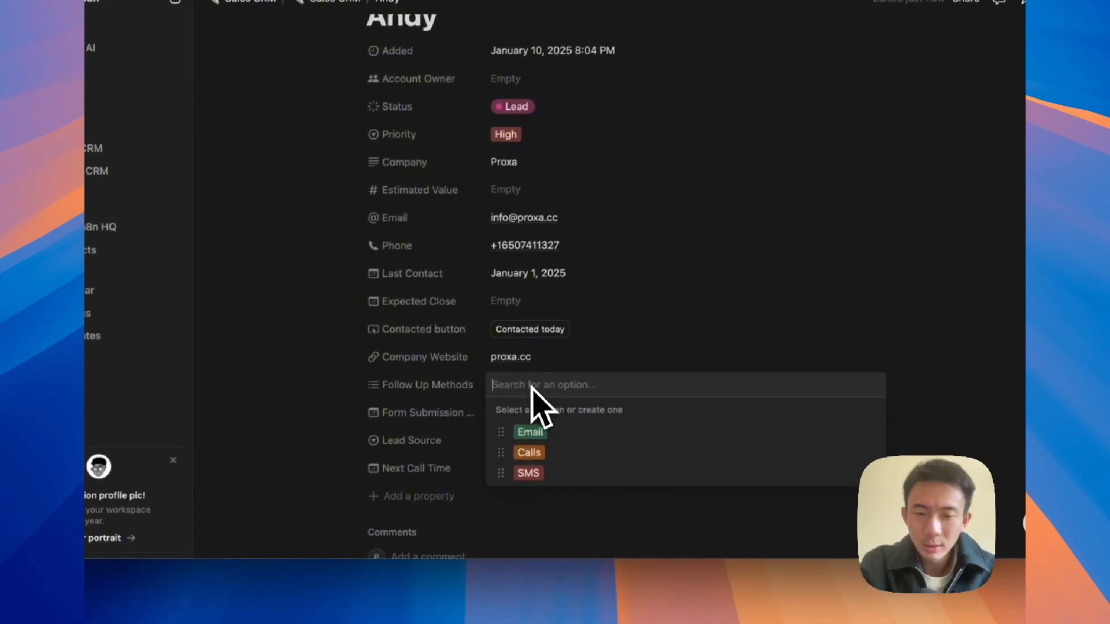
pyautogui.click(528, 474)
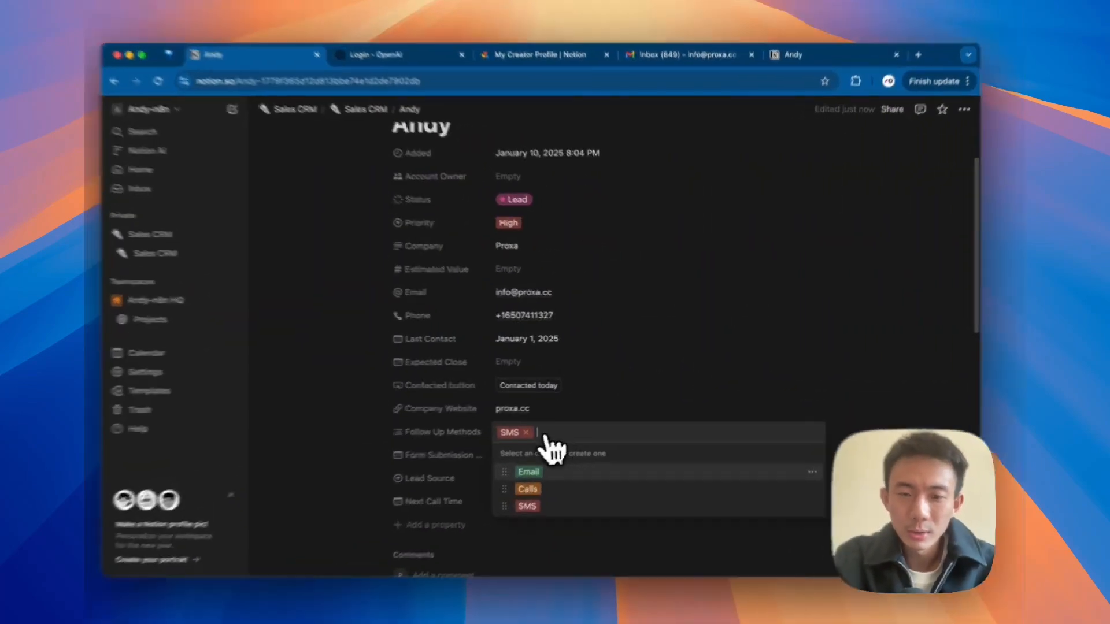
# Step: Replace SMS with Email as the lead's follow-up method and check the Gmail inbox
pyautogui.press('BackSpace')
pyautogui.click(530, 473)
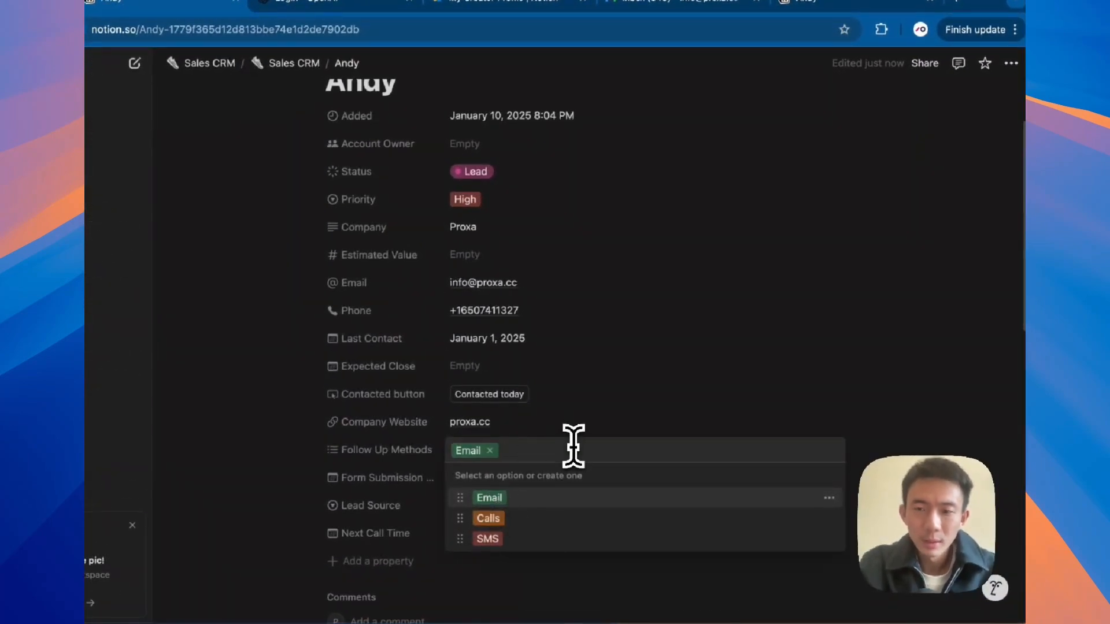
pyautogui.click(693, 4)
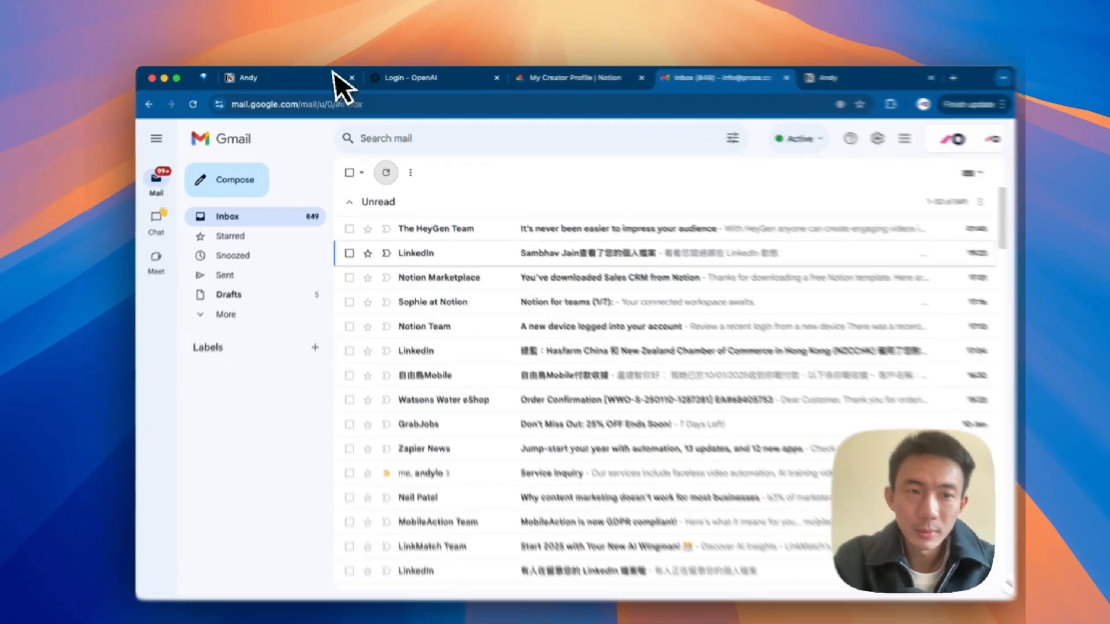
# Step: Run the follow-up AI agent node in n8n, then switch over to Gmail
pyautogui.click(332, 75)
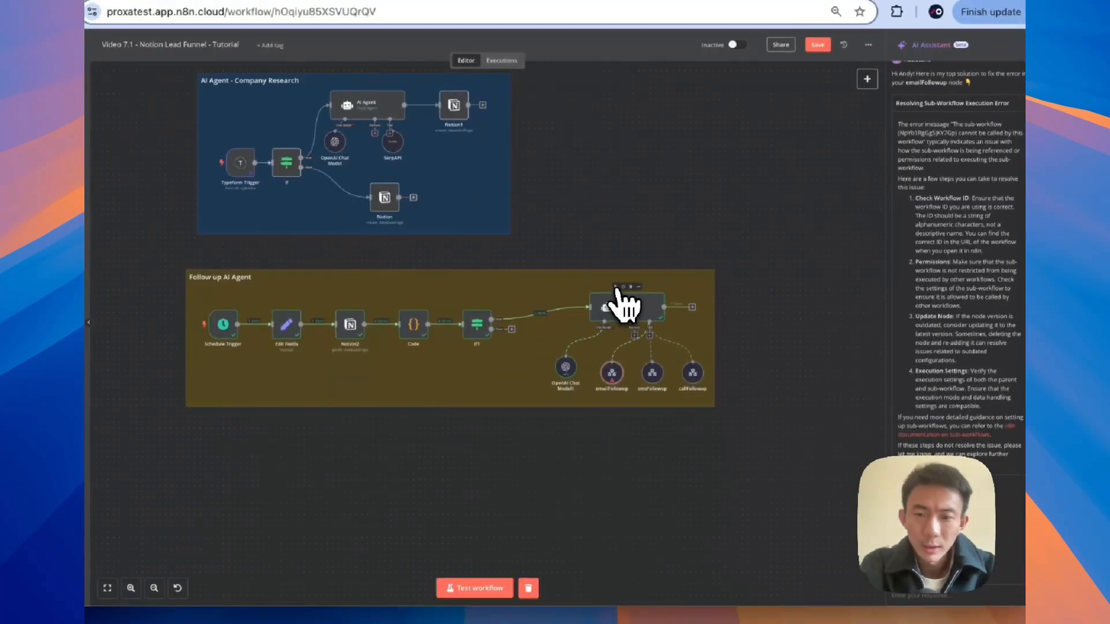
pyautogui.click(616, 287)
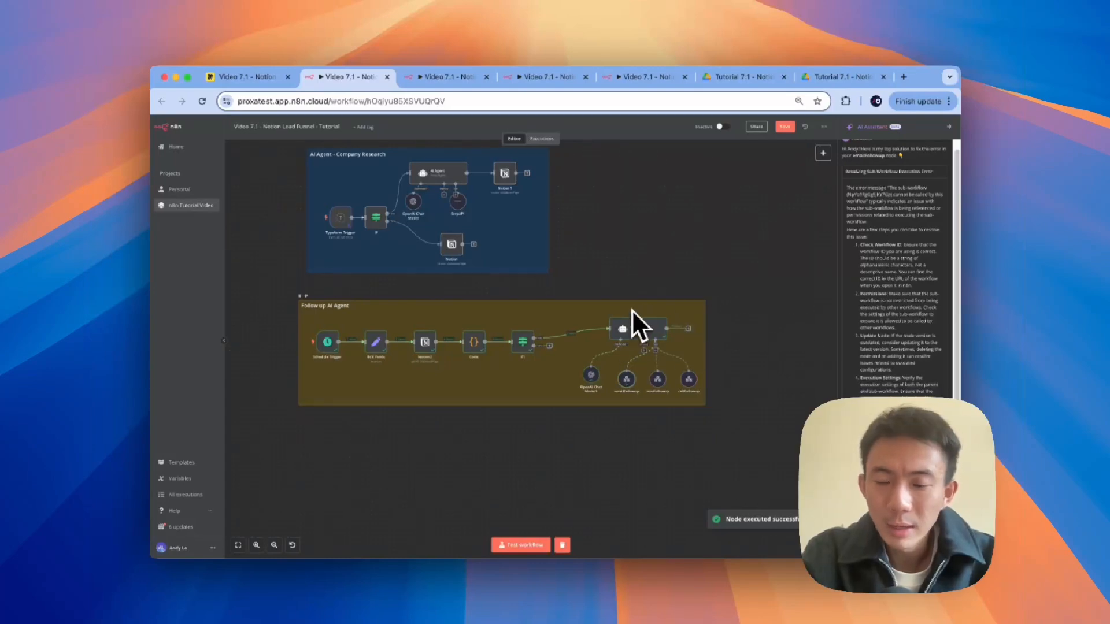
pyautogui.scroll(3, 634, 363)
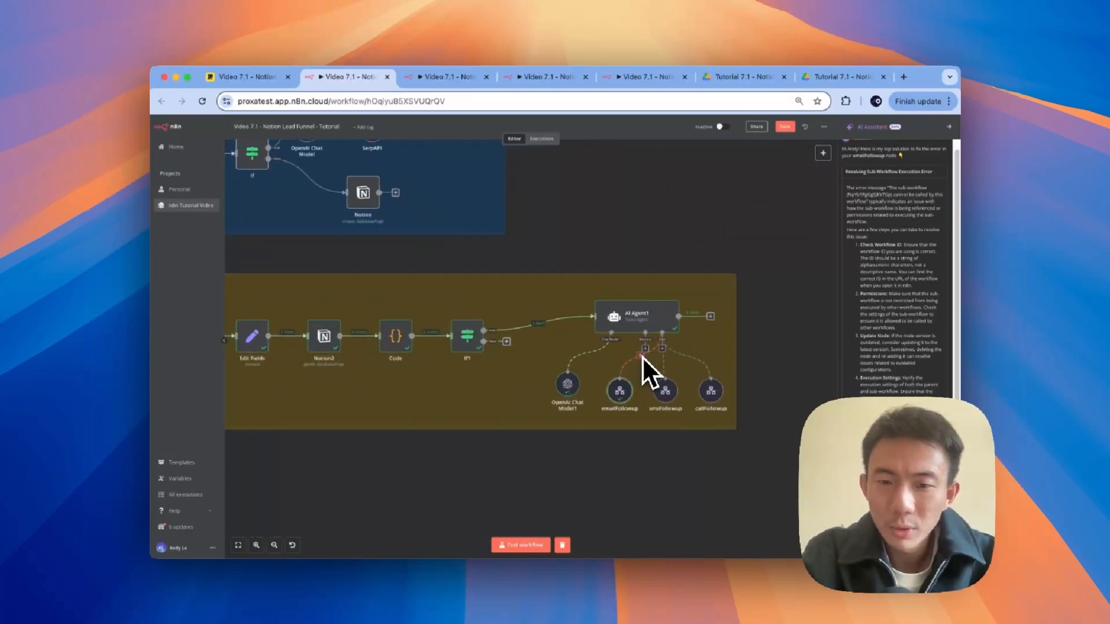
pyautogui.scroll(2, 643, 356)
pyautogui.hotkey('ctrl', 'Right')
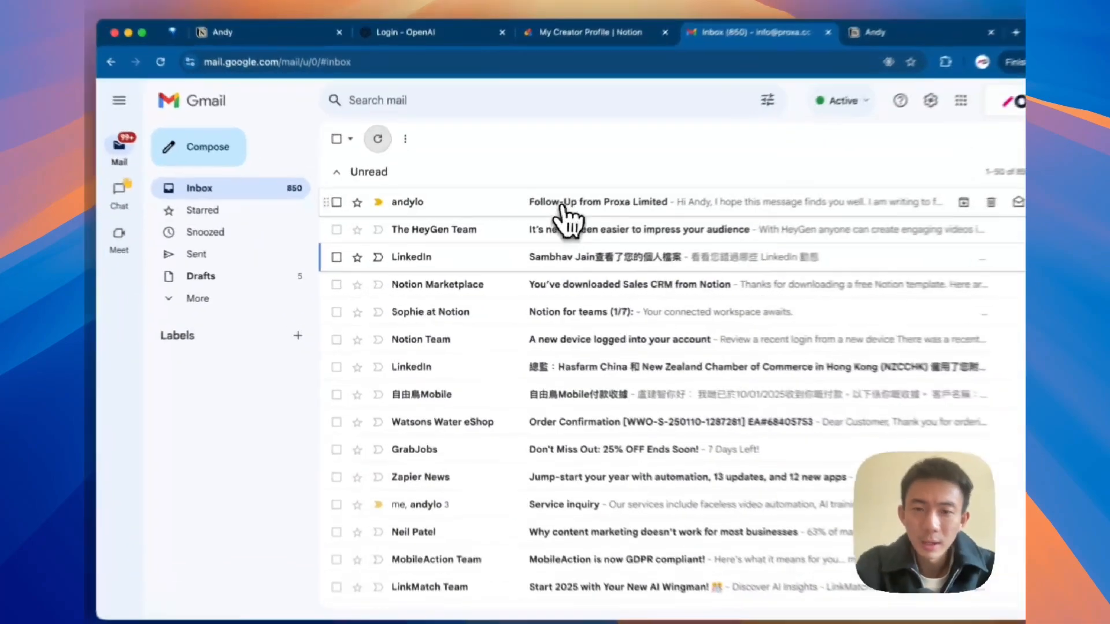
# Step: Open the 'Follow-Up from Proxa Limited' email to check its content
pyautogui.click(546, 216)
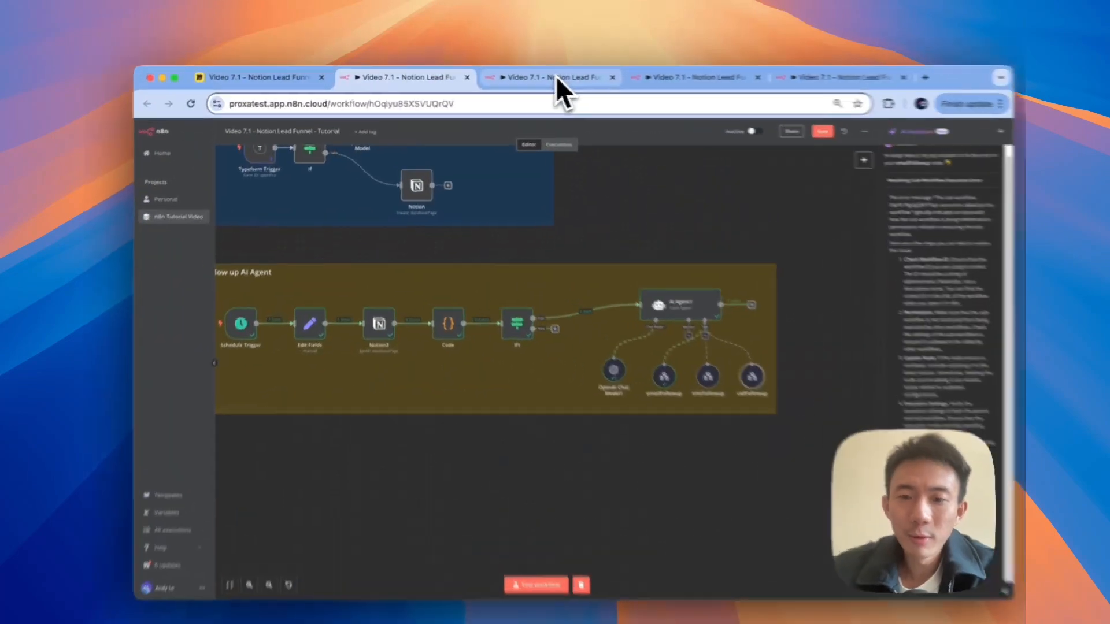
# Step: Review the Email, SMS and Call follow-up workflows, then go to the YouTube channel page
pyautogui.click(540, 76)
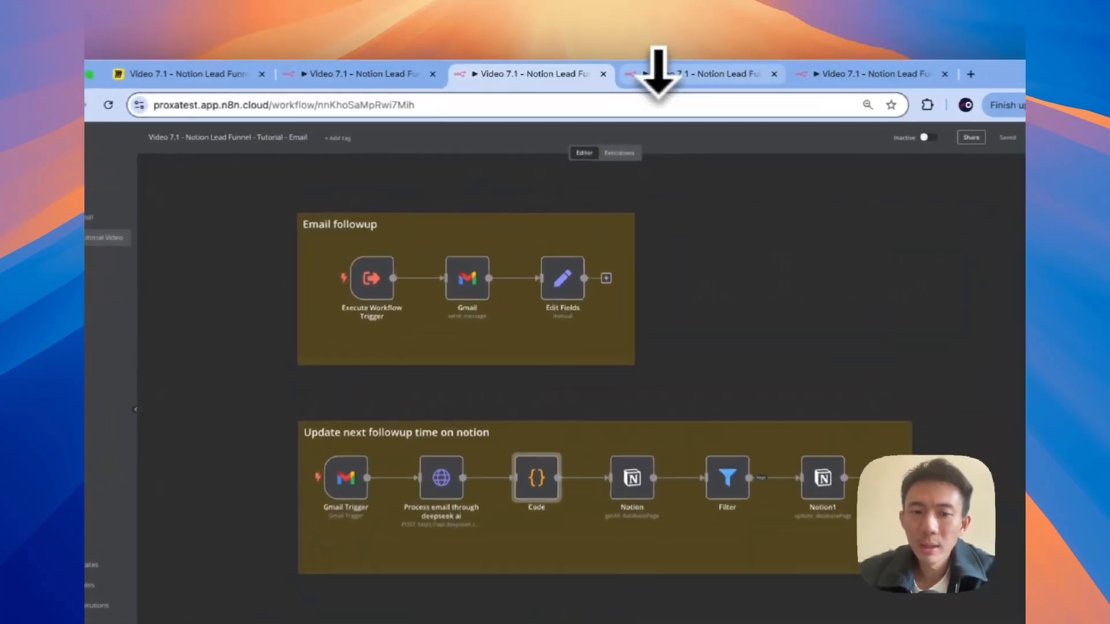
pyautogui.click(662, 78)
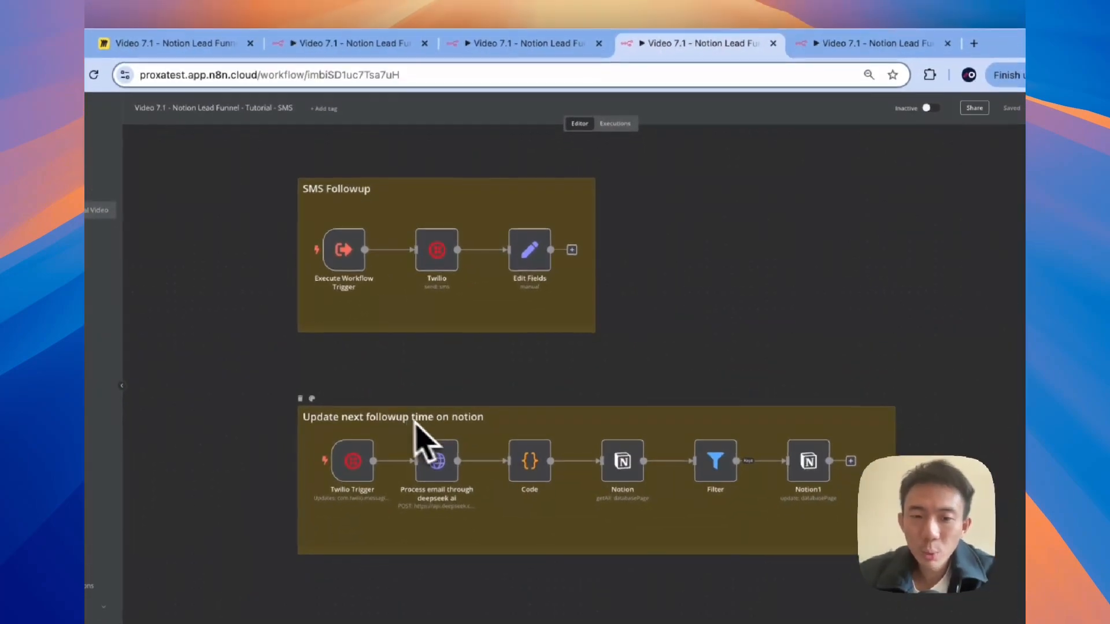
pyautogui.click(832, 41)
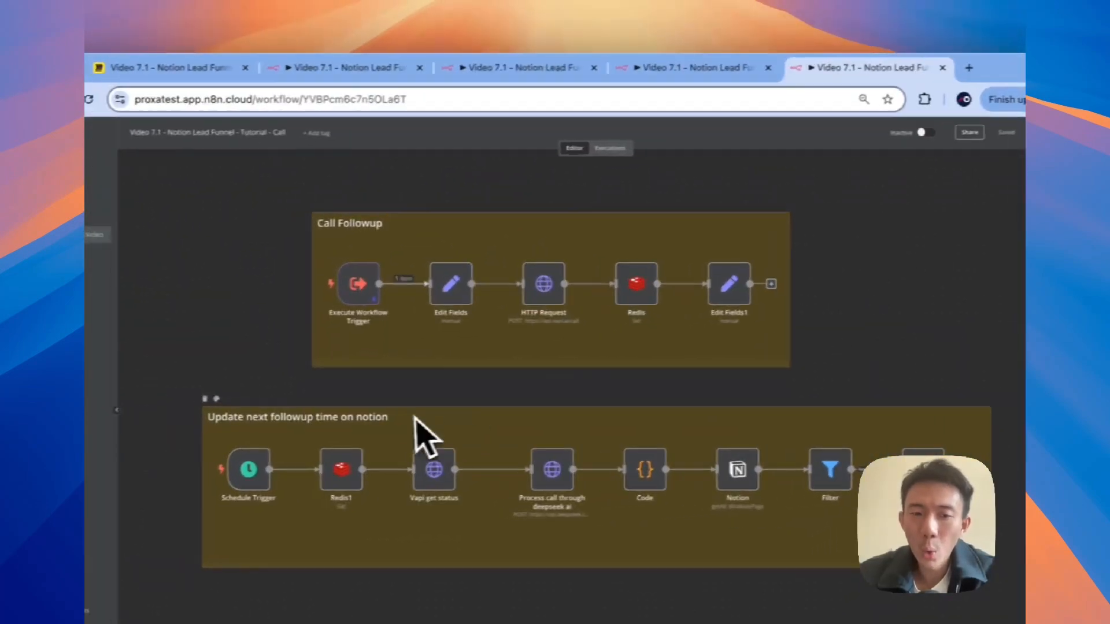
pyautogui.click(393, 66)
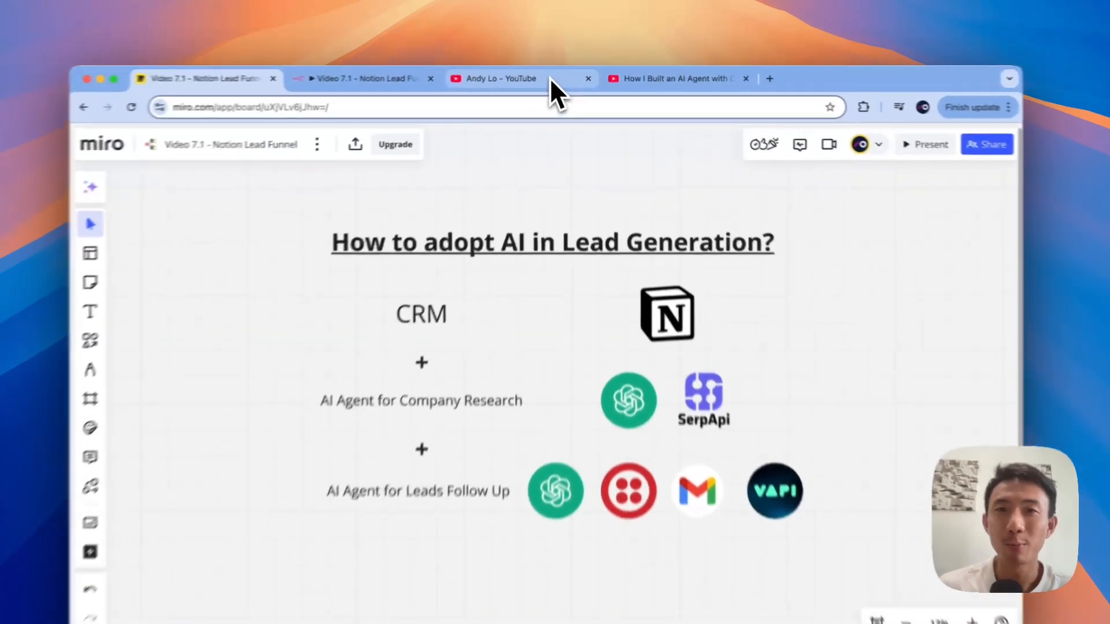
pyautogui.click(550, 77)
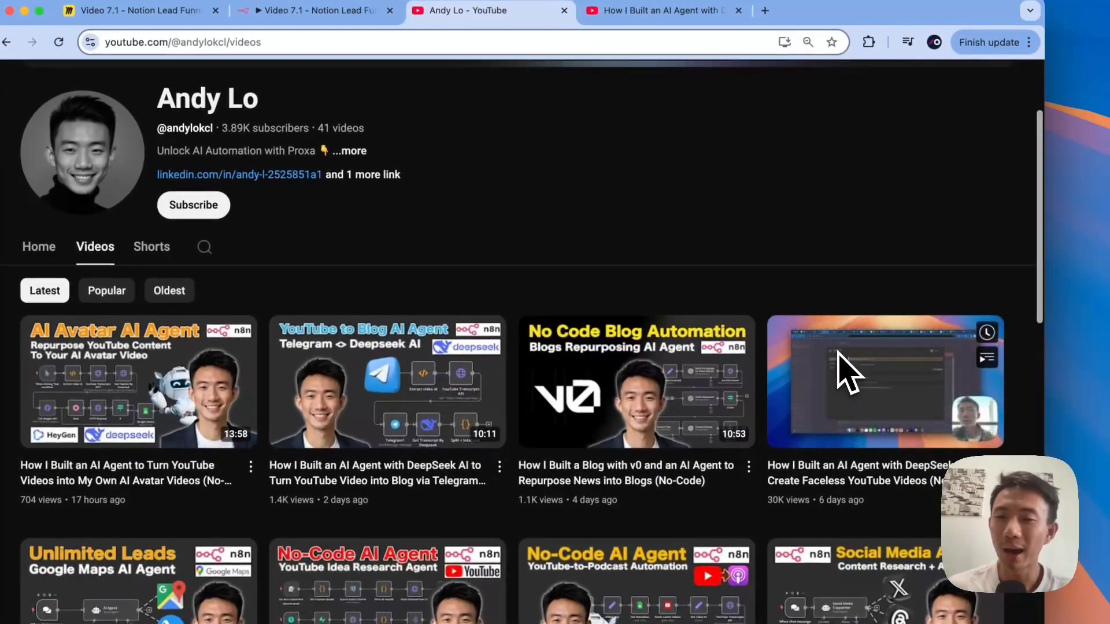
pyautogui.scroll(-3, 832, 380)
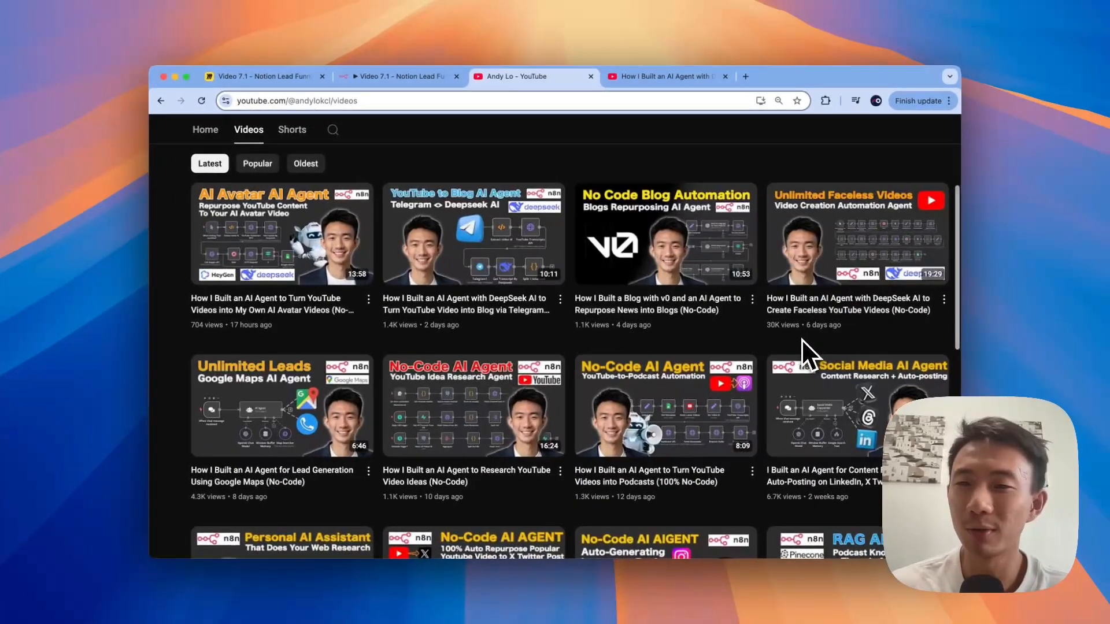
pyautogui.hscroll(3, 801, 339)
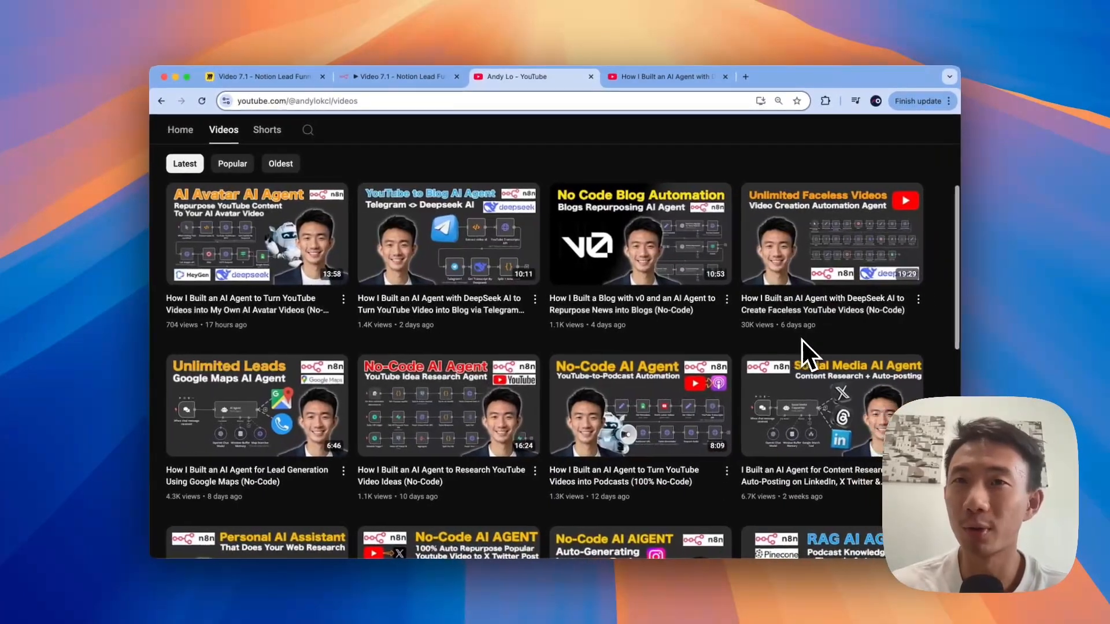
pyautogui.moveTo(789, 309)
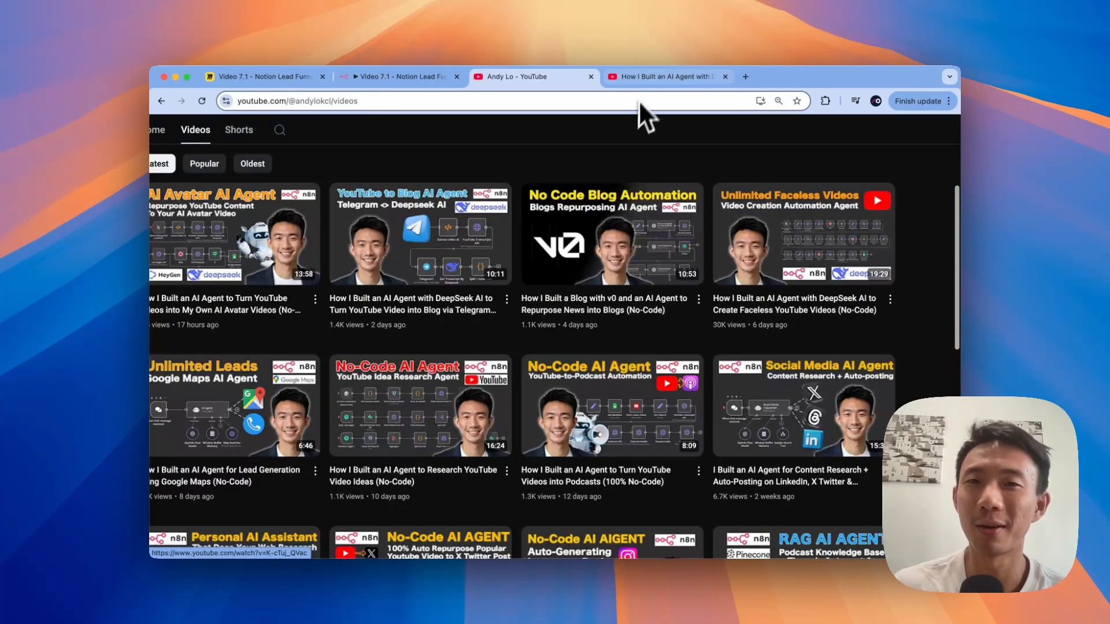
pyautogui.click(641, 77)
pyautogui.scroll(-5, 461, 317)
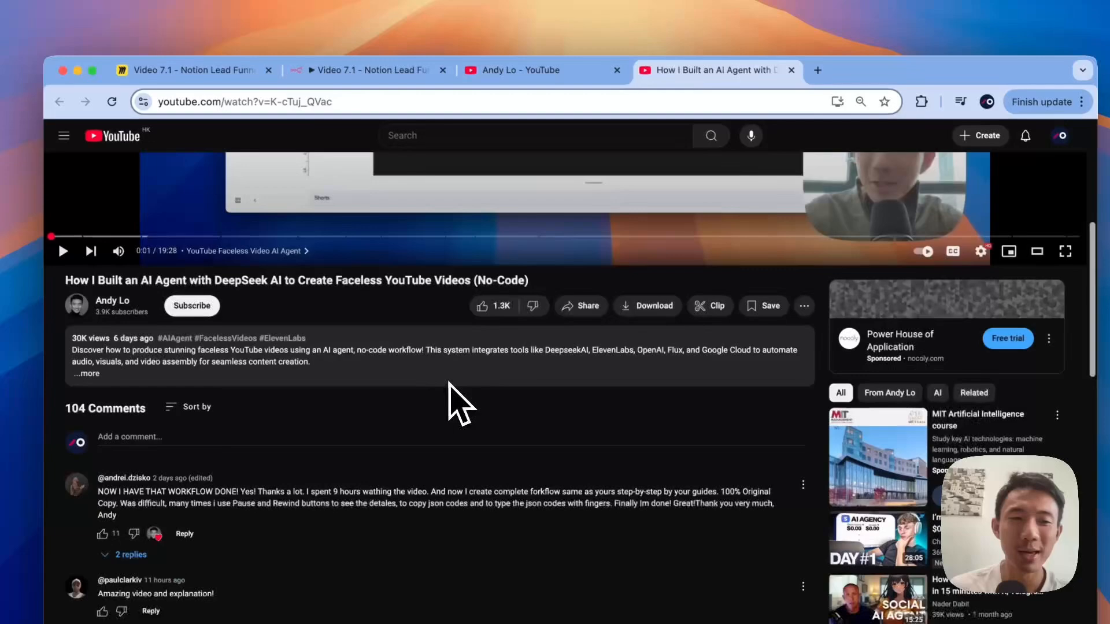
pyautogui.scroll(-5, 450, 383)
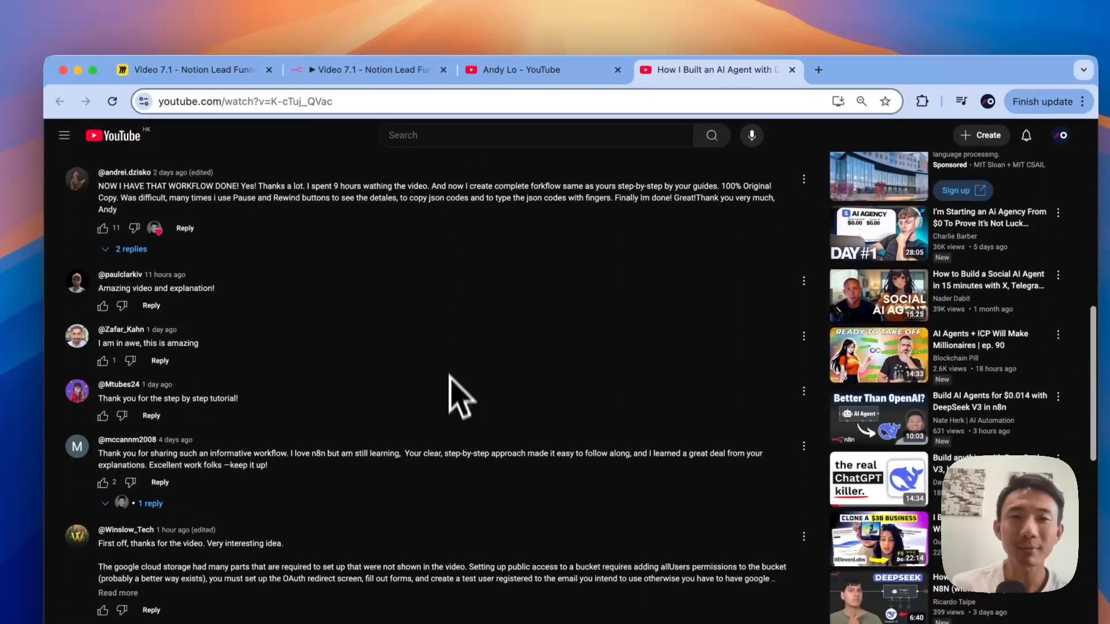
pyautogui.click(502, 71)
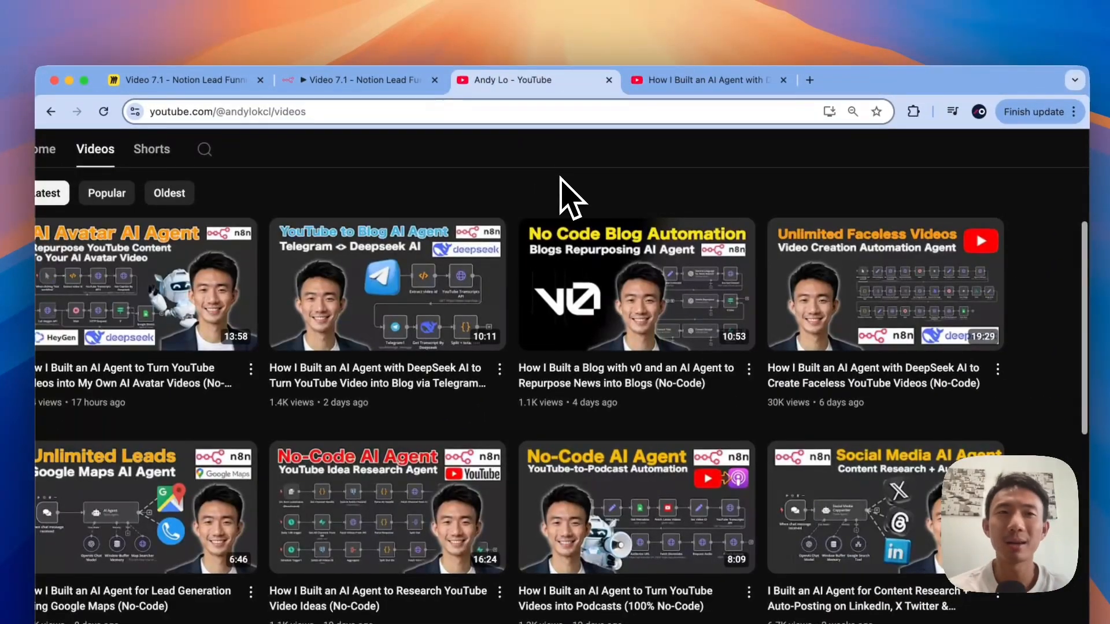
pyautogui.scroll(-1, 488, 189)
pyautogui.scroll(2, 487, 190)
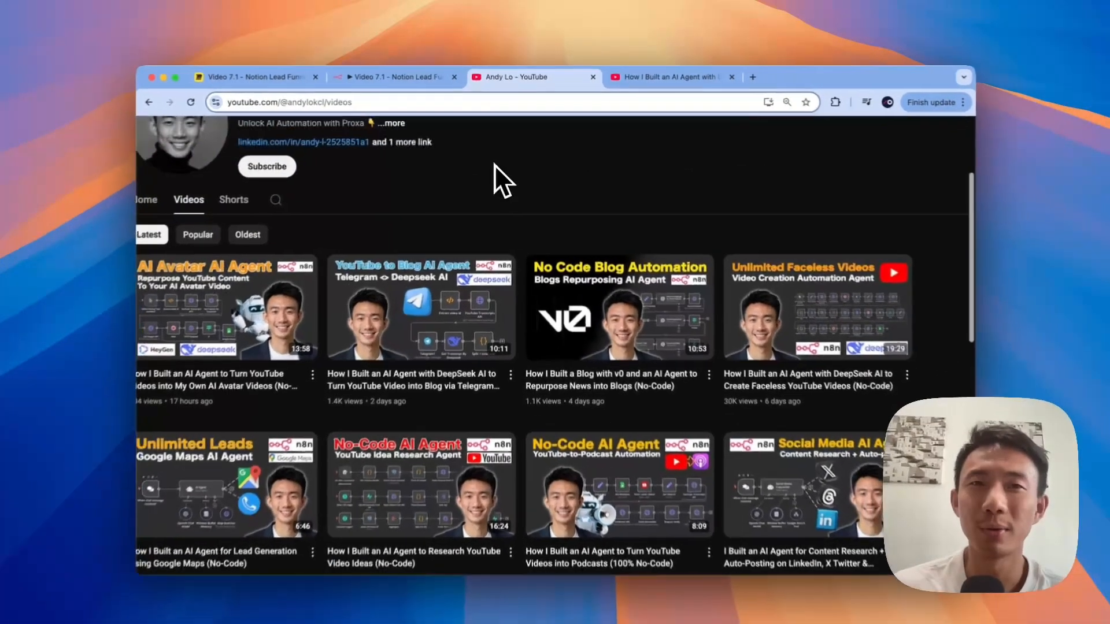
pyautogui.scroll(3, 495, 162)
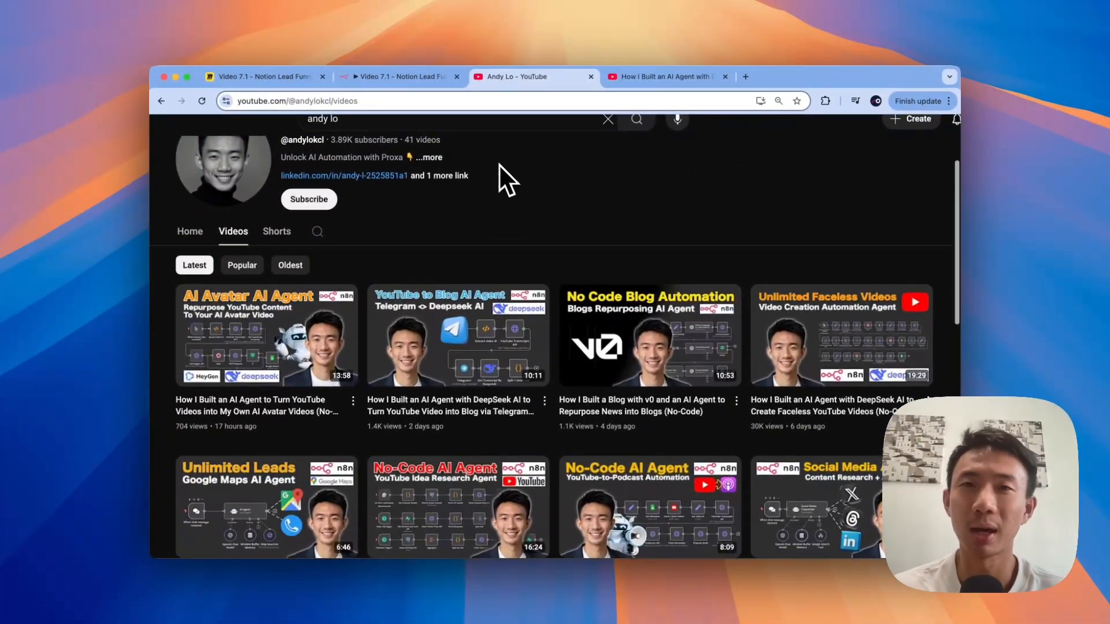
pyautogui.scroll(1, 520, 192)
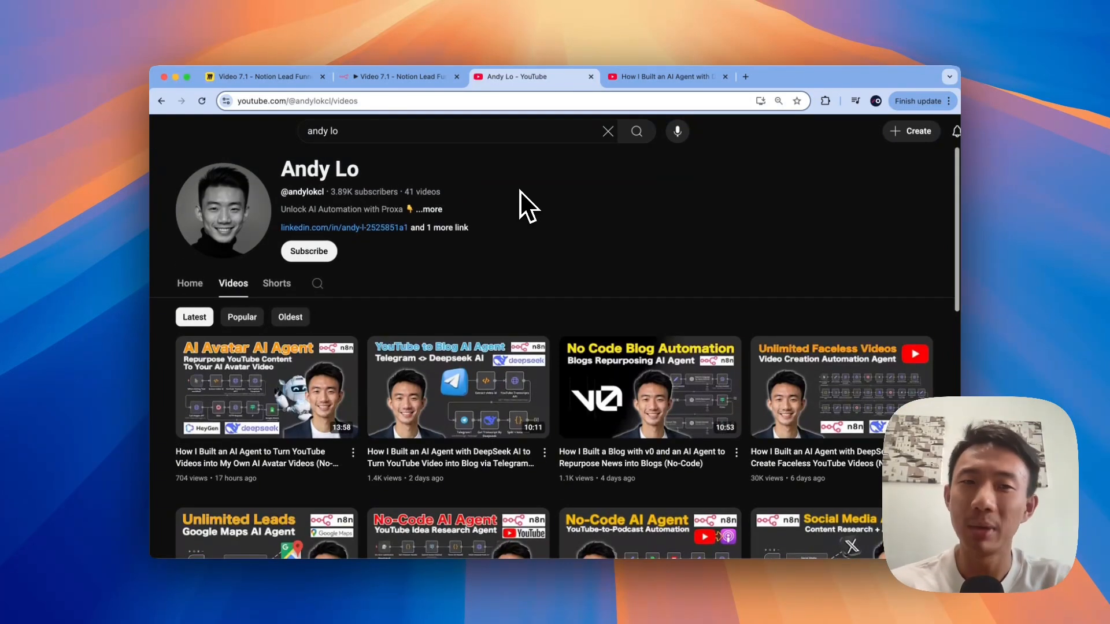
pyautogui.scroll(-2, 521, 191)
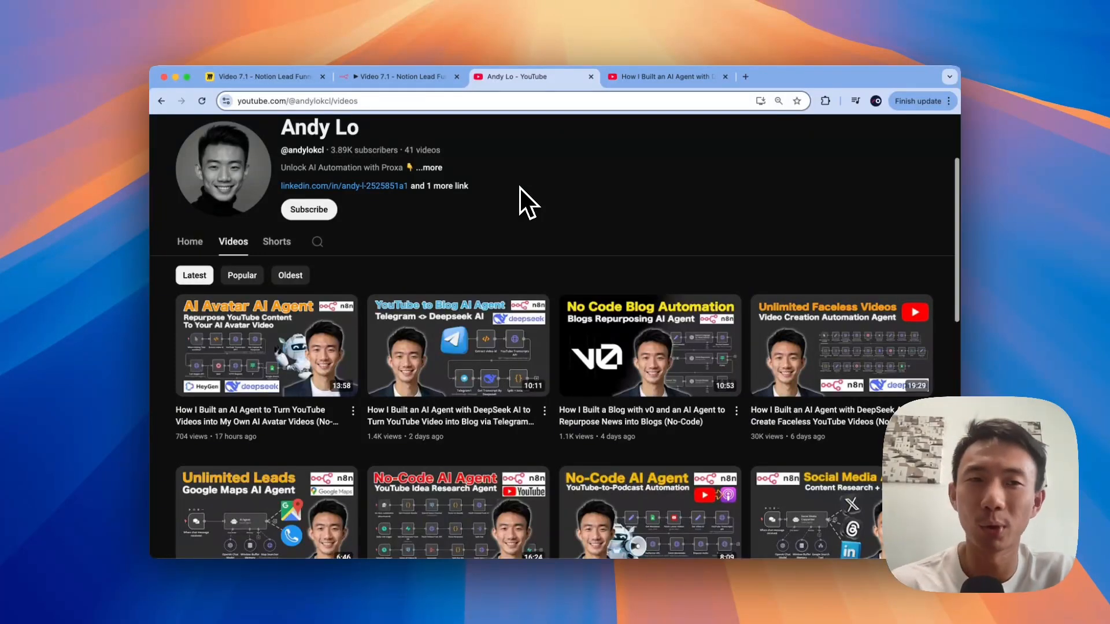
pyautogui.click(410, 77)
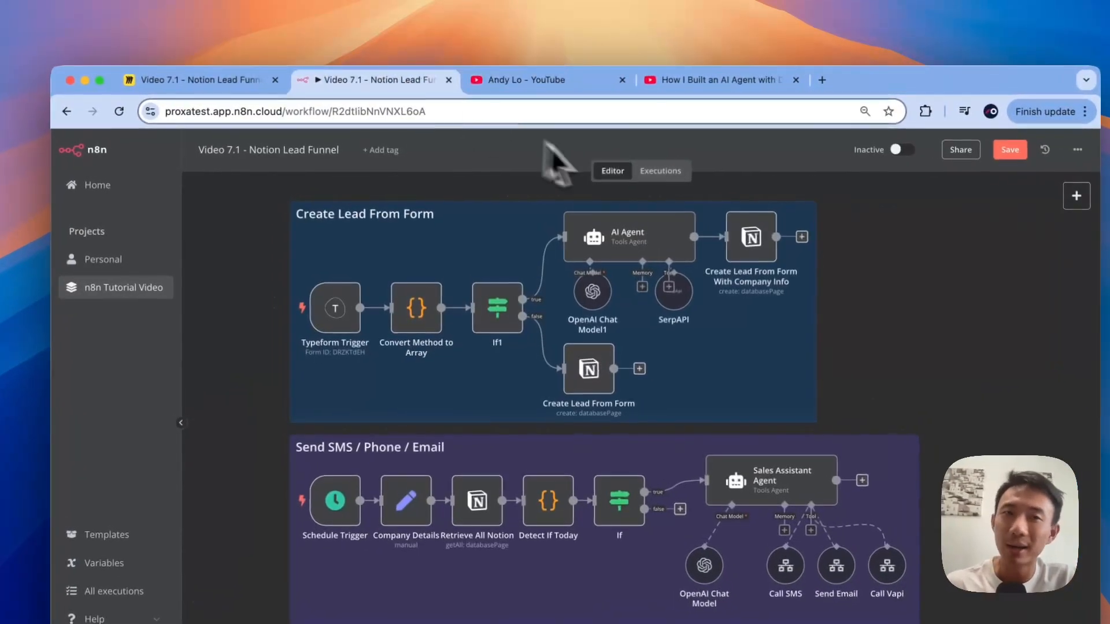
# Step: Open the empty 'Video 7.1 - Notion Lead Funnel - Tutorial' workflow to add its first trigger
pyautogui.click(236, 91)
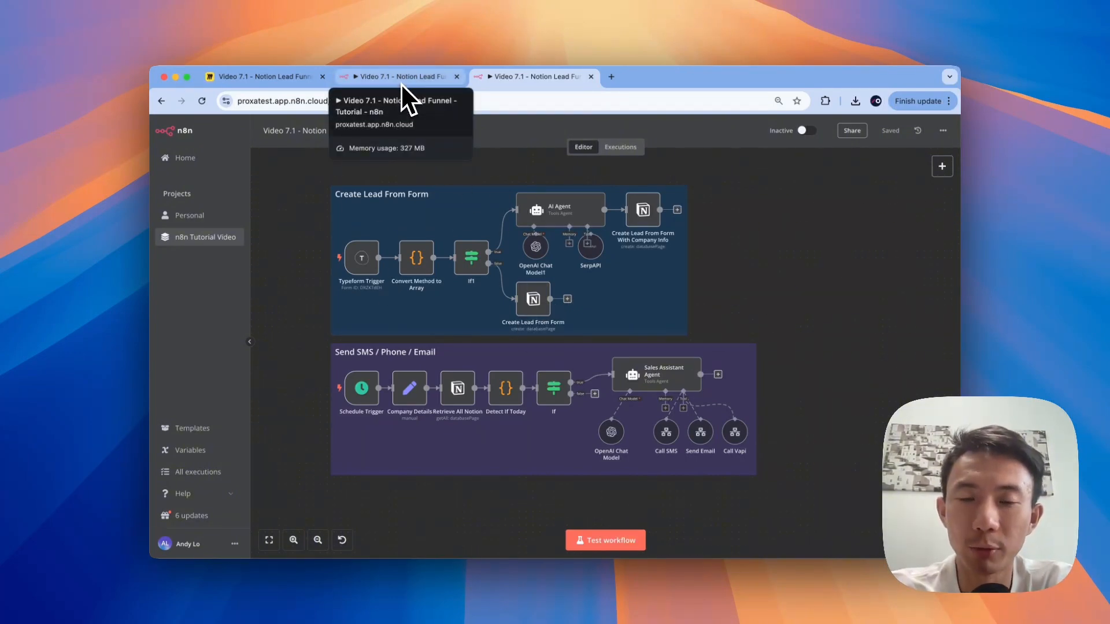
pyautogui.click(400, 82)
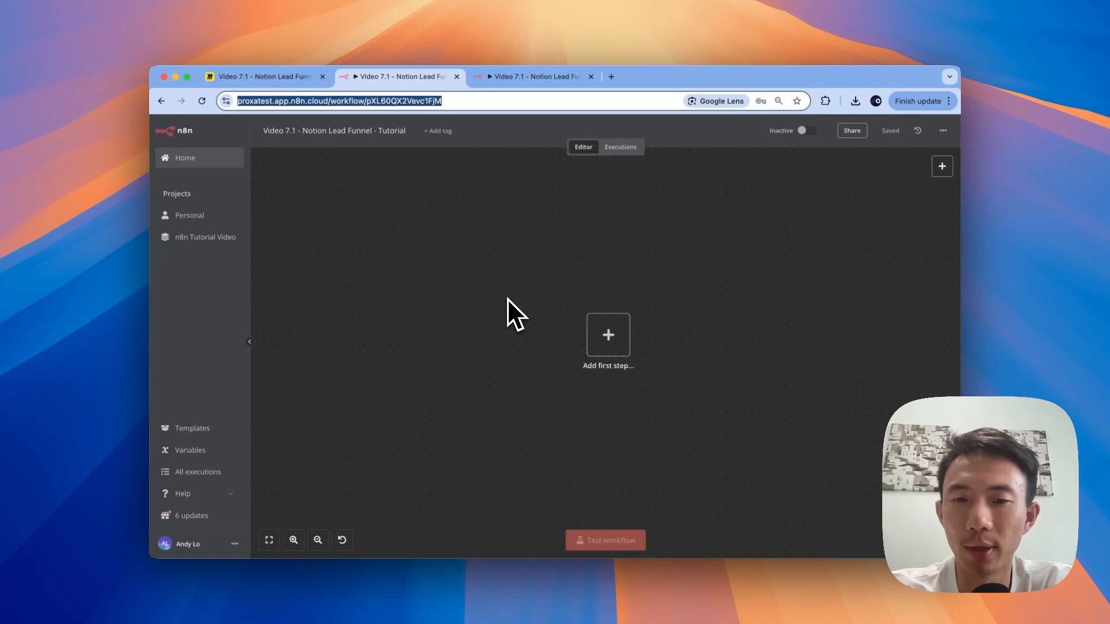
pyautogui.click(612, 341)
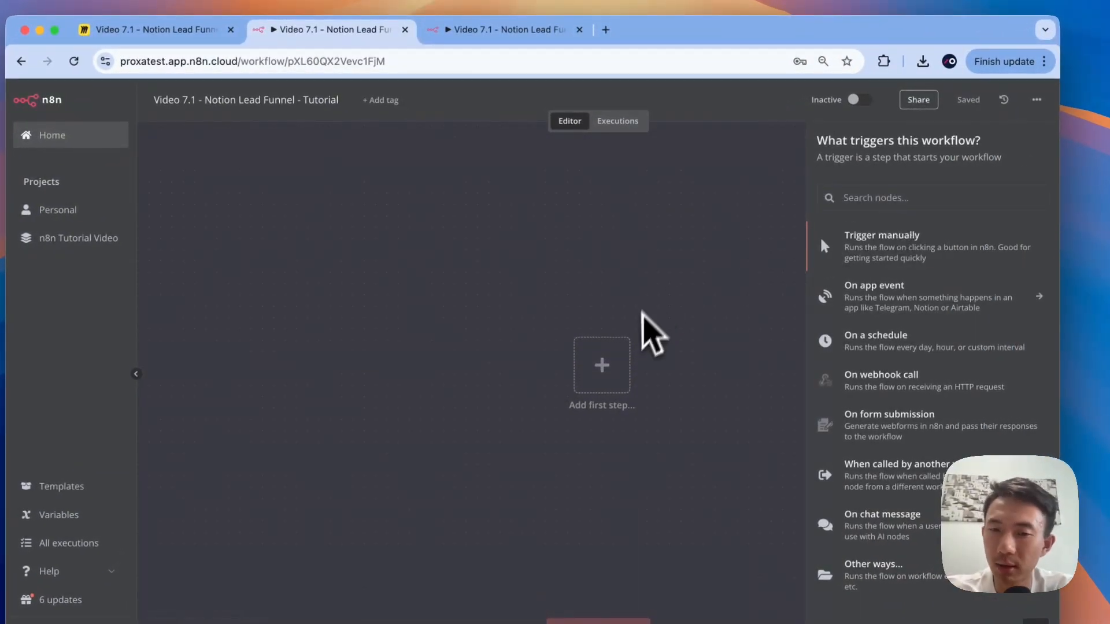
# Step: Add a Typeform Trigger node and create a new 'Typeform account 3' credential
pyautogui.click(860, 198)
pyautogui.write('type')
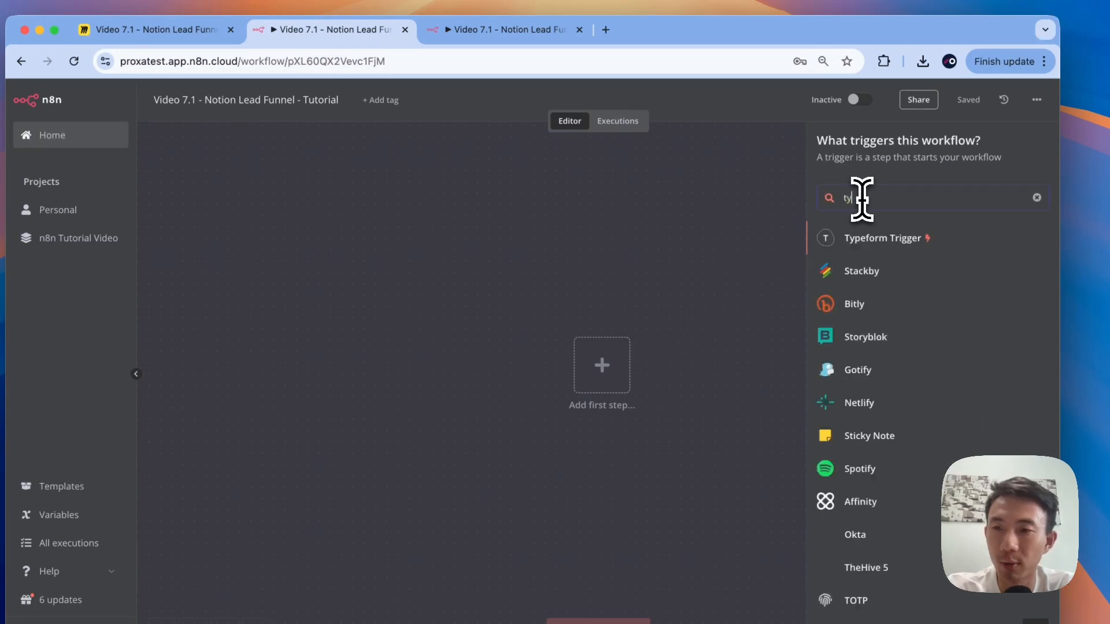
pyautogui.click(877, 236)
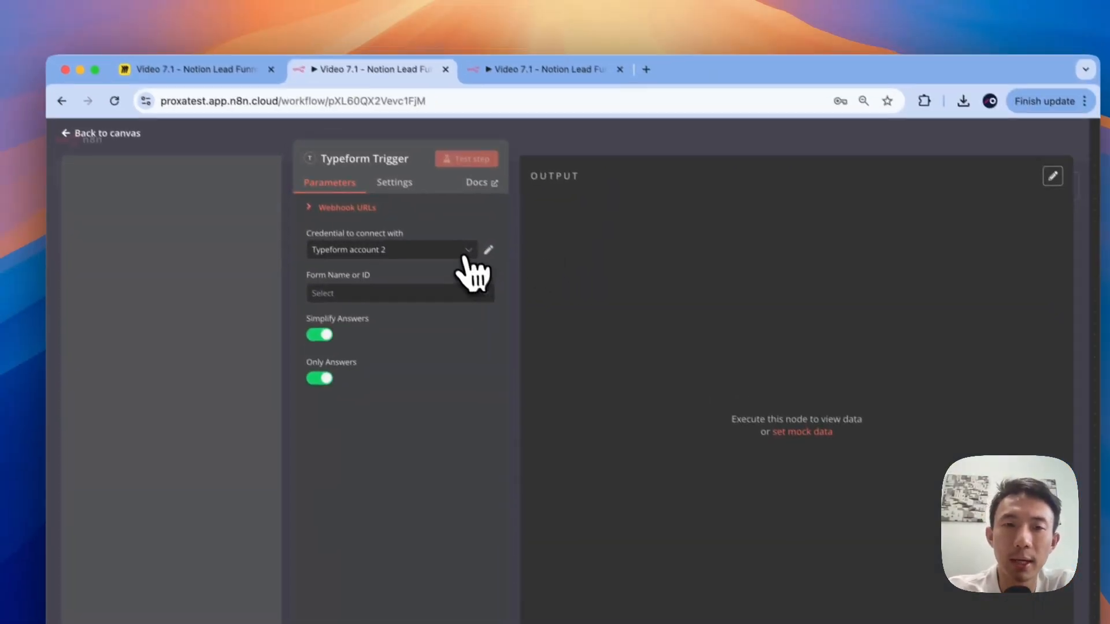
pyautogui.click(465, 254)
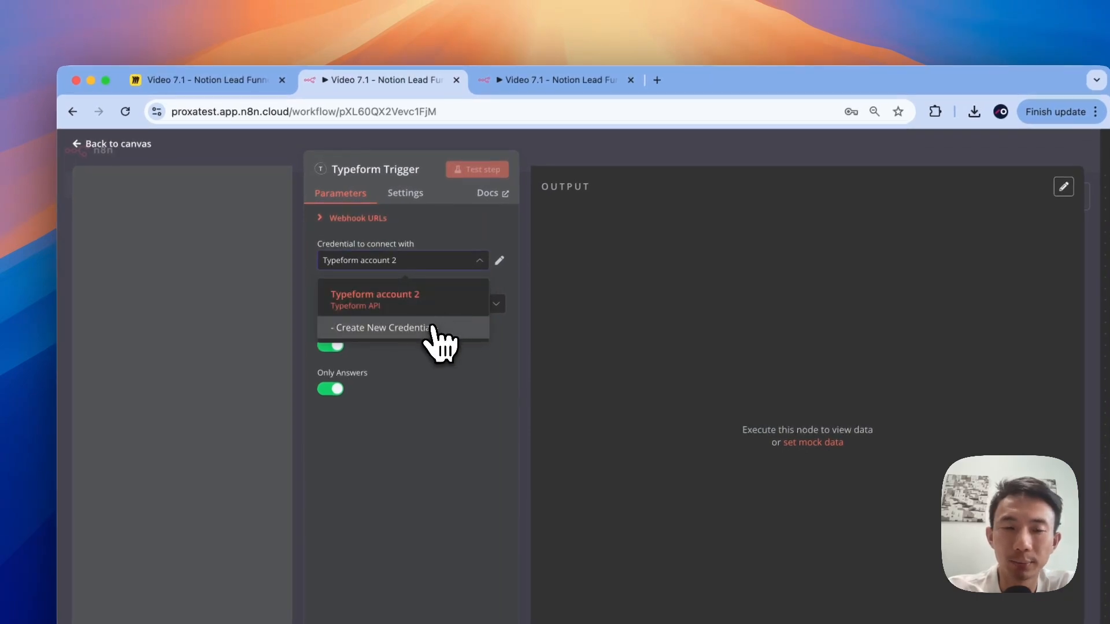
pyautogui.click(433, 328)
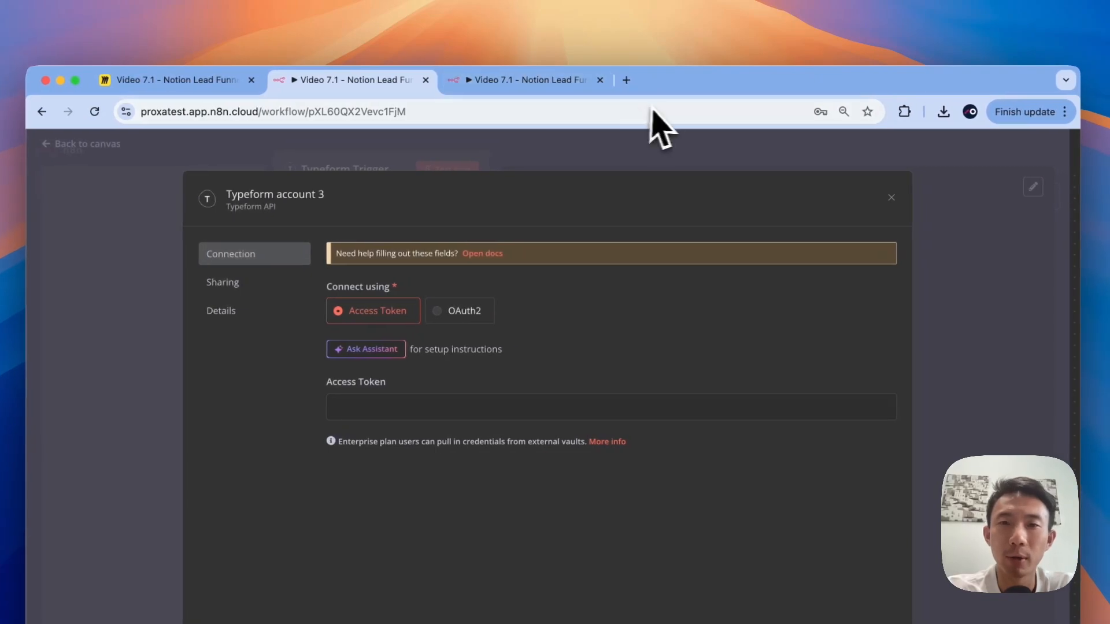
pyautogui.click(628, 80)
# Step: Search Google for 'typeform' and go to the Typeform admin workspace
pyautogui.write('typeform')
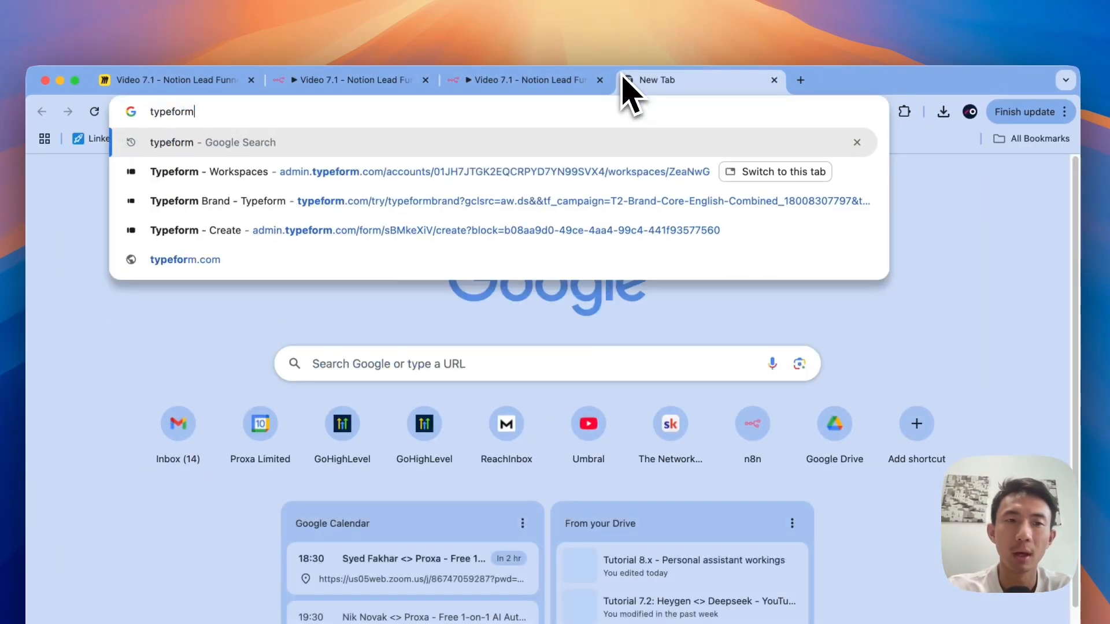
pyautogui.press('Return')
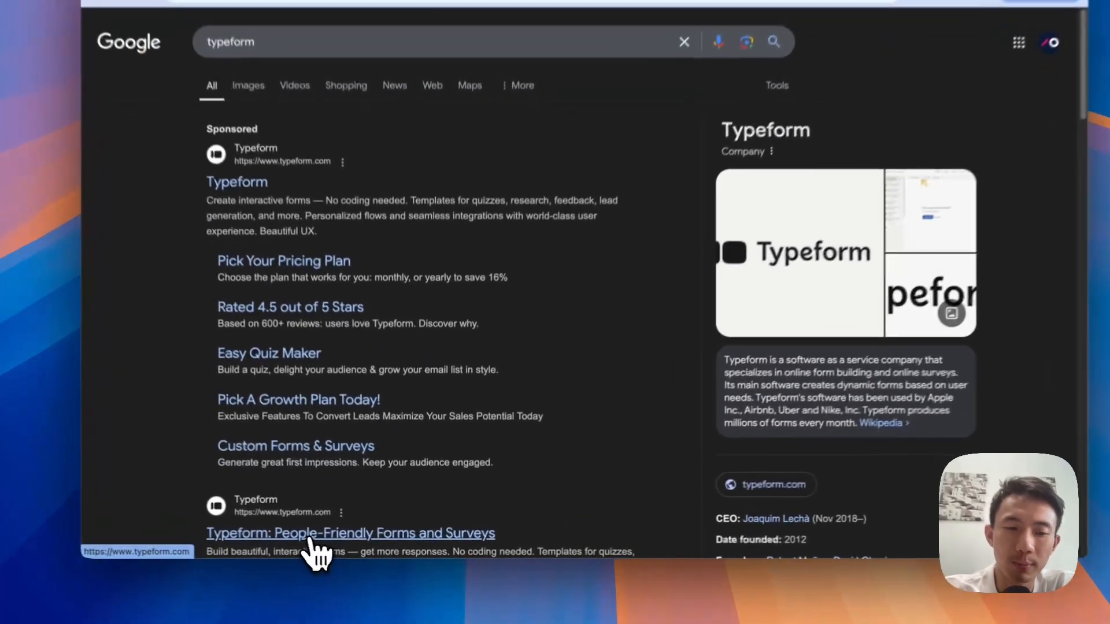
pyautogui.click(386, 364)
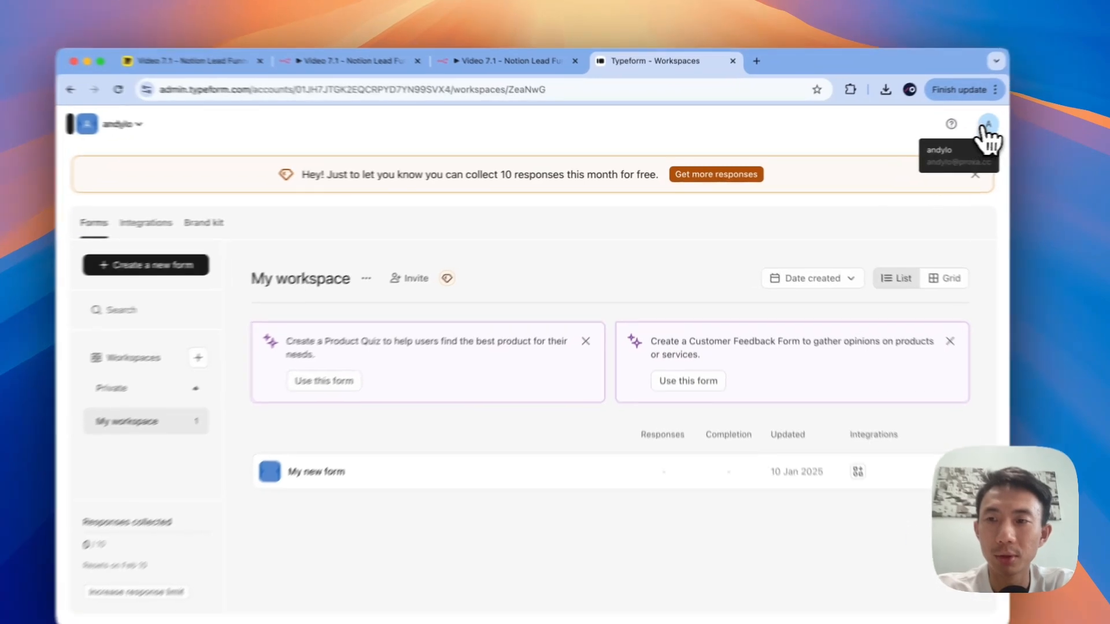
# Step: Generate a Typeform personal token named 'n8n-v2' from the account settings
pyautogui.click(986, 124)
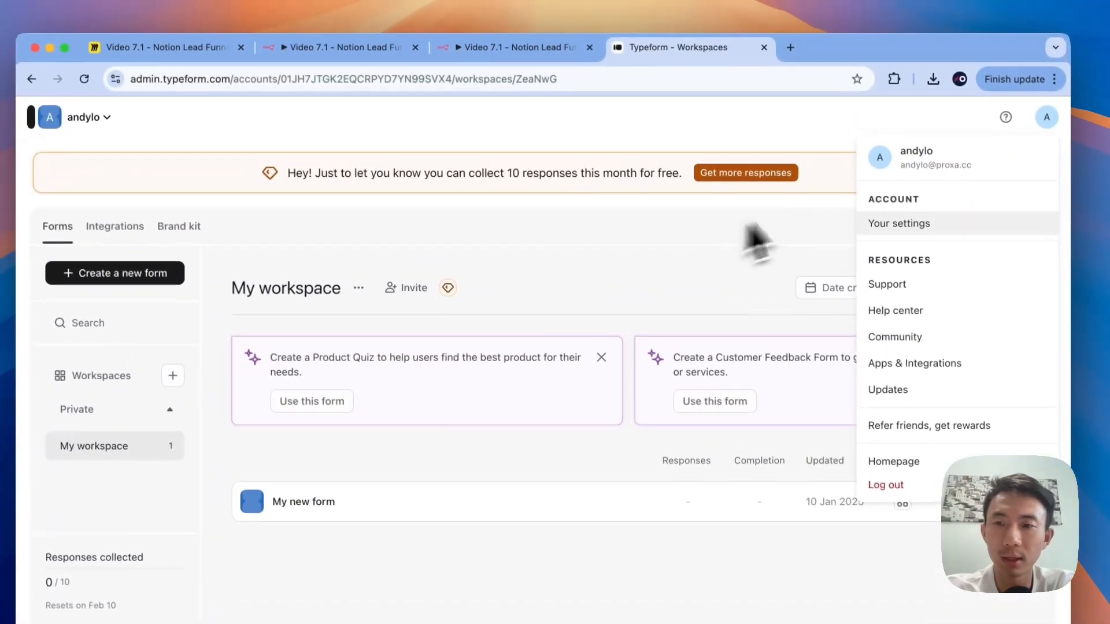
pyautogui.click(873, 225)
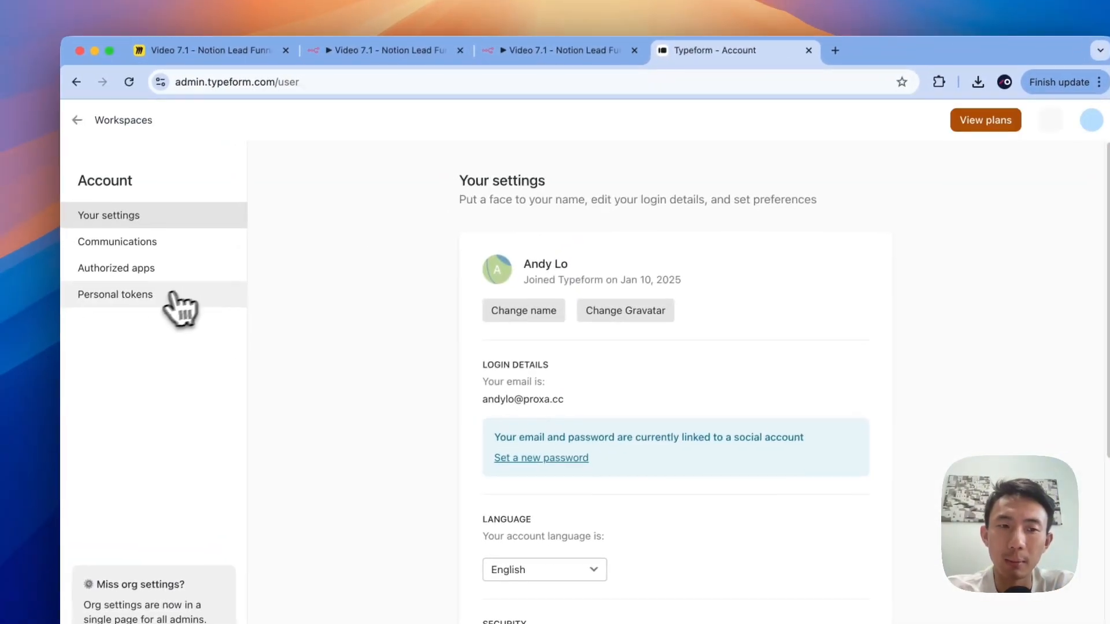
pyautogui.click(171, 294)
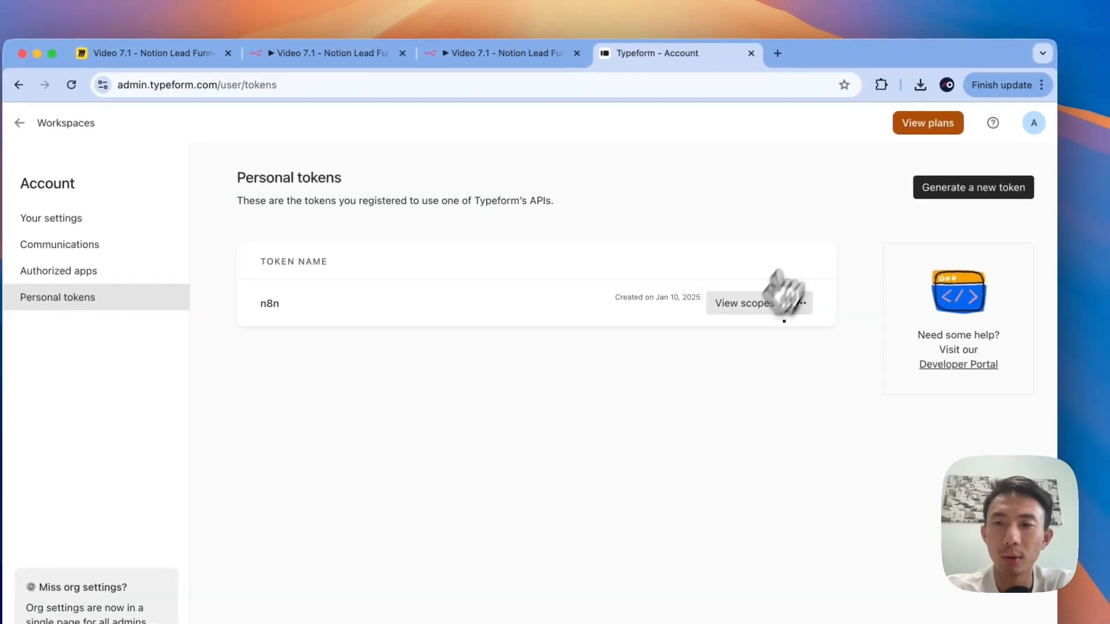
pyautogui.click(930, 194)
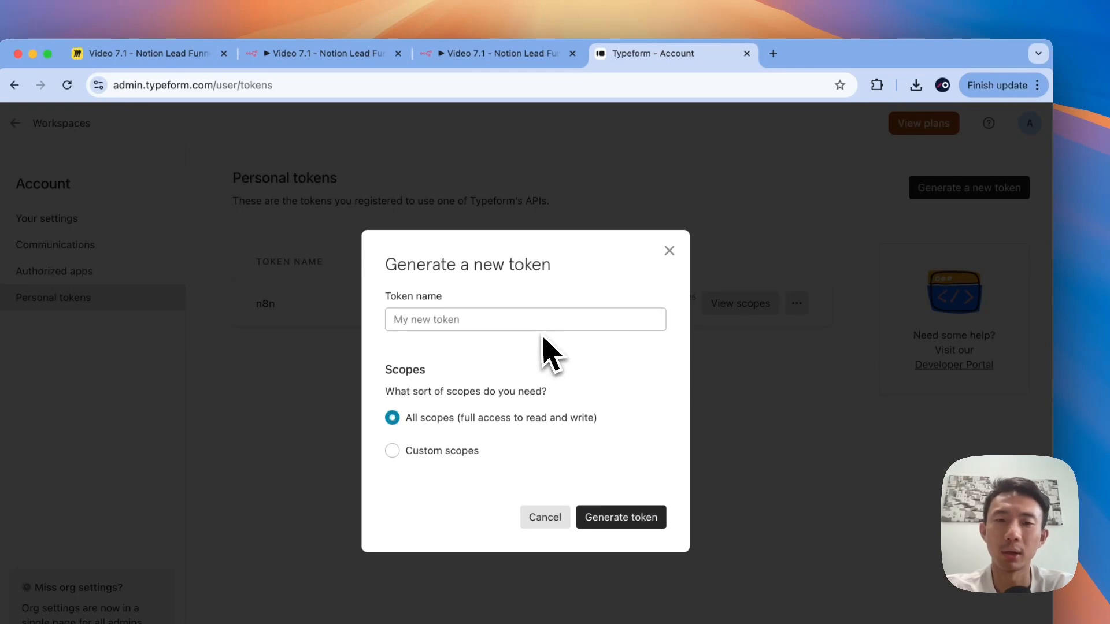
pyautogui.click(537, 324)
pyautogui.write('n8n-v2')
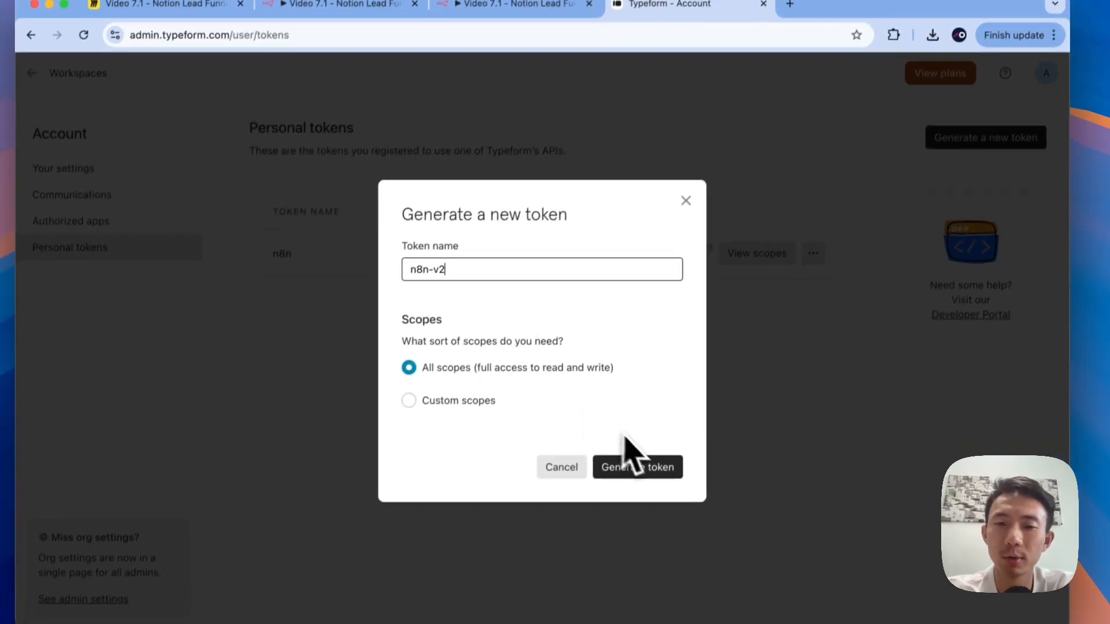
pyautogui.click(617, 515)
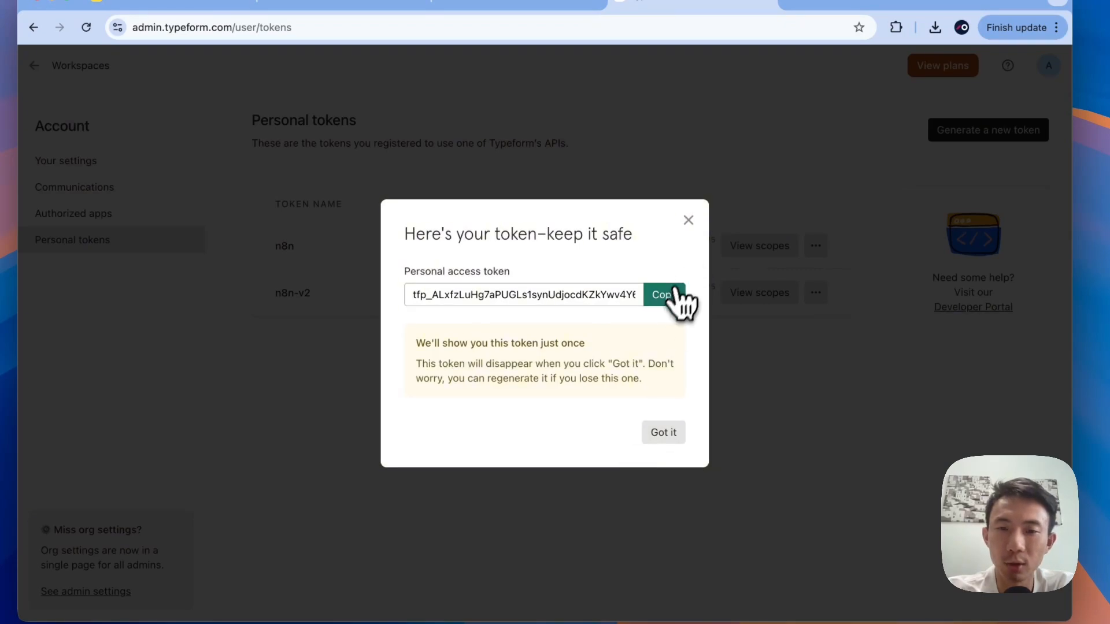
# Step: Copy the new token and return to the n8n credential's Access Token field
pyautogui.click(670, 299)
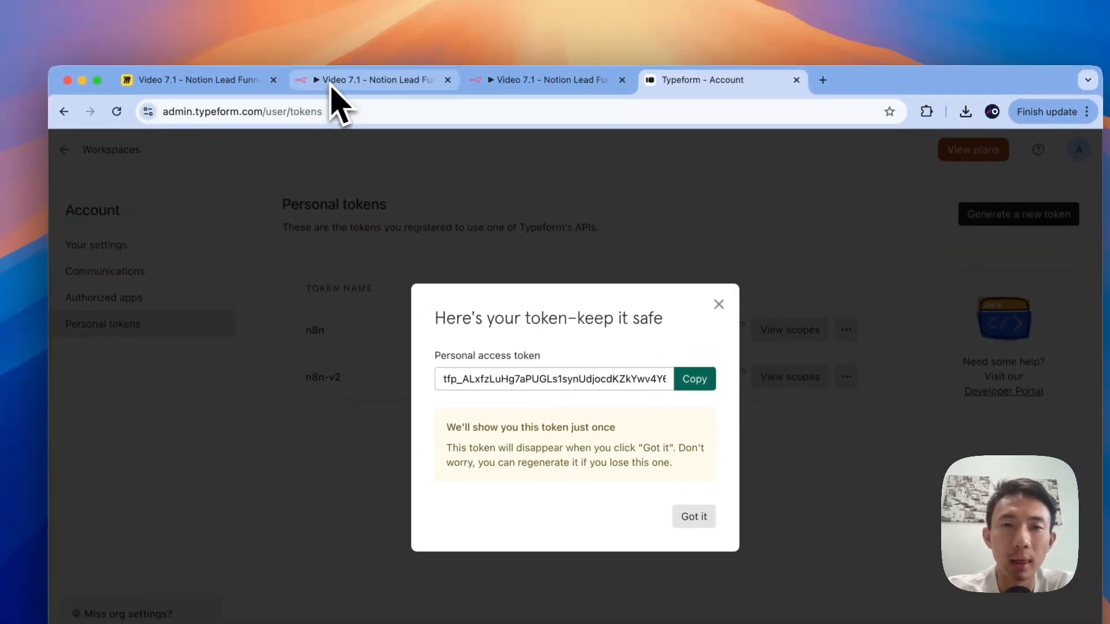
pyautogui.click(324, 29)
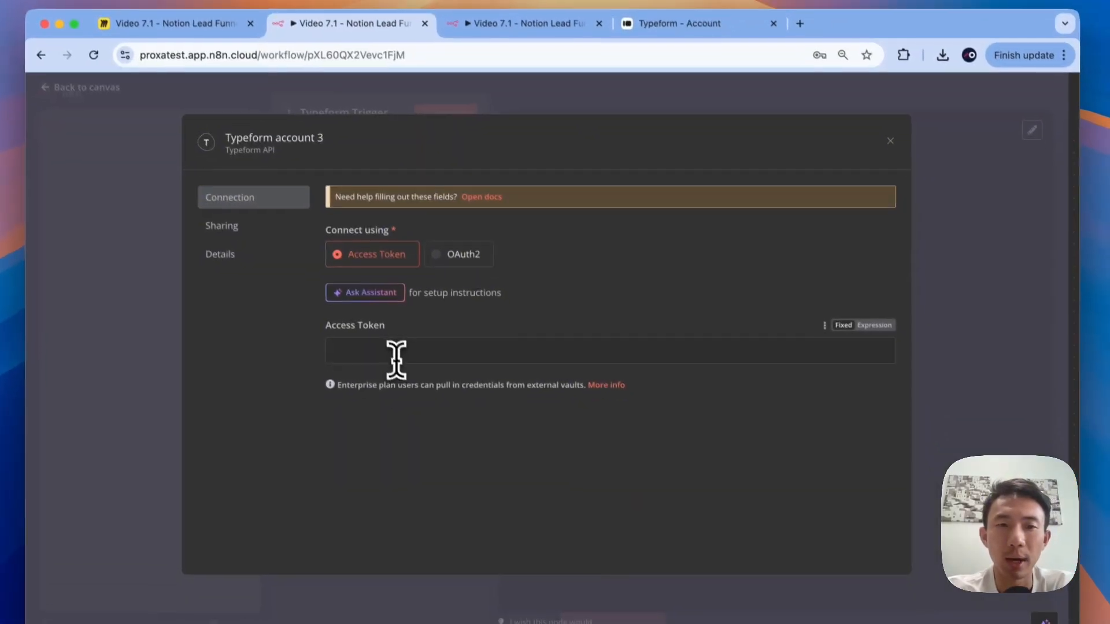
pyautogui.click(410, 404)
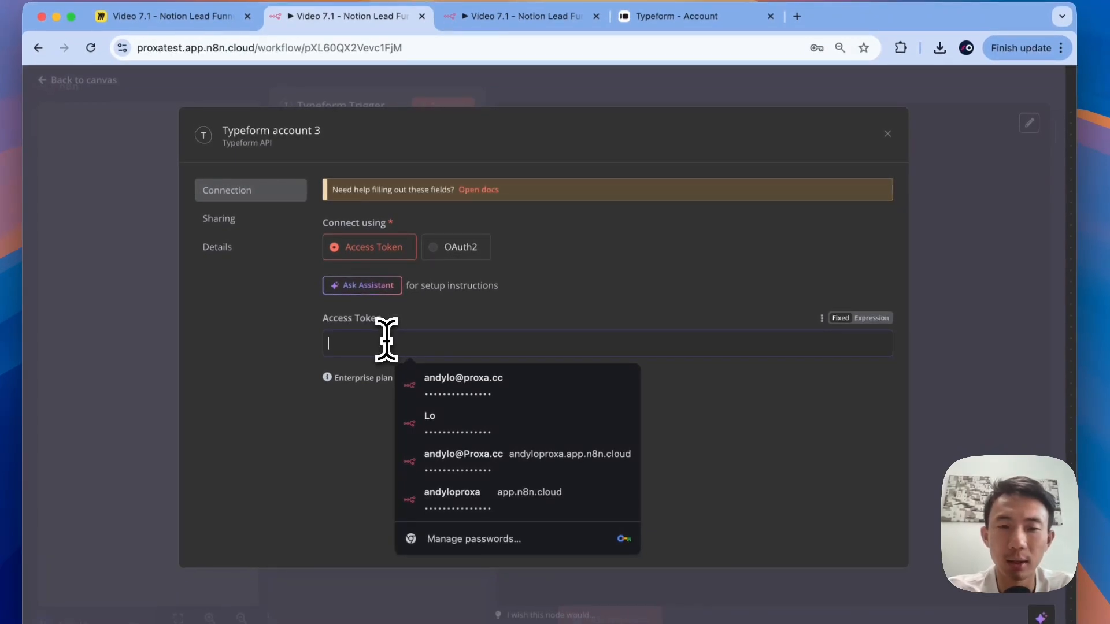
# Step: Paste the new access token into the Typeform credential and save it
pyautogui.press('super+v')
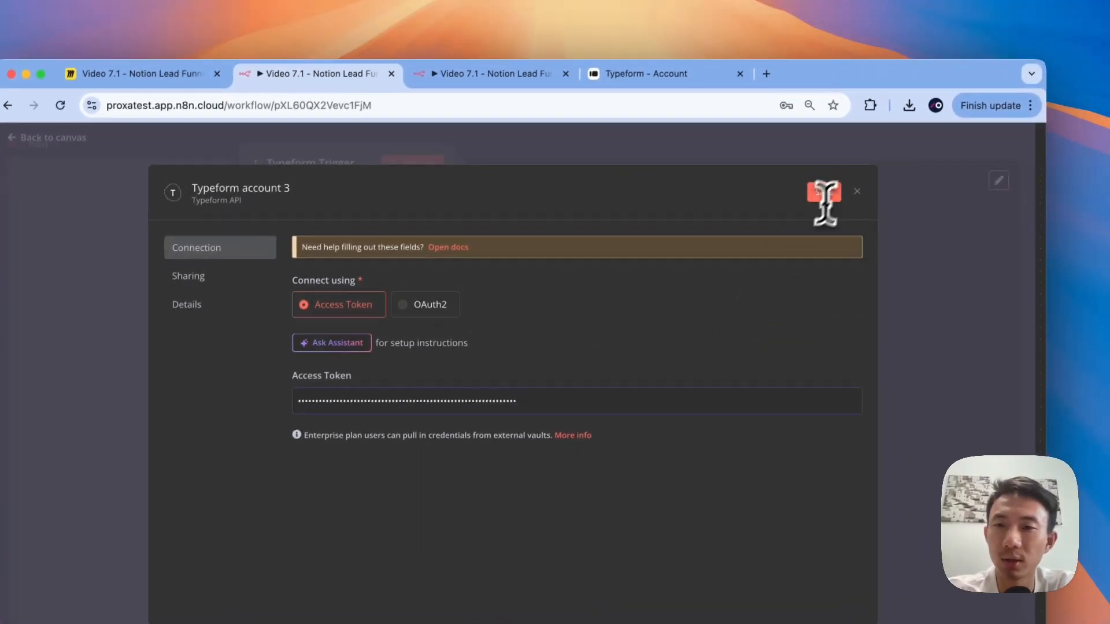
pyautogui.click(832, 192)
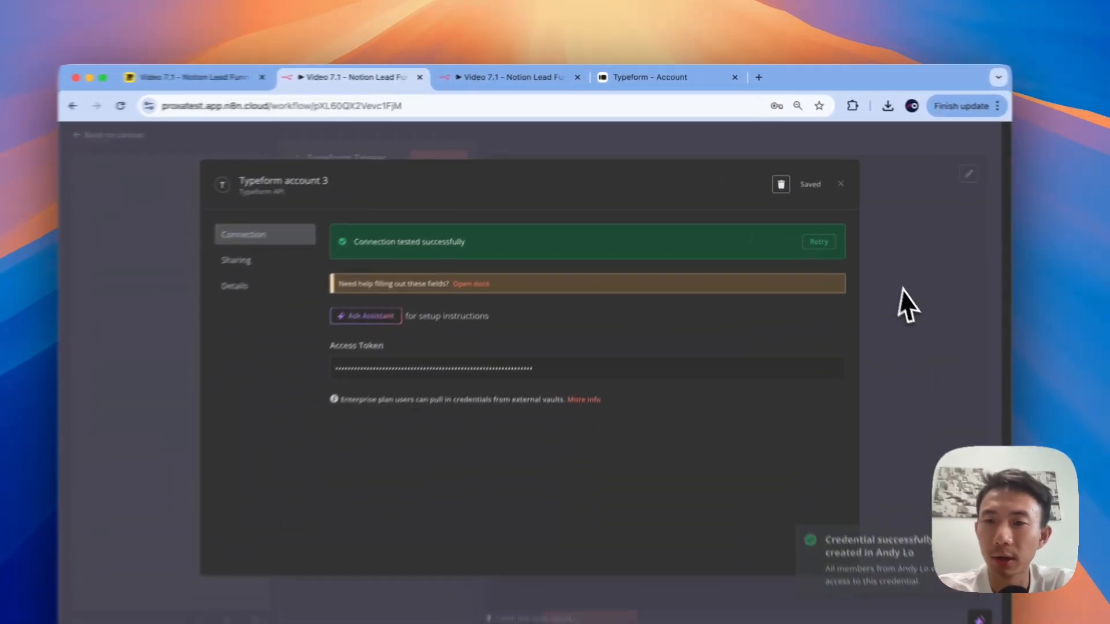
pyautogui.click(863, 257)
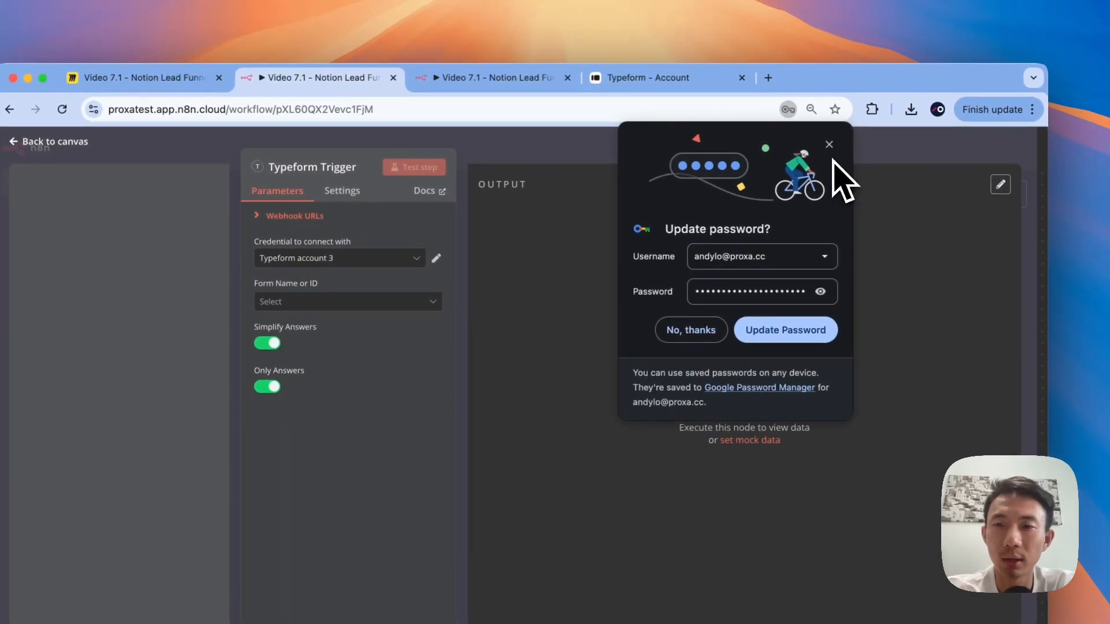
pyautogui.click(829, 145)
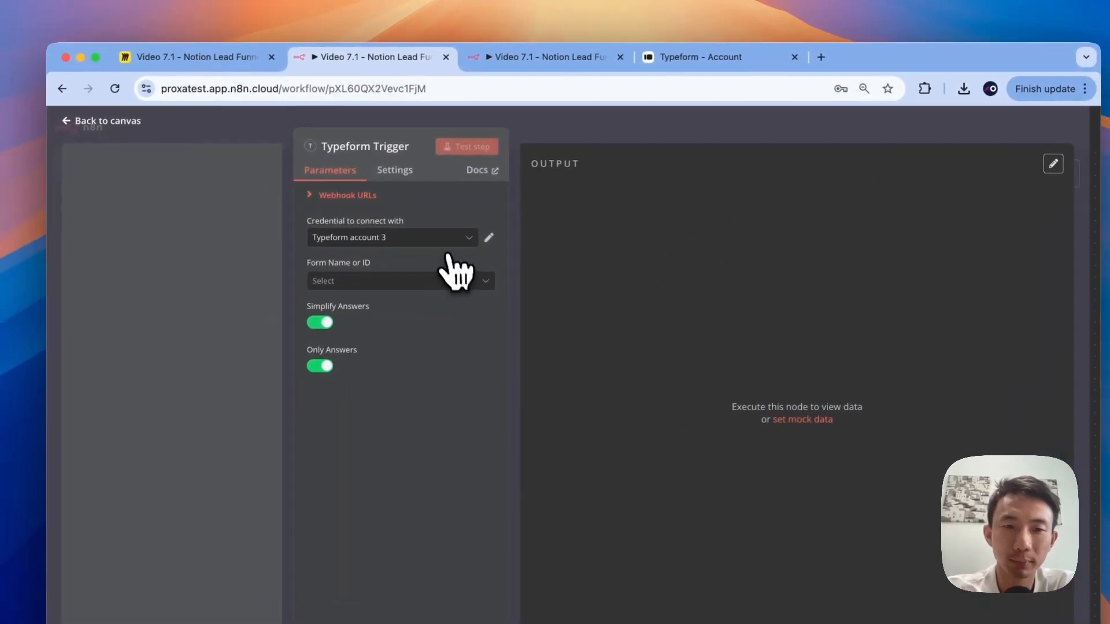
# Step: Set the Typeform Trigger's credential to Typeform account 3
pyautogui.click(433, 239)
pyautogui.click(407, 268)
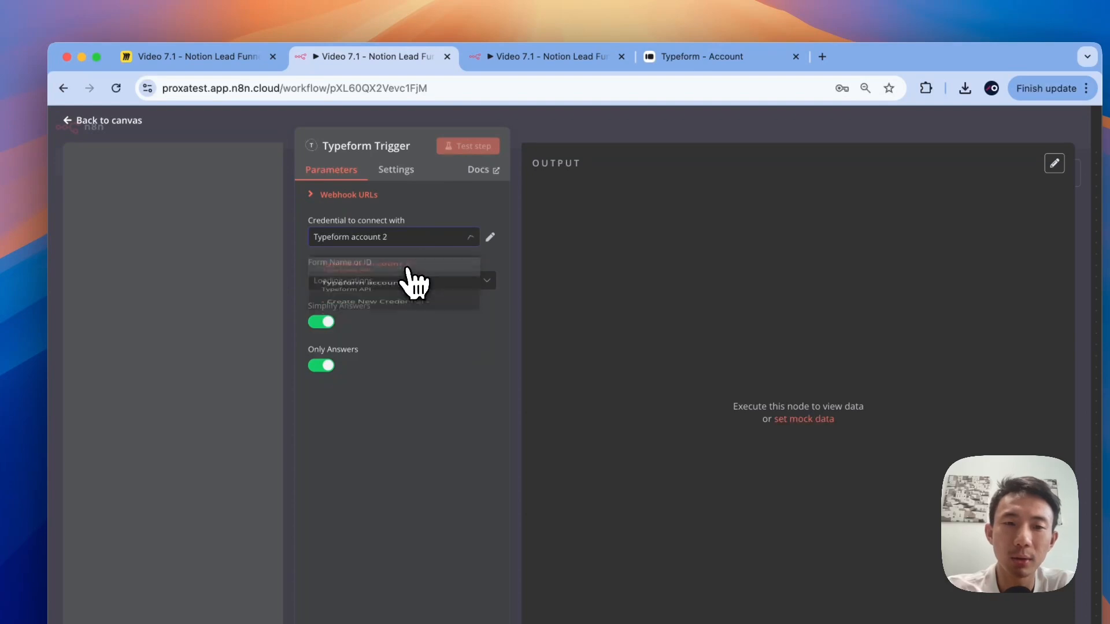
pyautogui.click(413, 240)
pyautogui.click(396, 337)
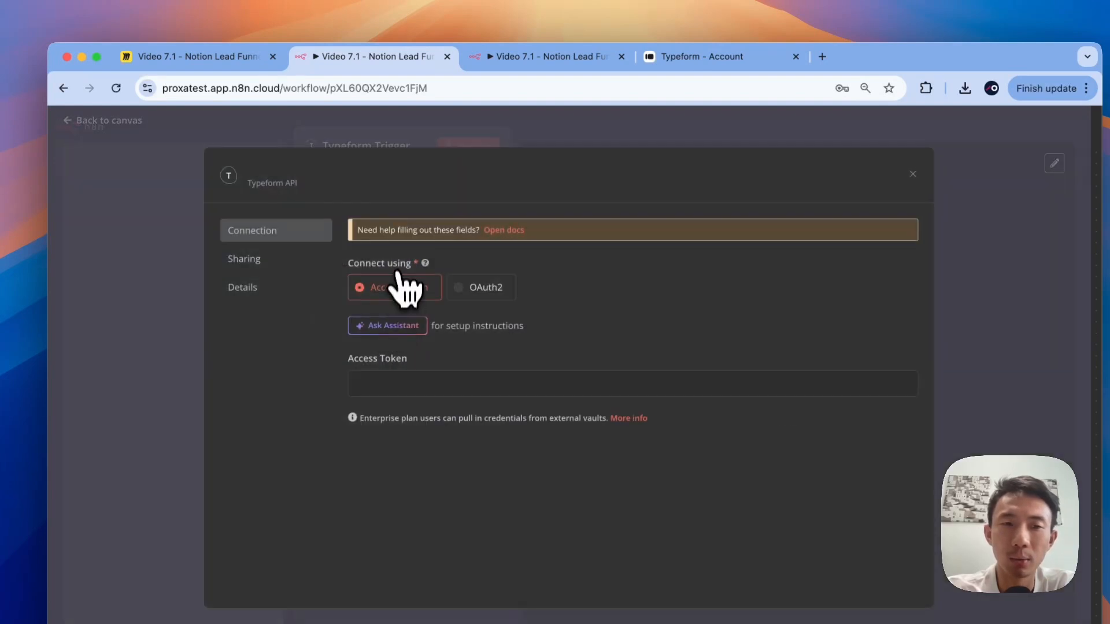
pyautogui.click(615, 139)
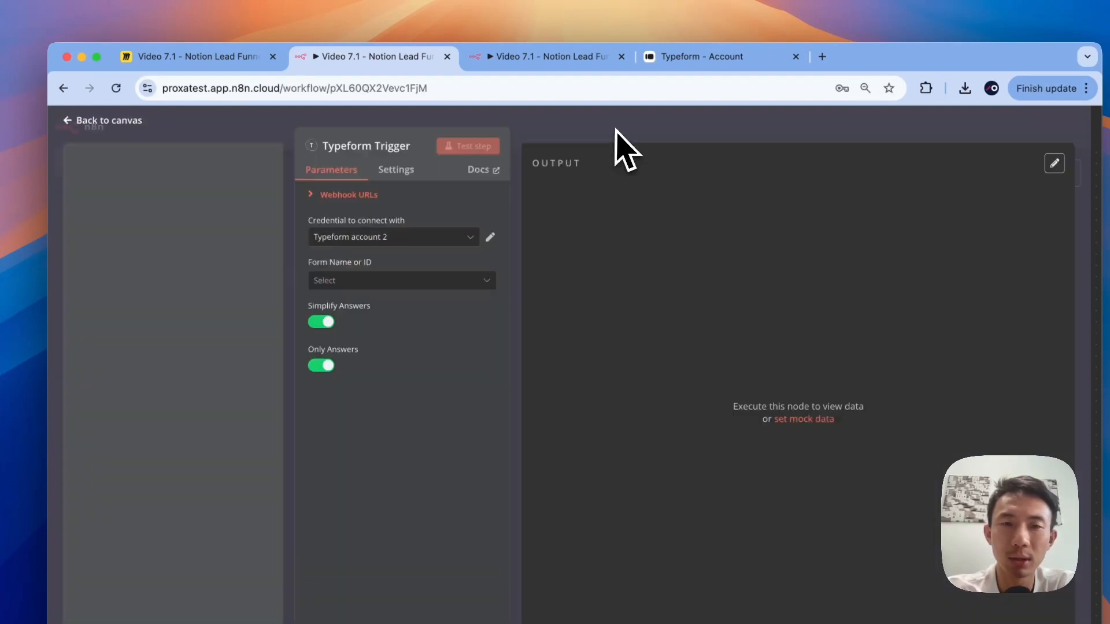
pyautogui.click(454, 238)
pyautogui.click(421, 301)
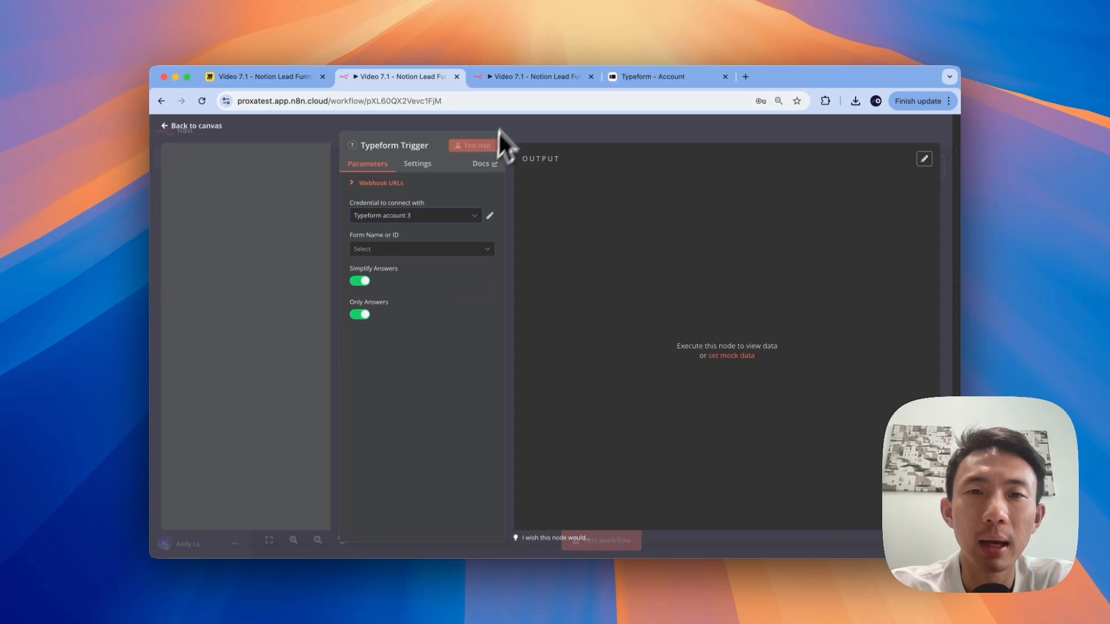
# Step: In the other workflow, choose Proxa Client as the Typeform Trigger's form
pyautogui.click(523, 76)
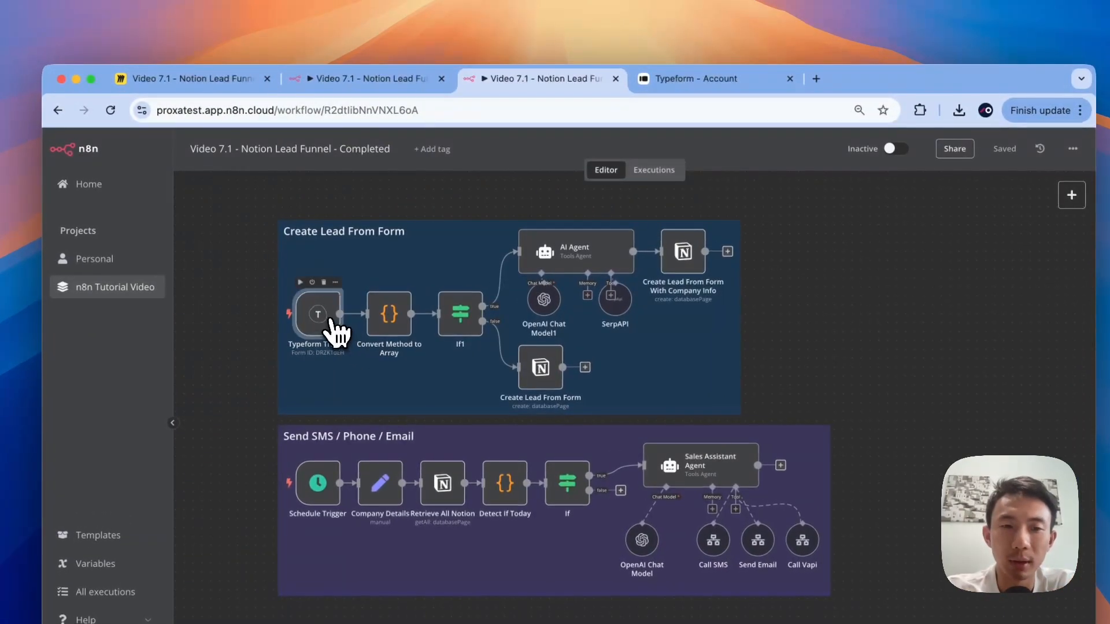
pyautogui.doubleClick(331, 321)
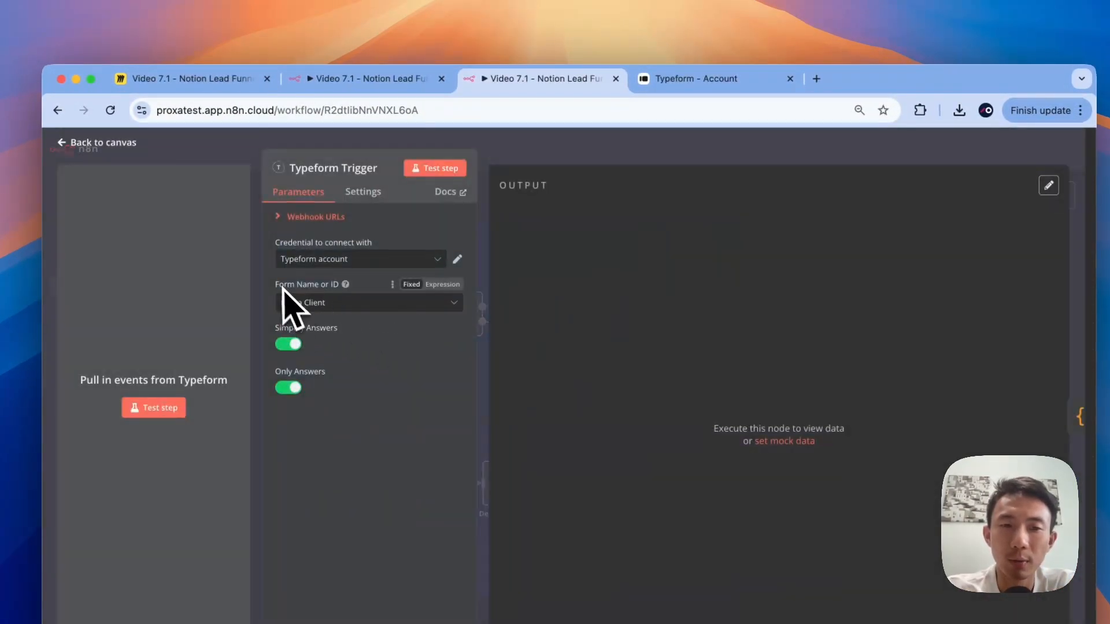
pyautogui.click(353, 303)
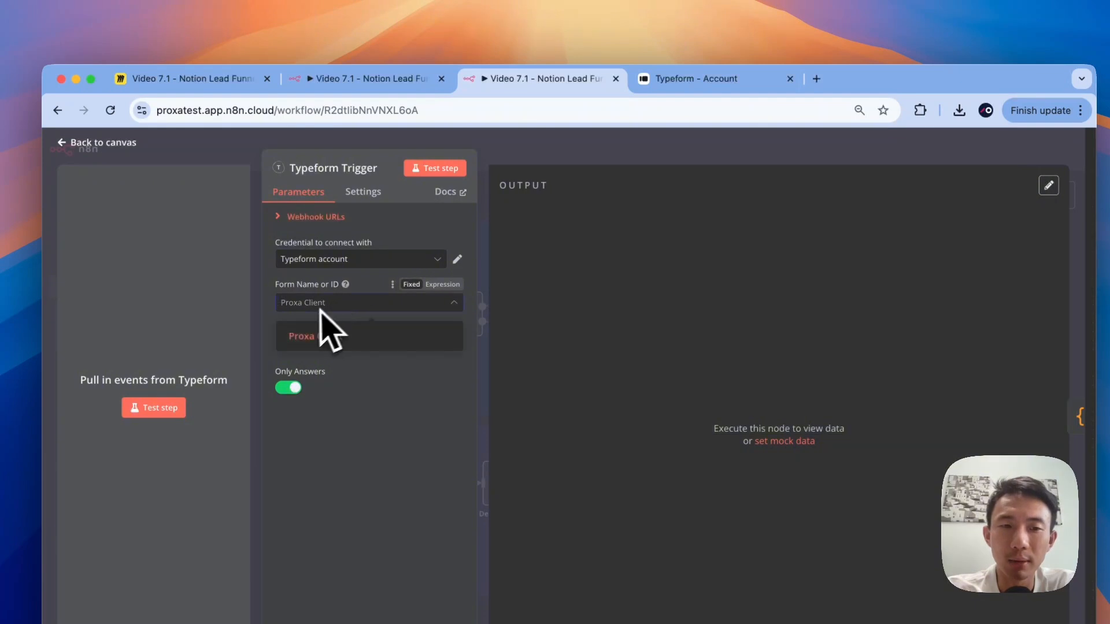
pyautogui.click(298, 335)
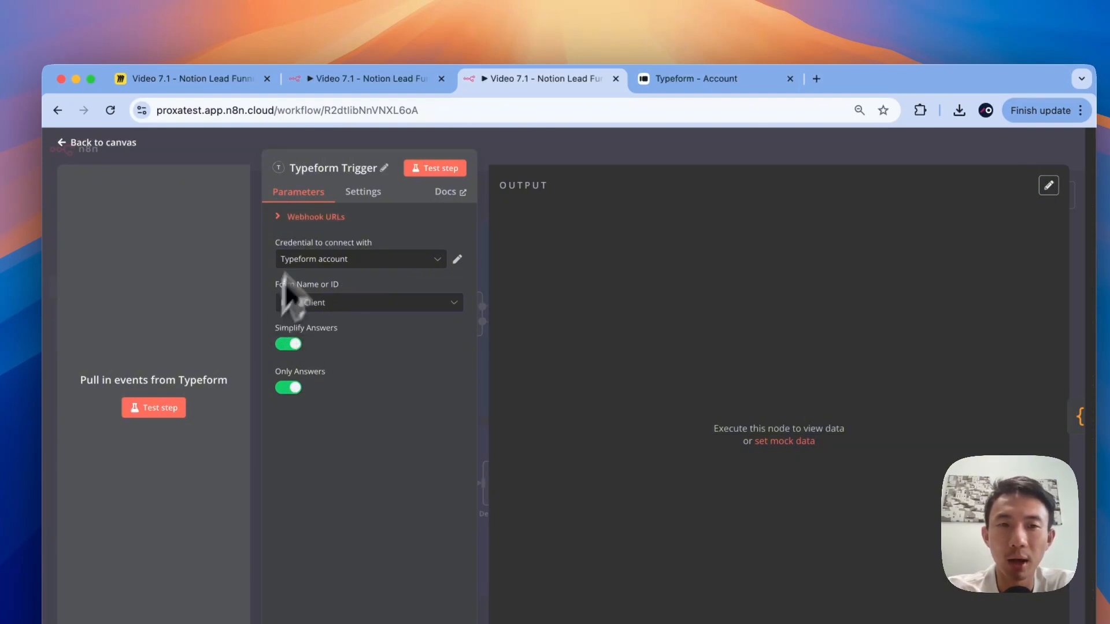
pyautogui.click(342, 80)
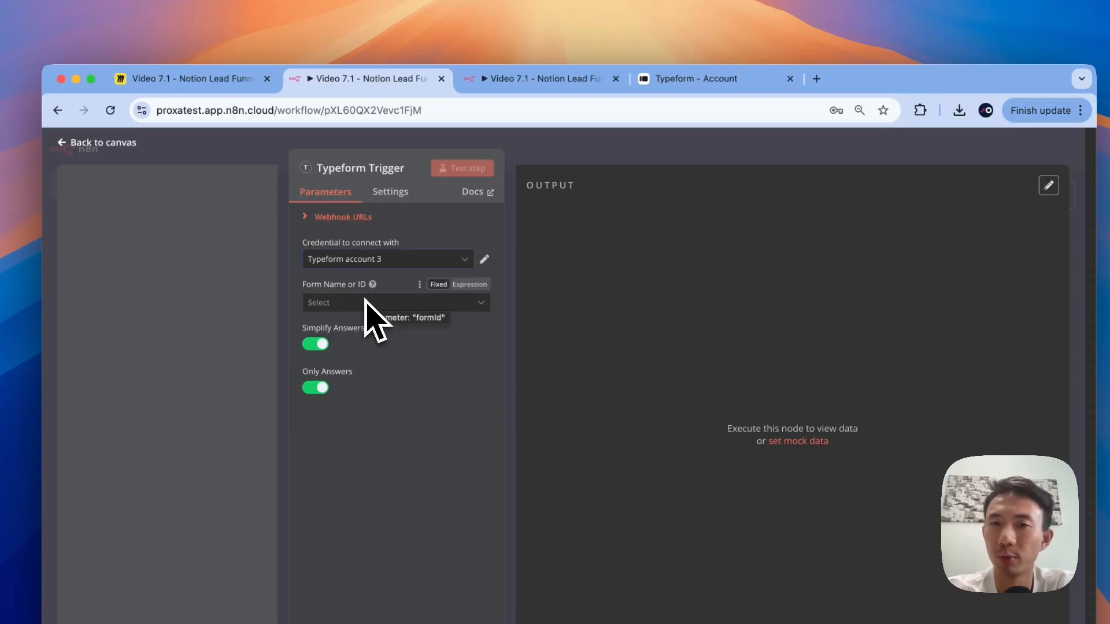
pyautogui.click(690, 80)
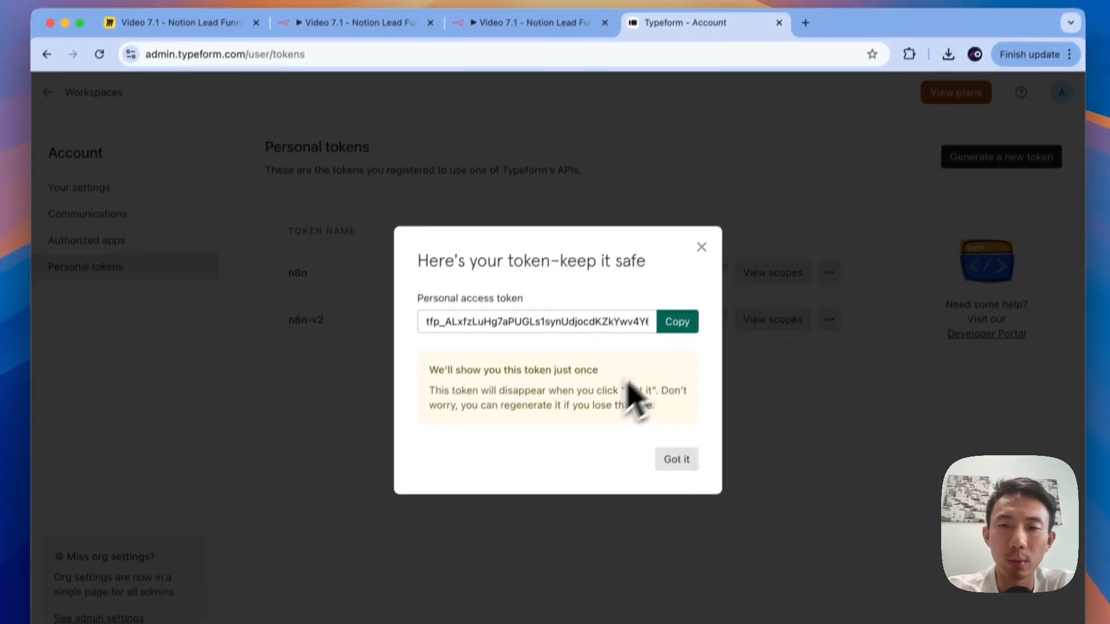
# Step: Dismiss the token notice and create a new form from the Typeform workspaces
pyautogui.click(701, 248)
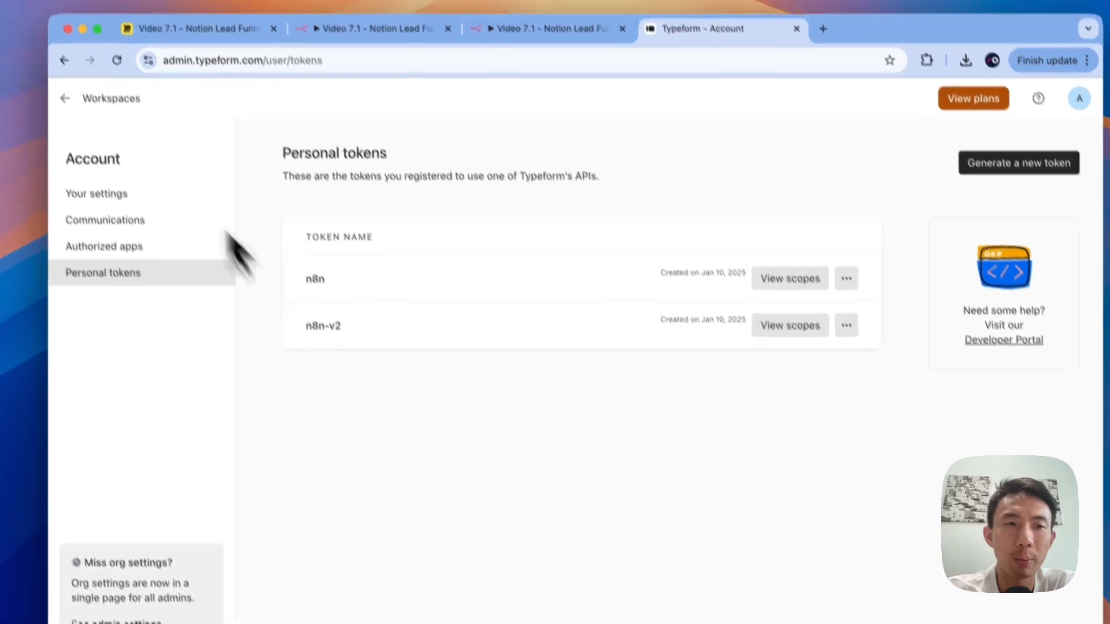
pyautogui.click(86, 99)
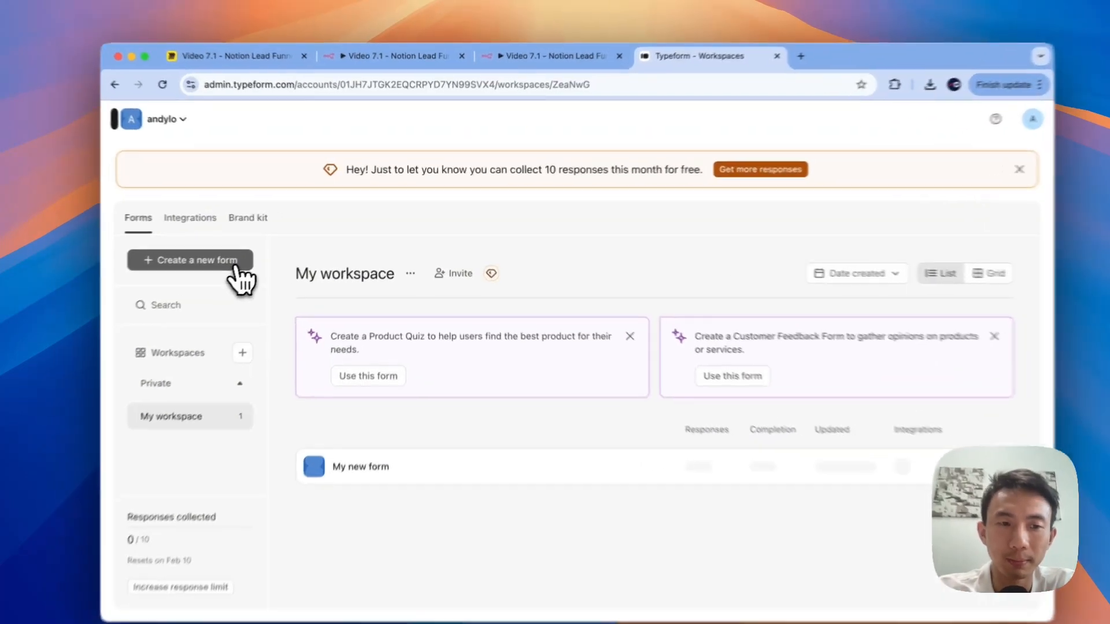
pyautogui.click(264, 256)
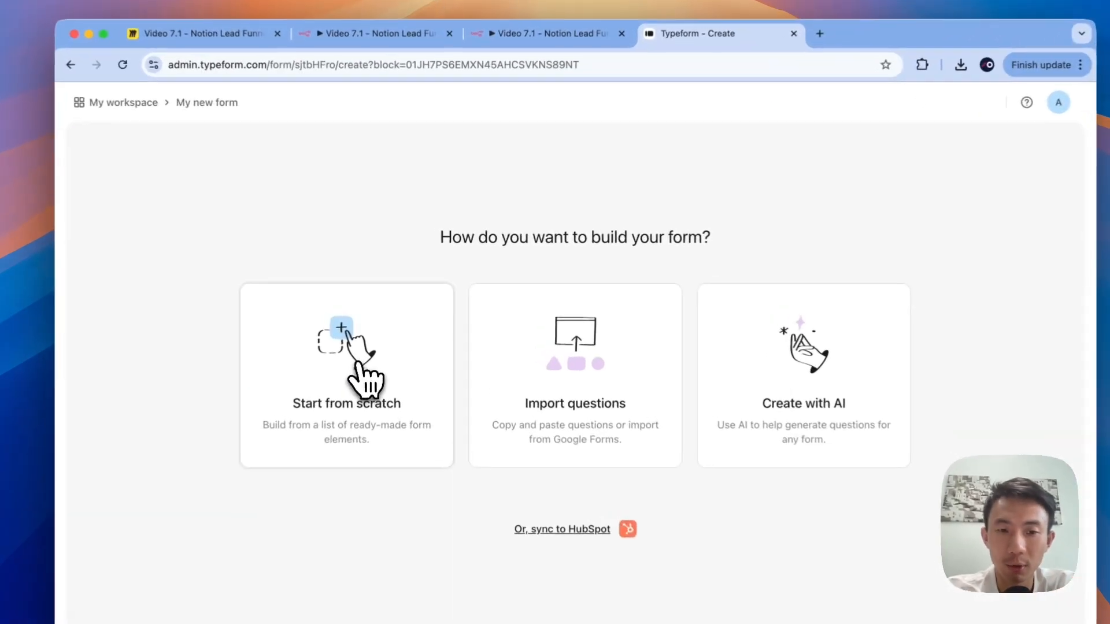
# Step: Start from scratch and add a Contact Info question asking for basic contact details for the PDF
pyautogui.click(386, 334)
pyautogui.click(497, 209)
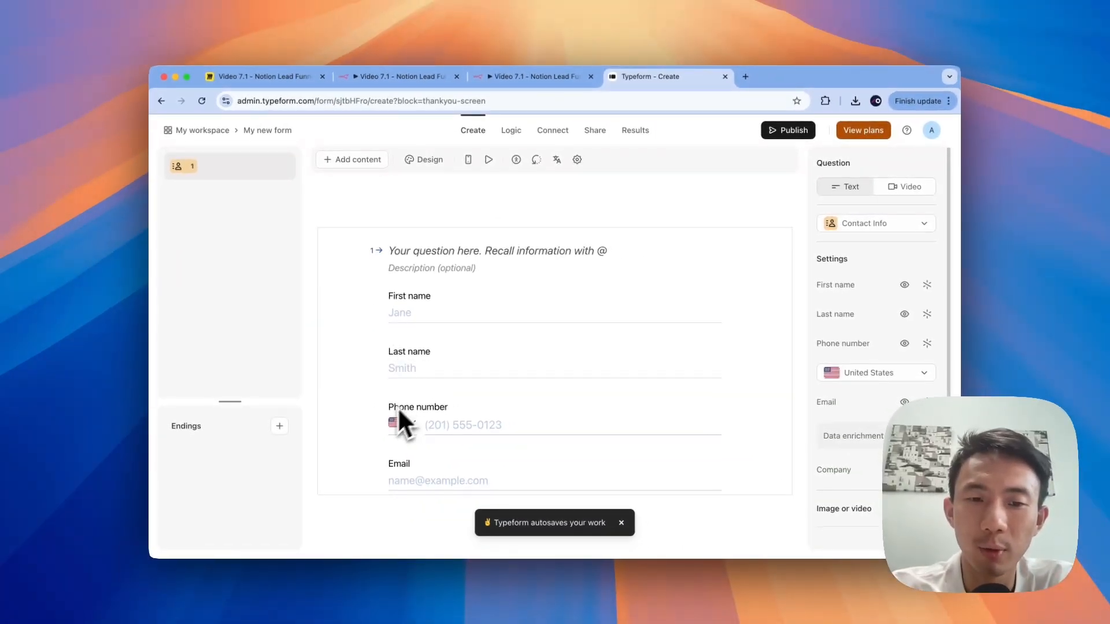
pyautogui.scroll(-3, 409, 432)
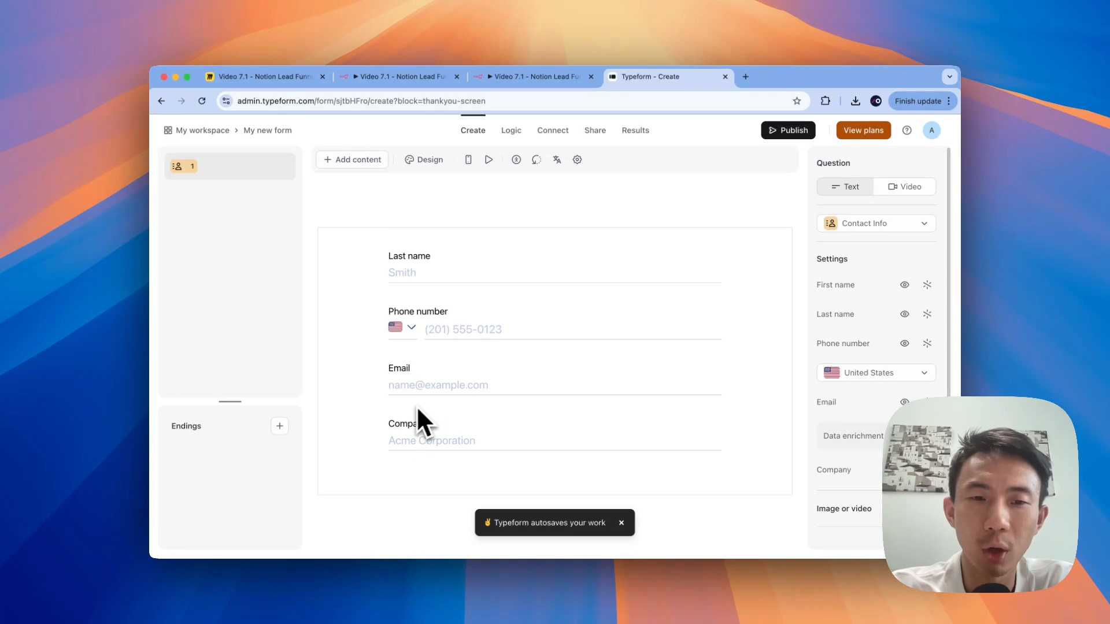
pyautogui.scroll(3, 412, 425)
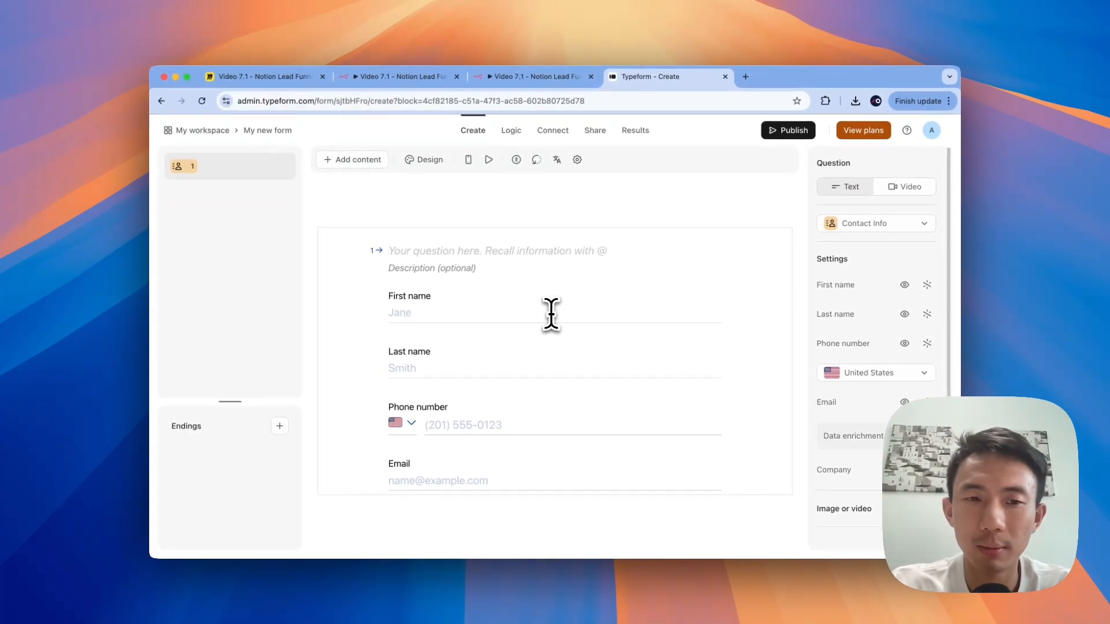
pyautogui.write('Please leave you')
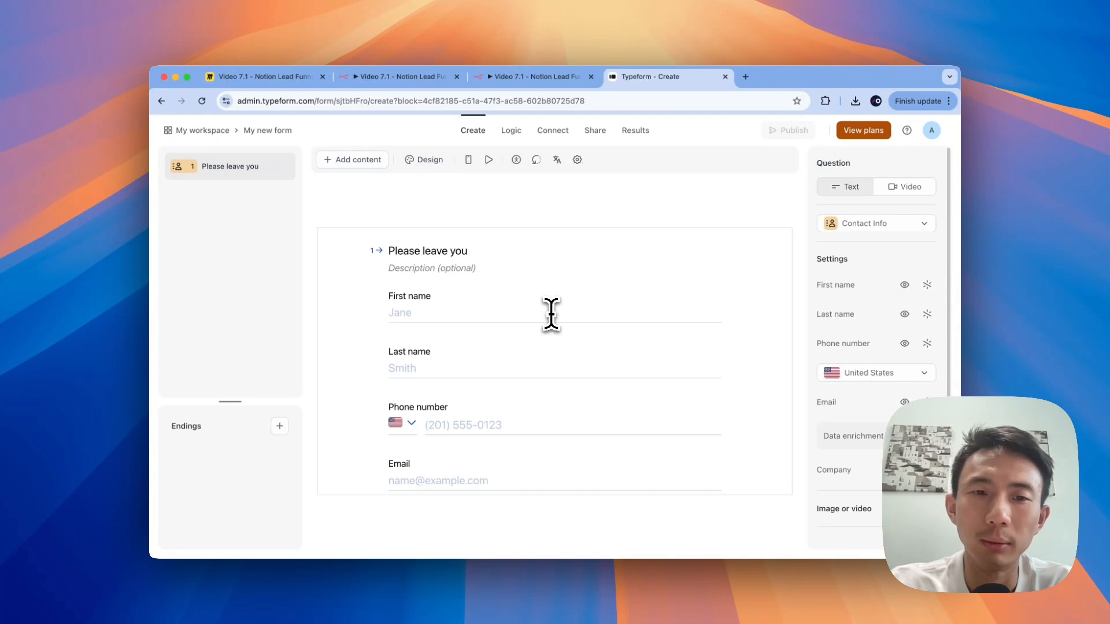
pyautogui.write('r ')
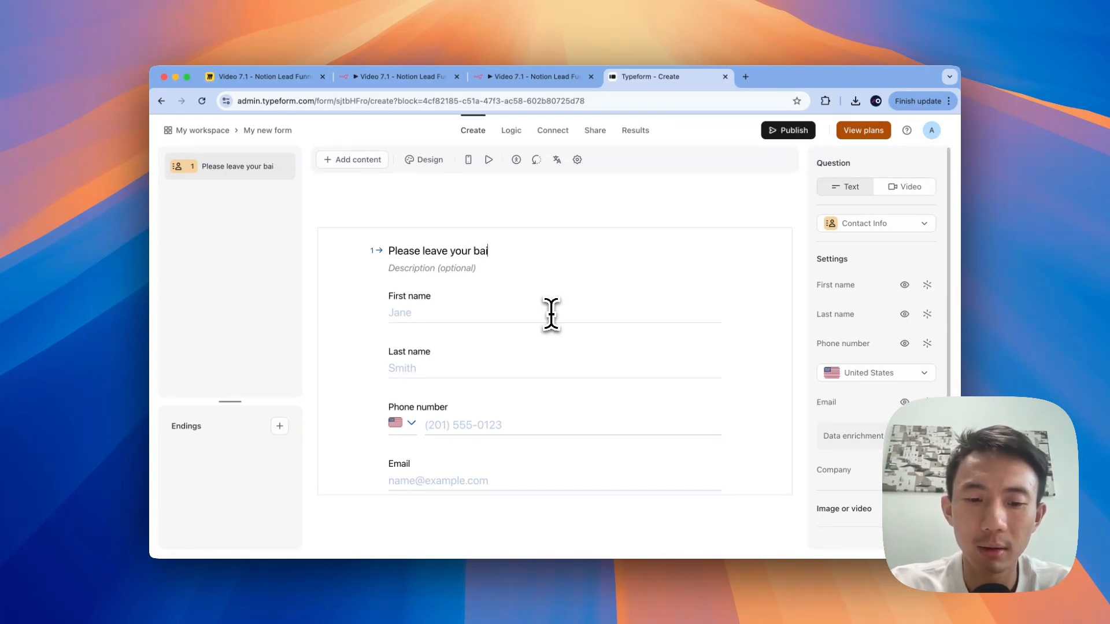
pyautogui.write('basic contact information for the')
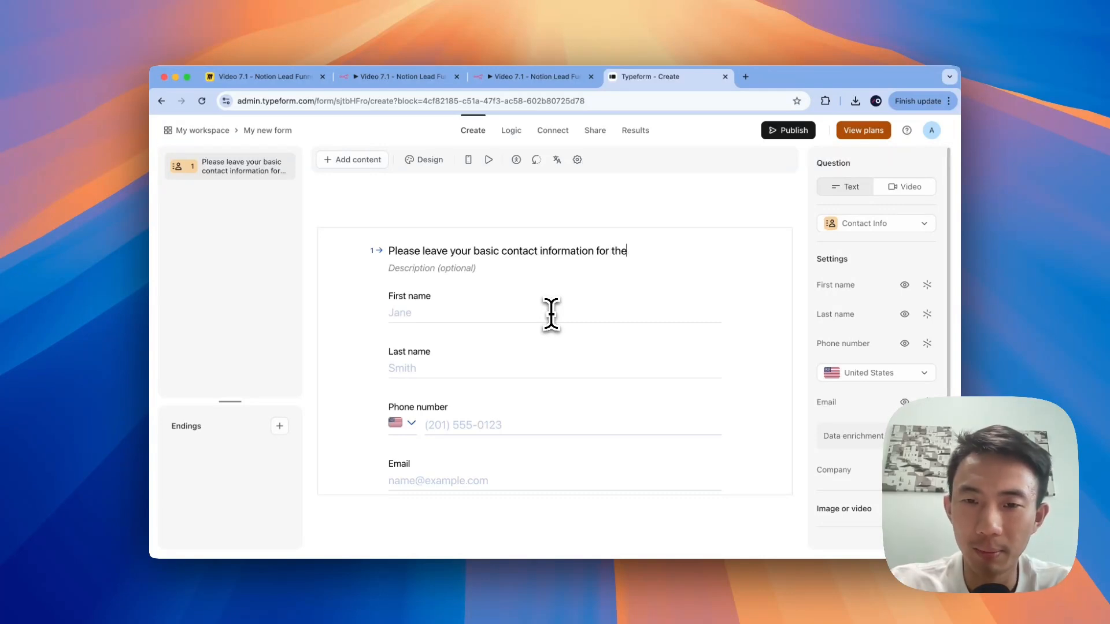
pyautogui.write('PDF.')
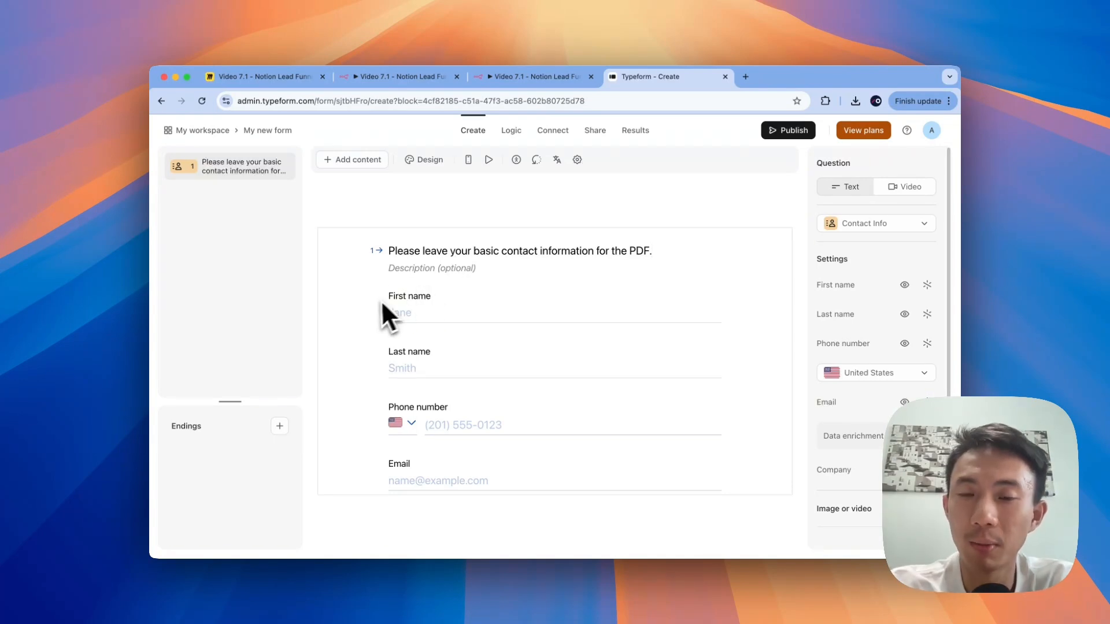
pyautogui.scroll(-1, 374, 333)
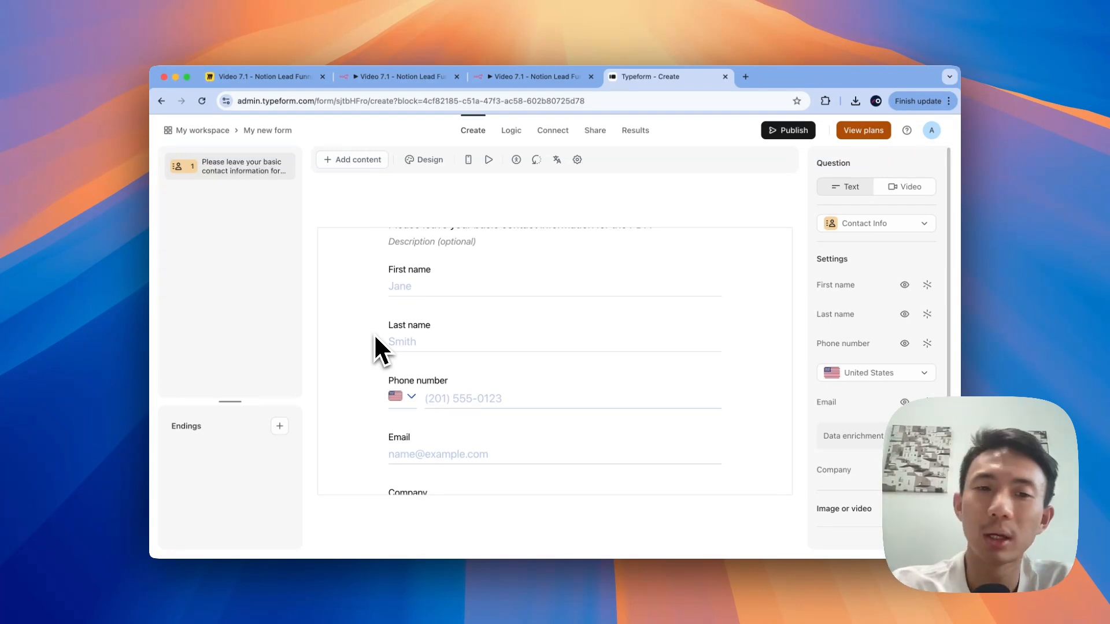
pyautogui.scroll(-3, 373, 334)
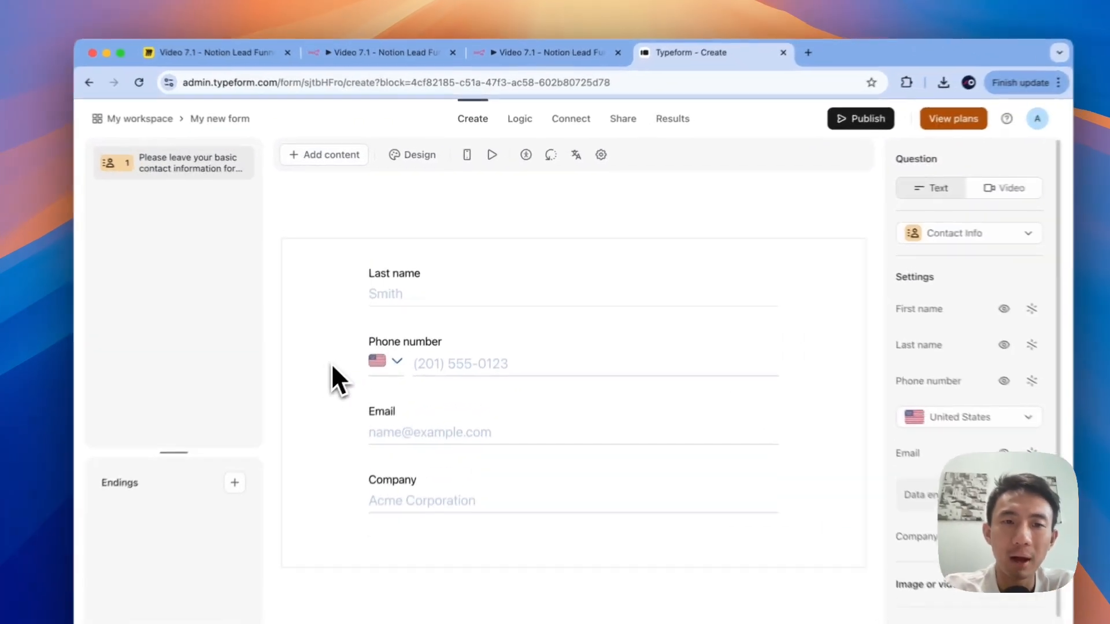
pyautogui.scroll(3, 370, 338)
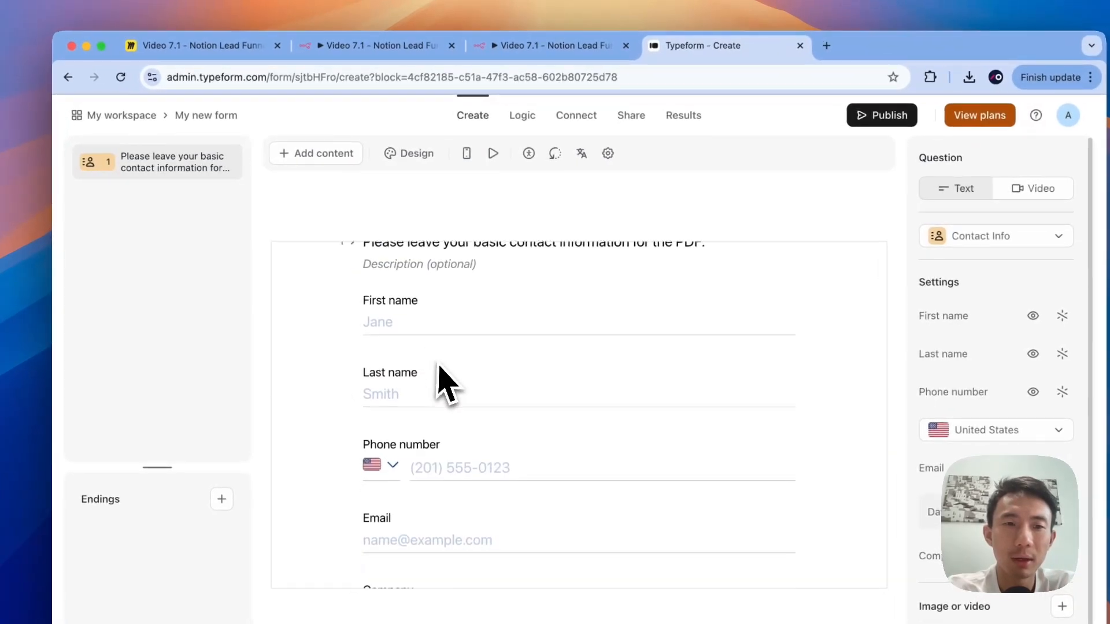
pyautogui.scroll(-3, 445, 384)
# Step: Add a website question titled 'Company Website' as question 2
pyautogui.click(321, 154)
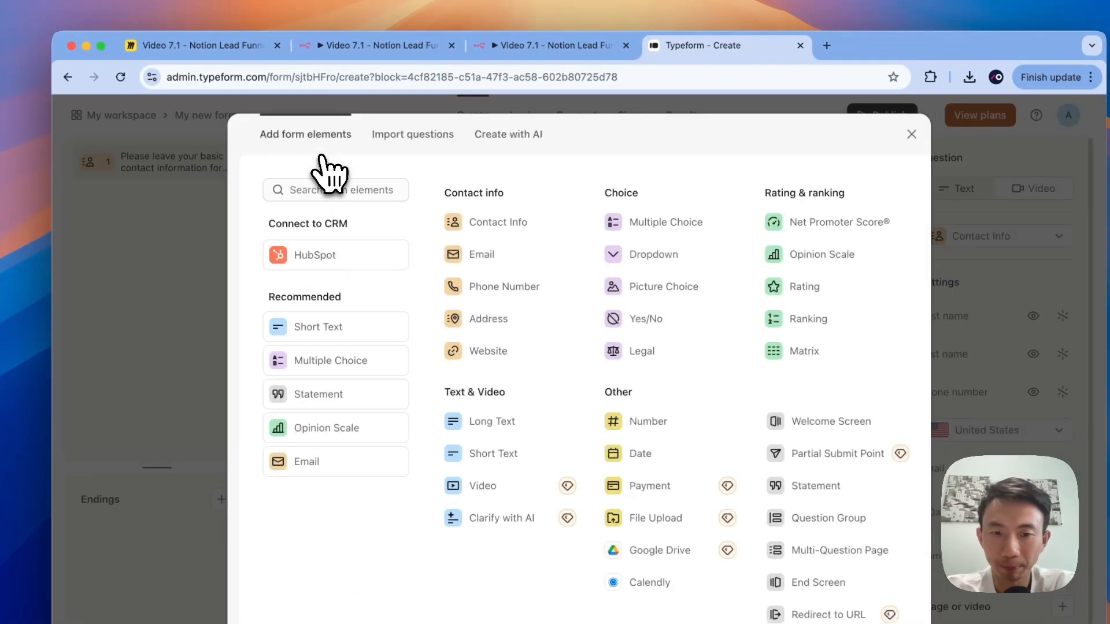
pyautogui.click(502, 350)
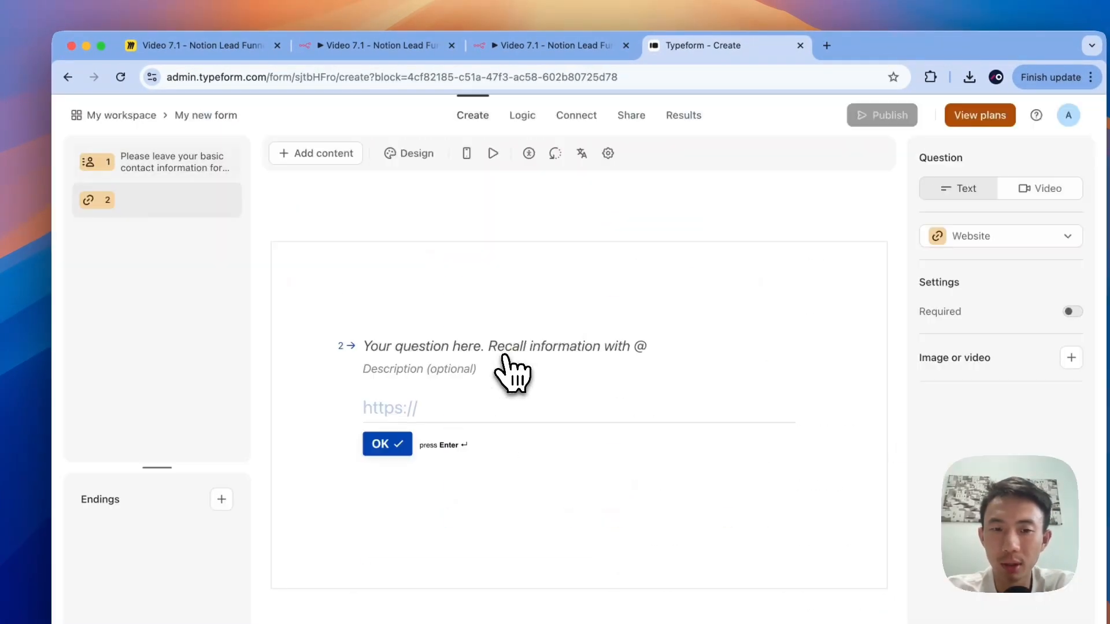
pyautogui.click(391, 346)
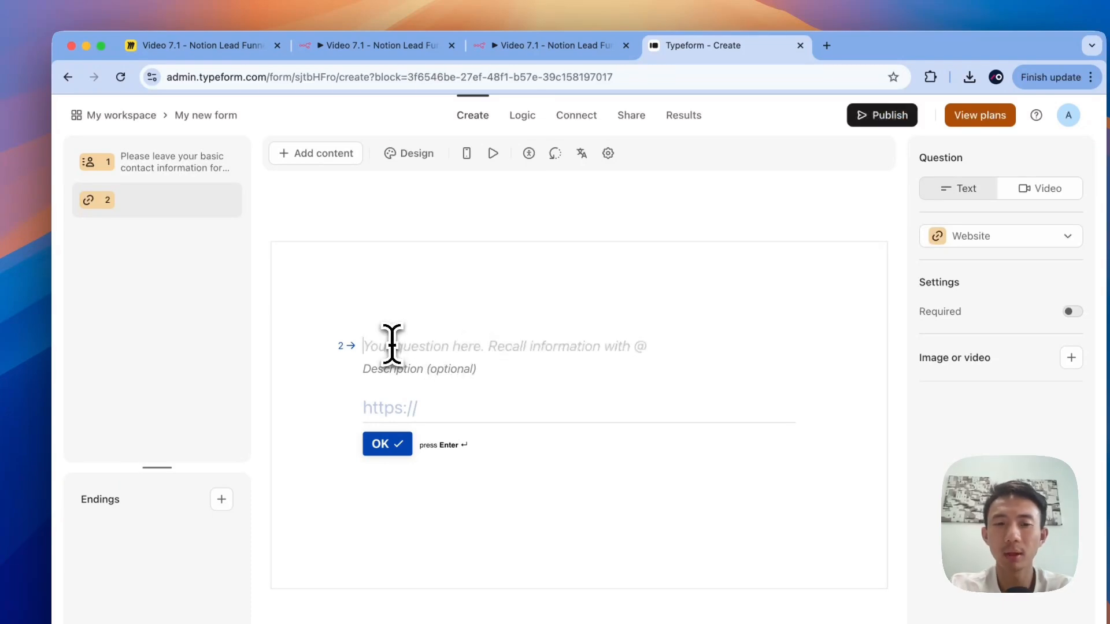
pyautogui.write('Com[an')
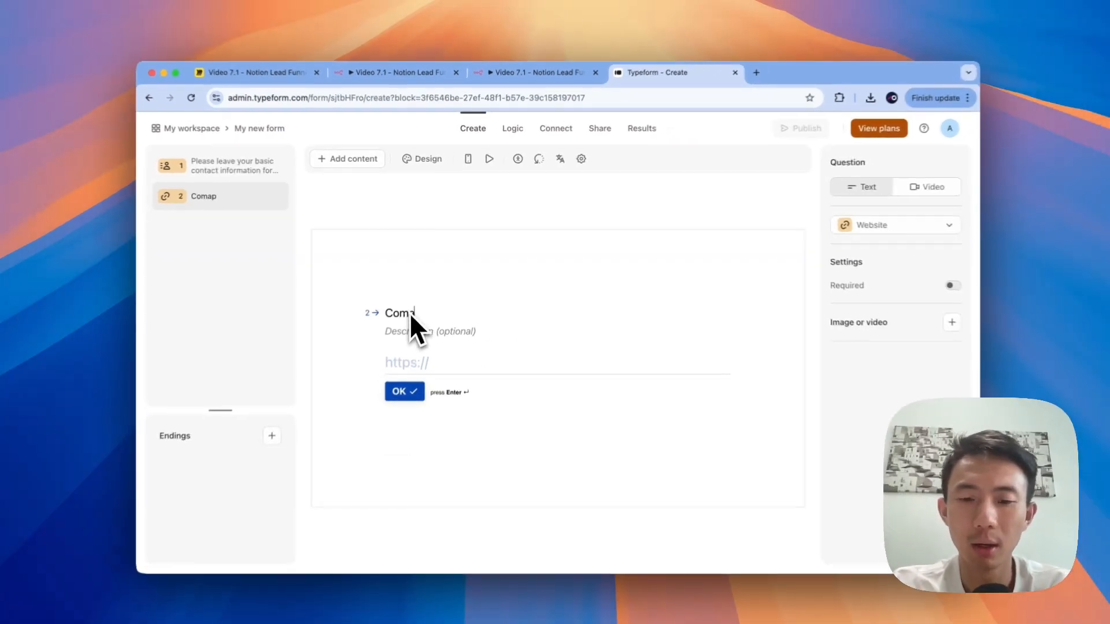
pyautogui.press('BackSpace')
pyautogui.press('BackSpace')
pyautogui.press('BackSpace')
pyautogui.write('pa')
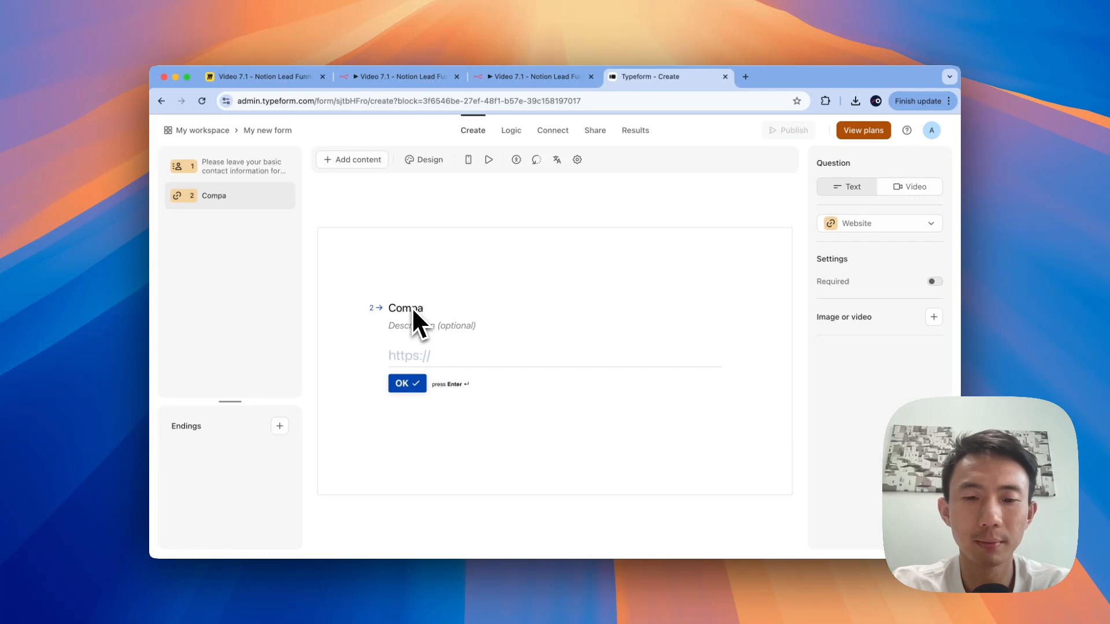
pyautogui.write('ny Website')
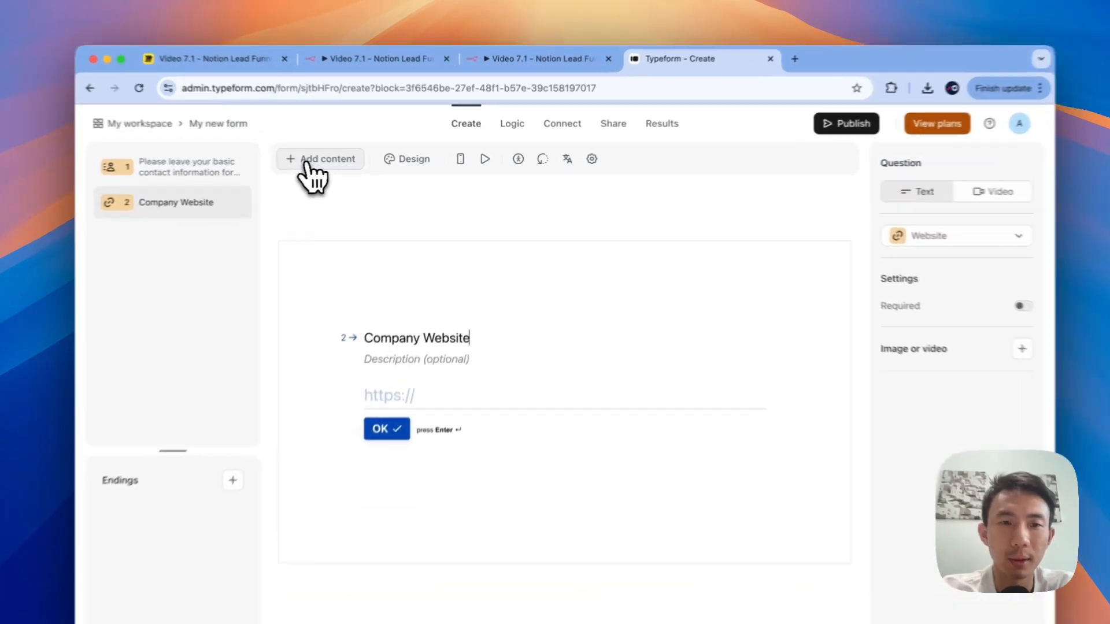
pyautogui.click(349, 161)
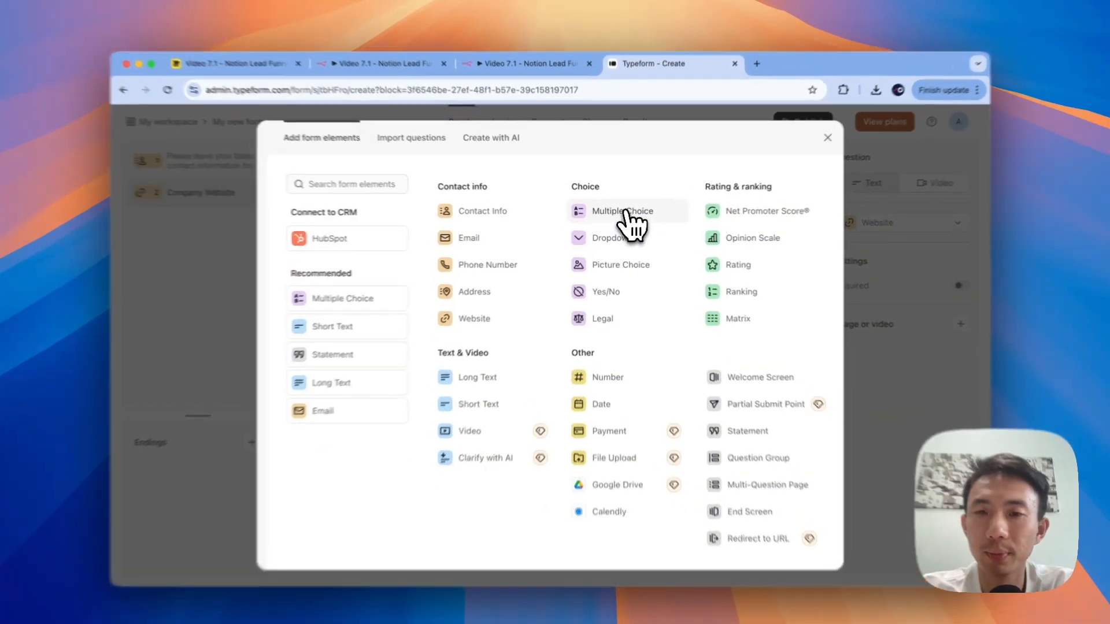
# Step: Add multiple-answer question 3 titled 'Your preferred way for us to get in touch with you.'
pyautogui.click(626, 217)
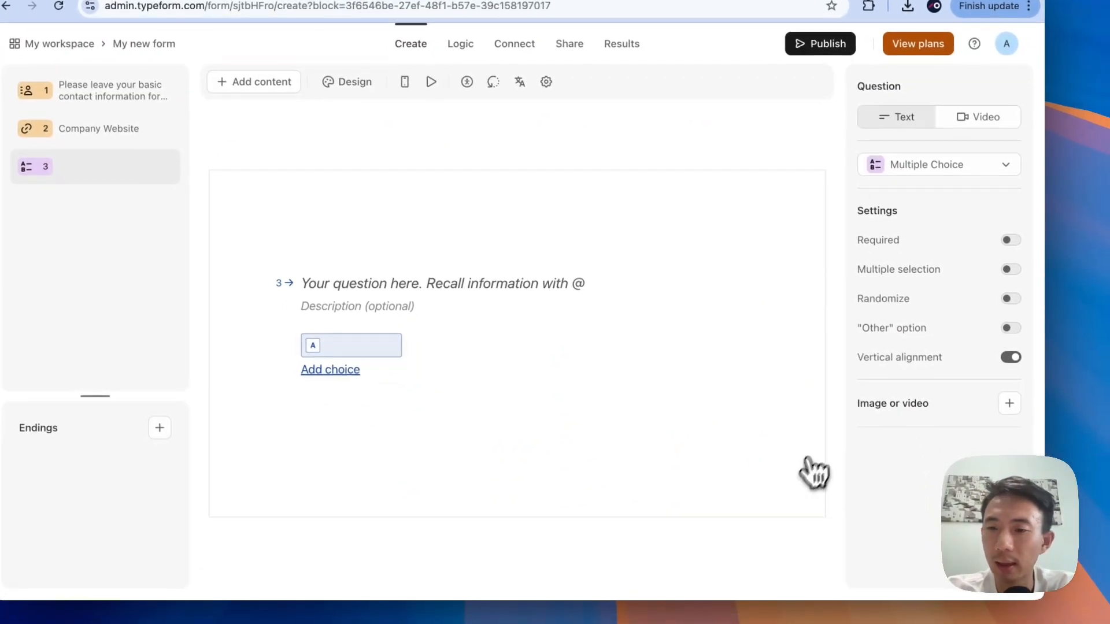
pyautogui.click(1010, 269)
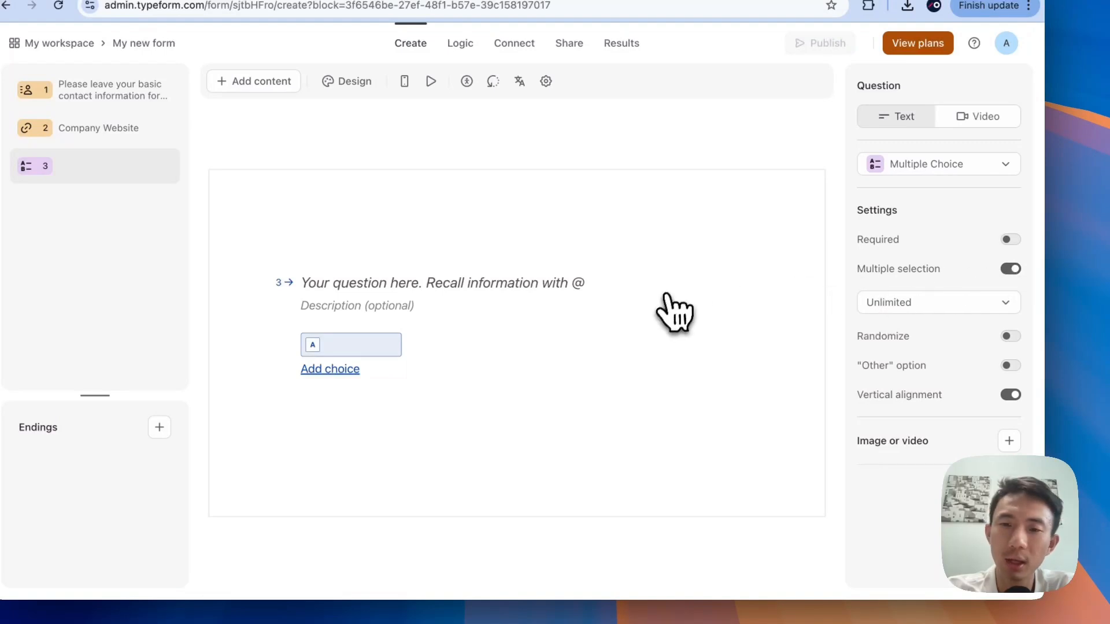
pyautogui.click(379, 285)
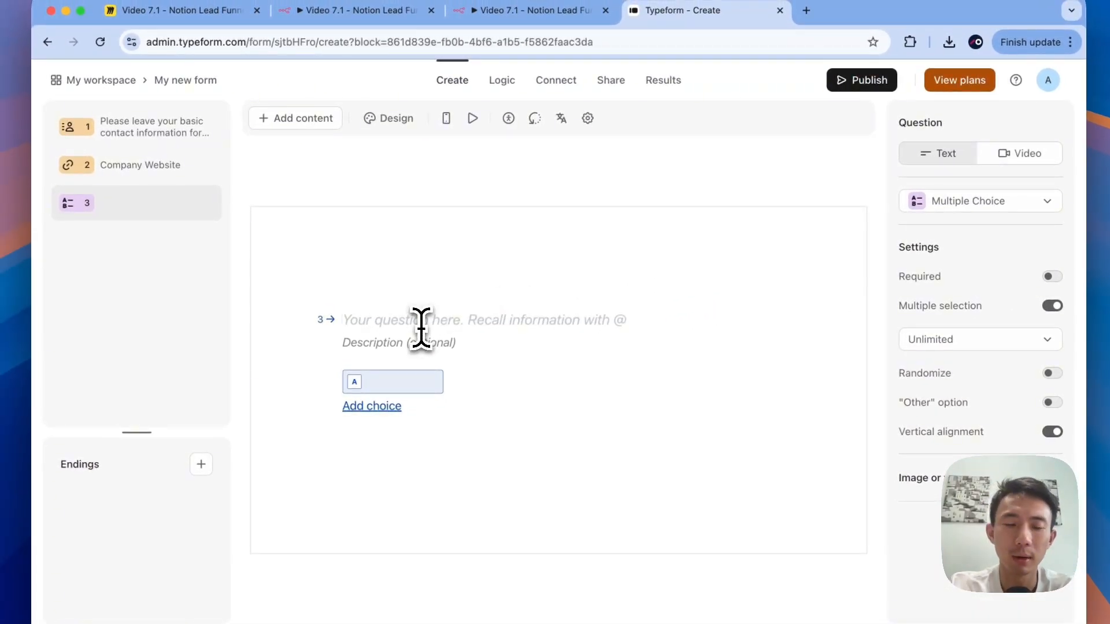
pyautogui.write('Your')
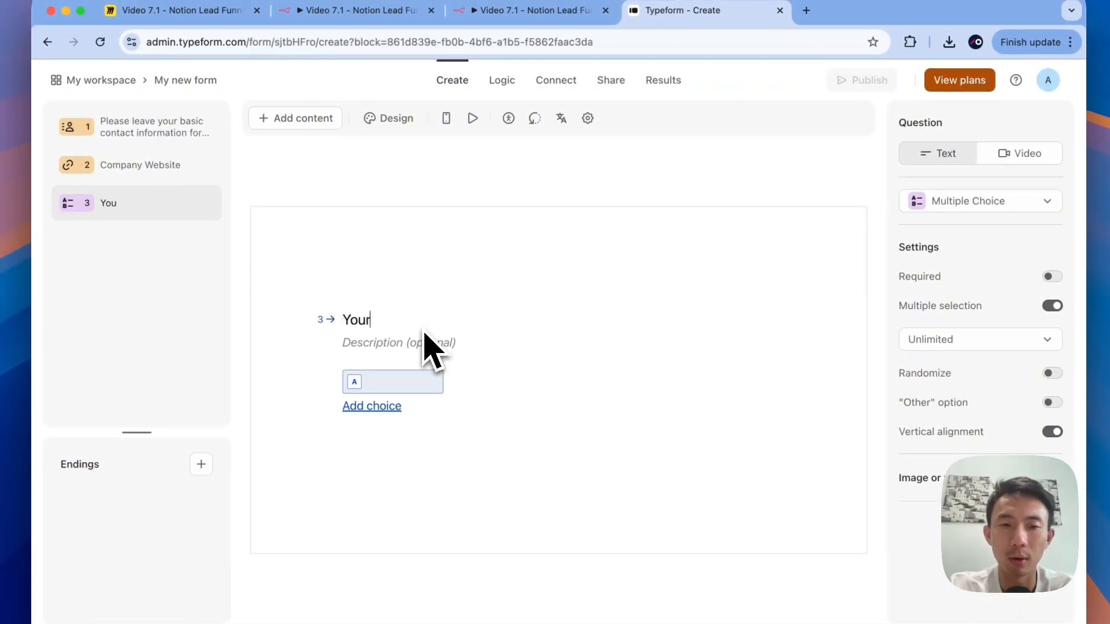
pyautogui.write(' preferred w')
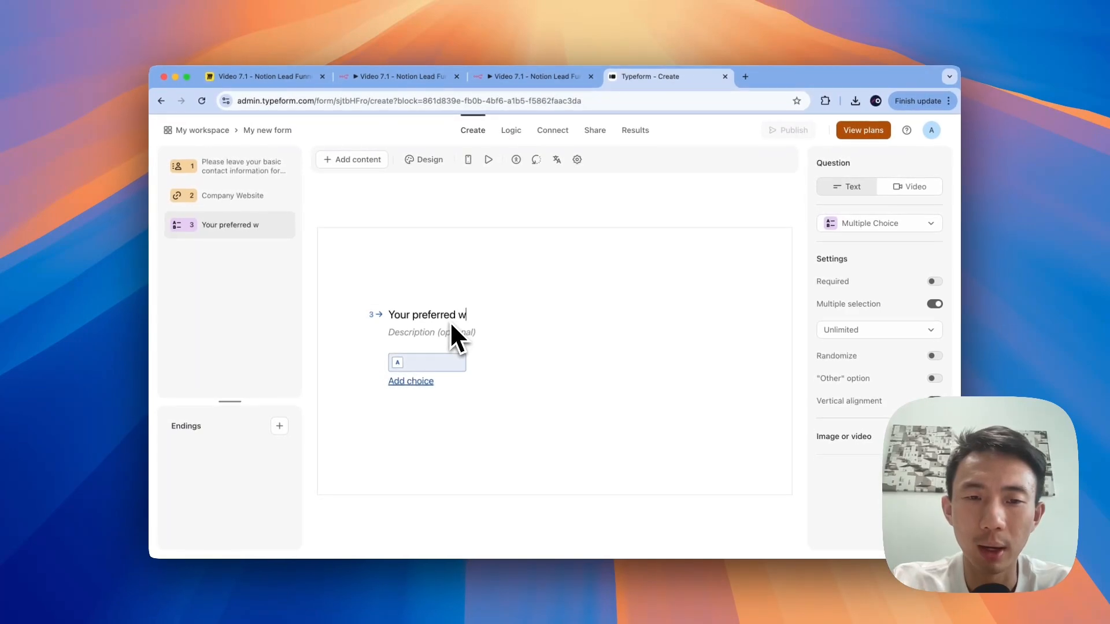
pyautogui.write('ay to get ')
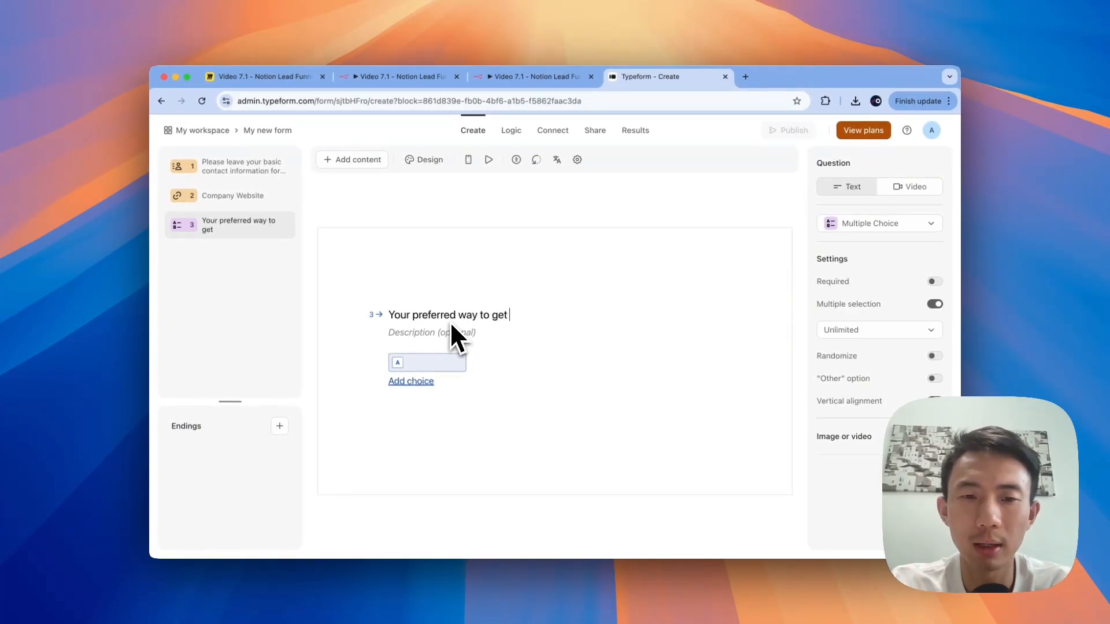
pyautogui.write('i')
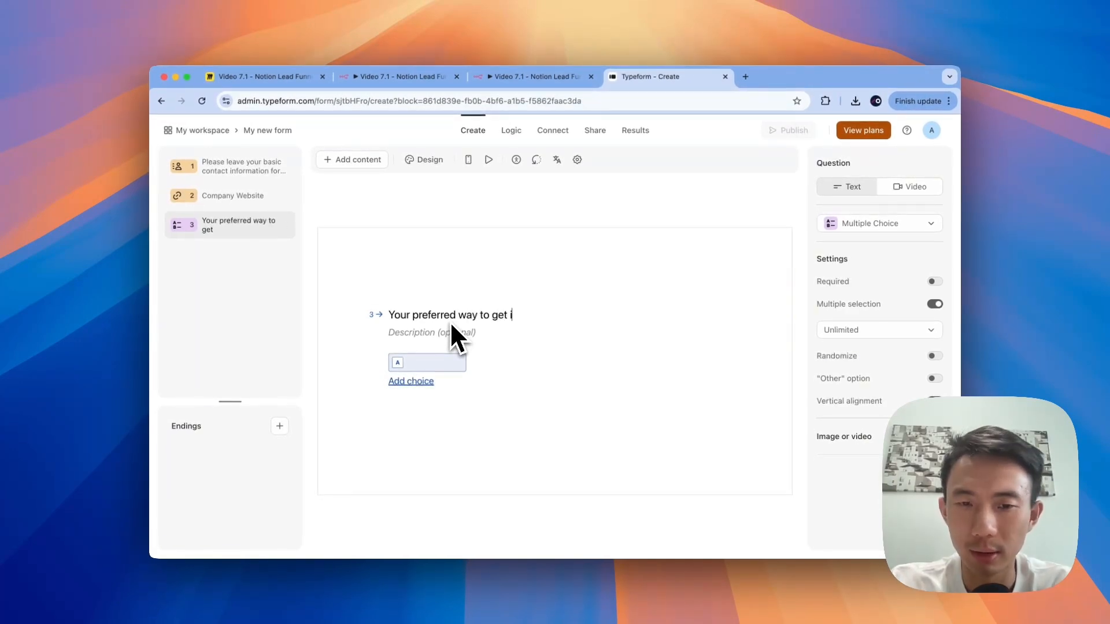
pyautogui.write('n touch witih us')
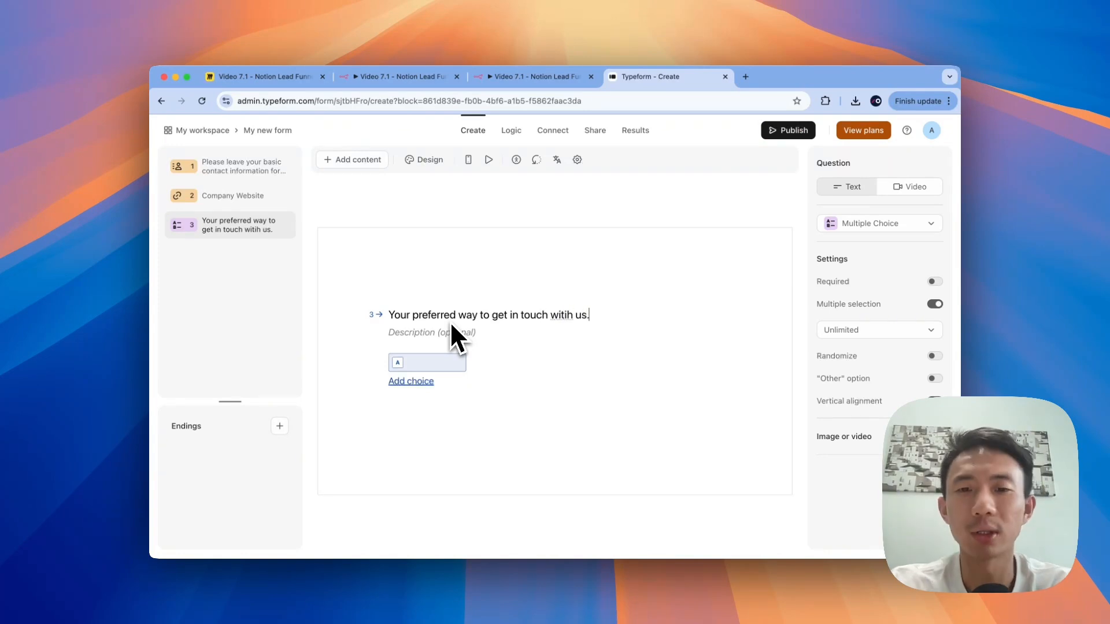
pyautogui.press('BackSpace')
pyautogui.press('BackSpace')
pyautogui.press('BackSpace')
pyautogui.press('BackSpace')
pyautogui.press('BackSpace')
pyautogui.press('BackSpace')
pyautogui.write('h us.')
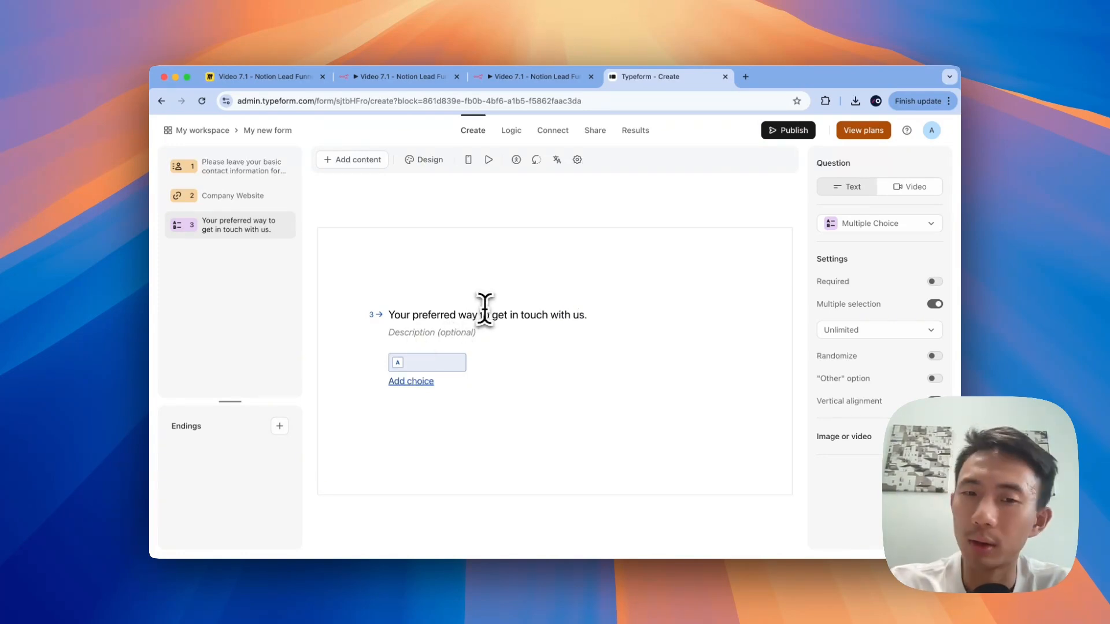
pyautogui.keyDown('shift'); pyautogui.click(485, 311); pyautogui.keyUp('shift')
pyautogui.press('BackSpace')
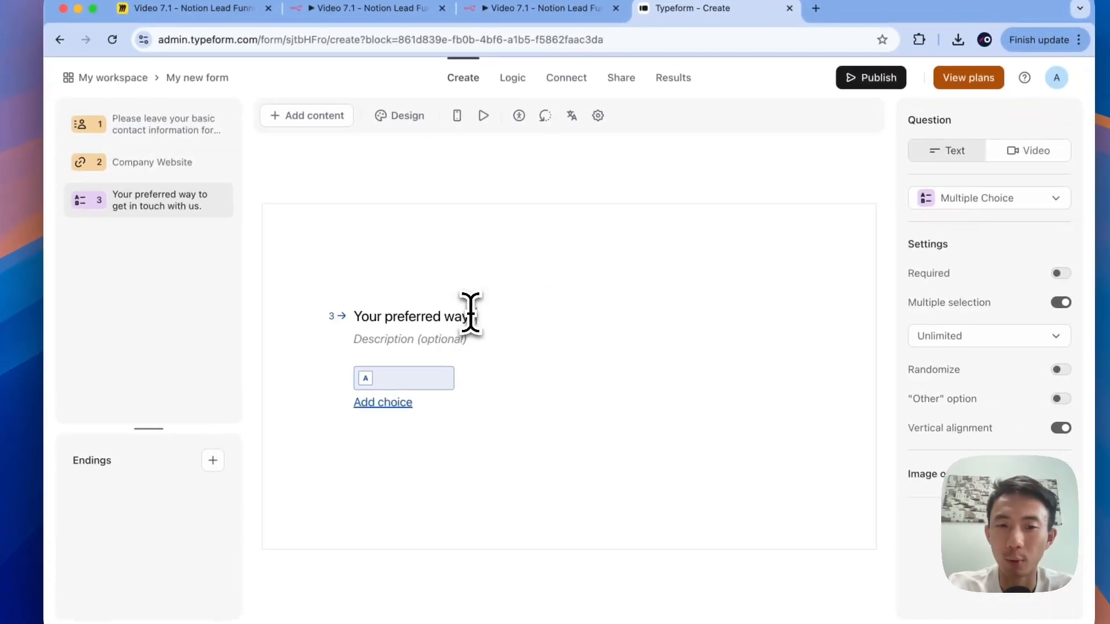
pyautogui.write('for us to')
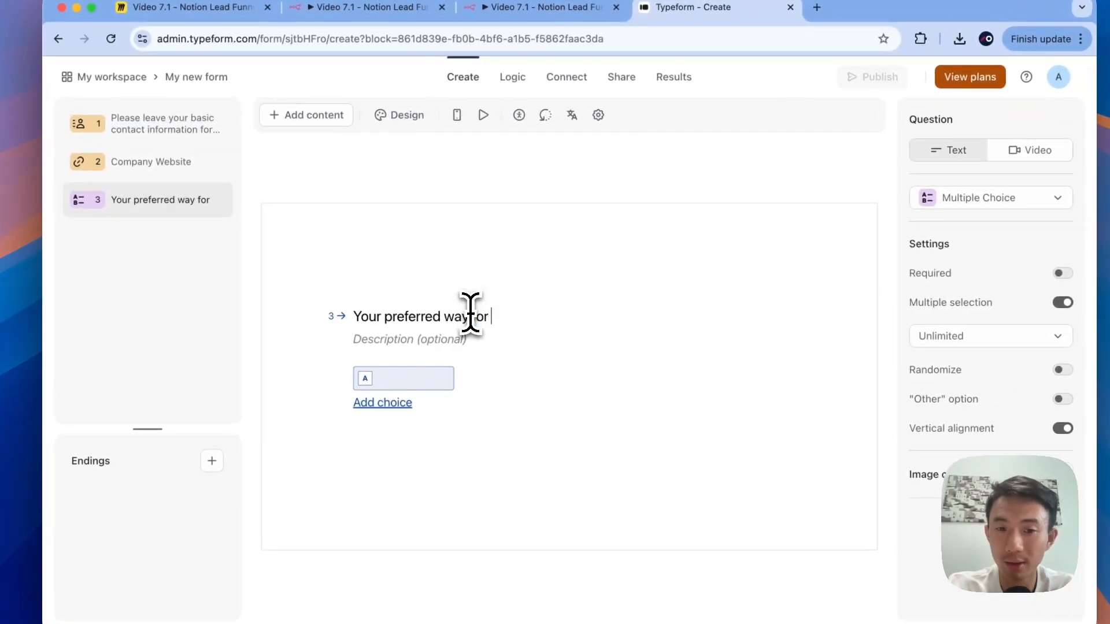
pyautogui.write(' get in touc')
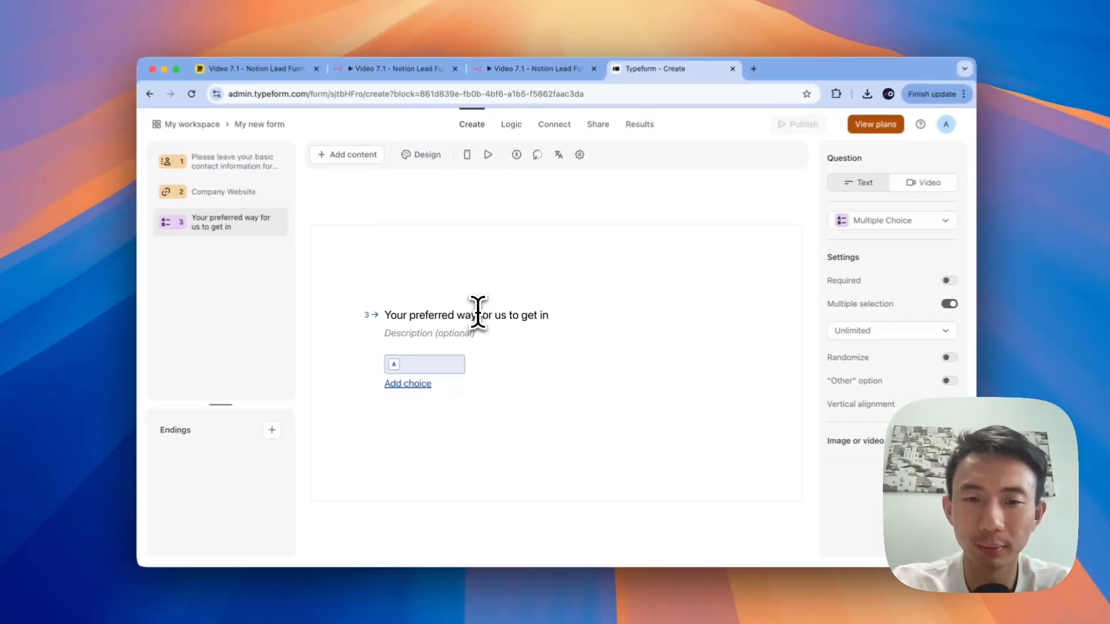
pyautogui.write('h with you.')
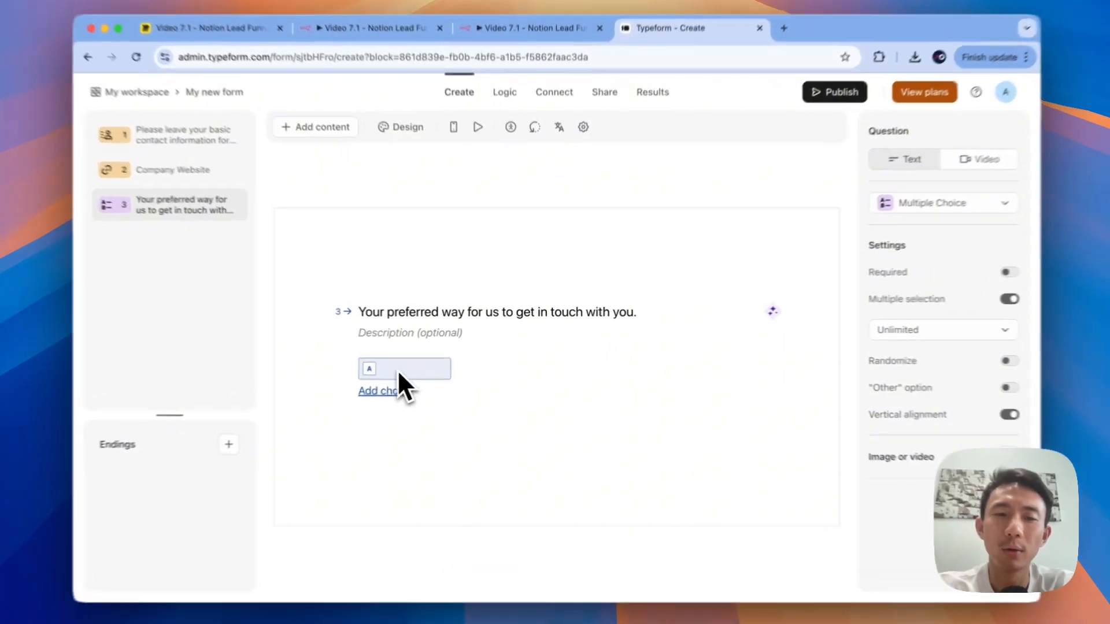
# Step: Give question 3 the choices SMS, Email and Phone call
pyautogui.click(432, 362)
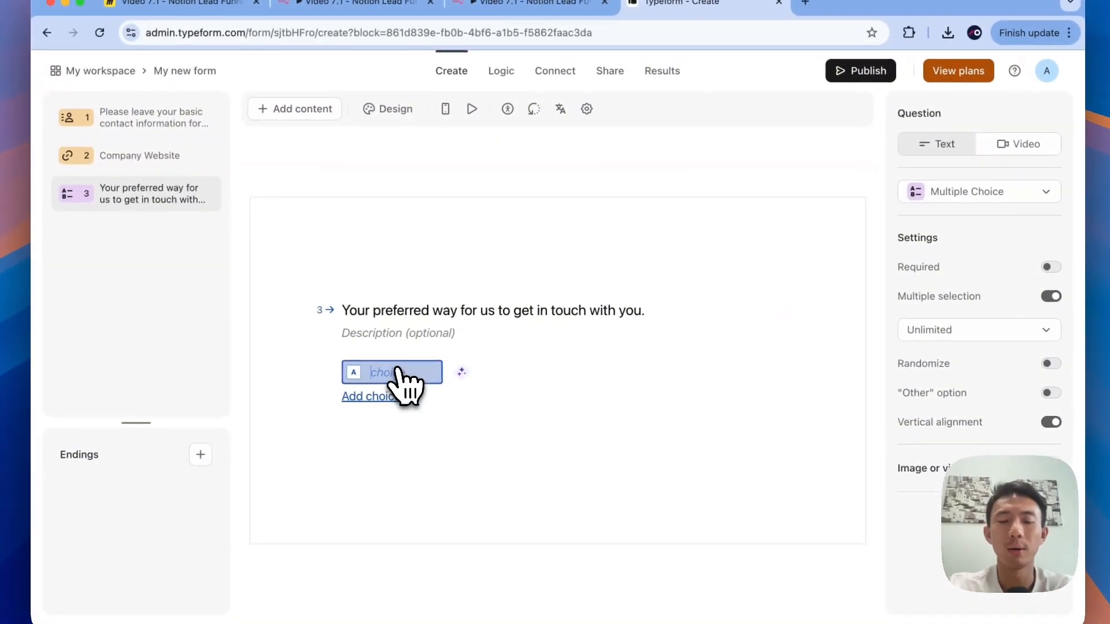
pyautogui.write('SMS')
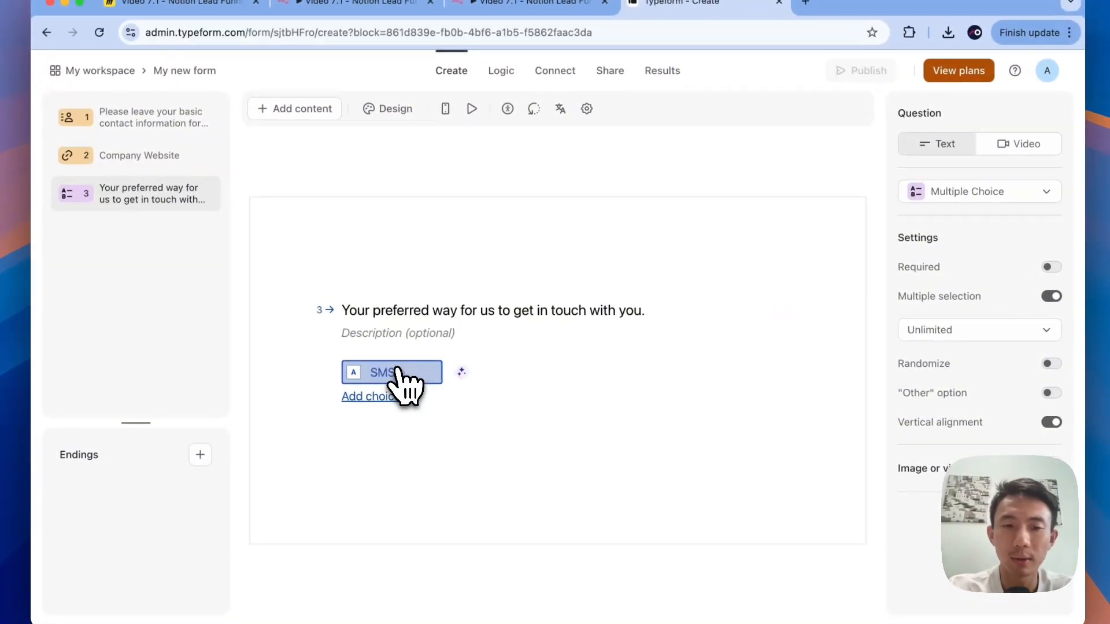
pyautogui.click(366, 398)
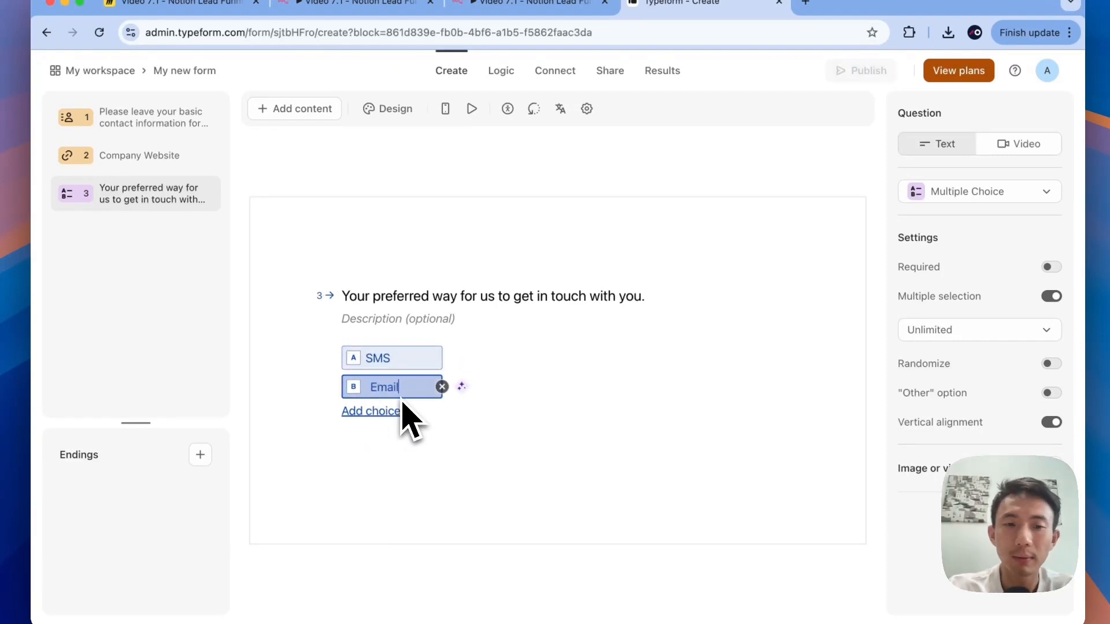
pyautogui.click(365, 411)
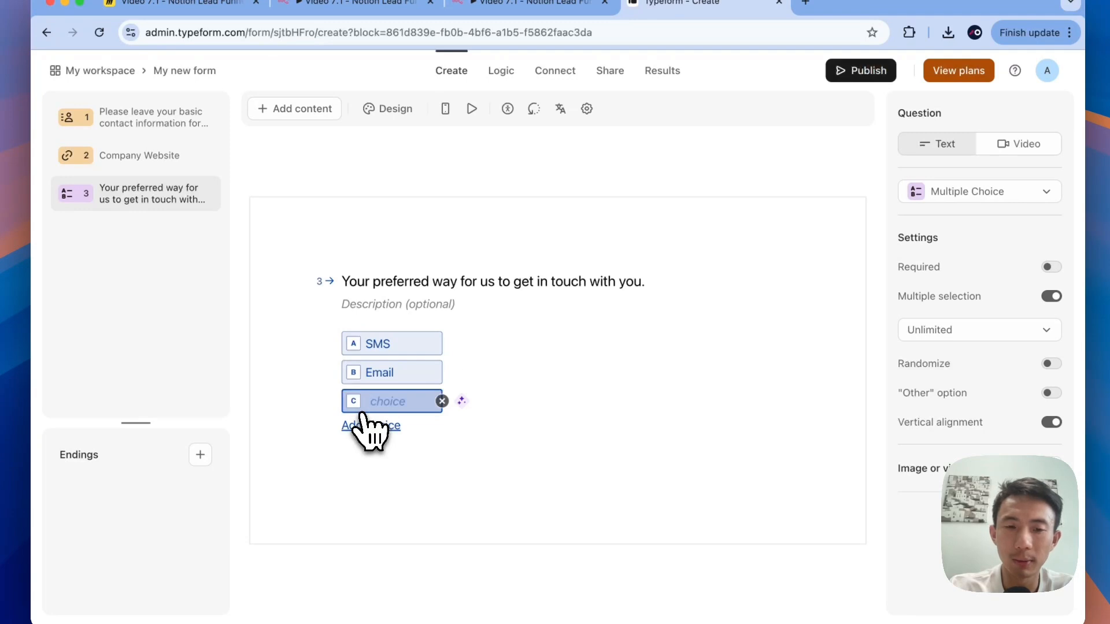
pyautogui.write('Phone call')
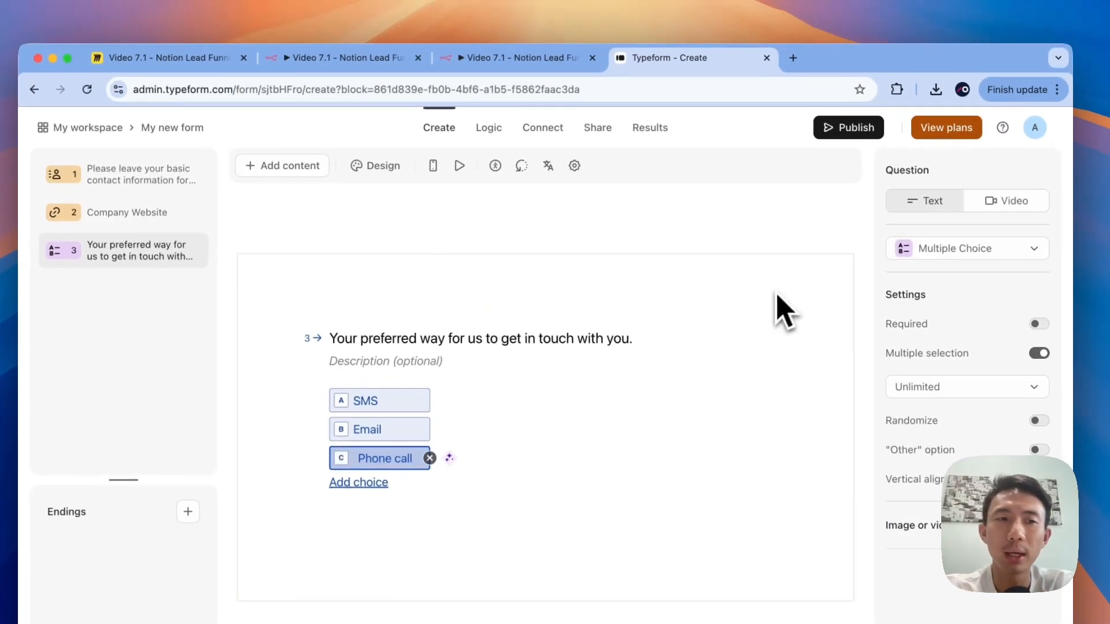
pyautogui.click(786, 239)
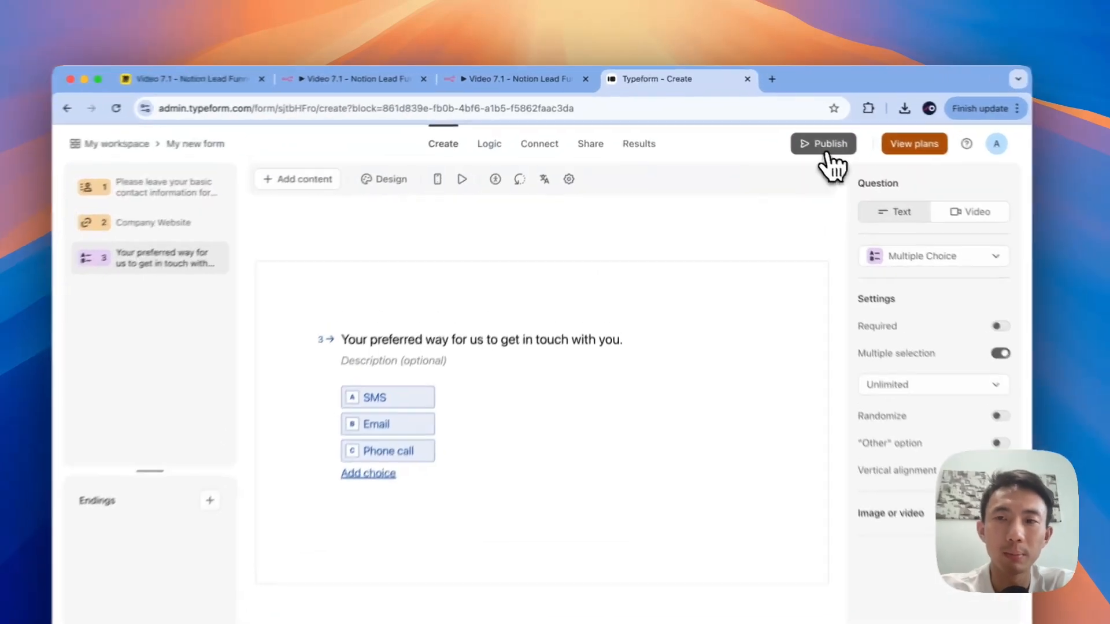
# Step: Publish the form and rename it 'Leadmaget-1'
pyautogui.click(791, 131)
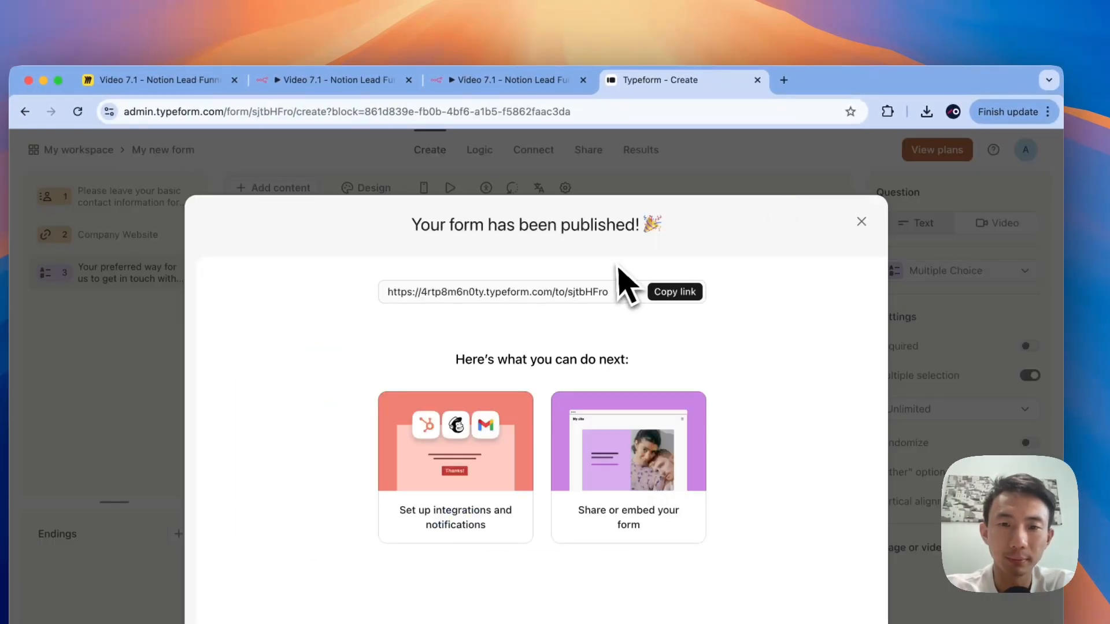
pyautogui.click(861, 221)
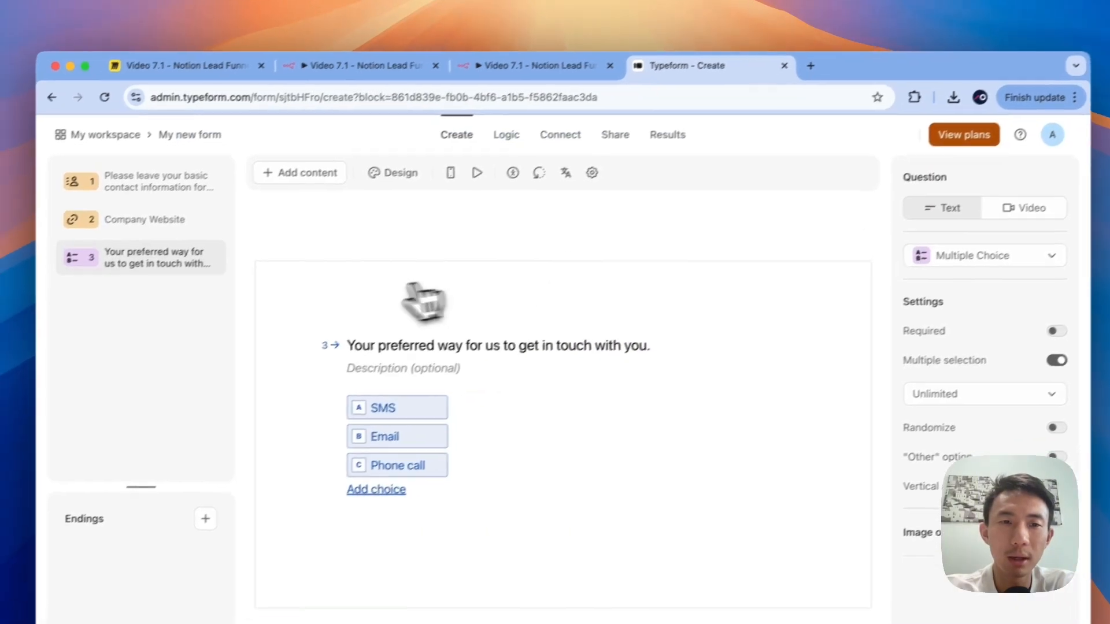
pyautogui.click(209, 125)
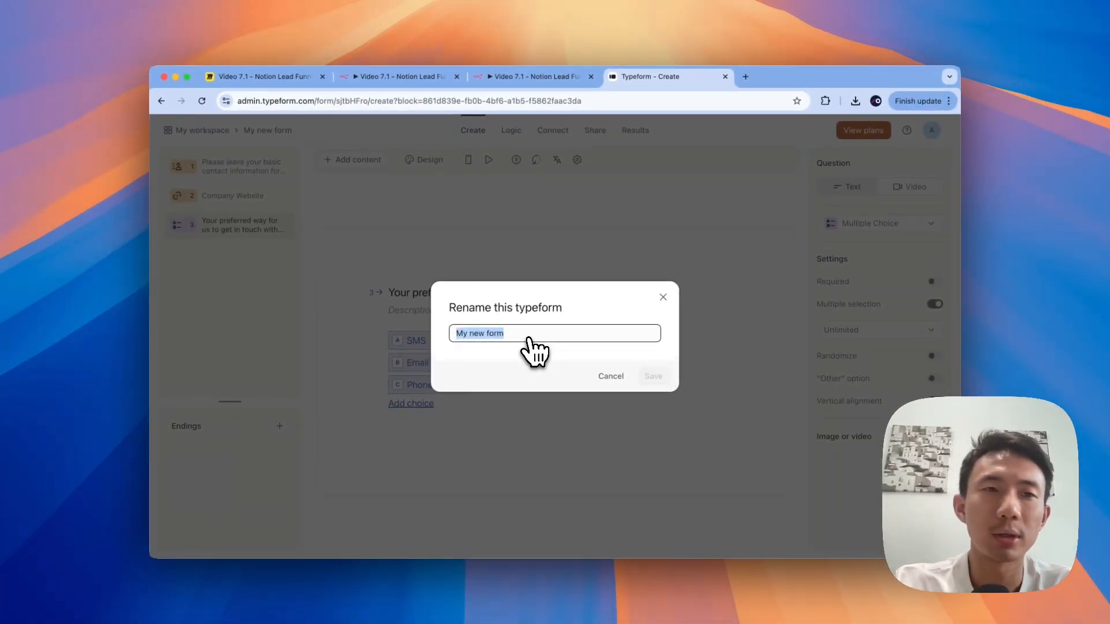
pyautogui.write('Lea')
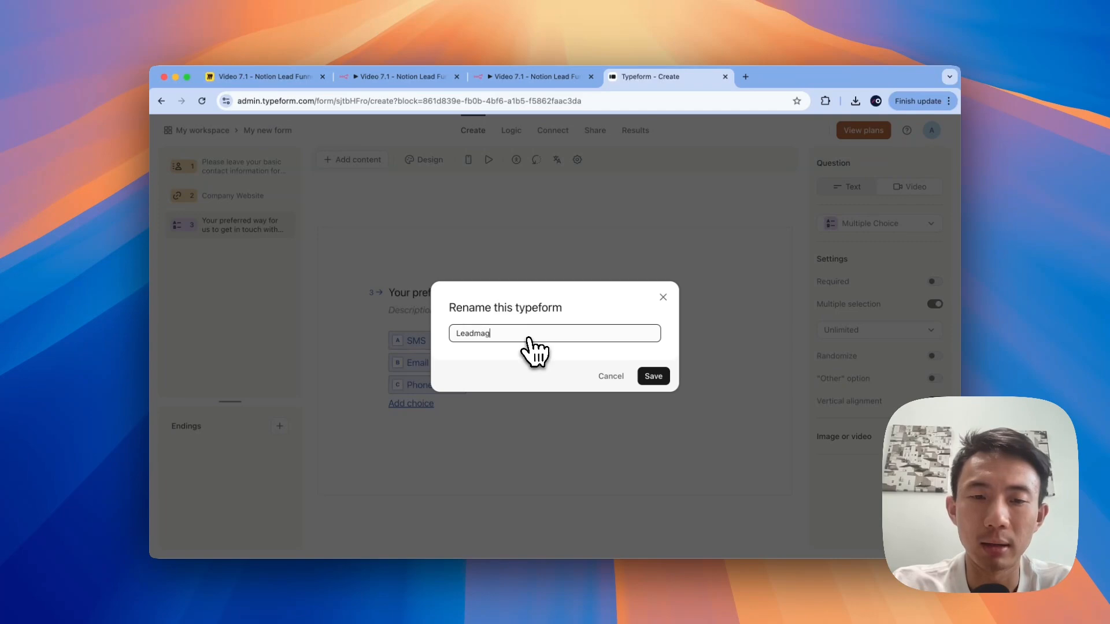
pyautogui.write('dmaget-1')
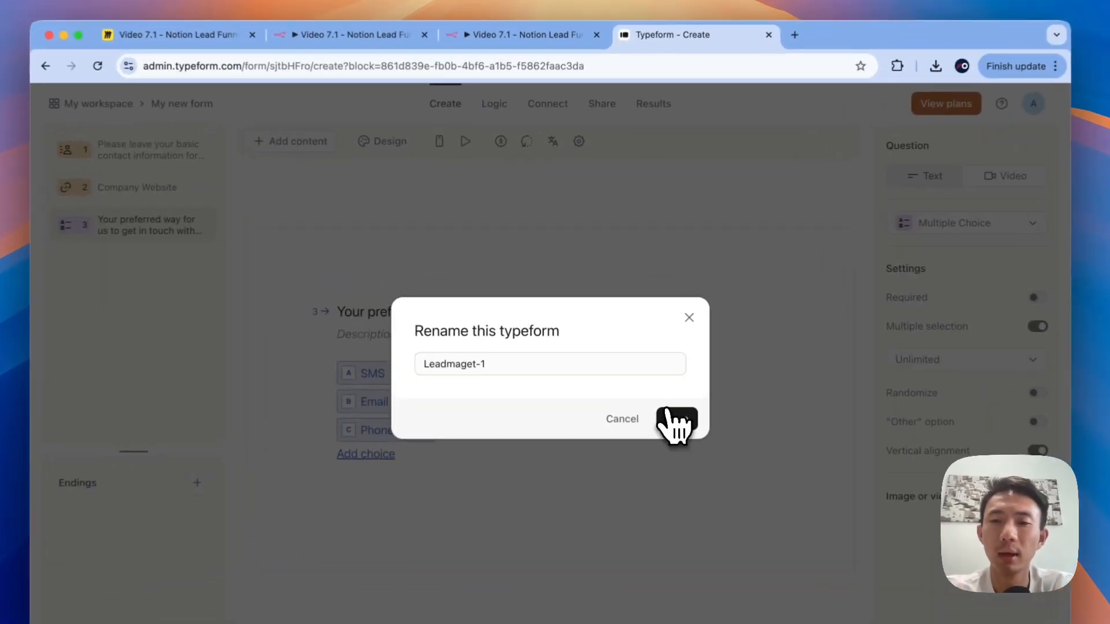
pyautogui.click(653, 376)
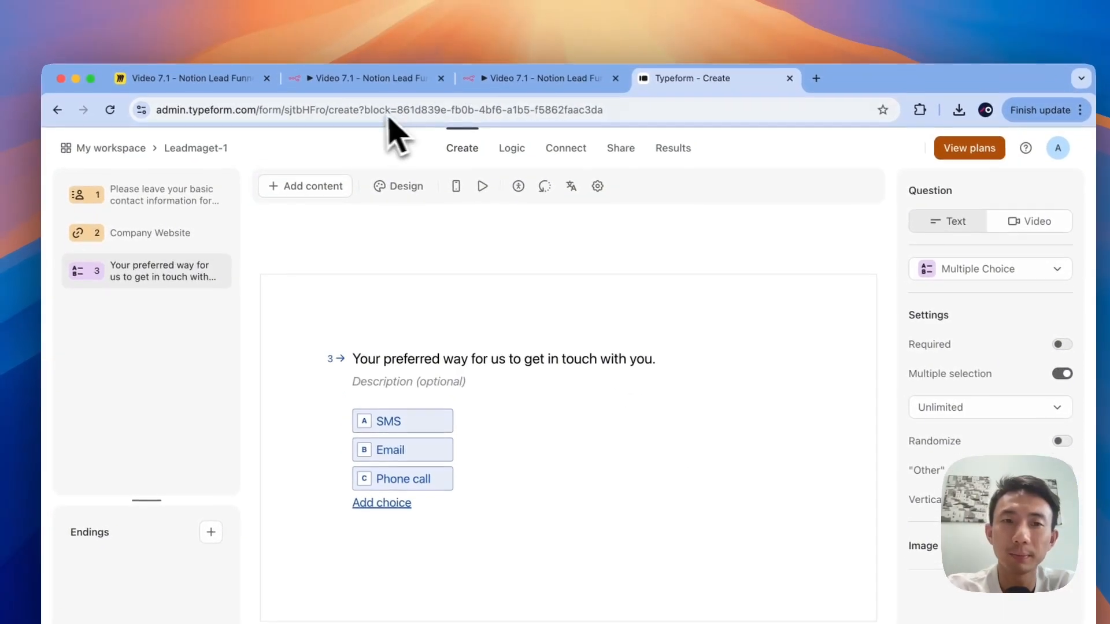
pyautogui.click(338, 35)
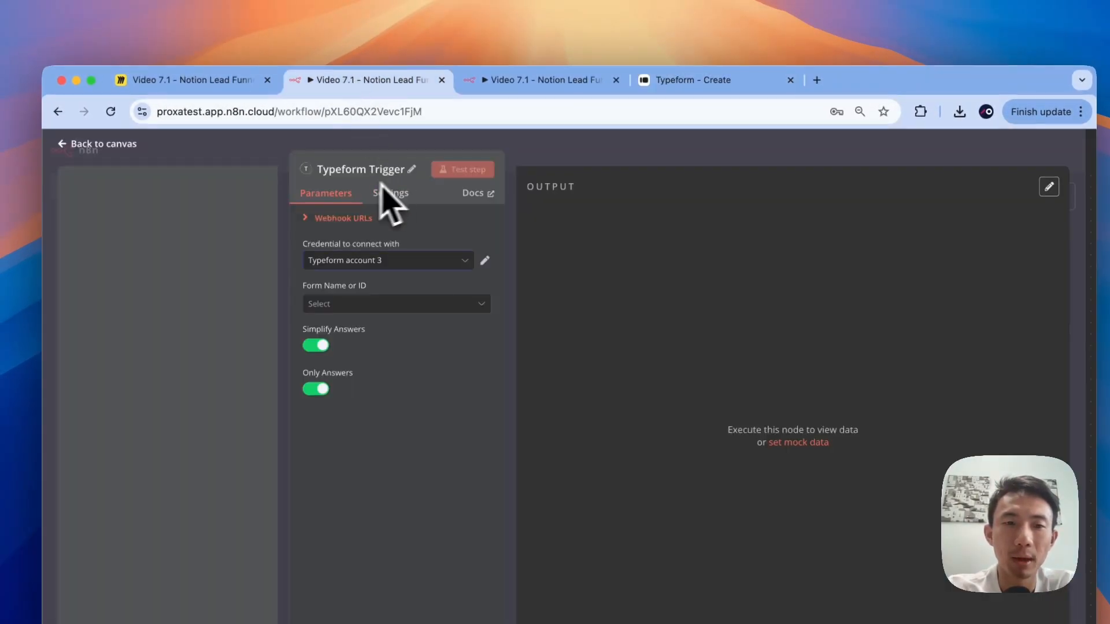
# Step: Save the workflow and reload n8n so the renamed form appears
pyautogui.click(269, 153)
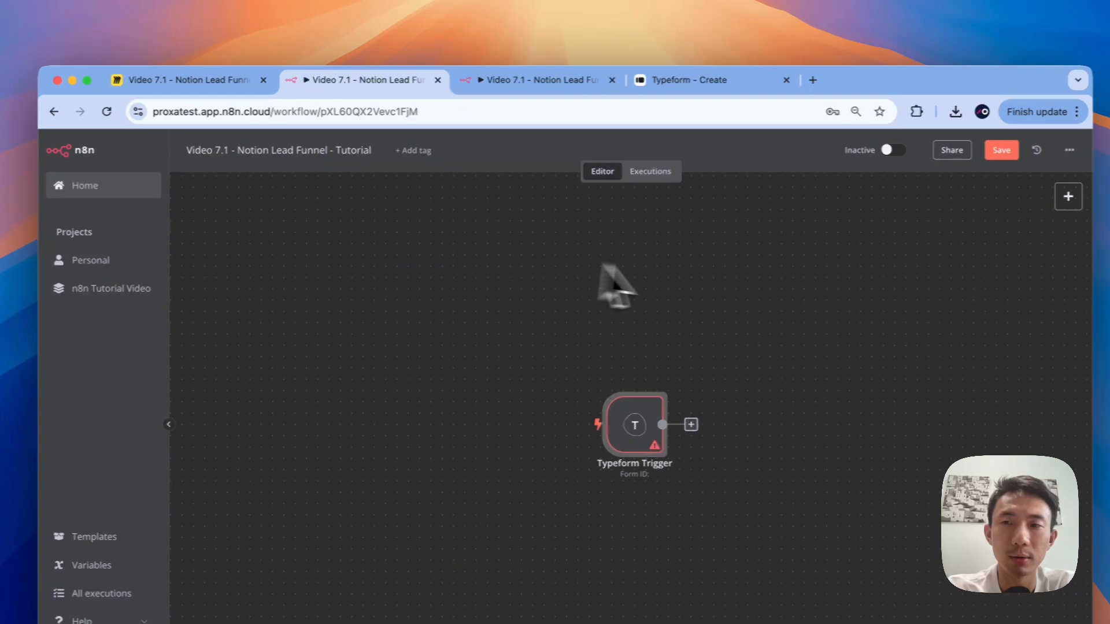
pyautogui.click(1005, 149)
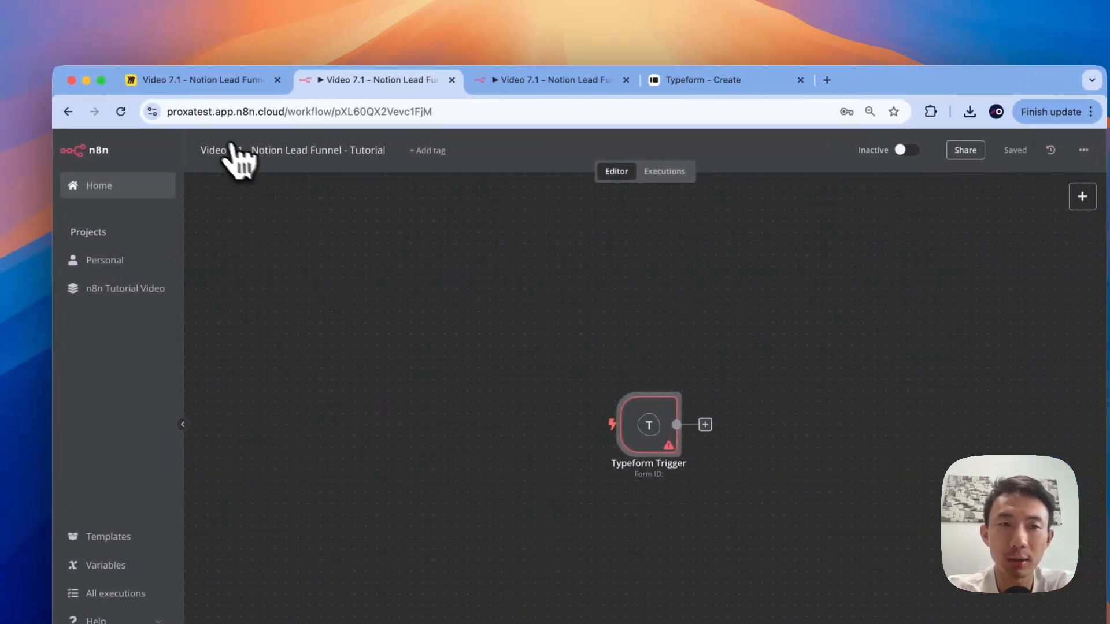
pyautogui.click(106, 113)
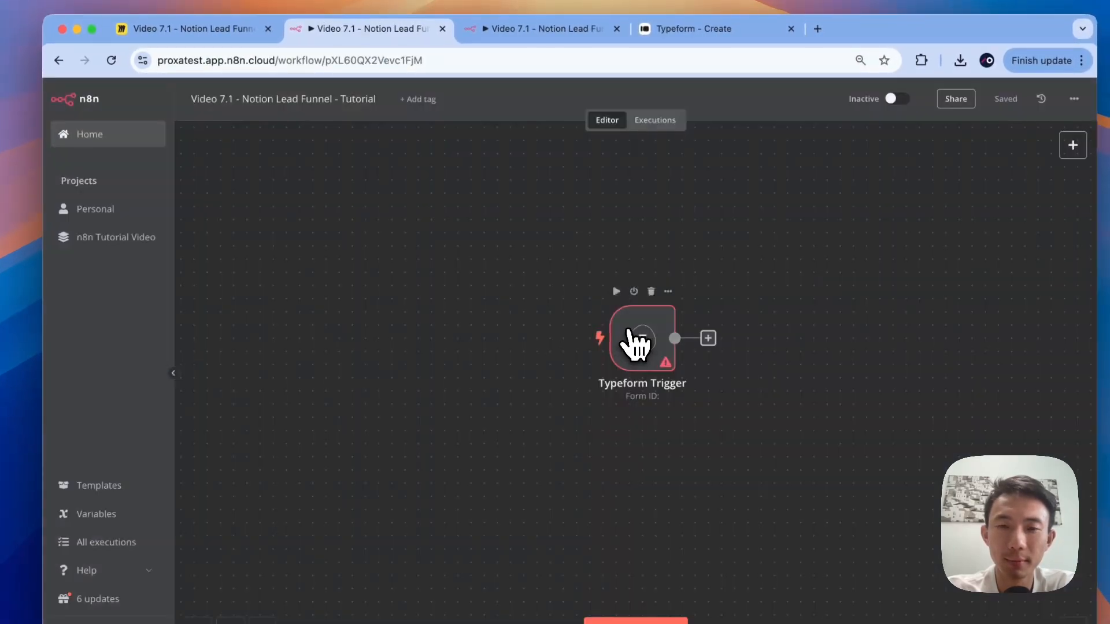
# Step: Select the Leadmaget-1 form in the Typeform Trigger and return to the canvas
pyautogui.doubleClick(636, 341)
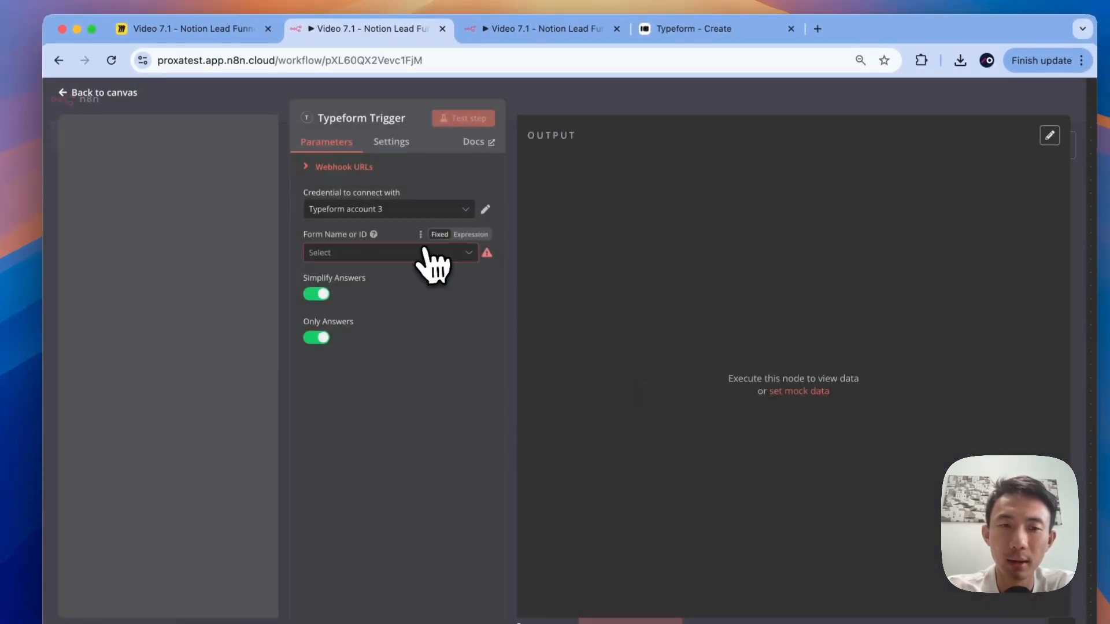
pyautogui.click(425, 252)
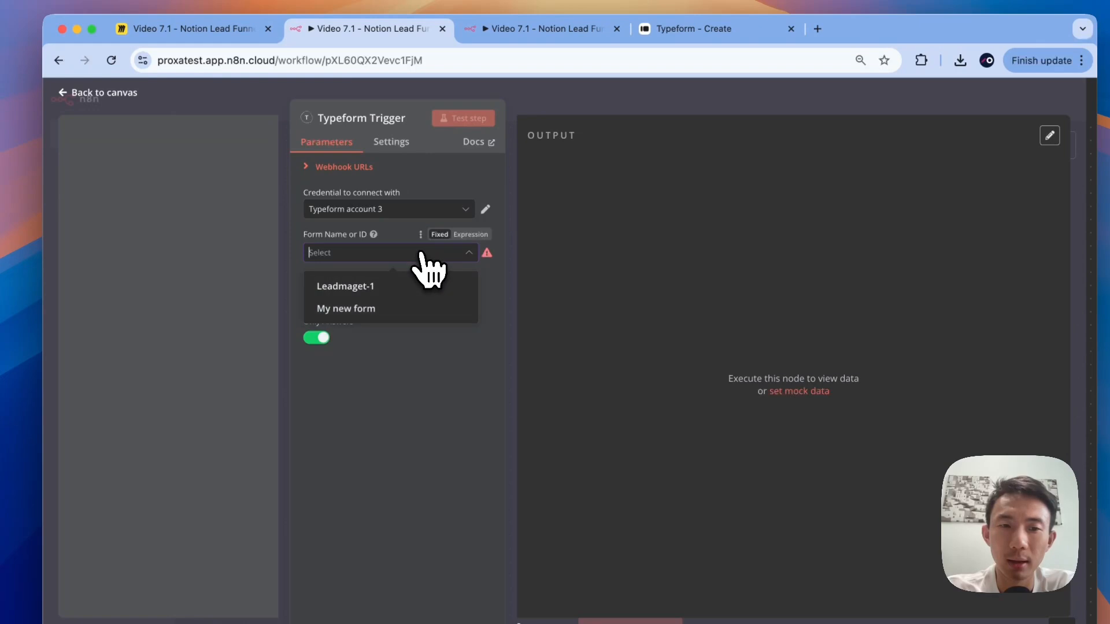
pyautogui.click(363, 287)
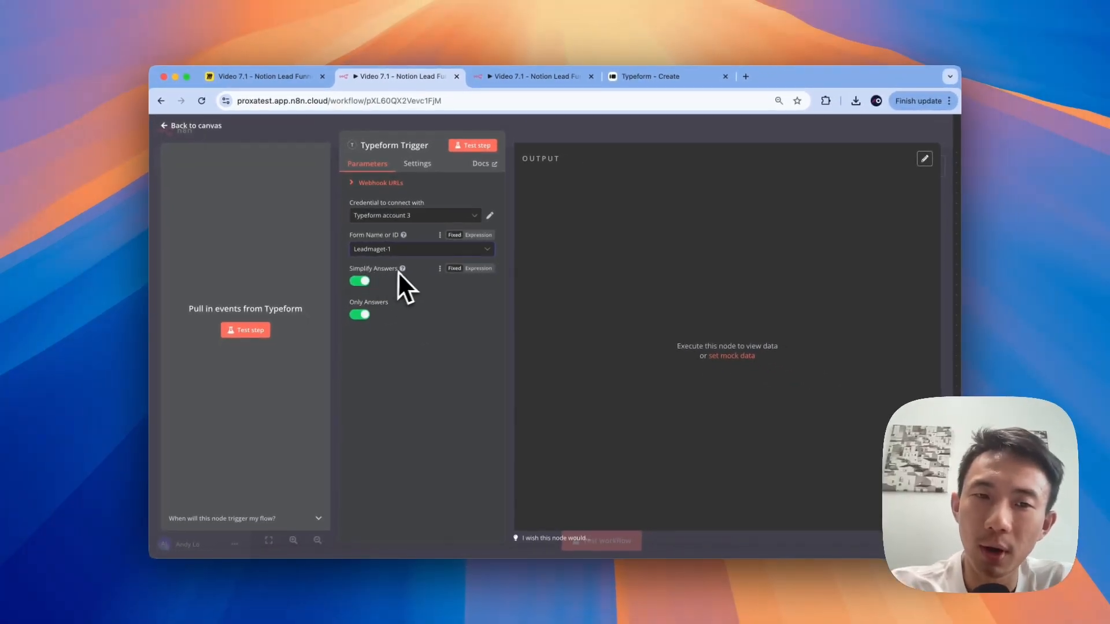
pyautogui.moveTo(403, 270)
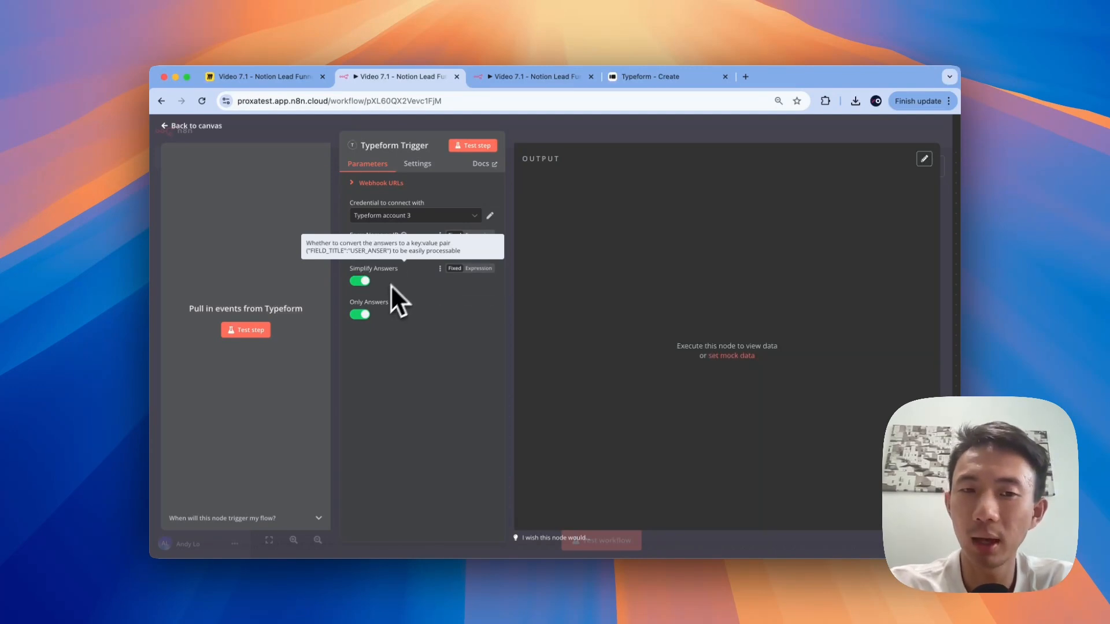
pyautogui.moveTo(394, 305)
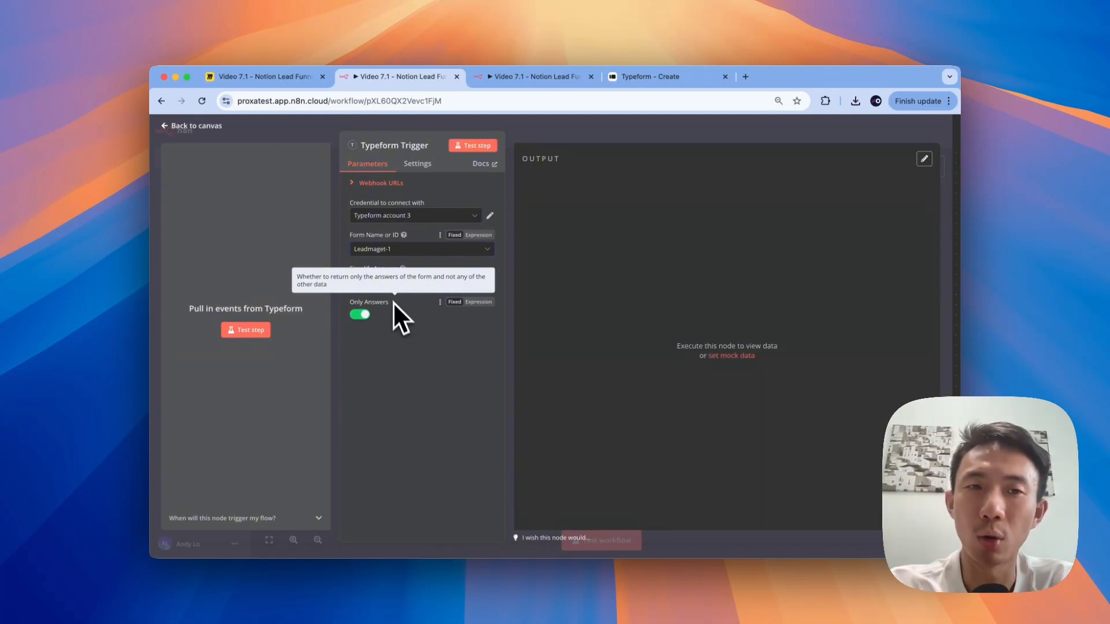
pyautogui.click(304, 137)
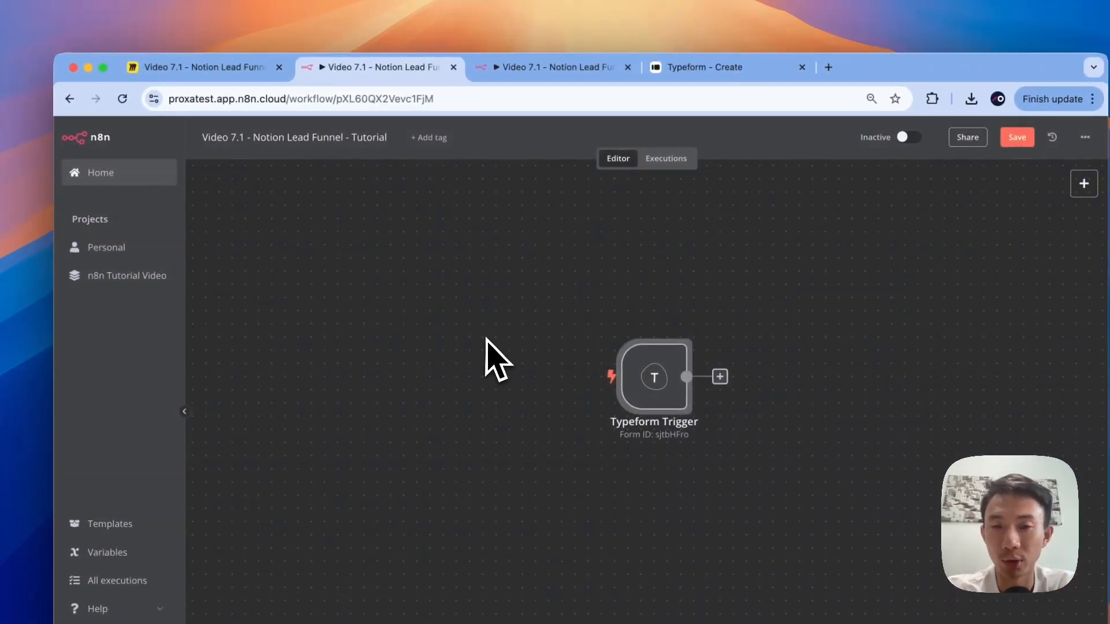
pyautogui.hscroll(-3, 486, 338)
pyautogui.hscroll(7, 485, 338)
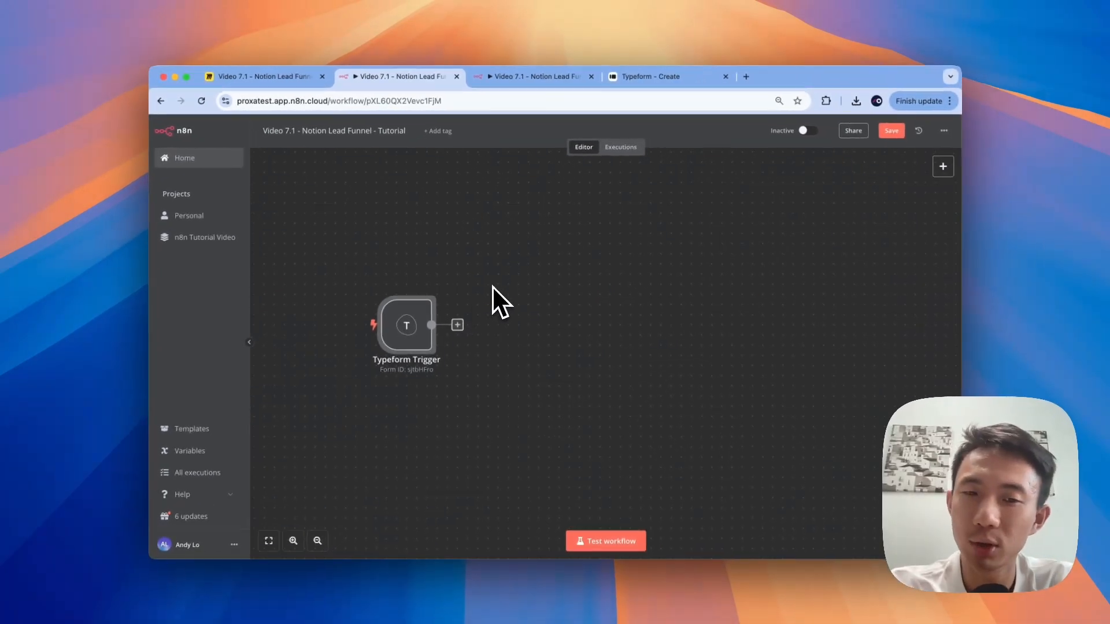
pyautogui.hscroll(2, 495, 303)
pyautogui.hscroll(-4, 446, 508)
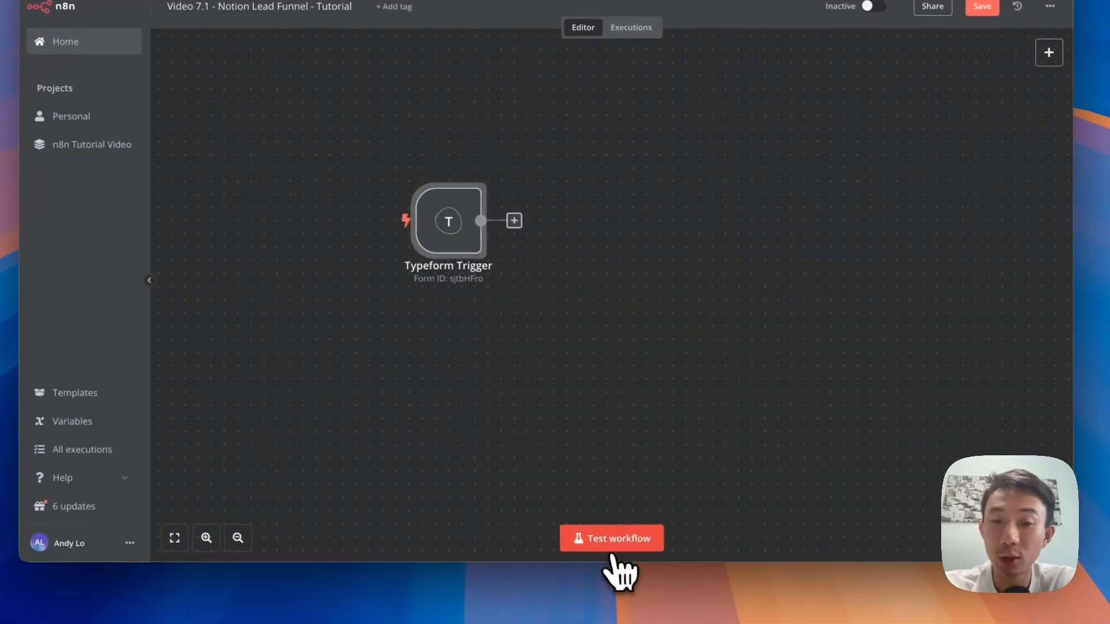
# Step: Start a workflow test run so the trigger listens, then open the Leadmaget-1 form
pyautogui.click(612, 549)
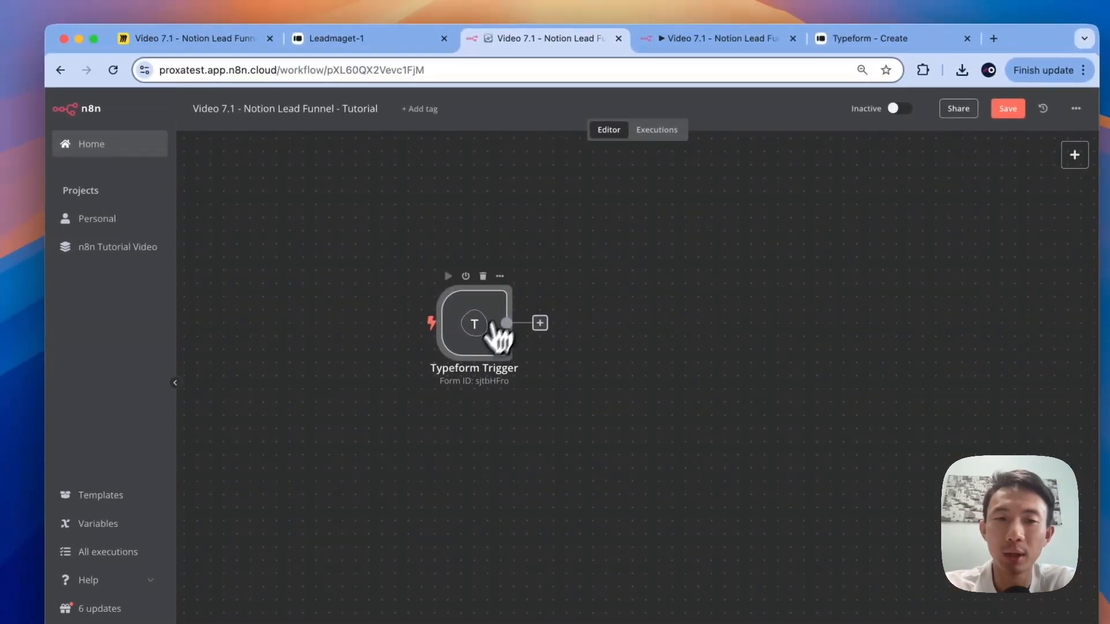
pyautogui.doubleClick(496, 336)
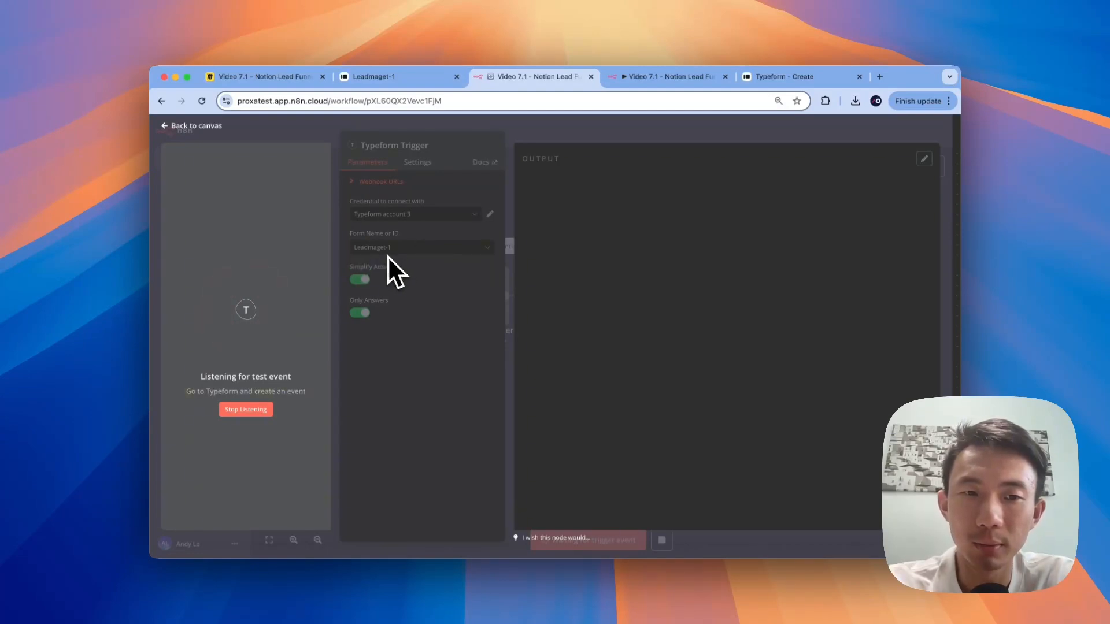
pyautogui.click(158, 130)
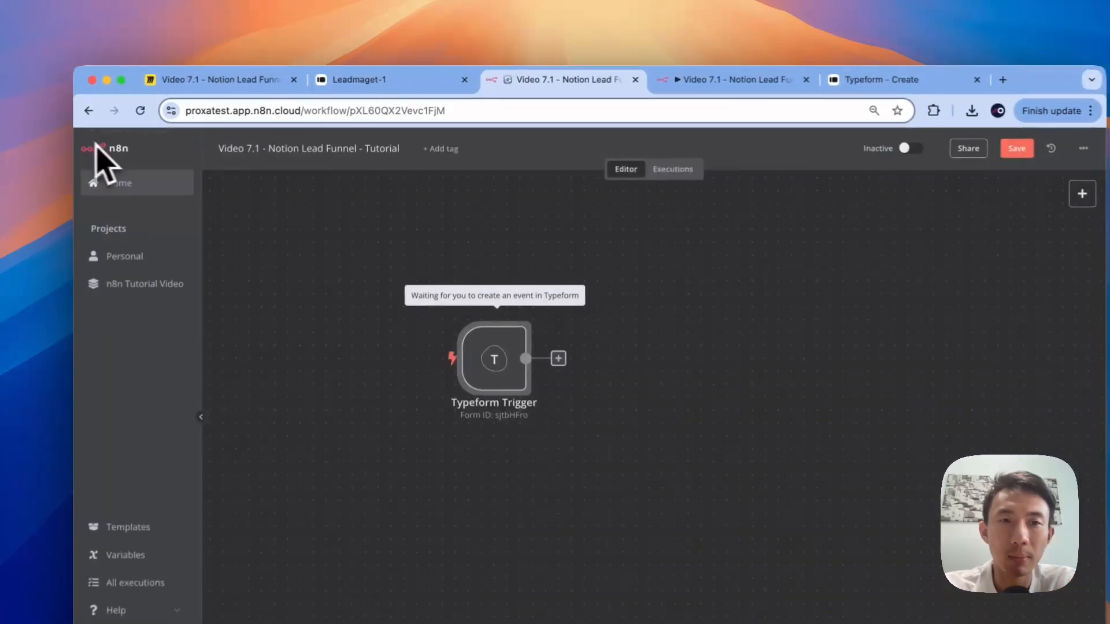
pyautogui.click(390, 82)
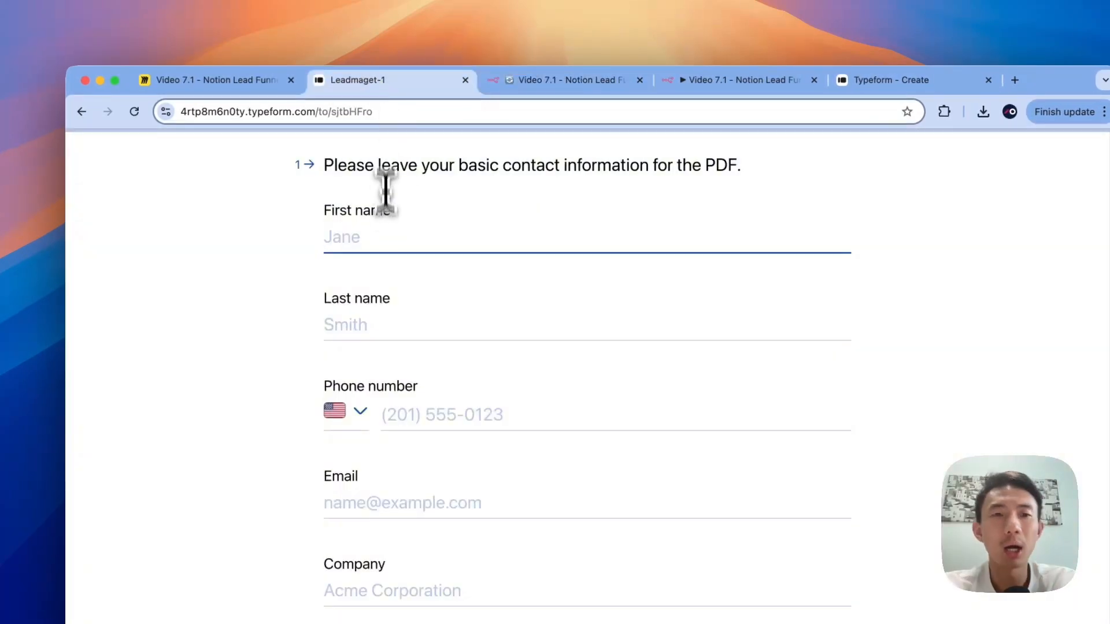
# Step: Fill in the test contact's first and last name and a Hong Kong phone number
pyautogui.click(383, 238)
pyautogui.press('Down')
pyautogui.press('Return')
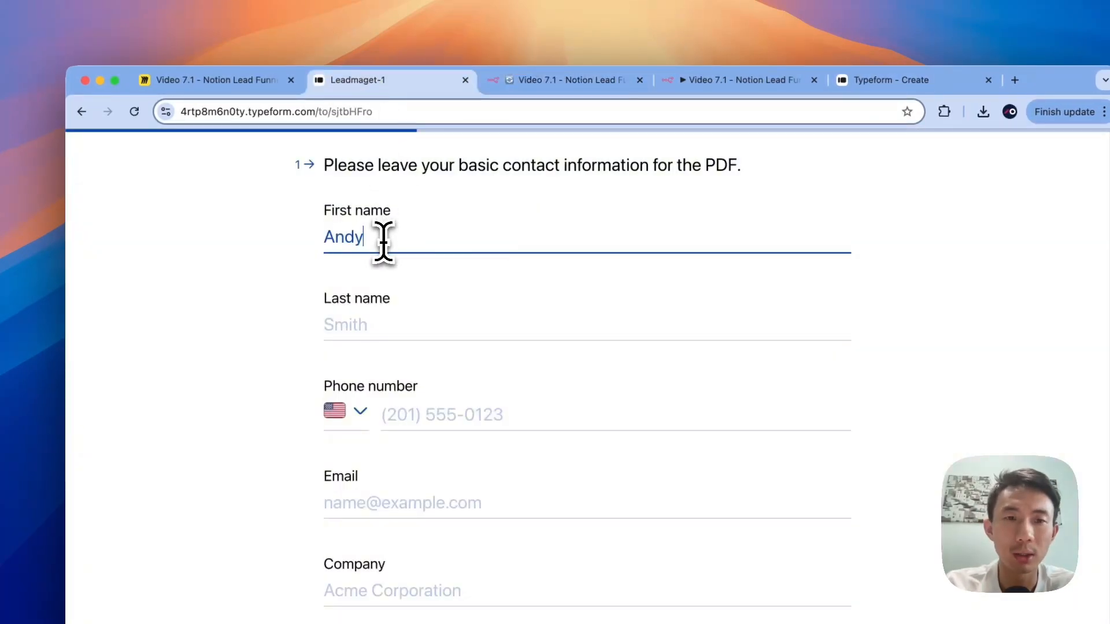
pyautogui.write('Lo')
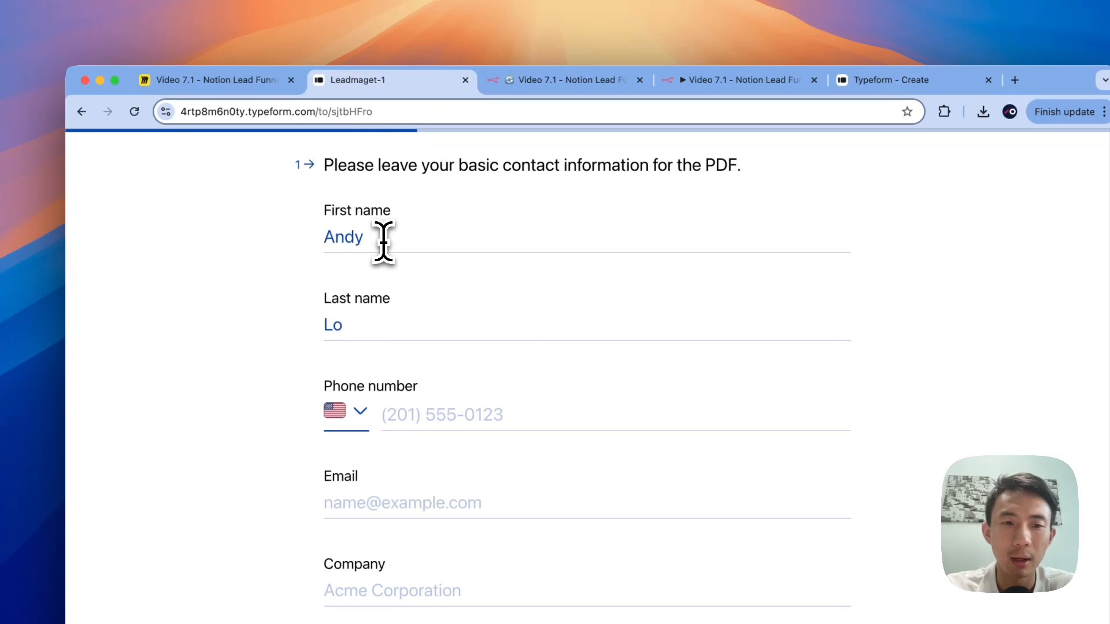
pyautogui.click(355, 412)
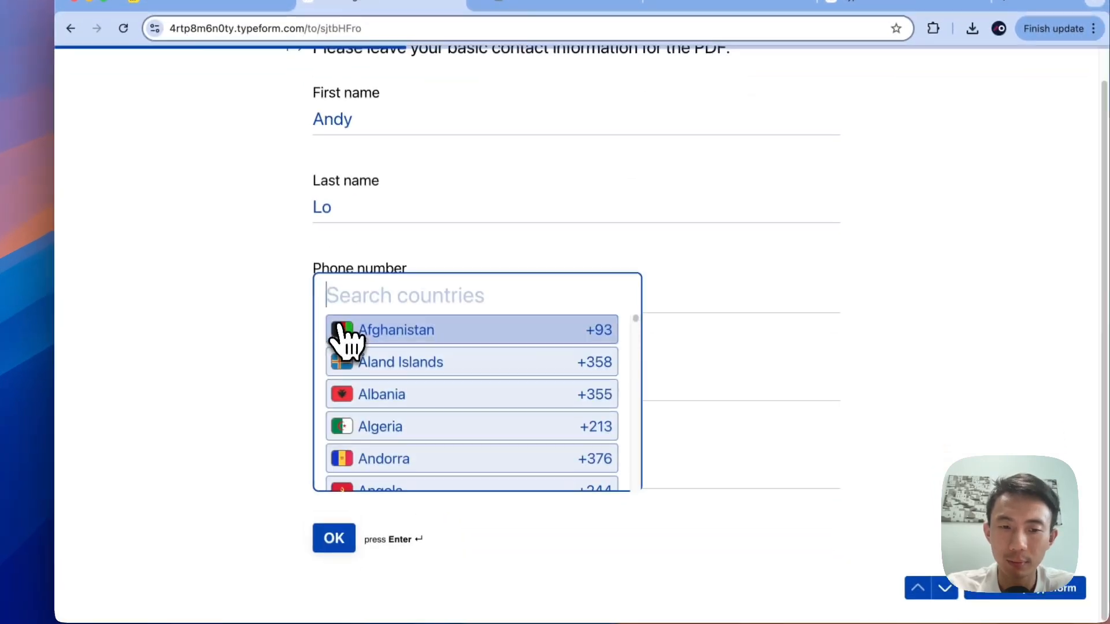
pyautogui.write('Hong')
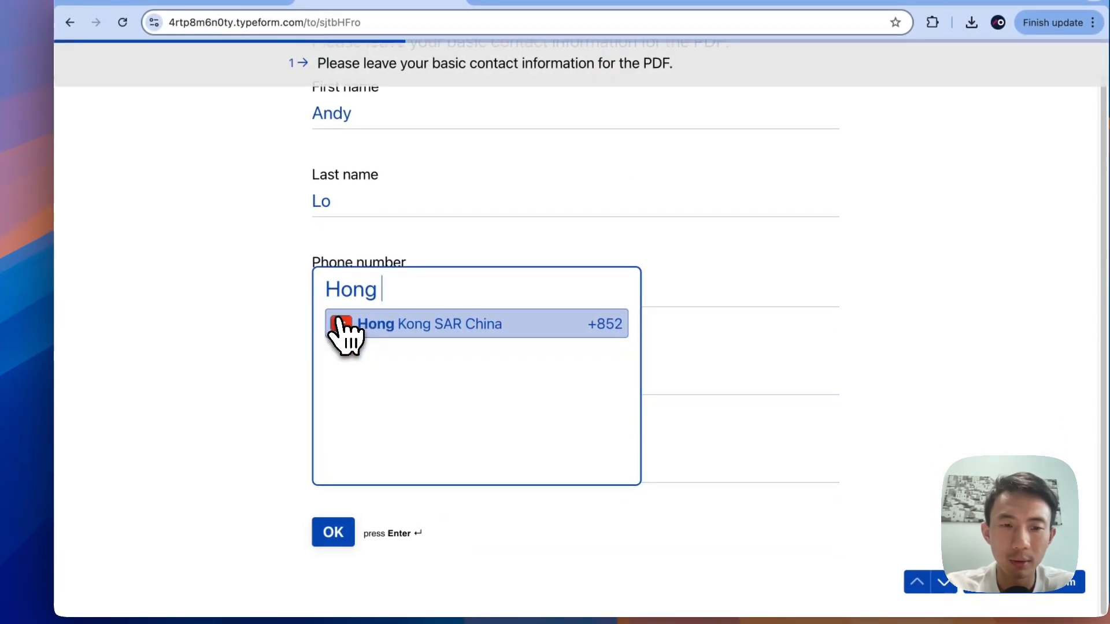
pyautogui.click(385, 341)
pyautogui.click(446, 300)
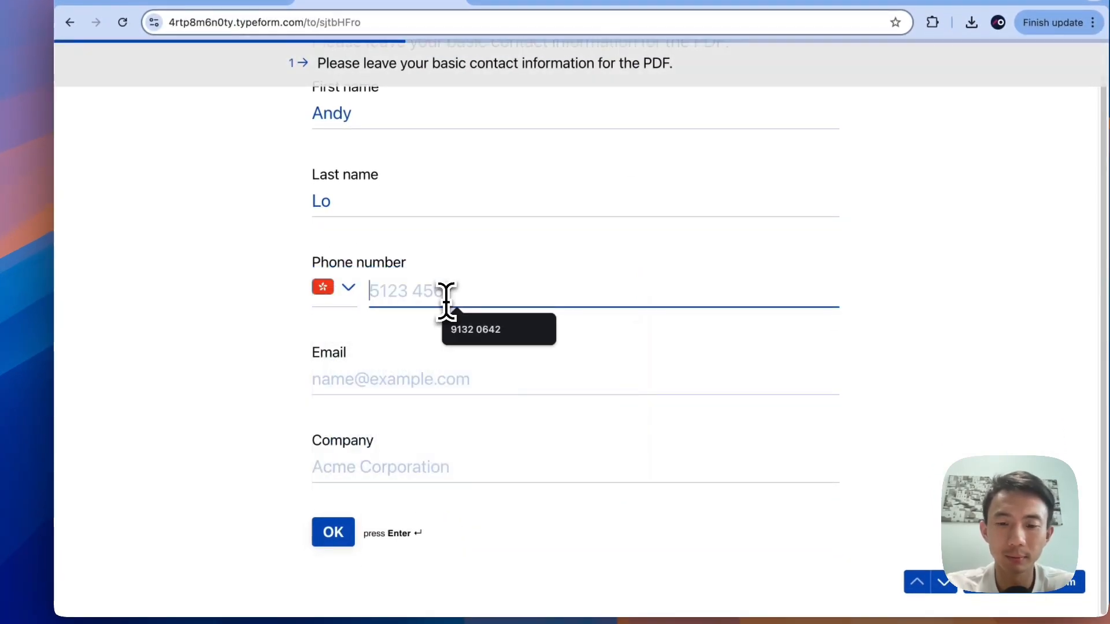
pyautogui.write('9132 06')
pyautogui.click(448, 329)
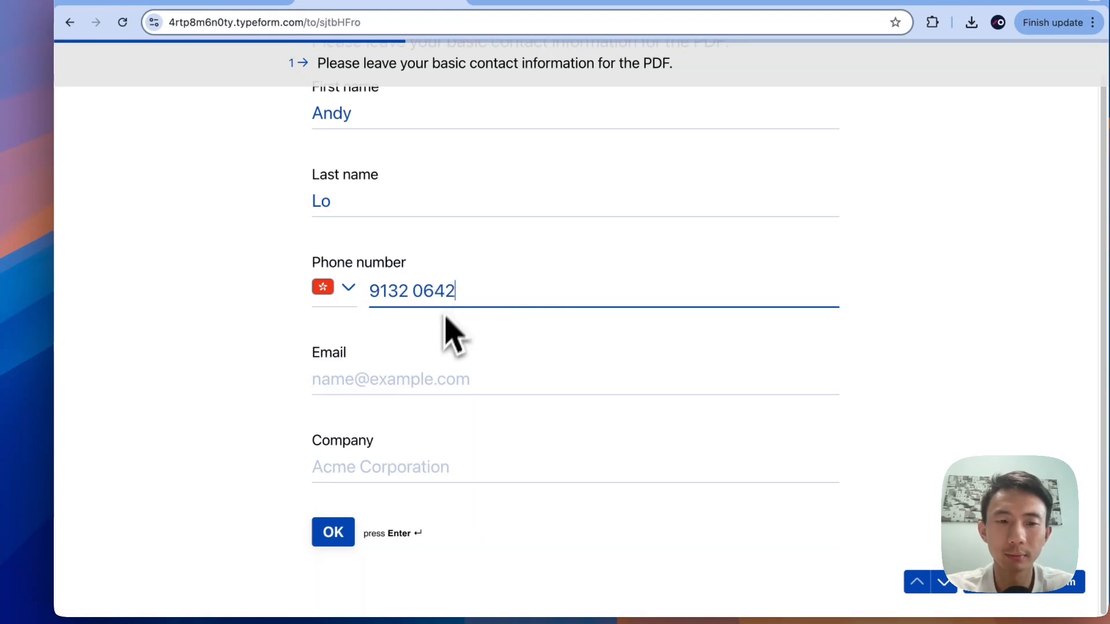
# Step: Enter the email and company Proxa, website proxa.cc, choose Email, and submit
pyautogui.click(404, 378)
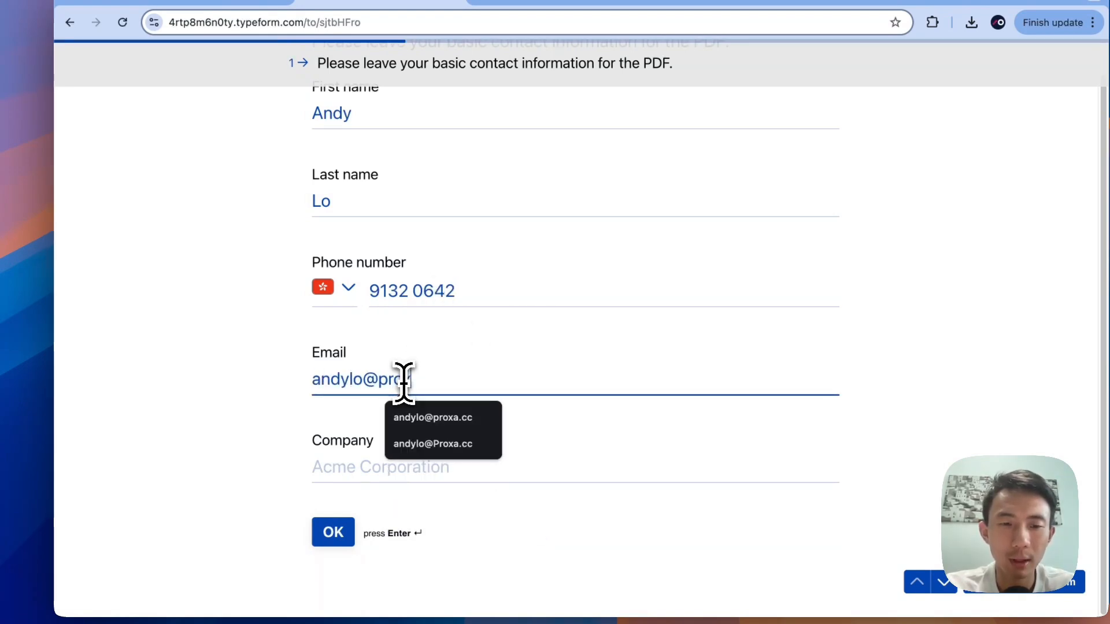
pyautogui.press('Tab')
pyautogui.write('Proxa')
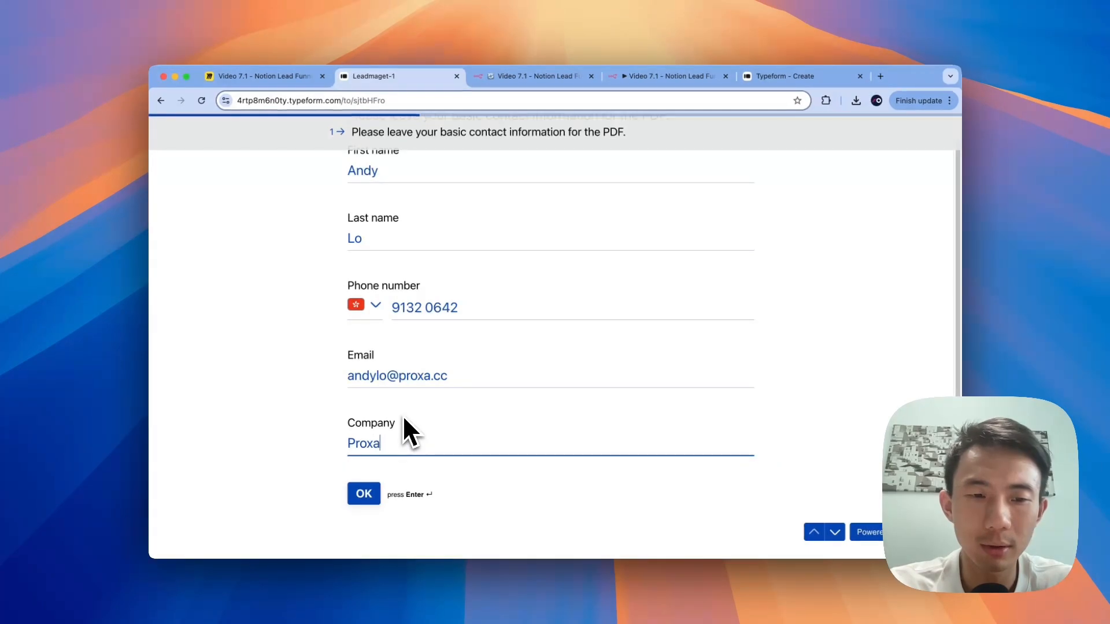
pyautogui.press('Return')
pyautogui.write('prox')
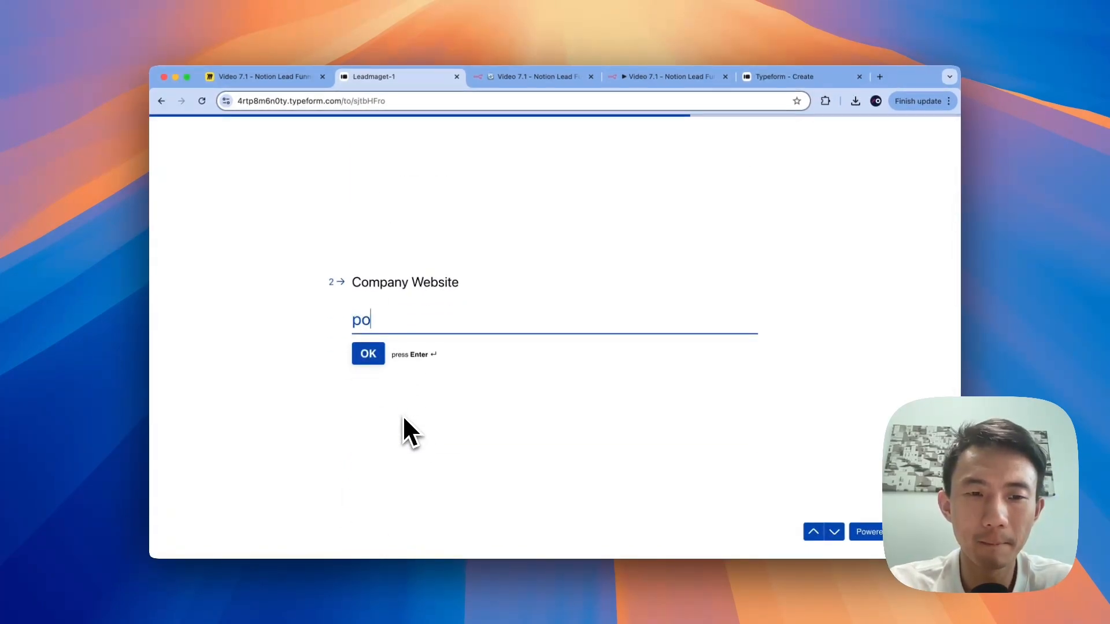
pyautogui.write('a.cc')
pyautogui.press('Return')
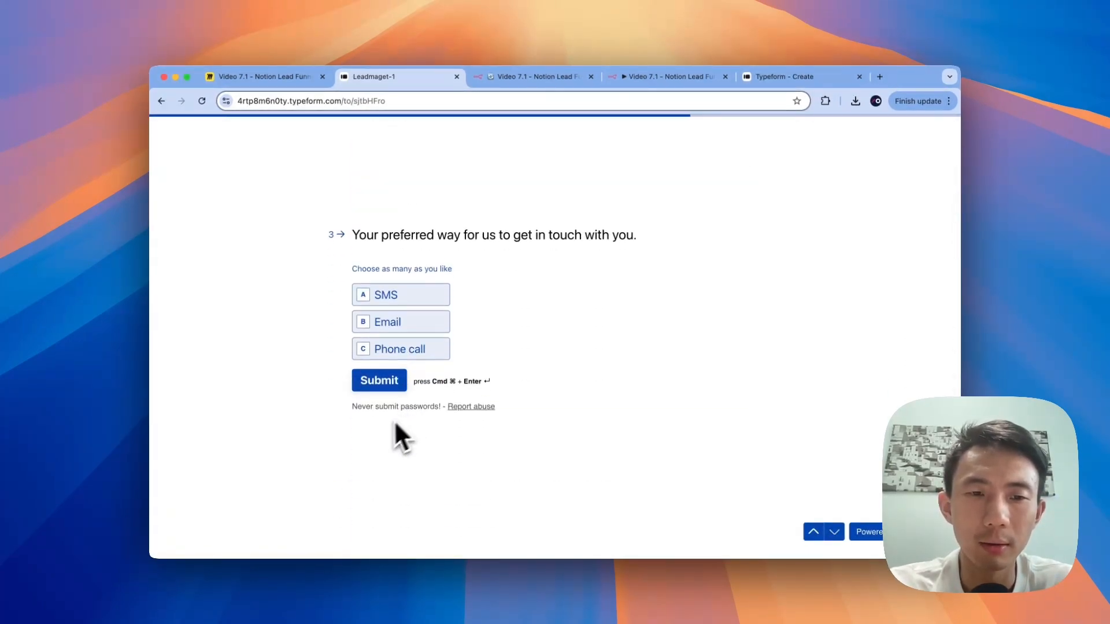
pyautogui.click(424, 322)
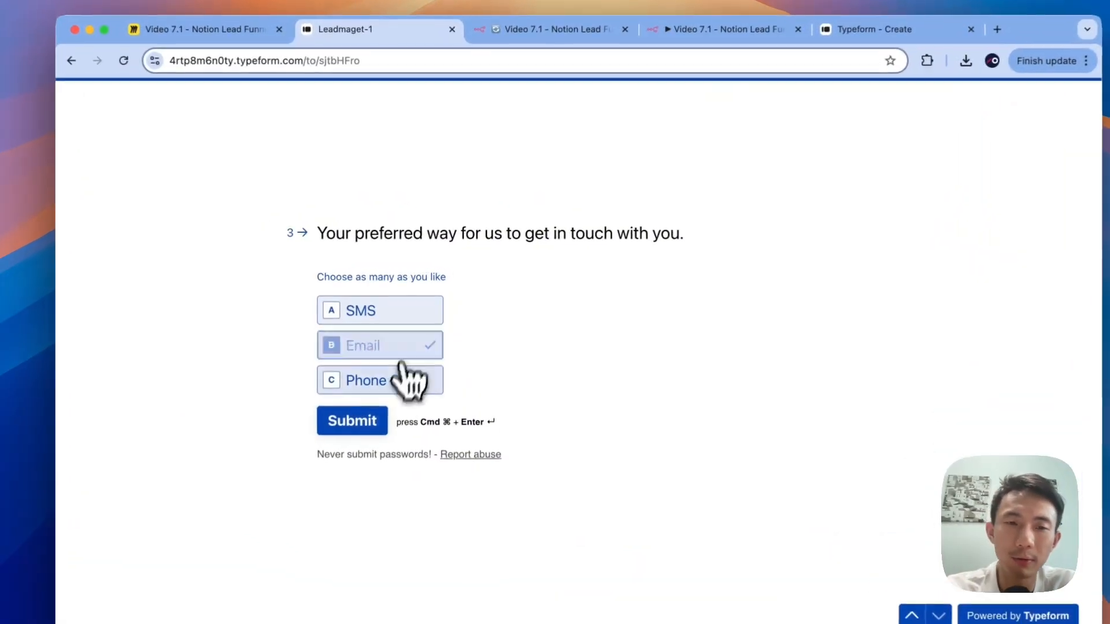
pyautogui.click(359, 429)
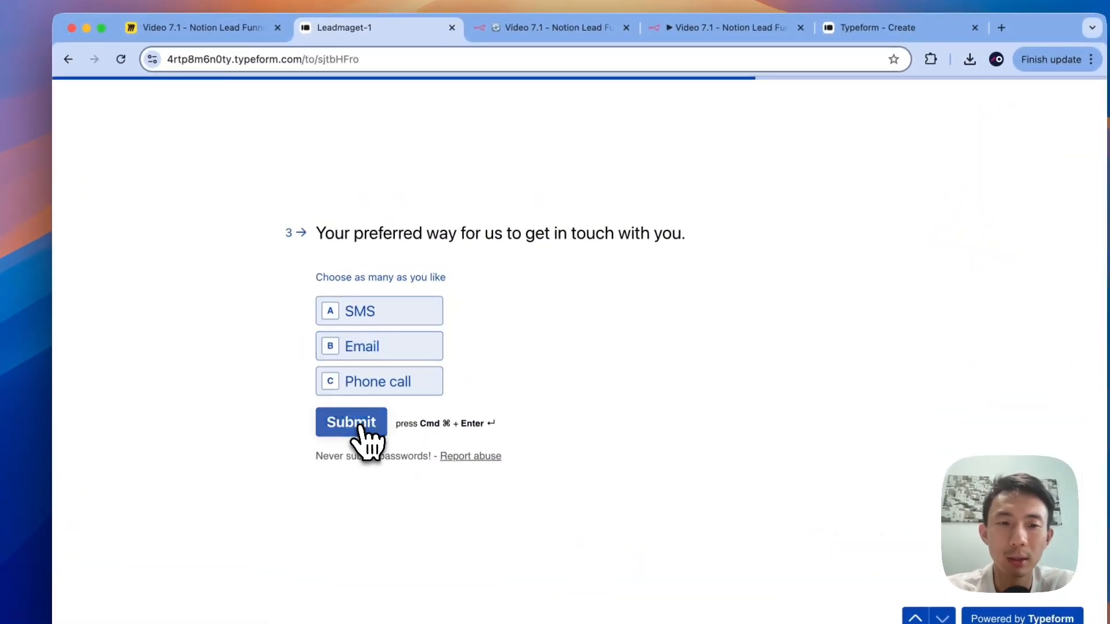
# Step: Inspect and pin the trigger's single test item showing company Proxa and Email preference
pyautogui.click(506, 74)
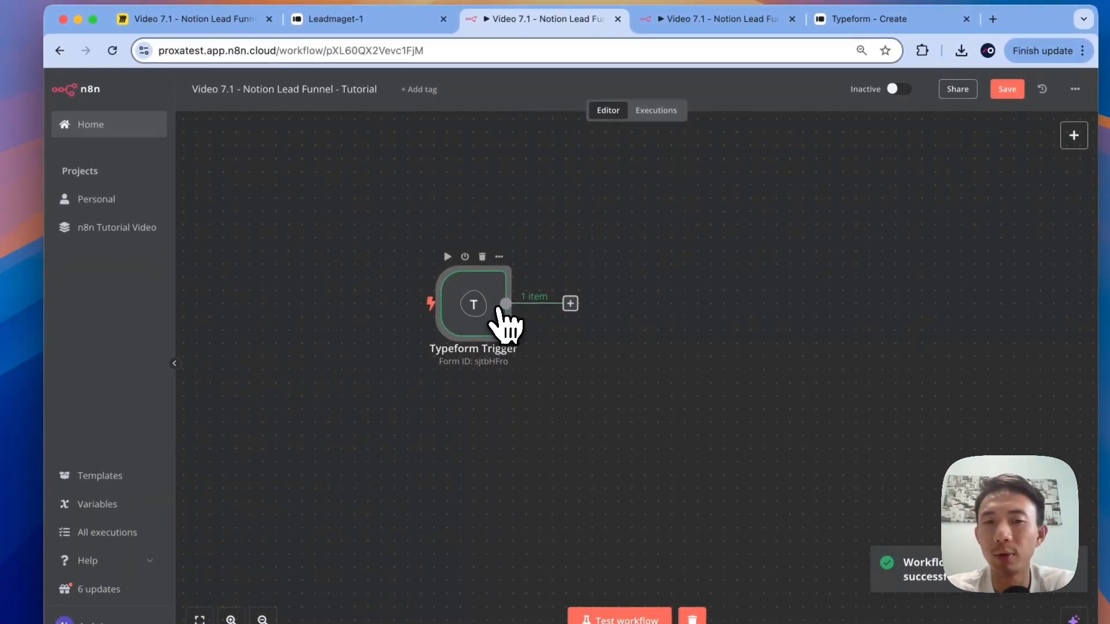
pyautogui.doubleClick(483, 309)
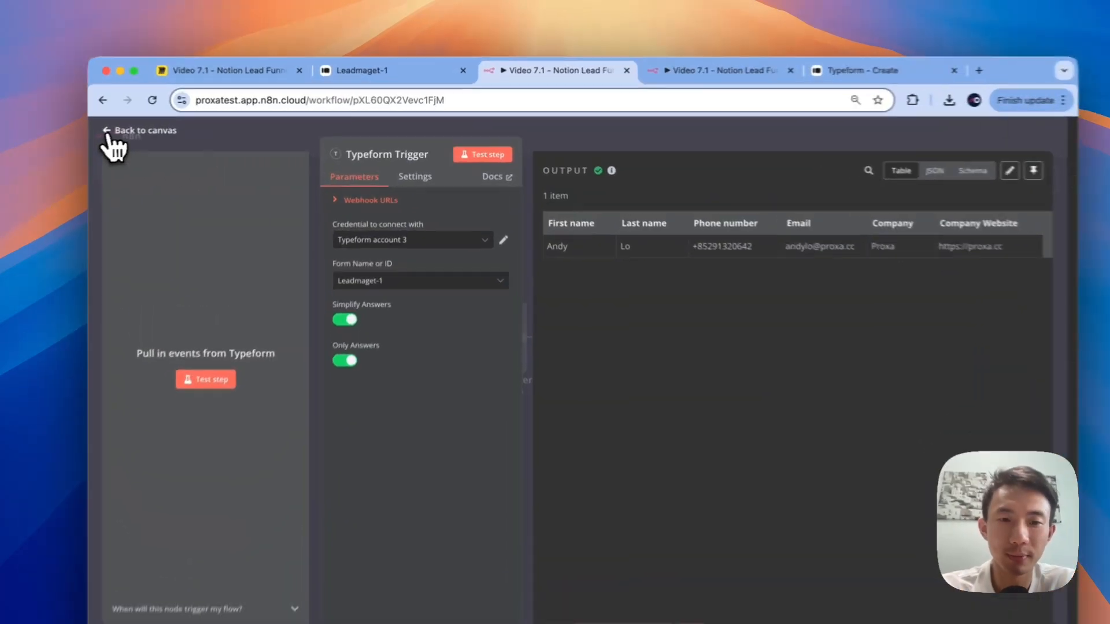
pyautogui.click(194, 125)
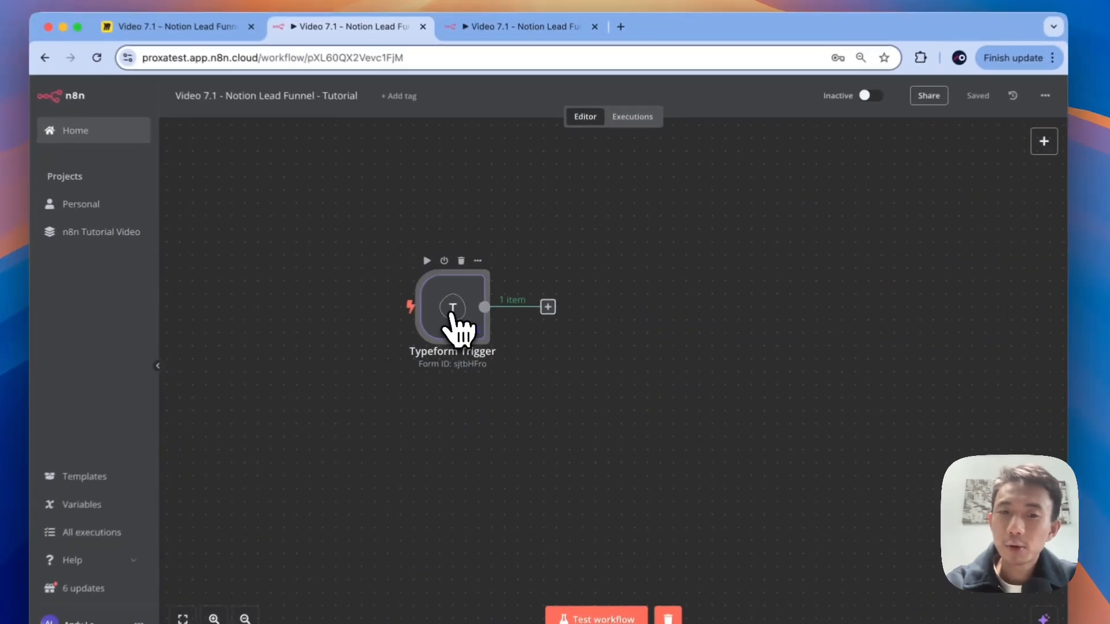
pyautogui.doubleClick(479, 296)
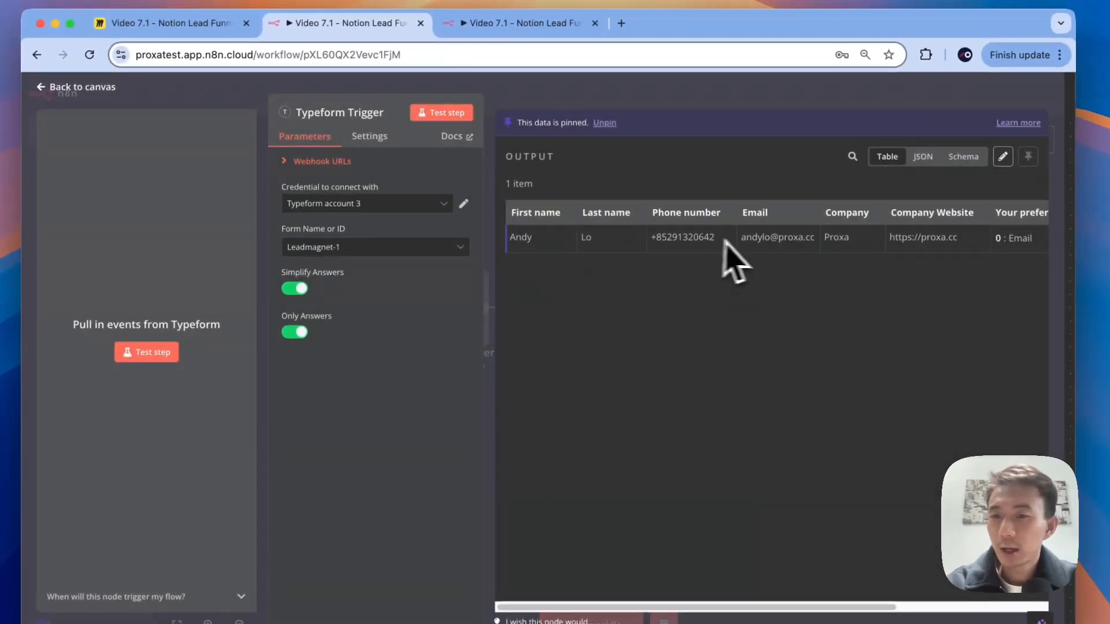
pyautogui.hscroll(5, 734, 260)
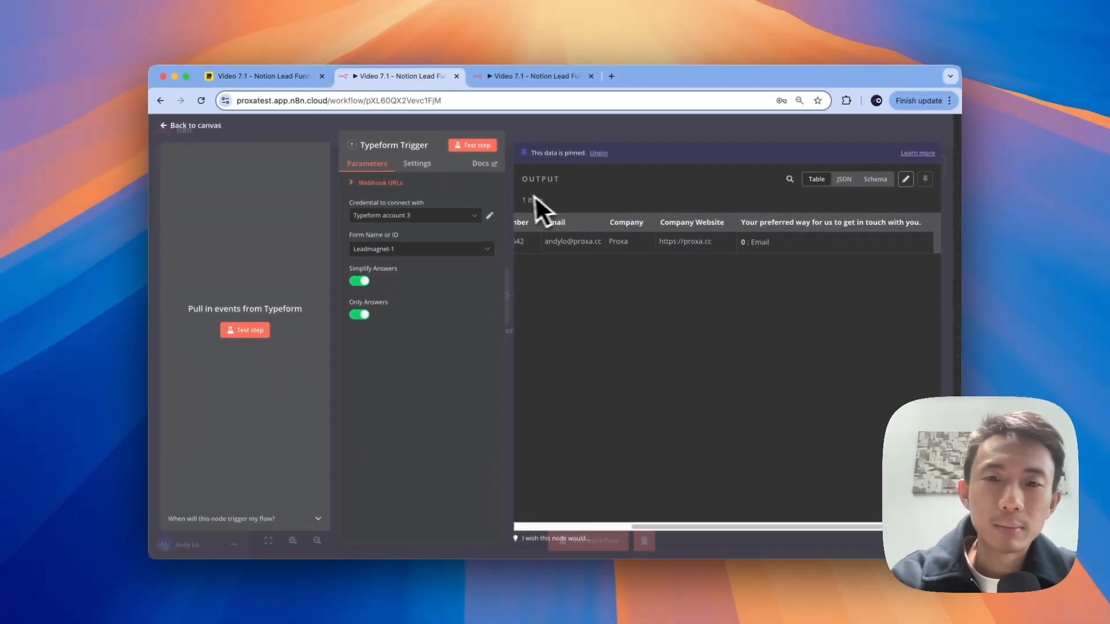
pyautogui.hscroll(-5, 580, 226)
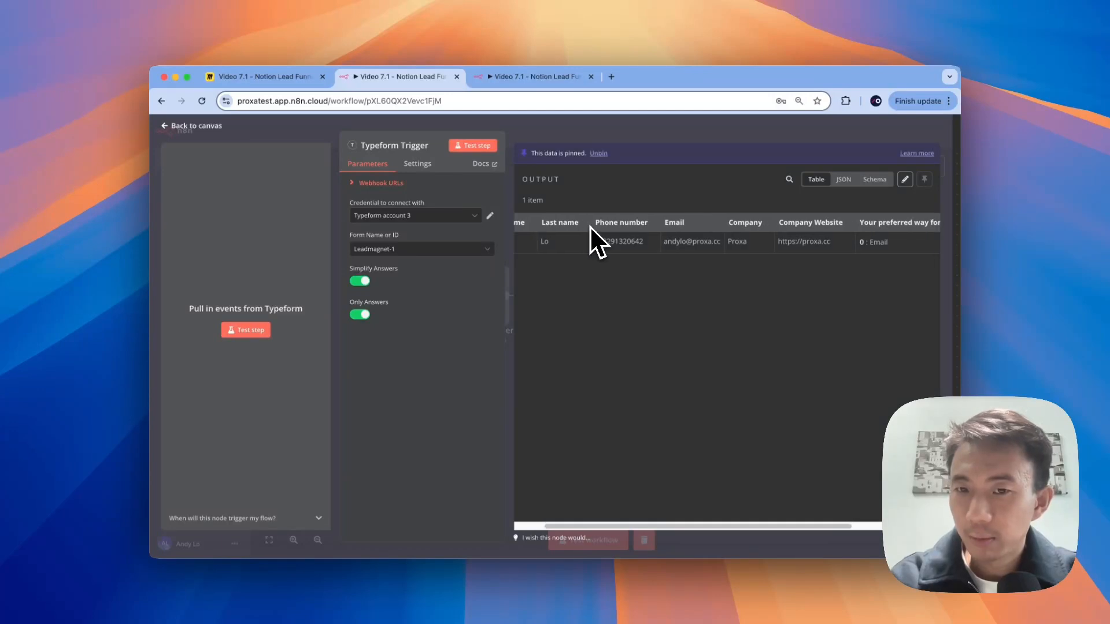
pyautogui.hscroll(2, 590, 231)
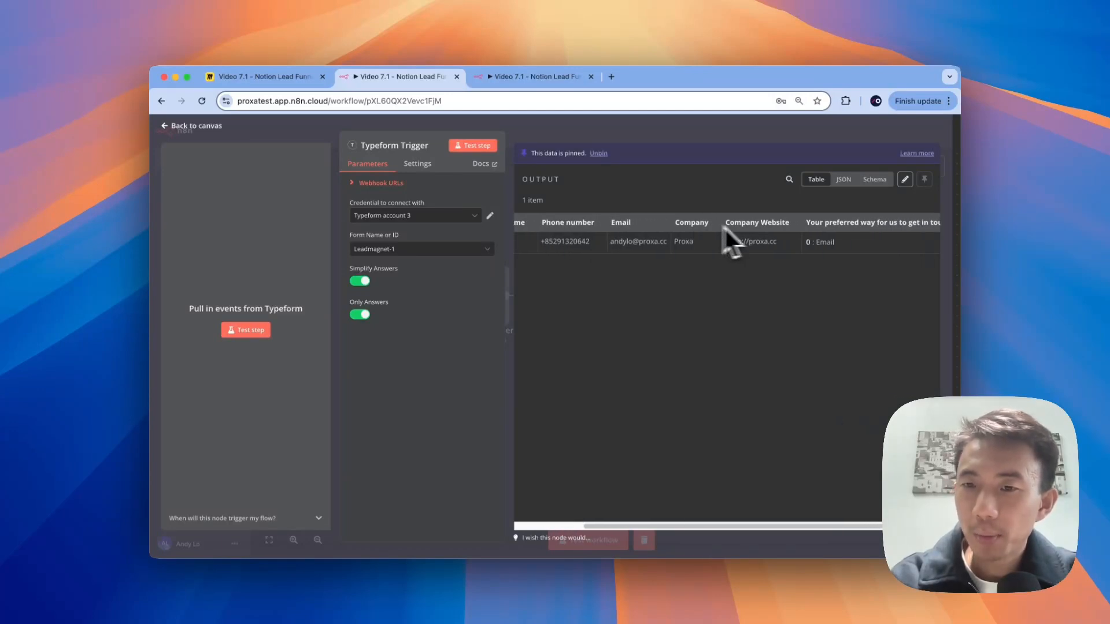
pyautogui.hscroll(2, 787, 234)
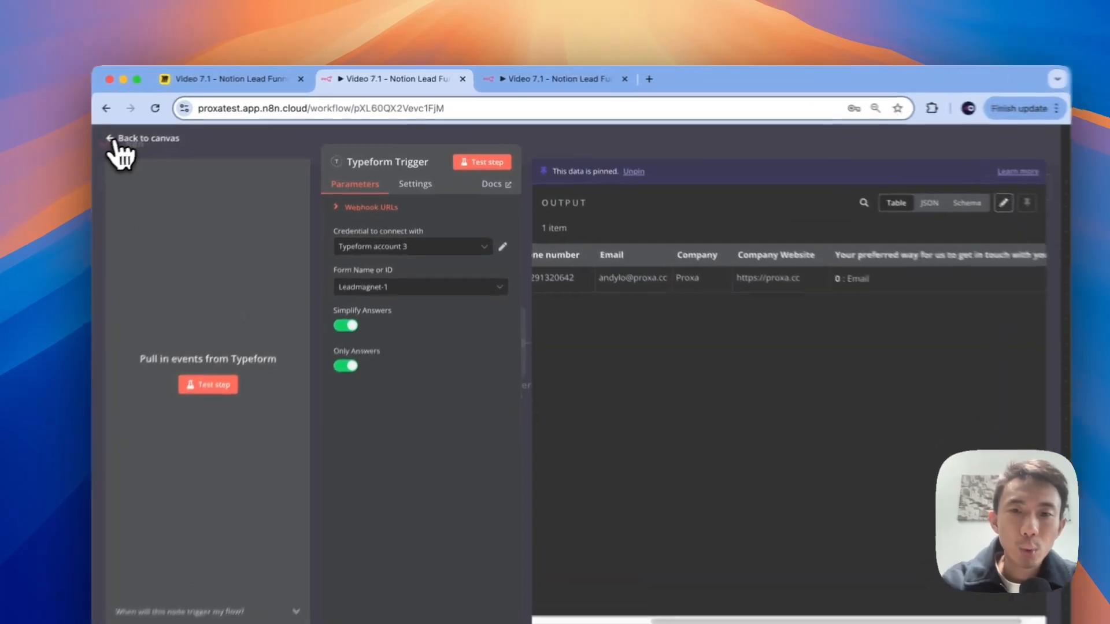
pyautogui.click(173, 126)
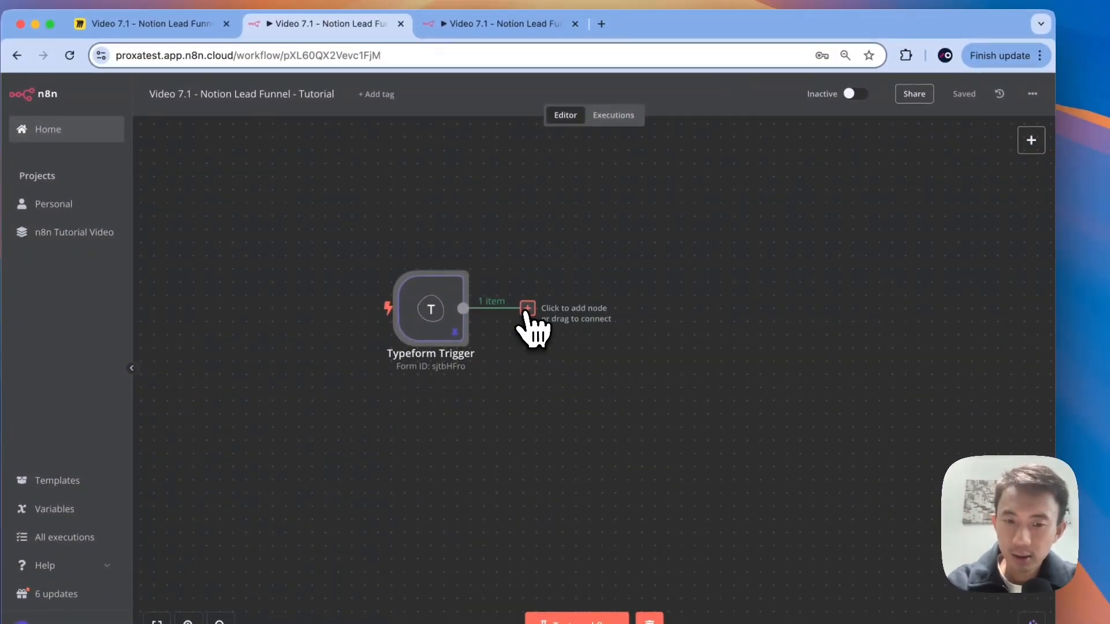
# Step: Add a Notion 'Create a database page' node after the Typeform Trigger
pyautogui.click(527, 308)
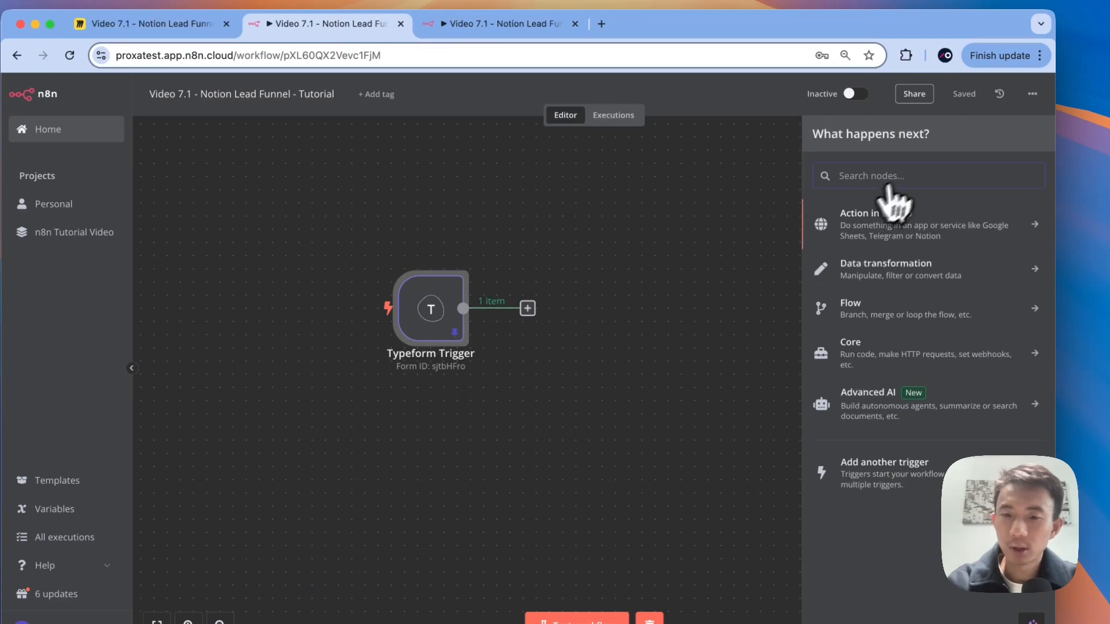
pyautogui.write('notion')
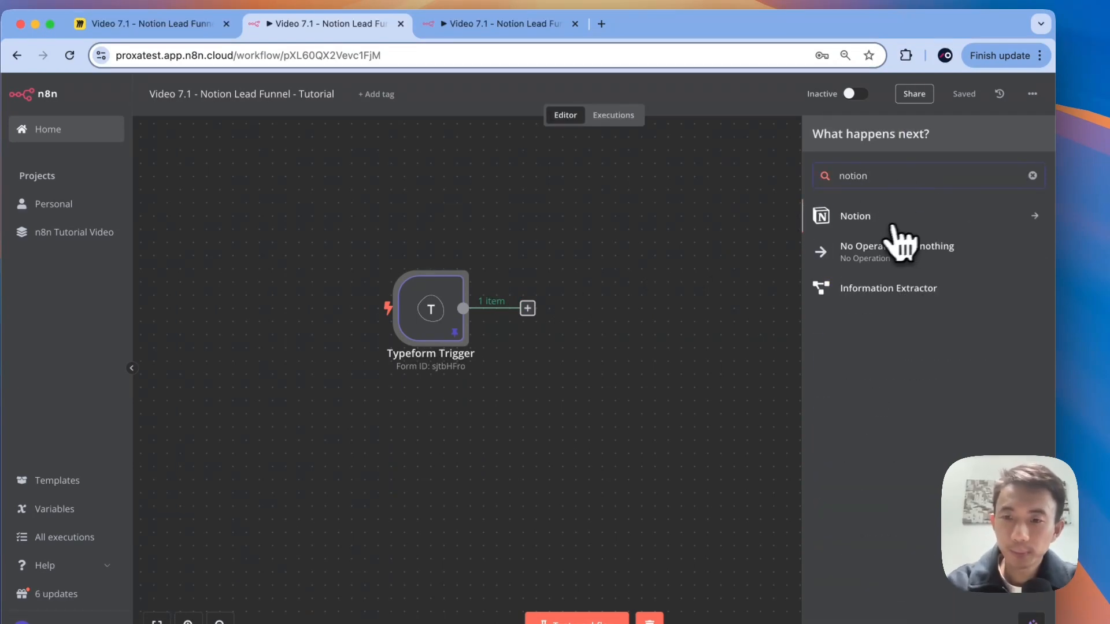
pyautogui.click(893, 223)
pyautogui.click(876, 217)
pyautogui.click(875, 216)
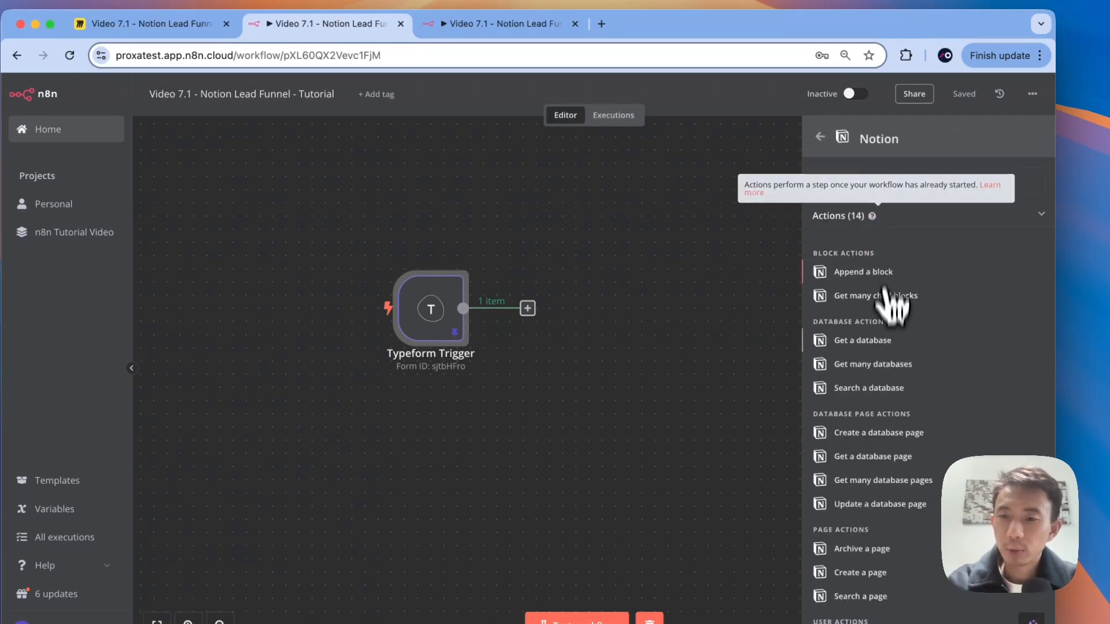
pyautogui.scroll(-1, 882, 398)
pyautogui.click(853, 403)
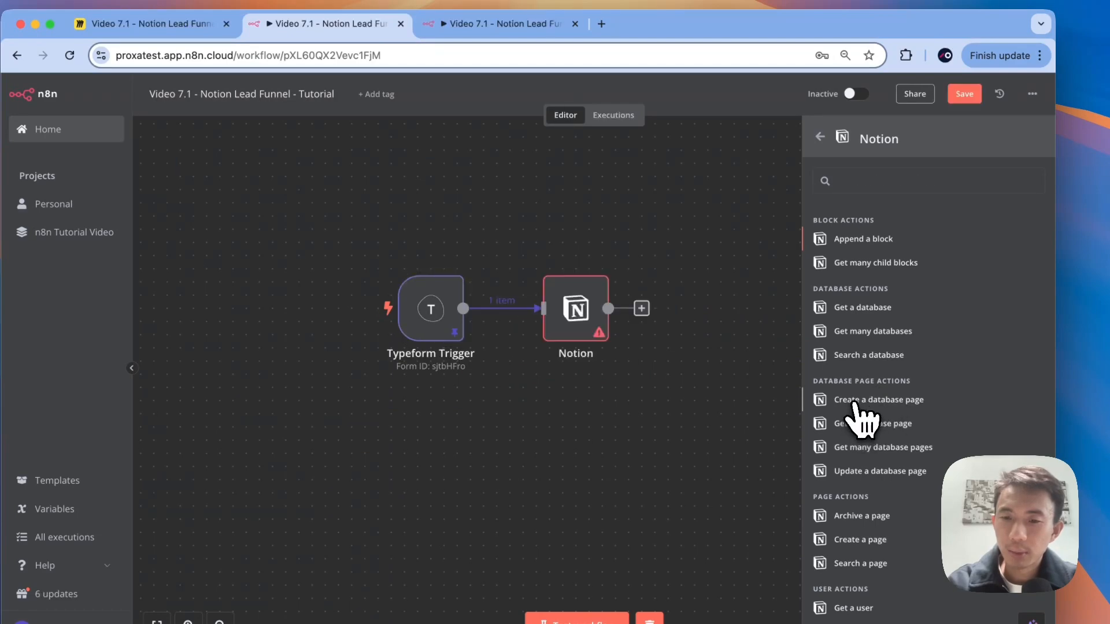
# Step: Start a new Notion credential, which asks for an internal integration secret
pyautogui.click(614, 223)
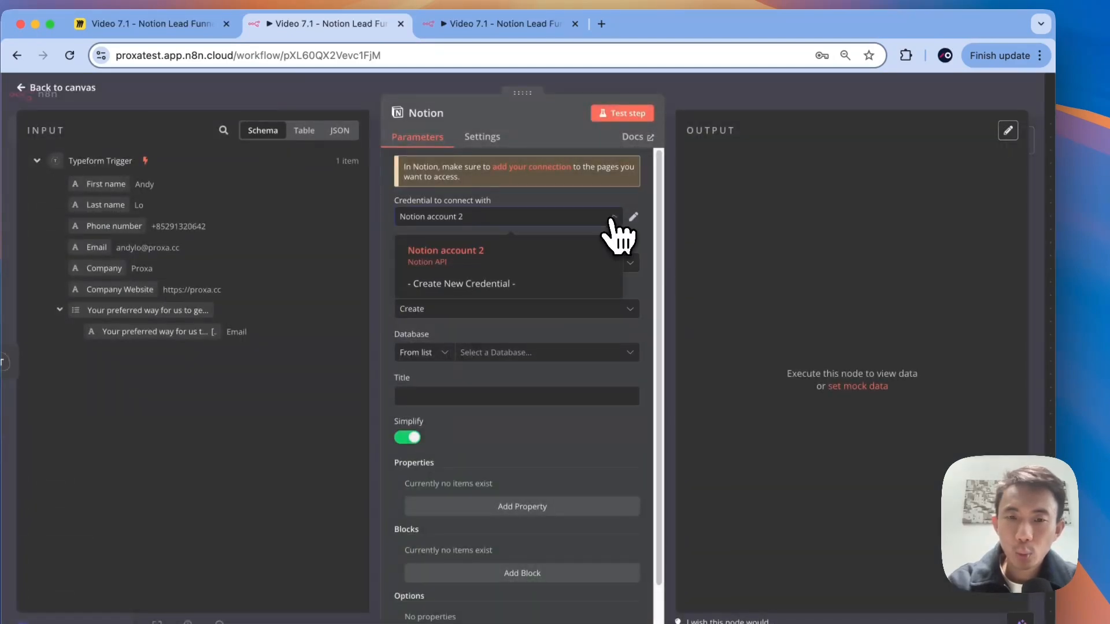
pyautogui.click(523, 283)
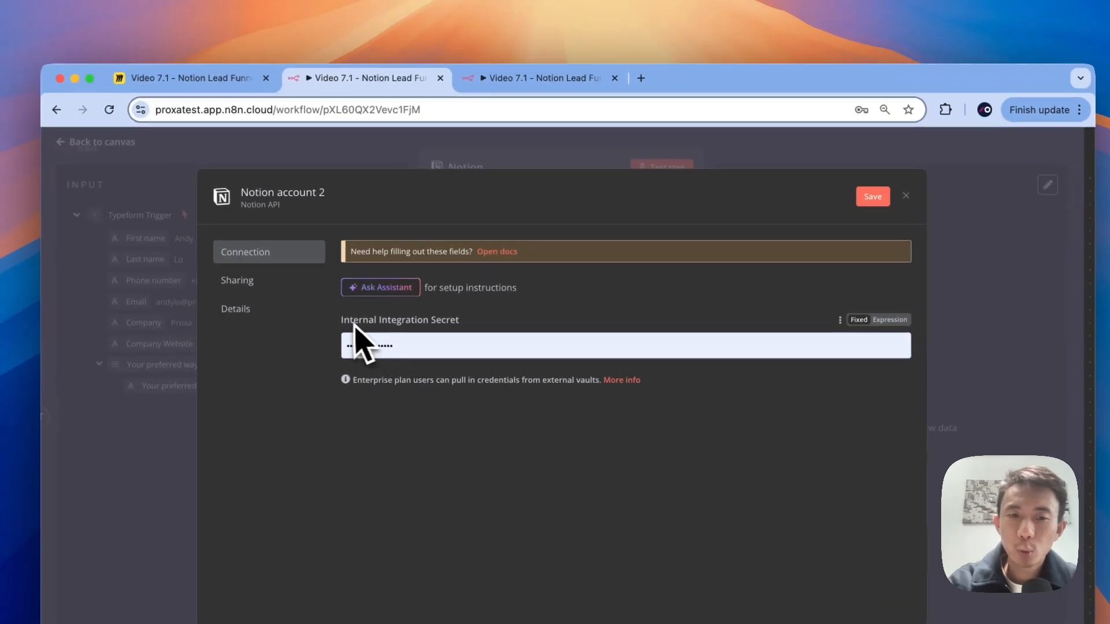
pyautogui.moveTo(343, 321); pyautogui.dragTo(471, 328)
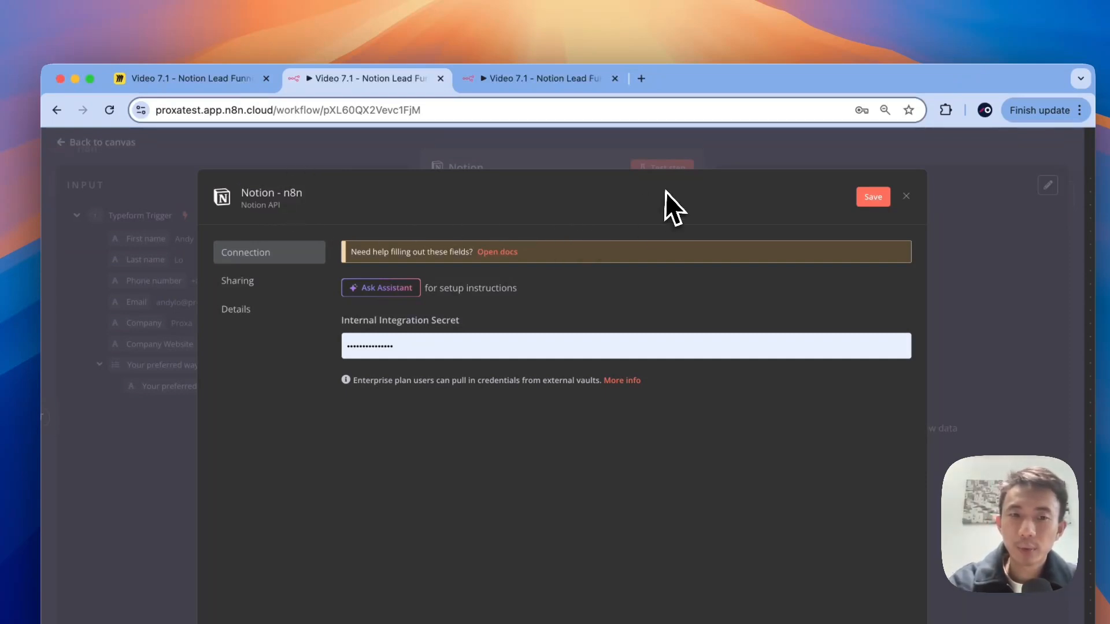
pyautogui.moveTo(336, 322); pyautogui.dragTo(459, 316)
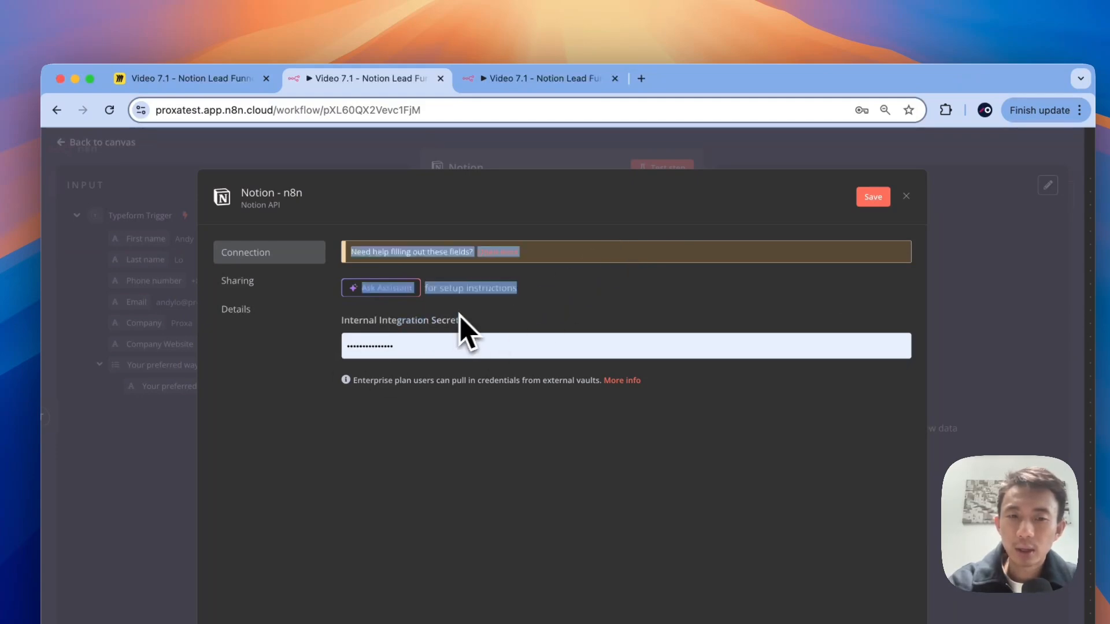
pyautogui.click(461, 316)
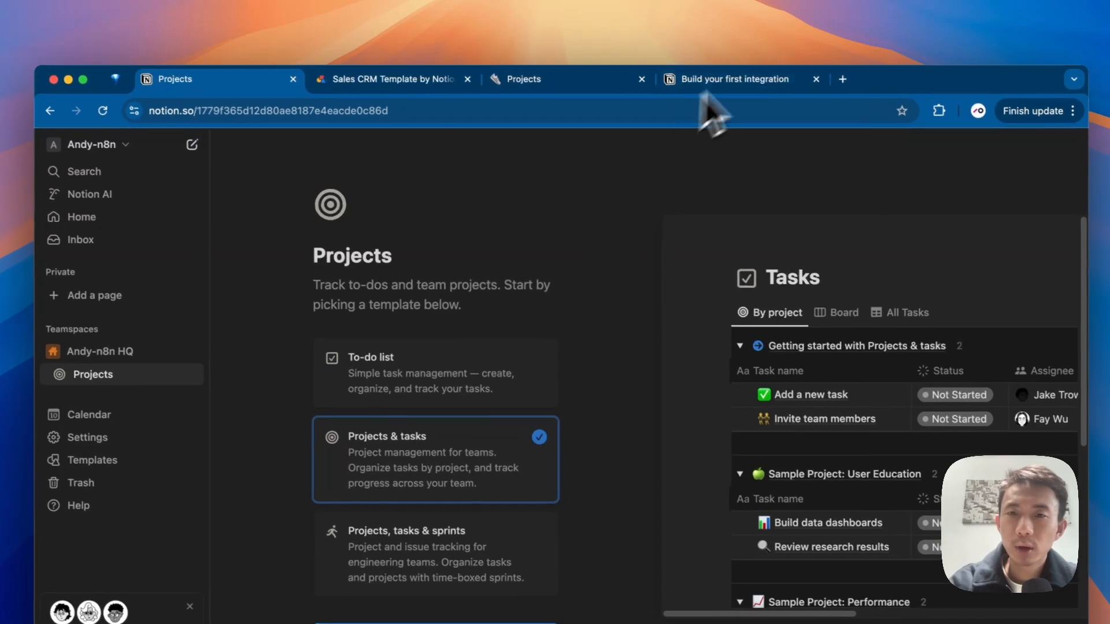
# Step: Go to the My integrations page and begin creating a new Notion integration
pyautogui.click(737, 82)
pyautogui.moveTo(150, 111); pyautogui.dragTo(201, 112)
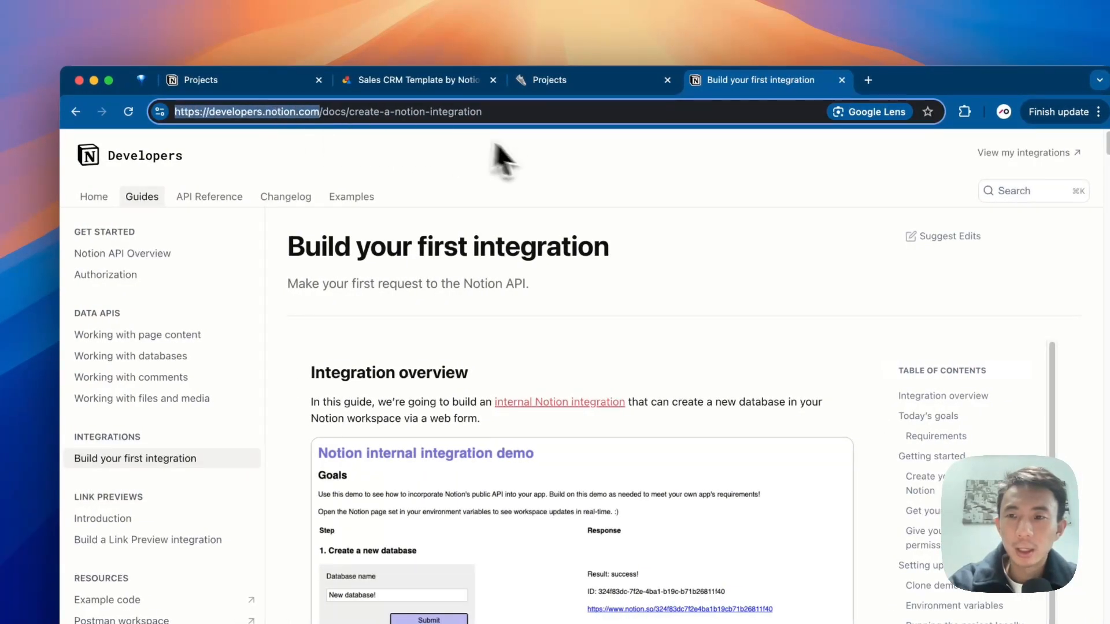
pyautogui.click(1000, 158)
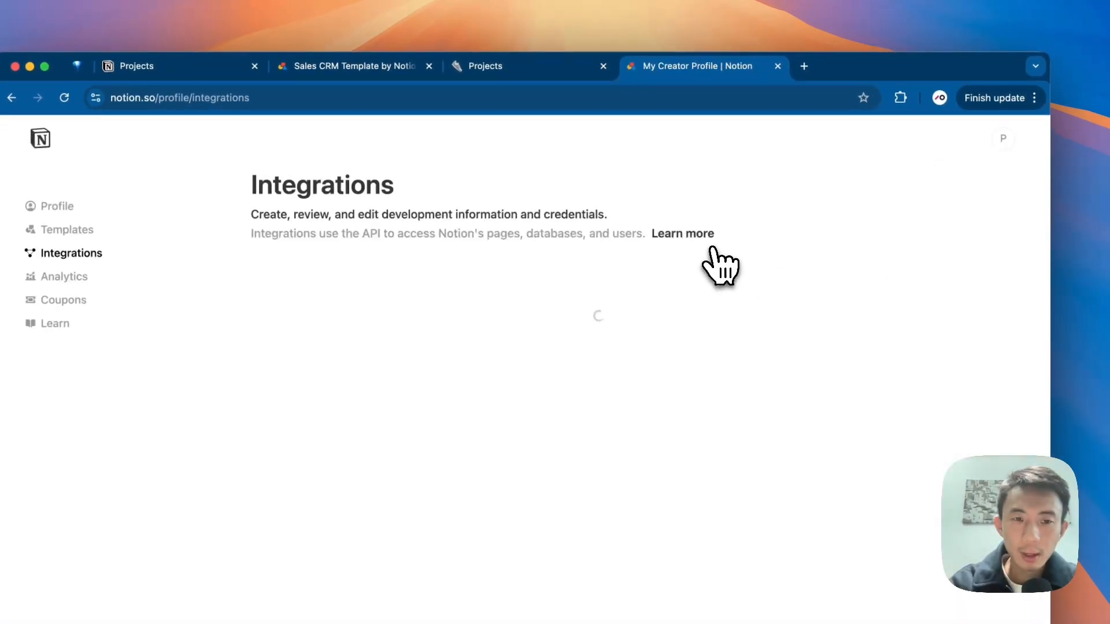
pyautogui.doubleClick(263, 275)
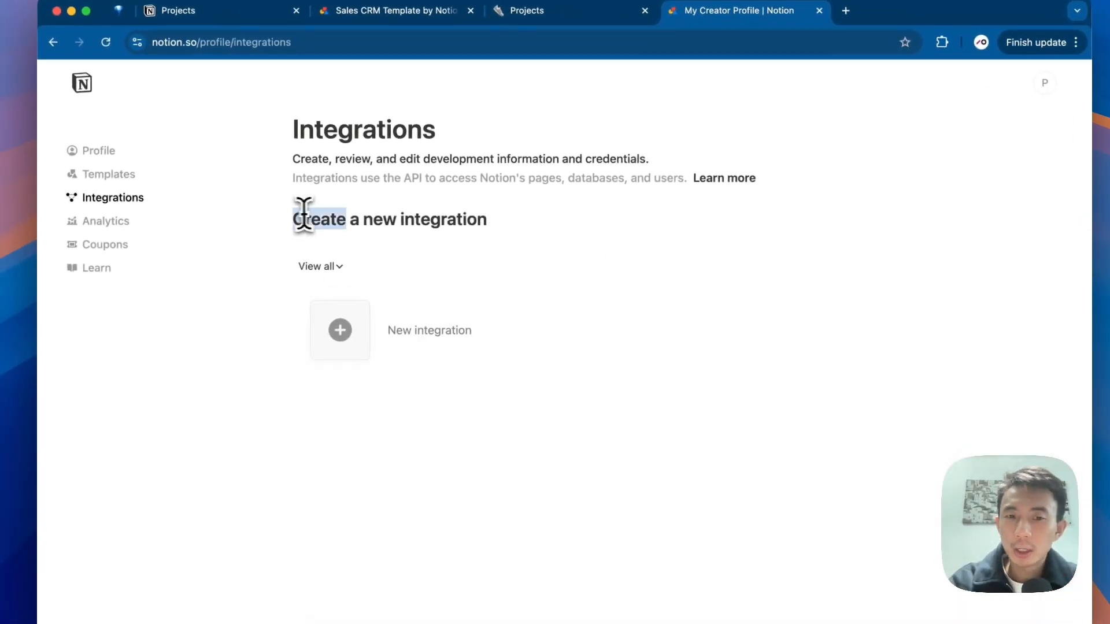
pyautogui.moveTo(303, 214); pyautogui.dragTo(557, 255)
pyautogui.click(428, 317)
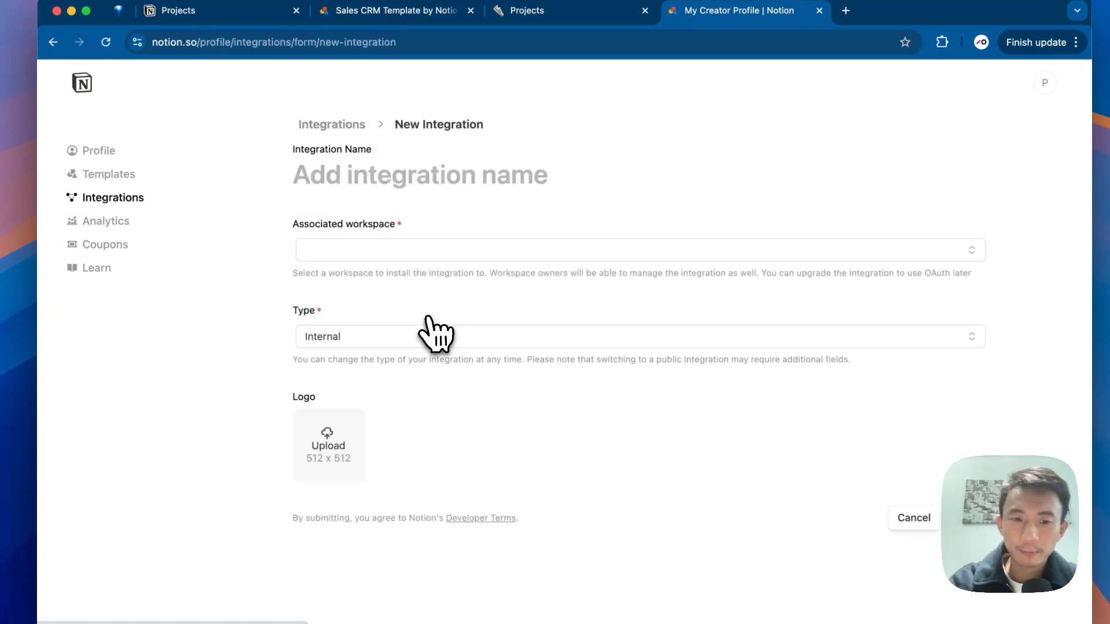
# Step: Assign the integration to the Andy-n8n workspace and keep its type Internal
pyautogui.click(407, 254)
pyautogui.click(393, 251)
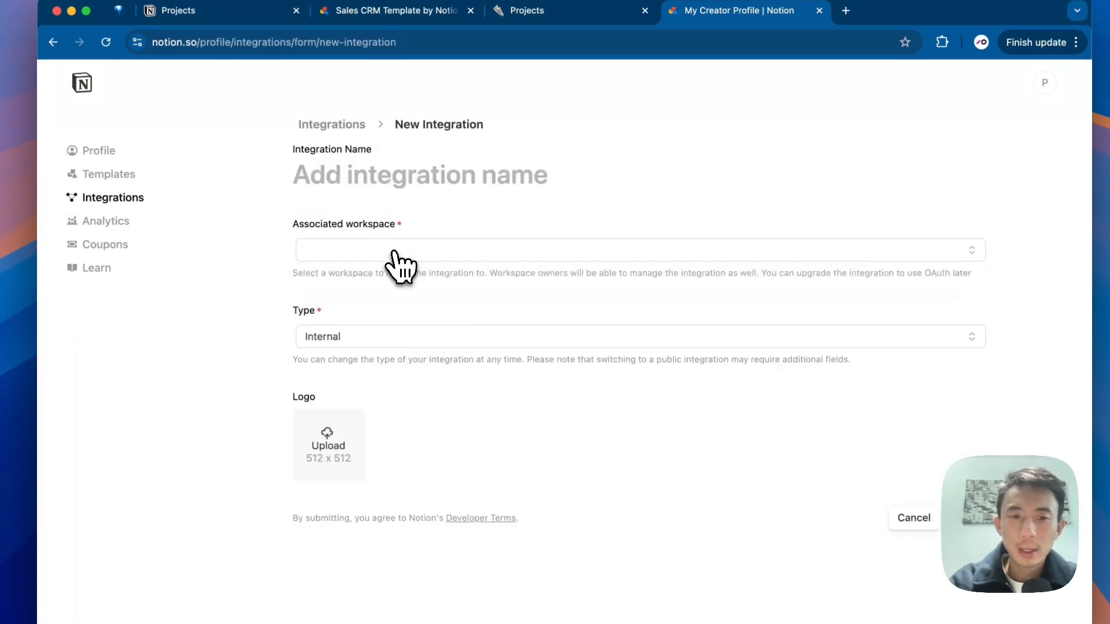
pyautogui.click(395, 253)
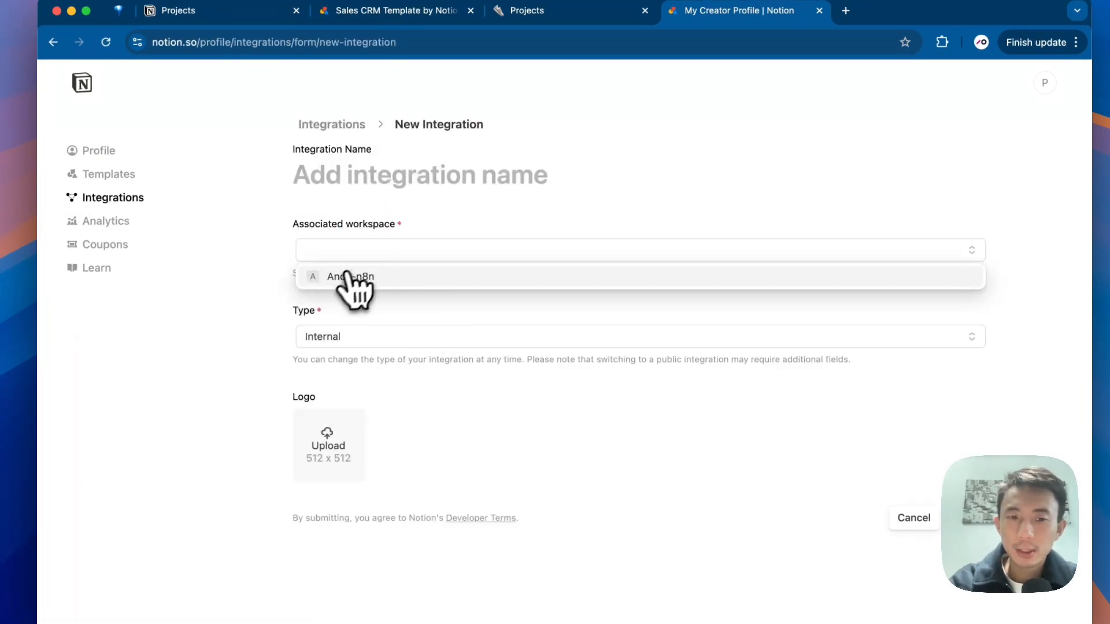
pyautogui.click(384, 280)
pyautogui.click(338, 340)
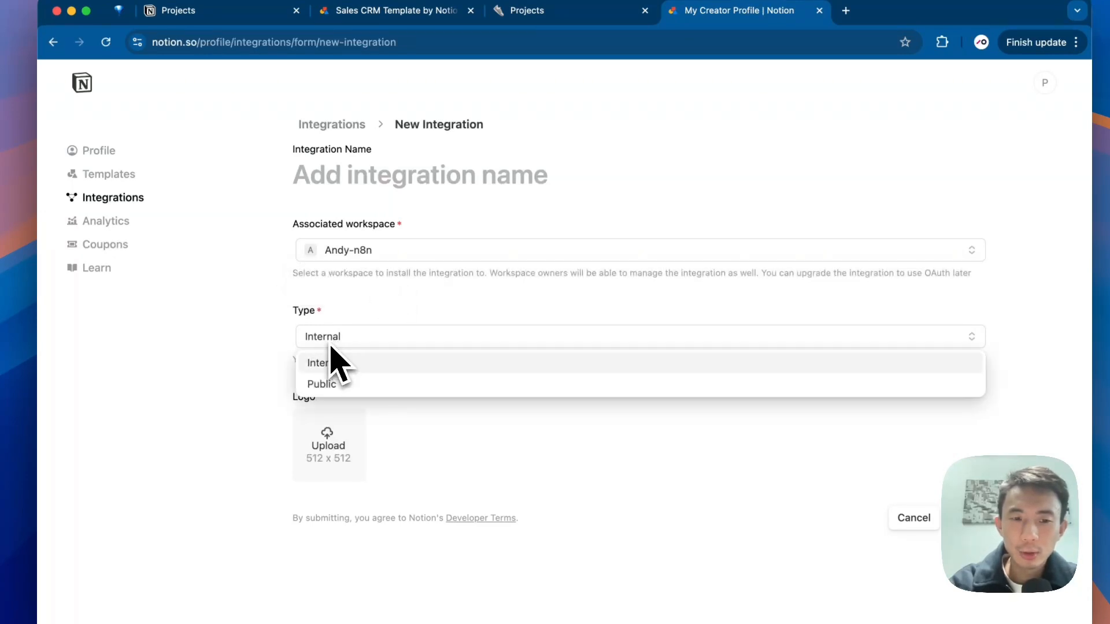
pyautogui.click(330, 360)
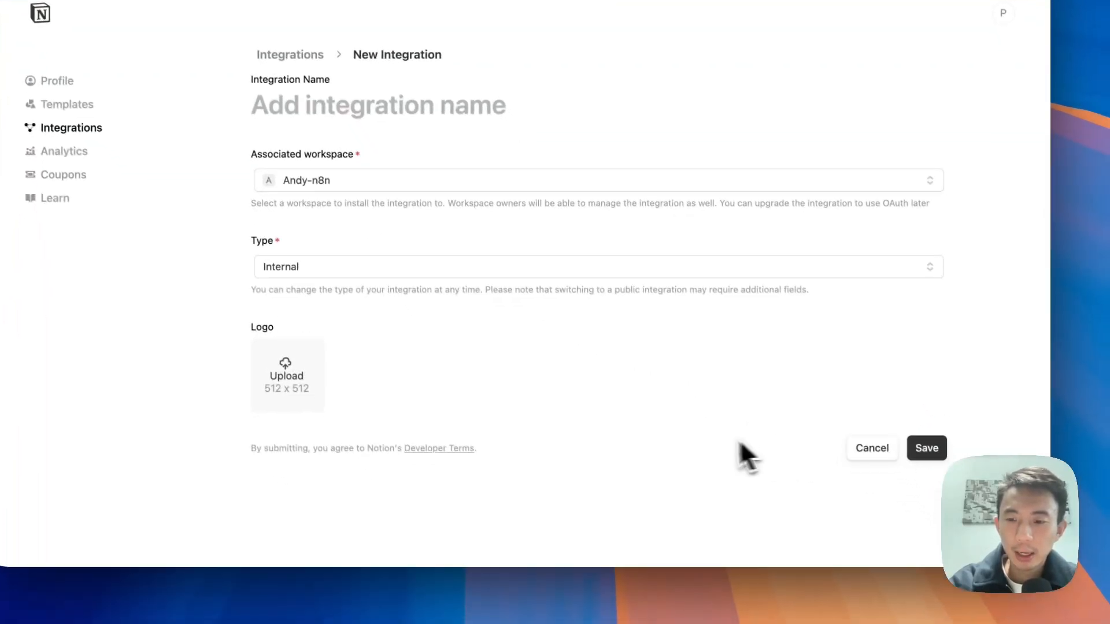
pyautogui.click(980, 515)
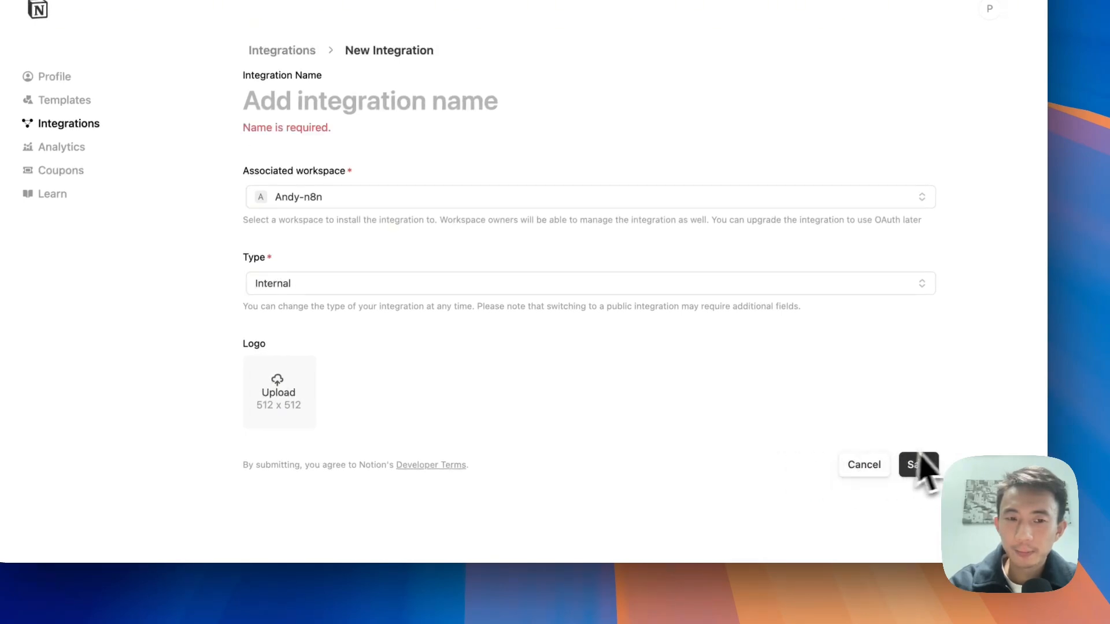
# Step: Name the integration 'n8n-demo' and save it
pyautogui.click(294, 89)
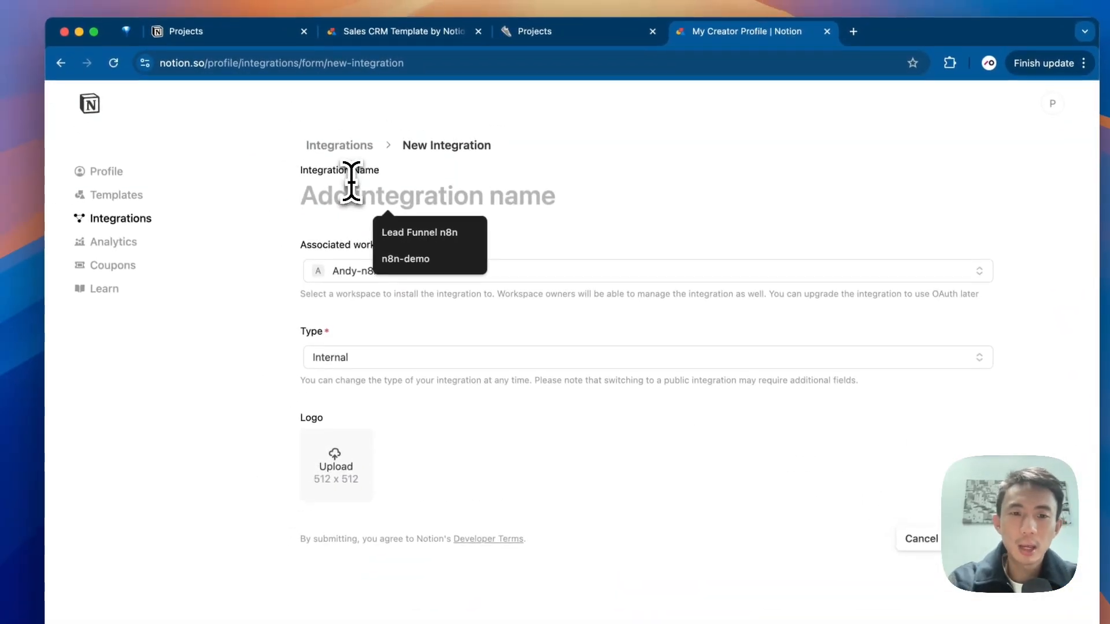
pyautogui.write('n8n-demo')
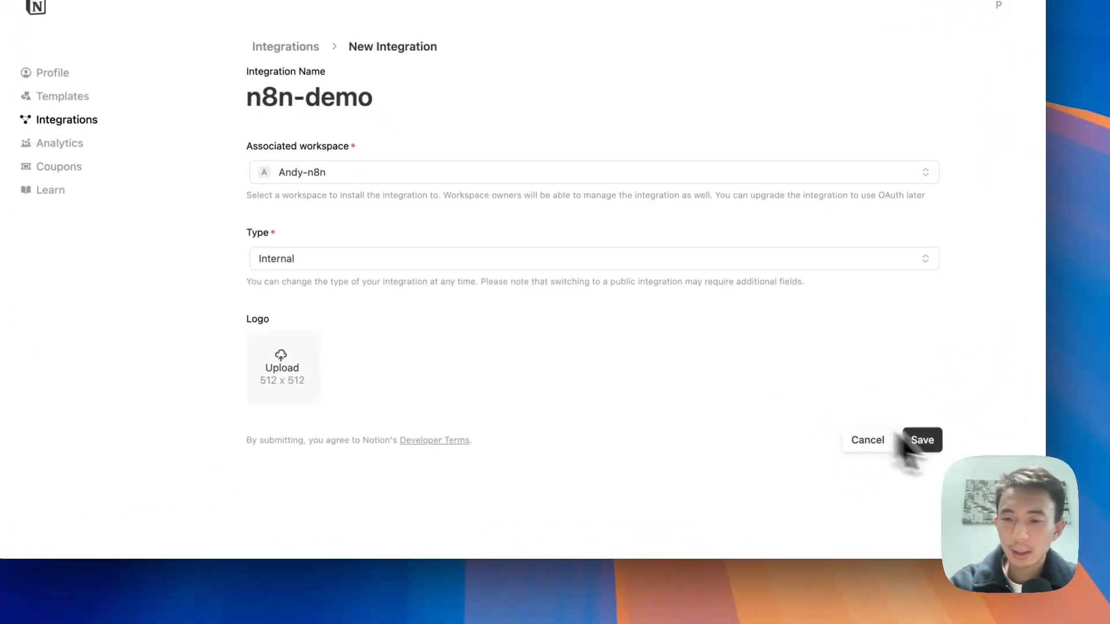
pyautogui.click(922, 440)
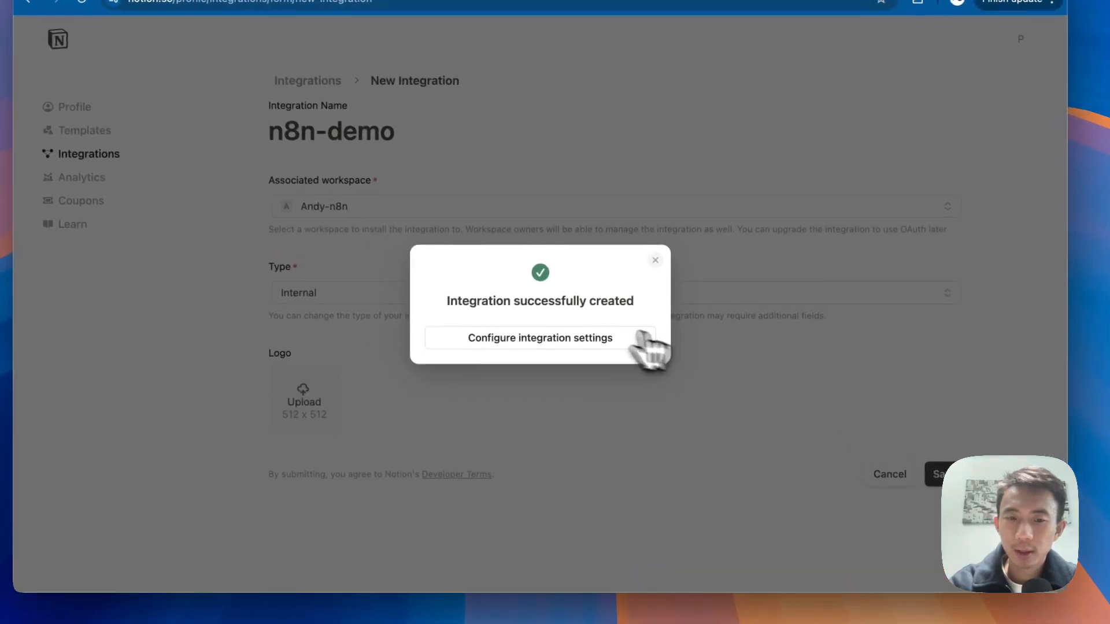
pyautogui.moveTo(442, 292); pyautogui.dragTo(638, 301)
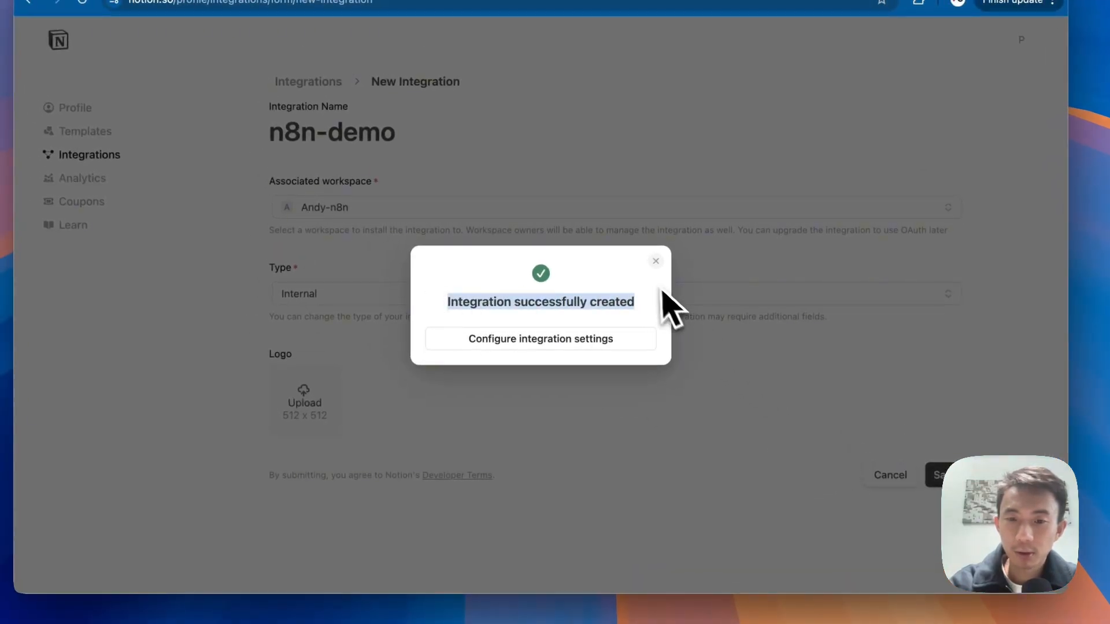
pyautogui.click(656, 262)
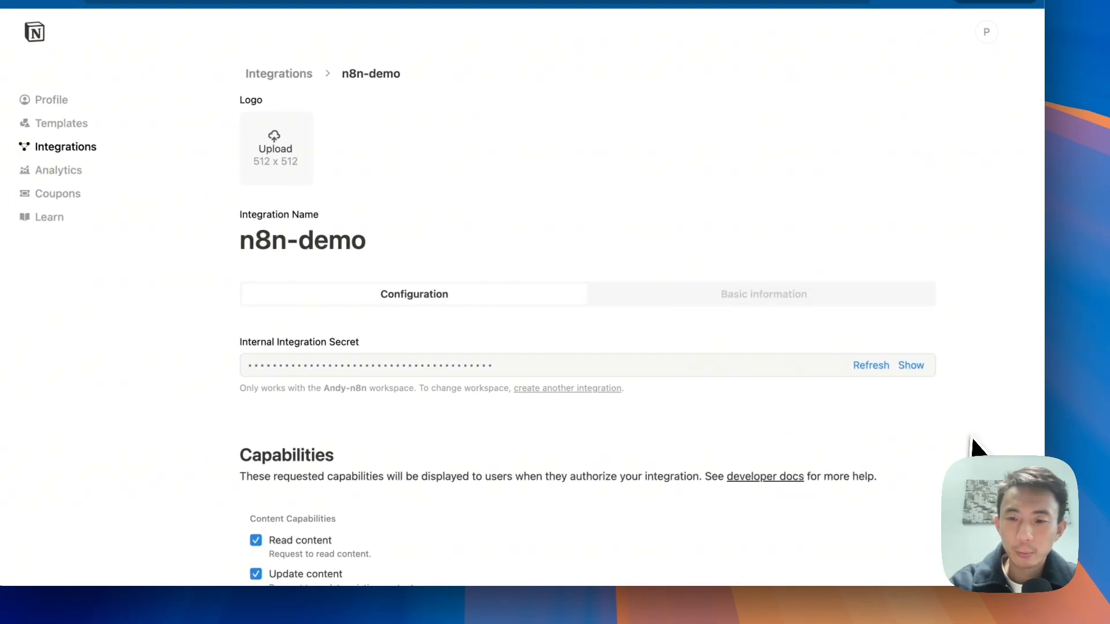
# Step: Reveal and copy the n8n-demo Internal Integration Secret, then return to n8n
pyautogui.moveTo(238, 342); pyautogui.dragTo(367, 344)
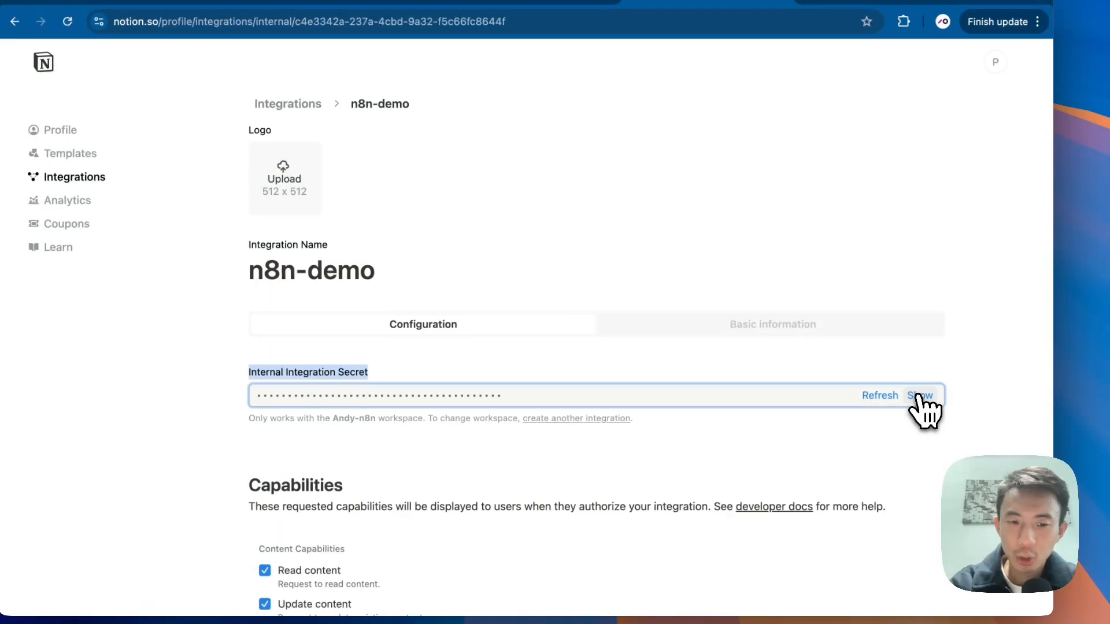
pyautogui.click(919, 396)
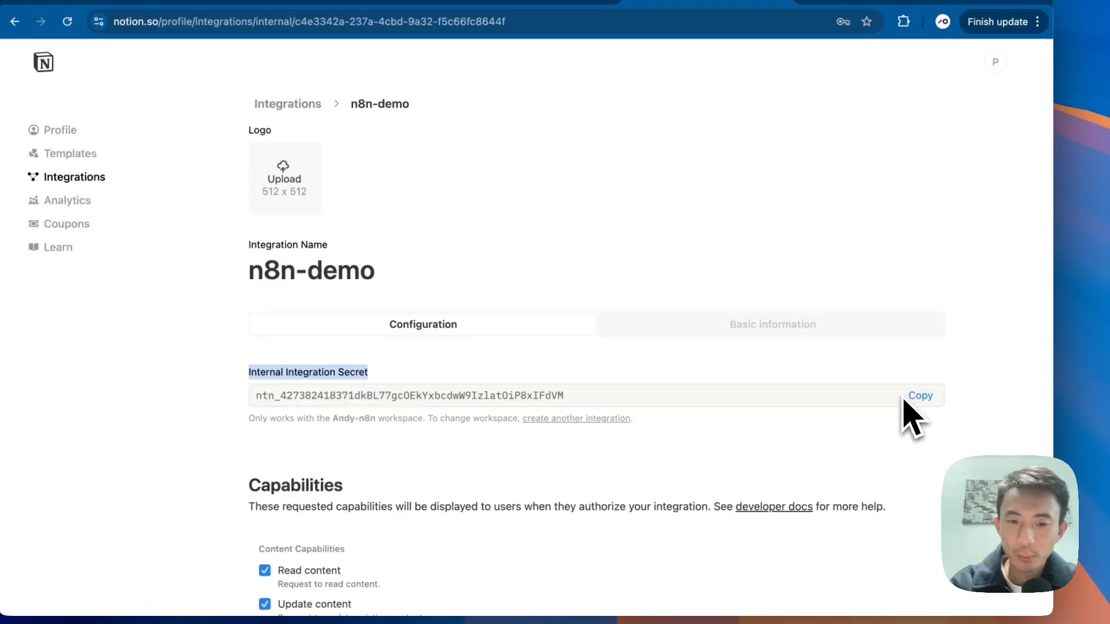
pyautogui.click(918, 396)
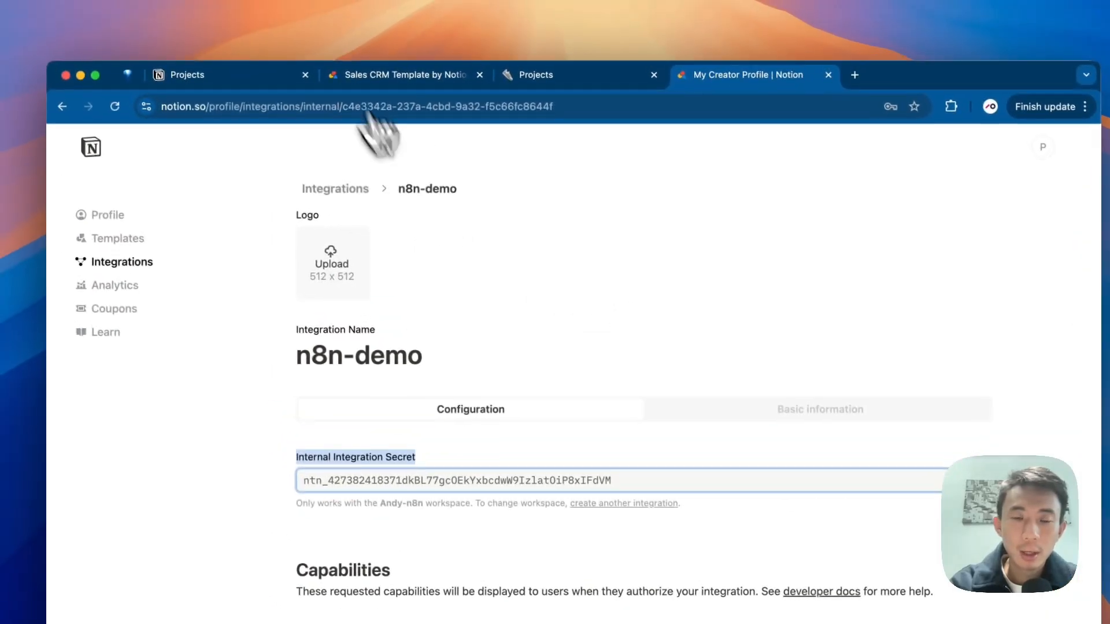
pyautogui.hotkey('ctrl', 'Left')
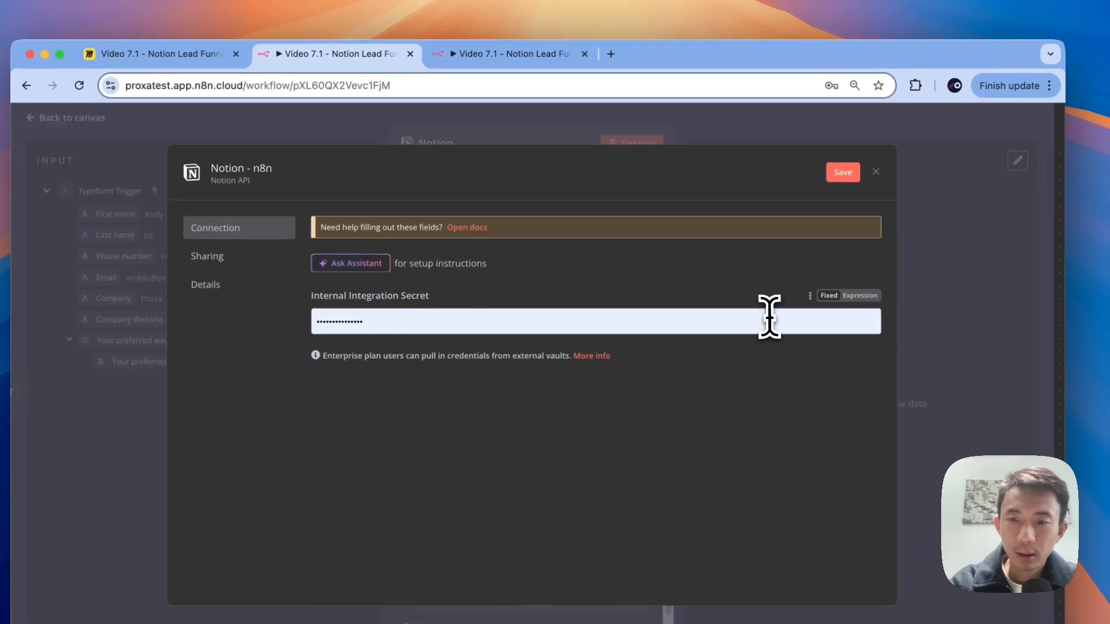
# Step: Paste the secret into the 'Notion - n8n' credential, save it after a successful test, and close it
pyautogui.click(883, 263)
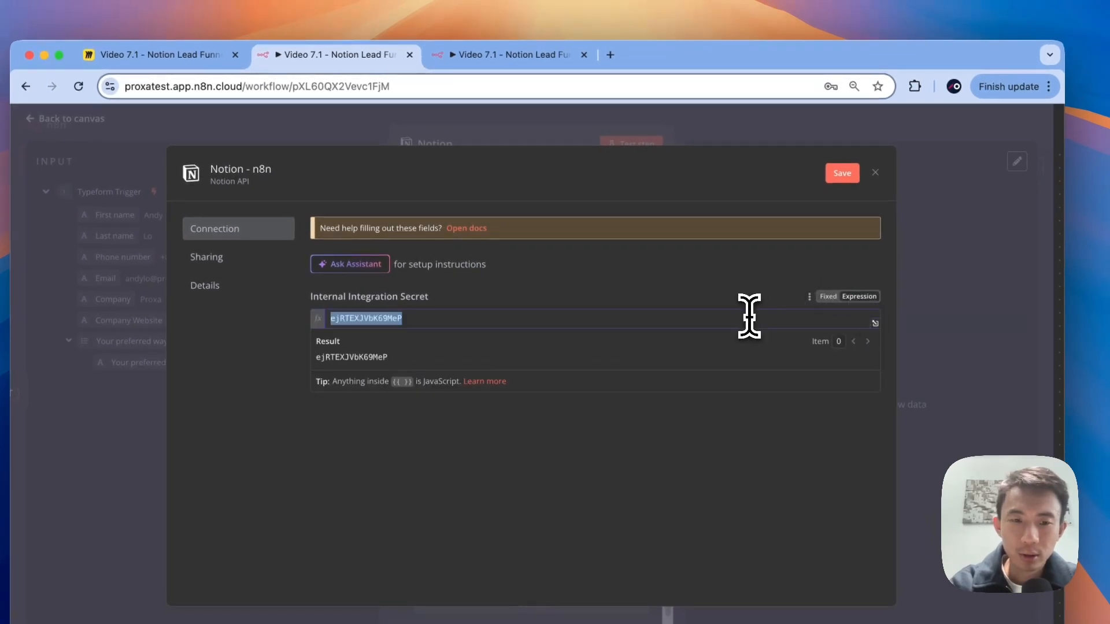
pyautogui.press('super+v')
pyautogui.click(842, 174)
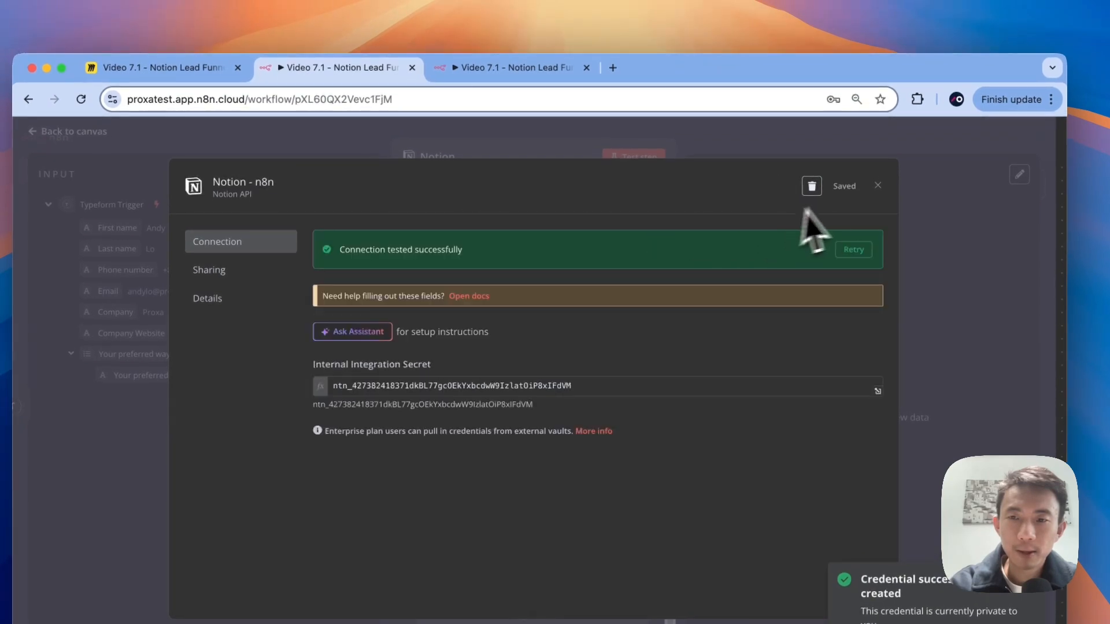
pyautogui.moveTo(461, 249); pyautogui.dragTo(471, 253)
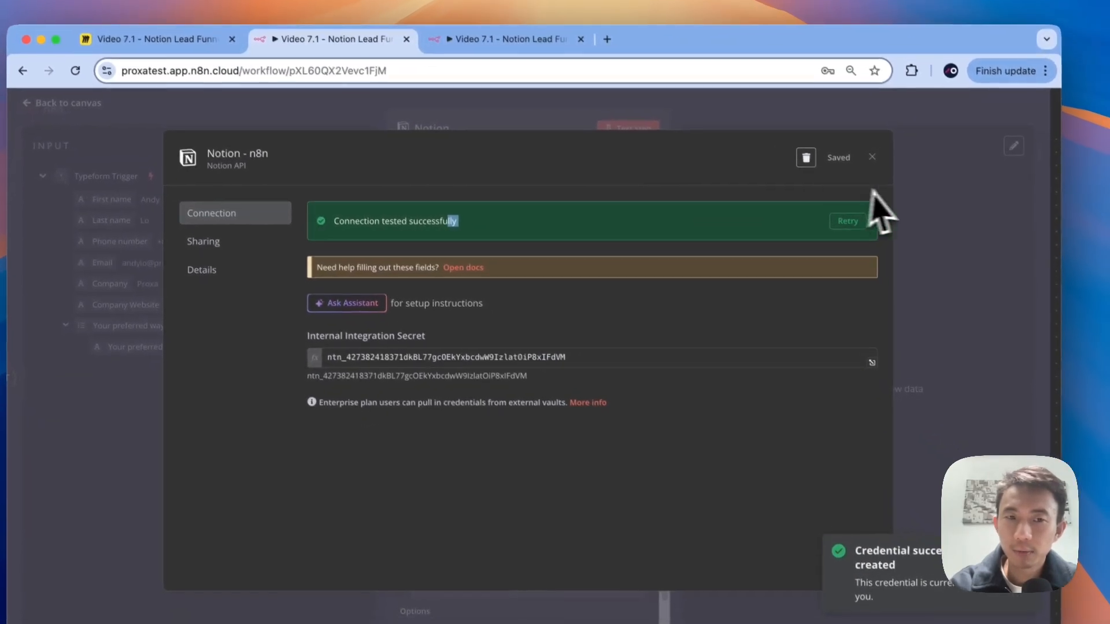
pyautogui.click(913, 205)
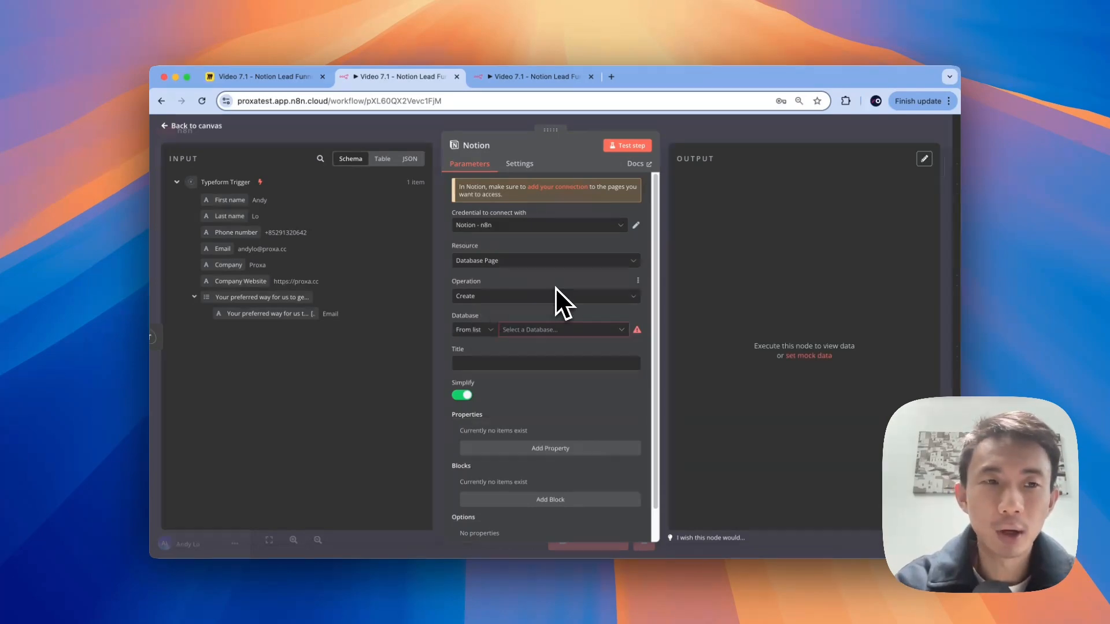
pyautogui.hotkey('ctrl', 'Right')
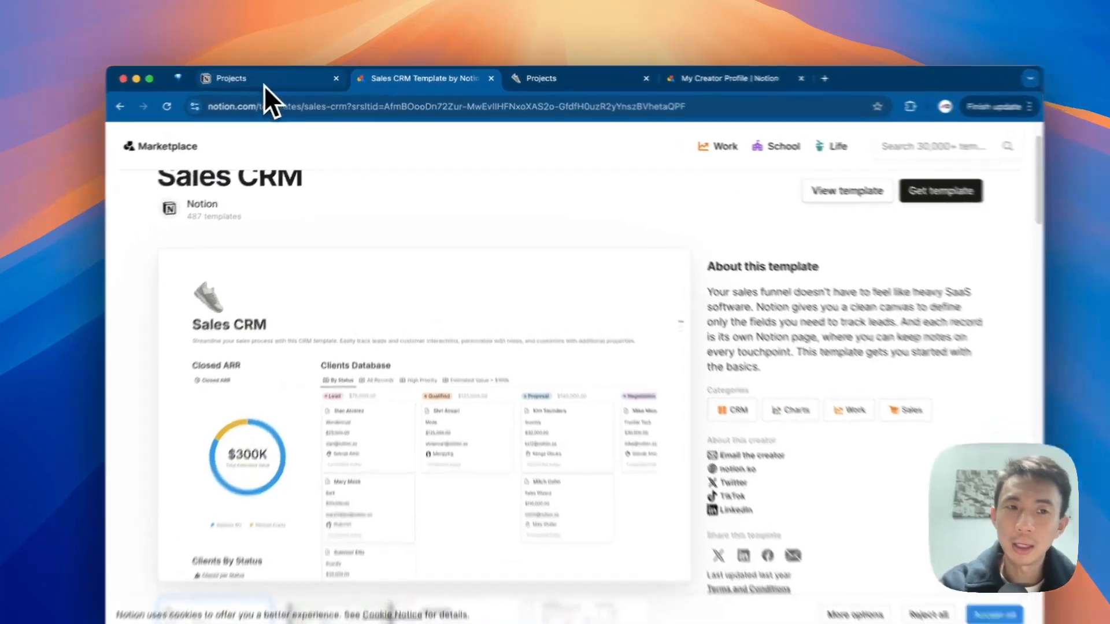
# Step: Add the Sales CRM template to the Private section and open its Sales CRM page
pyautogui.click(271, 79)
pyautogui.click(378, 77)
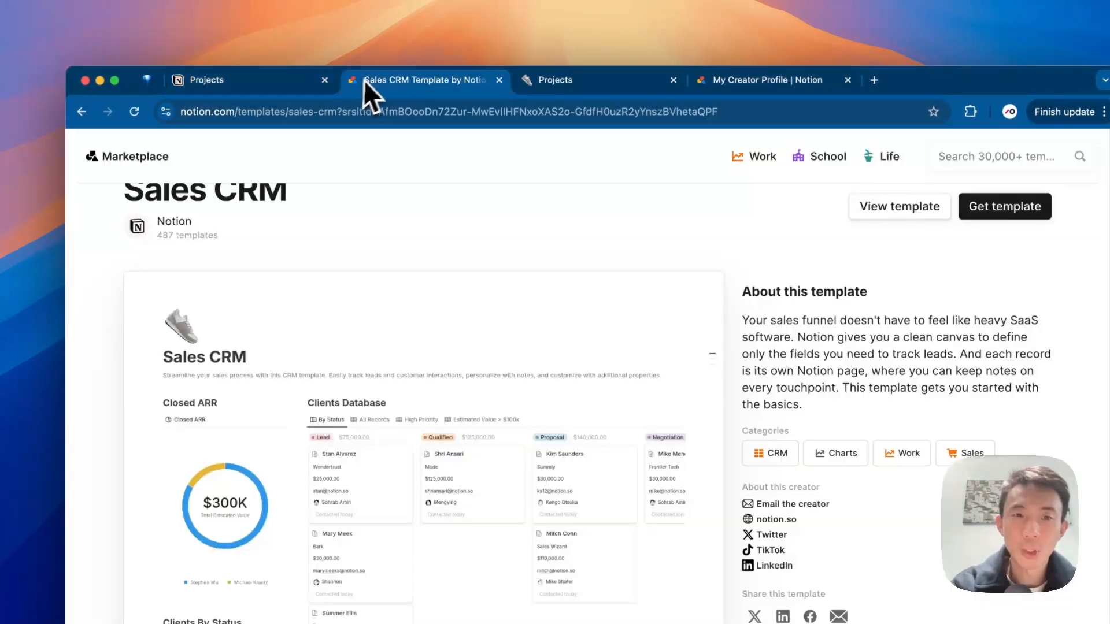
pyautogui.click(322, 85)
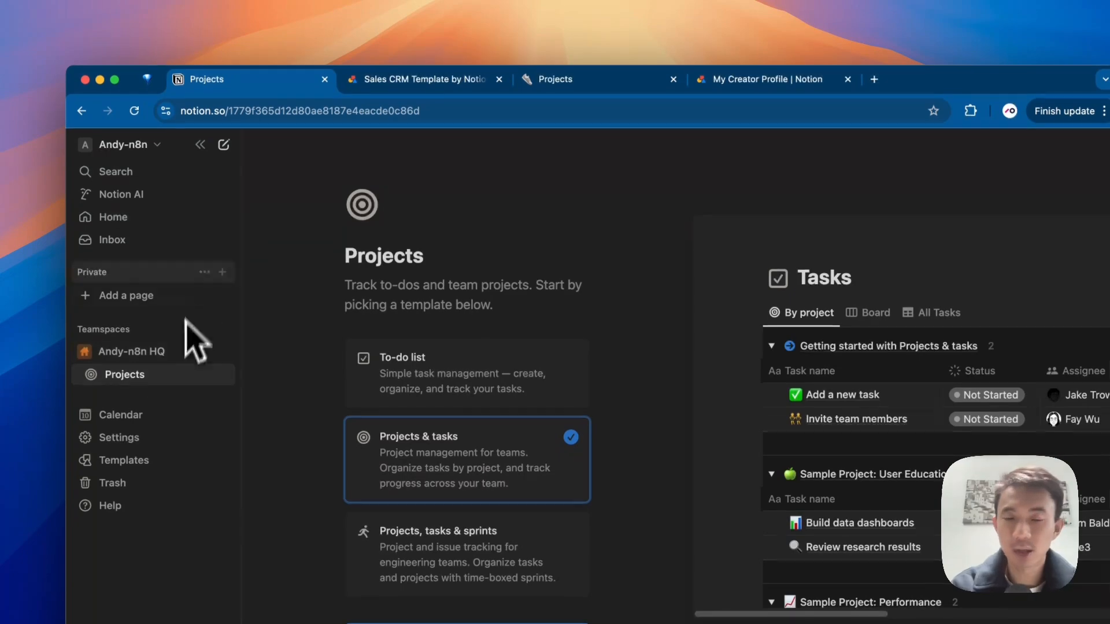
pyautogui.click(374, 91)
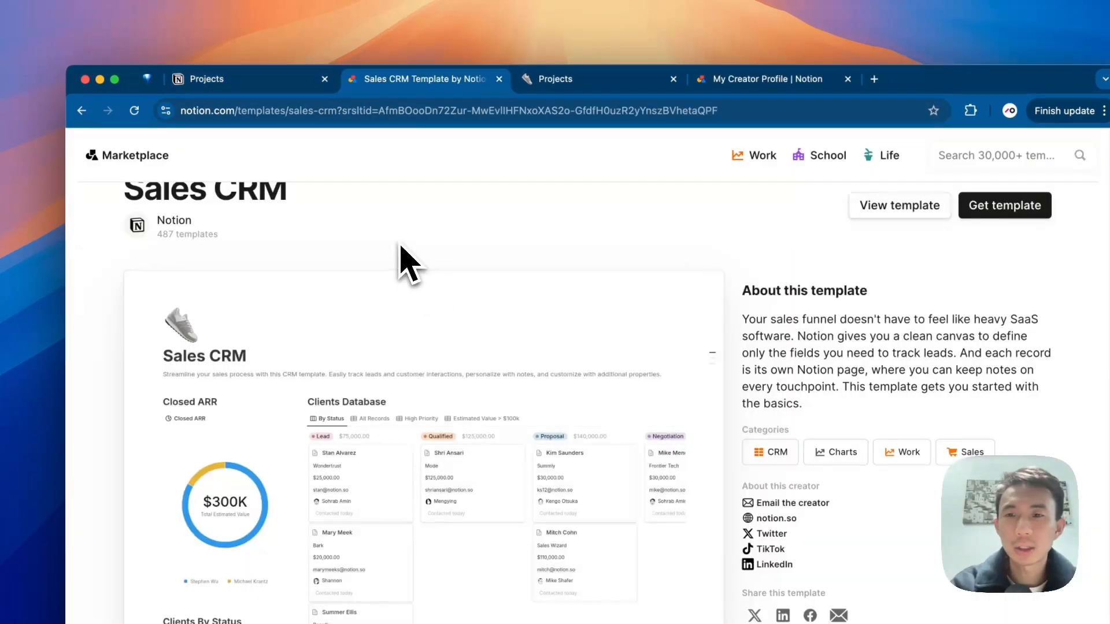
pyautogui.scroll(-1, 400, 246)
pyautogui.scroll(3, 400, 246)
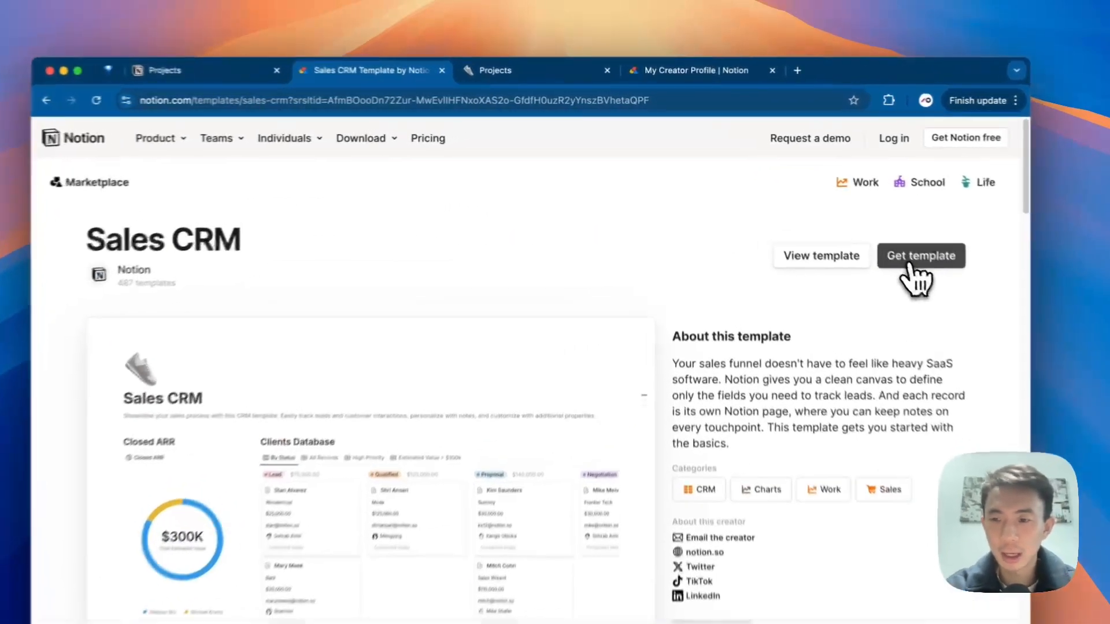
pyautogui.click(864, 234)
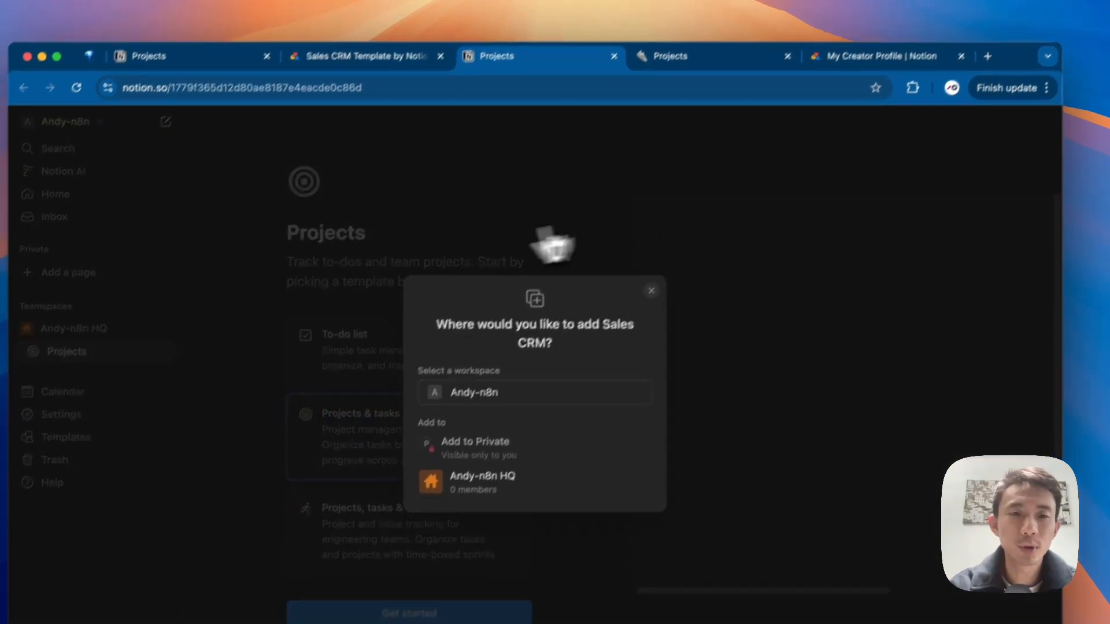
pyautogui.click(498, 448)
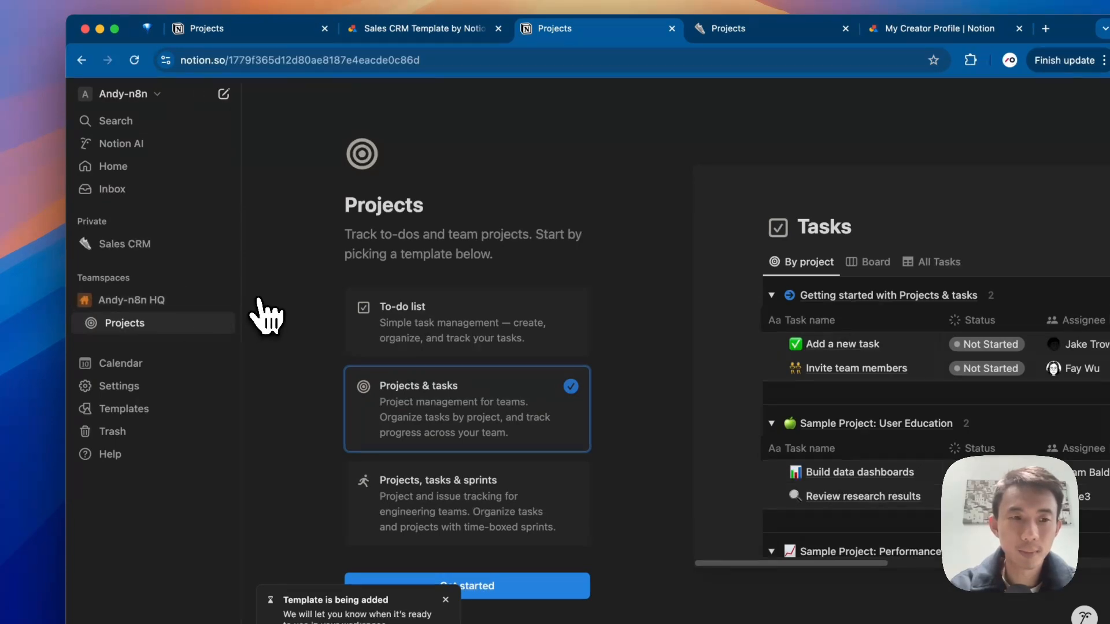
pyautogui.click(124, 243)
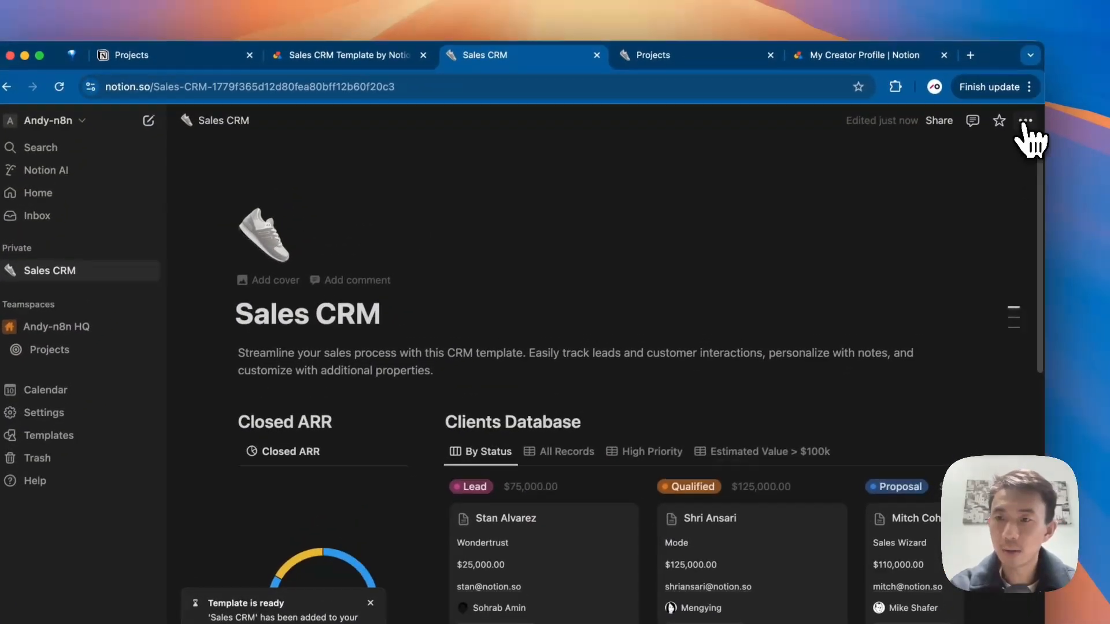
pyautogui.click(1088, 19)
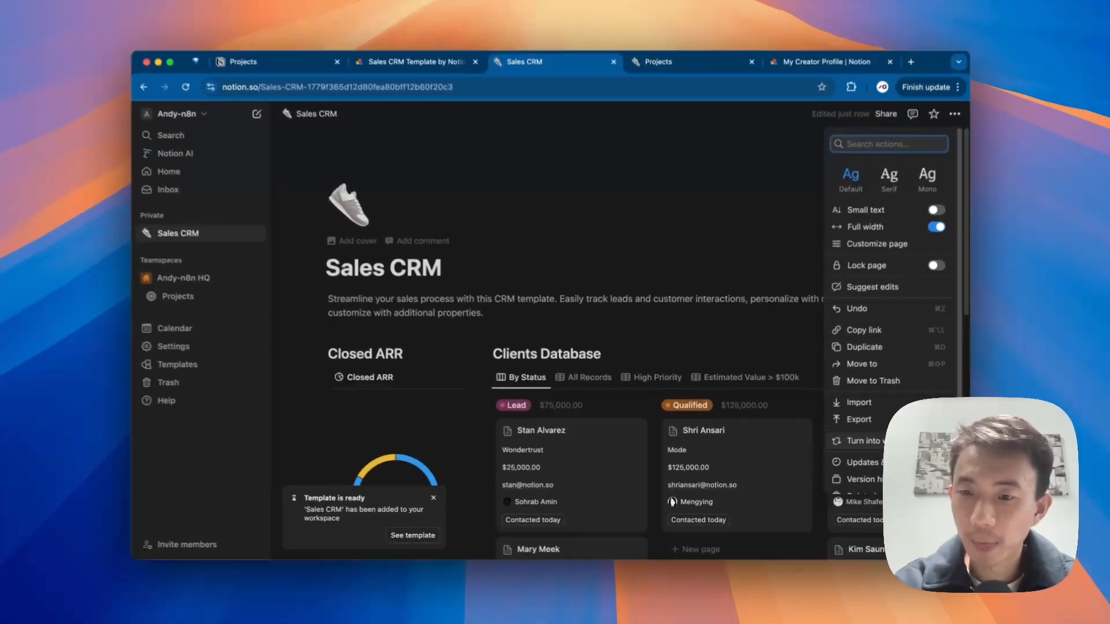
# Step: Grant the n8n-demo connection access to the Sales CRM page, then return to n8n
pyautogui.scroll(-5, 981, 424)
pyautogui.moveTo(916, 417)
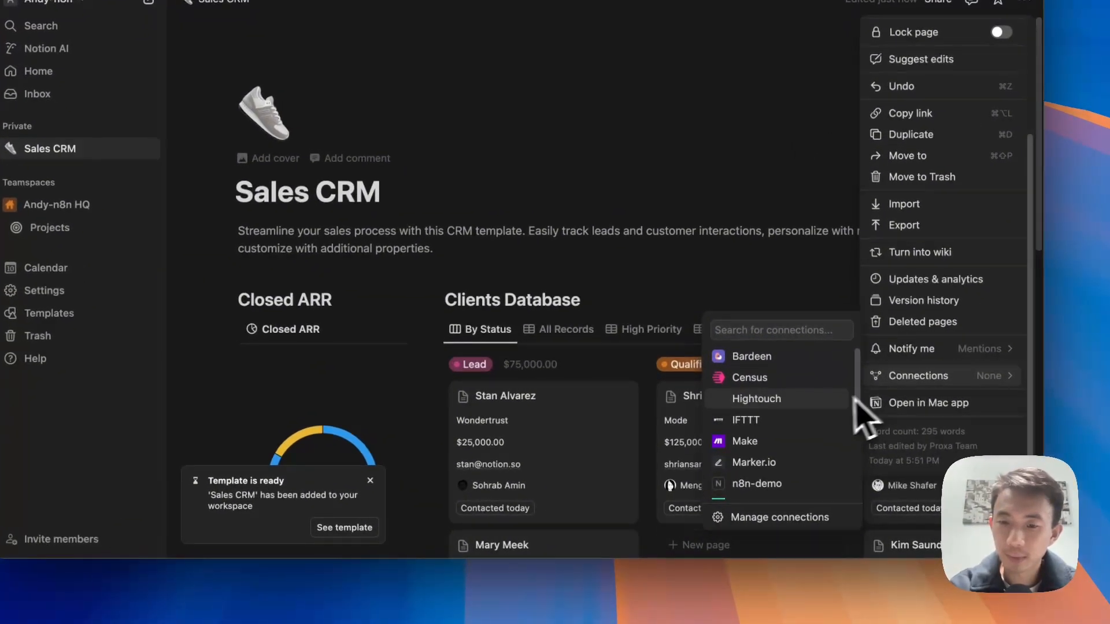
pyautogui.scroll(-2, 798, 440)
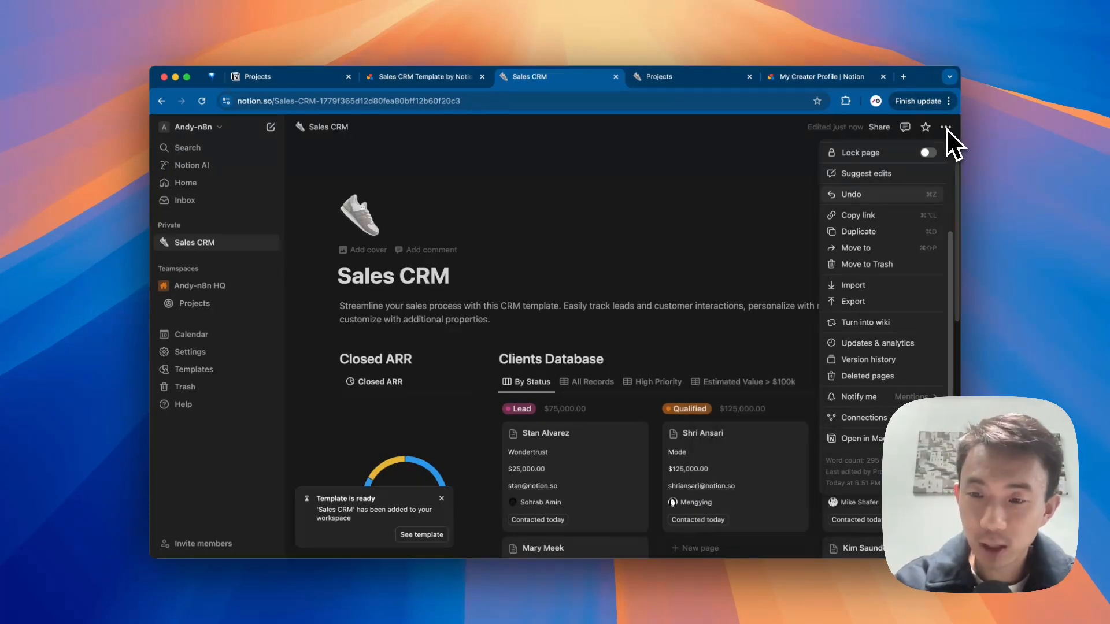
pyautogui.scroll(2, 894, 377)
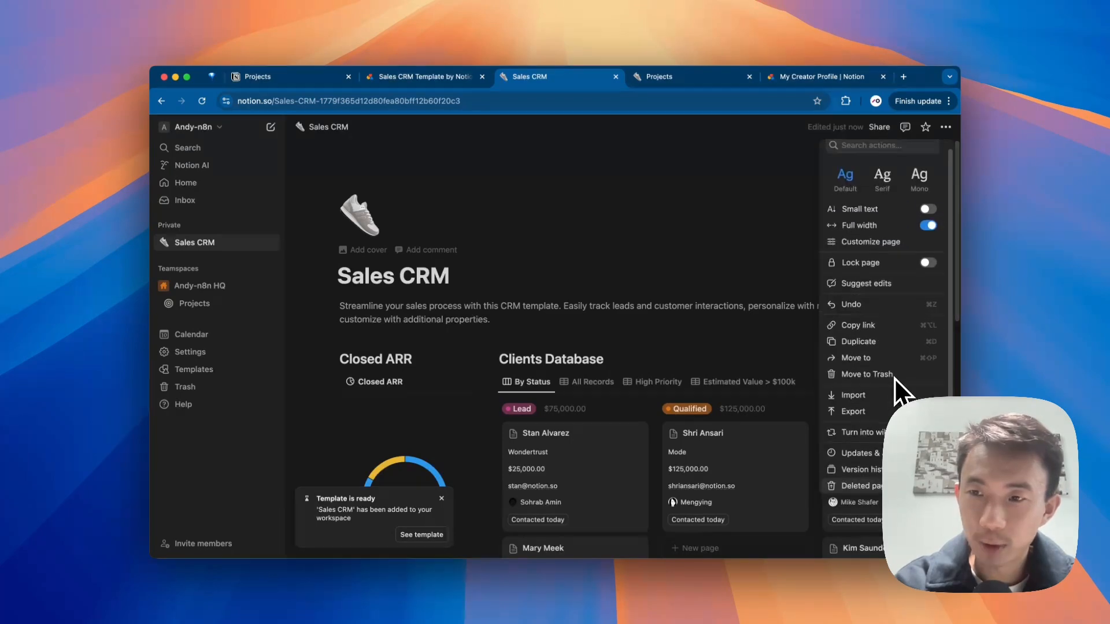
pyautogui.scroll(-3, 893, 377)
pyautogui.moveTo(878, 422)
pyautogui.scroll(-2, 797, 434)
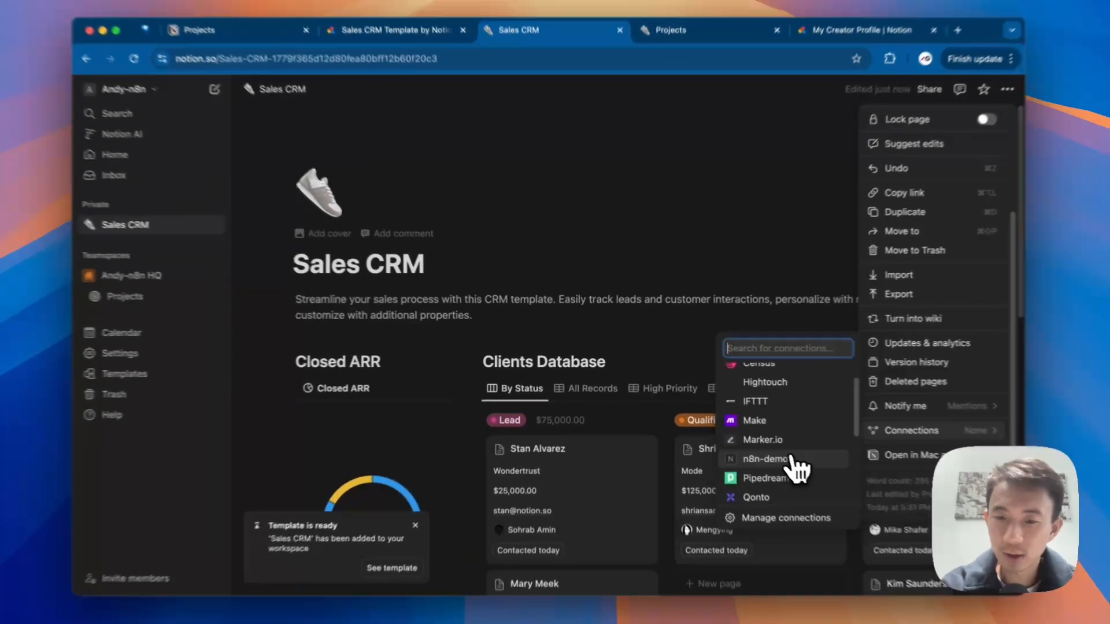
pyautogui.click(757, 440)
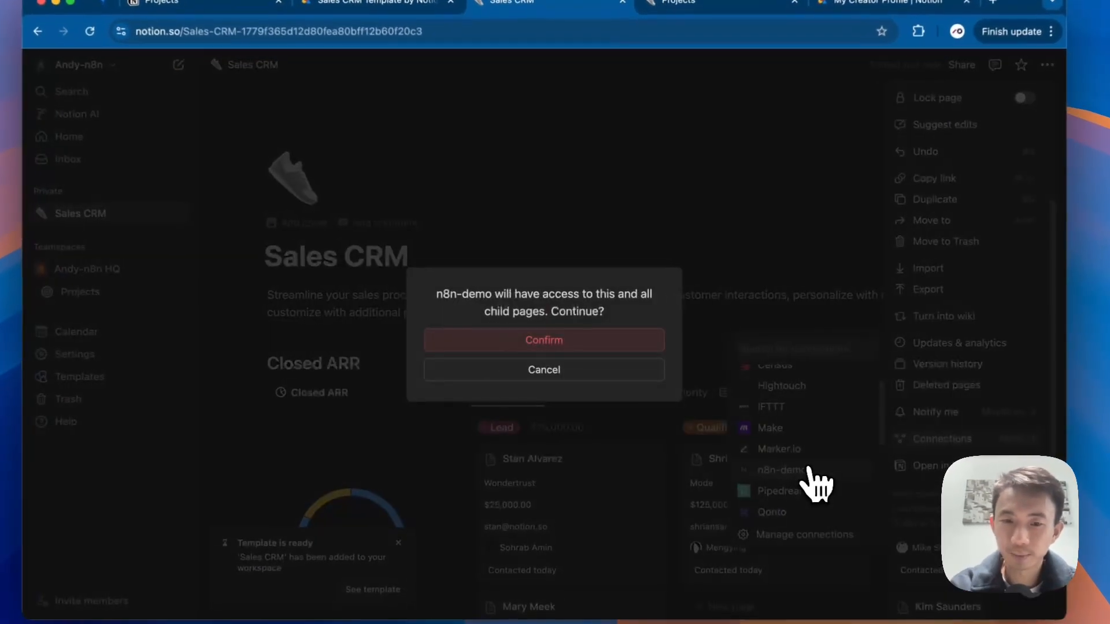
pyautogui.click(578, 372)
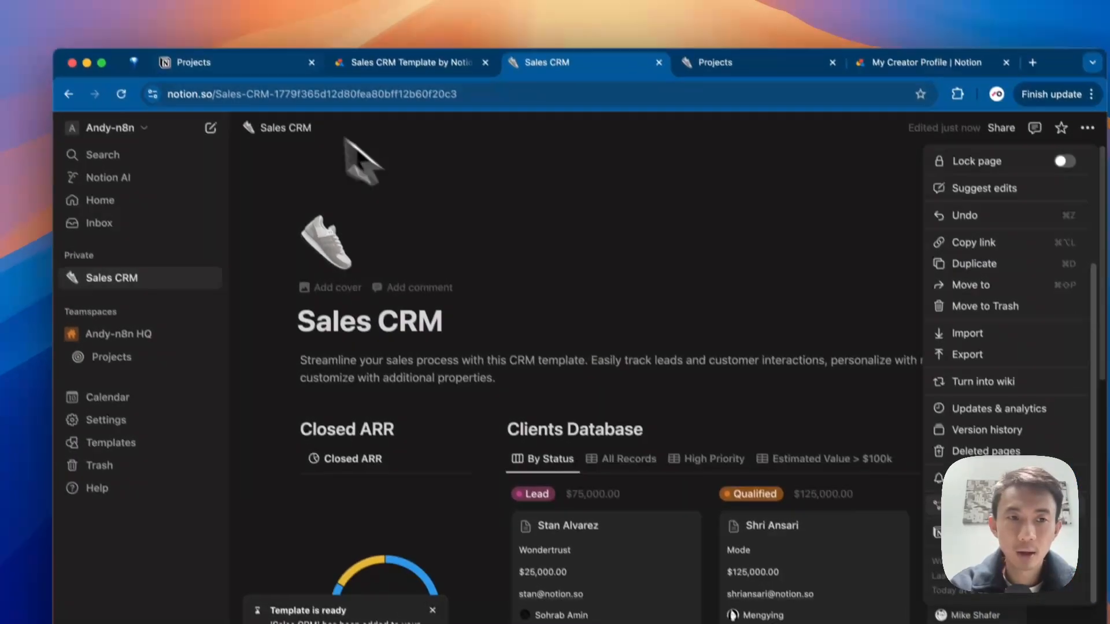
pyautogui.click(242, 29)
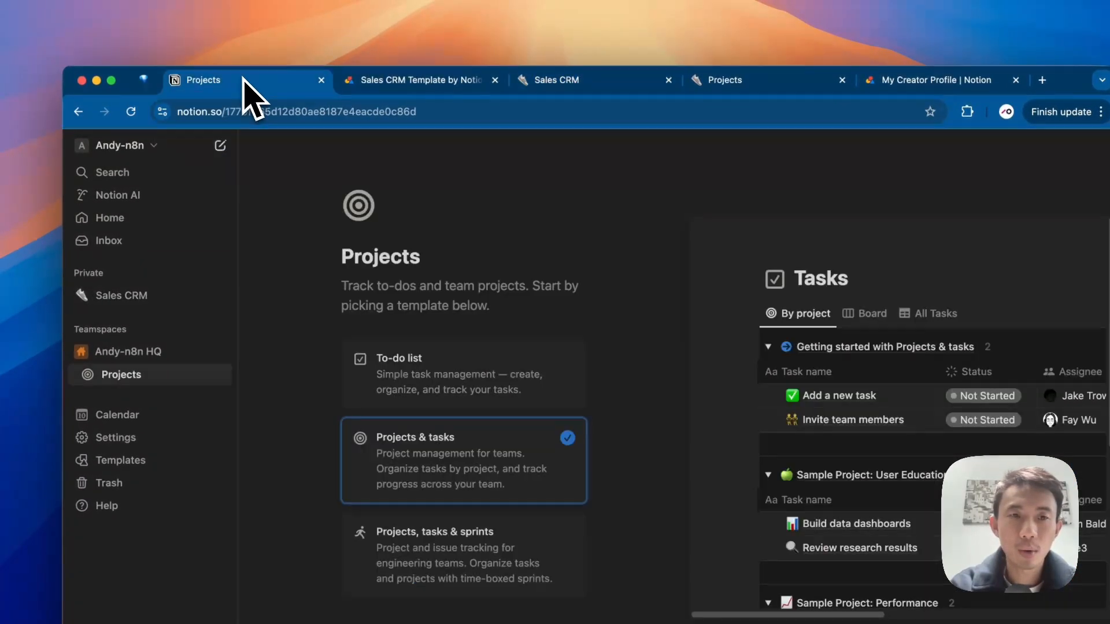
pyautogui.hotkey('ctrl', 'Left')
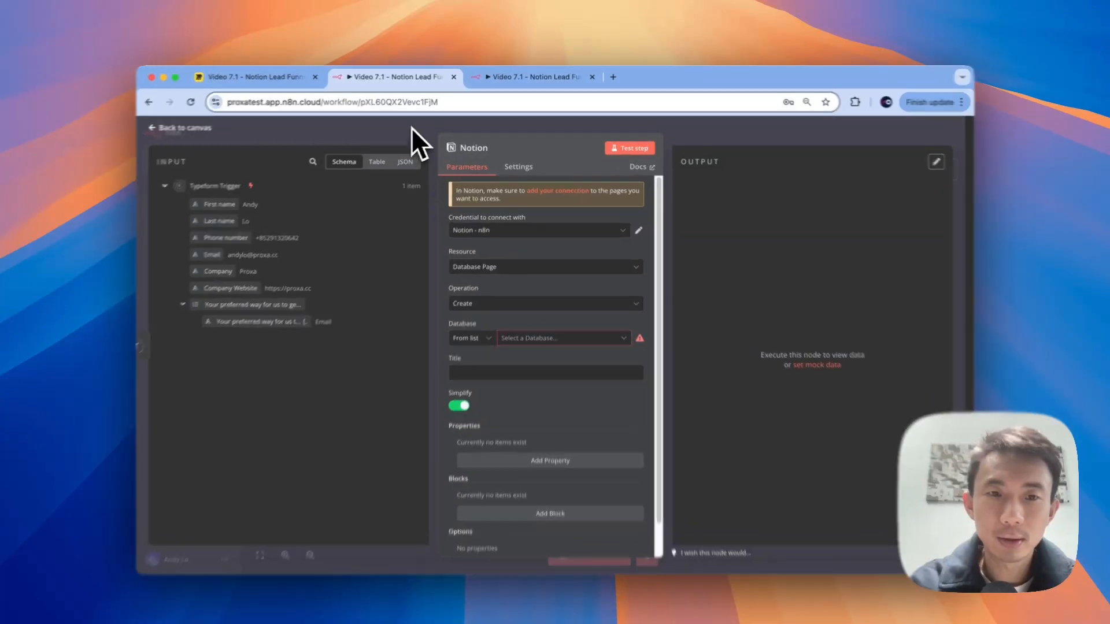
# Step: Save the workflow, set the Notion node's Database to Sales CRM, then reopen Sales CRM in Notion
pyautogui.click(411, 129)
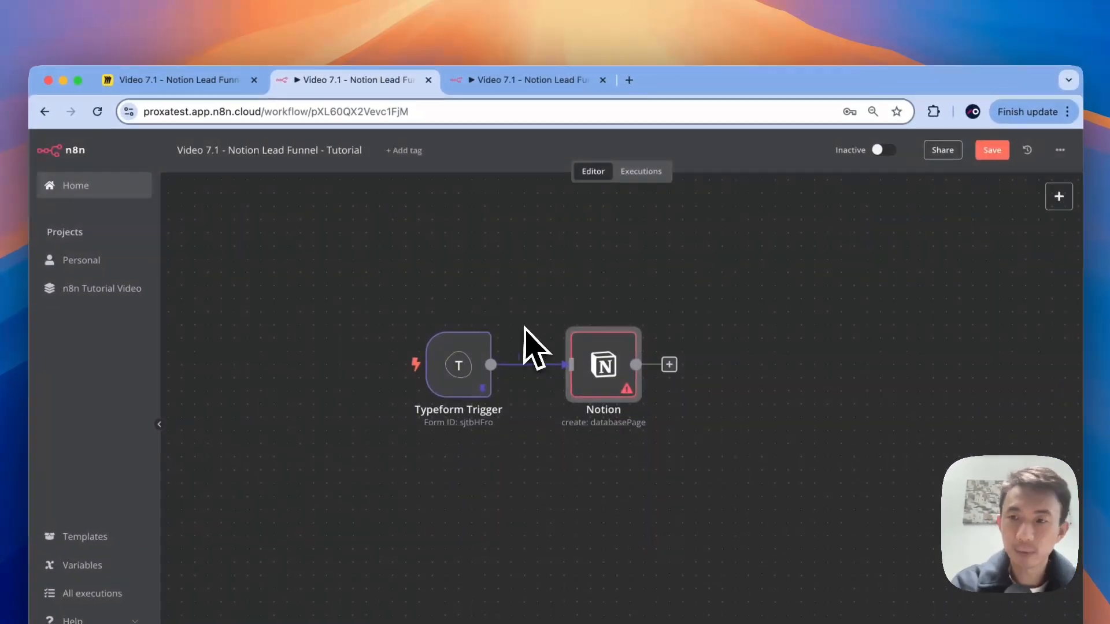
pyautogui.click(963, 146)
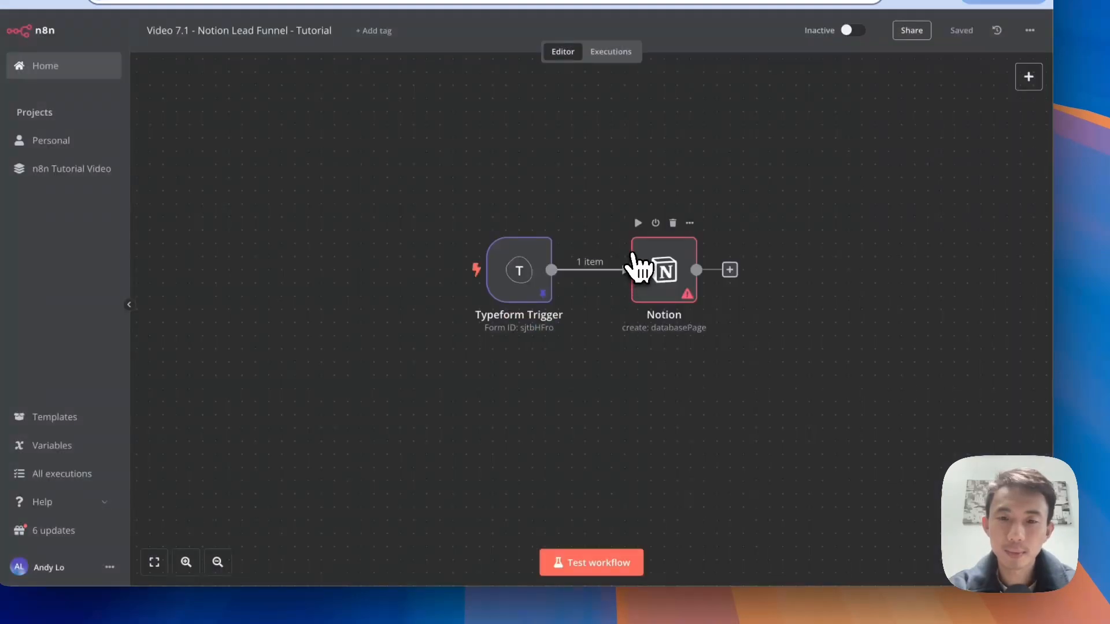
pyautogui.click(641, 268)
pyautogui.doubleClick(650, 273)
pyautogui.click(574, 292)
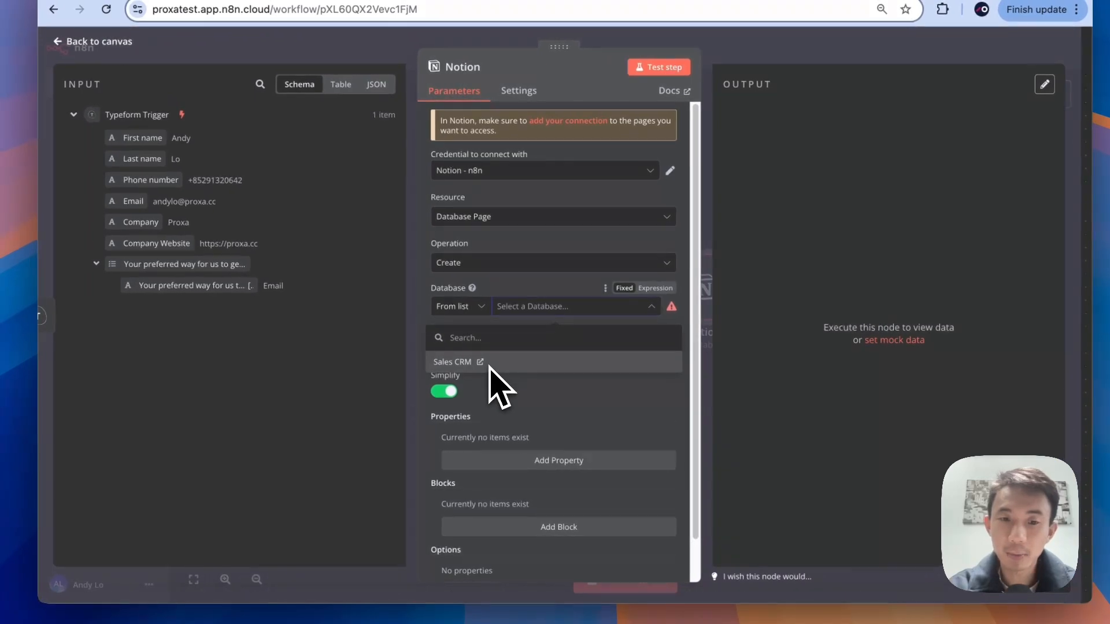
pyautogui.click(407, 347)
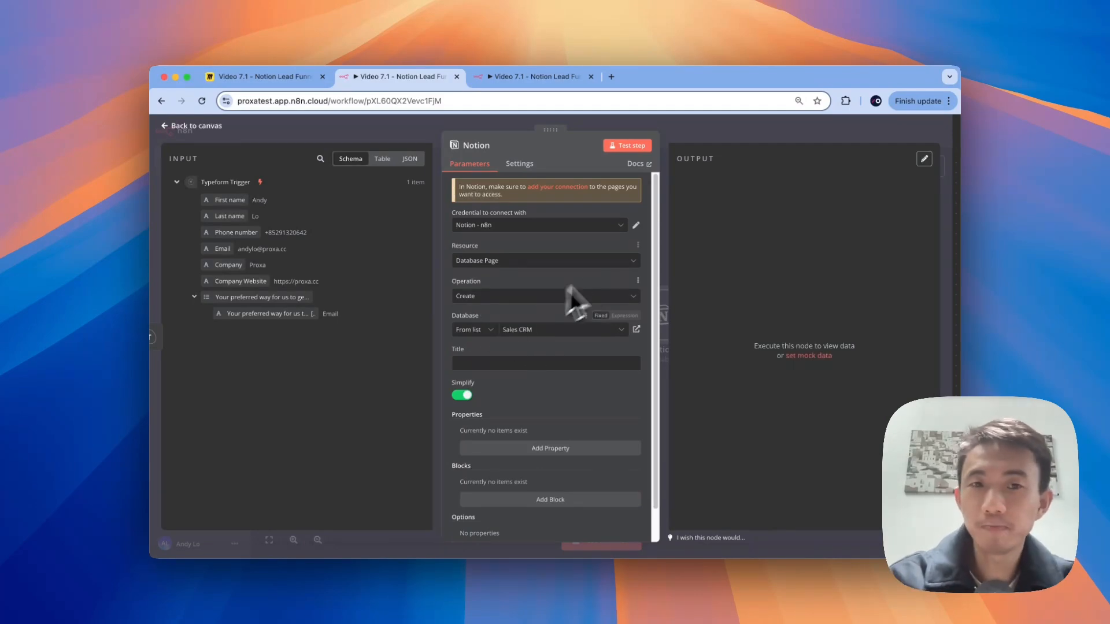
pyautogui.hotkey('ctrl', 'Right')
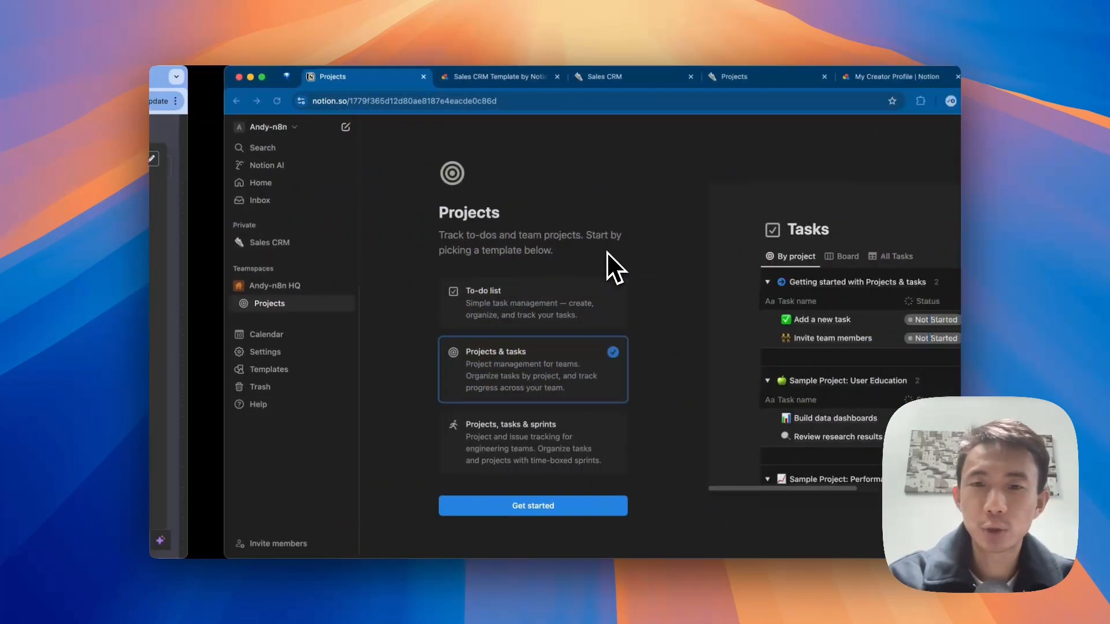
pyautogui.click(187, 242)
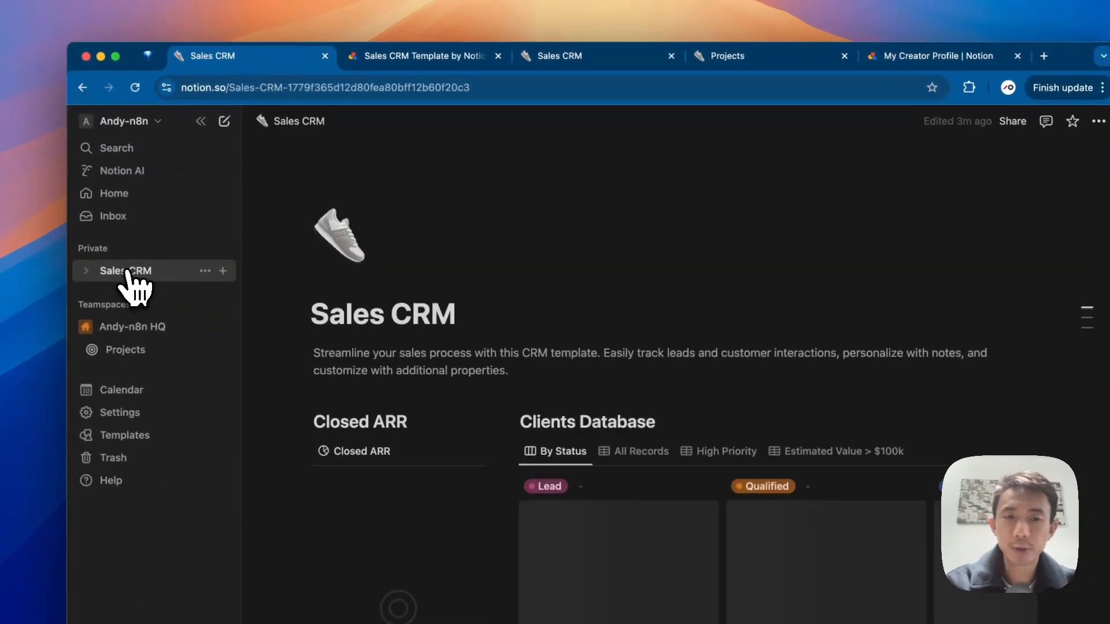
# Step: Open the Stan Alvarez card from the Clients Database board and begin adding a property
pyautogui.scroll(-5, 691, 276)
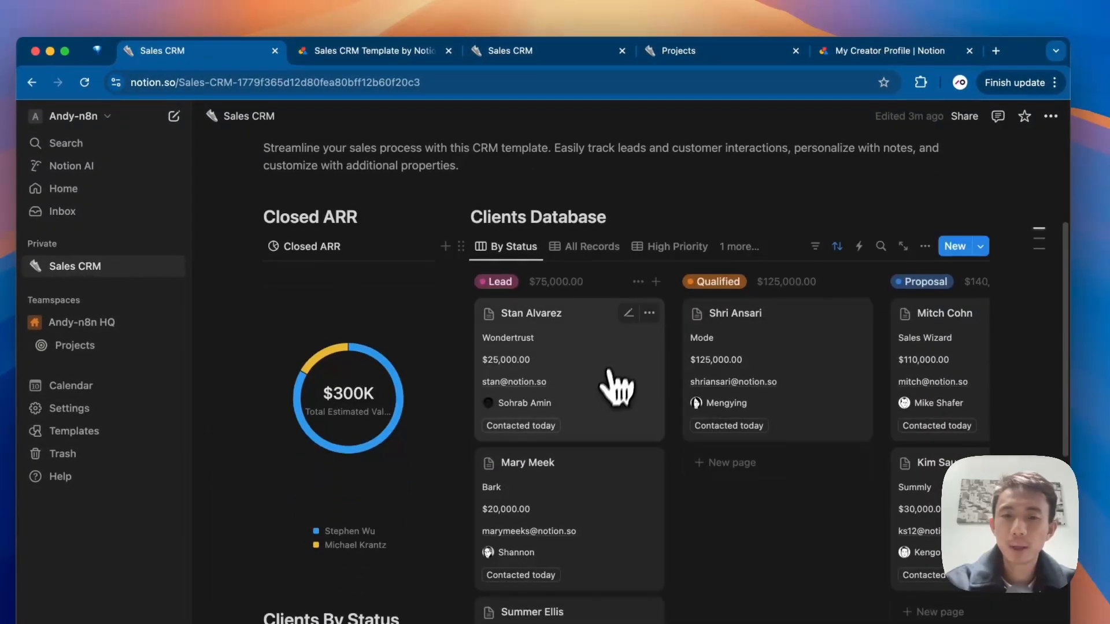
pyautogui.click(651, 397)
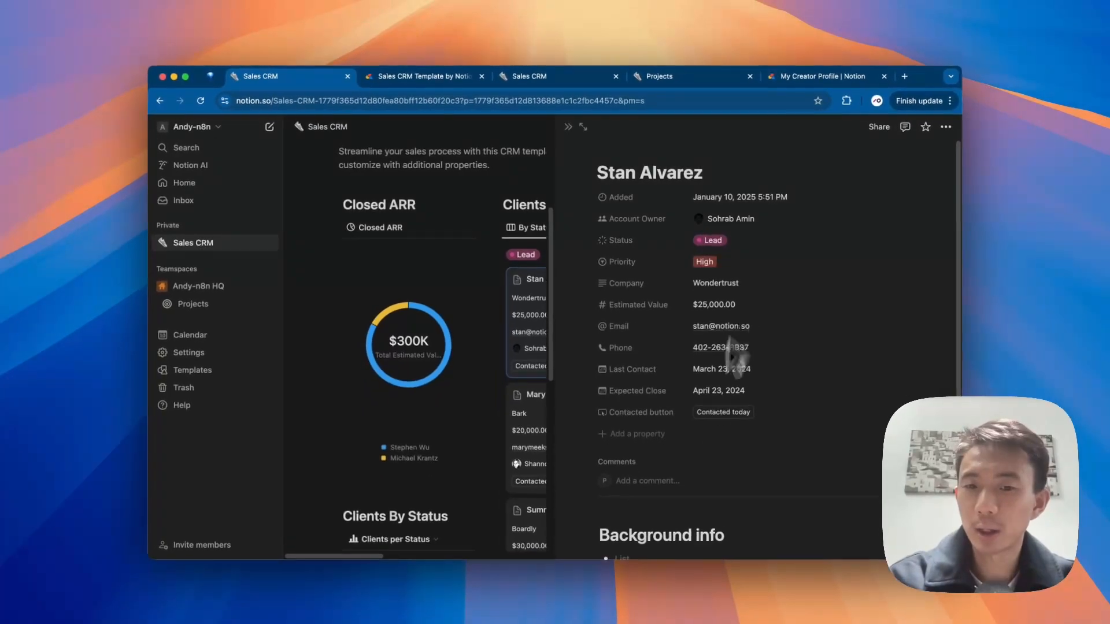
pyautogui.scroll(-2, 647, 361)
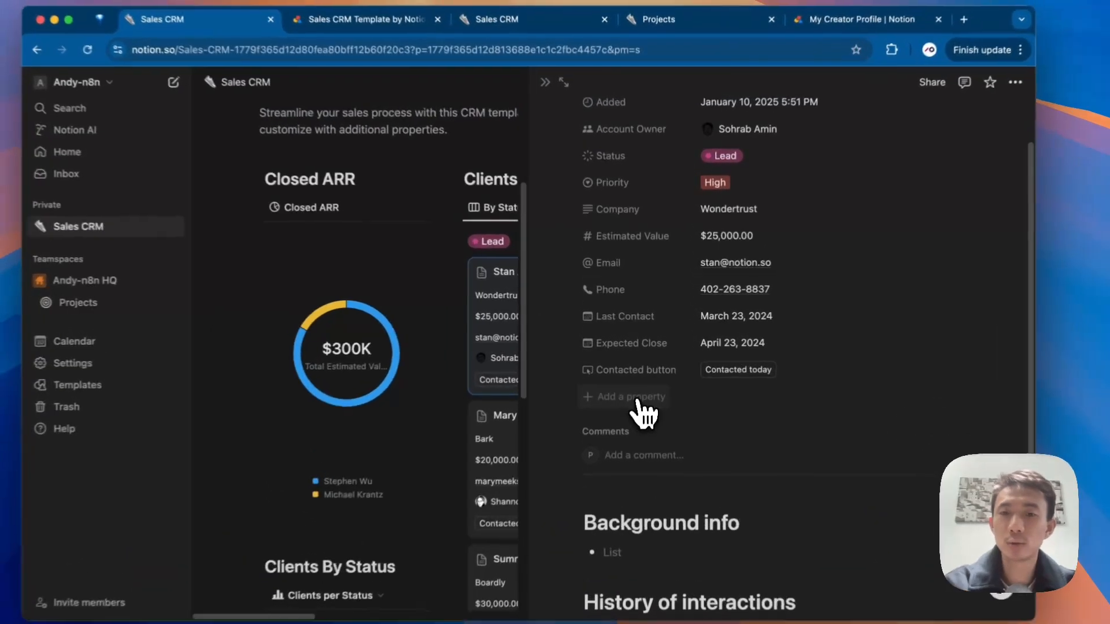
pyautogui.click(642, 382)
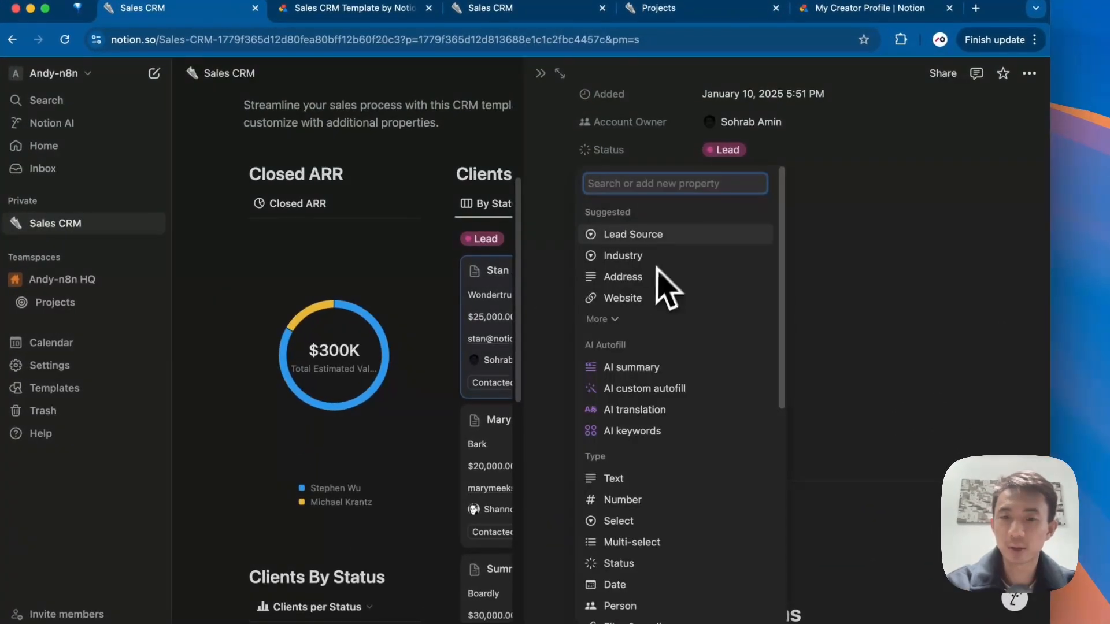
# Step: Add the suggested Lead Source property plus a multi-select property named Follow Up Methods
pyautogui.click(657, 233)
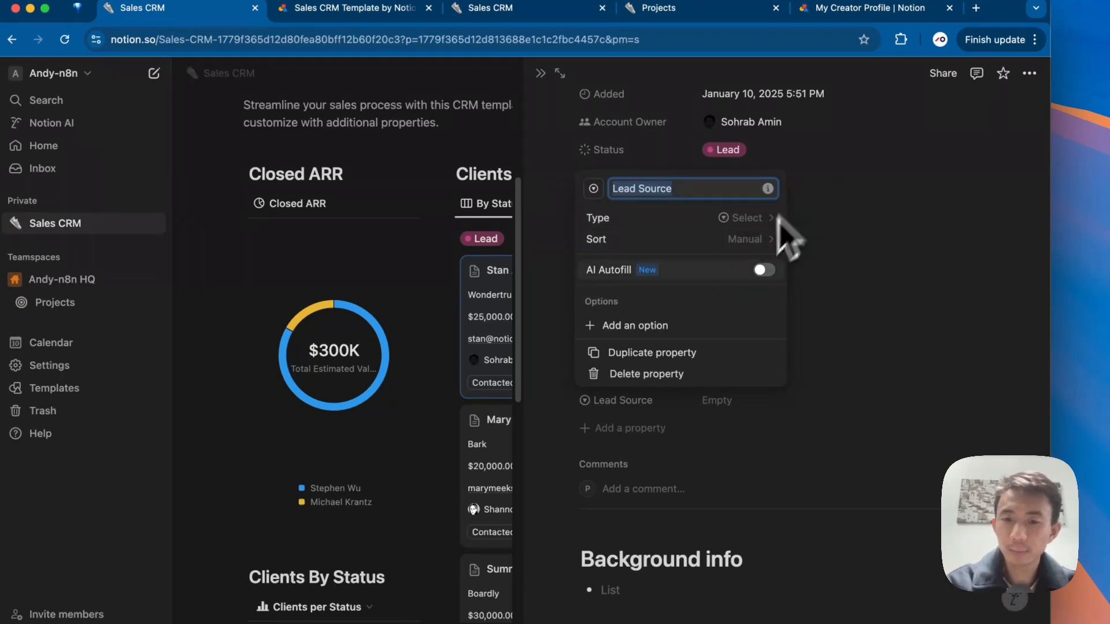
pyautogui.click(646, 436)
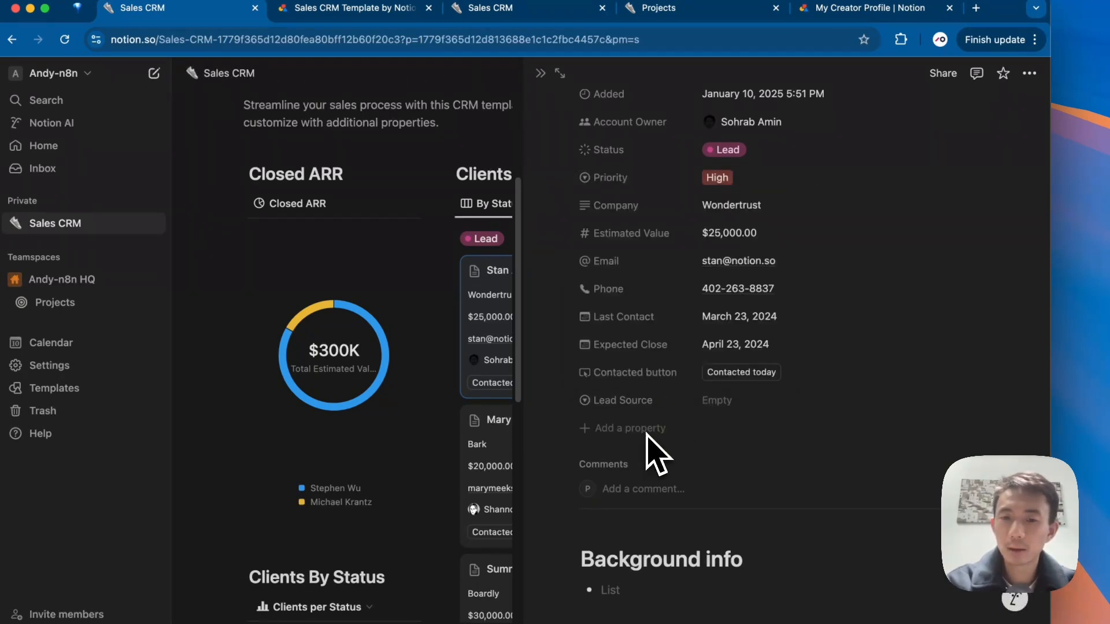
pyautogui.click(642, 435)
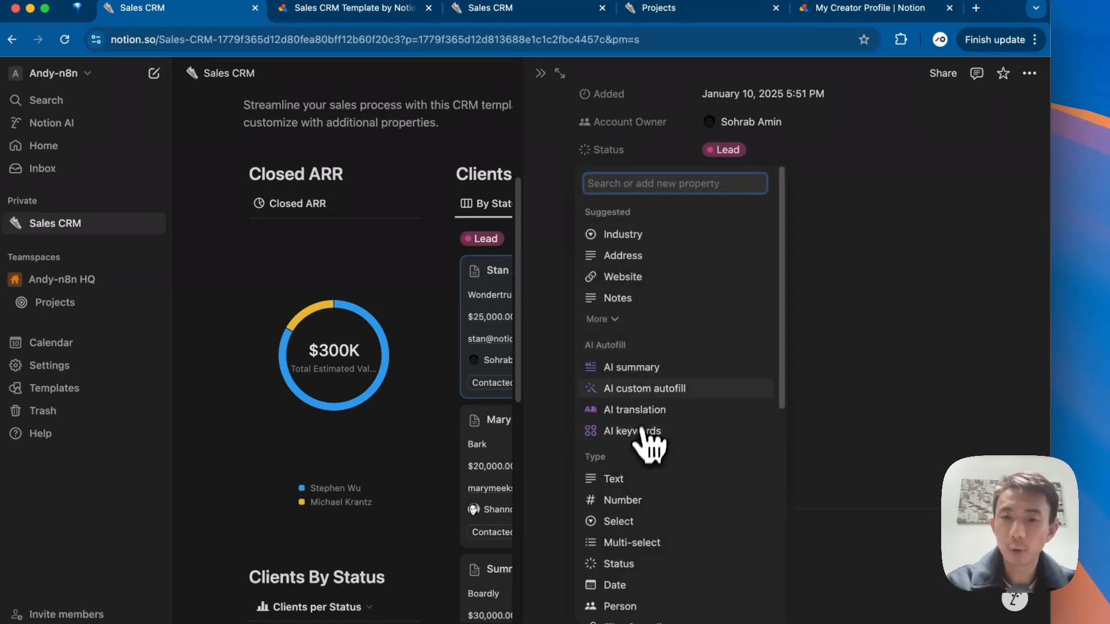
pyautogui.click(659, 535)
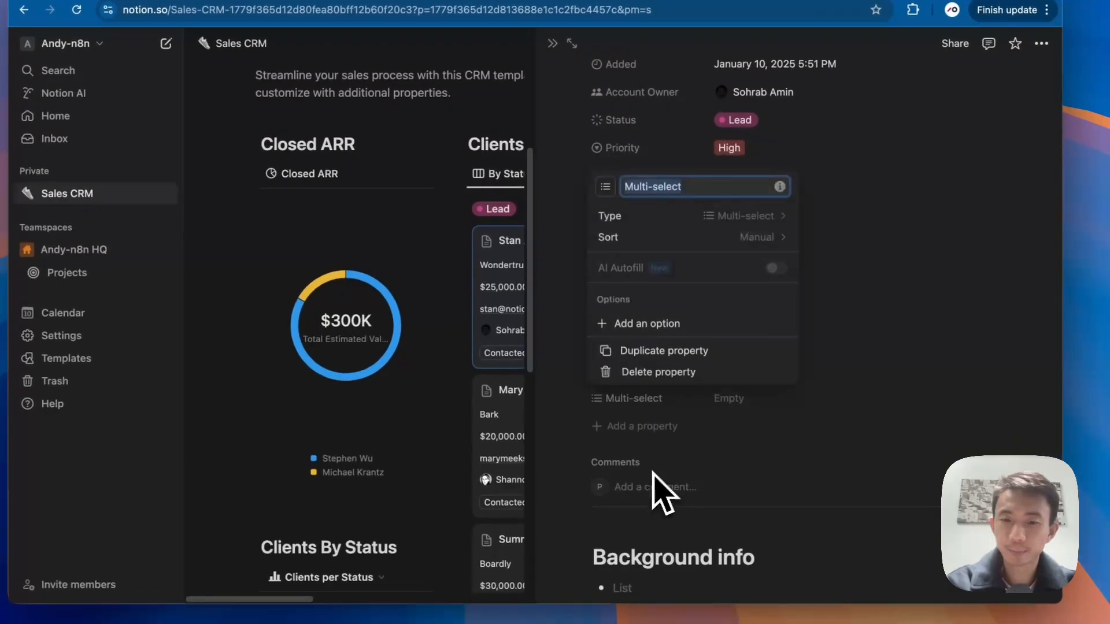
pyautogui.write('Follow ')
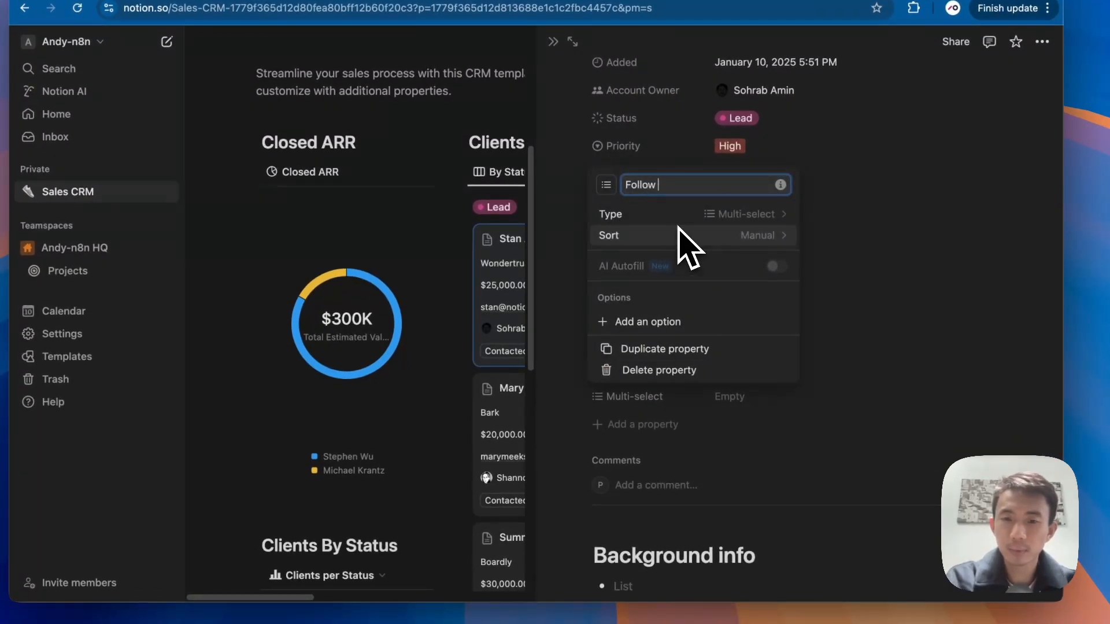
pyautogui.write('up Mehot')
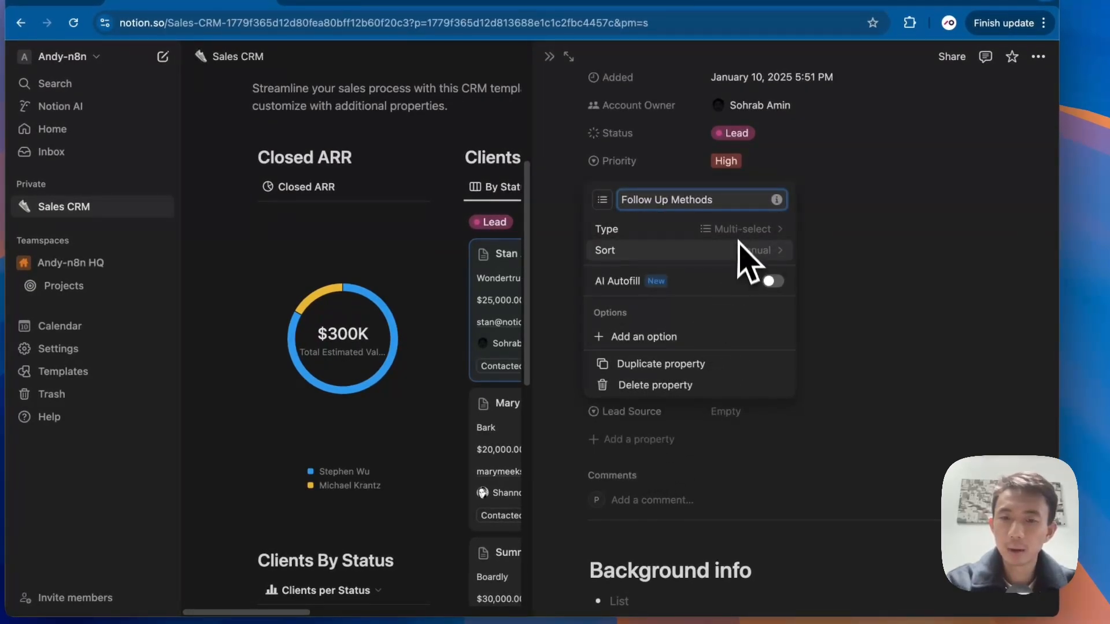
# Step: Give Follow Up Methods the options SMS, Calls and Email
pyautogui.click(679, 336)
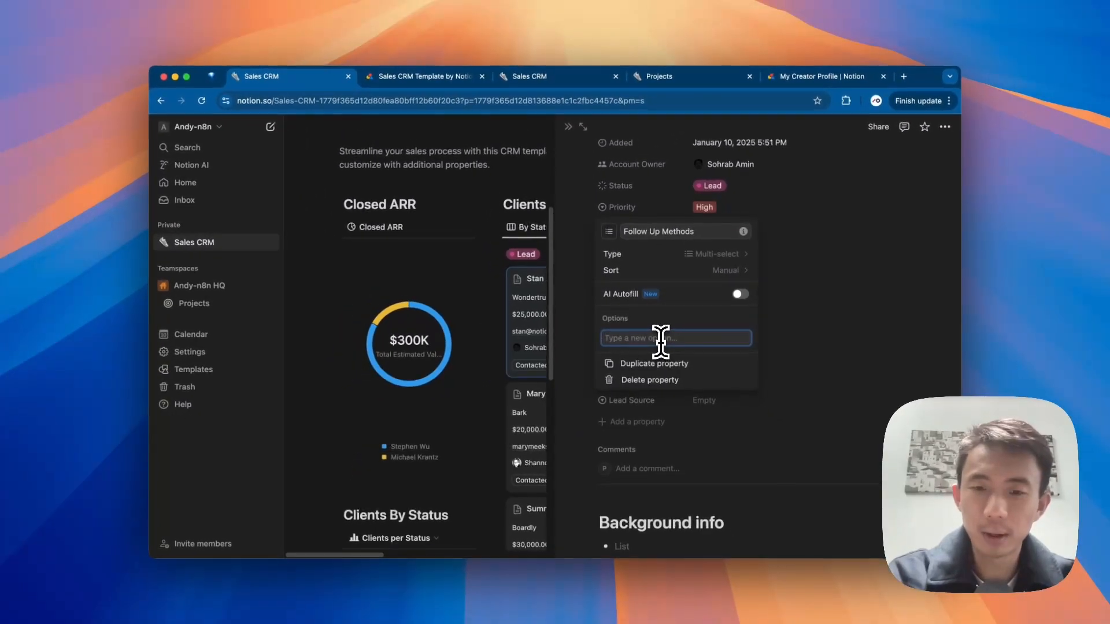
pyautogui.write('SMS')
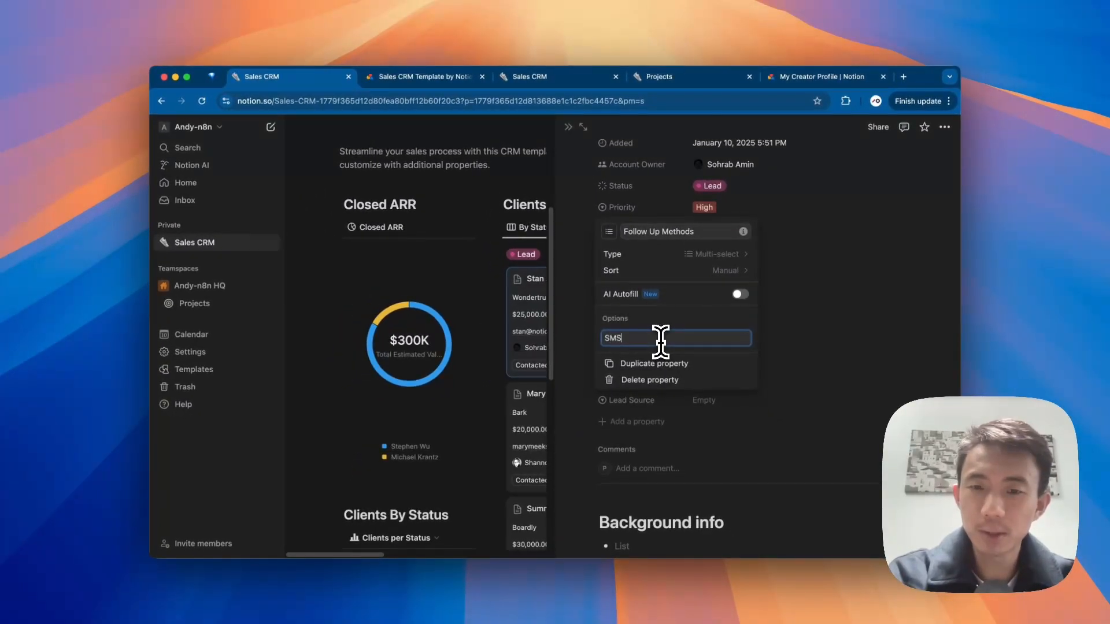
pyautogui.press('Return')
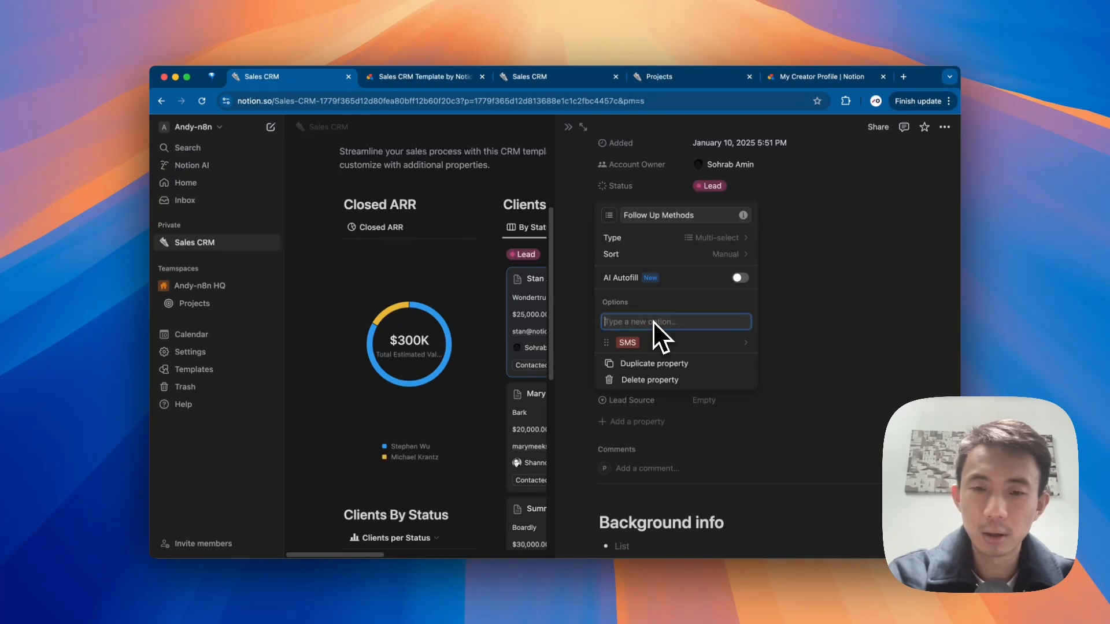
pyautogui.write('Calls')
pyautogui.press('Return')
pyautogui.write('Email')
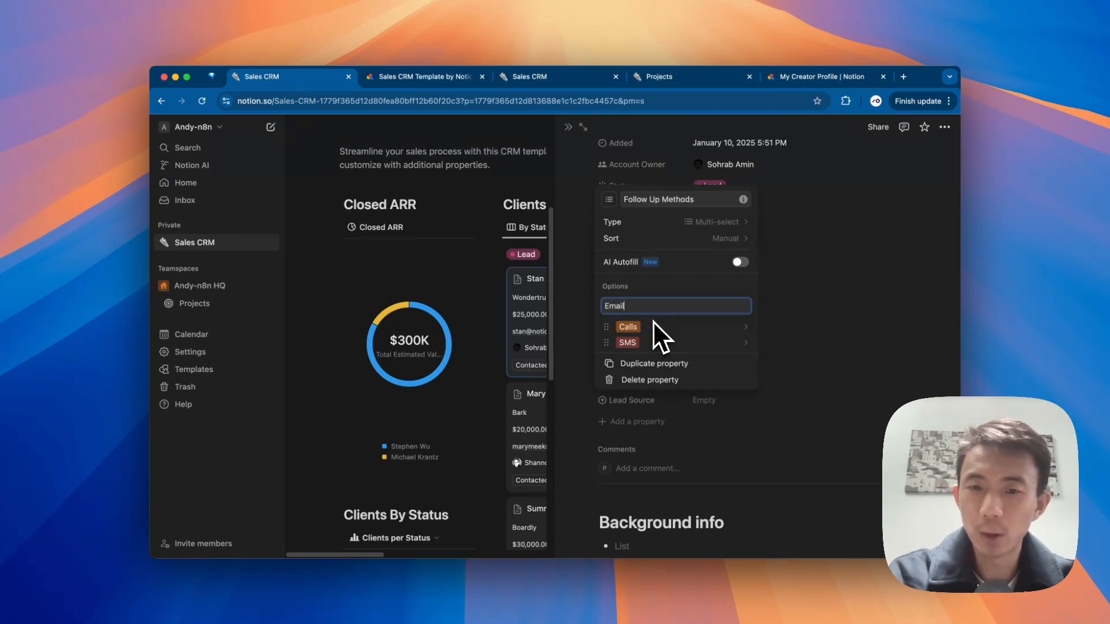
pyautogui.press('Return')
pyautogui.click(795, 348)
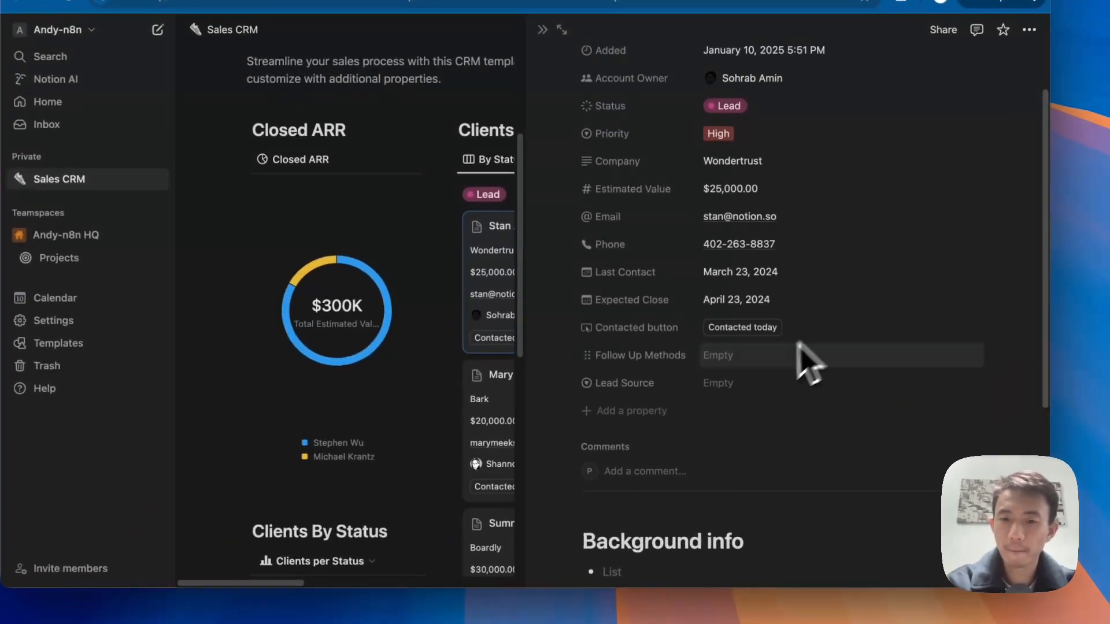
# Step: Add the options Form and Youtube to the Lead Source select property
pyautogui.click(650, 398)
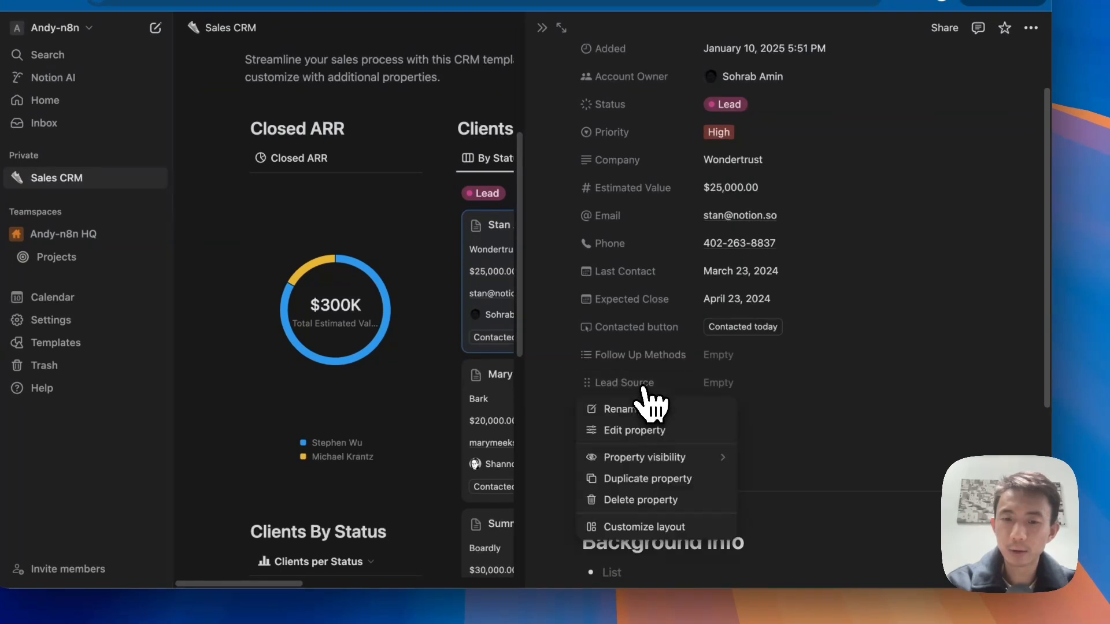
pyautogui.click(641, 430)
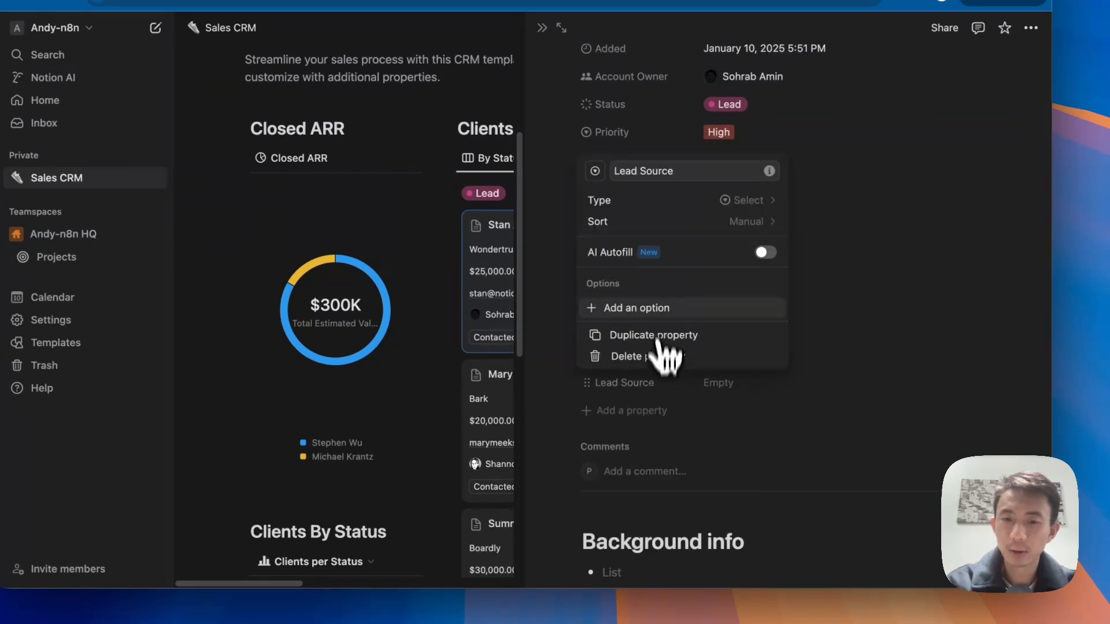
pyautogui.click(636, 306)
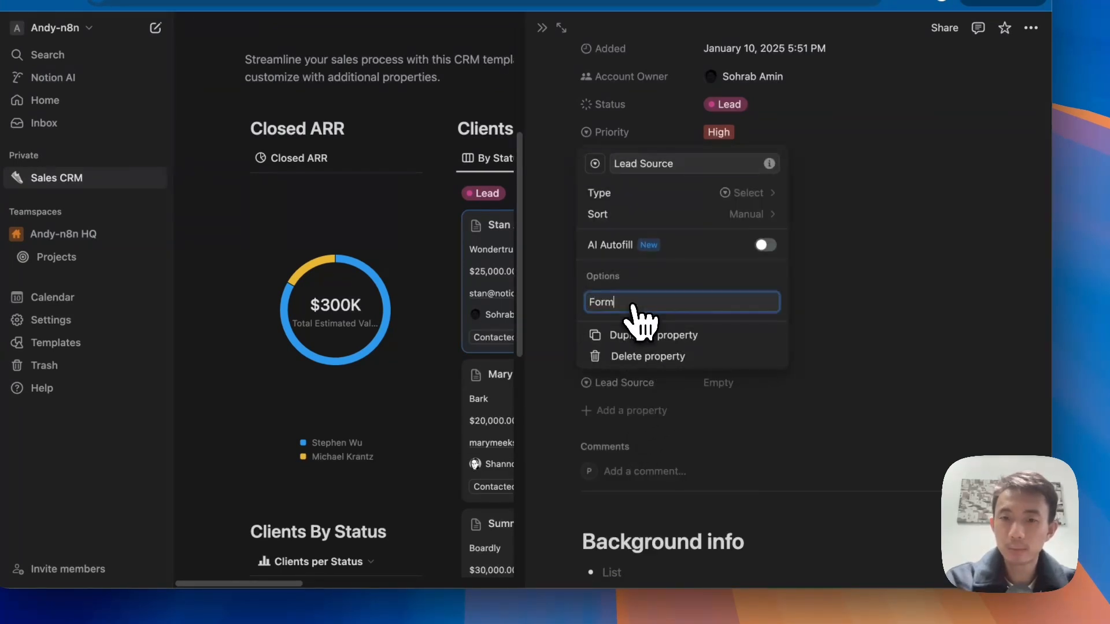
pyautogui.write('Form')
pyautogui.press('Return')
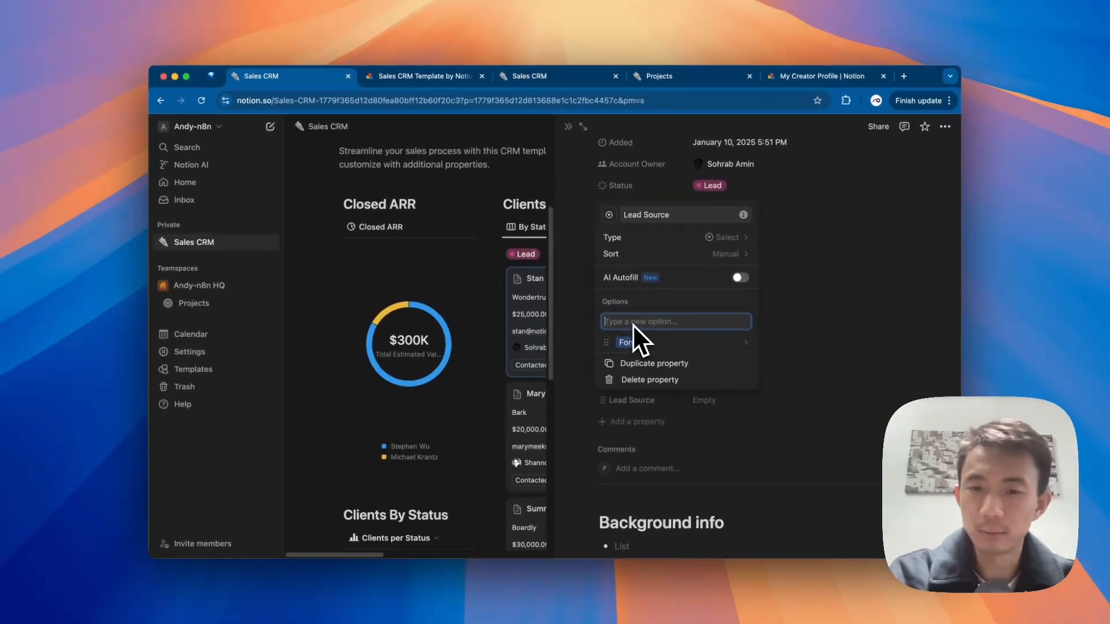
pyautogui.write('Youtube')
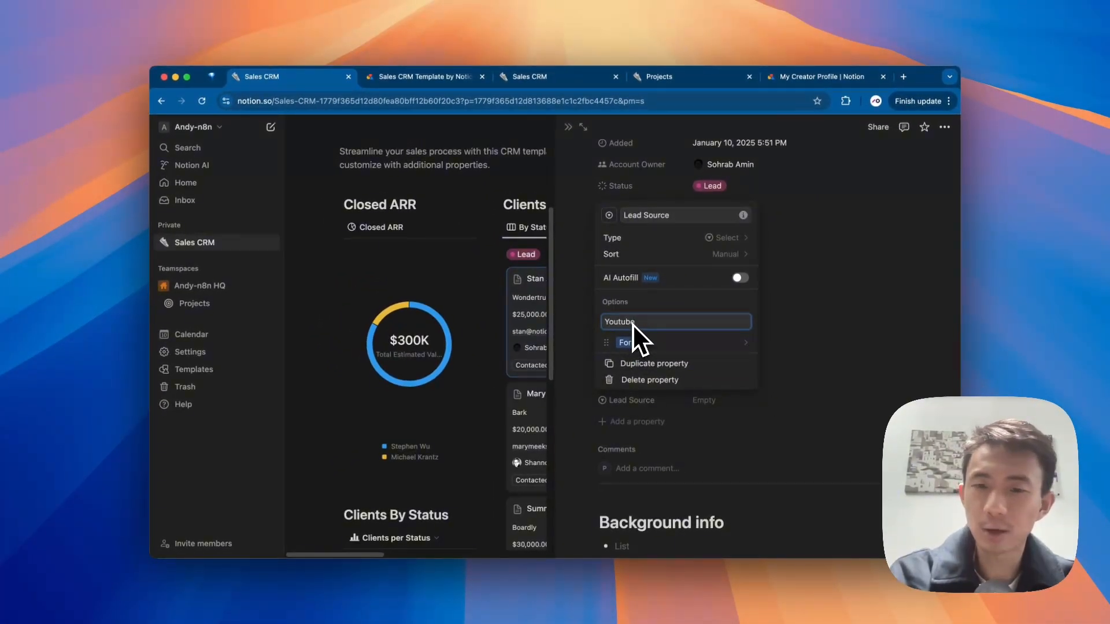
pyautogui.press('Return')
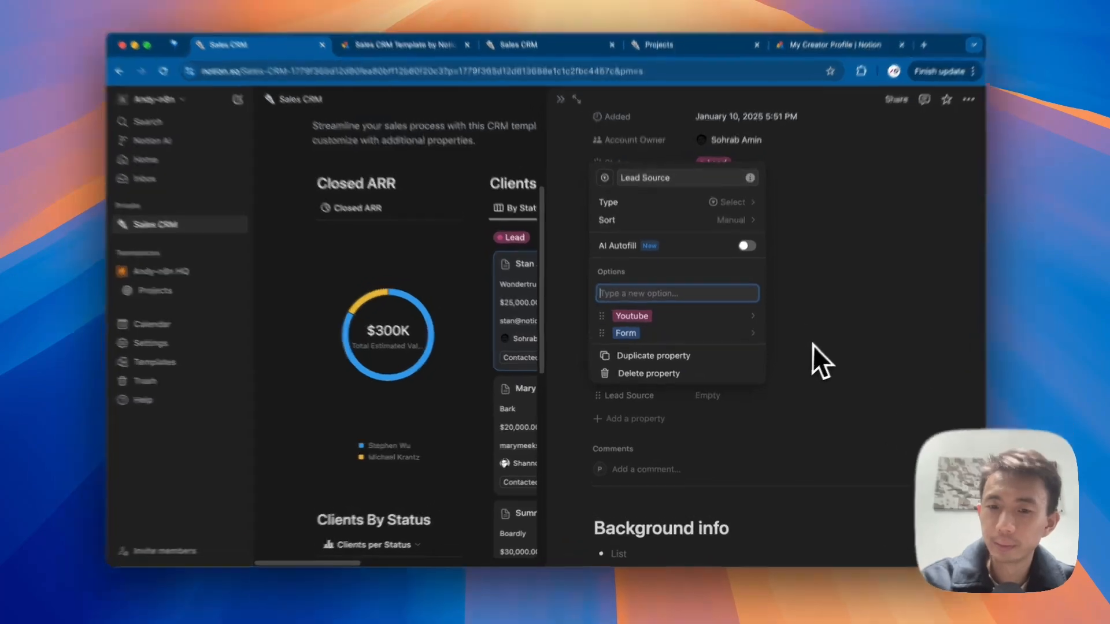
pyautogui.click(813, 345)
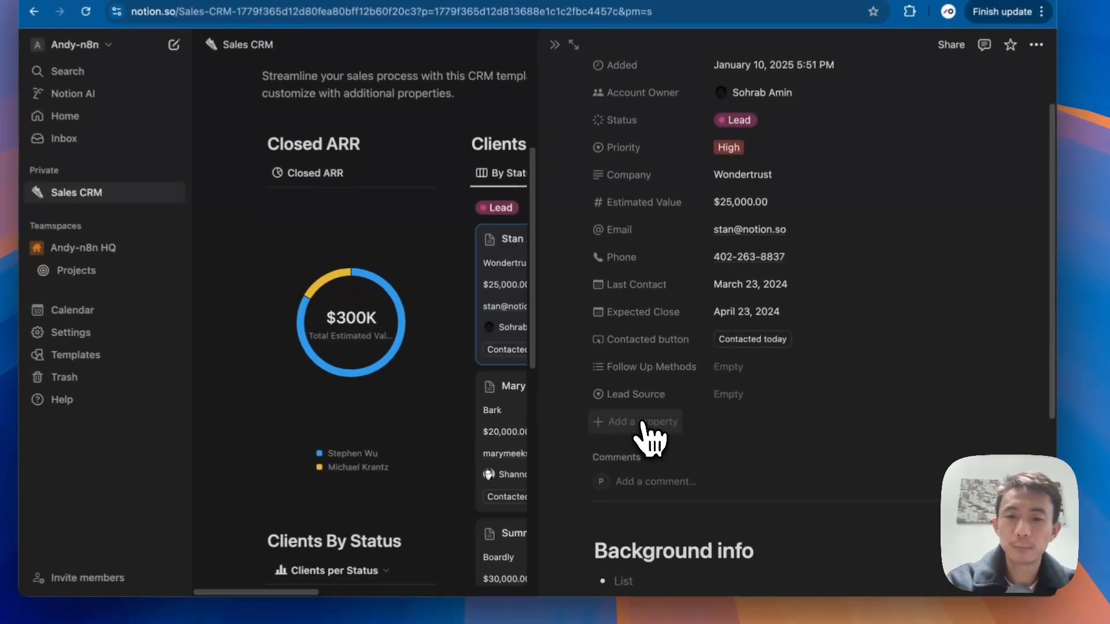
# Step: Add a Date property named 'Form Submission Date' to the client record
pyautogui.click(636, 422)
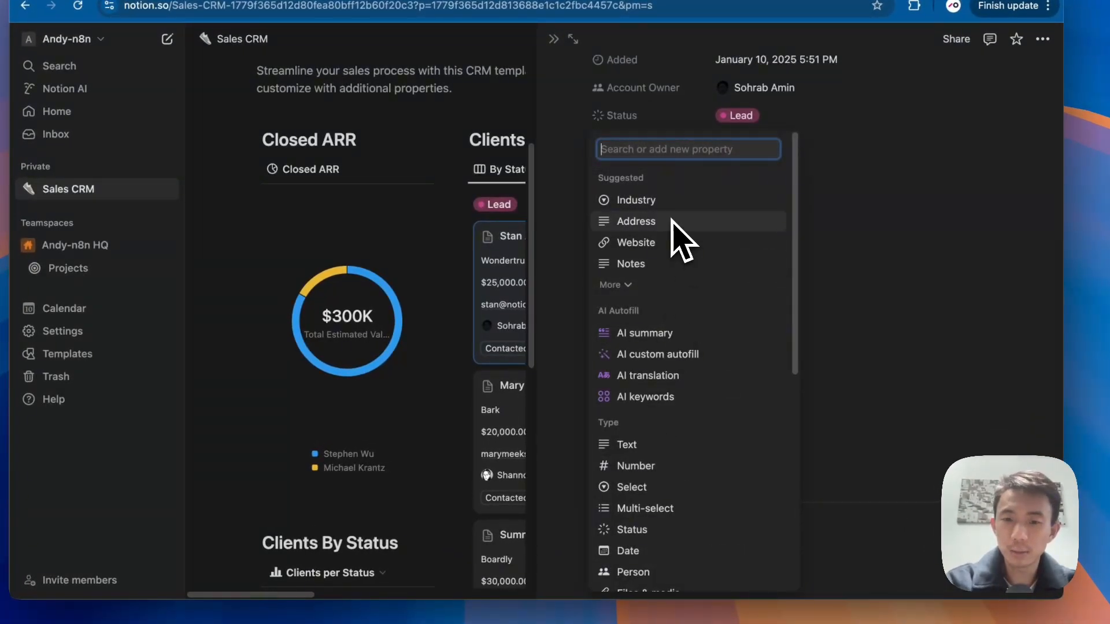
pyautogui.scroll(-1, 658, 492)
pyautogui.click(633, 523)
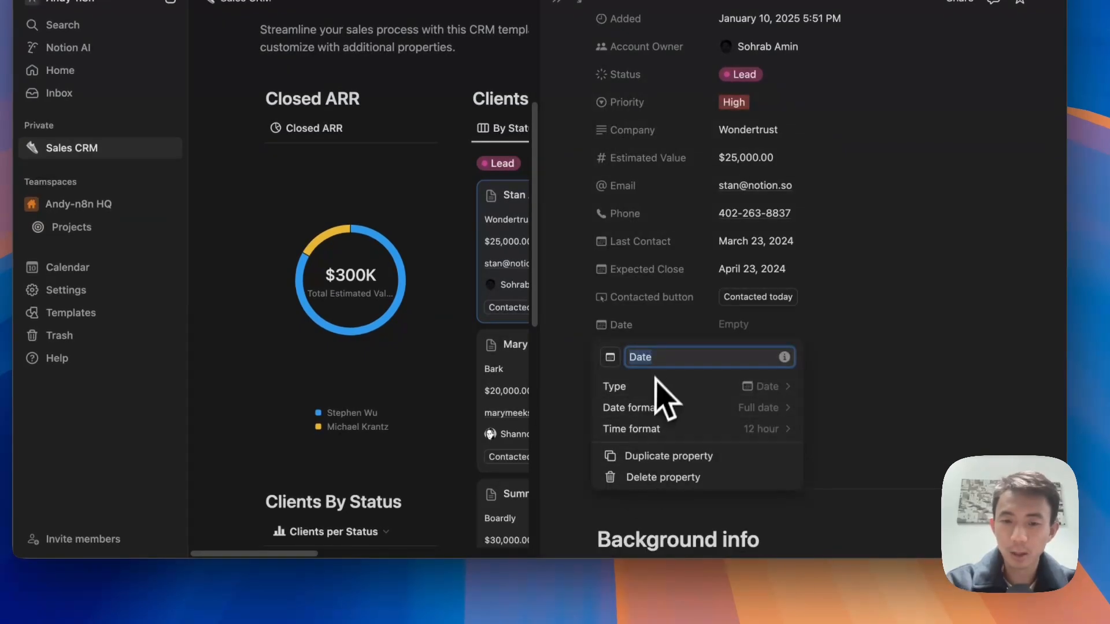
pyautogui.write('Form Submission Da')
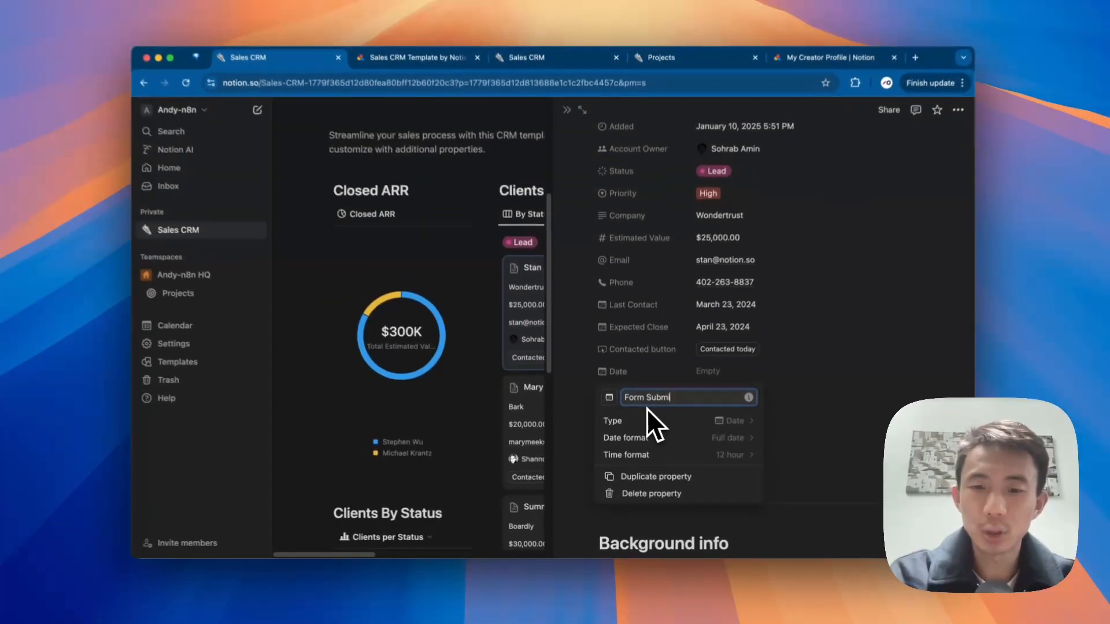
pyautogui.write('te')
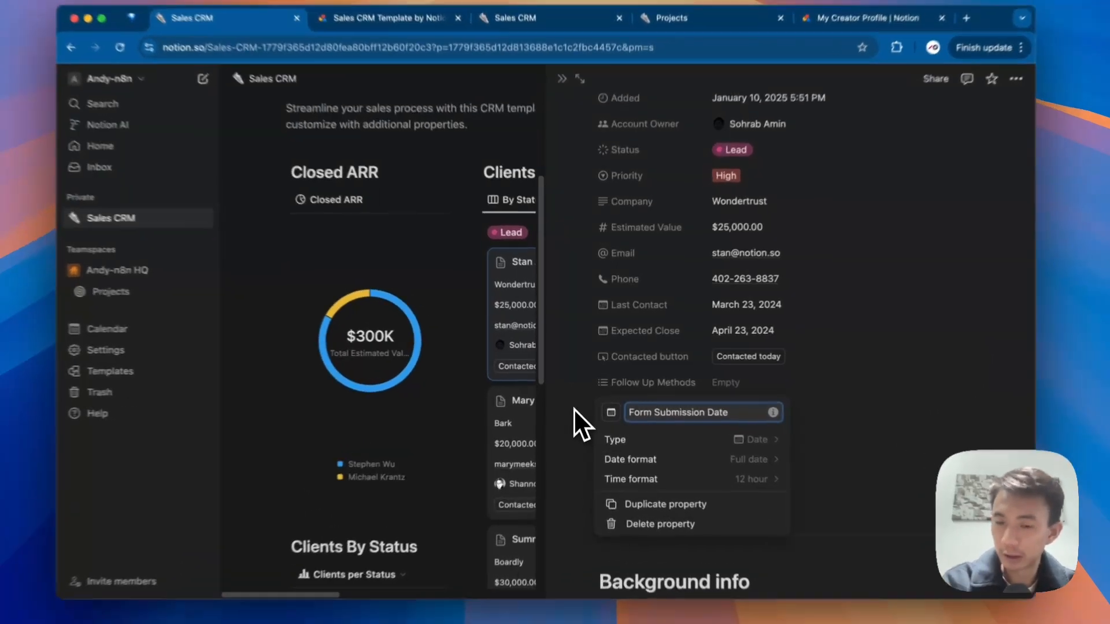
pyautogui.click(578, 400)
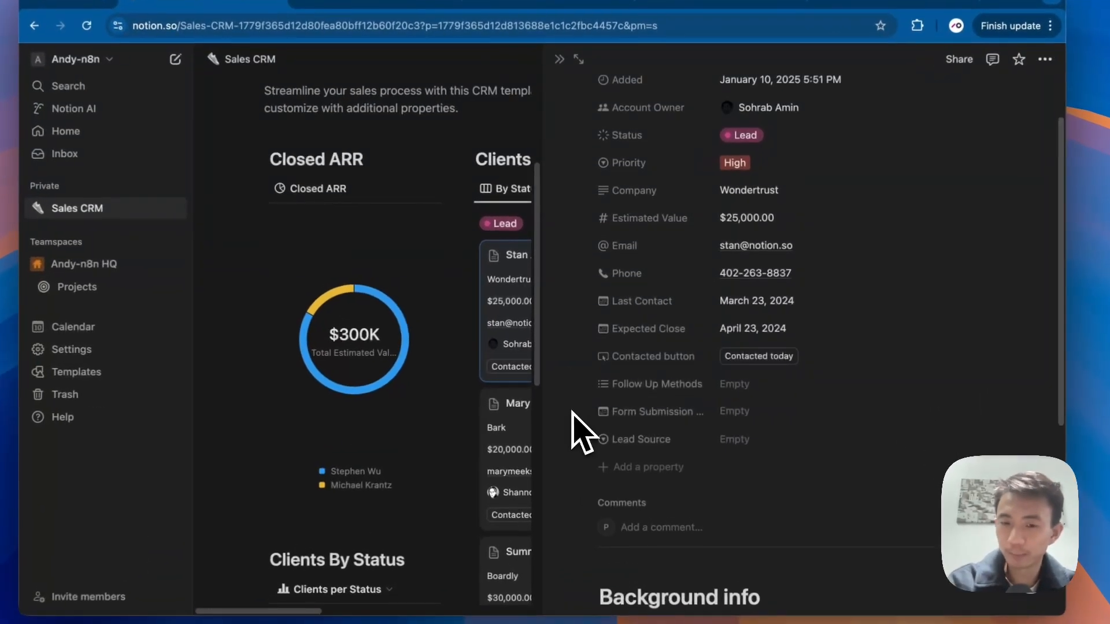
# Step: Add a URL property named 'Company Website' to the client record, positioned just below Contacted button
pyautogui.click(660, 475)
pyautogui.write('C')
pyautogui.press('BackSpace')
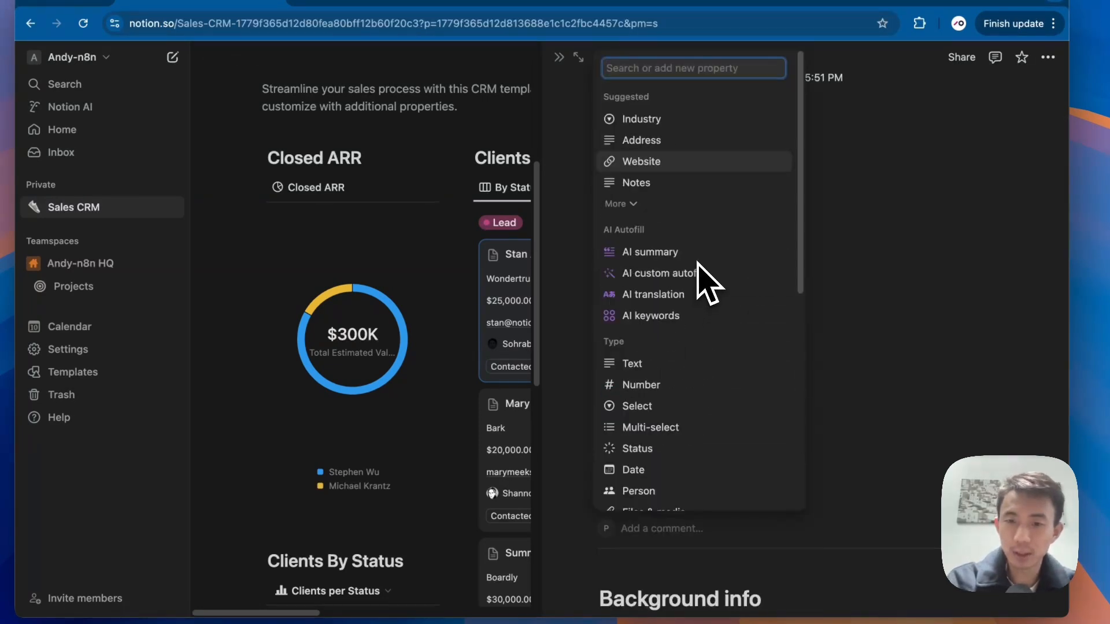
pyautogui.write('ur')
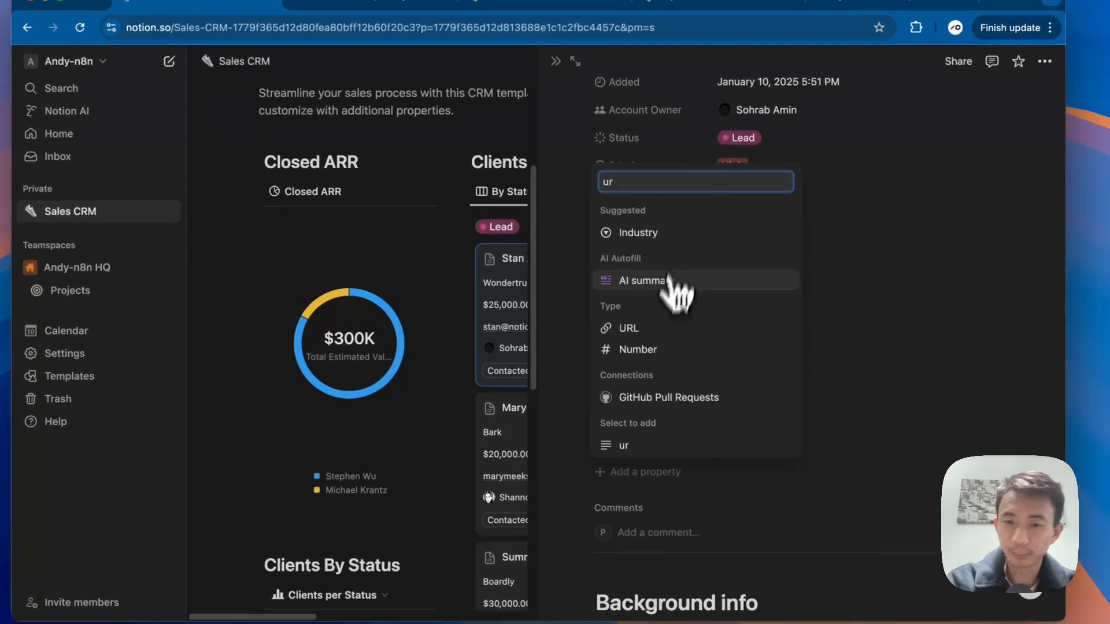
pyautogui.click(664, 324)
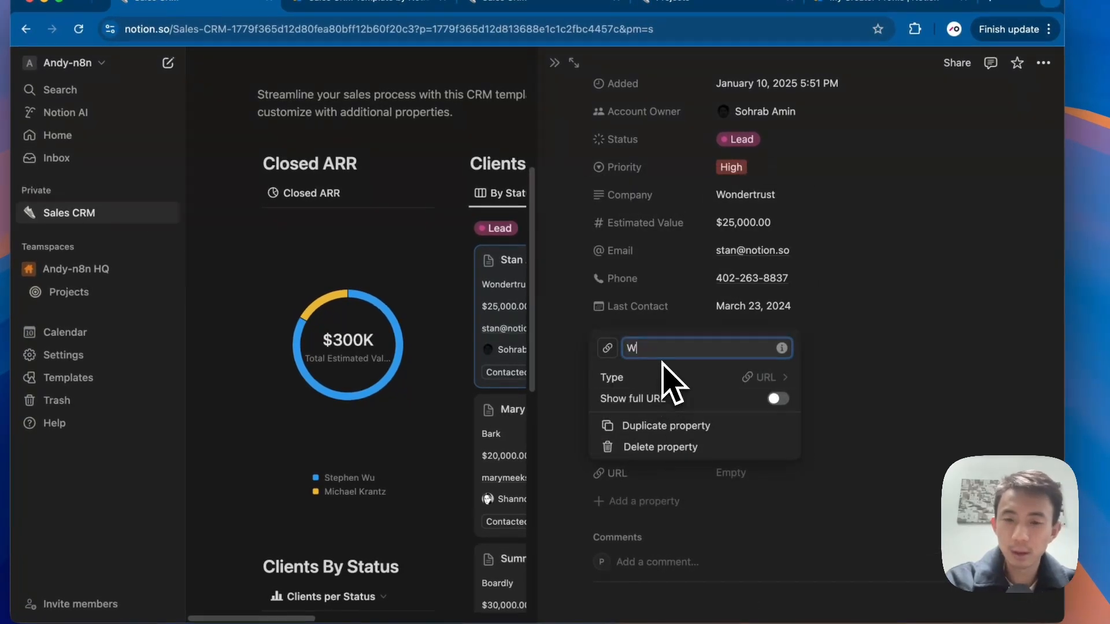
pyautogui.write('C')
pyautogui.write('ompany We')
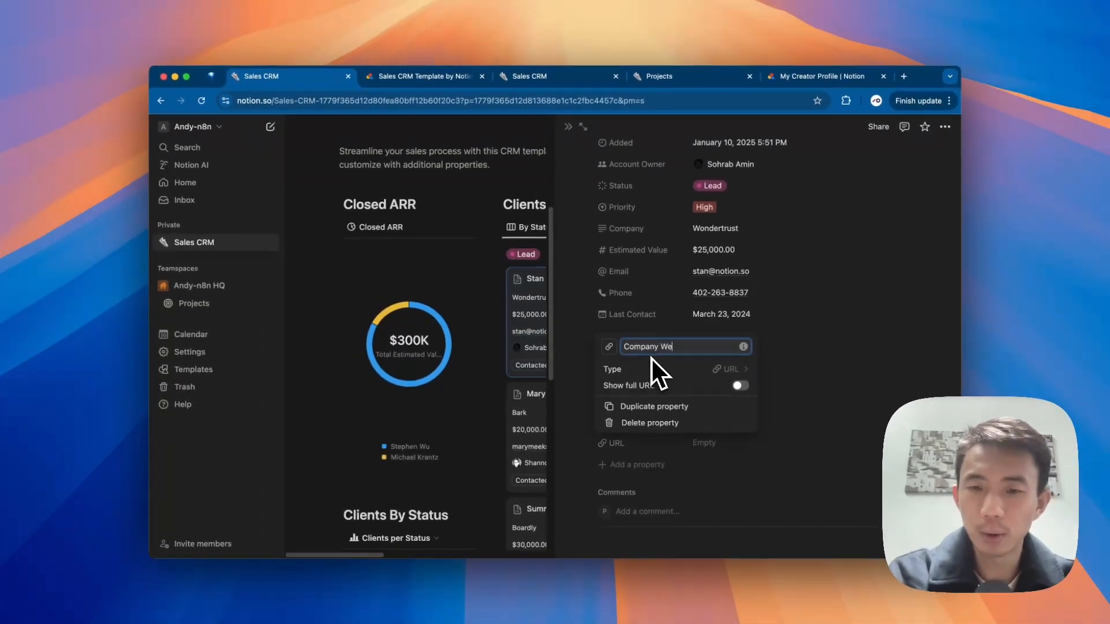
pyautogui.write('bsite')
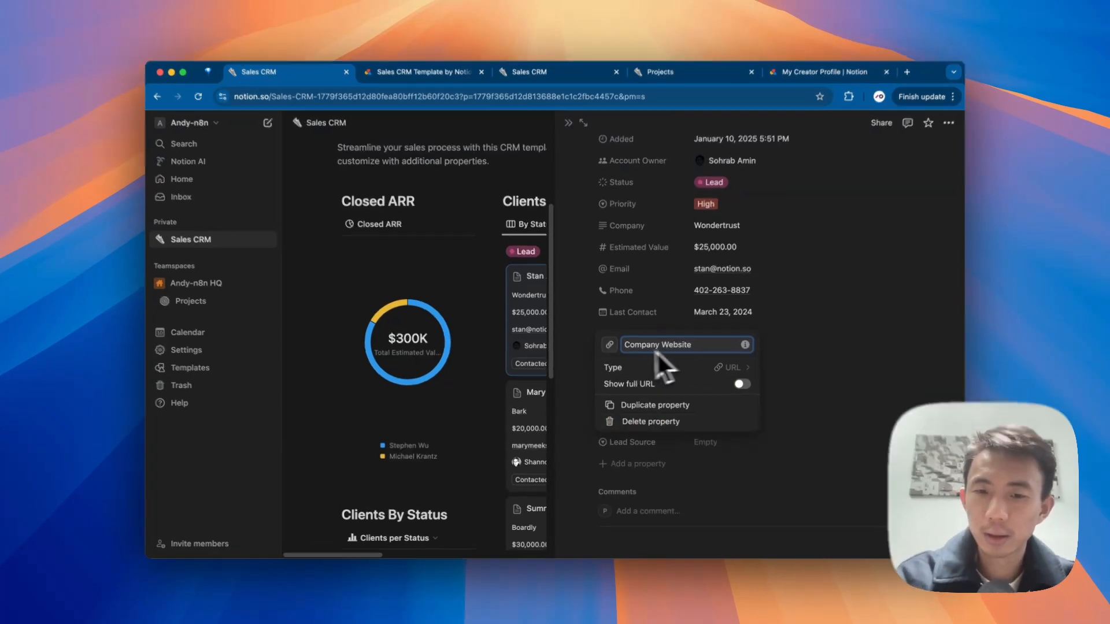
pyautogui.click(576, 348)
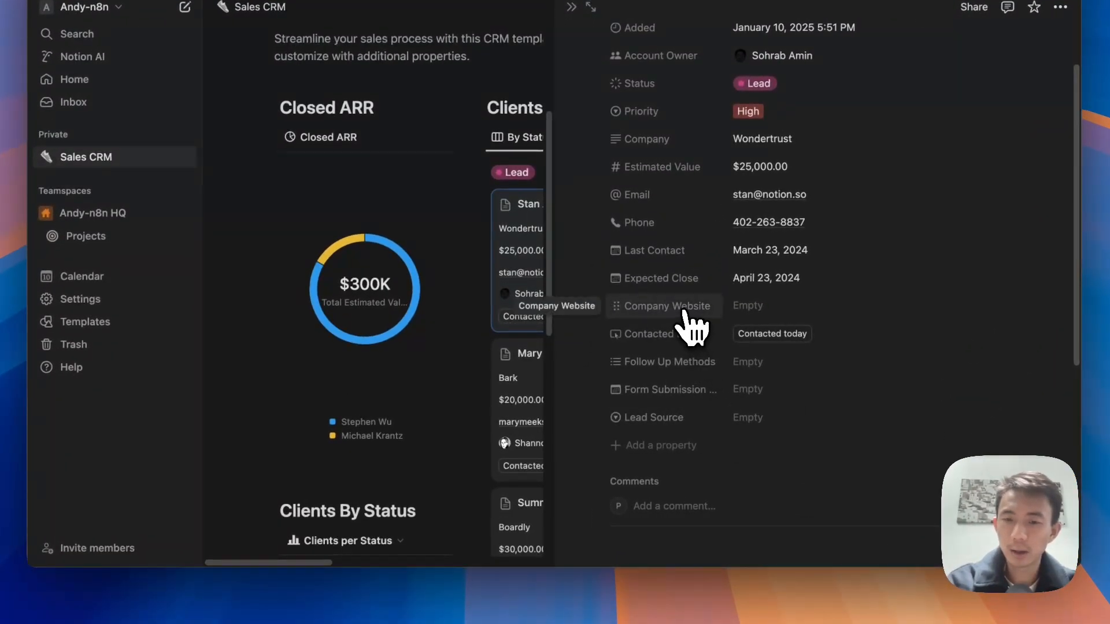
pyautogui.moveTo(678, 308); pyautogui.dragTo(674, 359)
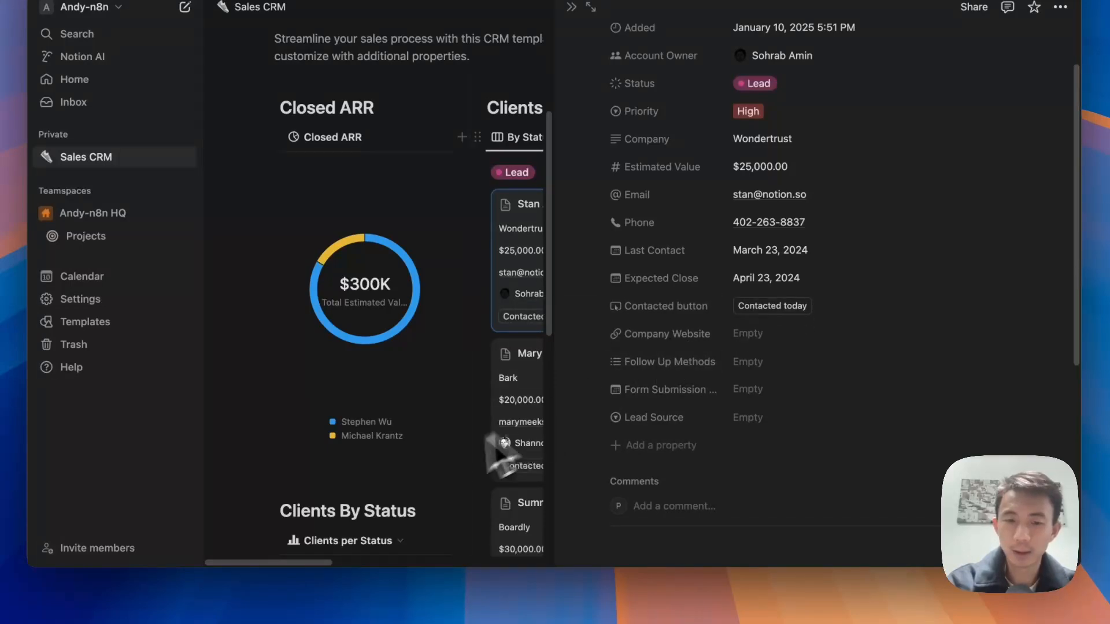
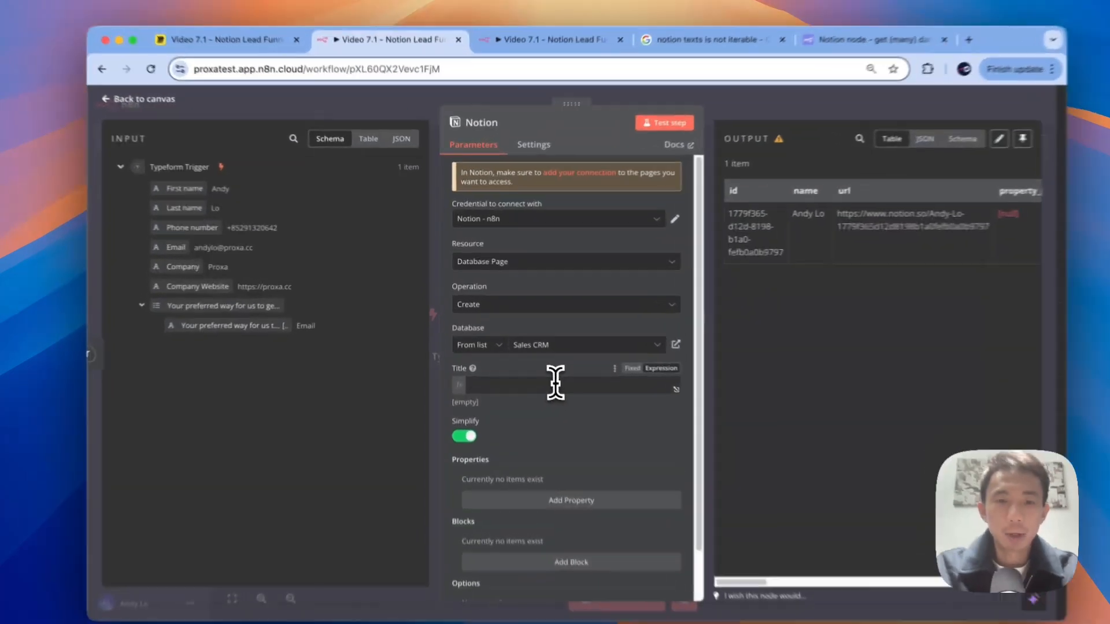
# Step: Build the Notion page Title from the First name and Last name expressions, separated by a space
pyautogui.click(547, 362)
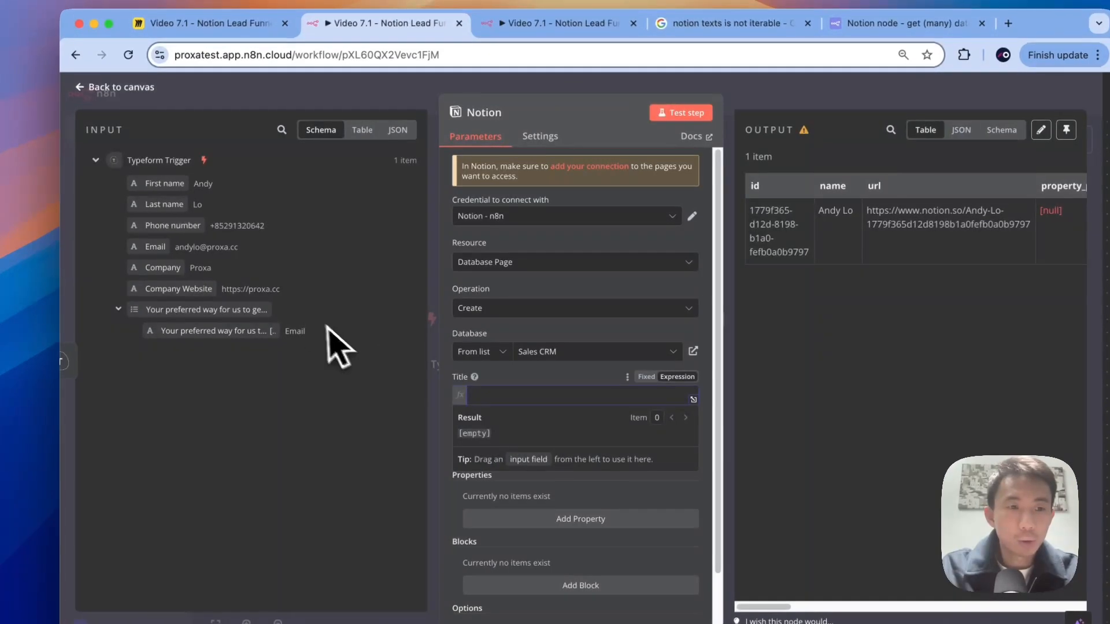
pyautogui.moveTo(152, 176); pyautogui.dragTo(495, 389)
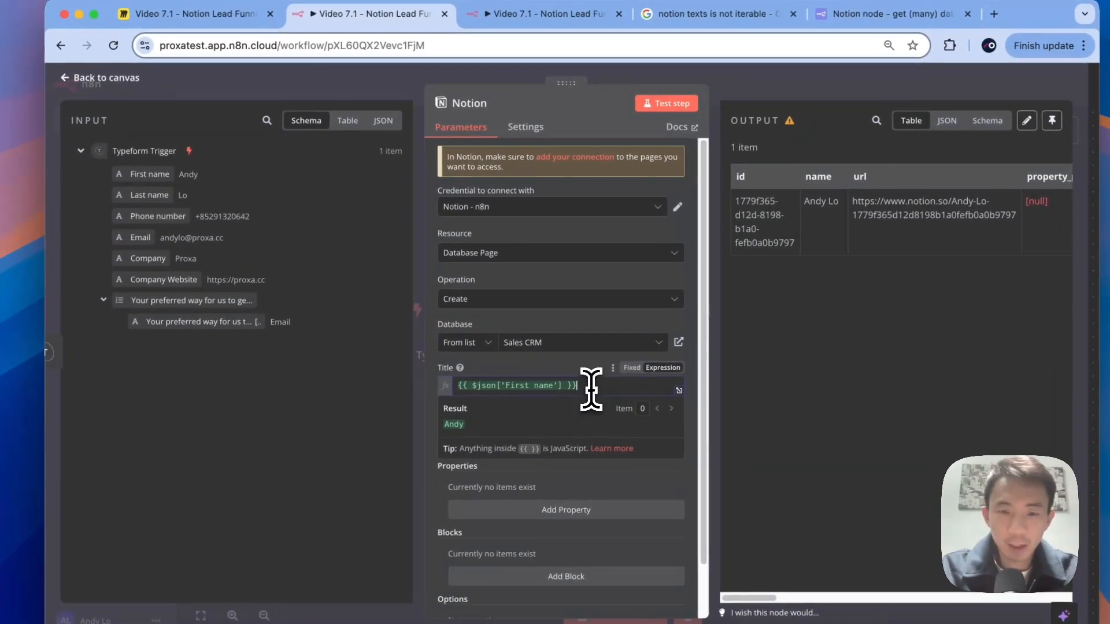
pyautogui.hotkey('ctrl', 'Right')
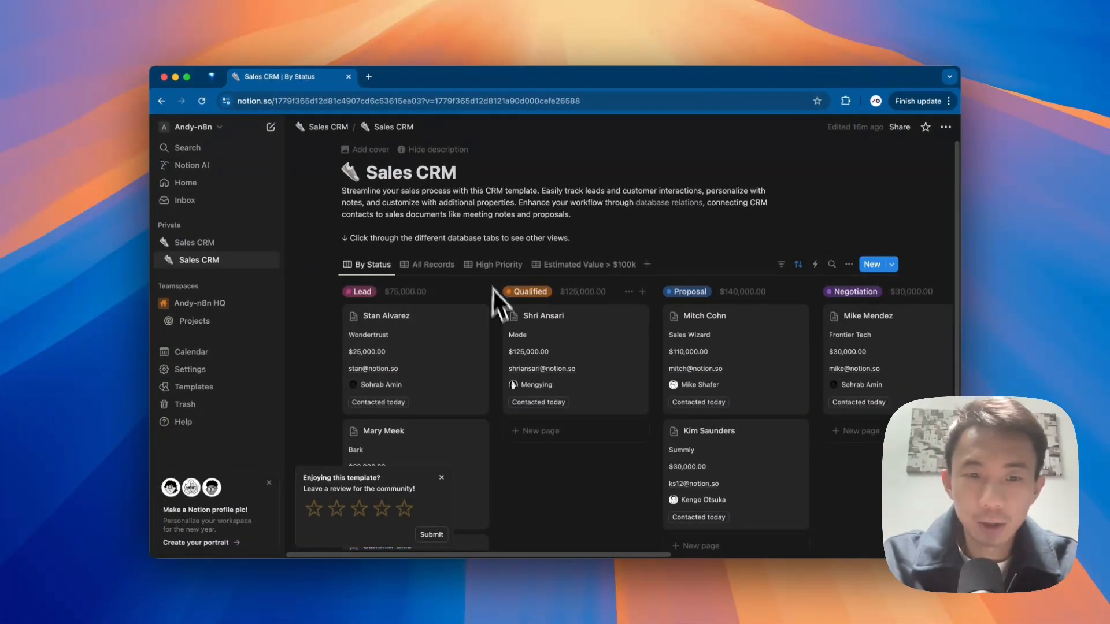
pyautogui.hotkey('ctrl', 'Left')
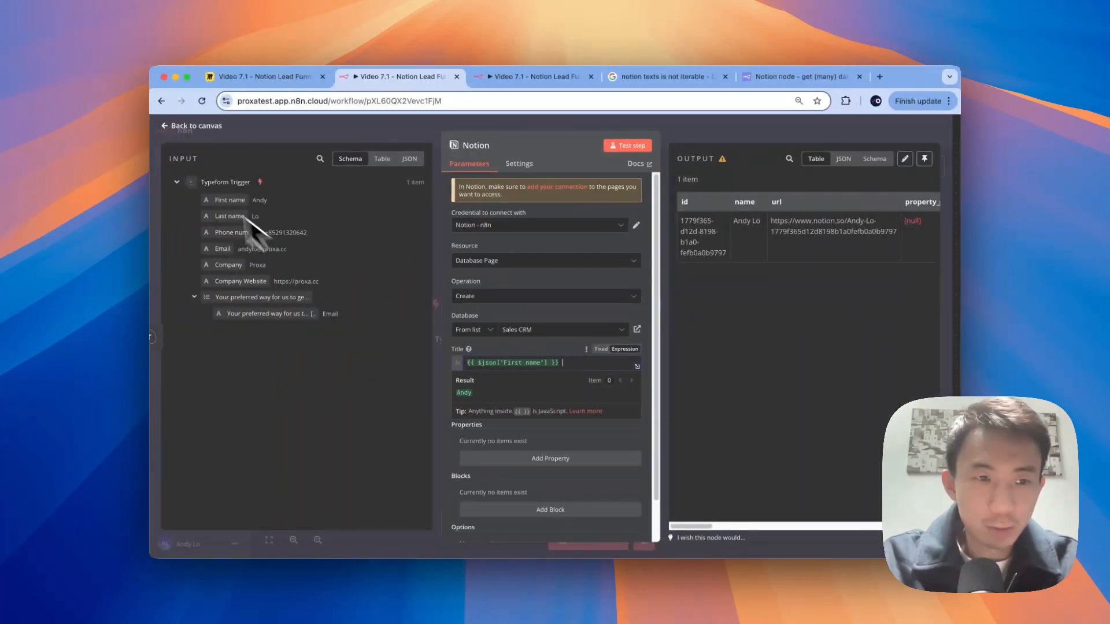
pyautogui.moveTo(215, 212); pyautogui.dragTo(584, 361)
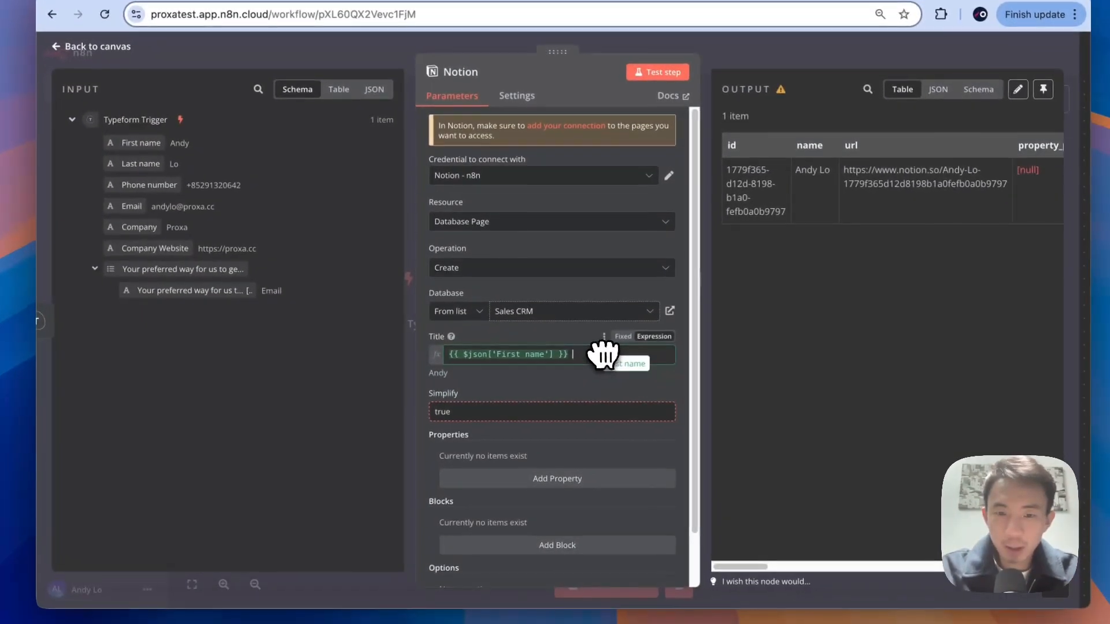
pyautogui.click(577, 351)
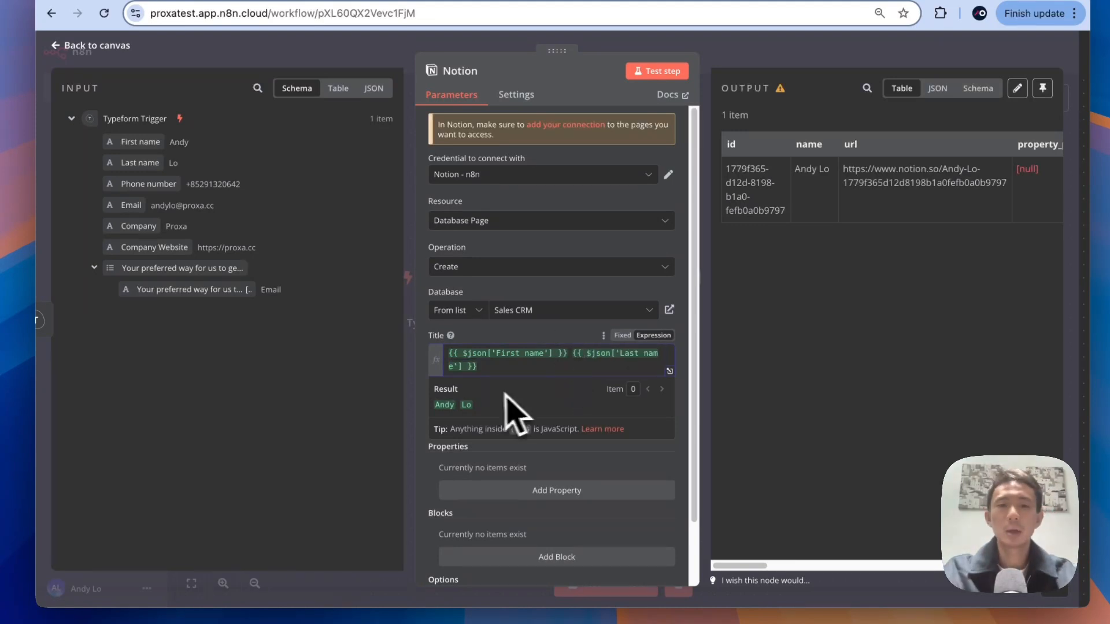
pyautogui.click(404, 416)
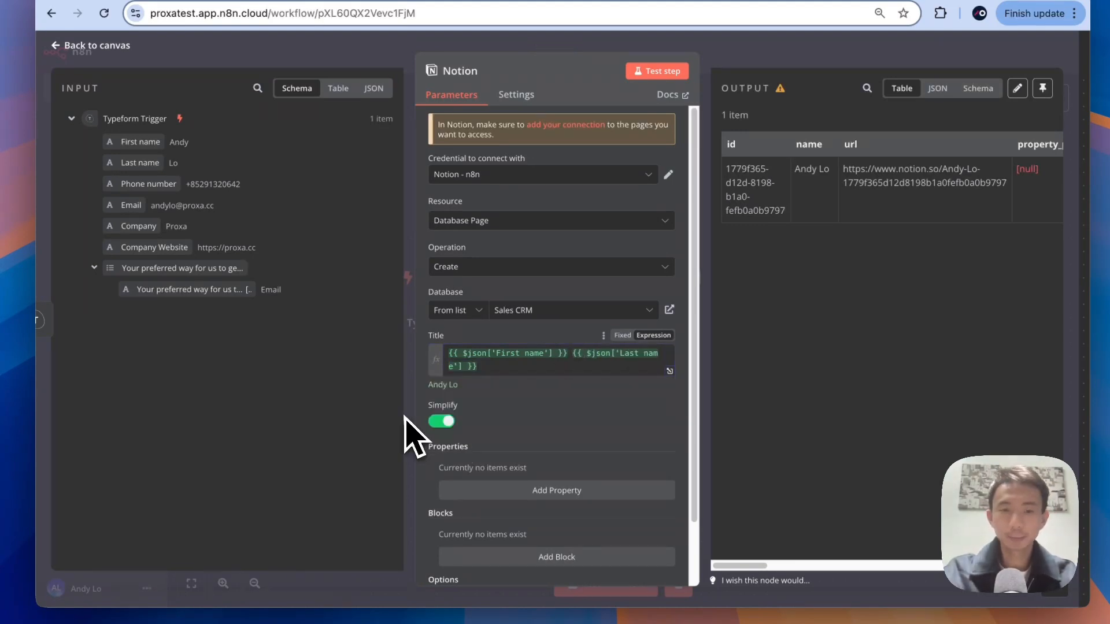
# Step: Add a Company property whose Text maps to the form's Company value, previewing Proxa
pyautogui.scroll(-2, 440, 416)
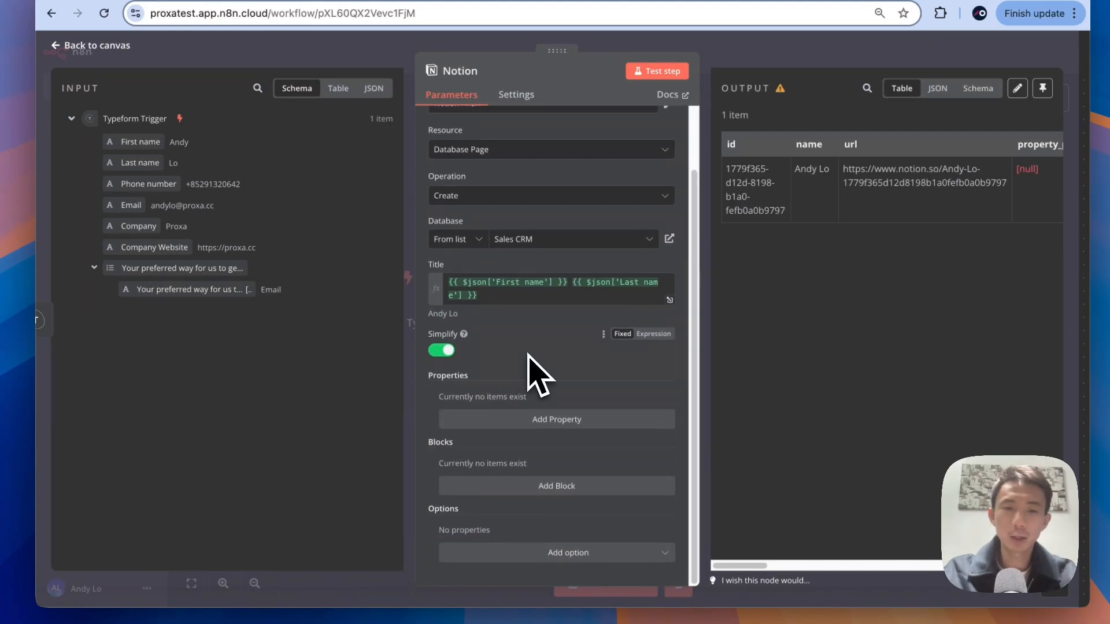
pyautogui.click(546, 419)
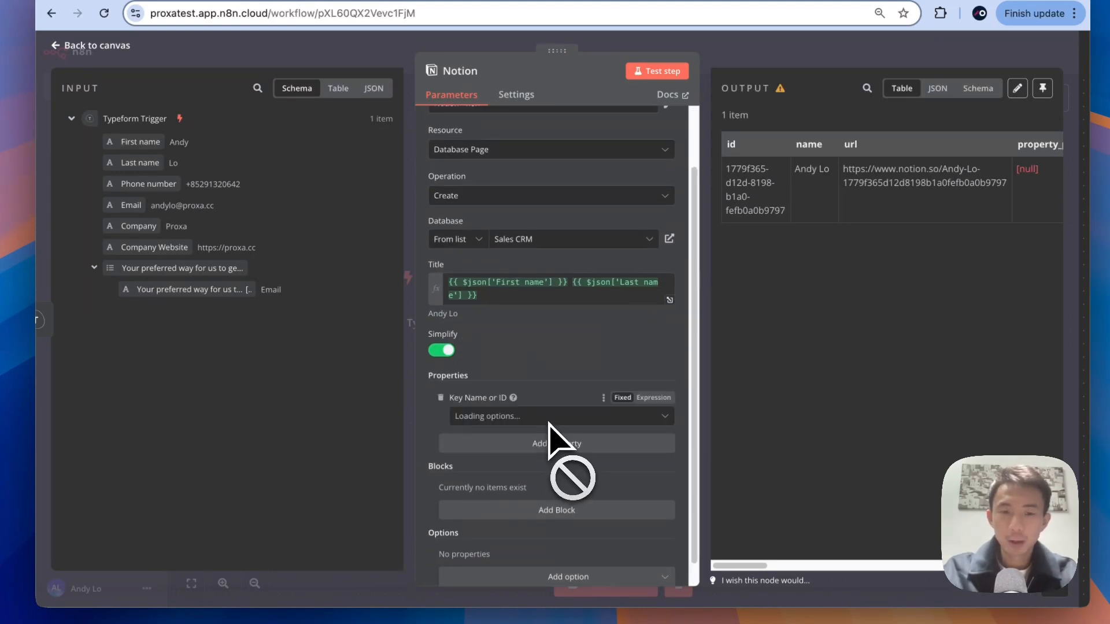
pyautogui.click(552, 417)
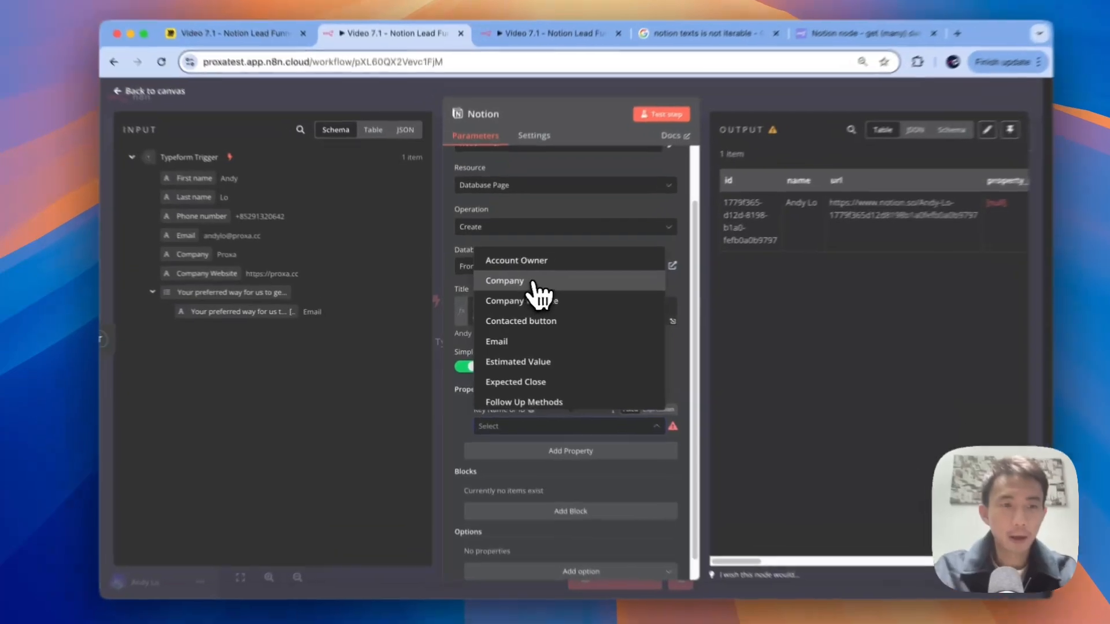
pyautogui.click(519, 288)
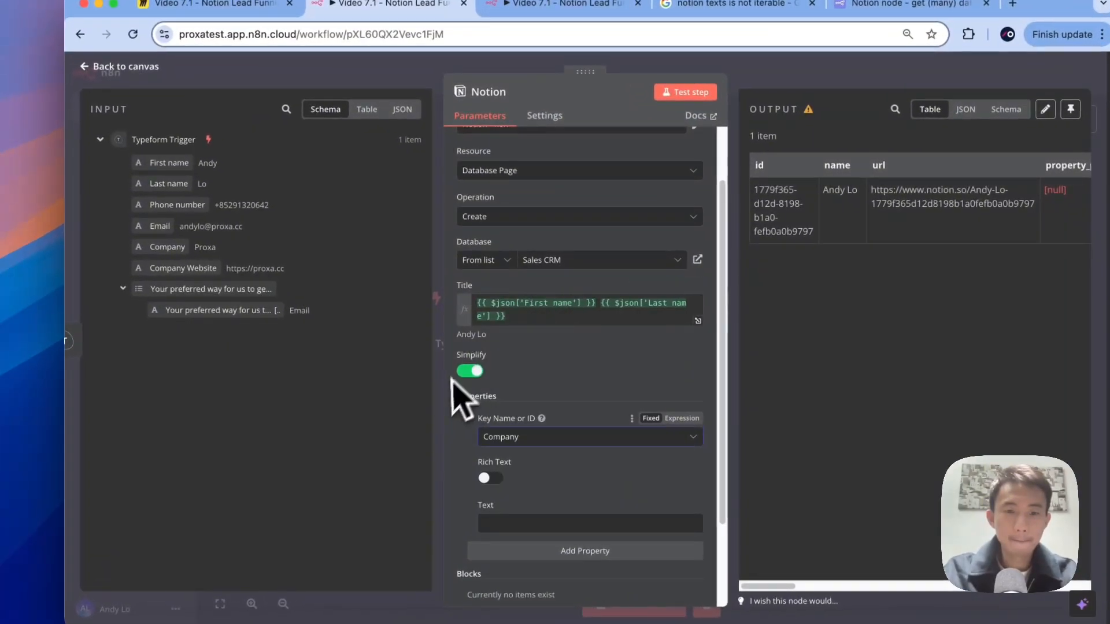
pyautogui.scroll(-3, 451, 399)
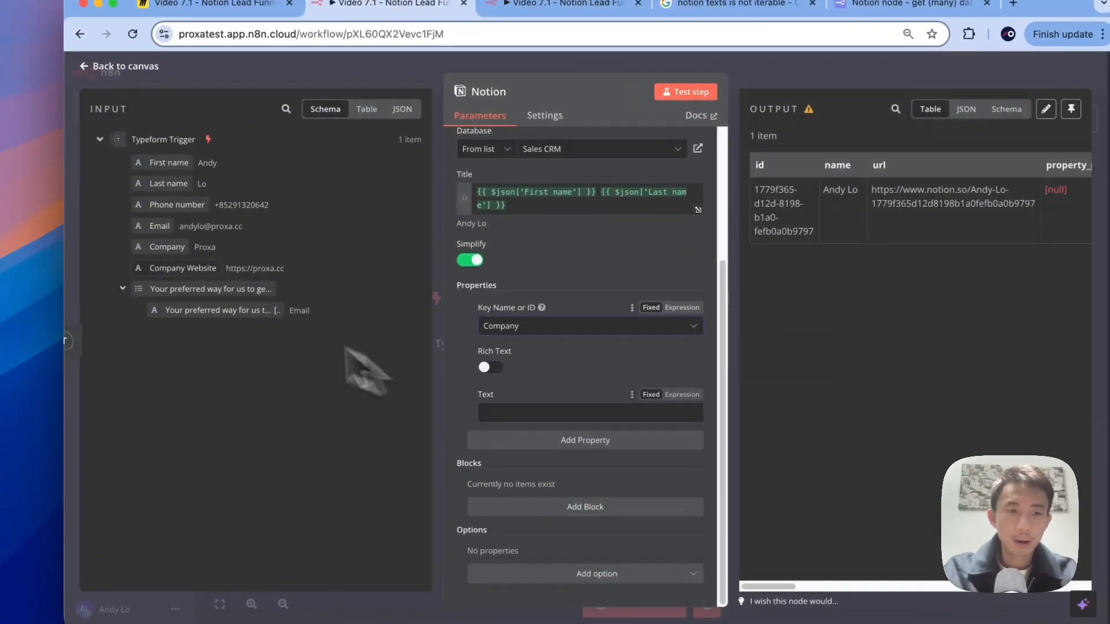
pyautogui.moveTo(150, 244); pyautogui.dragTo(509, 409)
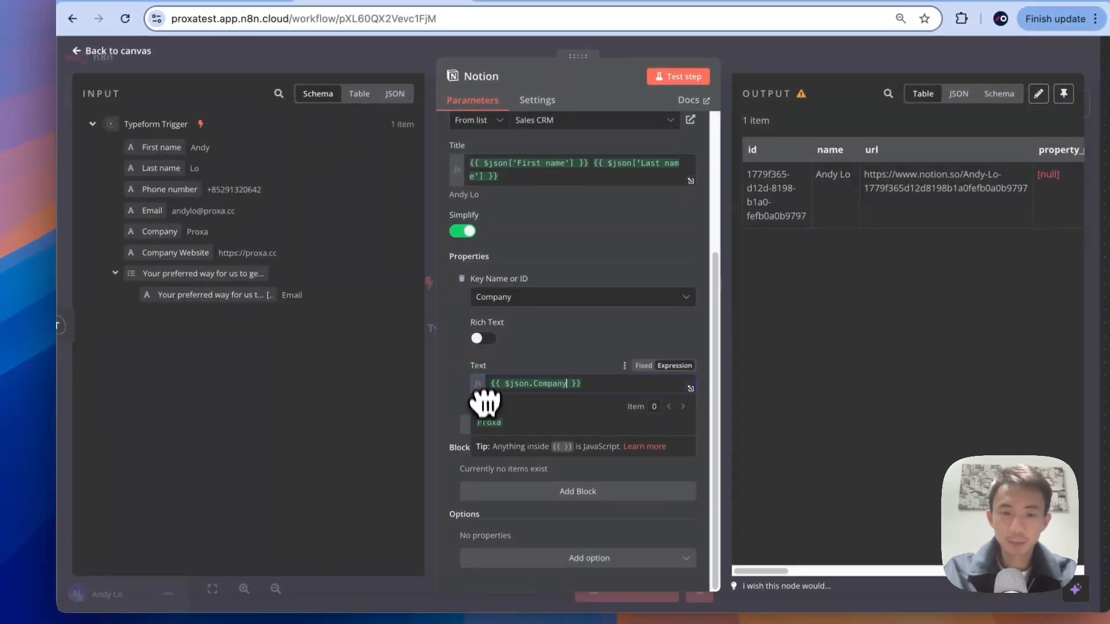
pyautogui.click(476, 375)
# Step: Add a Company Website property mapping its URL to the form's website field
pyautogui.click(560, 427)
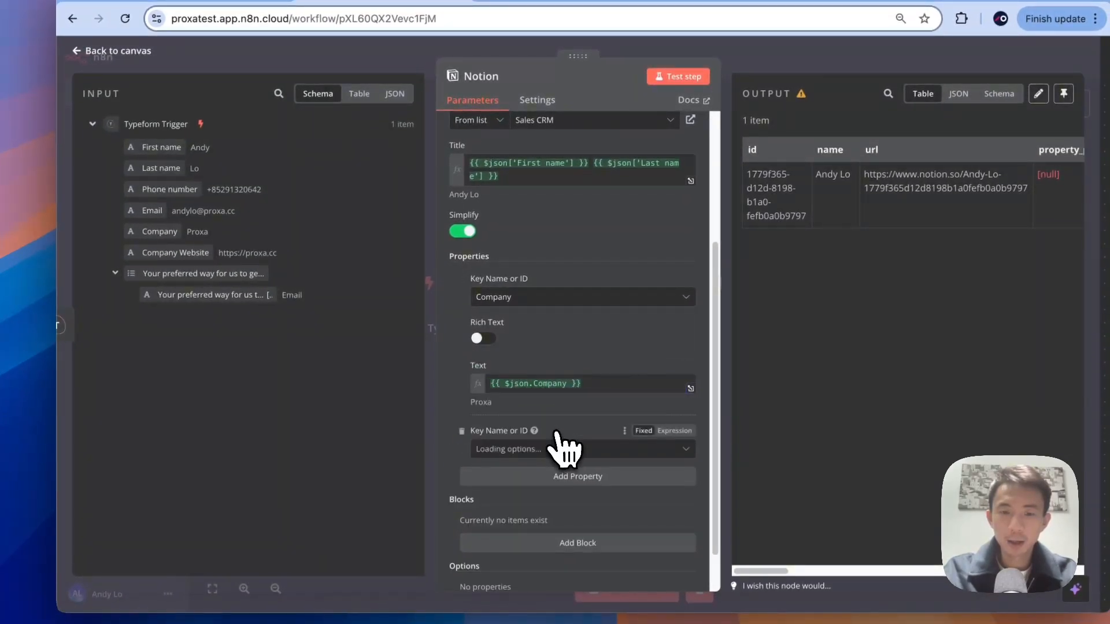
pyautogui.click(578, 449)
pyautogui.click(540, 311)
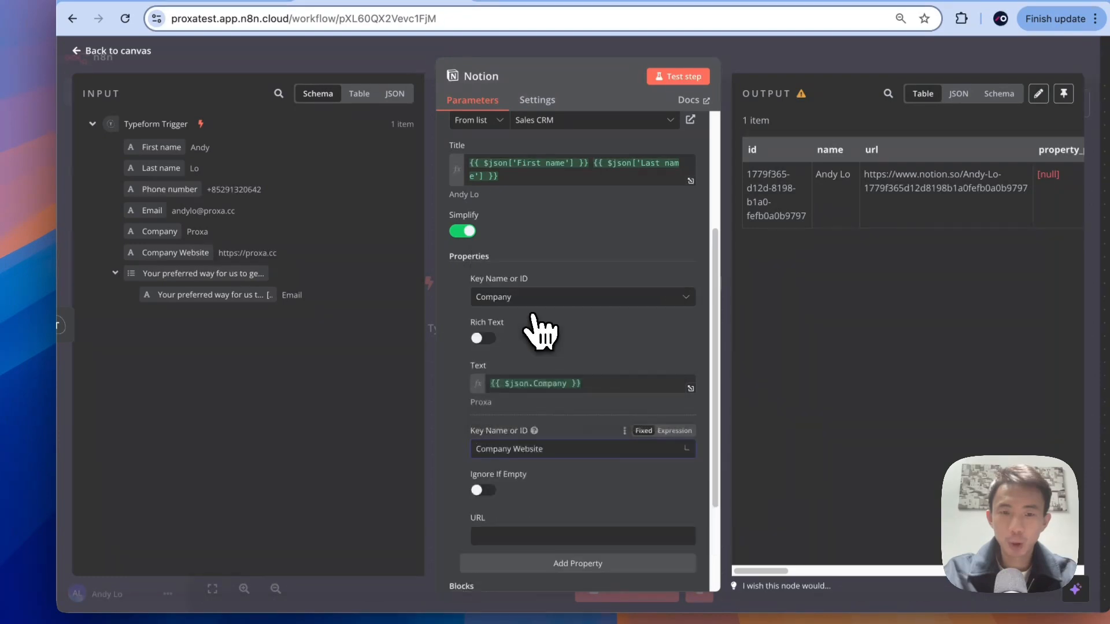
pyautogui.scroll(-2, 580, 361)
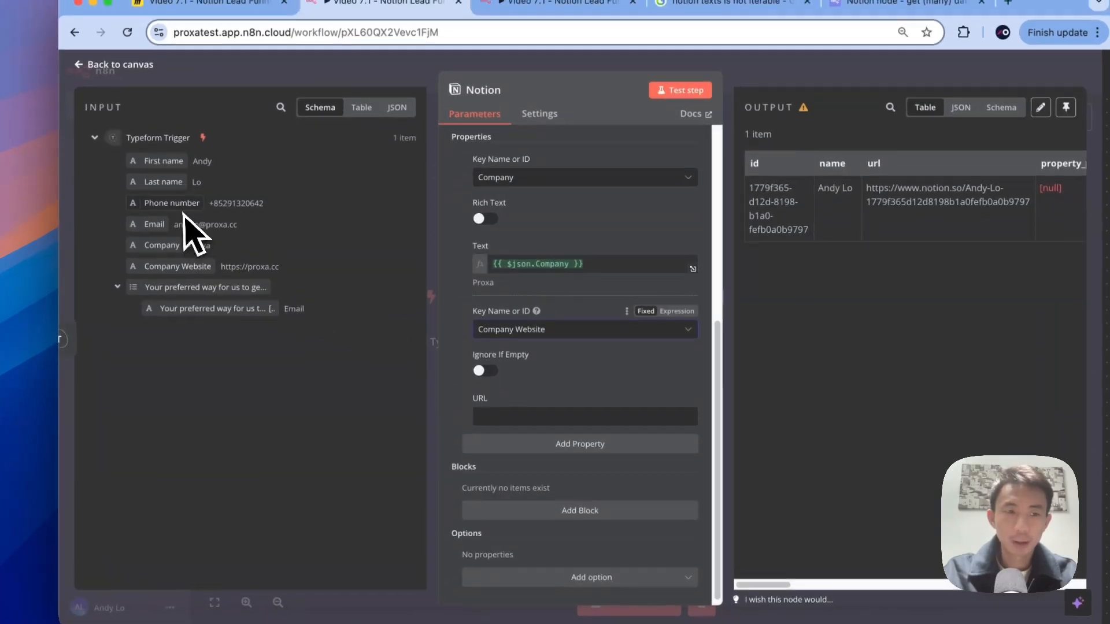
pyautogui.moveTo(173, 272); pyautogui.dragTo(601, 425)
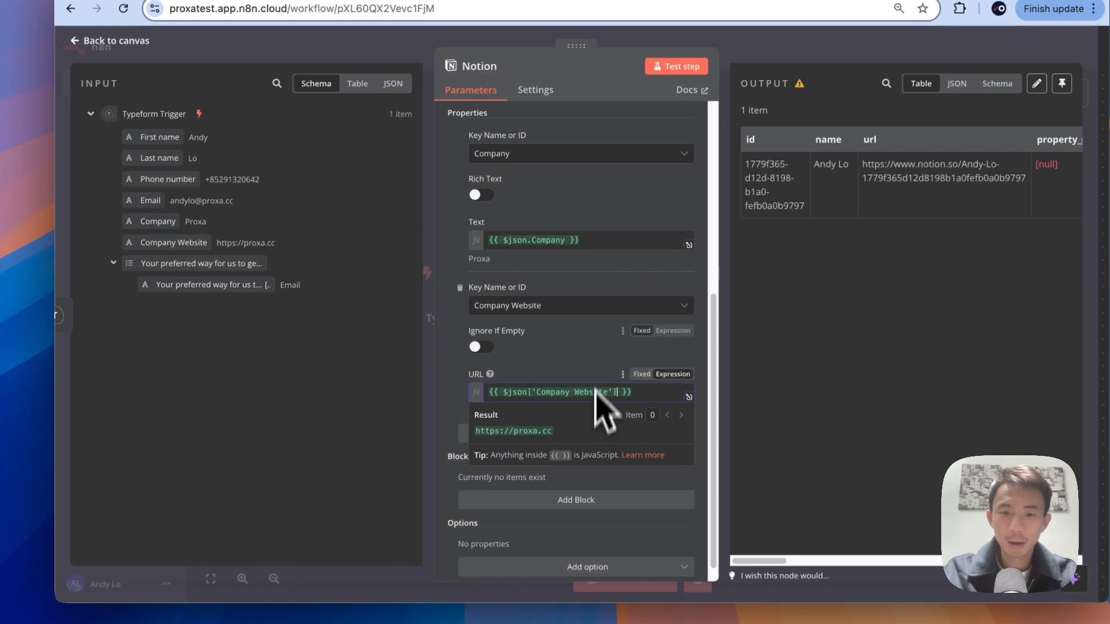
pyautogui.scroll(-1, 607, 370)
# Step: Add an Email property mapped to the form's Email value
pyautogui.click(582, 416)
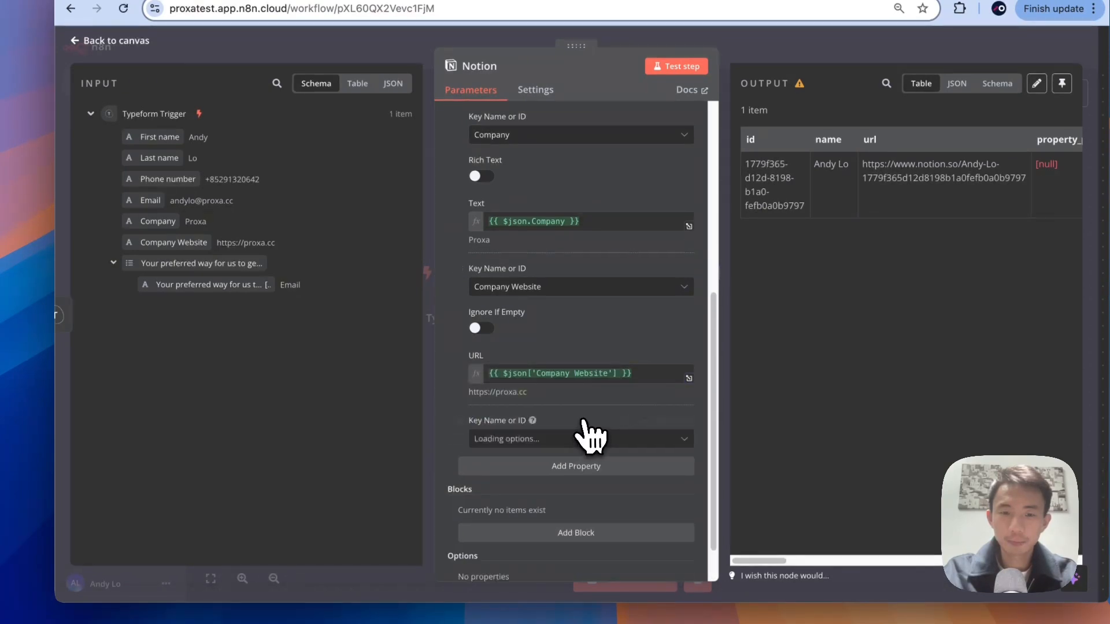
pyautogui.scroll(-1, 582, 416)
pyautogui.click(584, 392)
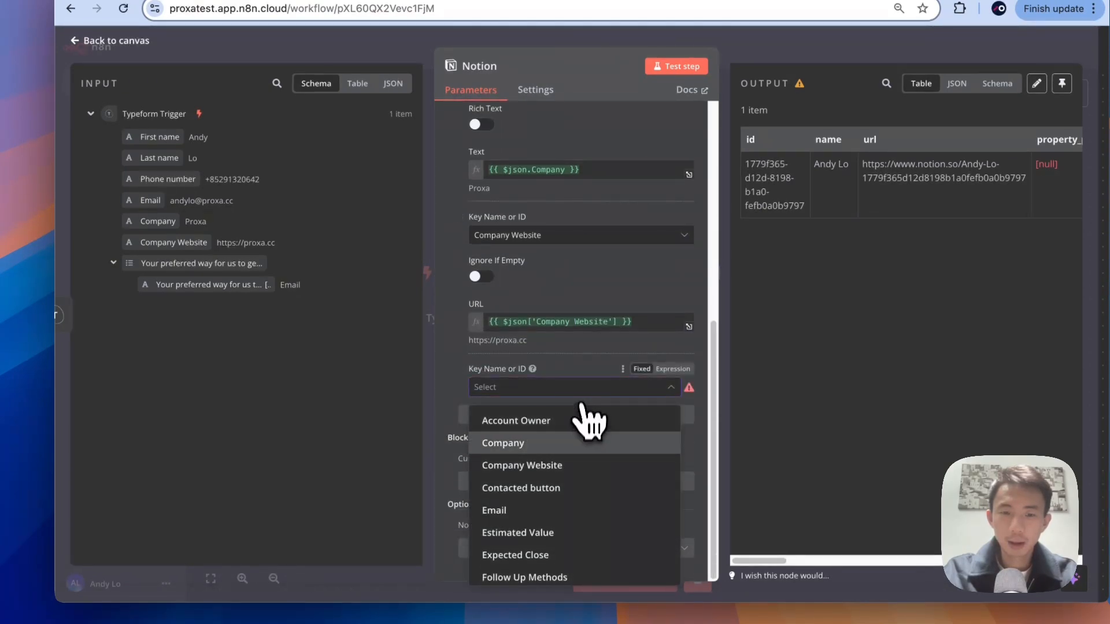
pyautogui.scroll(-1, 585, 457)
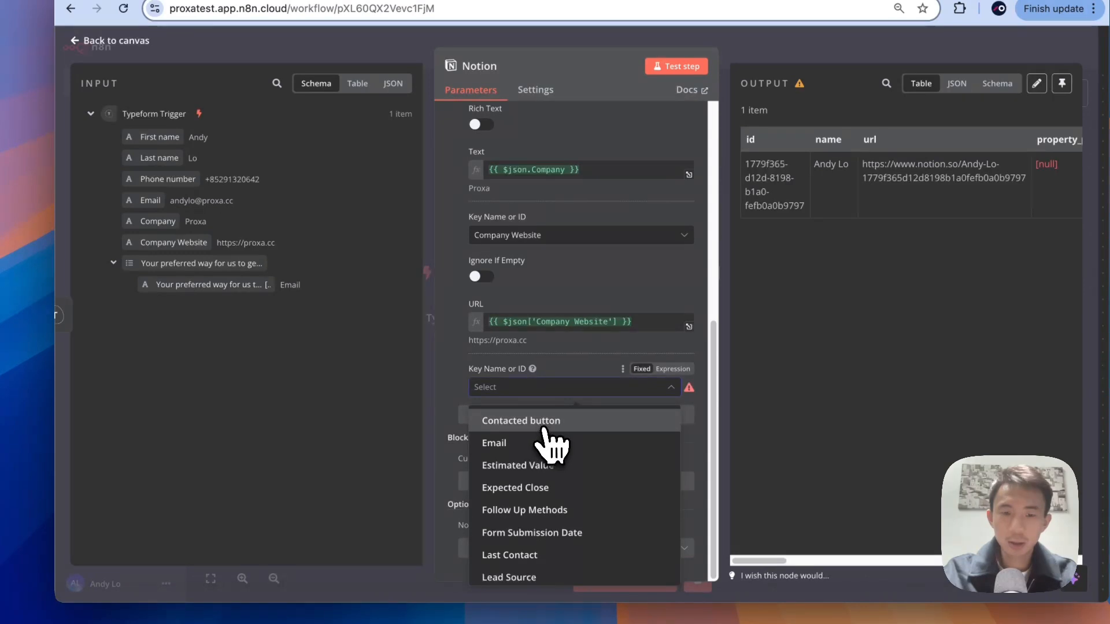
pyautogui.click(494, 444)
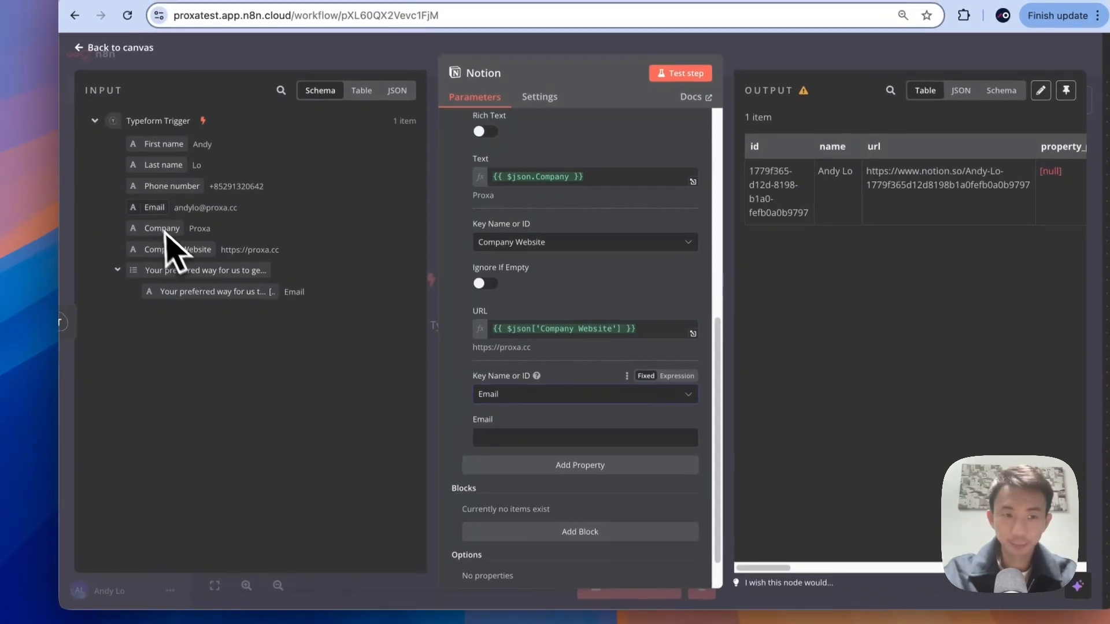
pyautogui.moveTo(151, 200); pyautogui.dragTo(534, 444)
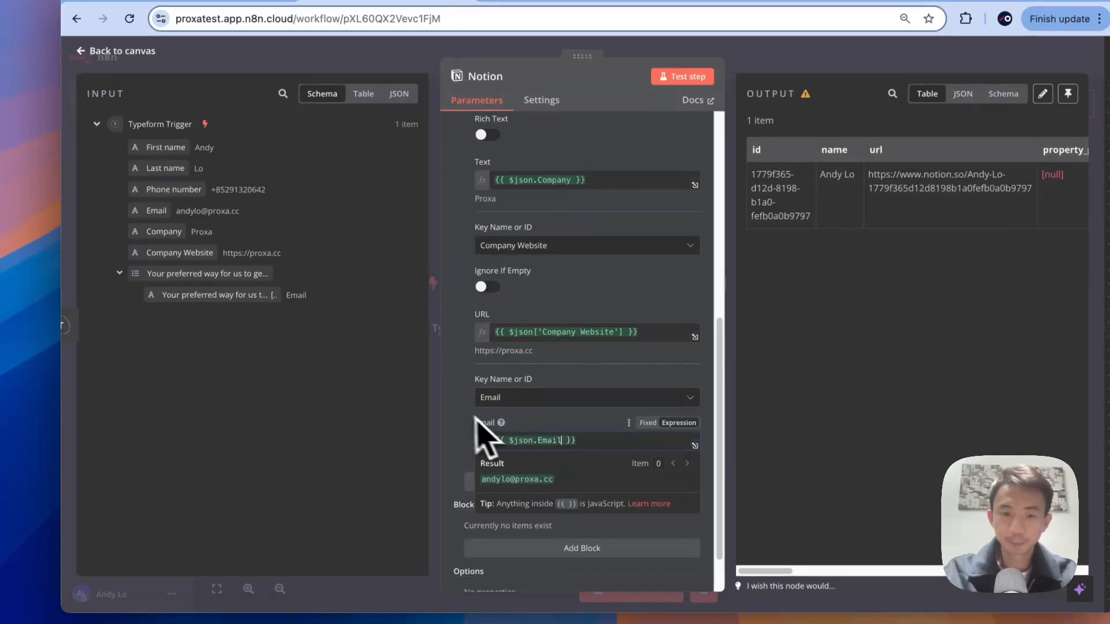
pyautogui.scroll(-1, 471, 422)
pyautogui.click(555, 427)
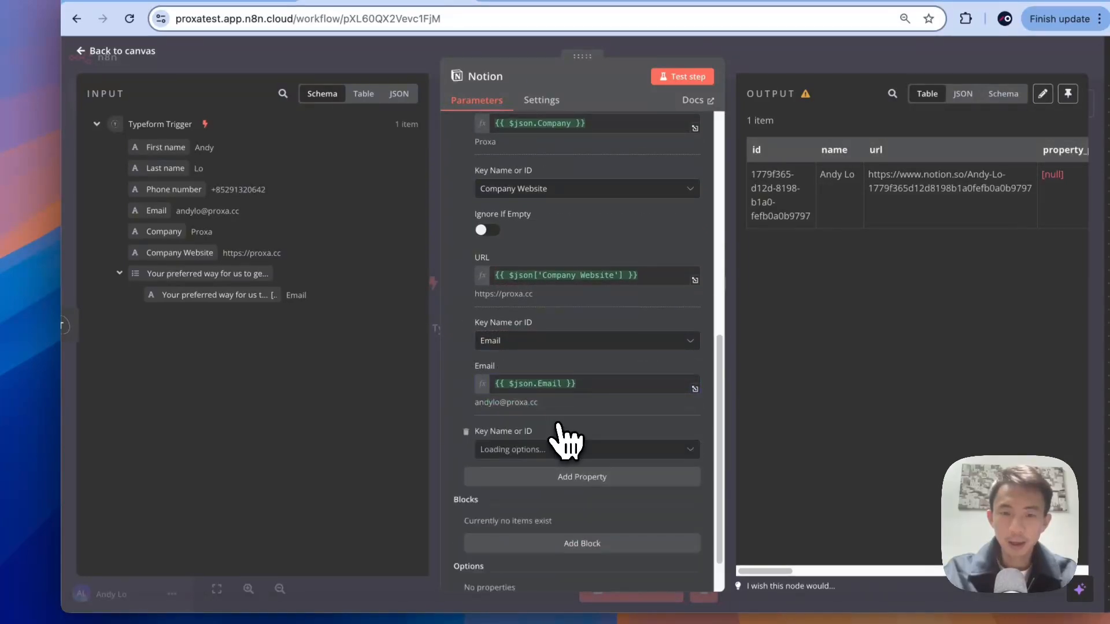
# Step: Add Follow Up Methods mapped to the preferred-contact answers joined with commas, resolving to Email
pyautogui.scroll(-1, 554, 431)
pyautogui.click(552, 402)
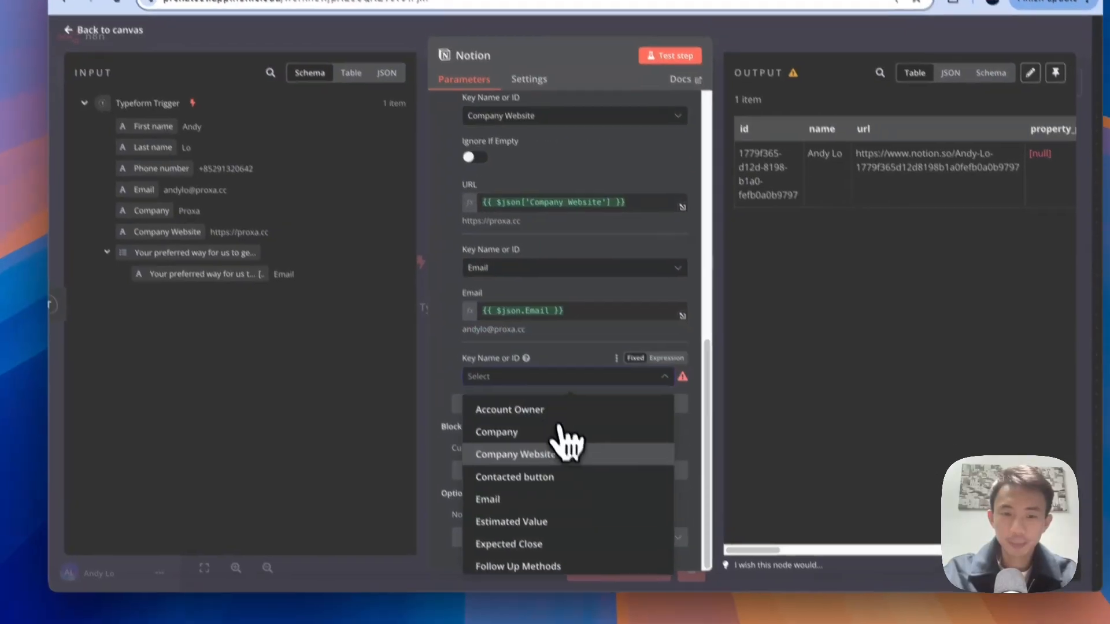
pyautogui.scroll(-2, 567, 442)
pyautogui.scroll(-1, 549, 420)
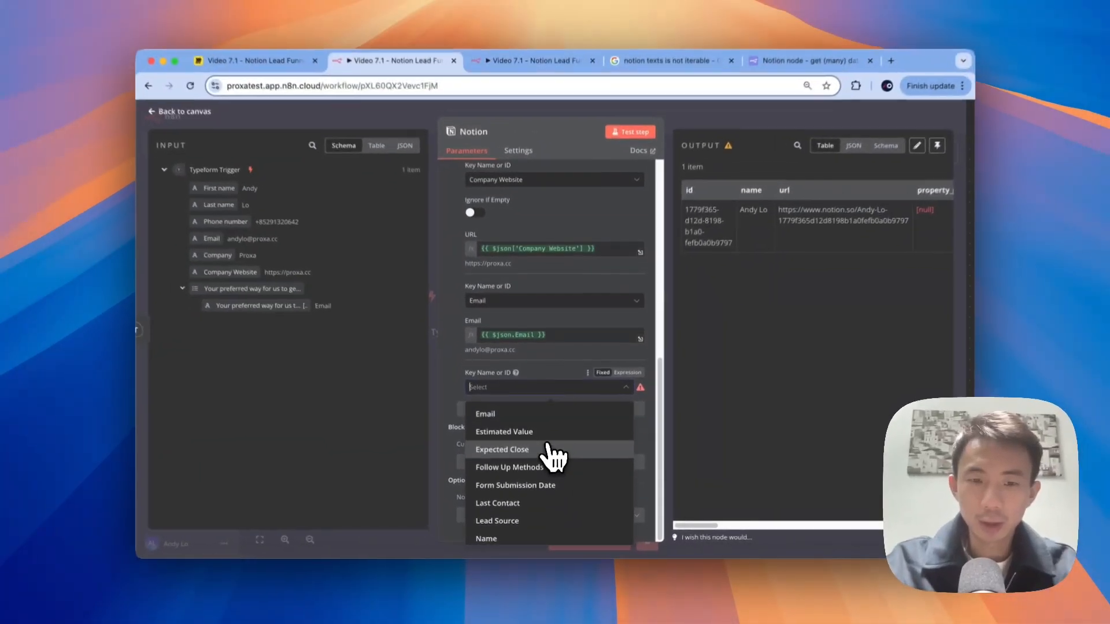
pyautogui.scroll(-1, 516, 448)
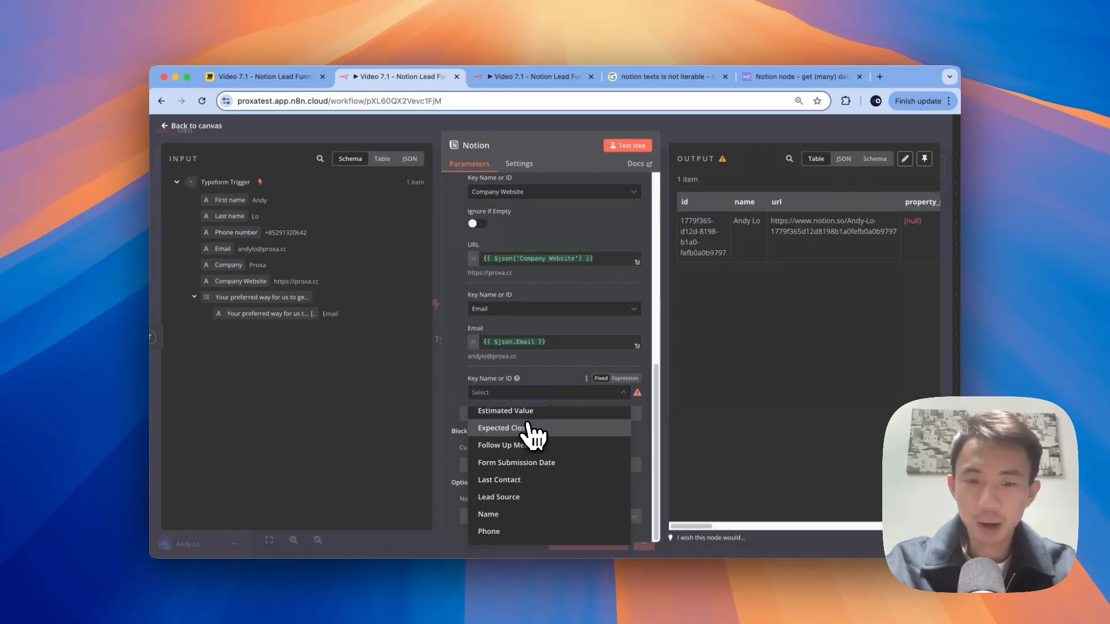
pyautogui.scroll(-1, 538, 438)
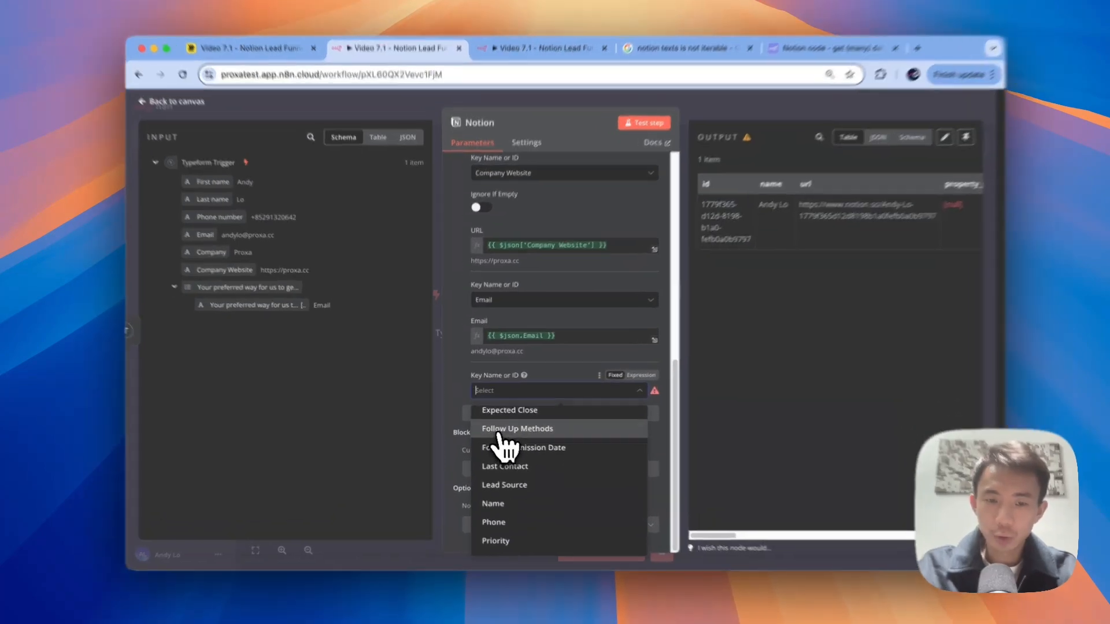
pyautogui.click(496, 428)
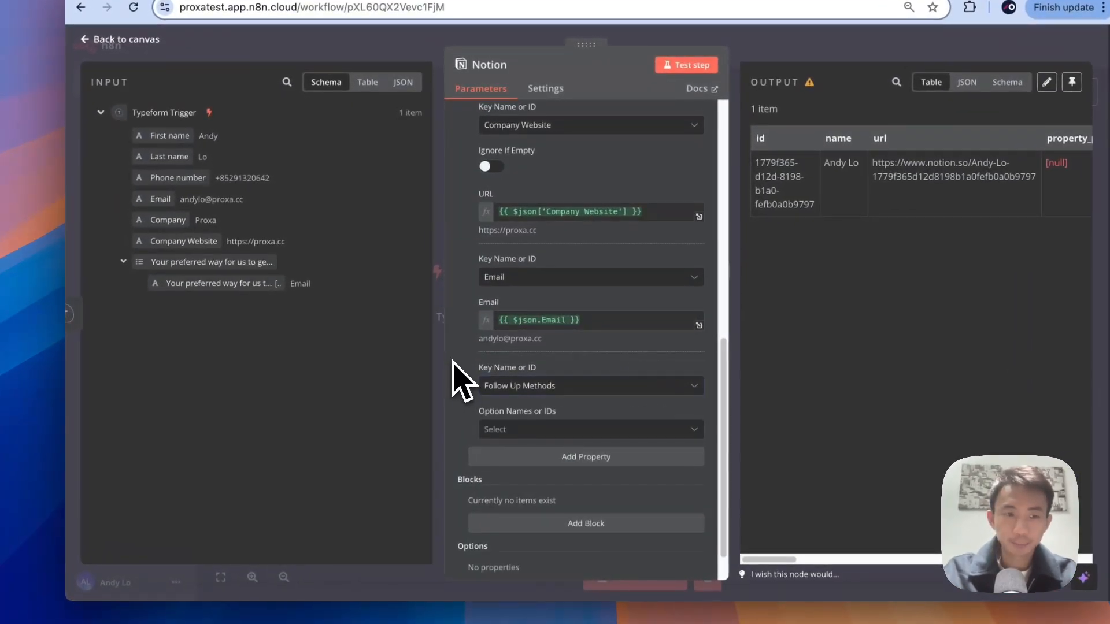
pyautogui.scroll(-2, 454, 362)
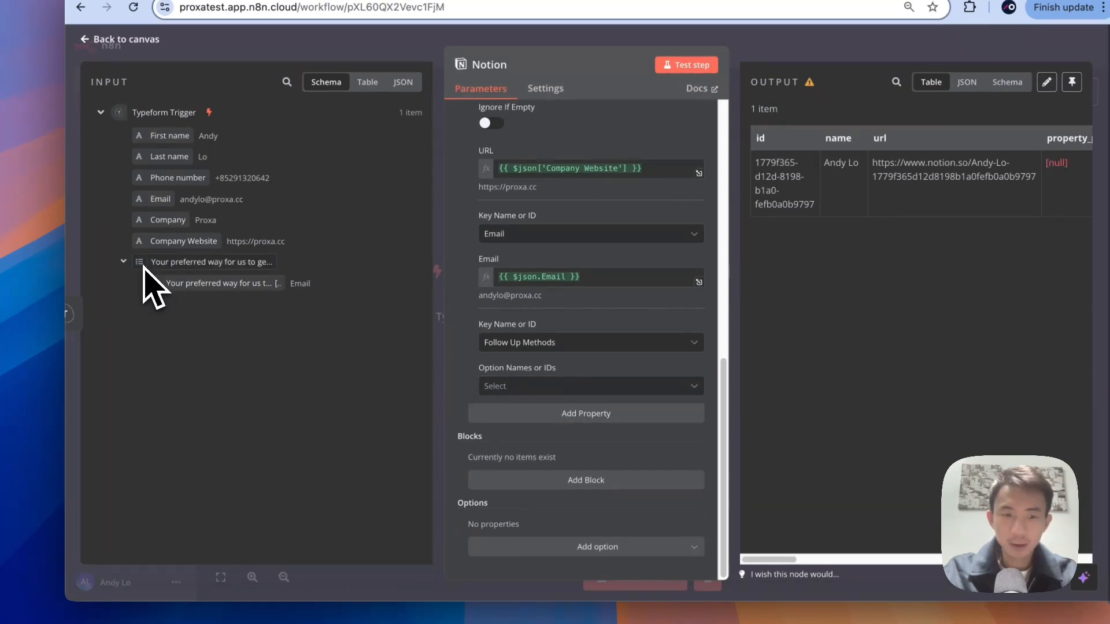
pyautogui.moveTo(143, 264); pyautogui.dragTo(520, 388)
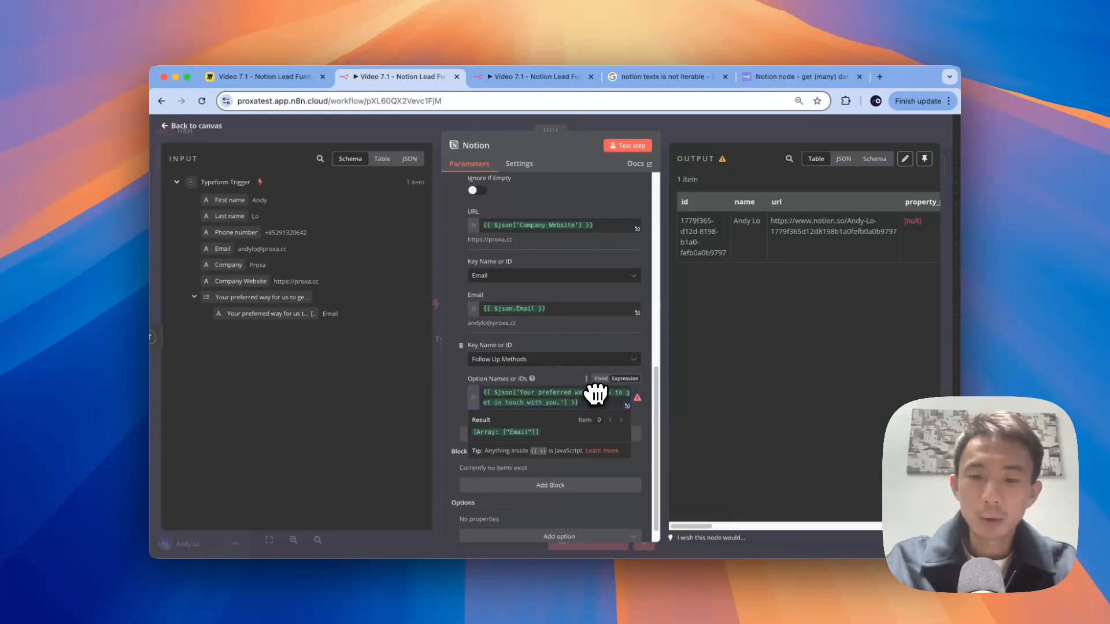
pyautogui.write('.join')
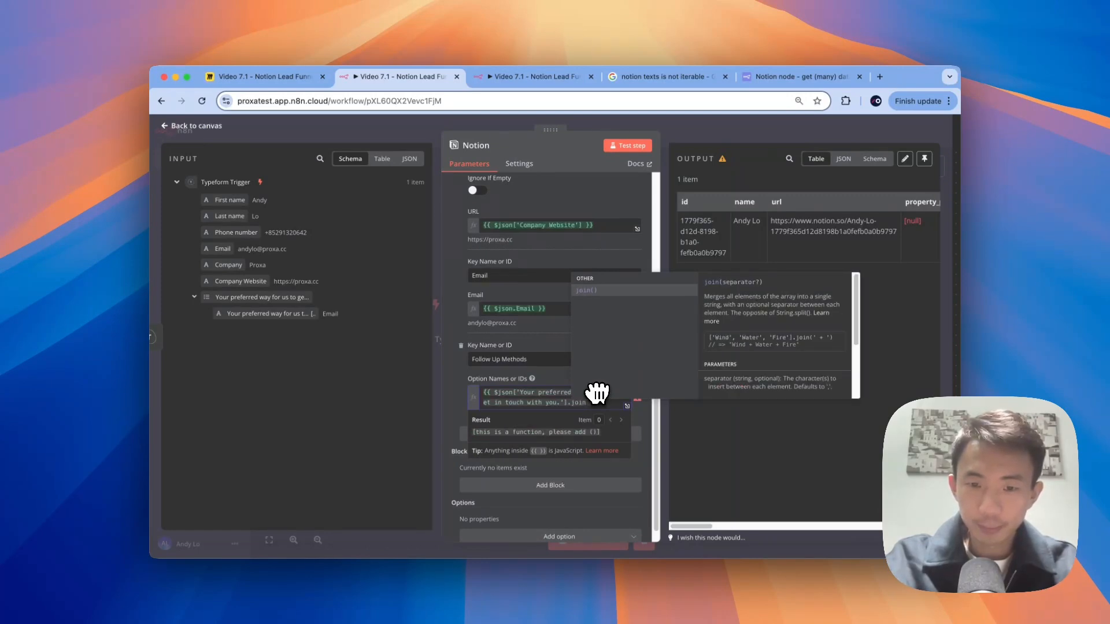
pyautogui.write('(')
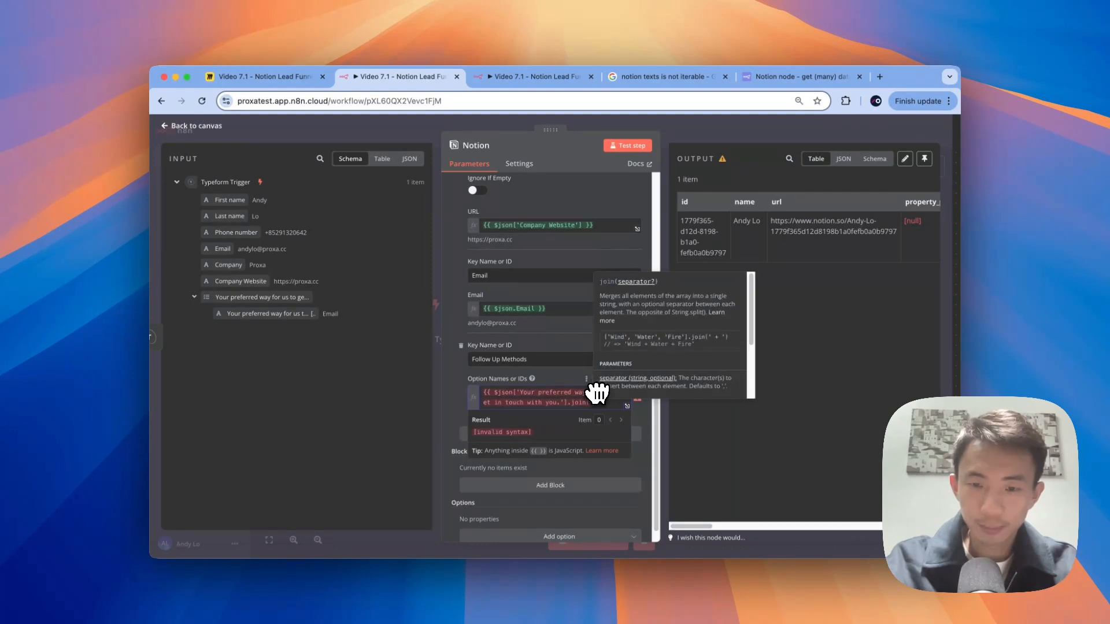
pyautogui.write("', '")
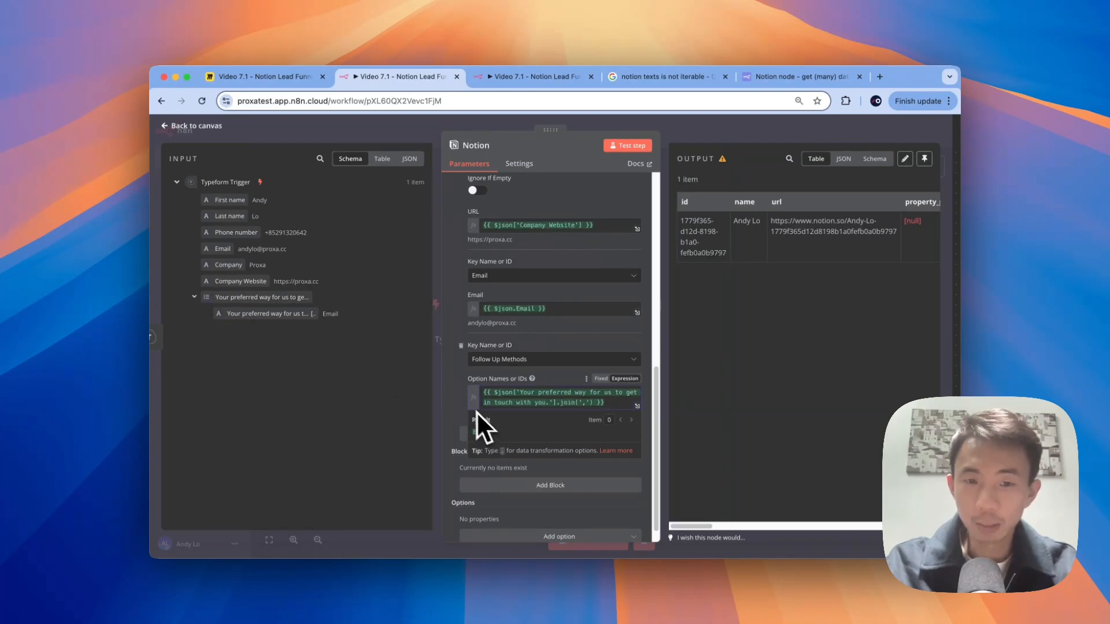
pyautogui.click(456, 398)
pyautogui.scroll(-1, 456, 398)
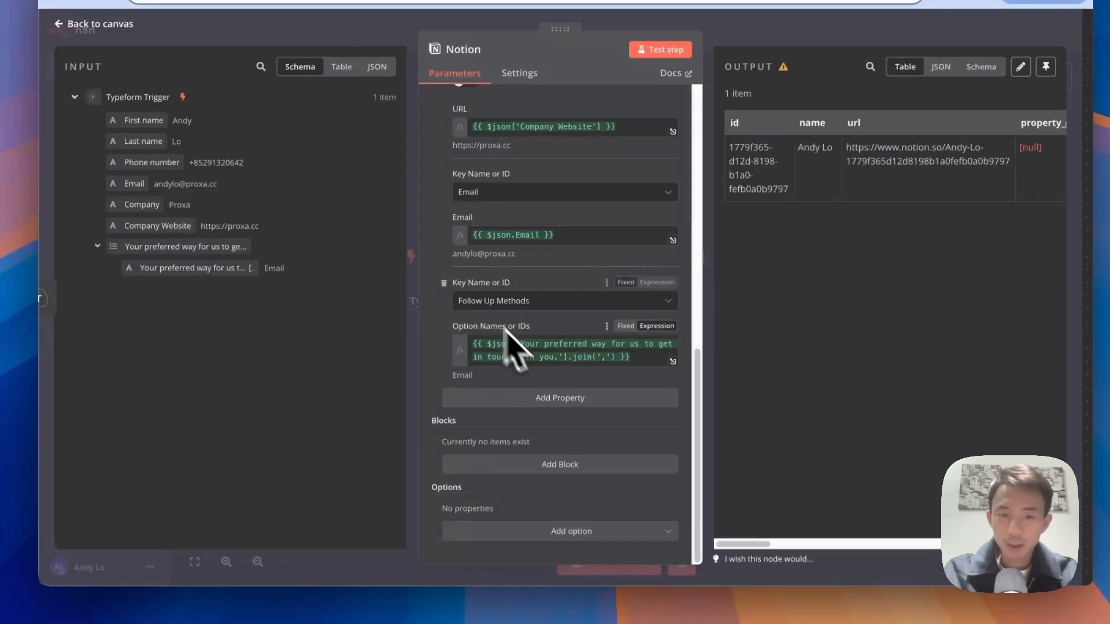
pyautogui.click(548, 397)
pyautogui.click(546, 423)
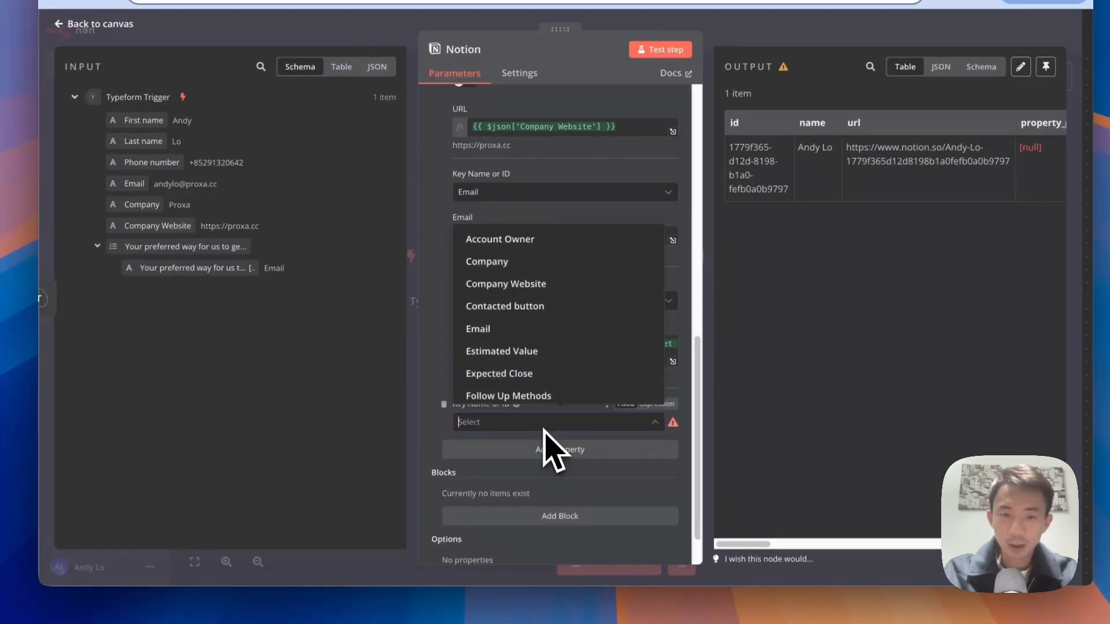
pyautogui.scroll(-3, 552, 376)
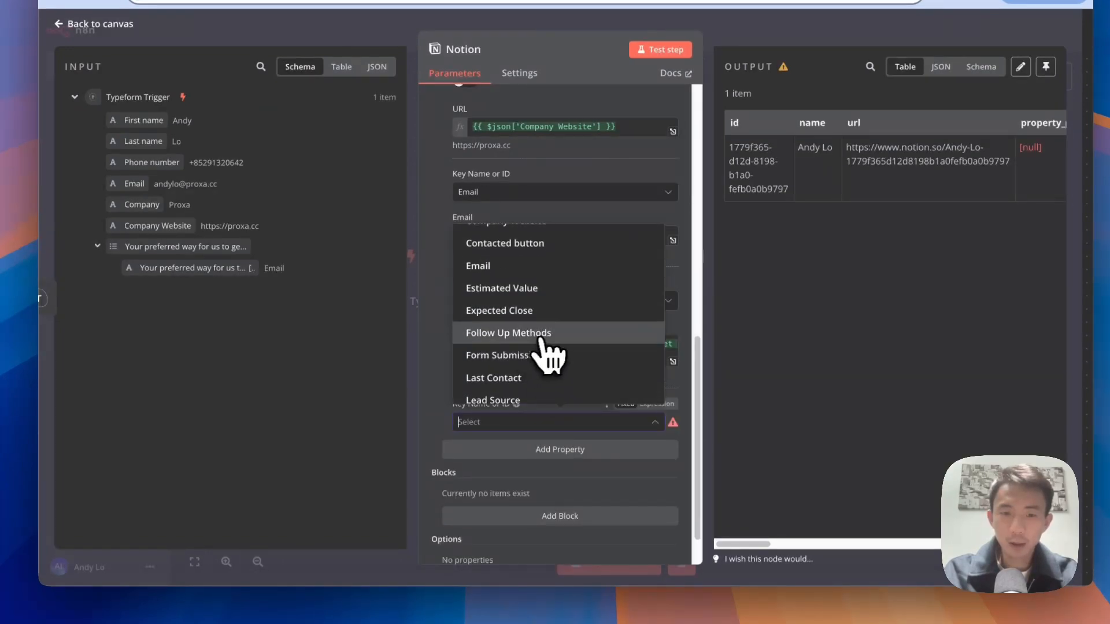
pyautogui.scroll(-1, 546, 350)
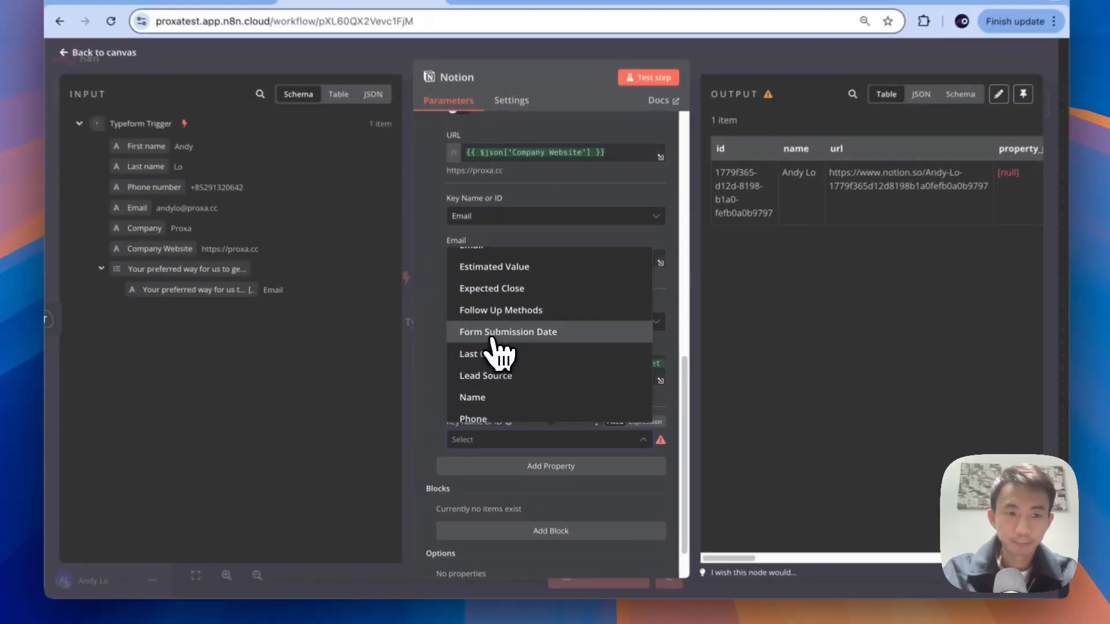
pyautogui.click(507, 348)
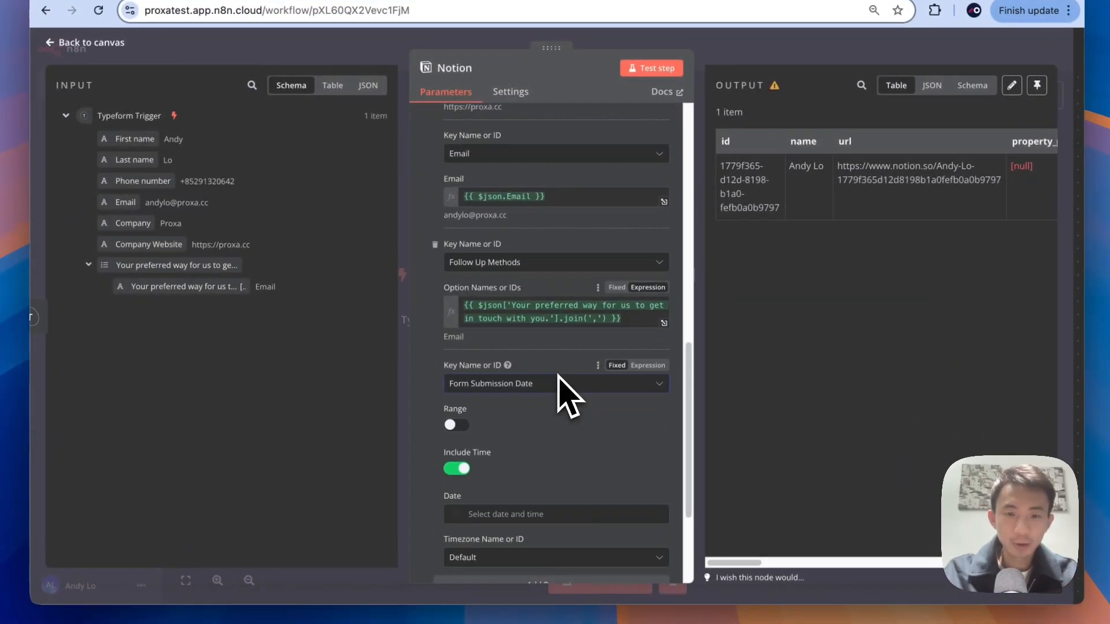
pyautogui.scroll(-3, 565, 404)
pyautogui.click(535, 424)
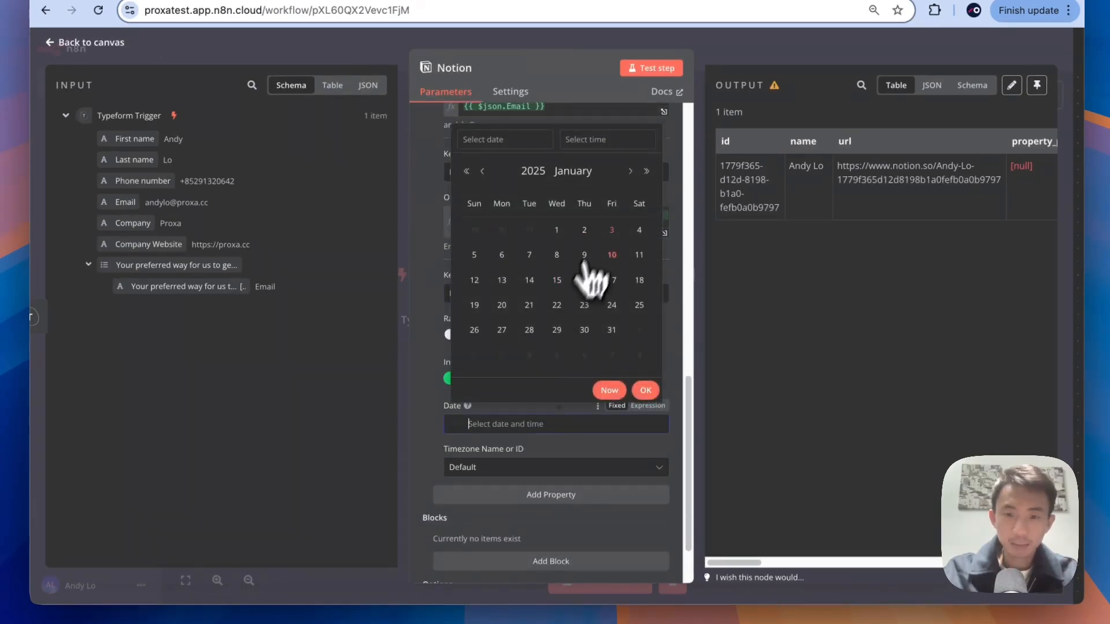
pyautogui.click(432, 427)
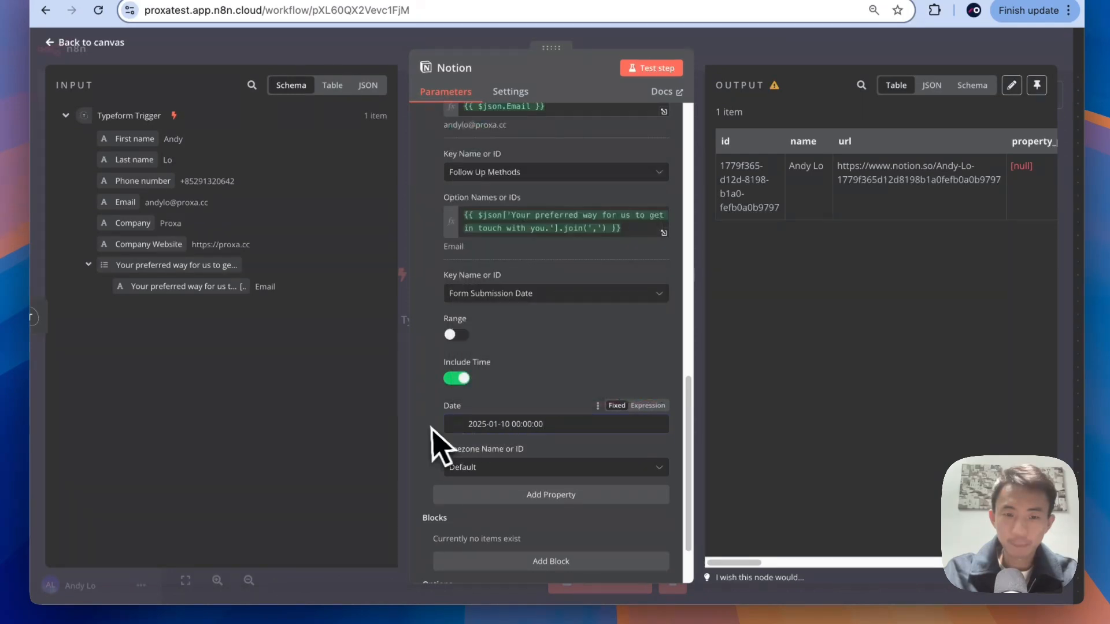
pyautogui.scroll(-3, 572, 396)
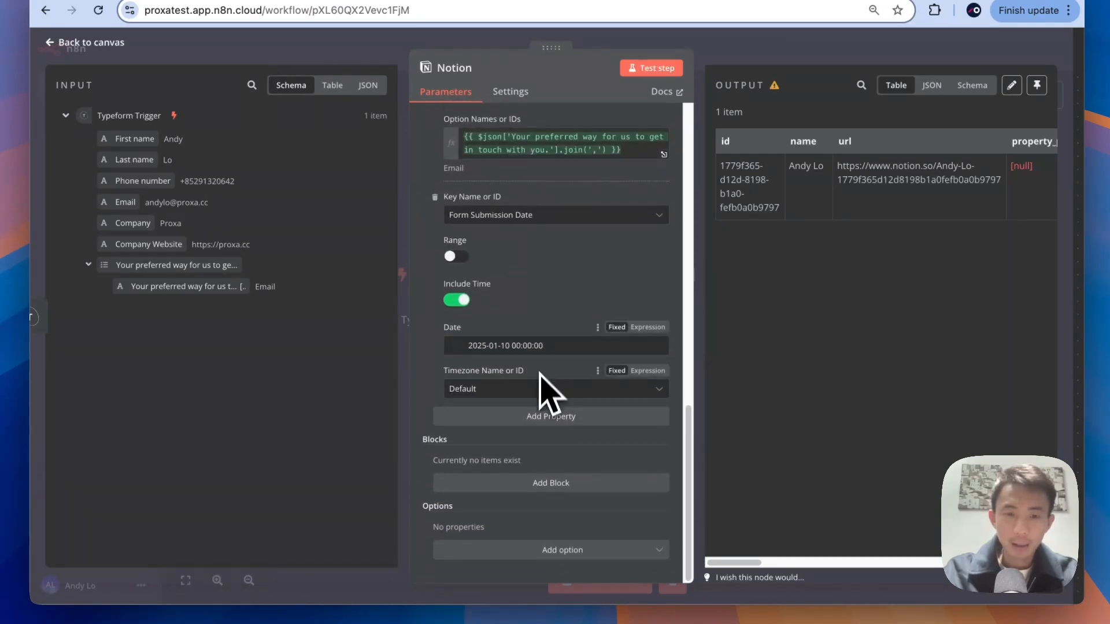
pyautogui.click(550, 421)
pyautogui.scroll(-2, 551, 384)
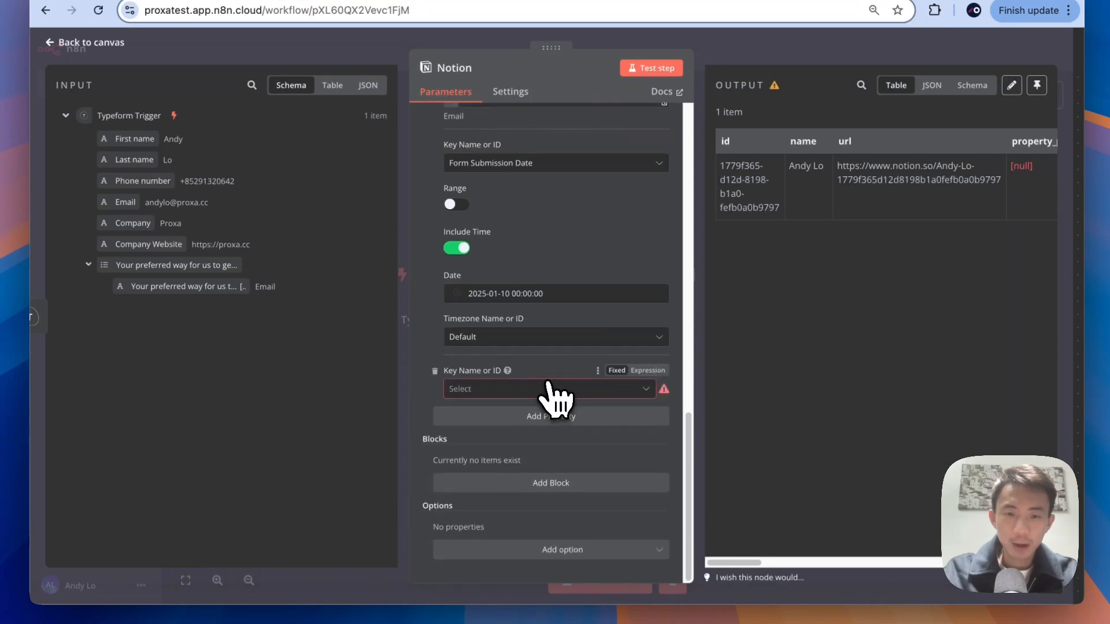
pyautogui.click(546, 388)
# Step: Add a Lead Source property set to the option Form
pyautogui.scroll(-3, 593, 462)
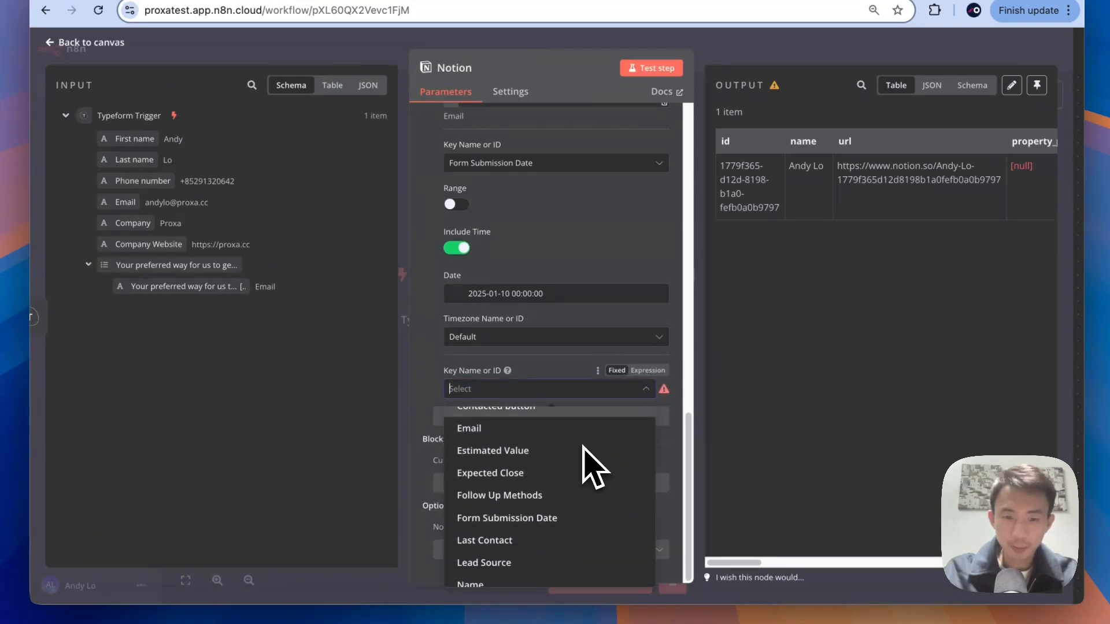
pyautogui.scroll(-1, 583, 447)
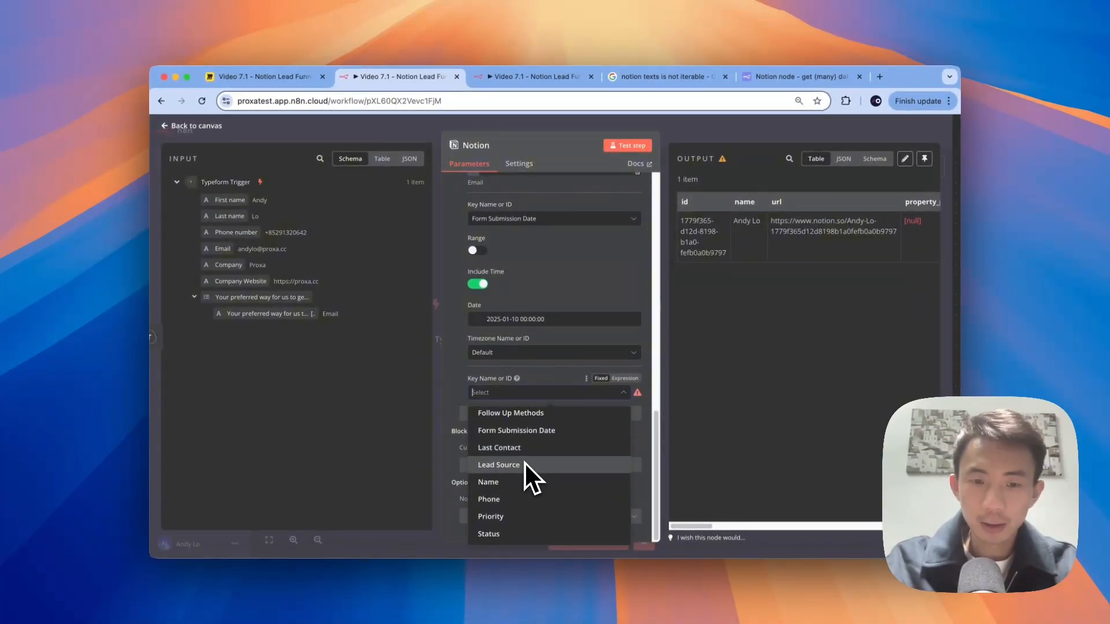
pyautogui.click(463, 487)
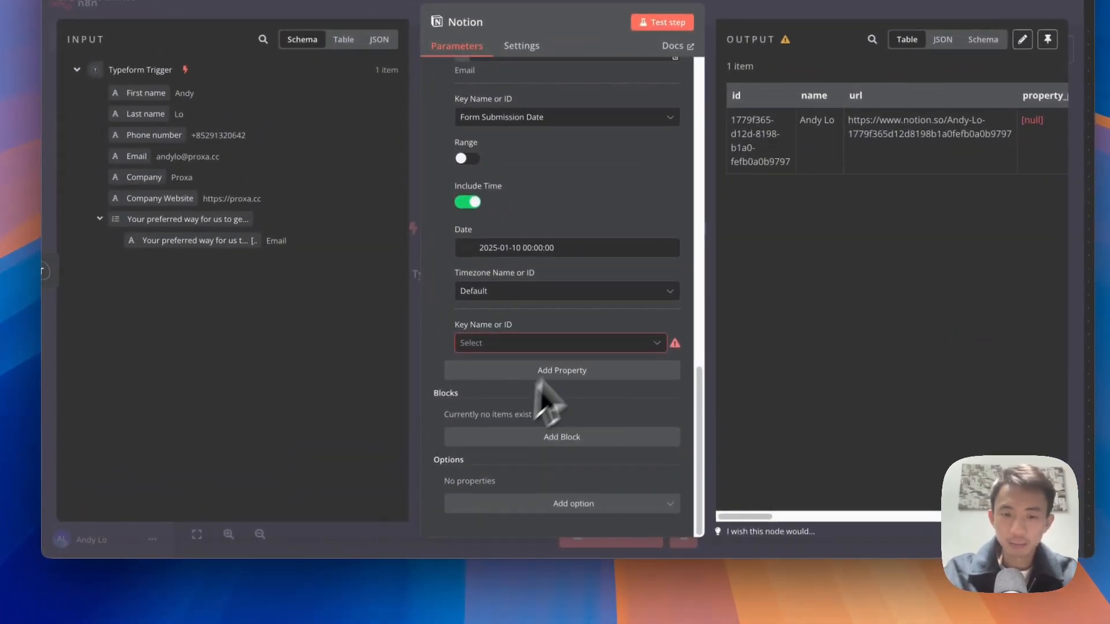
pyautogui.click(572, 344)
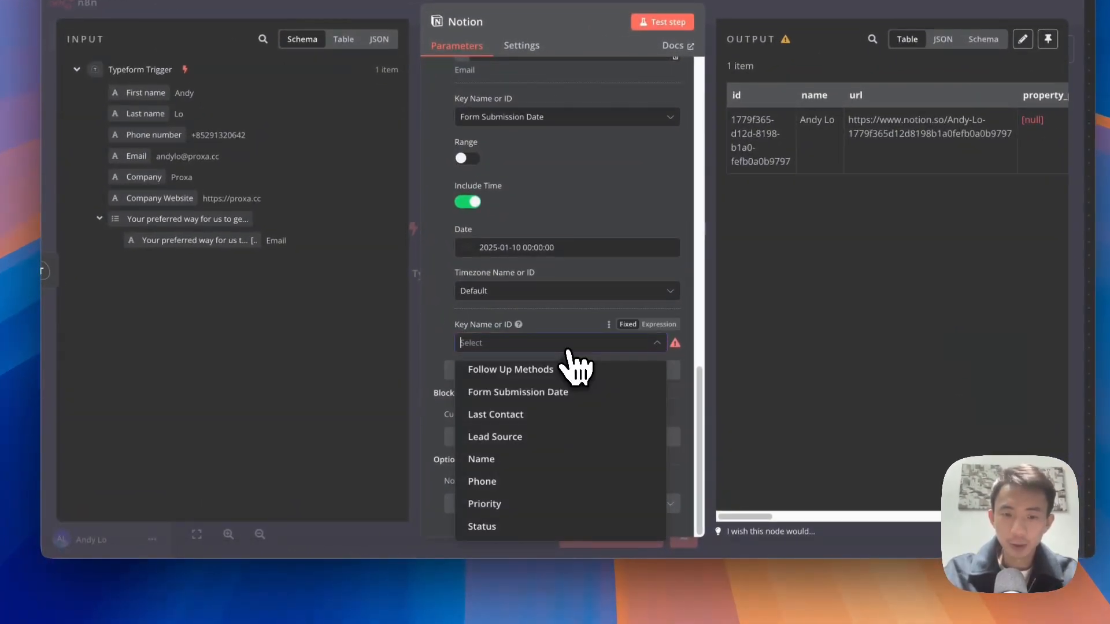
pyautogui.click(510, 438)
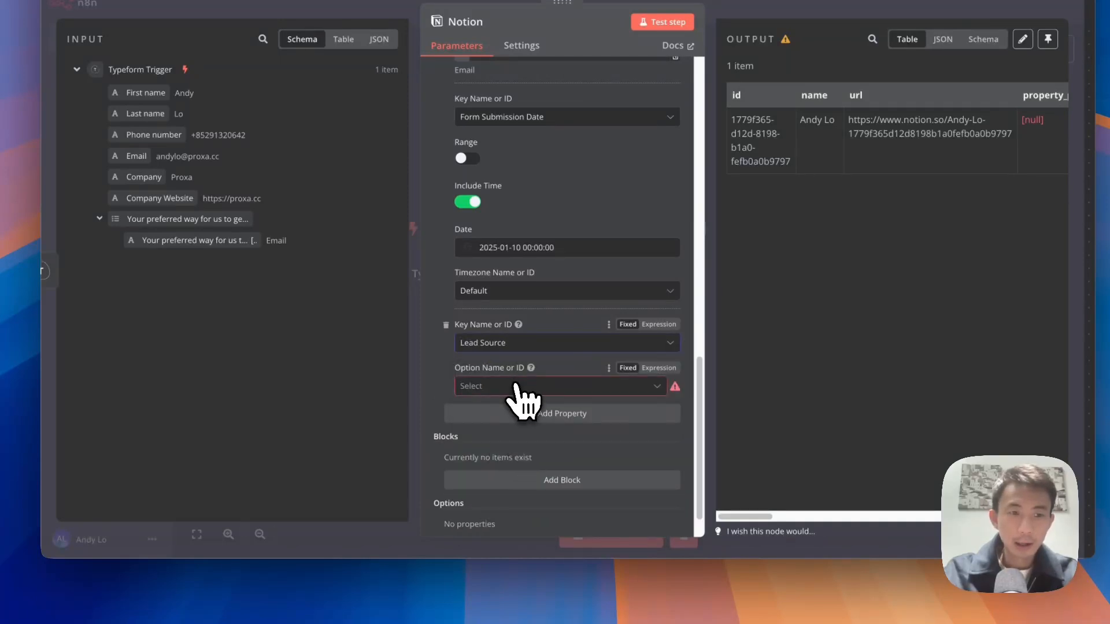
pyautogui.click(516, 386)
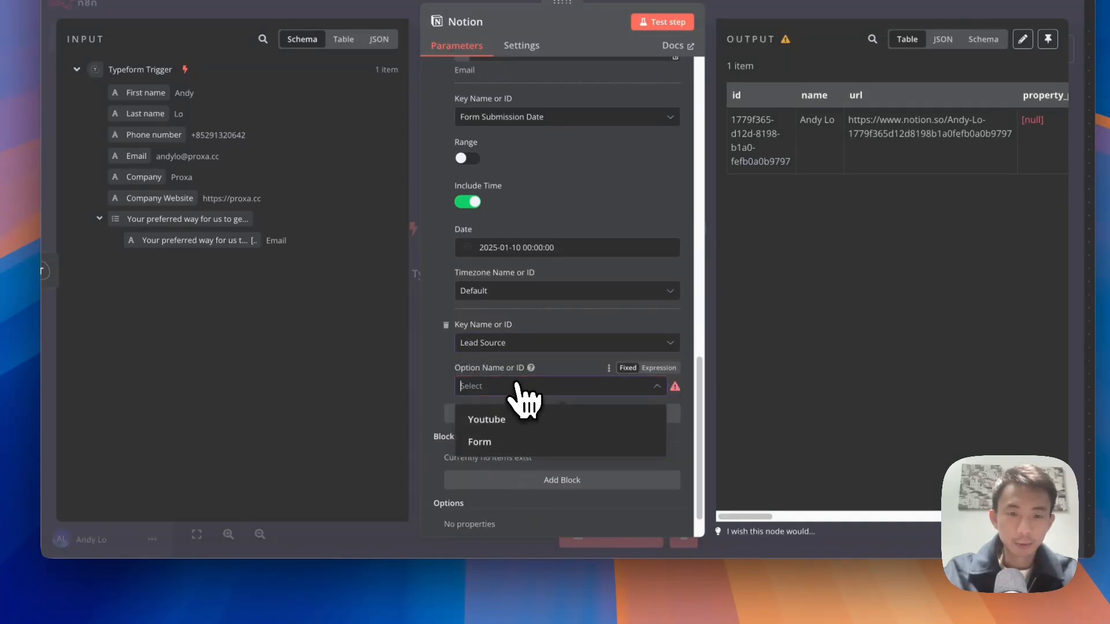
pyautogui.click(481, 441)
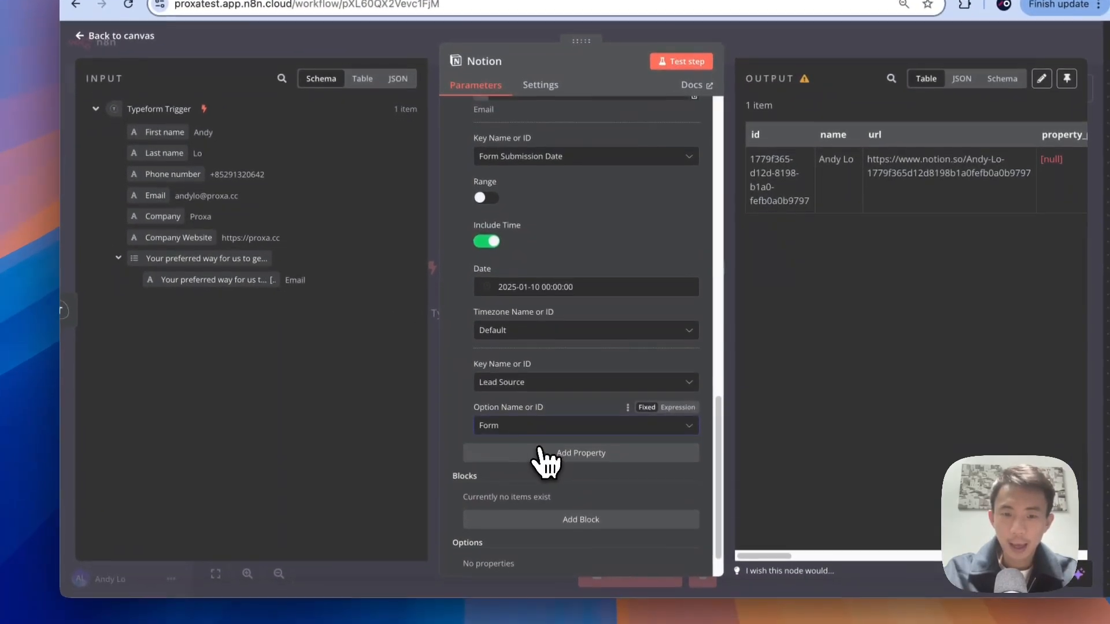
pyautogui.click(549, 498)
pyautogui.scroll(-2, 541, 457)
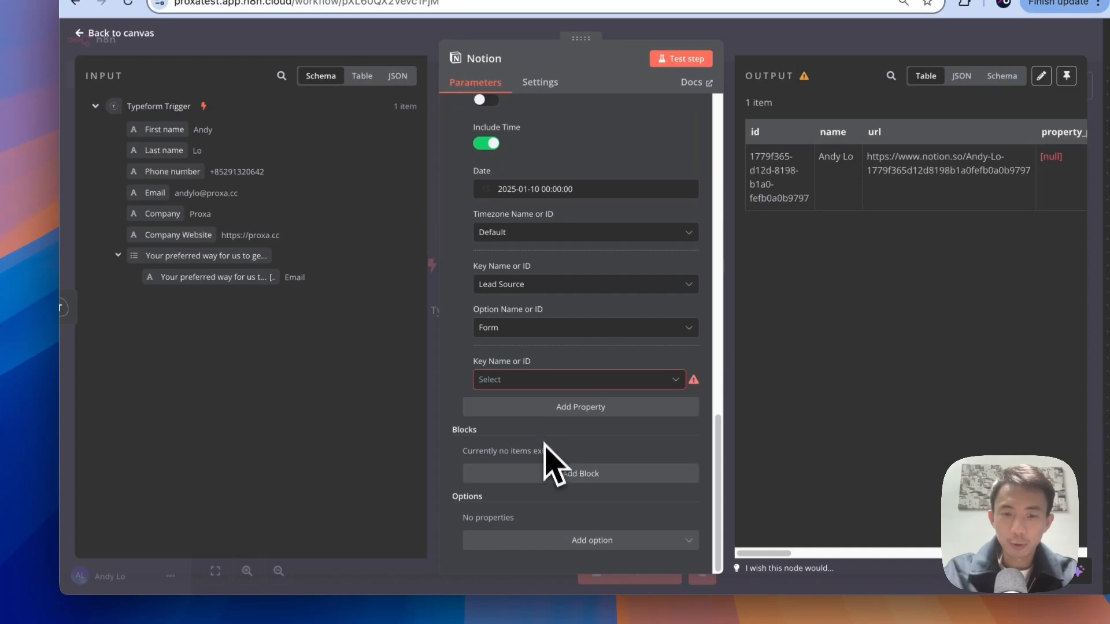
# Step: Add a Name property whose Title combines the First name and Last name inputs
pyautogui.click(548, 380)
pyautogui.scroll(-3, 555, 439)
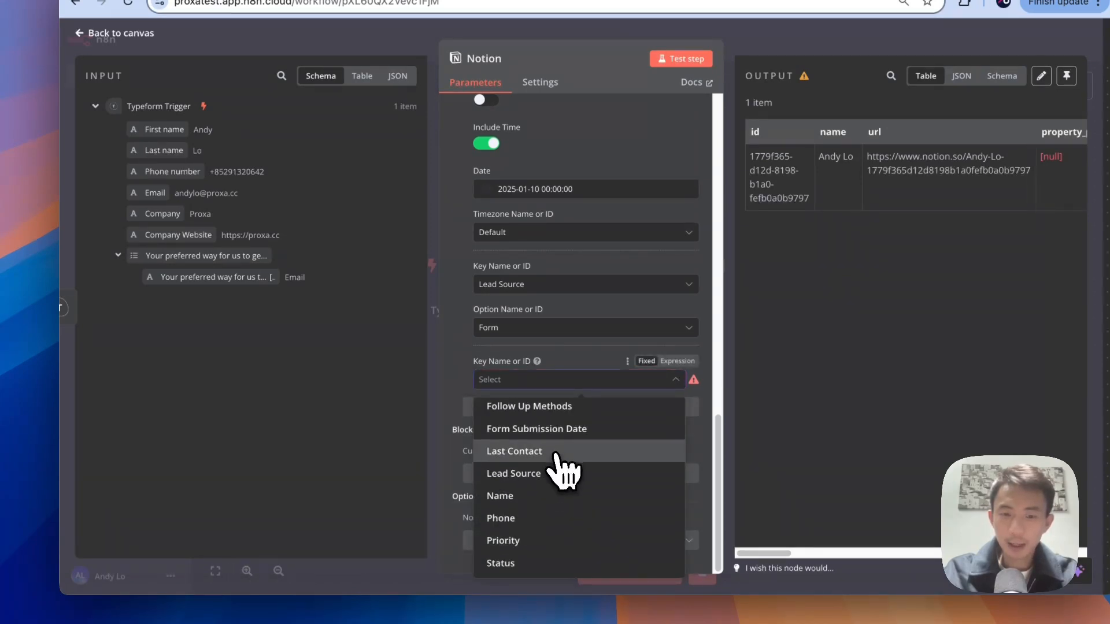
pyautogui.click(541, 497)
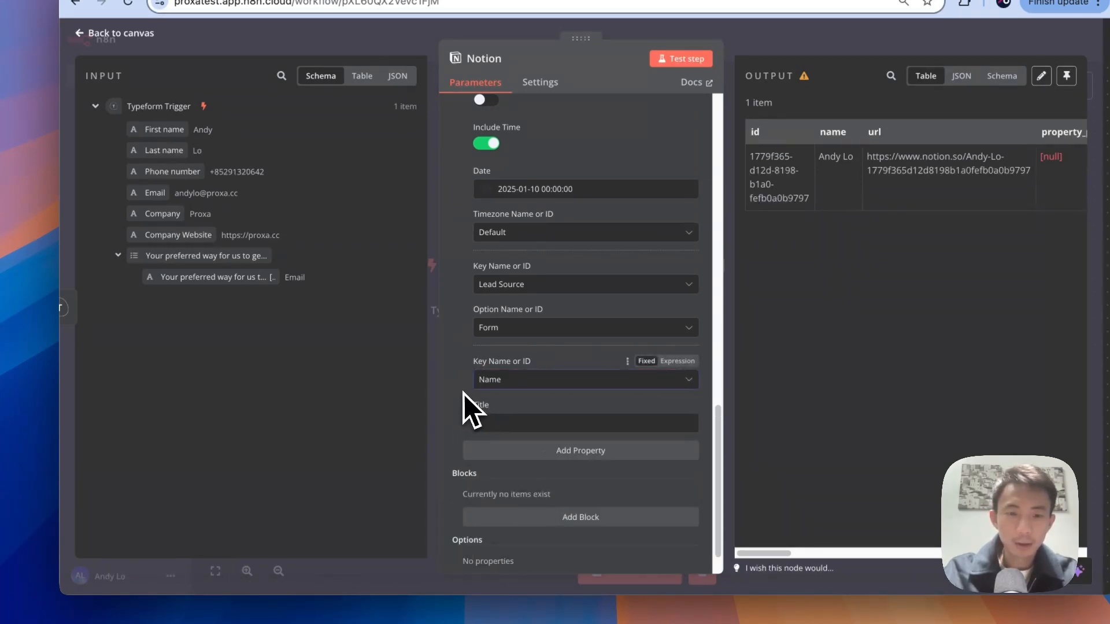
pyautogui.scroll(-2, 463, 393)
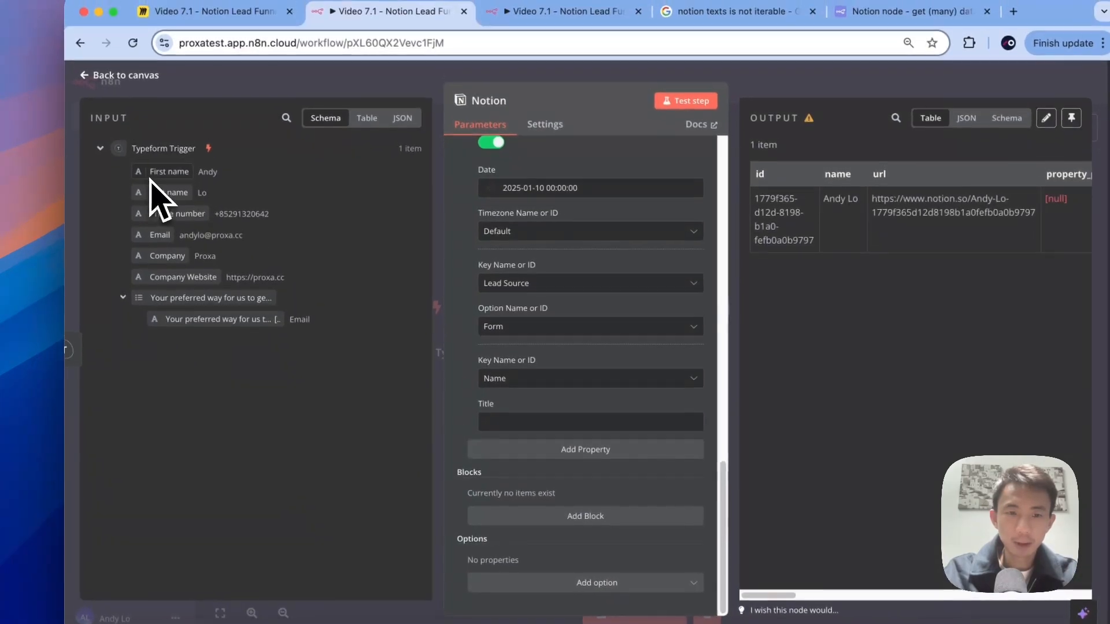
pyautogui.moveTo(151, 130); pyautogui.dragTo(492, 387)
pyautogui.moveTo(497, 430); pyautogui.dragTo(500, 426)
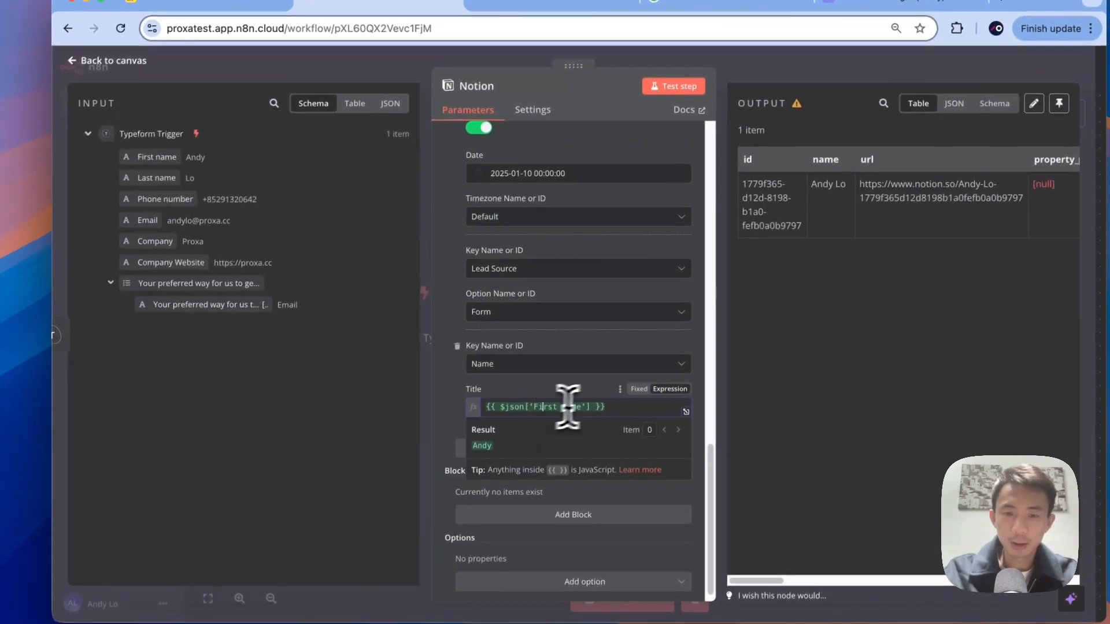
pyautogui.moveTo(158, 186); pyautogui.dragTo(613, 422)
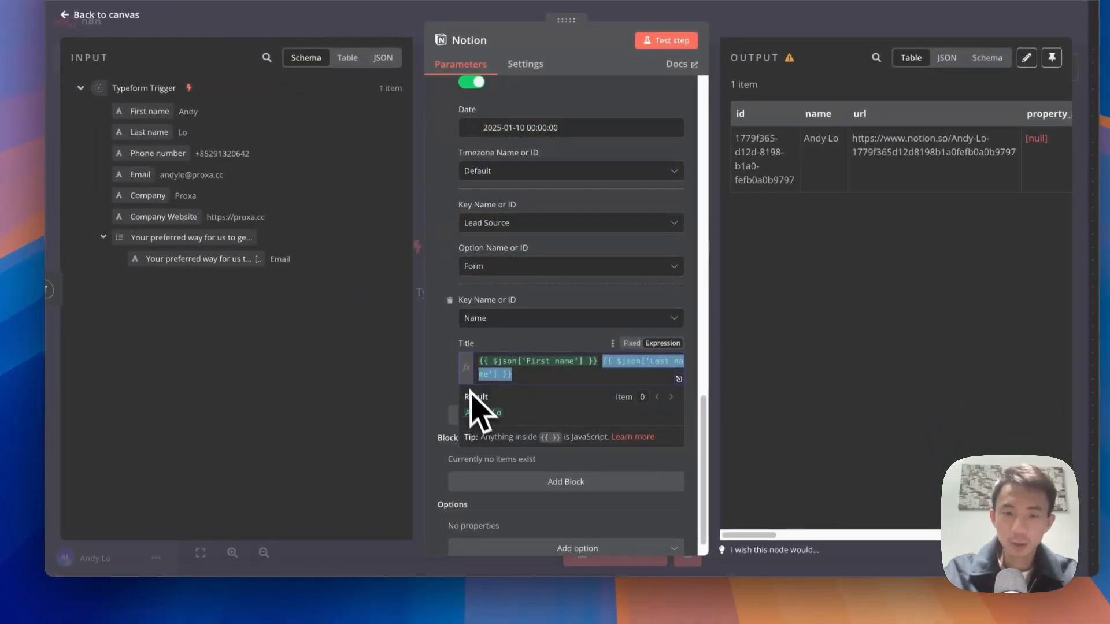
pyautogui.scroll(-1, 450, 388)
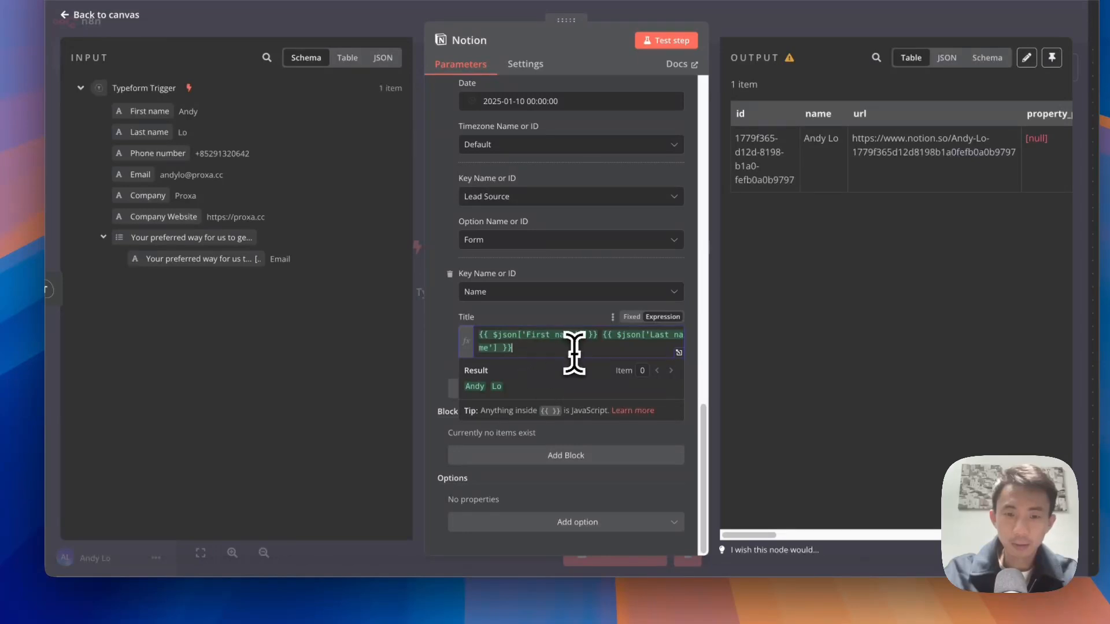
pyautogui.moveTo(430, 340); pyautogui.dragTo(433, 339)
pyautogui.click(450, 376)
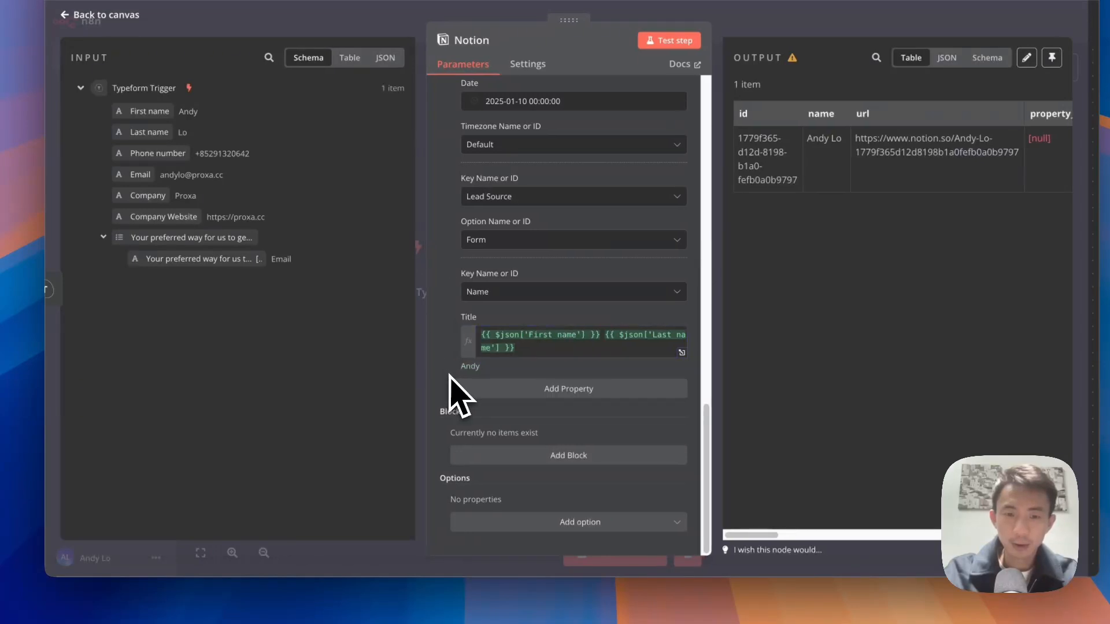
pyautogui.click(552, 399)
# Step: Add a Phone property mapped to the form's Phone number input
pyautogui.scroll(-2, 540, 404)
pyautogui.click(531, 362)
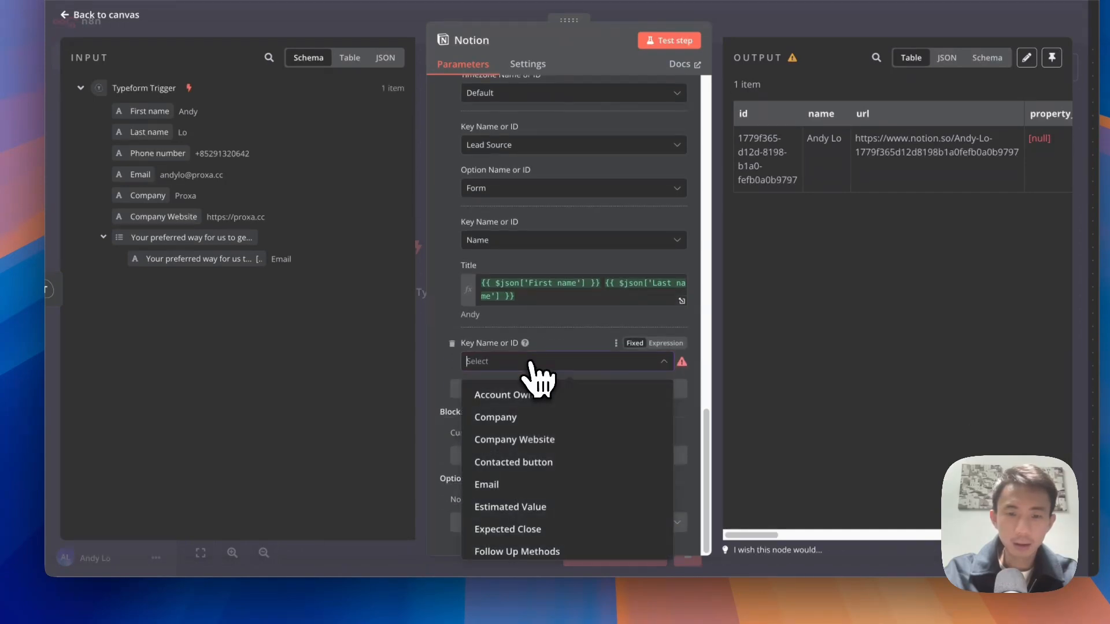
pyautogui.scroll(-3, 557, 453)
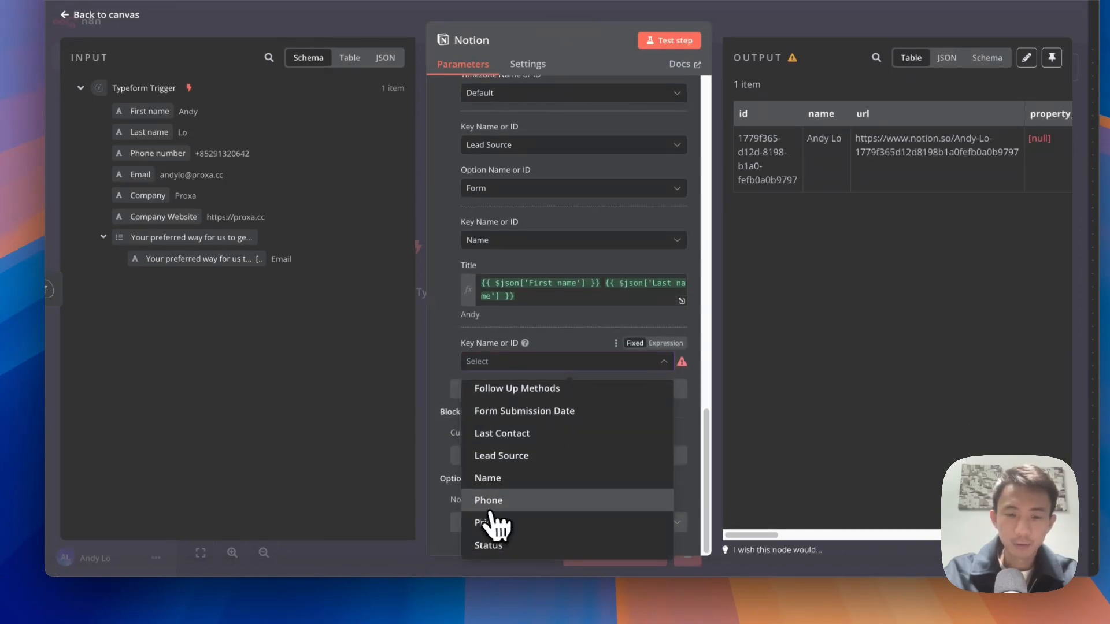
pyautogui.click(490, 508)
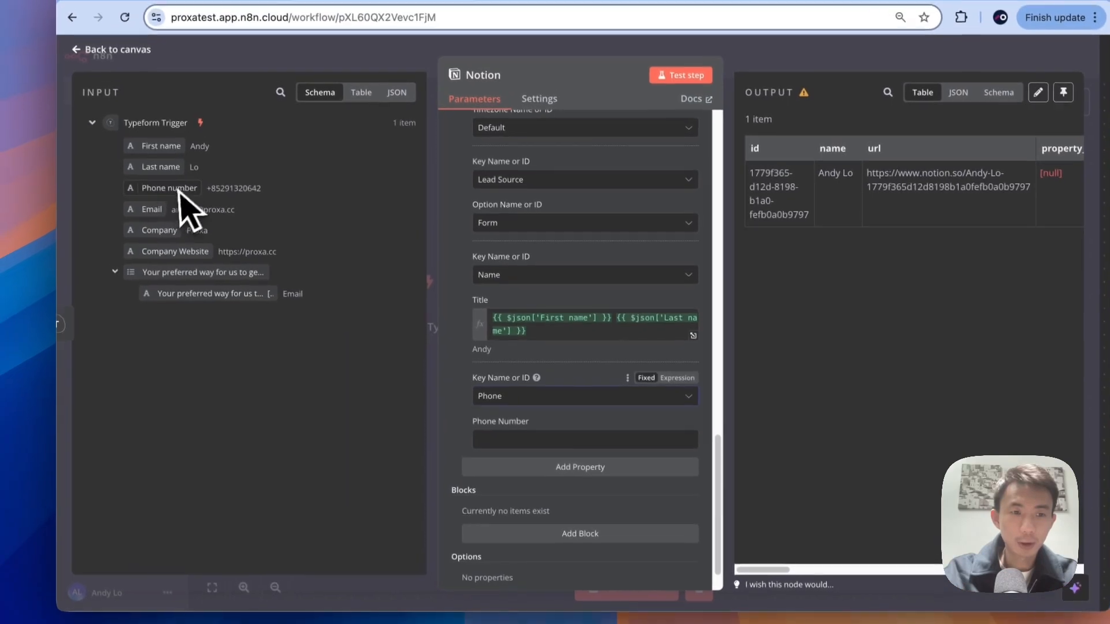
pyautogui.moveTo(158, 153); pyautogui.dragTo(512, 341)
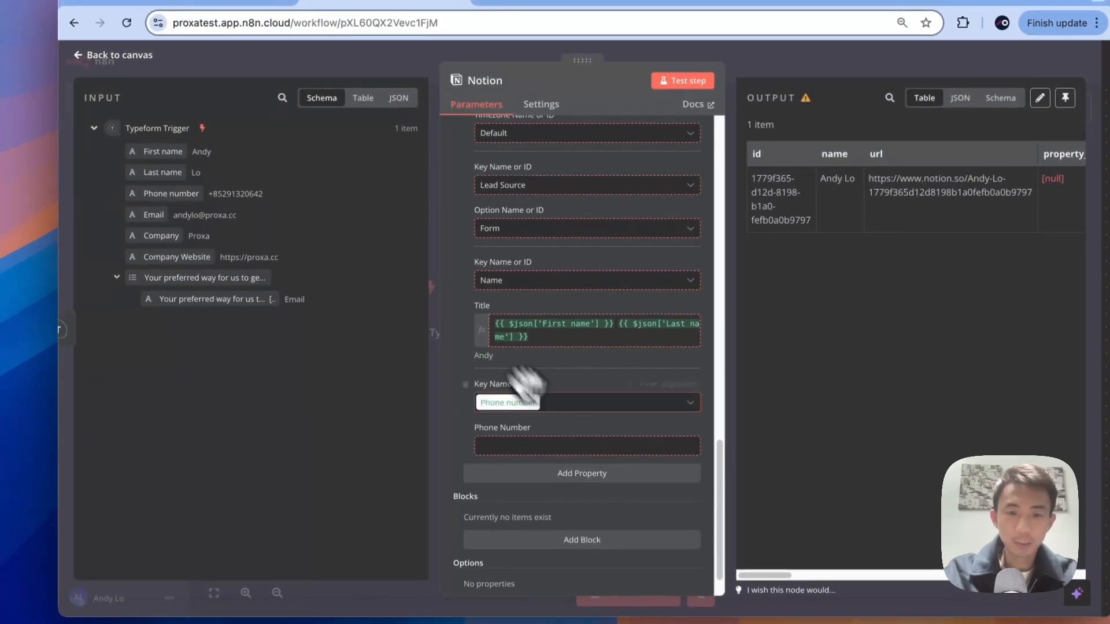
pyautogui.moveTo(526, 384); pyautogui.dragTo(532, 441)
pyautogui.scroll(-2, 565, 465)
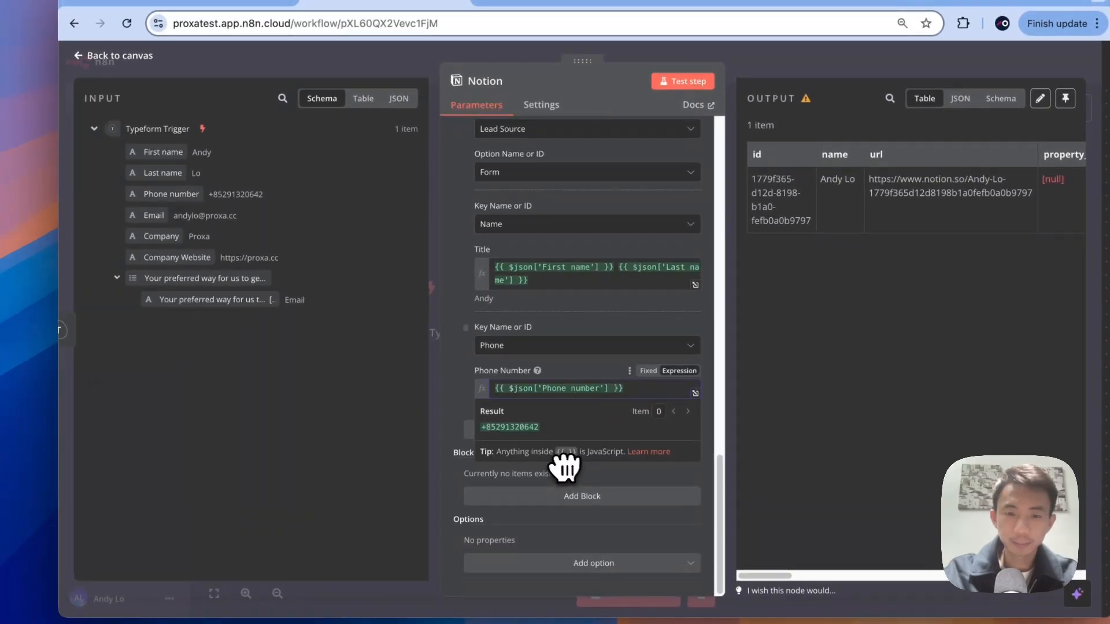
pyautogui.click(466, 400)
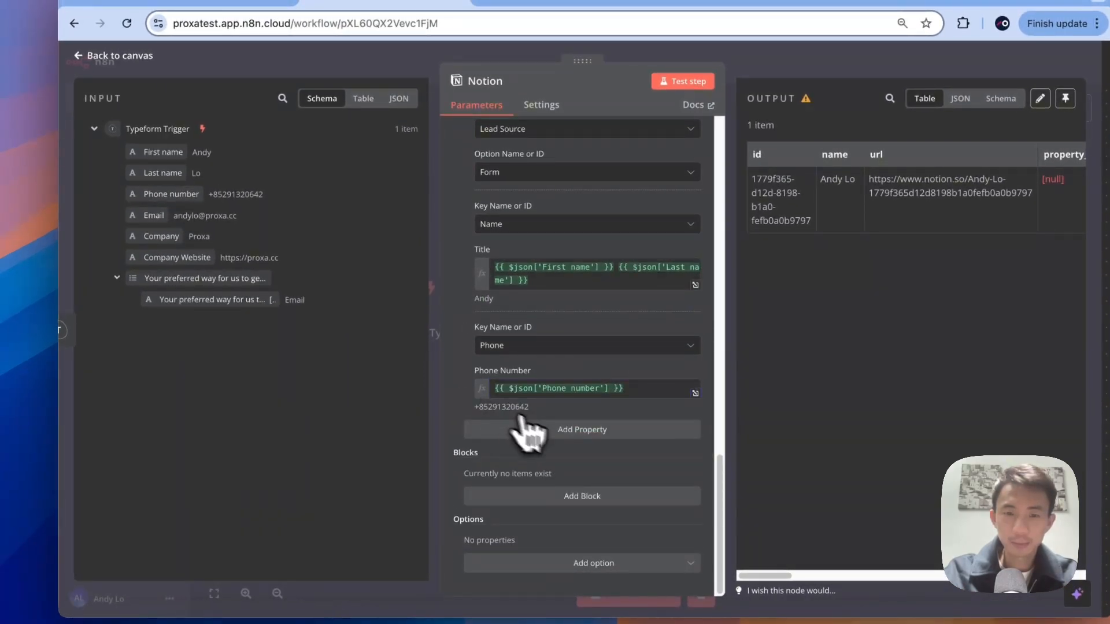
# Step: Add a Priority property set to High
pyautogui.click(552, 429)
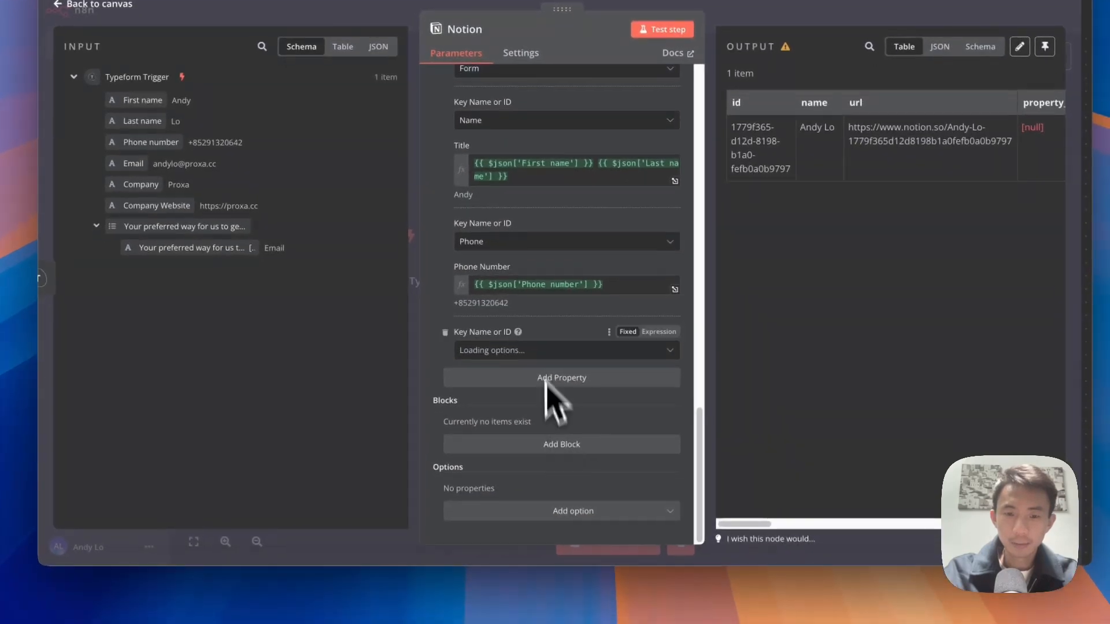
pyautogui.click(563, 403)
pyautogui.scroll(-3, 546, 379)
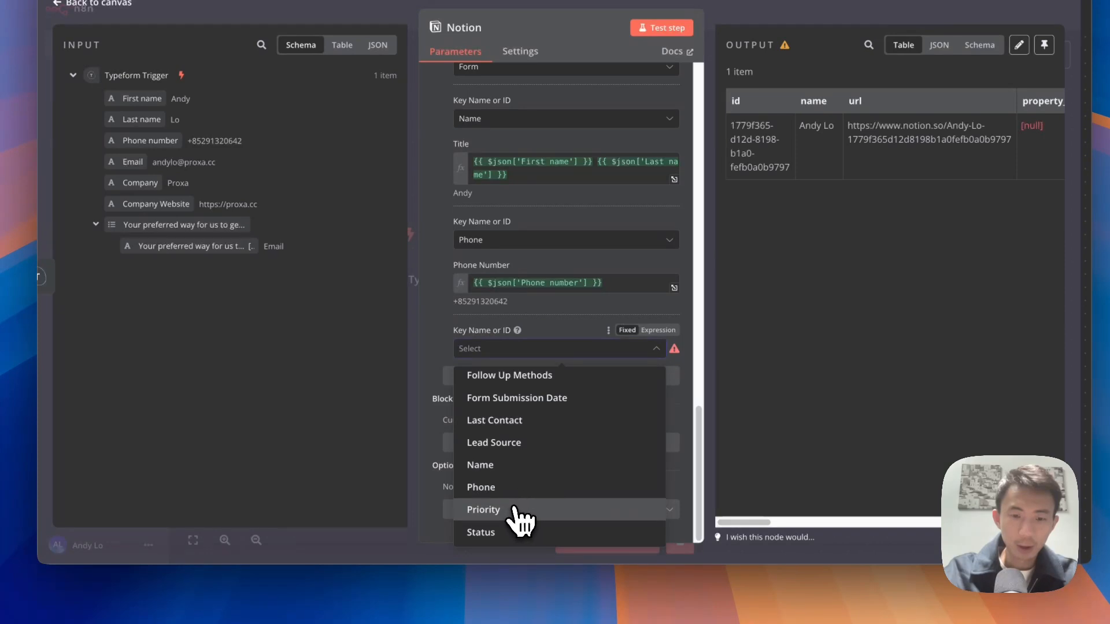
pyautogui.click(517, 510)
pyautogui.click(549, 394)
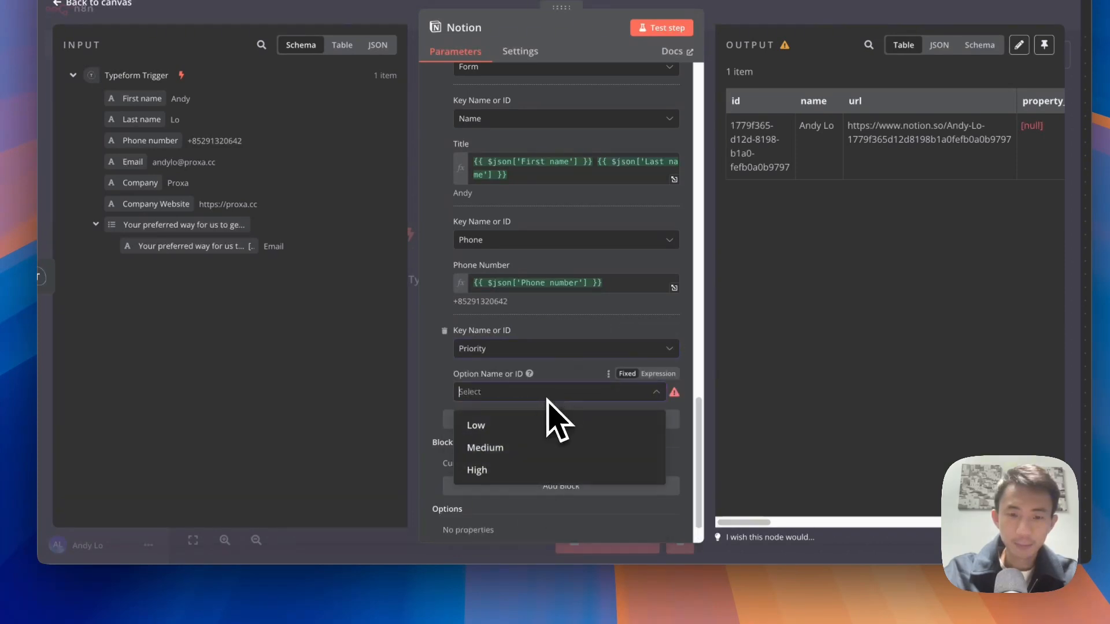
pyautogui.click(508, 468)
# Step: Add a Status property set to Lead
pyautogui.scroll(-2, 442, 399)
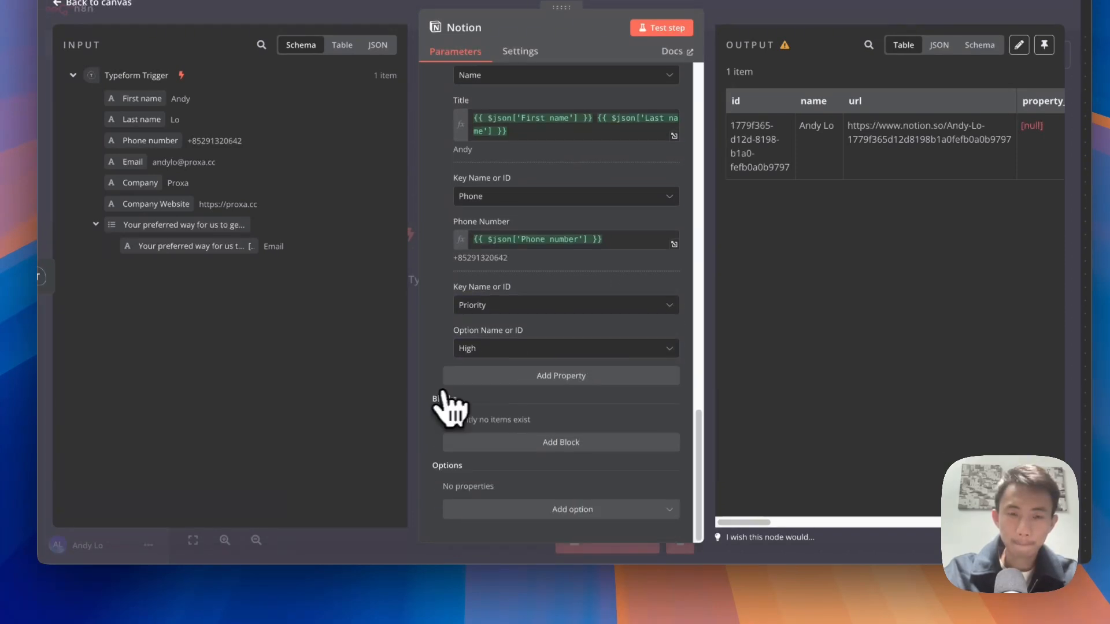
pyautogui.click(516, 377)
pyautogui.click(528, 405)
pyautogui.scroll(-1, 528, 405)
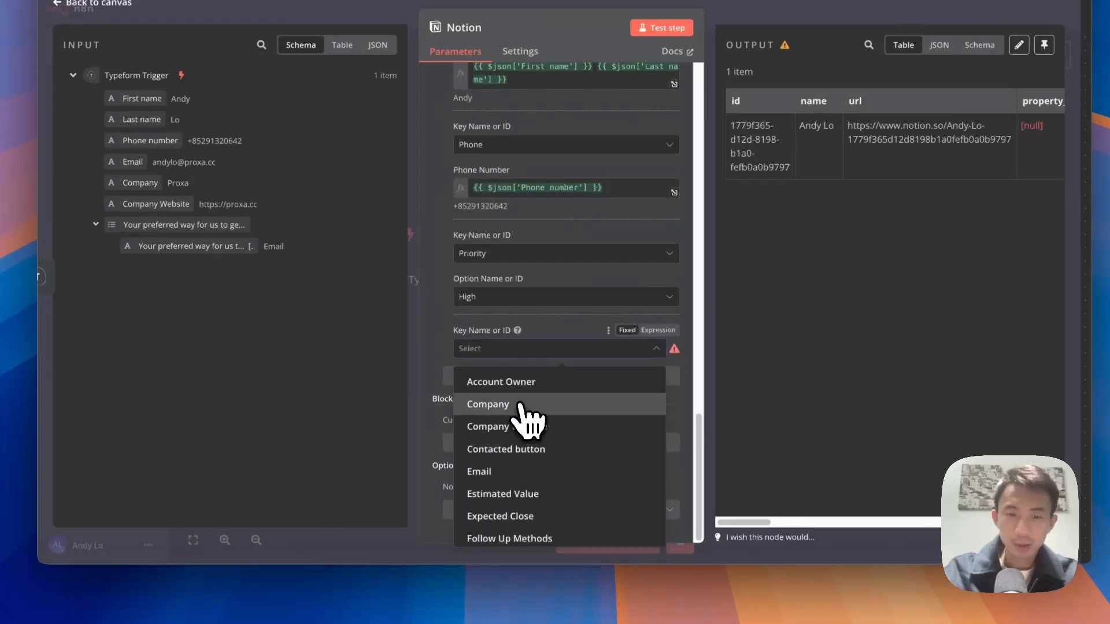
pyautogui.scroll(-3, 538, 471)
pyautogui.click(488, 531)
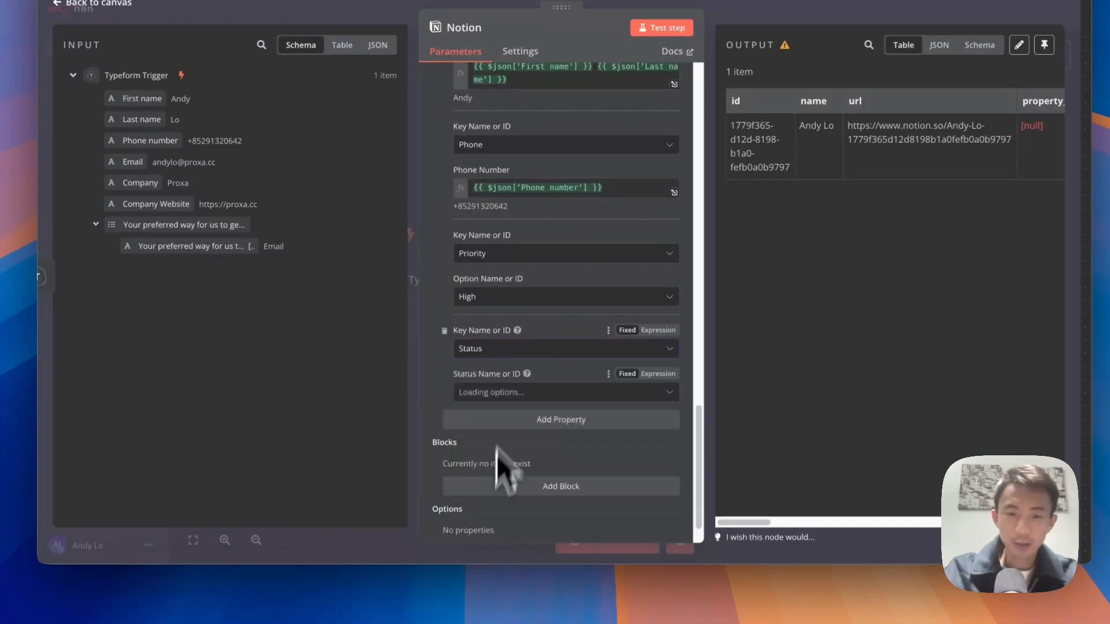
pyautogui.click(503, 393)
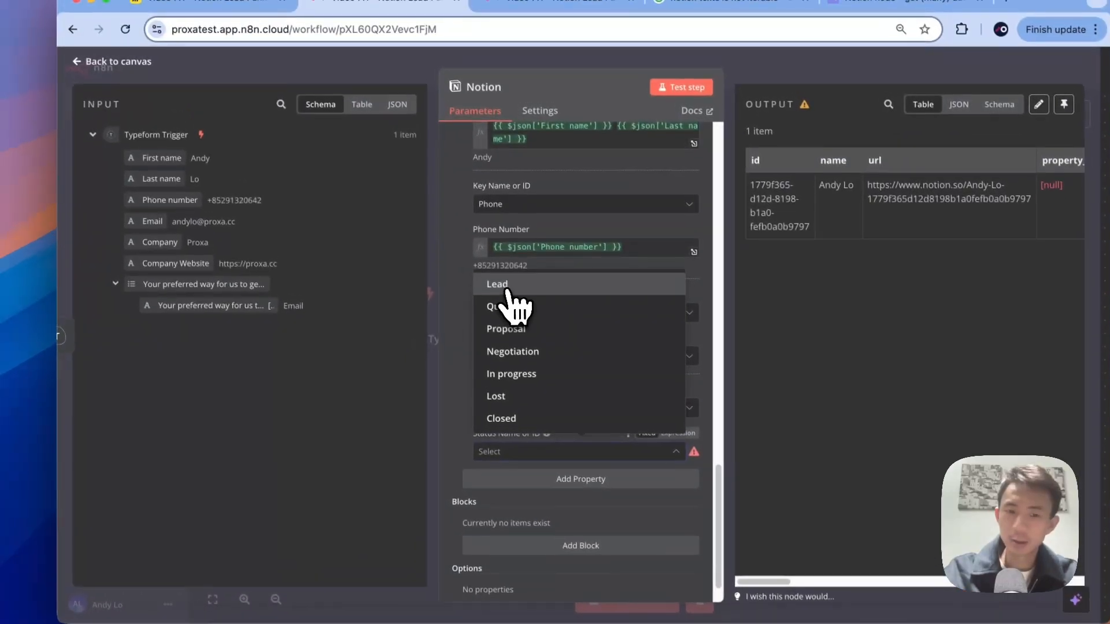
pyautogui.click(495, 224)
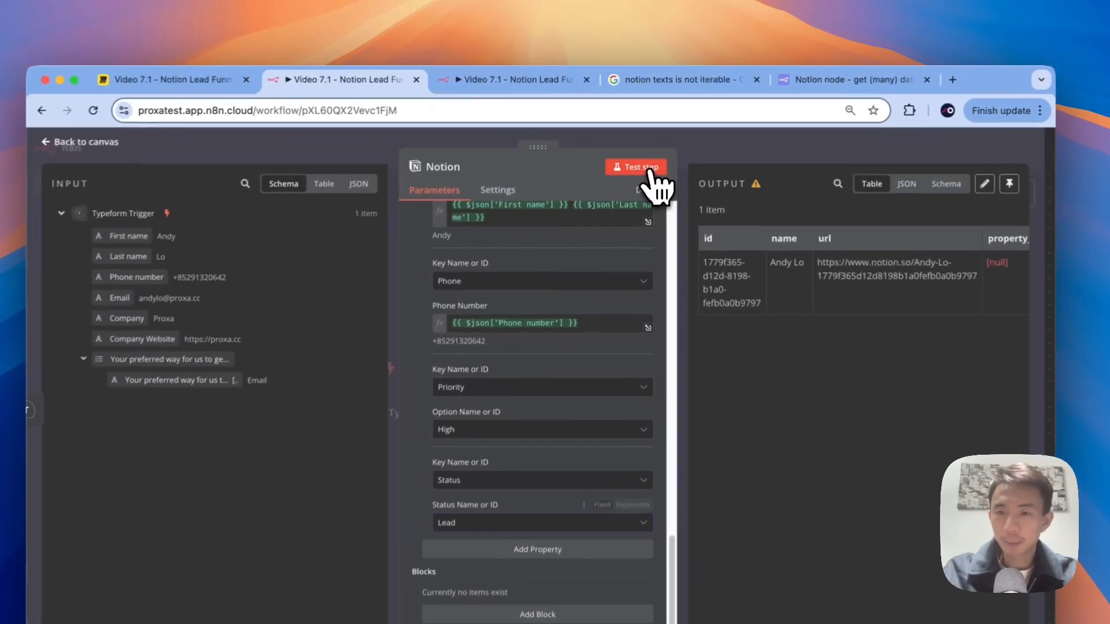
# Step: Test the Notion step and check the created High-priority Proxa lead in the output
pyautogui.click(640, 149)
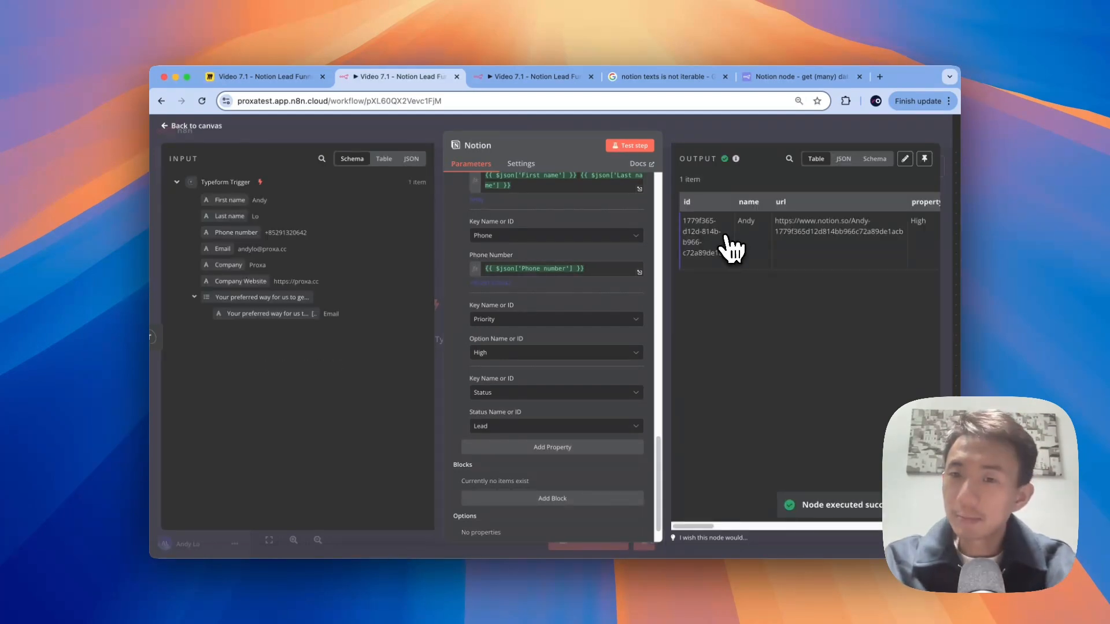
pyautogui.hscroll(8, 731, 248)
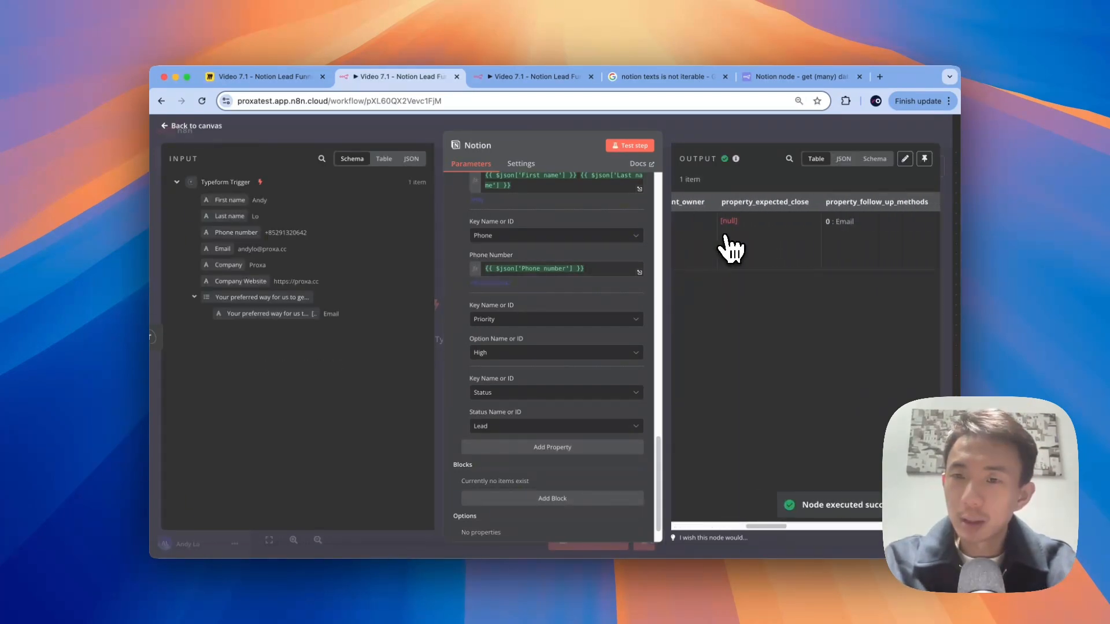
pyautogui.hscroll(10, 731, 247)
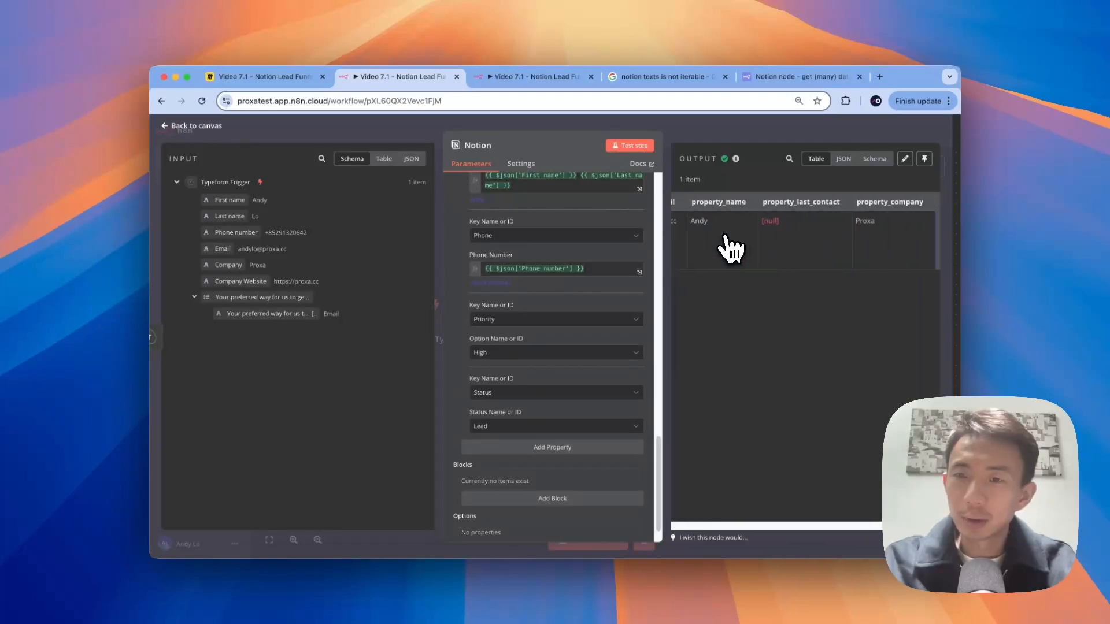
pyautogui.hotkey('ctrl', 'Right')
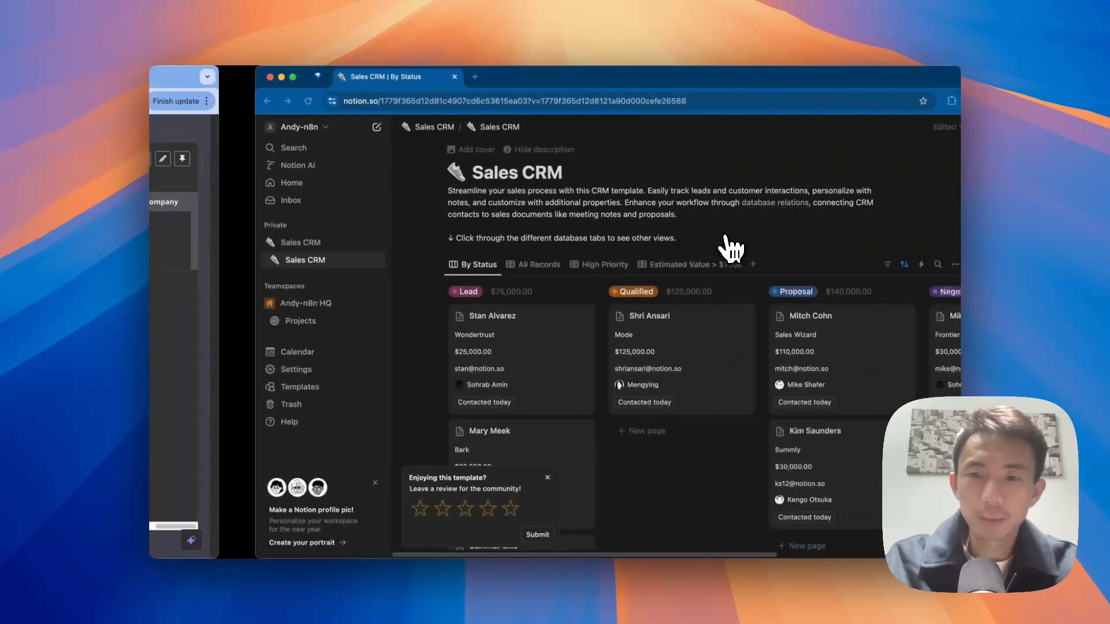
# Step: Open the new lead's Notion page to confirm Status Lead, Priority High and Company Proxa
pyautogui.scroll(-10, 577, 434)
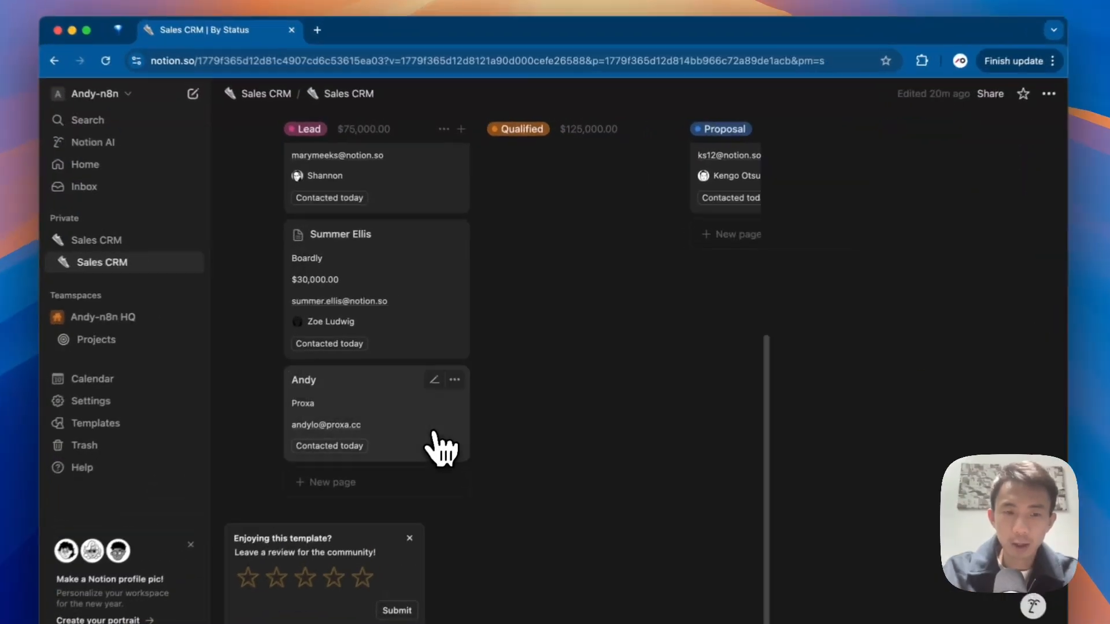
pyautogui.click(451, 393)
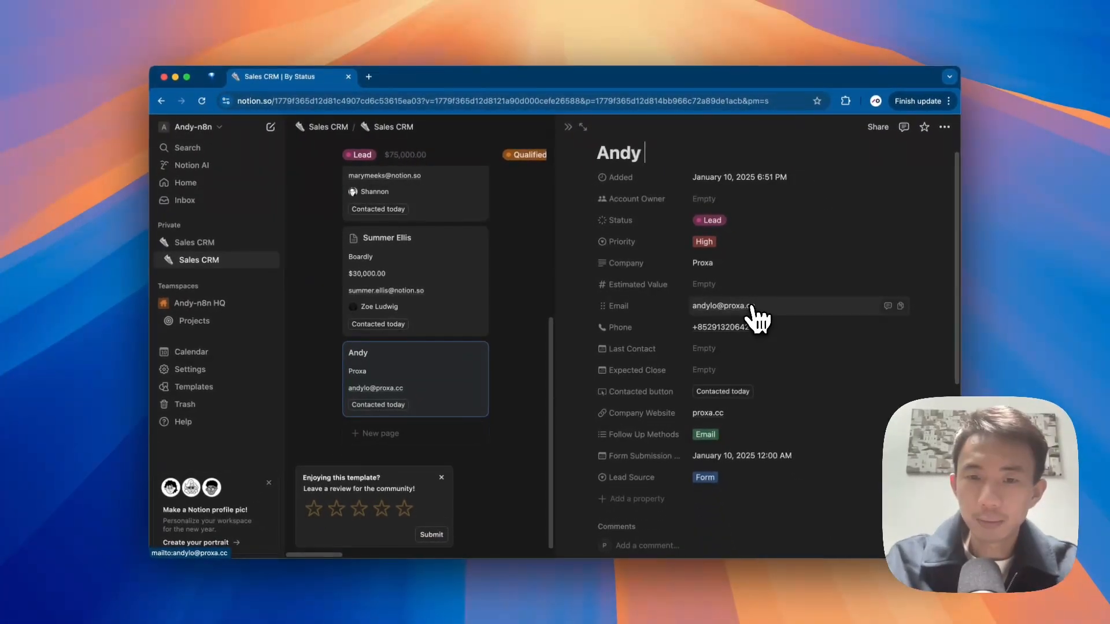
pyautogui.scroll(-1, 752, 387)
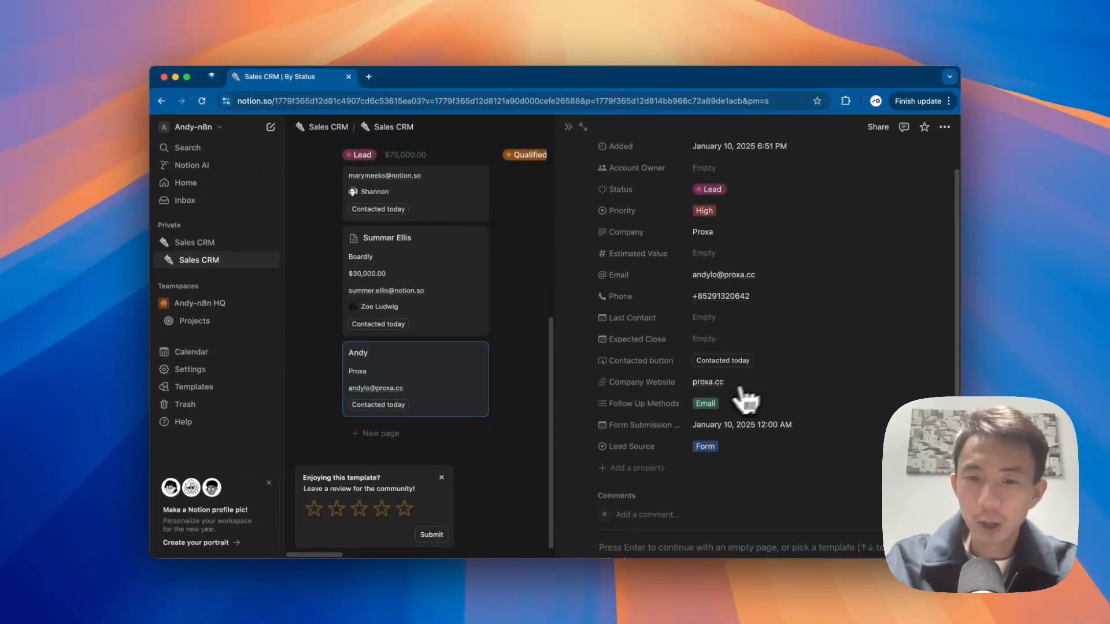
pyautogui.scroll(-1, 736, 399)
pyautogui.scroll(-1, 753, 421)
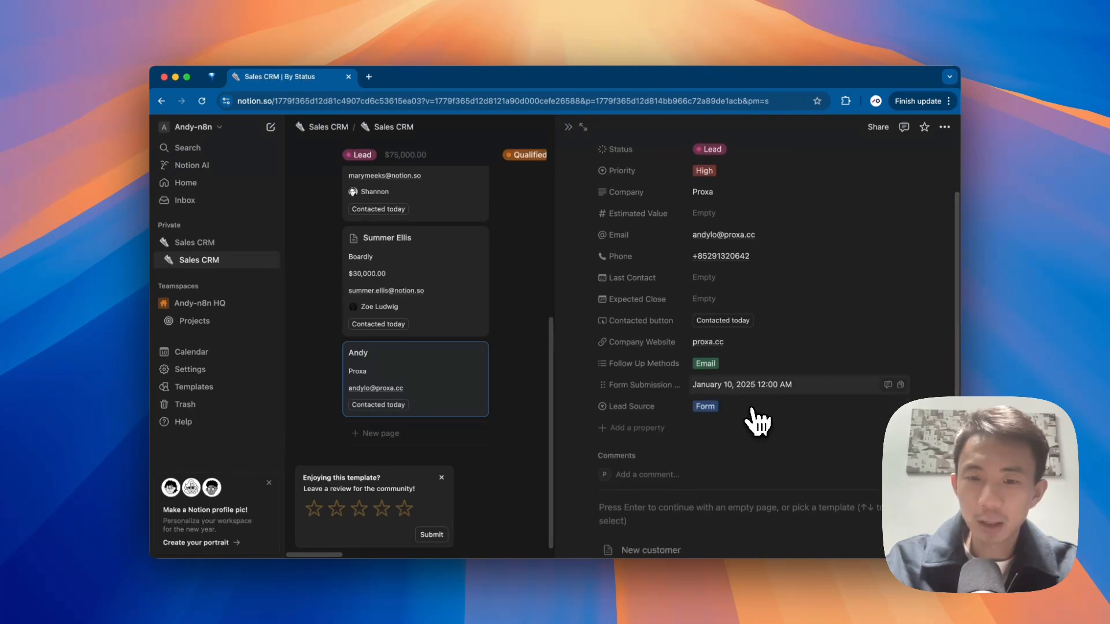
pyautogui.scroll(3, 711, 341)
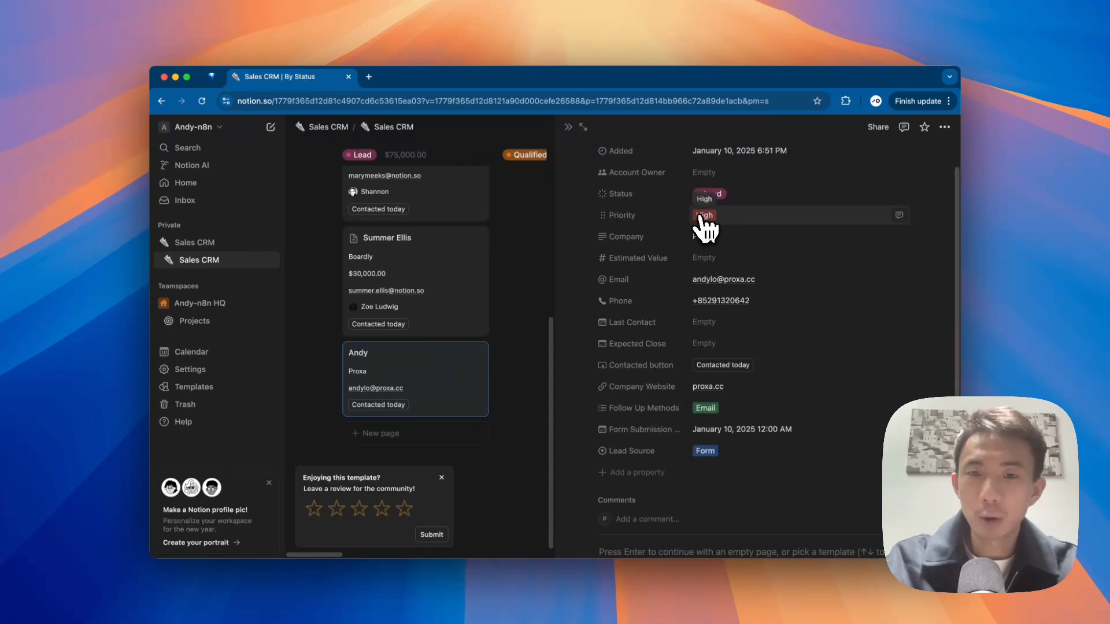
pyautogui.scroll(3, 696, 245)
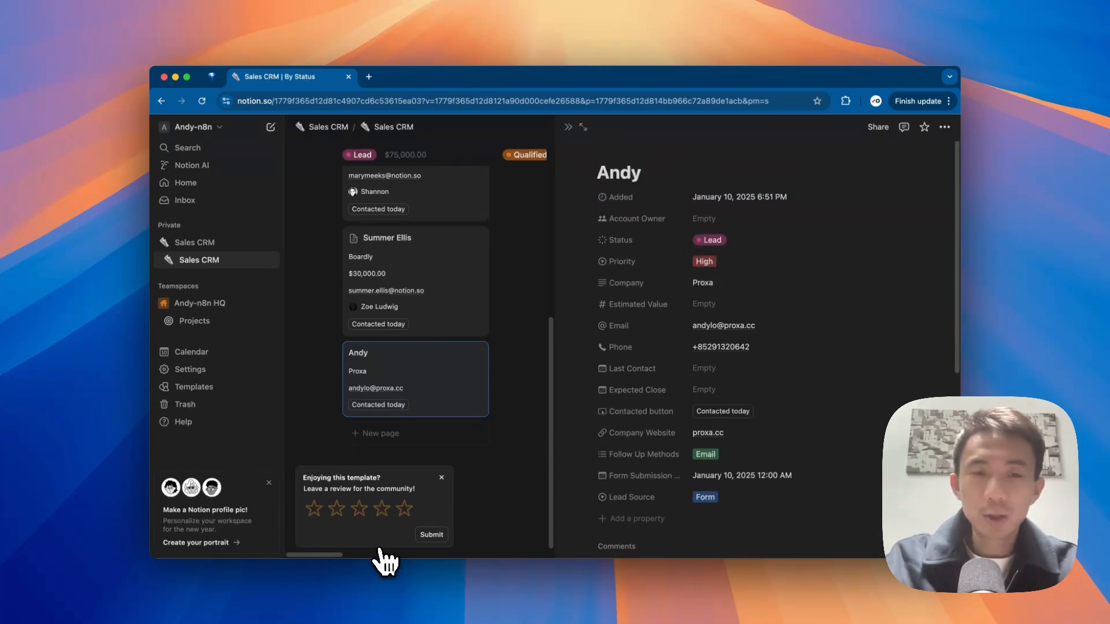
pyautogui.hotkey('ctrl', 'Left')
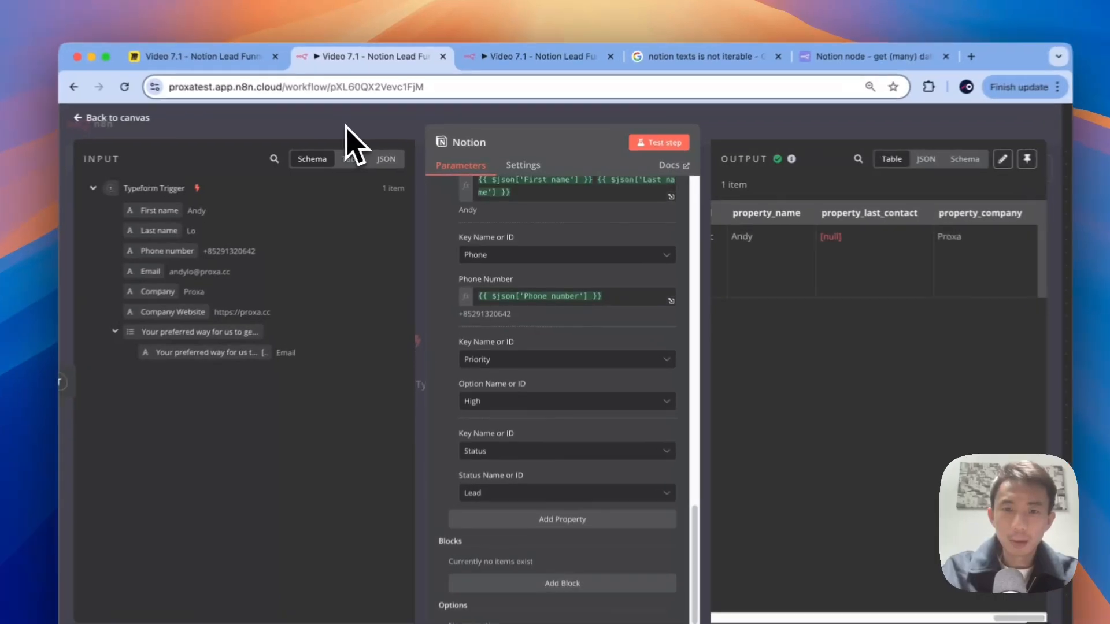
# Step: Close the node settings and save the lead funnel workflow
pyautogui.press('Escape')
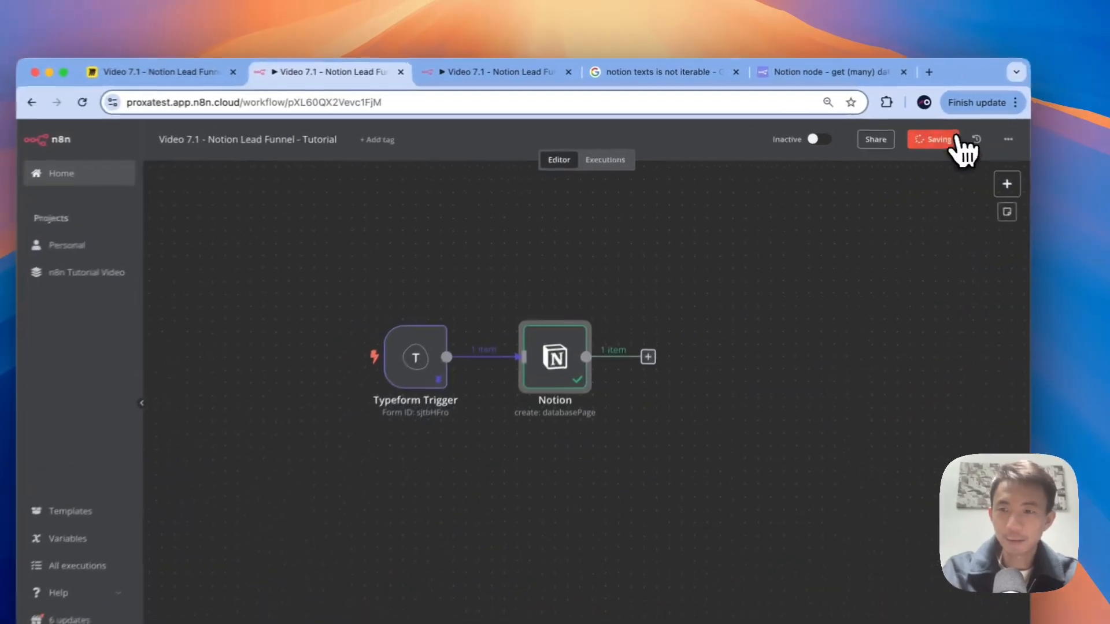
pyautogui.click(890, 131)
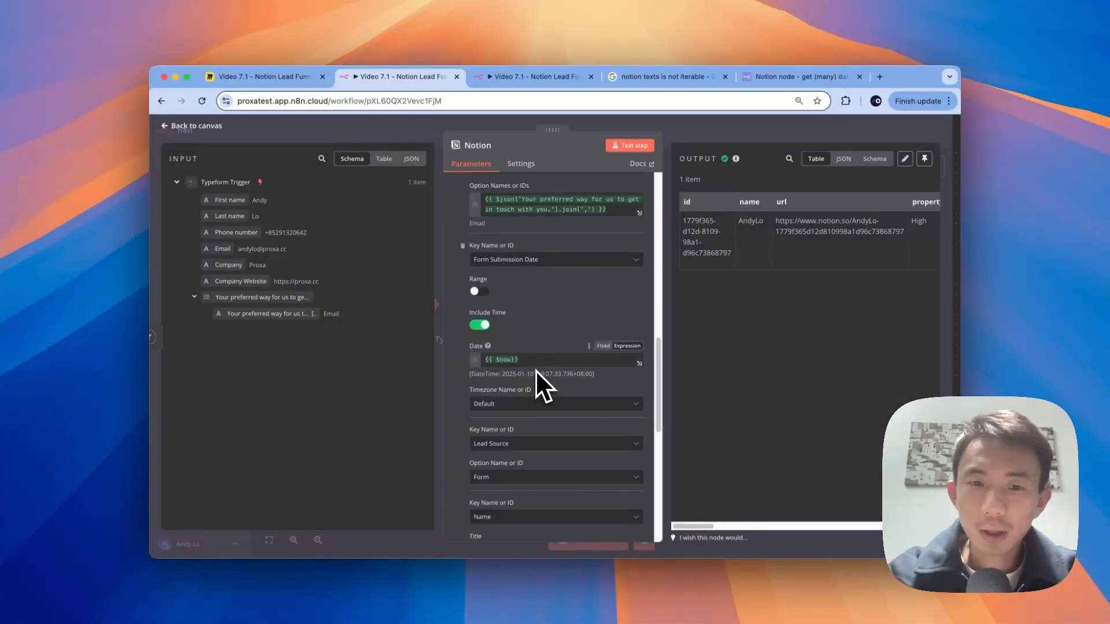
pyautogui.scroll(2, 511, 326)
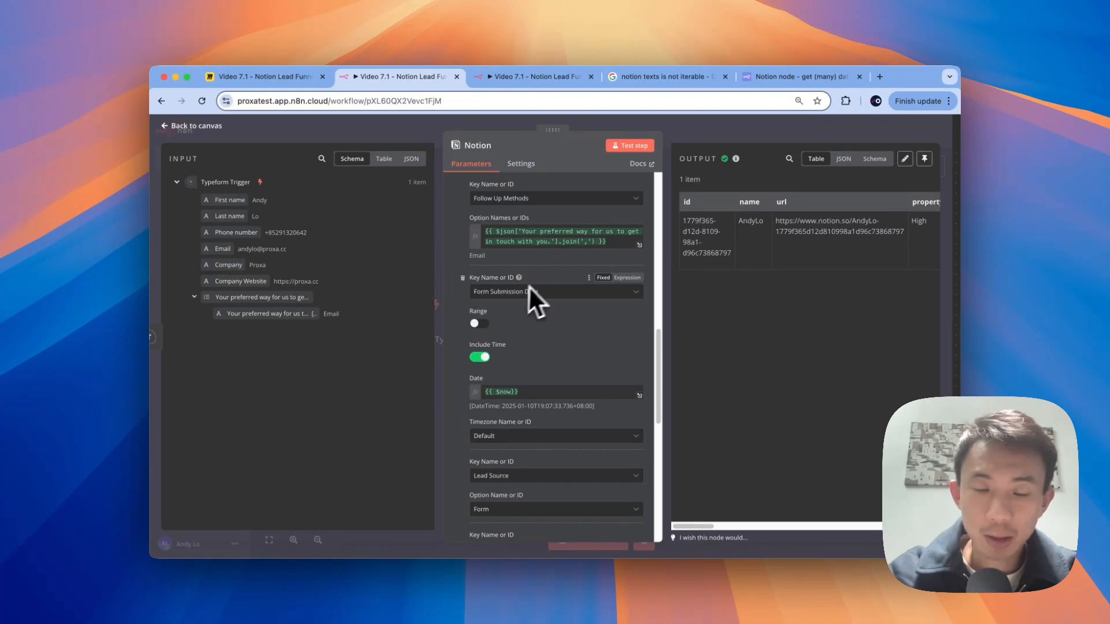
# Step: Check the Form Submission Date's {{ $now }} result, then view the Notion Sales CRM board
pyautogui.click(531, 393)
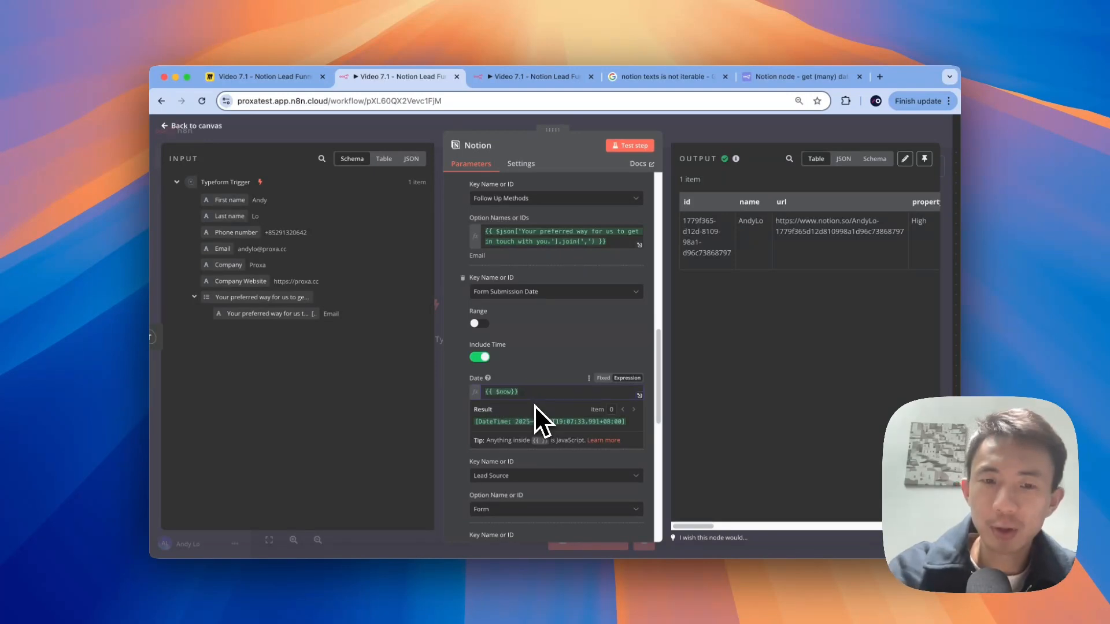
pyautogui.click(463, 369)
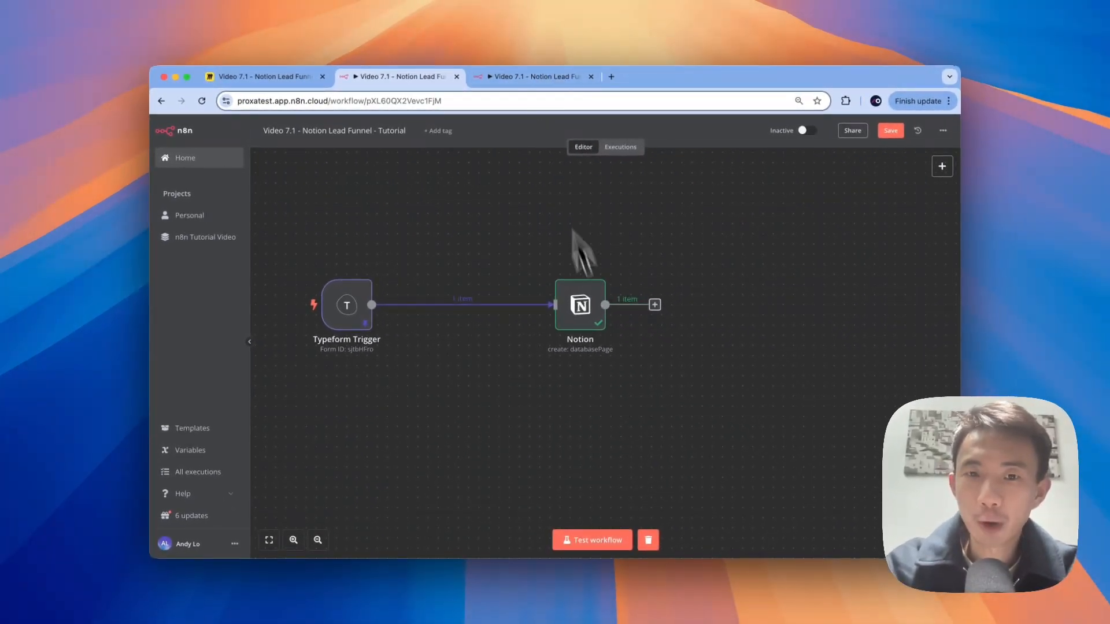
pyautogui.hotkey('ctrl', 'Right')
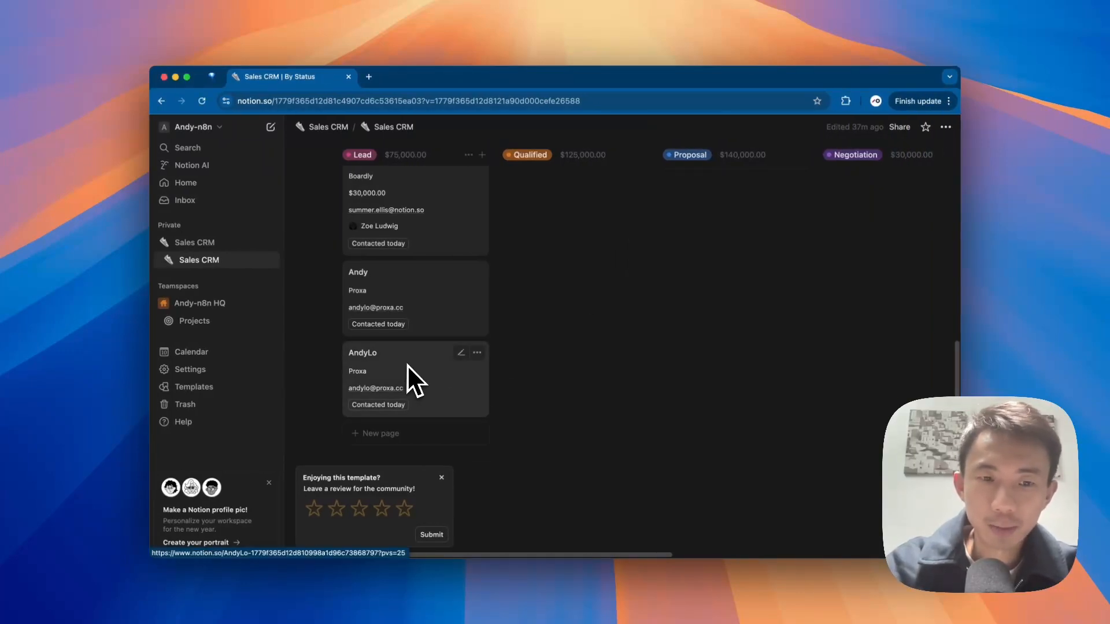
# Step: Inspect the If1 condition in the finished workflow, then return to the Tutorial workflow
pyautogui.hotkey('ctrl', 'Left')
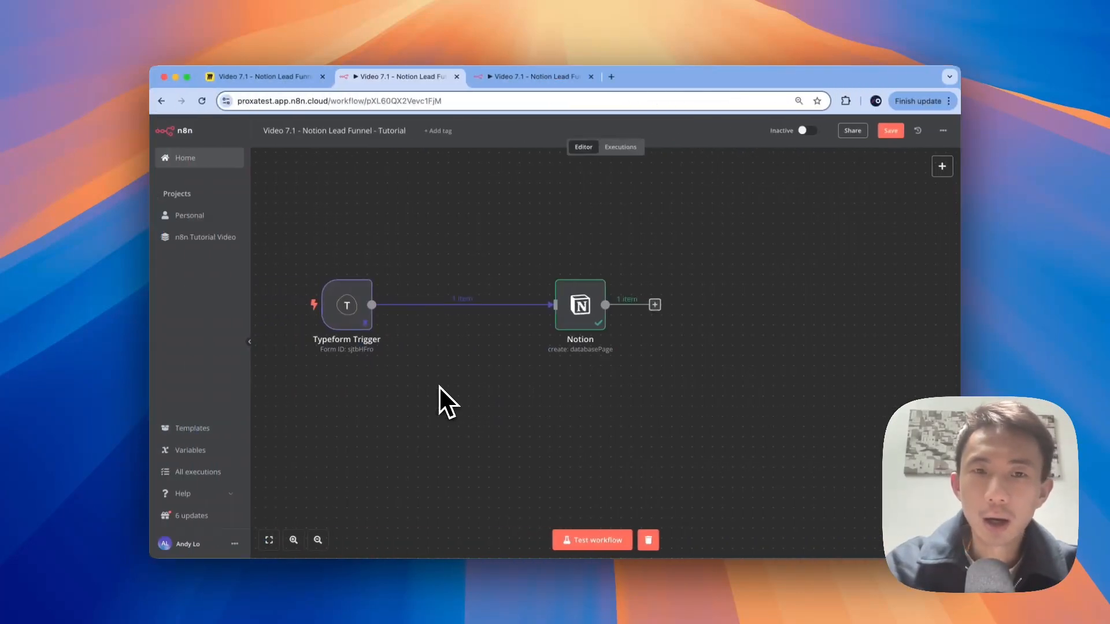
pyautogui.click(552, 79)
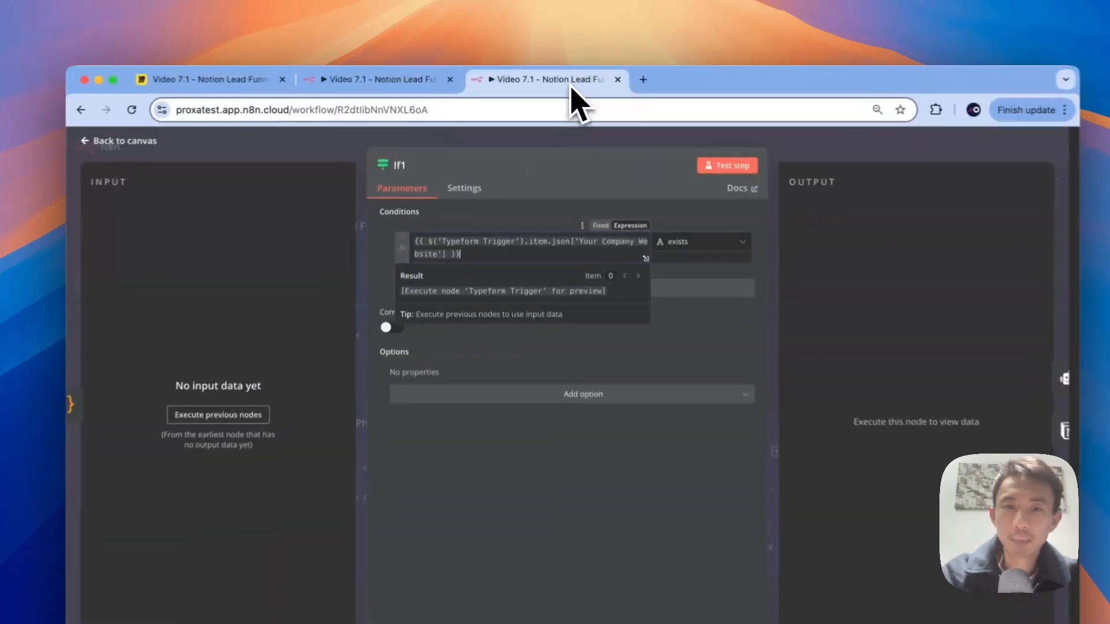
pyautogui.click(321, 144)
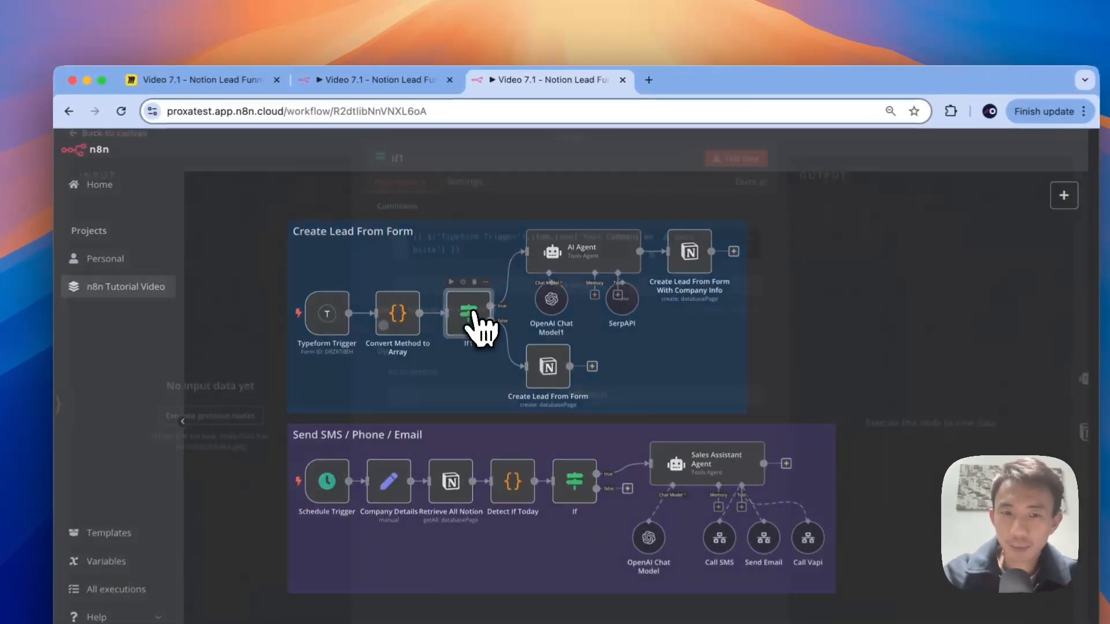
pyautogui.doubleClick(473, 257)
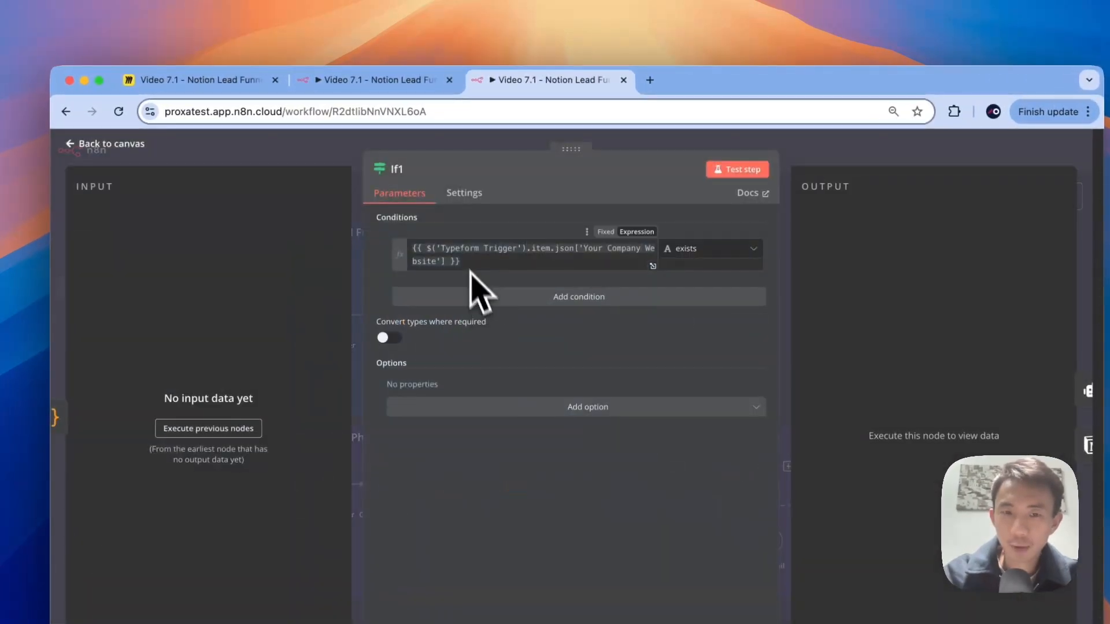
pyautogui.click(349, 157)
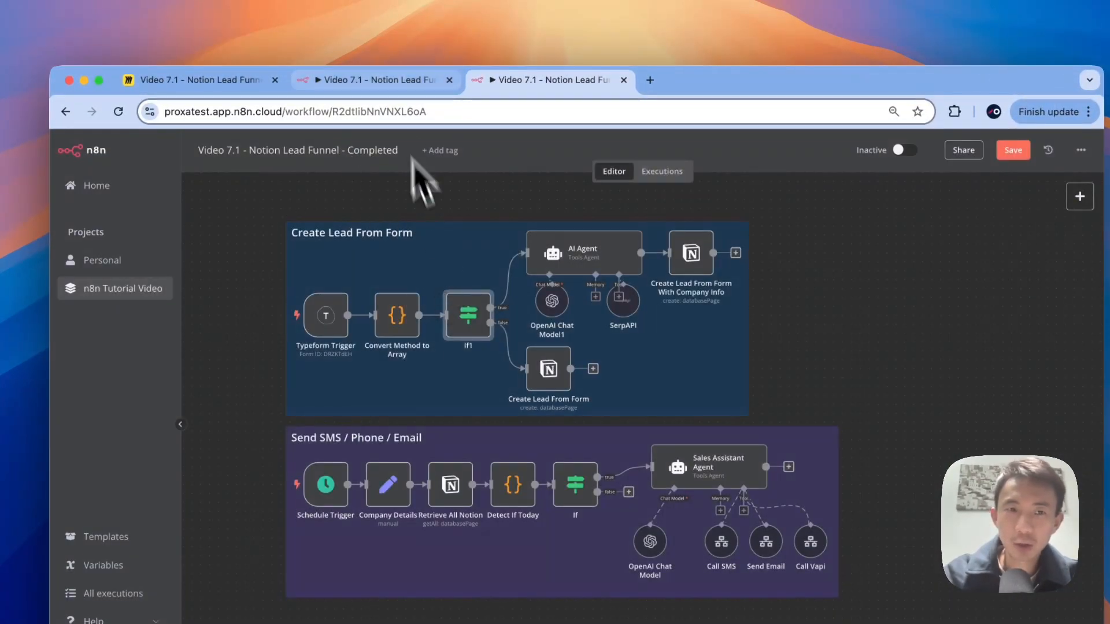
pyautogui.click(384, 81)
# Step: Insert an If node after Typeform Trigger with Company Website as its condition value
pyautogui.click(446, 376)
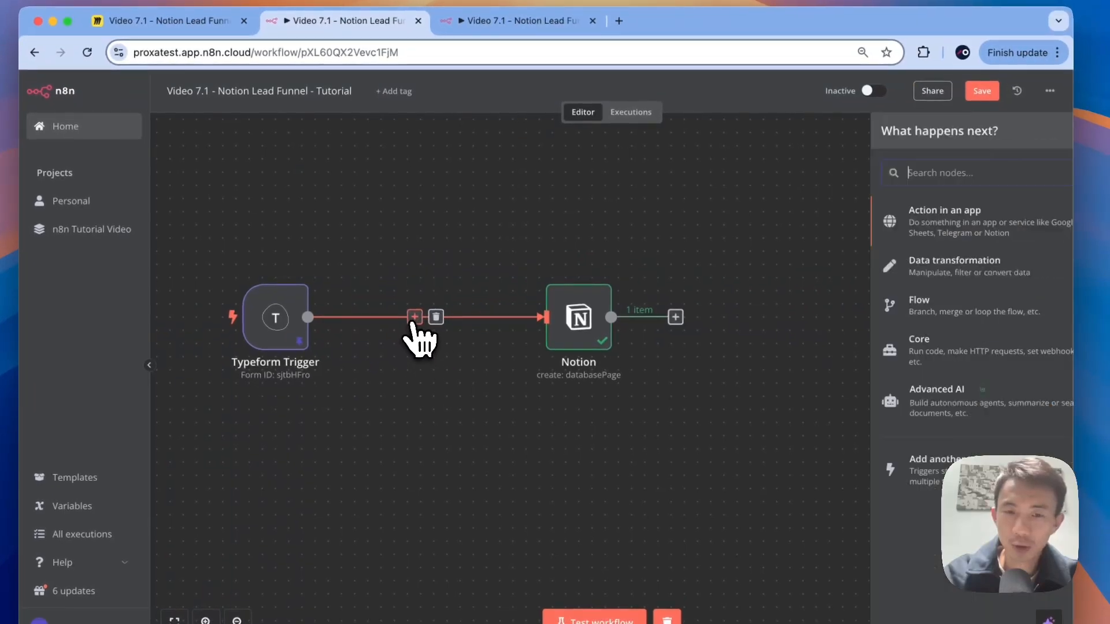
pyautogui.write('if')
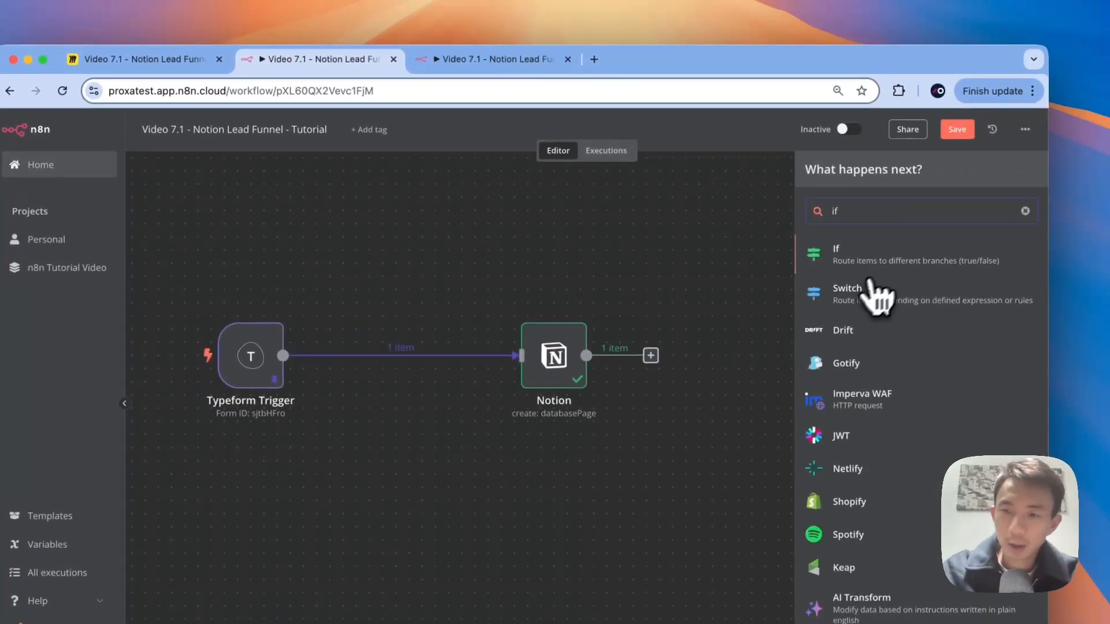
pyautogui.click(919, 250)
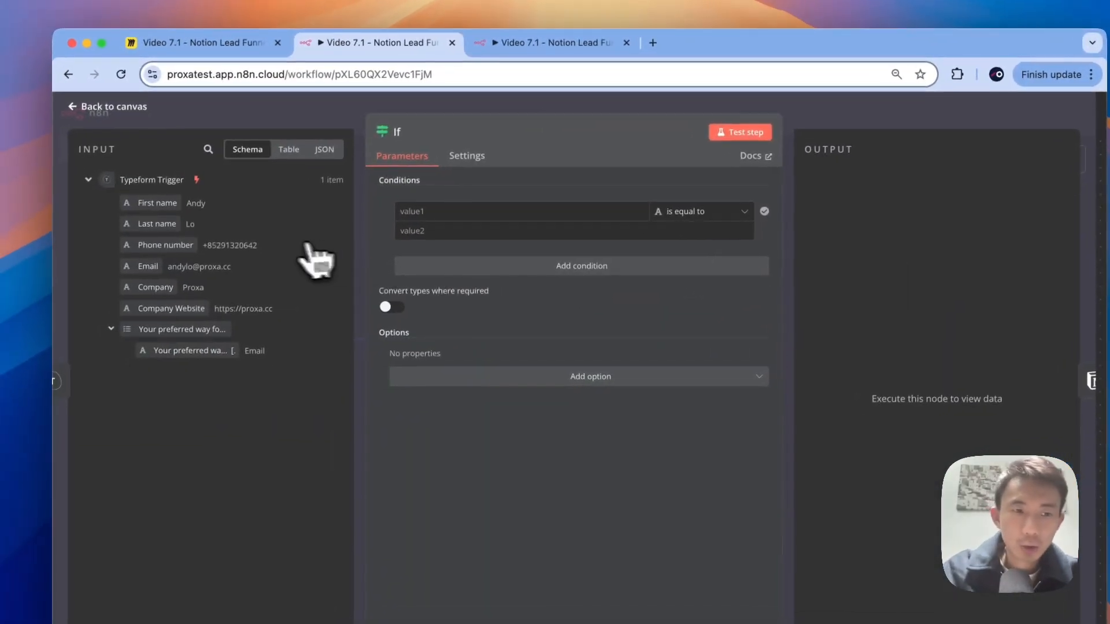
pyautogui.moveTo(156, 308); pyautogui.dragTo(421, 218)
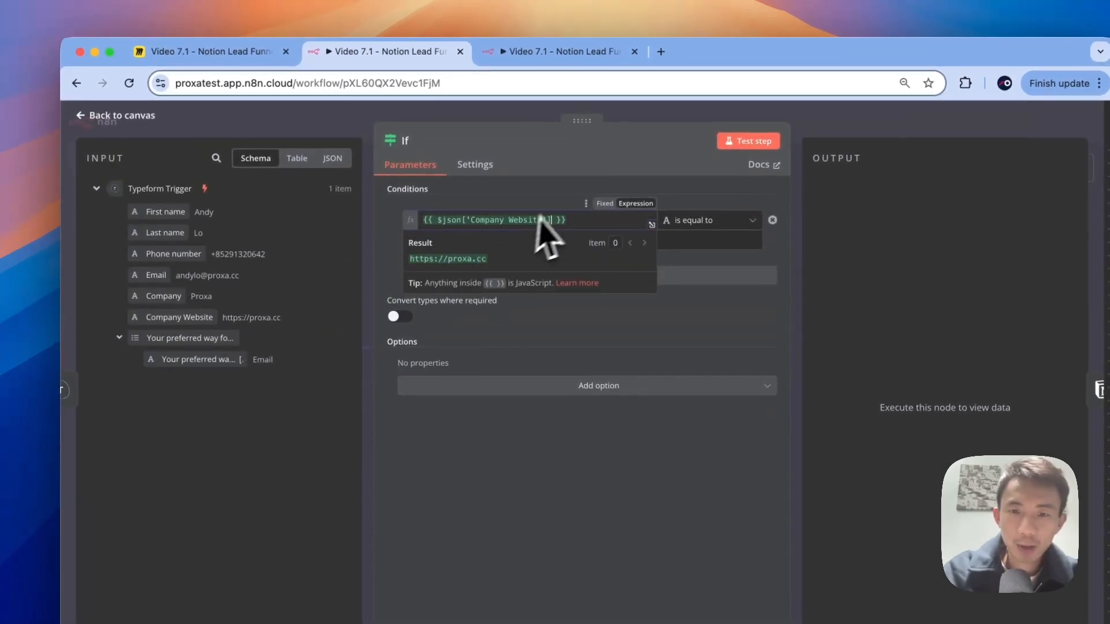
pyautogui.click(560, 192)
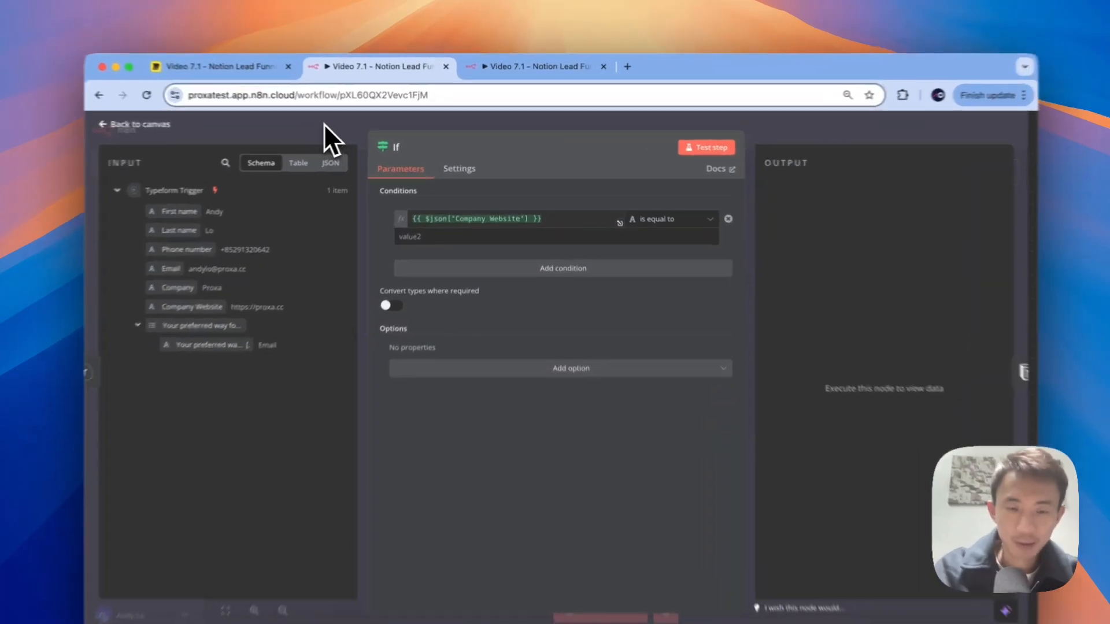
pyautogui.click(353, 125)
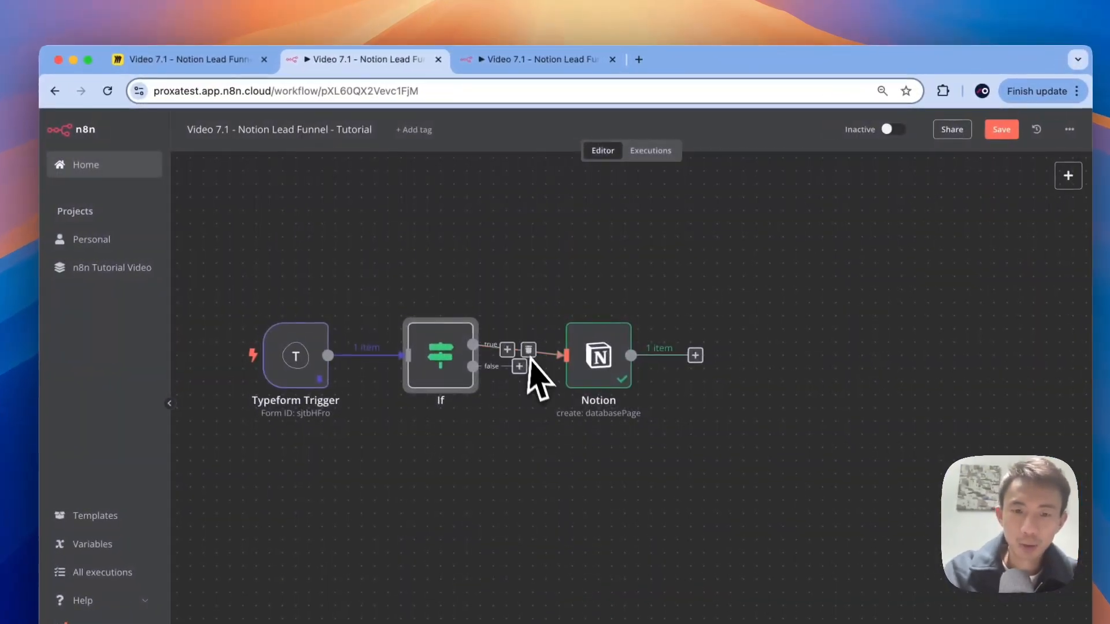
# Step: Unlink Notion from the If true output and move it onto the false branch
pyautogui.moveTo(601, 347); pyautogui.dragTo(680, 333)
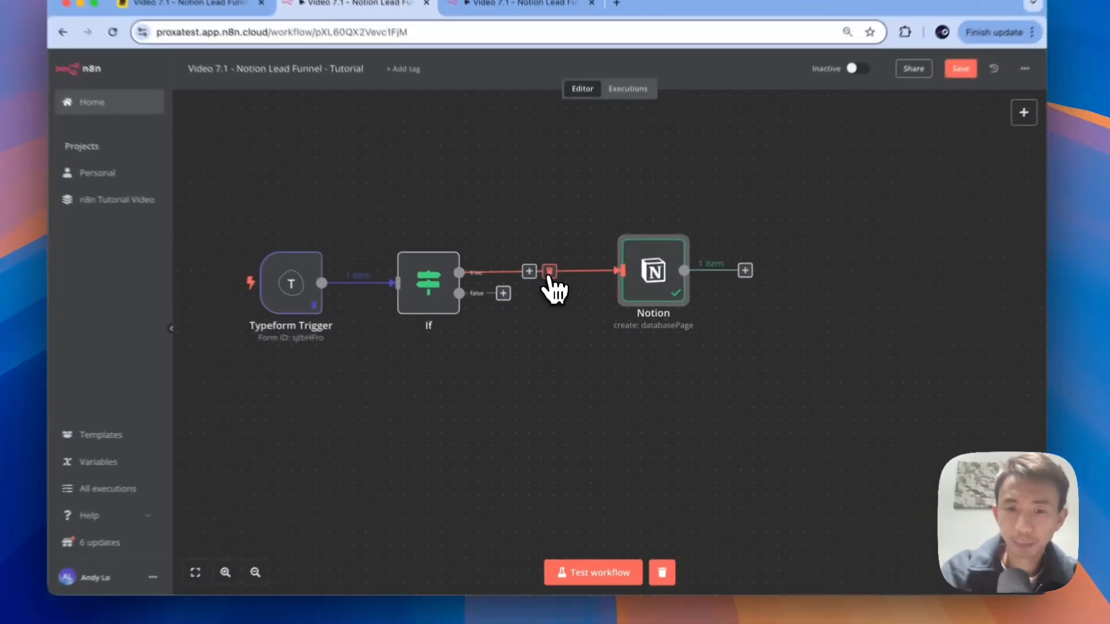
pyautogui.click(557, 295)
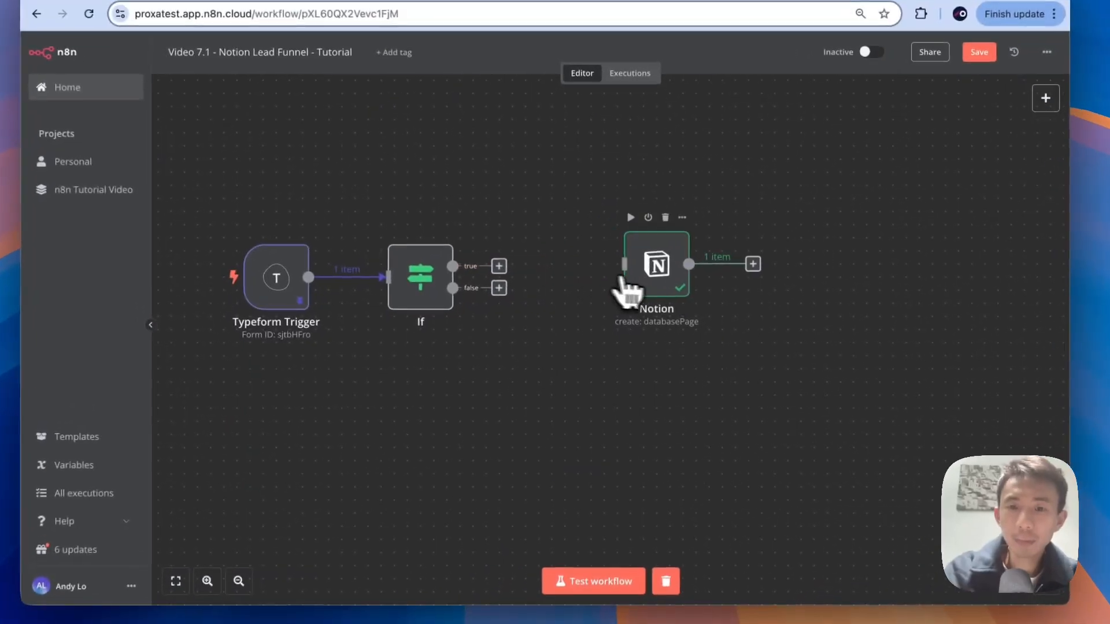
pyautogui.moveTo(615, 314); pyautogui.dragTo(640, 431)
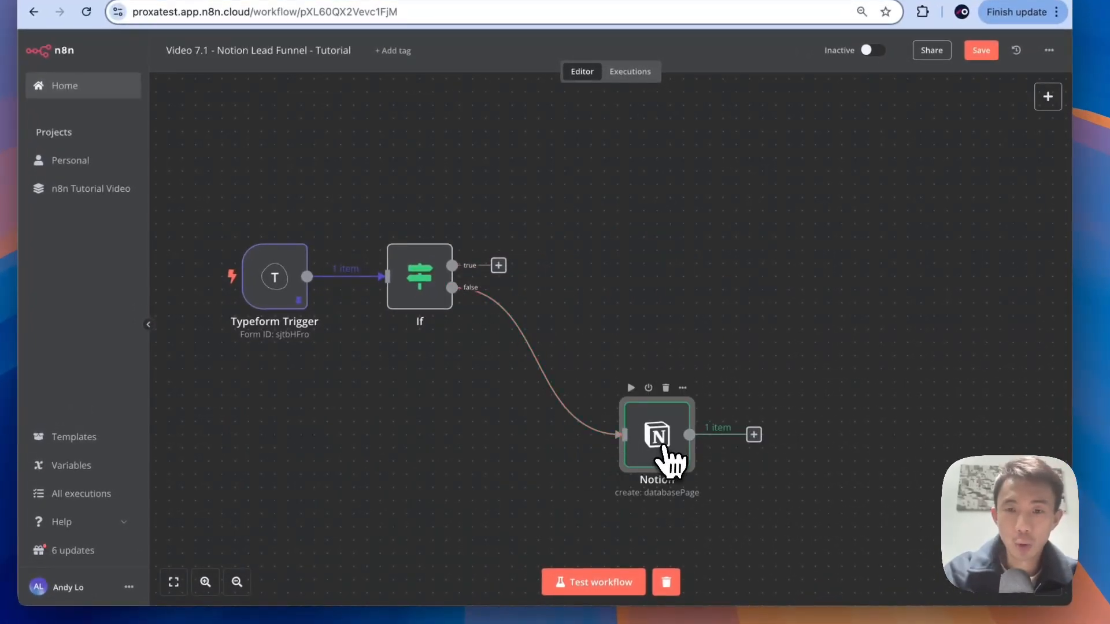
pyautogui.moveTo(664, 454); pyautogui.dragTo(737, 436)
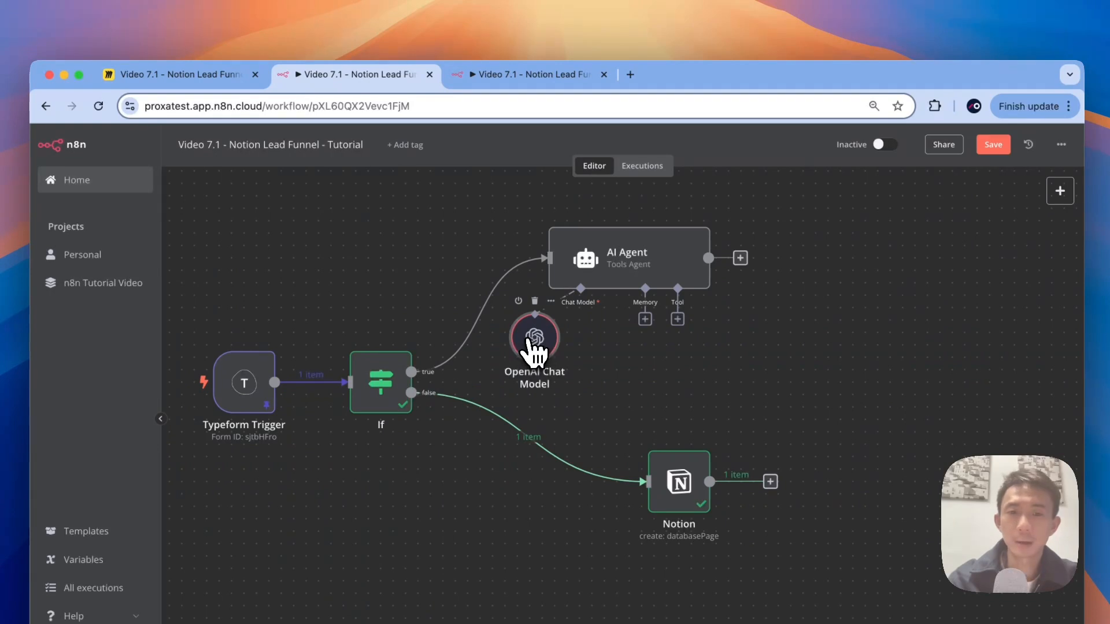
pyautogui.doubleClick(530, 344)
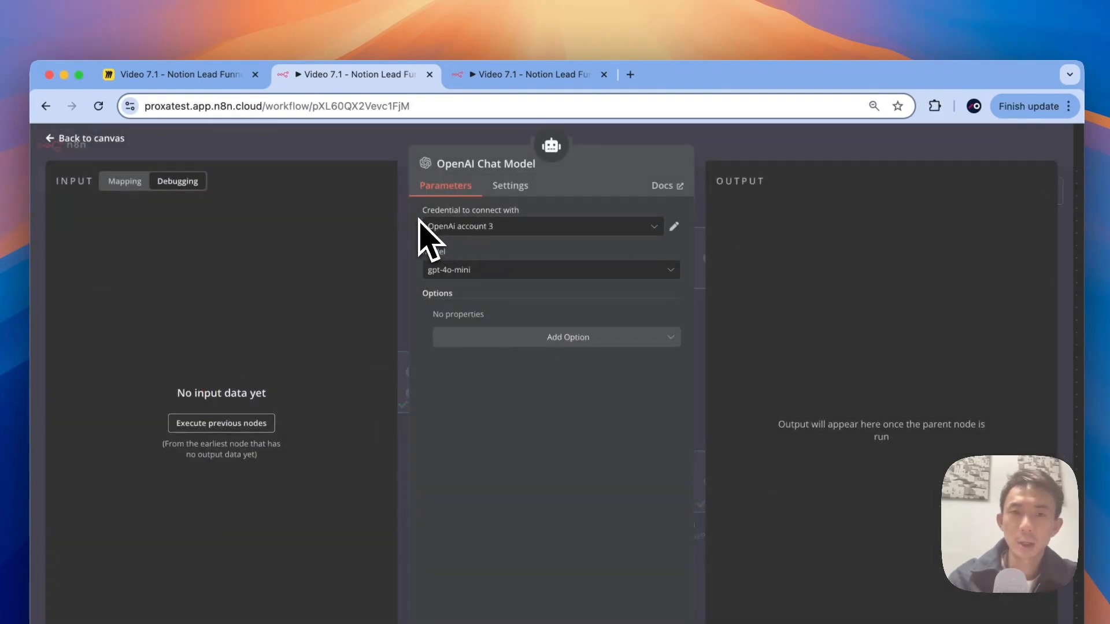
pyautogui.click(630, 74)
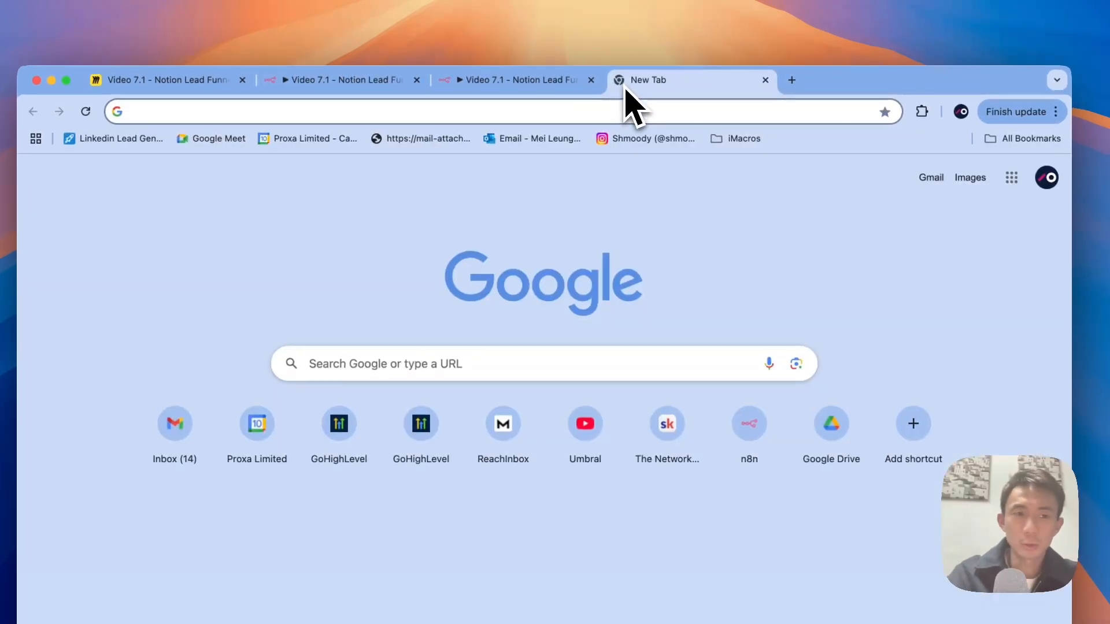
pyautogui.write('opena')
pyautogui.press('BackSpace')
pyautogui.write('ai a')
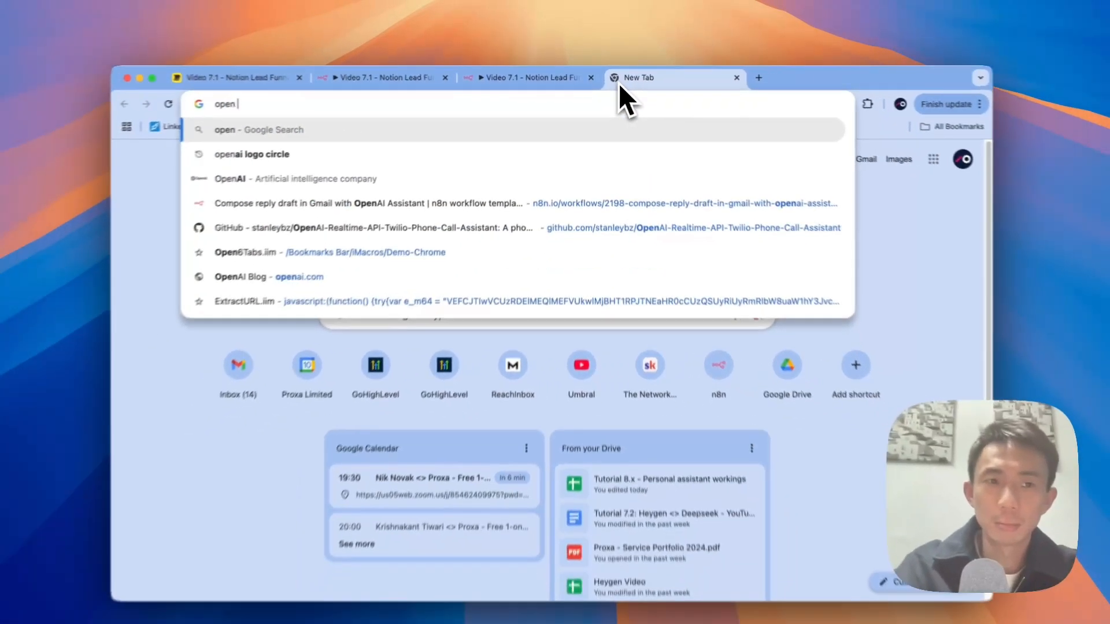
pyautogui.write('pi key')
pyautogui.press('Return')
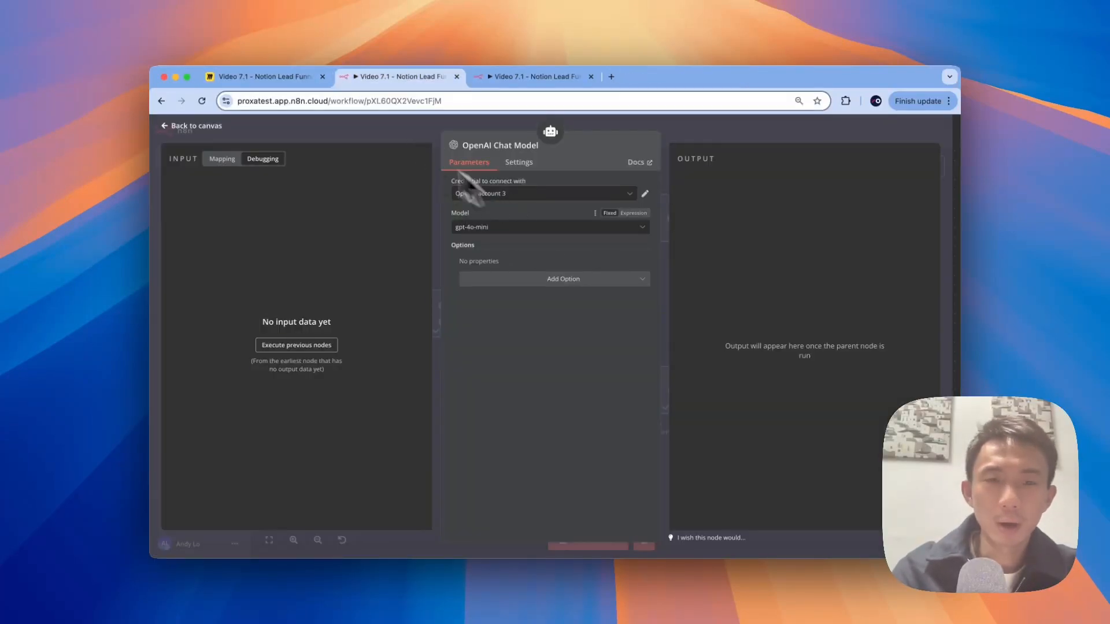
pyautogui.click(393, 129)
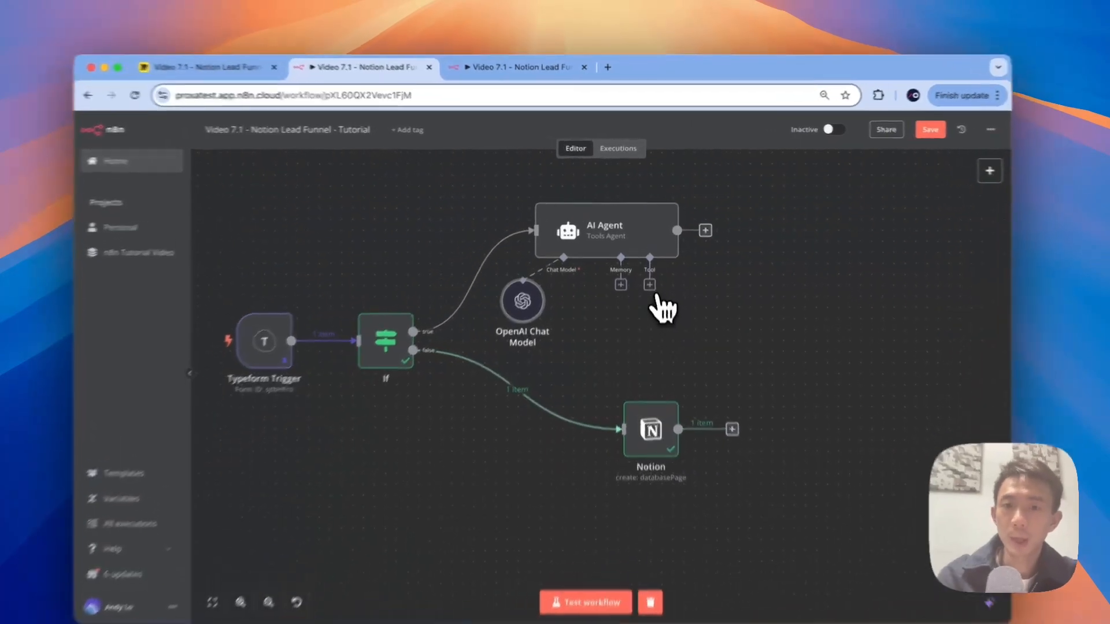
pyautogui.click(648, 265)
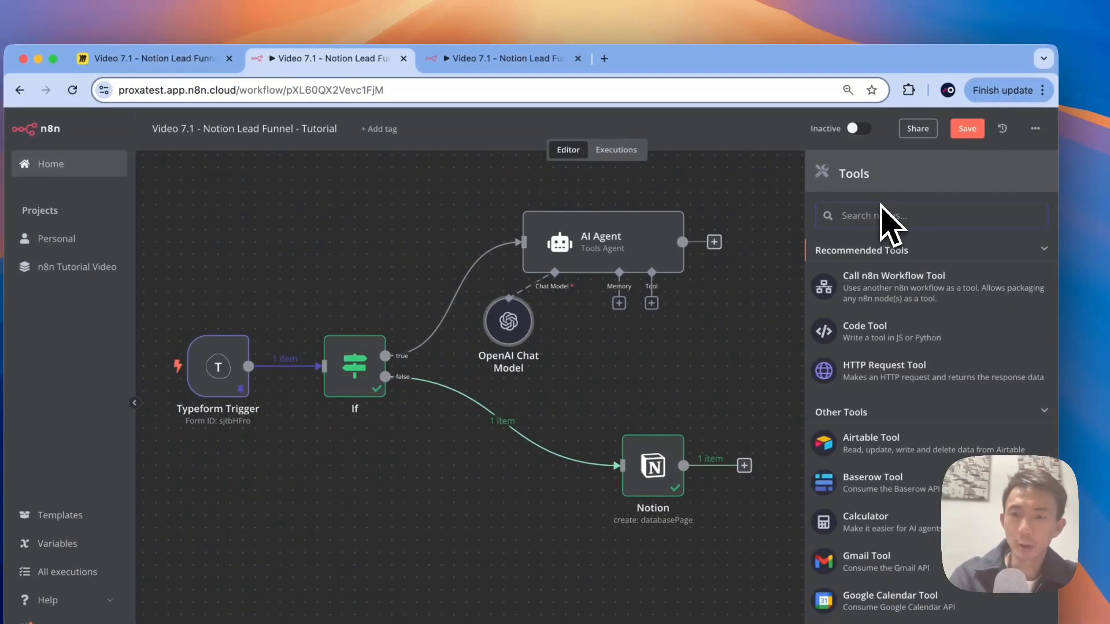
# Step: Add a SerpApi tool to the AI Agent with a new credential and paste the API key
pyautogui.write('sear')
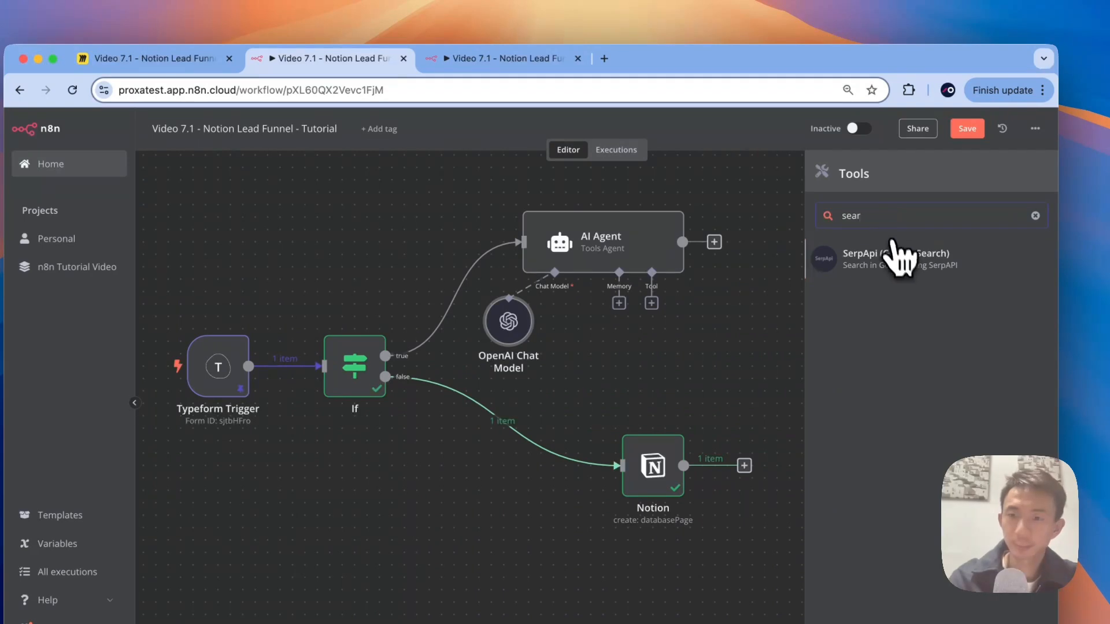
pyautogui.click(899, 258)
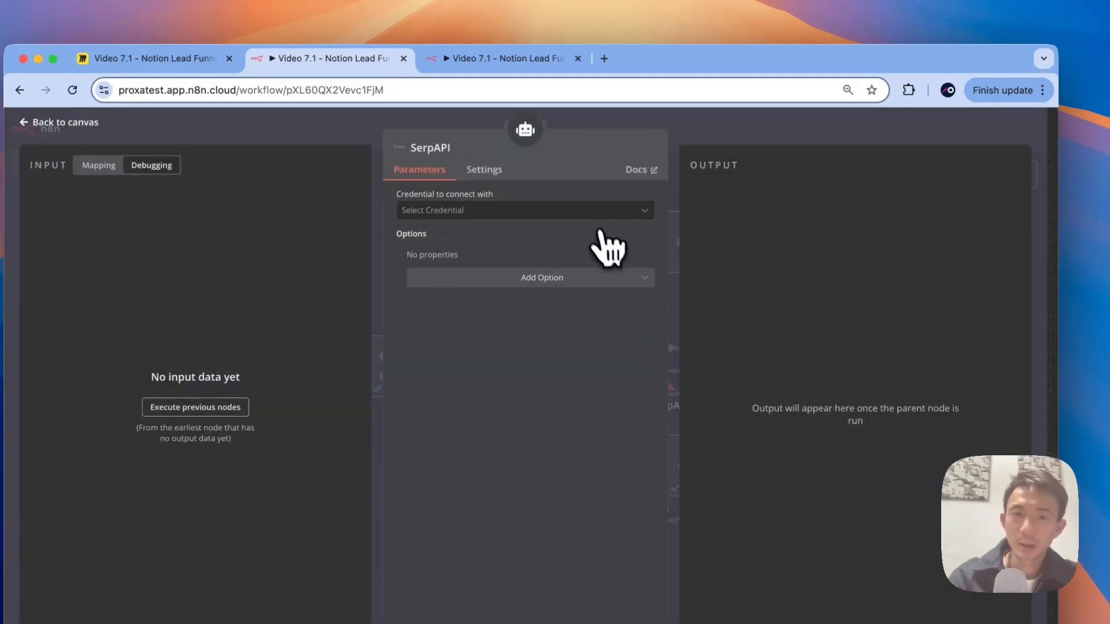
pyautogui.click(585, 210)
pyautogui.click(560, 242)
pyautogui.press('super+v')
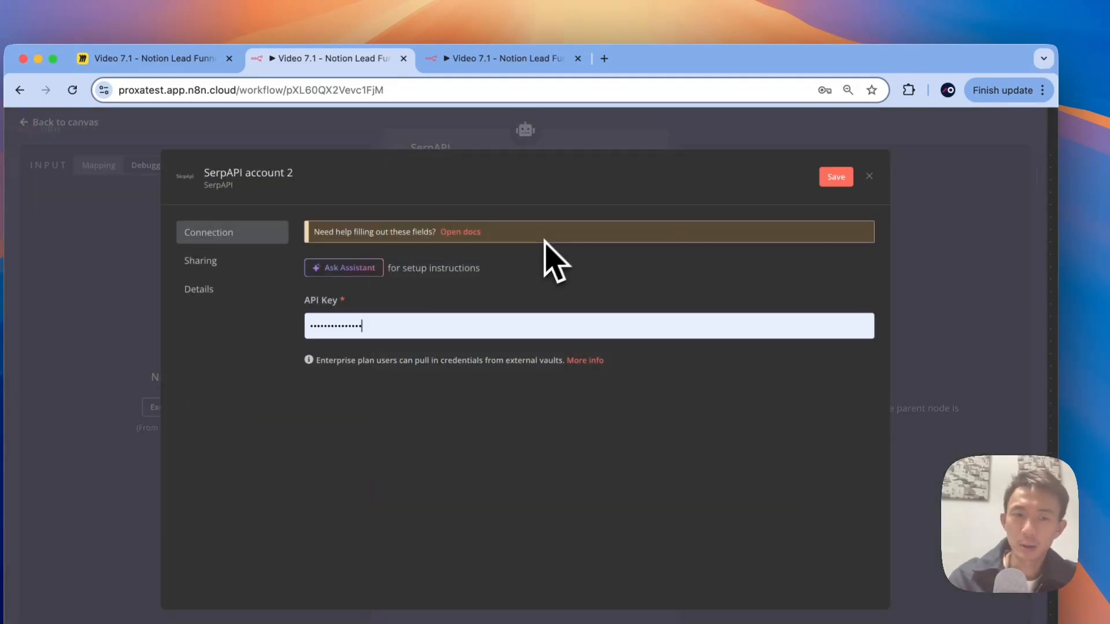
pyautogui.moveTo(303, 301); pyautogui.dragTo(362, 304)
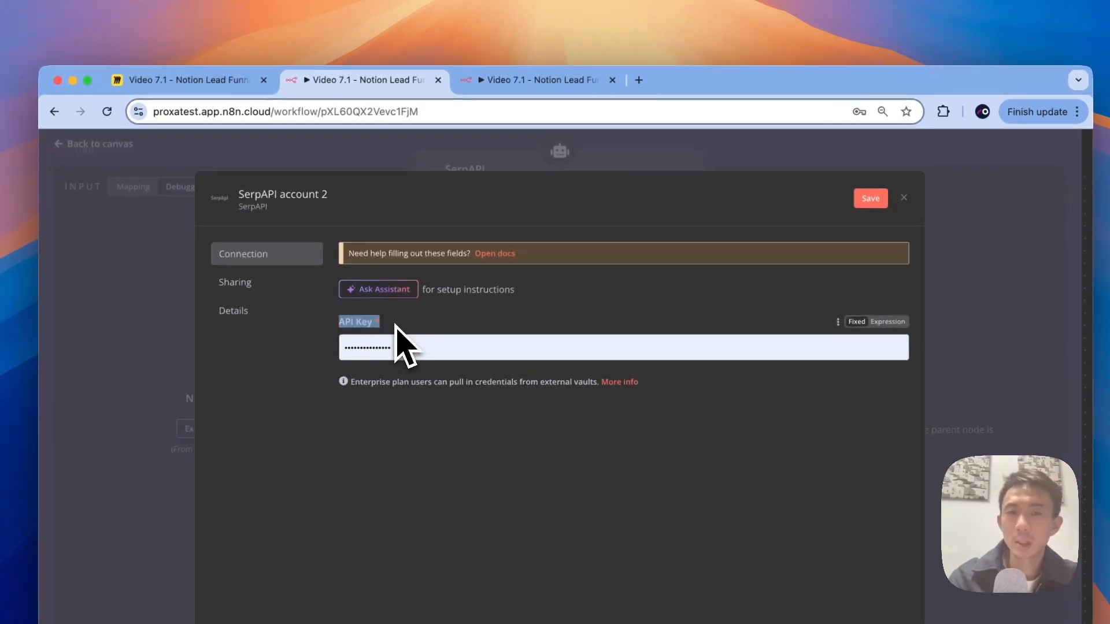
# Step: Search Google for 'serpapi' in a new browser tab
pyautogui.click(639, 79)
pyautogui.write('se')
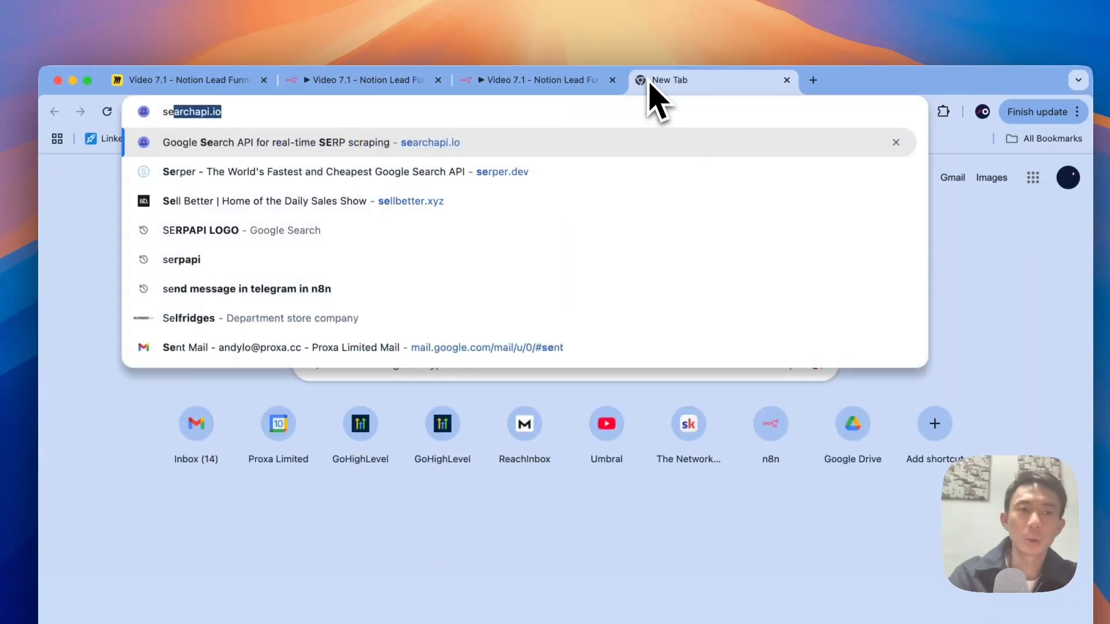
pyautogui.write('rpapi')
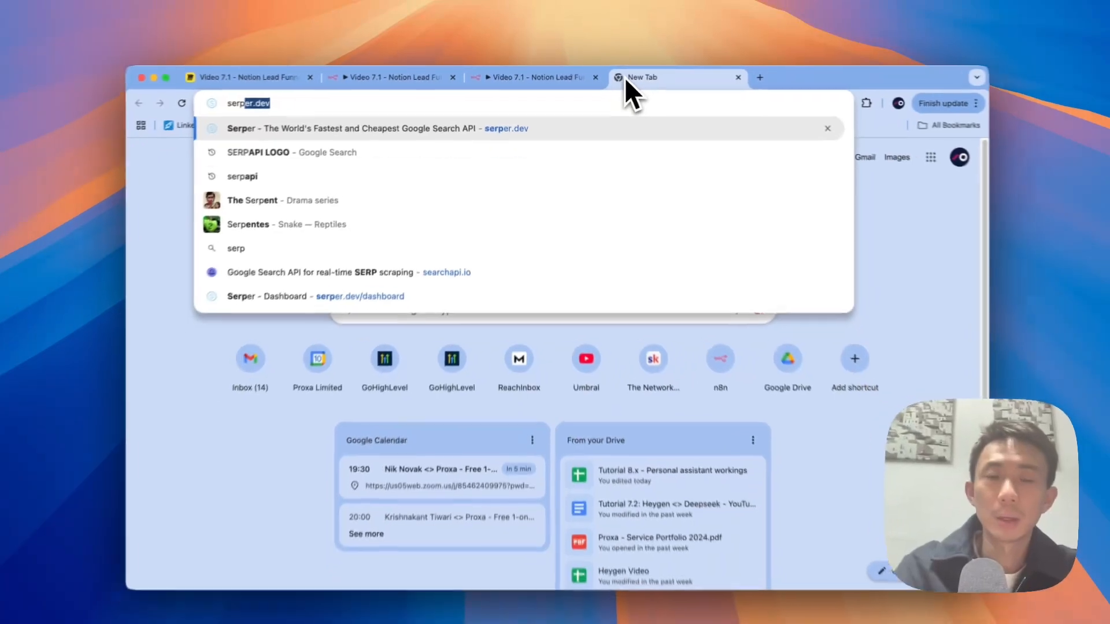
pyautogui.press('BackSpace')
pyautogui.press('Return')
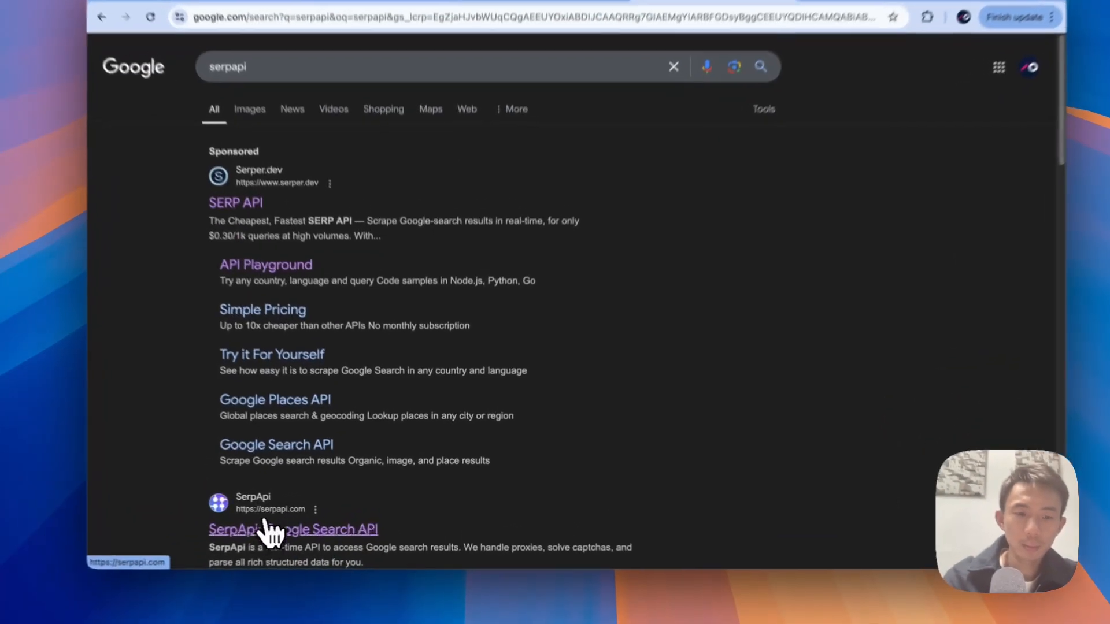
# Step: Open SerpApi's website and register using a Google account
pyautogui.click(290, 525)
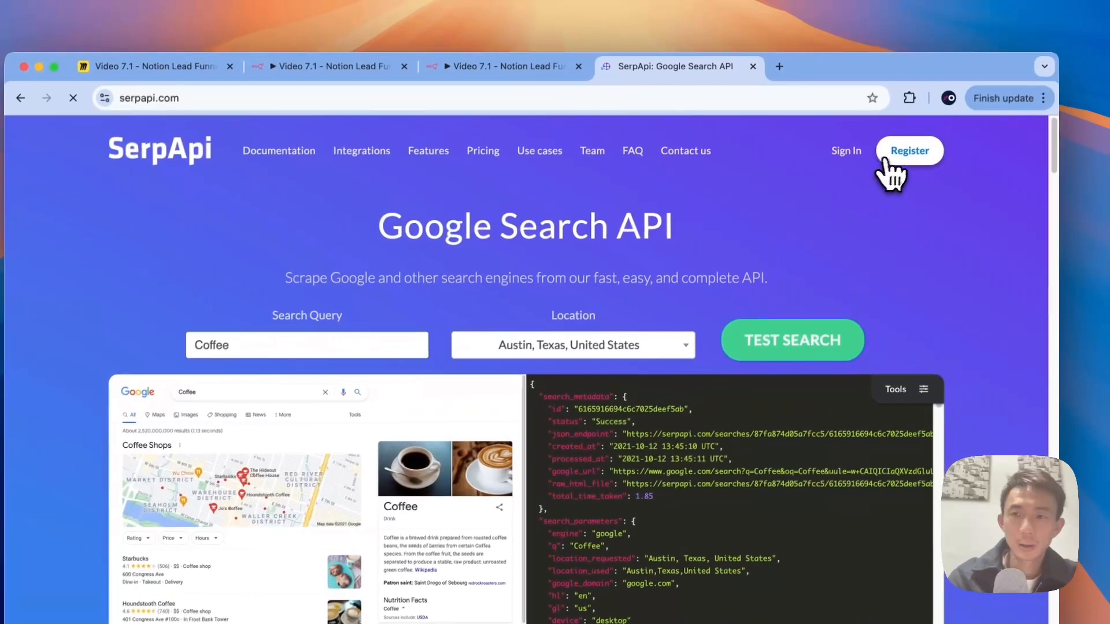
pyautogui.click(885, 160)
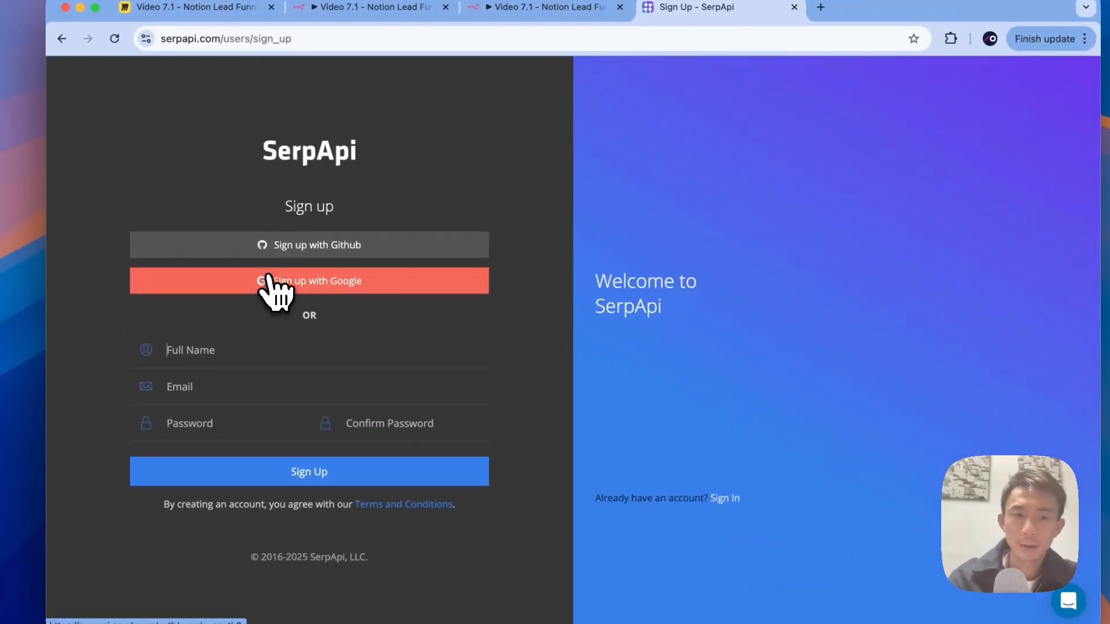
pyautogui.click(270, 280)
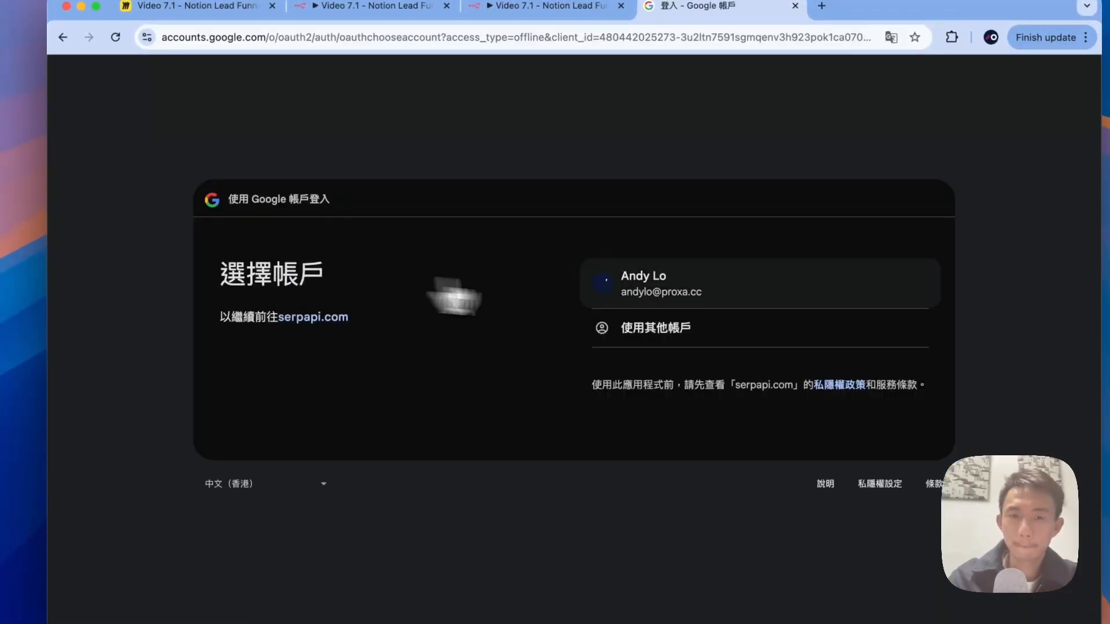
pyautogui.click(642, 287)
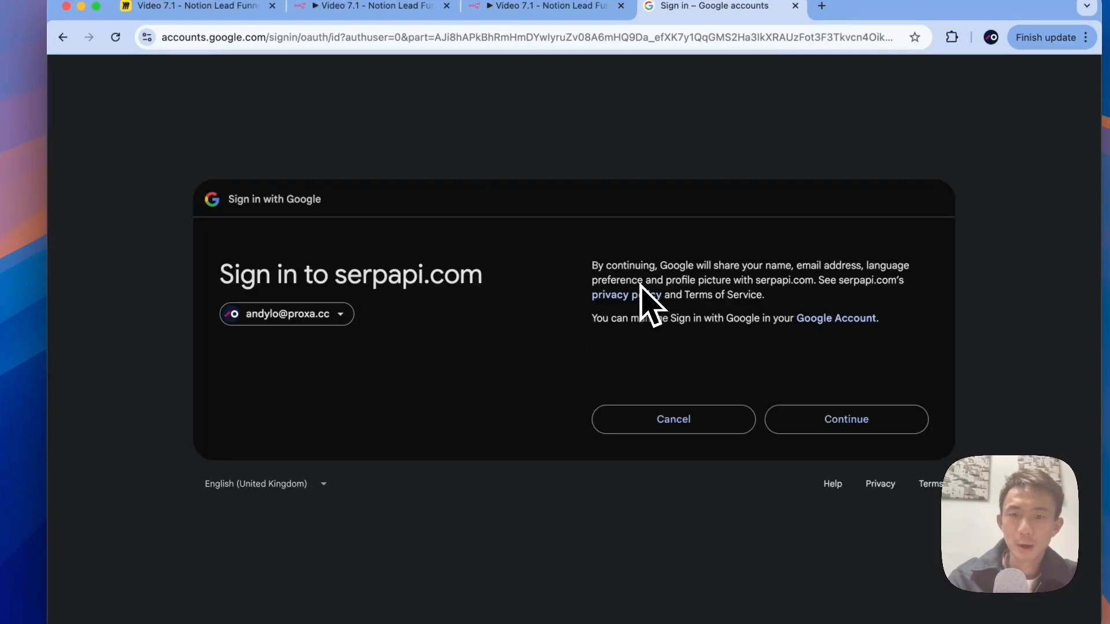
pyautogui.click(786, 419)
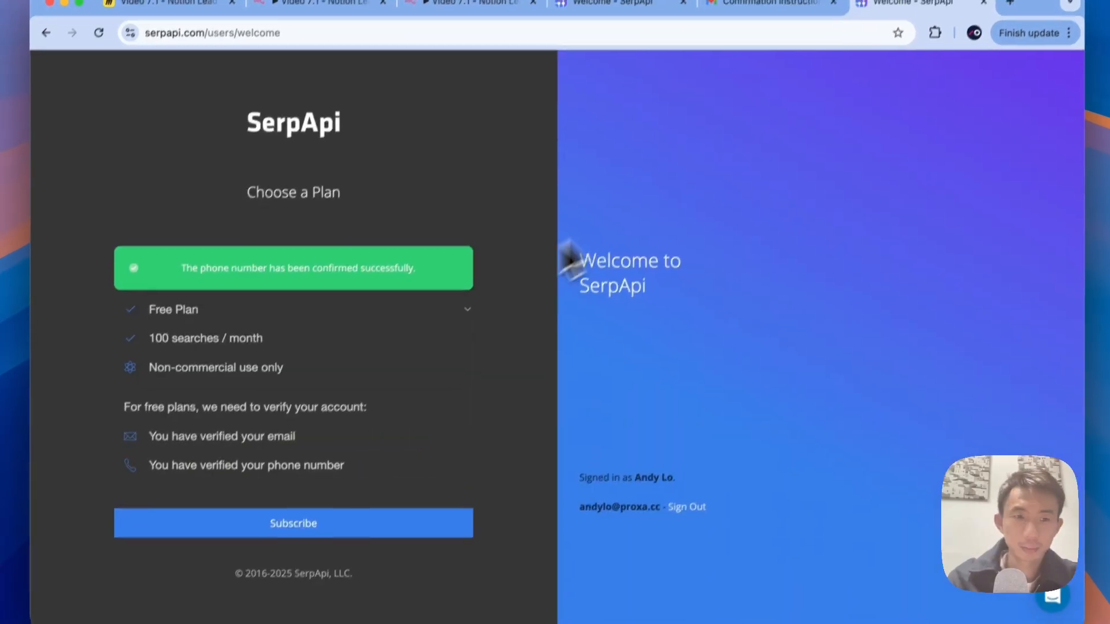
# Step: Subscribe to the Free Plan and copy the private API key from the dashboard
pyautogui.click(468, 312)
pyautogui.click(452, 278)
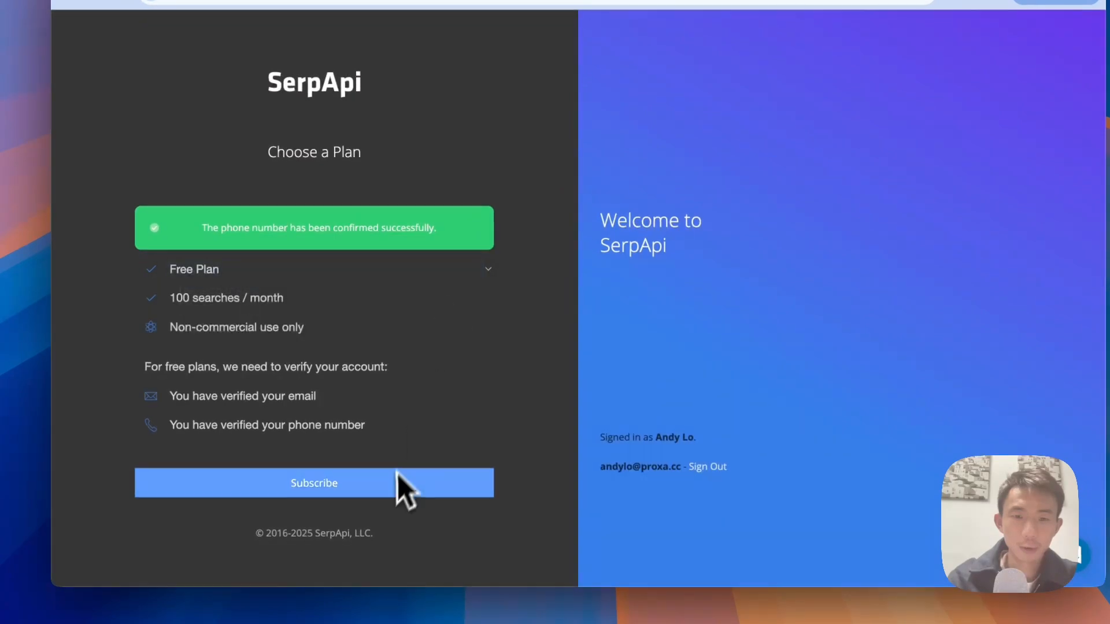
pyautogui.click(397, 478)
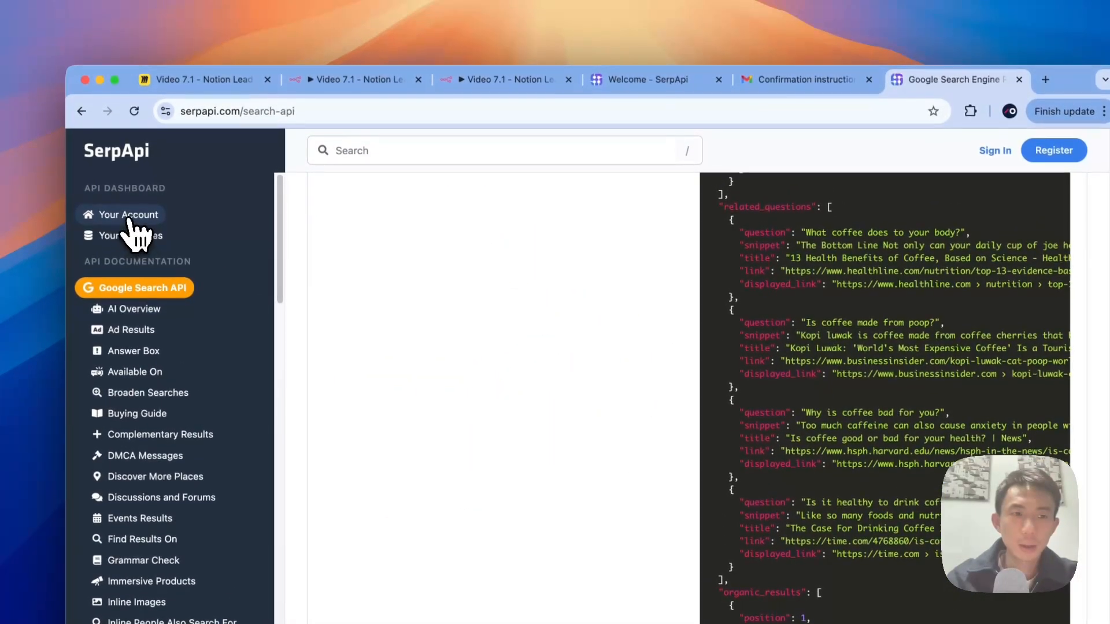
pyautogui.click(119, 155)
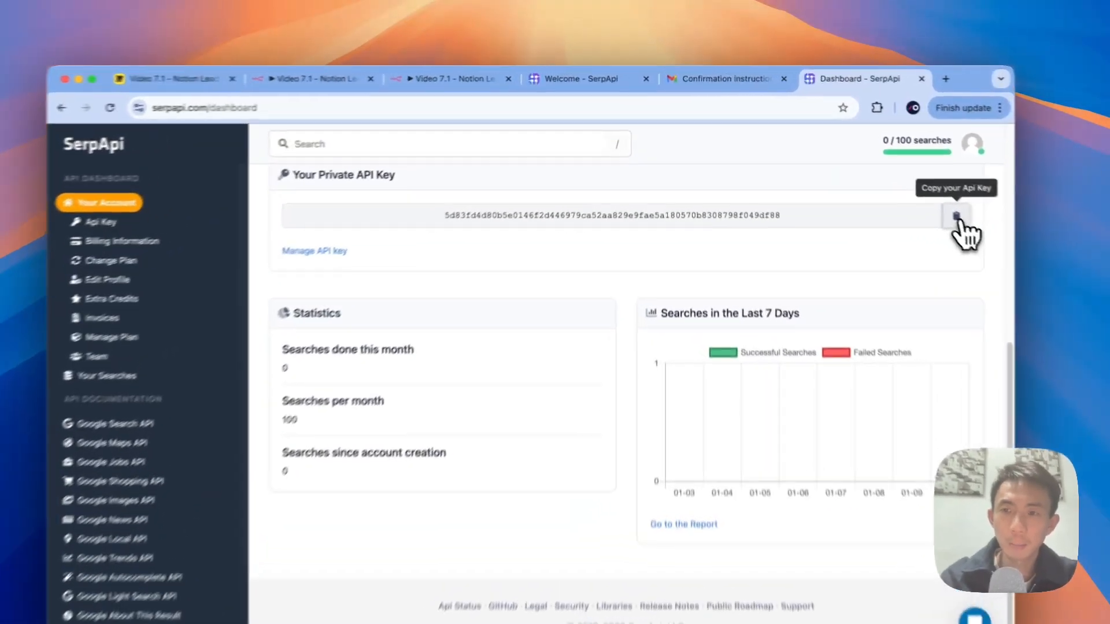
pyautogui.click(912, 192)
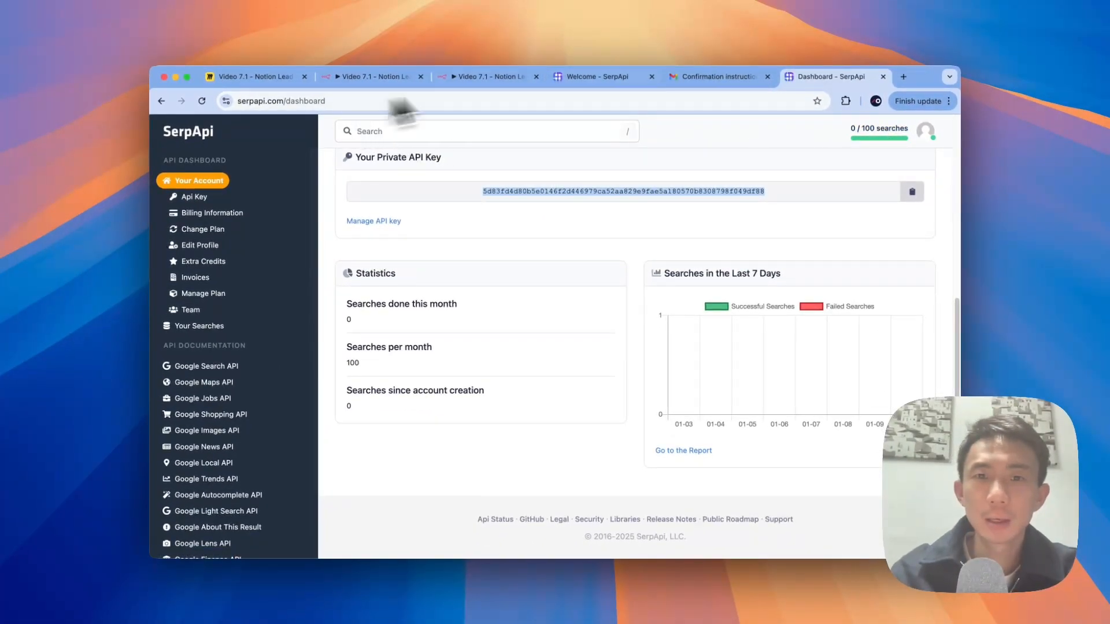
pyautogui.click(601, 77)
# Step: Enter the copied key, save the SerpAPI account 2 credential, and place the tool below the AI Agent
pyautogui.click(480, 77)
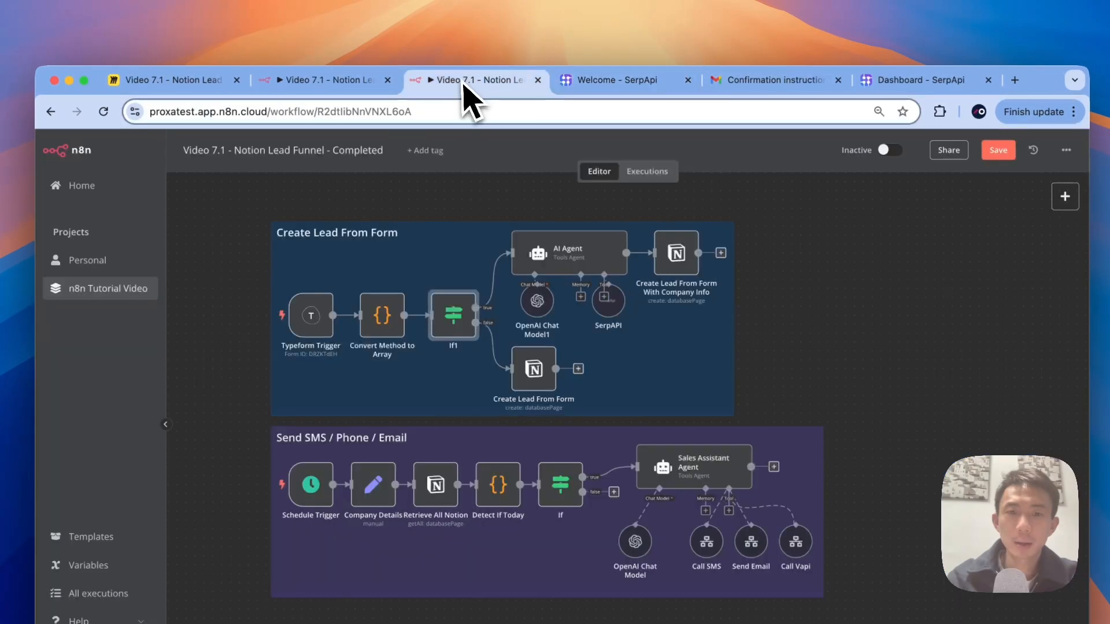
pyautogui.click(307, 81)
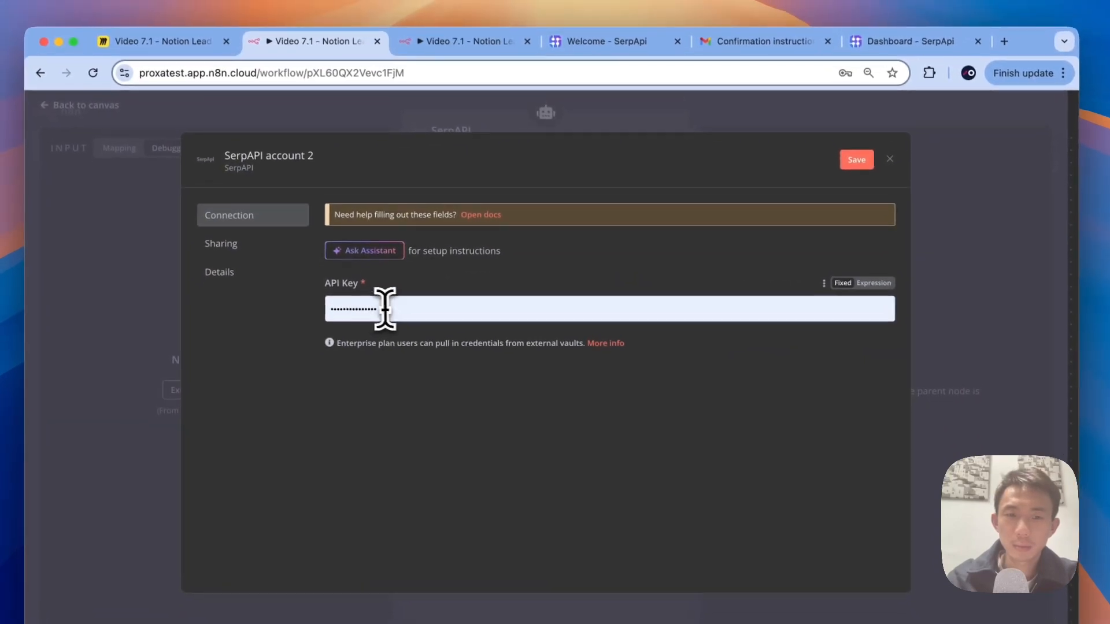
pyautogui.click(383, 310)
pyautogui.click(854, 166)
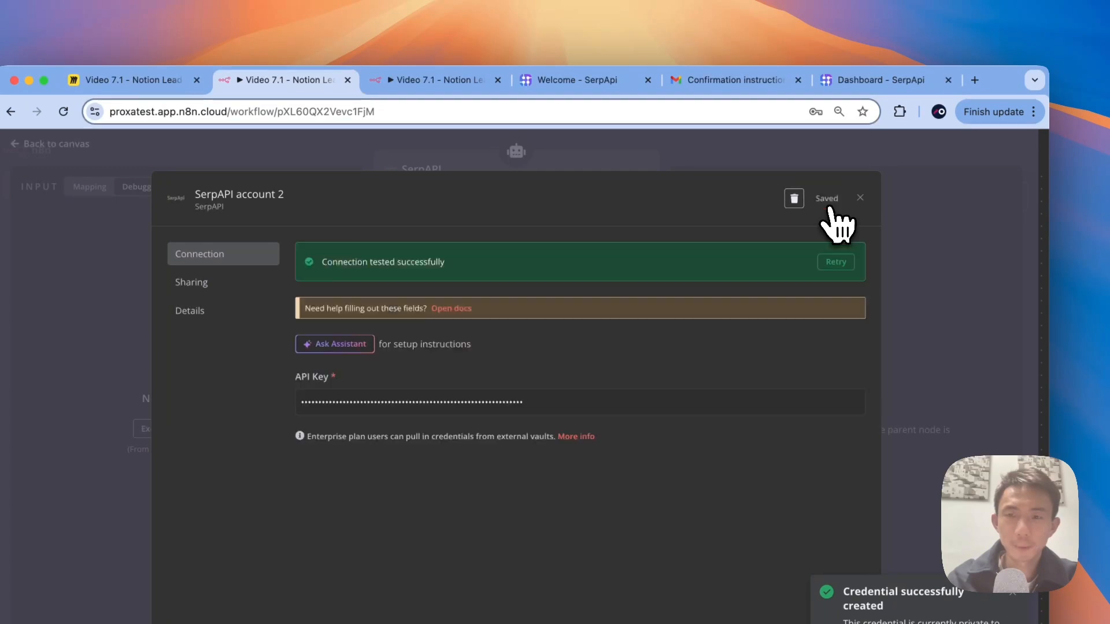
pyautogui.click(949, 213)
pyautogui.click(857, 147)
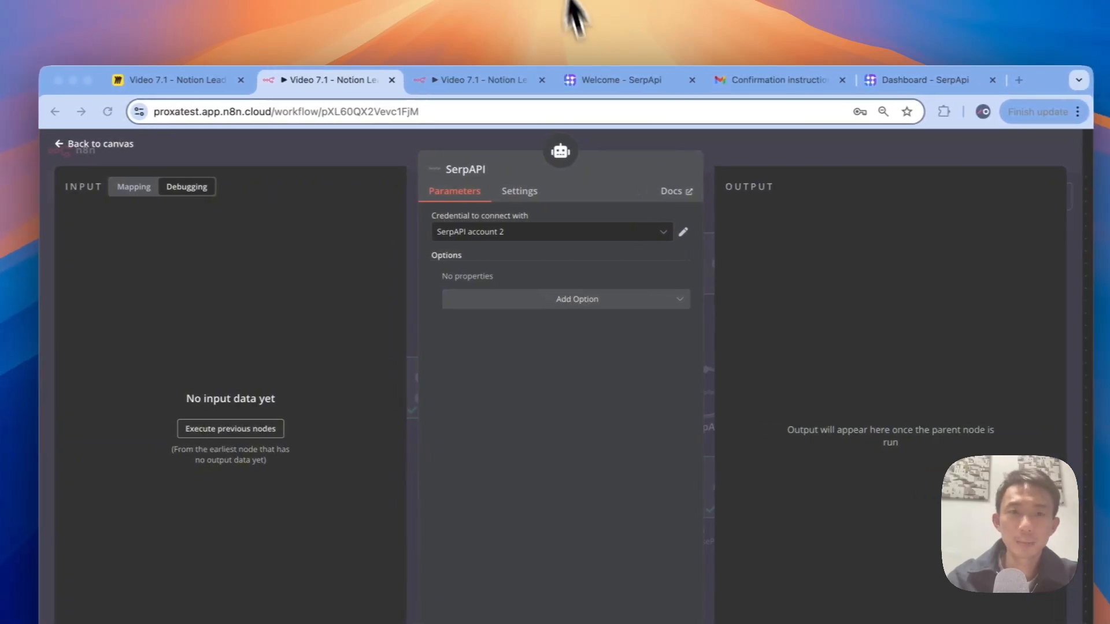
pyautogui.click(397, 168)
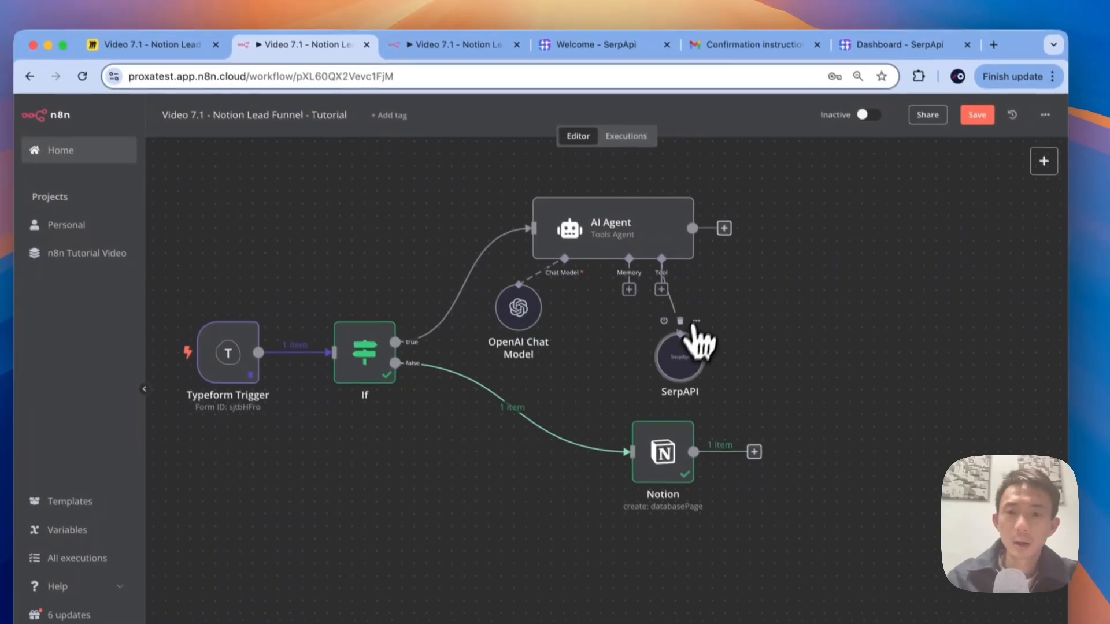
pyautogui.moveTo(691, 262); pyautogui.dragTo(689, 282)
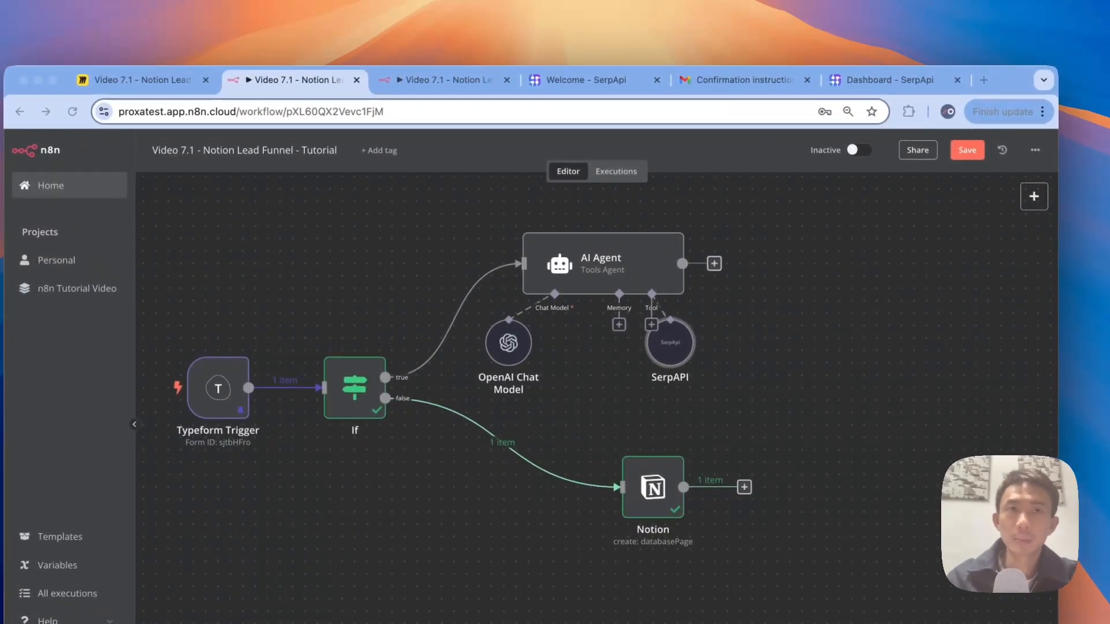
# Step: Set the AI Agent's prompt source to 'Define below'
pyautogui.doubleClick(599, 270)
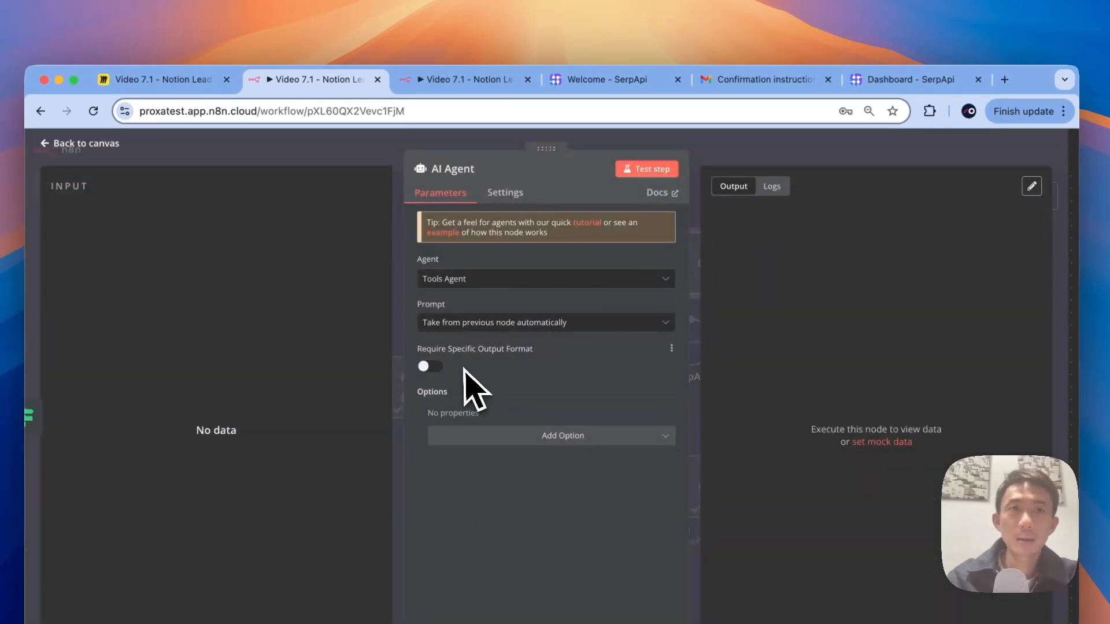
pyautogui.click(482, 322)
pyautogui.click(487, 372)
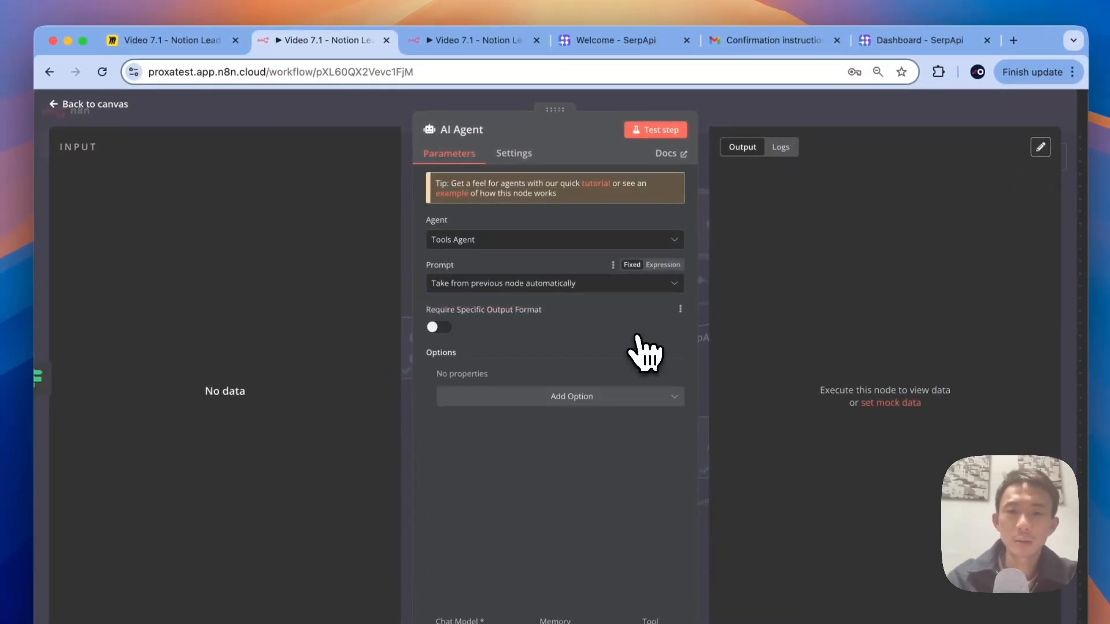
pyautogui.click(627, 286)
pyautogui.click(509, 355)
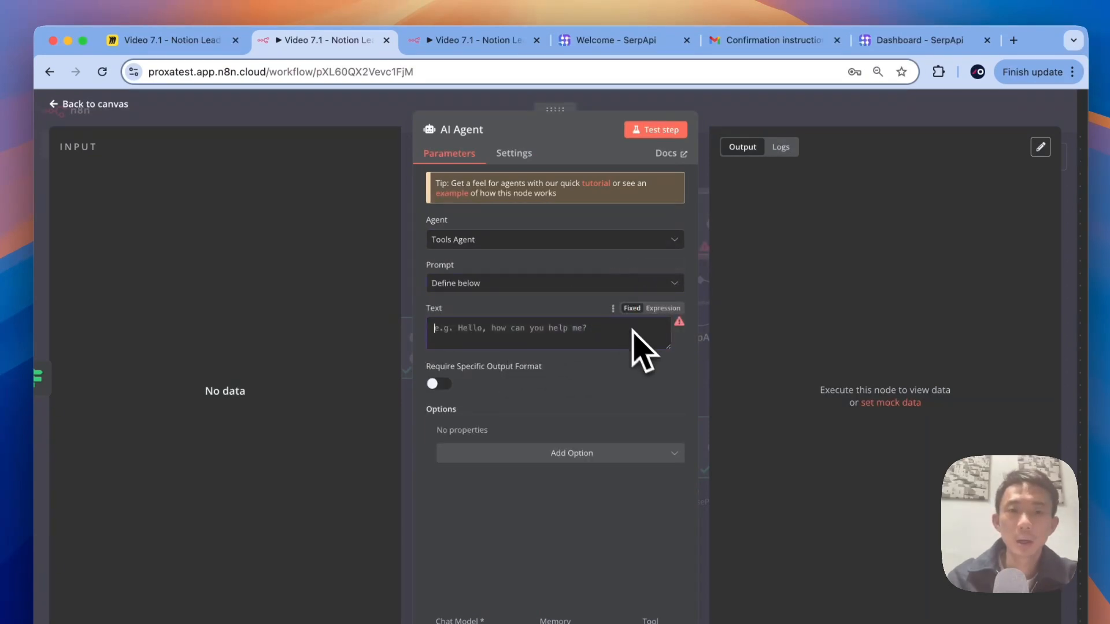
pyautogui.click(601, 286)
pyautogui.click(586, 352)
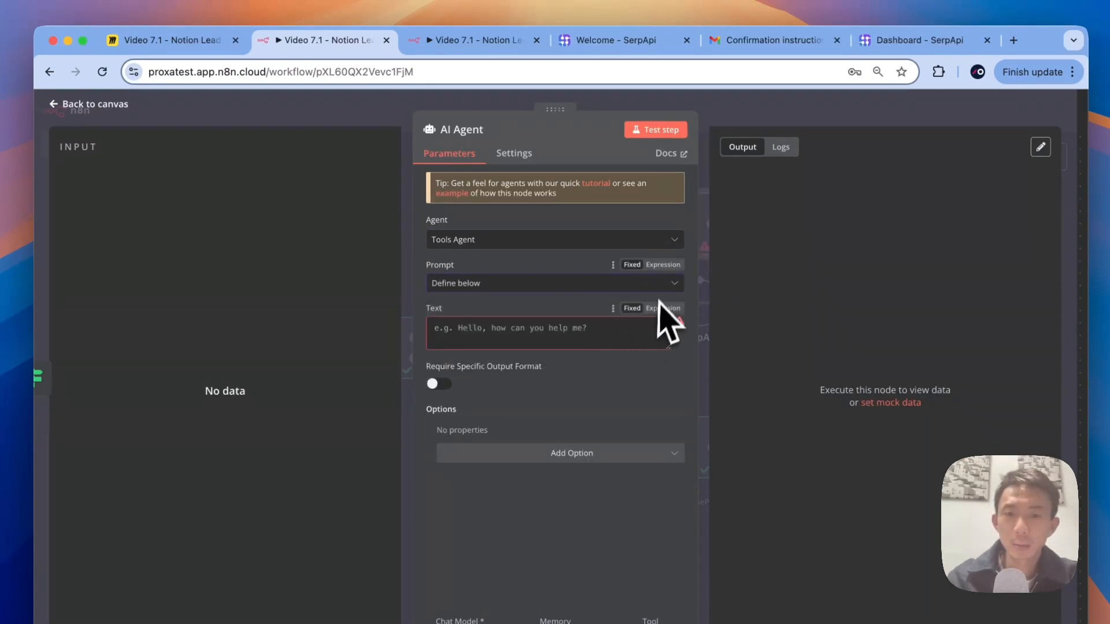
# Step: Make the Text field an expression and paste the sales-assistant prompt in the large editor
pyautogui.click(661, 266)
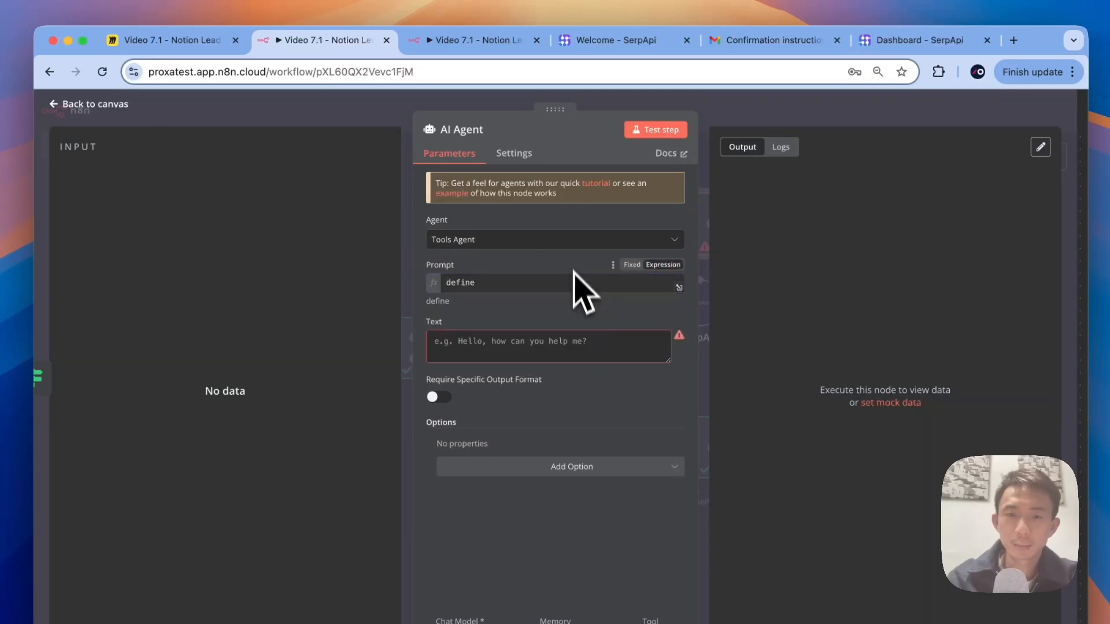
pyautogui.click(584, 345)
pyautogui.click(665, 321)
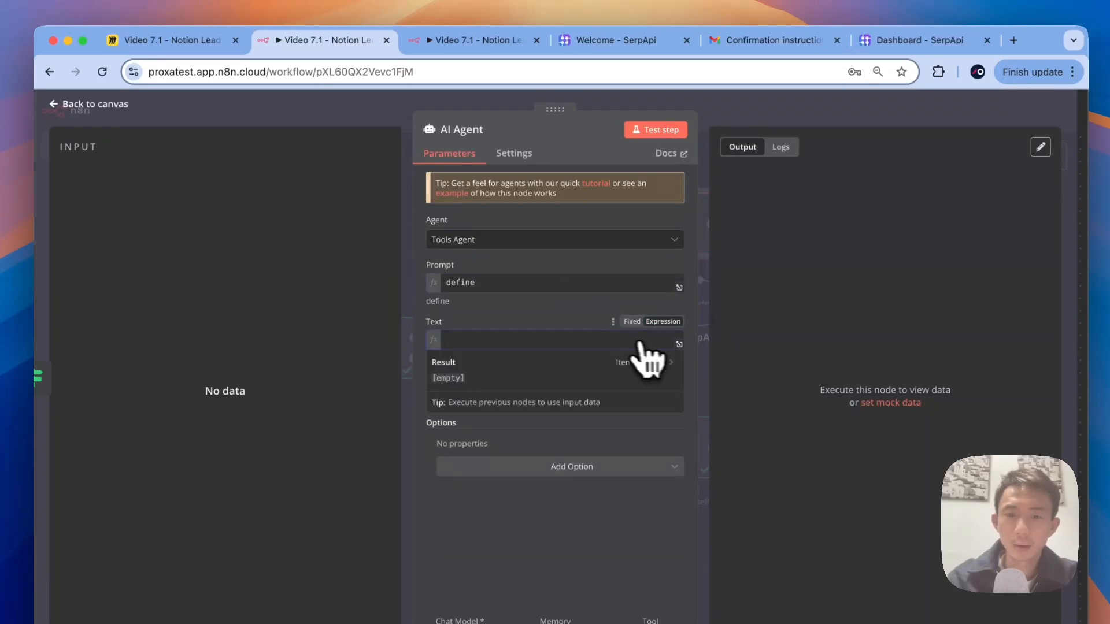
pyautogui.click(679, 344)
pyautogui.hotkey('ctrl', 'v')
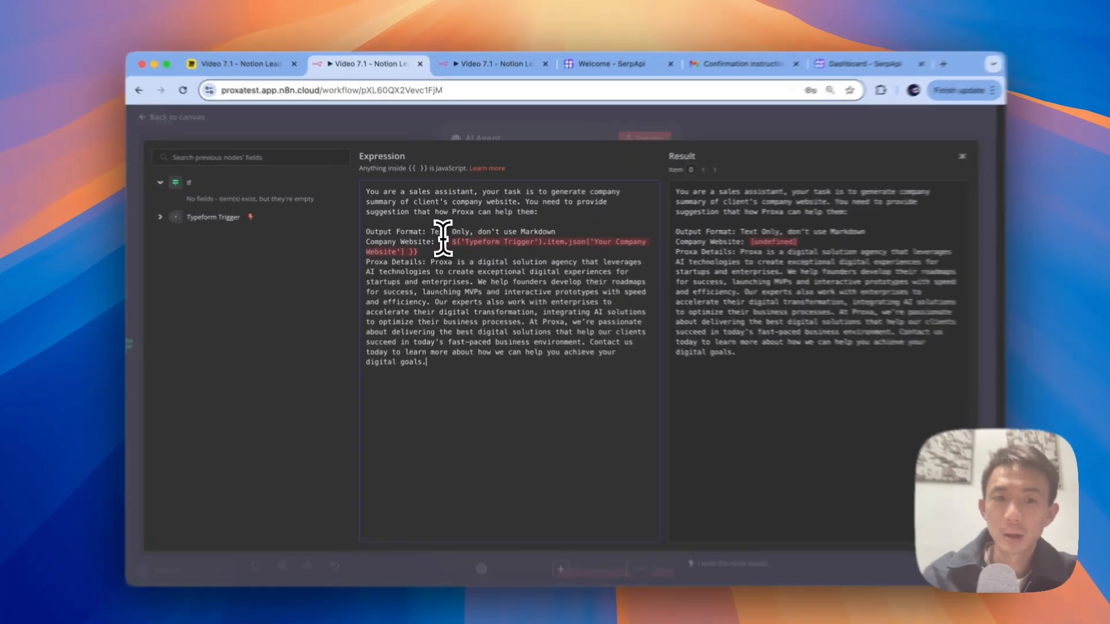
# Step: Replace the old Company Website expression with the Typeform Trigger's Company Website field
pyautogui.doubleClick(441, 240)
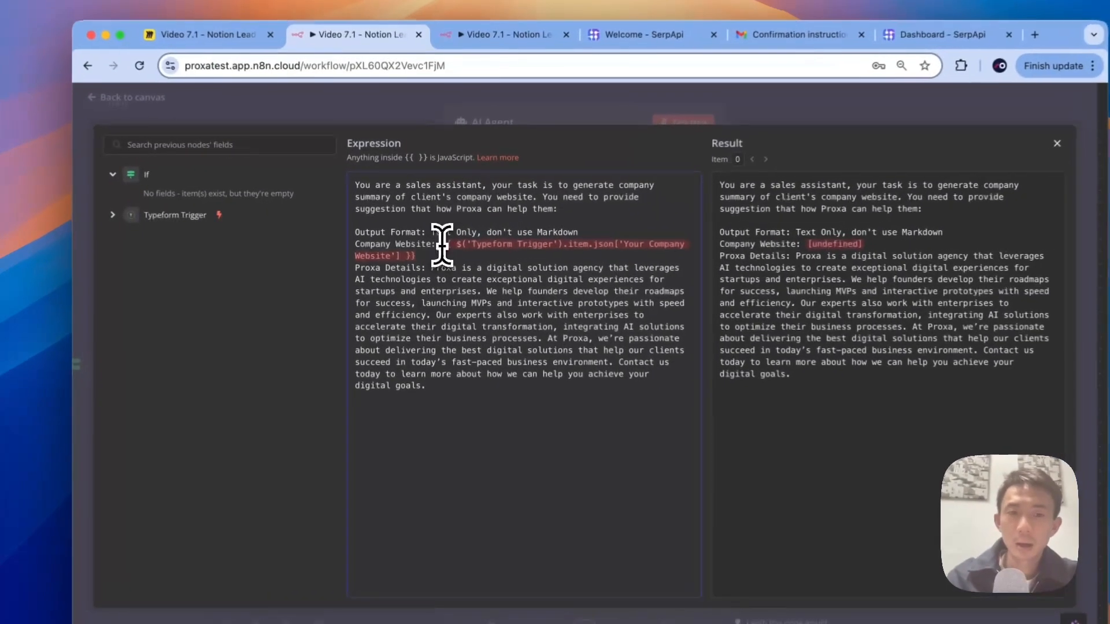
pyautogui.press('BackSpace')
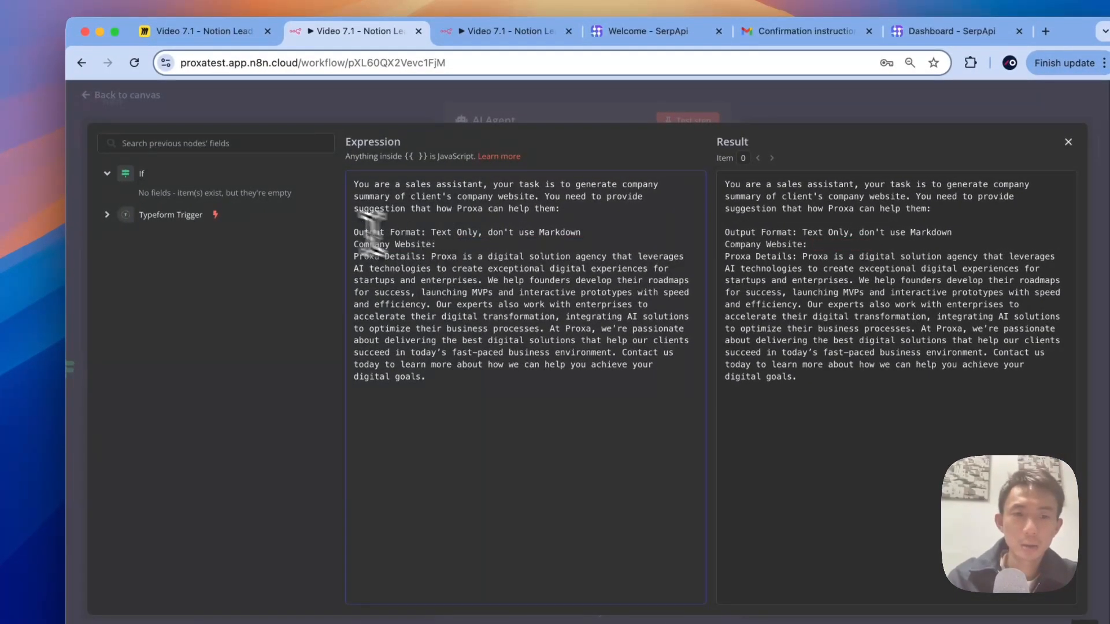
pyautogui.click(109, 216)
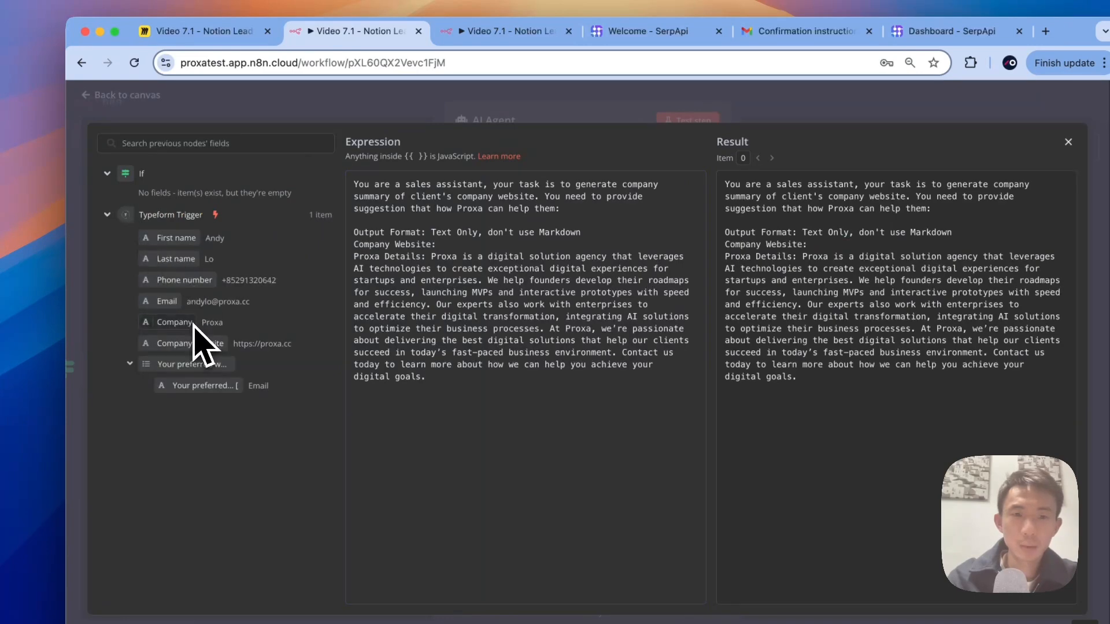
pyautogui.moveTo(191, 343); pyautogui.dragTo(462, 254)
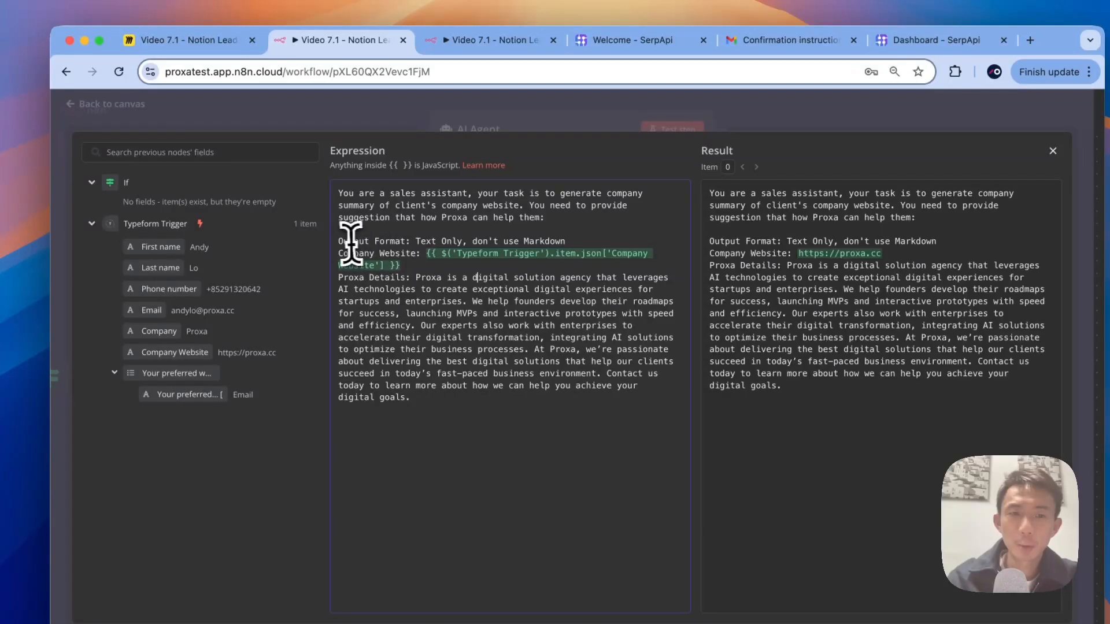
# Step: Review the Proxa Details paragraph, then close the expression editor and return to the canvas
pyautogui.moveTo(339, 241); pyautogui.dragTo(490, 241)
pyautogui.moveTo(339, 278); pyautogui.dragTo(446, 398)
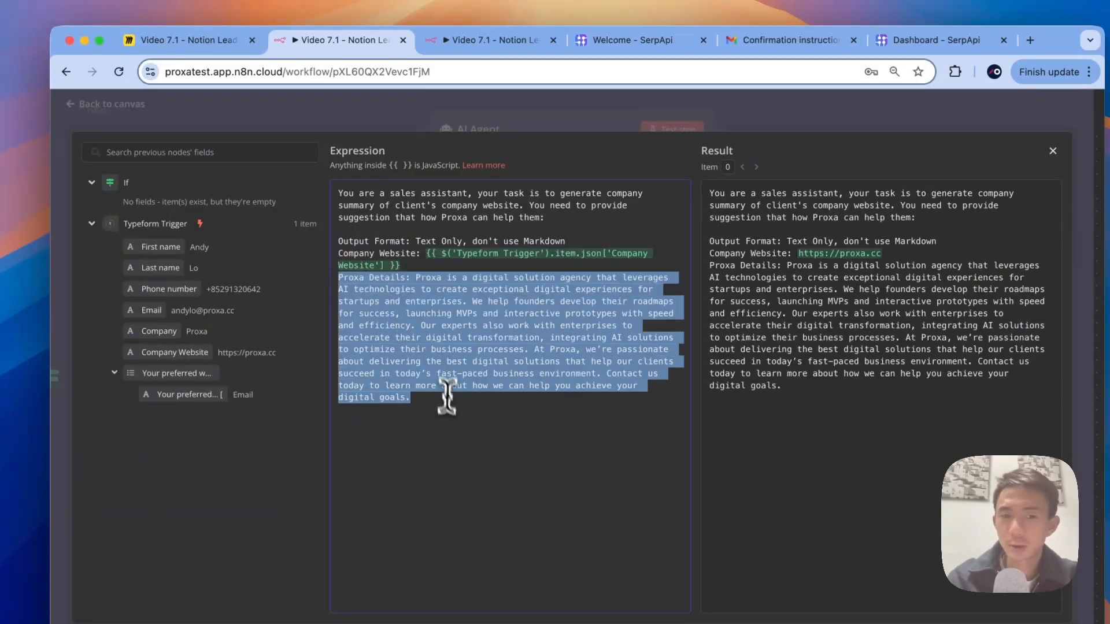
pyautogui.click(334, 279)
pyautogui.moveTo(334, 279); pyautogui.dragTo(426, 408)
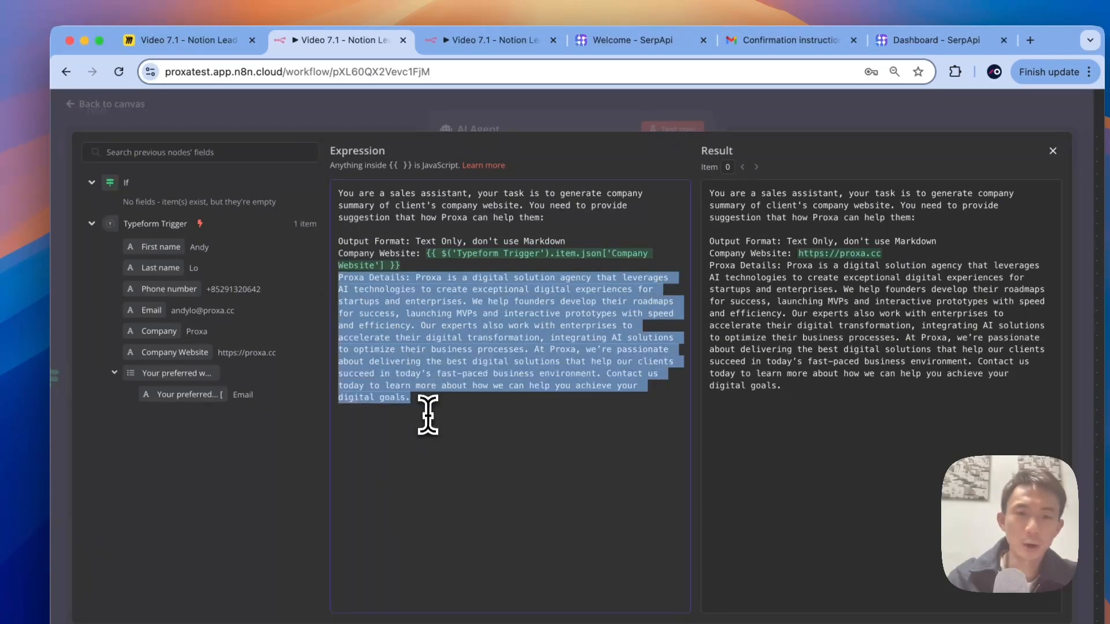
pyautogui.click(426, 412)
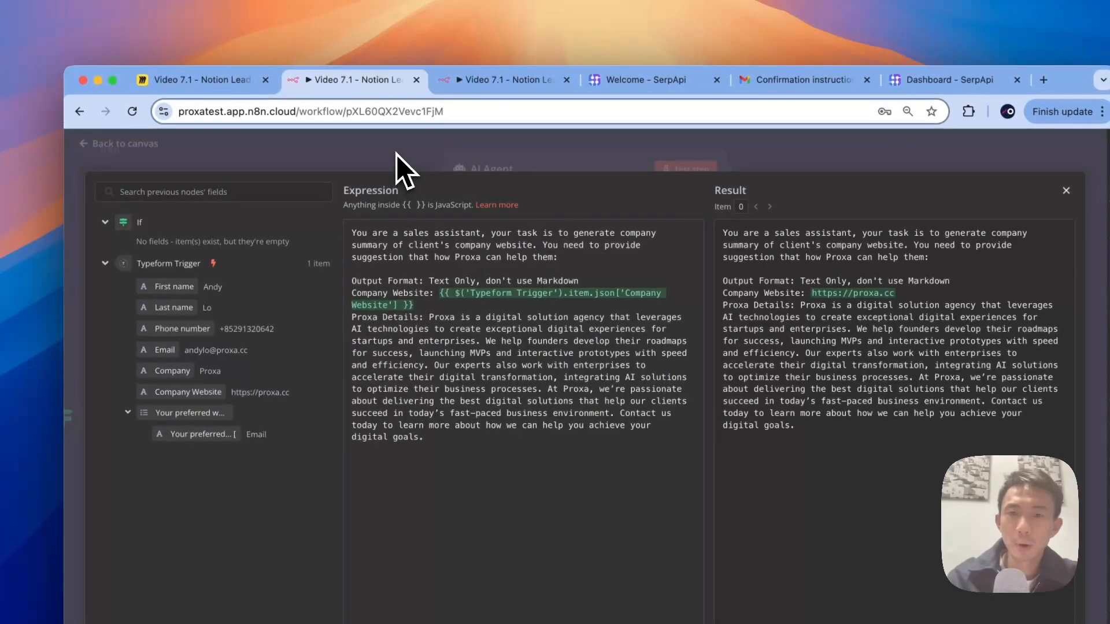
pyautogui.click(392, 137)
pyautogui.click(341, 151)
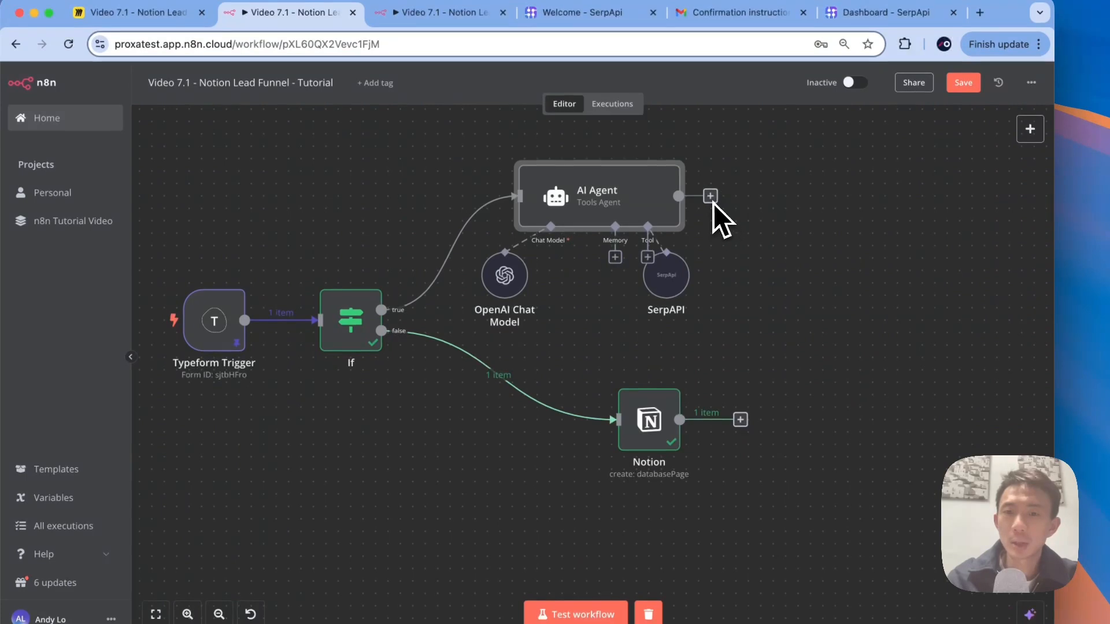
# Step: Add a Notion 'create database page' step after the AI Agent, then delete it
pyautogui.click(711, 197)
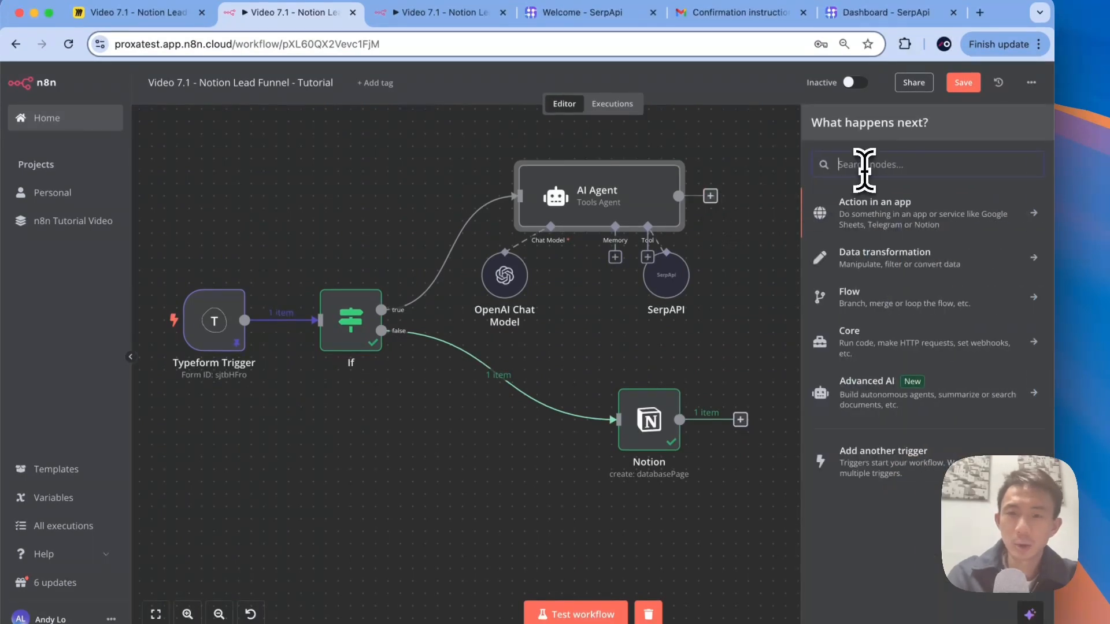
pyautogui.write('notion')
pyautogui.click(881, 194)
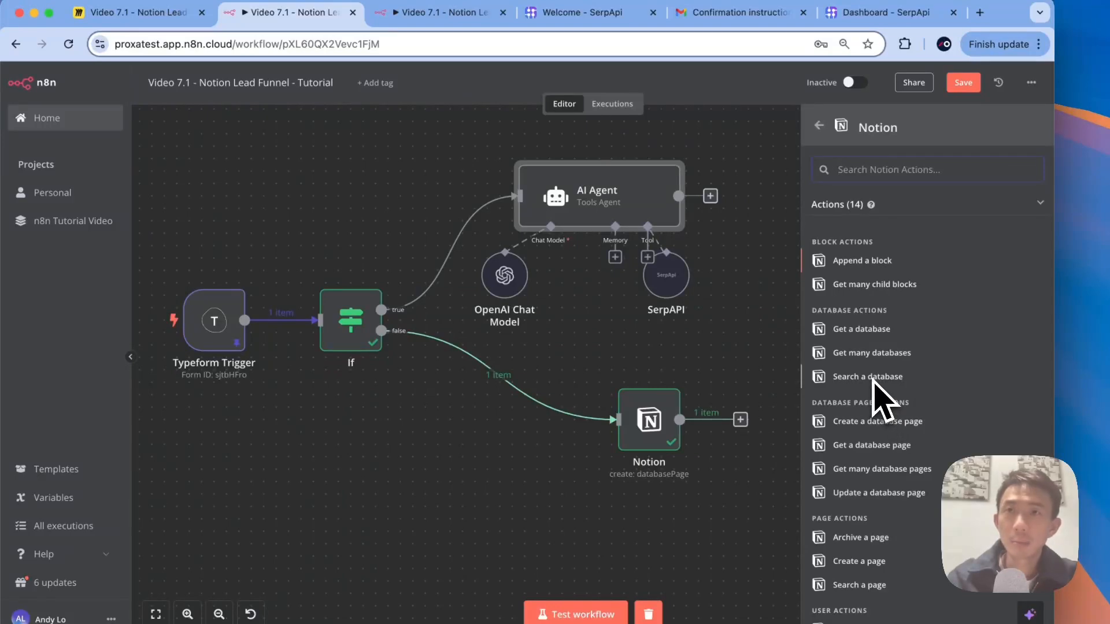
pyautogui.click(858, 420)
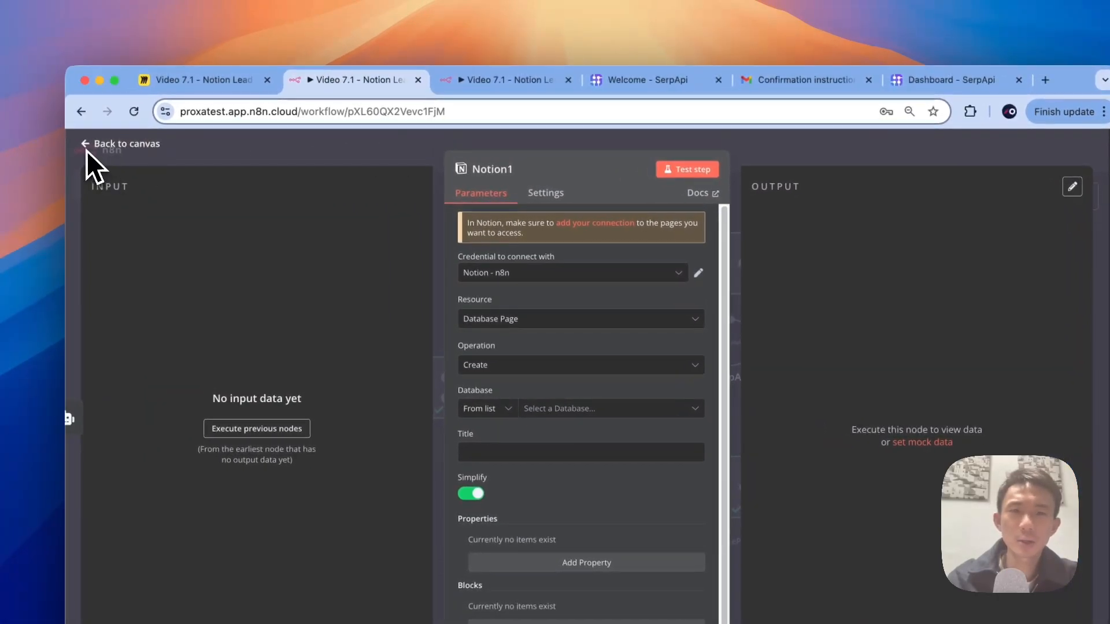
pyautogui.click(87, 144)
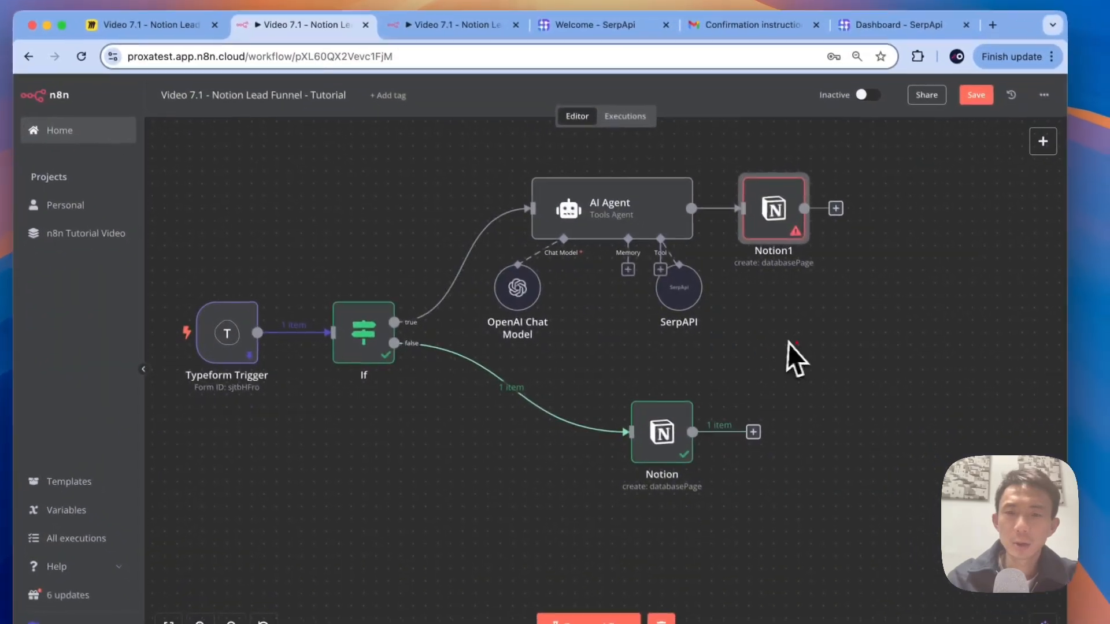
pyautogui.click(777, 160)
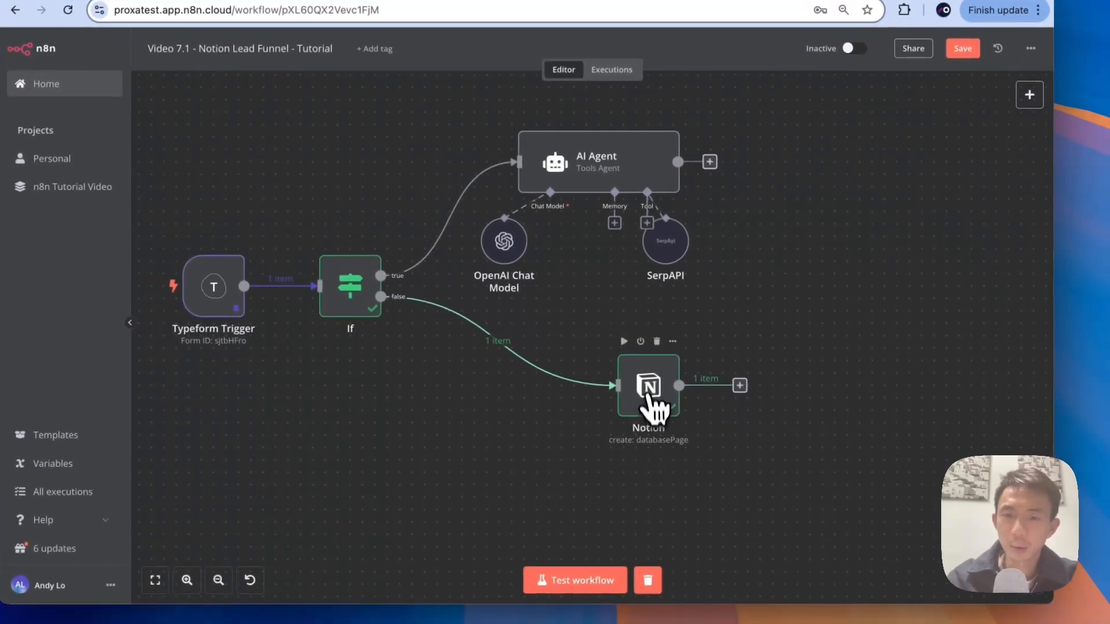
# Step: Duplicate the Notion node as Notion1, place it after the AI Agent, and open its settings
pyautogui.click(672, 341)
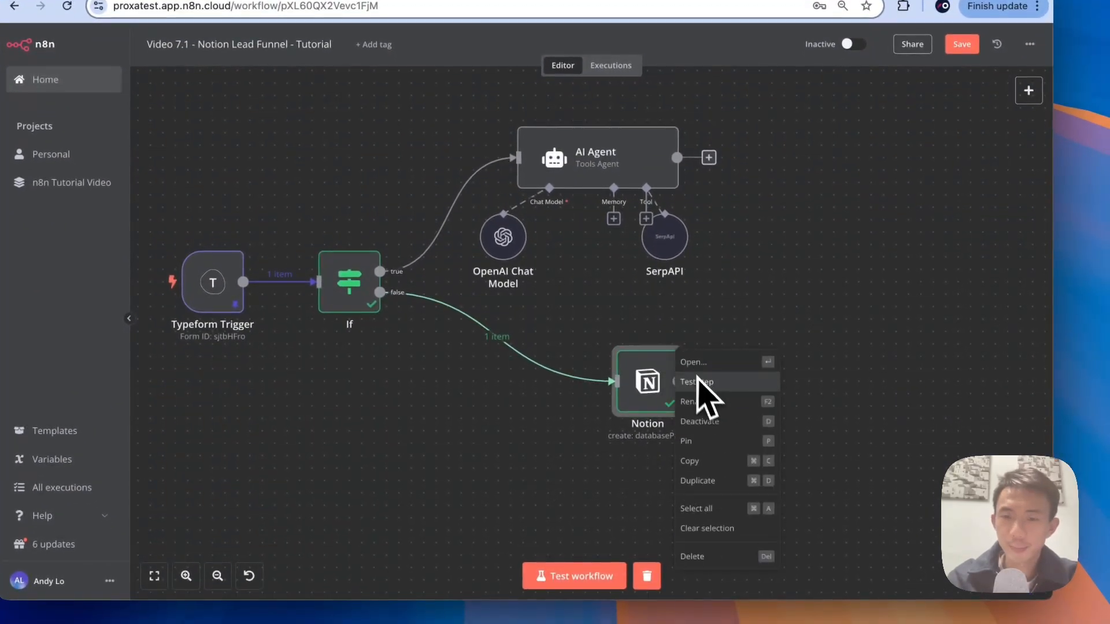
pyautogui.click(698, 480)
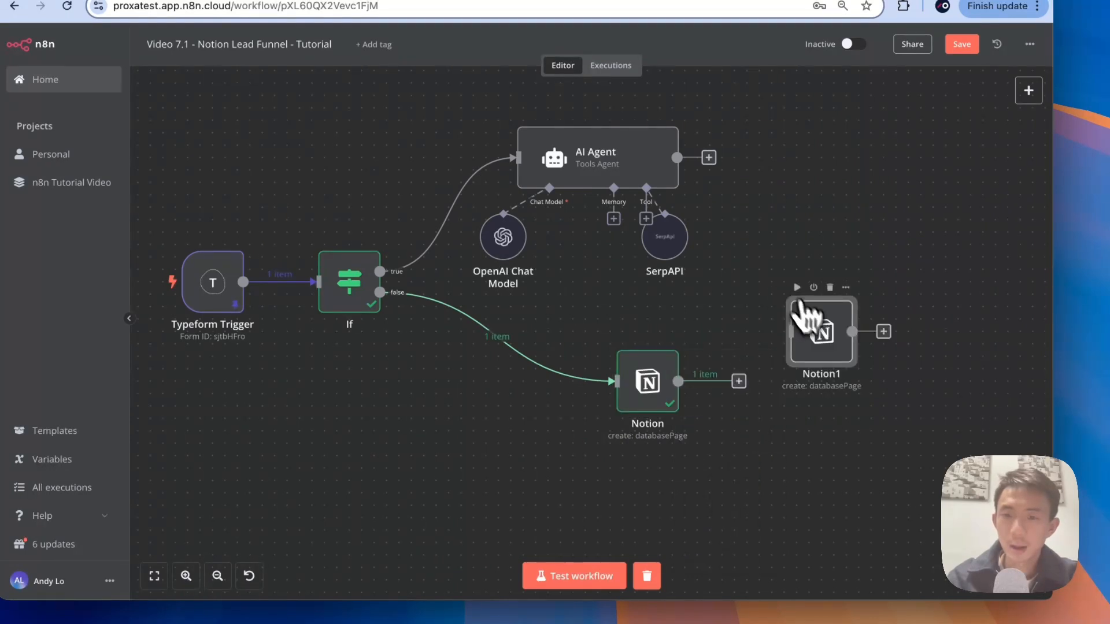
pyautogui.moveTo(805, 326); pyautogui.dragTo(809, 130)
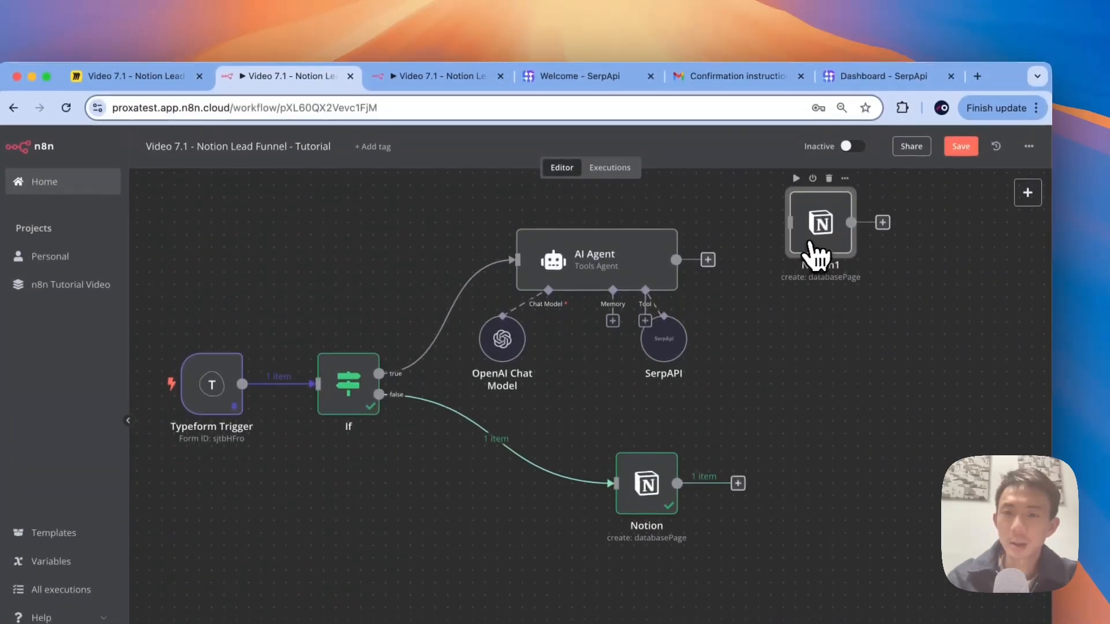
pyautogui.moveTo(812, 245); pyautogui.dragTo(776, 288)
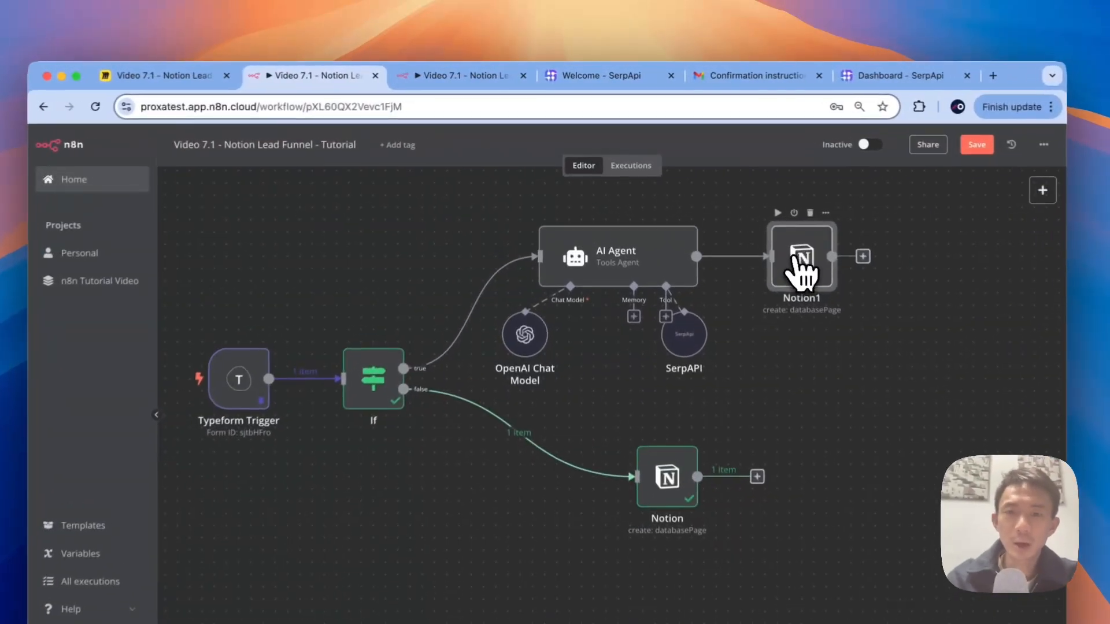
pyautogui.doubleClick(753, 218)
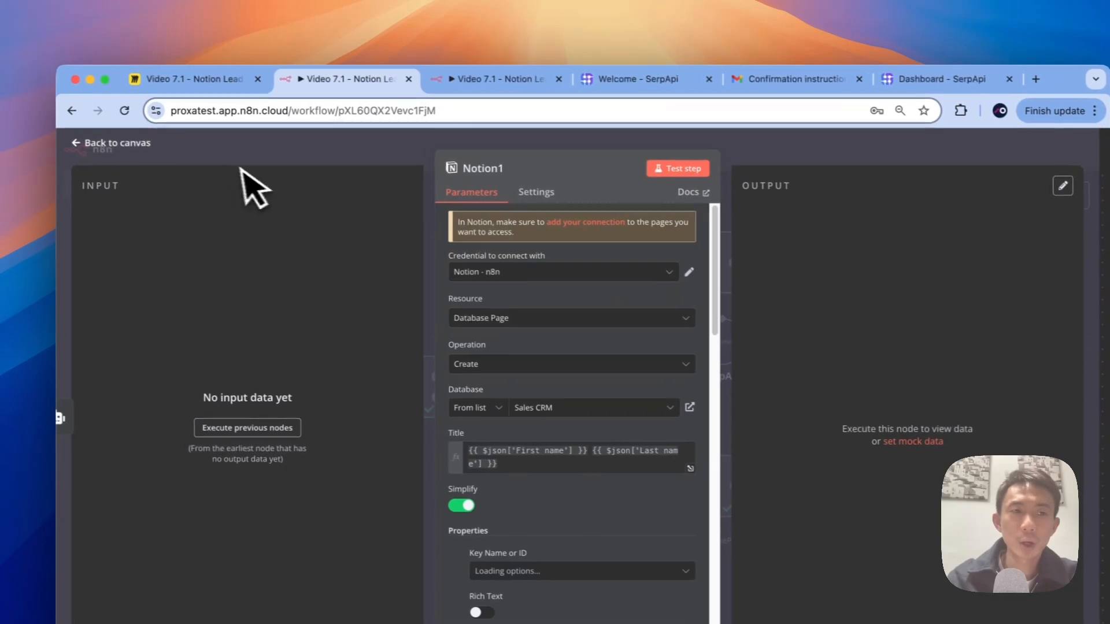
# Step: Add an empty Paragraph block to Notion1 and execute the previous nodes for input data
pyautogui.click(44, 140)
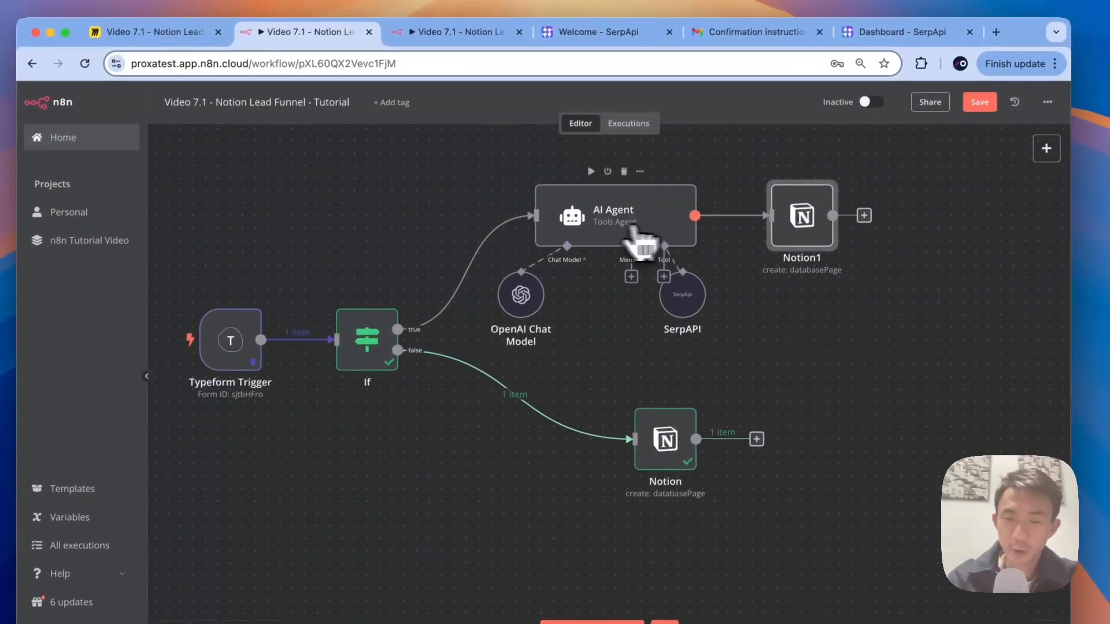
pyautogui.doubleClick(787, 243)
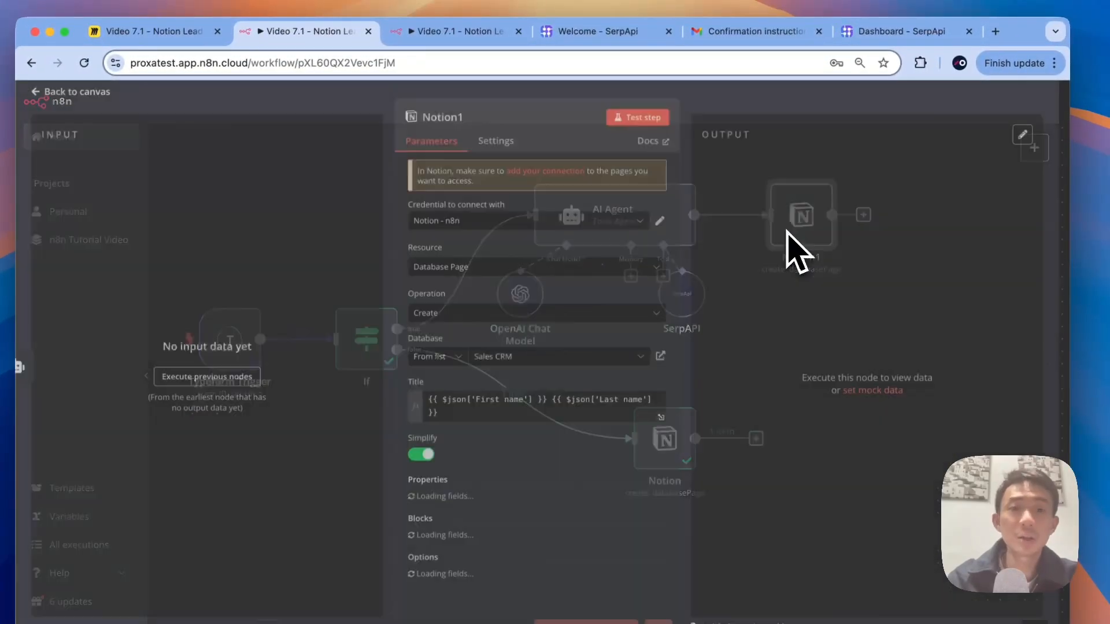
pyautogui.scroll(-10, 525, 408)
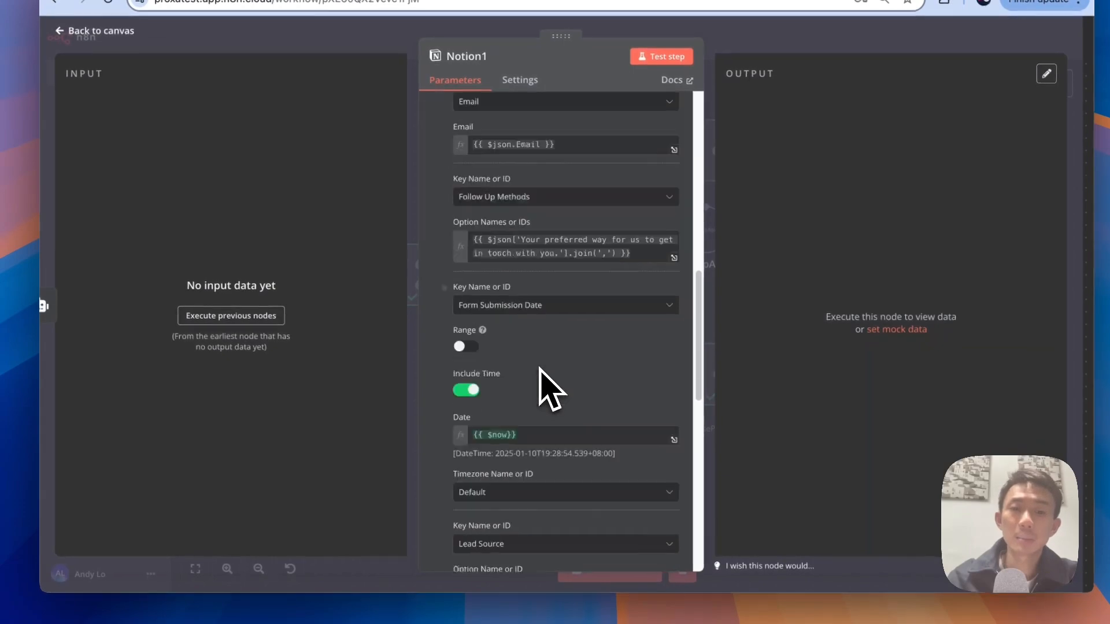
pyautogui.scroll(-10, 540, 370)
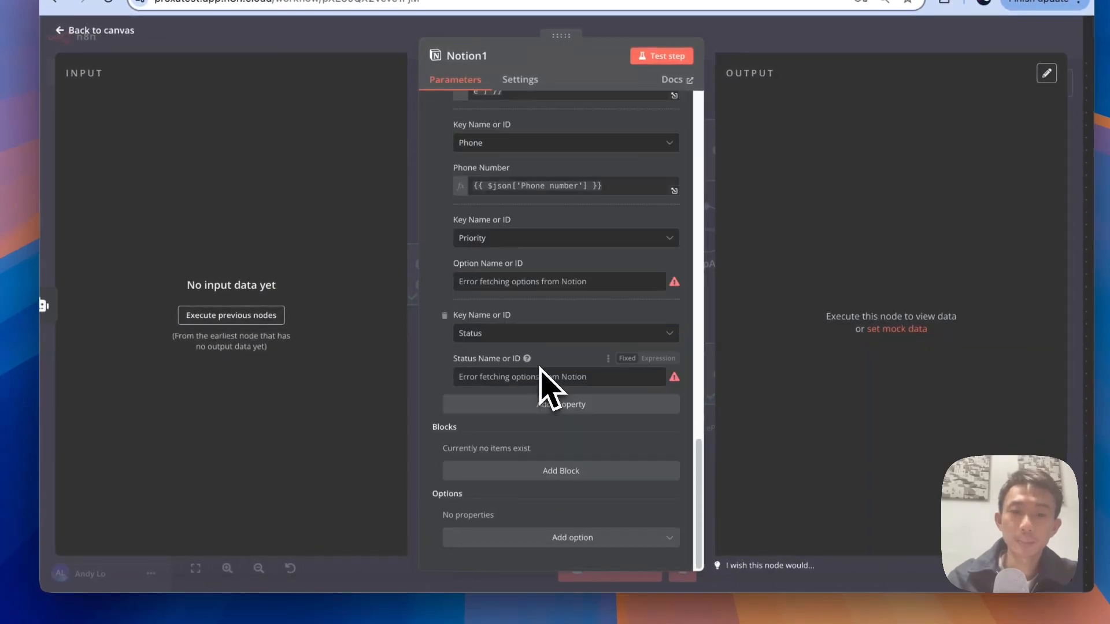
pyautogui.click(518, 474)
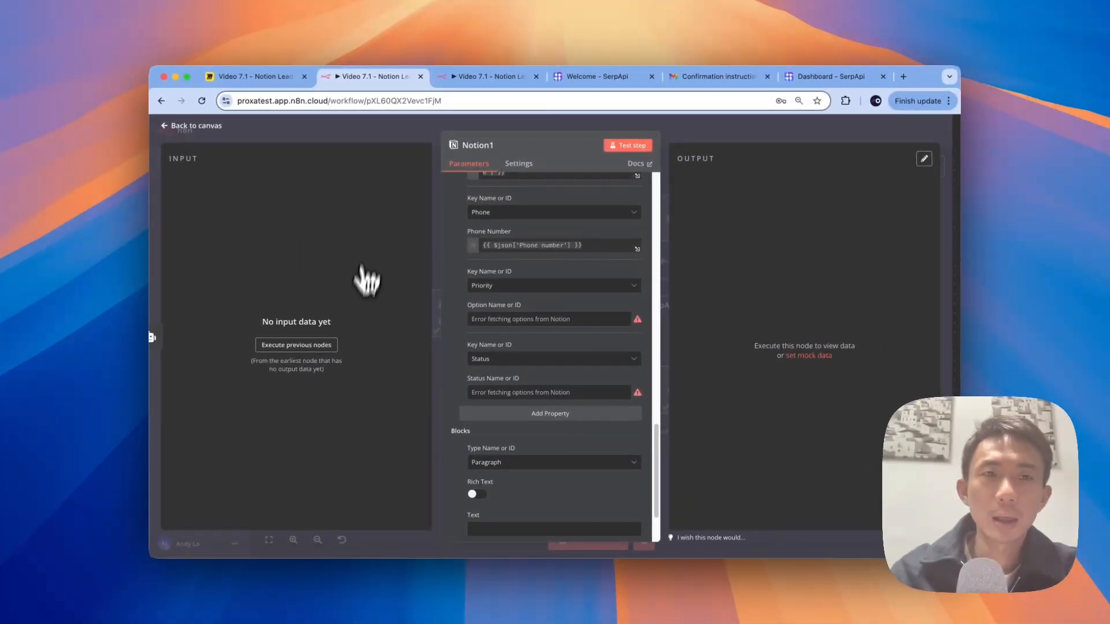
pyautogui.scroll(-2, 508, 520)
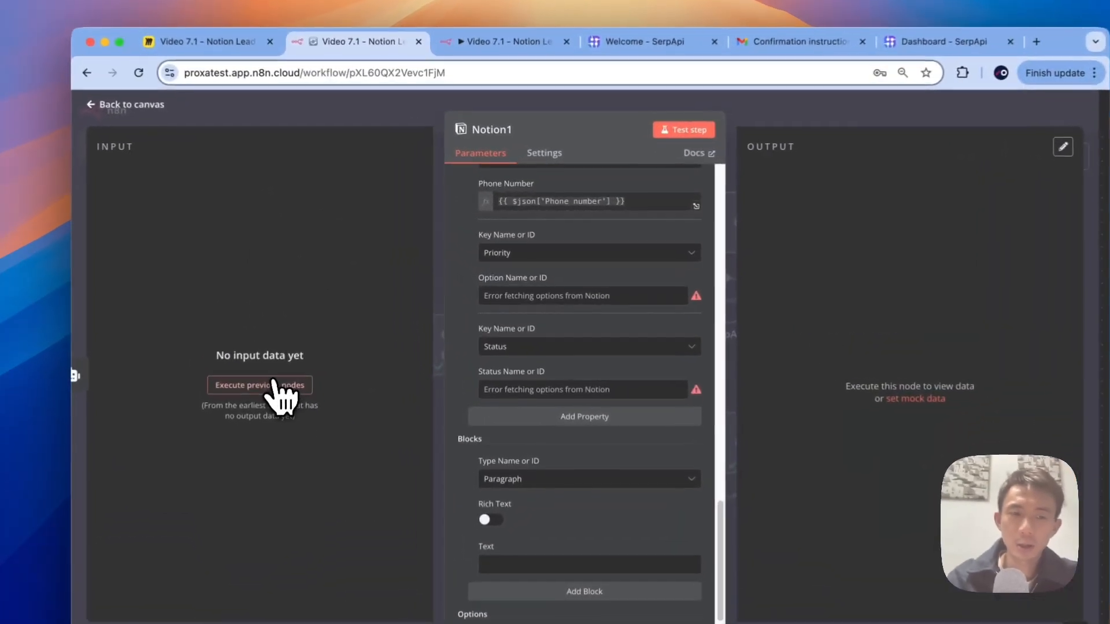
pyautogui.click(297, 345)
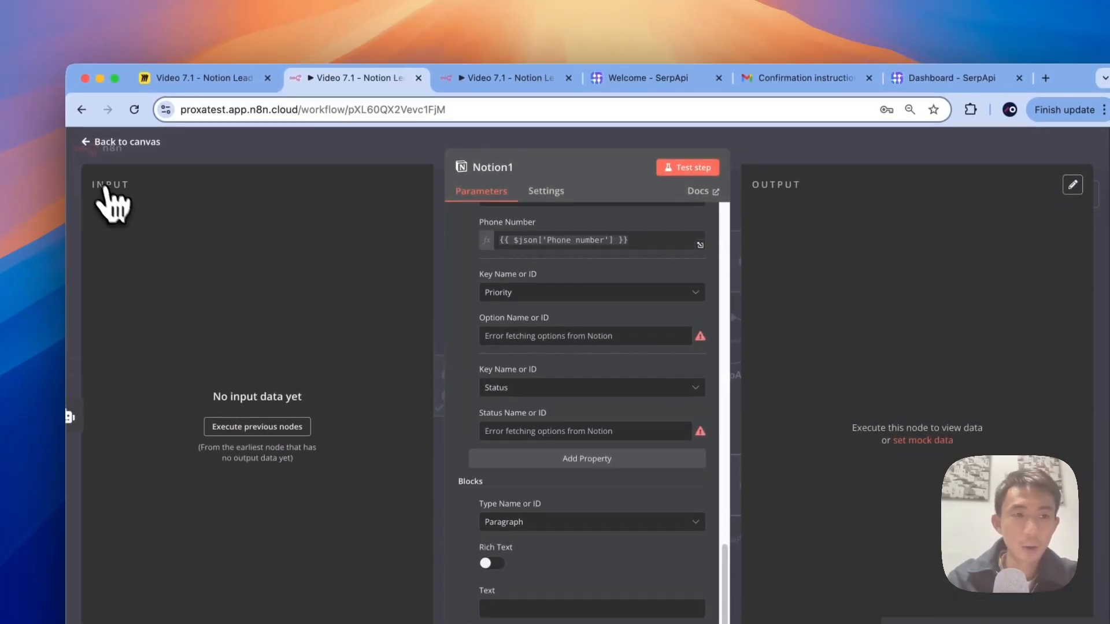
pyautogui.click(90, 152)
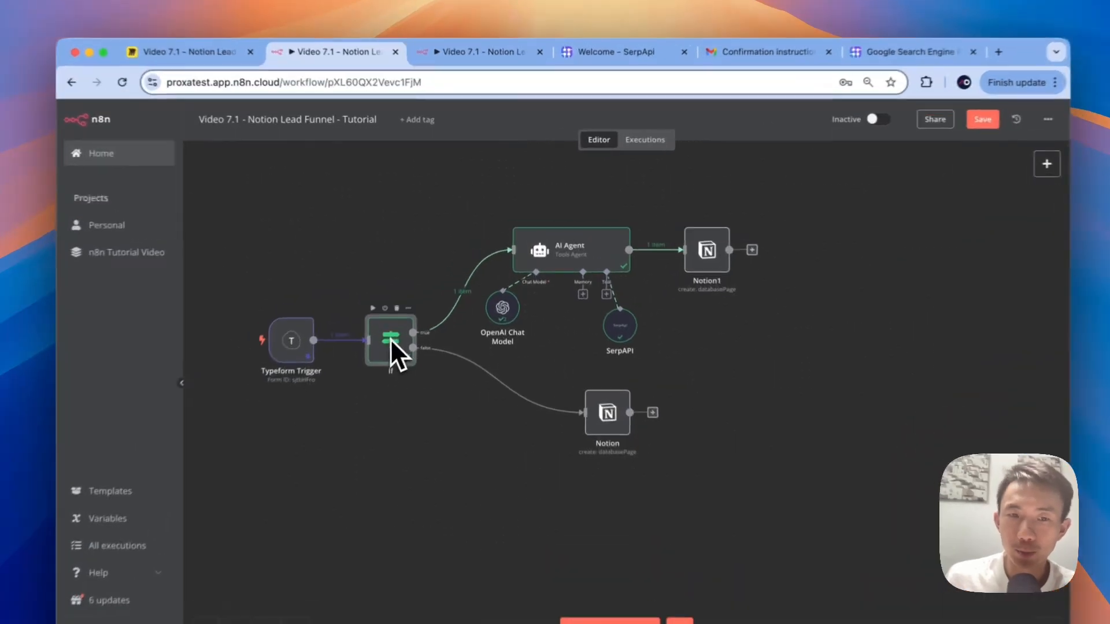
pyautogui.doubleClick(418, 306)
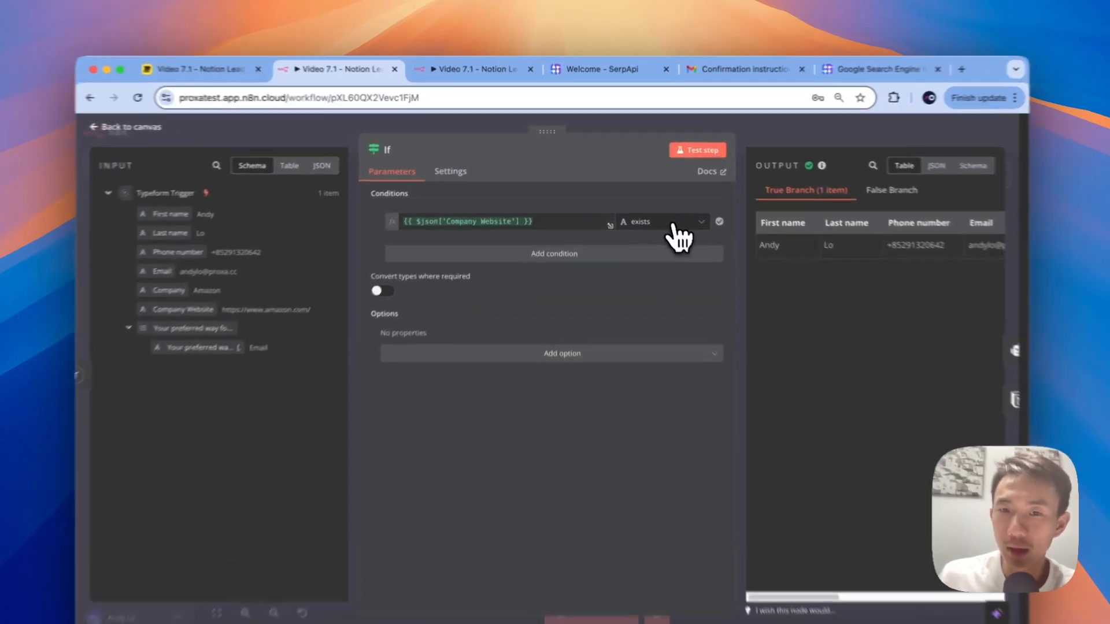
pyautogui.click(656, 211)
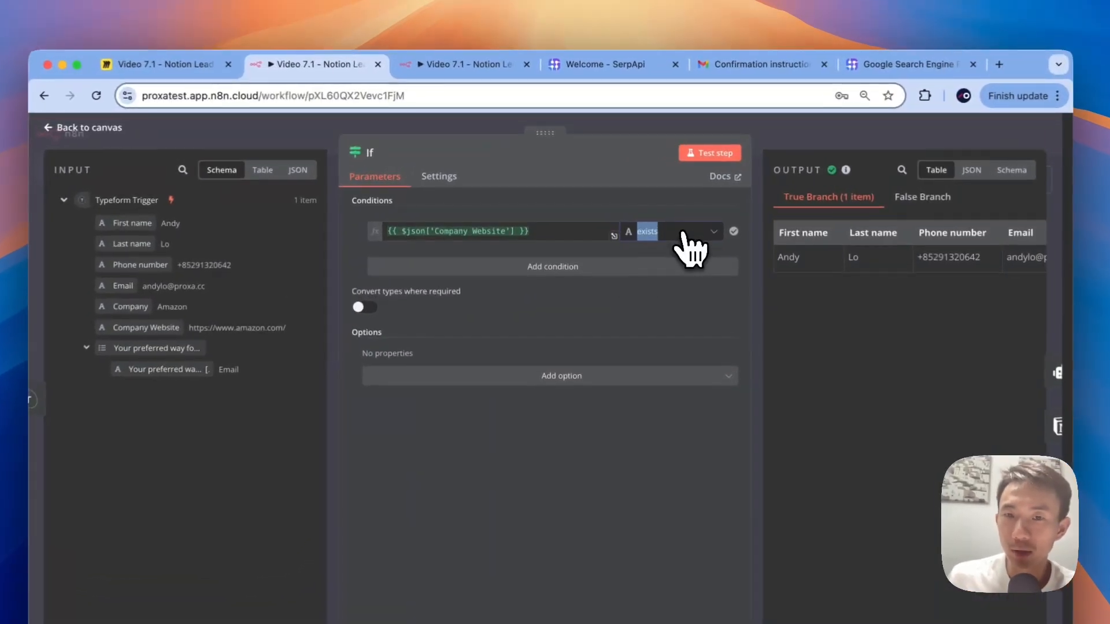
pyautogui.moveTo(653, 229)
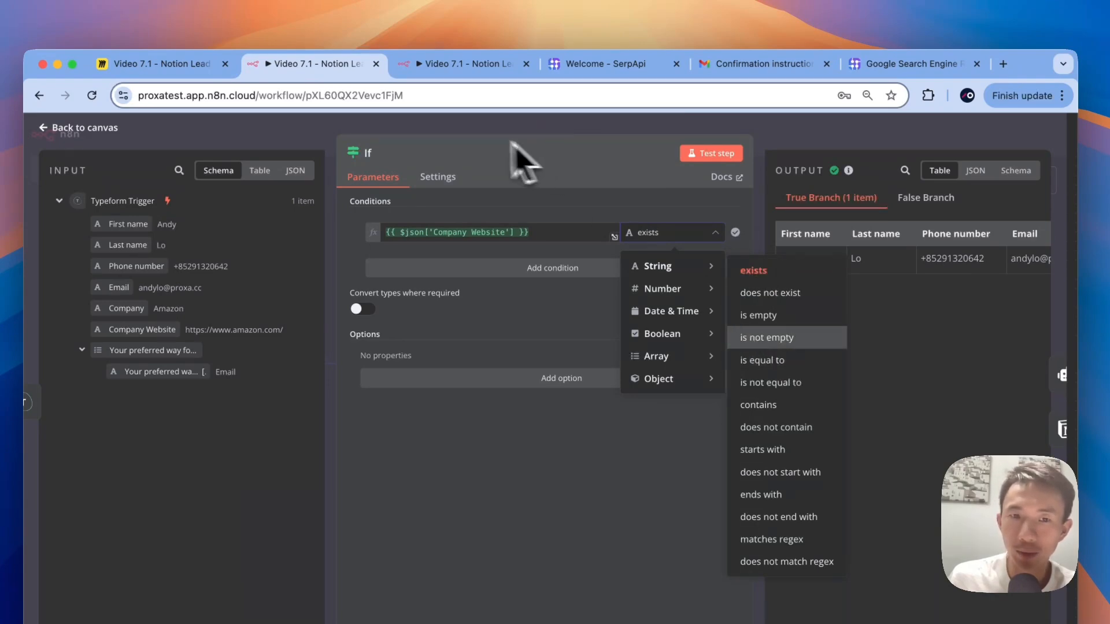
pyautogui.click(442, 126)
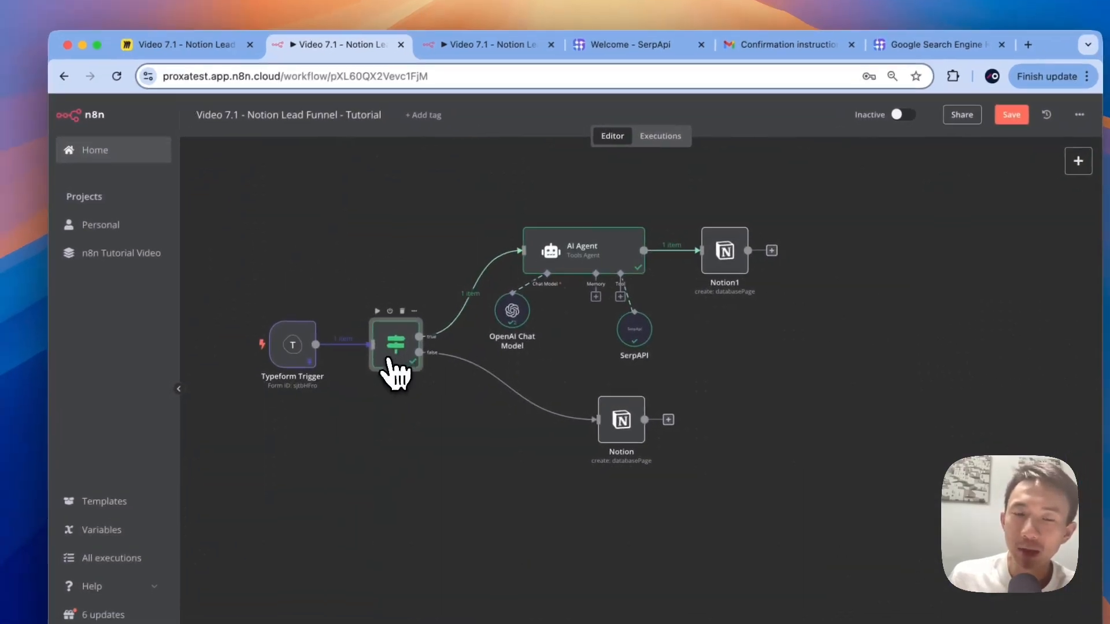
pyautogui.doubleClick(388, 361)
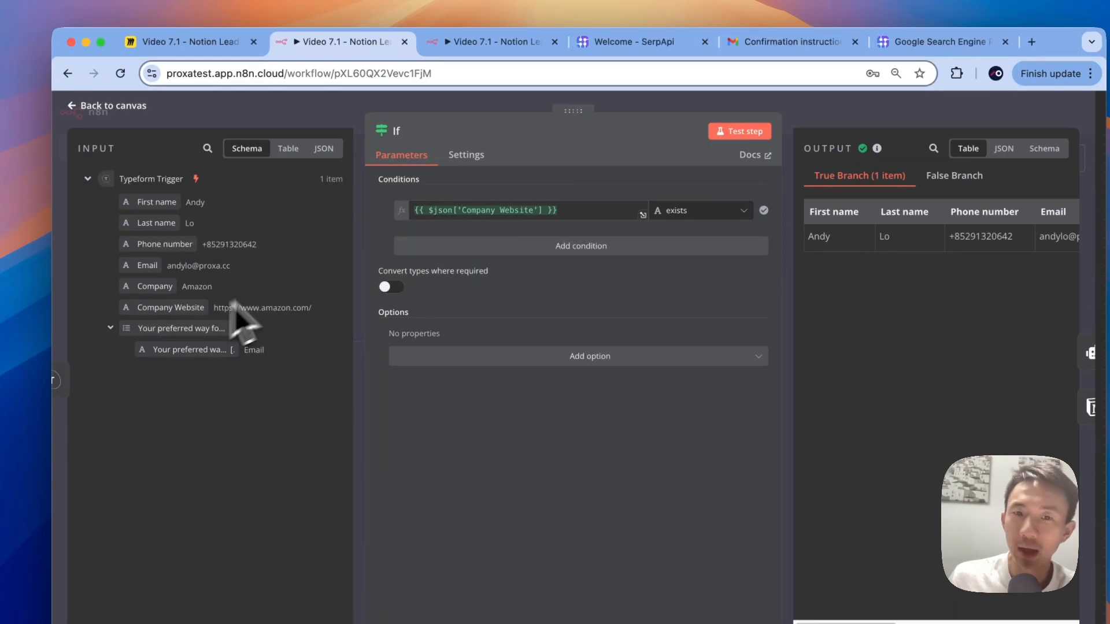
pyautogui.click(334, 112)
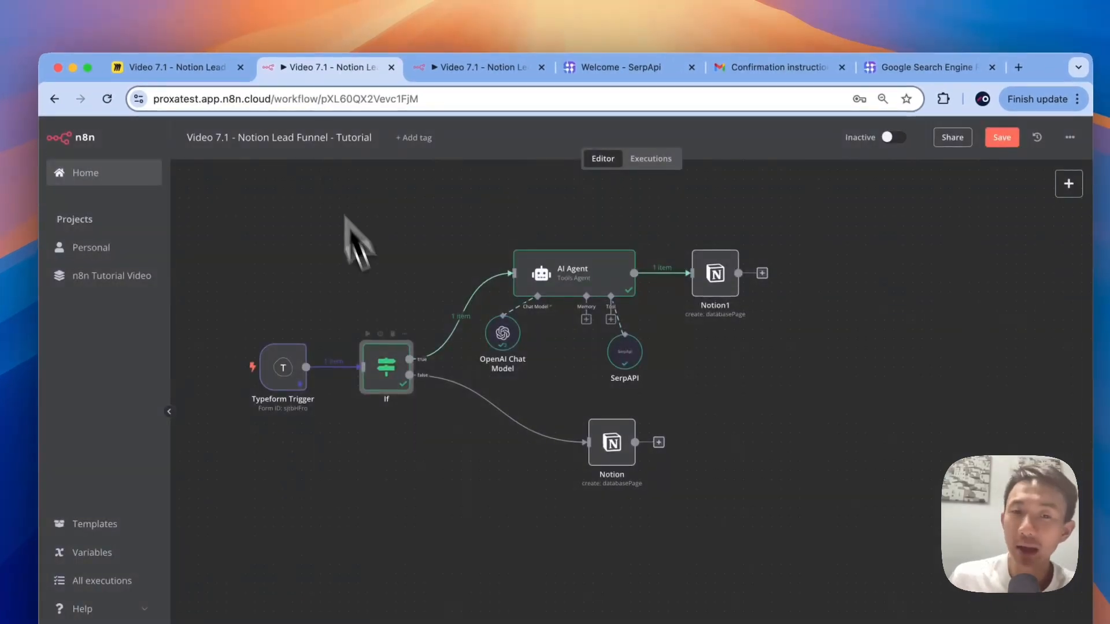
pyautogui.moveTo(443, 341)
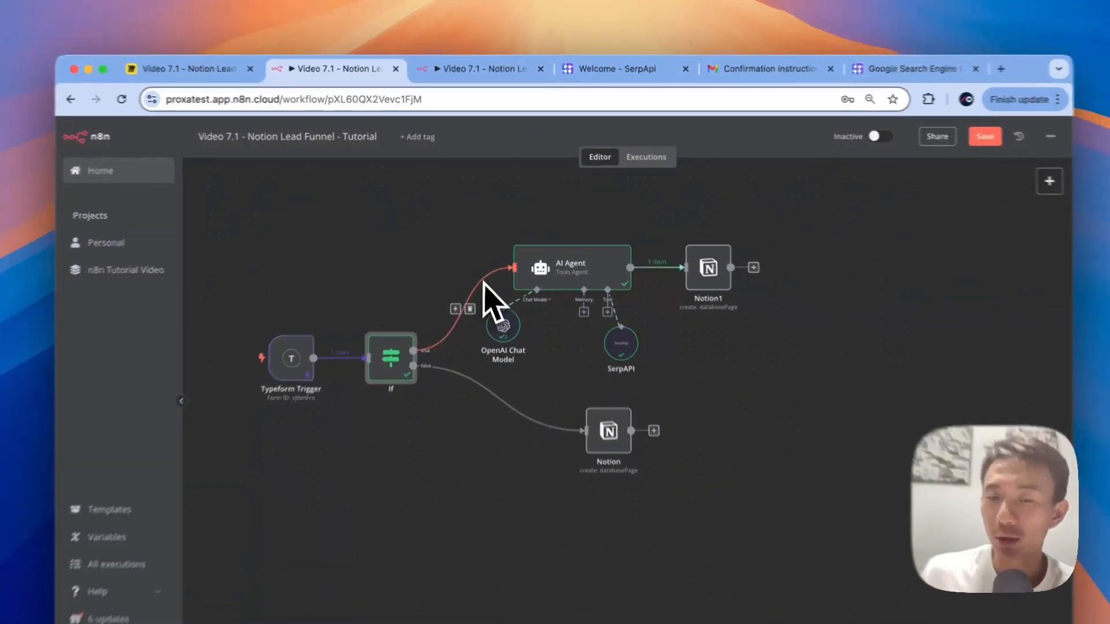
pyautogui.moveTo(569, 266)
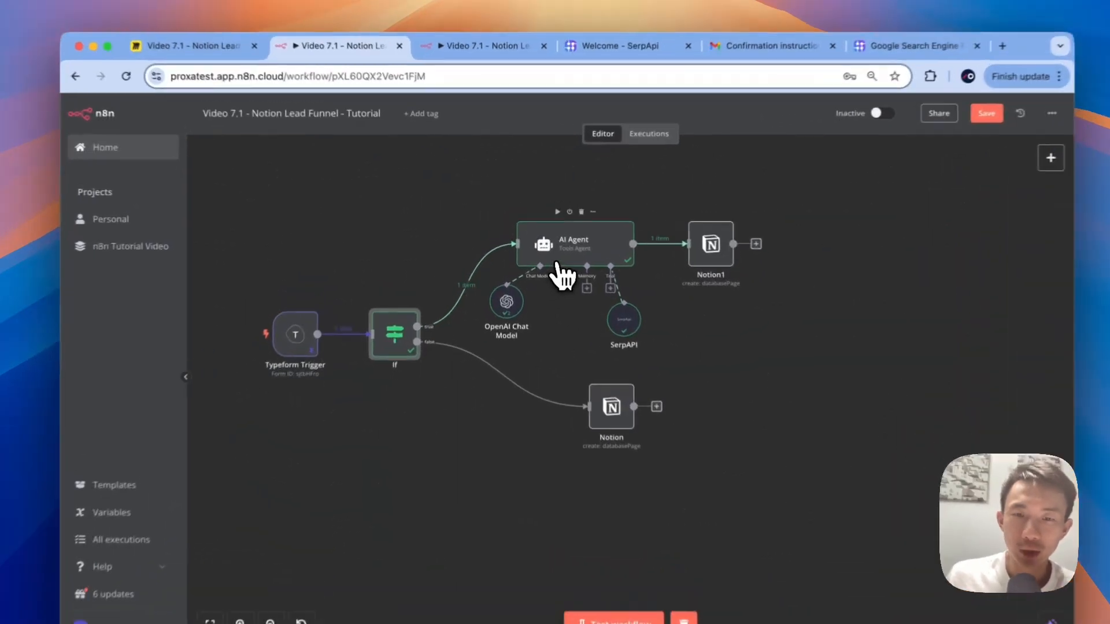
# Step: Inspect the AI Agent's prompt in the expression editor, highlighting the Proxa details and Company Website
pyautogui.doubleClick(547, 246)
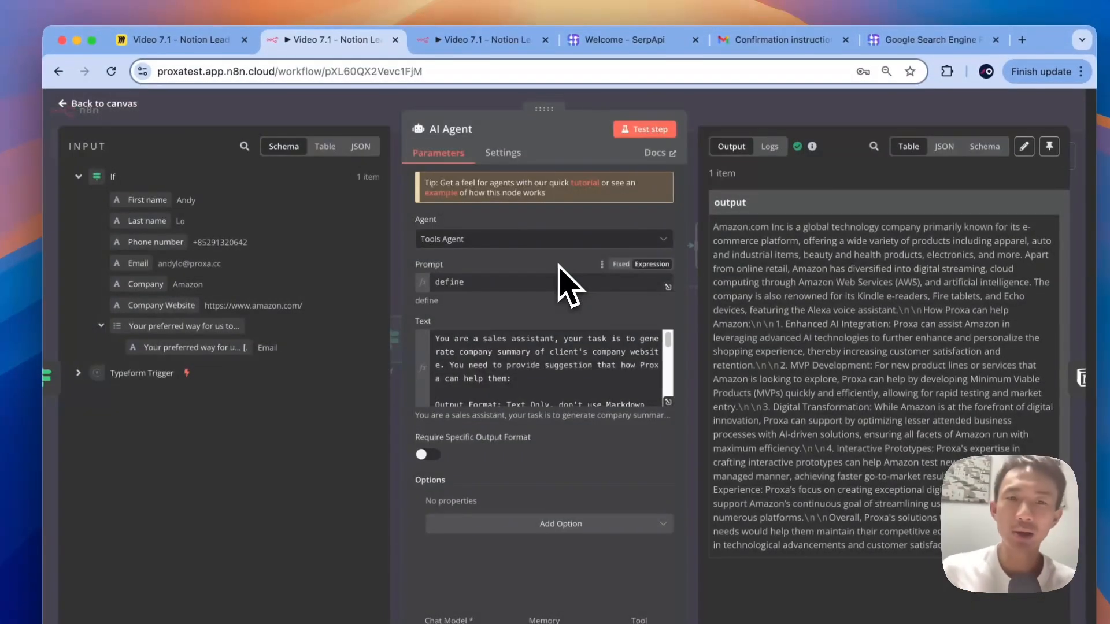
pyautogui.click(669, 403)
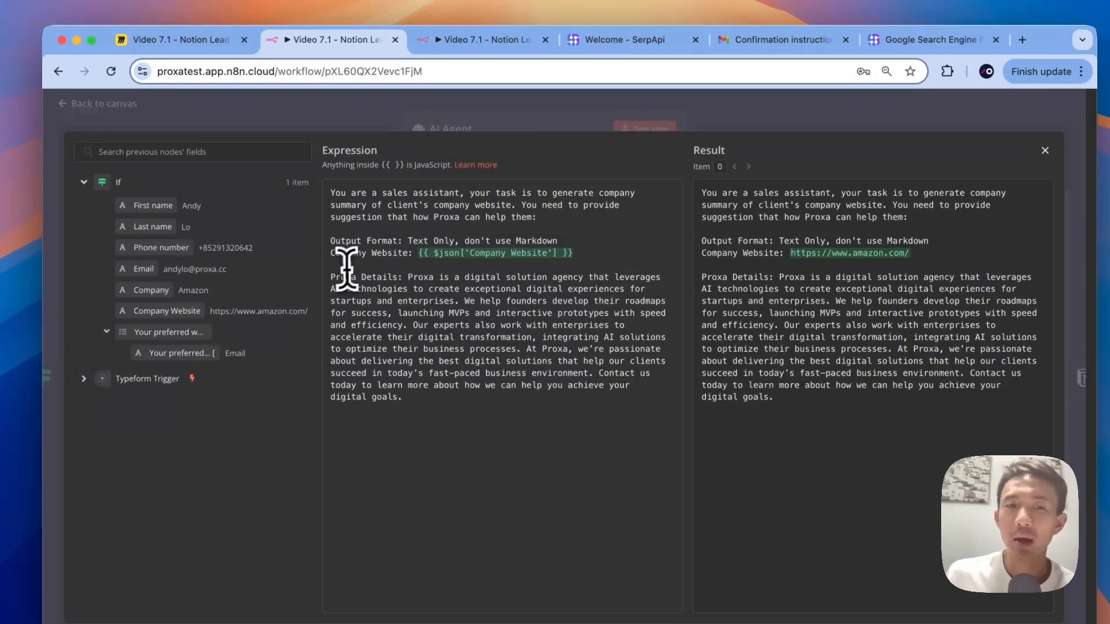
pyautogui.moveTo(335, 276); pyautogui.dragTo(384, 311)
pyautogui.click(404, 335)
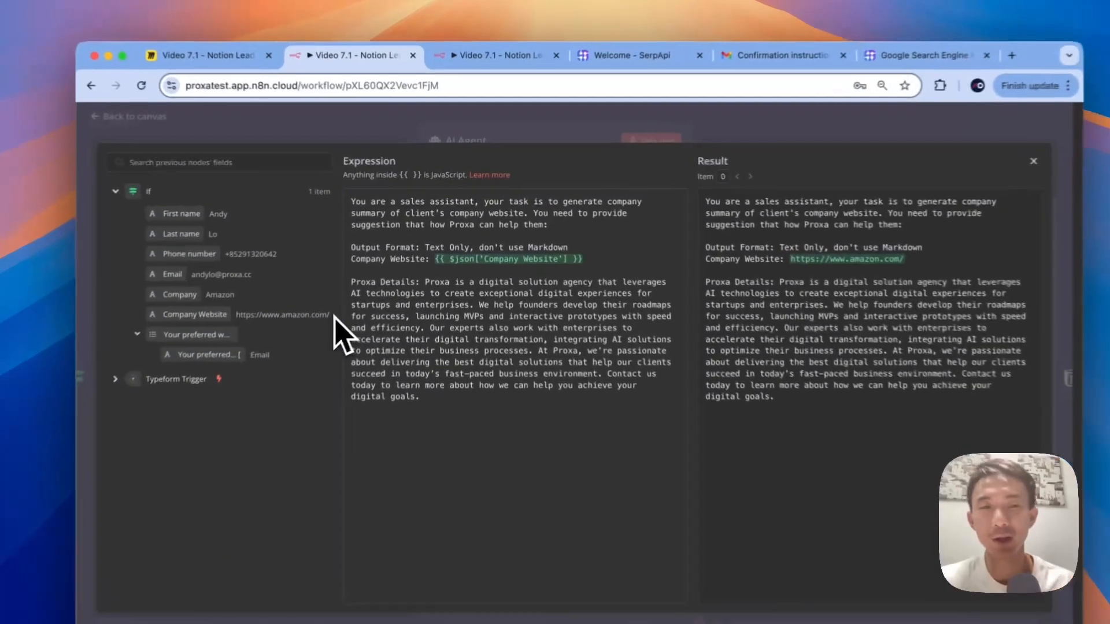
pyautogui.moveTo(353, 285); pyautogui.dragTo(283, 285)
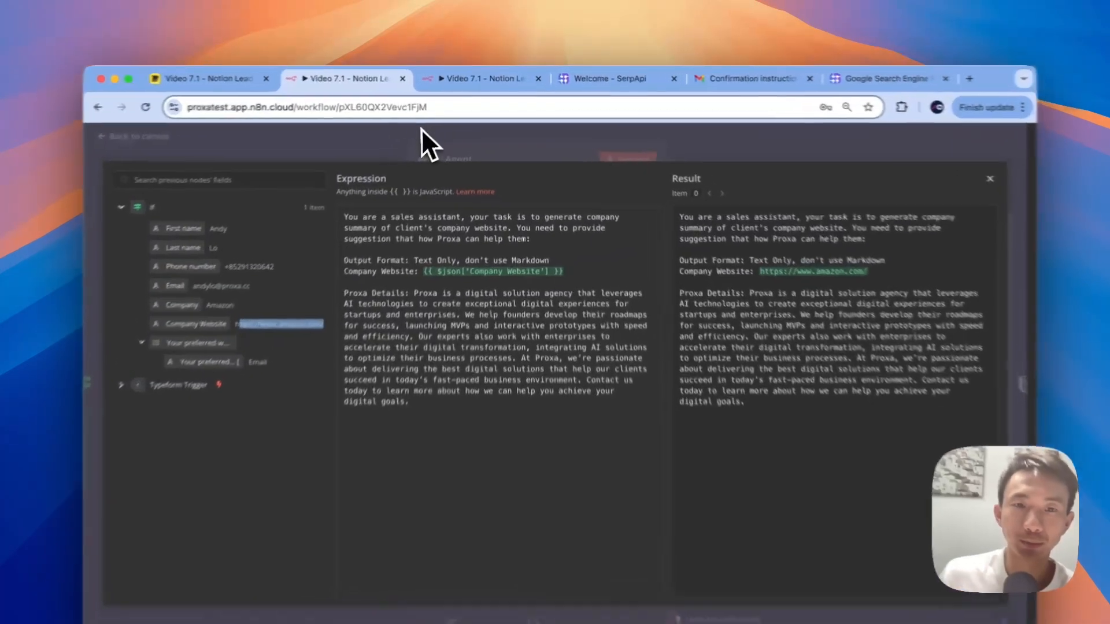
# Step: Reopen the AI Agent and display its run logs showing the OpenAI Chat Model input
pyautogui.click(440, 122)
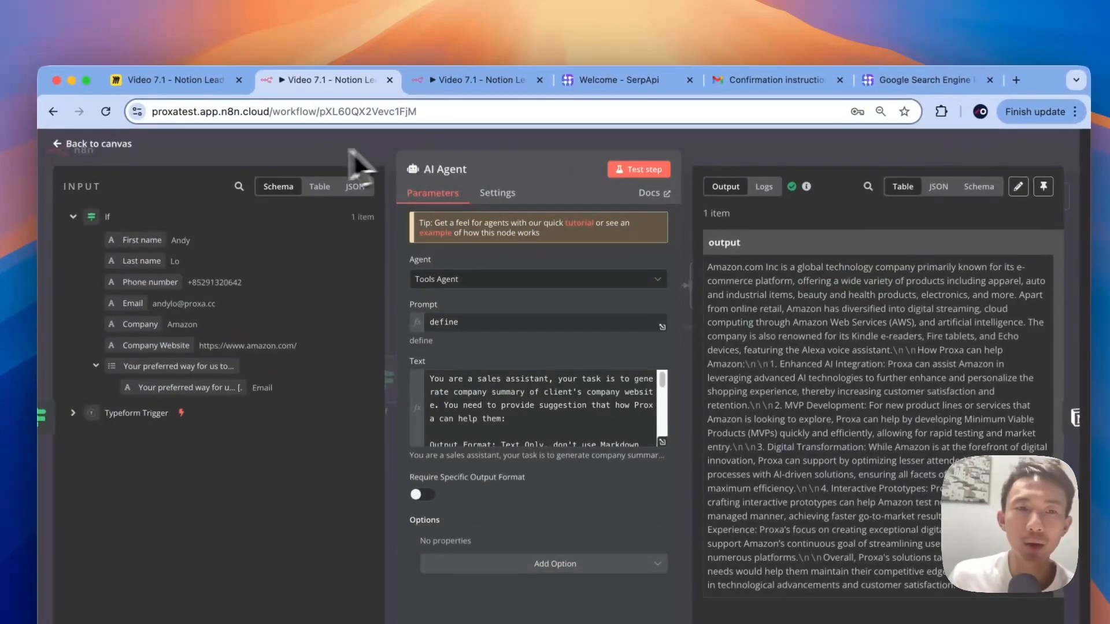
pyautogui.click(379, 130)
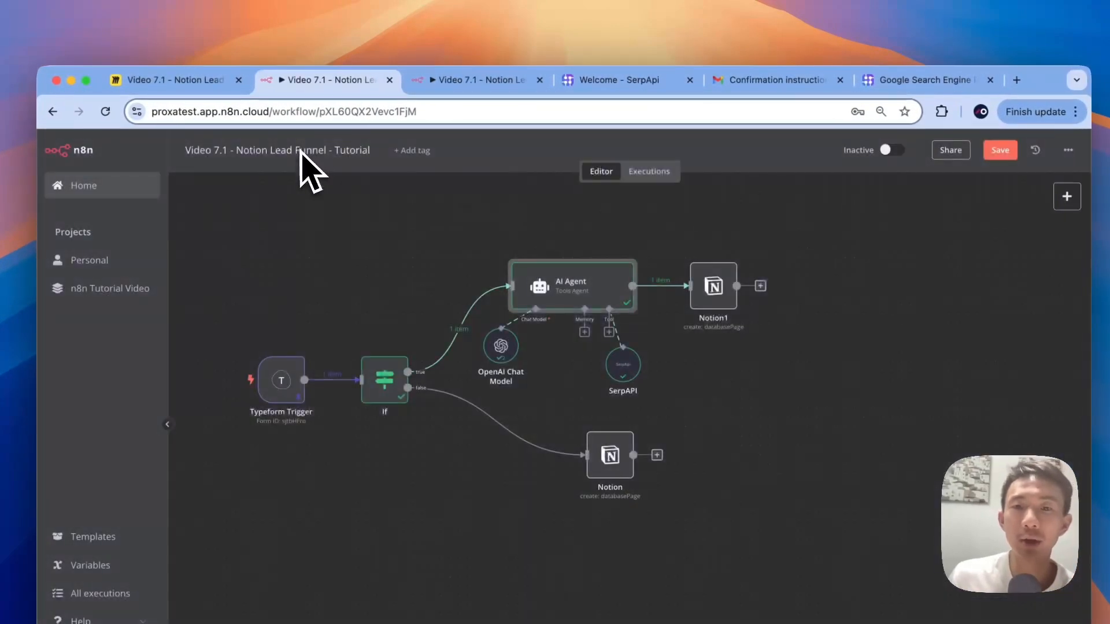
pyautogui.doubleClick(590, 292)
pyautogui.click(746, 168)
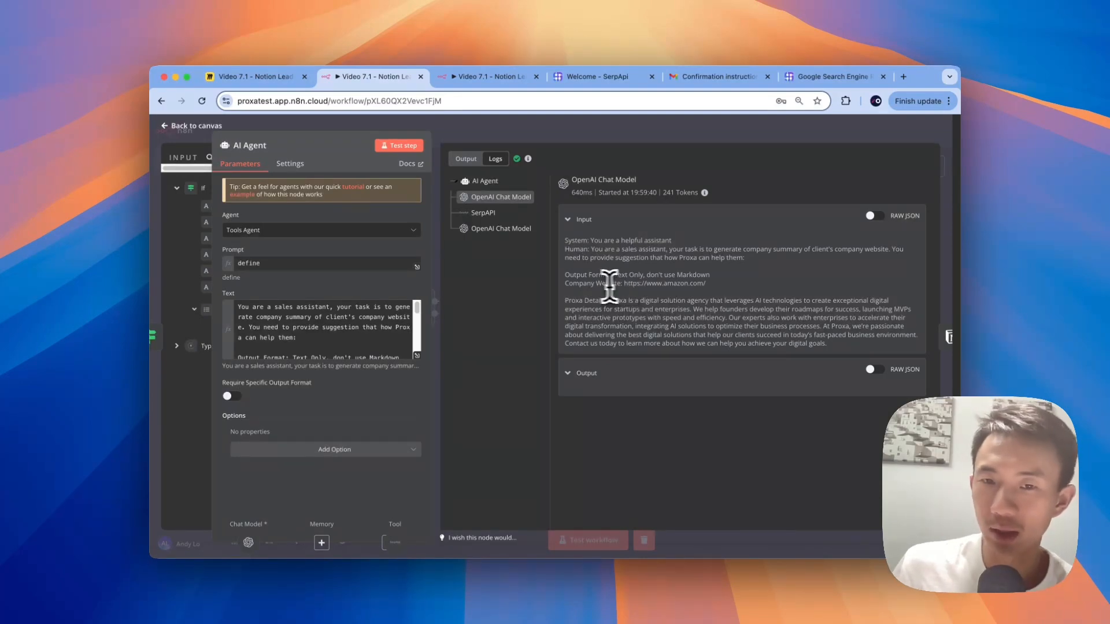
# Step: Inspect the Amazon website in the model input and the SerpAPI 'Amazon company summary' search call
pyautogui.moveTo(625, 283); pyautogui.dragTo(725, 287)
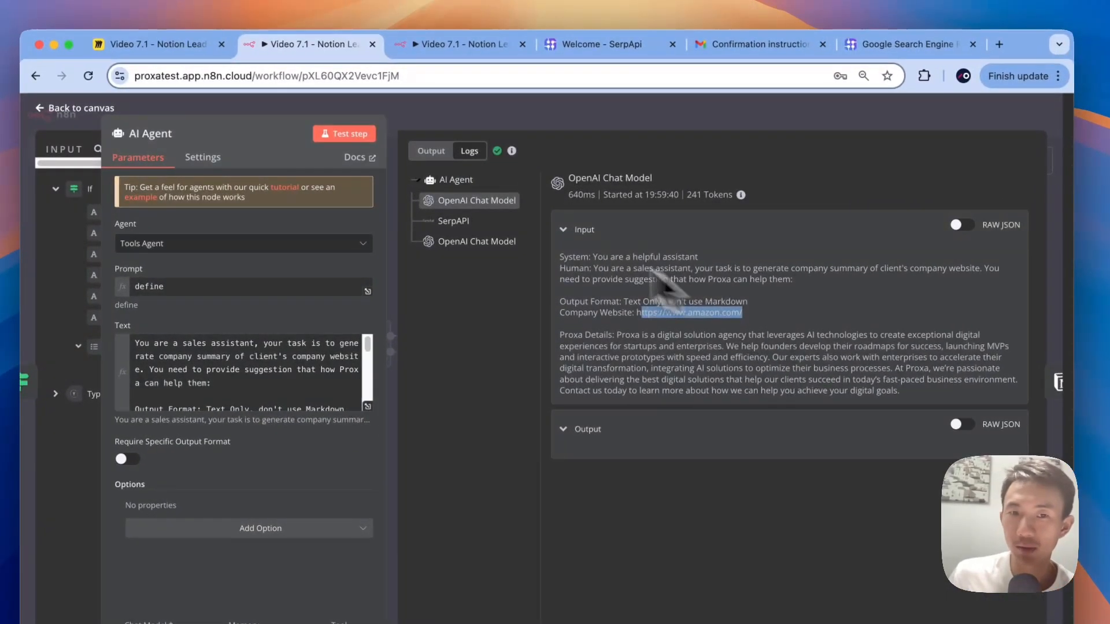
pyautogui.click(479, 213)
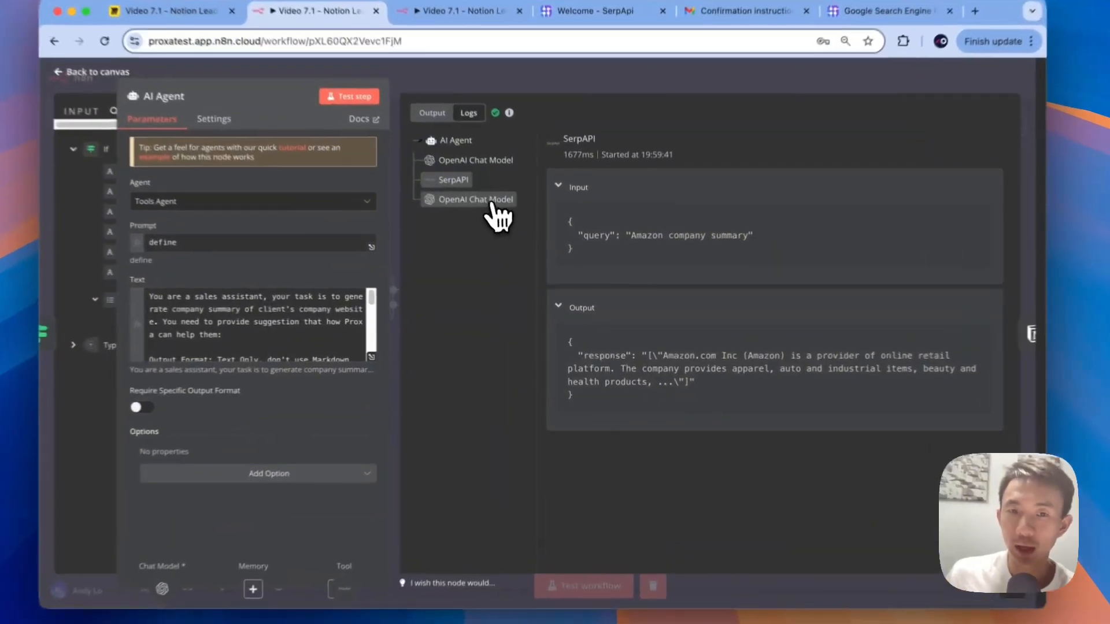
pyautogui.click(500, 228)
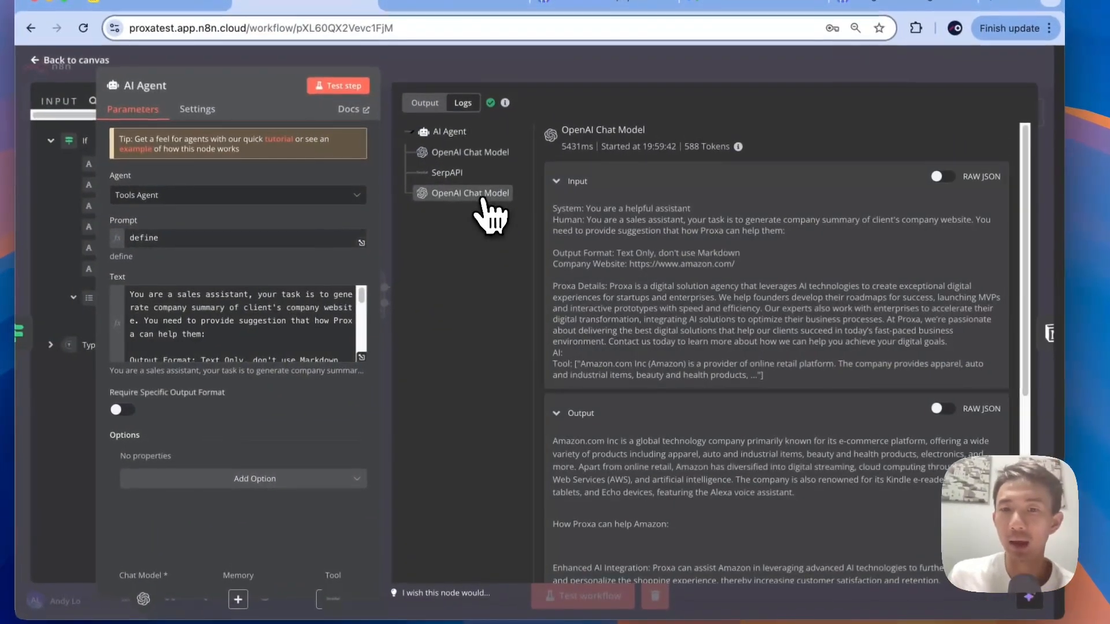
# Step: Read the final model reply summarising Amazon and how Proxa can help, then return to canvas
pyautogui.scroll(-3, 665, 336)
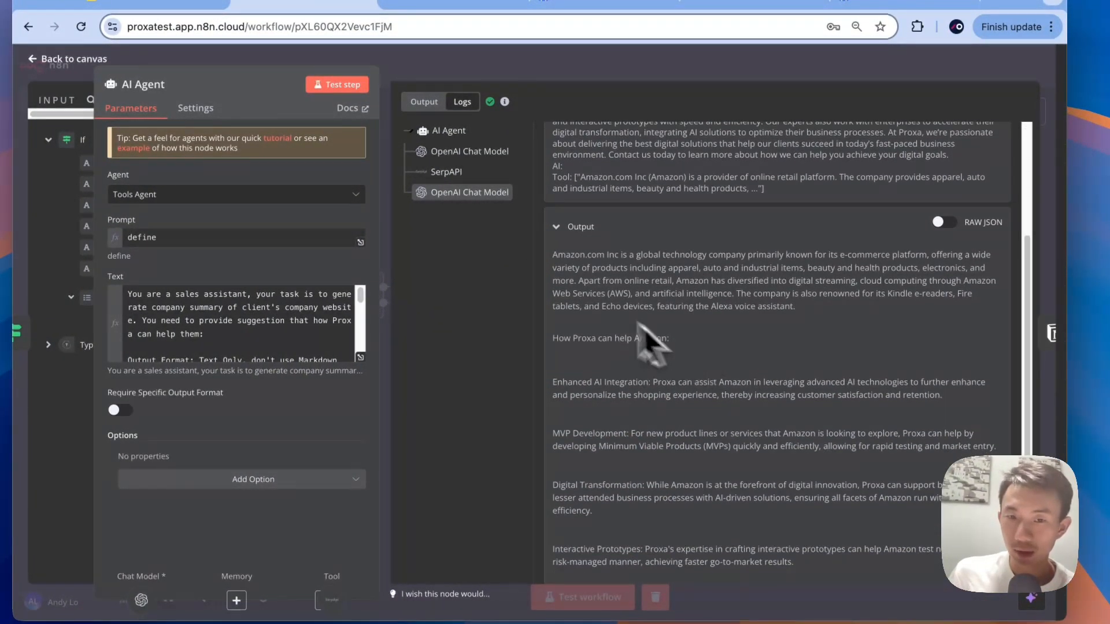
pyautogui.moveTo(553, 258); pyautogui.dragTo(813, 305)
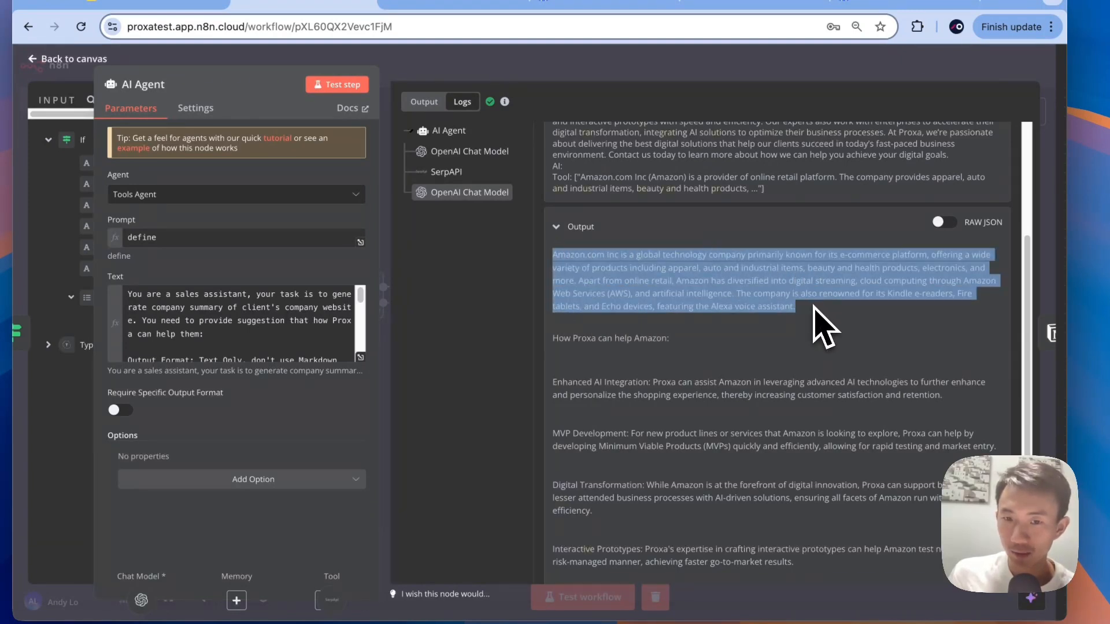
pyautogui.scroll(-1, 811, 306)
pyautogui.moveTo(556, 275); pyautogui.dragTo(706, 270)
pyautogui.scroll(-1, 712, 273)
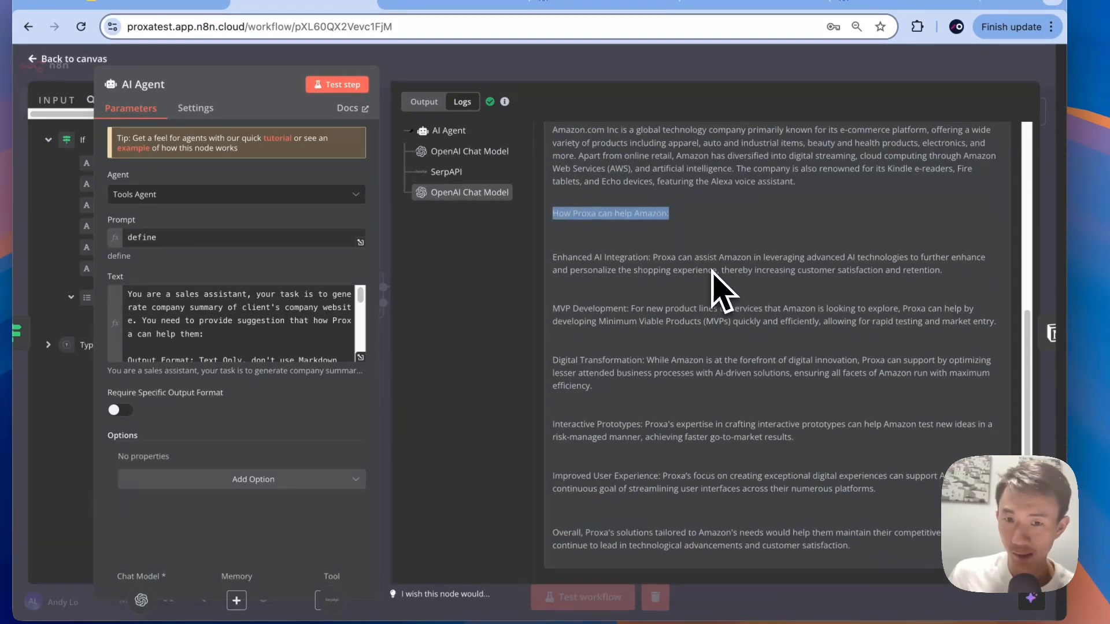
pyautogui.moveTo(550, 258); pyautogui.dragTo(743, 544)
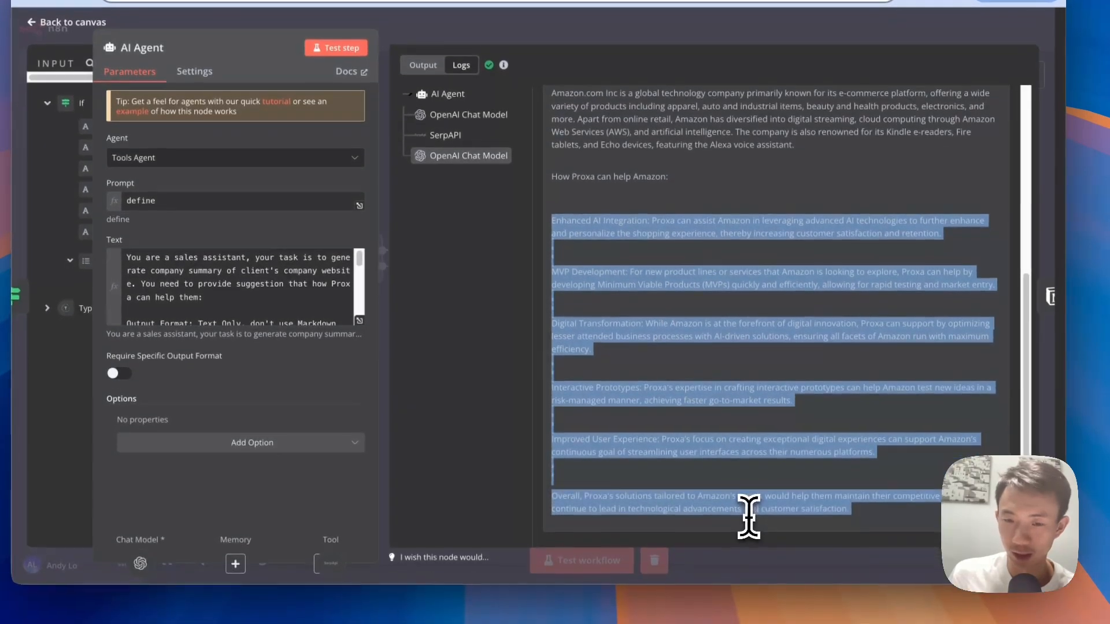
pyautogui.click(741, 454)
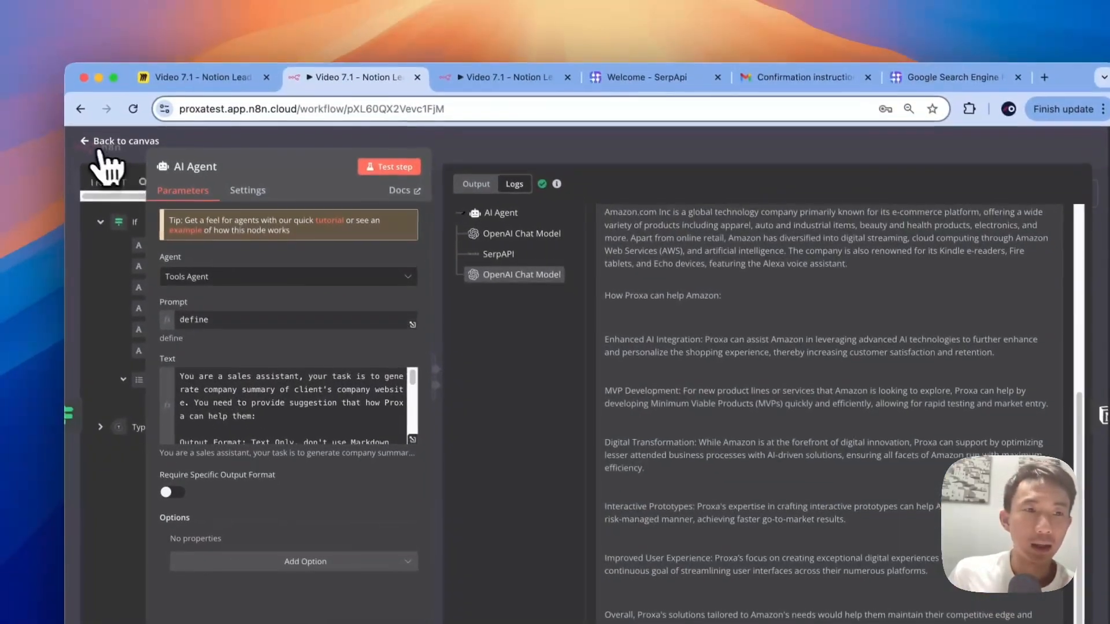
pyautogui.click(58, 20)
# Step: Run Notion1, which fails with a Bad request, and inspect its Typeform Trigger input fields
pyautogui.click(723, 253)
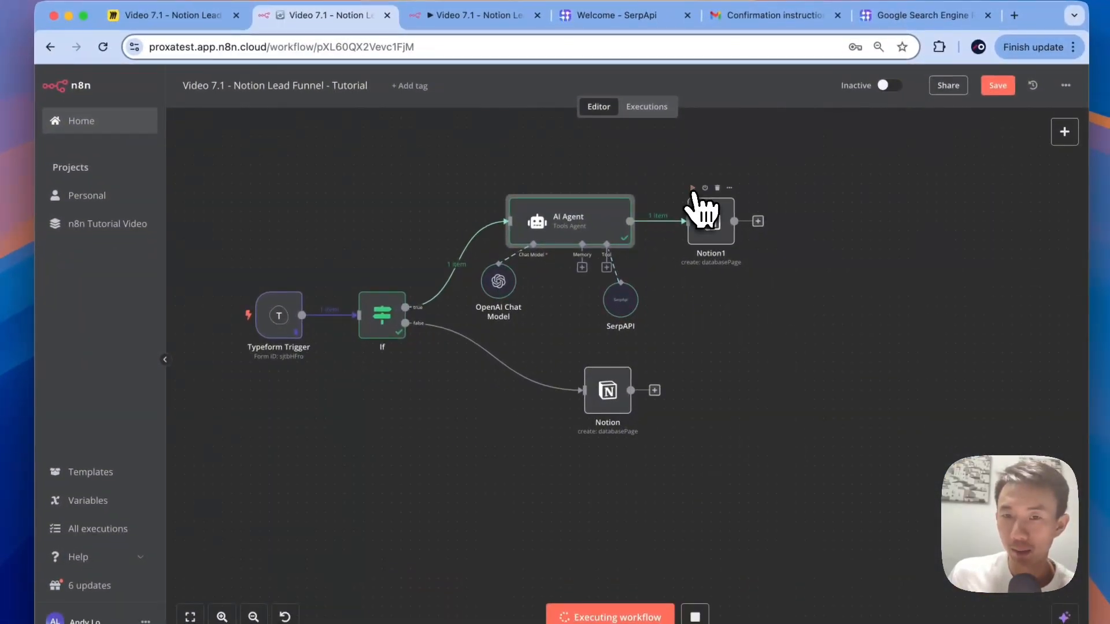
pyautogui.doubleClick(717, 230)
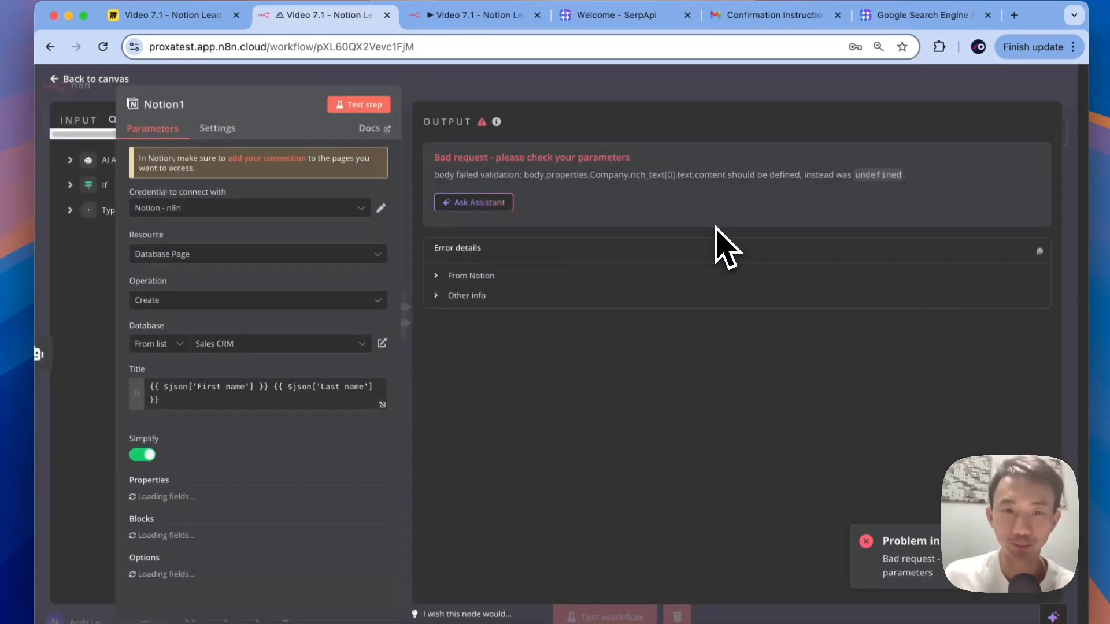
pyautogui.scroll(-5, 375, 439)
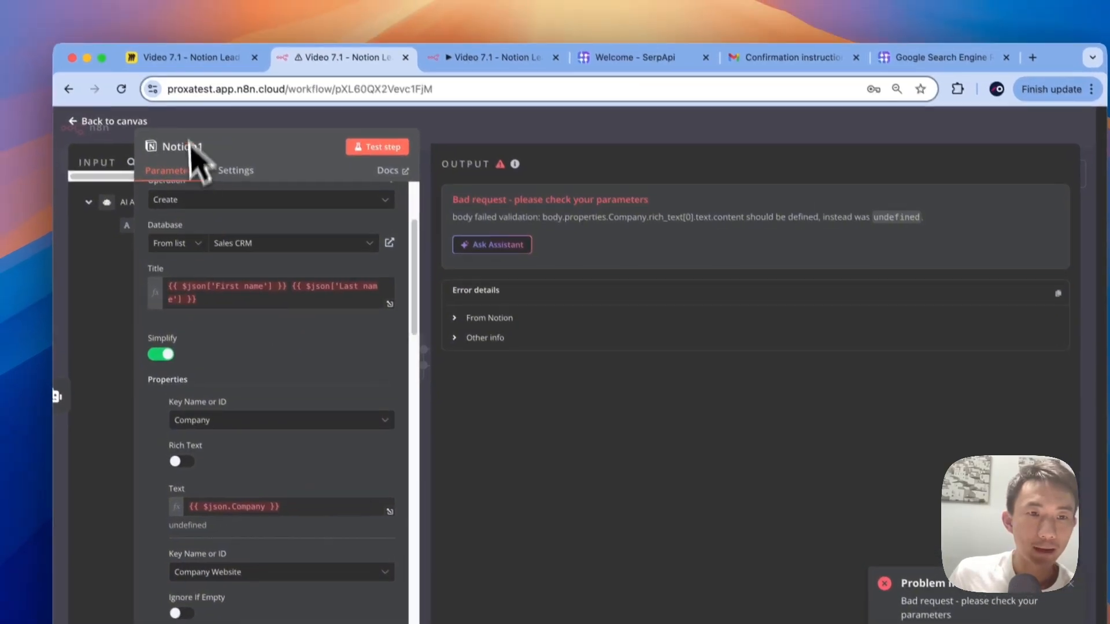
pyautogui.moveTo(196, 151); pyautogui.dragTo(641, 123)
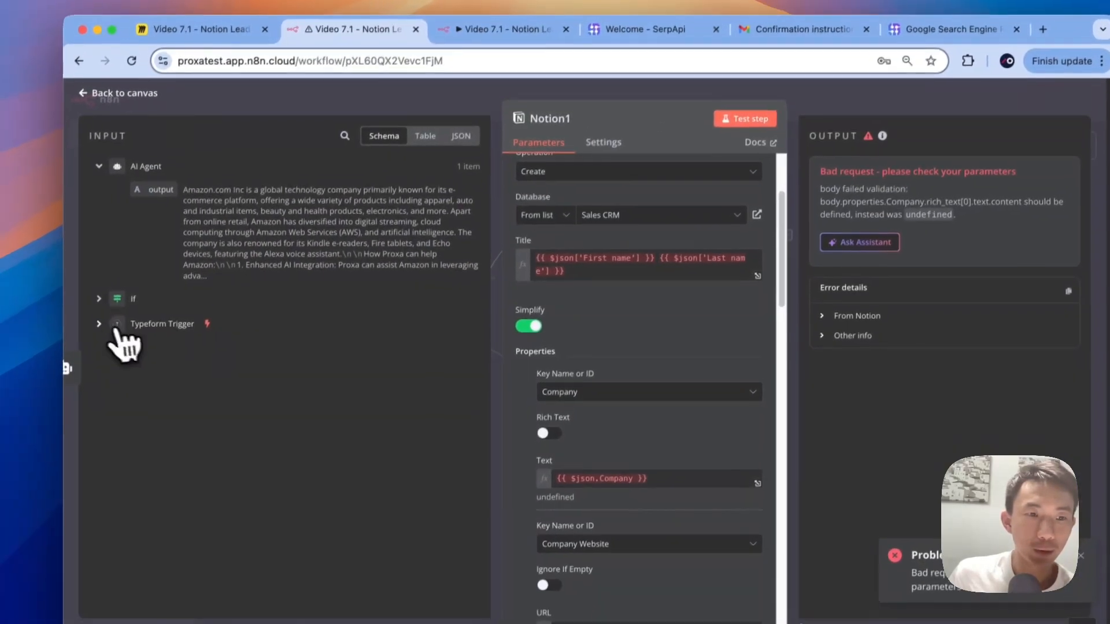
pyautogui.click(124, 370)
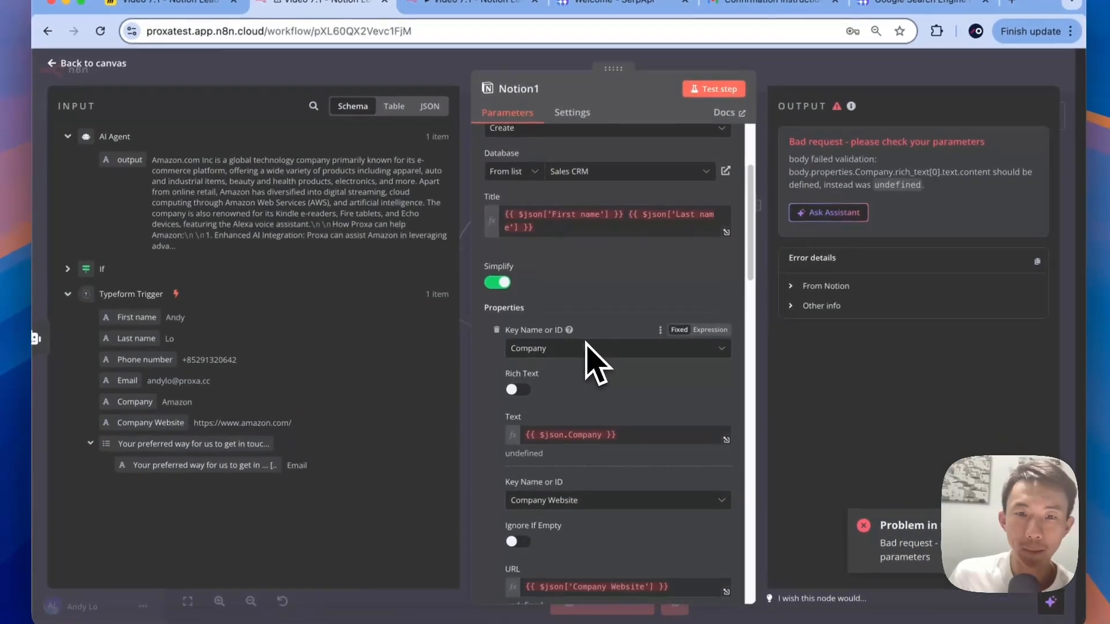
pyautogui.scroll(2, 586, 357)
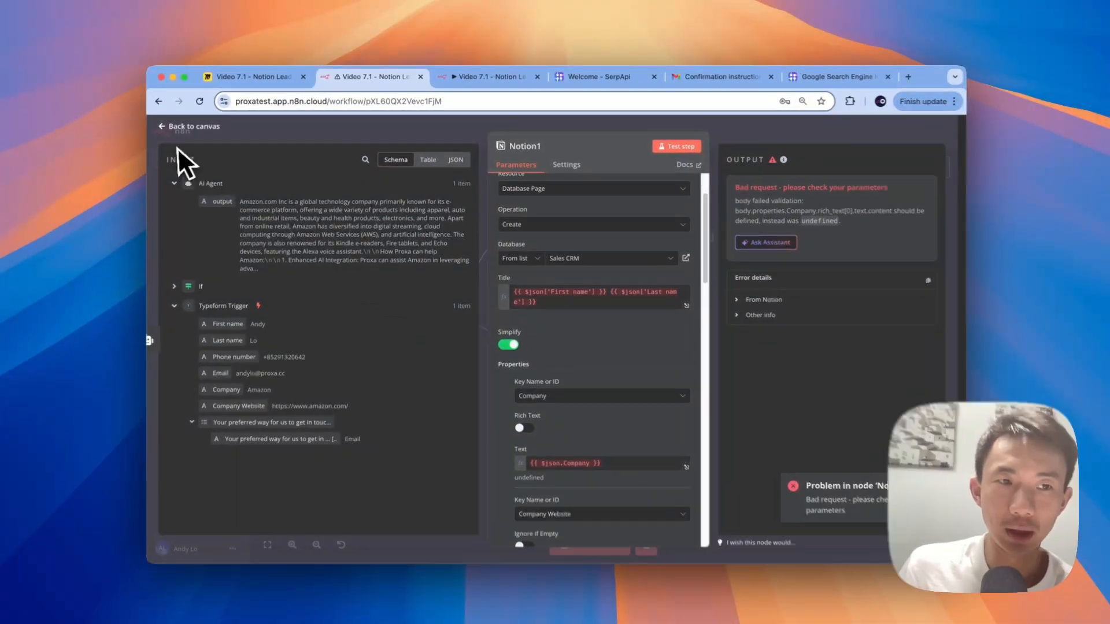
pyautogui.click(173, 126)
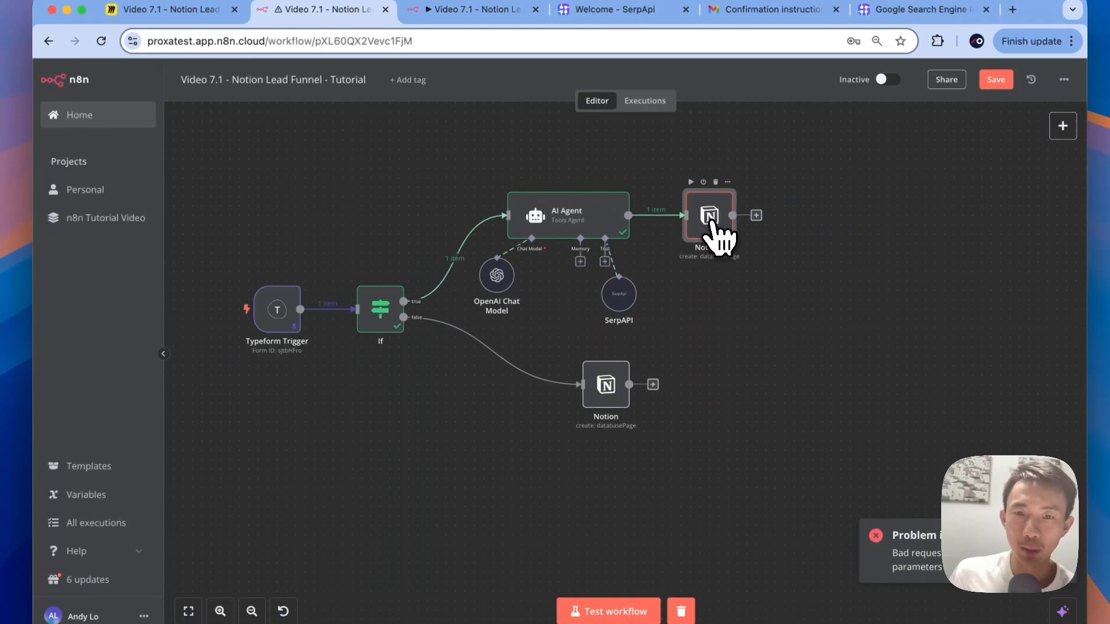
# Step: Reopen Notion1, expand the Typeform Trigger fields, and select the whole Title expression
pyautogui.doubleClick(713, 225)
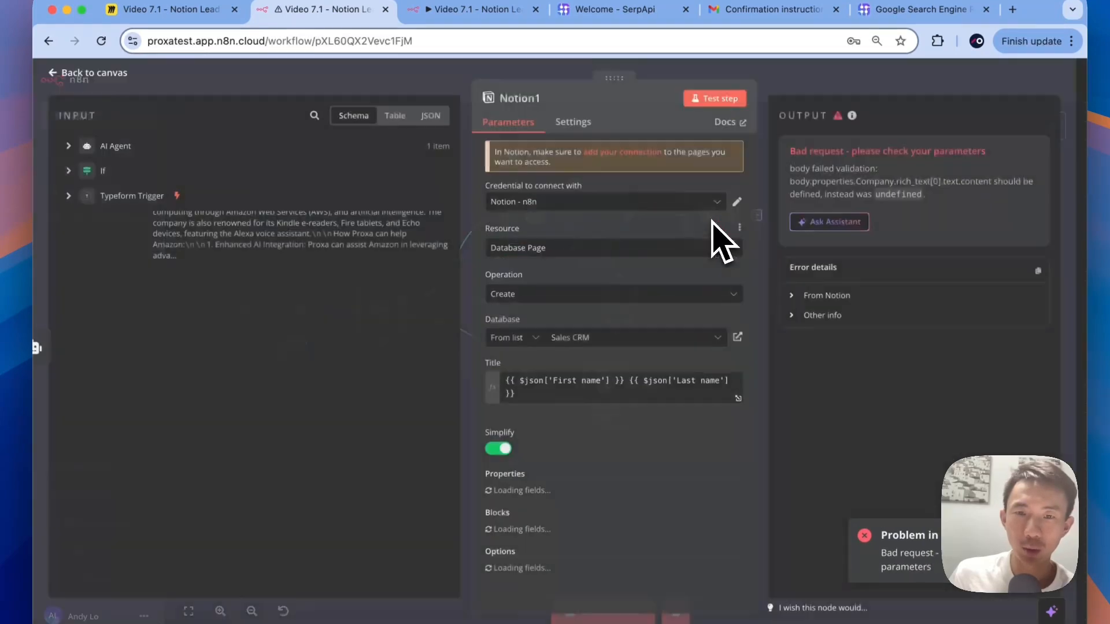
pyautogui.scroll(-1, 642, 410)
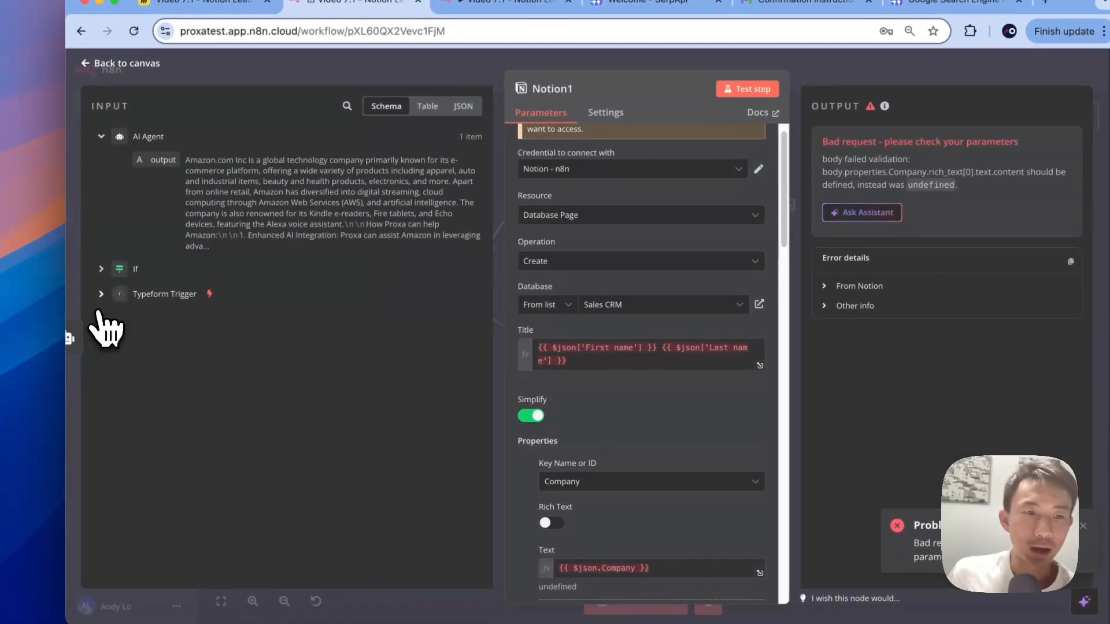
pyautogui.click(68, 304)
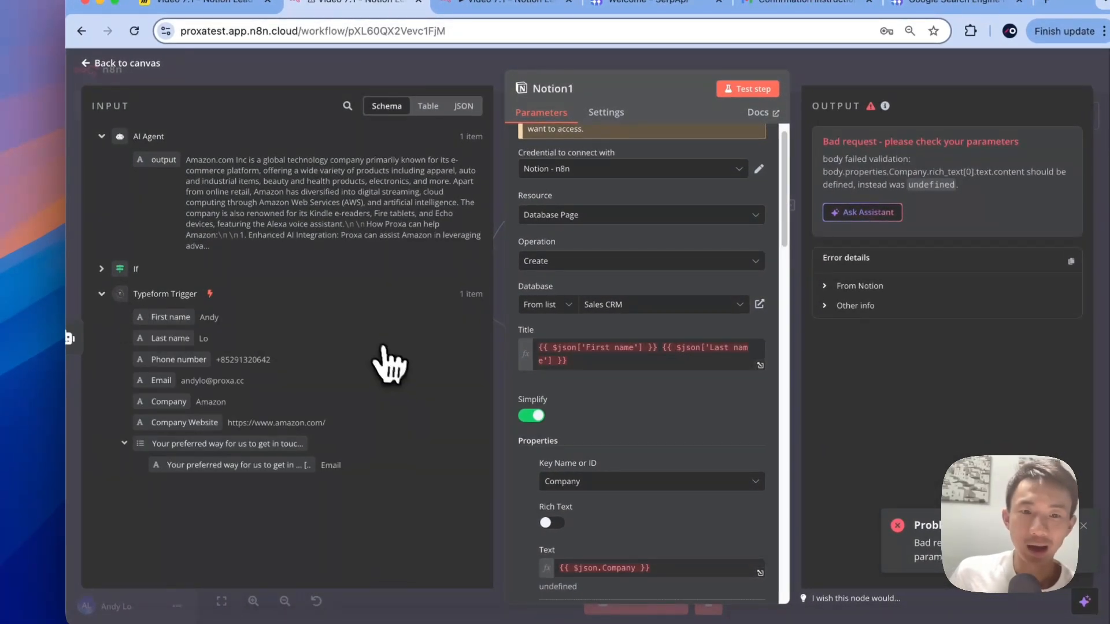
pyautogui.click(613, 355)
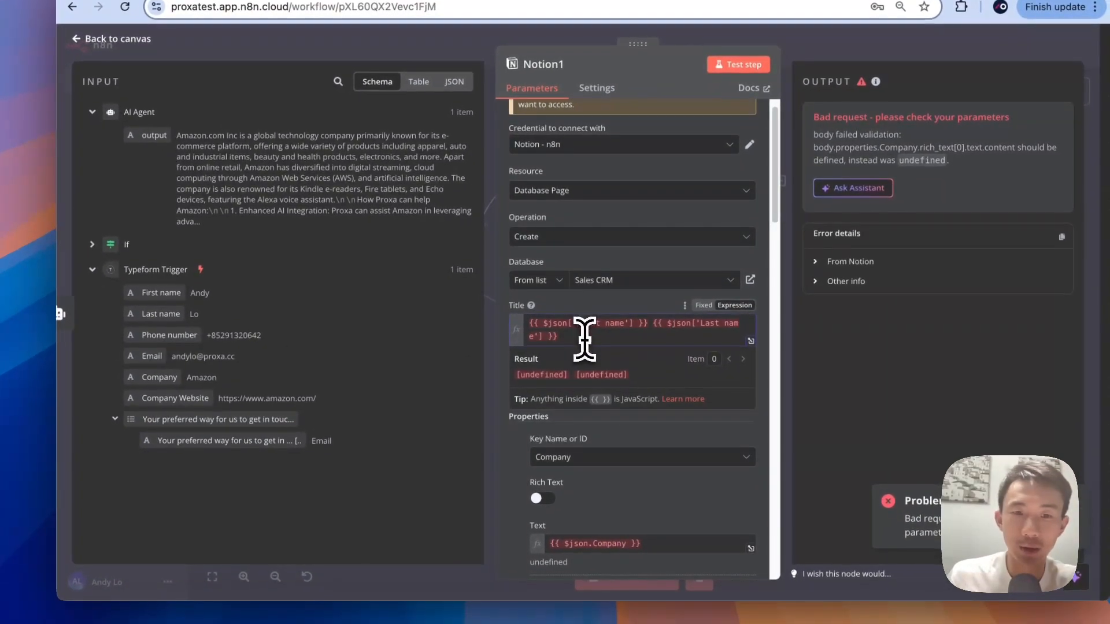
pyautogui.hotkey('ctrl', 'a')
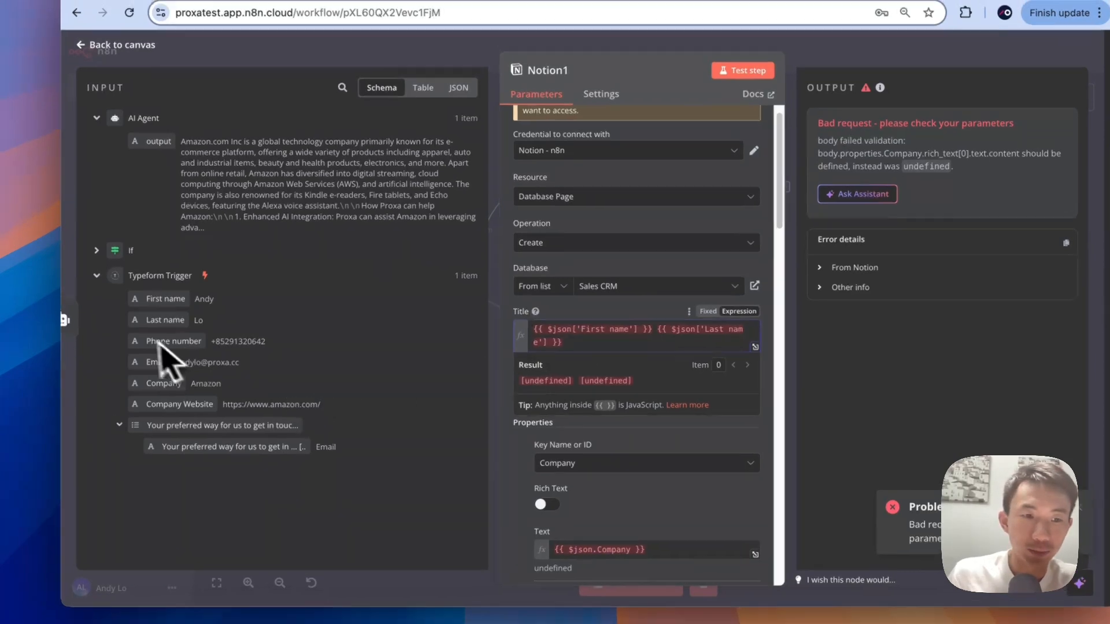
# Step: Replace the Title's old $json name references with Typeform Trigger's First name and Last name
pyautogui.moveTo(162, 293); pyautogui.dragTo(568, 343)
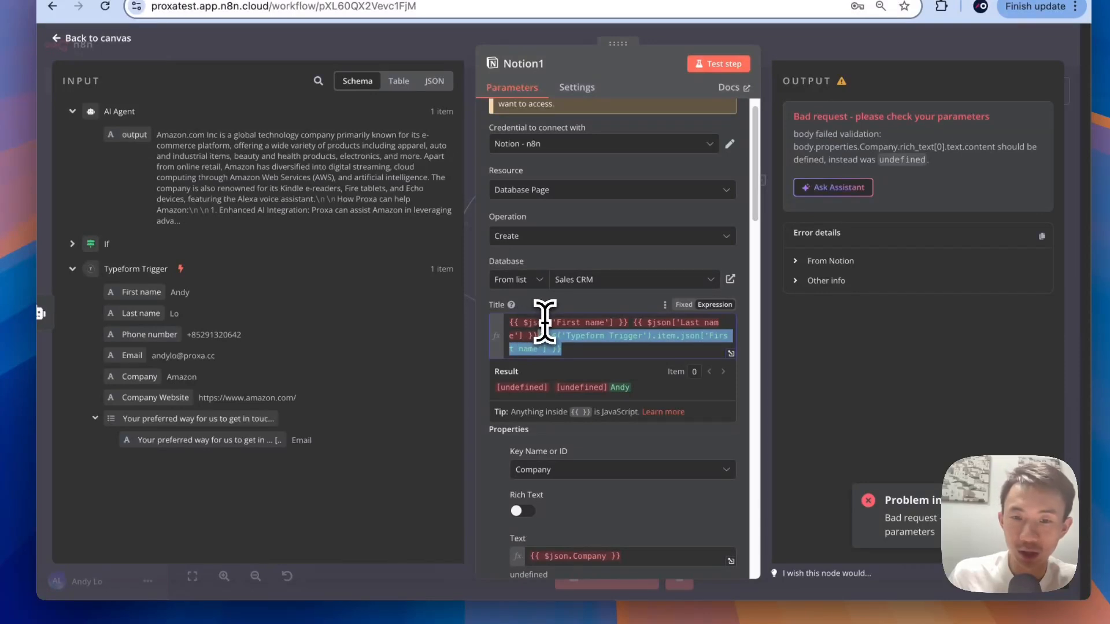
pyautogui.click(574, 336)
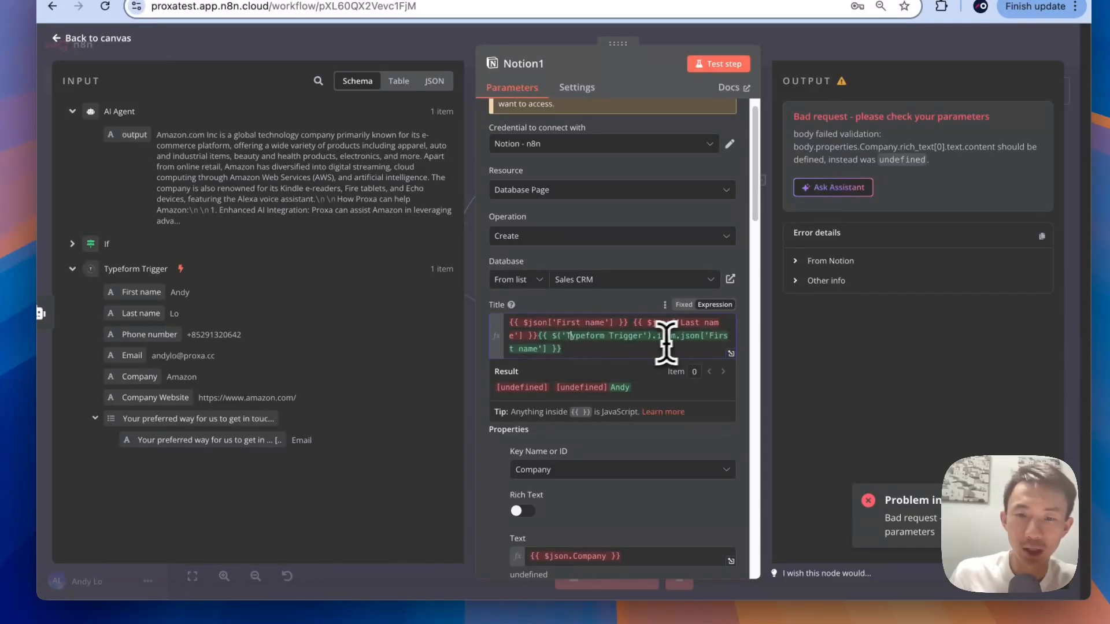
pyautogui.moveTo(540, 335); pyautogui.dragTo(510, 319)
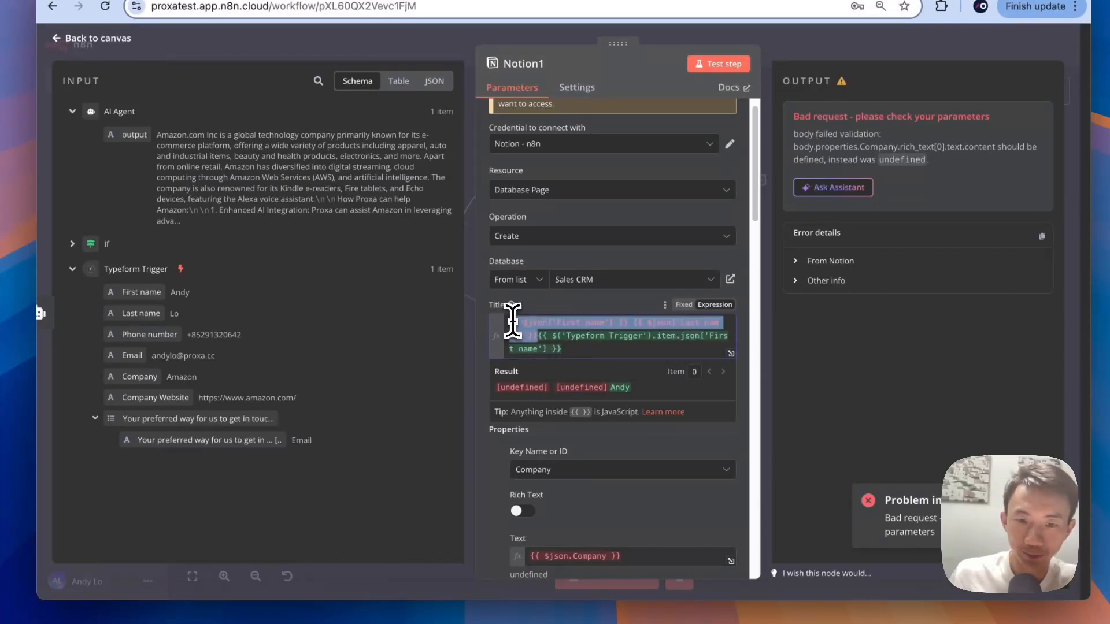
pyautogui.press('BackSpace')
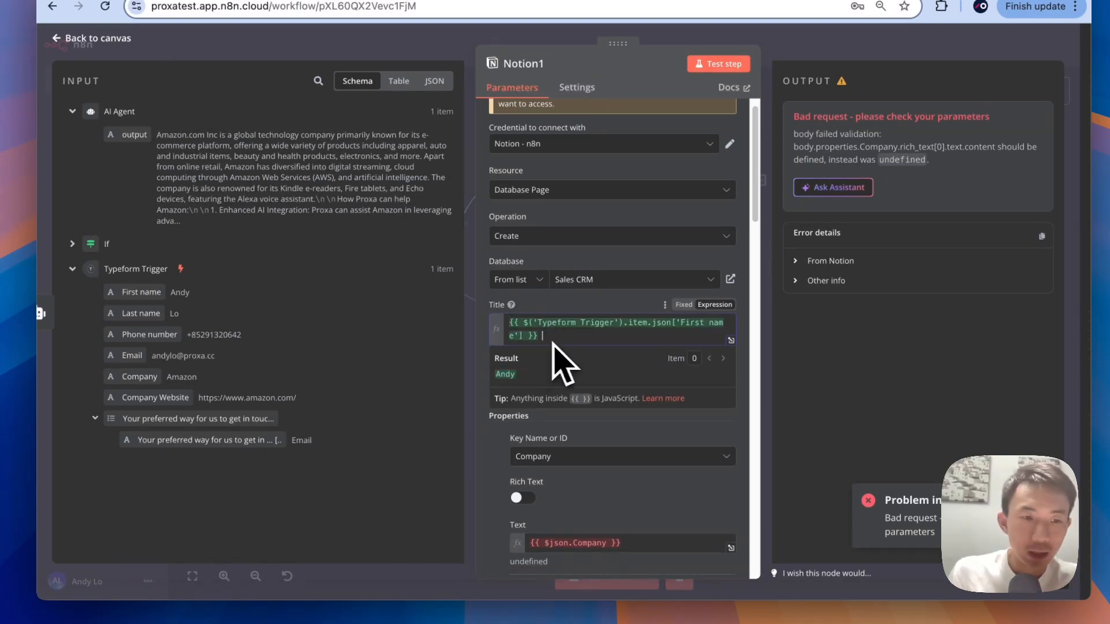
pyautogui.moveTo(143, 292); pyautogui.dragTo(614, 344)
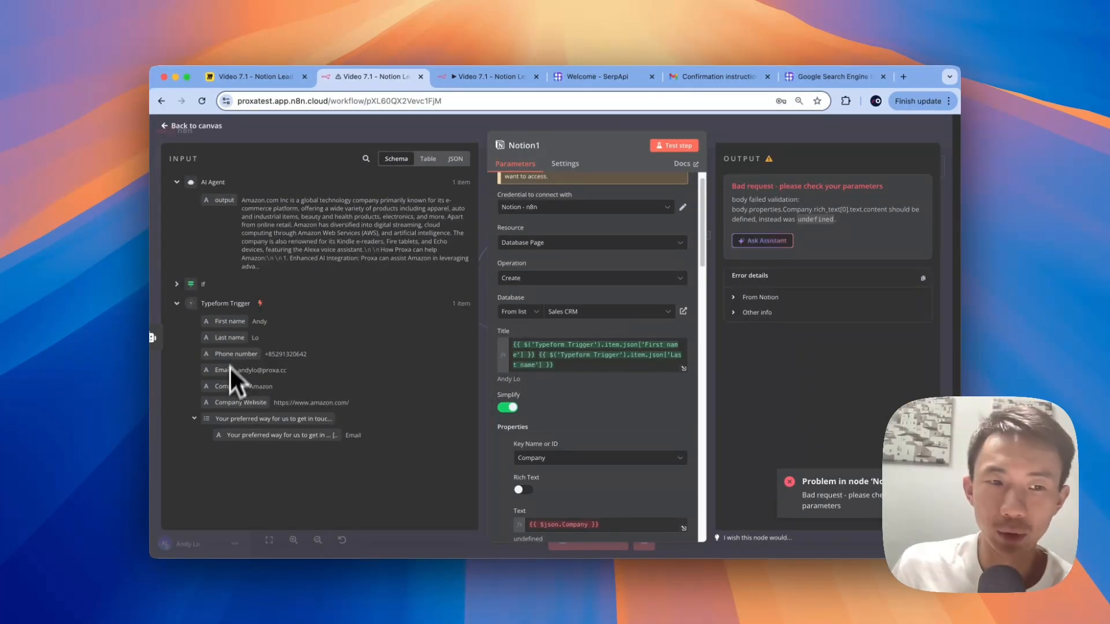
# Step: Map Typeform's Company and Company Website fields into Notion1's Company Text and URL
pyautogui.scroll(-4, 620, 386)
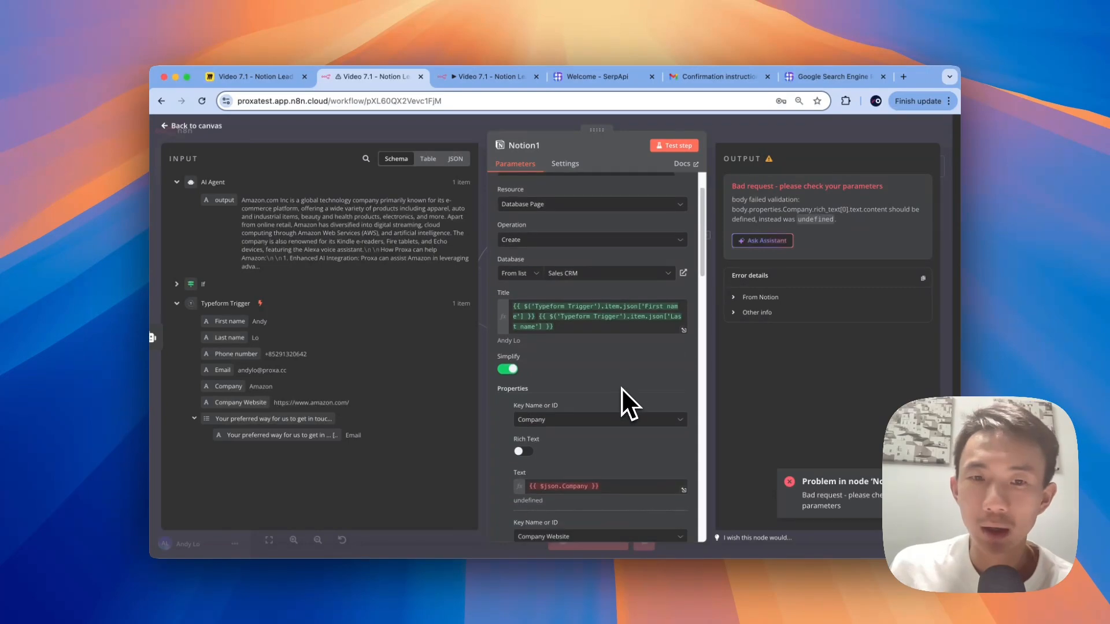
pyautogui.scroll(-2, 612, 382)
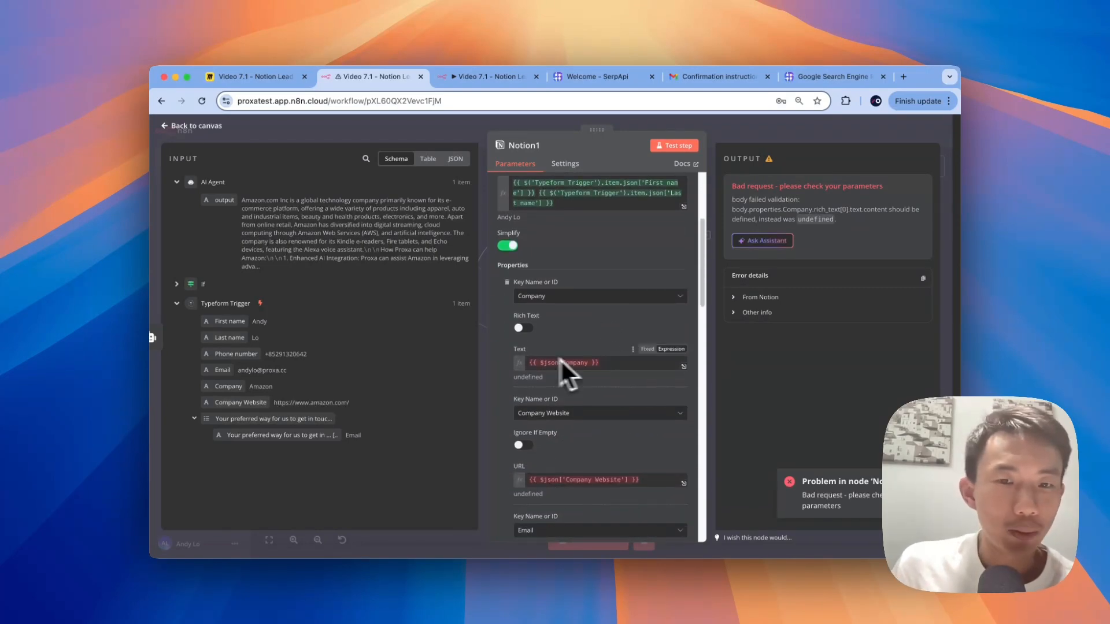
pyautogui.click(625, 361)
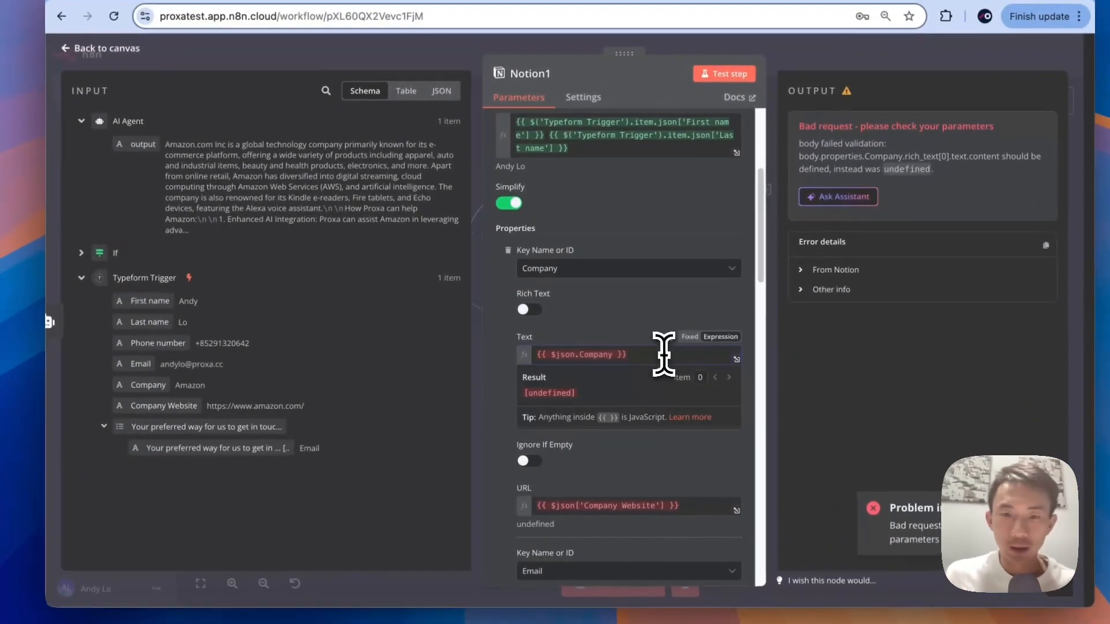
pyautogui.moveTo(663, 353); pyautogui.dragTo(532, 362)
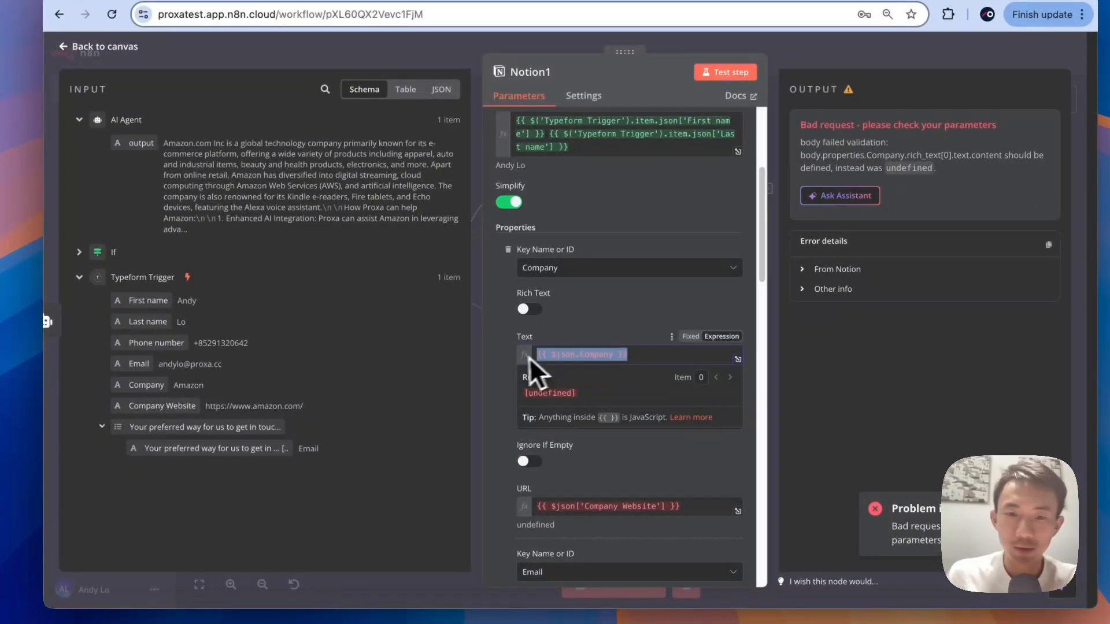
pyautogui.moveTo(147, 384); pyautogui.dragTo(594, 353)
pyautogui.scroll(-3, 520, 364)
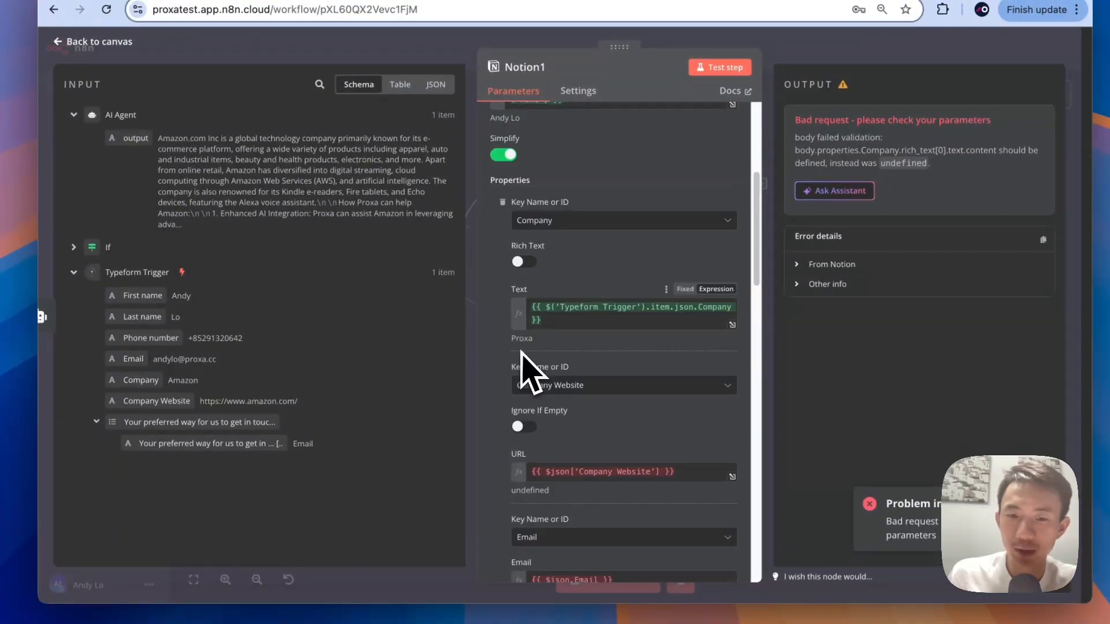
pyautogui.moveTo(684, 321); pyautogui.dragTo(490, 324)
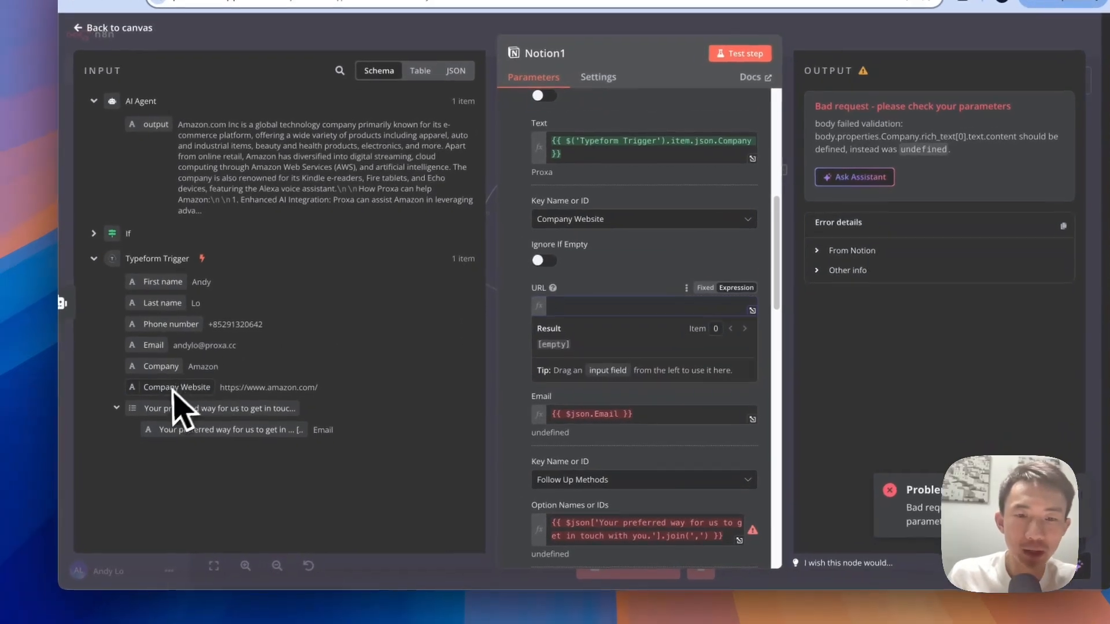
pyautogui.moveTo(136, 400); pyautogui.dragTo(601, 322)
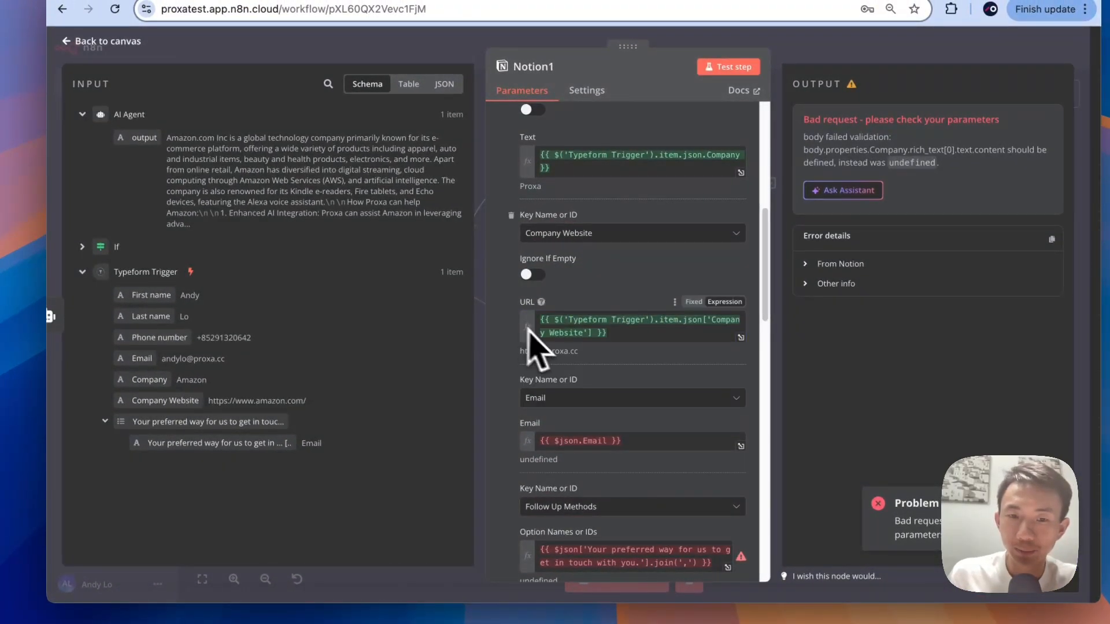
# Step: Replace the Email expression with the Typeform Email field
pyautogui.scroll(-3, 529, 332)
pyautogui.click(645, 319)
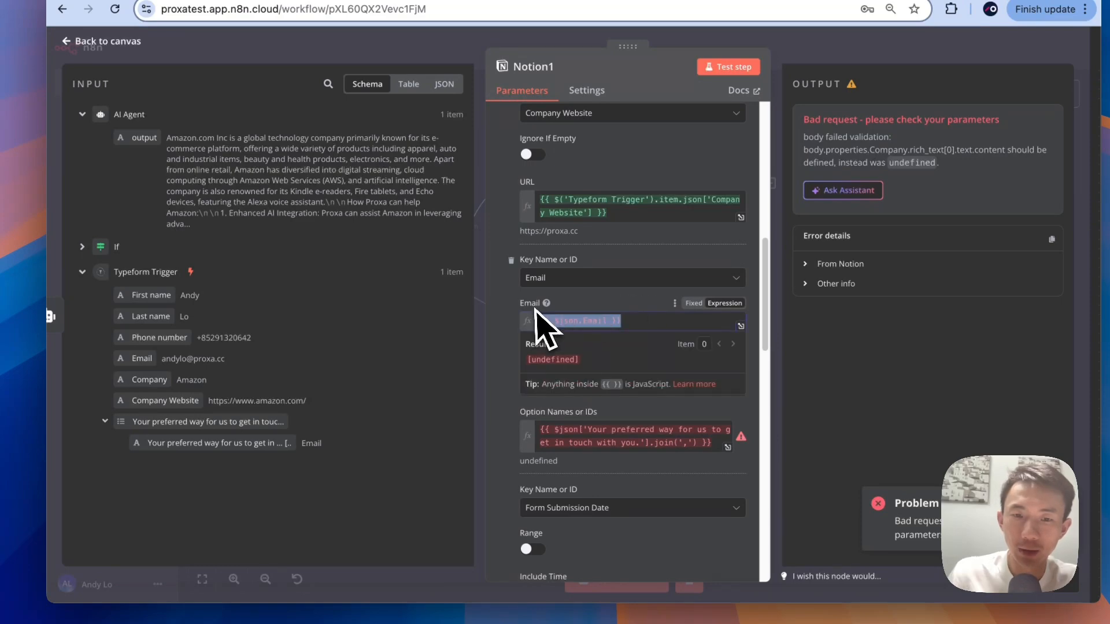
pyautogui.press('BackSpace')
pyautogui.moveTo(135, 358); pyautogui.dragTo(607, 372)
# Step: Replace Follow Up Methods with the Typeform preferred contact way field, resolving to Email
pyautogui.scroll(-2, 540, 409)
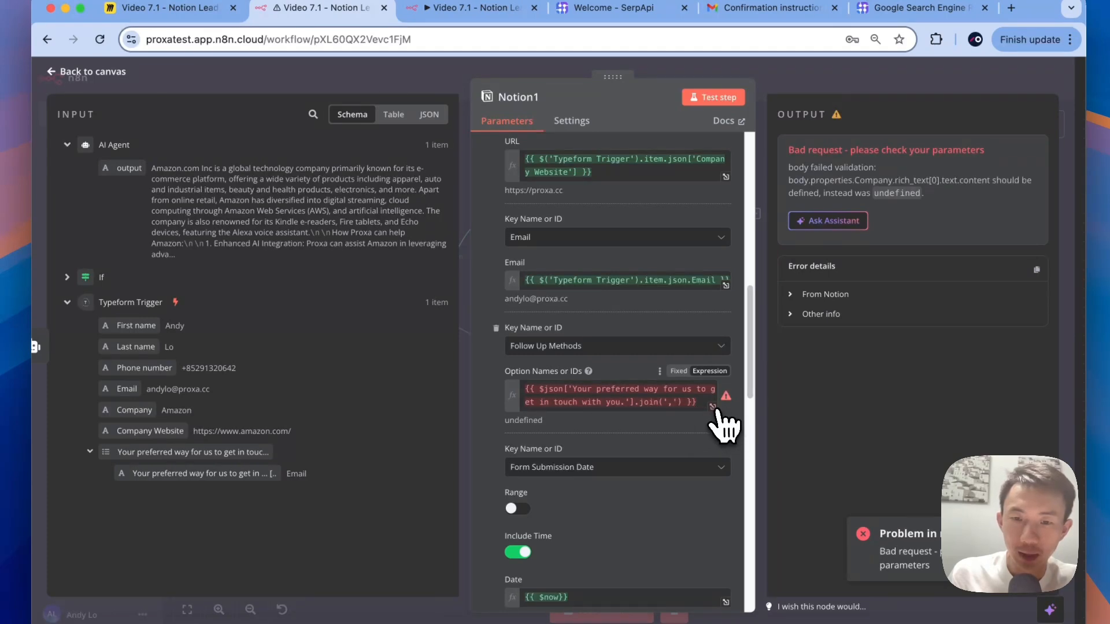
pyautogui.click(715, 408)
pyautogui.click(147, 123)
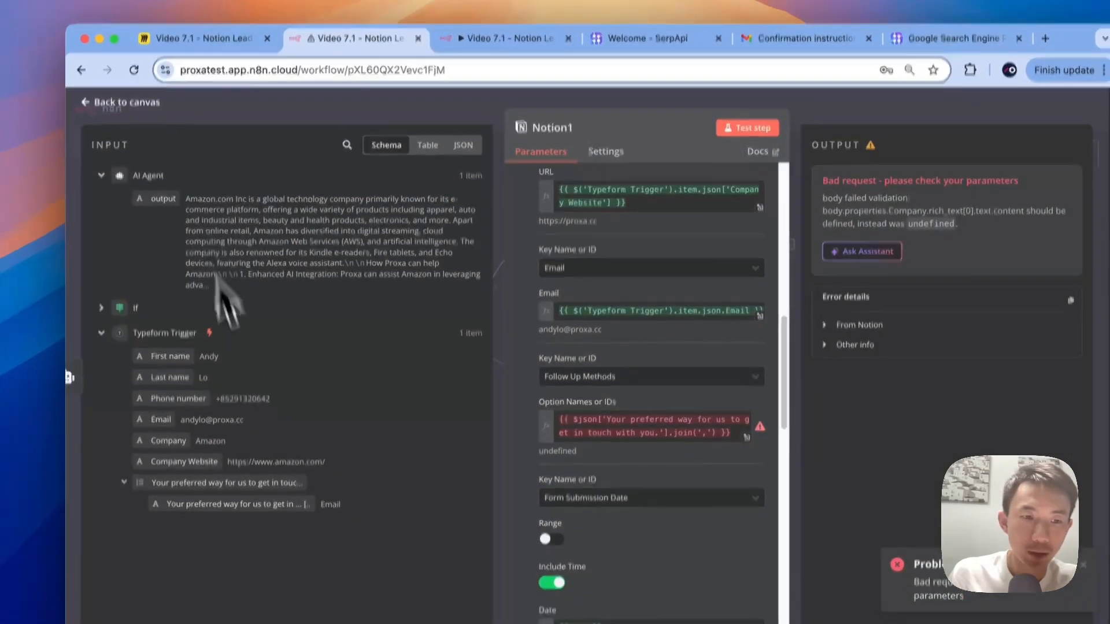
pyautogui.moveTo(734, 353); pyautogui.dragTo(534, 347)
pyautogui.click(650, 353)
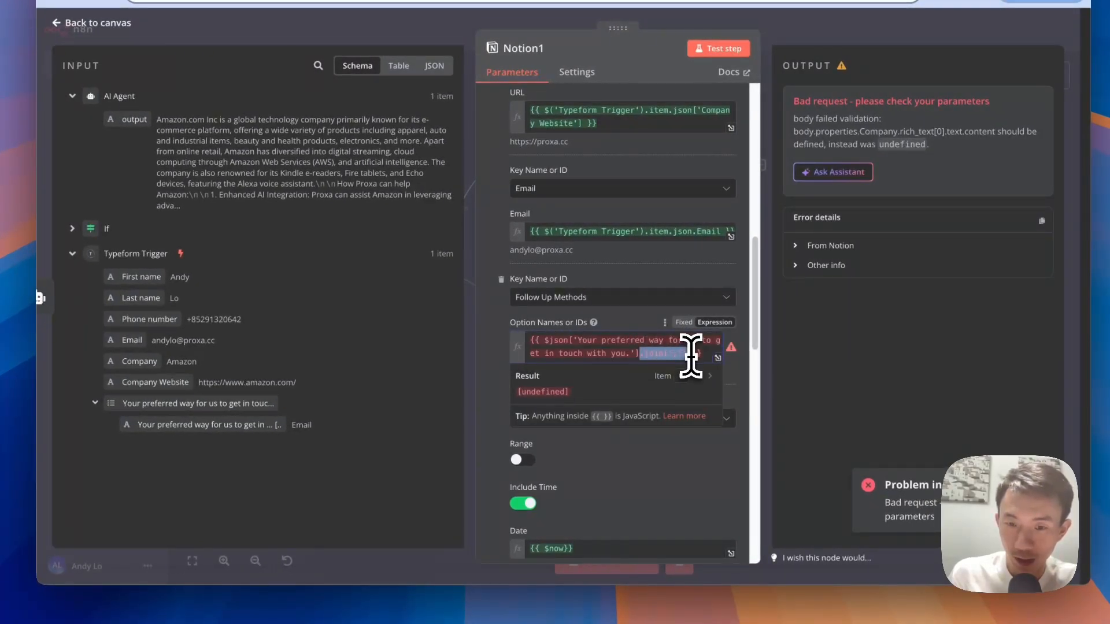
pyautogui.moveTo(702, 353); pyautogui.dragTo(519, 333)
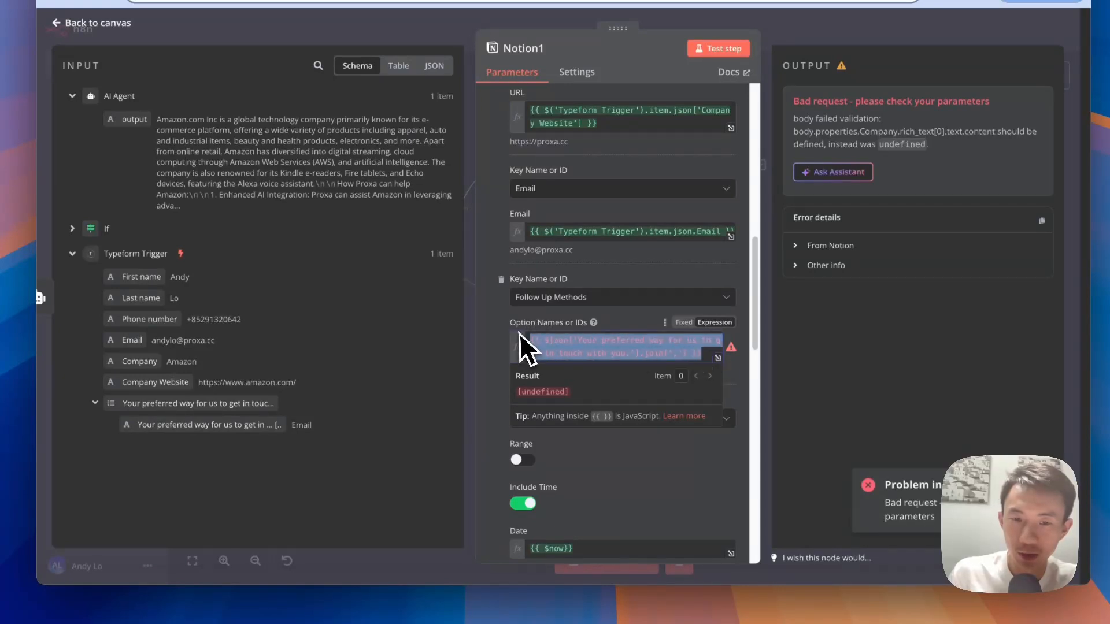
pyautogui.press('BackSpace')
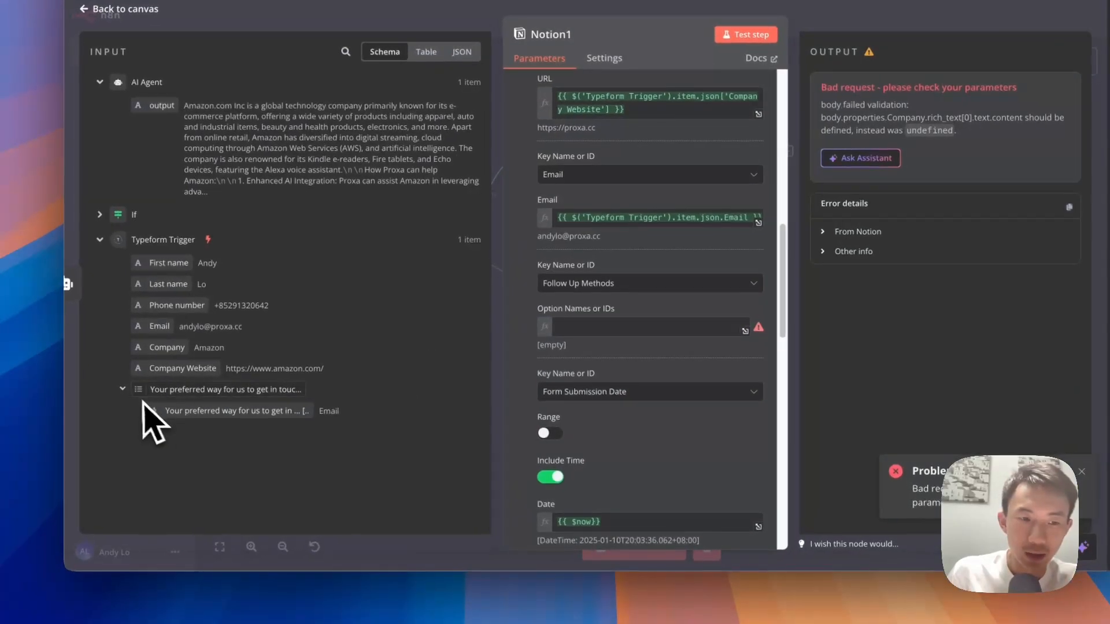
pyautogui.moveTo(122, 404); pyautogui.dragTo(578, 329)
pyautogui.click(566, 398)
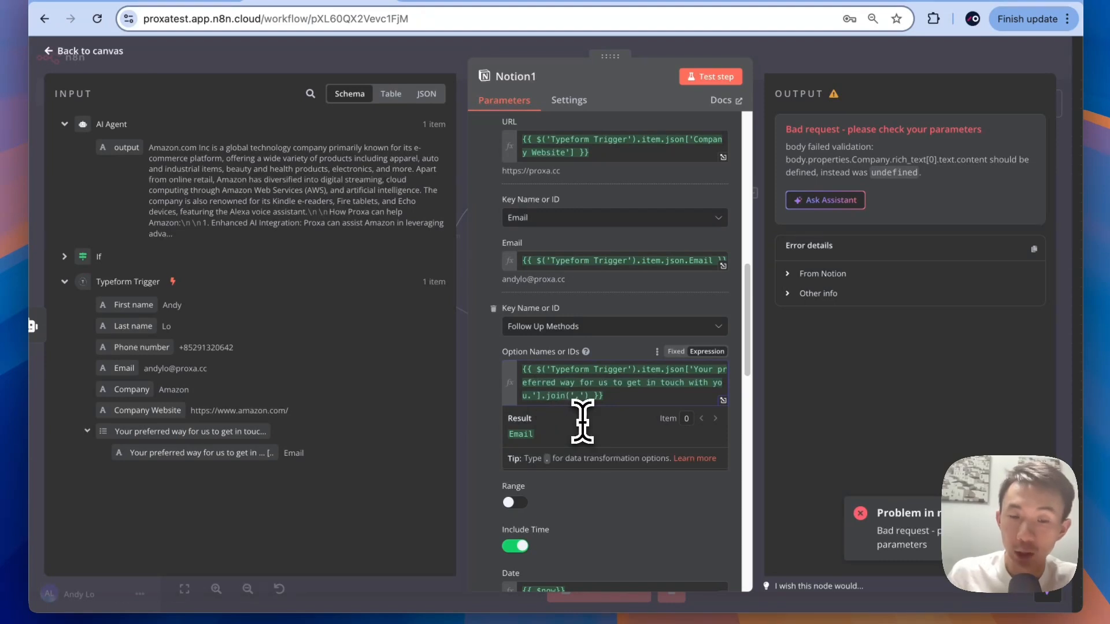
pyautogui.click(480, 363)
# Step: Set the Title to the Typeform First name and Last name fields
pyautogui.scroll(-4, 480, 363)
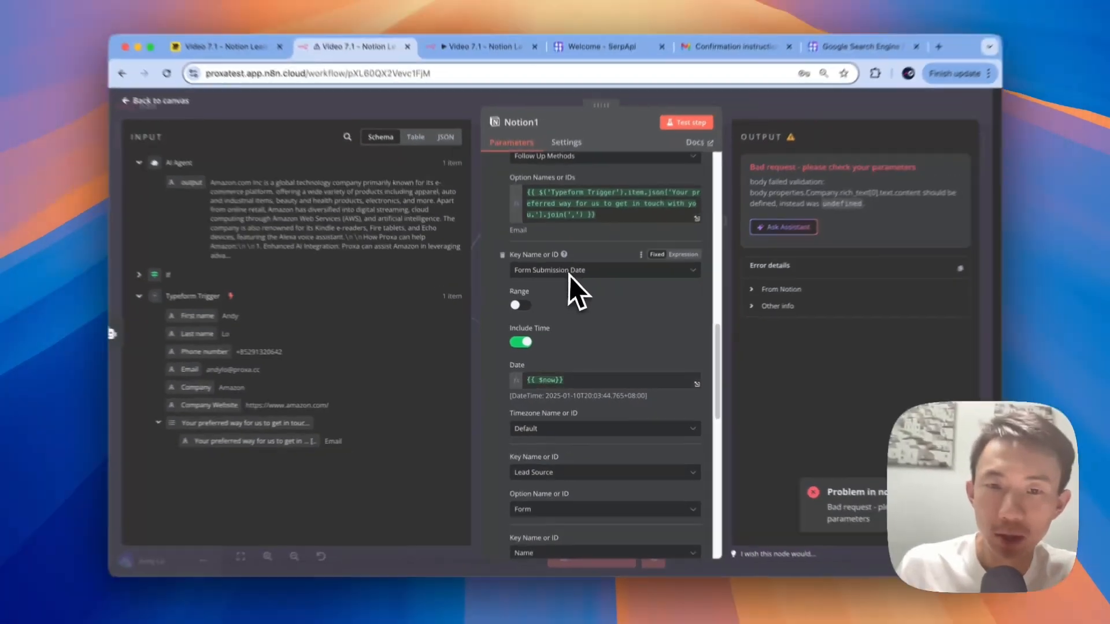
pyautogui.scroll(-2, 610, 282)
pyautogui.scroll(-2, 594, 365)
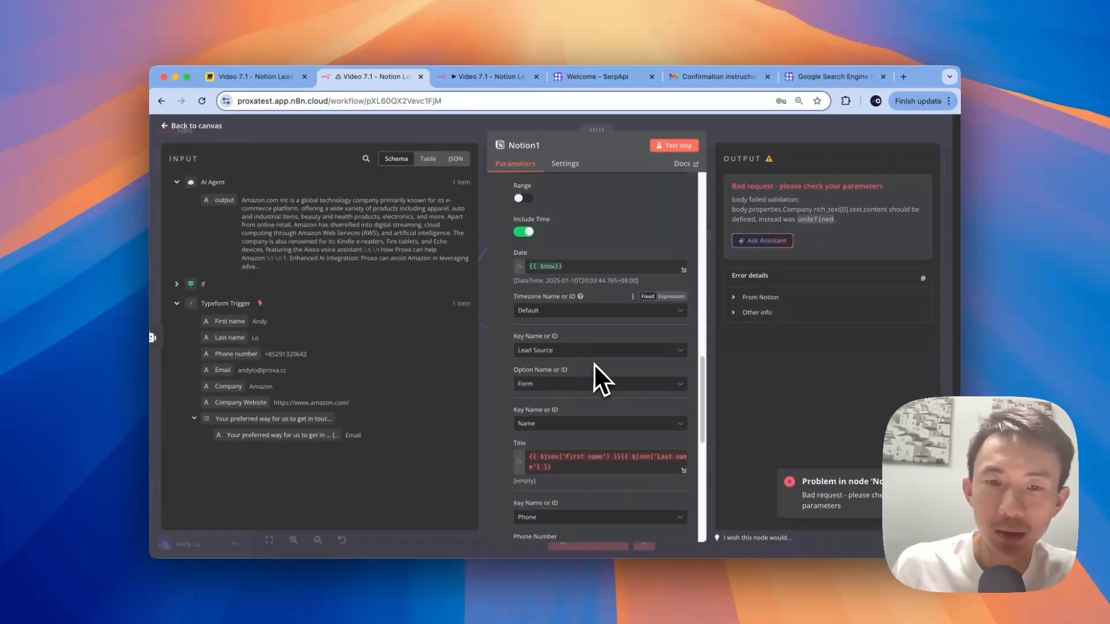
pyautogui.scroll(-1, 555, 364)
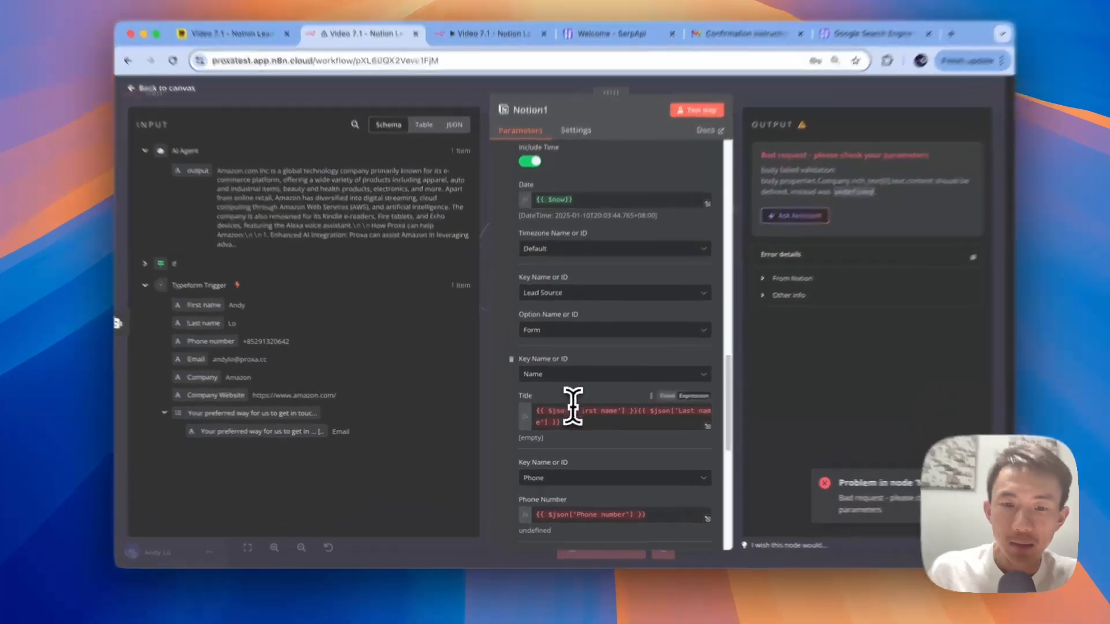
pyautogui.moveTo(556, 427); pyautogui.dragTo(527, 422)
pyautogui.press('BackSpace')
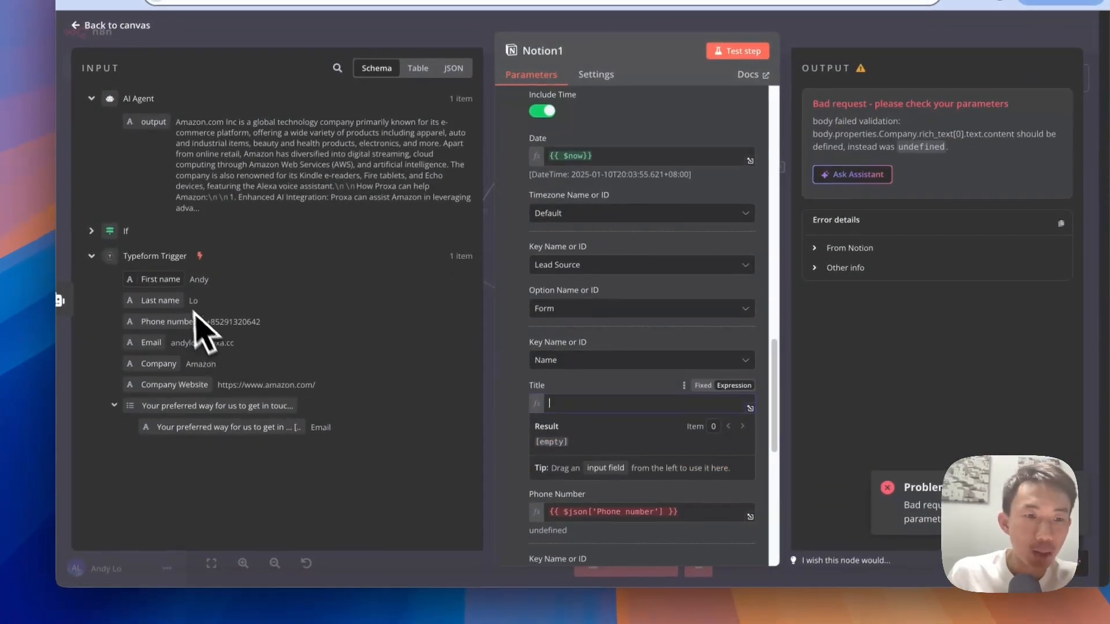
pyautogui.moveTo(173, 283); pyautogui.dragTo(601, 413)
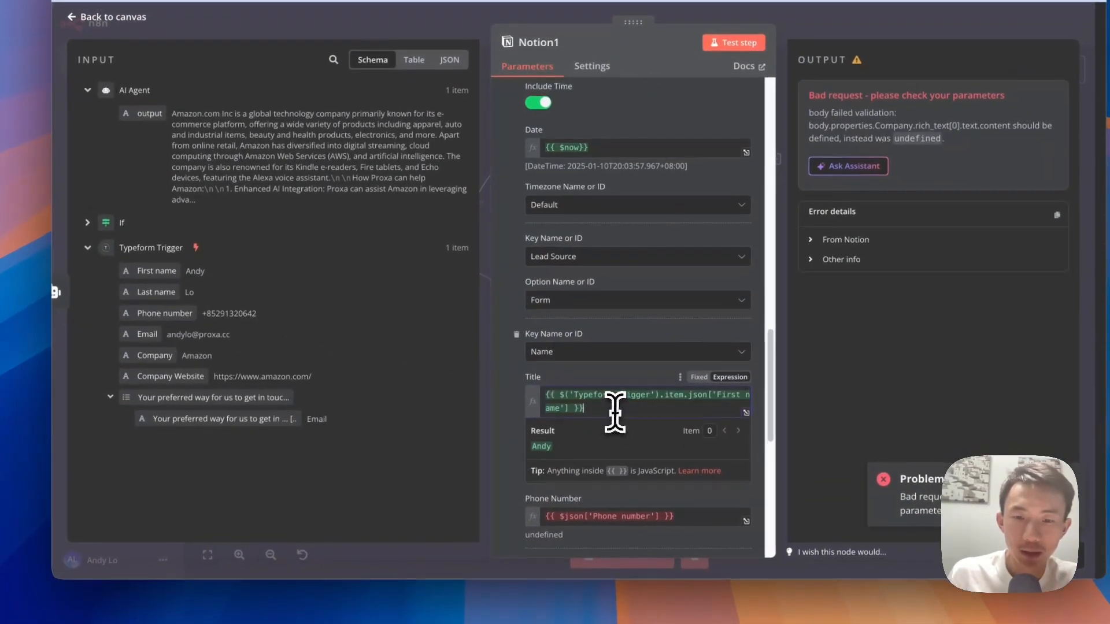
pyautogui.moveTo(156, 292); pyautogui.dragTo(592, 424)
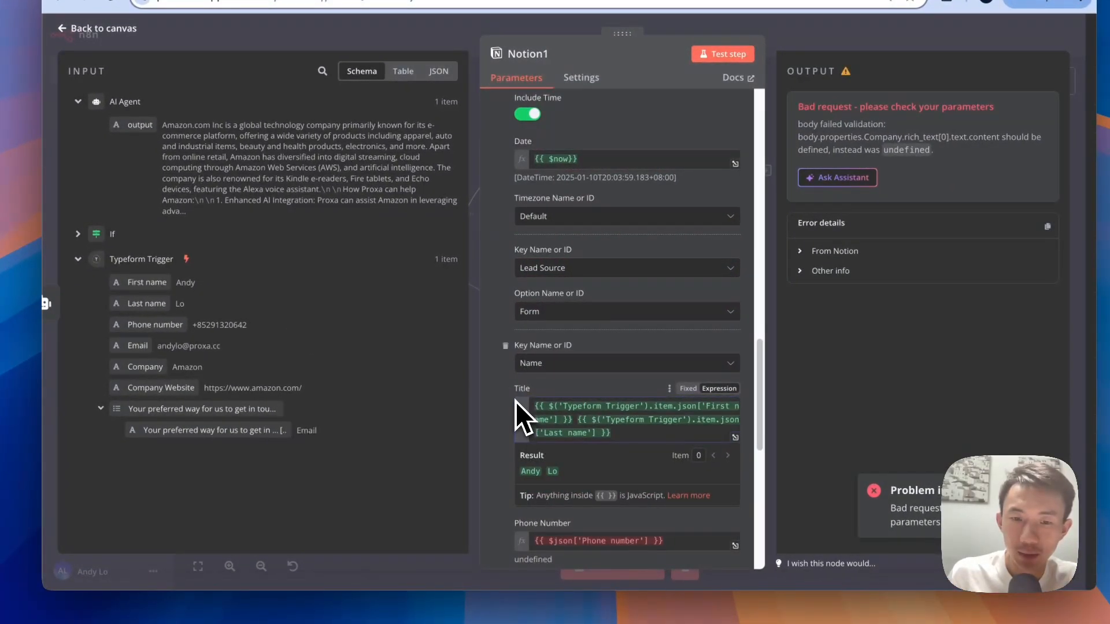
# Step: Map the Typeform Phone number field into Notion1's Phone Number
pyautogui.scroll(-5, 572, 442)
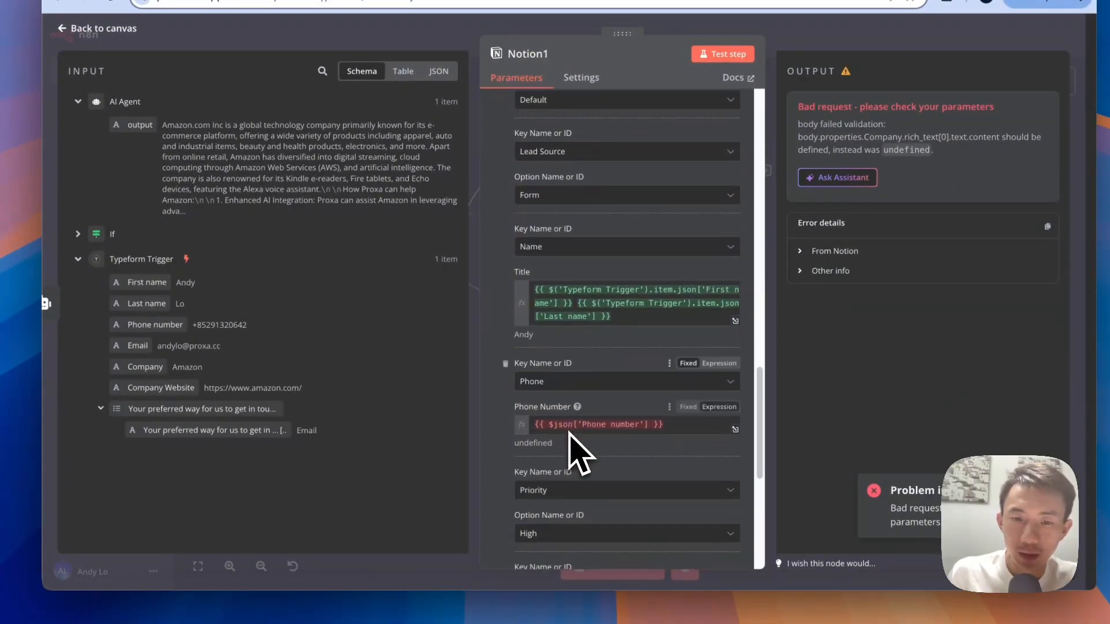
pyautogui.scroll(-1, 569, 434)
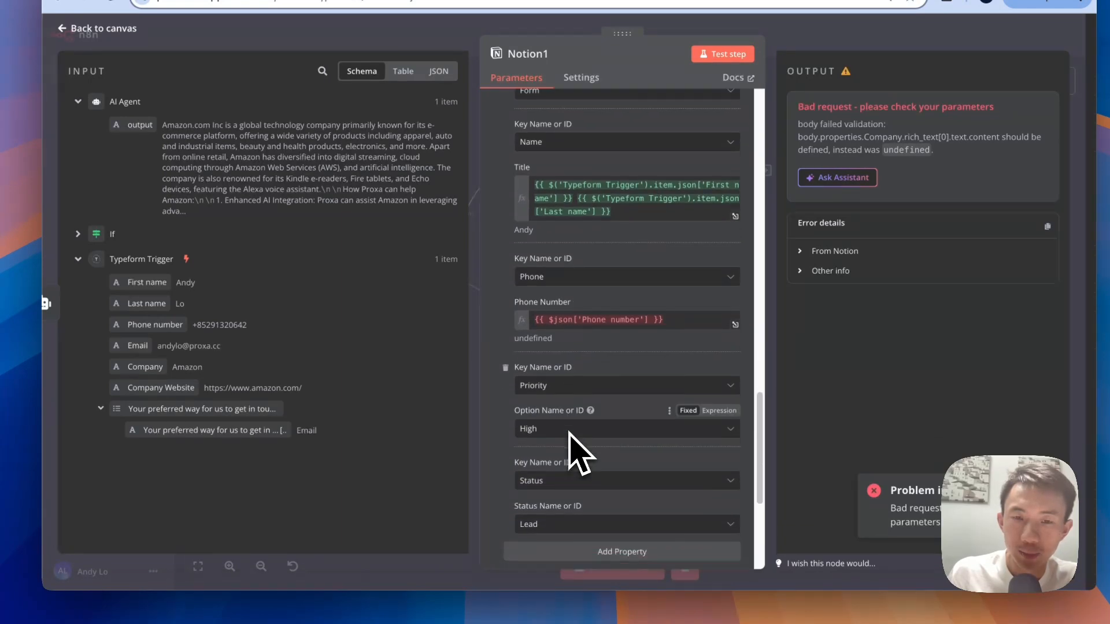
pyautogui.tripleClick(565, 320)
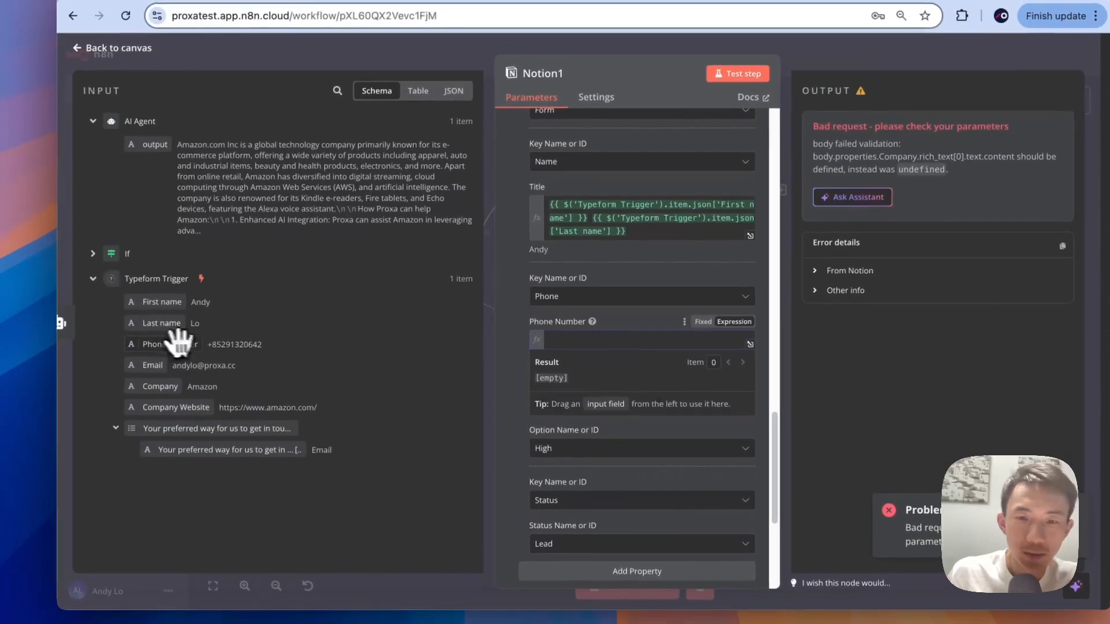
pyautogui.moveTo(173, 325); pyautogui.dragTo(578, 316)
pyautogui.moveTo(567, 355); pyautogui.dragTo(563, 361)
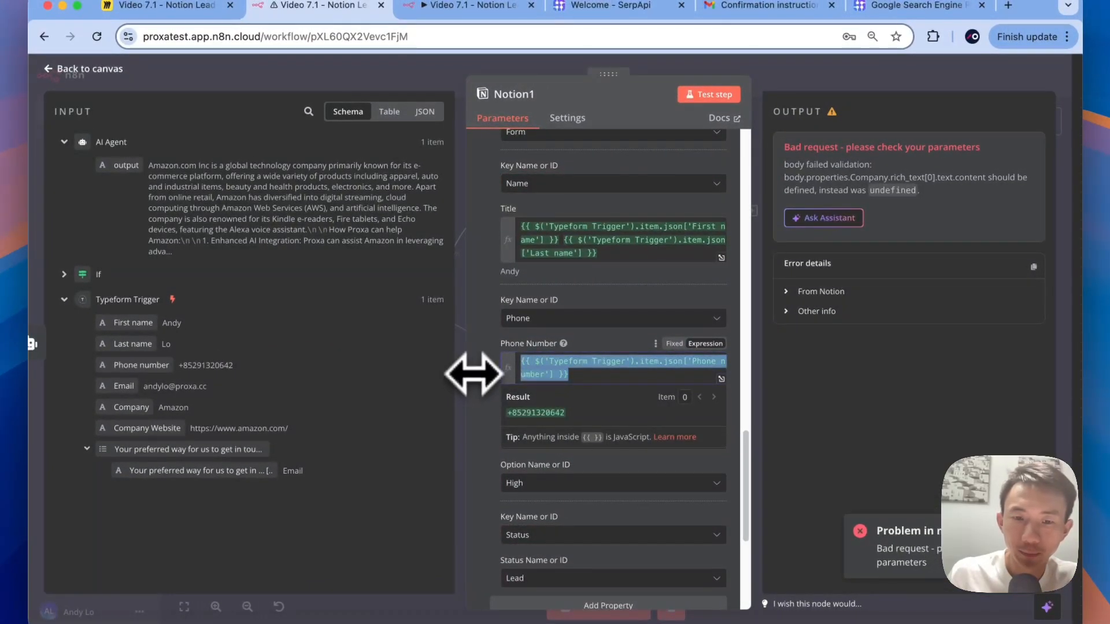
pyautogui.click(488, 389)
pyautogui.scroll(-3, 488, 390)
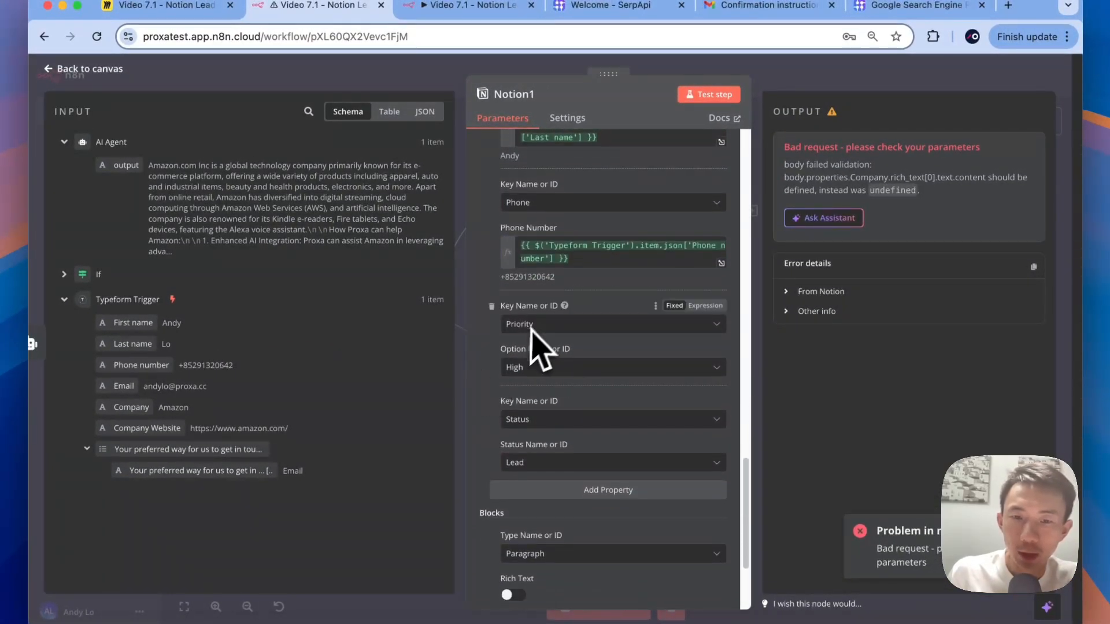
pyautogui.scroll(-2, 567, 465)
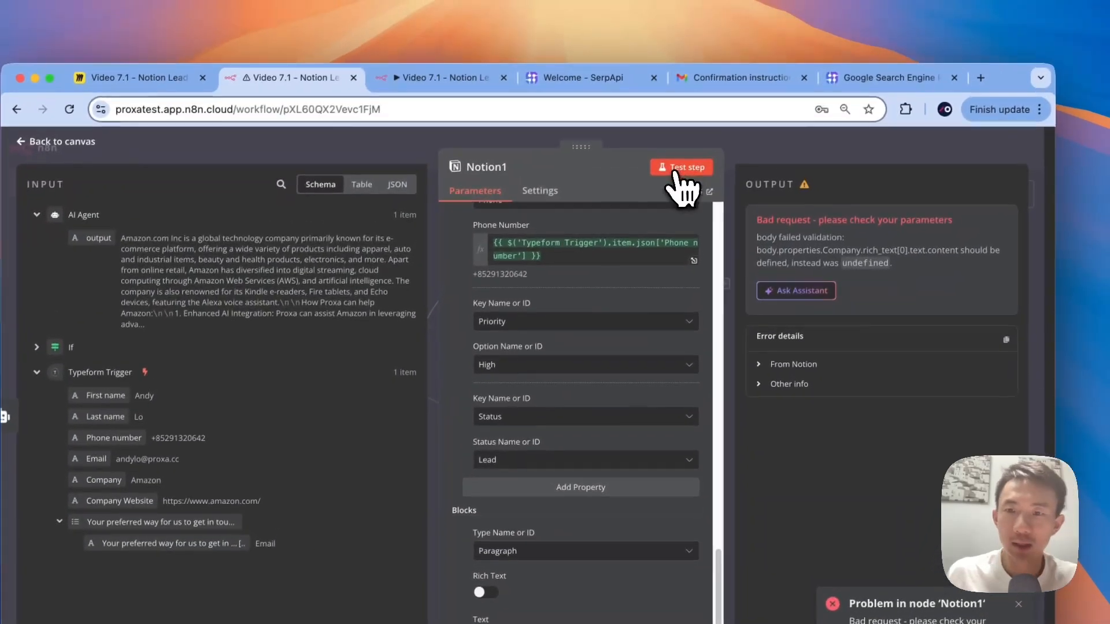
# Step: Test Notion1, map the AI Agent output into the paragraph block Text, and test again
pyautogui.click(704, 98)
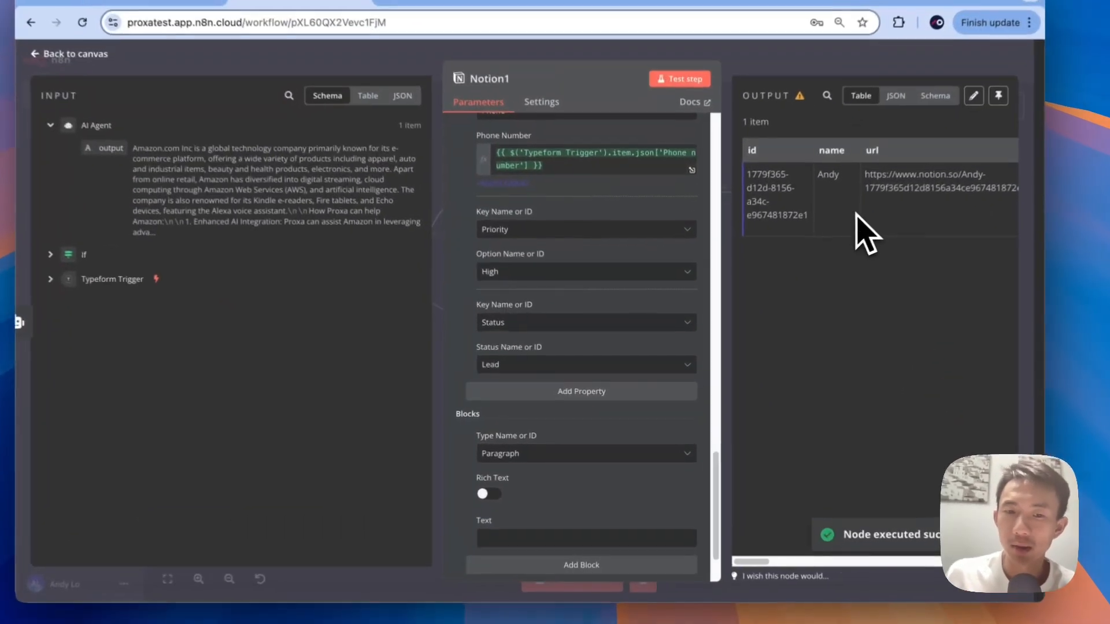
pyautogui.scroll(-3, 622, 393)
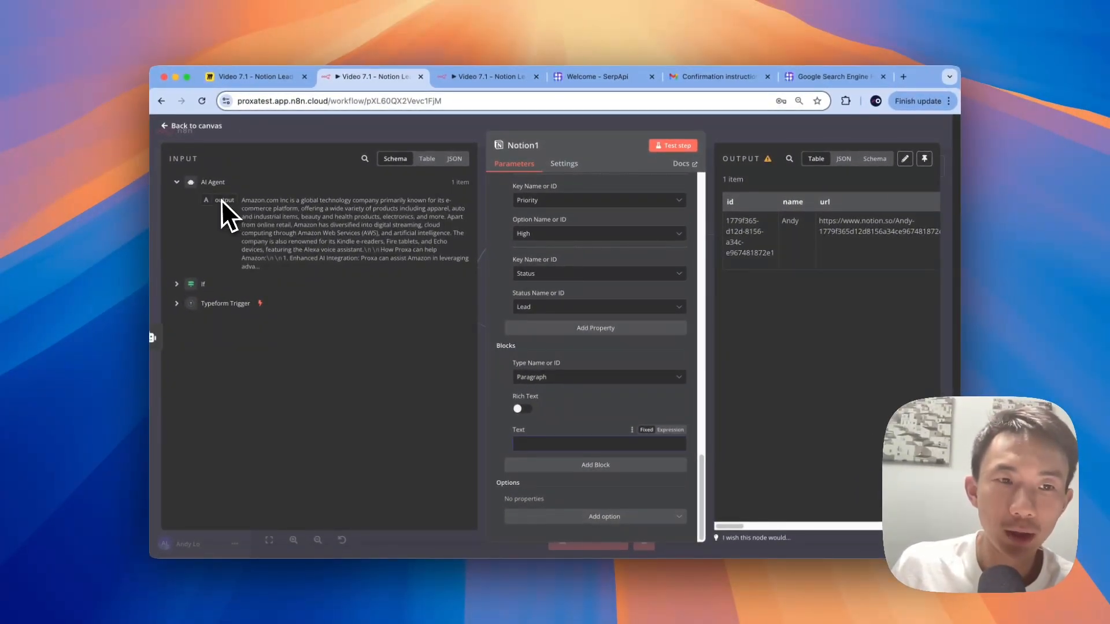
pyautogui.moveTo(221, 199); pyautogui.dragTo(529, 460)
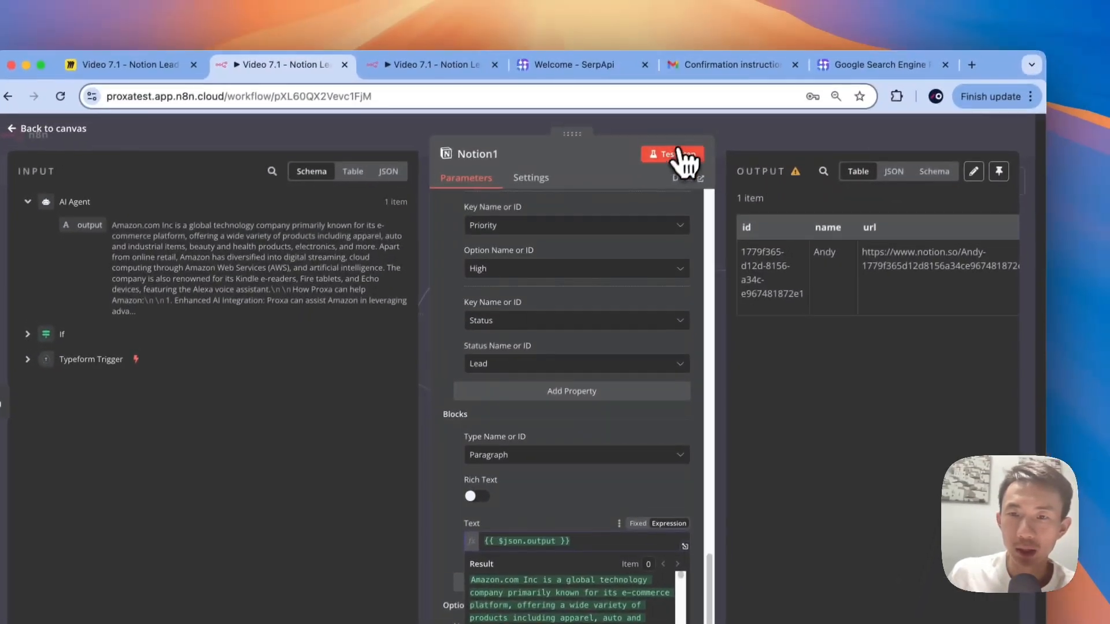
pyautogui.click(695, 83)
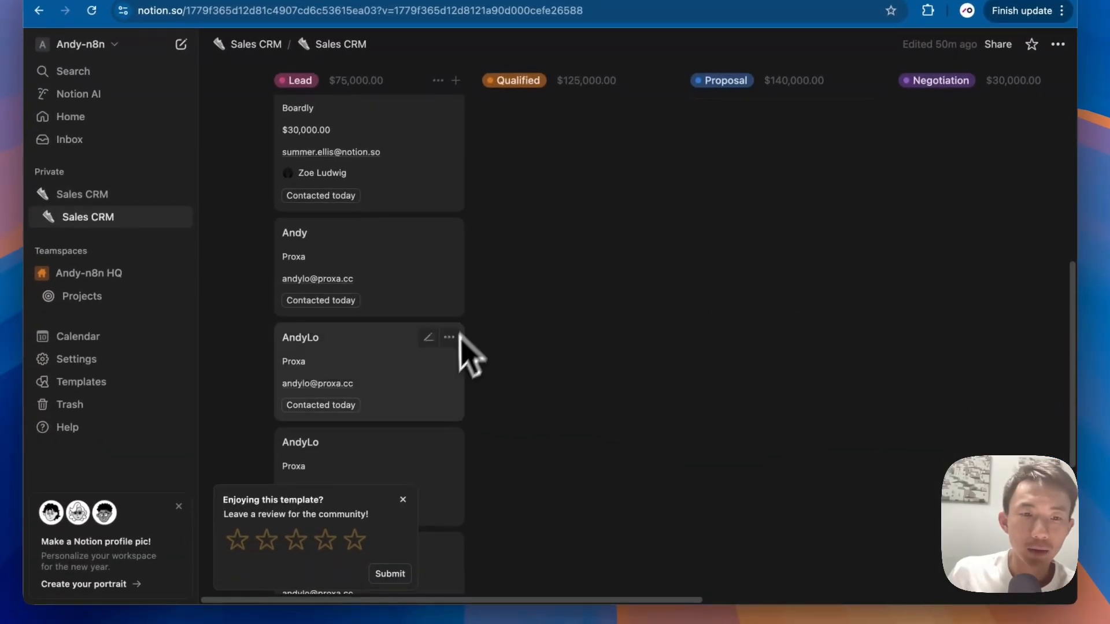
# Step: Open the newest Sales CRM lead in side peek and scroll through its Amazon research
pyautogui.scroll(-3, 463, 347)
pyautogui.scroll(-2, 444, 431)
pyautogui.click(420, 445)
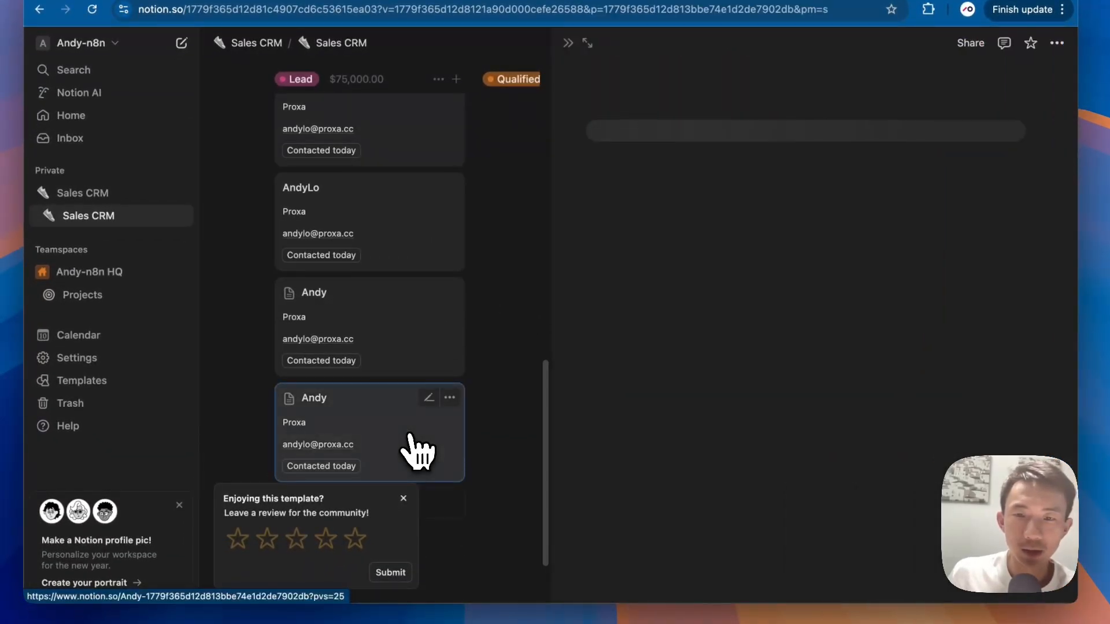
pyautogui.scroll(-6, 731, 398)
pyautogui.scroll(-3, 731, 399)
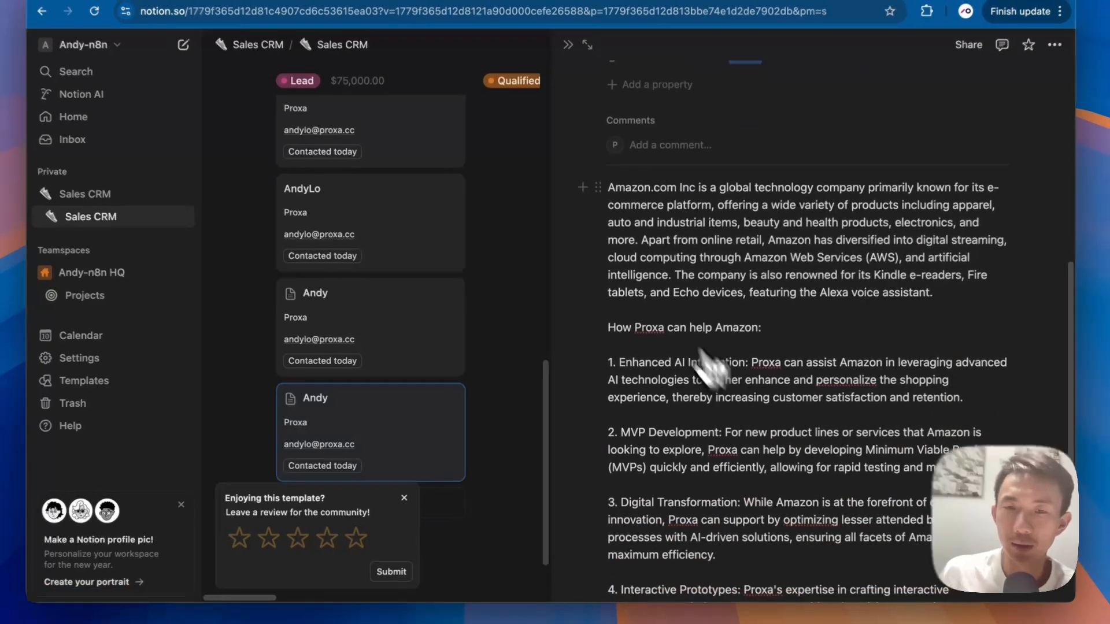
pyautogui.scroll(-3, 685, 379)
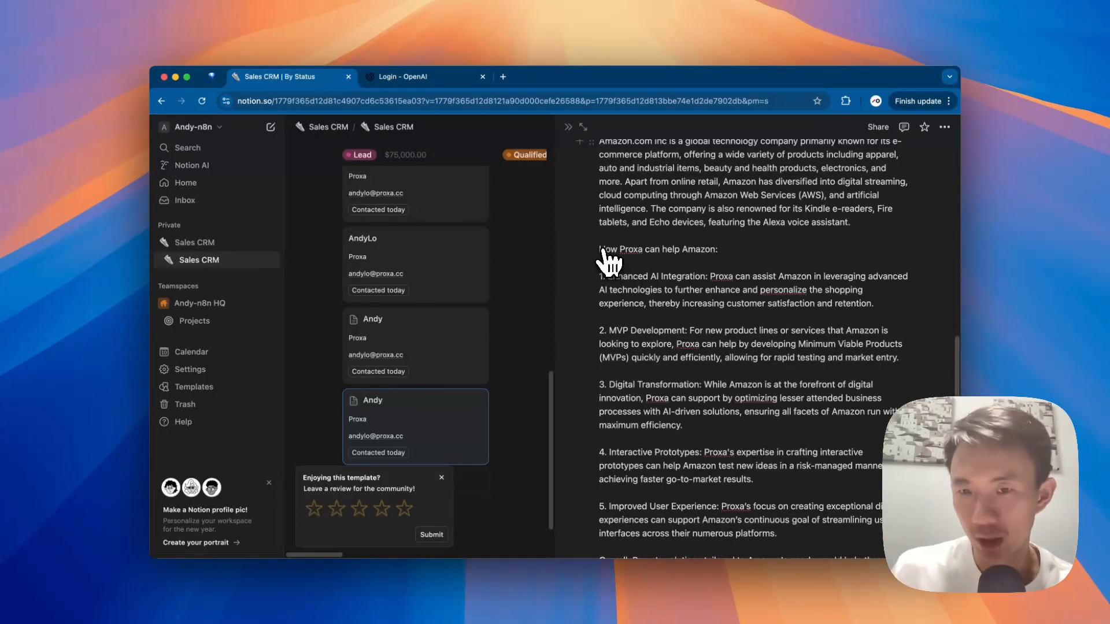
pyautogui.hotkey('ctrl', 'Up')
# Step: Back on the n8n canvas, add a sticky note beside the workflow
pyautogui.moveTo(546, 29)
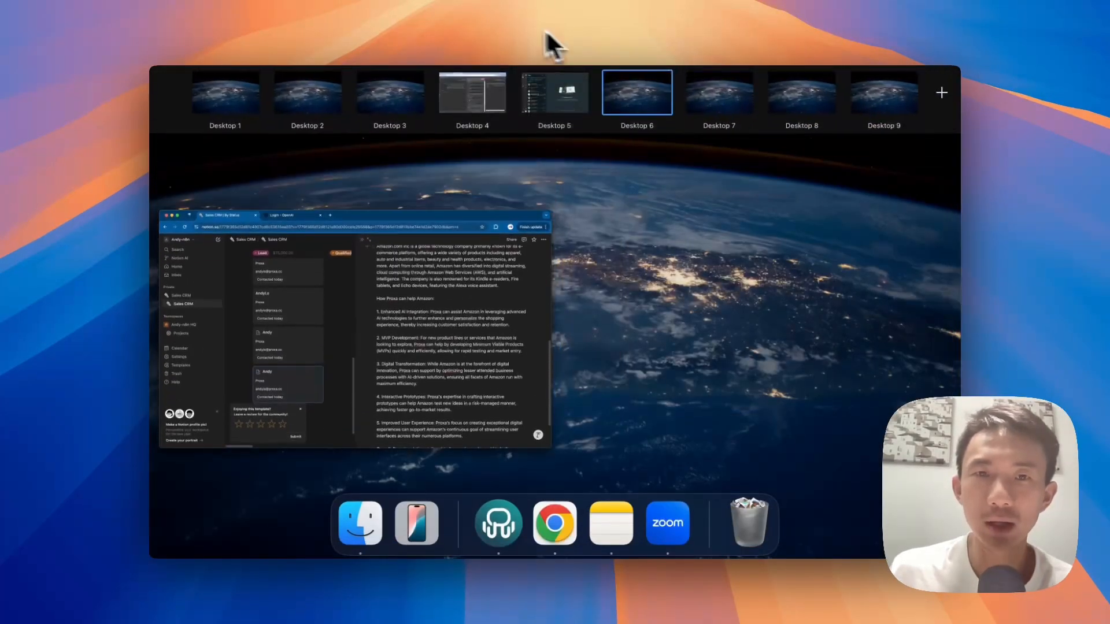
pyautogui.click(457, 97)
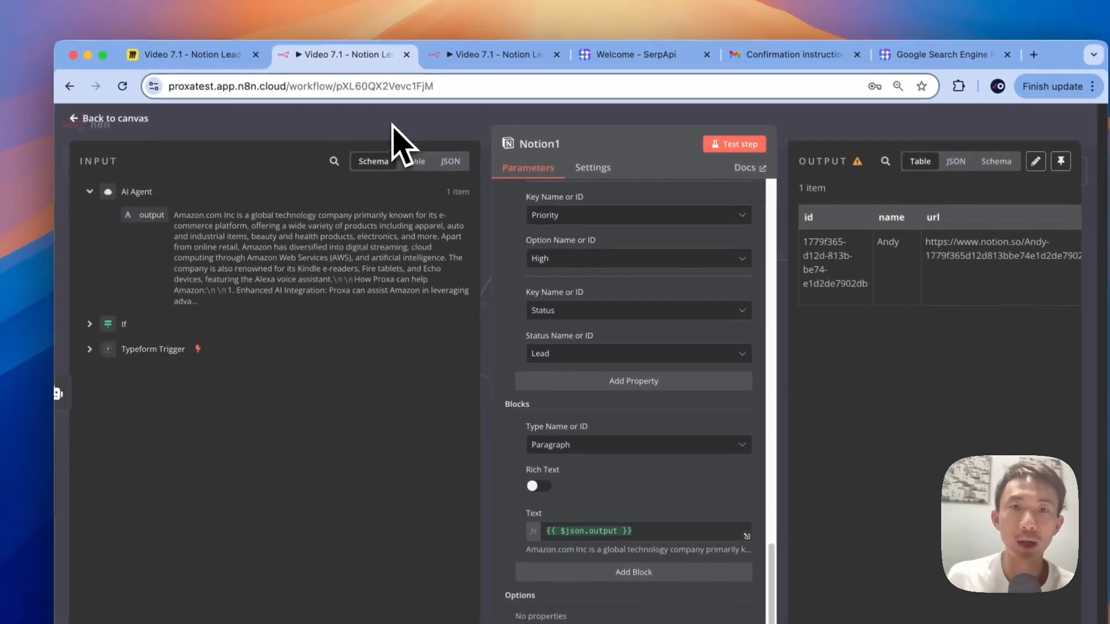
pyautogui.click(371, 90)
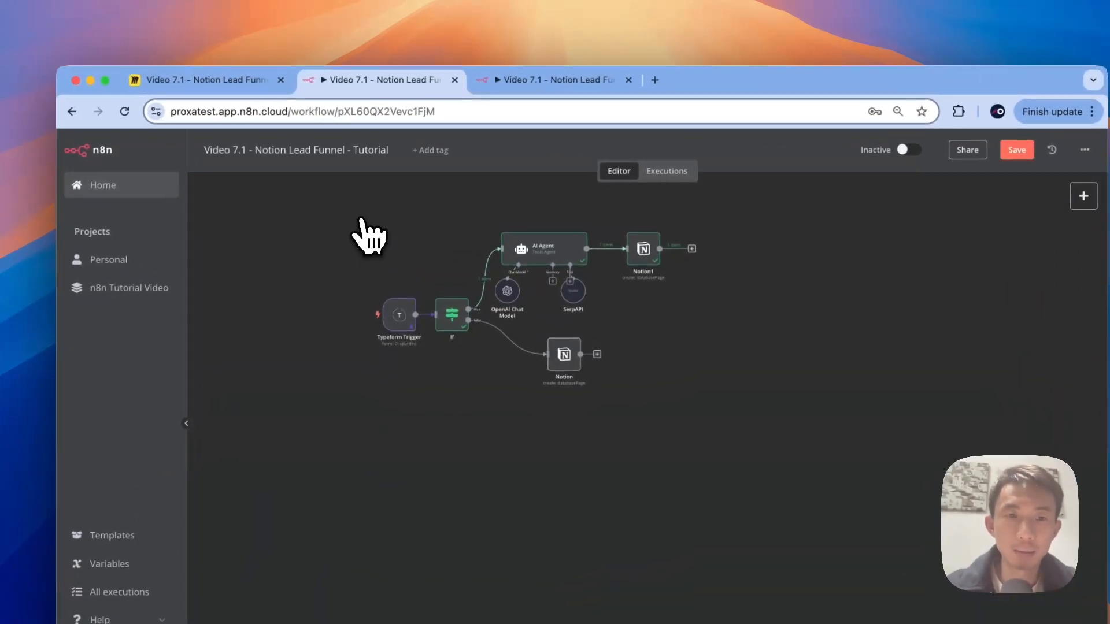
pyautogui.rightClick(385, 184)
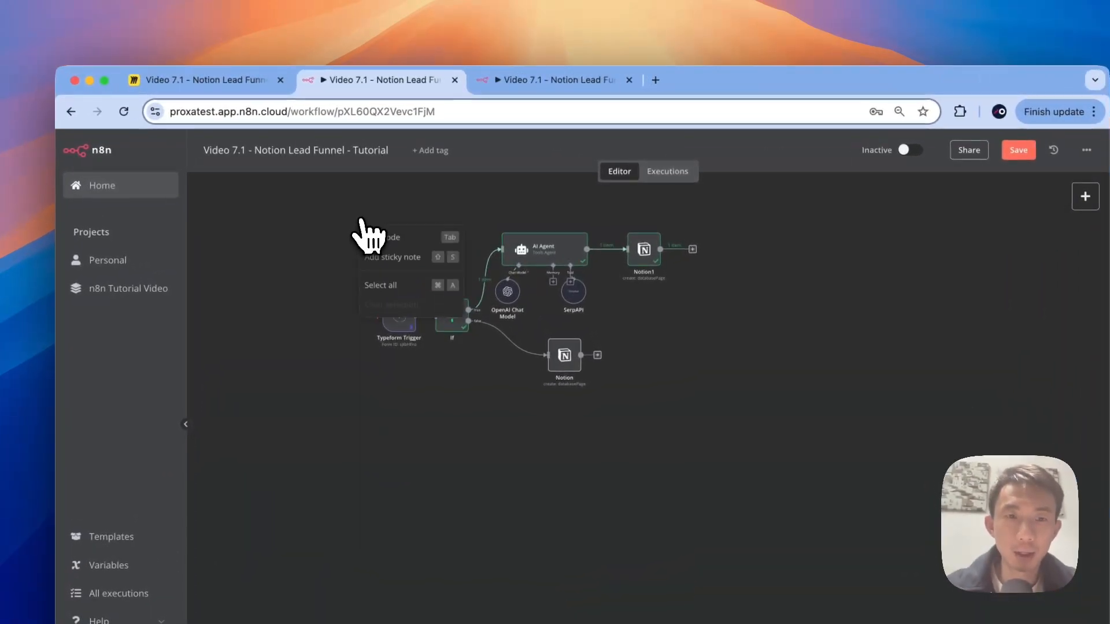
pyautogui.click(397, 257)
pyautogui.moveTo(407, 254); pyautogui.dragTo(395, 248)
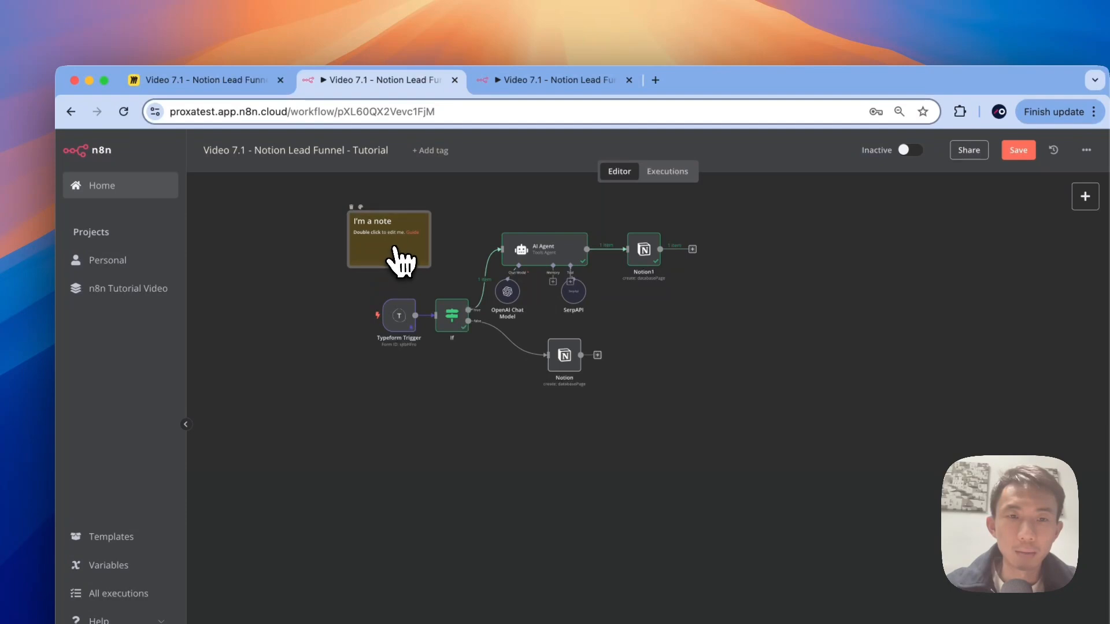
# Step: Make the sticky note dark blue, title it 'AI Agent - Company Research', and enlarge it around the workflow
pyautogui.click(361, 207)
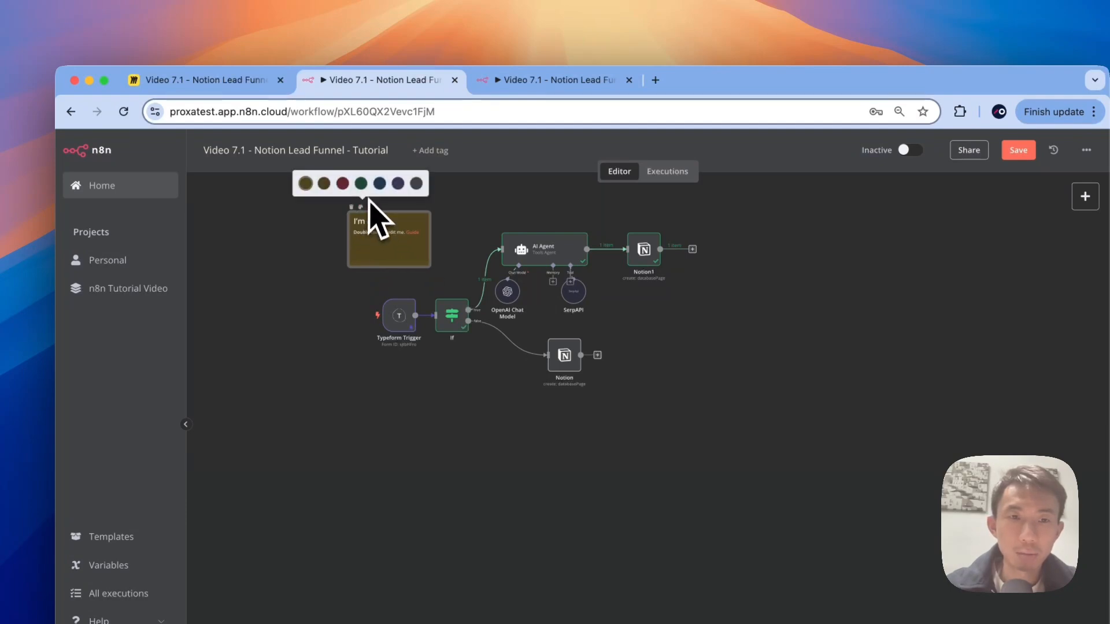
pyautogui.click(379, 184)
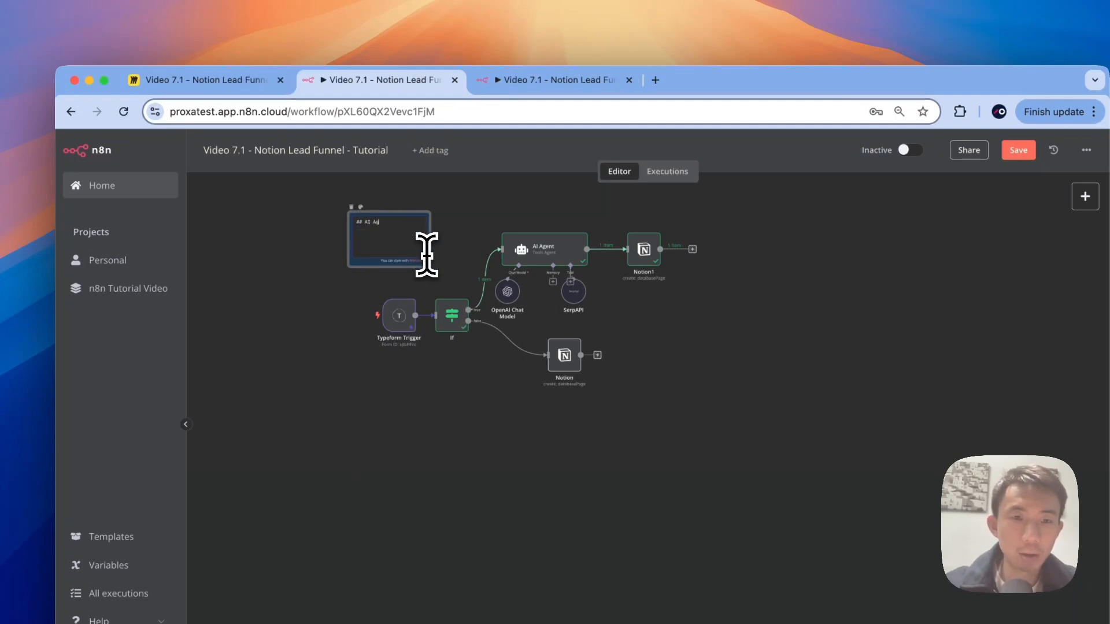
pyautogui.write('ent - Company')
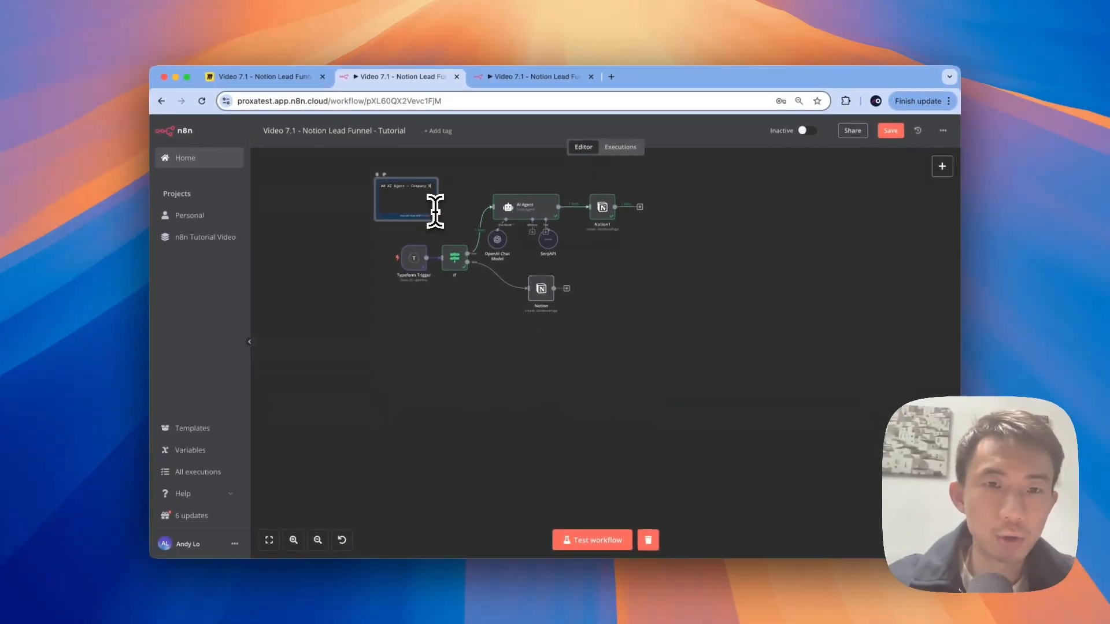
pyautogui.write(' Research')
pyautogui.click(454, 221)
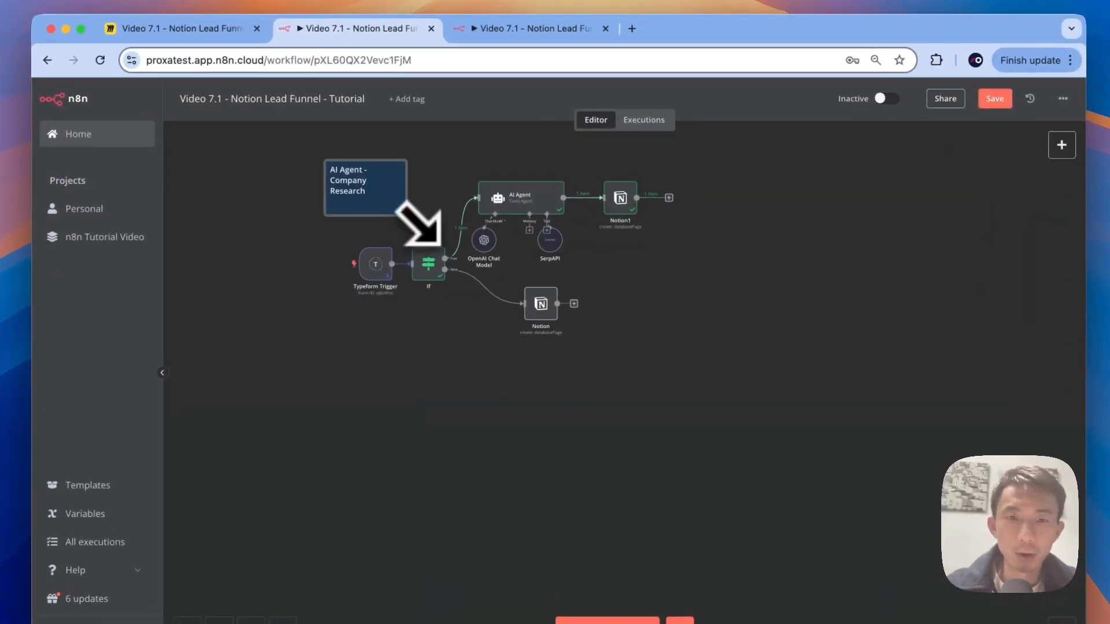
pyautogui.moveTo(407, 216); pyautogui.dragTo(685, 347)
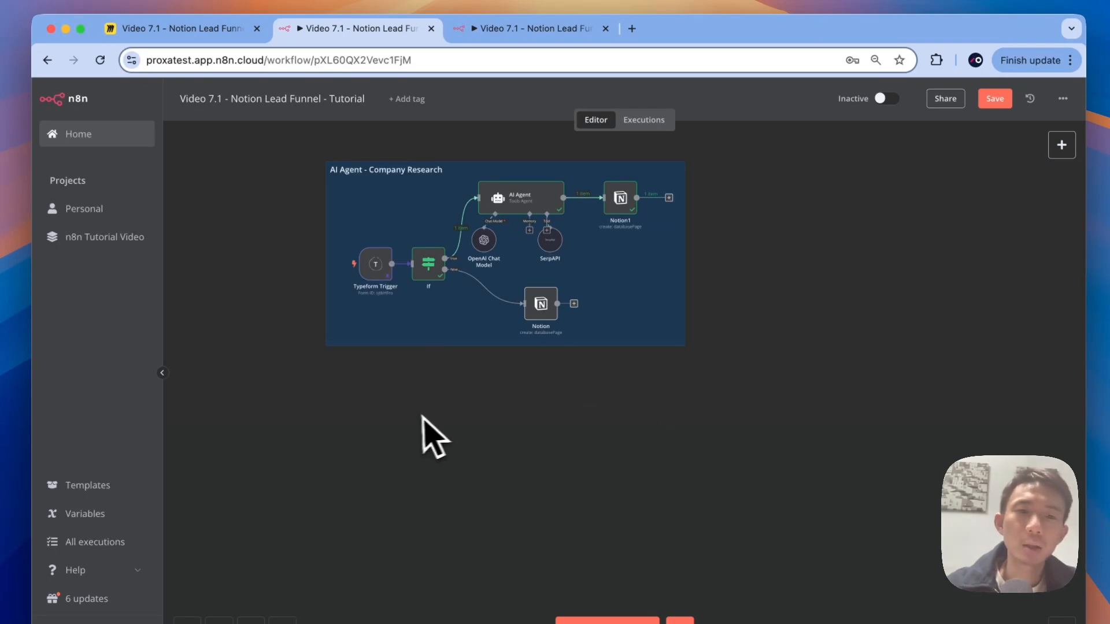
pyautogui.click(509, 28)
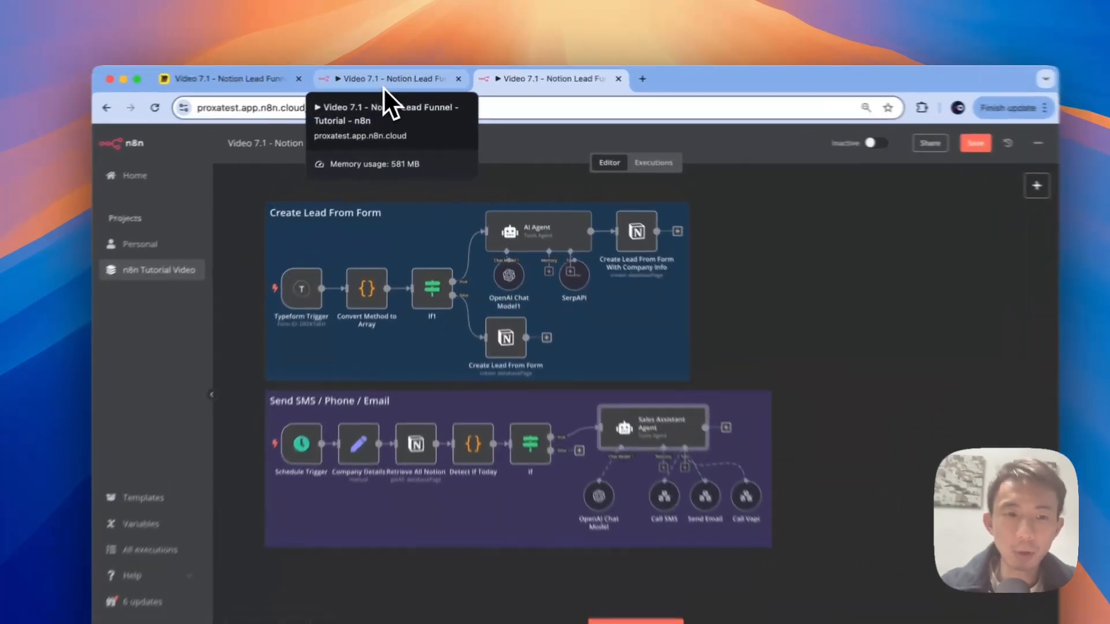
pyautogui.click(394, 84)
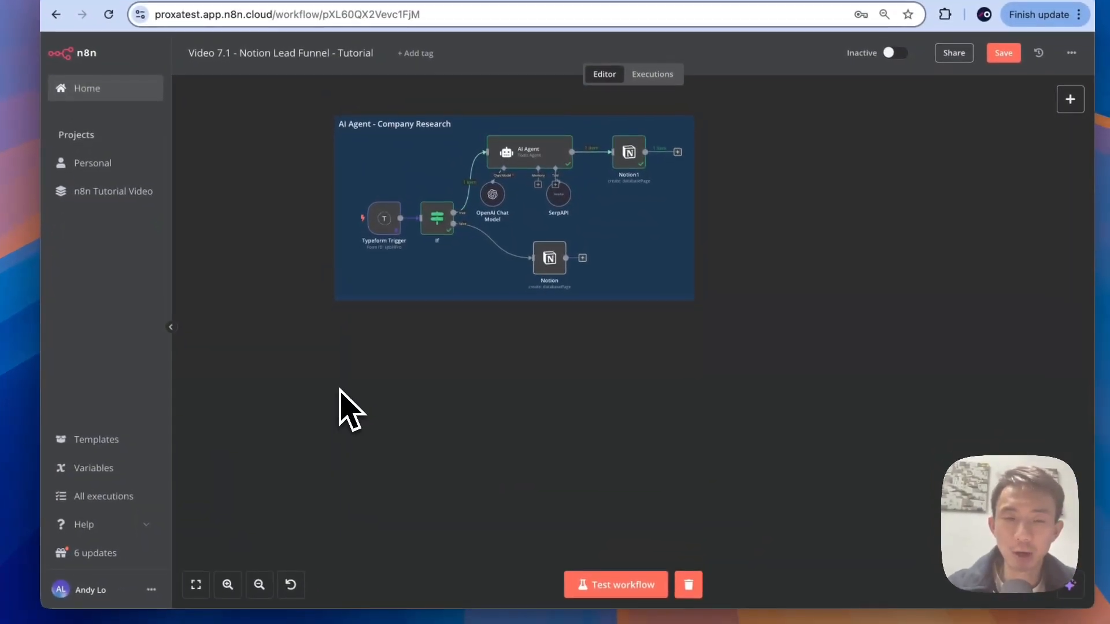
# Step: Add a Schedule Trigger node below the lead workflow, then view the Completed reference workflow
pyautogui.click(1081, 180)
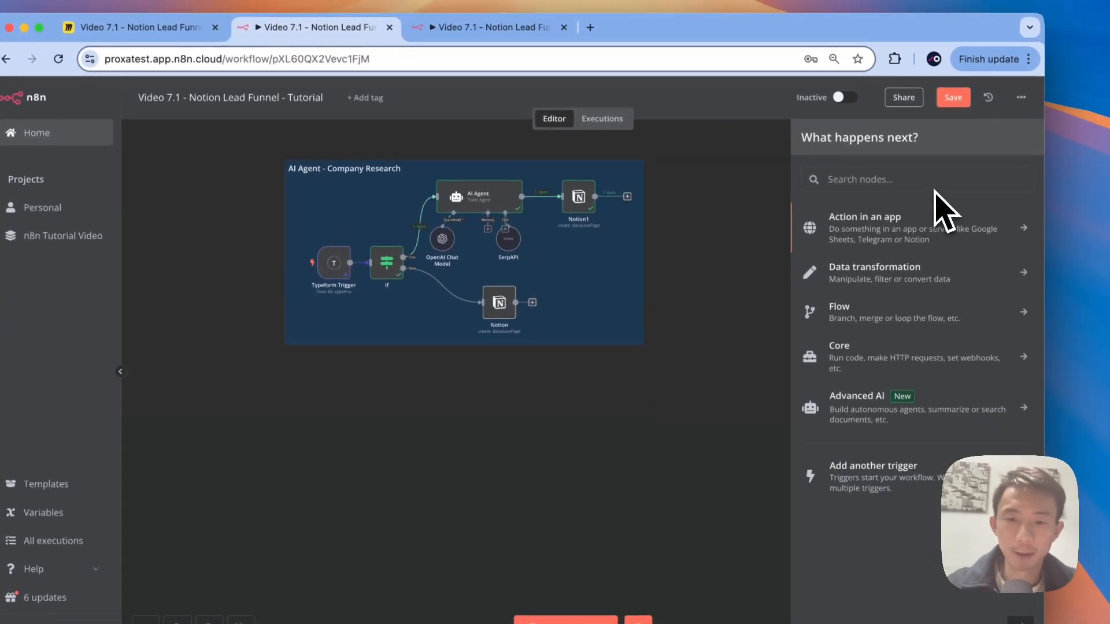
pyautogui.write('sch')
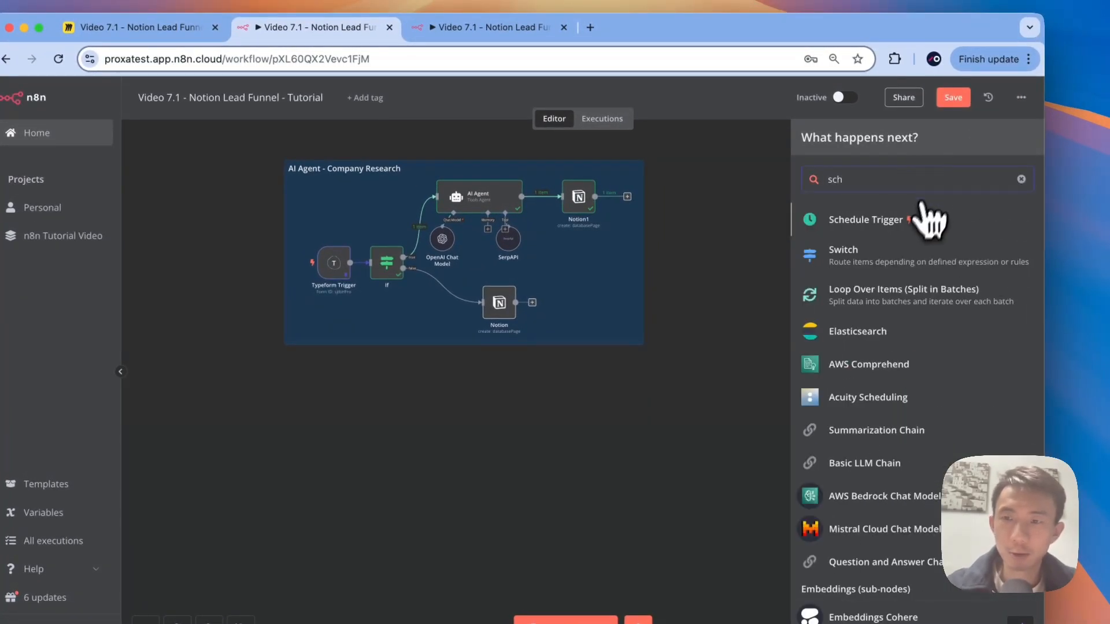
pyautogui.click(898, 220)
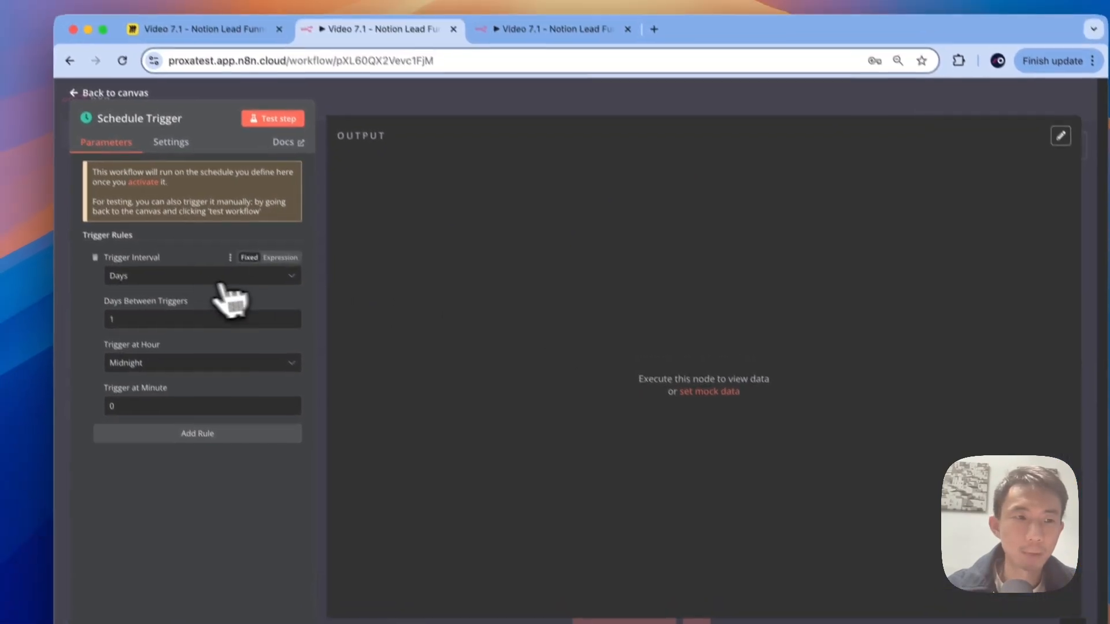
pyautogui.click(92, 93)
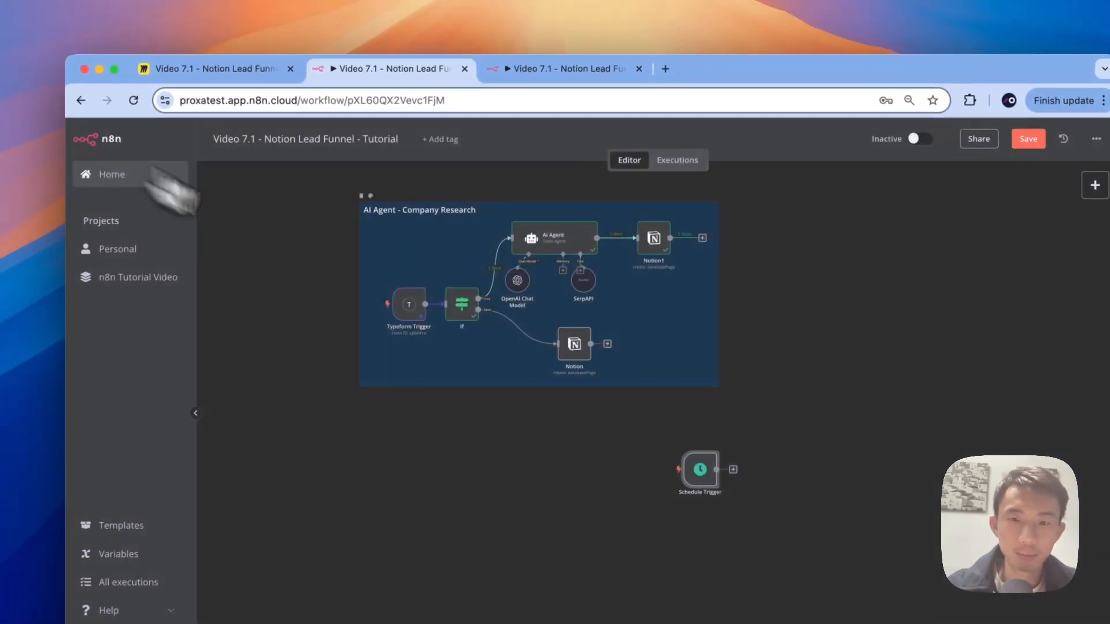
pyautogui.moveTo(700, 471); pyautogui.dragTo(388, 489)
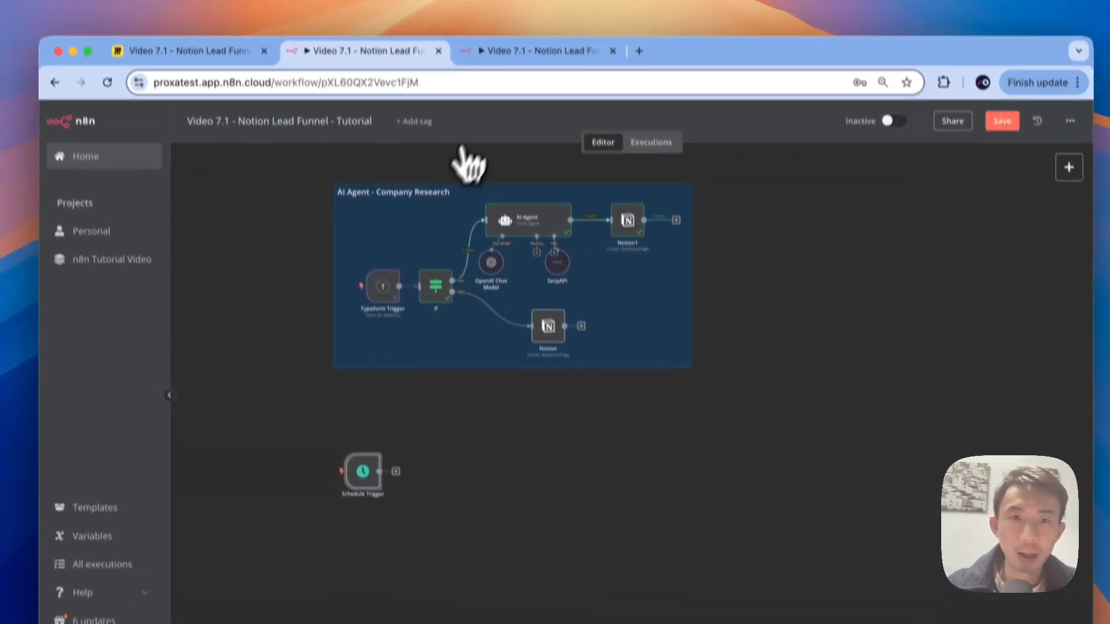
pyautogui.click(488, 53)
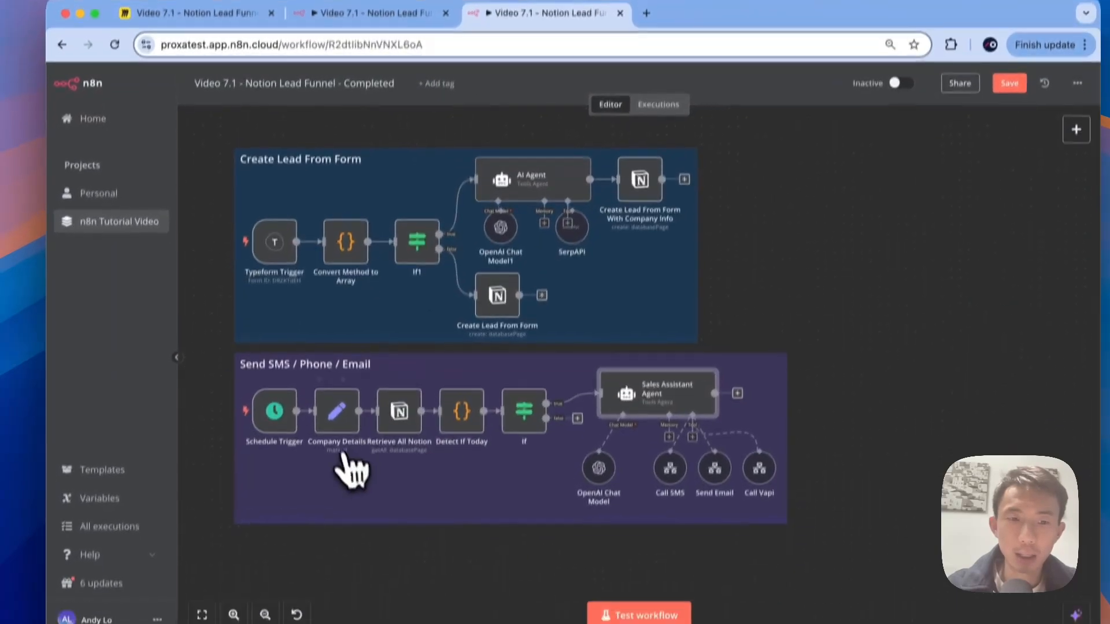
# Step: Inspect the reference Company Details and Sales Assistant Agent prompt, then add an Edit Fields node in Tutorial
pyautogui.doubleClick(344, 413)
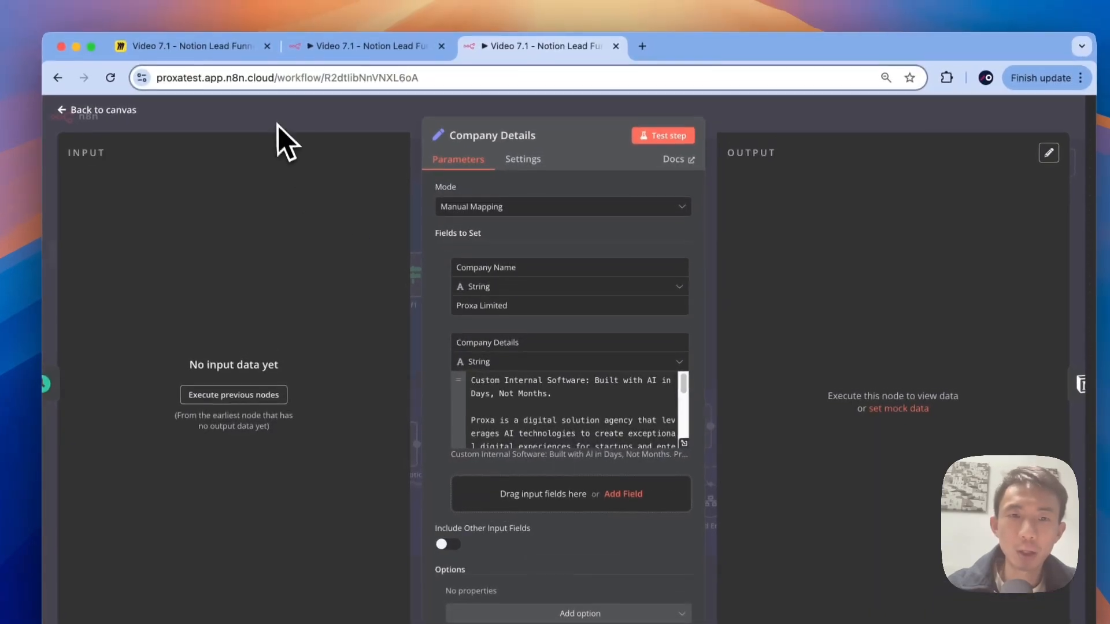
pyautogui.click(283, 67)
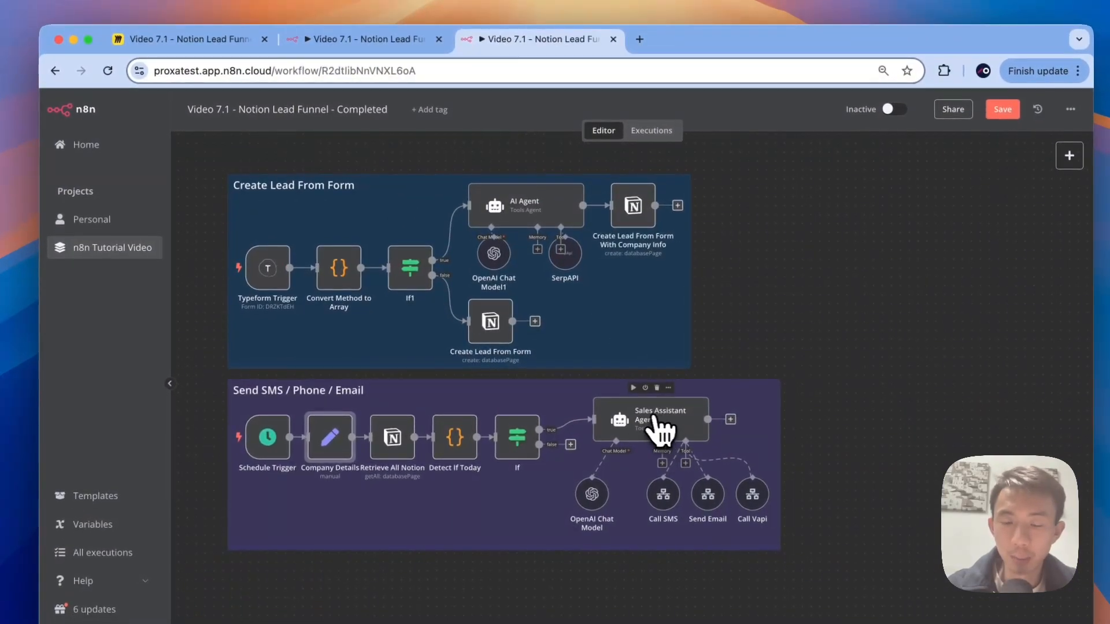
pyautogui.click(663, 427)
pyautogui.doubleClick(661, 421)
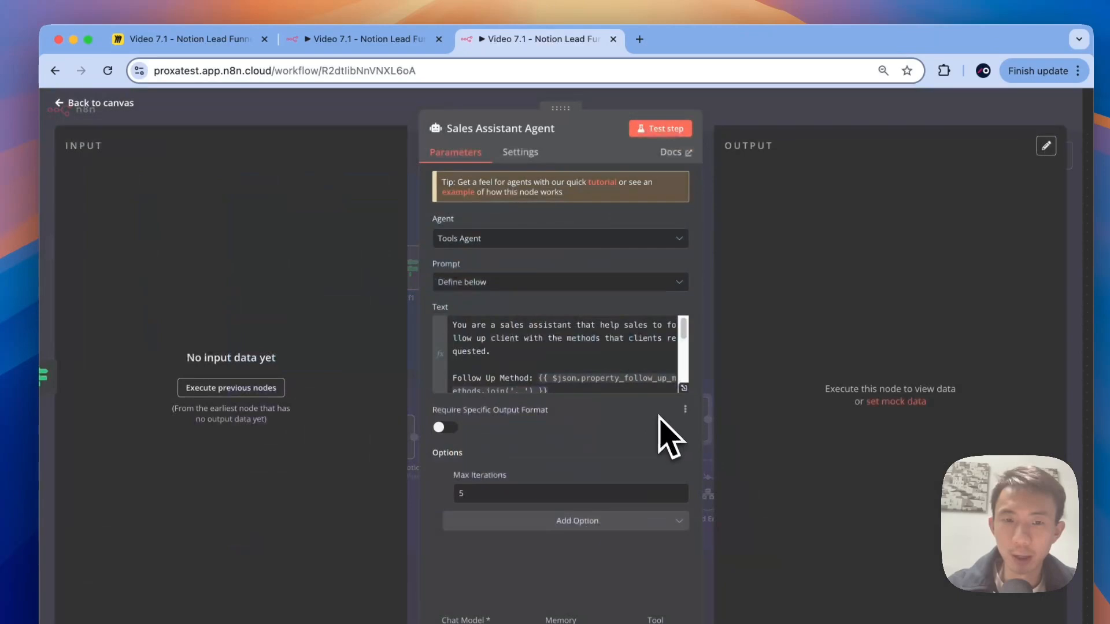
pyautogui.click(682, 388)
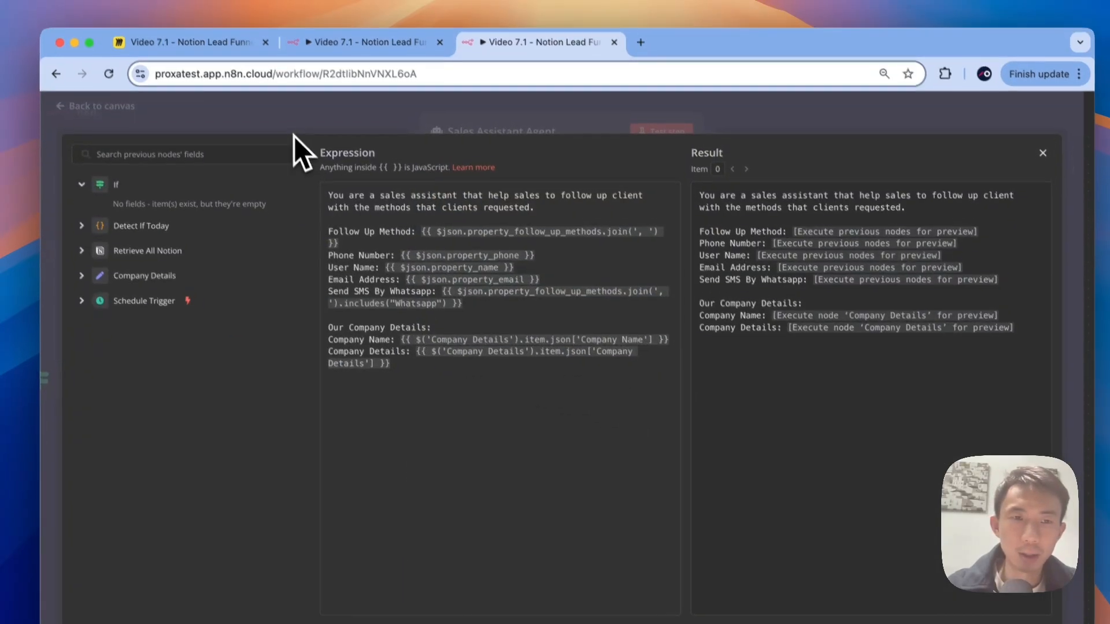
pyautogui.press('Escape')
pyautogui.press('Escape')
pyautogui.click(379, 85)
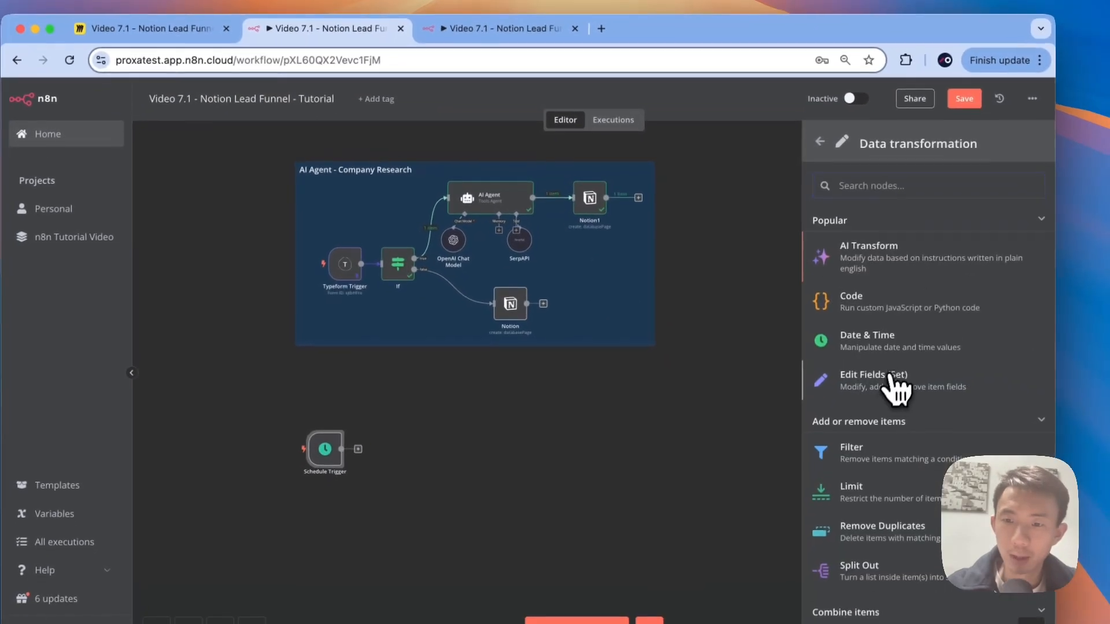
pyautogui.click(888, 375)
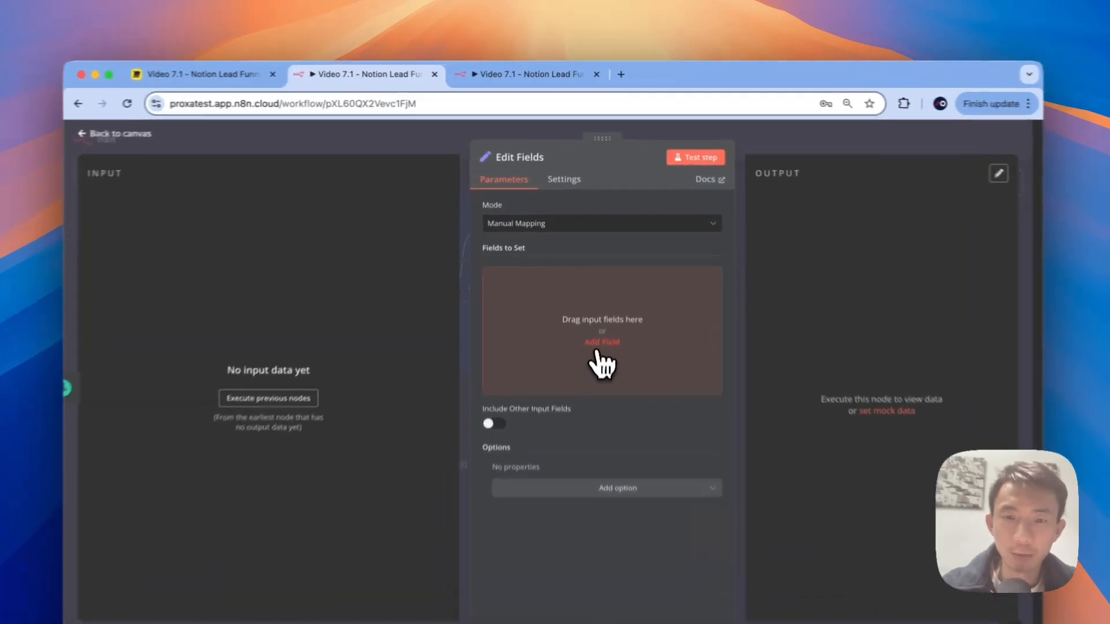
# Step: Add a Company Name field set to Proxa Limited, copied from the reference Company Details node
pyautogui.click(595, 298)
pyautogui.click(546, 77)
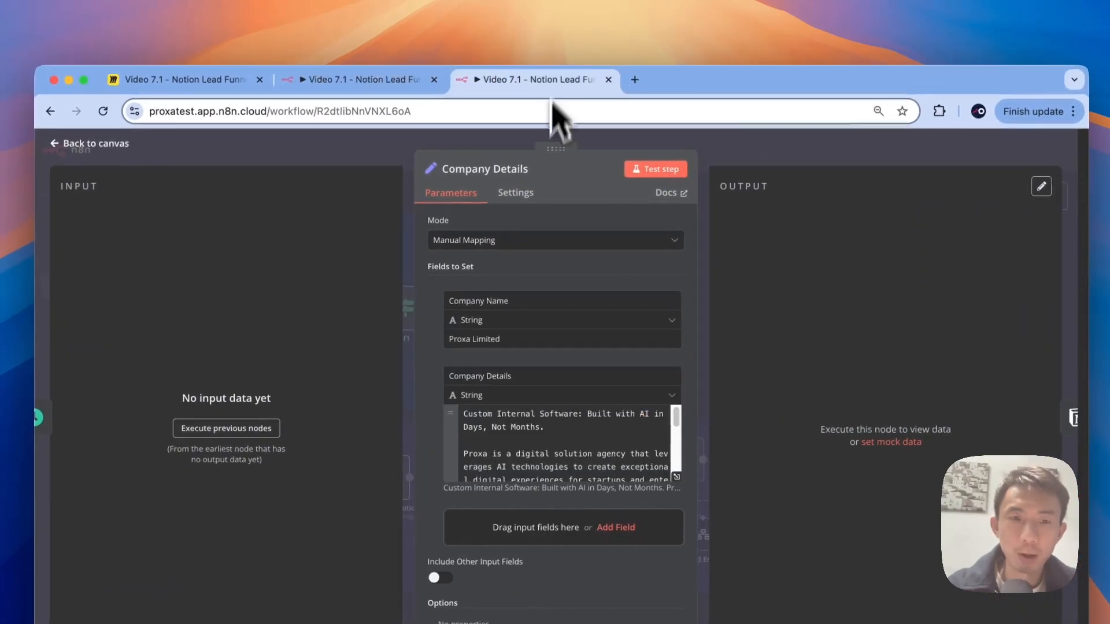
pyautogui.click(515, 296)
pyautogui.click(405, 81)
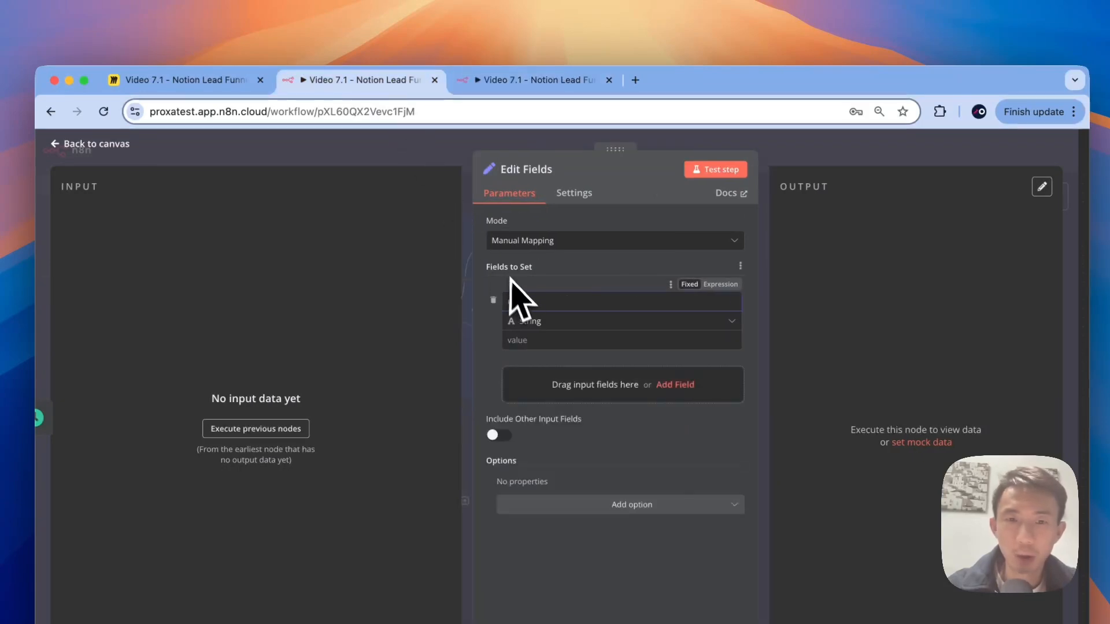
pyautogui.click(528, 84)
pyautogui.click(520, 335)
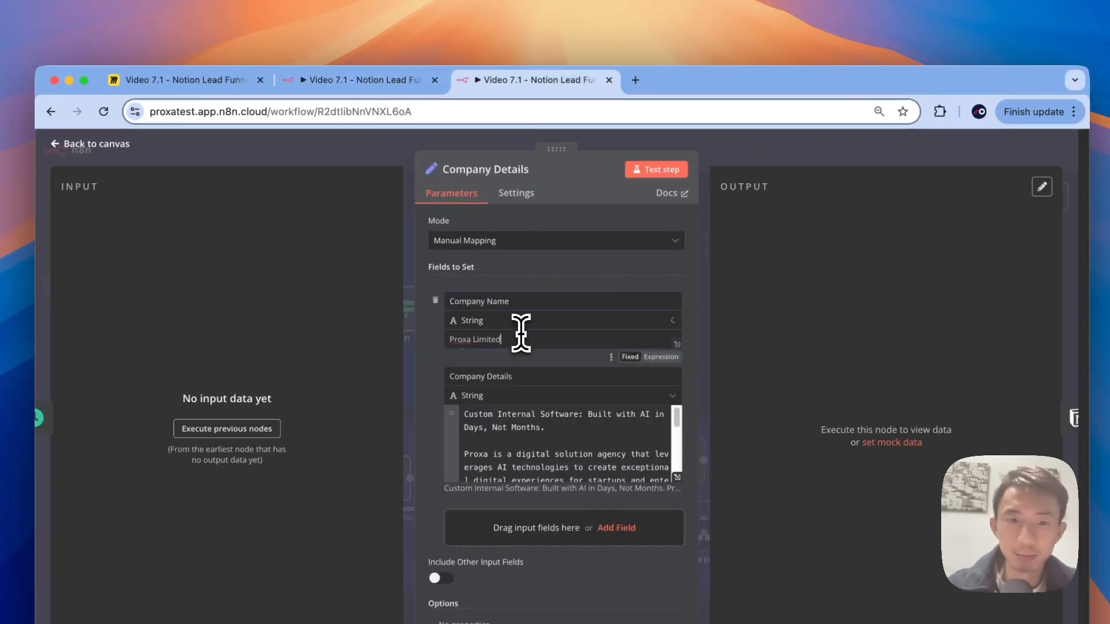
pyautogui.click(370, 81)
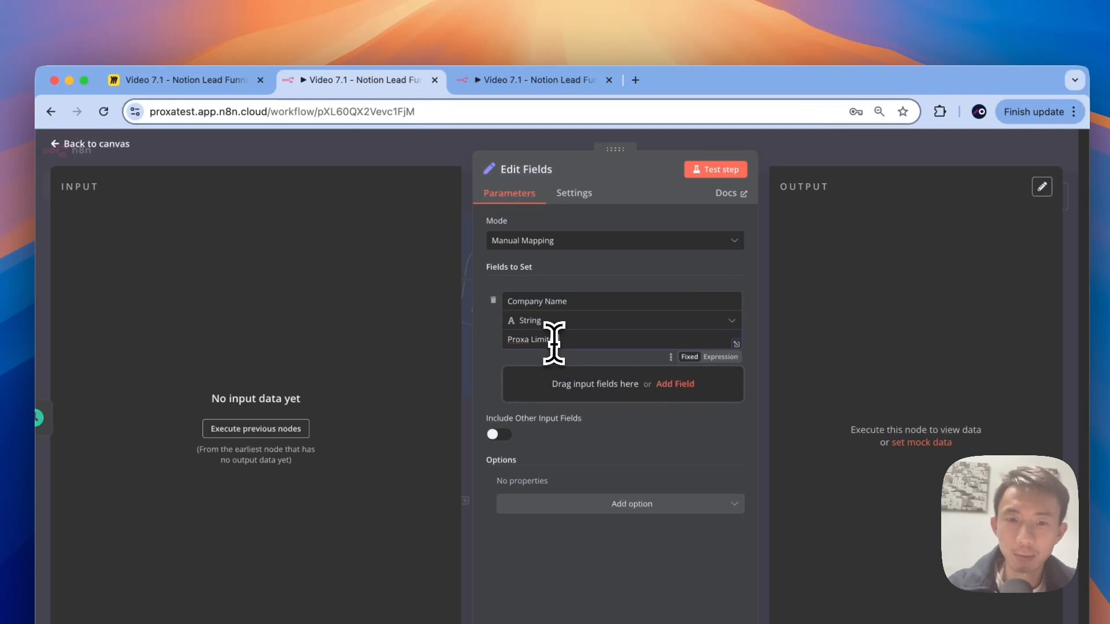
# Step: Add a Company Details field whose value is Proxa's full company description pasted from the reference
pyautogui.click(674, 384)
pyautogui.click(529, 81)
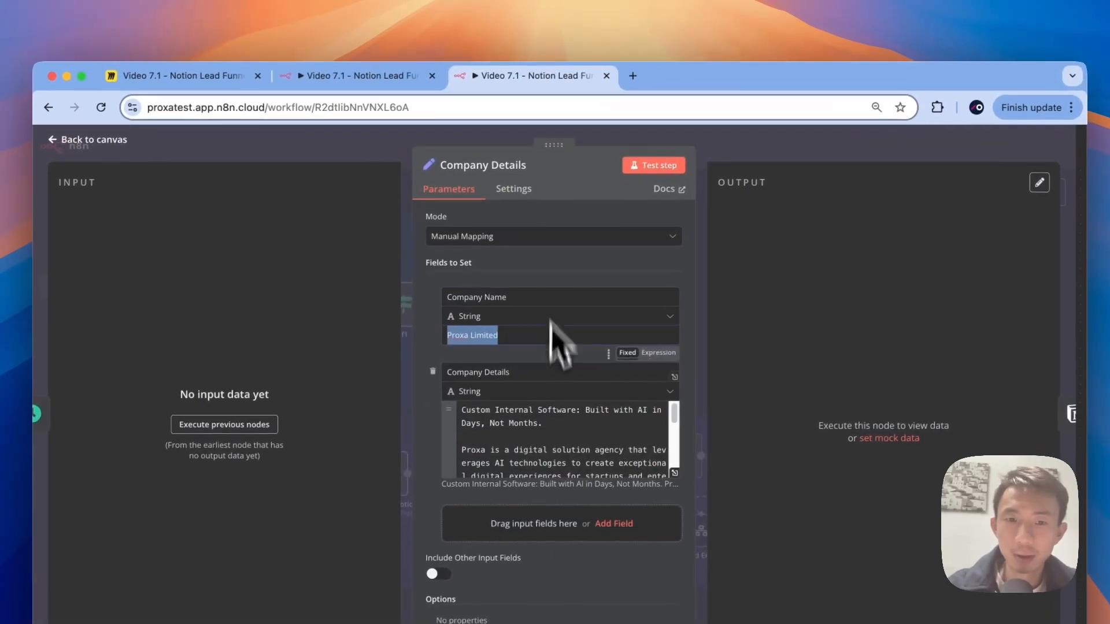
pyautogui.tripleClick(529, 372)
pyautogui.click(393, 77)
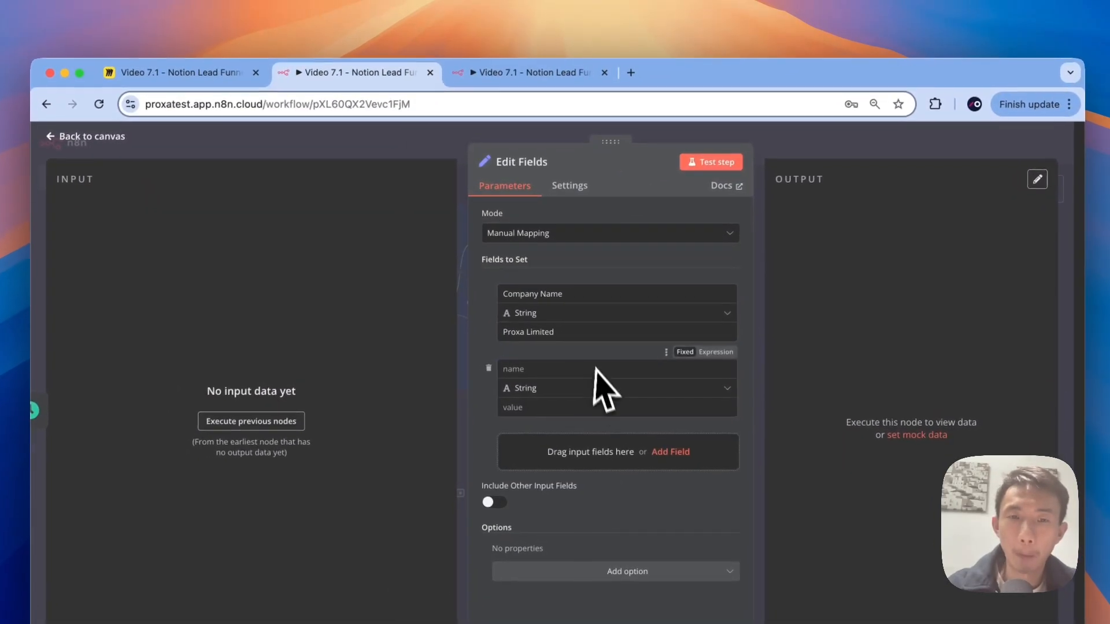
pyautogui.click(590, 370)
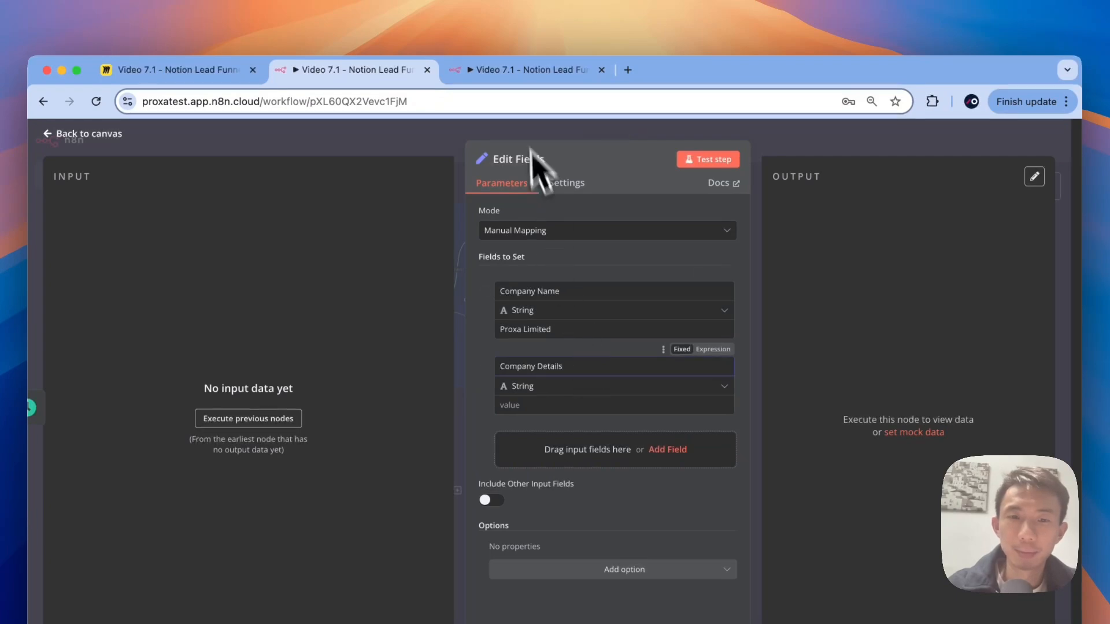
pyautogui.click(515, 71)
pyautogui.click(673, 474)
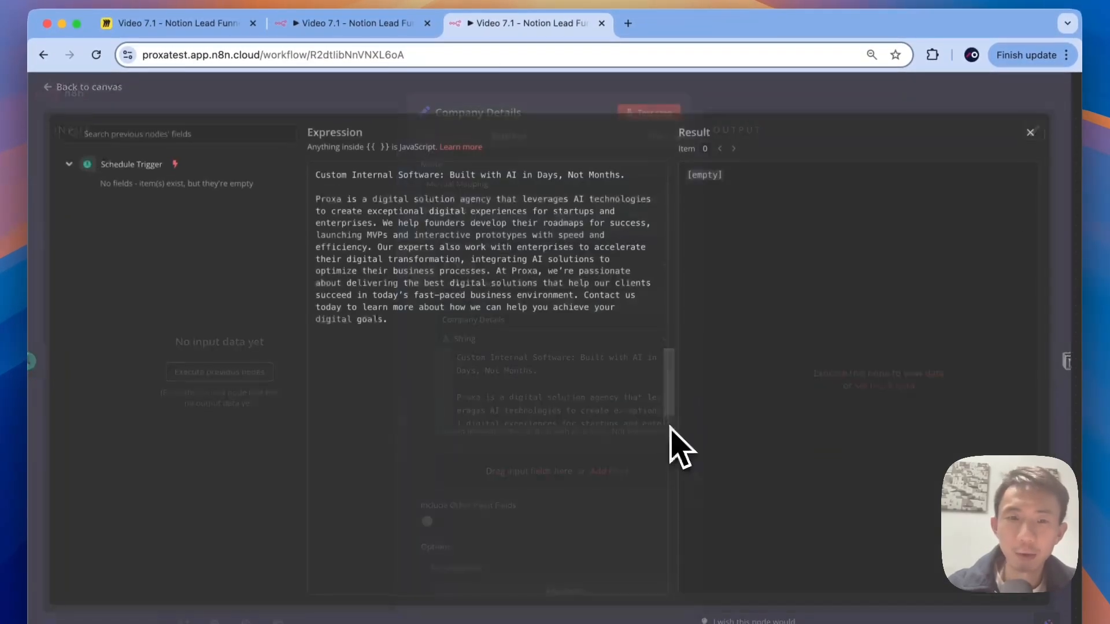
pyautogui.hotkey('ctrl', 'a')
pyautogui.click(355, 23)
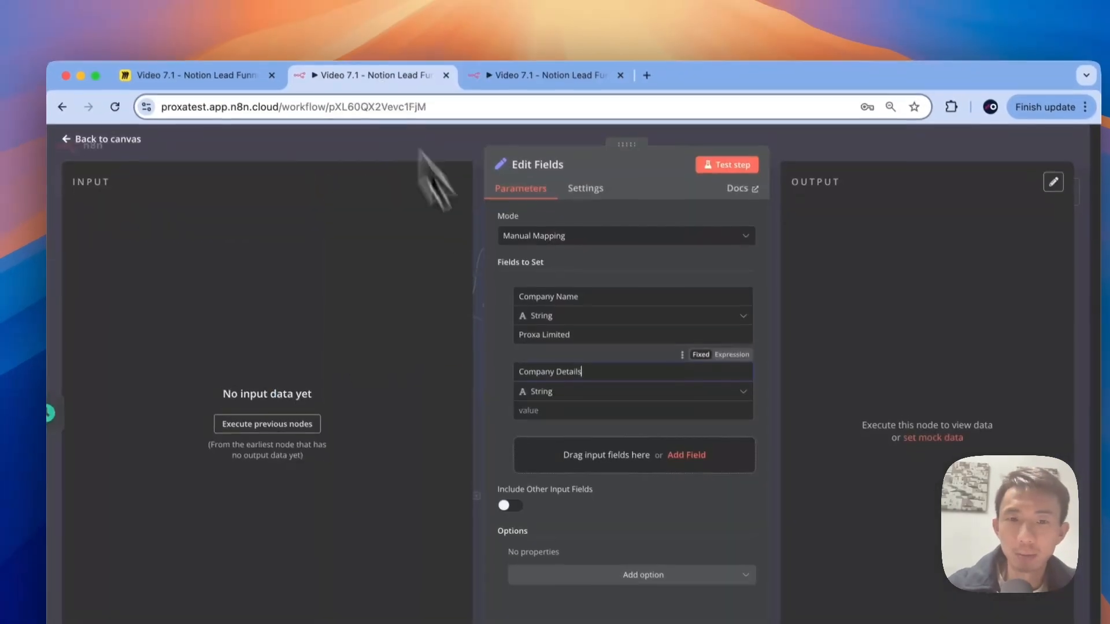
pyautogui.click(590, 410)
pyautogui.hotkey('ctrl', 'v')
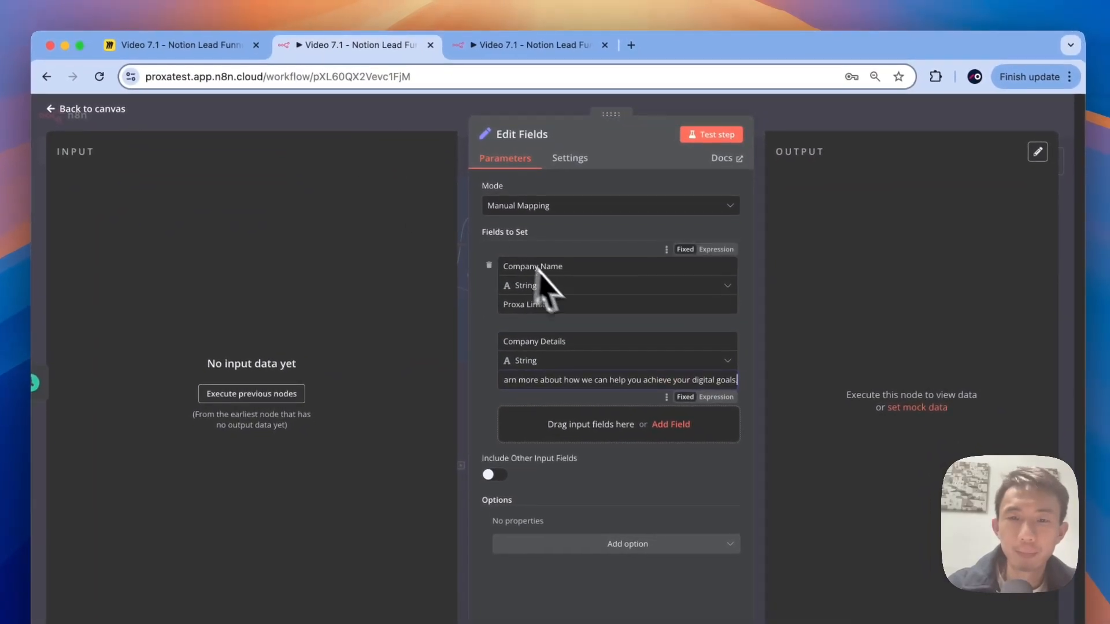
# Step: Delete the extra empty field and review the Company Details value
pyautogui.click(720, 409)
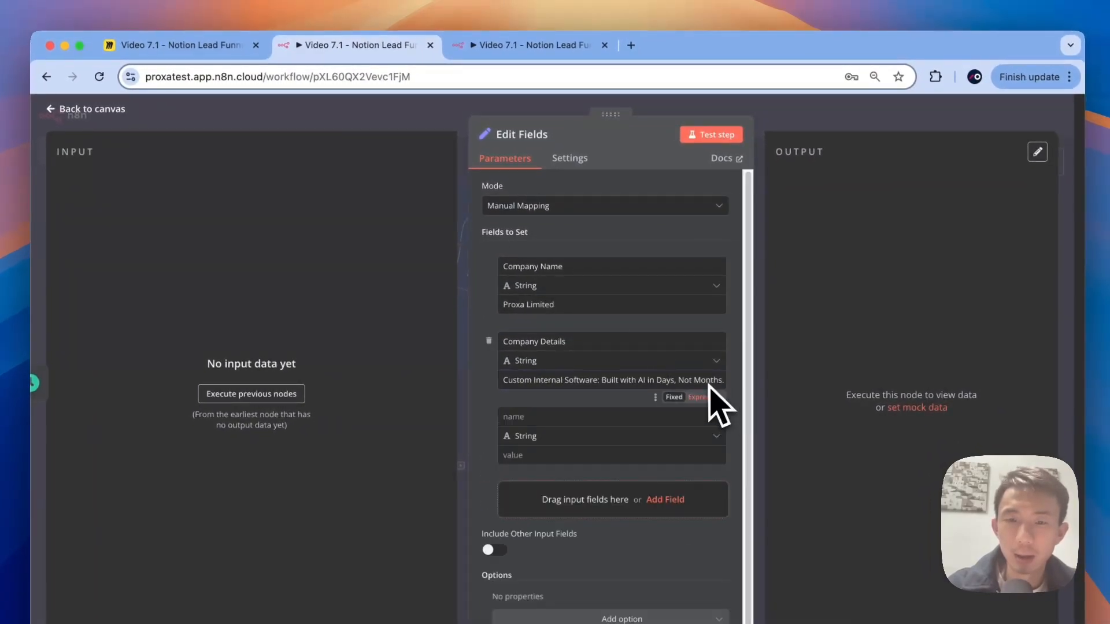
pyautogui.click(488, 416)
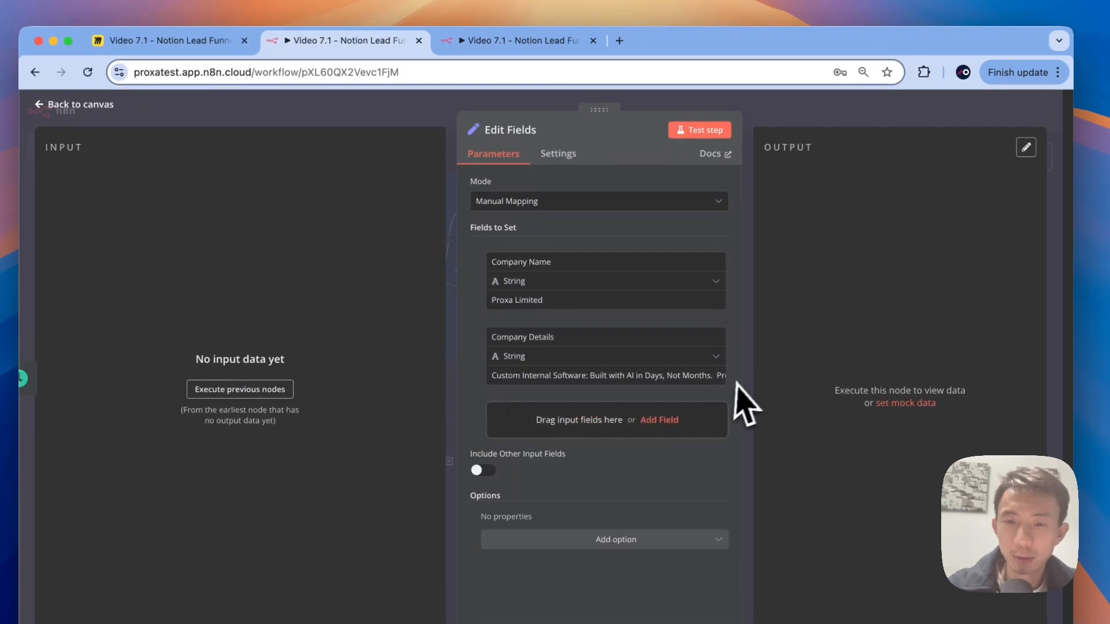
pyautogui.click(710, 375)
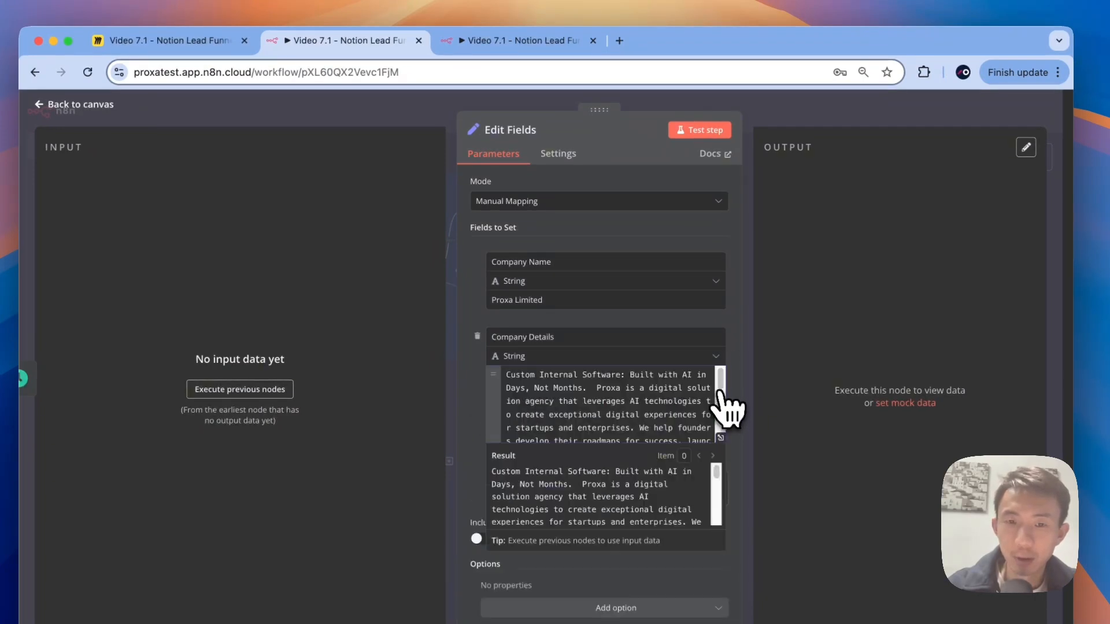
pyautogui.click(412, 110)
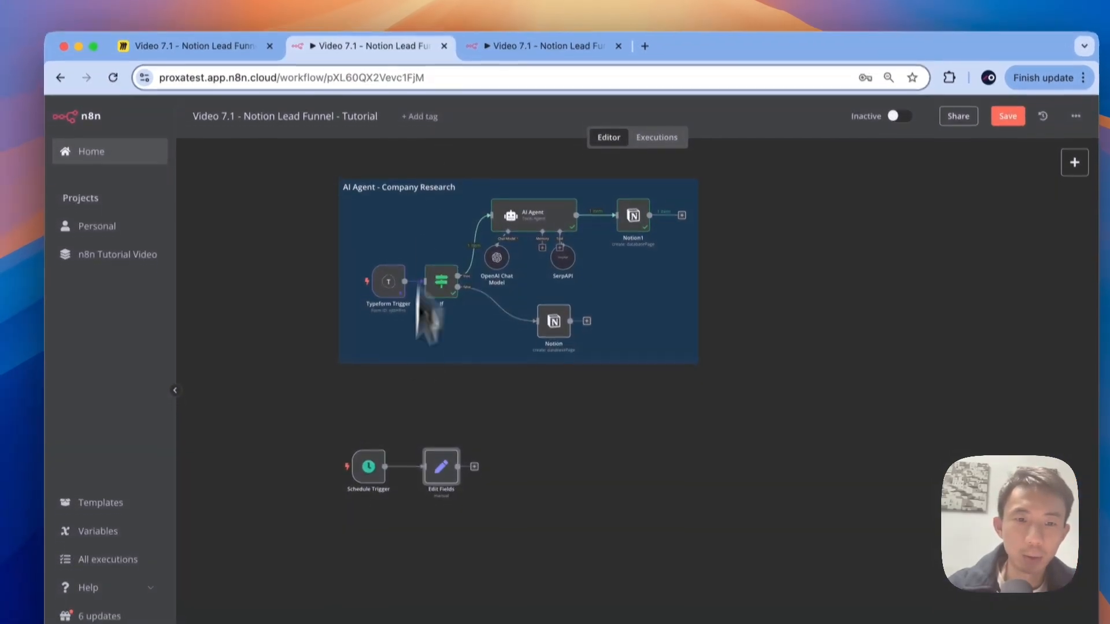
# Step: Review the reference Retrieve All Notion node's Sales CRM lead filter, then return to the Tutorial workflow
pyautogui.click(513, 15)
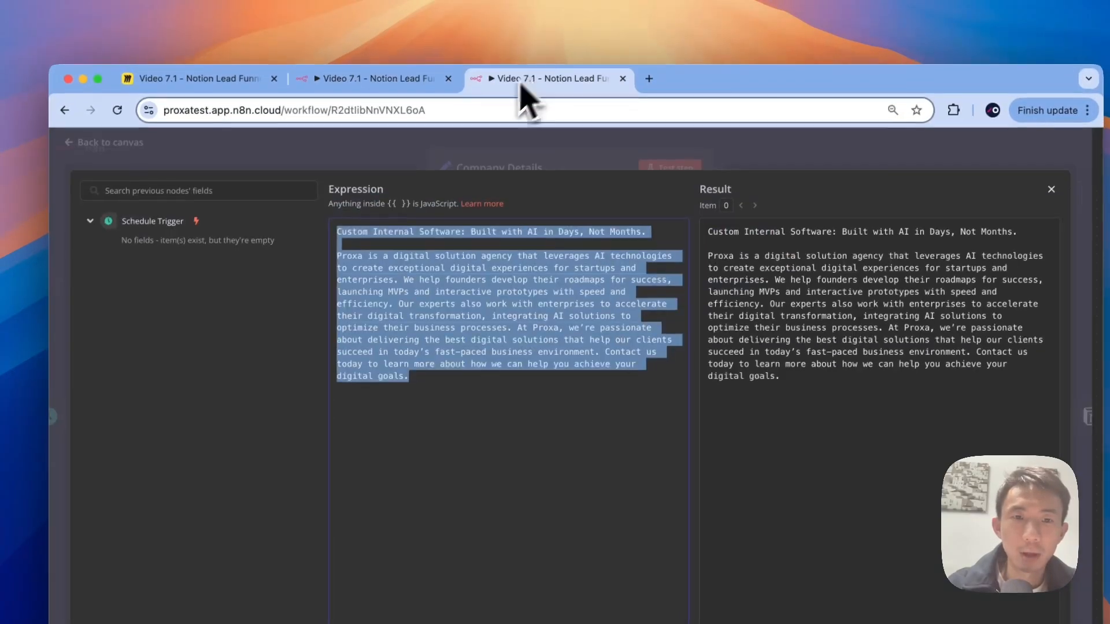
pyautogui.click(321, 100)
pyautogui.click(296, 160)
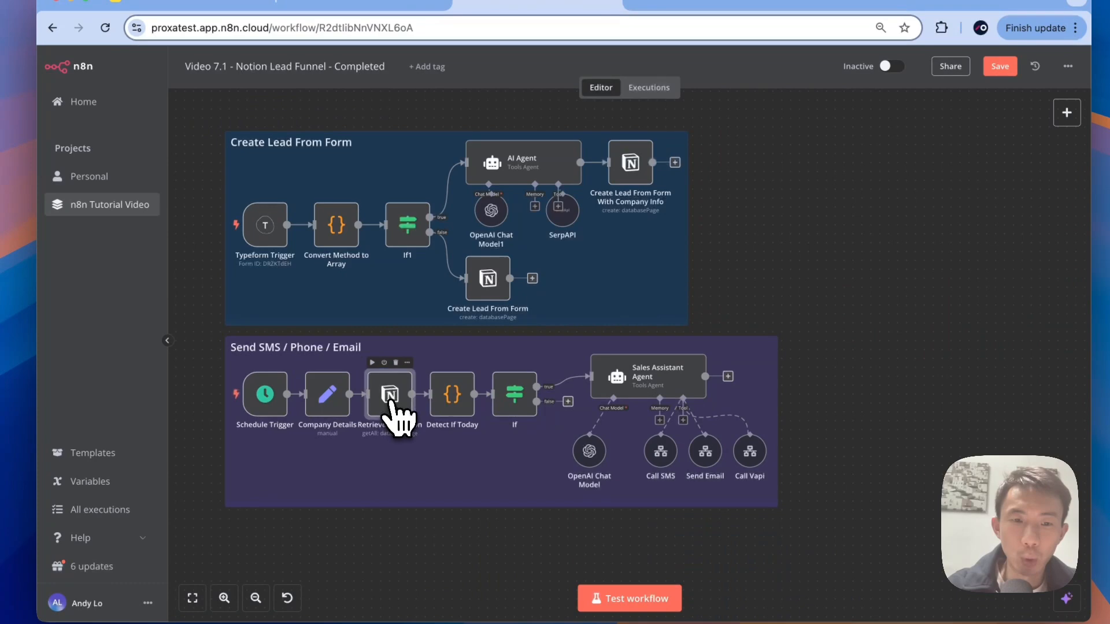
pyautogui.doubleClick(395, 409)
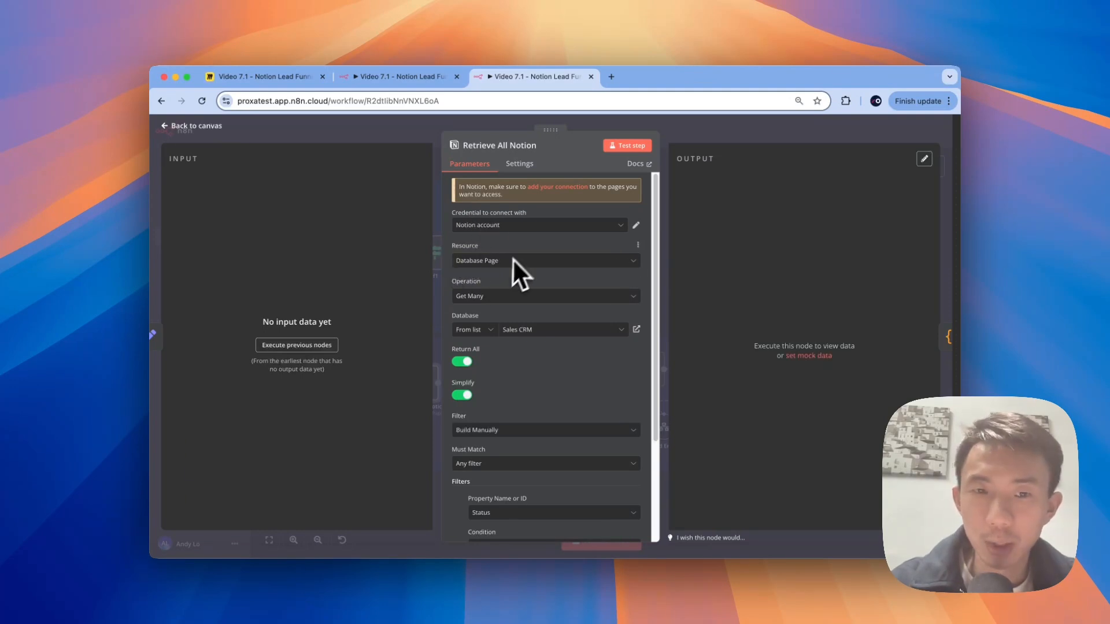
pyautogui.scroll(-1, 508, 276)
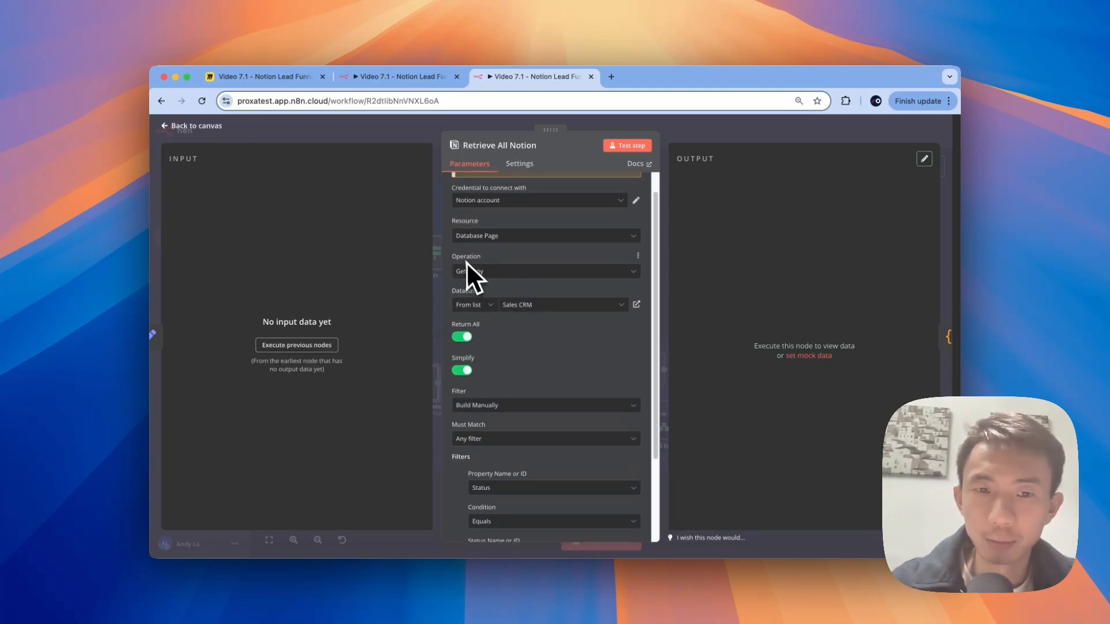
pyautogui.scroll(-1, 497, 269)
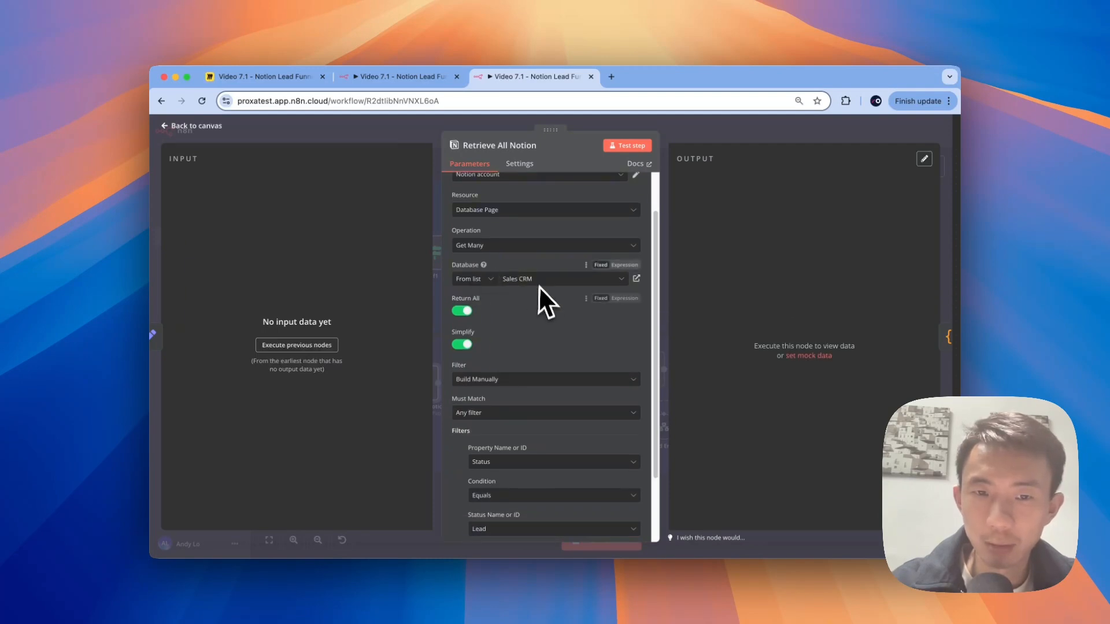
pyautogui.scroll(-2, 546, 294)
pyautogui.scroll(-1, 552, 301)
pyautogui.scroll(-1, 493, 300)
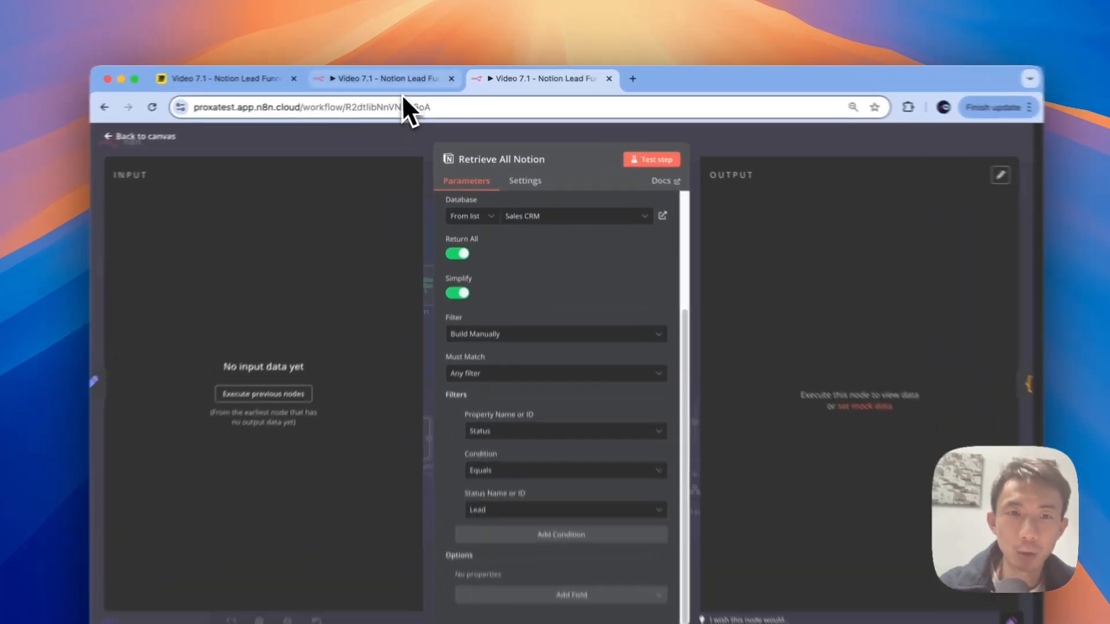
pyautogui.click(393, 76)
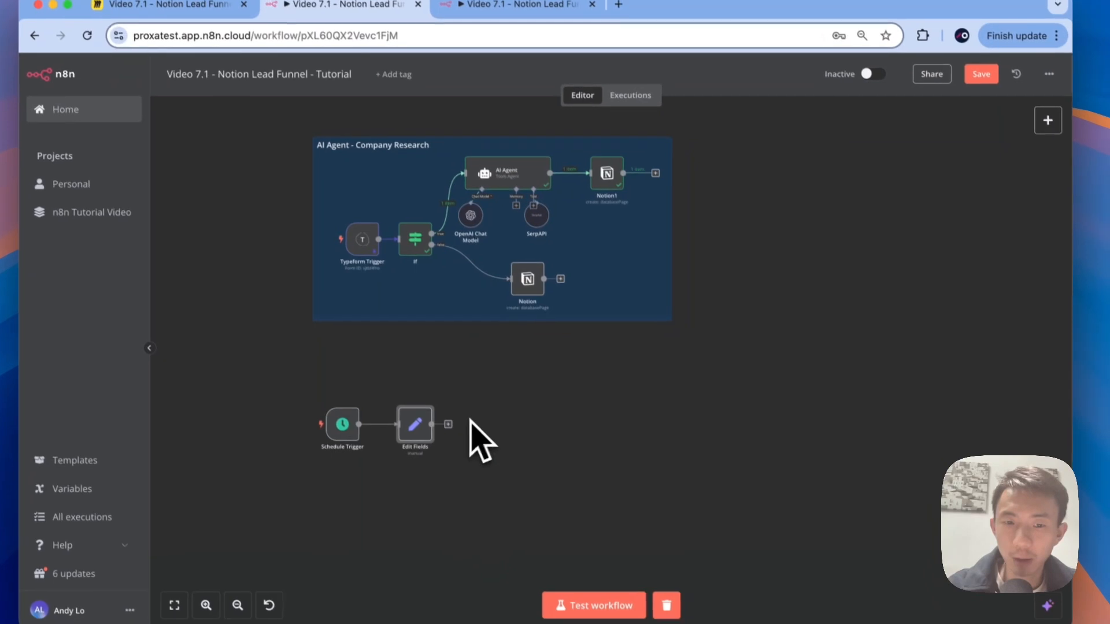
# Step: Add a Notion 'Get many database pages' node after Edit Fields
pyautogui.click(472, 483)
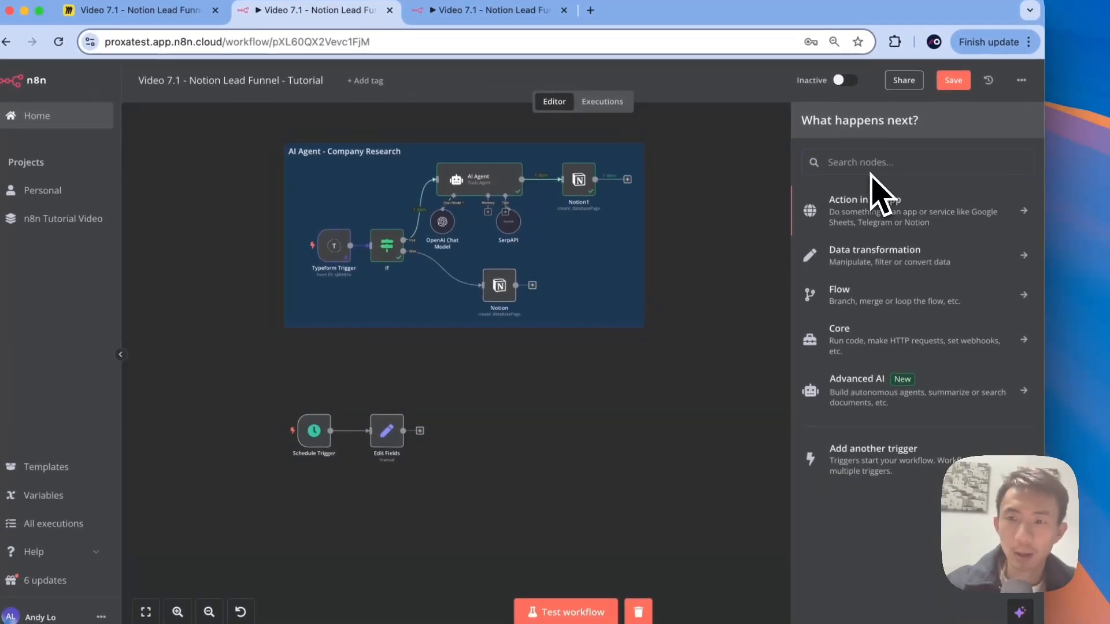
pyautogui.write('notion')
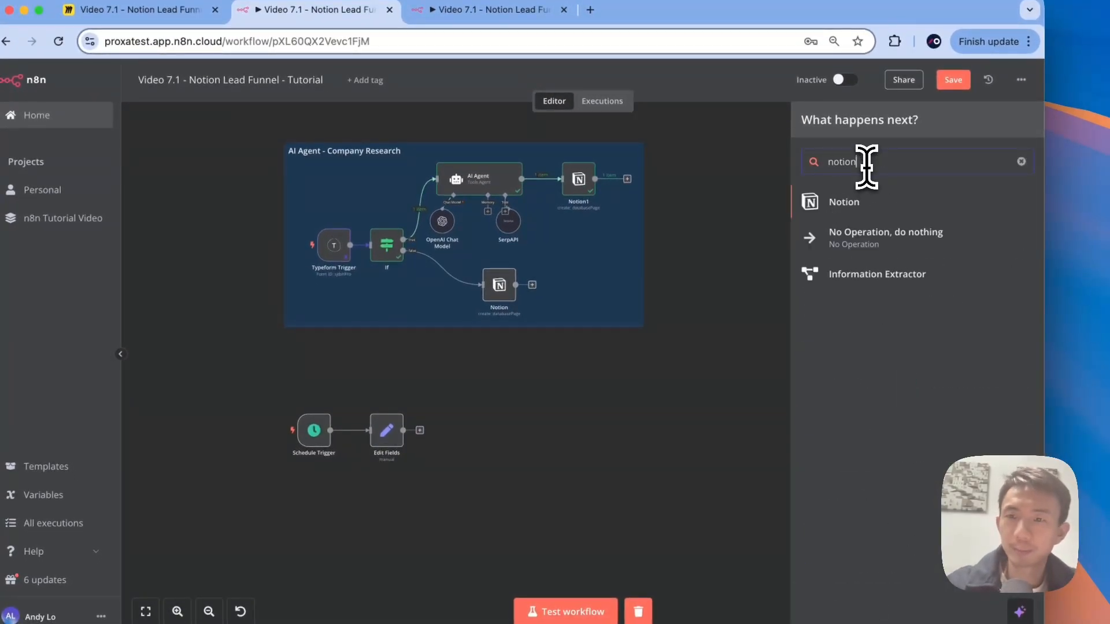
pyautogui.click(867, 194)
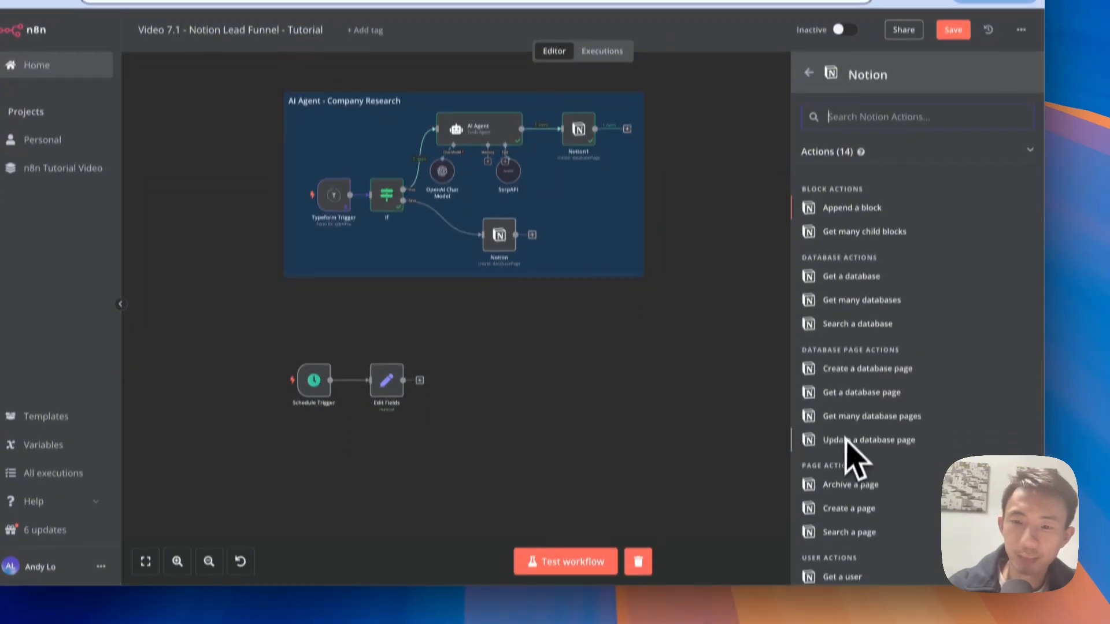
pyautogui.scroll(-2, 822, 407)
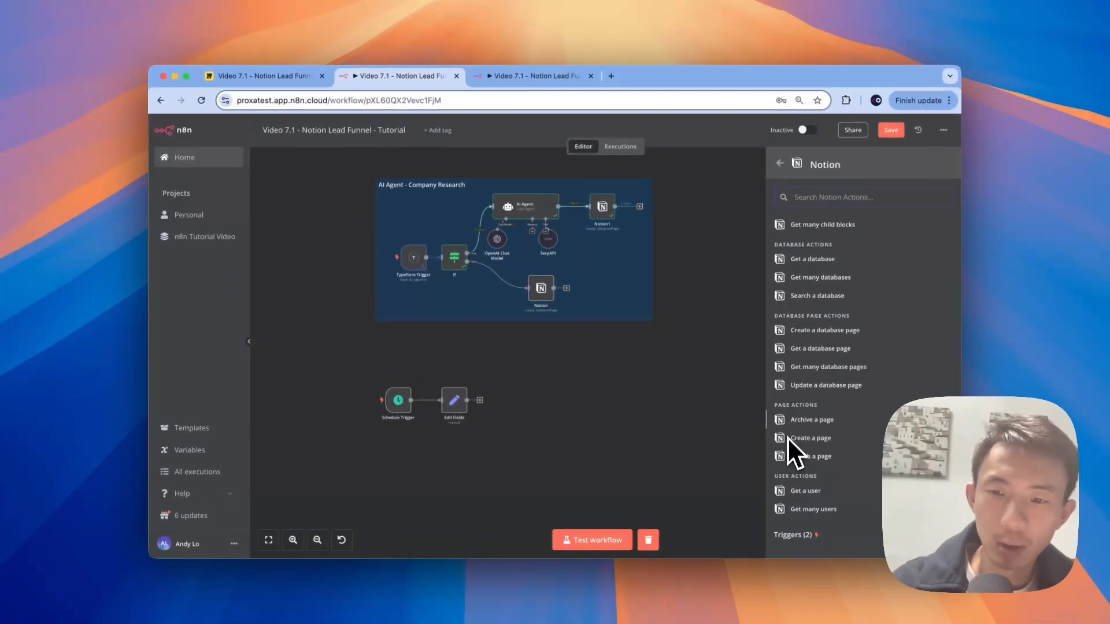
pyautogui.click(835, 370)
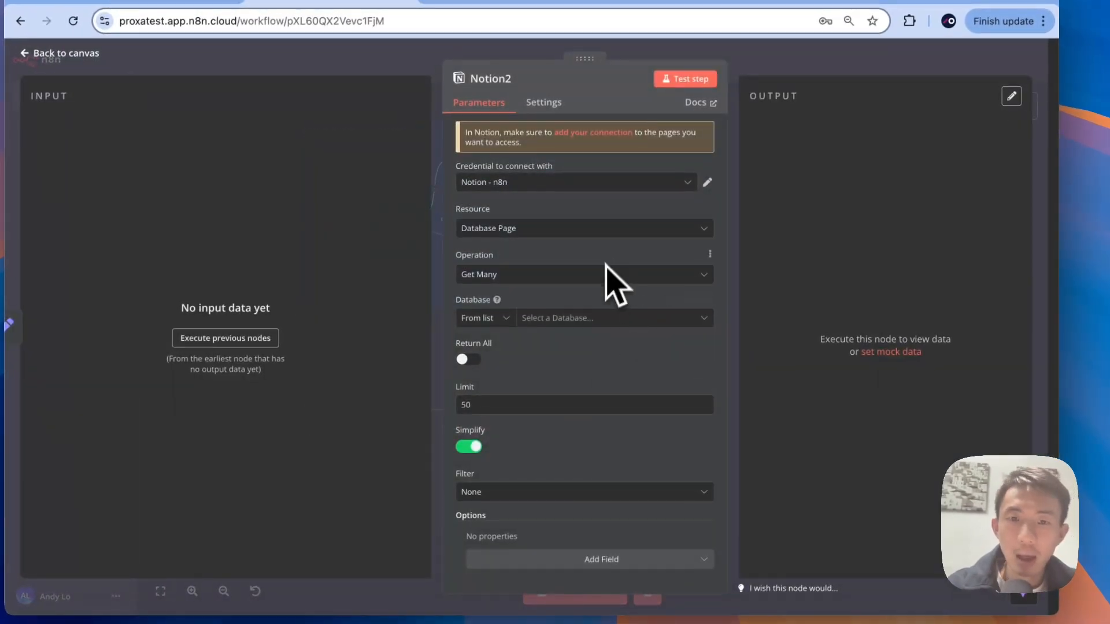
# Step: Point Notion2 at the Sales CRM database with Return All on and a manually built filter
pyautogui.click(575, 317)
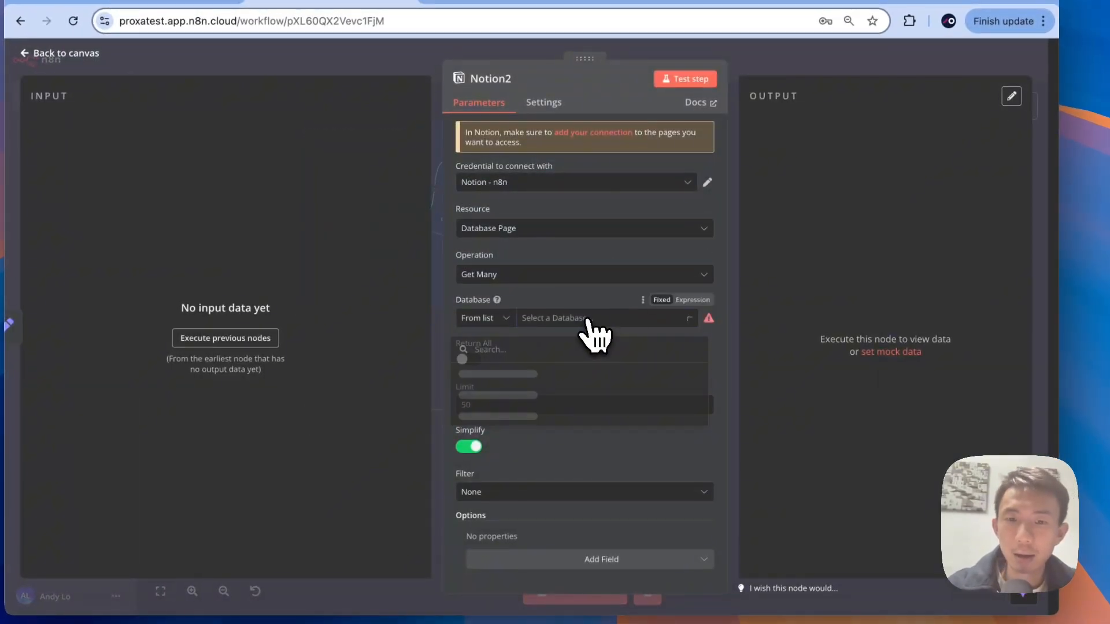
pyautogui.click(543, 375)
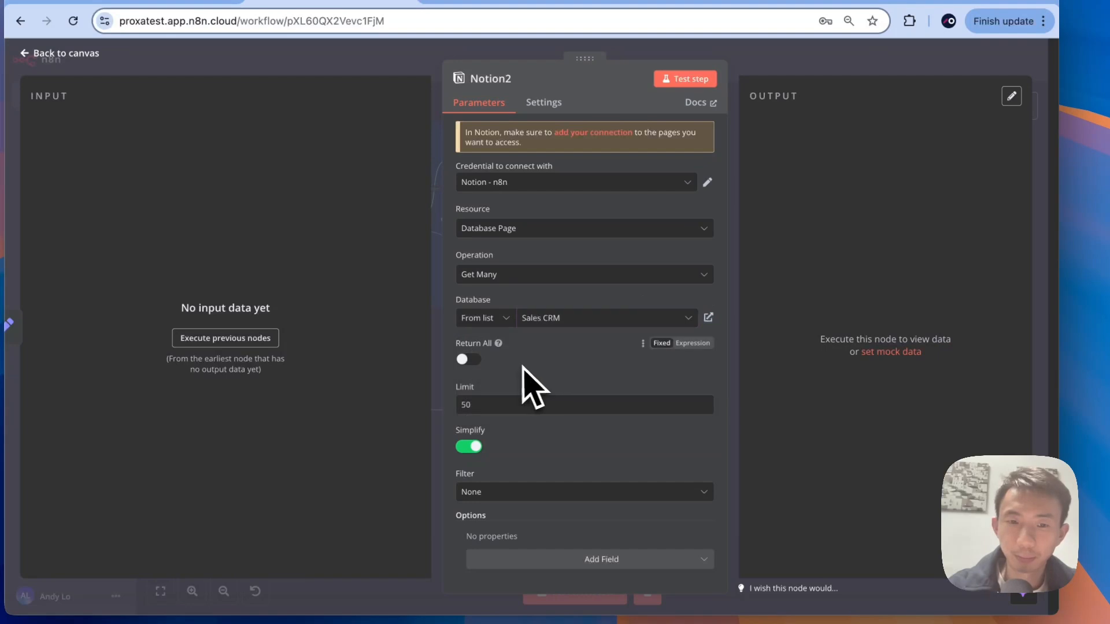
pyautogui.click(494, 334)
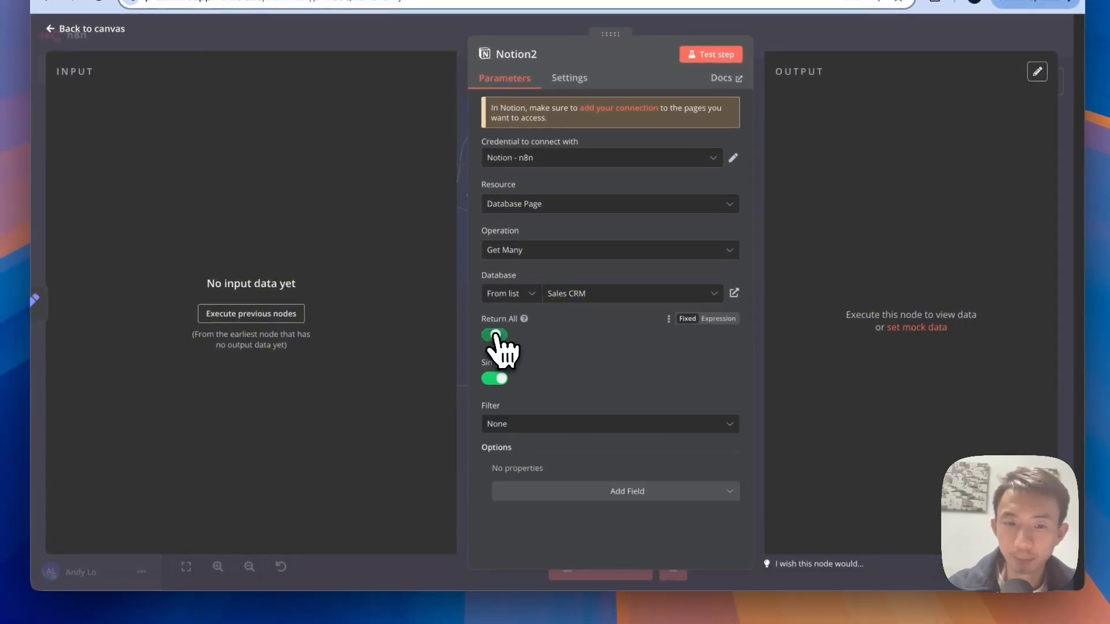
pyautogui.click(563, 427)
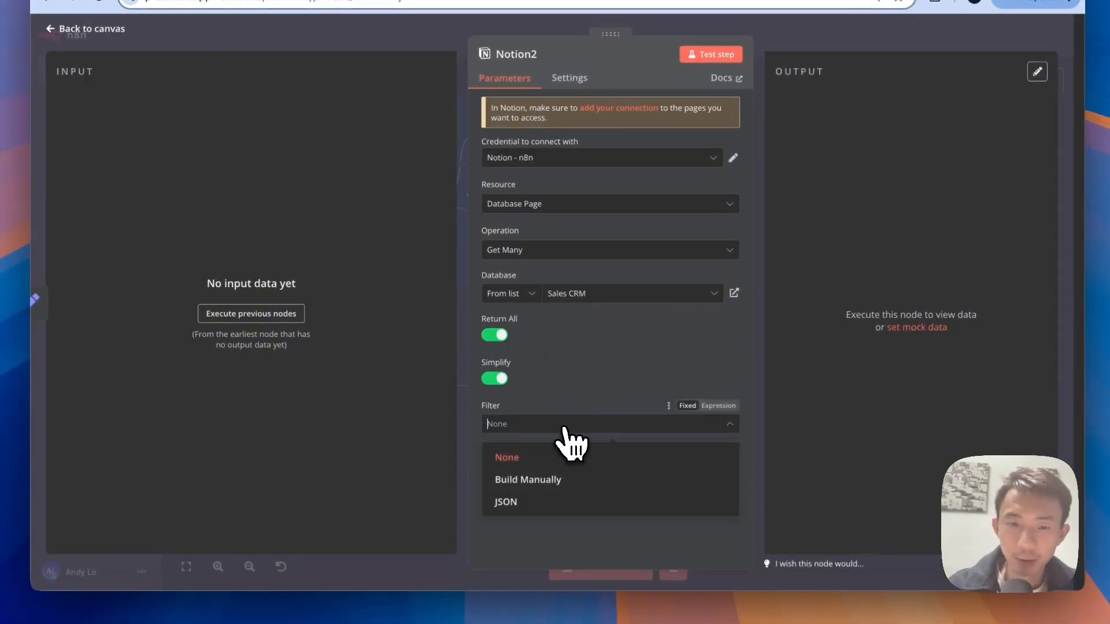
pyautogui.click(548, 484)
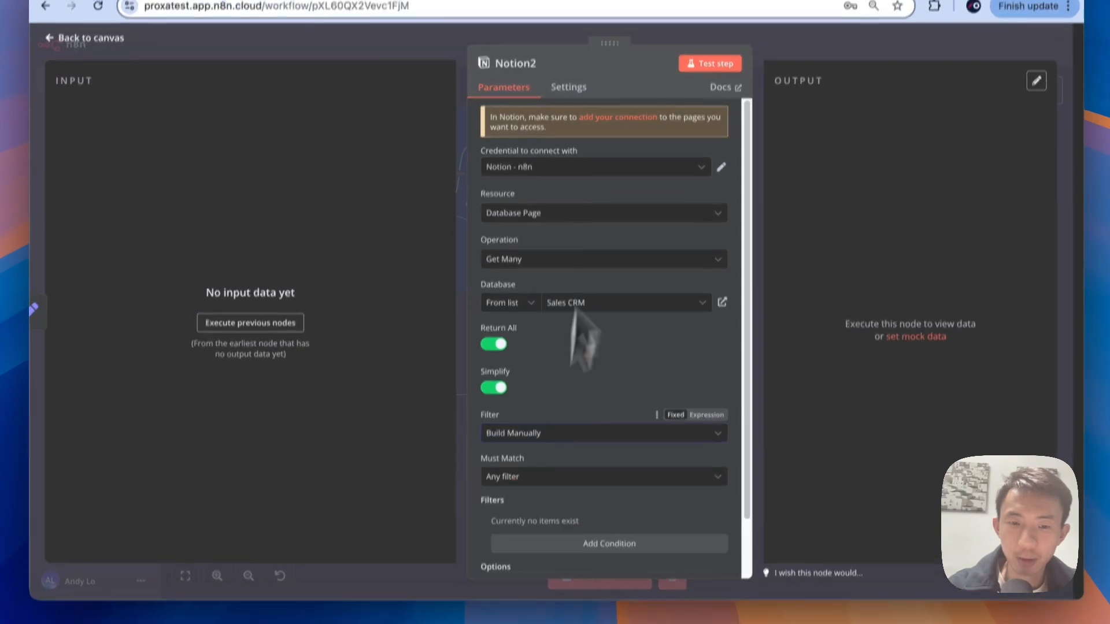
# Step: Add a filter condition: Status Equals Lead
pyautogui.scroll(-2, 601, 370)
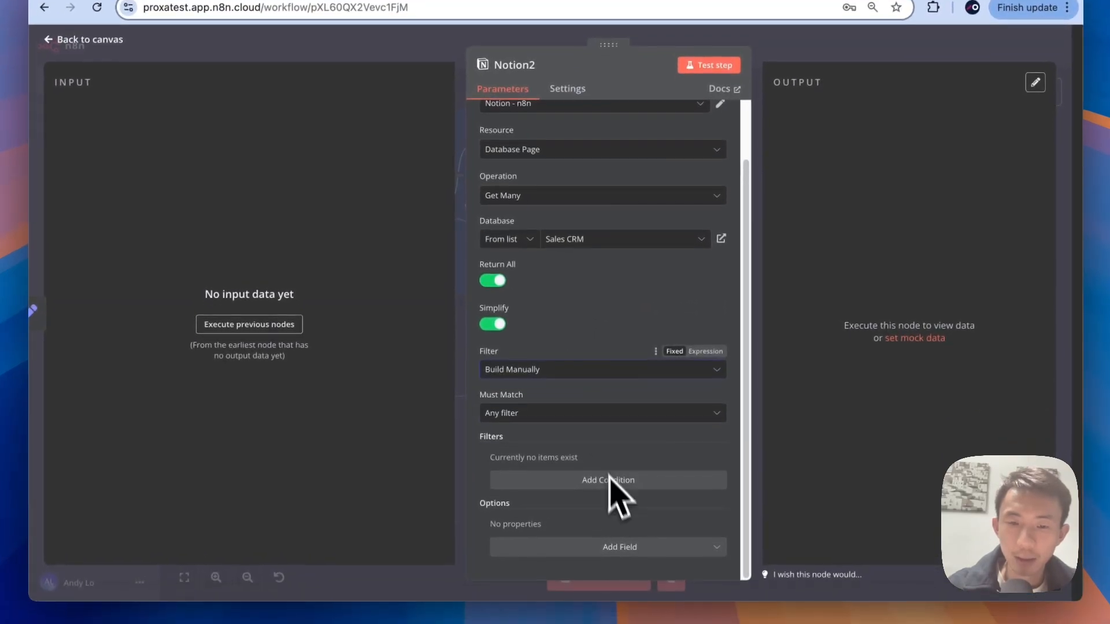
pyautogui.click(607, 500)
pyautogui.scroll(-1, 601, 476)
pyautogui.click(587, 450)
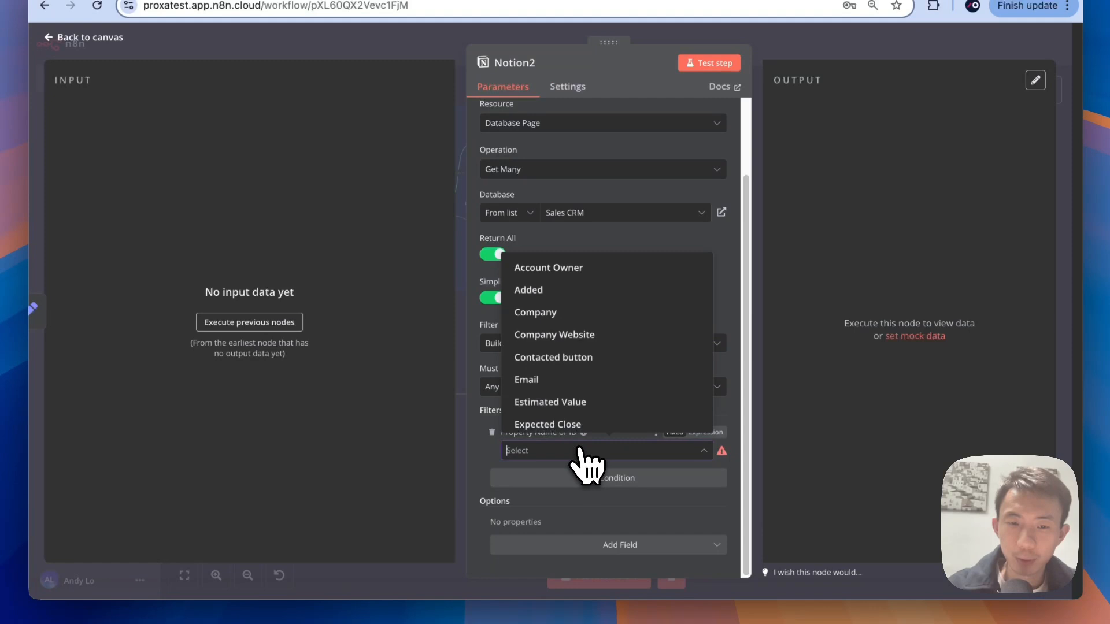
pyautogui.scroll(-3, 596, 381)
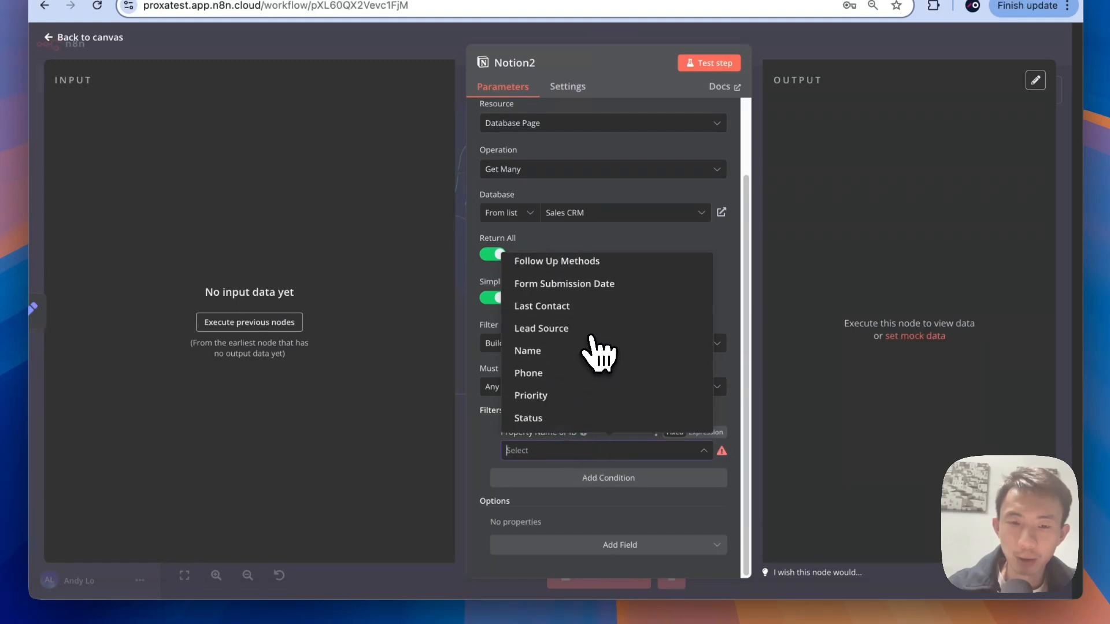
pyautogui.click(550, 417)
pyautogui.scroll(-2, 552, 426)
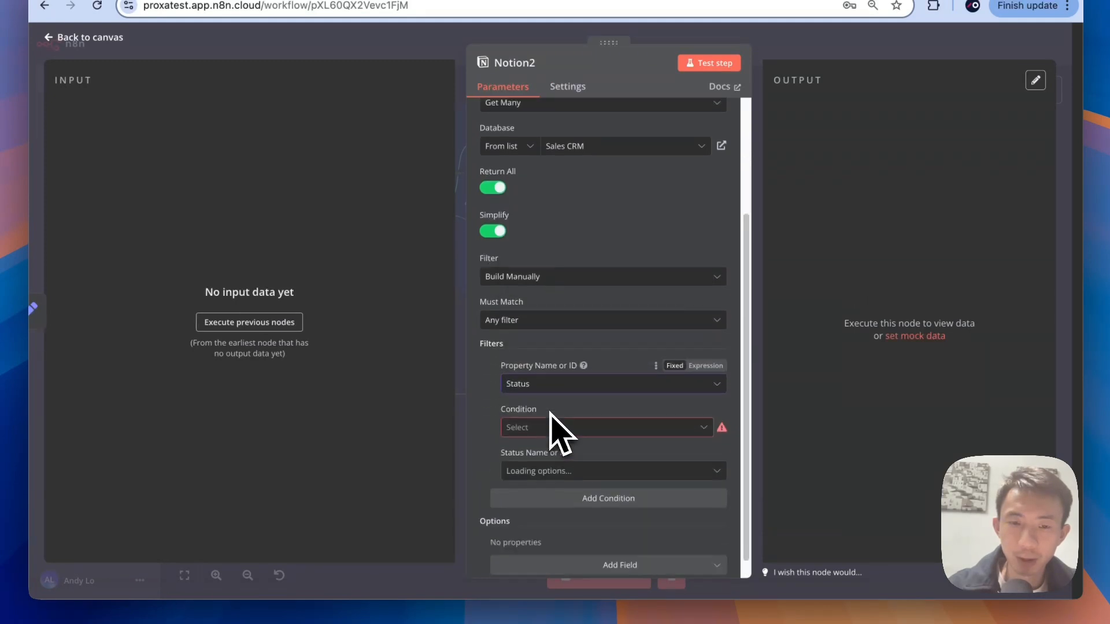
pyautogui.click(549, 417)
pyautogui.click(546, 463)
pyautogui.click(538, 416)
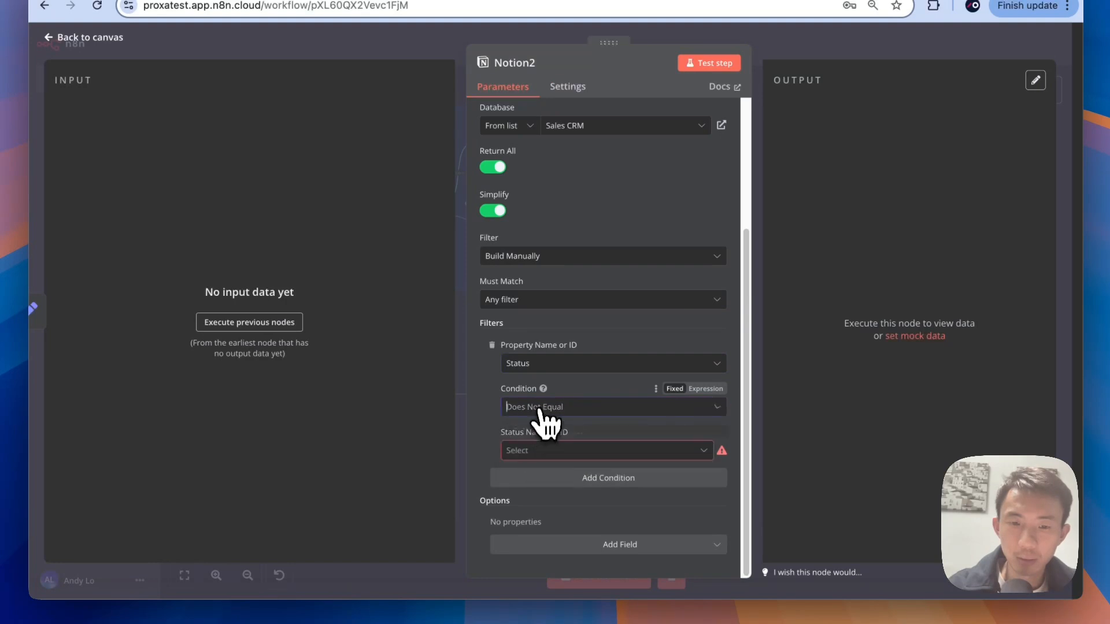
pyautogui.click(539, 438)
pyautogui.click(538, 451)
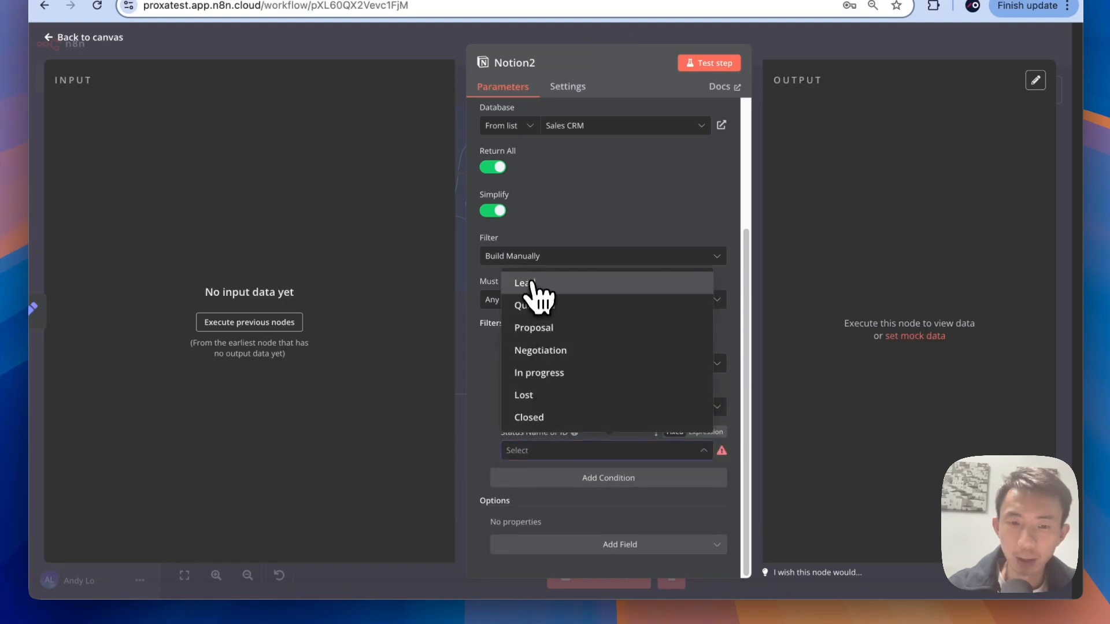
pyautogui.click(532, 285)
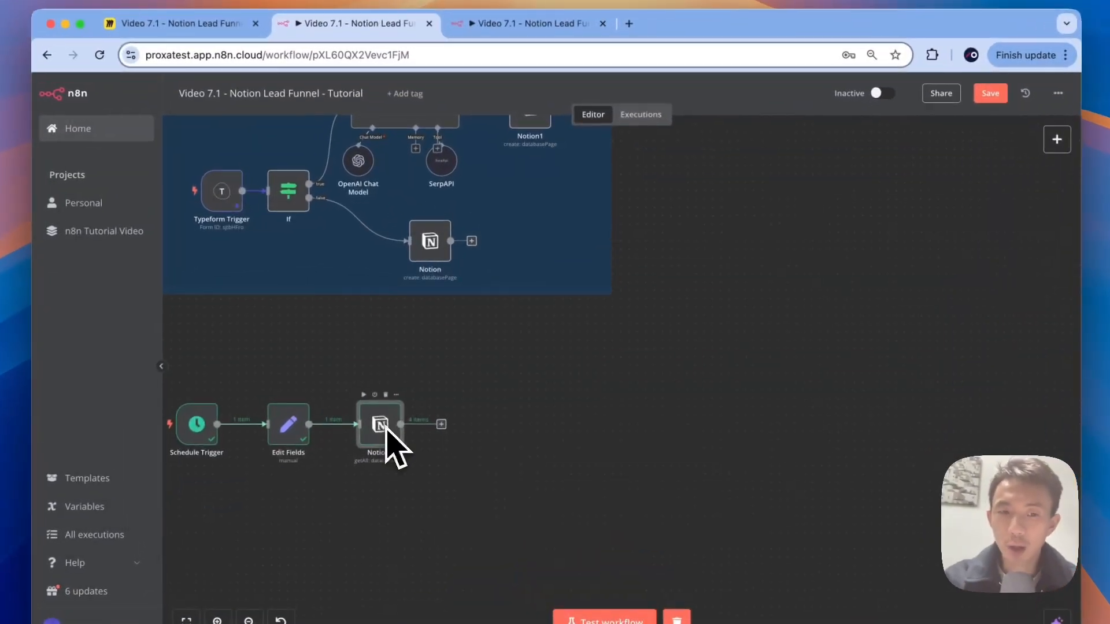
pyautogui.doubleClick(420, 387)
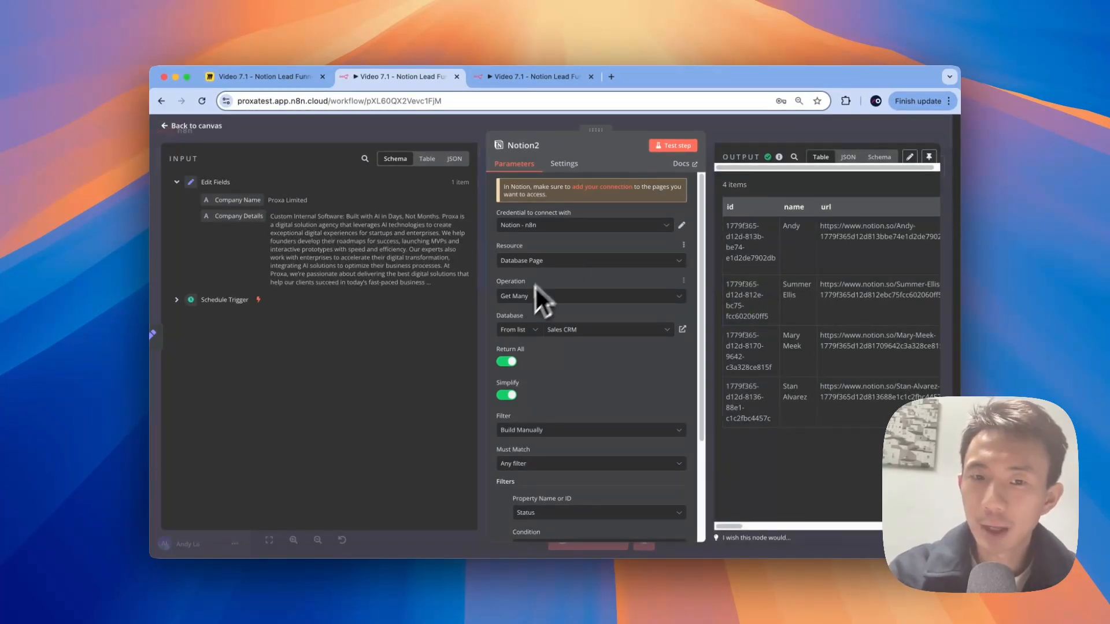
pyautogui.hscroll(10, 845, 312)
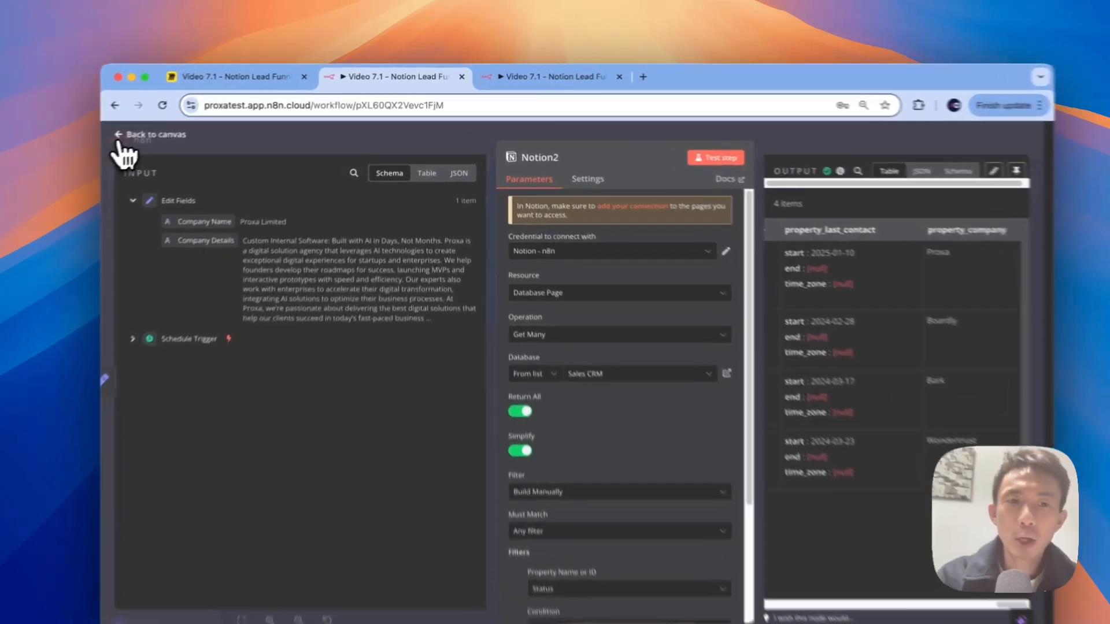
pyautogui.click(173, 125)
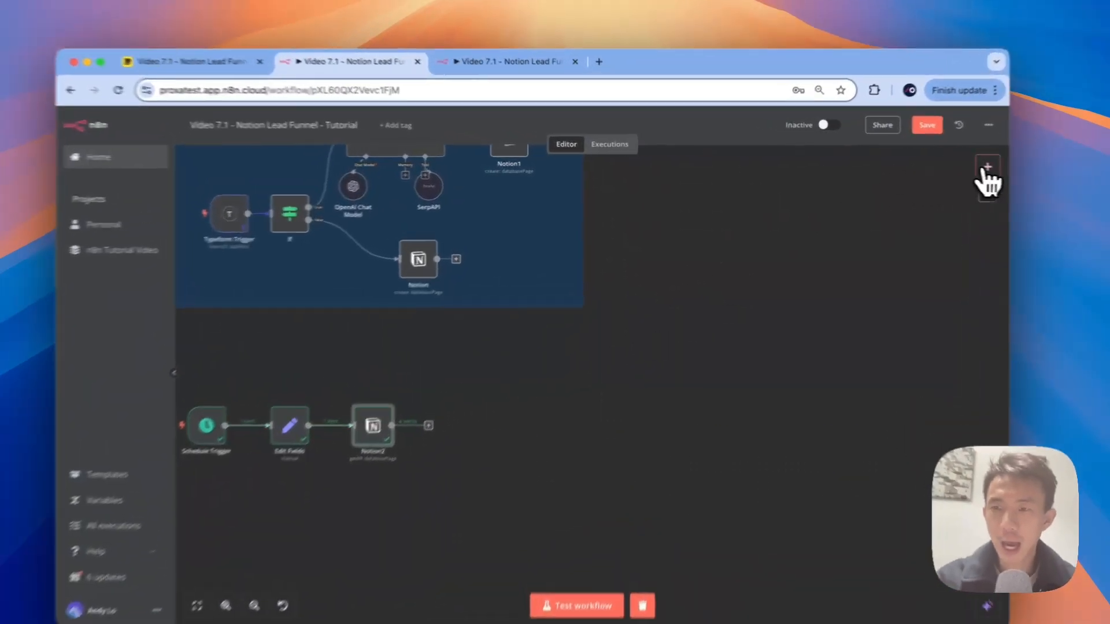
# Step: Add a Code node after Notion2 and use Ask AI to flag follow-up after 5+ days without contact
pyautogui.click(941, 166)
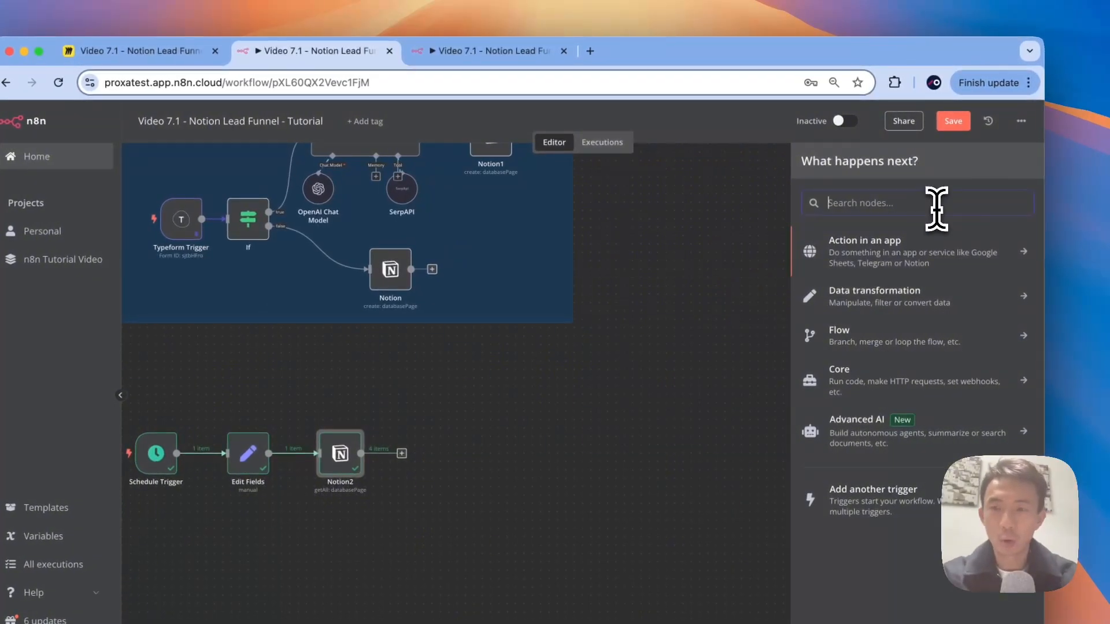
pyautogui.write('code')
pyautogui.click(942, 243)
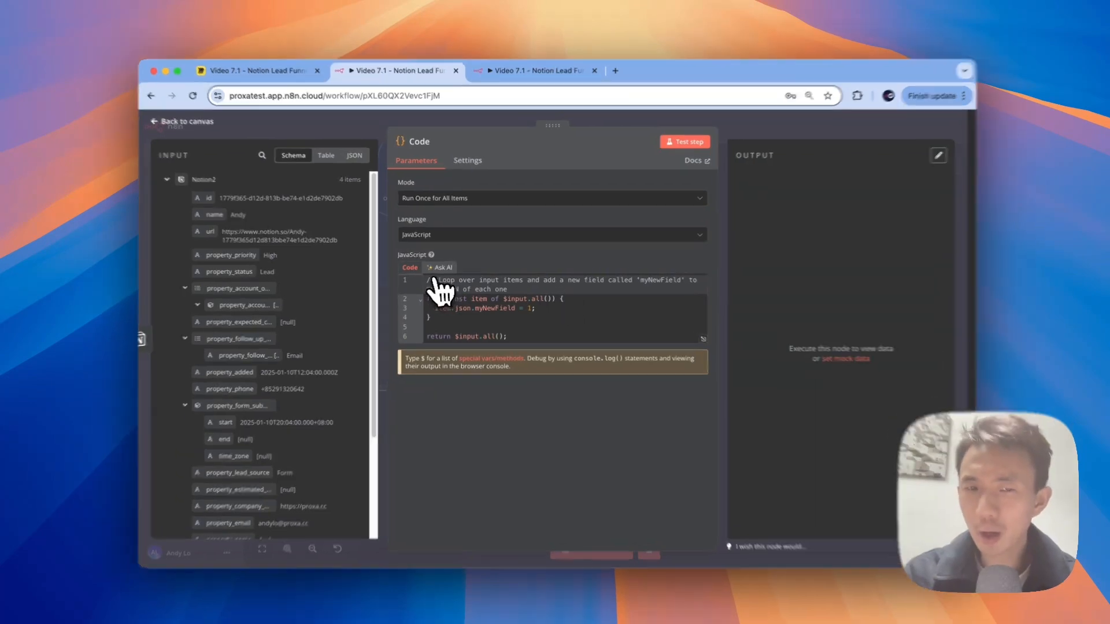
pyautogui.click(443, 267)
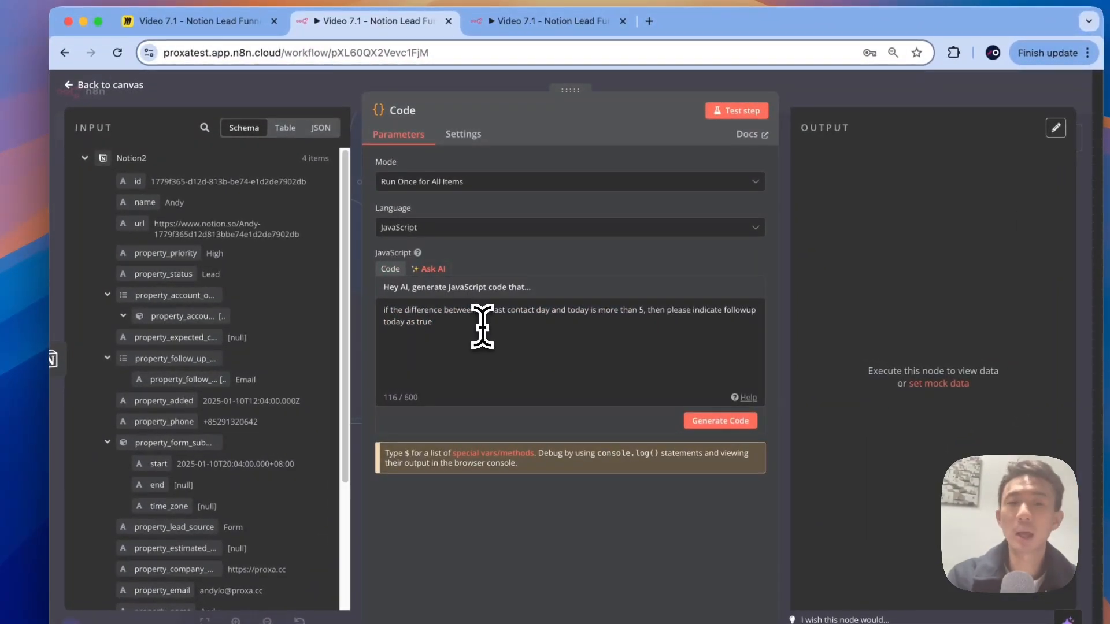
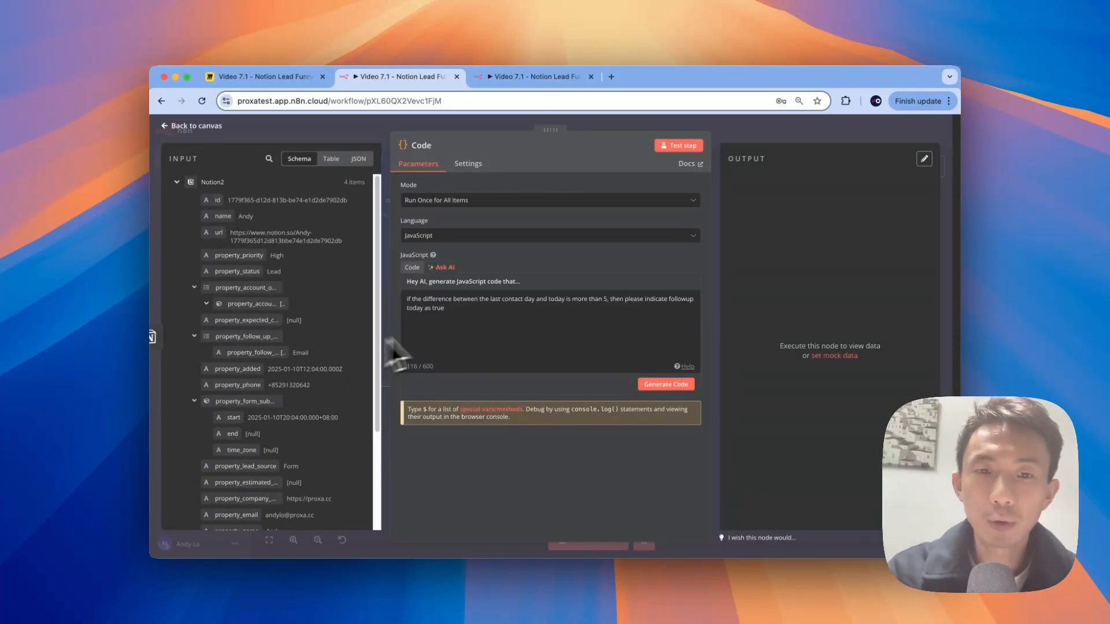
# Step: Scroll the input schema to property_last_contact and switch to the Notion Sales CRM board
pyautogui.scroll(-5, 292, 434)
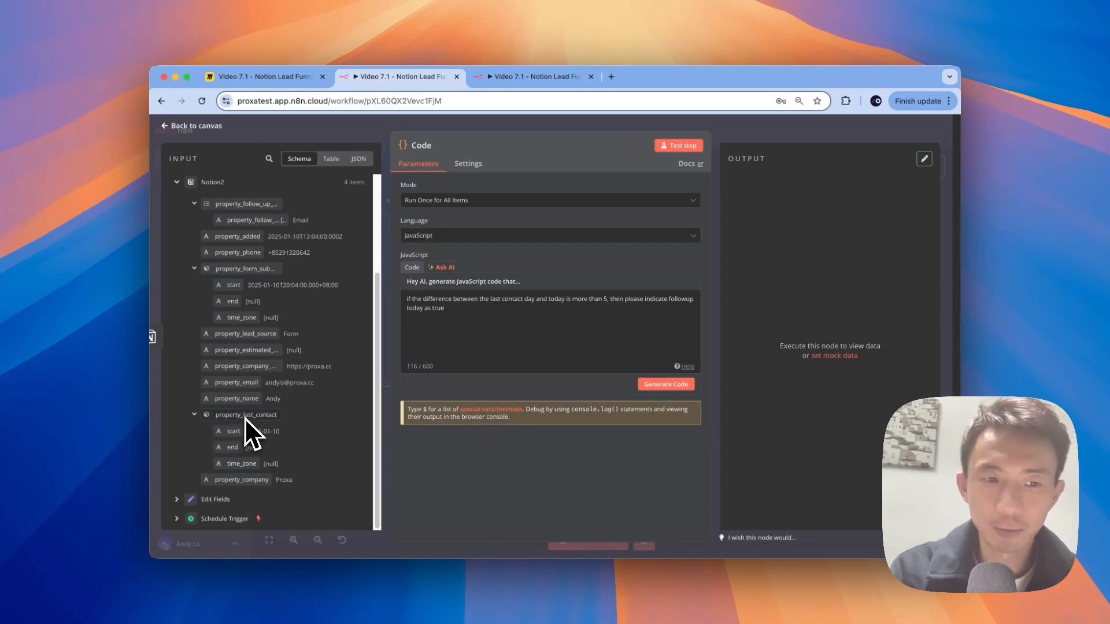
pyautogui.hotkey('ctrl', 'Right')
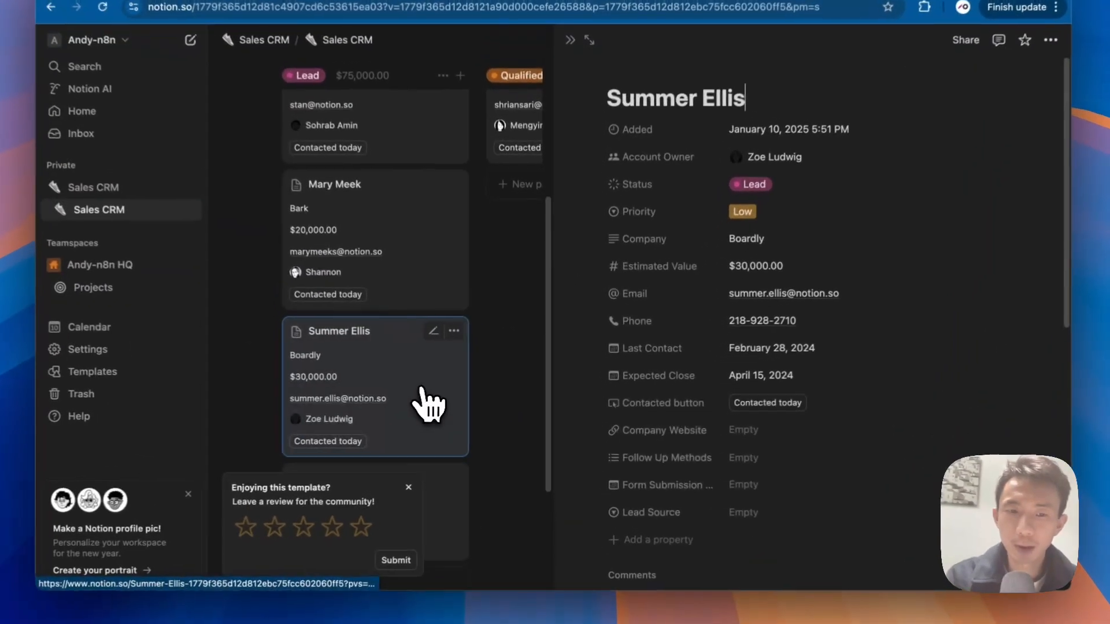
# Step: Open the Proxa, Boardly and Bark lead pages to compare their Last Contact dates
pyautogui.scroll(-4, 446, 382)
pyautogui.click(446, 381)
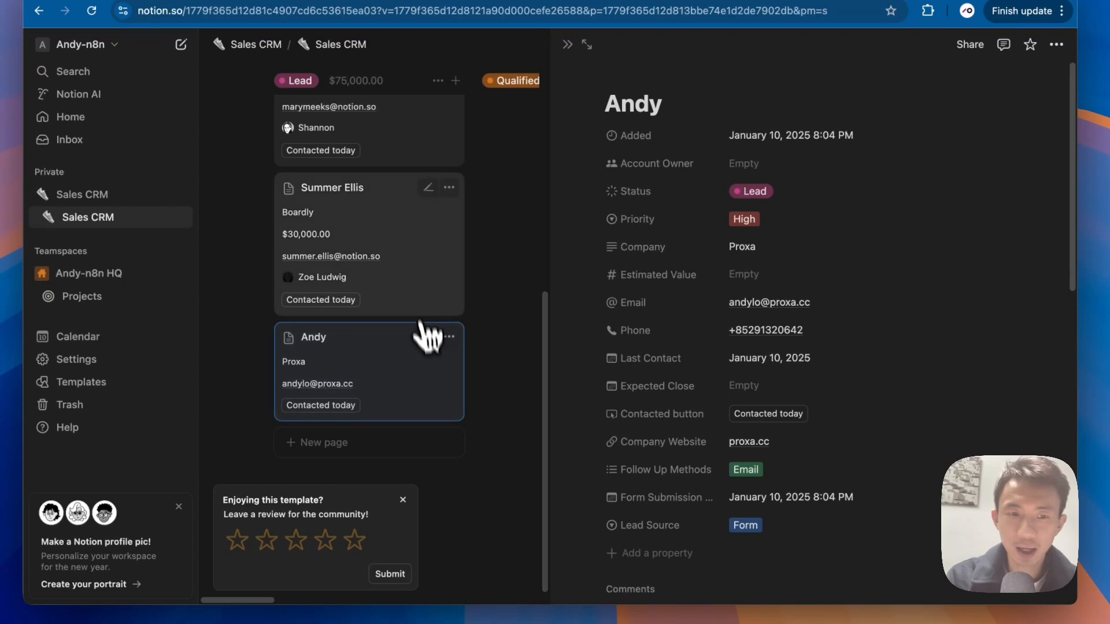
pyautogui.click(422, 304)
pyautogui.scroll(2, 398, 295)
pyautogui.scroll(1, 399, 297)
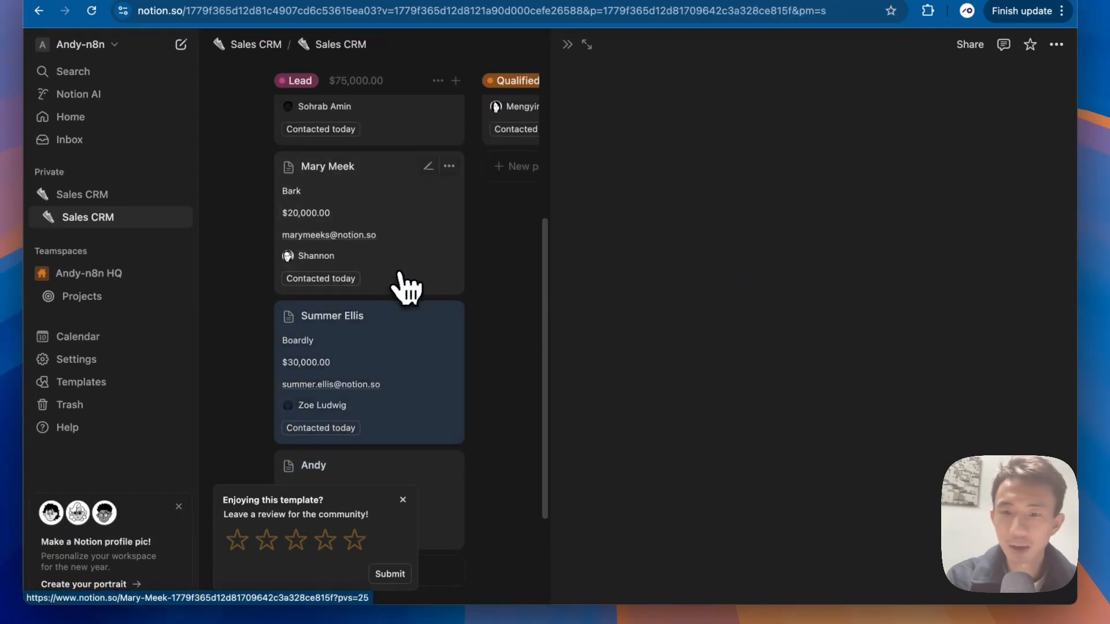
pyautogui.click(404, 284)
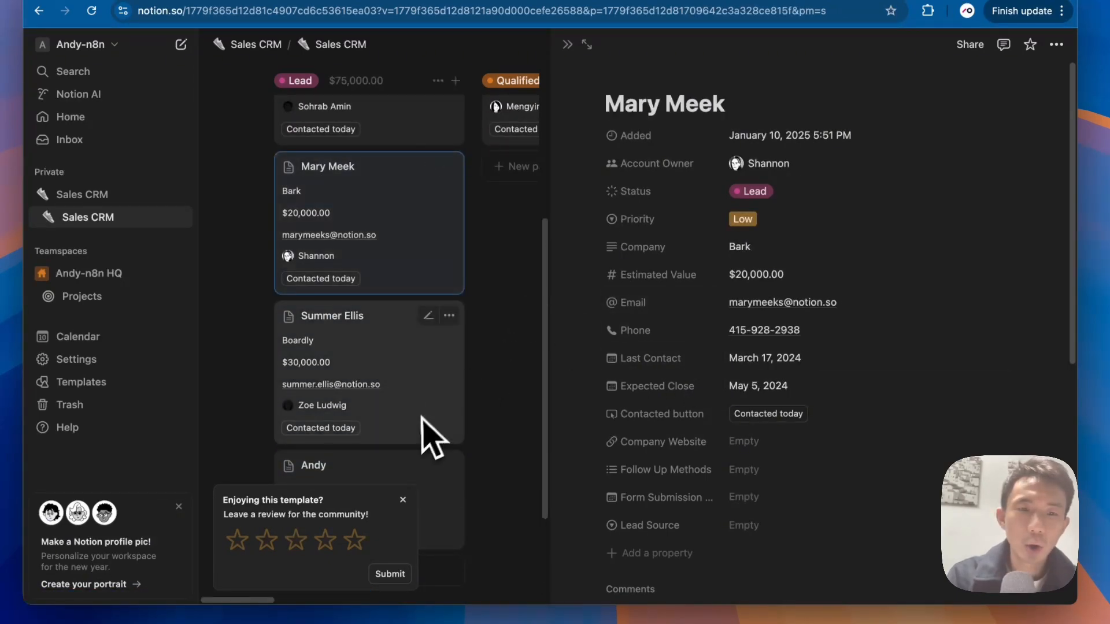
pyautogui.scroll(1, 433, 445)
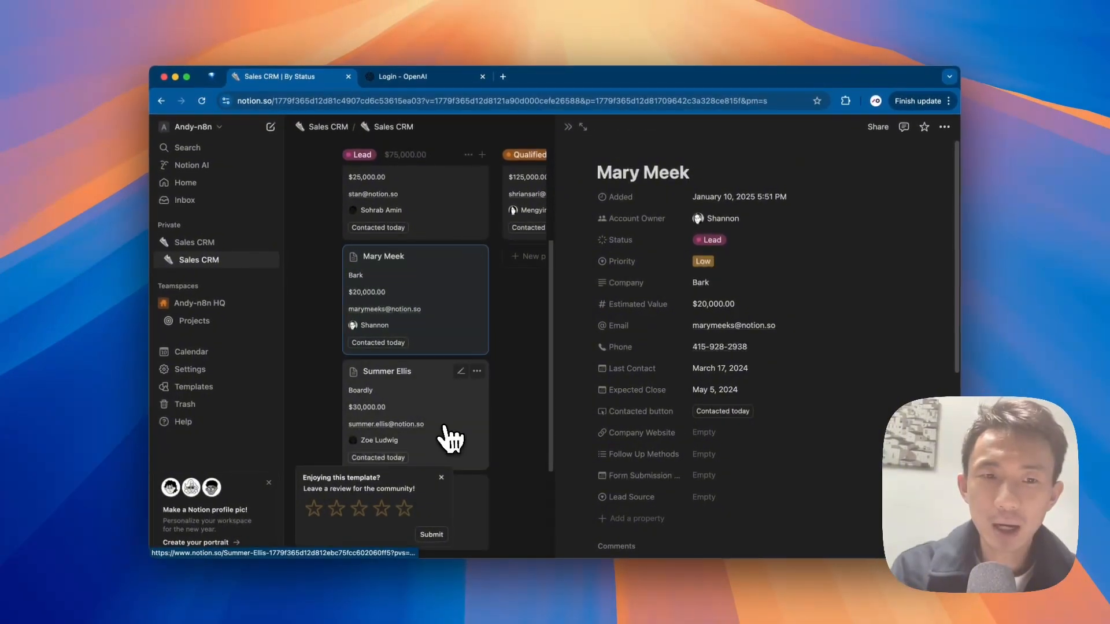
pyautogui.scroll(-2, 451, 441)
# Step: Recheck the Proxa, Boardly, Bark and Wondertrust lead pages for their Last Contact dates
pyautogui.click(451, 442)
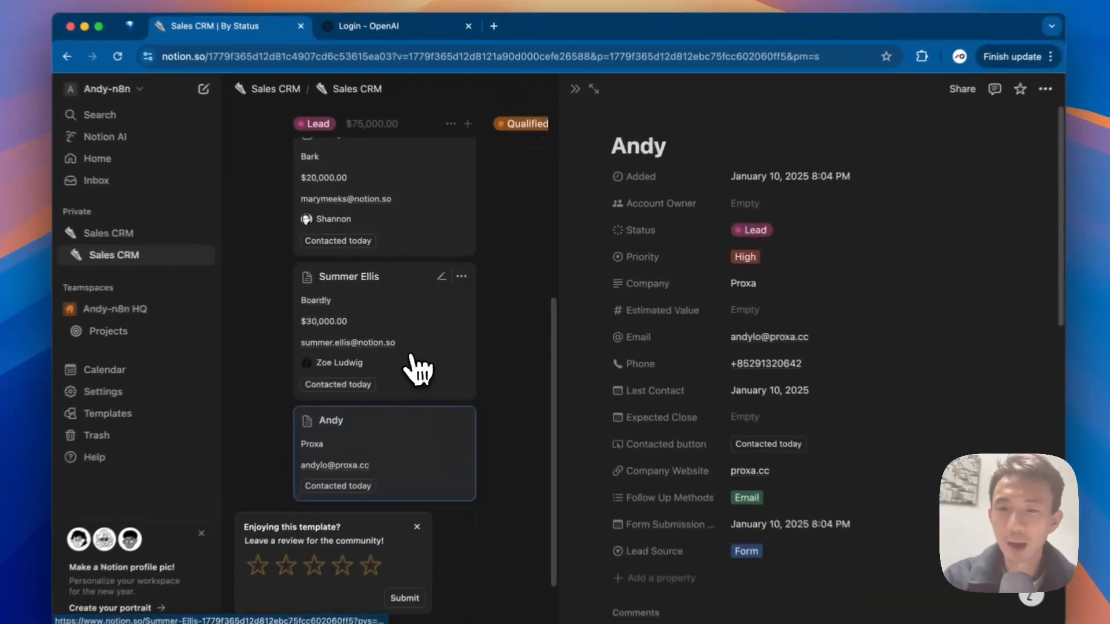
pyautogui.click(442, 338)
pyautogui.scroll(1, 462, 312)
pyautogui.click(439, 300)
pyautogui.scroll(2, 457, 277)
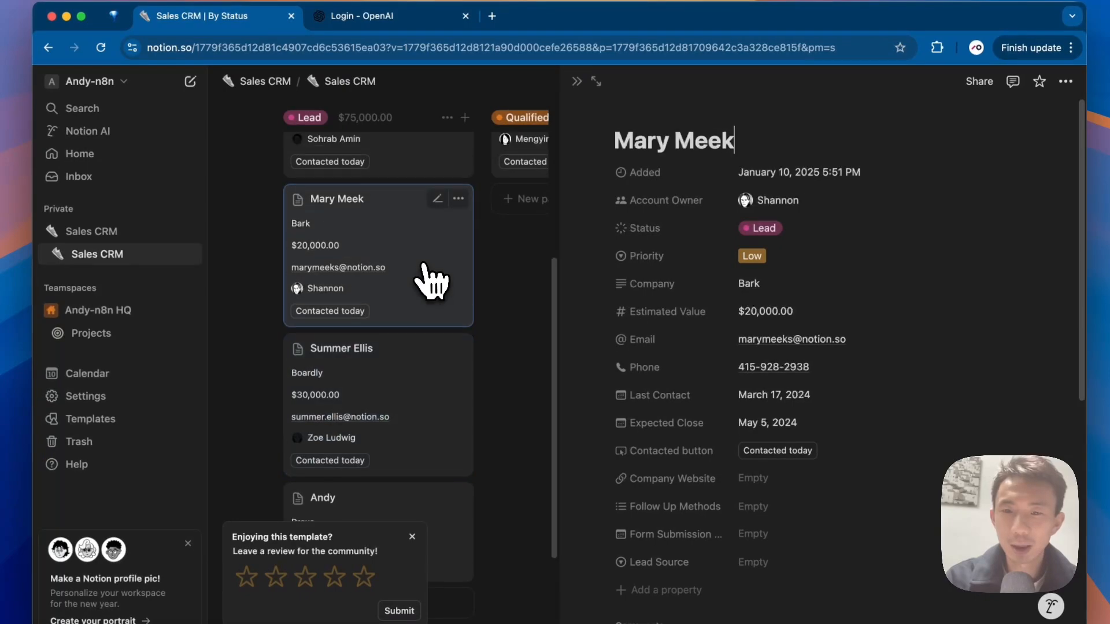
pyautogui.click(410, 193)
pyautogui.scroll(-1, 433, 344)
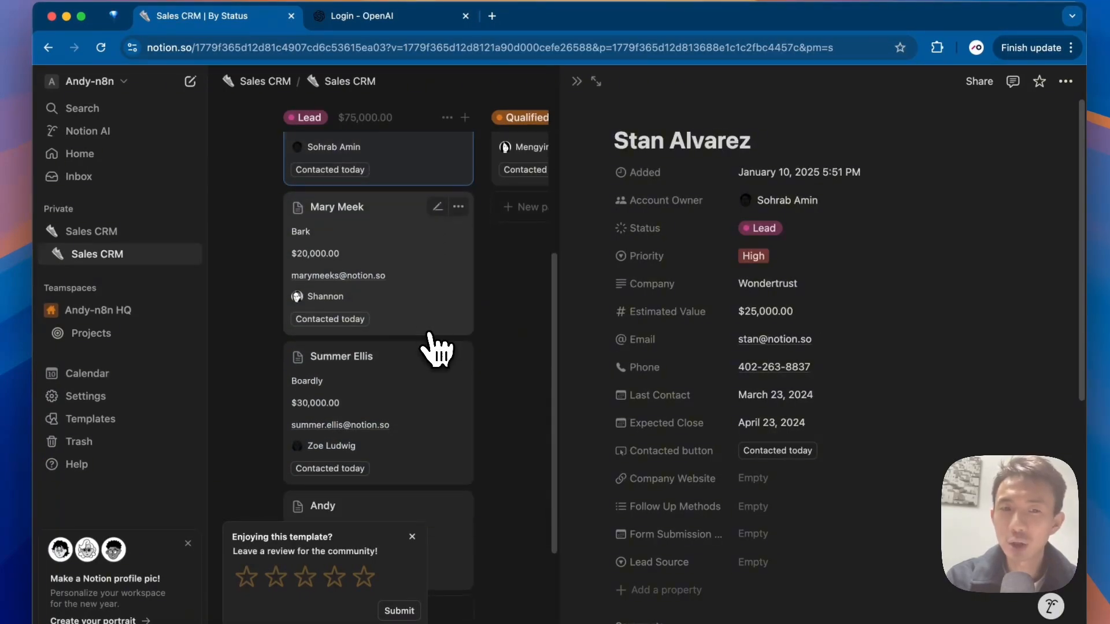
pyautogui.click(435, 329)
pyautogui.click(433, 399)
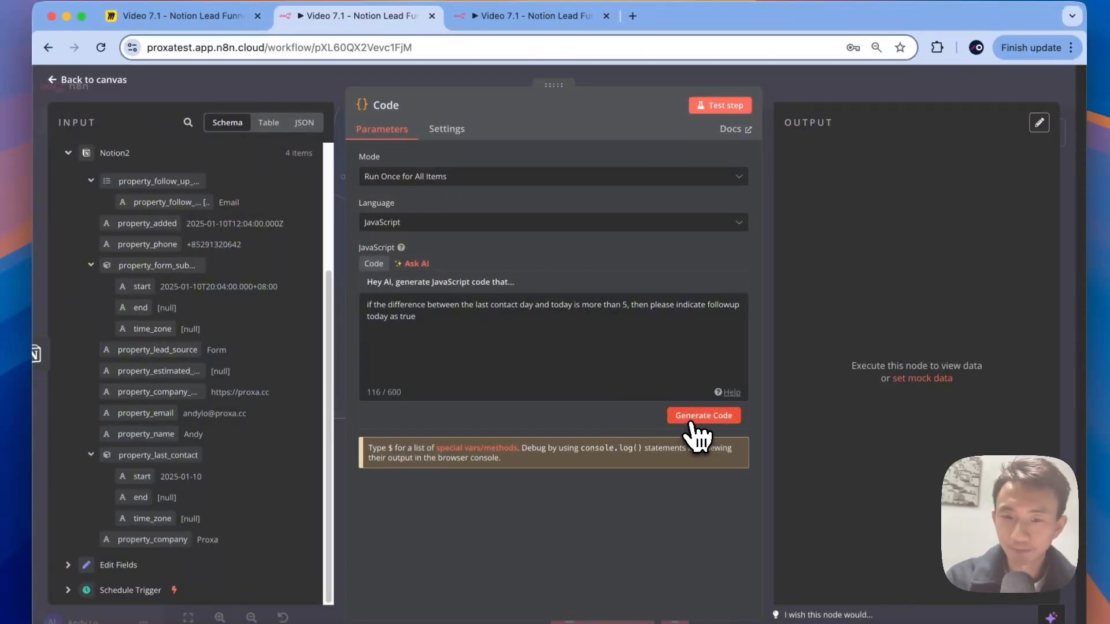
# Step: Generate code setting followupToday after 5+ days without contact, retrying once, and test it (4 items)
pyautogui.click(698, 430)
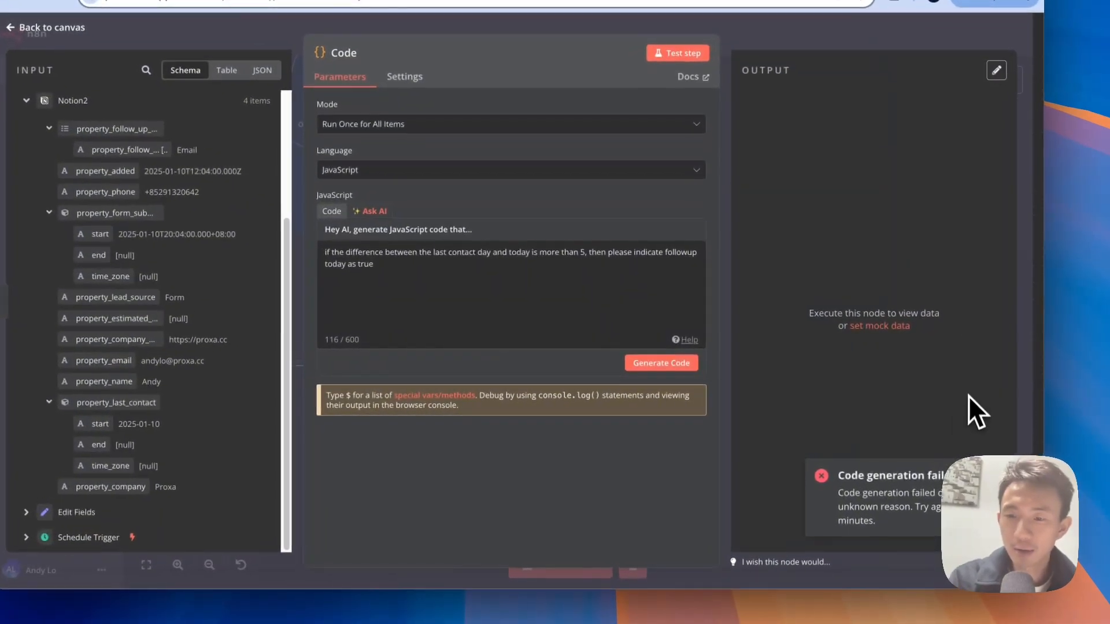
pyautogui.click(640, 365)
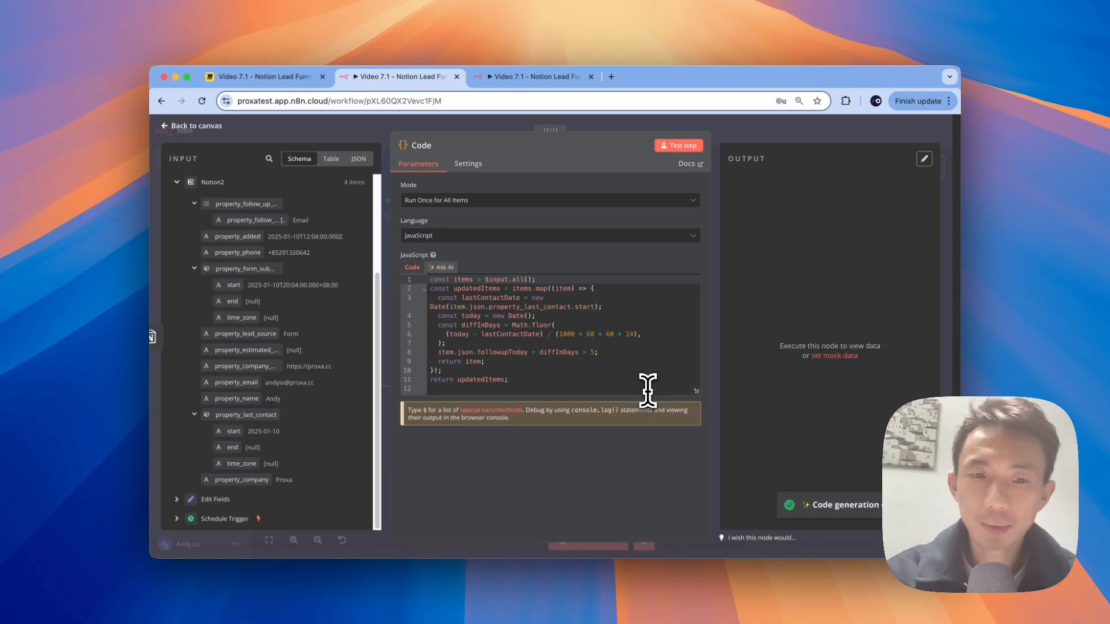
pyautogui.click(554, 325)
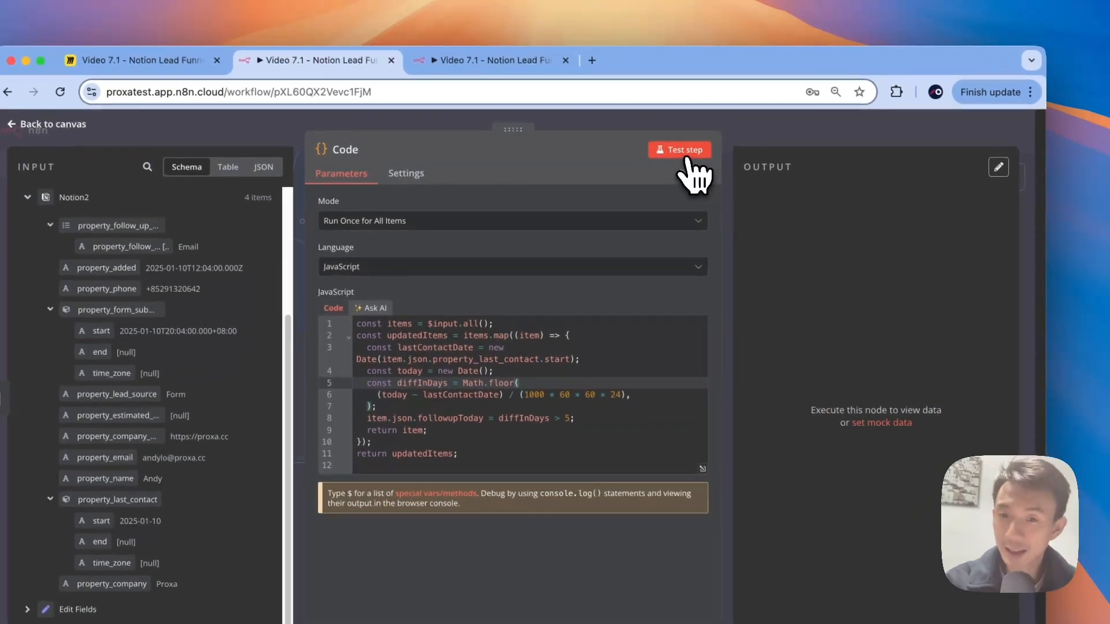
pyautogui.click(713, 123)
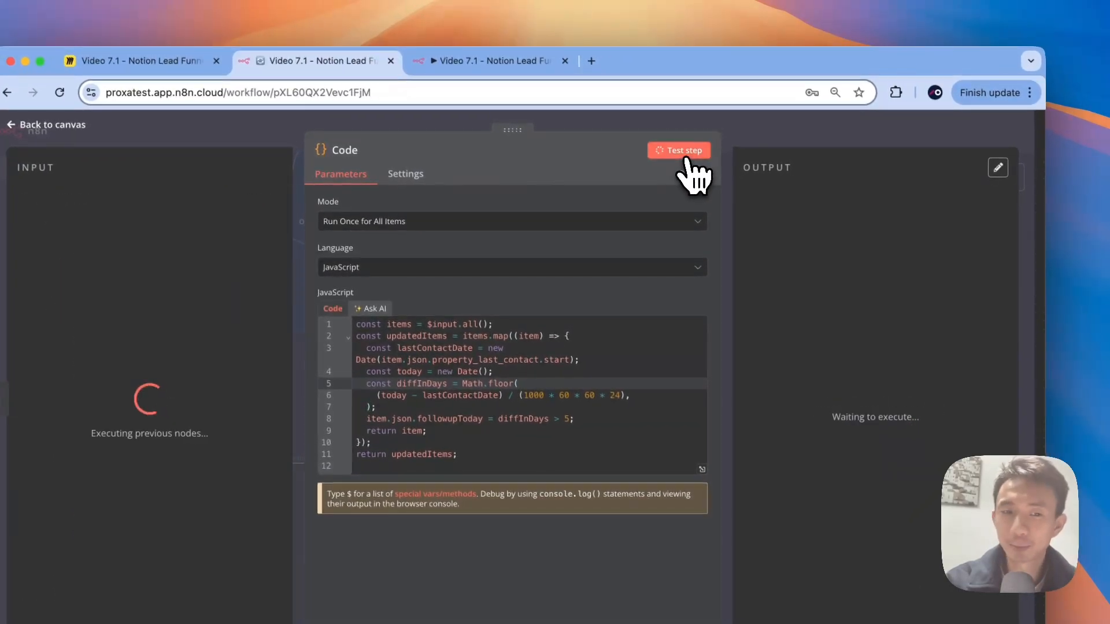
# Step: Check the followupToday output against the Proxa lead's Last Contact date in Notion
pyautogui.hscroll(5, 872, 354)
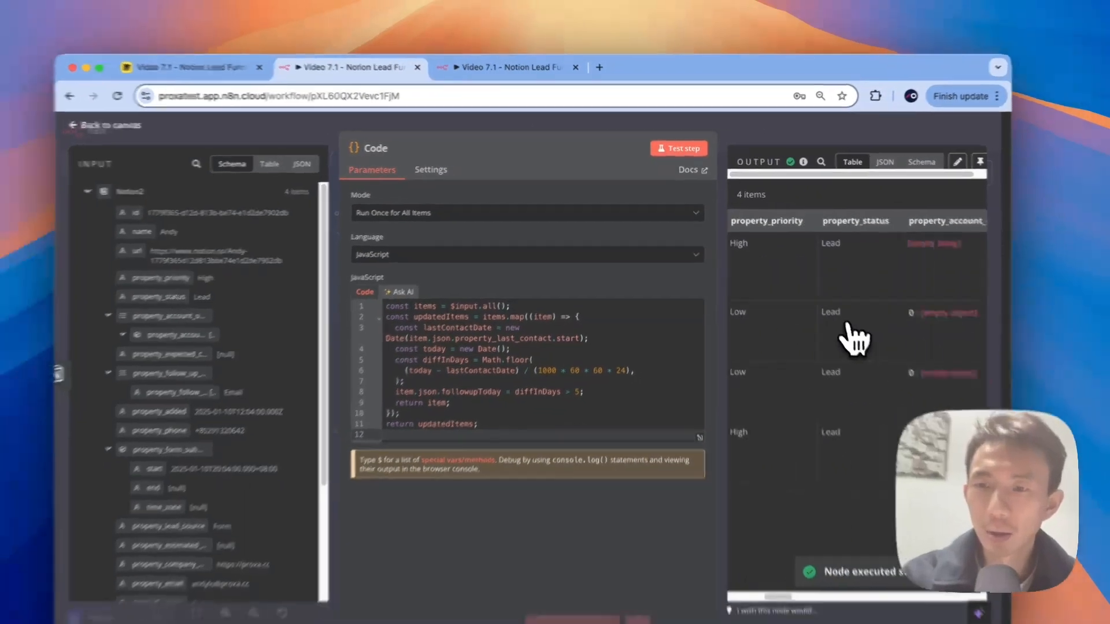
pyautogui.hscroll(5, 854, 340)
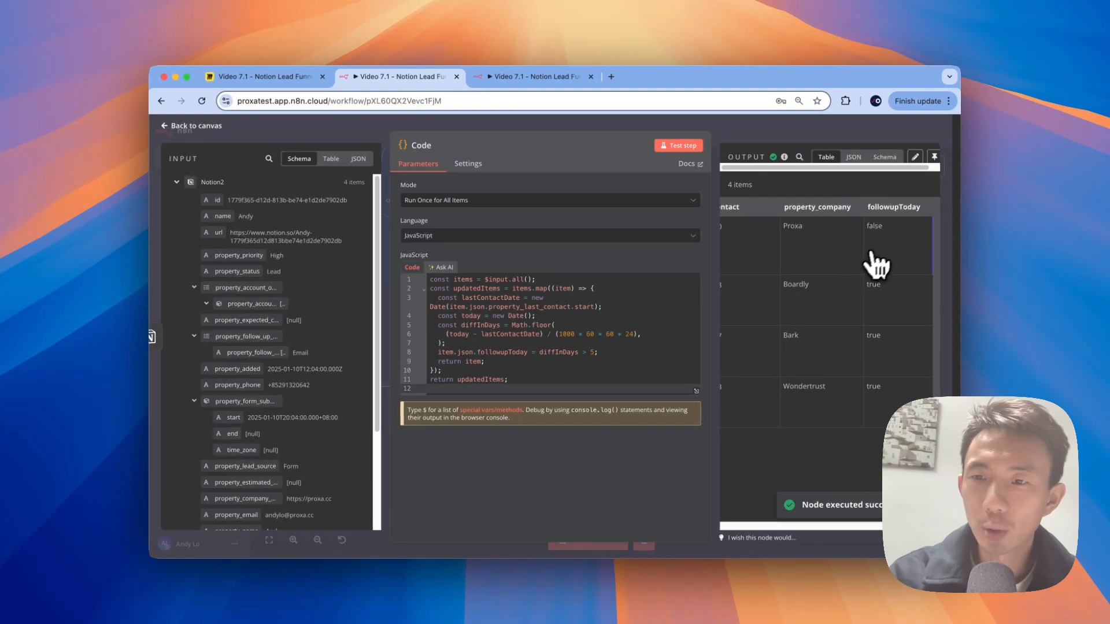
pyautogui.hscroll(-10, 889, 330)
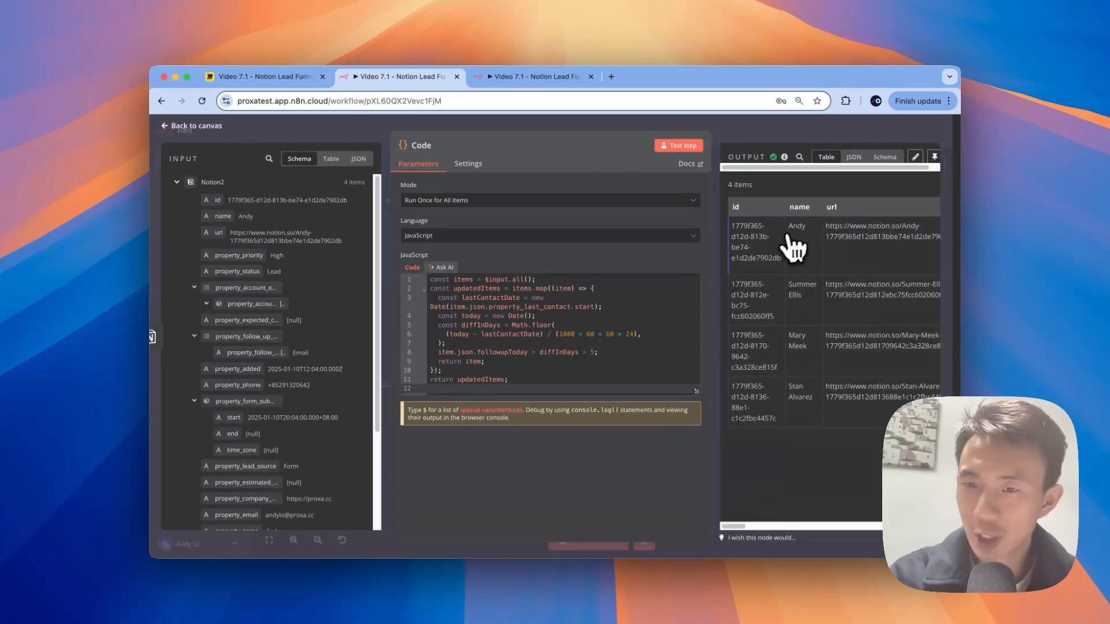
pyautogui.hotkey('ctrl', 'Right')
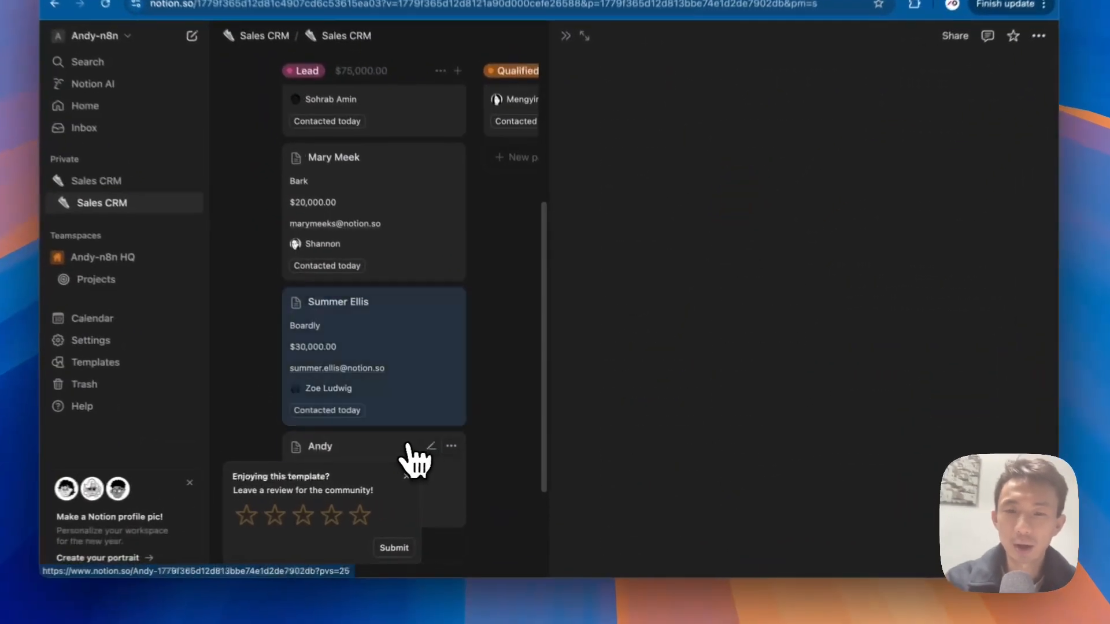
pyautogui.click(390, 452)
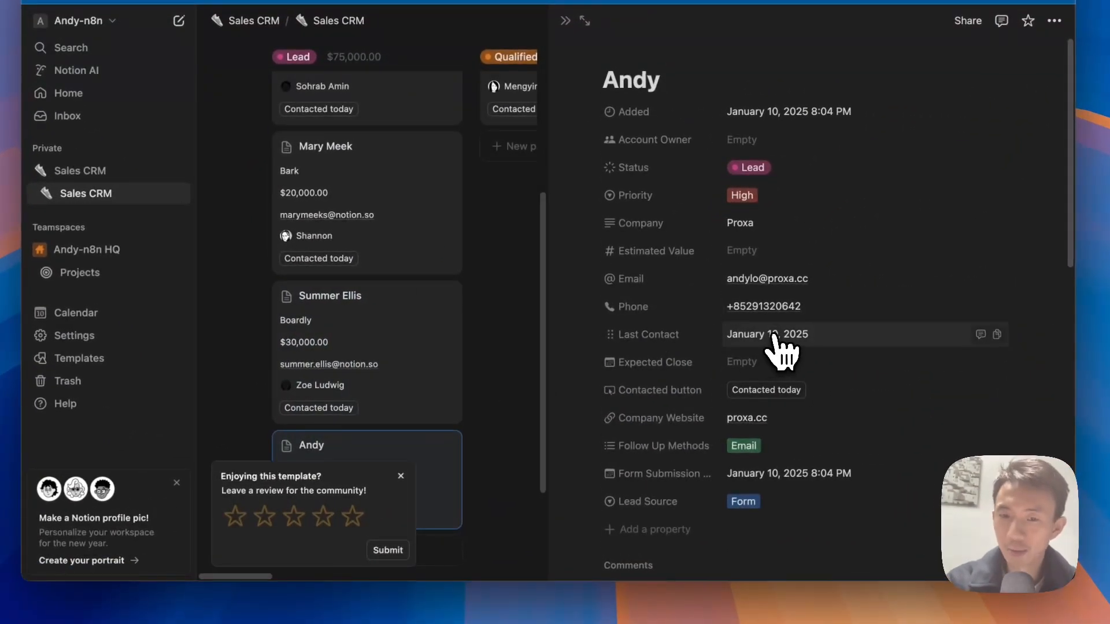
pyautogui.hotkey('ctrl', 'Left')
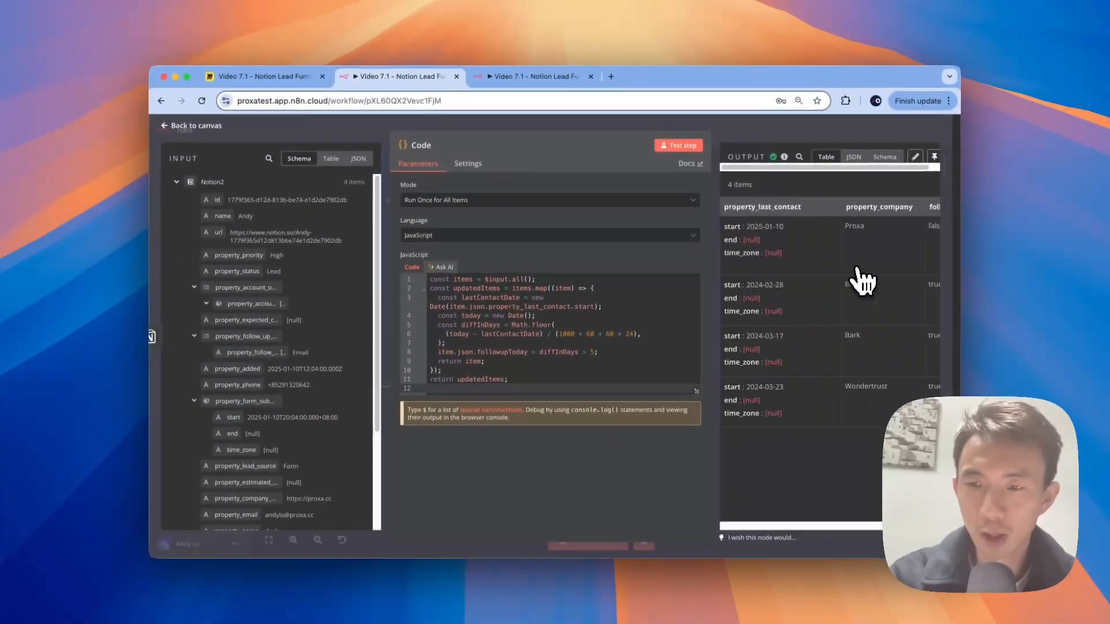
# Step: Review the followupToday column again and close the Code node back to the canvas
pyautogui.hscroll(-15, 861, 281)
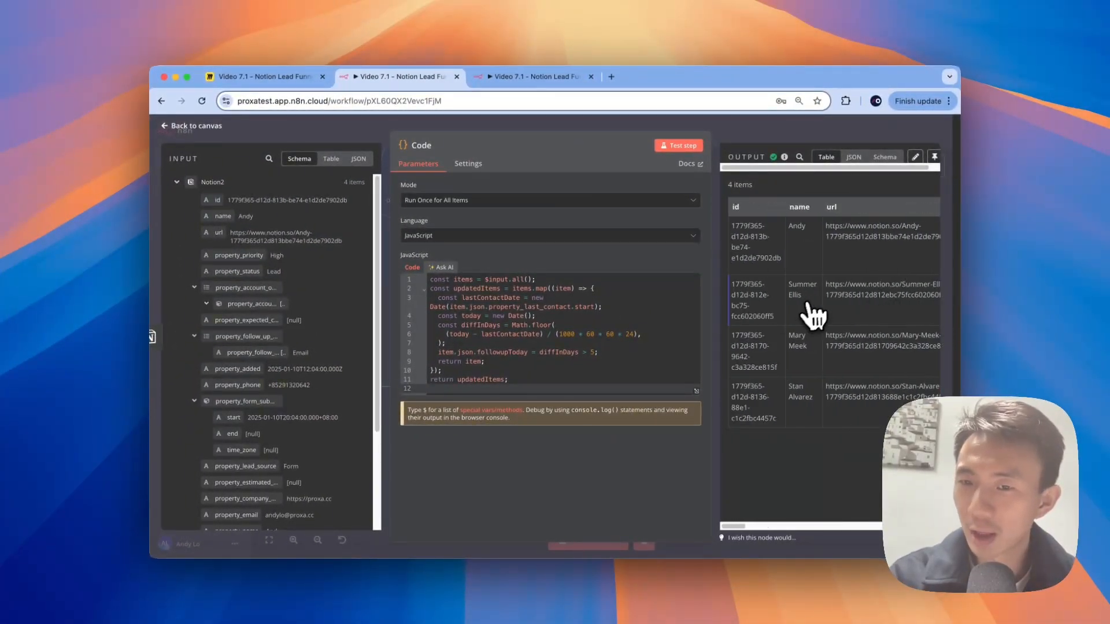
pyautogui.hscroll(15, 840, 309)
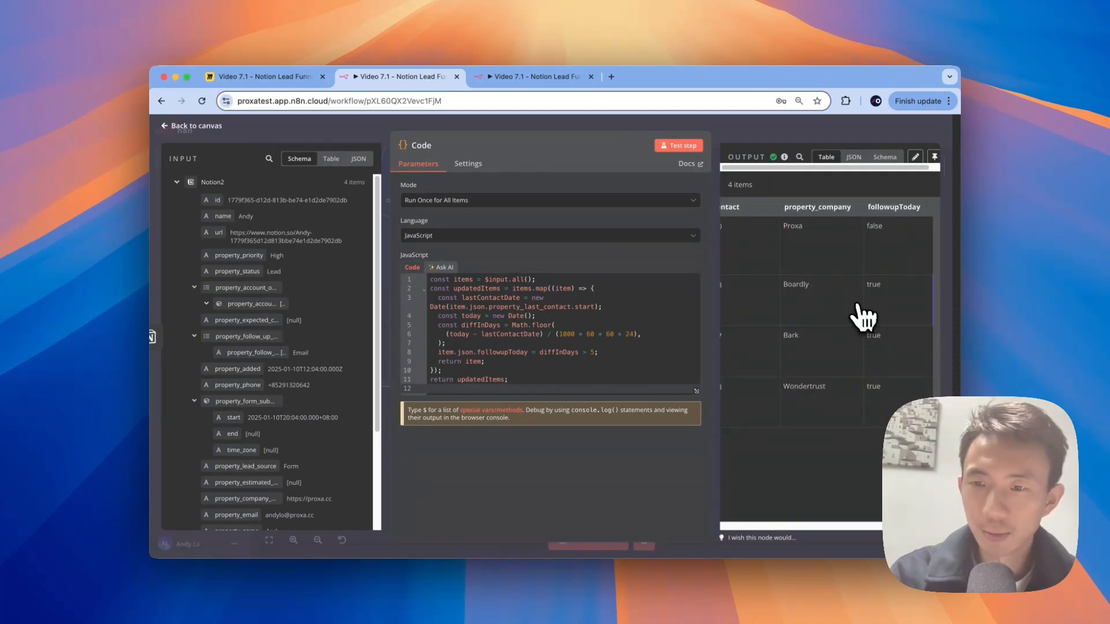
pyautogui.hscroll(-5, 863, 315)
pyautogui.hscroll(5, 861, 315)
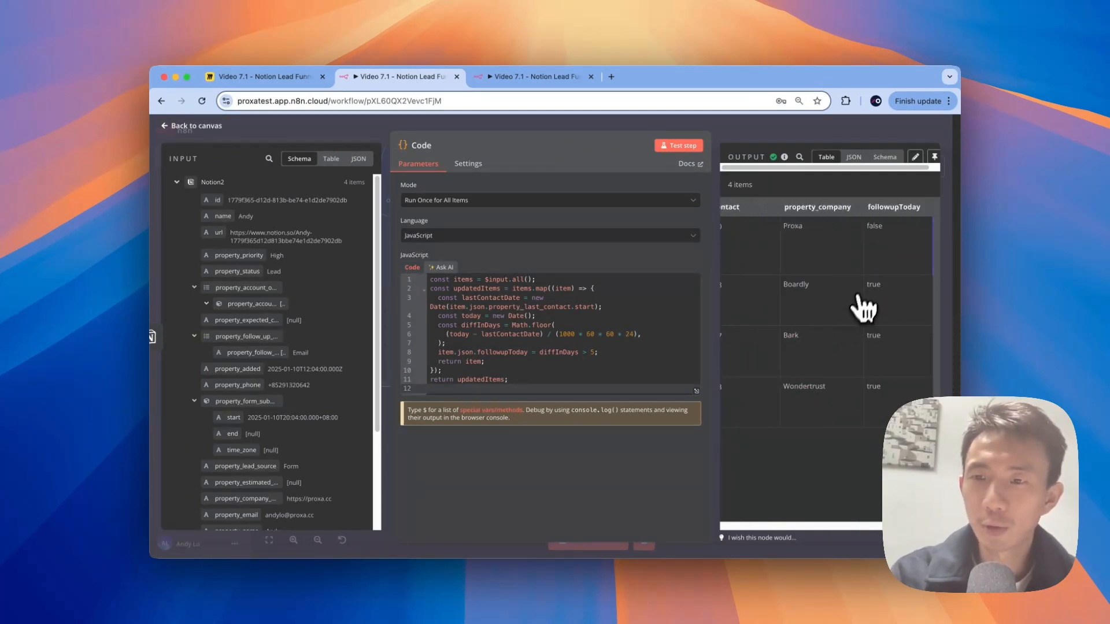
pyautogui.hscroll(-15, 858, 253)
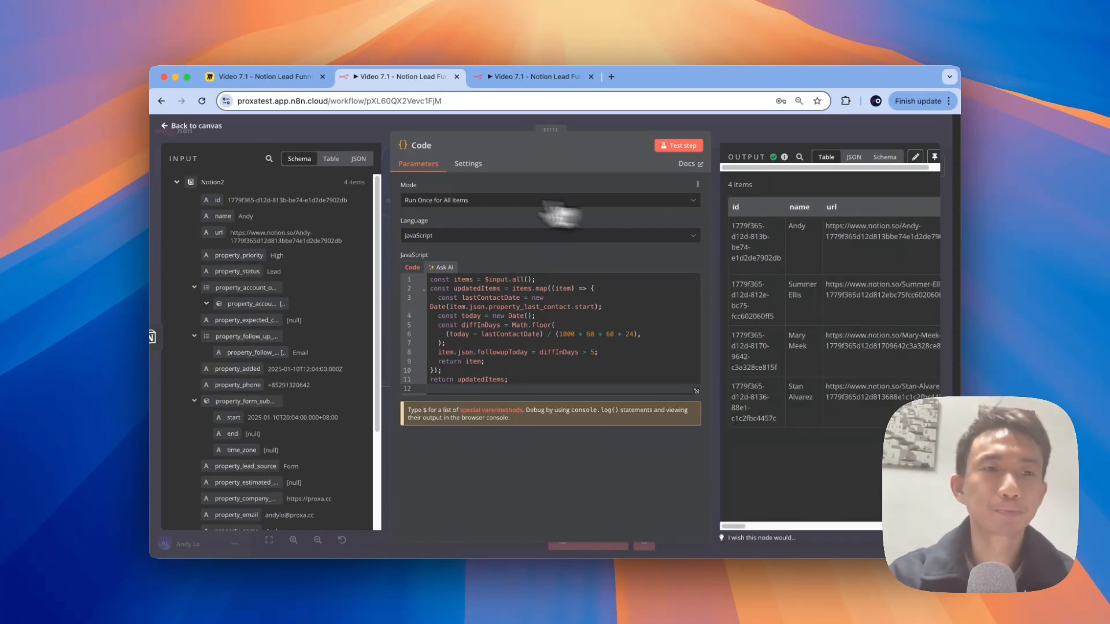
pyautogui.click(174, 142)
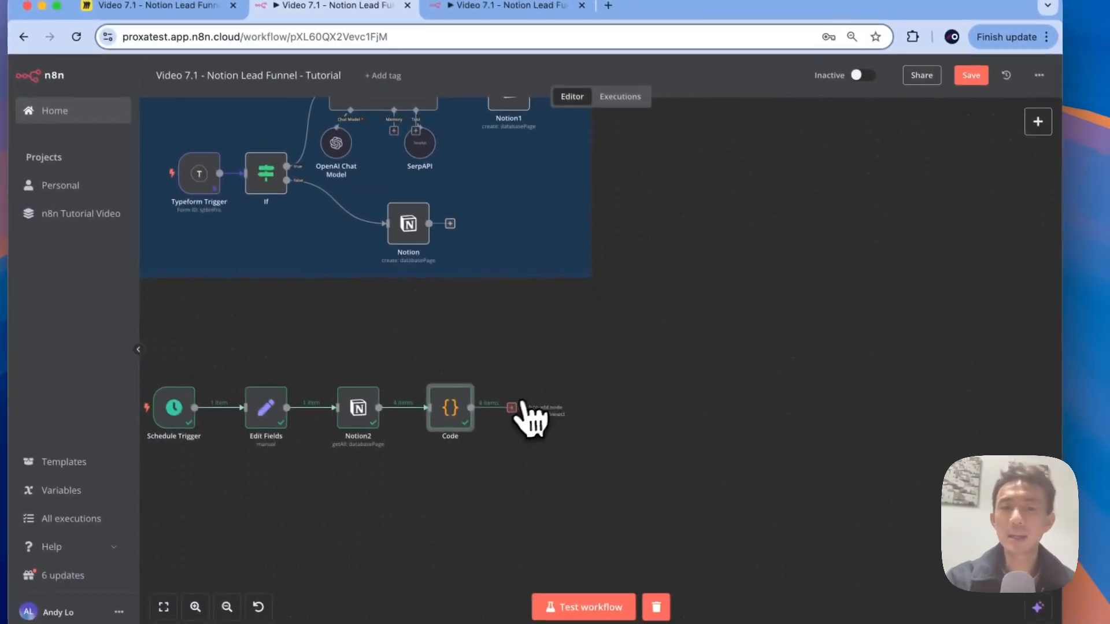
# Step: Add an If1 node after Code checking followupToday is true, testing it to 3 true and 1 false
pyautogui.click(538, 387)
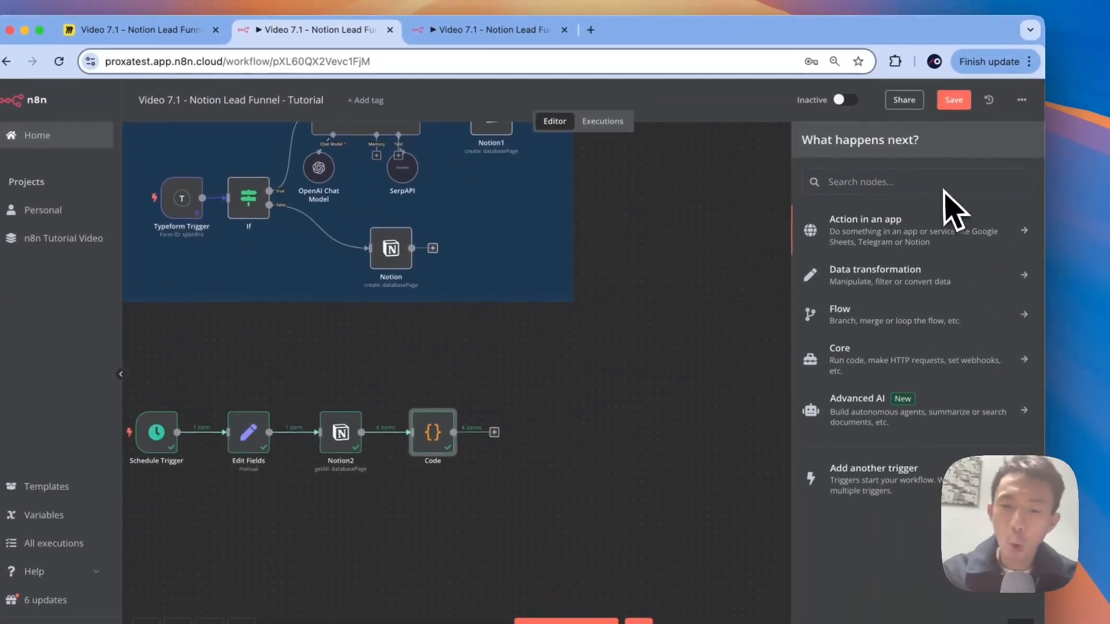
pyautogui.write('if')
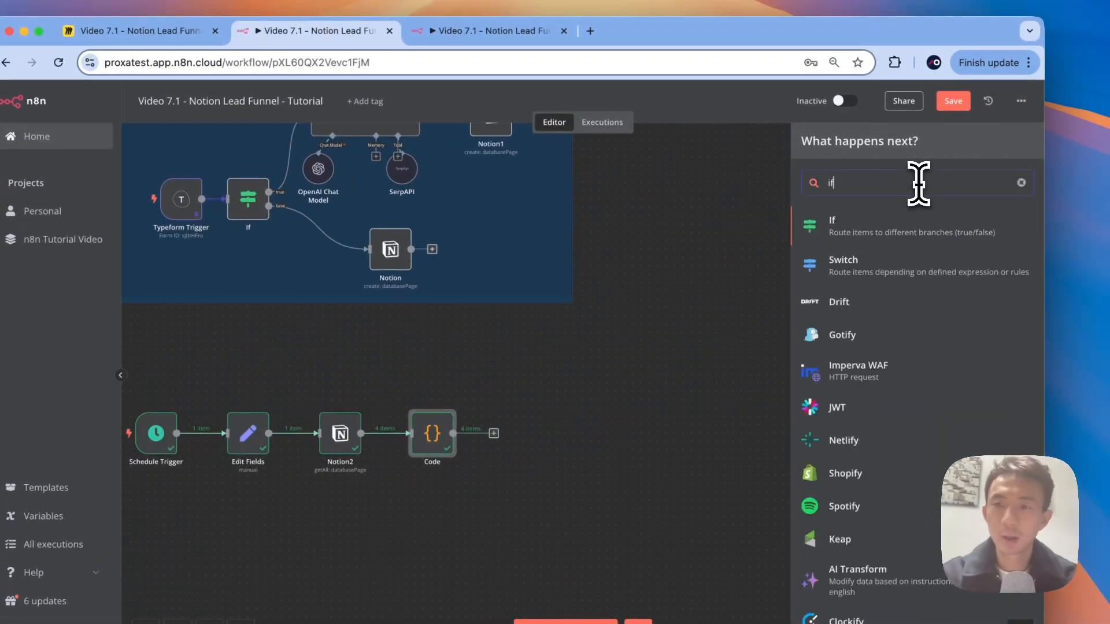
pyautogui.click(906, 219)
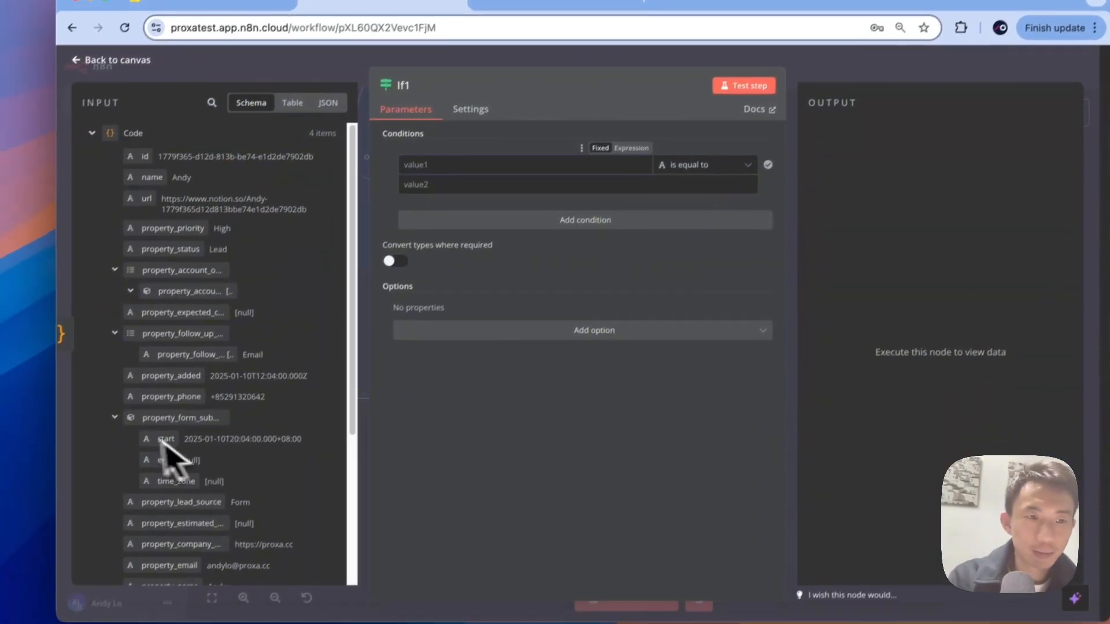
pyautogui.scroll(-5, 219, 491)
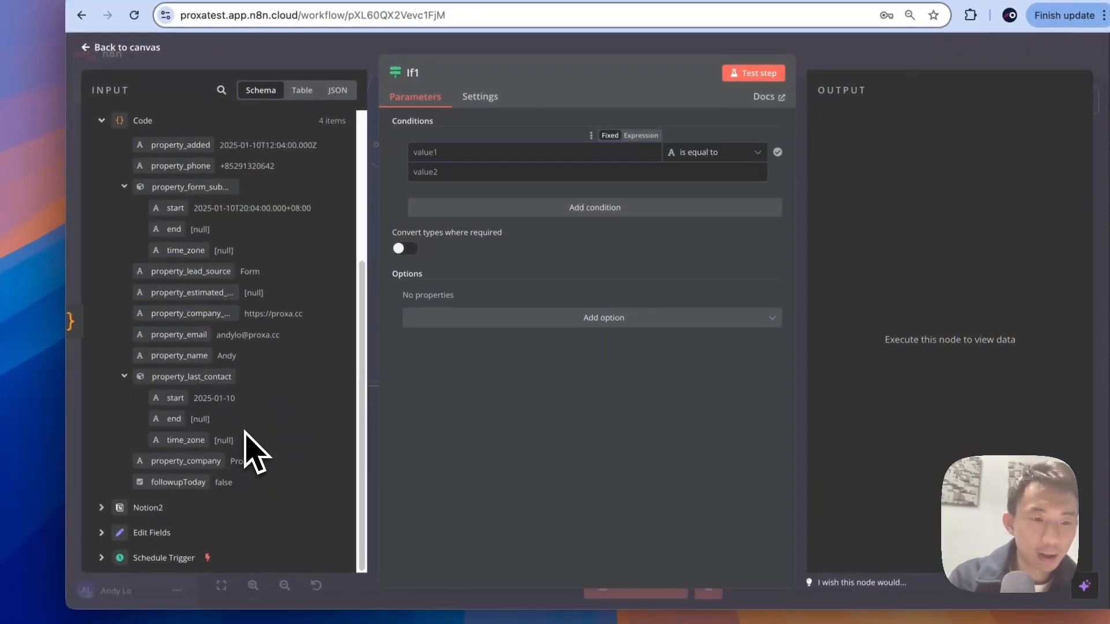
pyautogui.moveTo(214, 486); pyautogui.dragTo(491, 151)
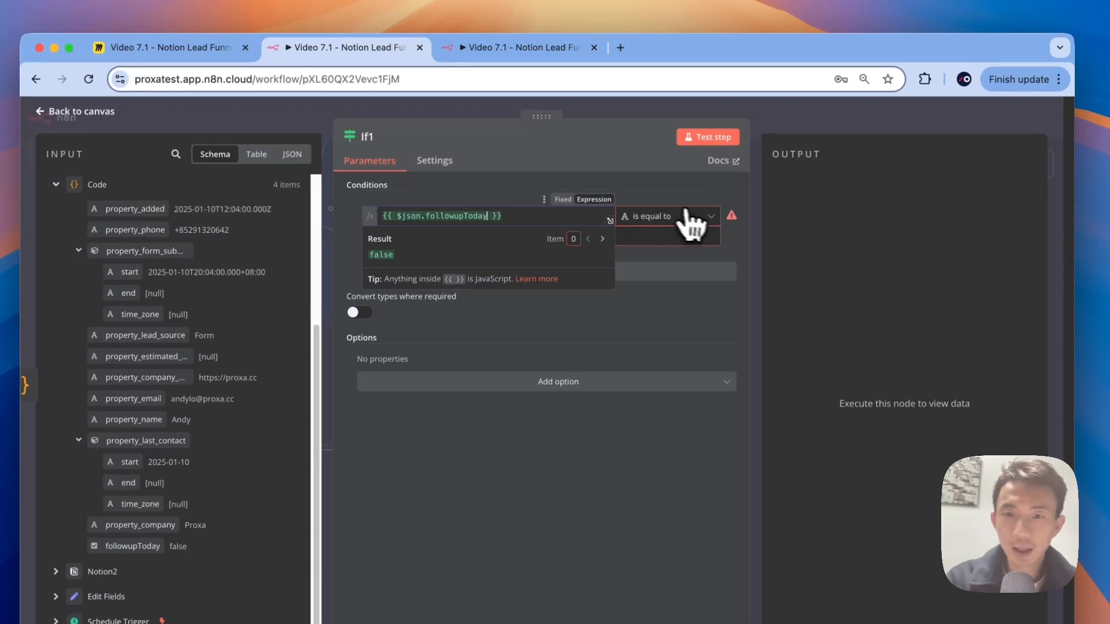
pyautogui.click(688, 215)
pyautogui.moveTo(685, 319)
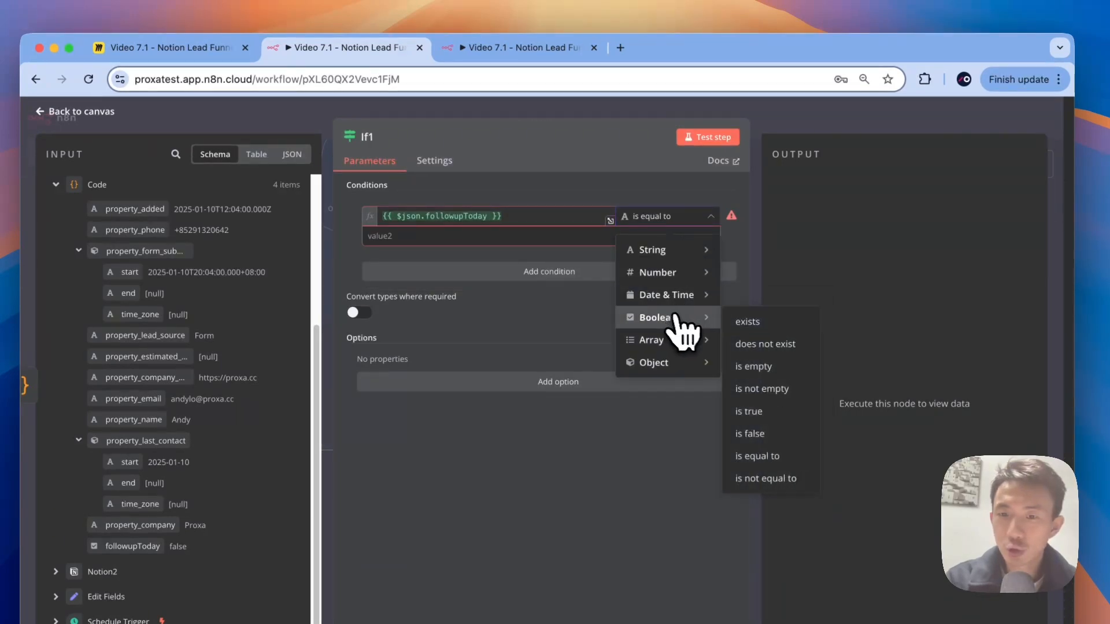
pyautogui.click(751, 411)
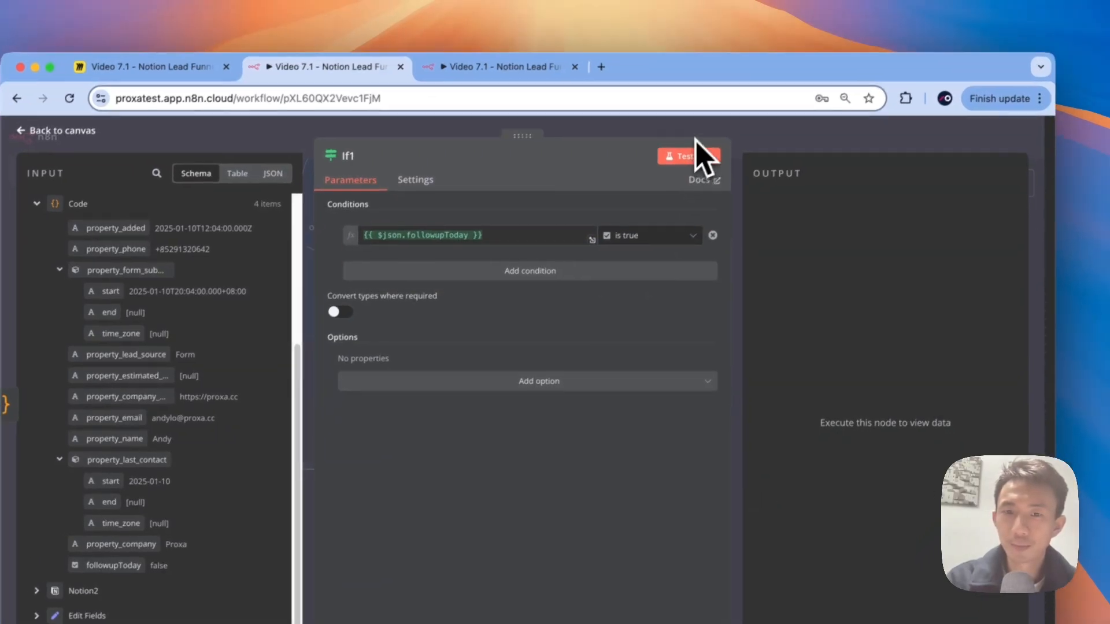
pyautogui.click(688, 166)
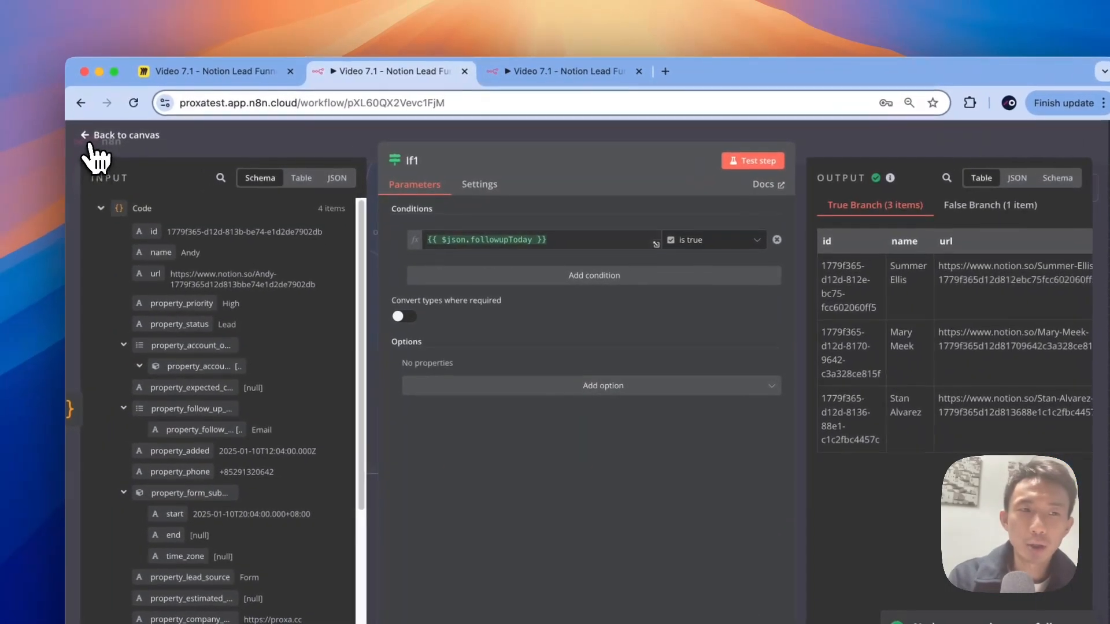
pyautogui.click(18, 141)
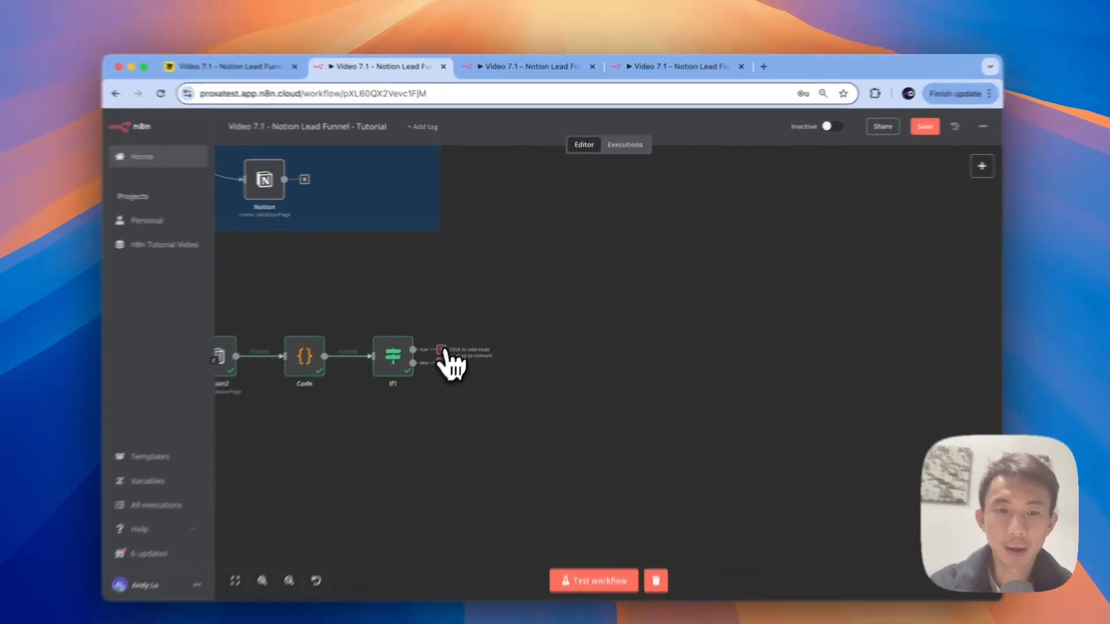
# Step: Add an AI Agent1 node on If1's true branch, removing its chat message trigger
pyautogui.click(455, 332)
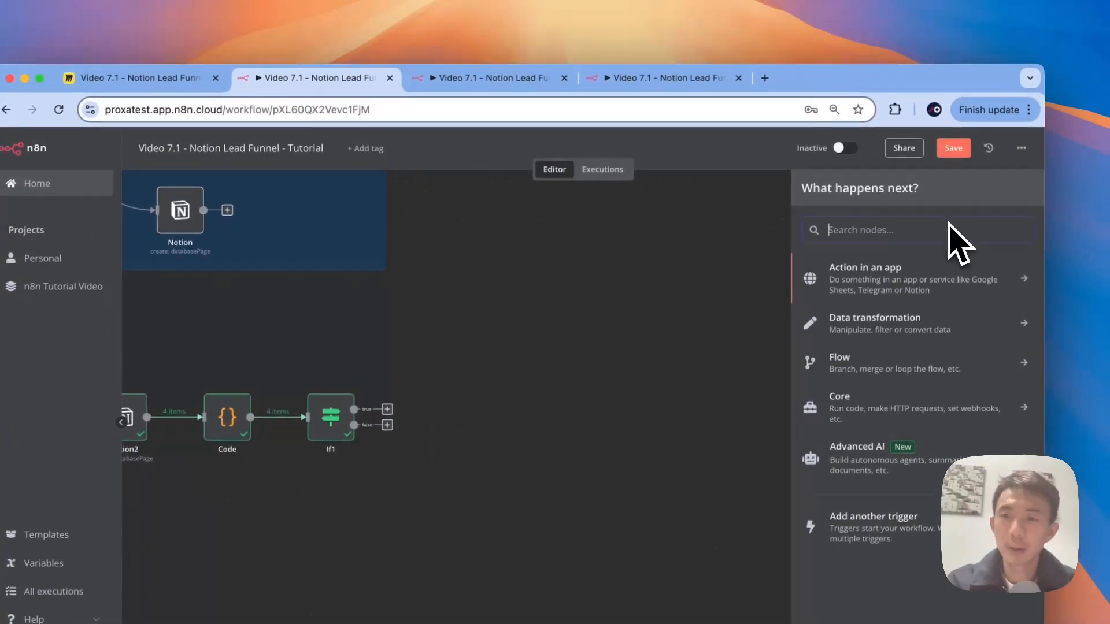
pyautogui.write('ai ag')
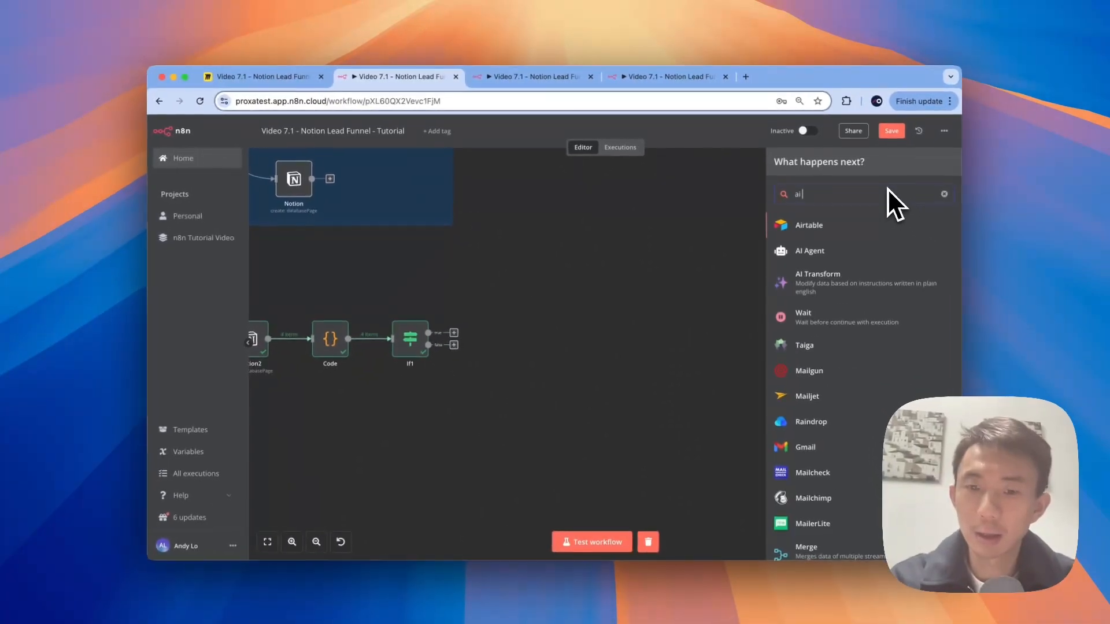
pyautogui.write('ent')
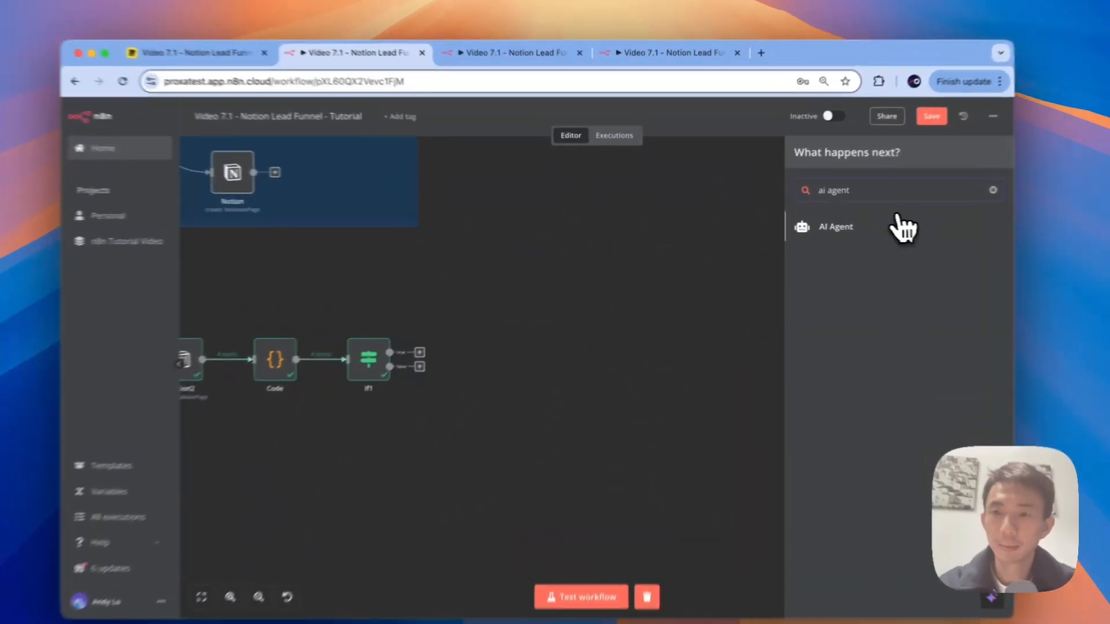
pyautogui.click(890, 226)
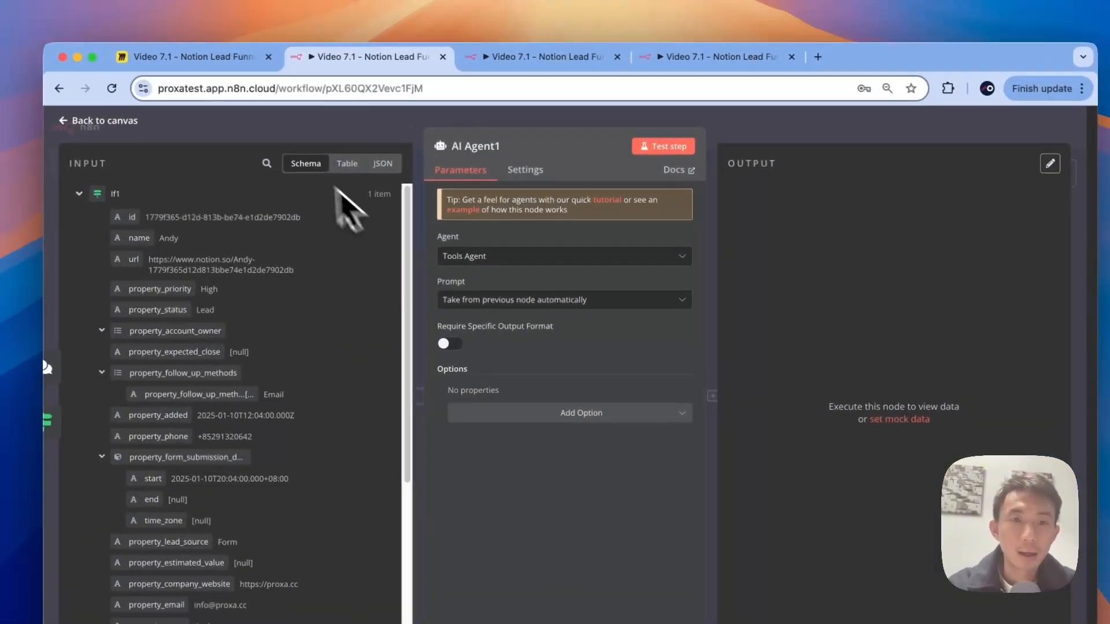
pyautogui.click(257, 99)
pyautogui.click(488, 381)
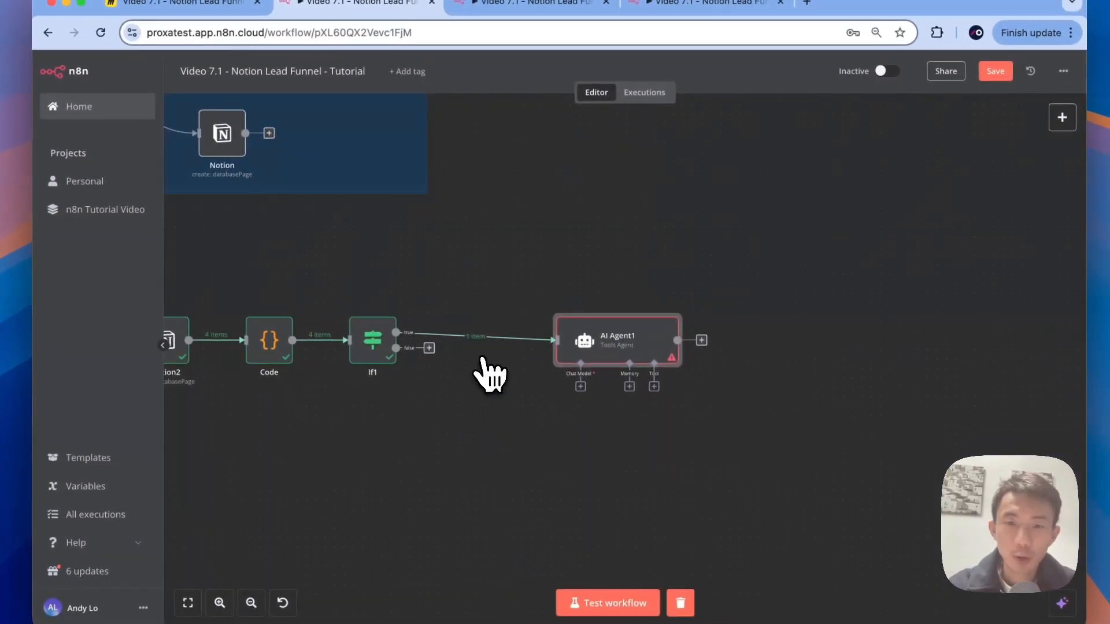
pyautogui.moveTo(554, 355); pyautogui.dragTo(578, 320)
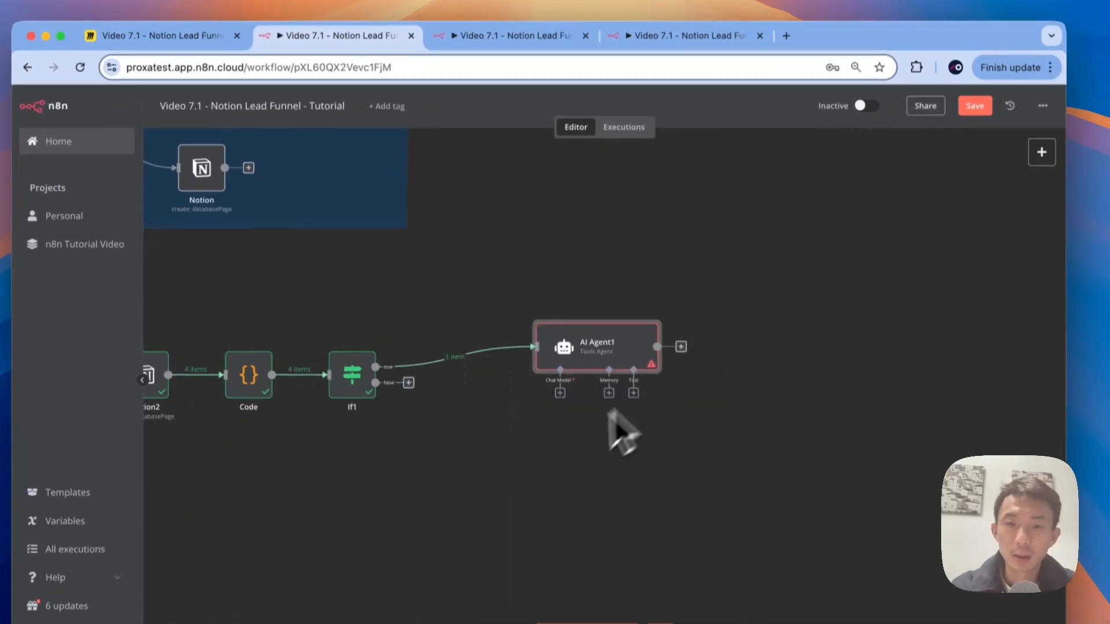
# Step: Attach an OpenAI Chat Model to AI Agent1 with the model set to gpt-4o
pyautogui.click(560, 393)
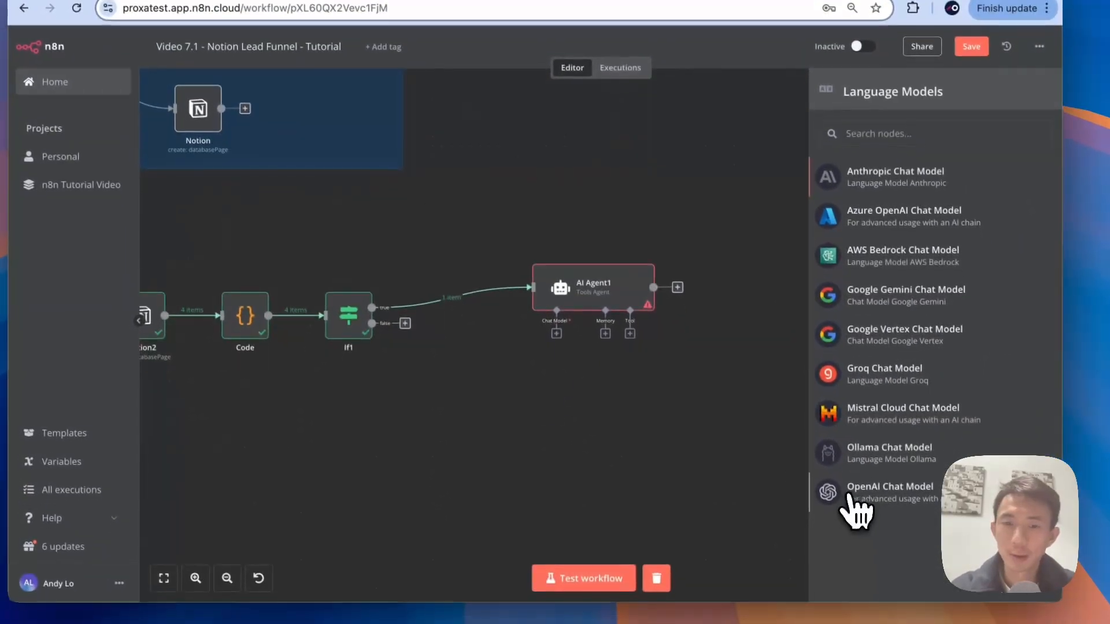
pyautogui.click(874, 583)
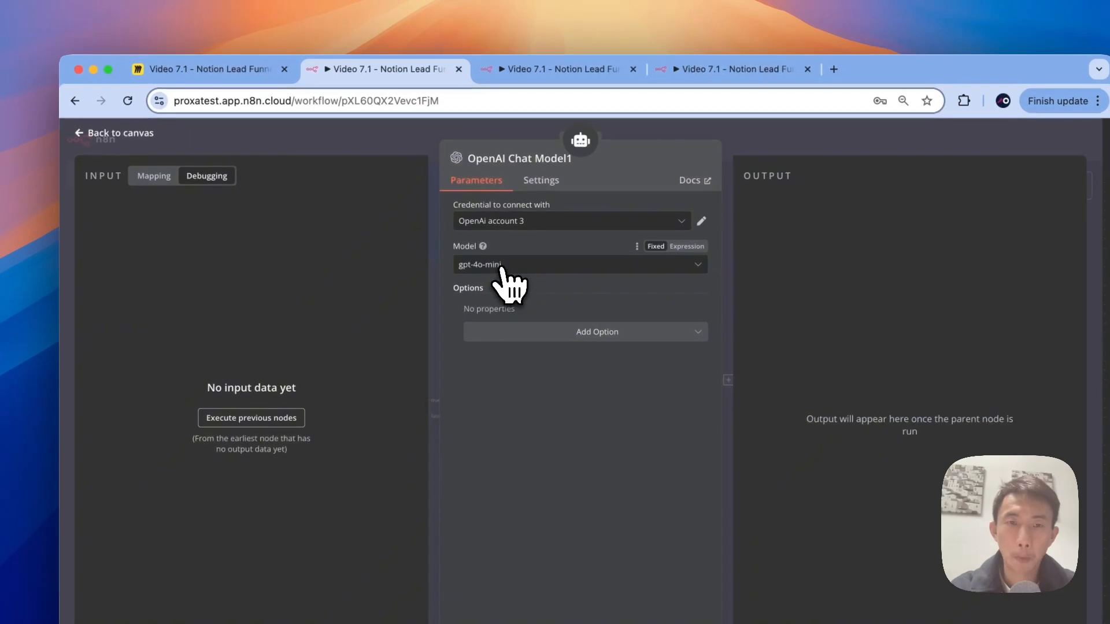
pyautogui.click(489, 232)
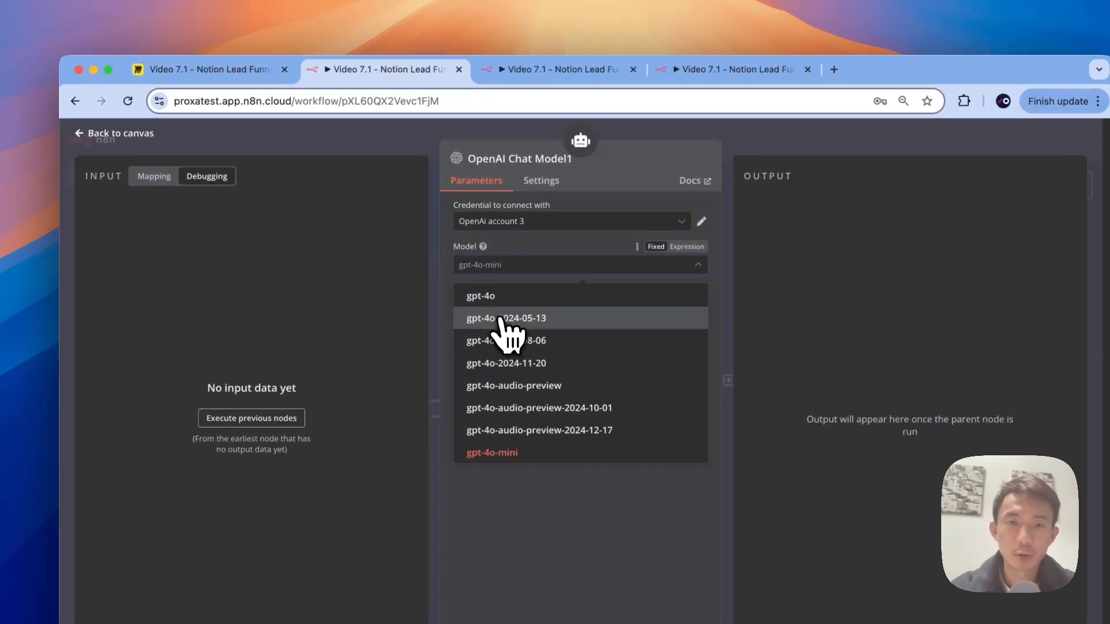
pyautogui.click(494, 300)
pyautogui.click(127, 134)
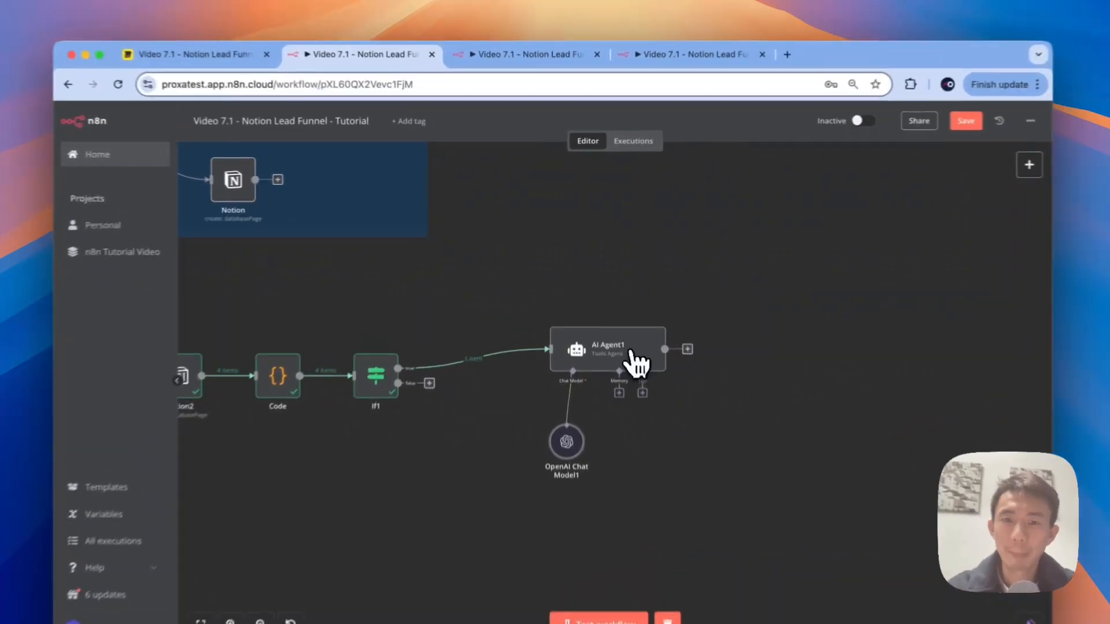
# Step: Set AI Agent1's prompt to Define below and open its Text field in the full expression editor
pyautogui.doubleClick(621, 325)
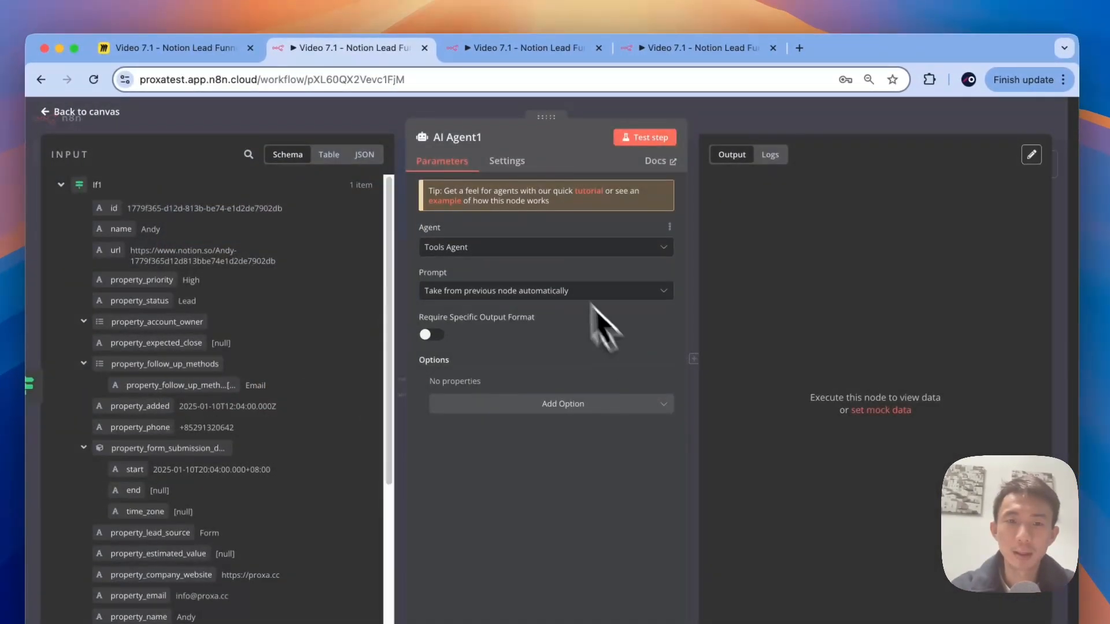
pyautogui.click(523, 290)
pyautogui.click(470, 361)
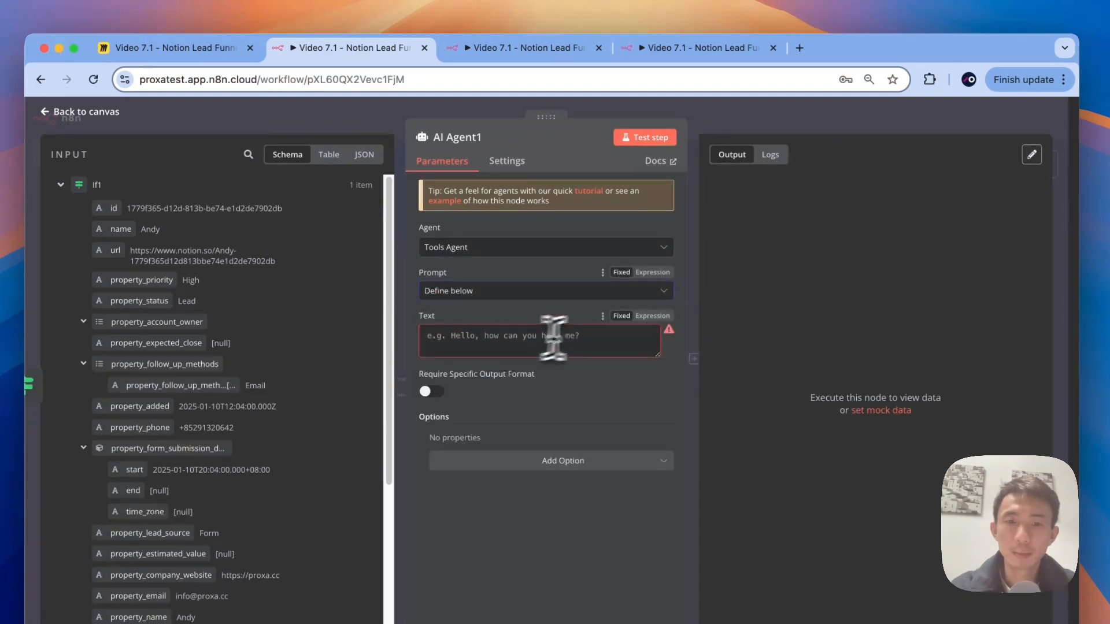
pyautogui.moveTo(671, 315)
pyautogui.click(660, 334)
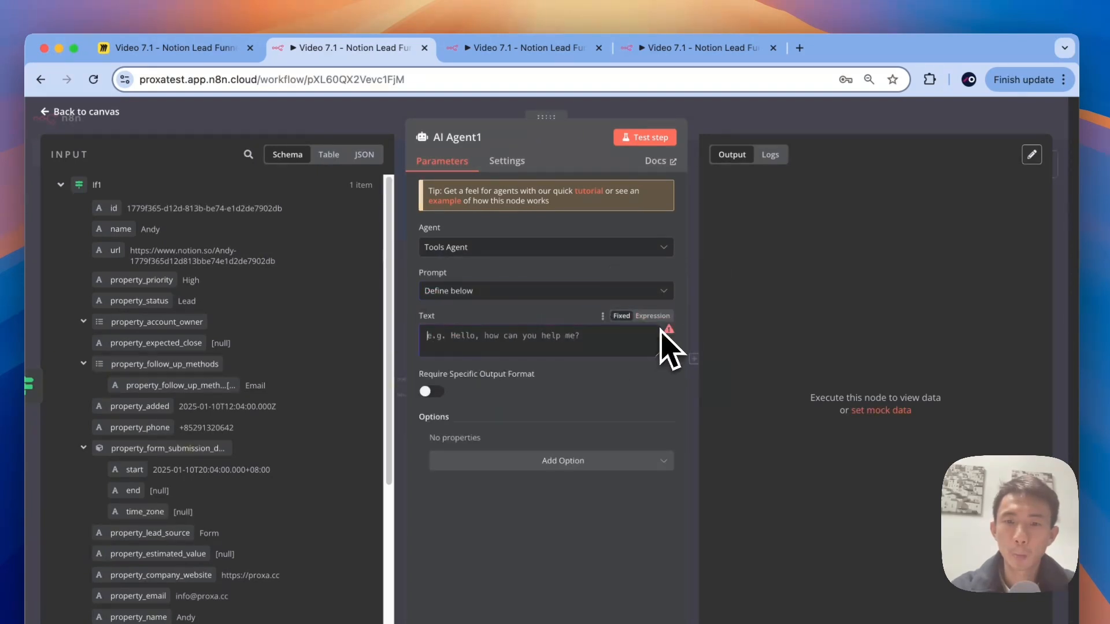
pyautogui.click(653, 316)
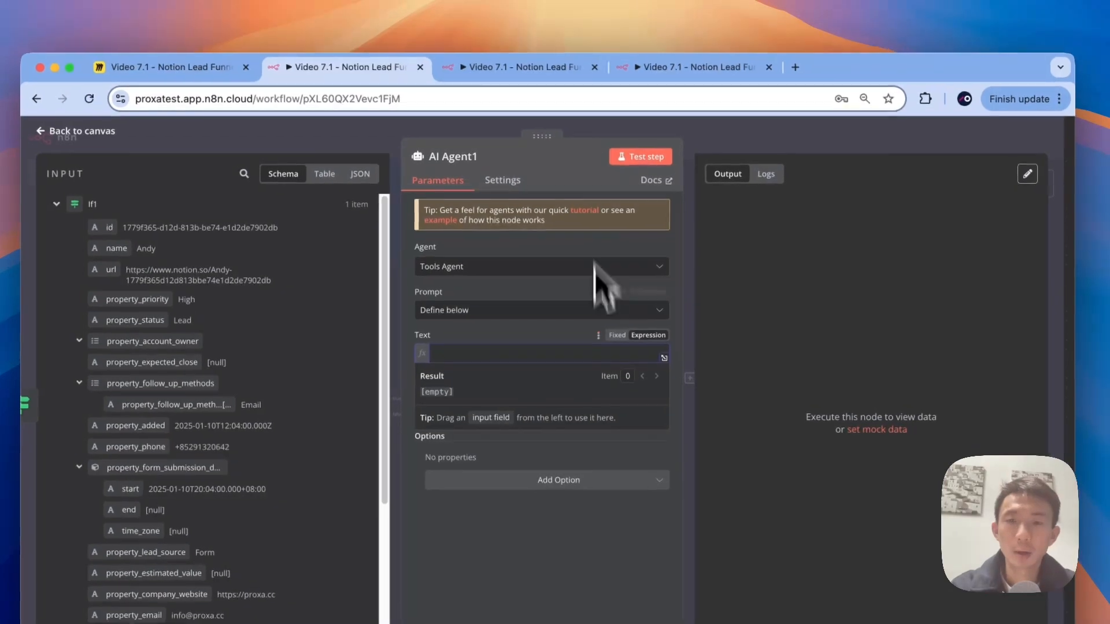
pyautogui.click(667, 337)
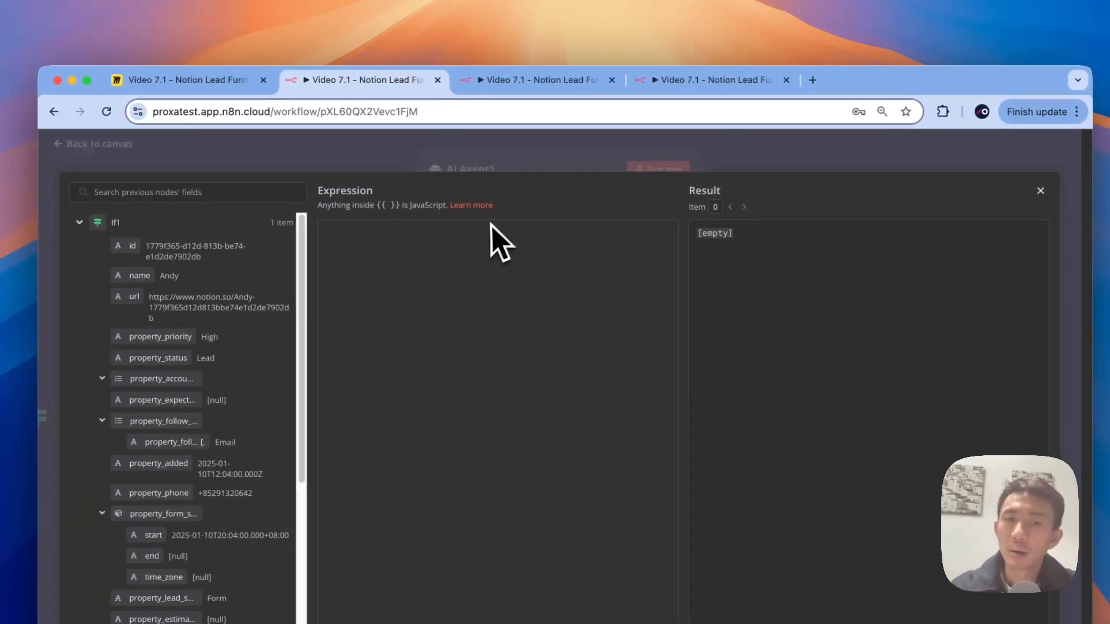
pyautogui.click(490, 228)
# Step: Paste the sales assistant prompt, correcting it to 'sales representatives to follow up with client', and add 'Follow up method:'
pyautogui.write('You are a sales assistant that help sales to follow up client with the methods that clients requested.')
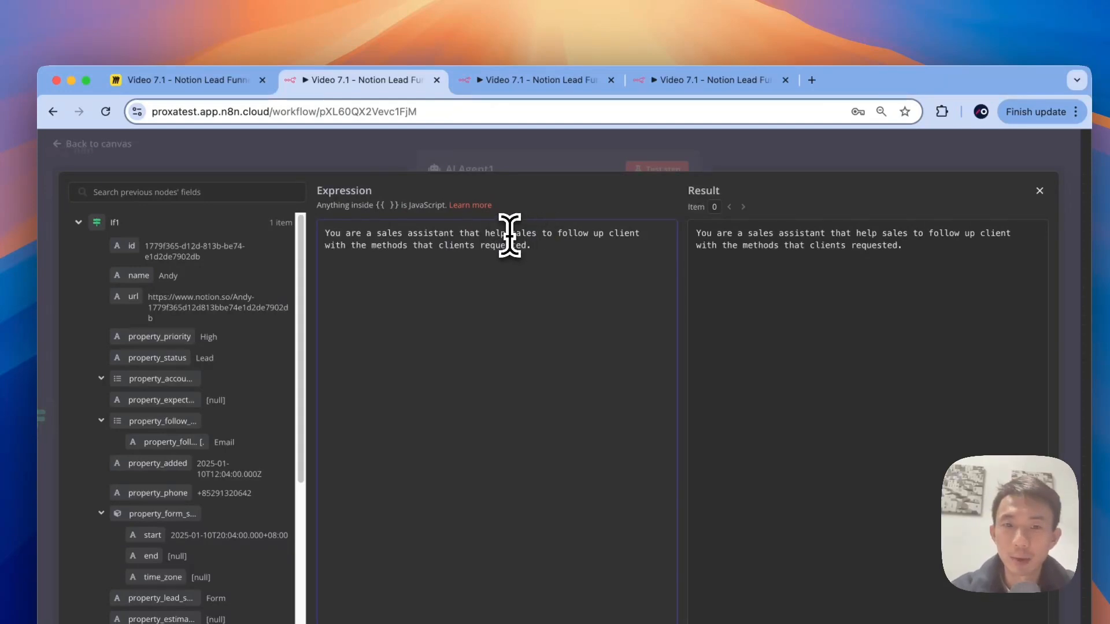
pyautogui.click(547, 234)
pyautogui.write('representativ')
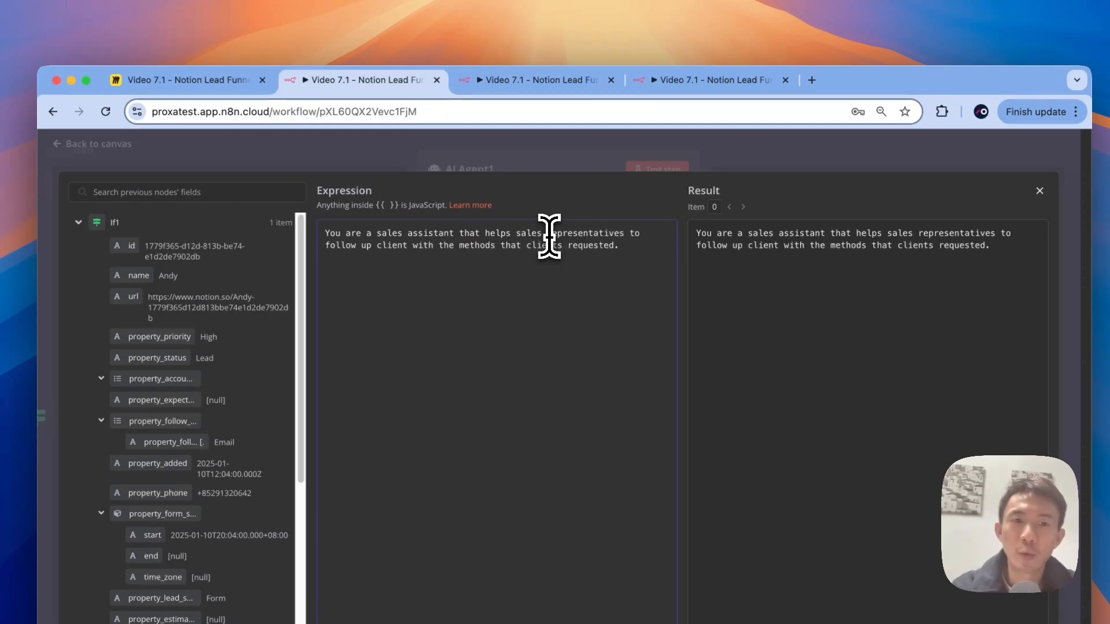
pyautogui.click(371, 254)
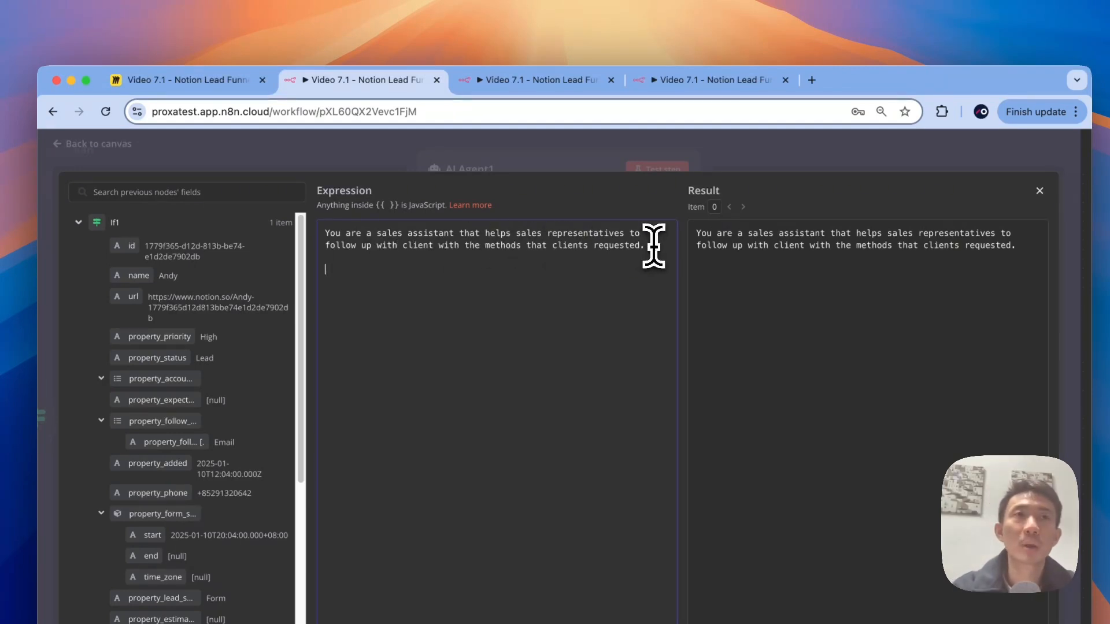
pyautogui.write('Fol')
pyautogui.write('low up ')
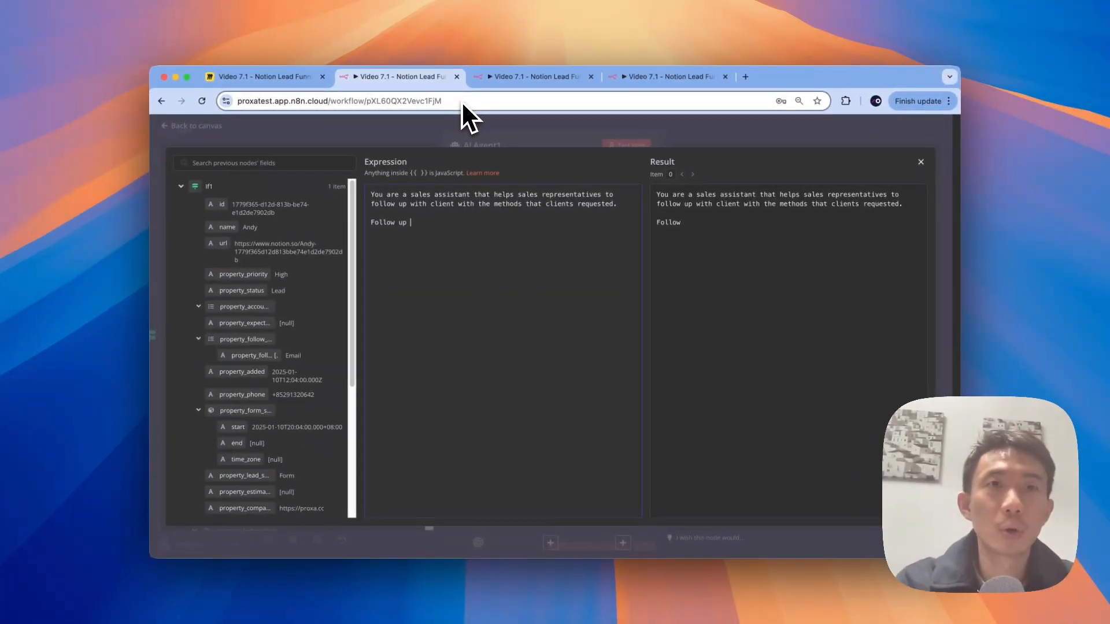
pyautogui.write('method:')
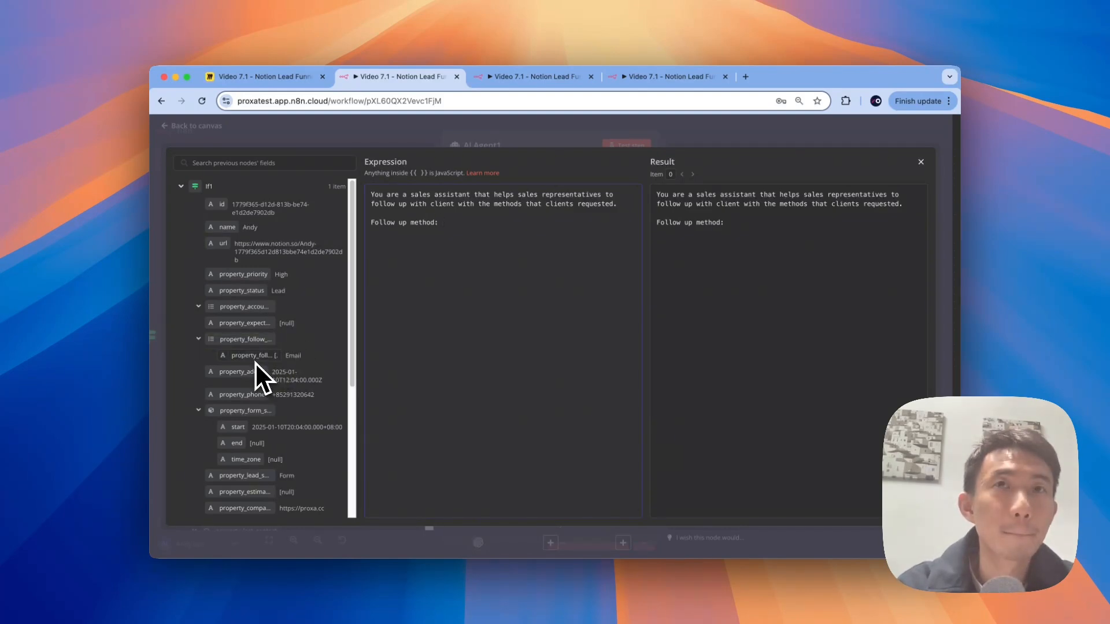
# Step: Insert the follow-up method field and add a 'Phone number:' line mapped to property_phone
pyautogui.moveTo(254, 362); pyautogui.dragTo(511, 226)
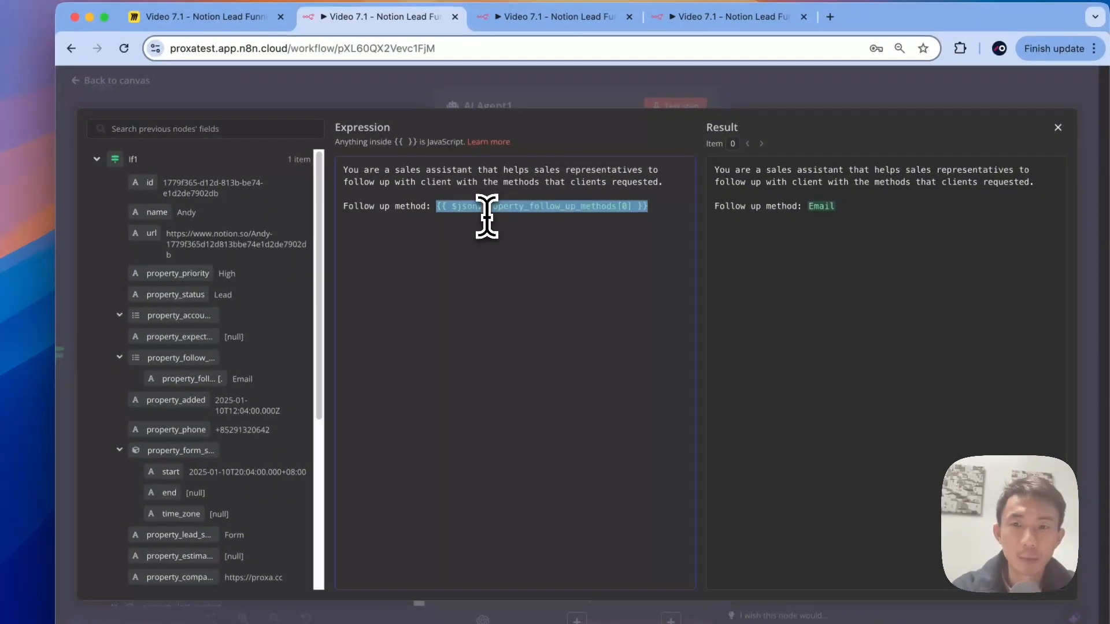
pyautogui.click(633, 215)
pyautogui.press('Return')
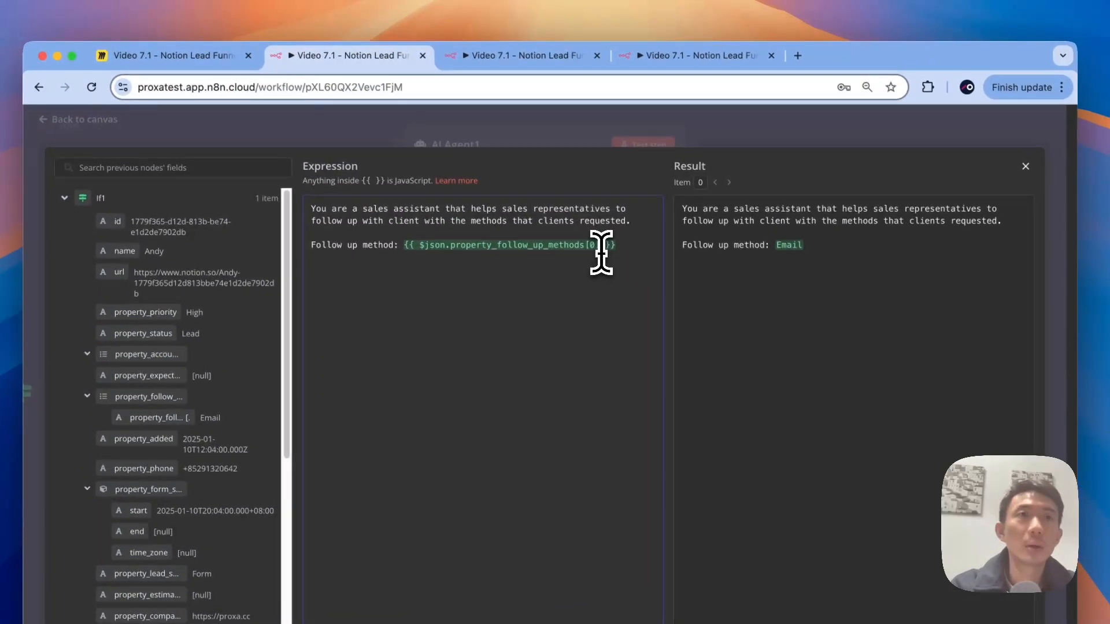
pyautogui.write('Phone number:')
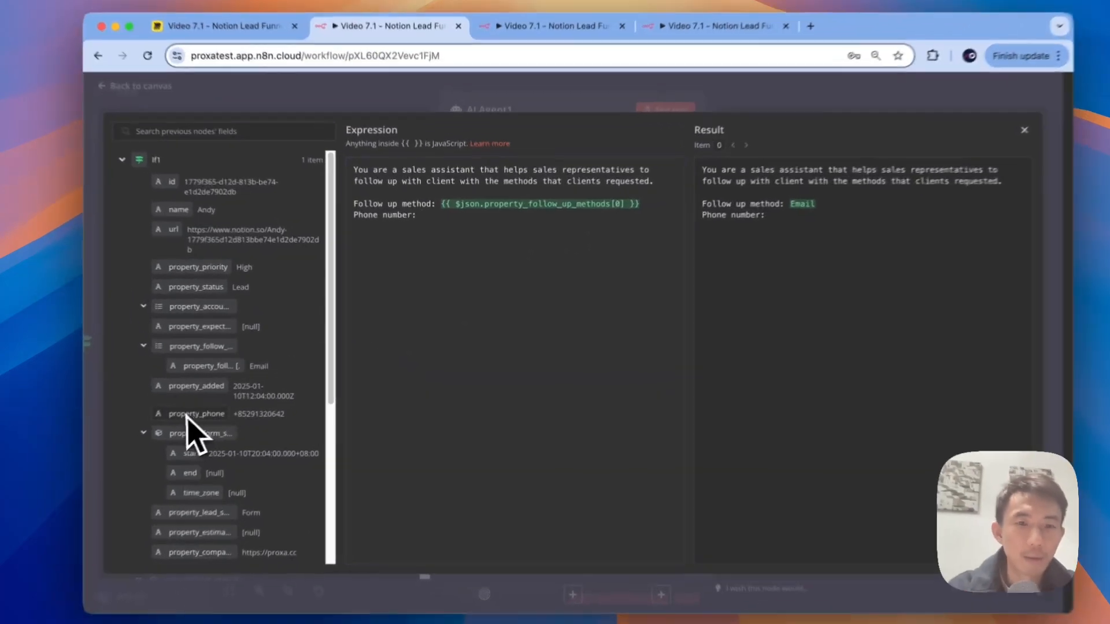
pyautogui.moveTo(242, 395); pyautogui.dragTo(459, 235)
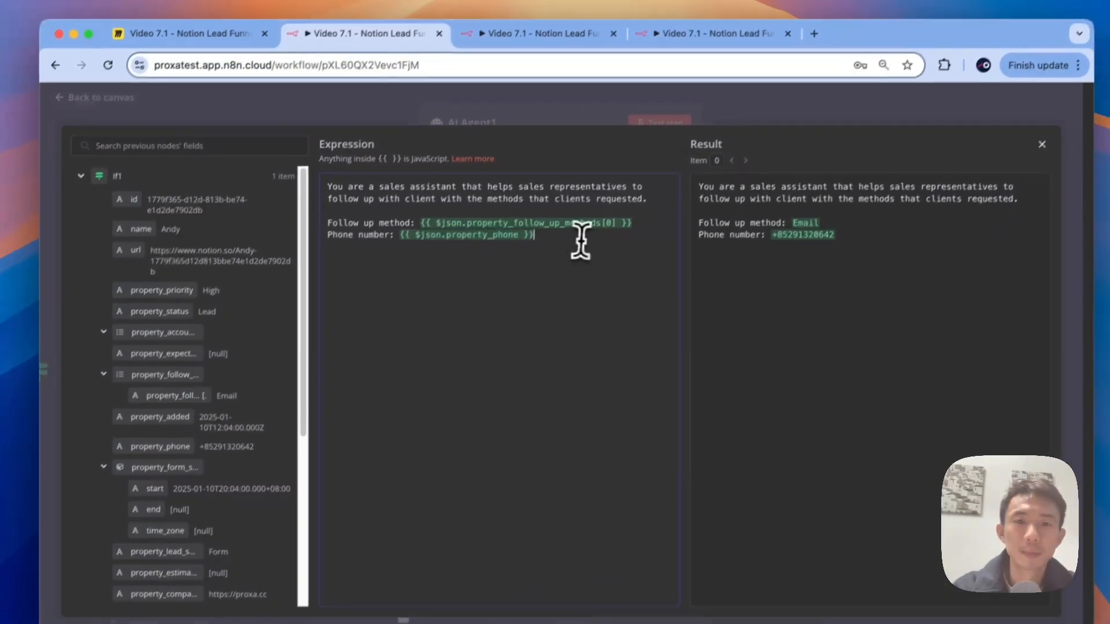
# Step: Add a 'Name of prospect:' line and insert the prospect's name field after it
pyautogui.write('User')
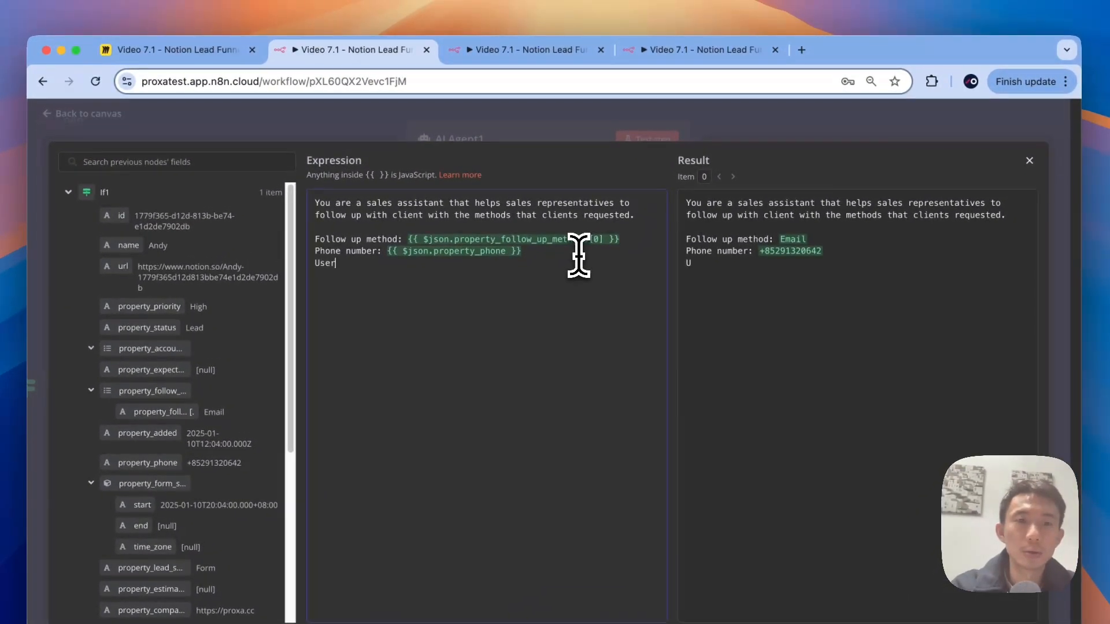
pyautogui.write(' name"')
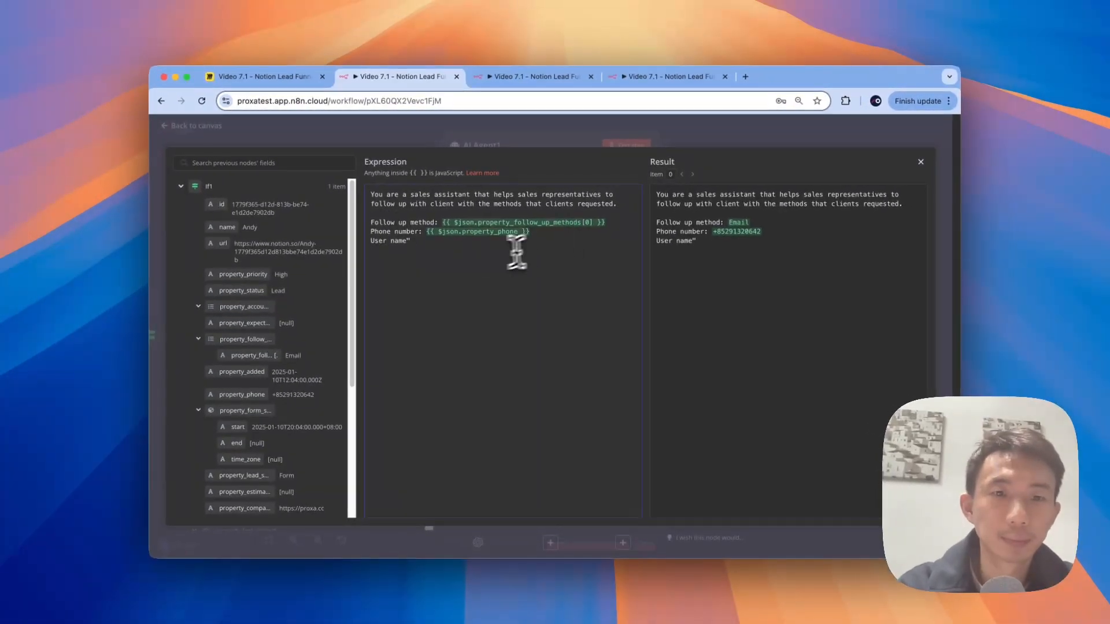
pyautogui.press('BackSpace')
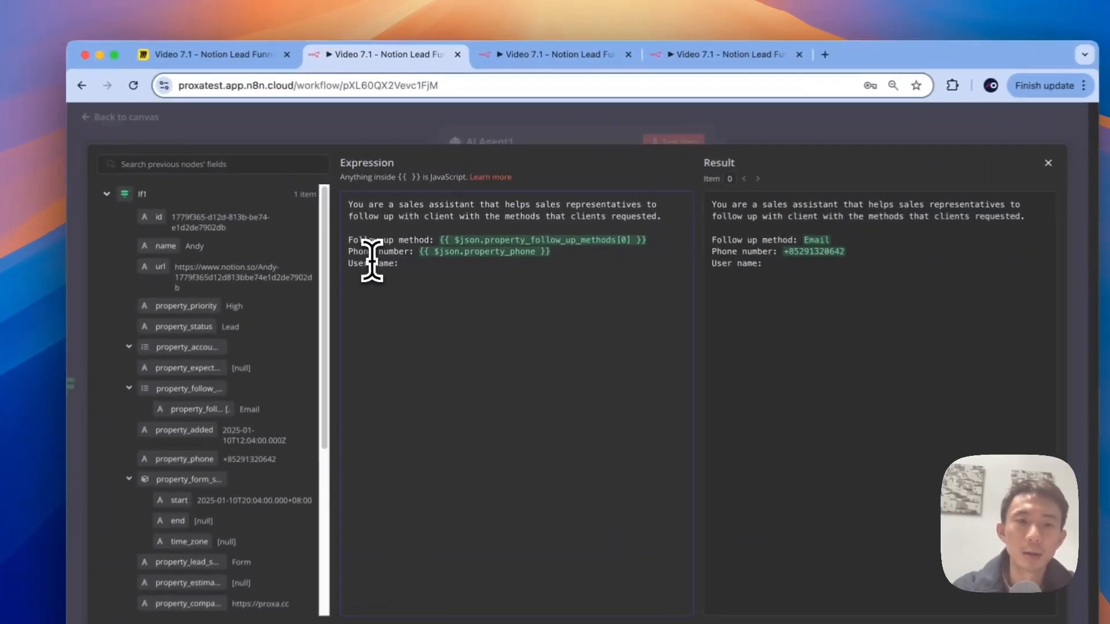
pyautogui.click(389, 240)
pyautogui.press('BackSpace')
pyautogui.press('BackSpace')
pyautogui.press('BackSpace')
pyautogui.press('BackSpace')
pyautogui.press('BackSpace')
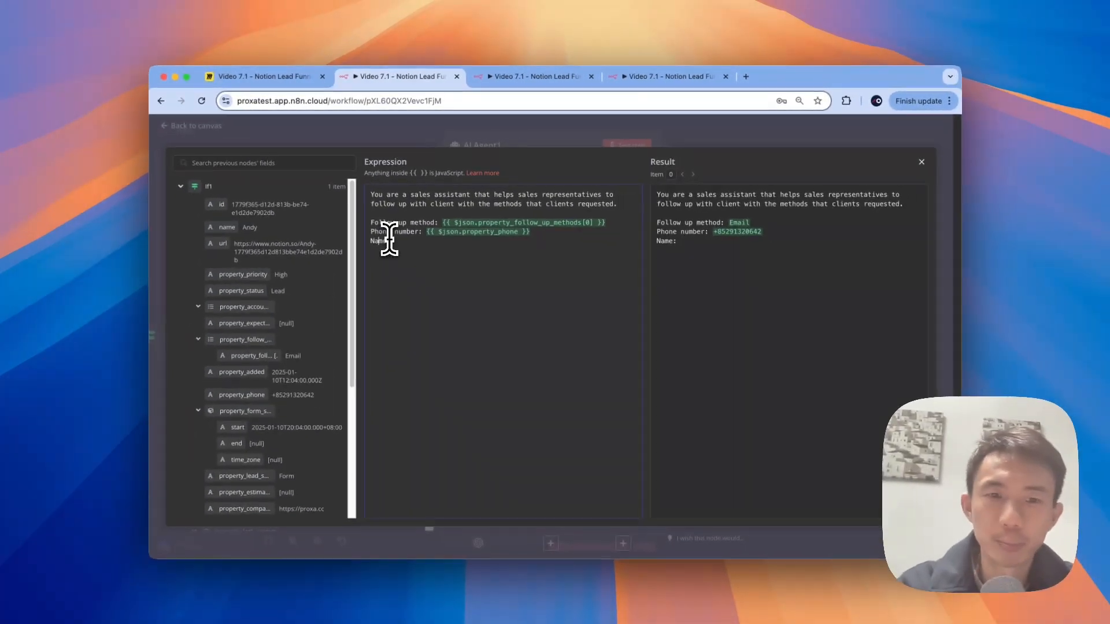
pyautogui.press('Delete')
pyautogui.write('Name')
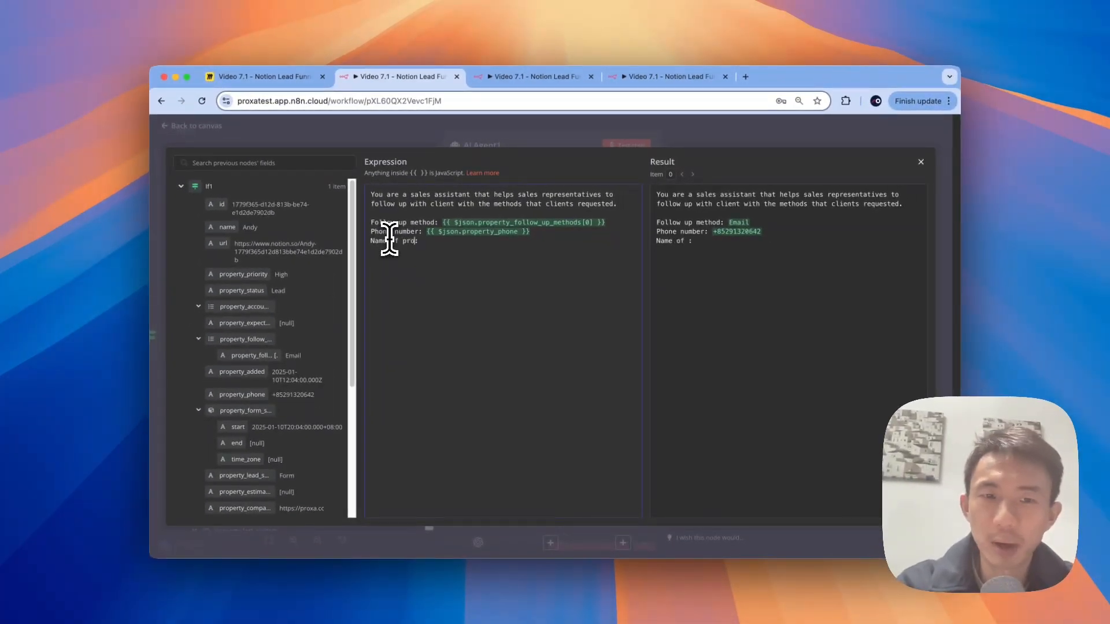
pyautogui.write(' of prospect')
pyautogui.click(453, 241)
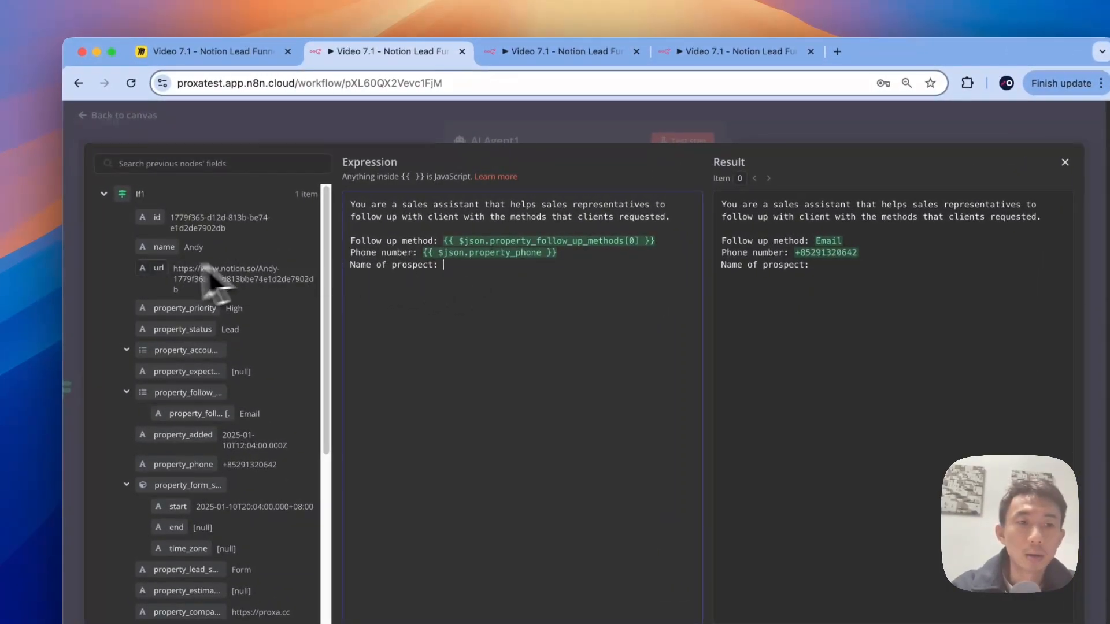
pyautogui.moveTo(155, 249); pyautogui.dragTo(480, 263)
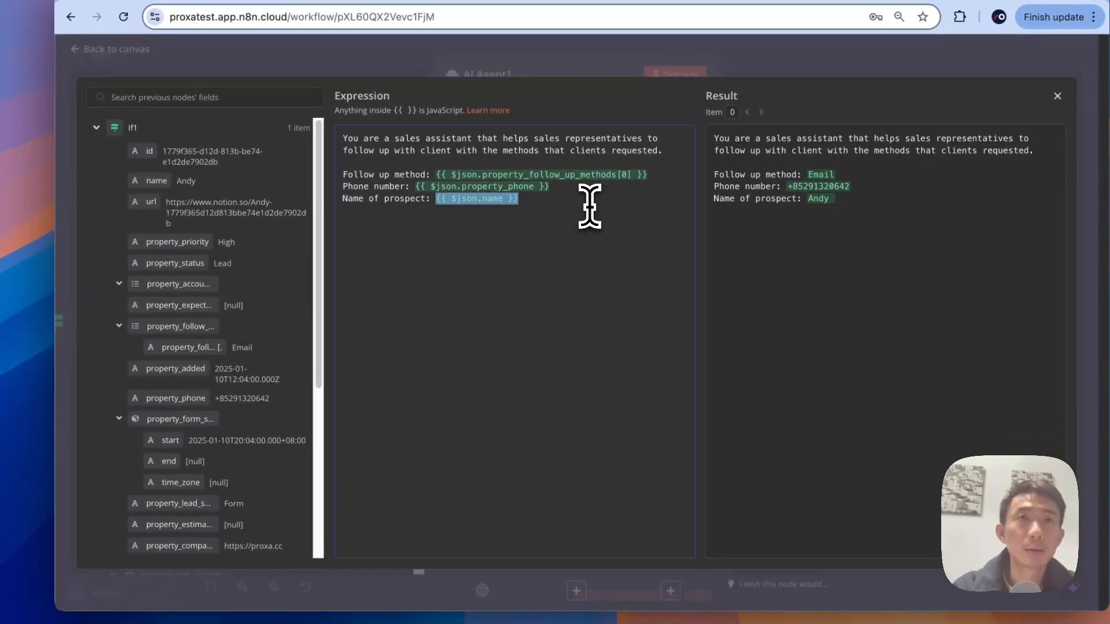
pyautogui.click(589, 206)
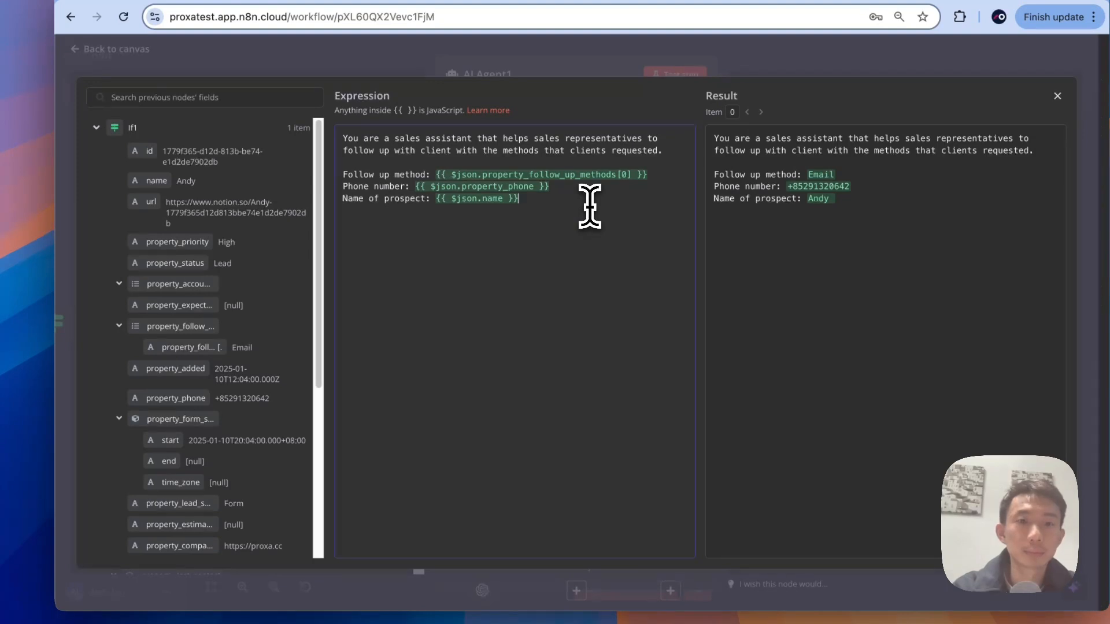
# Step: Replace $json.name with property_name and add an 'Email address:' line mapped to property_email
pyautogui.keyDown('shift'); pyautogui.click(434, 200); pyautogui.keyUp('shift')
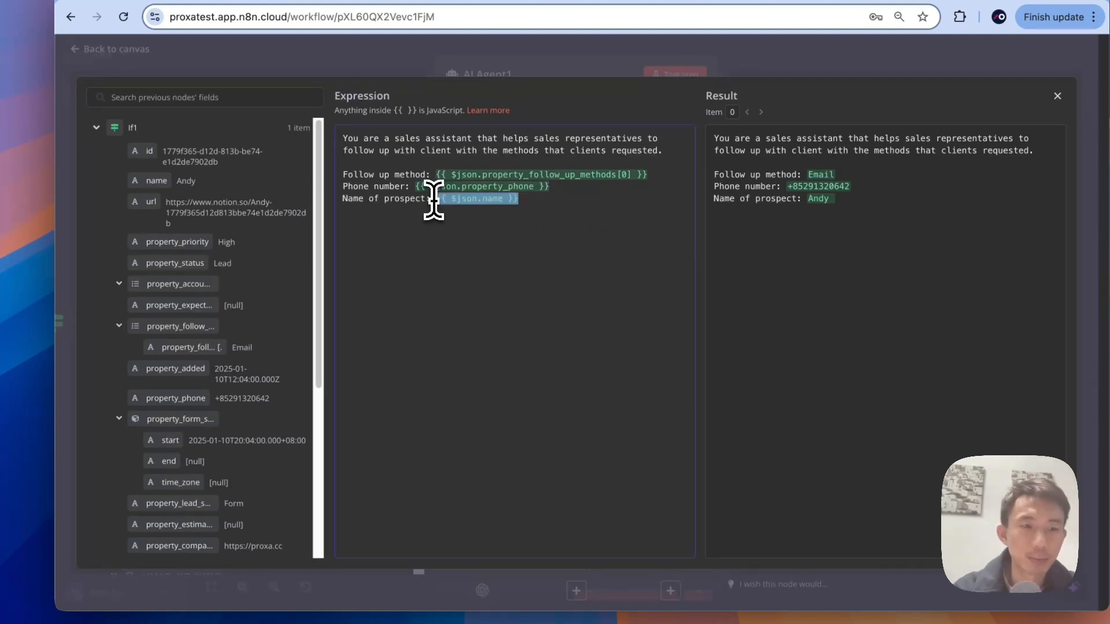
pyautogui.scroll(-3, 240, 402)
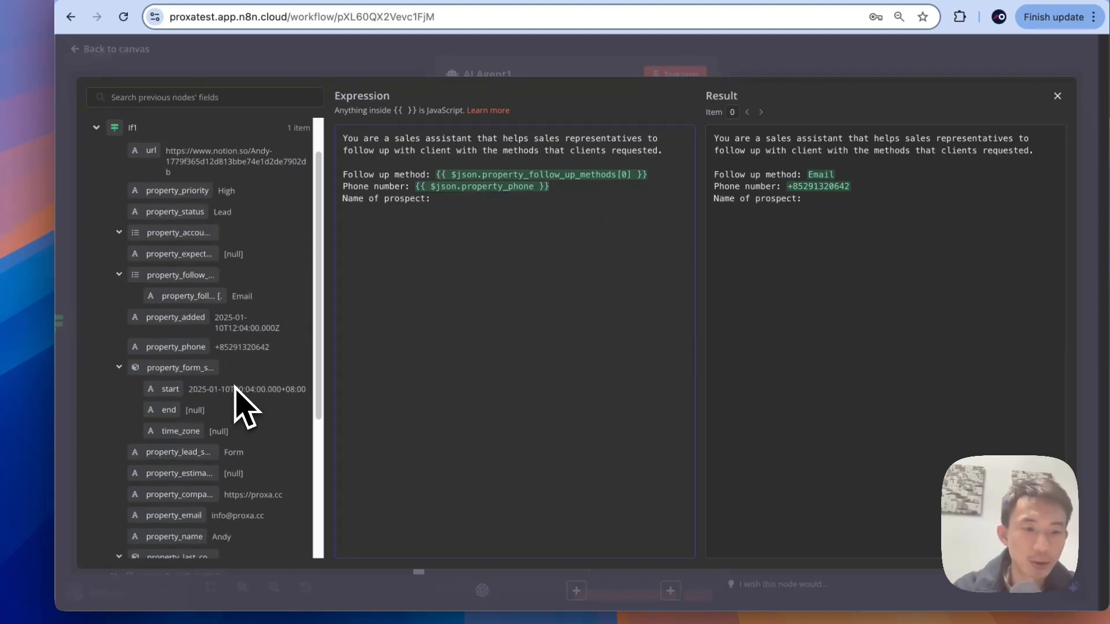
pyautogui.moveTo(205, 480); pyautogui.dragTo(453, 216)
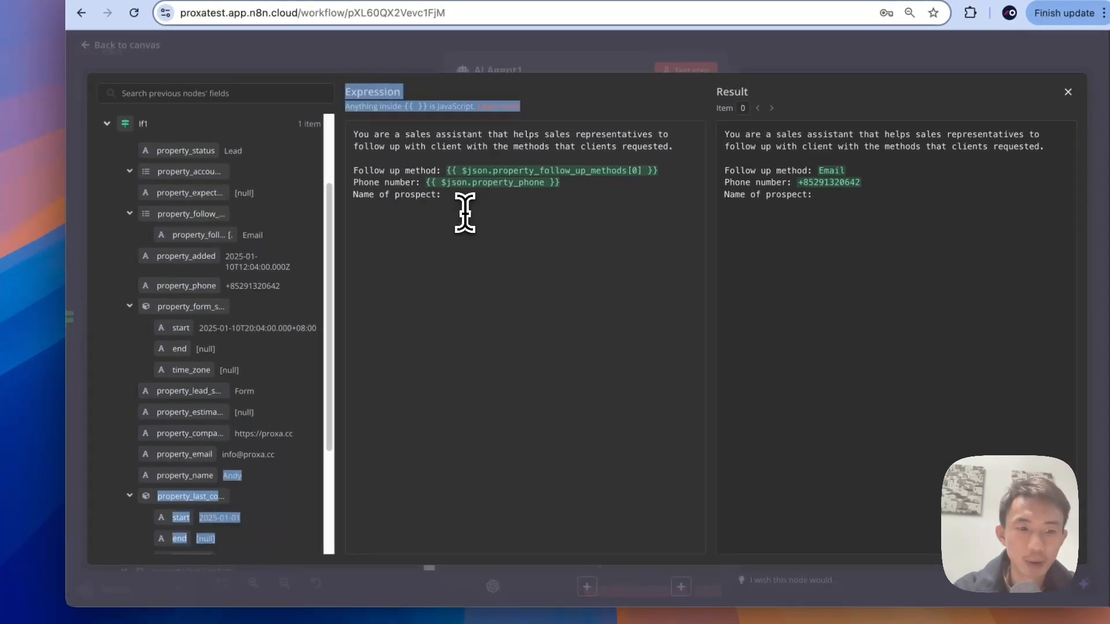
pyautogui.moveTo(198, 482); pyautogui.dragTo(453, 196)
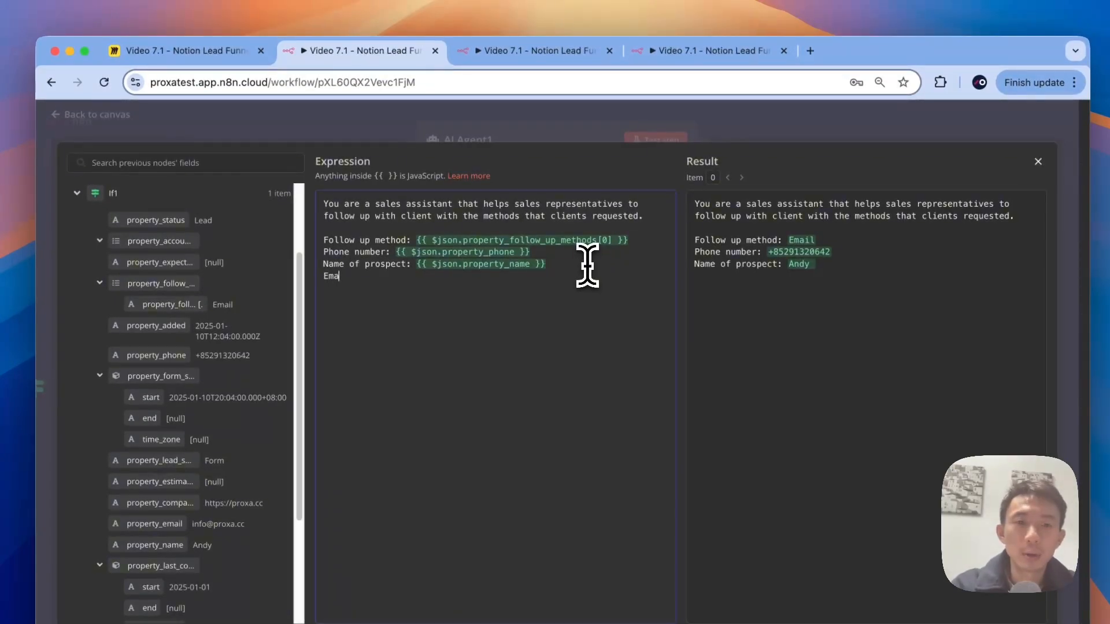
pyautogui.write('il address:')
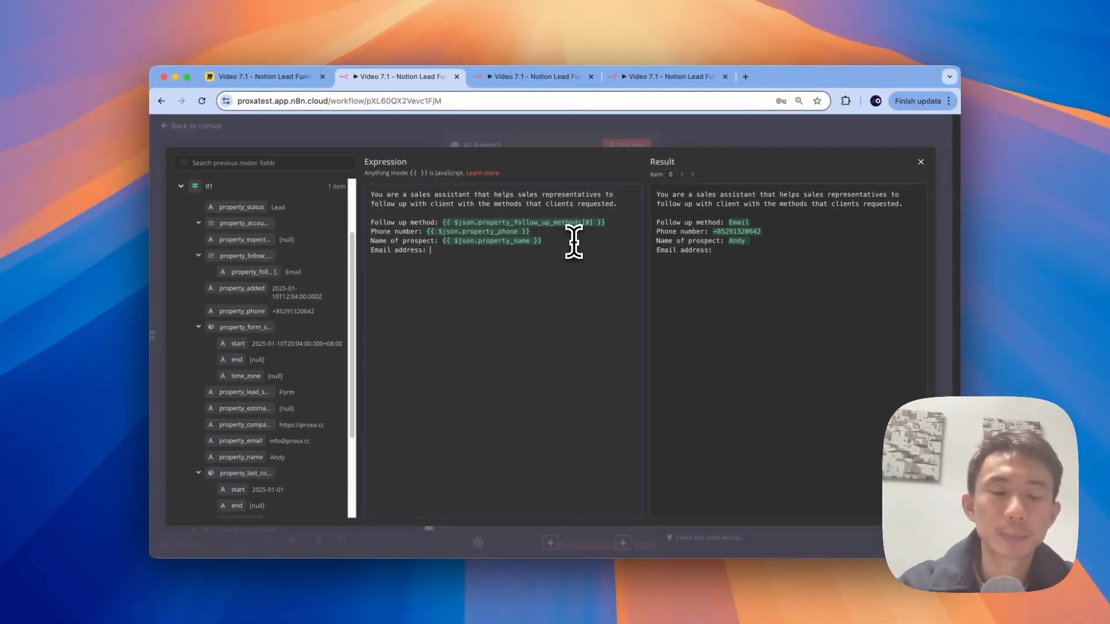
pyautogui.scroll(-1, 324, 427)
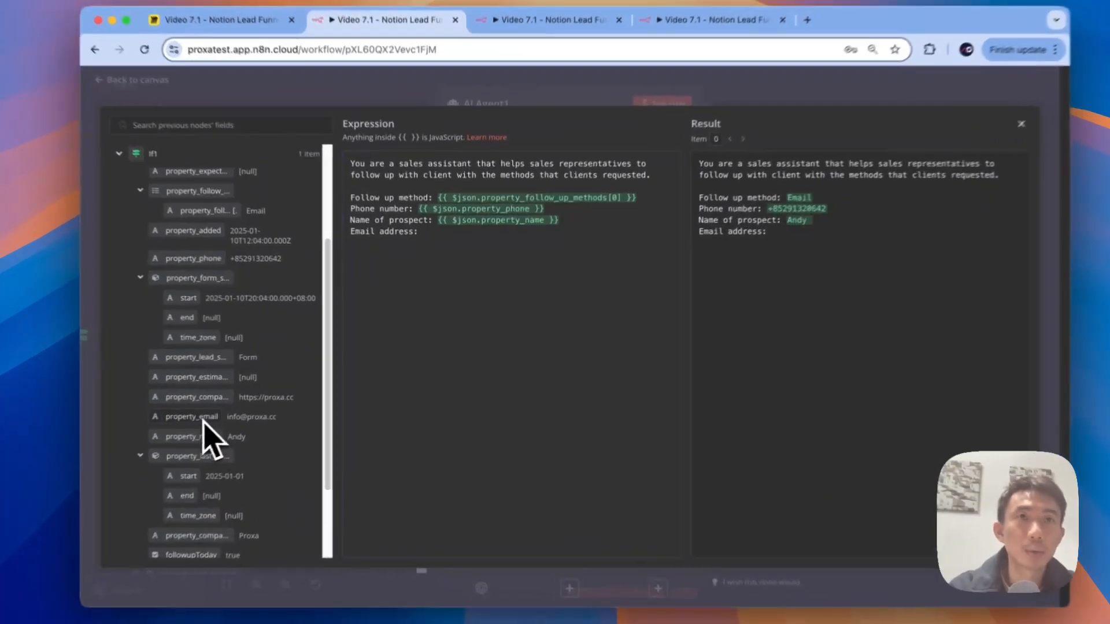
pyautogui.moveTo(203, 420); pyautogui.dragTo(549, 228)
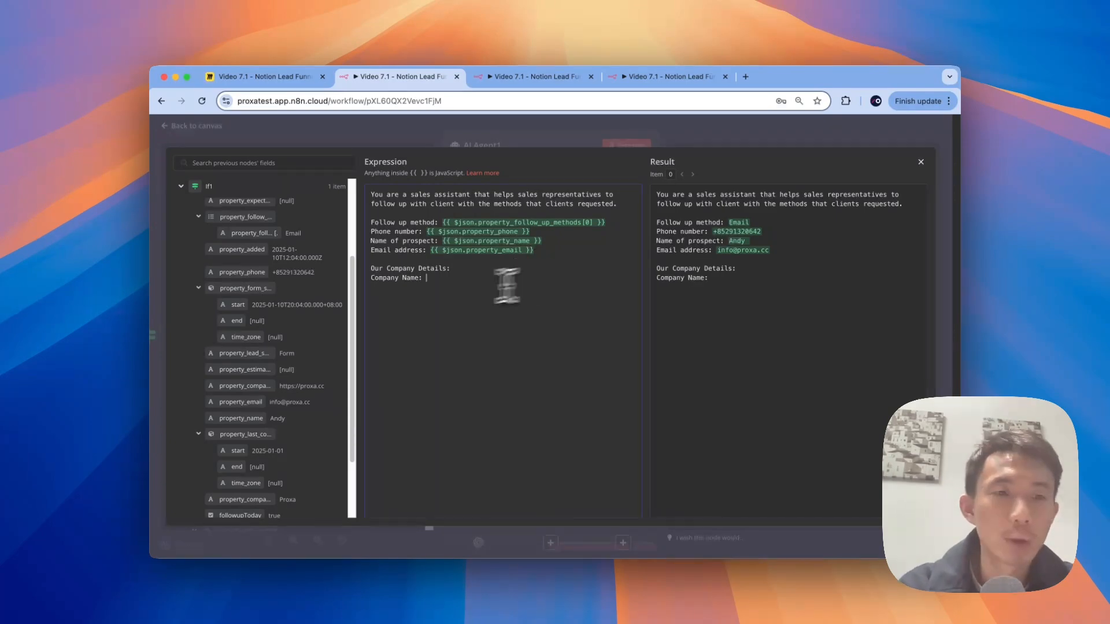
# Step: Fill the Company Name and Company Details lines from Edit Fields, then close the expression editor
pyautogui.moveTo(352, 322); pyautogui.dragTo(350, 410)
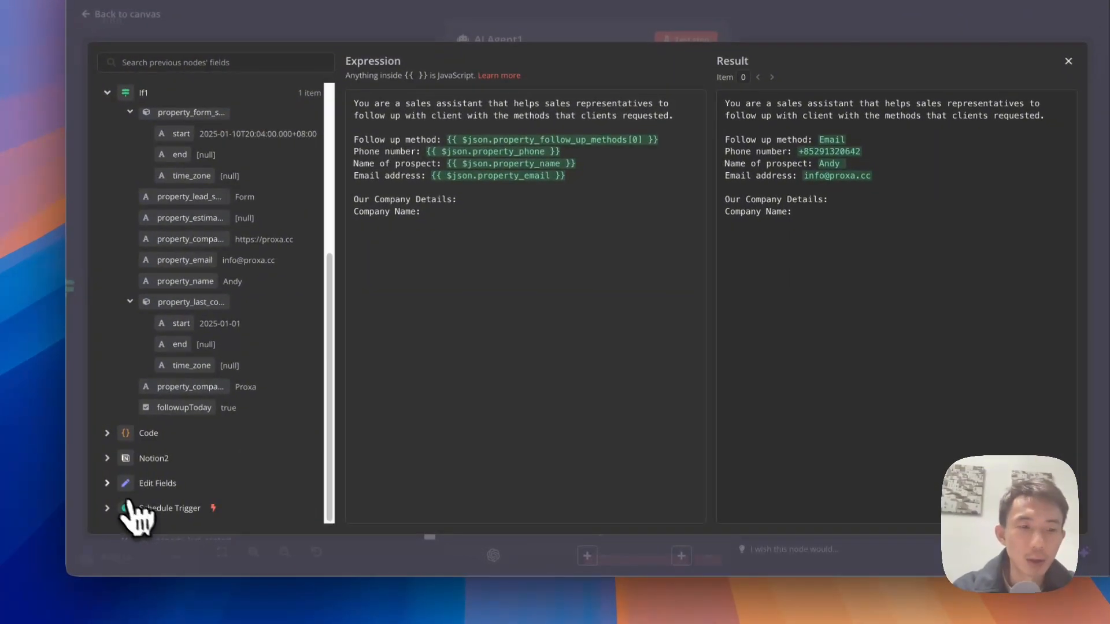
pyautogui.click(181, 487)
pyautogui.scroll(-5, 191, 462)
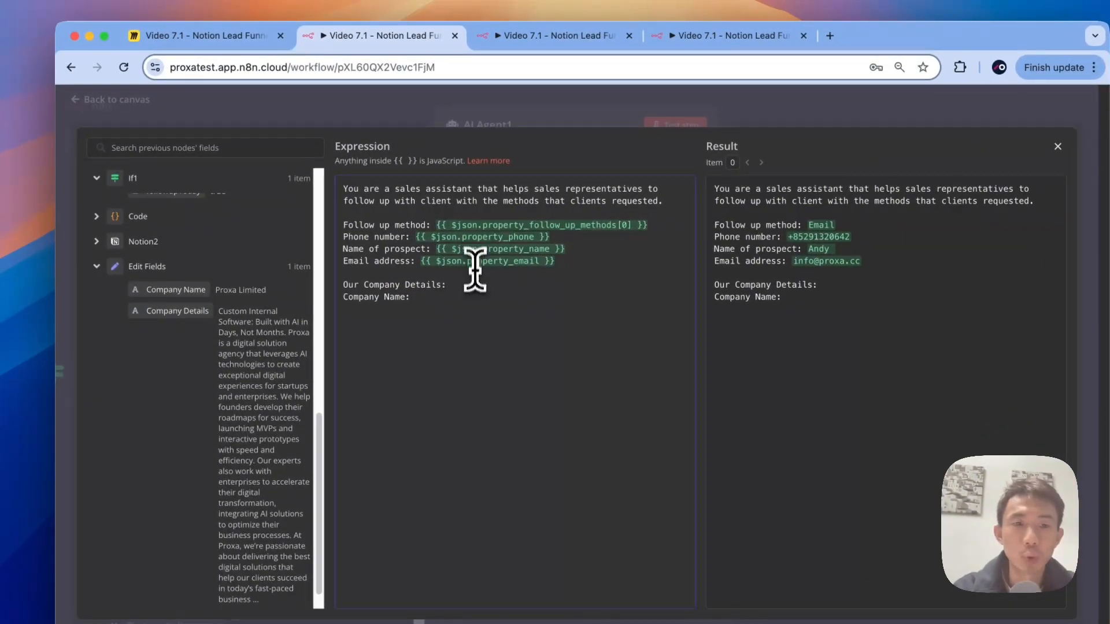
pyautogui.moveTo(190, 289); pyautogui.dragTo(508, 298)
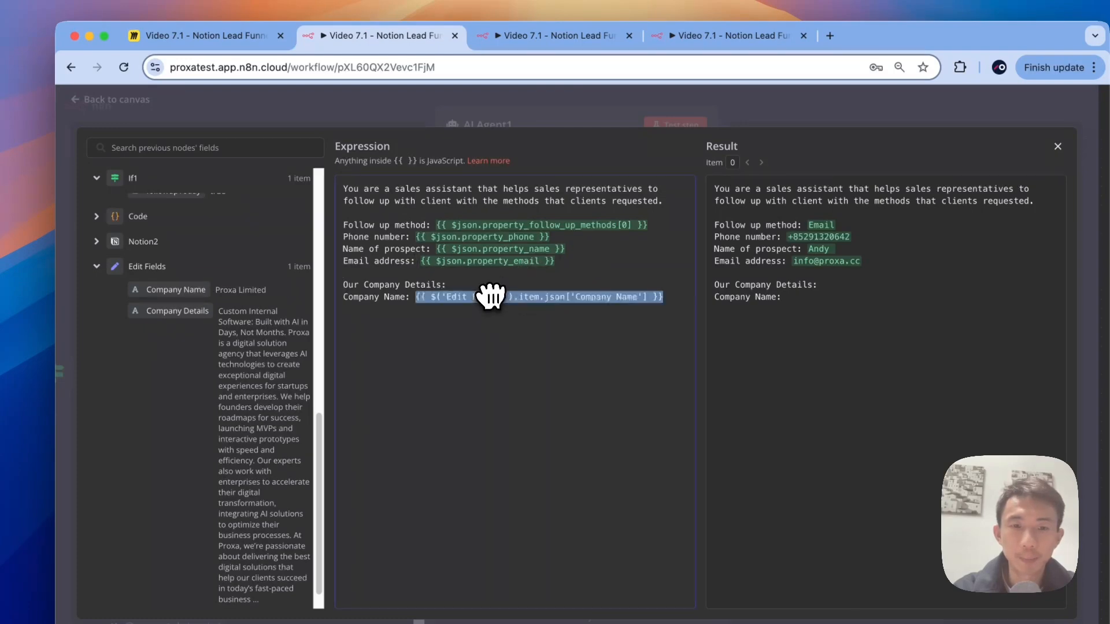
pyautogui.click(665, 303)
pyautogui.press('Return')
pyautogui.write('C')
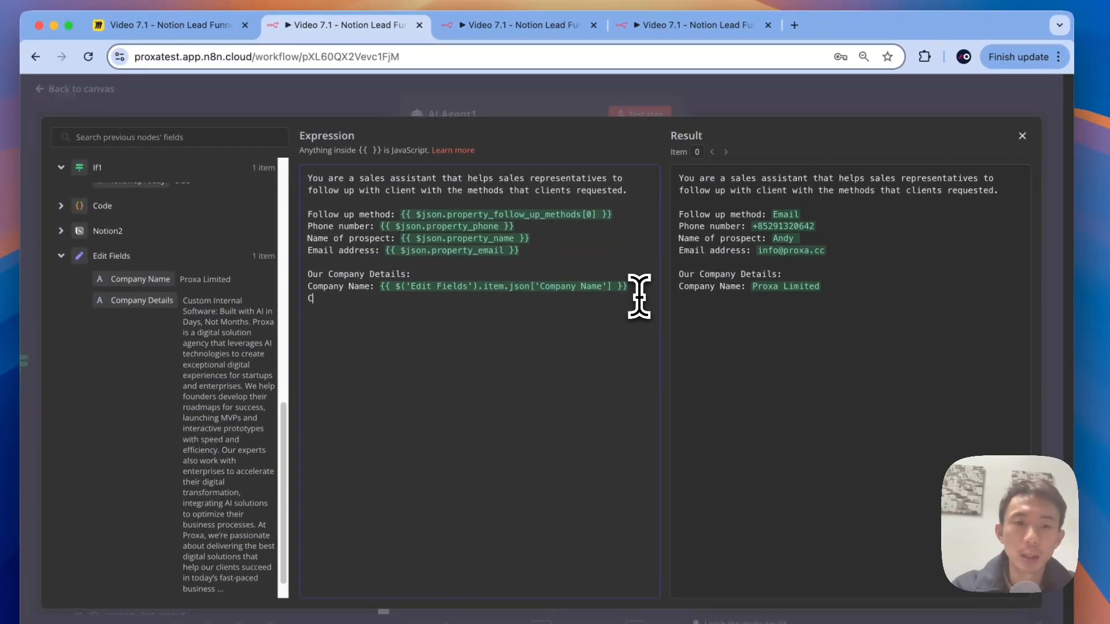
pyautogui.write('ompany Detils')
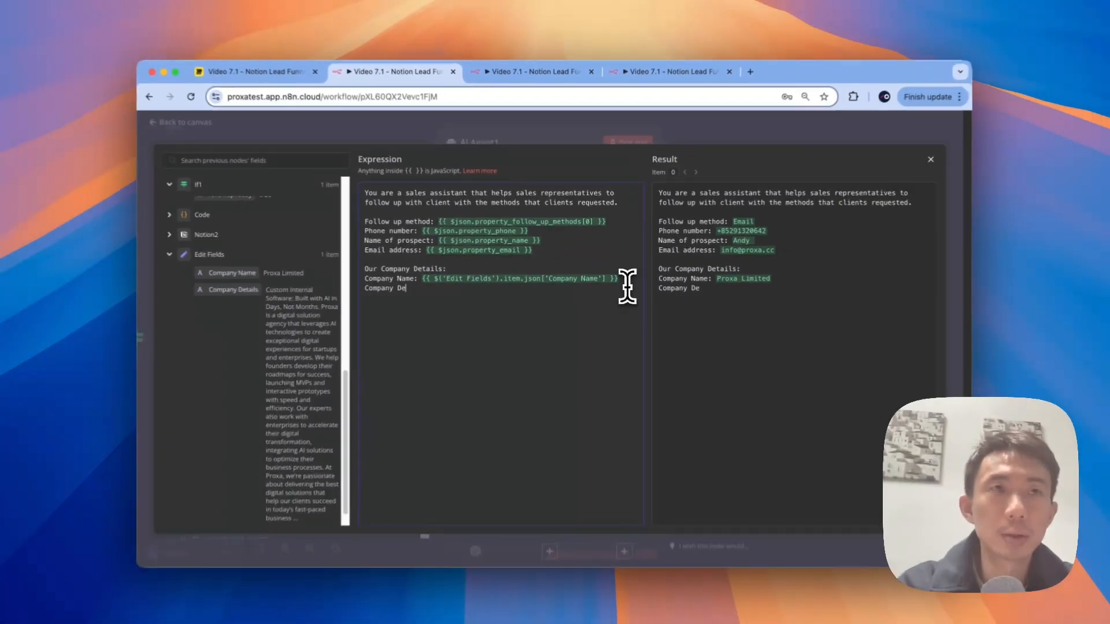
pyautogui.press('BackSpace')
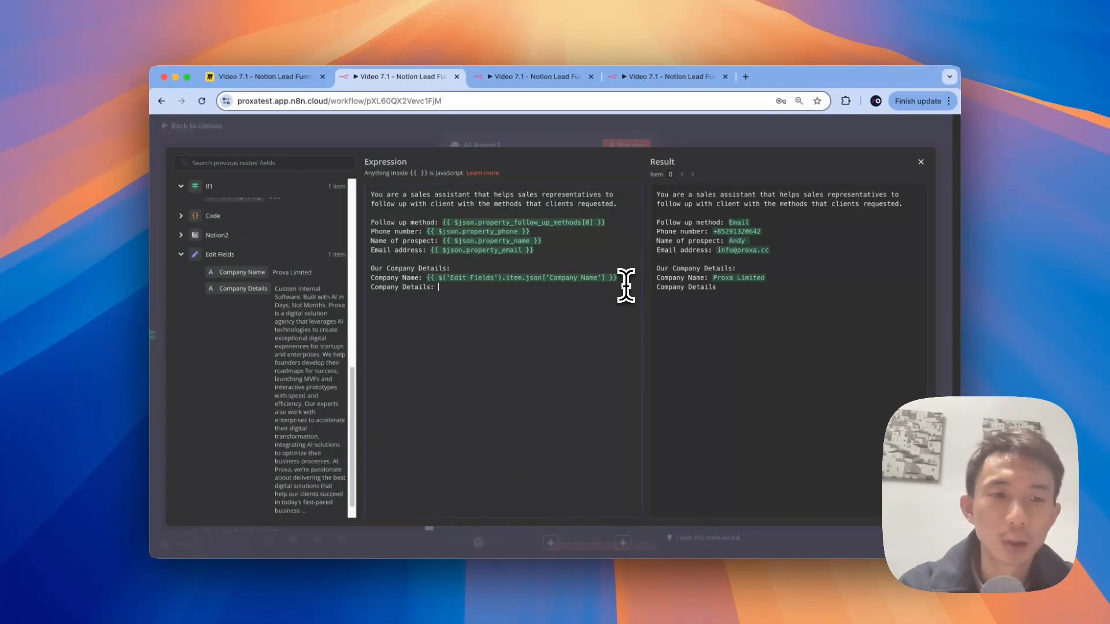
pyautogui.moveTo(242, 288); pyautogui.dragTo(473, 290)
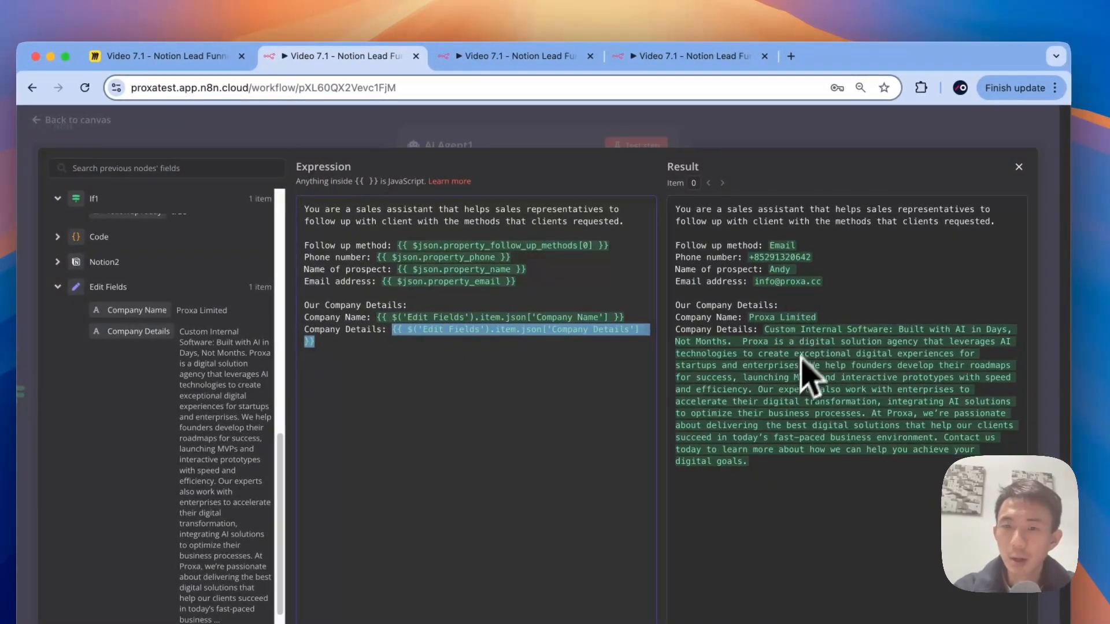
pyautogui.click(464, 140)
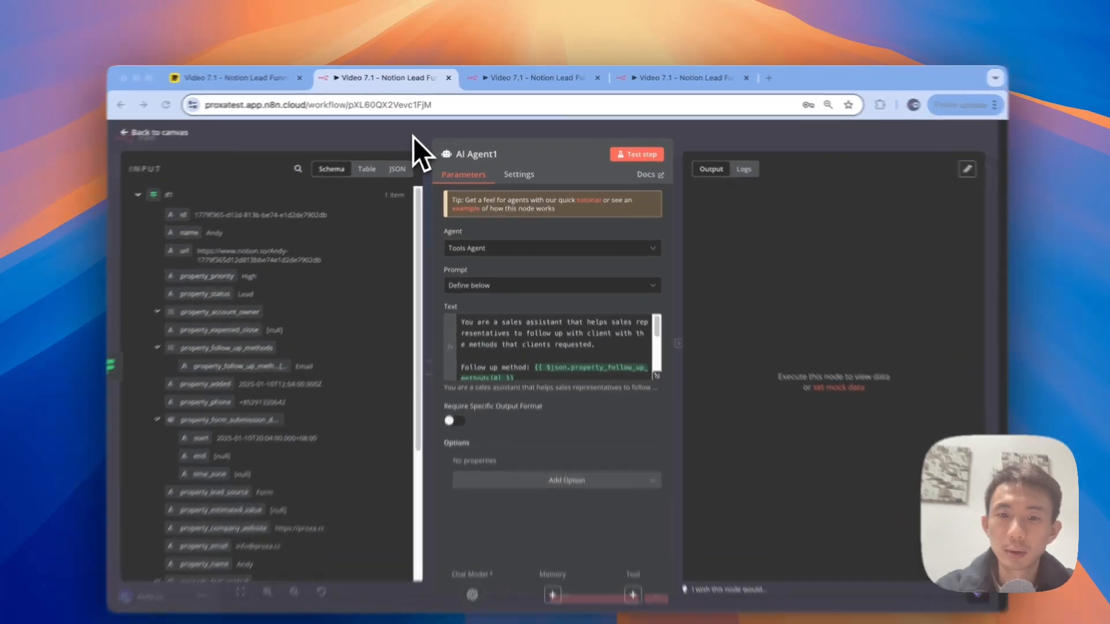
# Step: Leave the AI Agent1 settings for the canvas, then show the Personal workflows list
pyautogui.click(425, 130)
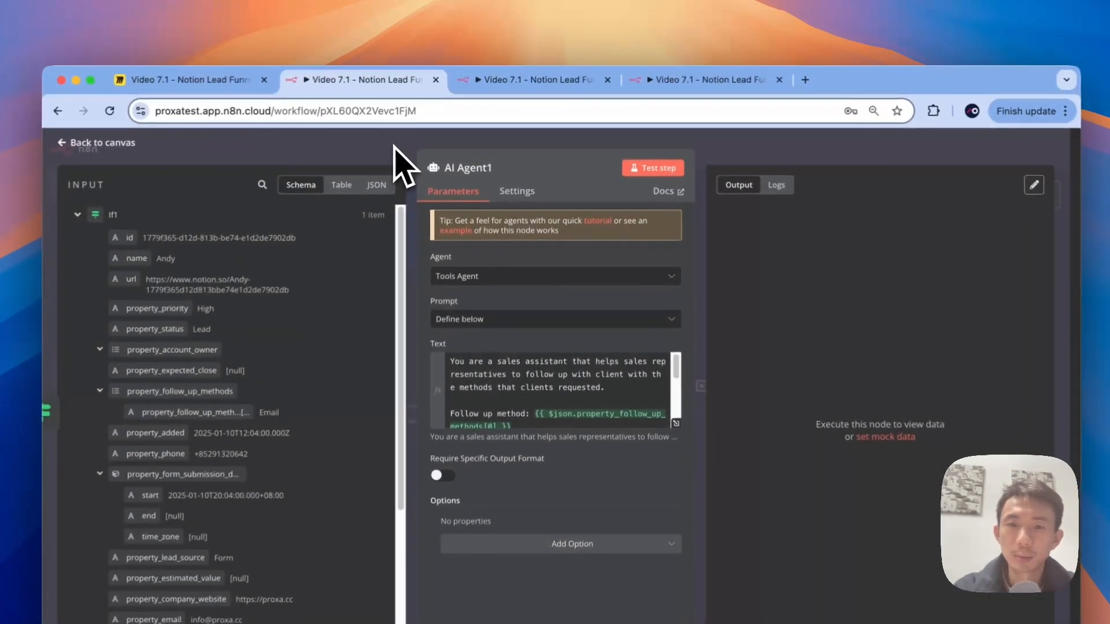
pyautogui.click(425, 130)
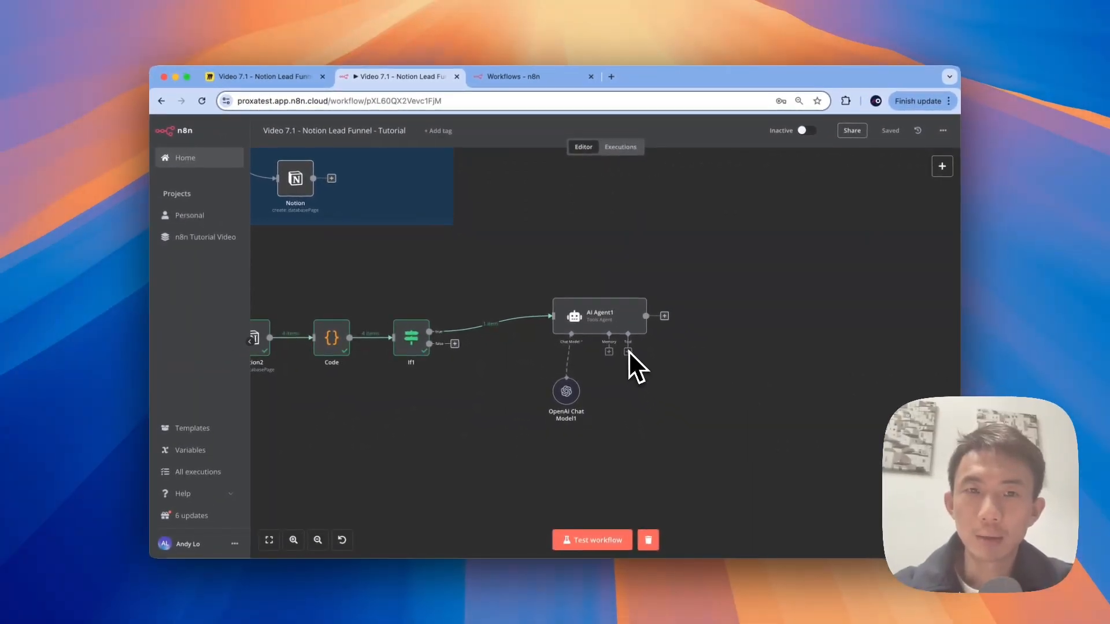
pyautogui.click(559, 81)
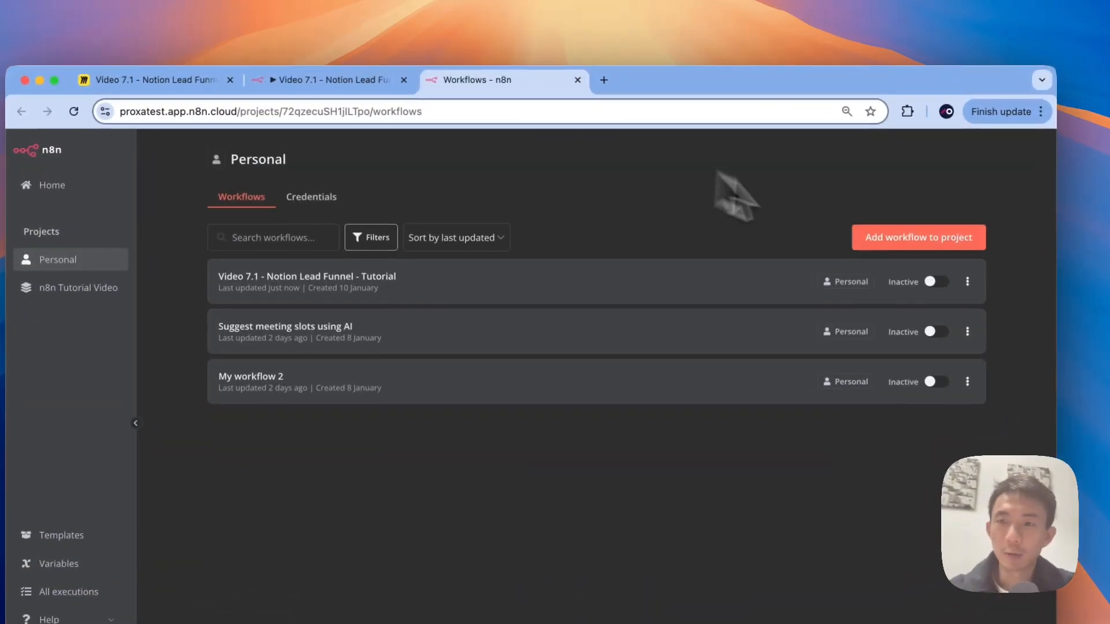
# Step: Create a new Personal workflow named 'Video 7.1 - Notion Lead Funnel - Tutorial - Email'
pyautogui.click(888, 237)
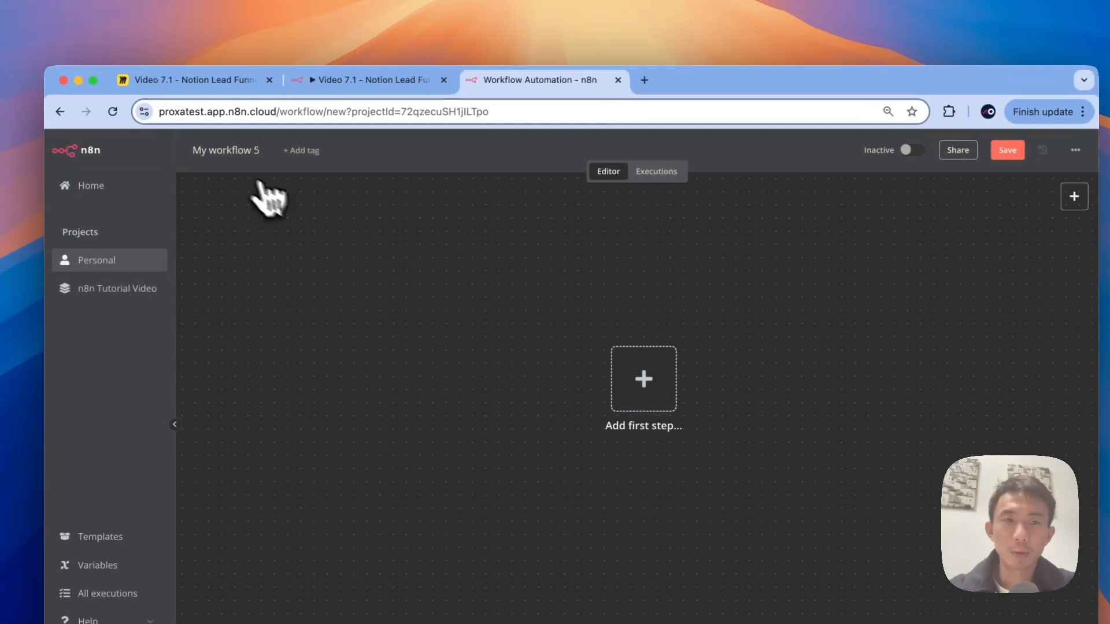
pyautogui.click(376, 79)
pyautogui.click(260, 150)
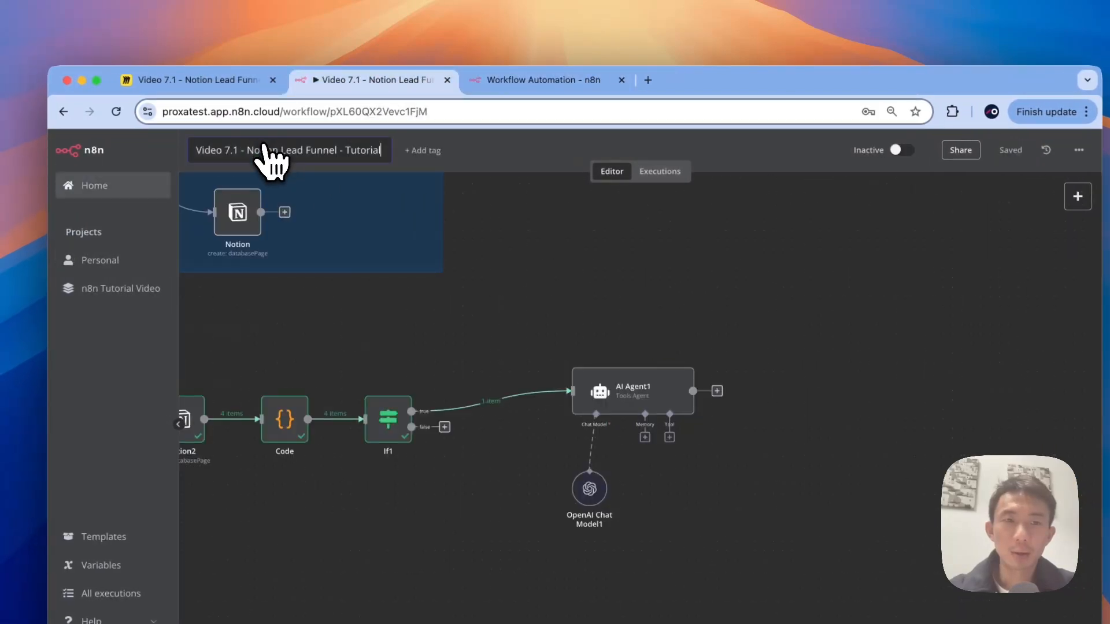
pyautogui.click(609, 80)
pyautogui.click(253, 151)
pyautogui.write('Video 7.1 - Notion Lead Funnel - Tutorial')
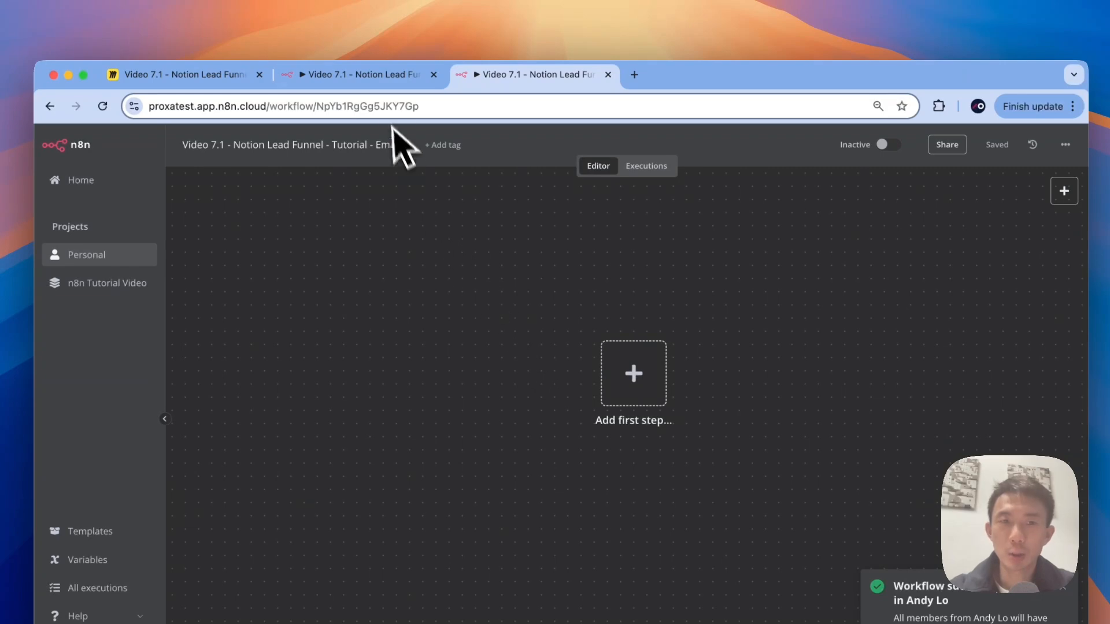
pyautogui.click(382, 74)
pyautogui.click(520, 32)
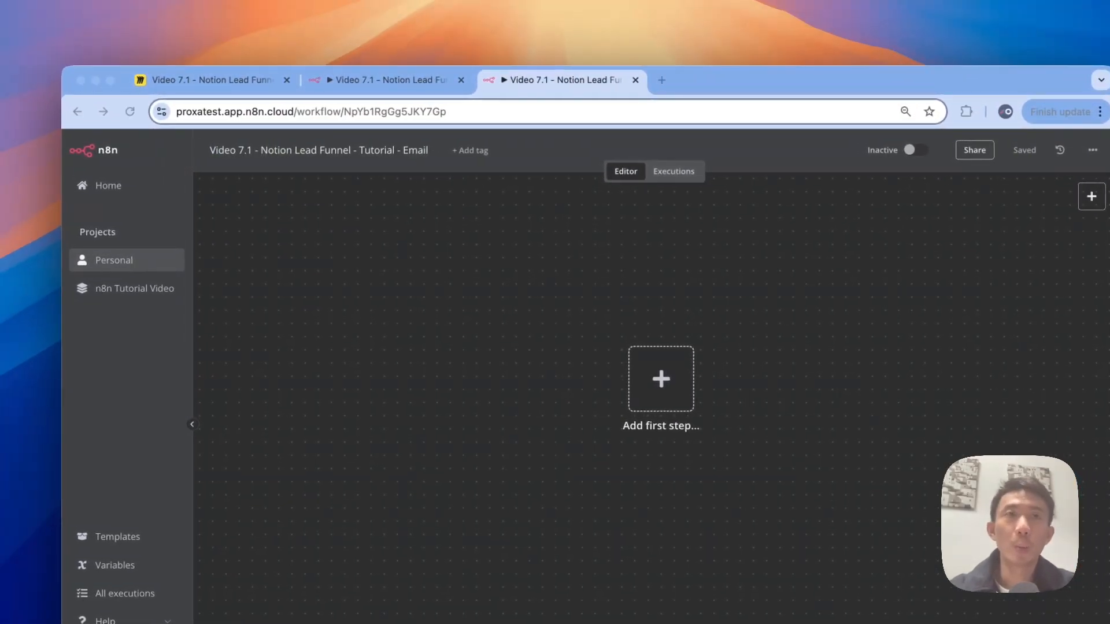
# Step: Start the Email workflow with an Execute Workflow Trigger for calls from another workflow
pyautogui.click(660, 378)
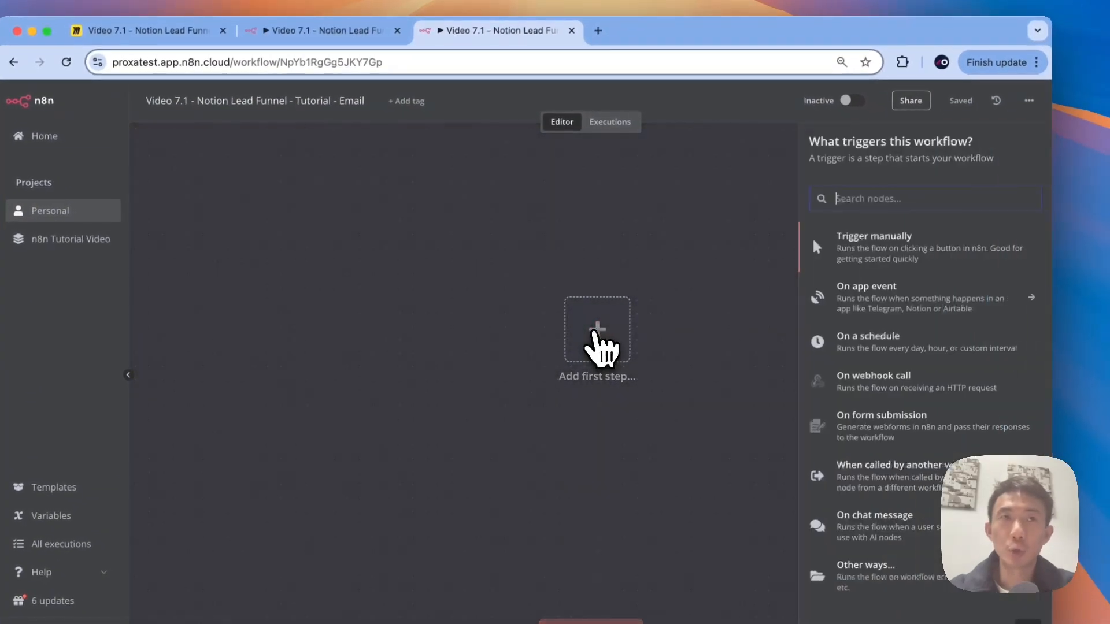
pyautogui.write('exec')
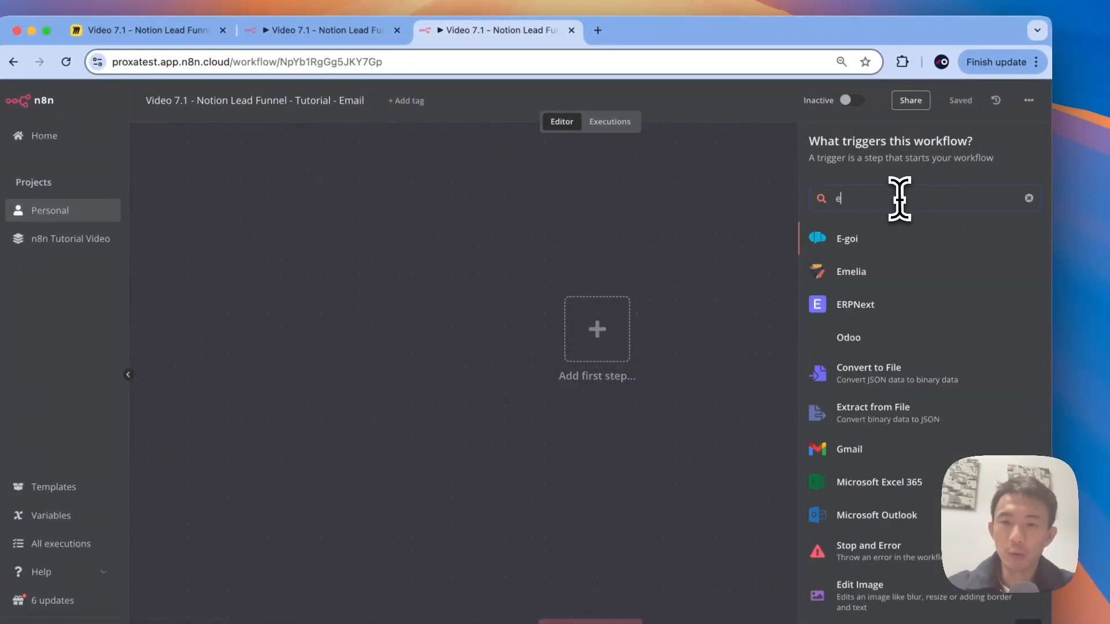
pyautogui.click(887, 289)
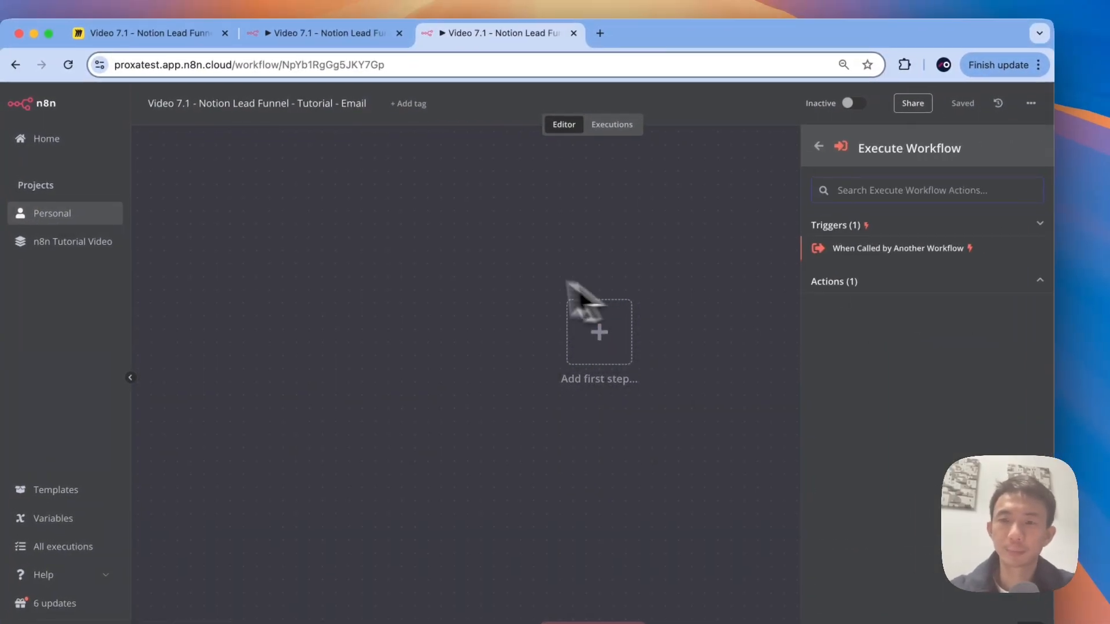
pyautogui.click(863, 247)
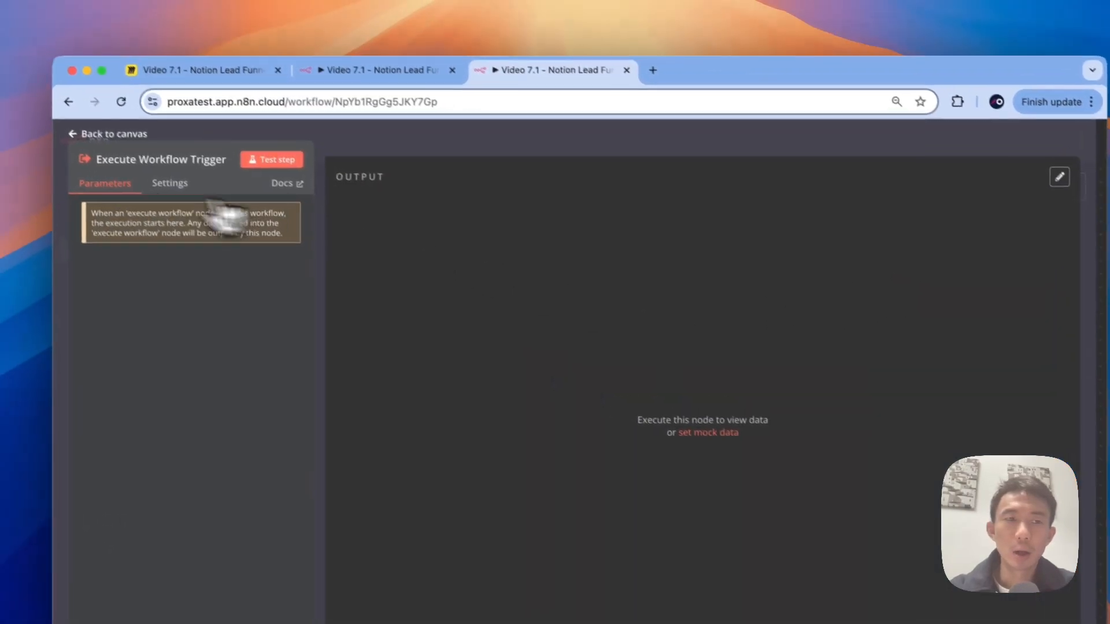
pyautogui.click(34, 103)
pyautogui.hscroll(-2, 513, 310)
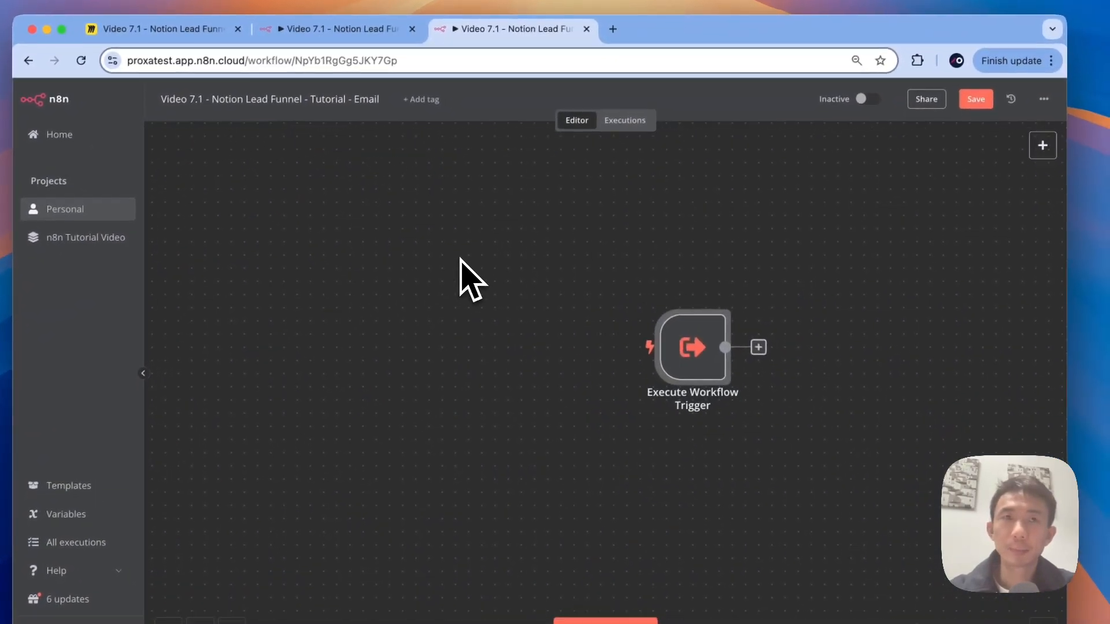
pyautogui.hscroll(5, 514, 310)
pyautogui.click(474, 352)
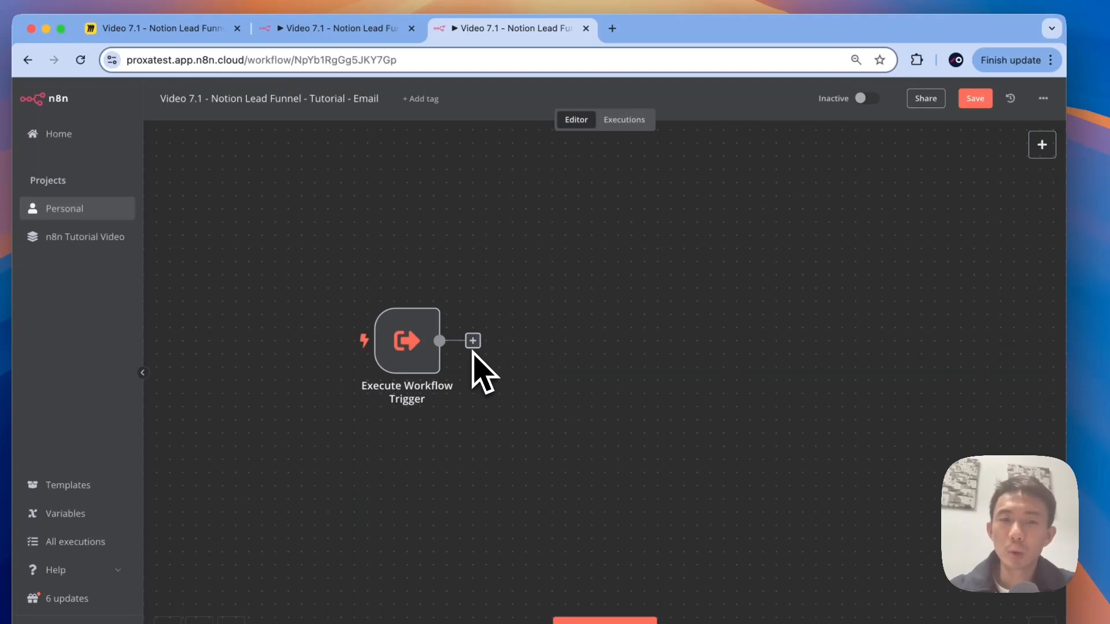
# Step: Add a Gmail node after the trigger that sends a message
pyautogui.click(474, 342)
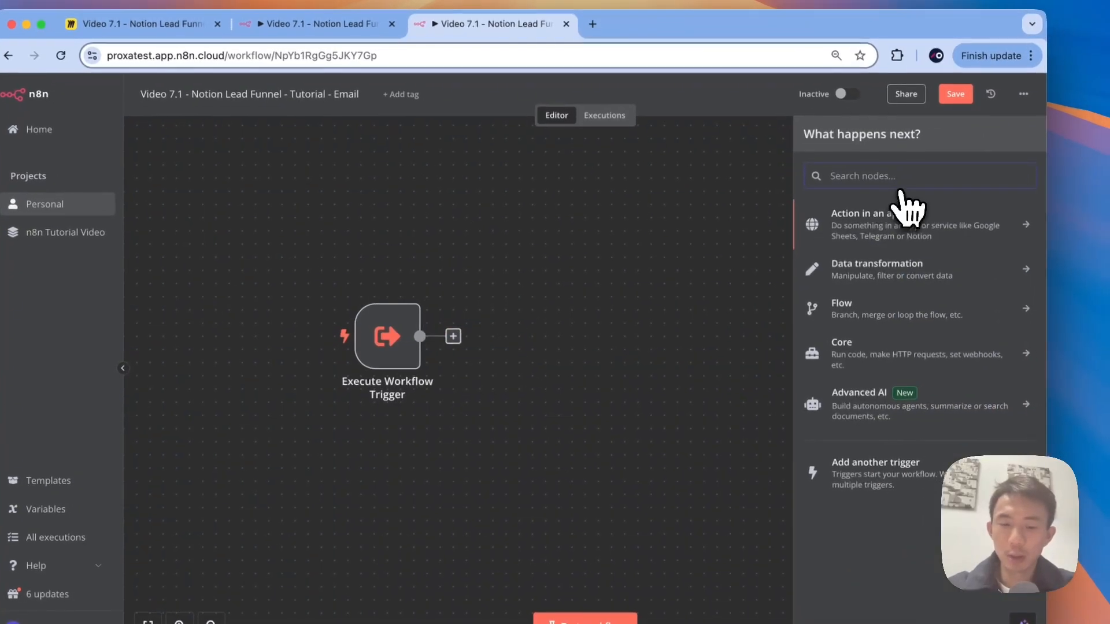
pyautogui.write('gmai')
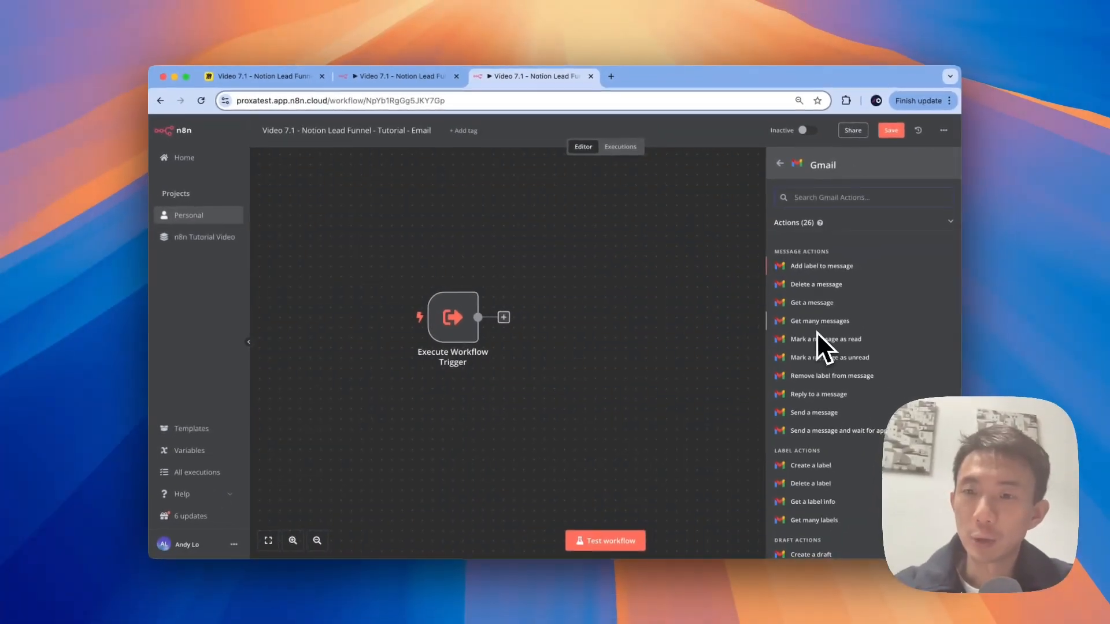
pyautogui.scroll(-2, 816, 331)
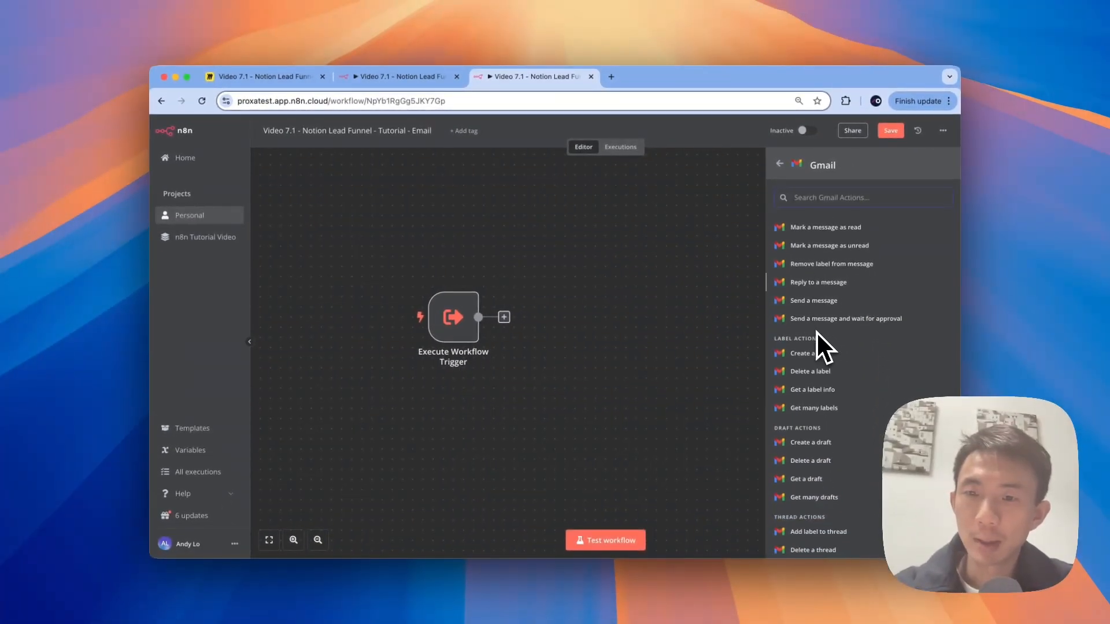
pyautogui.click(819, 341)
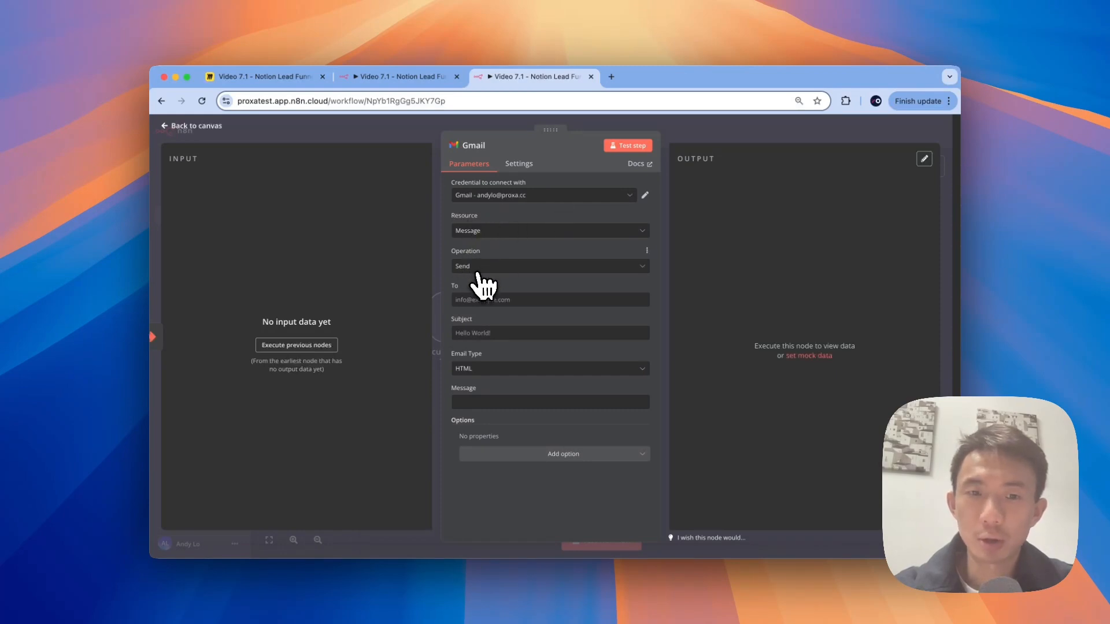
pyautogui.click(475, 300)
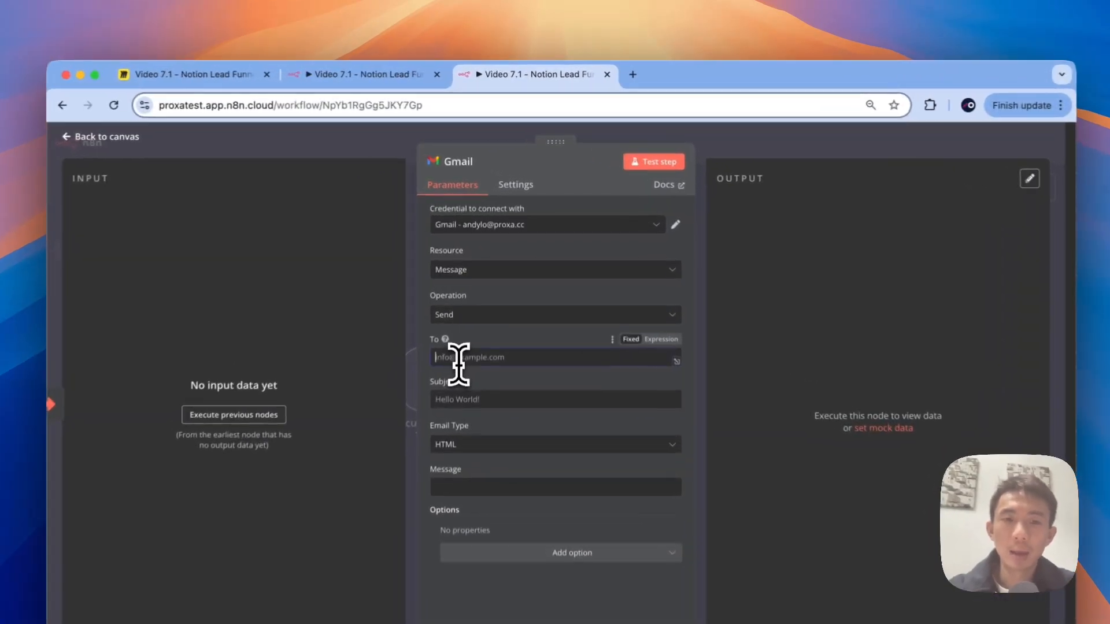
pyautogui.press('super+Tab')
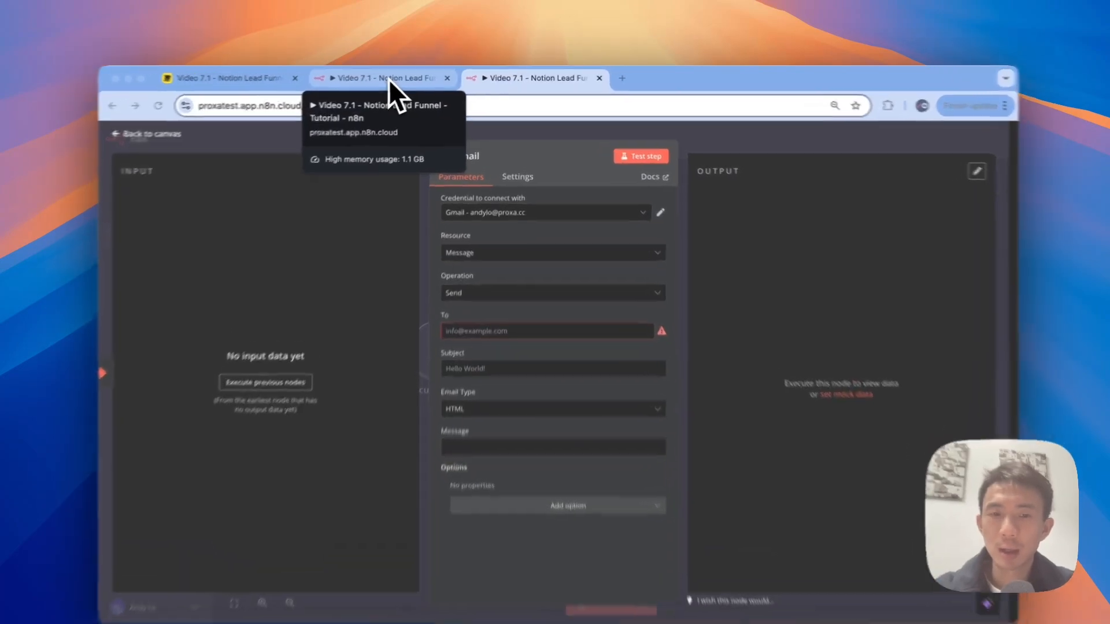
pyautogui.click(404, 77)
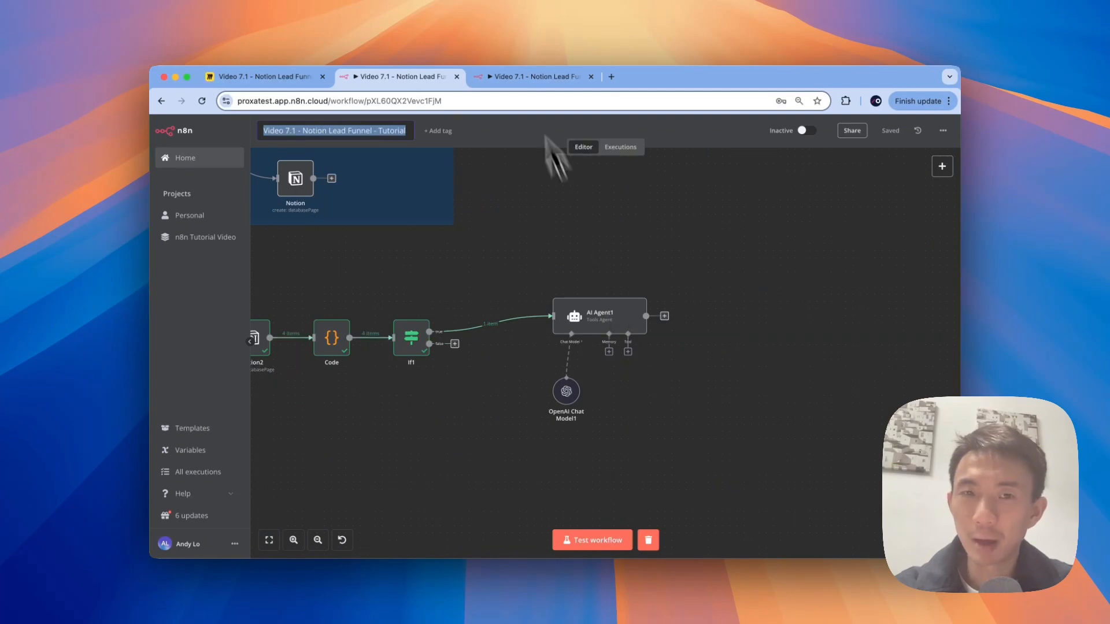
pyautogui.click(521, 81)
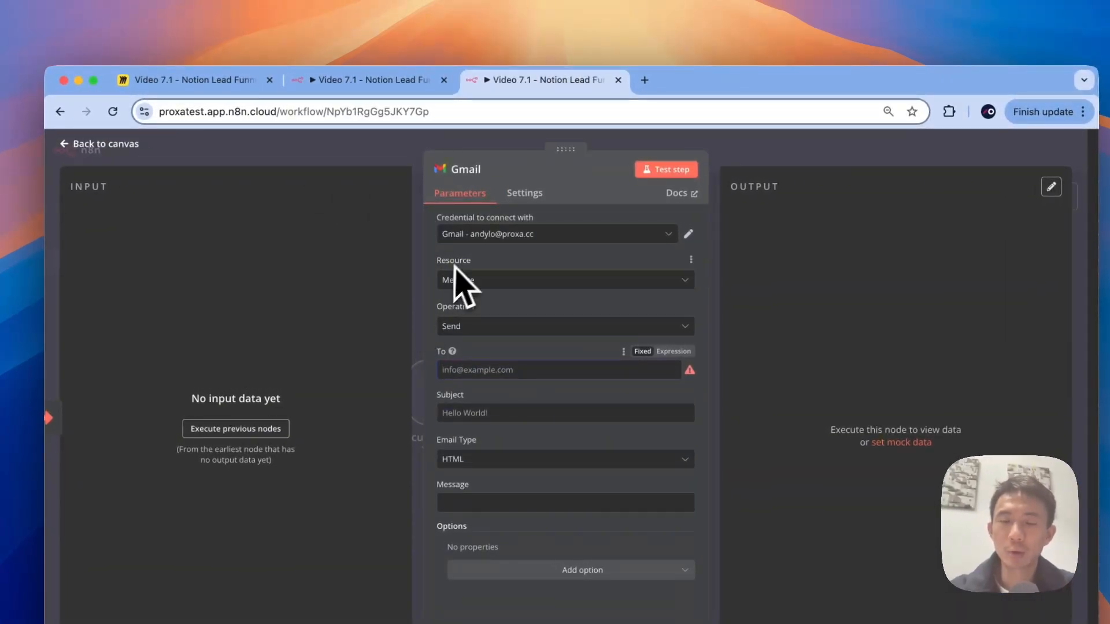
pyautogui.click(365, 159)
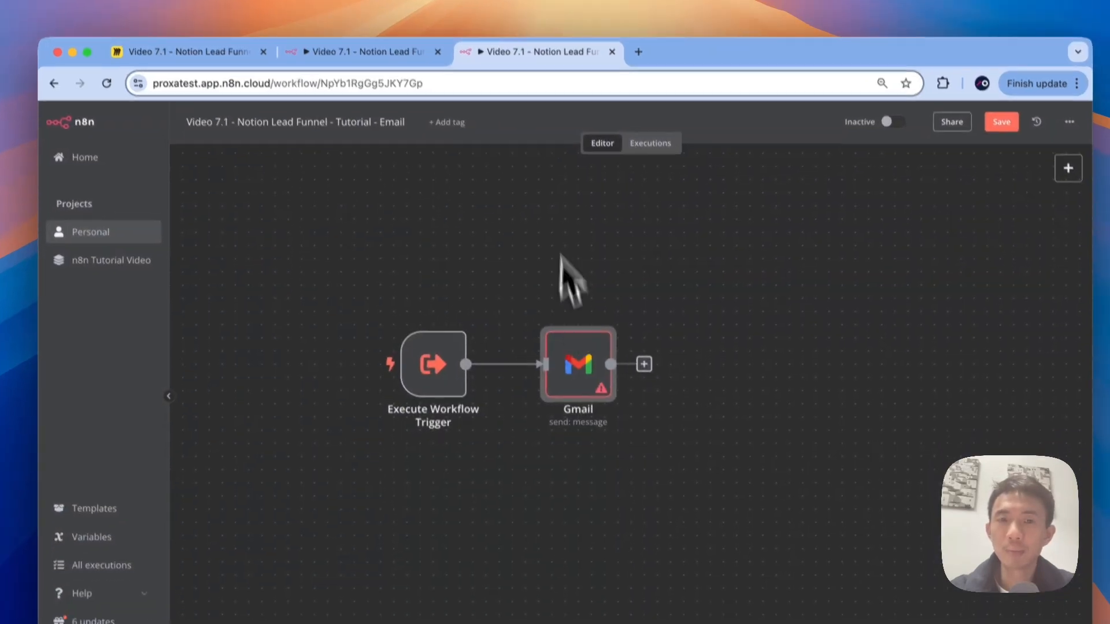
pyautogui.moveTo(583, 382)
pyautogui.doubleClick(573, 330)
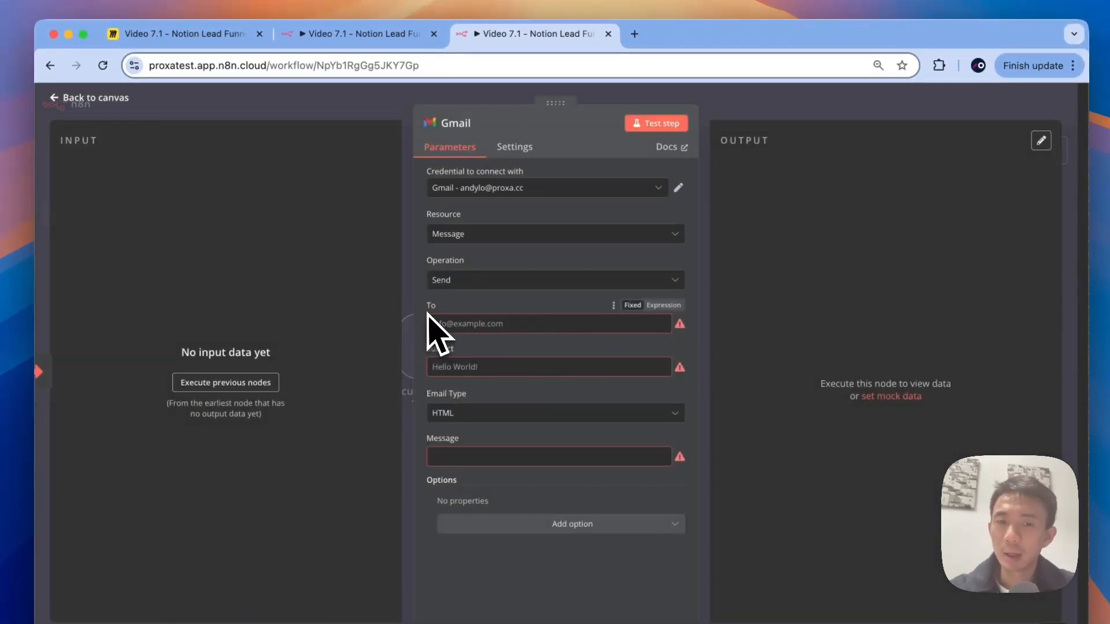
pyautogui.click(466, 459)
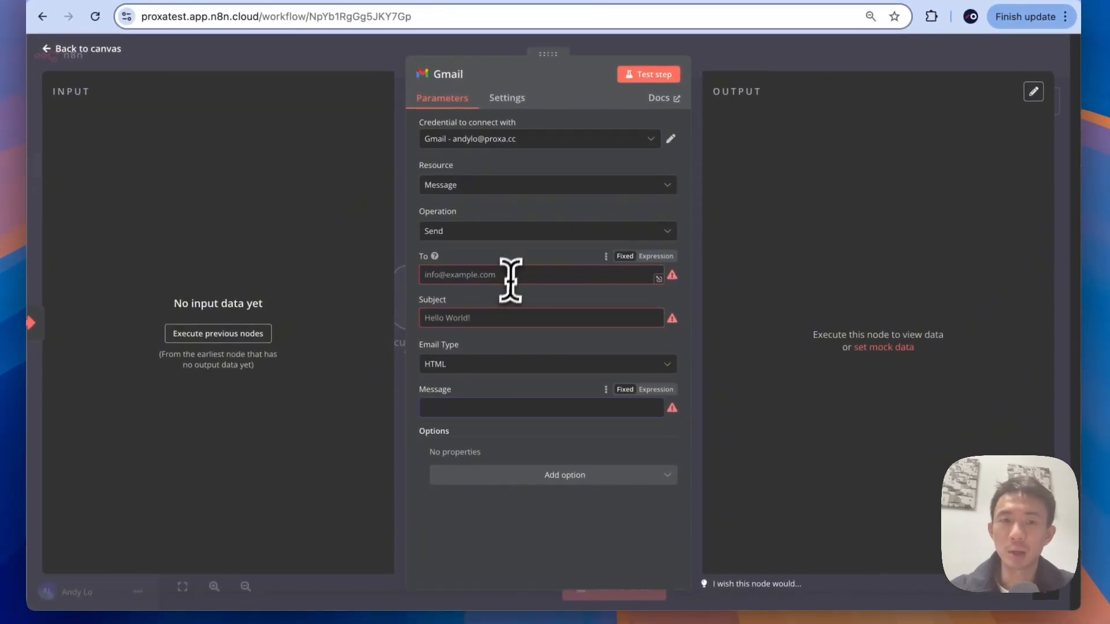
# Step: Set the Gmail To field to the expression {{ $json.query.email }}
pyautogui.click(509, 275)
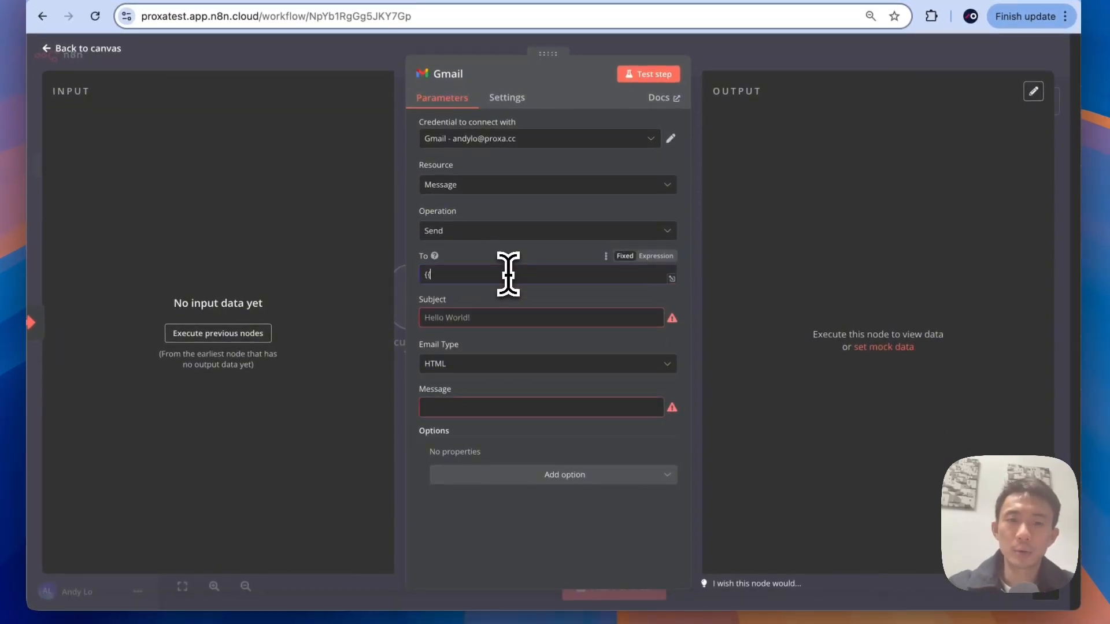
pyautogui.click(655, 257)
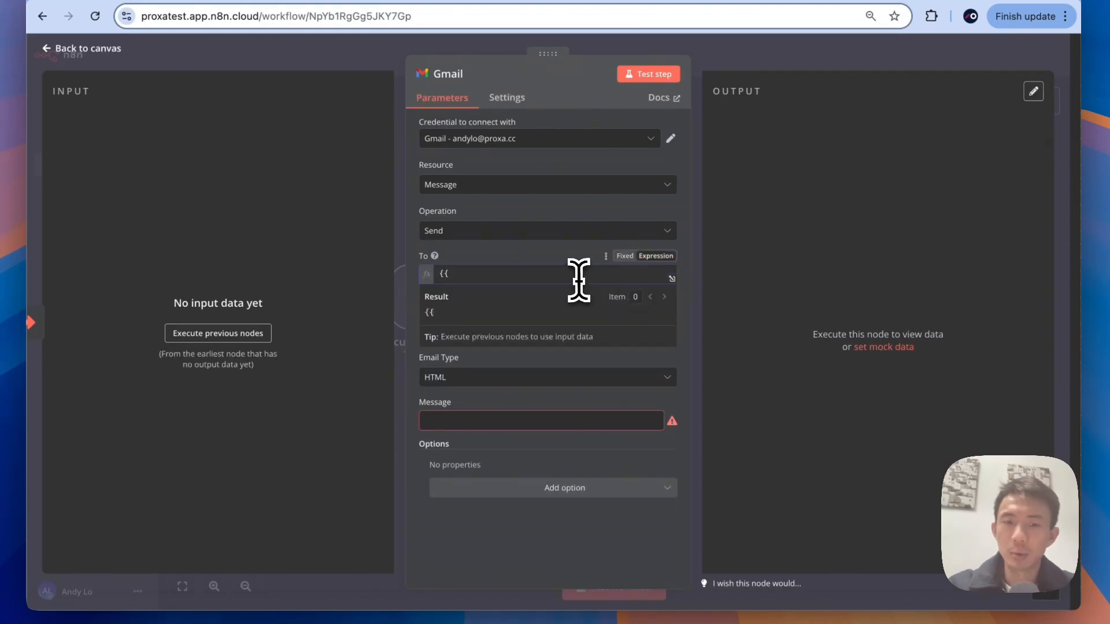
pyautogui.write('$jso')
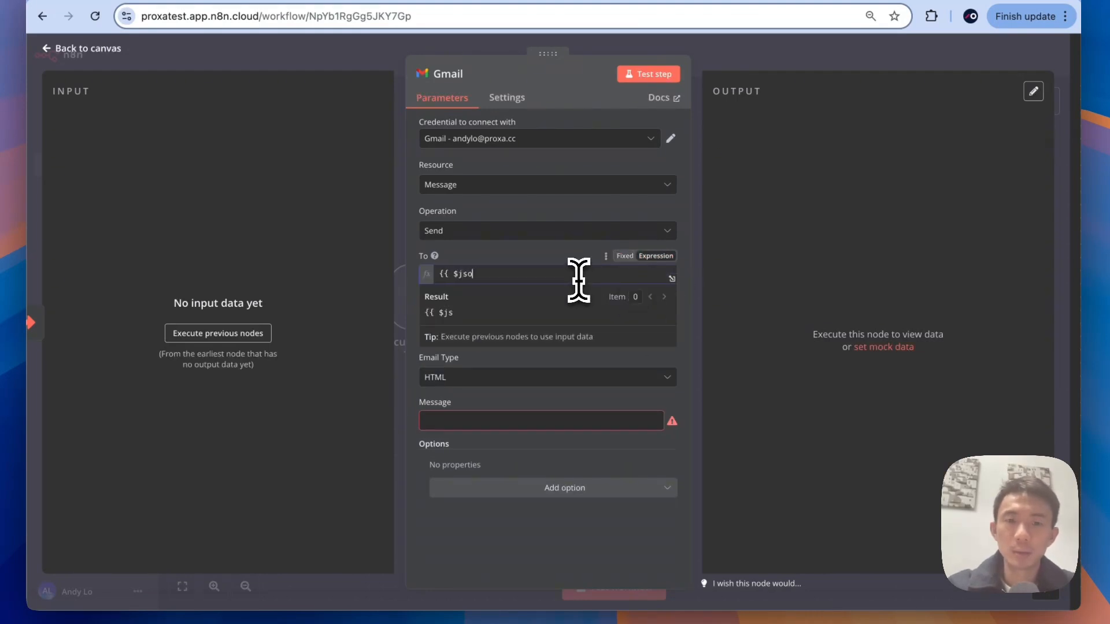
pyautogui.write('n.query')
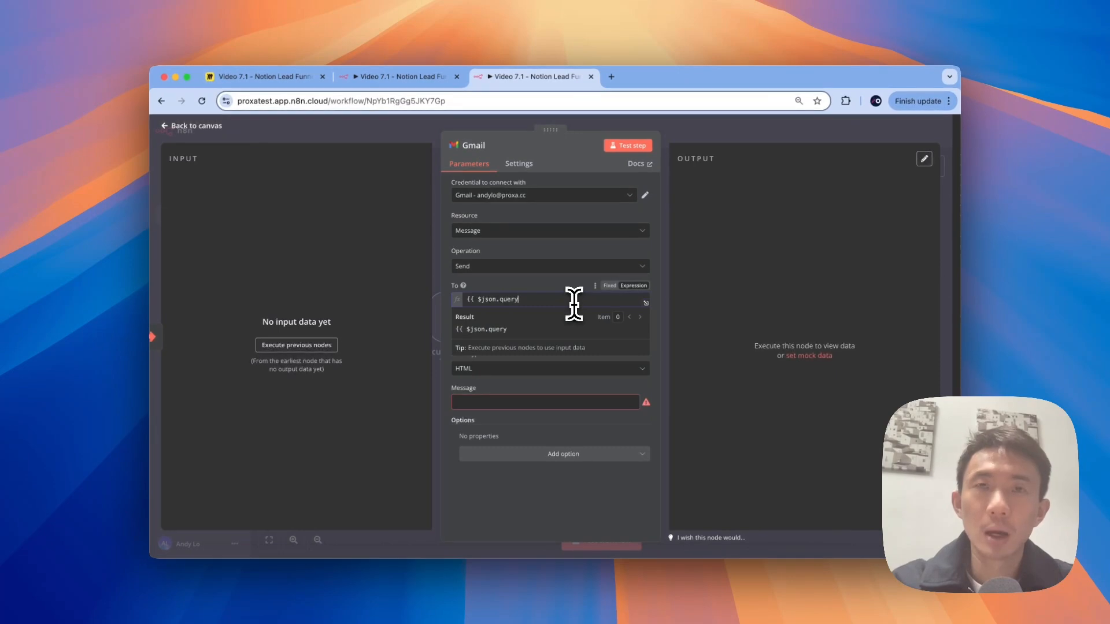
pyautogui.write('.email{')
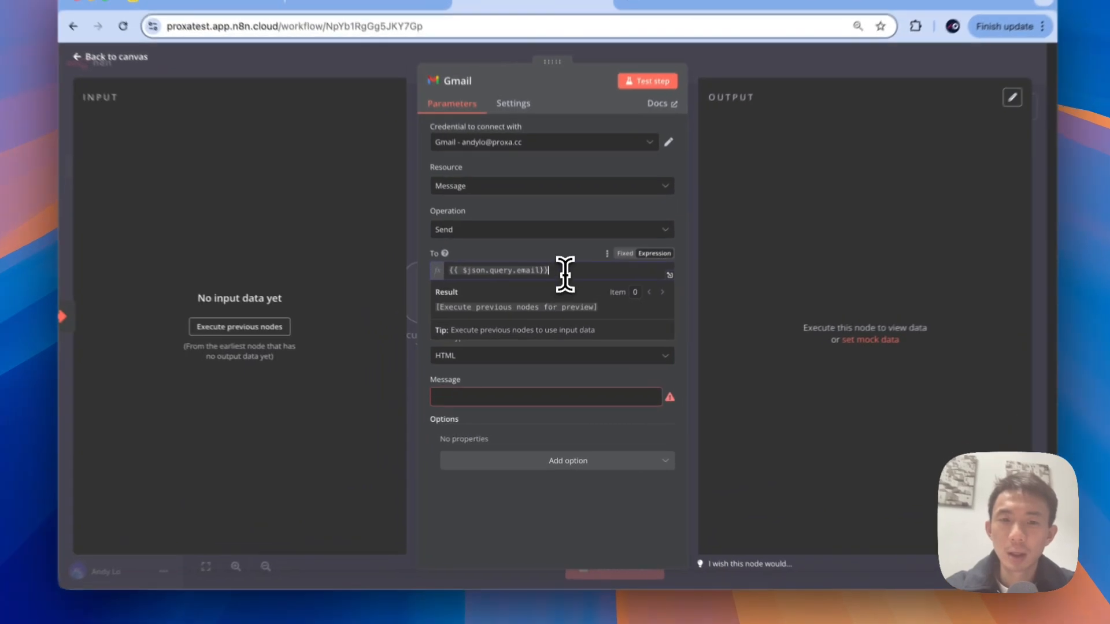
pyautogui.tripleClick(560, 301)
pyautogui.press('super+c')
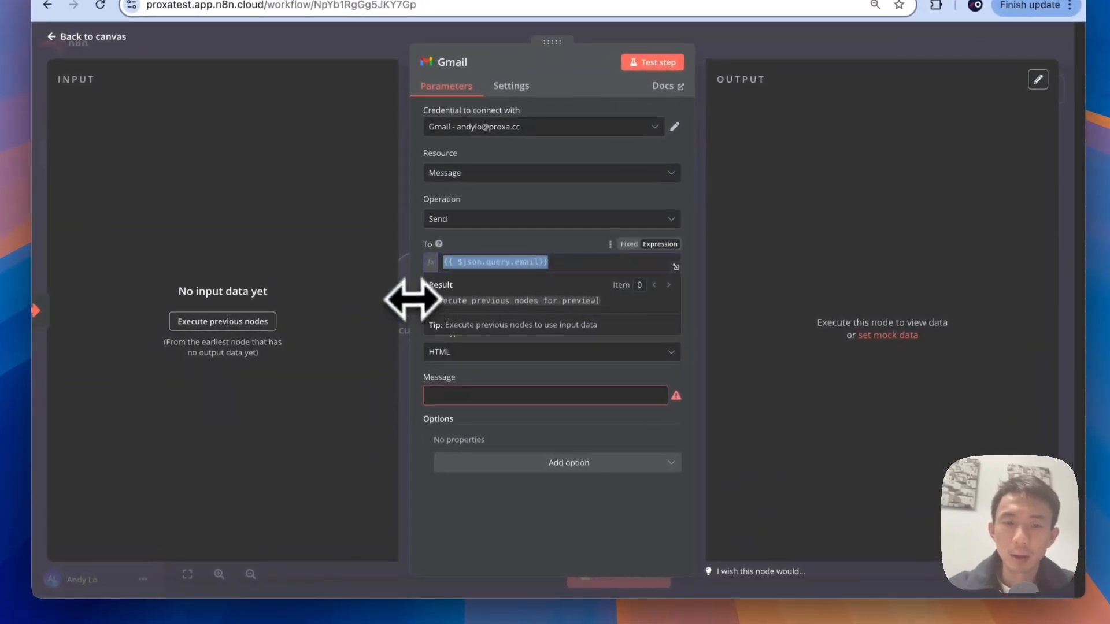
# Step: Set the Subject field to the expression {{ $json.query.title }}
pyautogui.click(585, 243)
pyautogui.click(567, 298)
pyautogui.press('super+v')
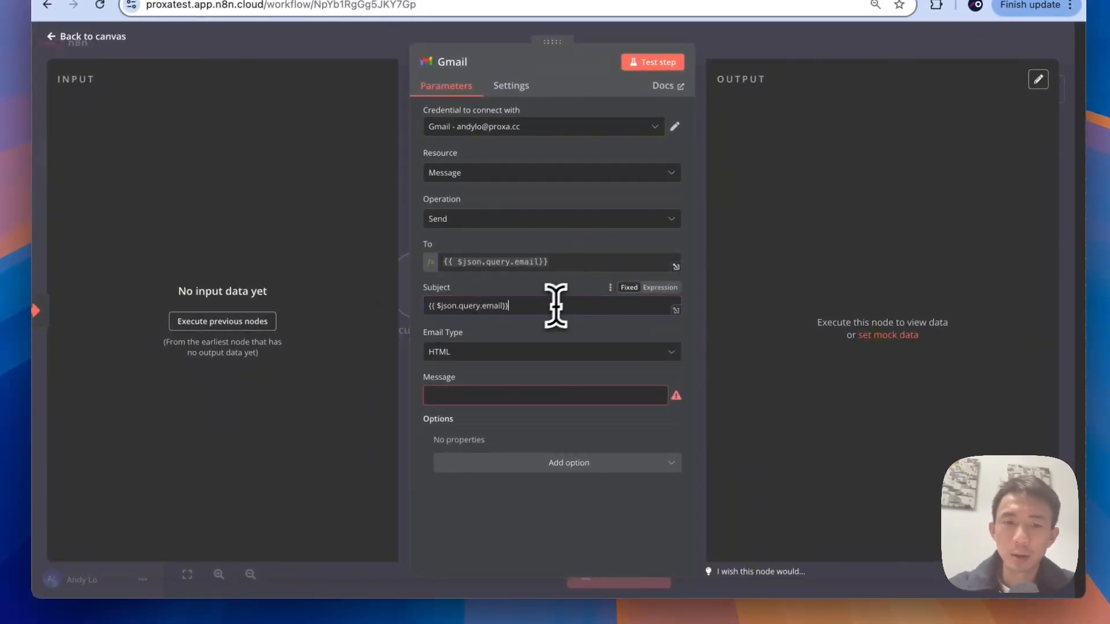
pyautogui.tripleClick(506, 306)
pyautogui.press('super+c')
pyautogui.press('BackSpace')
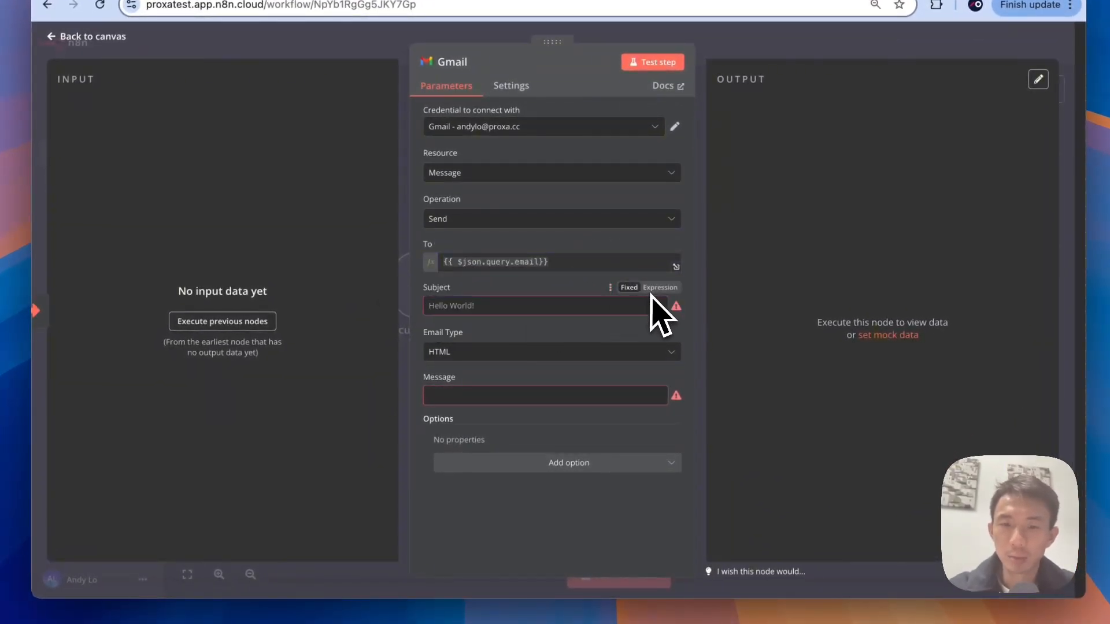
pyautogui.click(652, 290)
pyautogui.press('super+v')
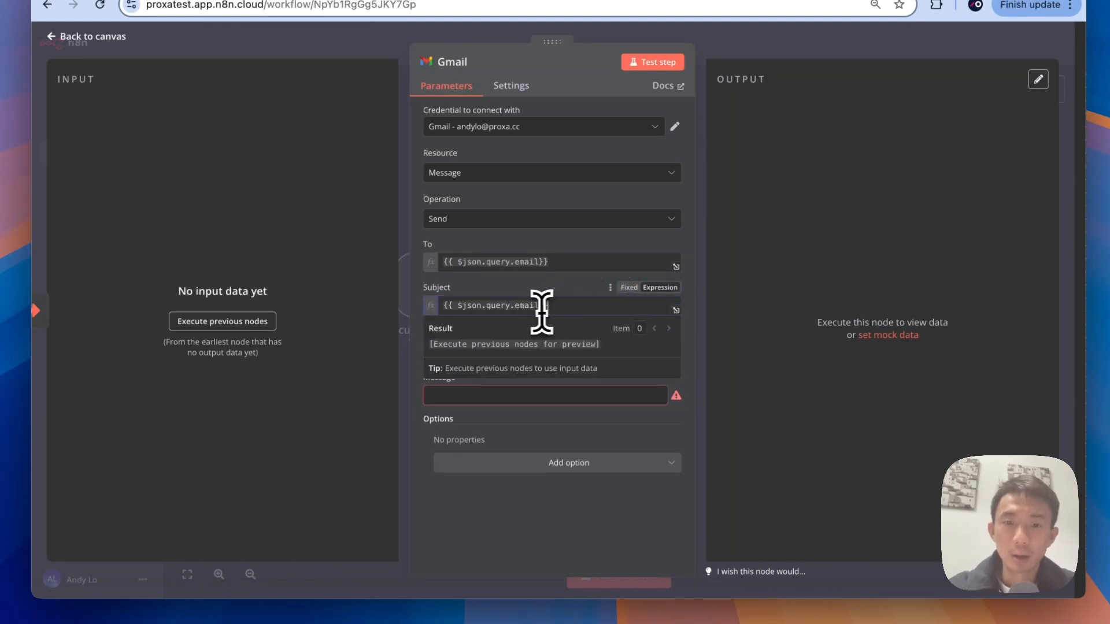
pyautogui.press('BackSpace')
pyautogui.press('BackSpace')
pyautogui.write('ti')
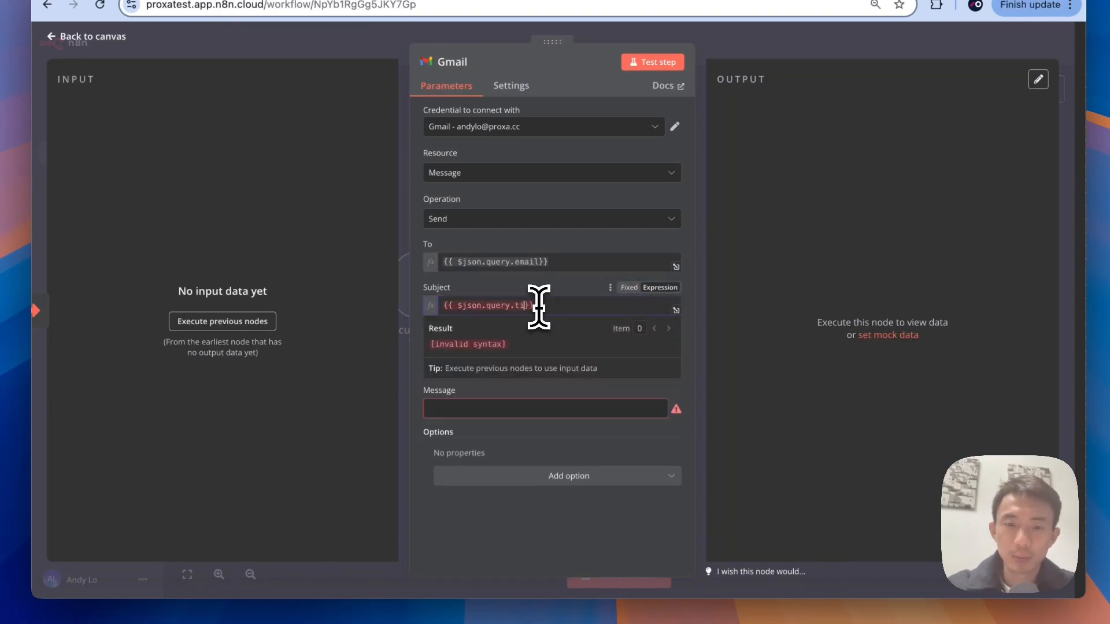
pyautogui.write('tle')
pyautogui.click(595, 297)
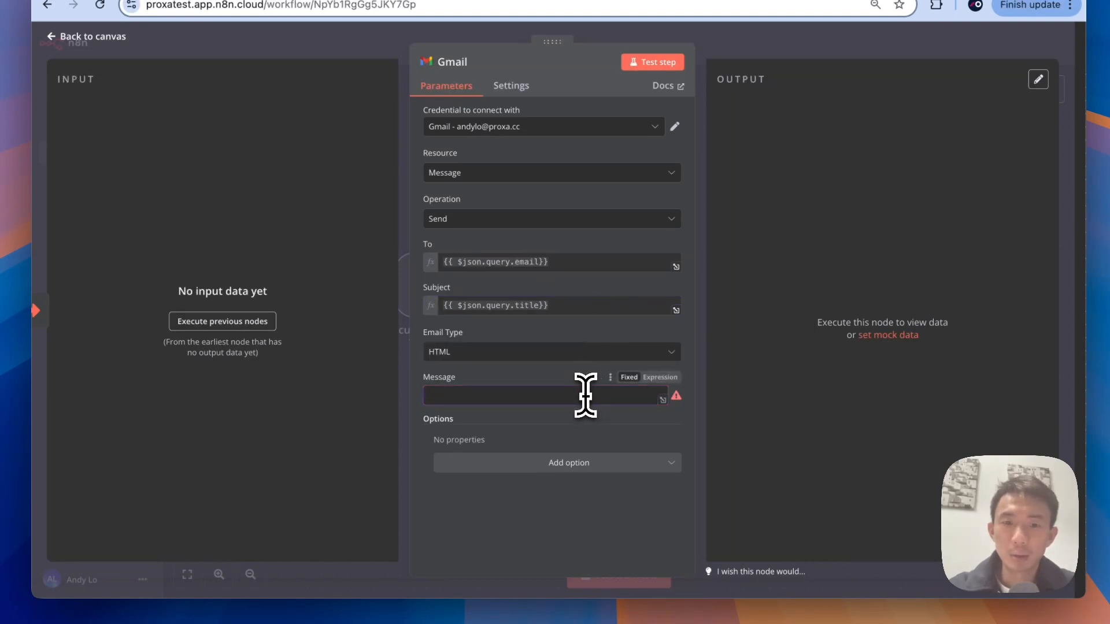
# Step: Set the Message field to the expression {{ $json.query.html_message }}
pyautogui.hotkey('ctrl', 'a')
pyautogui.click(660, 376)
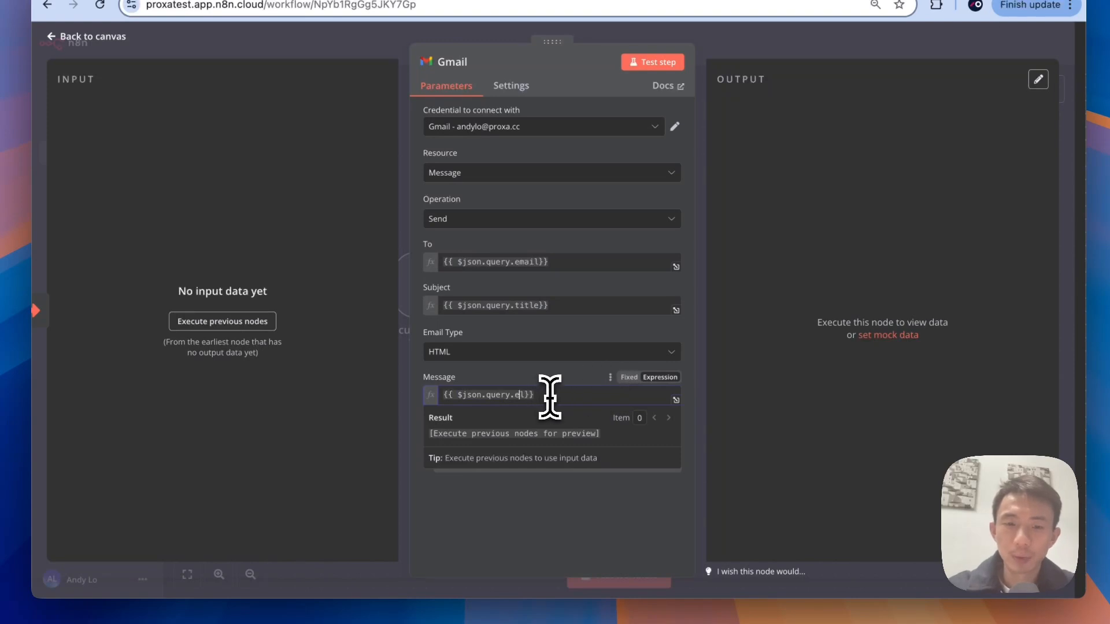
pyautogui.press('BackSpace')
pyautogui.write('ht')
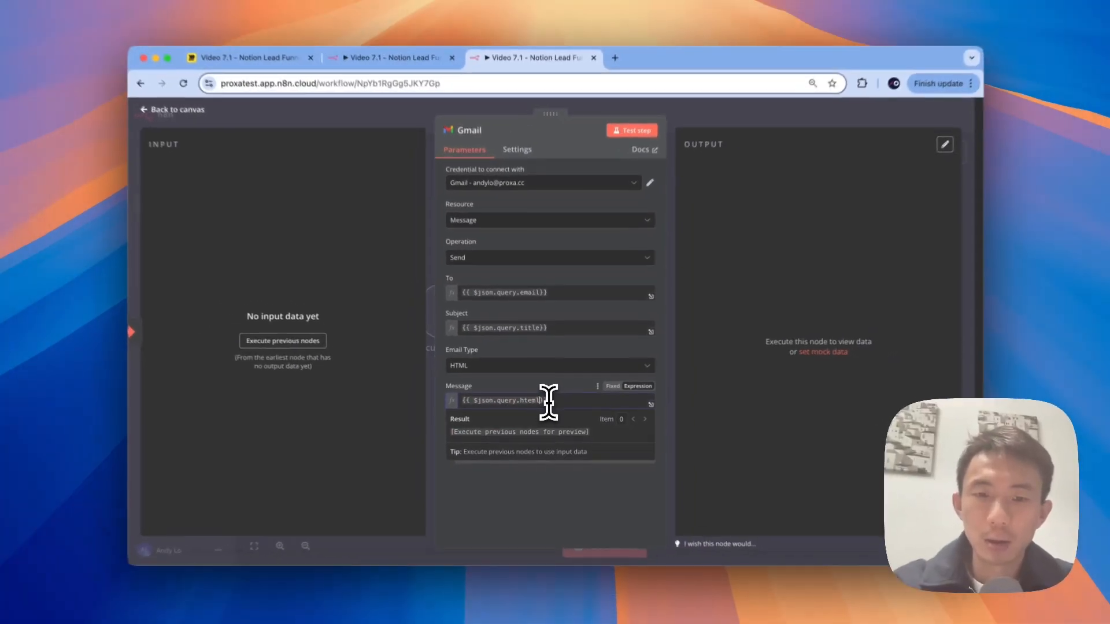
pyautogui.write('ml_message')
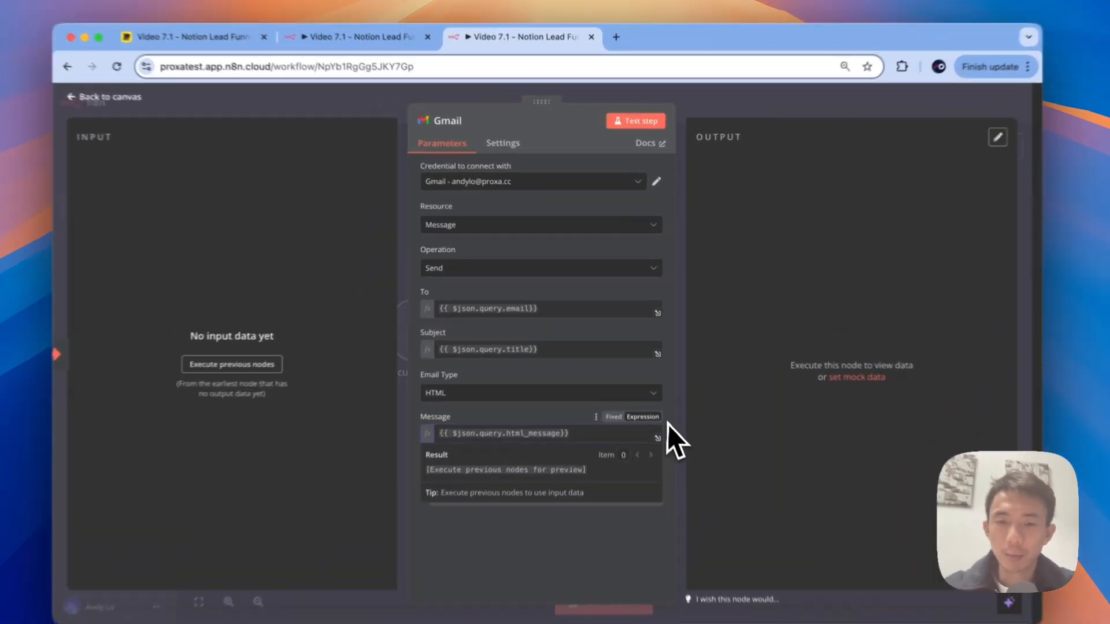
pyautogui.click(652, 395)
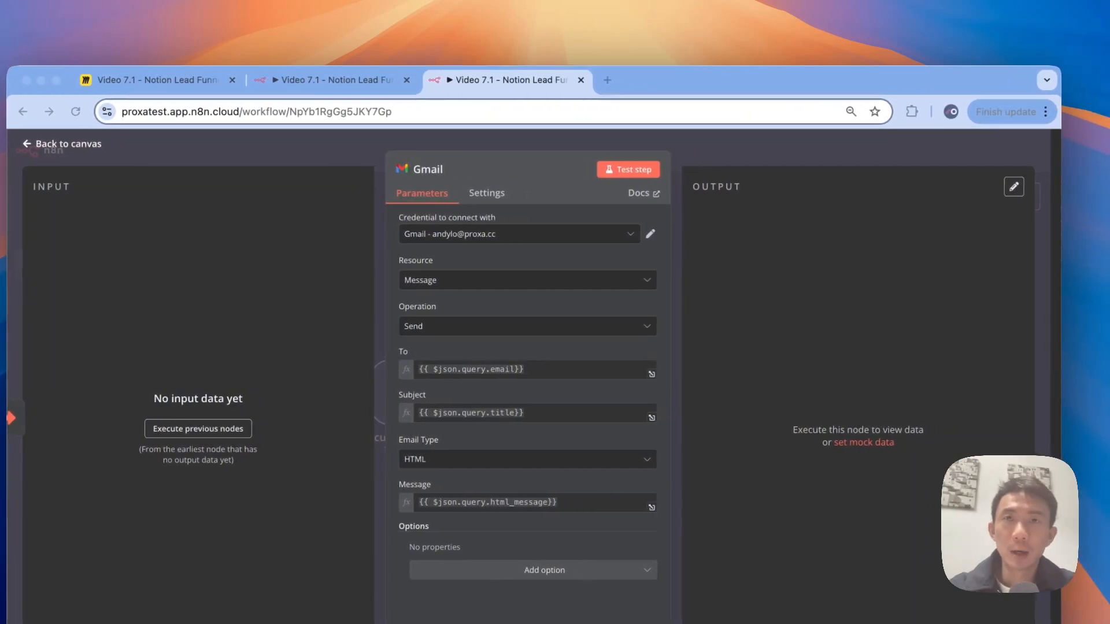
# Step: Close the Gmail node, save the Email workflow, and return to the main Tutorial workflow
pyautogui.click(354, 79)
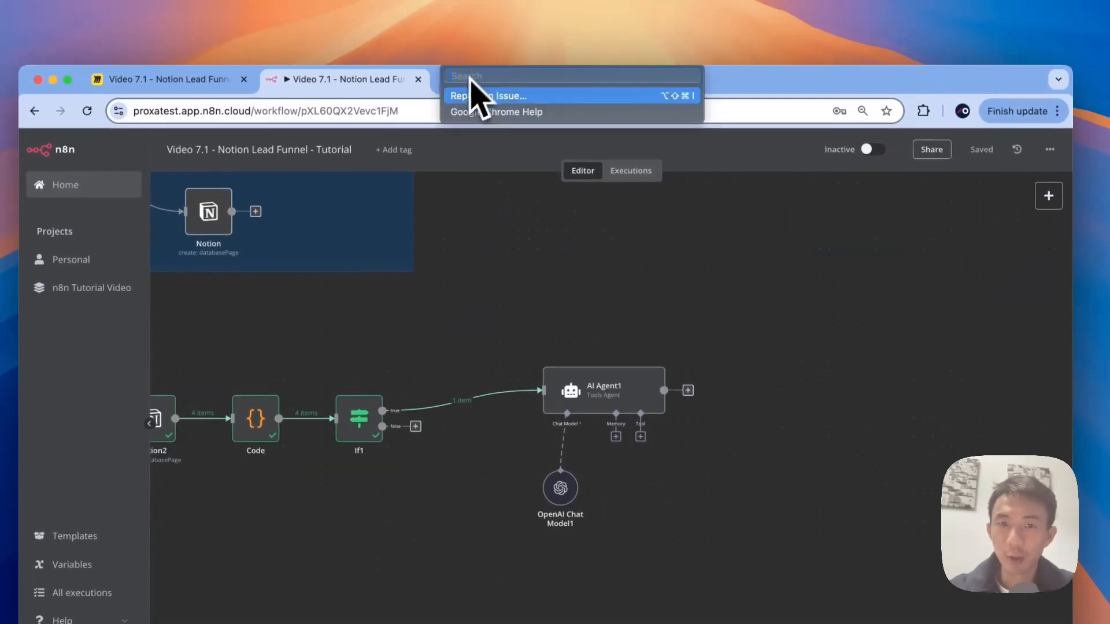
pyautogui.click(483, 81)
pyautogui.press('Escape')
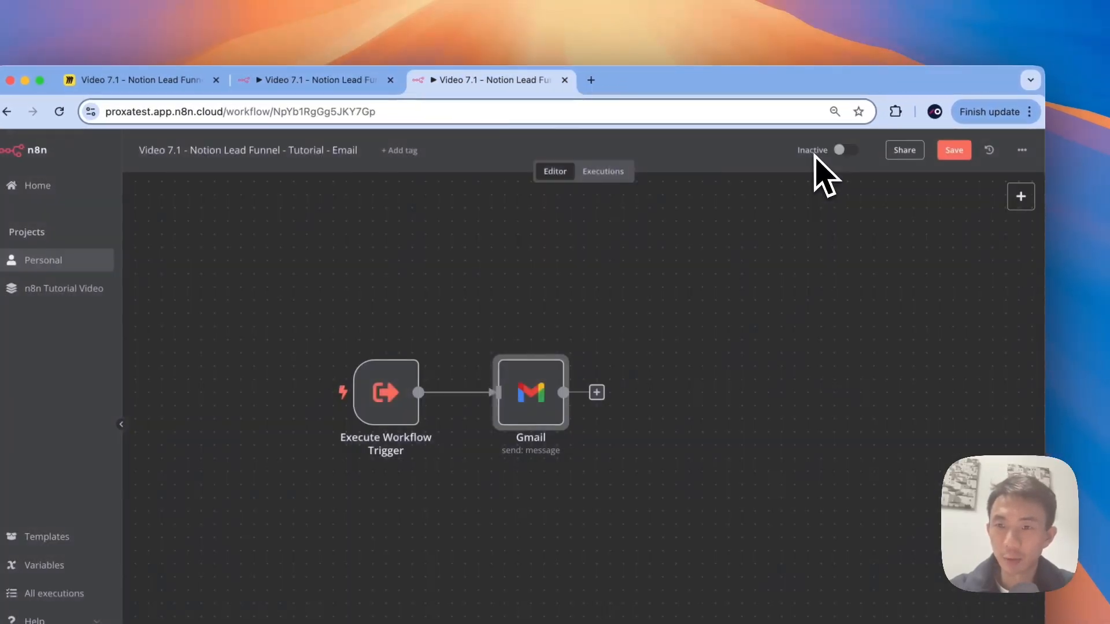
pyautogui.click(951, 152)
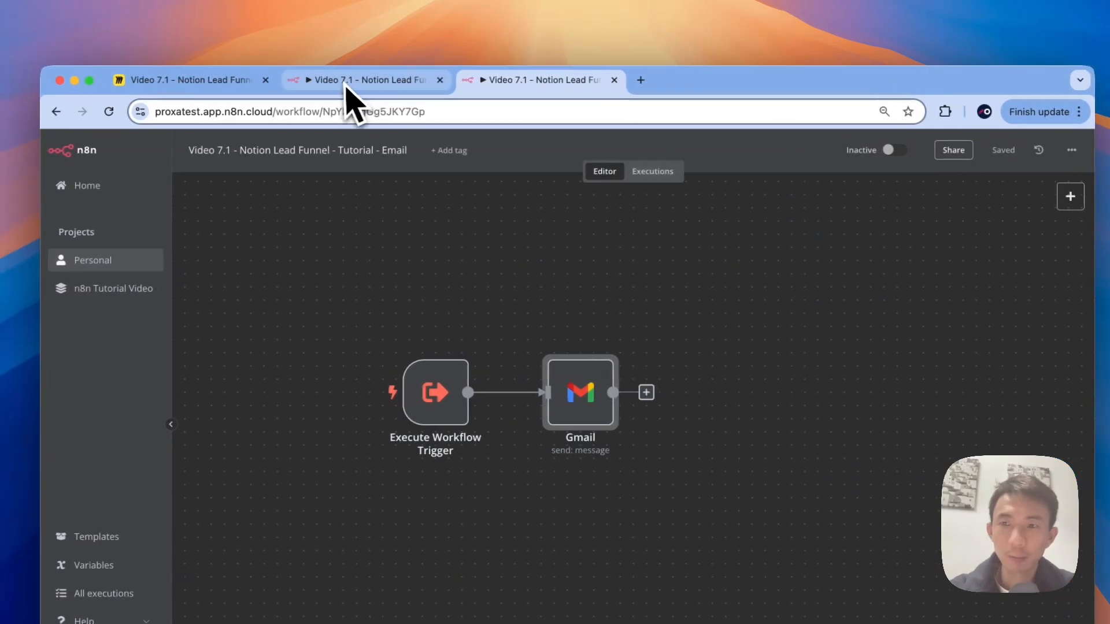
pyautogui.click(301, 81)
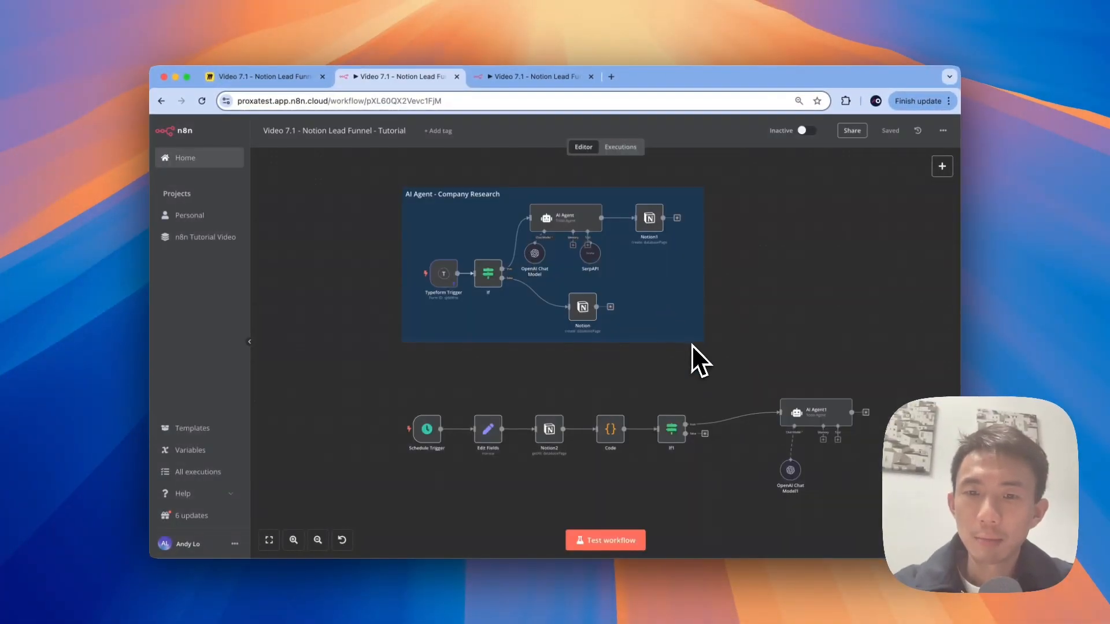
pyautogui.hscroll(5, 691, 344)
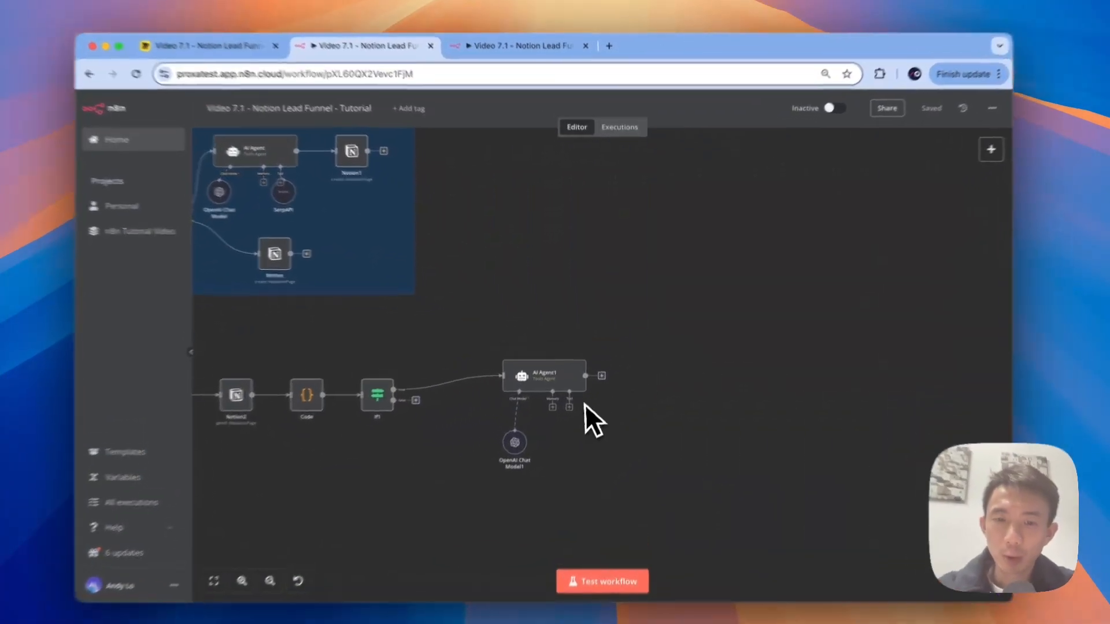
# Step: Give AI Agent1 a Call n8n Workflow Tool named emailFollowup, described 'Call this tool to send…'
pyautogui.click(568, 407)
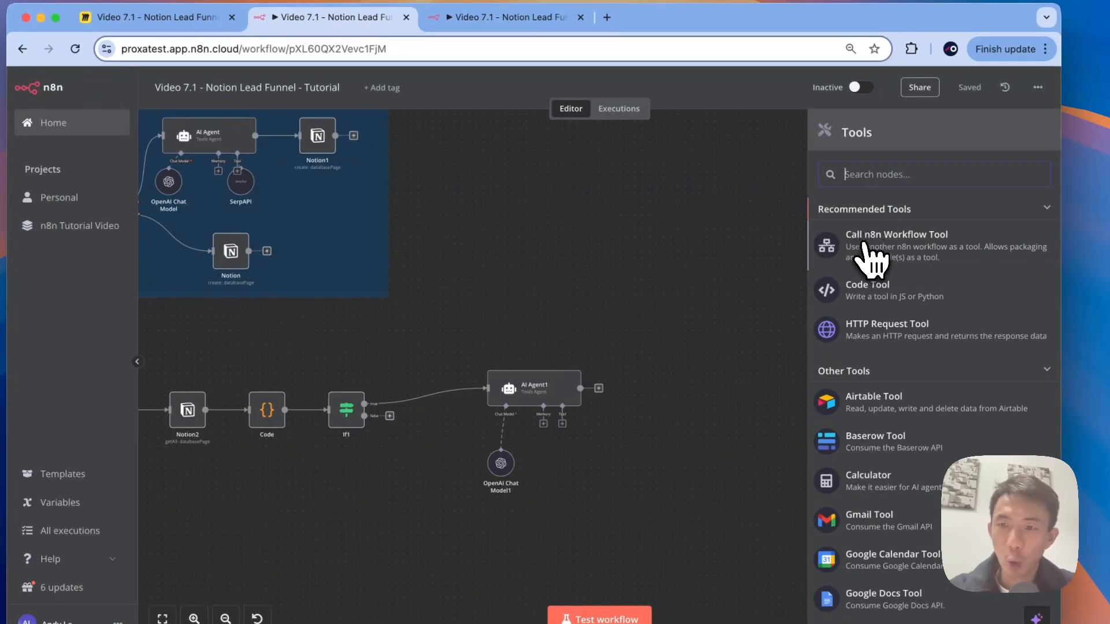
pyautogui.click(867, 257)
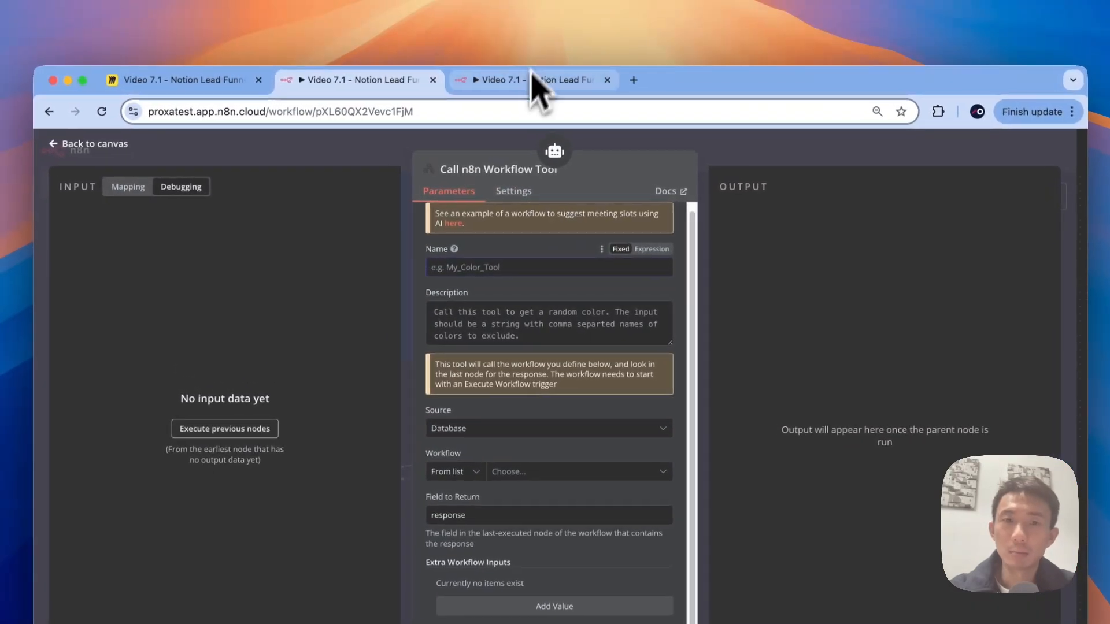
pyautogui.click(485, 272)
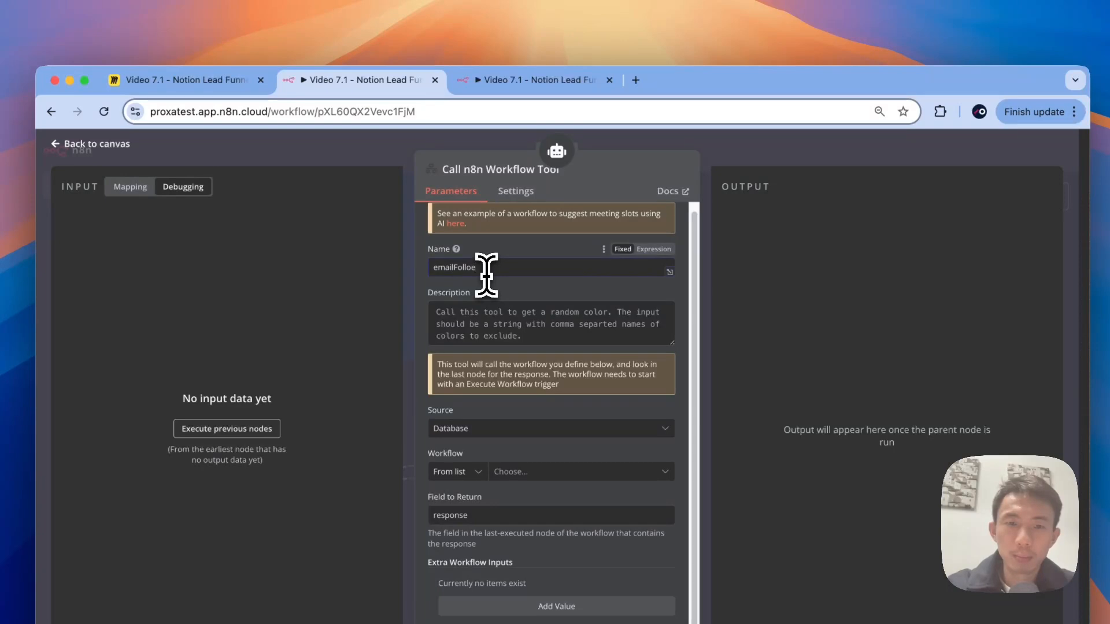
pyautogui.click(487, 324)
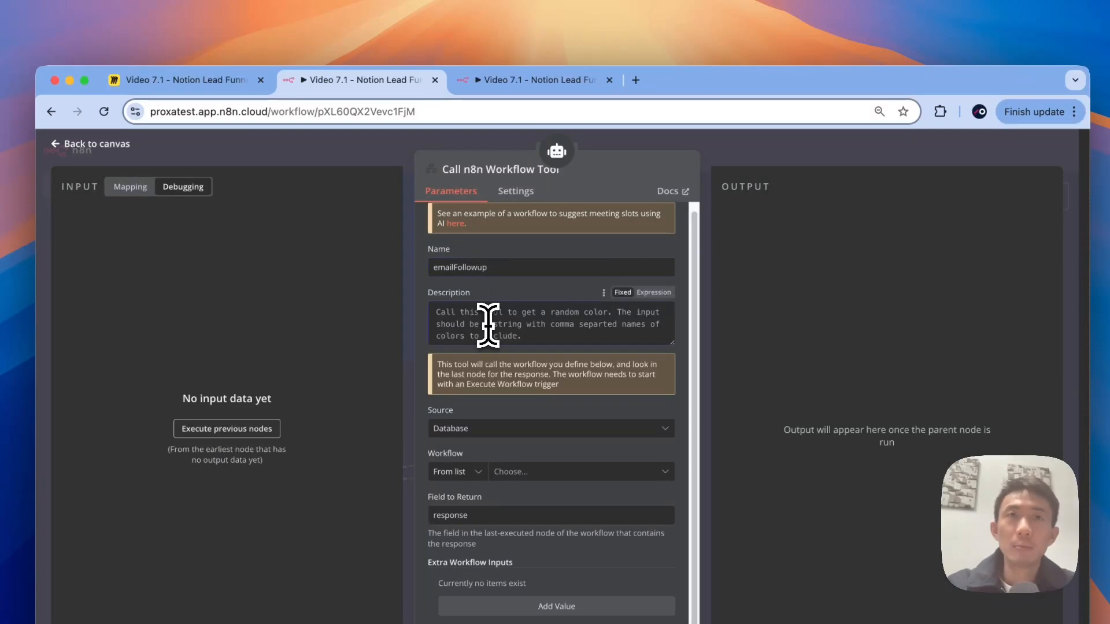
pyautogui.write('Call this tool to send email. The input should be email, email title and email html message.')
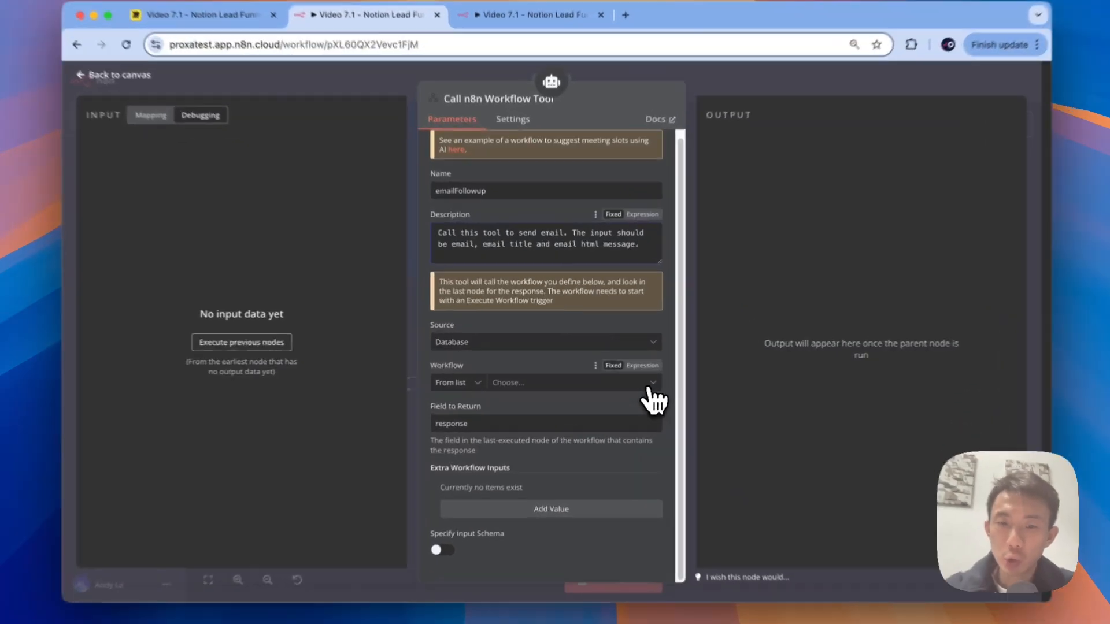
pyautogui.click(630, 379)
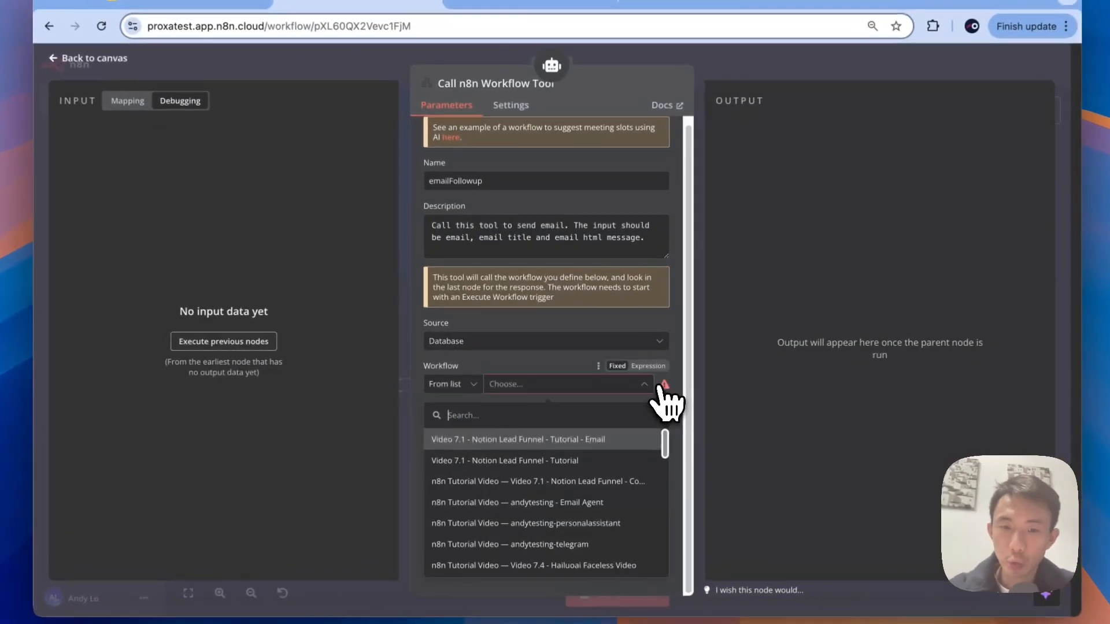
# Step: Point the tool at the Tutorial - Email workflow and turn on Specify Input Schema
pyautogui.click(543, 440)
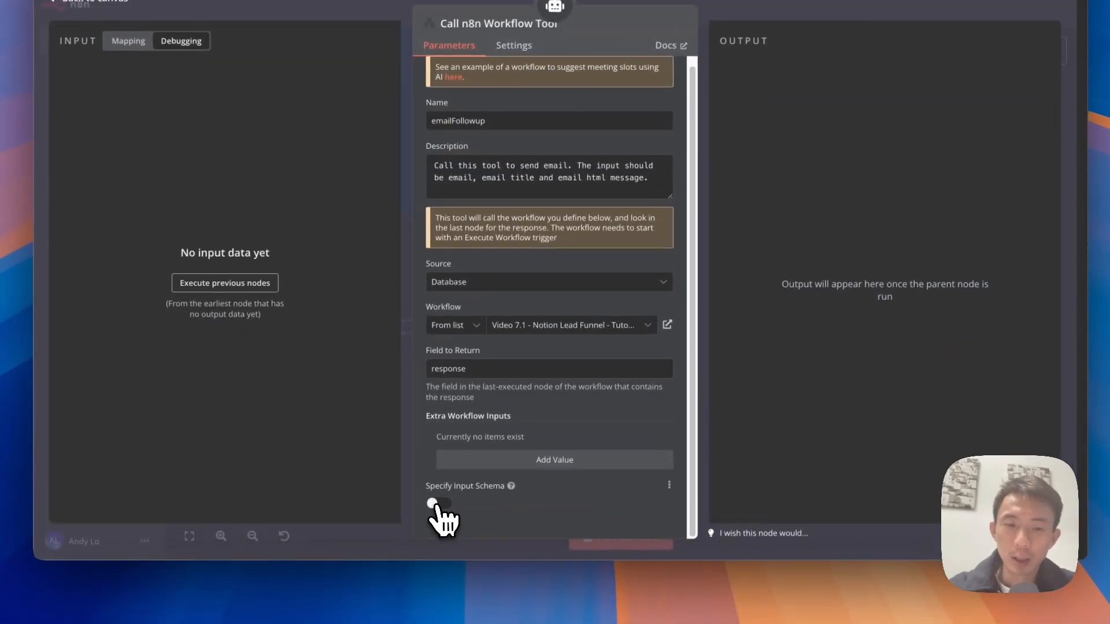
pyautogui.click(444, 501)
pyautogui.scroll(-3, 462, 485)
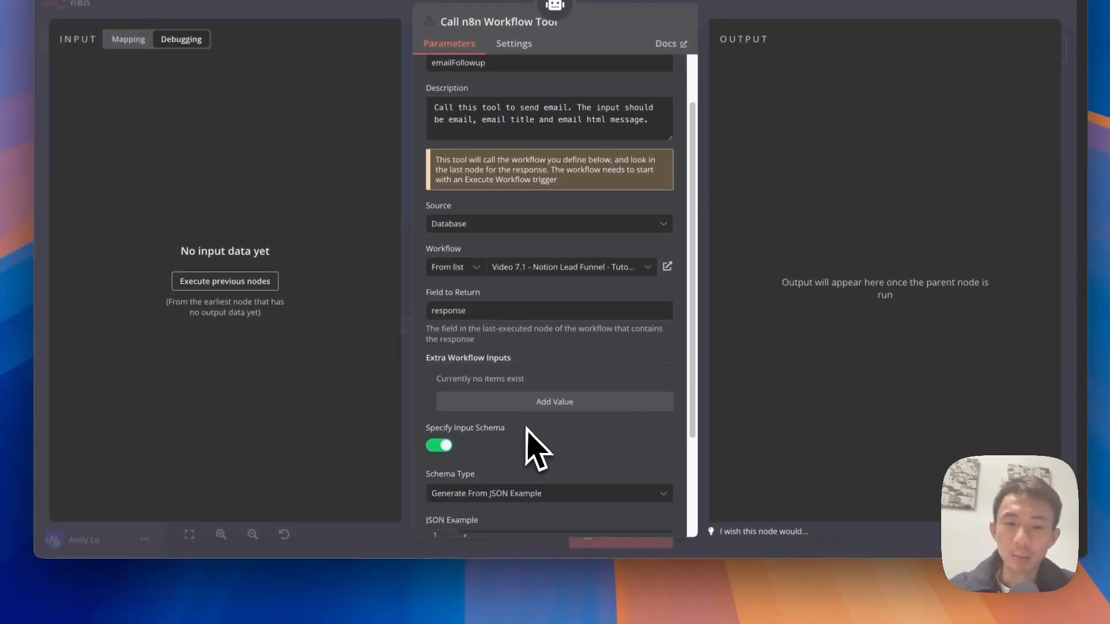
pyautogui.moveTo(512, 381)
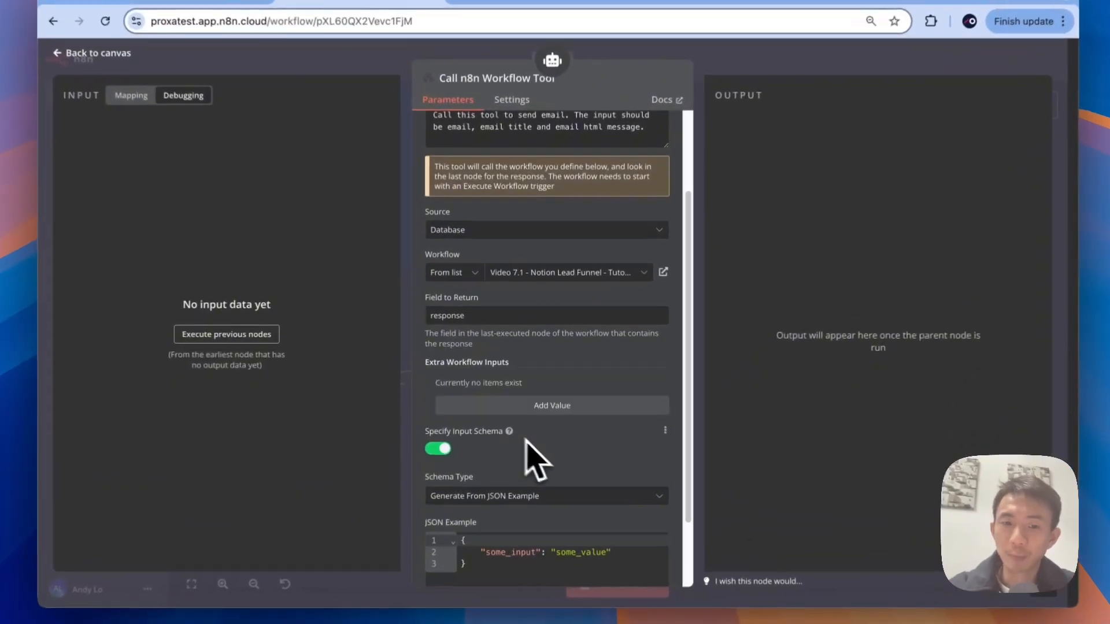
pyautogui.scroll(-3, 537, 439)
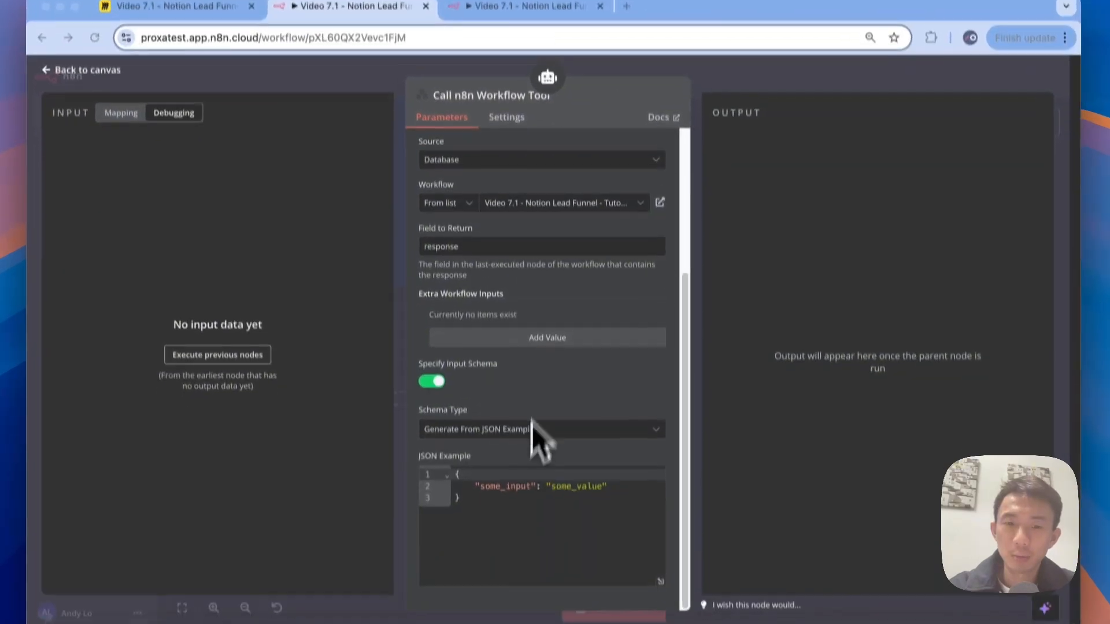
# Step: Replace the JSON Example with the email JSON defining email, title and html_message keys
pyautogui.click(519, 581)
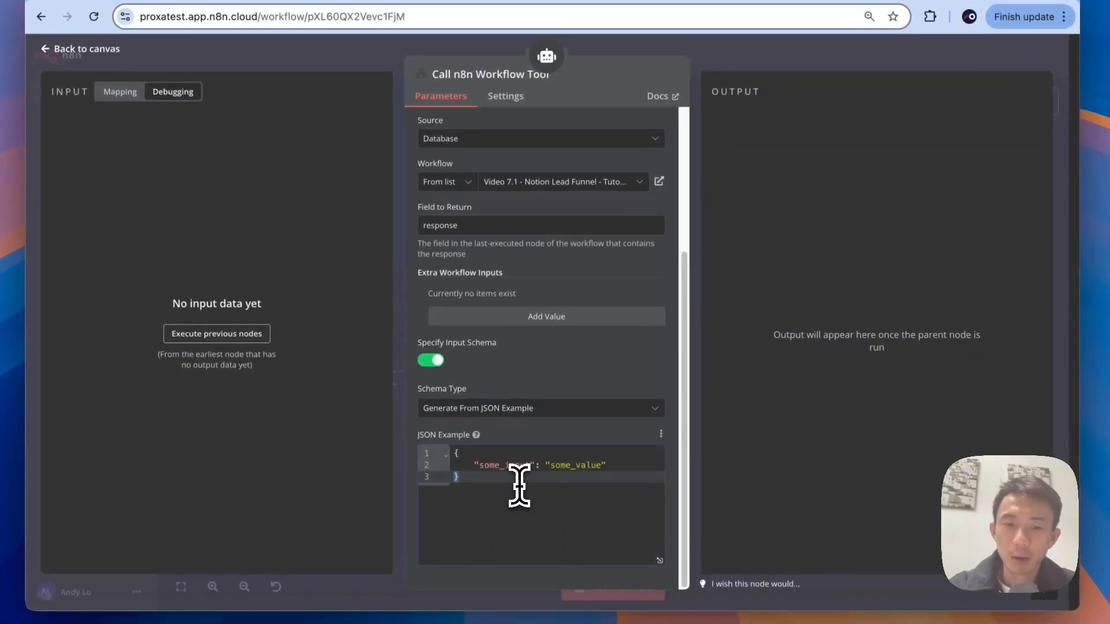
pyautogui.press('super+a')
pyautogui.press('super+v')
pyautogui.scroll(5, 519, 483)
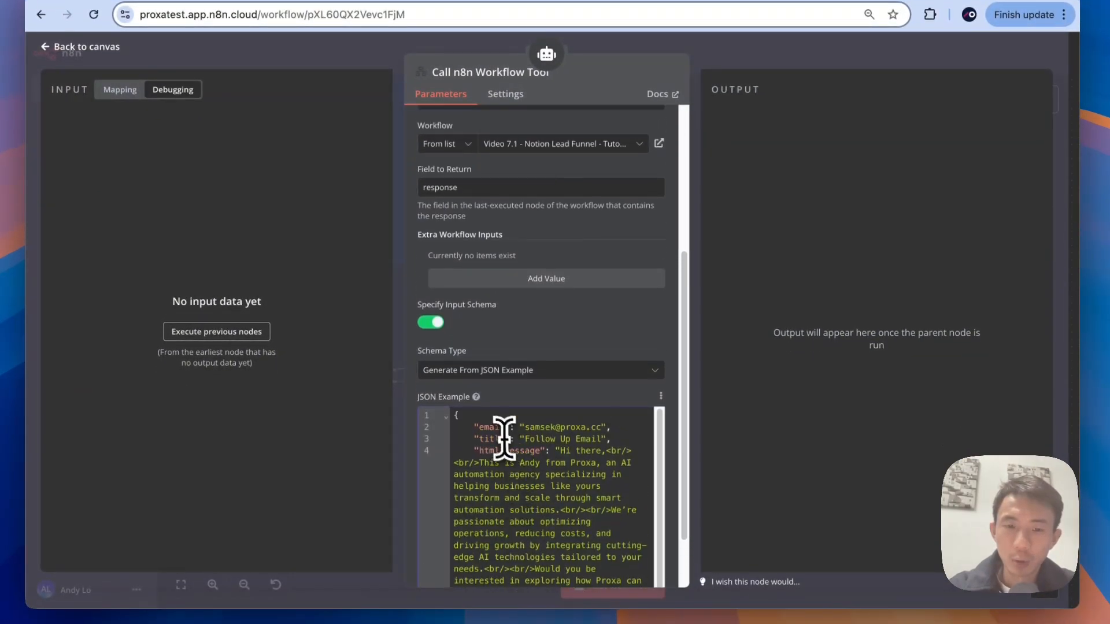
pyautogui.click(481, 430)
pyautogui.click(485, 439)
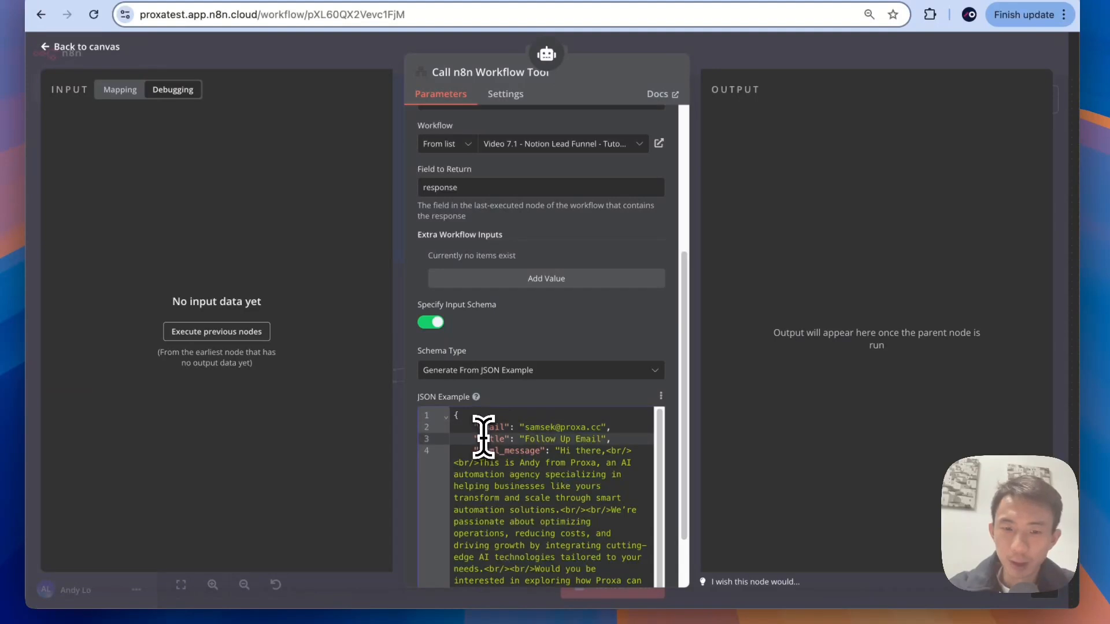
pyautogui.click(487, 429)
pyautogui.click(482, 439)
pyautogui.moveTo(479, 451); pyautogui.dragTo(536, 452)
pyautogui.scroll(-2, 553, 480)
pyautogui.scroll(2, 554, 474)
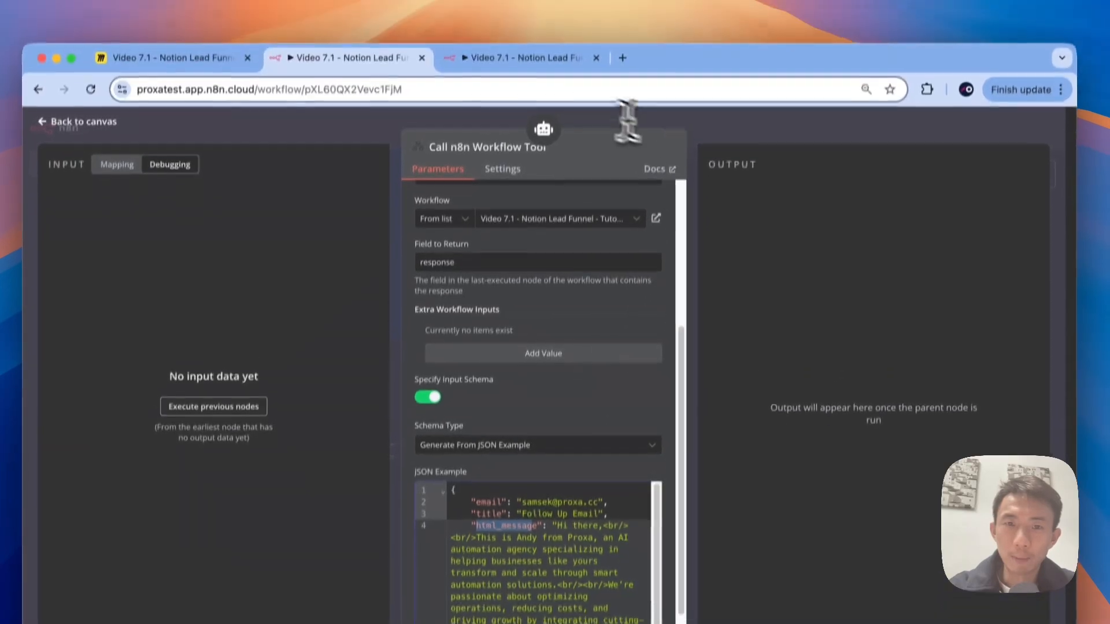
# Step: Check the example's keys against the Gmail node's expressions in the Email workflow
pyautogui.click(543, 58)
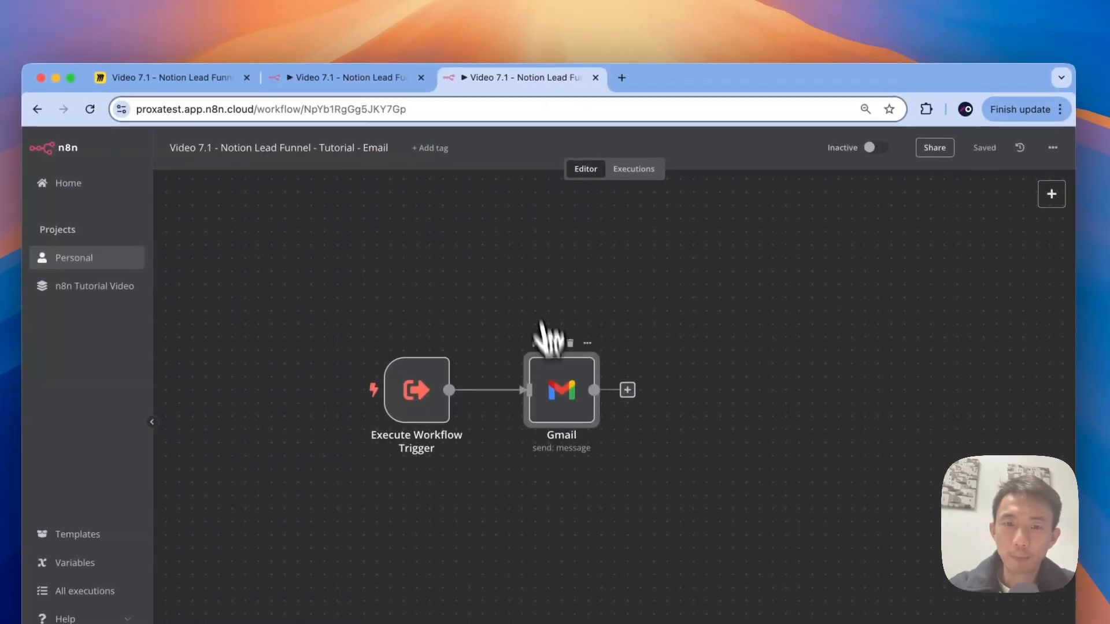
pyautogui.doubleClick(561, 374)
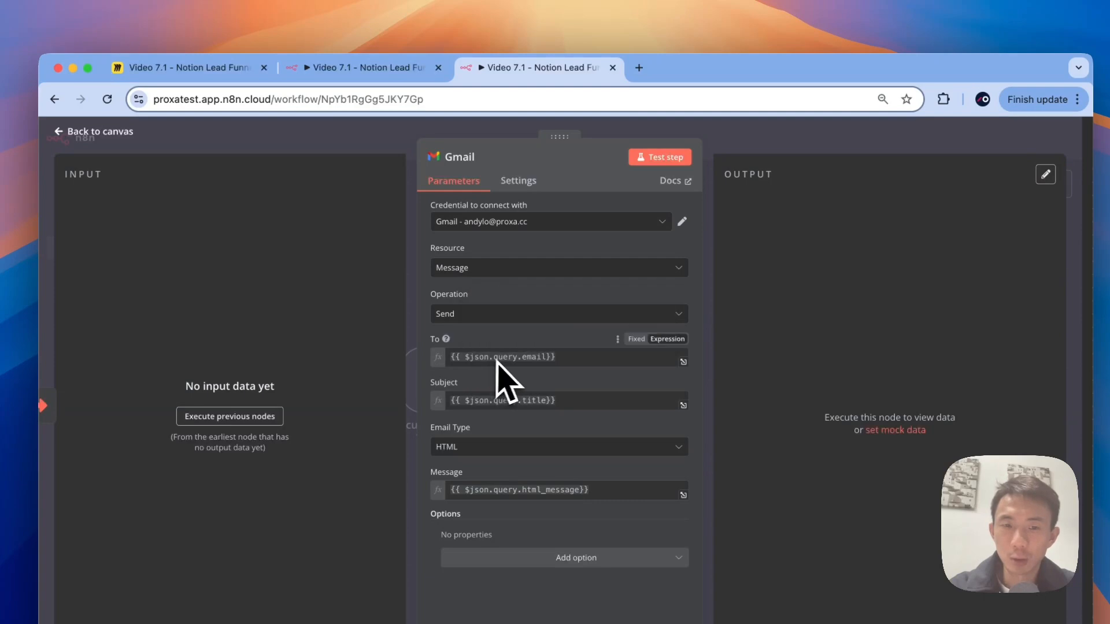
pyautogui.click(405, 68)
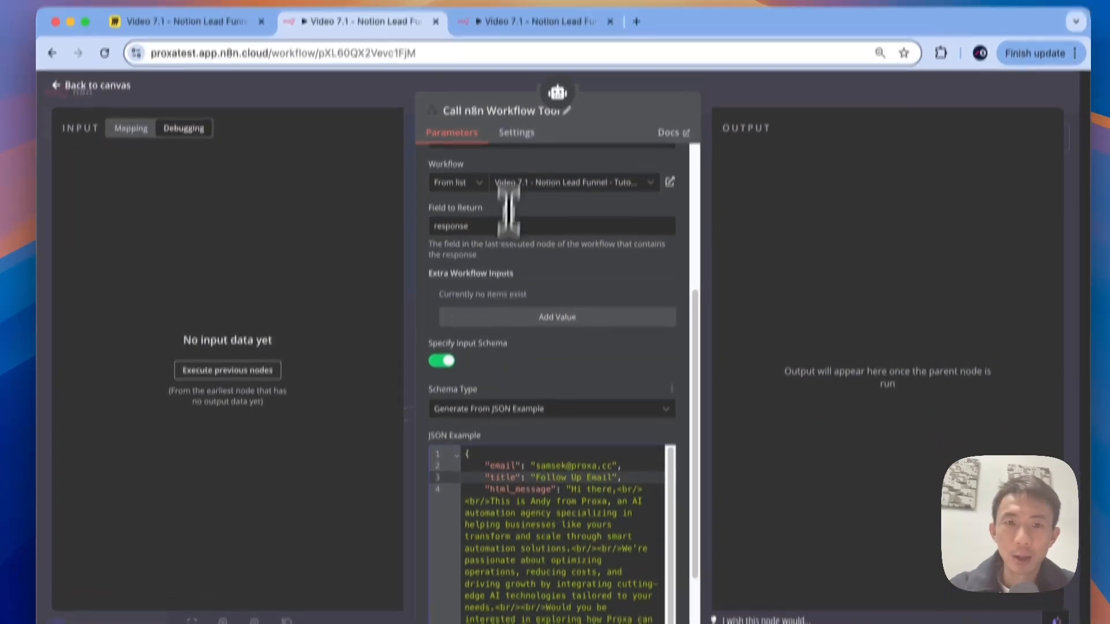
pyautogui.click(511, 78)
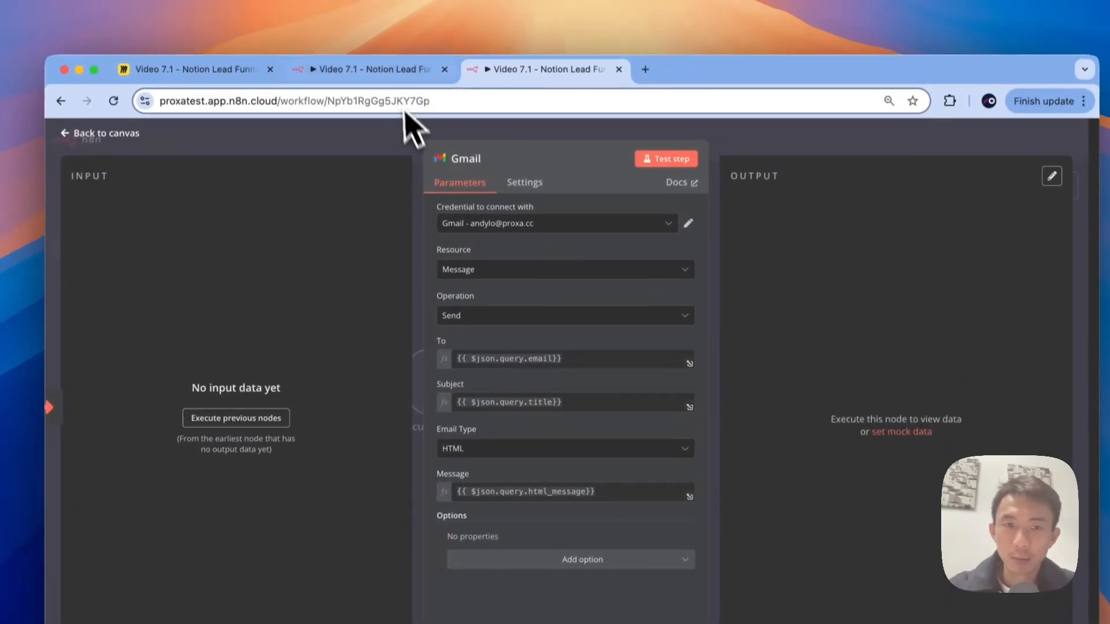
pyautogui.click(400, 73)
pyautogui.click(503, 72)
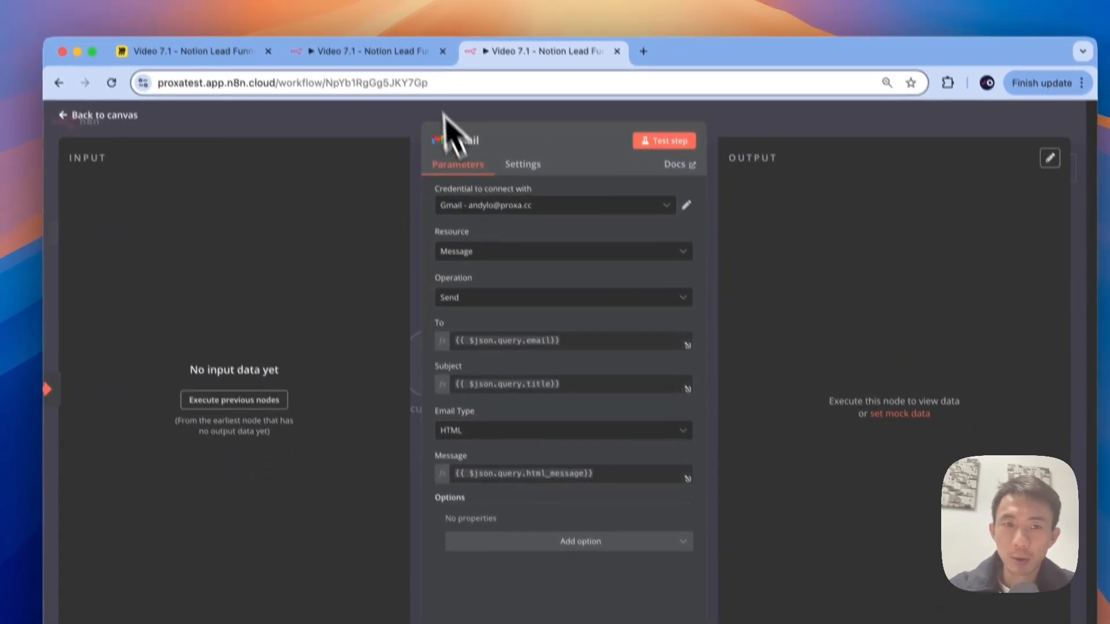
# Step: Save the main workflow, move the tool node lower, and close the Email workflow's Gmail panel
pyautogui.click(399, 33)
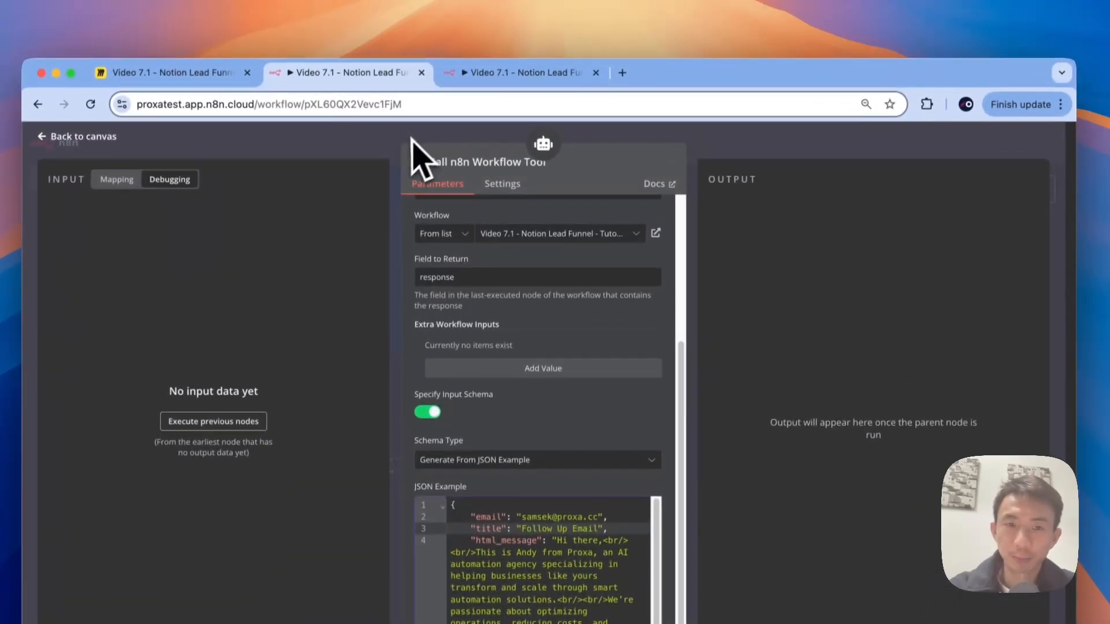
pyautogui.click(422, 76)
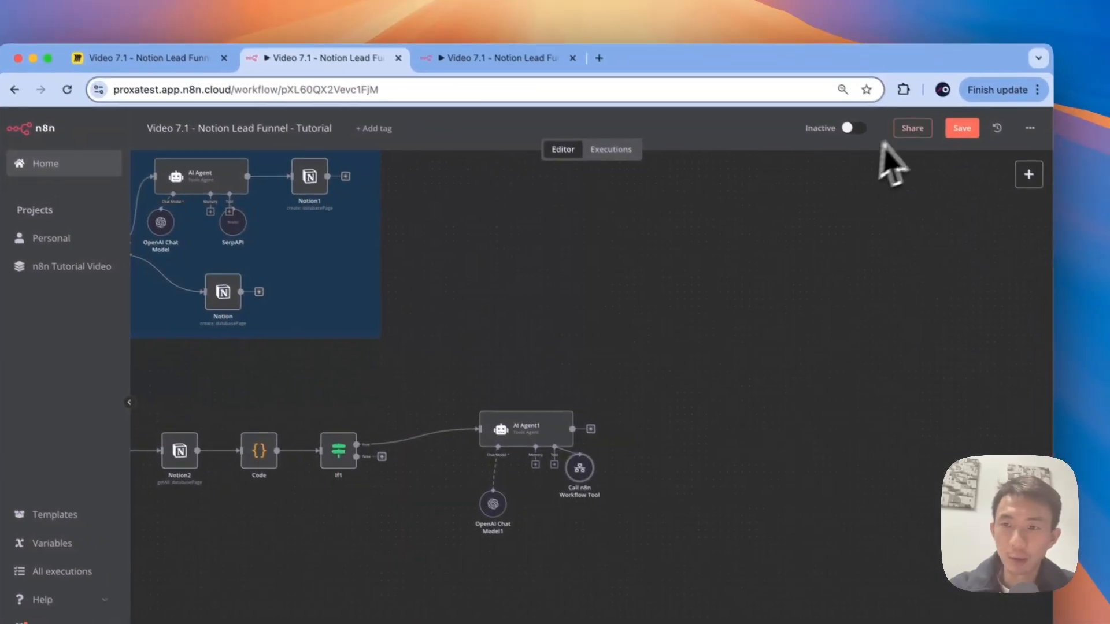
pyautogui.click(952, 124)
pyautogui.moveTo(582, 446); pyautogui.dragTo(575, 490)
pyautogui.click(483, 43)
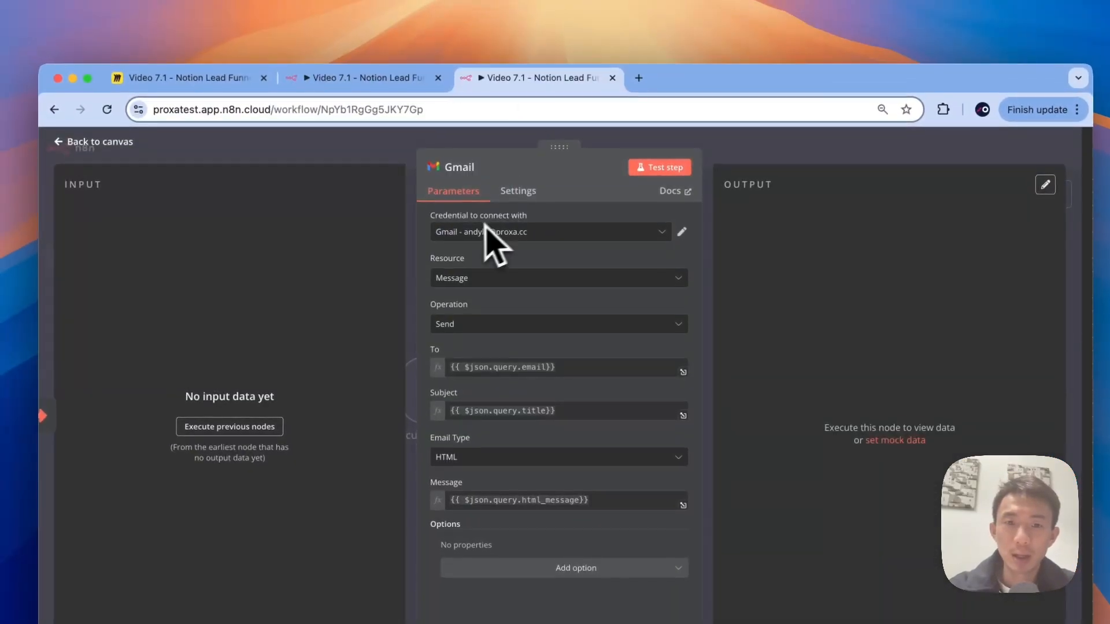
pyautogui.click(395, 162)
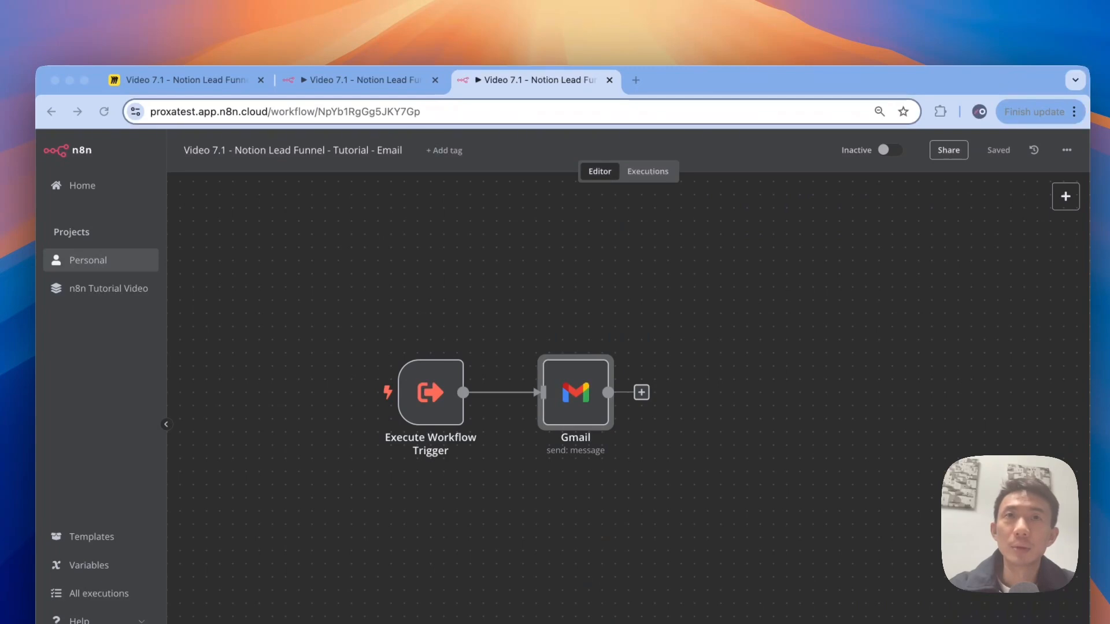
# Step: Add an Edit Fields node after Gmail setting response to 'success', then return to the main workflow
pyautogui.click(641, 392)
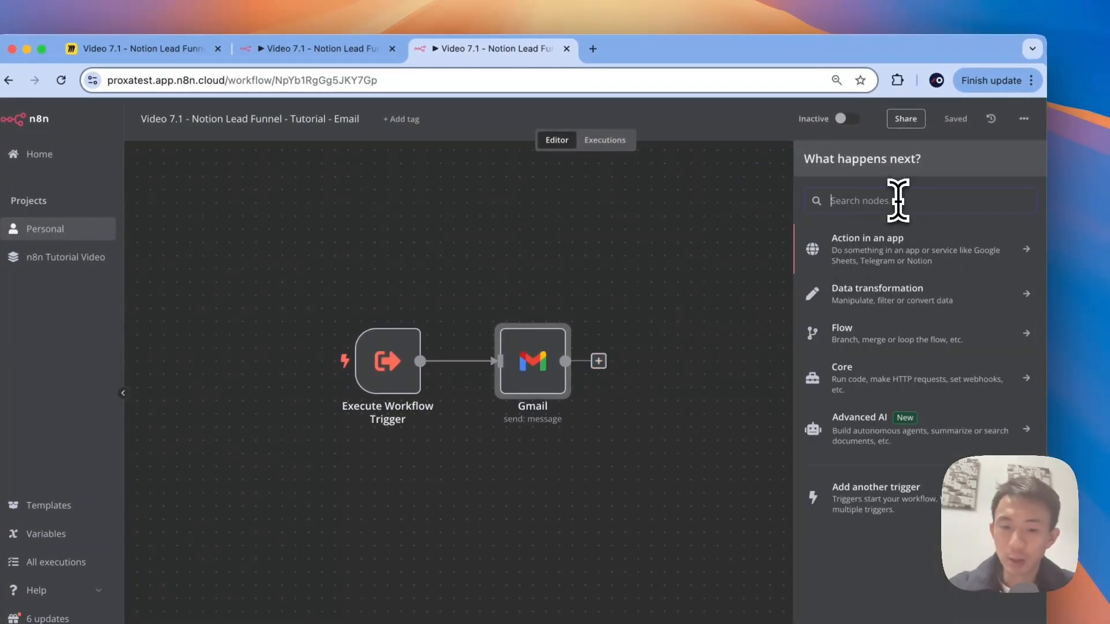
pyautogui.write('edi')
pyautogui.click(846, 368)
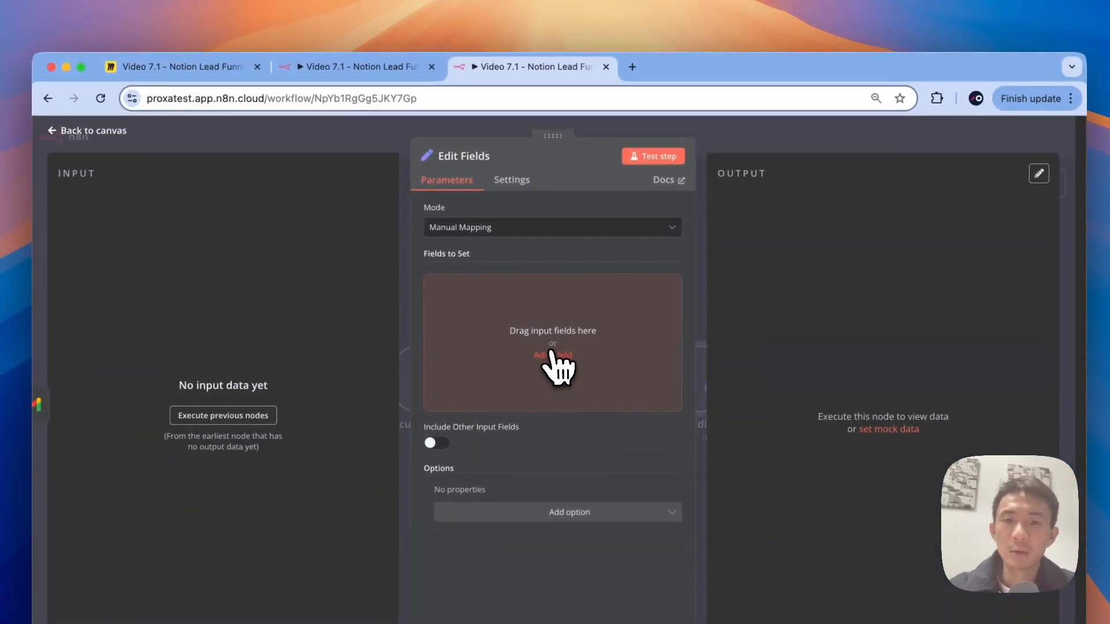
pyautogui.click(553, 356)
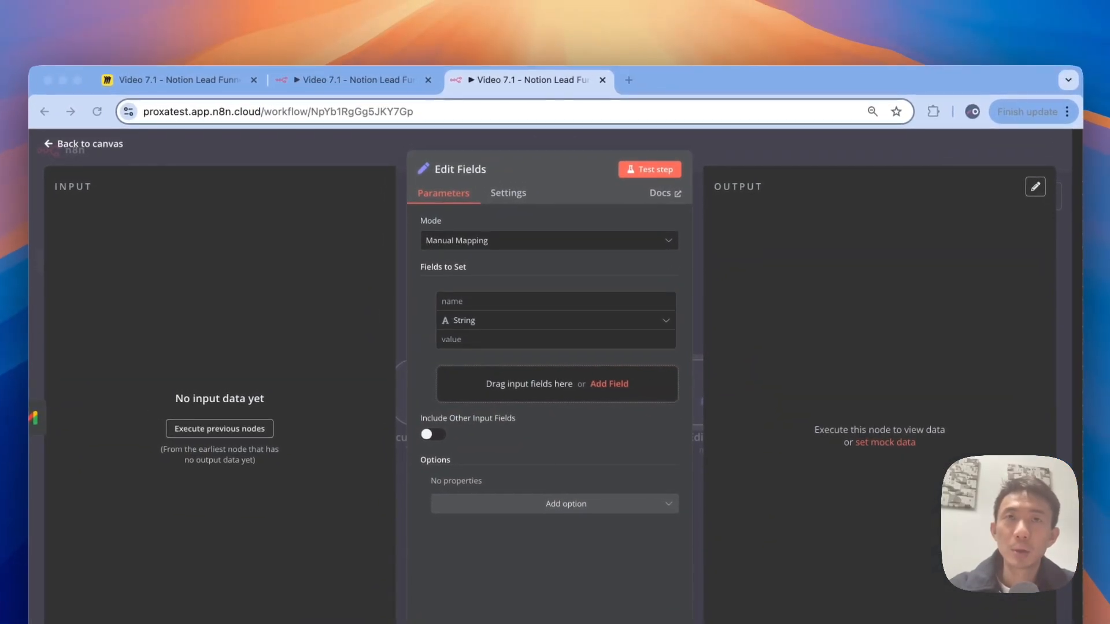
pyautogui.click(509, 307)
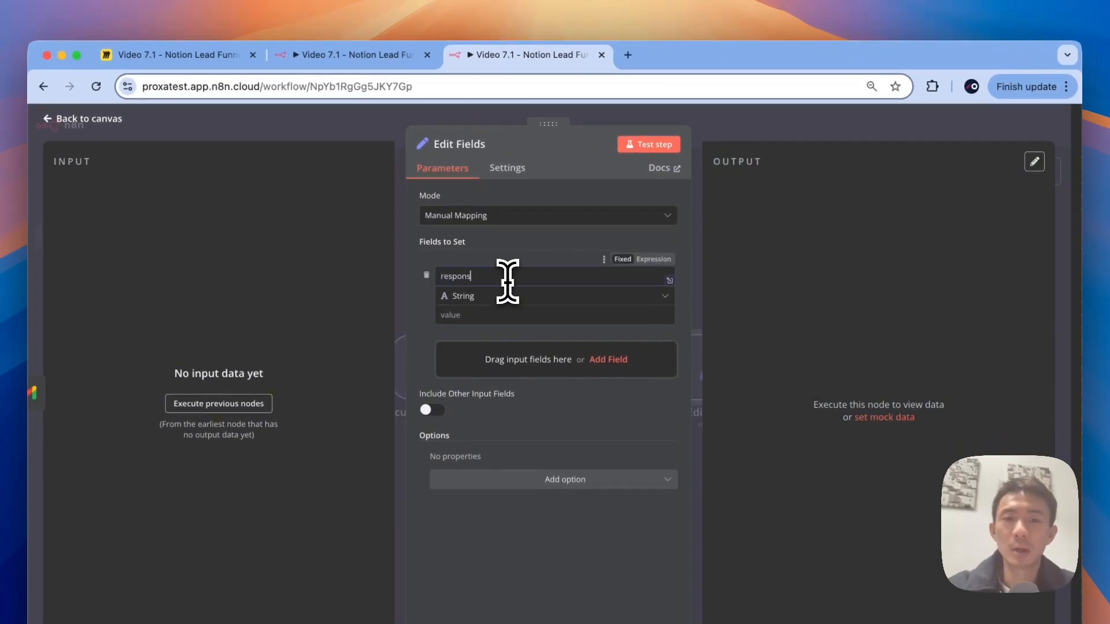
pyautogui.click(474, 315)
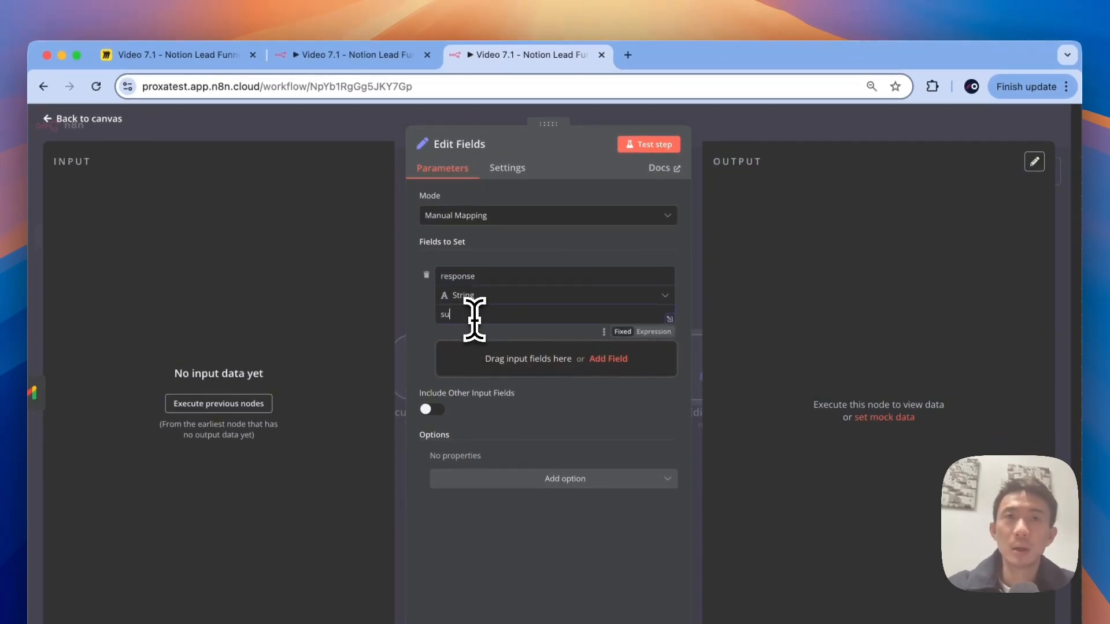
pyautogui.write('success')
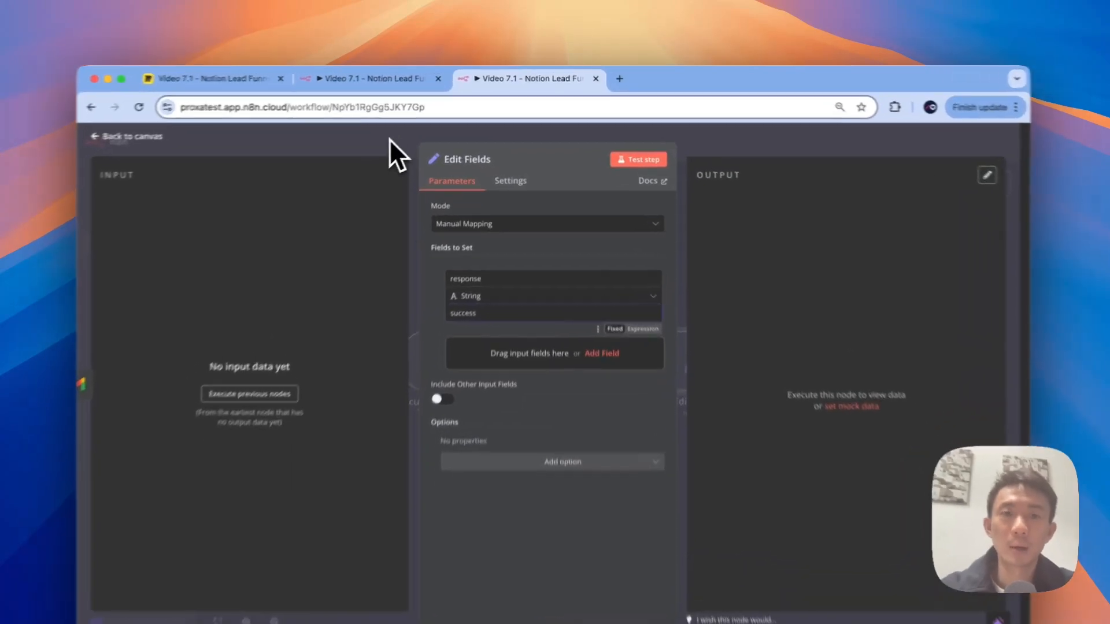
pyautogui.click(389, 138)
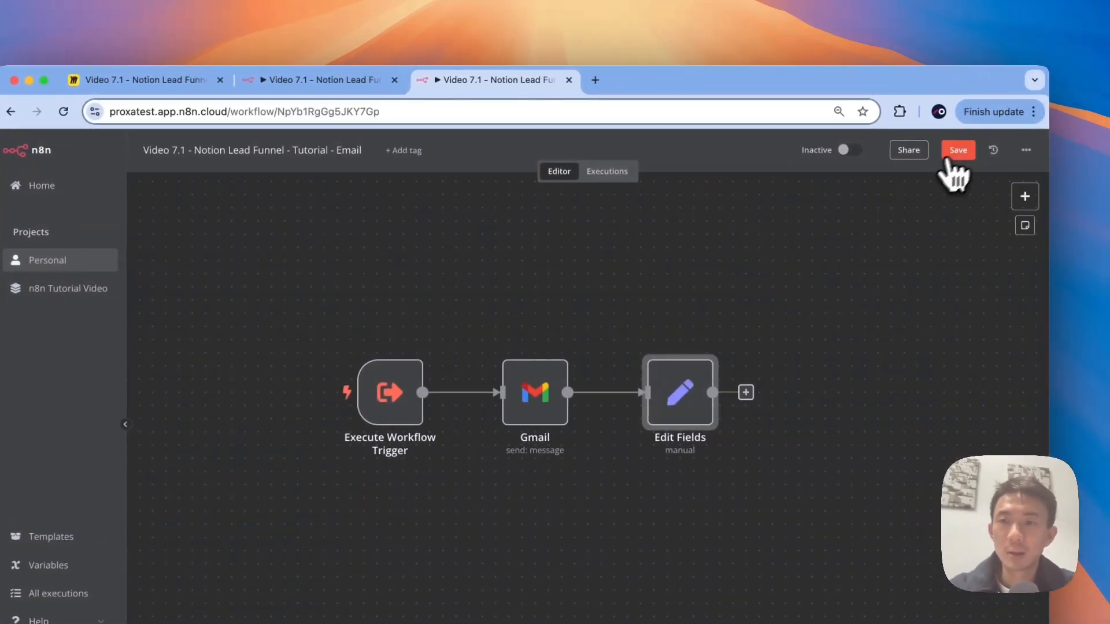
pyautogui.click(323, 80)
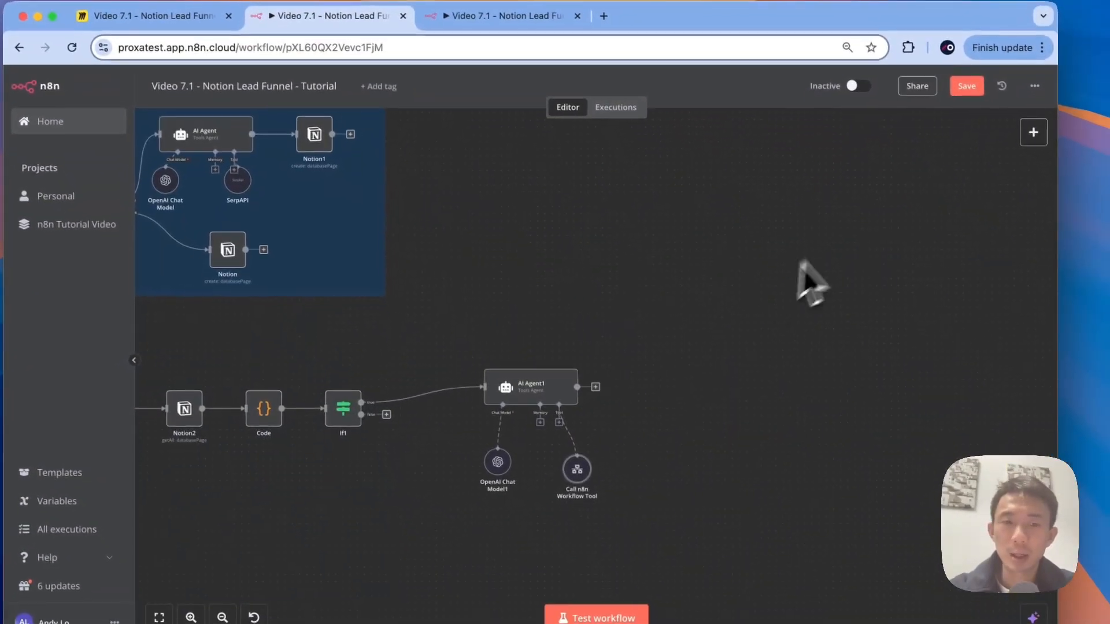
# Step: Save the main workflow and run a full test execution
pyautogui.scroll(-2, 445, 376)
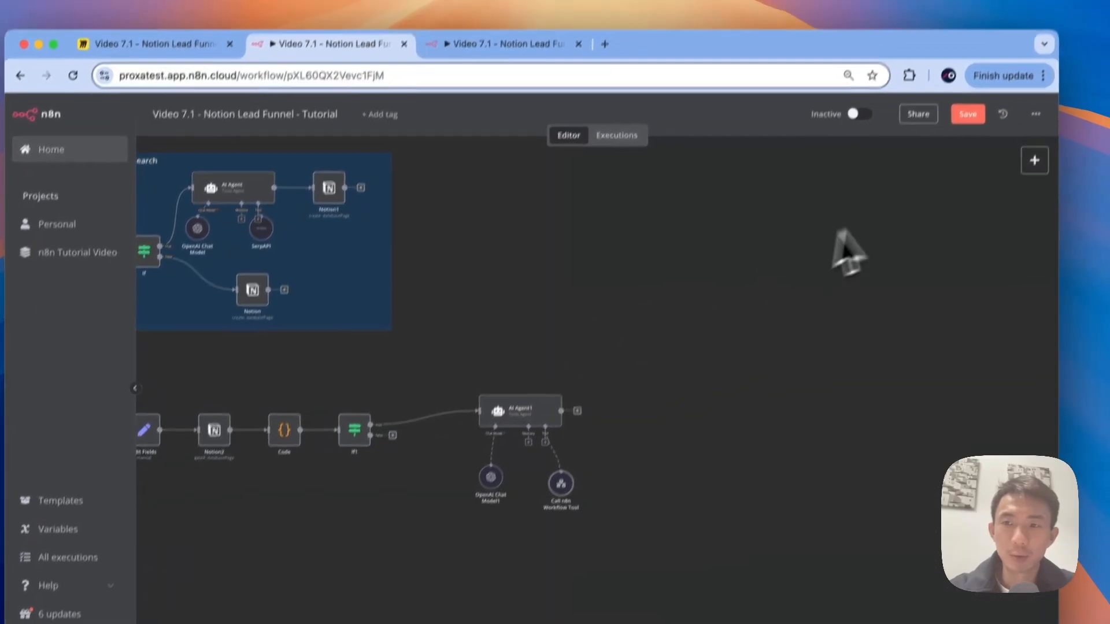
pyautogui.click(968, 114)
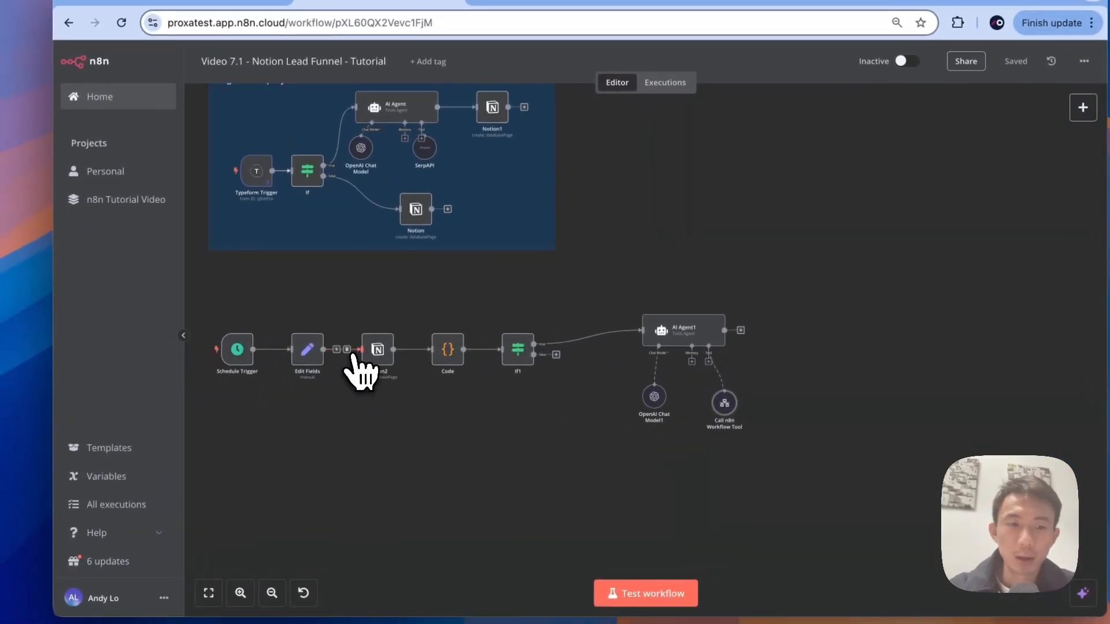
pyautogui.click(296, 326)
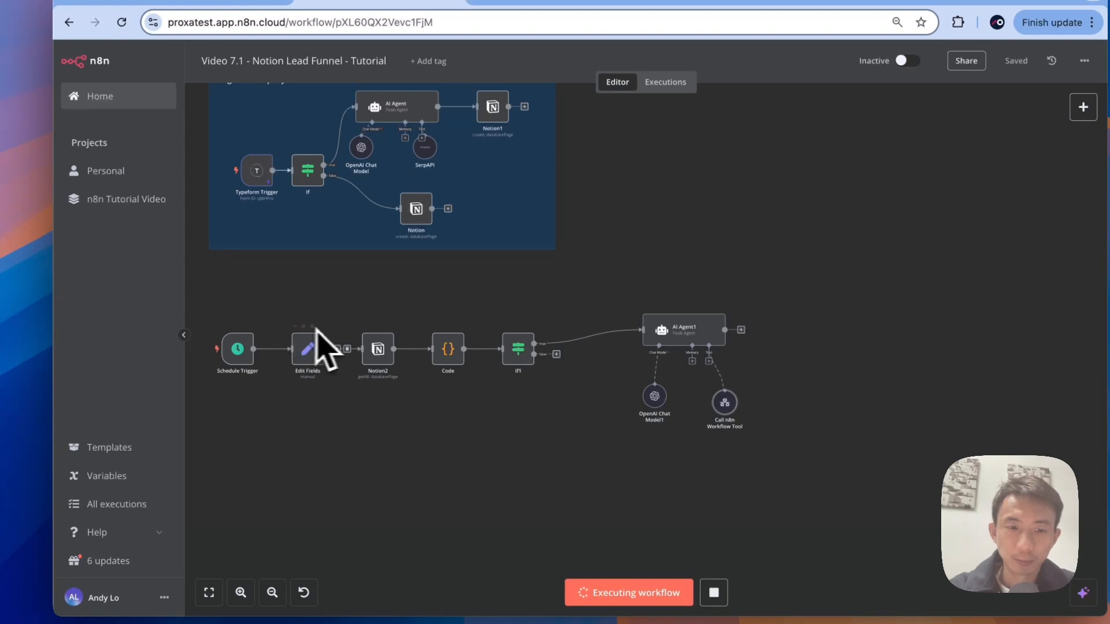
pyautogui.click(366, 327)
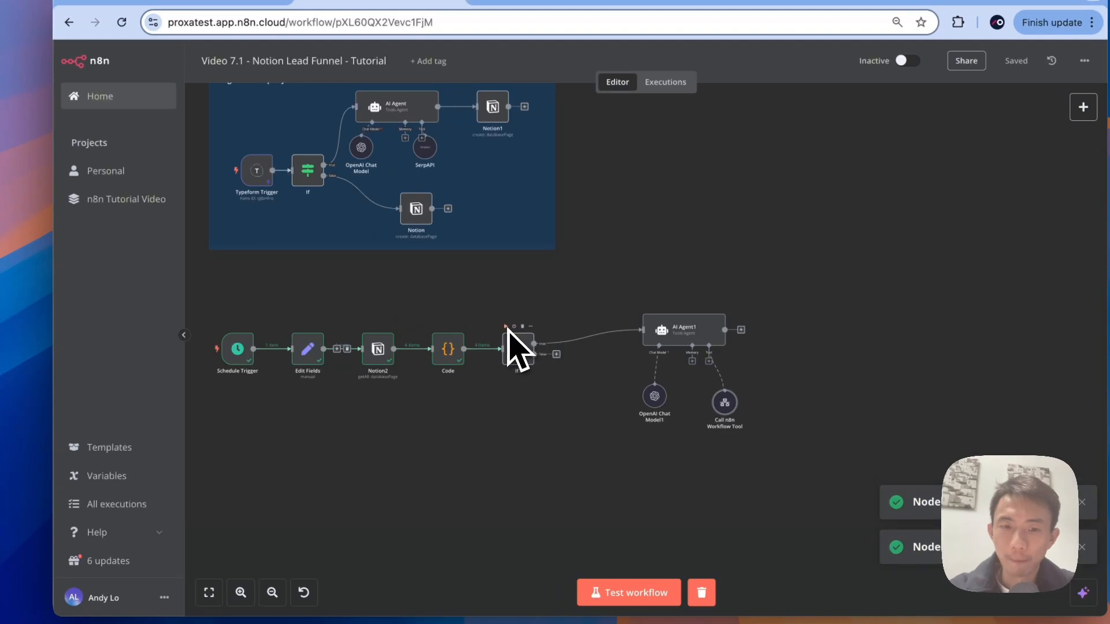
# Step: Review Notion2's Sales CRM results, noting the first lead's name and 2025-01-01 last-contact date
pyautogui.scroll(3, 497, 317)
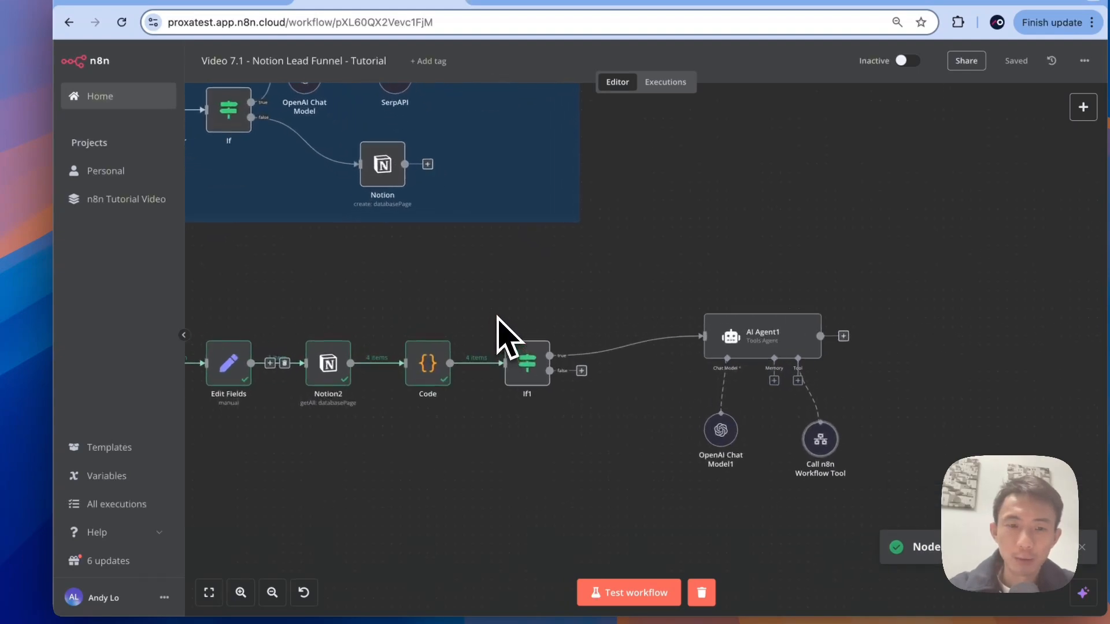
pyautogui.doubleClick(318, 384)
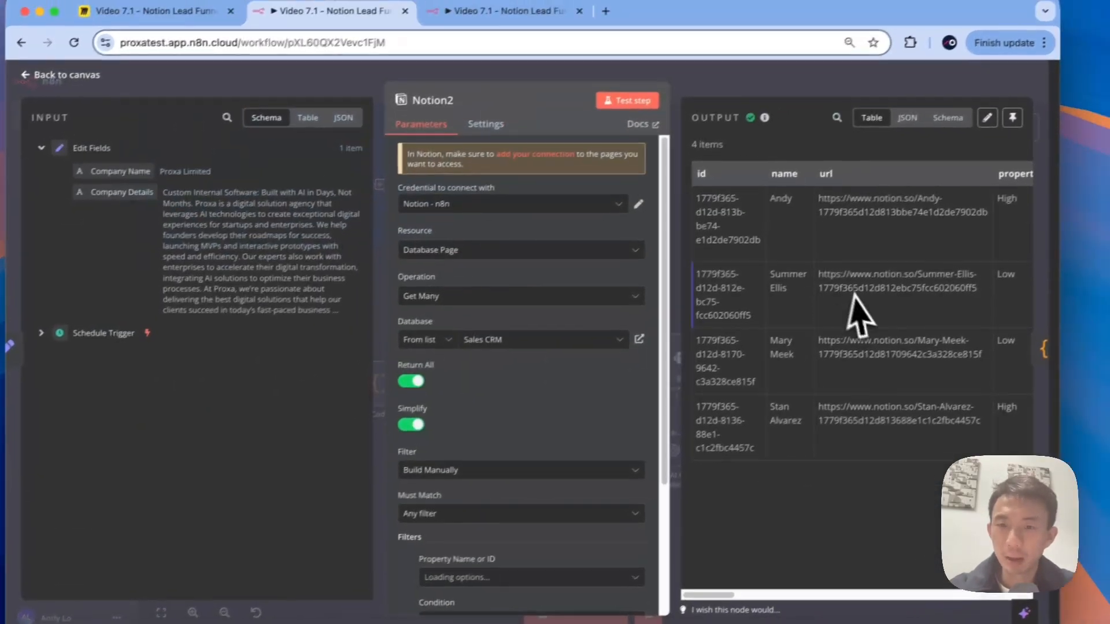
pyautogui.hscroll(10, 815, 289)
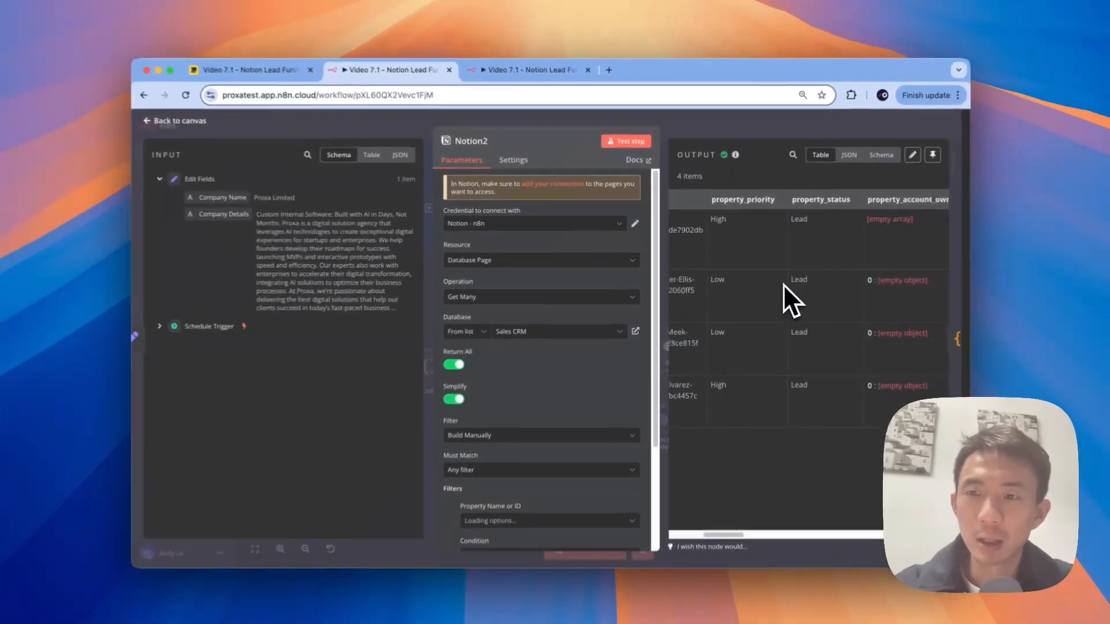
pyautogui.hscroll(15, 779, 284)
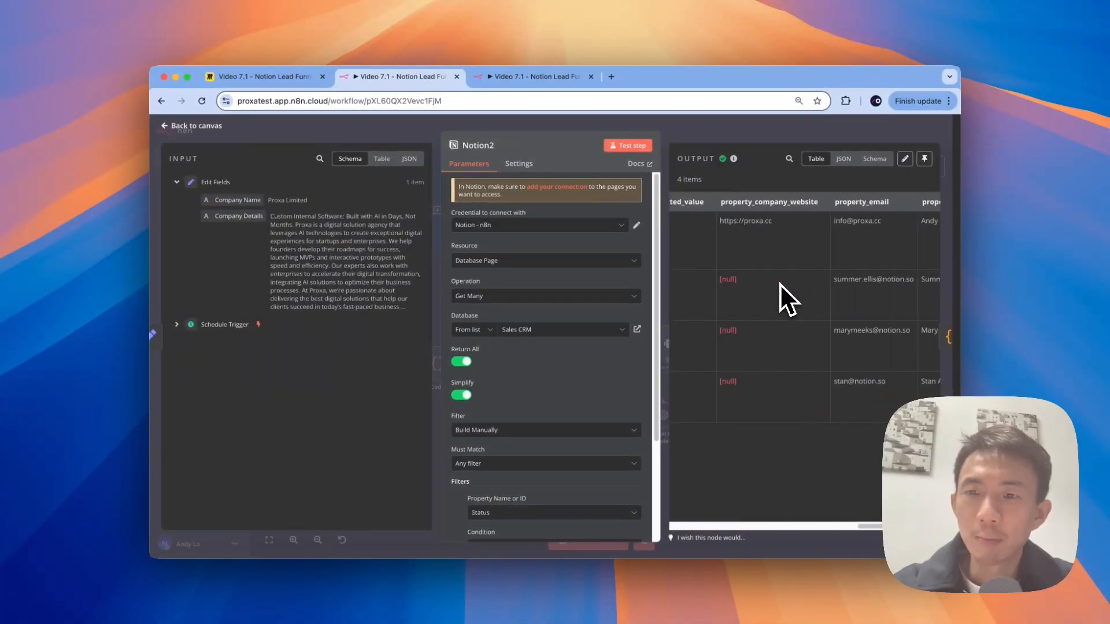
pyautogui.hscroll(5, 779, 283)
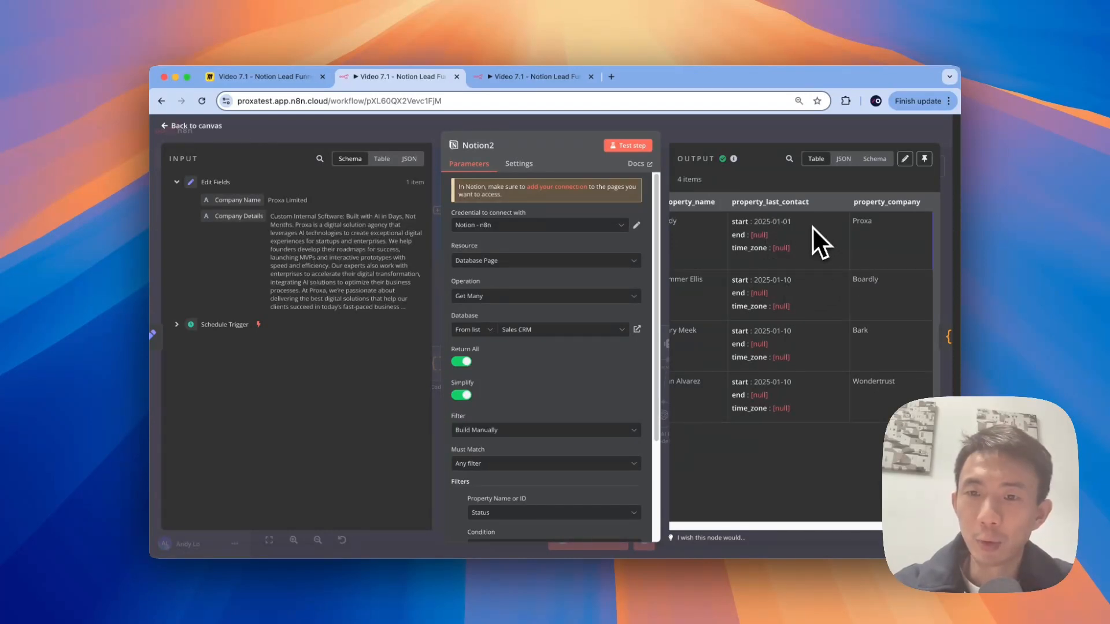
pyautogui.hscroll(-3, 780, 260)
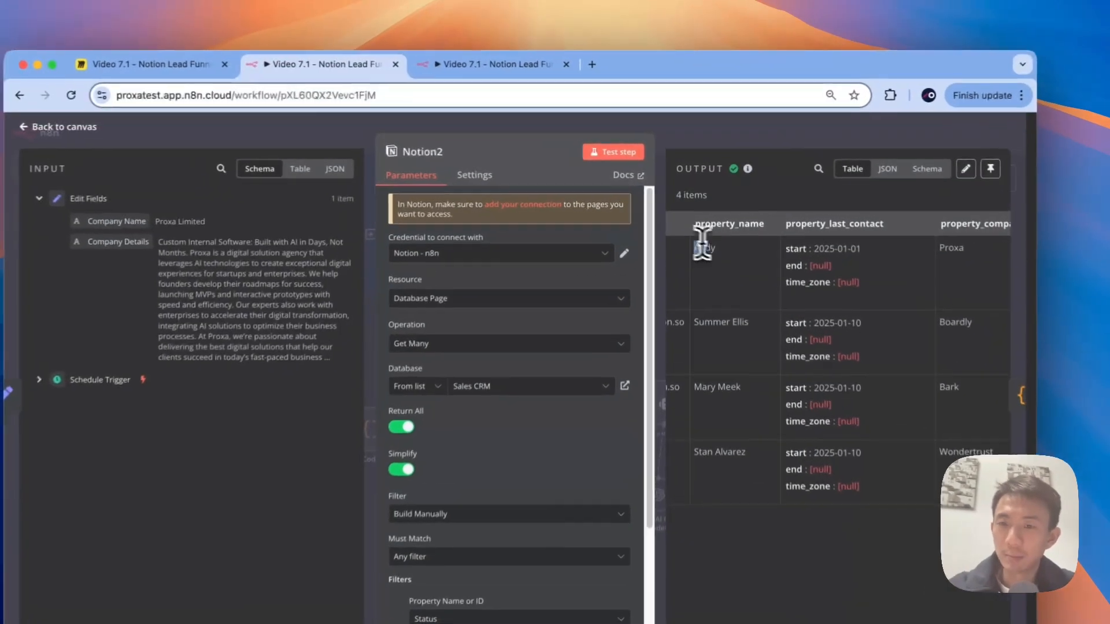
pyautogui.moveTo(692, 221); pyautogui.dragTo(704, 221)
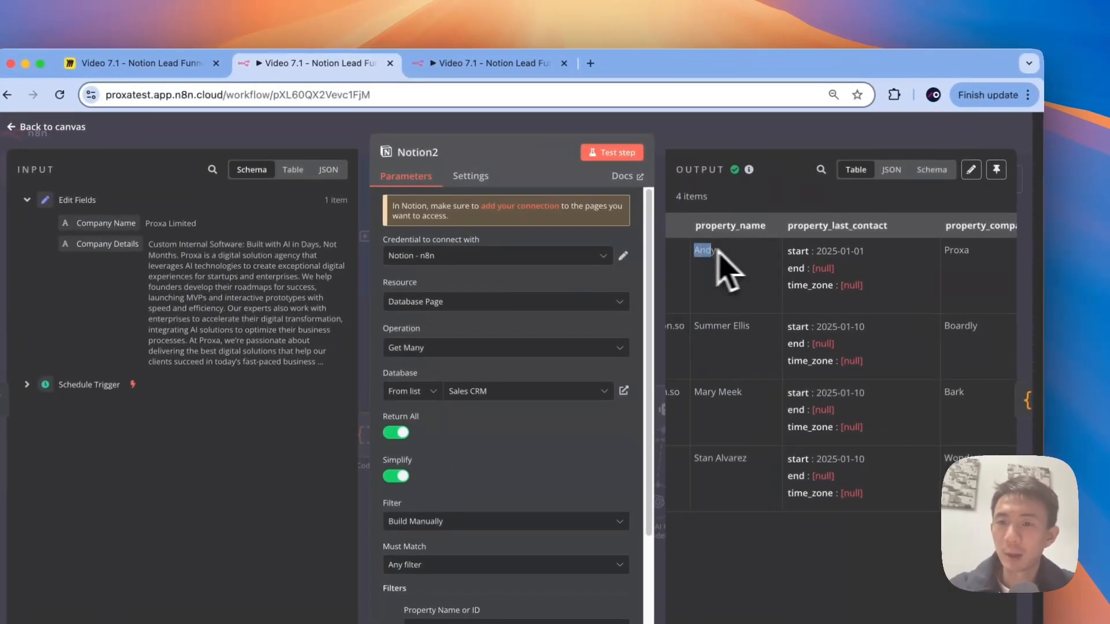
pyautogui.moveTo(867, 250); pyautogui.dragTo(830, 252)
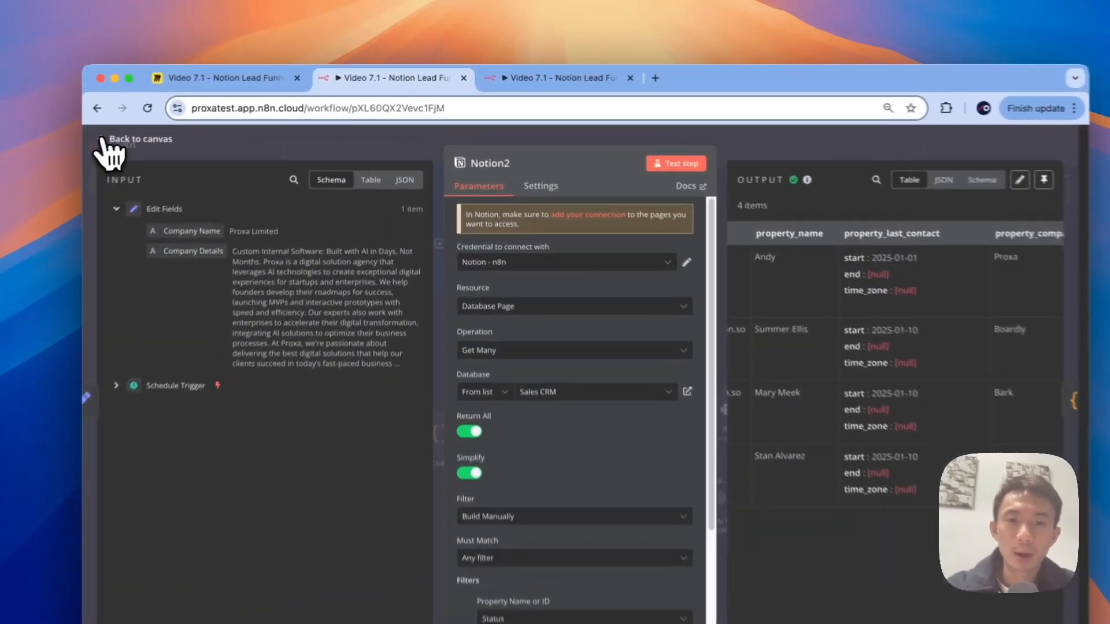
pyautogui.click(173, 125)
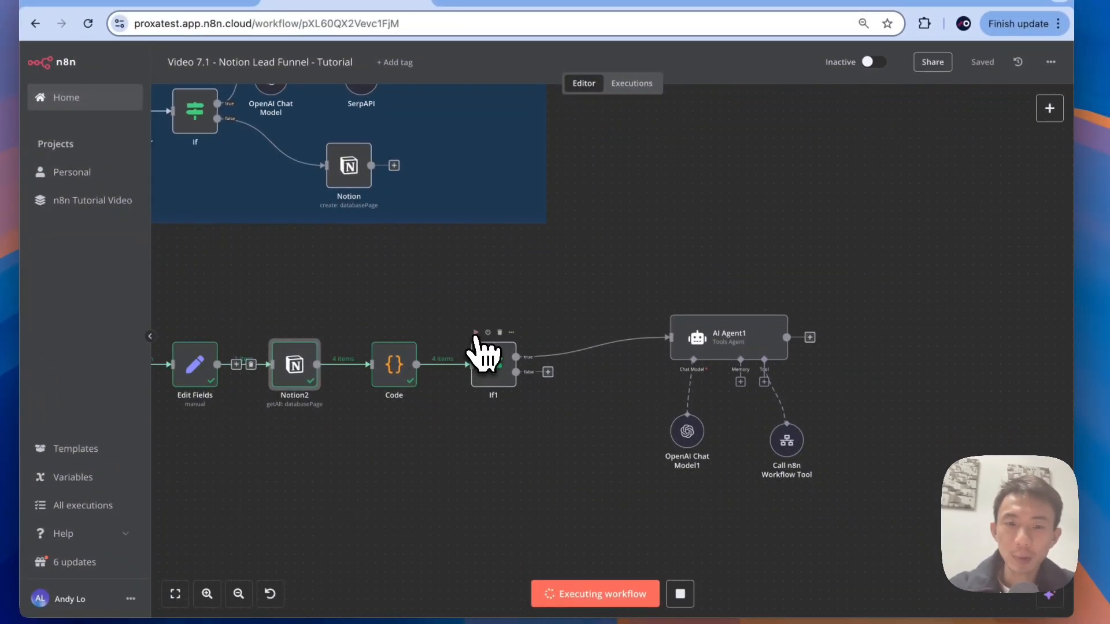
pyautogui.doubleClick(514, 365)
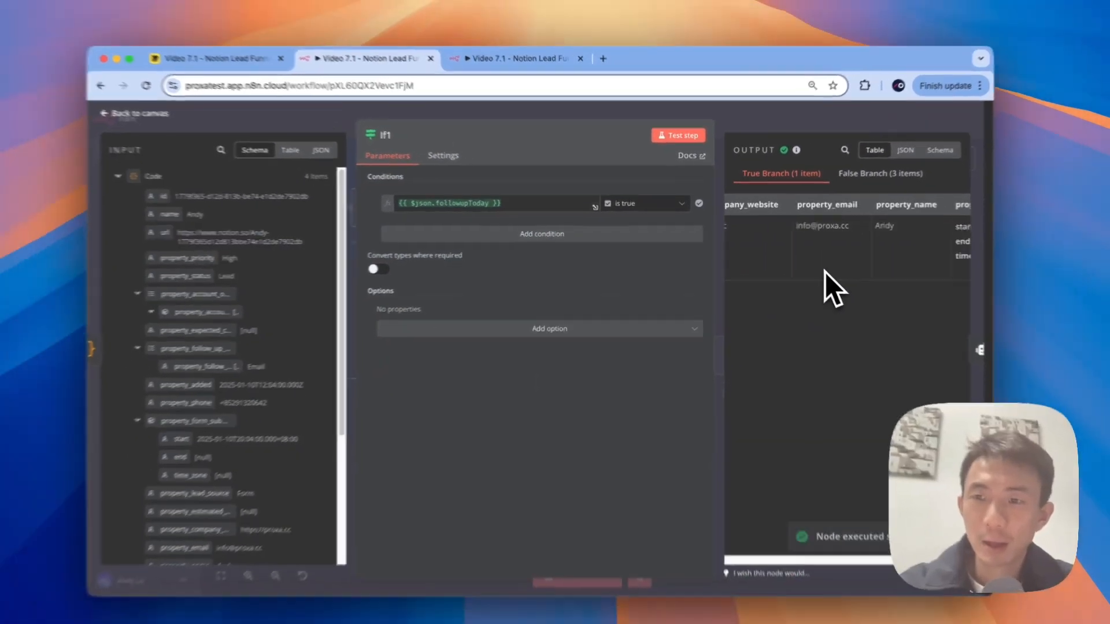
pyautogui.hscroll(5, 856, 254)
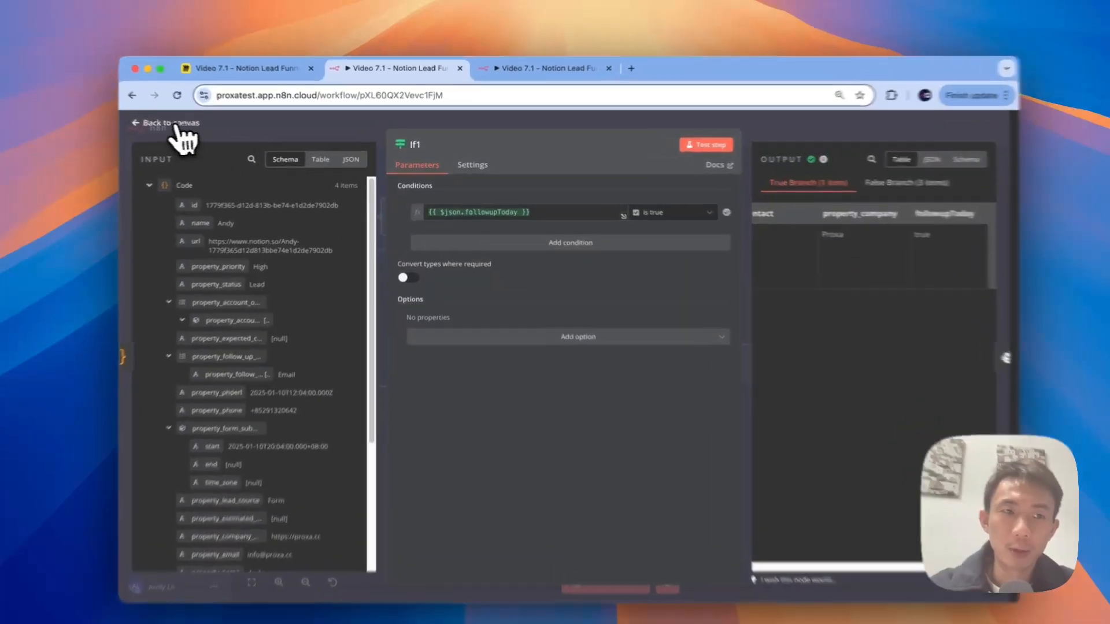
pyautogui.click(191, 126)
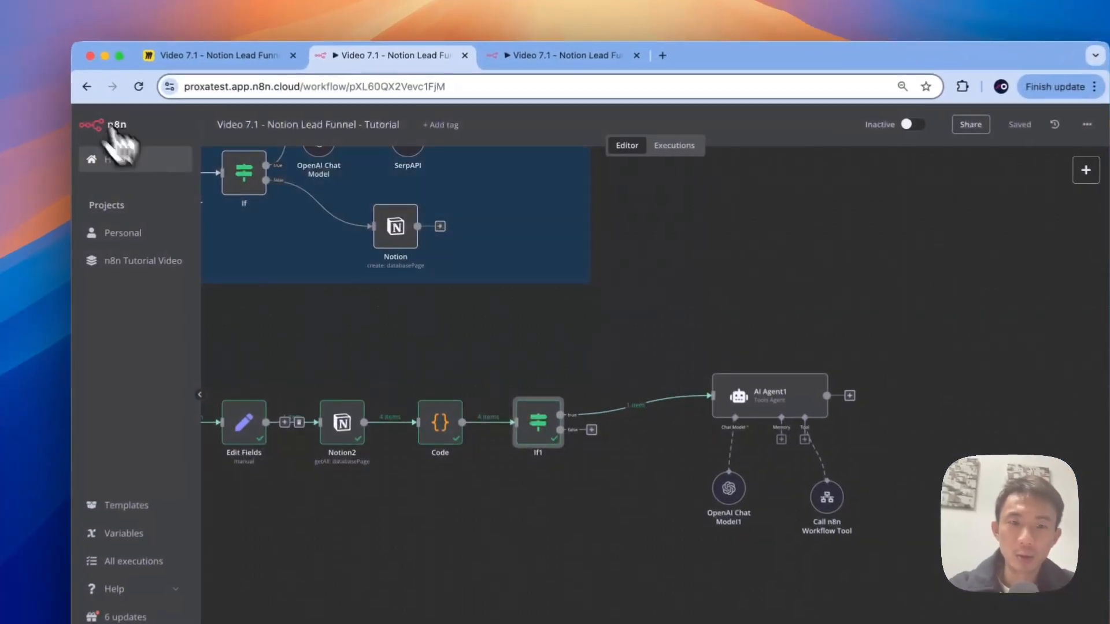
pyautogui.doubleClick(424, 366)
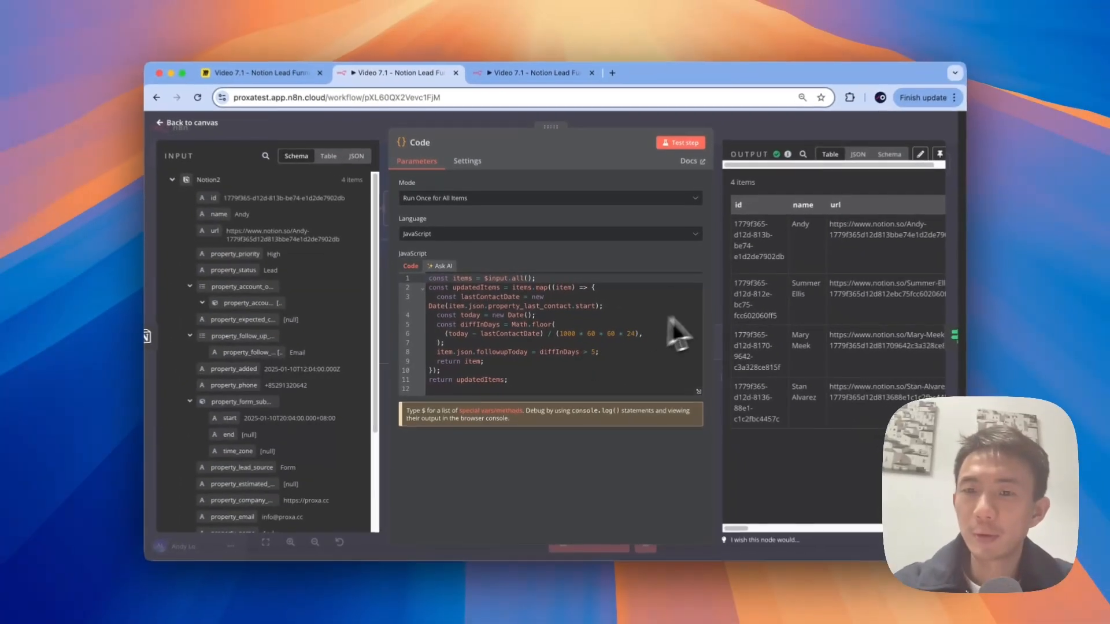
pyautogui.hscroll(1, 854, 284)
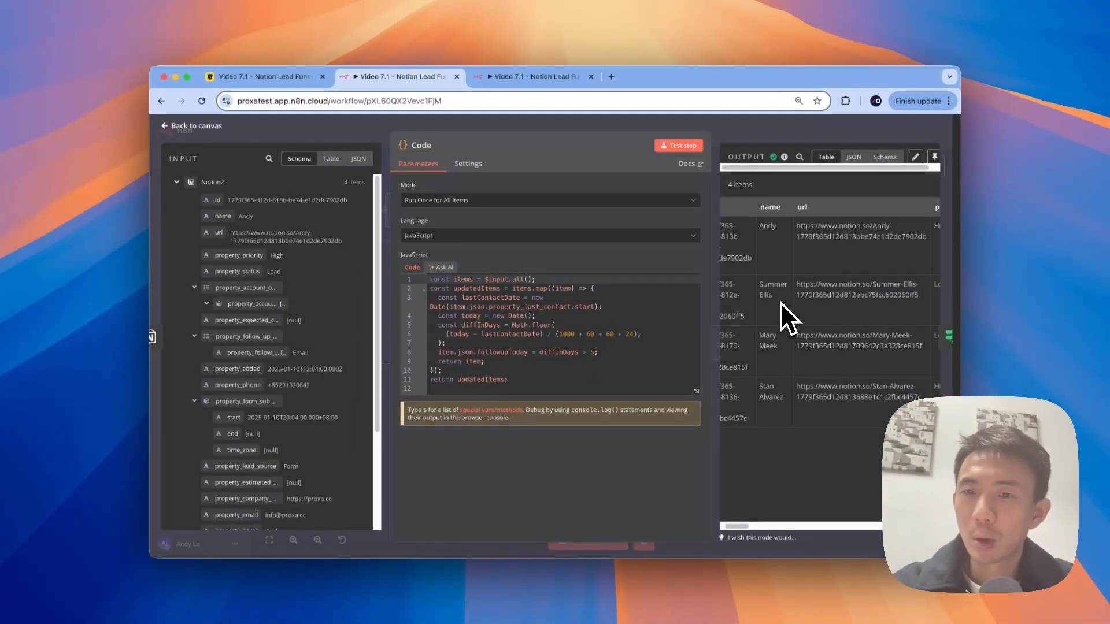
pyautogui.hscroll(10, 780, 303)
pyautogui.hscroll(8, 780, 303)
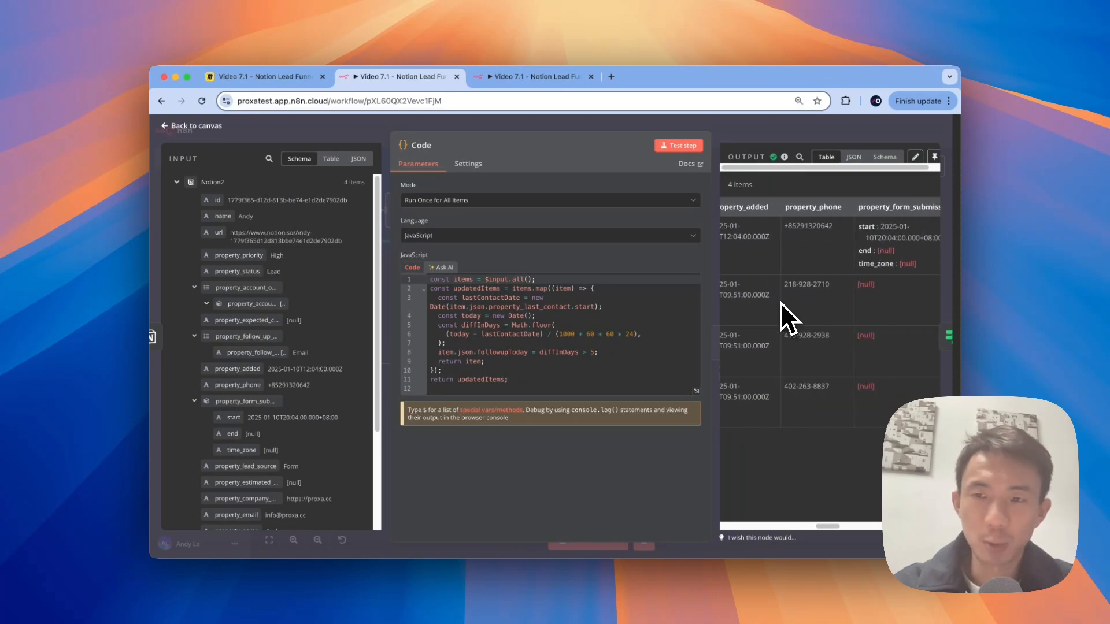
pyautogui.hscroll(2, 839, 308)
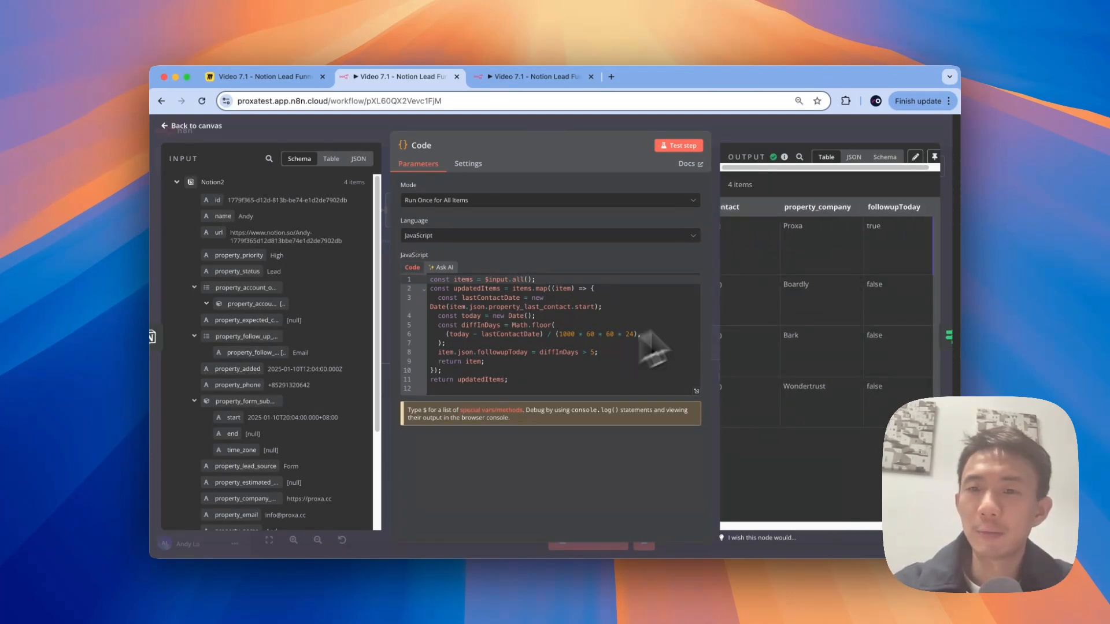
pyautogui.hscroll(-2, 786, 243)
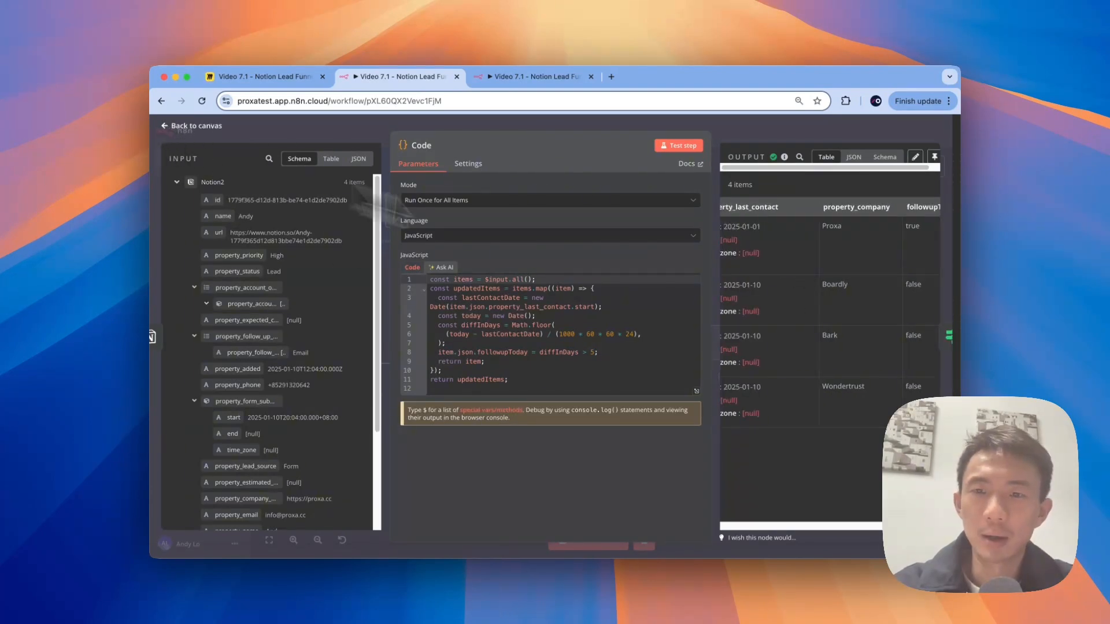
pyautogui.hscroll(5, 778, 319)
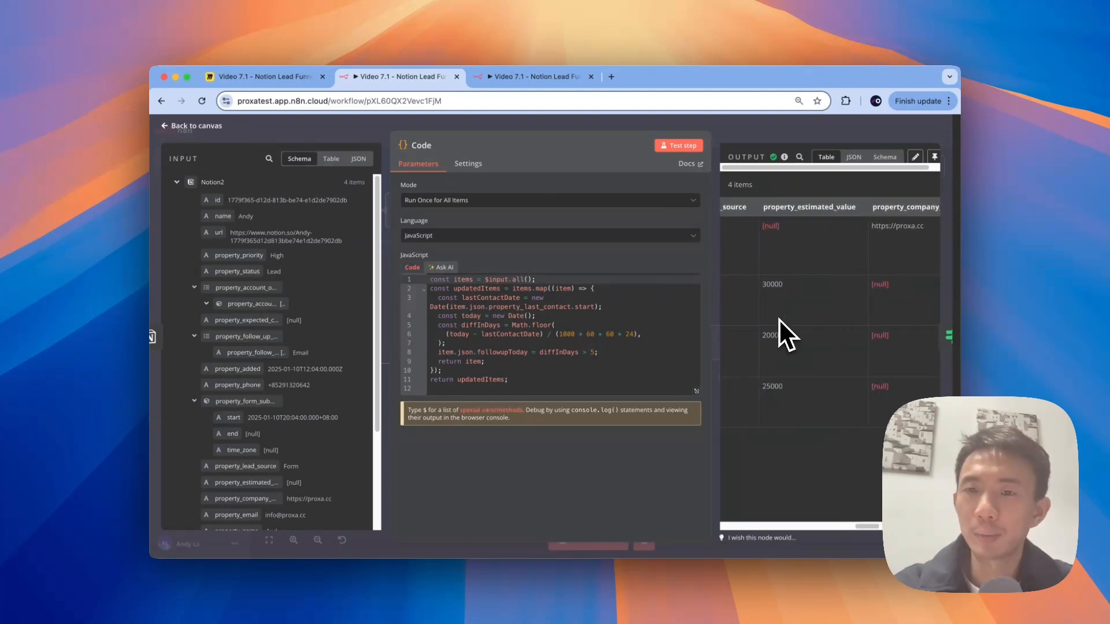
pyautogui.hscroll(1, 780, 315)
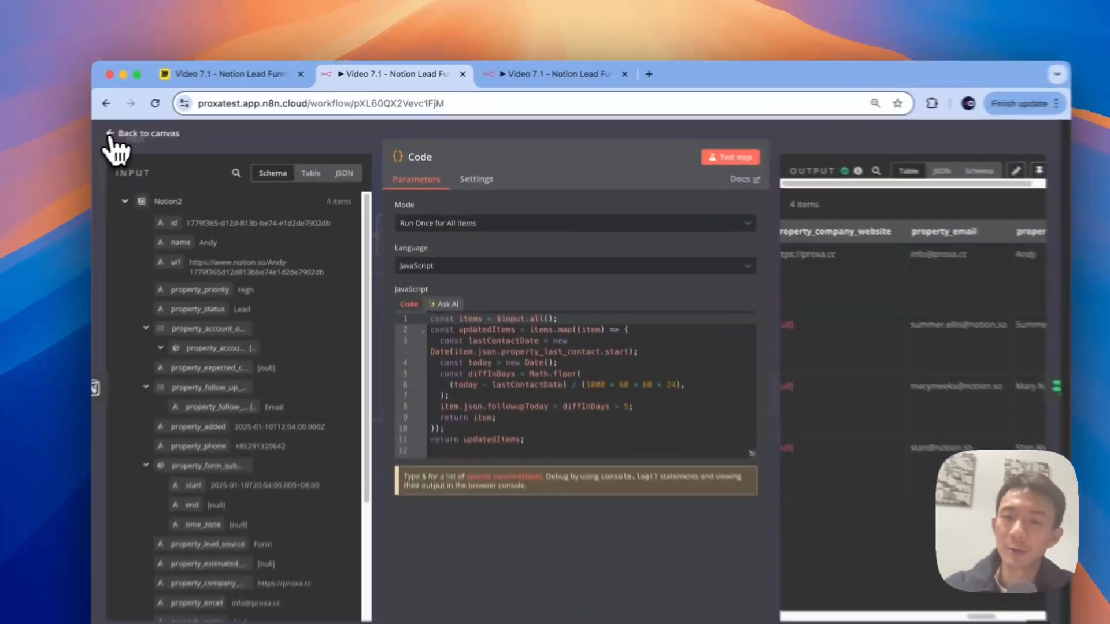
pyautogui.click(174, 126)
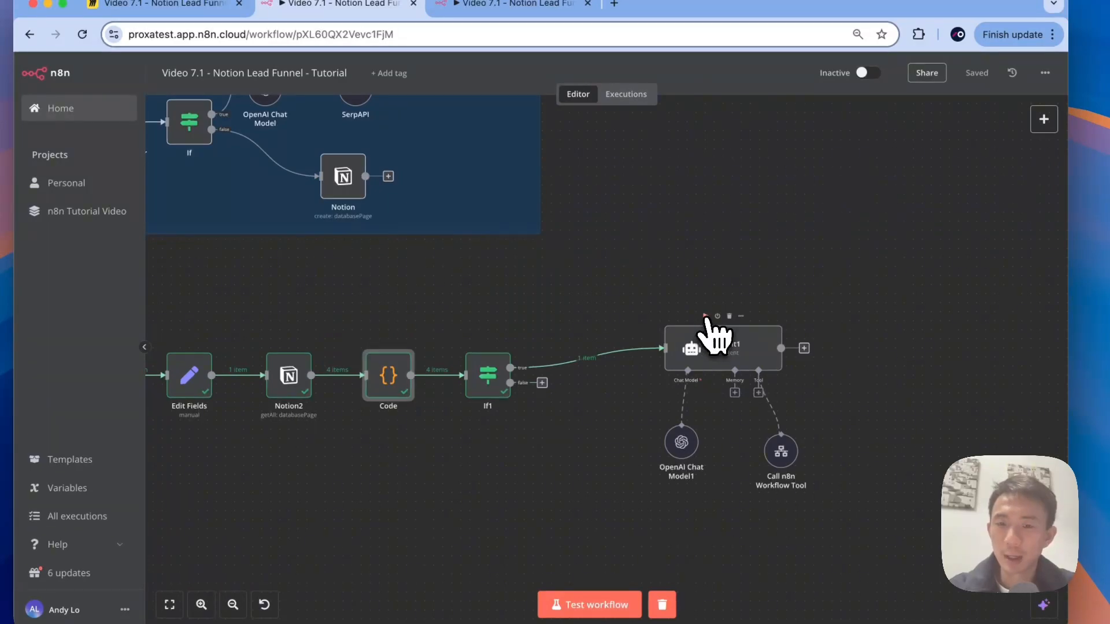
# Step: Run AI Agent1, then check its Logs and the Call n8n Workflow Tool input confirming the follow-up email
pyautogui.click(706, 316)
pyautogui.hscroll(5, 764, 272)
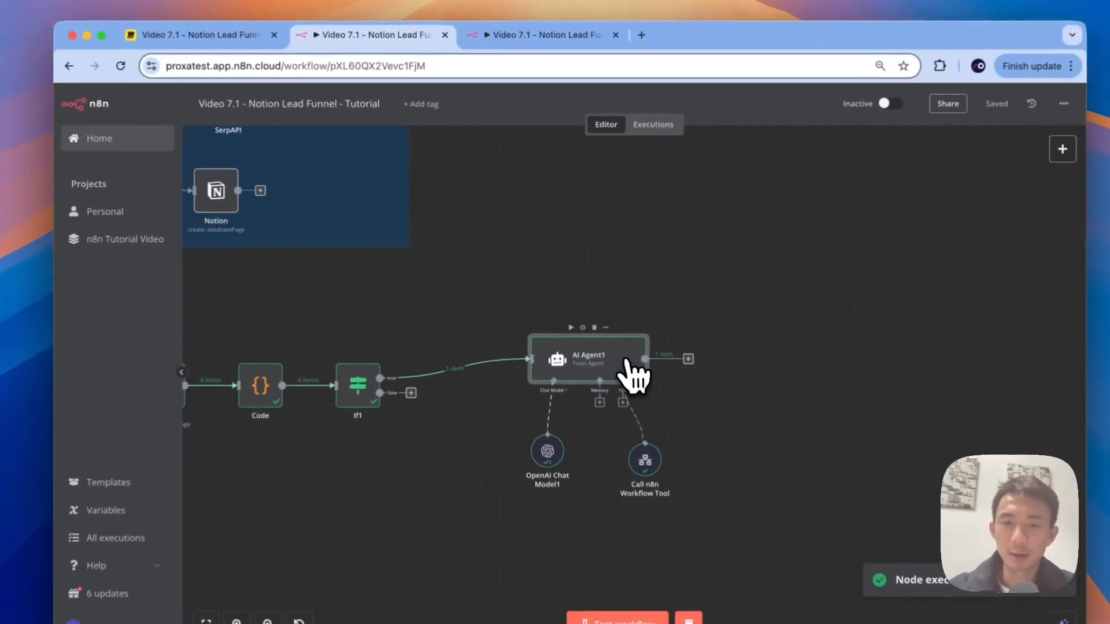
pyautogui.doubleClick(626, 361)
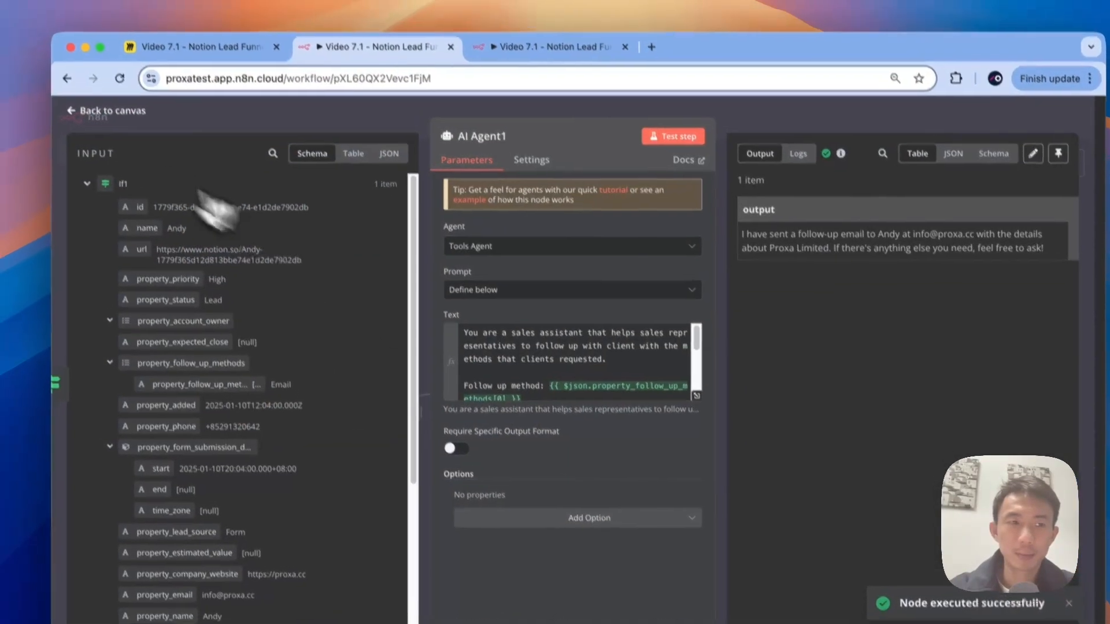
pyautogui.click(87, 94)
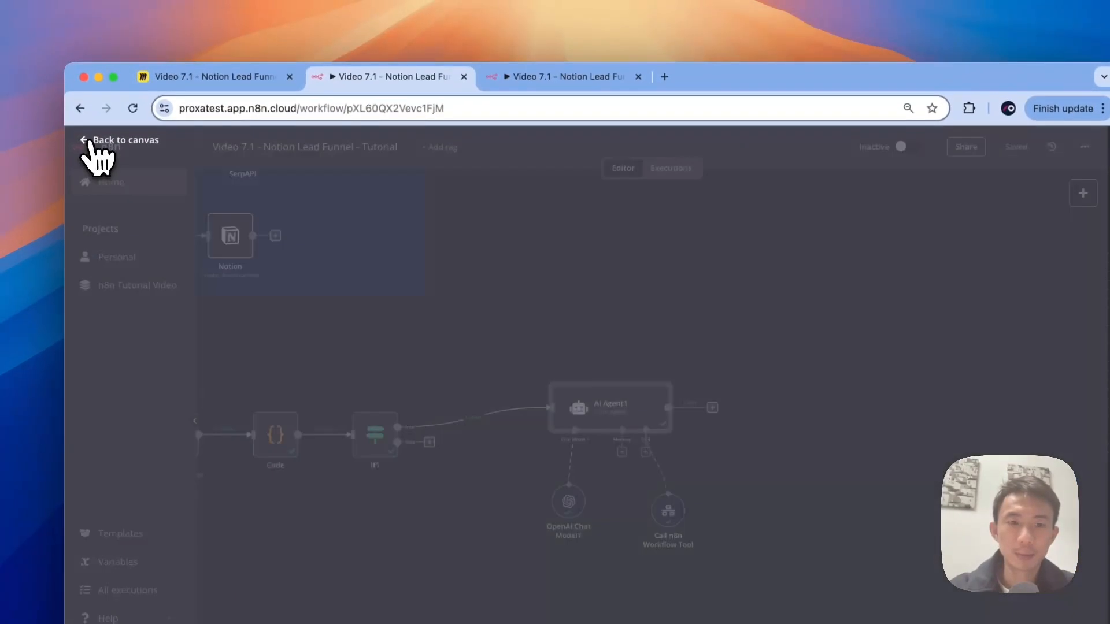
pyautogui.doubleClick(575, 407)
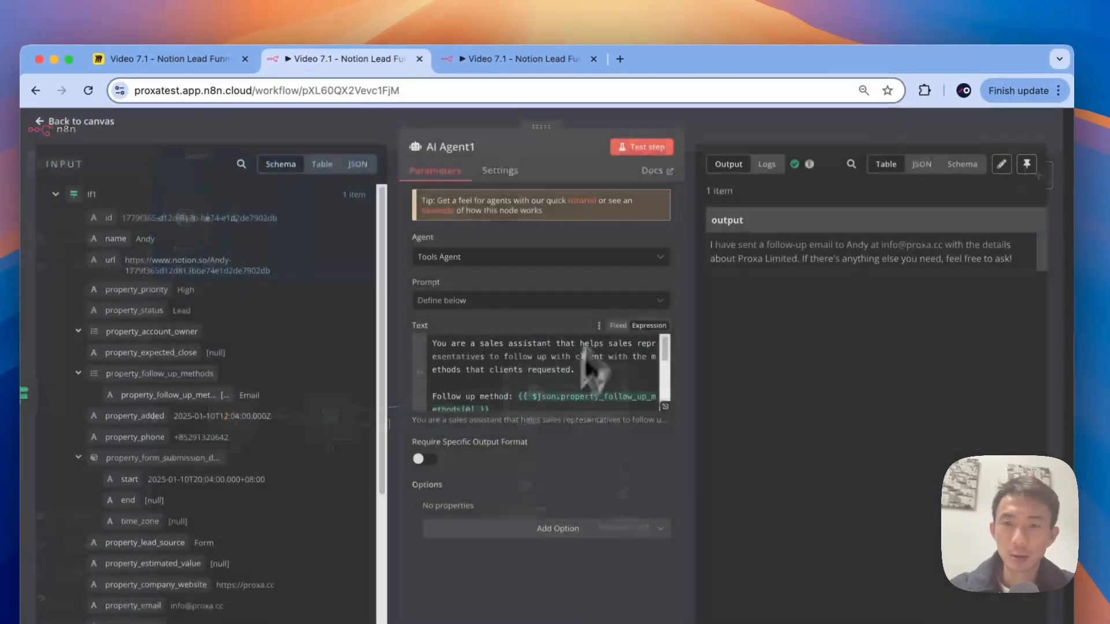
pyautogui.click(739, 177)
pyautogui.click(471, 236)
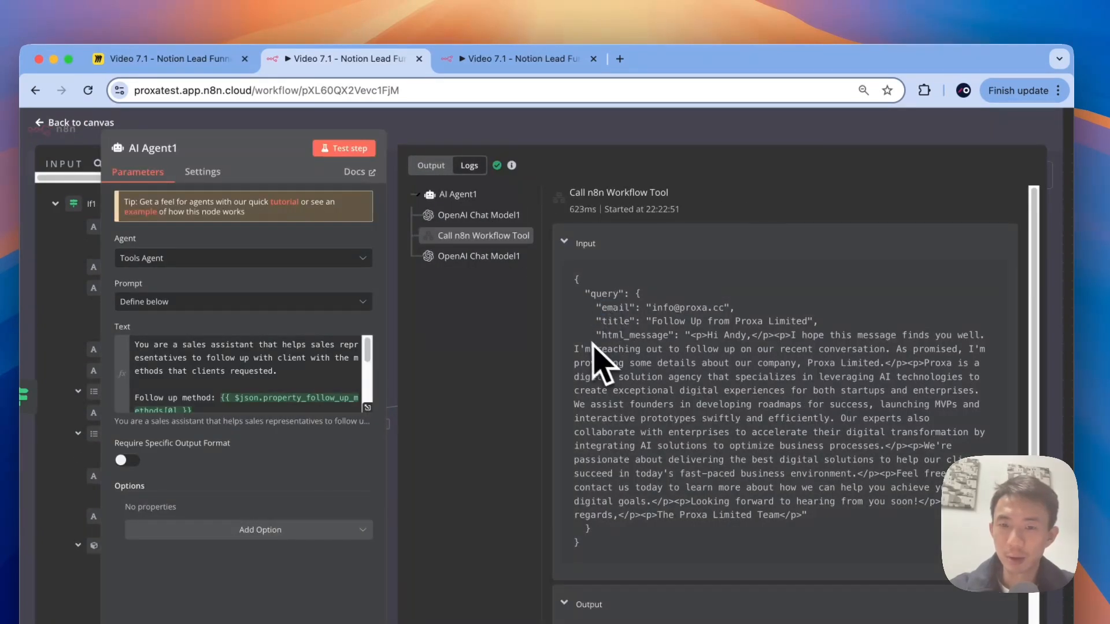
pyautogui.click(459, 196)
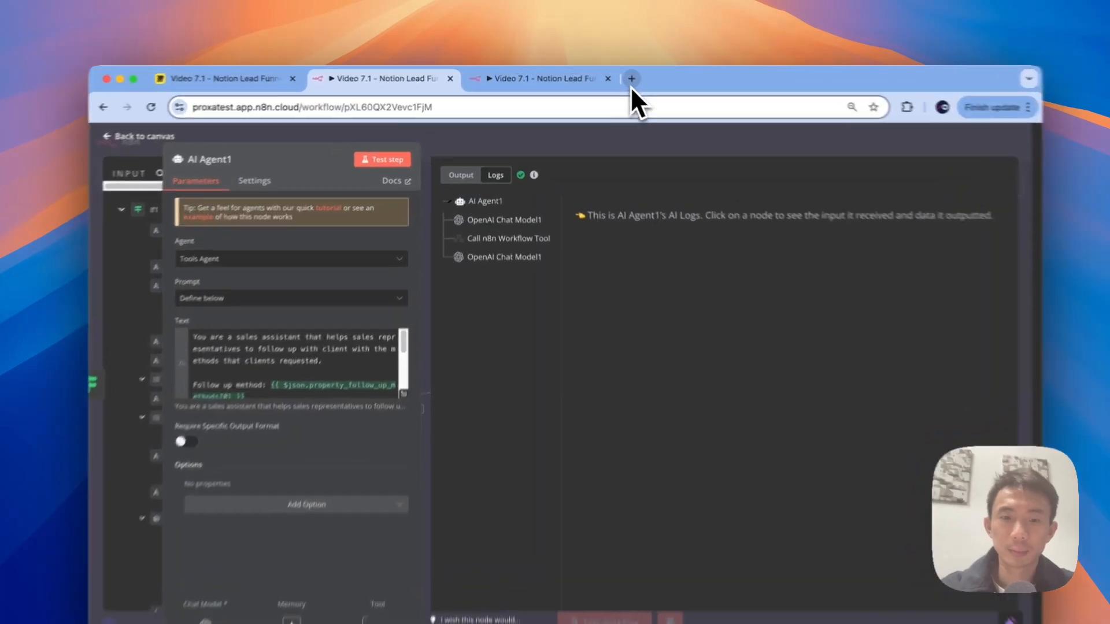
# Step: Open Gmail in a new browser tab
pyautogui.click(611, 77)
pyautogui.write('gm')
pyautogui.press('Return')
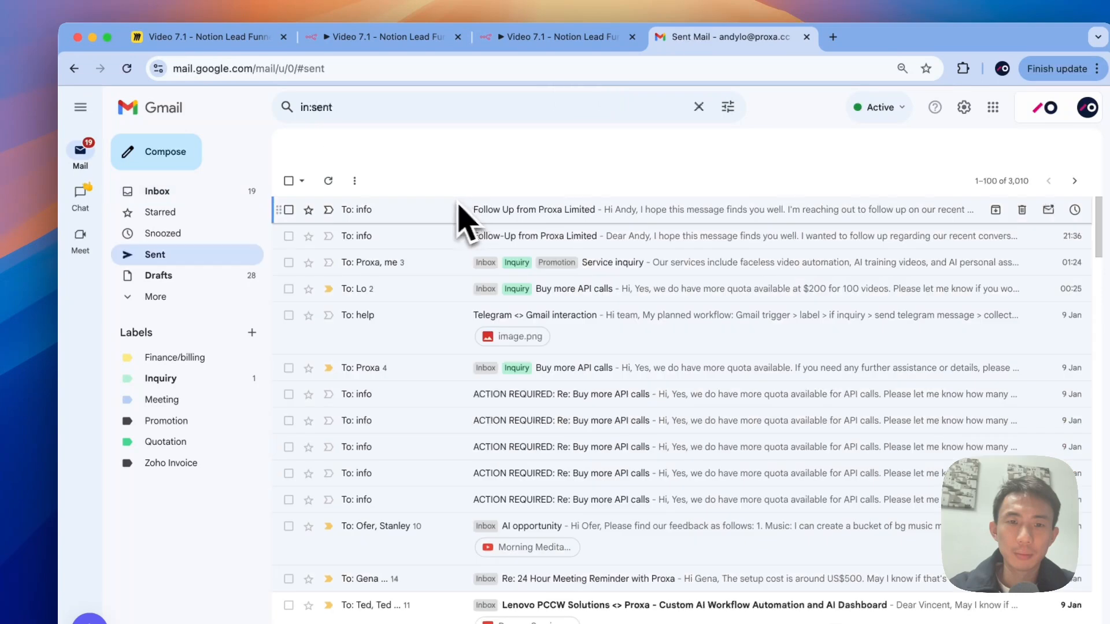
# Step: Open the sent 'Follow Up from Proxa Limited' email and highlight its automatic n8n footer
pyautogui.click(461, 215)
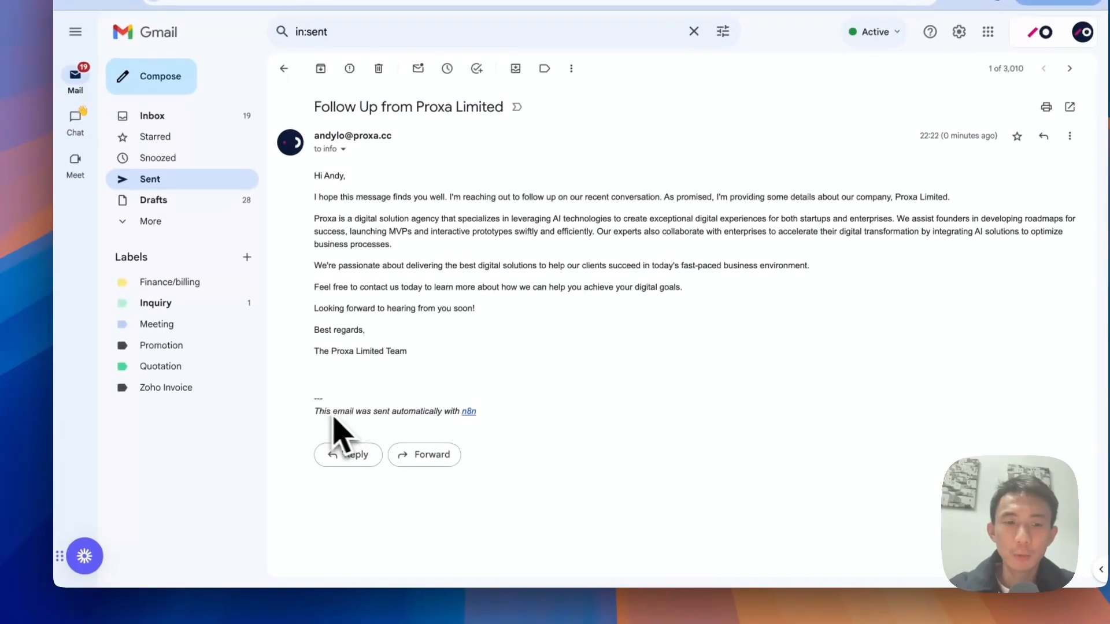
pyautogui.moveTo(314, 398); pyautogui.dragTo(493, 415)
pyautogui.click(496, 81)
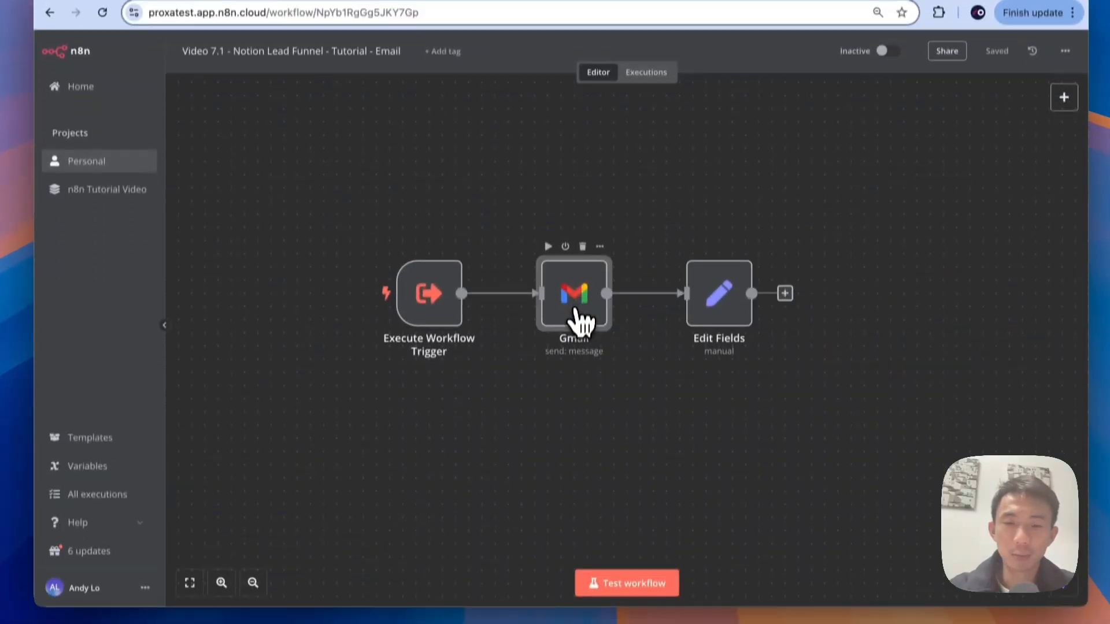
# Step: Add the Append n8n Attribution option to the email sub-workflow's Gmail node
pyautogui.doubleClick(578, 407)
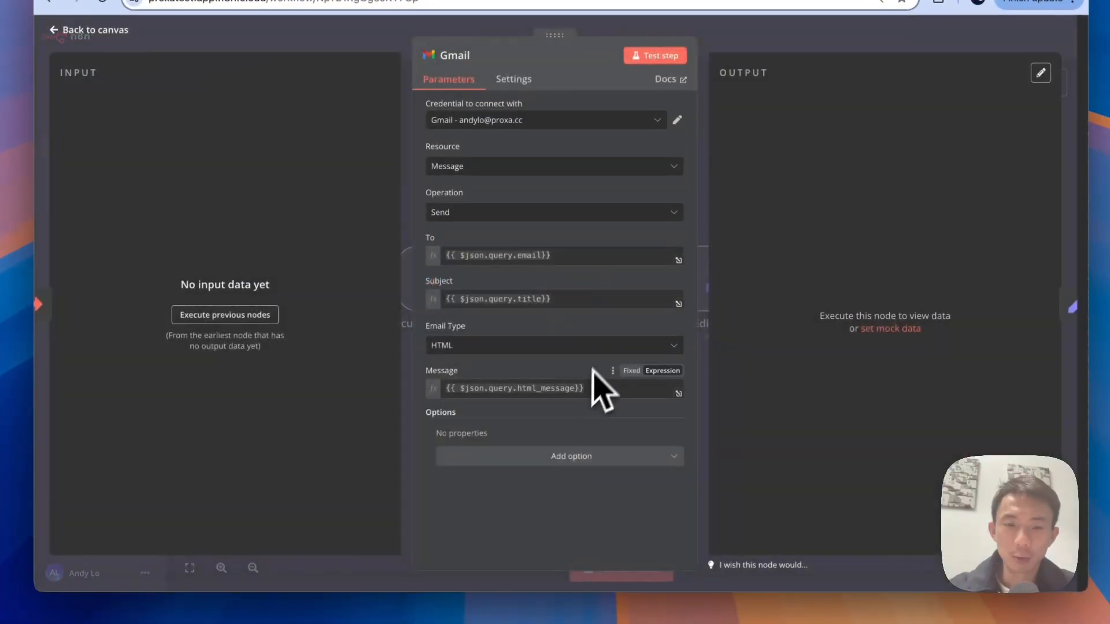
pyautogui.click(571, 456)
pyautogui.click(509, 289)
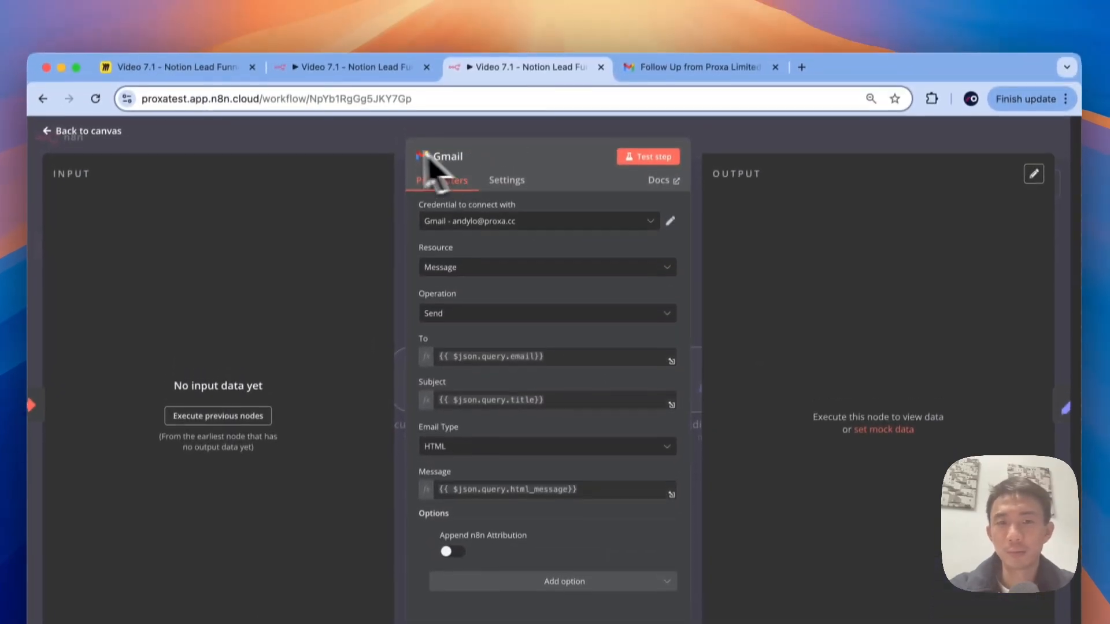
pyautogui.click(384, 46)
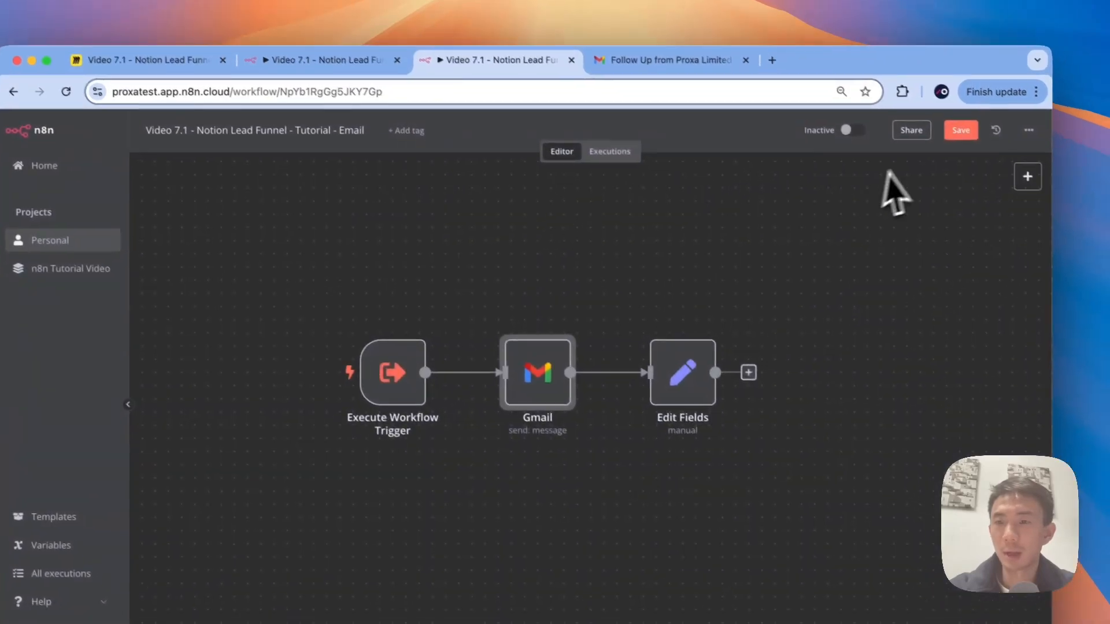
# Step: Save the workflow and add a sticky note enlarged to cover the trigger, Gmail and Edit Fields nodes
pyautogui.click(961, 132)
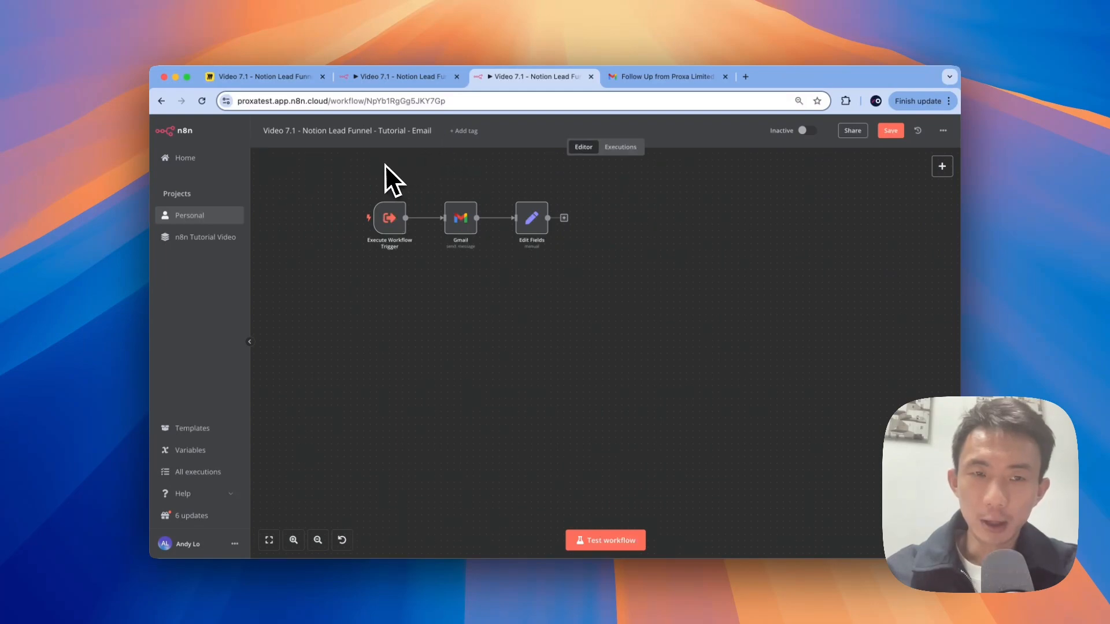
pyautogui.rightClick(351, 169)
pyautogui.rightClick(335, 175)
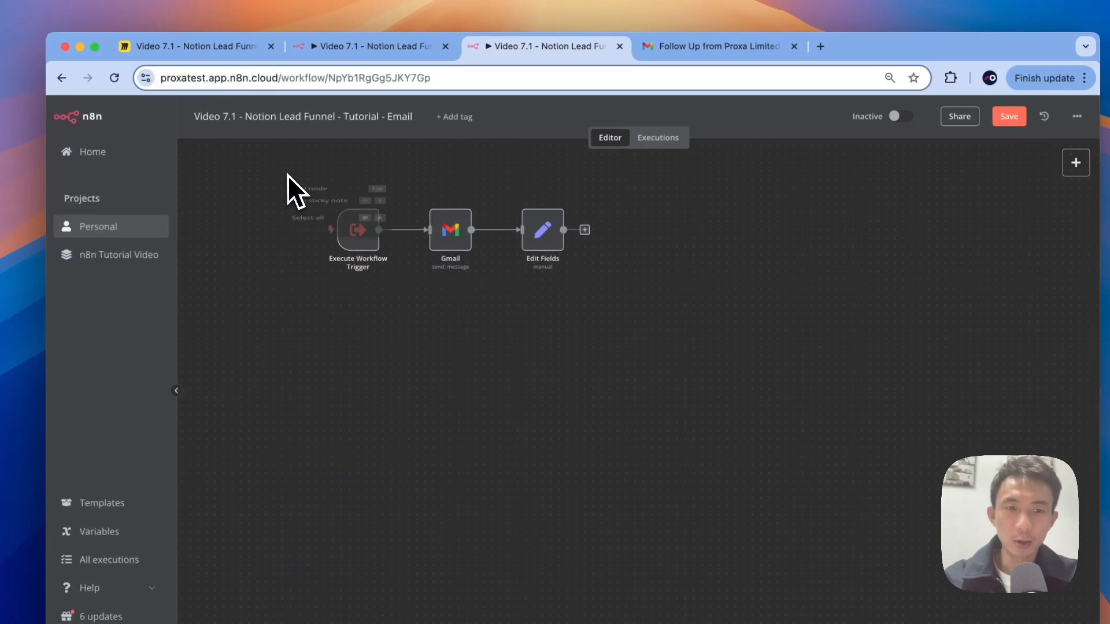
pyautogui.click(317, 200)
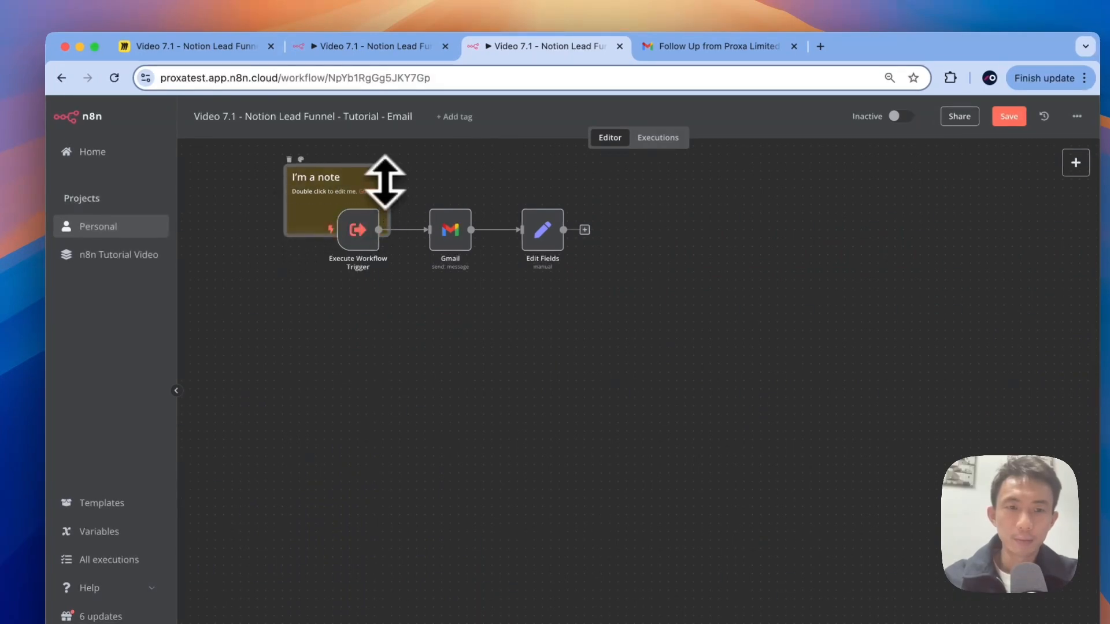
pyautogui.moveTo(391, 216); pyautogui.dragTo(614, 303)
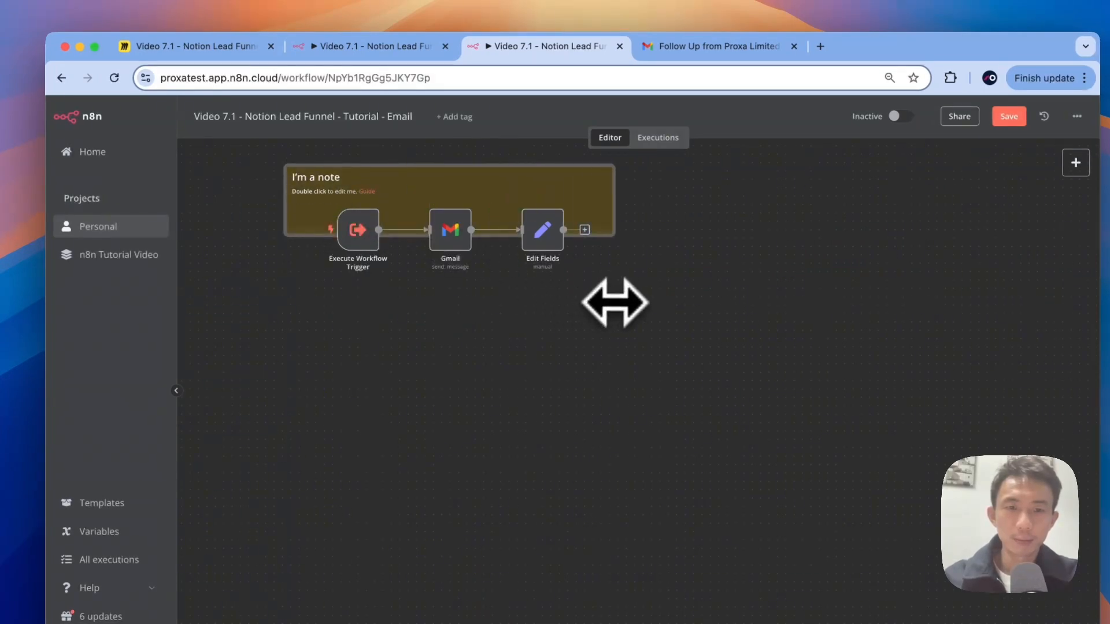
pyautogui.moveTo(607, 242); pyautogui.dragTo(608, 317)
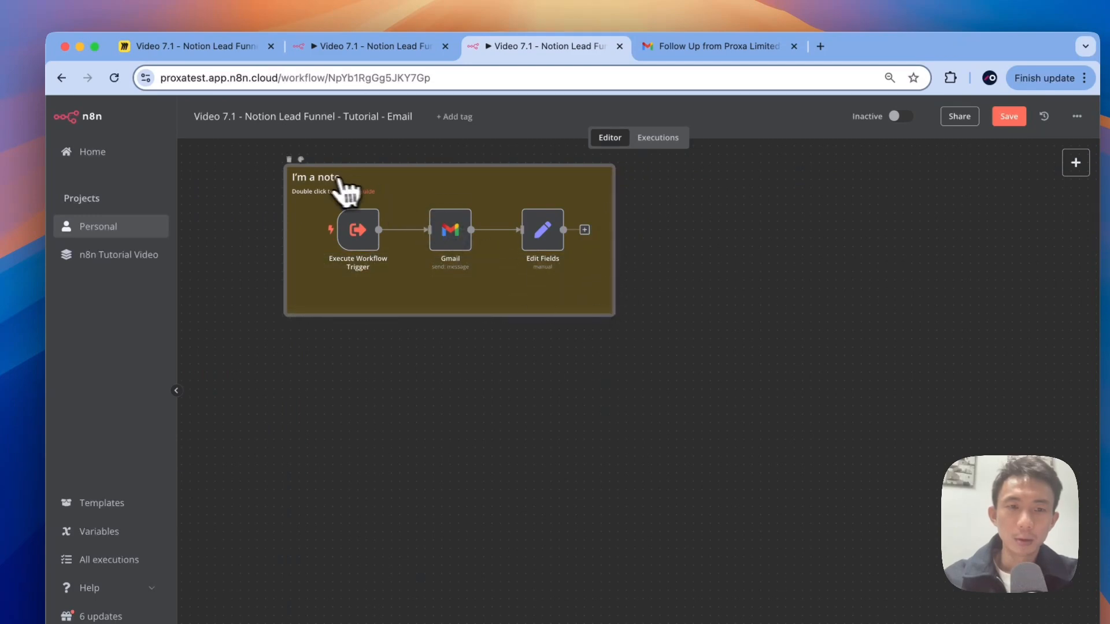
# Step: Replace the sticky note's heading with '## Email followup'
pyautogui.doubleClick(323, 179)
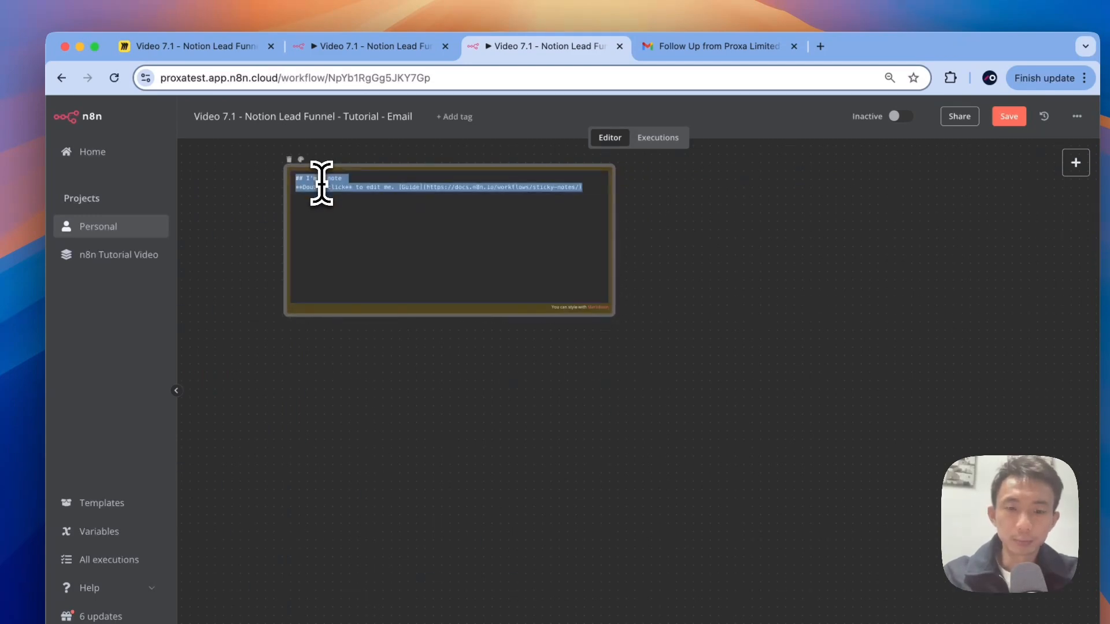
pyautogui.click(321, 178)
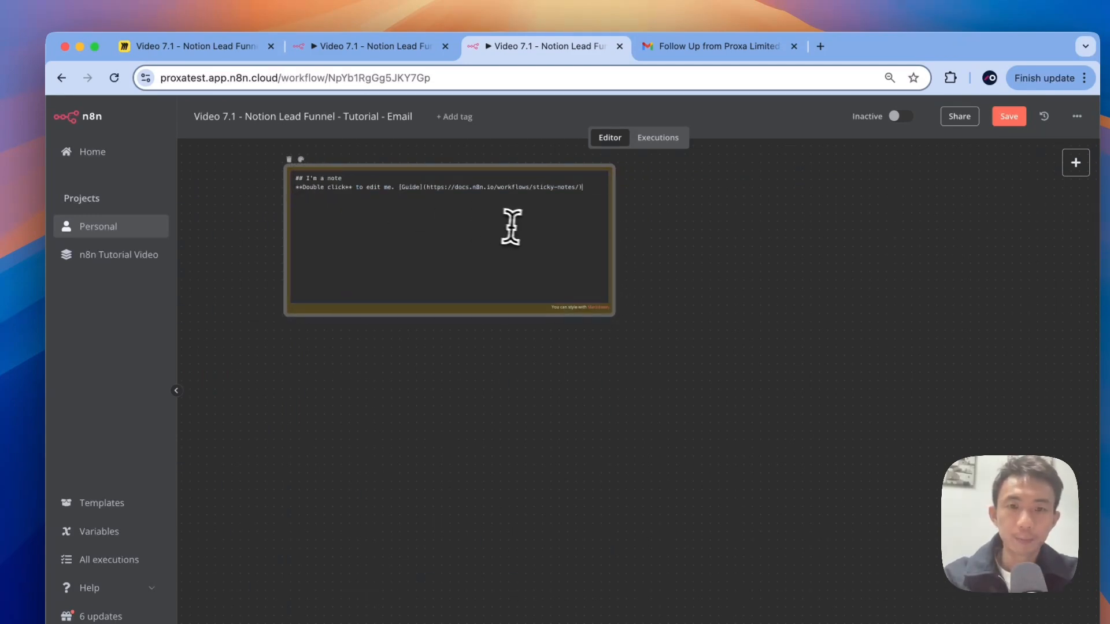
pyautogui.keyDown('shift'); pyautogui.click(307, 180); pyautogui.keyUp('shift')
pyautogui.write('Email followup')
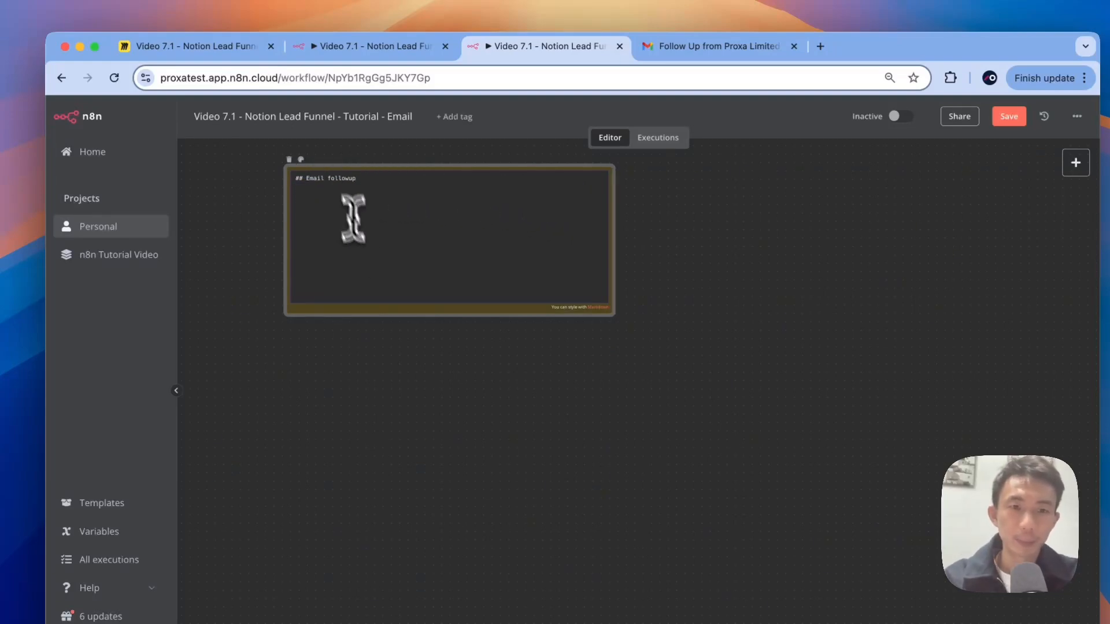
pyautogui.click(379, 365)
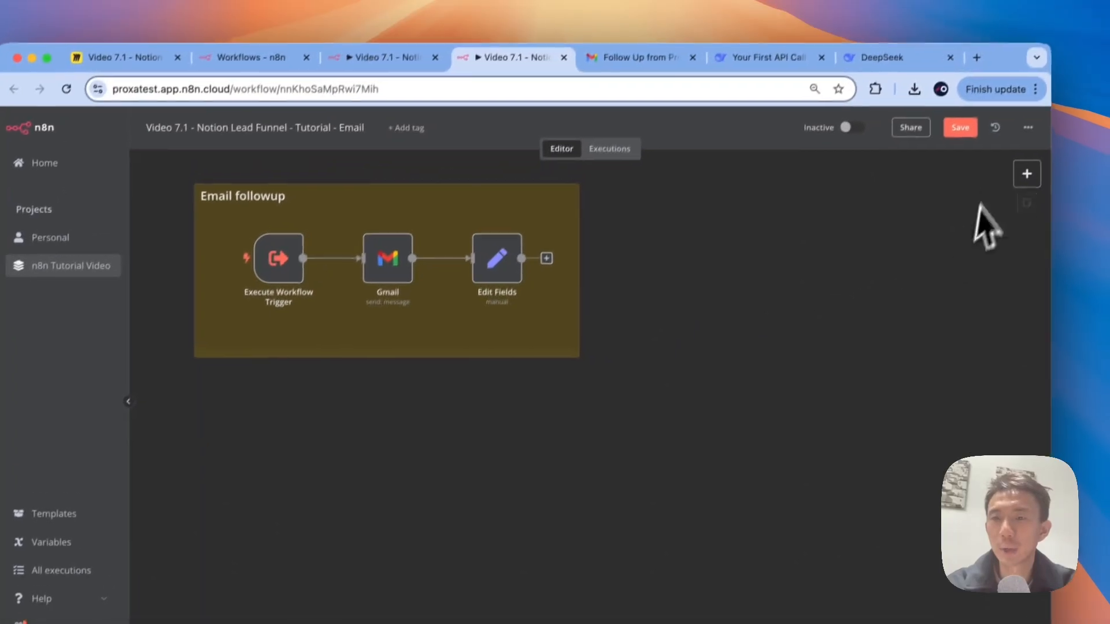
# Step: Save, then add a Gmail 'On message received' trigger node to the canvas
pyautogui.click(959, 127)
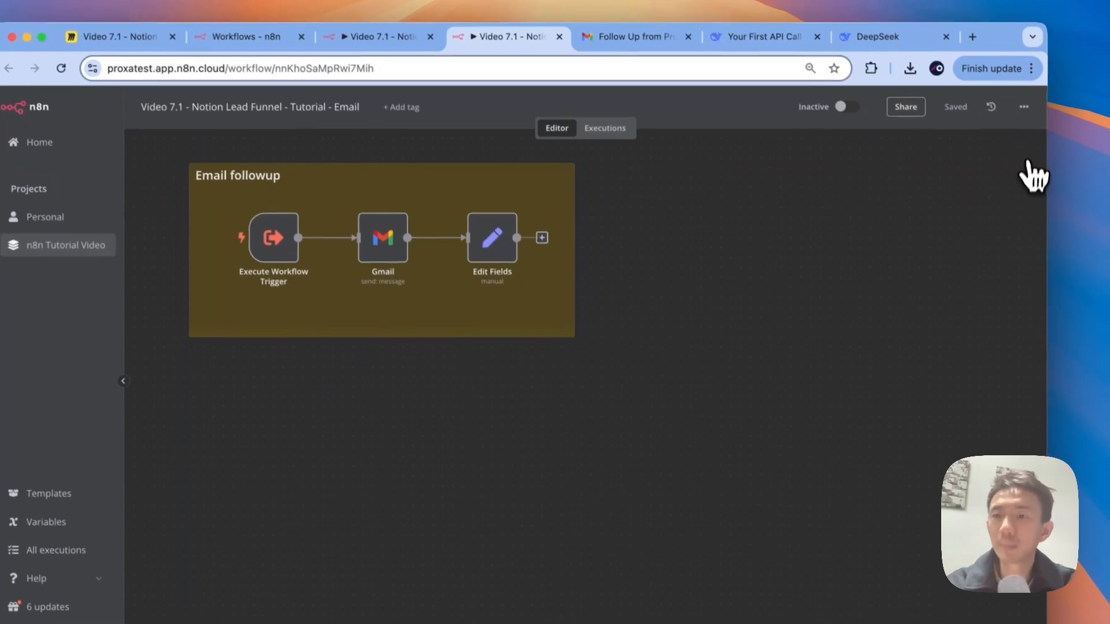
pyautogui.click(1091, 196)
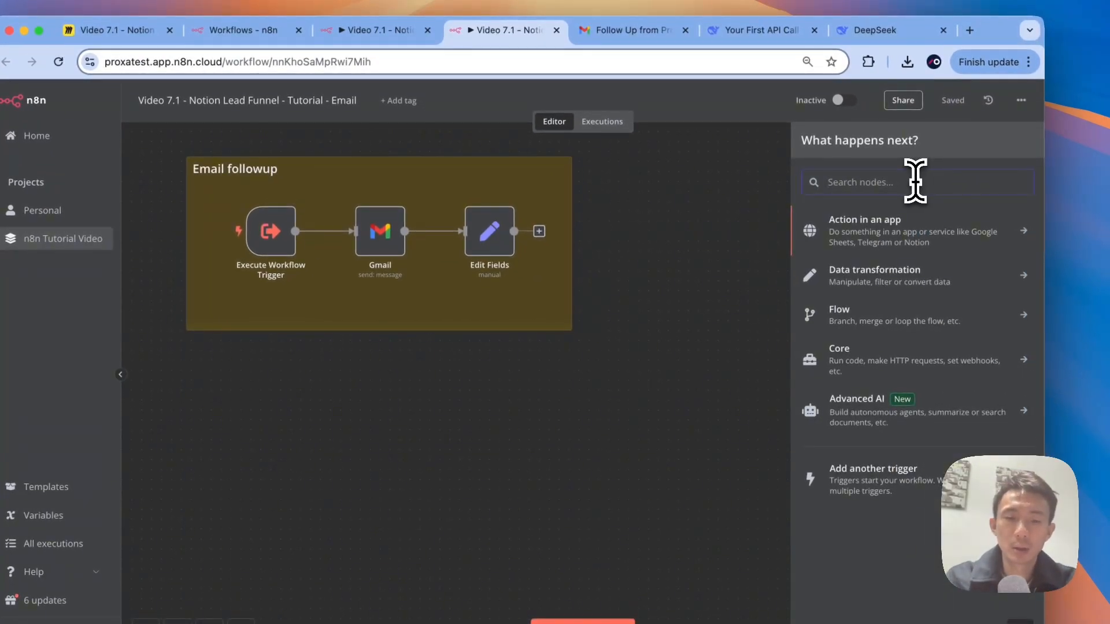
pyautogui.write('gmail')
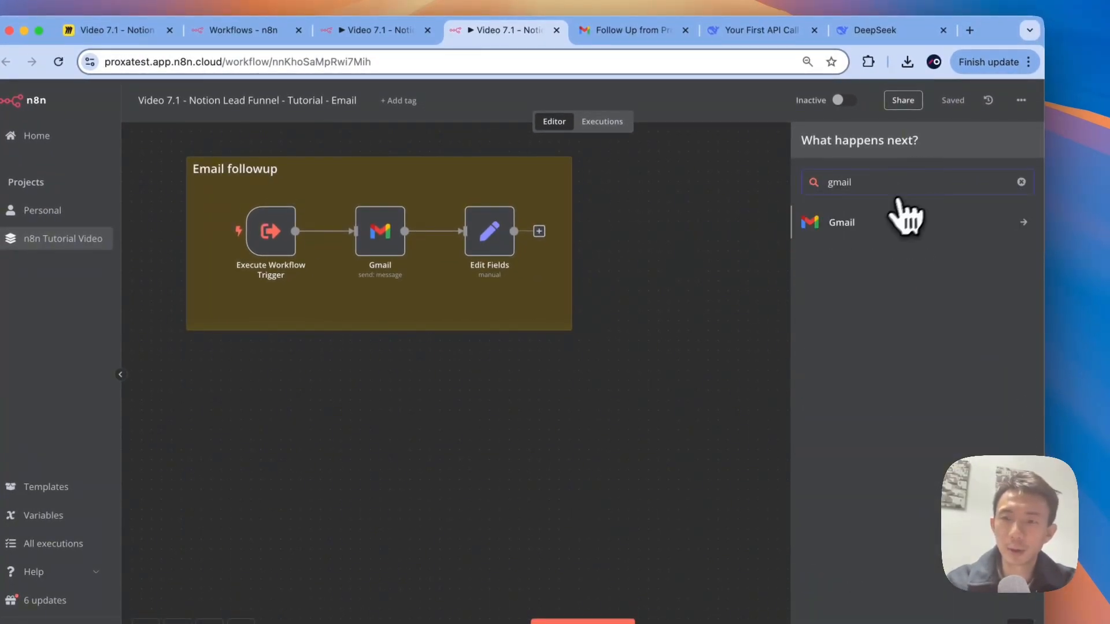
pyautogui.click(906, 218)
pyautogui.scroll(-8, 855, 545)
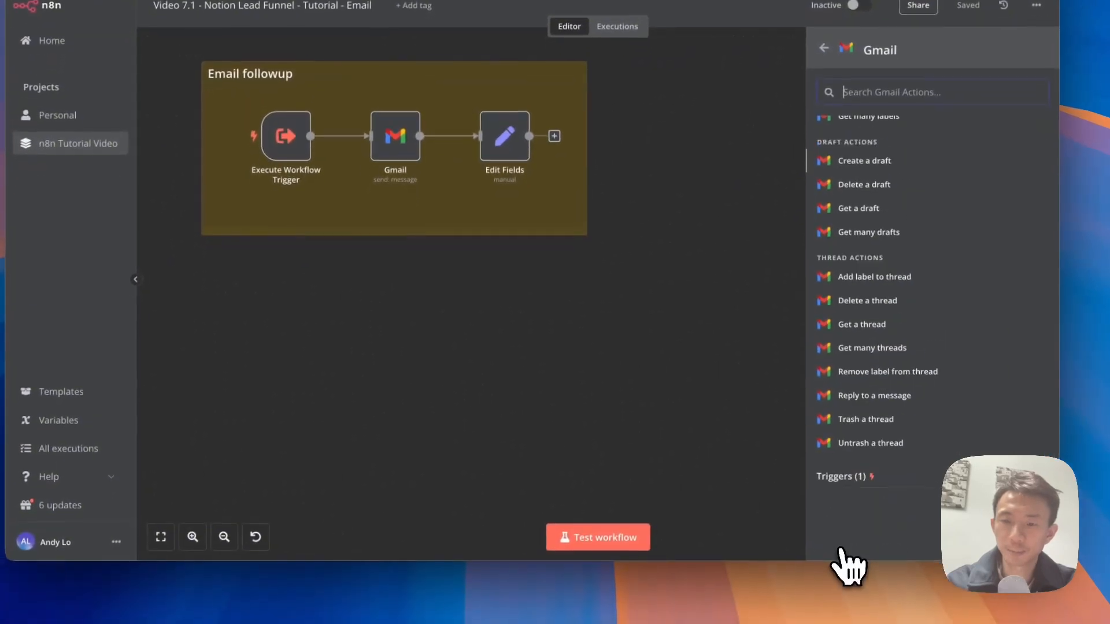
pyautogui.click(842, 498)
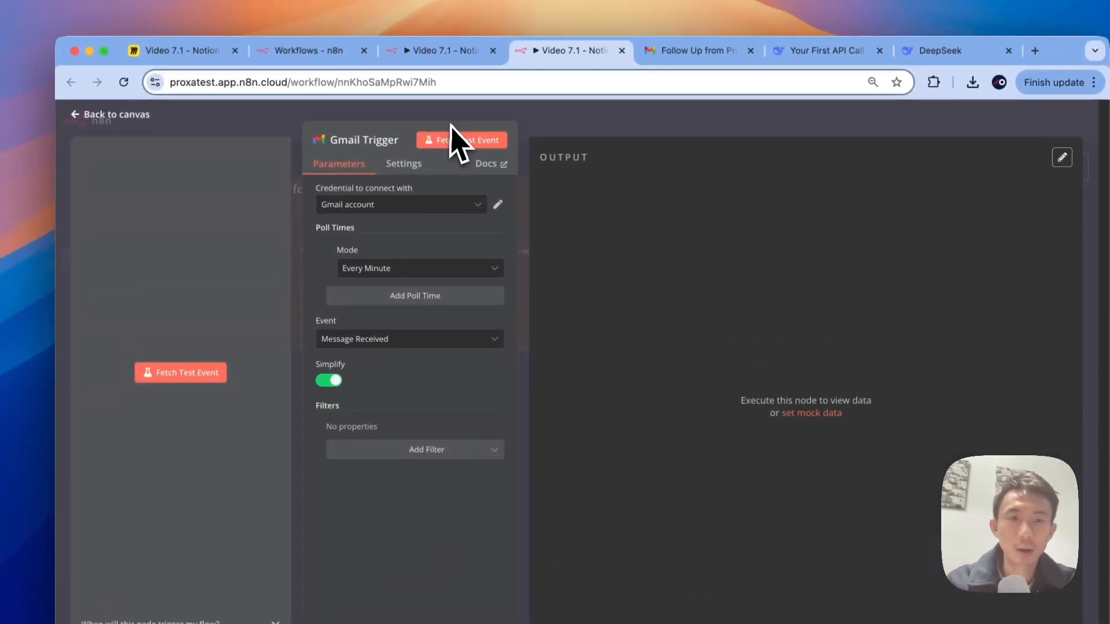
pyautogui.click(440, 36)
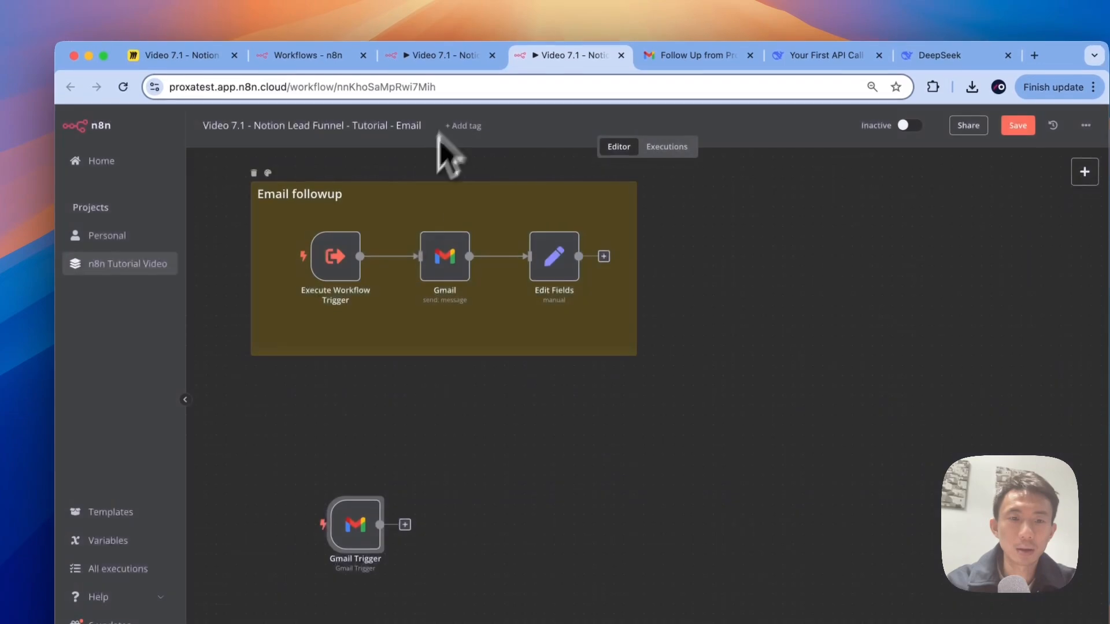
# Step: Connect the Gmail Trigger to the existing Gmail account credential
pyautogui.doubleClick(355, 524)
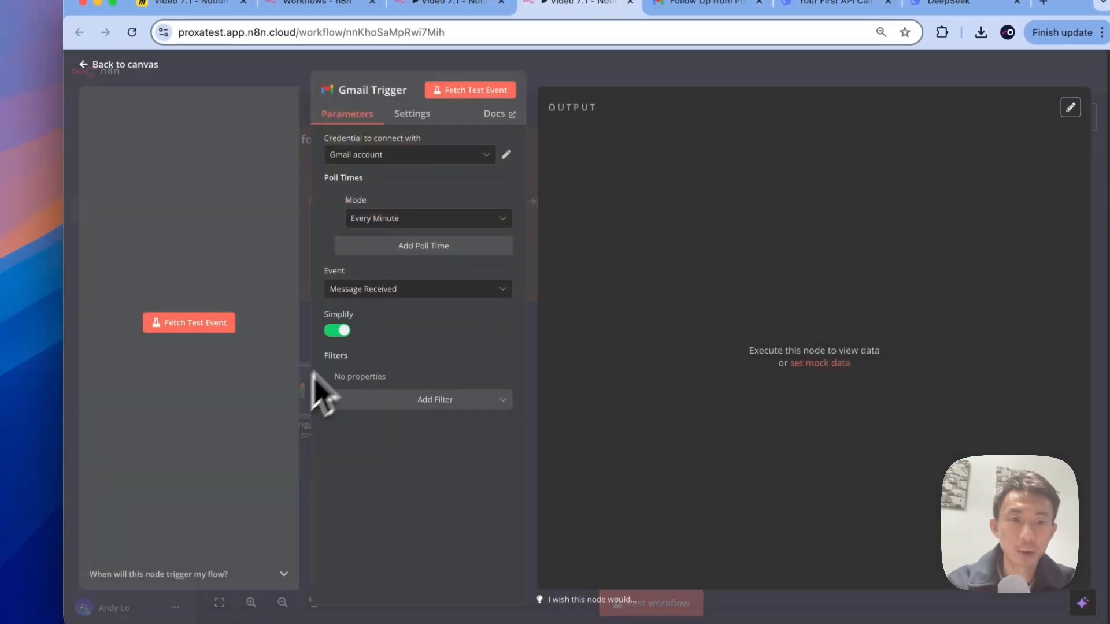
pyautogui.click(404, 155)
pyautogui.click(398, 186)
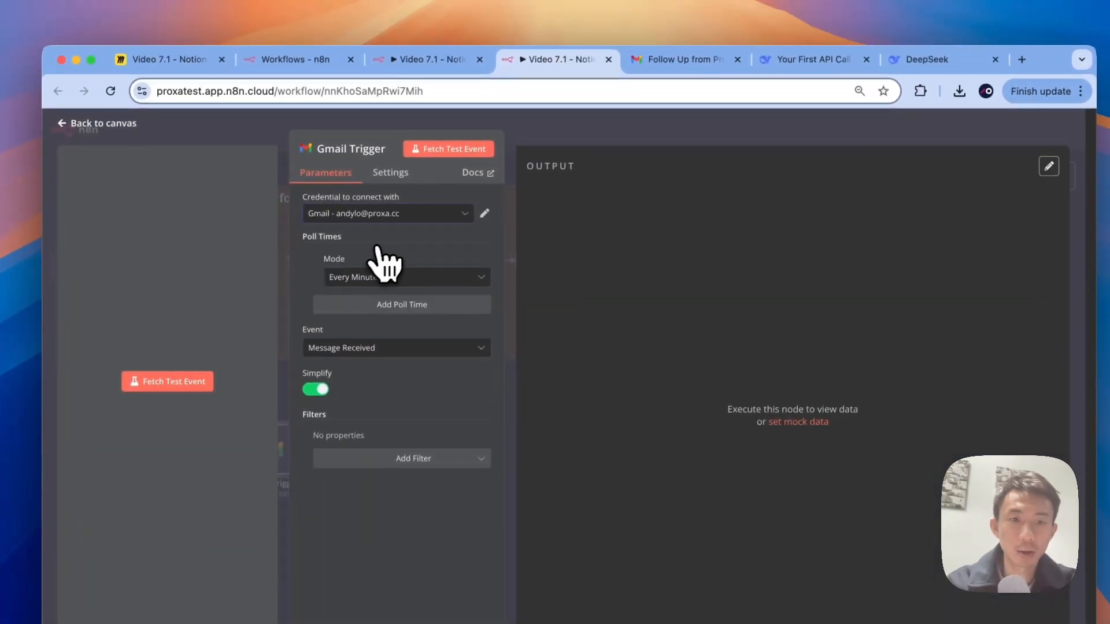
pyautogui.click(583, 124)
pyautogui.doubleClick(427, 261)
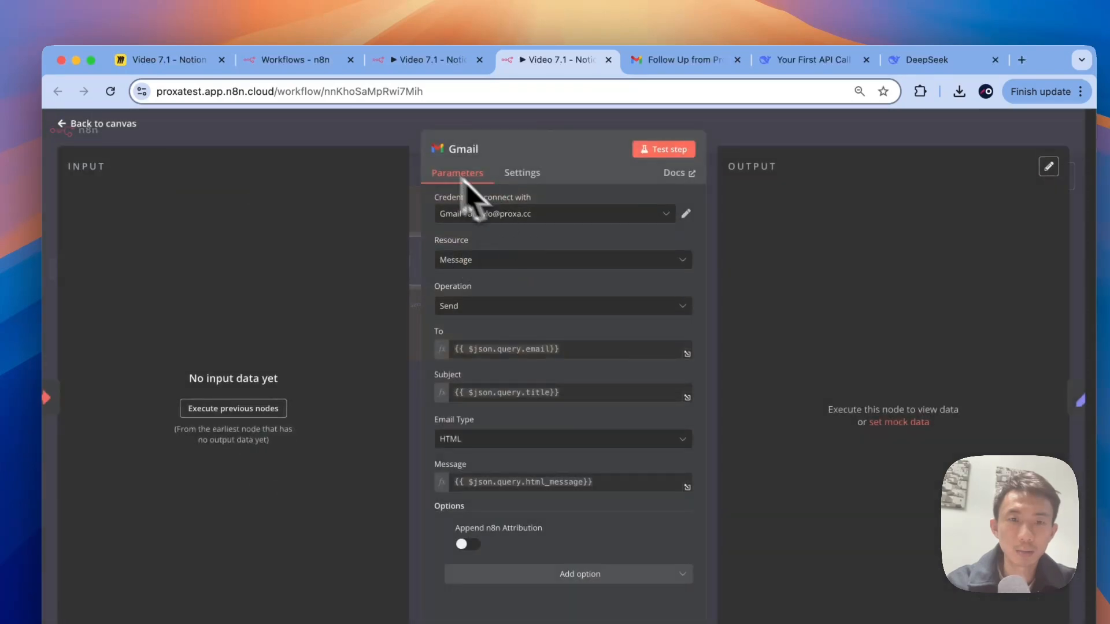
pyautogui.click(389, 144)
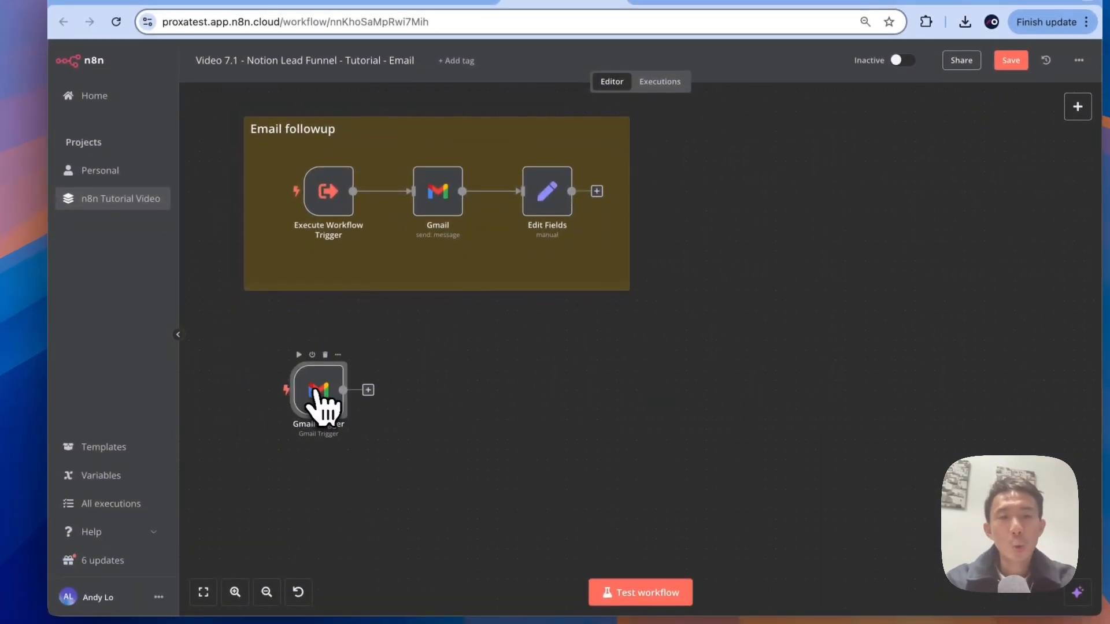
# Step: Add an HTTP Request node after the Gmail Trigger, renamed 'Process email through deepseek AI'
pyautogui.click(368, 390)
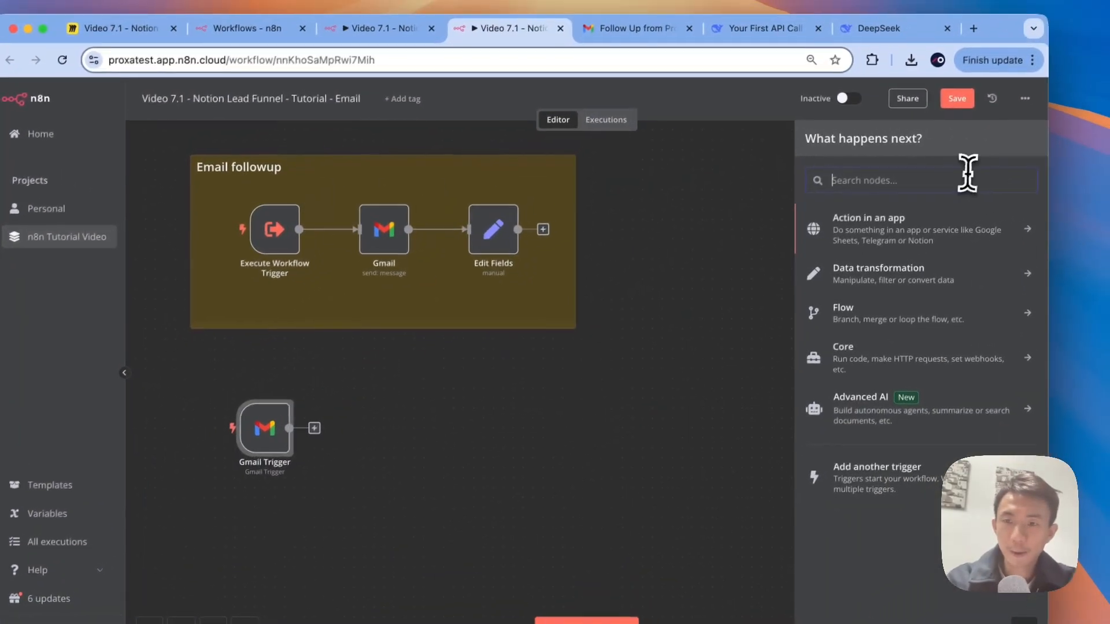
pyautogui.write('ht')
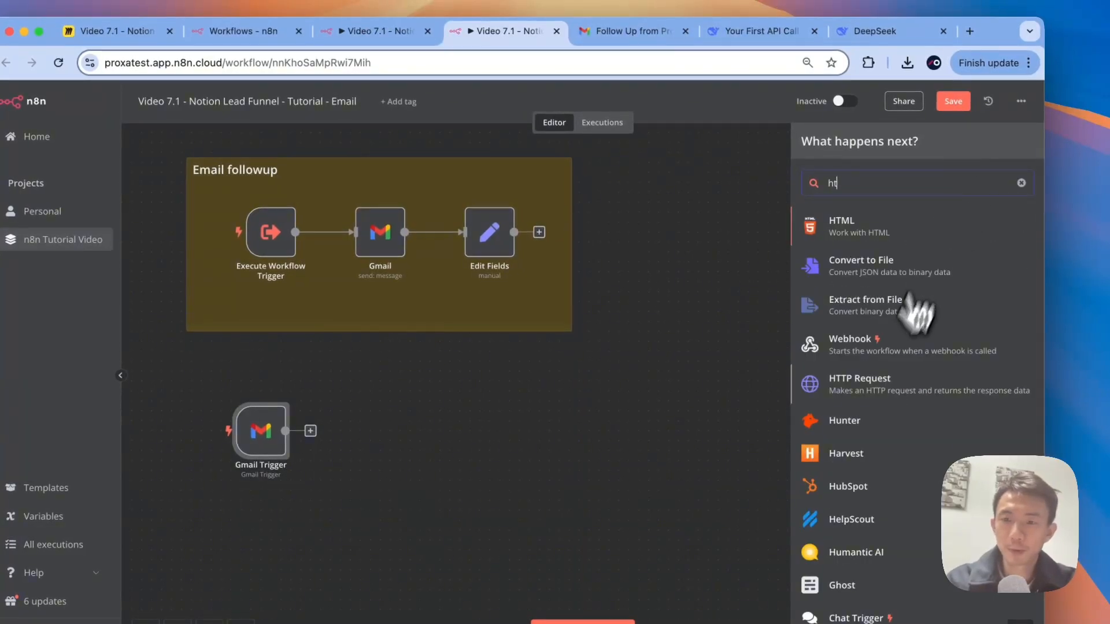
pyautogui.click(859, 386)
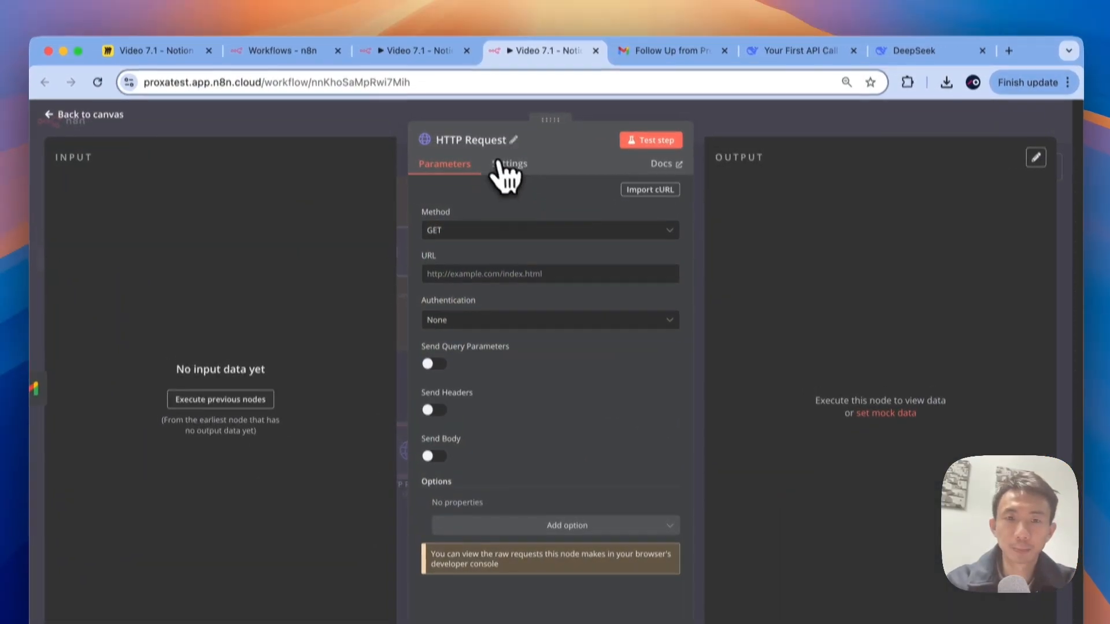
pyautogui.click(494, 120)
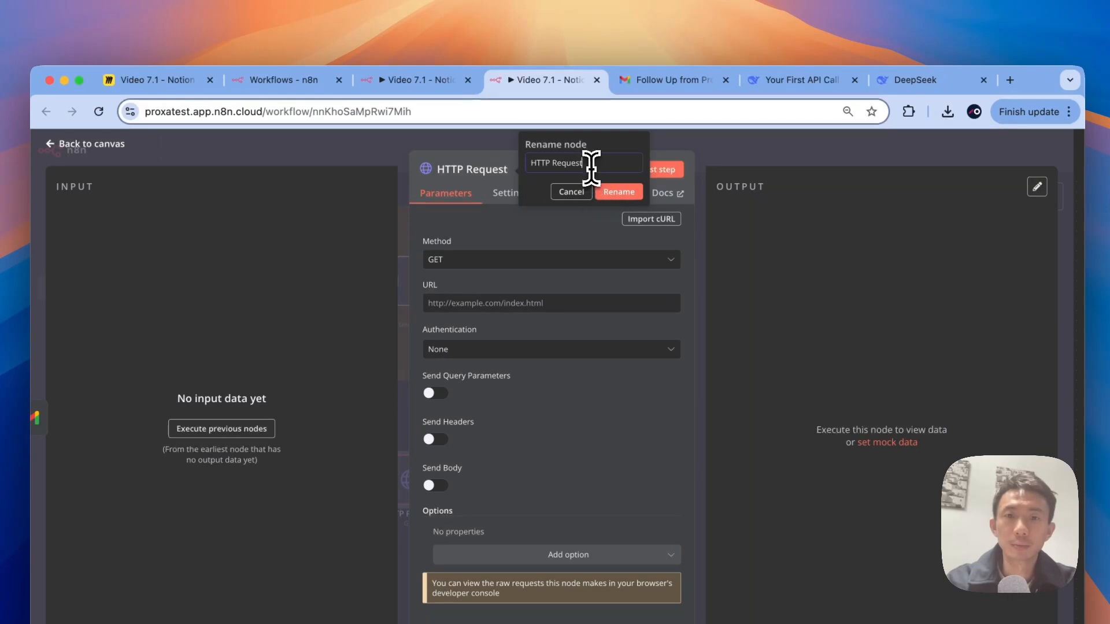
pyautogui.moveTo(584, 162); pyautogui.dragTo(490, 163)
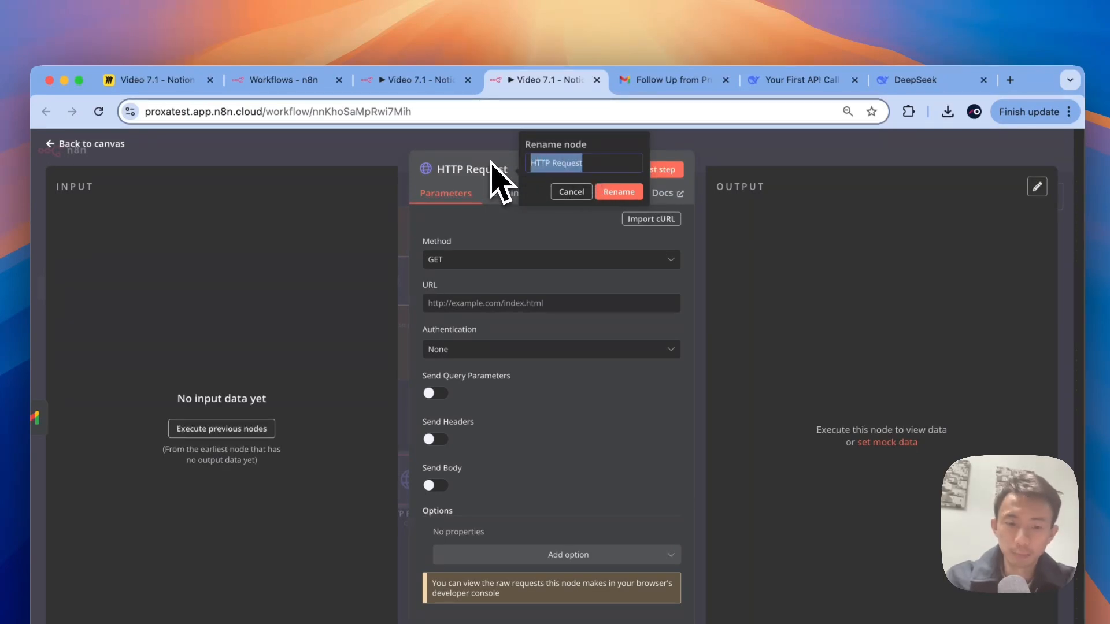
pyautogui.write('Procees')
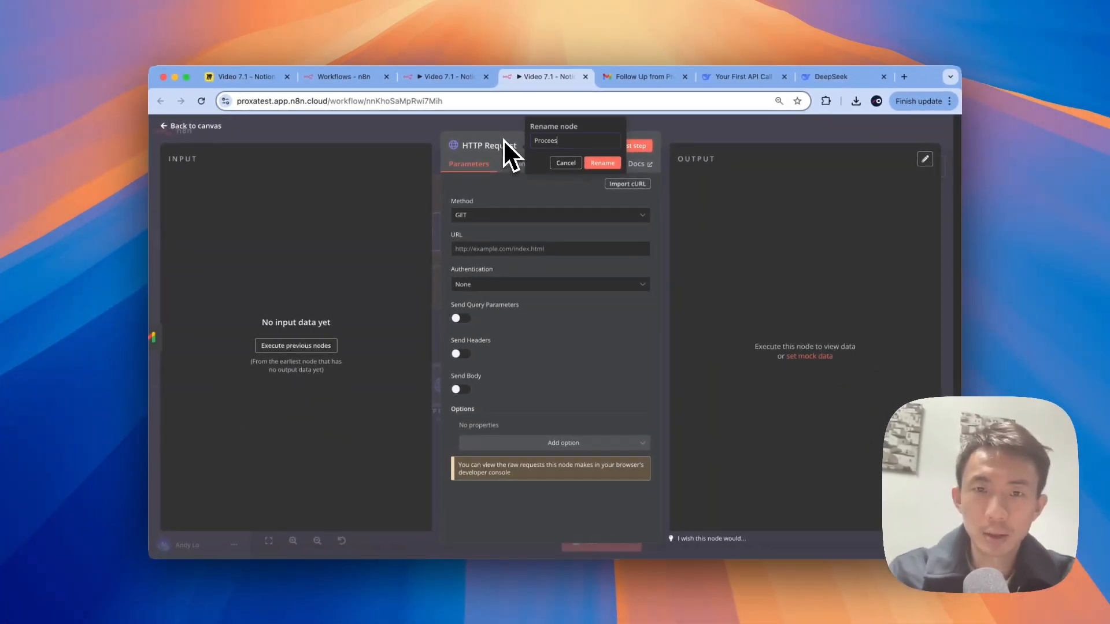
pyautogui.write('s')
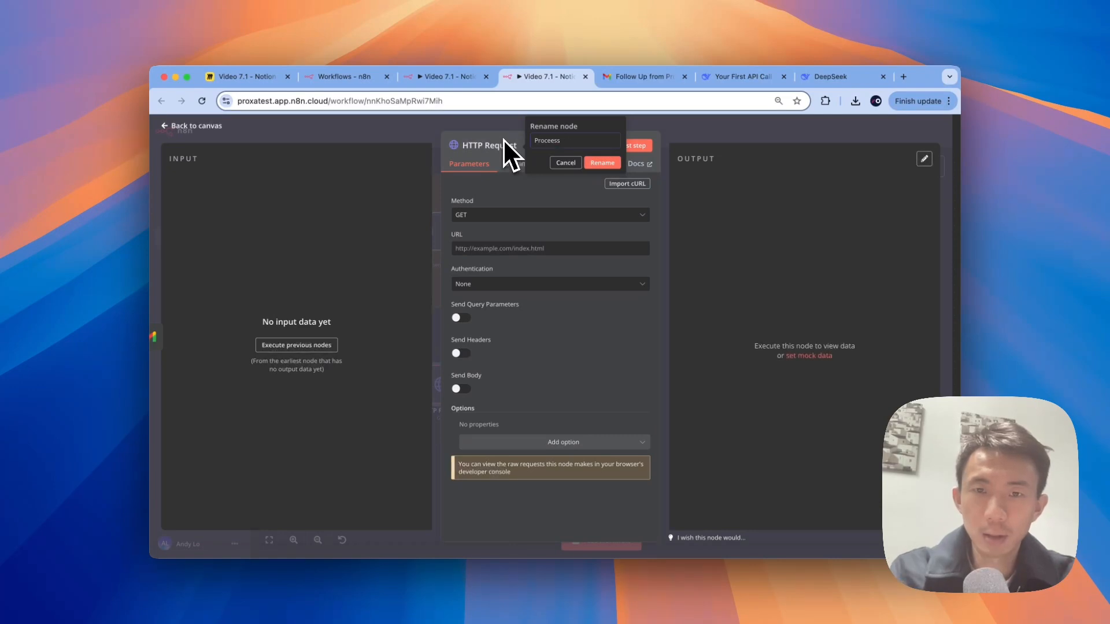
pyautogui.press('BackSpace')
pyautogui.press('BackSpace')
pyautogui.press('BackSpace')
pyautogui.write('ss email th')
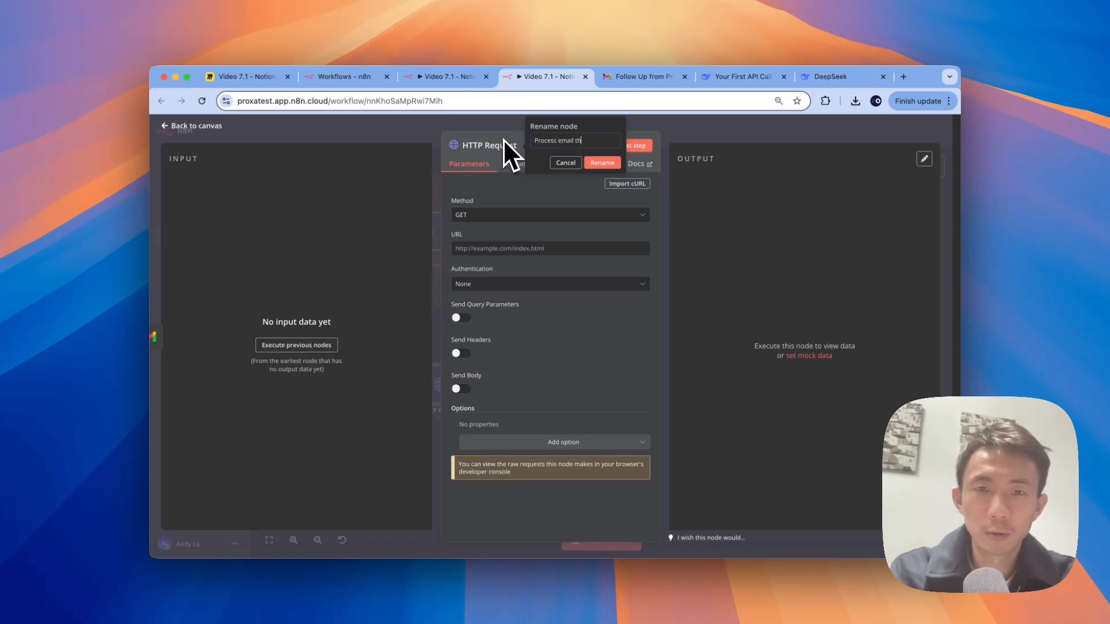
pyautogui.write('rough dee')
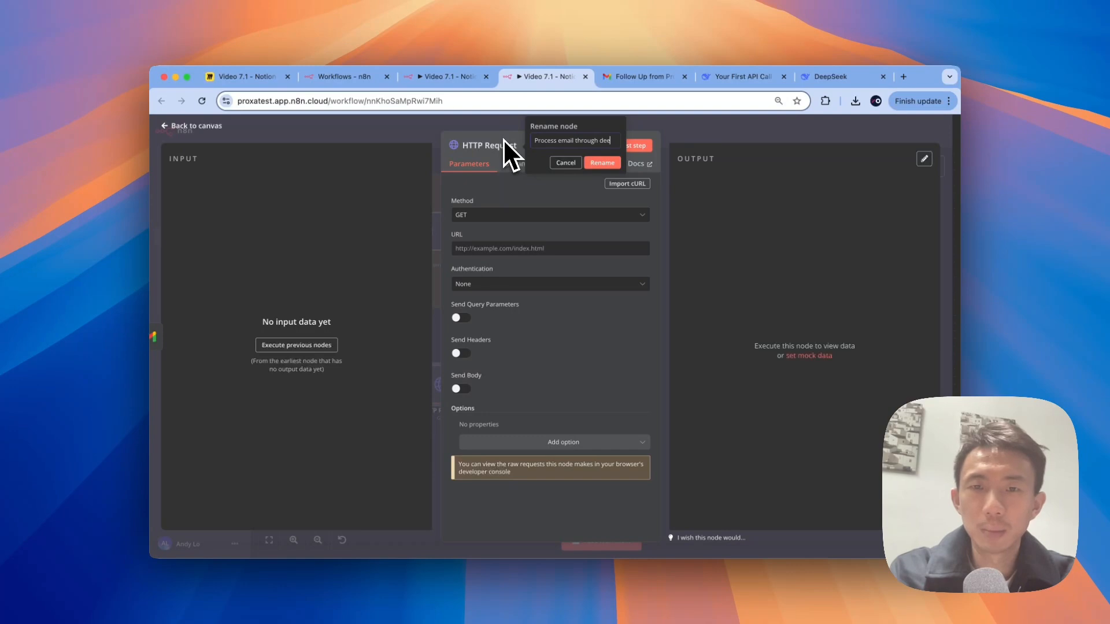
pyautogui.write('pseek')
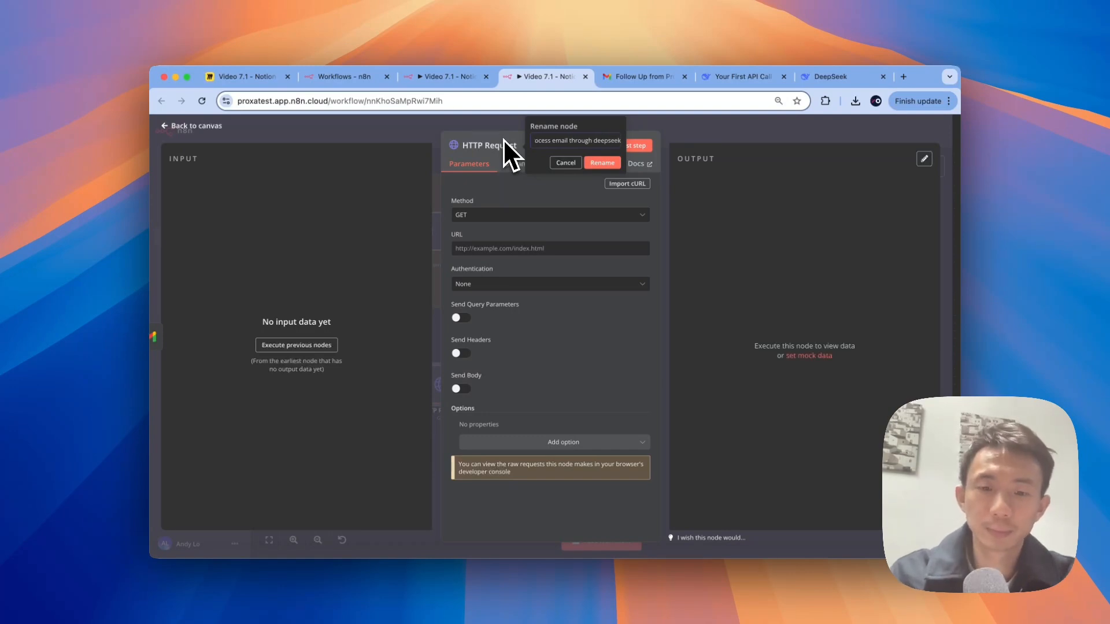
pyautogui.write(' AI')
pyautogui.click(461, 193)
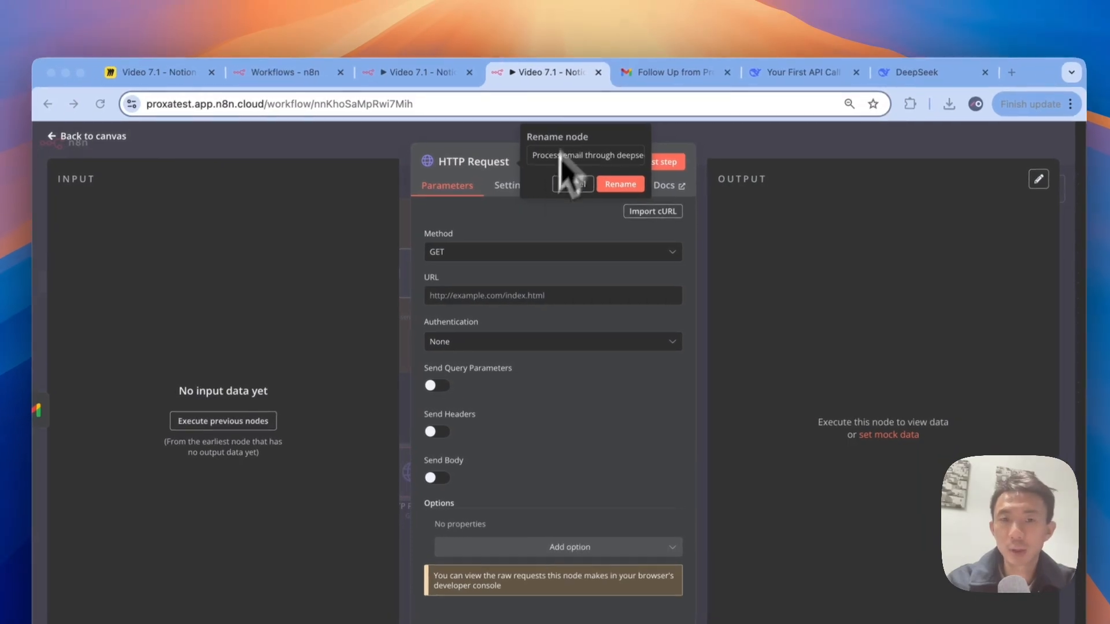
pyautogui.click(518, 261)
pyautogui.click(509, 246)
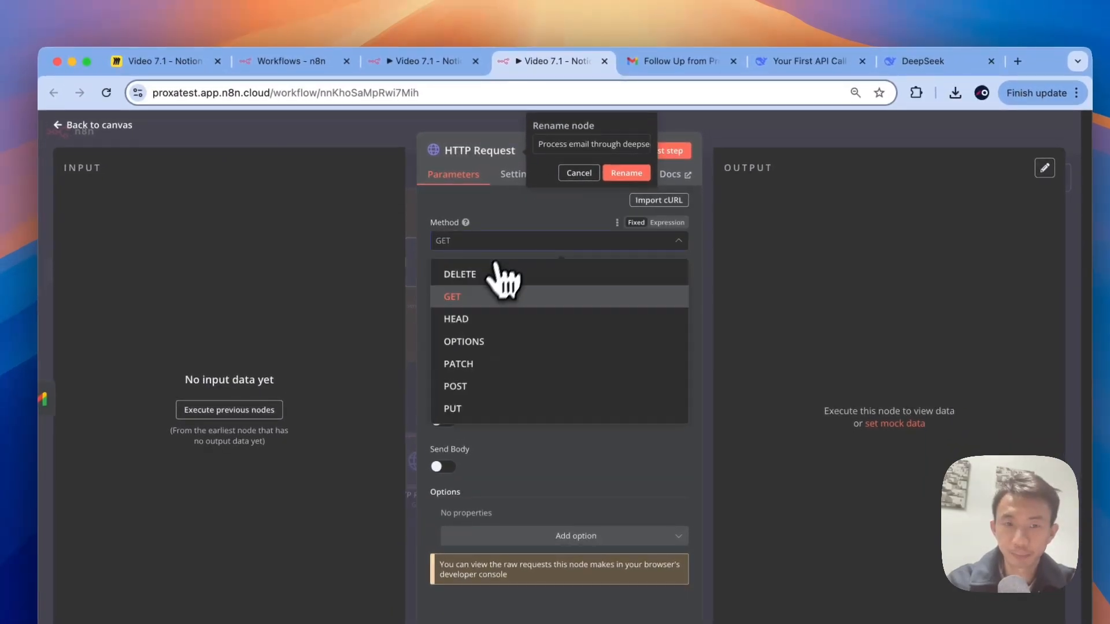
pyautogui.click(474, 387)
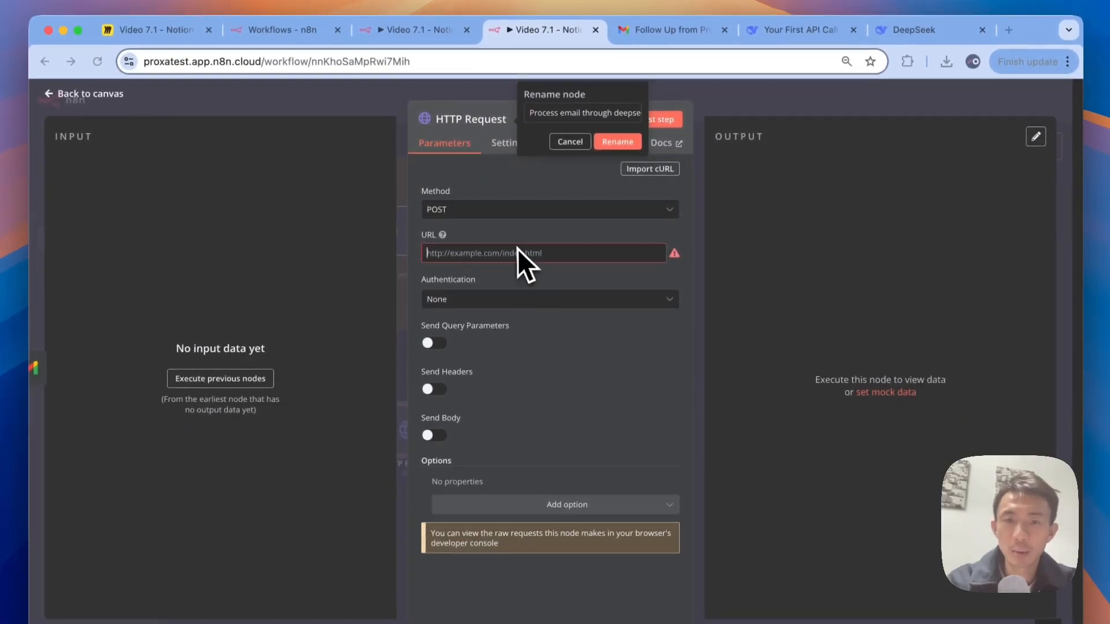
pyautogui.click(518, 302)
pyautogui.write('https://api.deepseek.com/chat/completions')
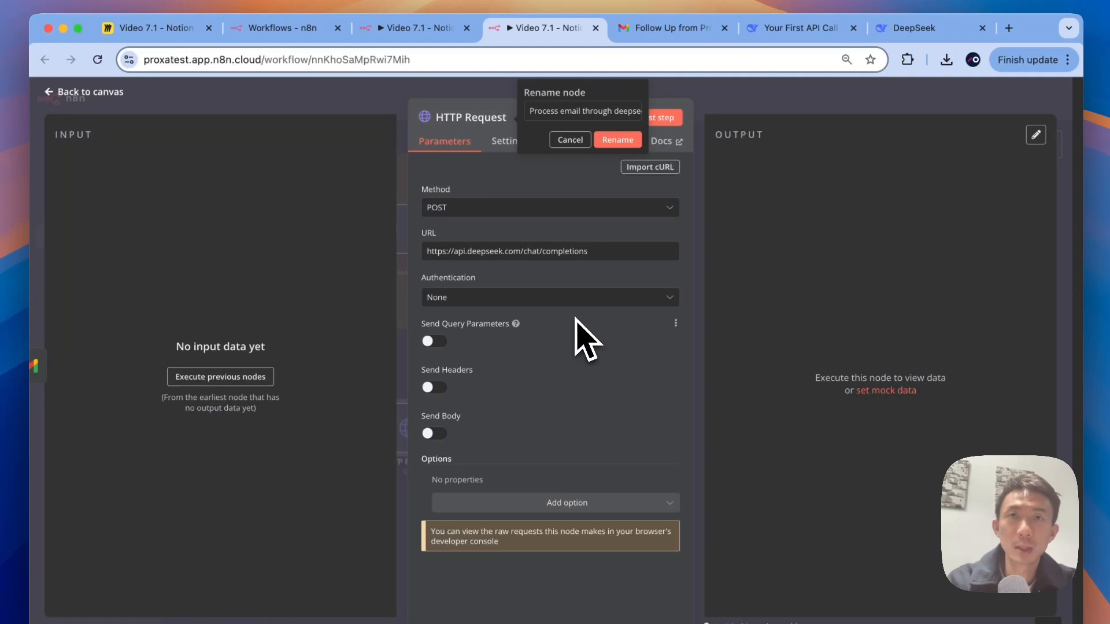
# Step: Set authentication to generic Header Auth using the Deepseek API credential
pyautogui.click(557, 297)
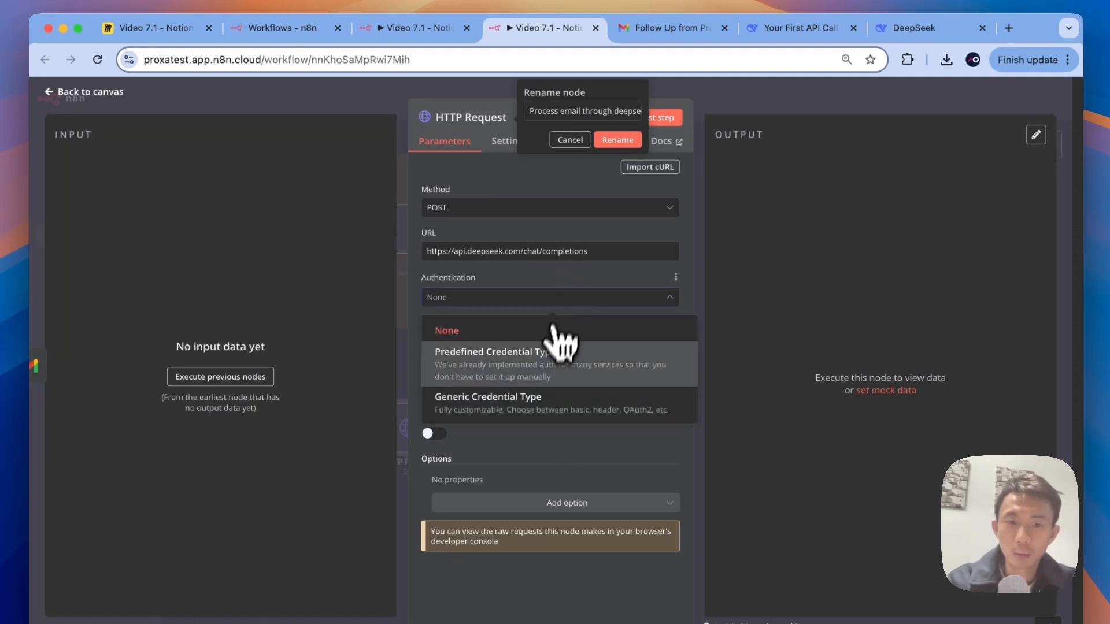
pyautogui.click(541, 398)
pyautogui.click(528, 346)
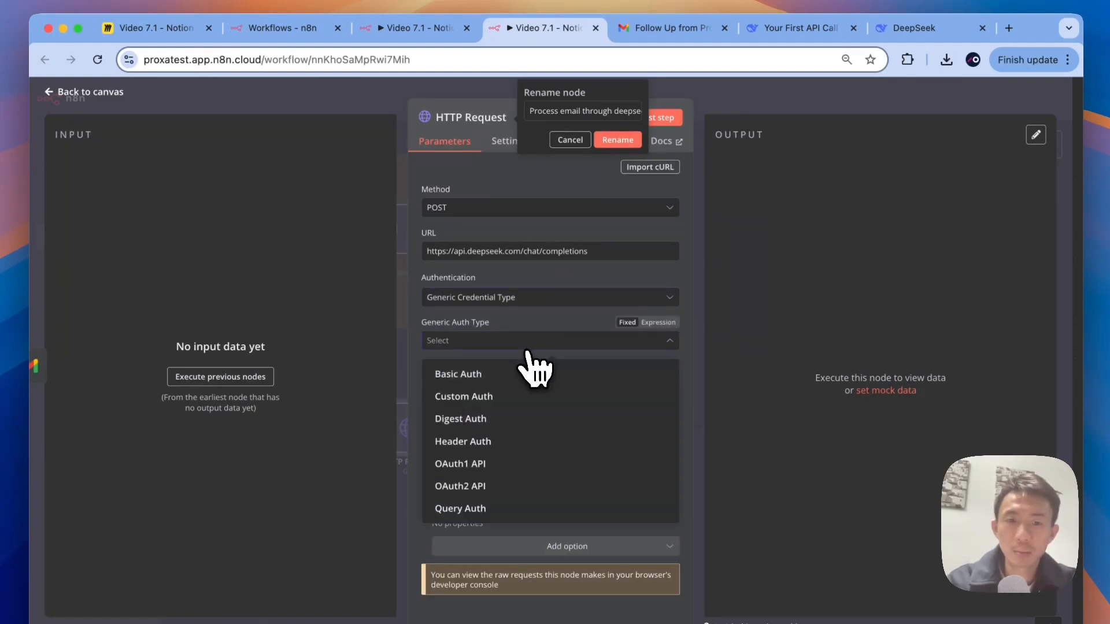
pyautogui.click(518, 442)
pyautogui.click(503, 384)
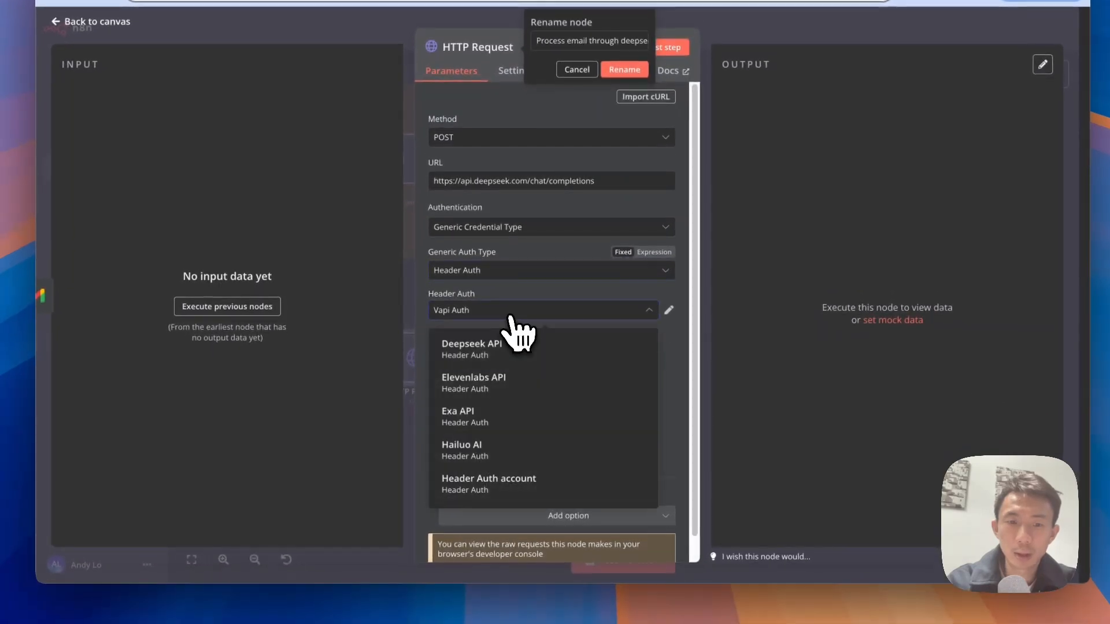
pyautogui.scroll(-5, 512, 335)
pyautogui.scroll(5, 512, 335)
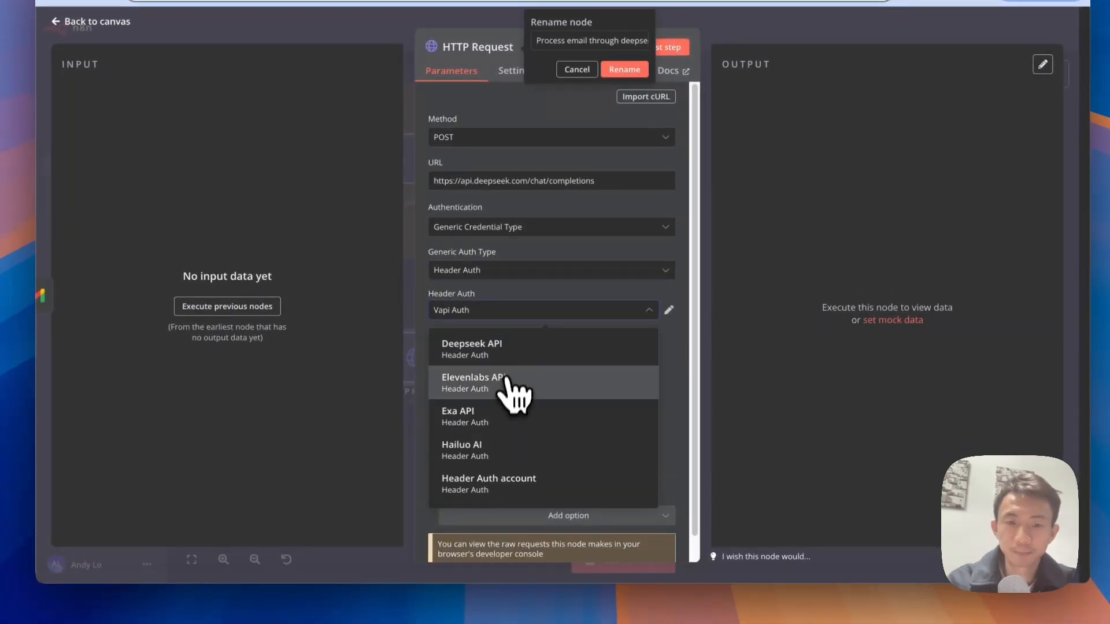
pyautogui.click(501, 349)
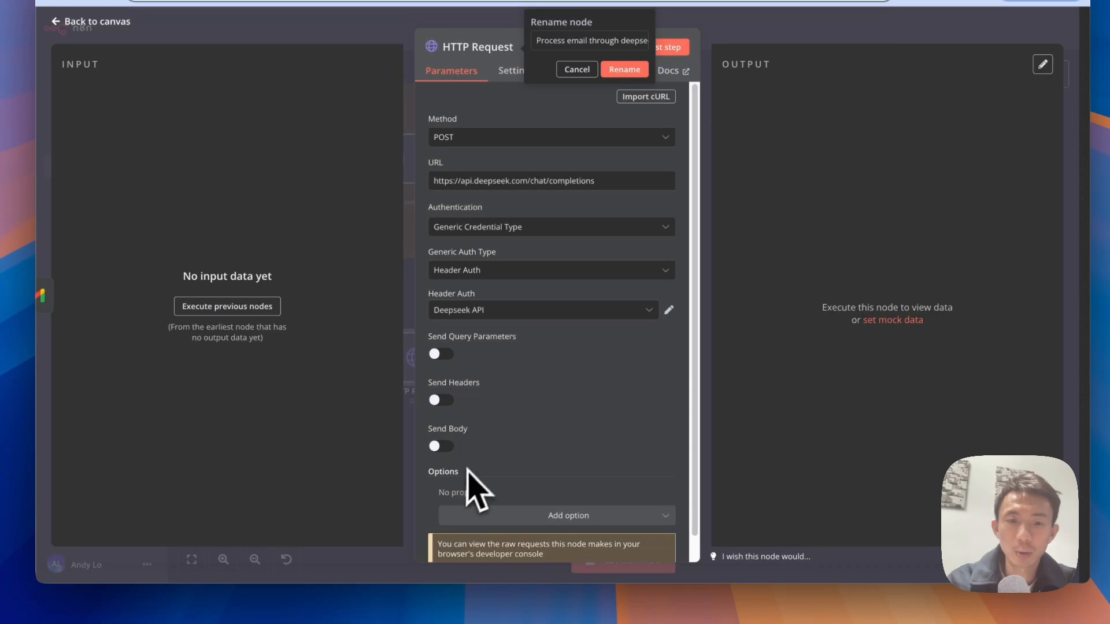
# Step: Turn on Send Body and specify the body as raw JSON
pyautogui.click(441, 446)
pyautogui.scroll(-4, 587, 409)
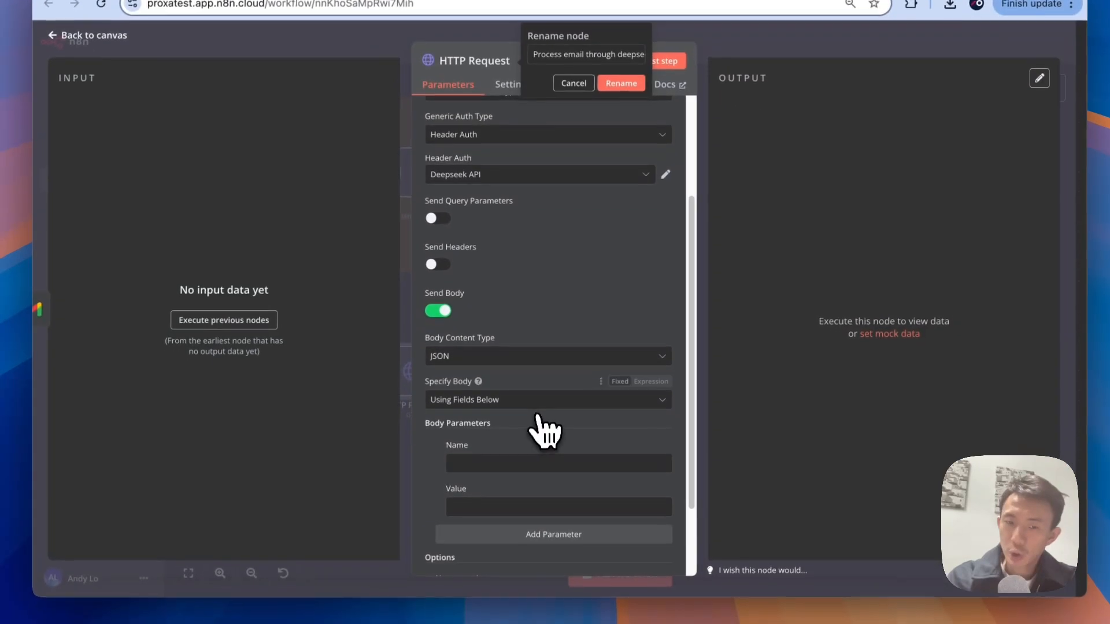
pyautogui.click(538, 414)
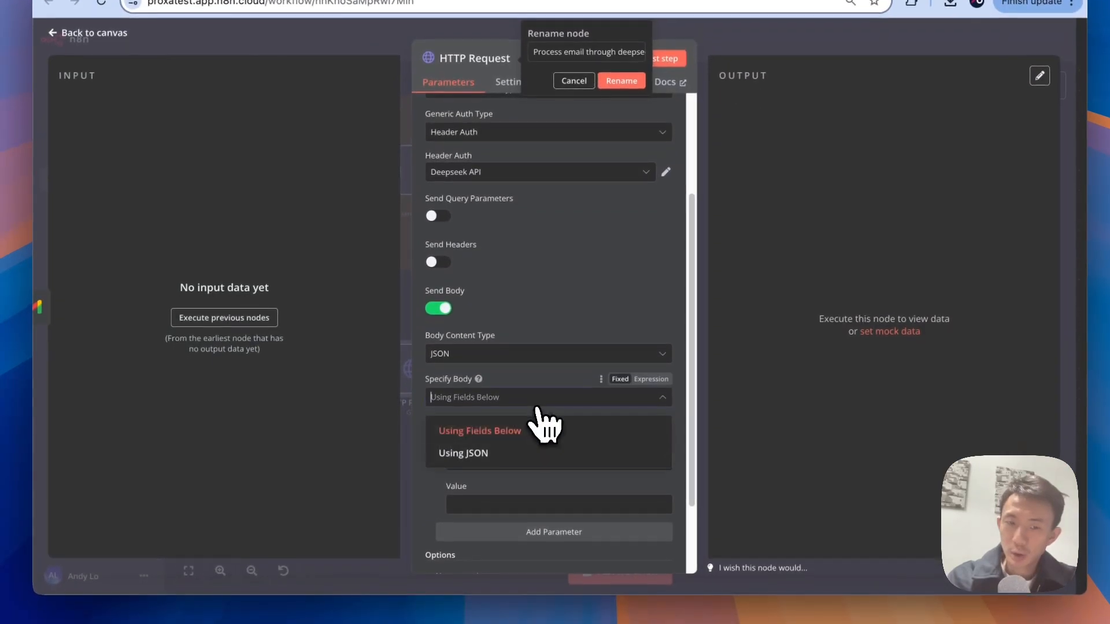
pyautogui.click(512, 454)
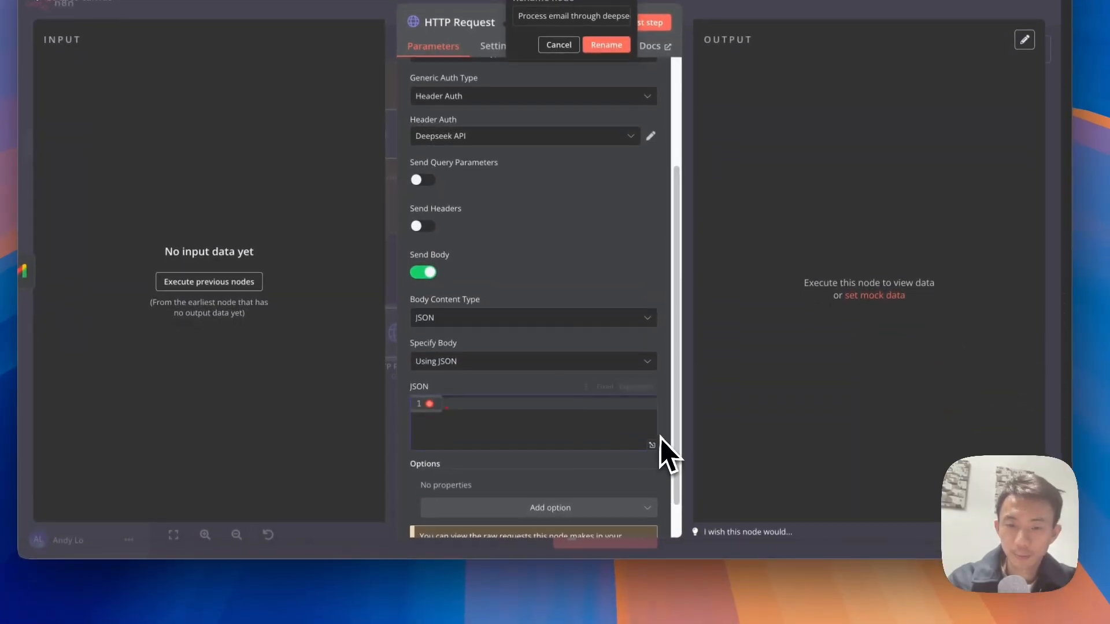
pyautogui.click(652, 450)
# Step: Paste the deepseek-chat request body and change 'analysis' to 'analyze' in the system prompt
pyautogui.press('super+v')
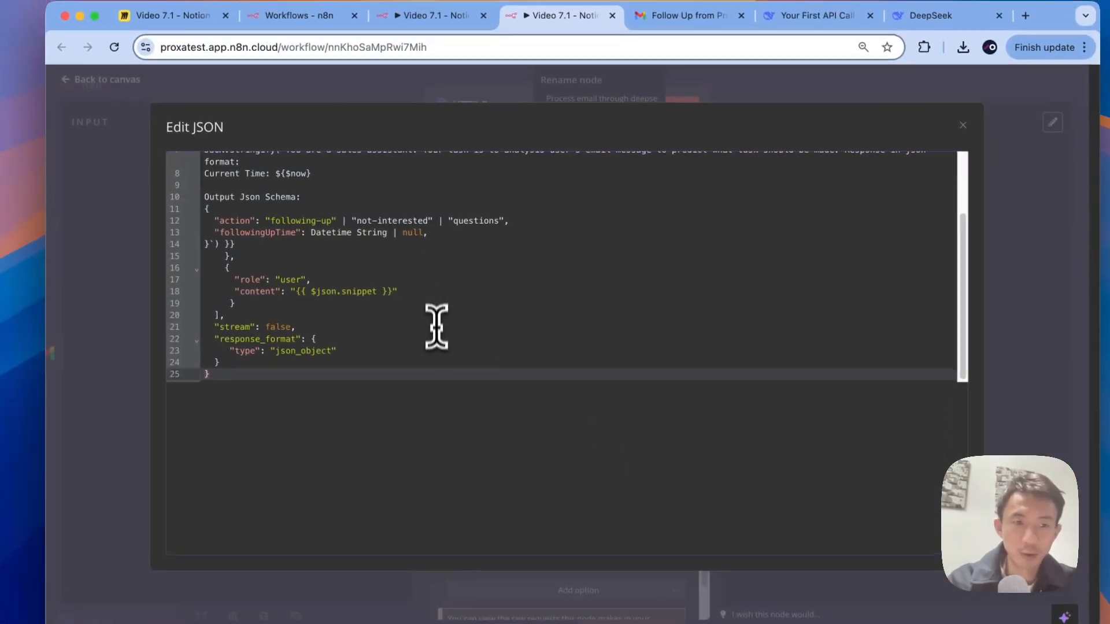
pyautogui.scroll(3, 433, 324)
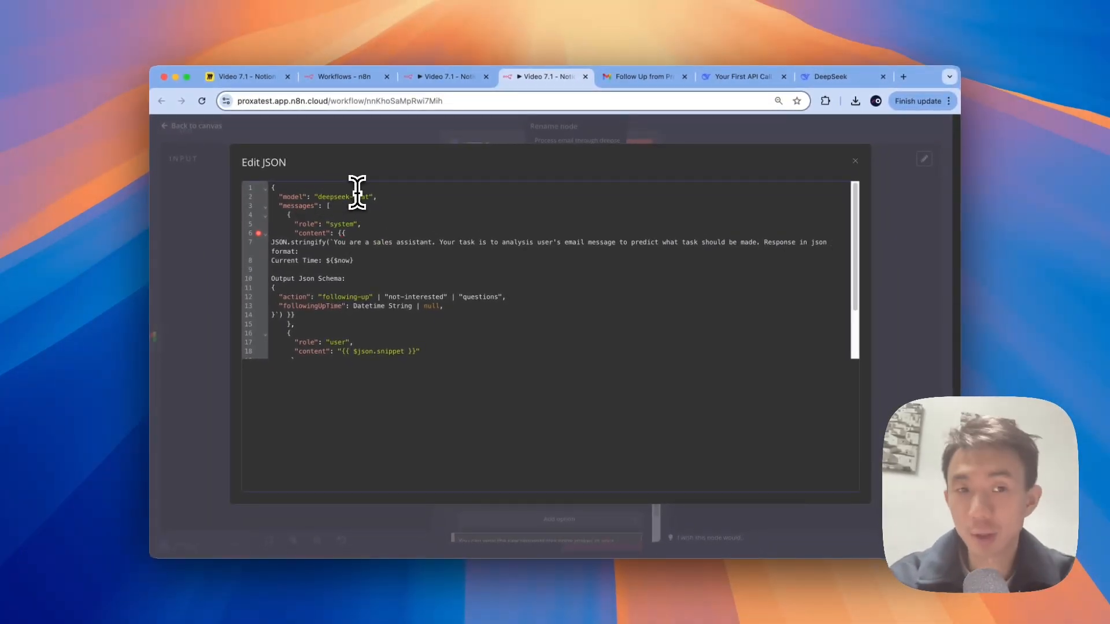
pyautogui.click(334, 242)
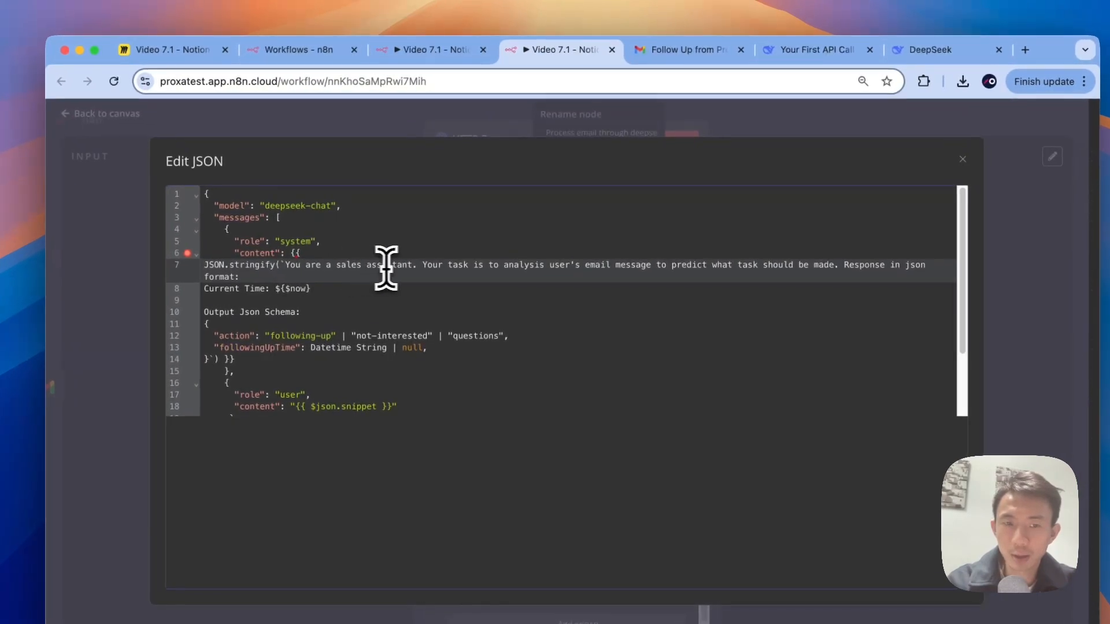
pyautogui.click(544, 264)
pyautogui.press('BackSpace')
pyautogui.press('BackSpace')
pyautogui.press('BackSpace')
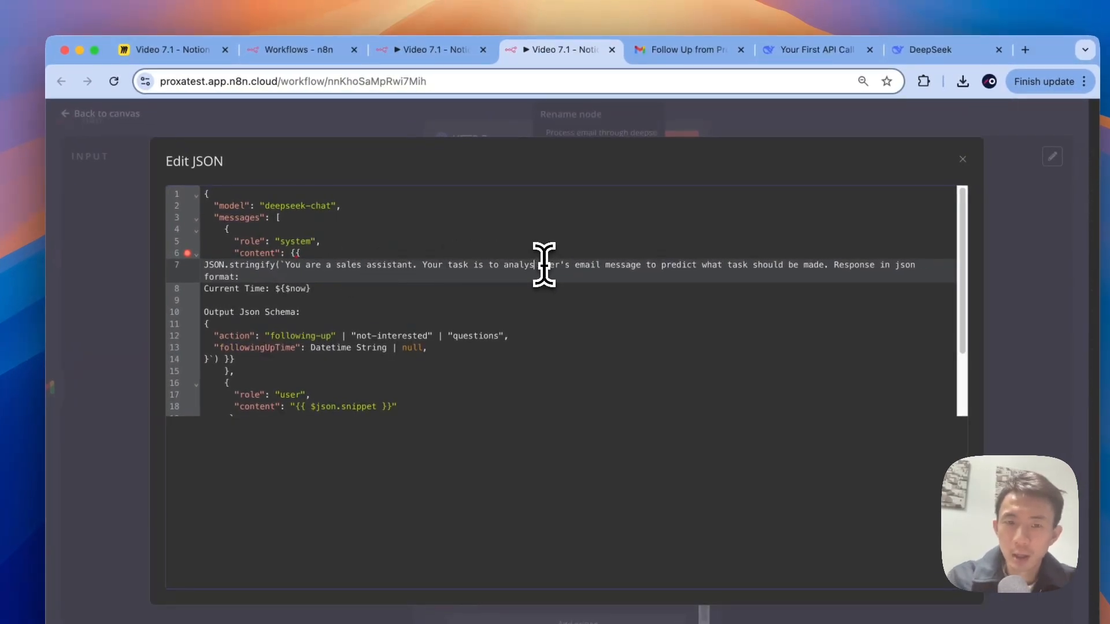
pyautogui.write('ze')
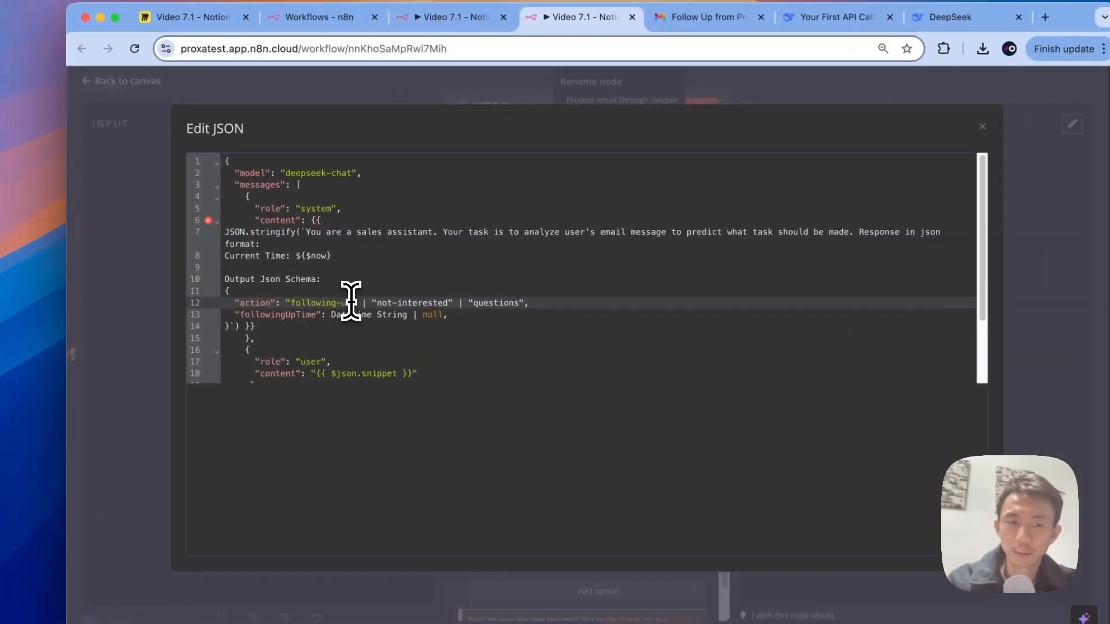
# Step: Change the schema's action values to needs-follow-up, not-interested and further-questions
pyautogui.moveTo(357, 301); pyautogui.dragTo(306, 300)
pyautogui.press('BackSpace')
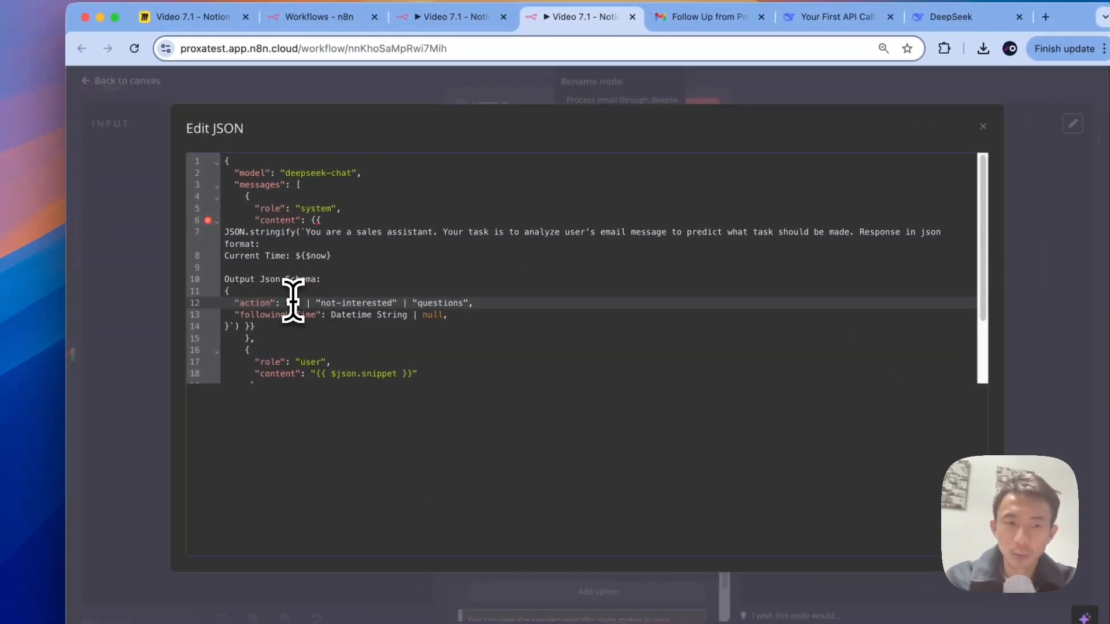
pyautogui.write('be follow')
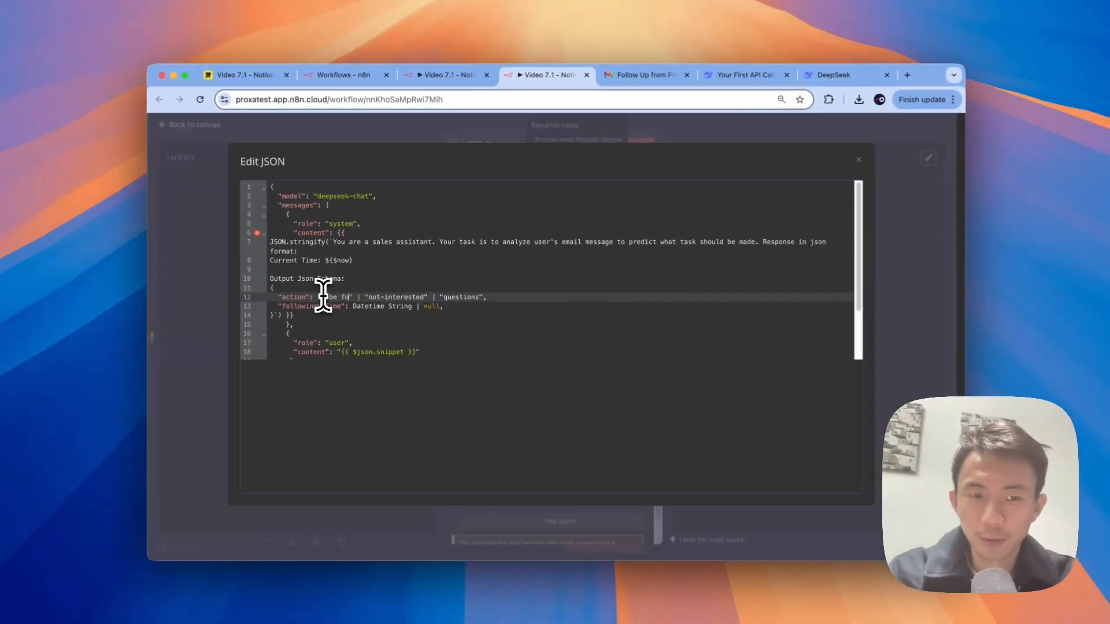
pyautogui.write(' up')
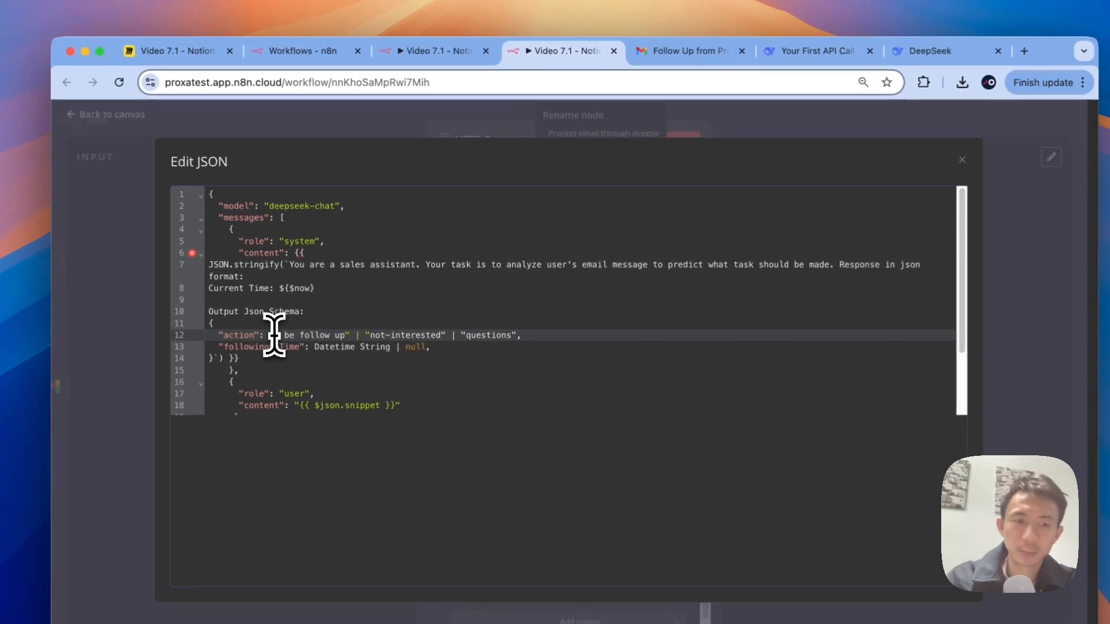
pyautogui.doubleClick(291, 335)
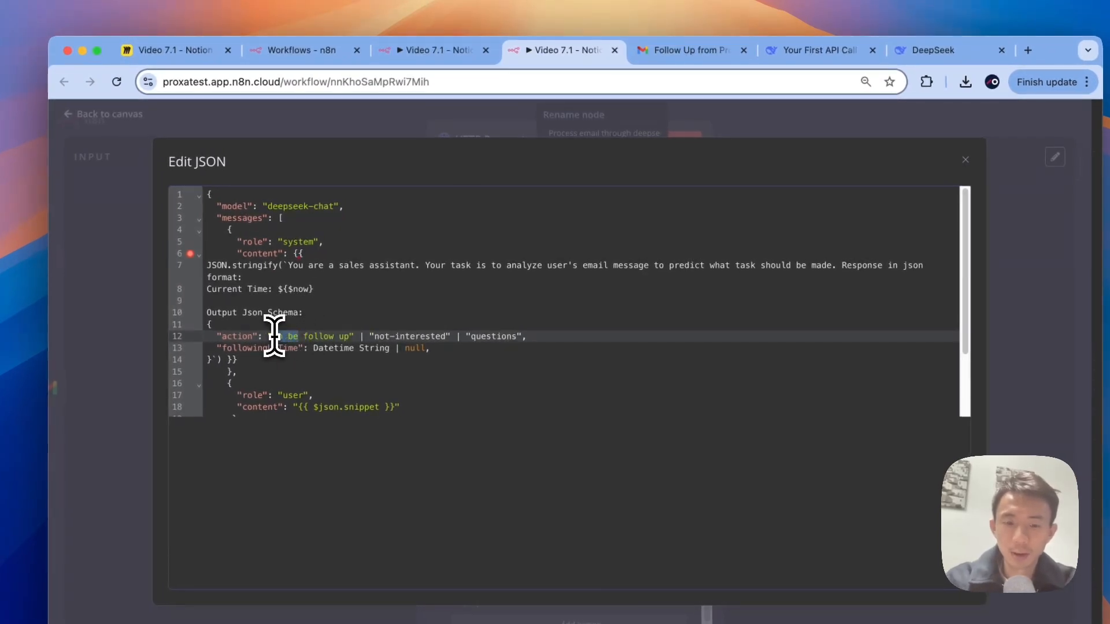
pyautogui.write('needs')
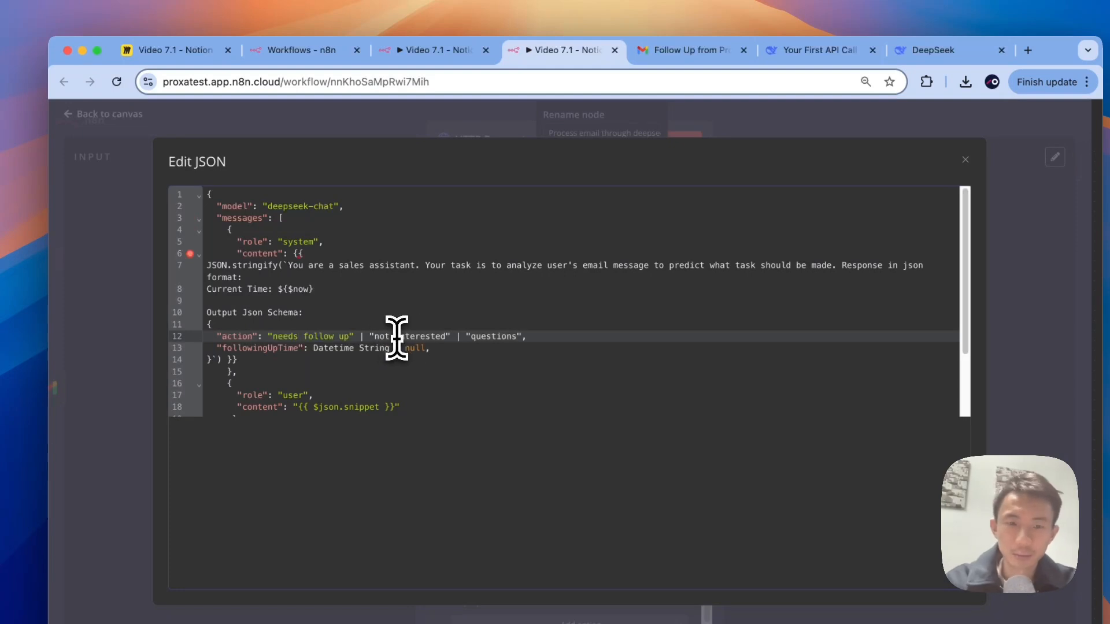
pyautogui.click(397, 337)
pyautogui.press('BackSpace')
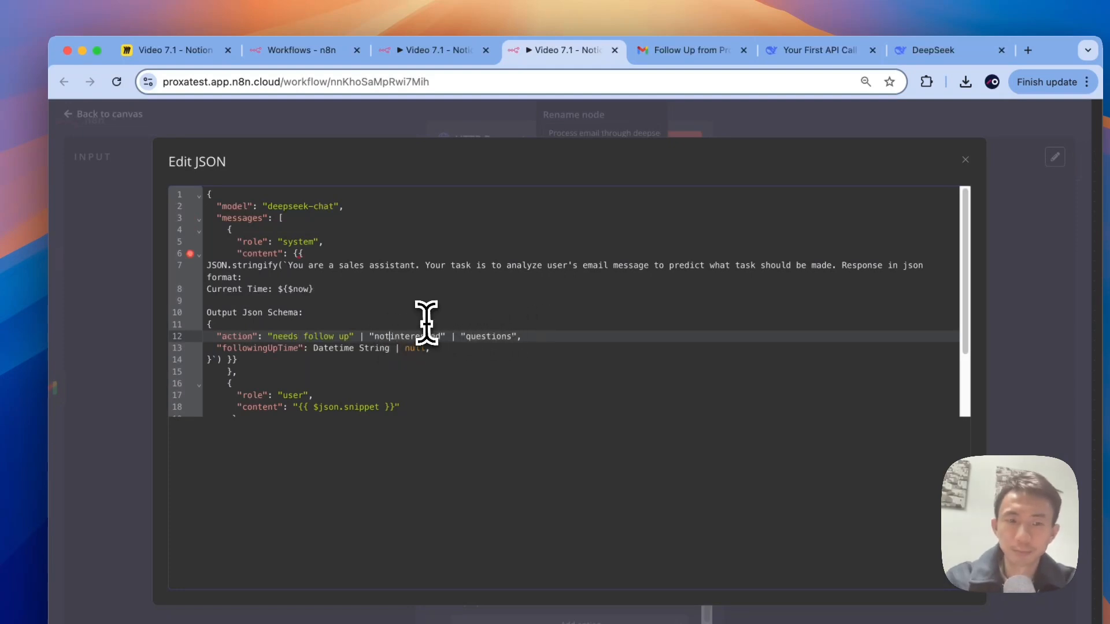
pyautogui.write('-')
pyautogui.click(304, 337)
pyautogui.press('BackSpace')
pyautogui.write('-')
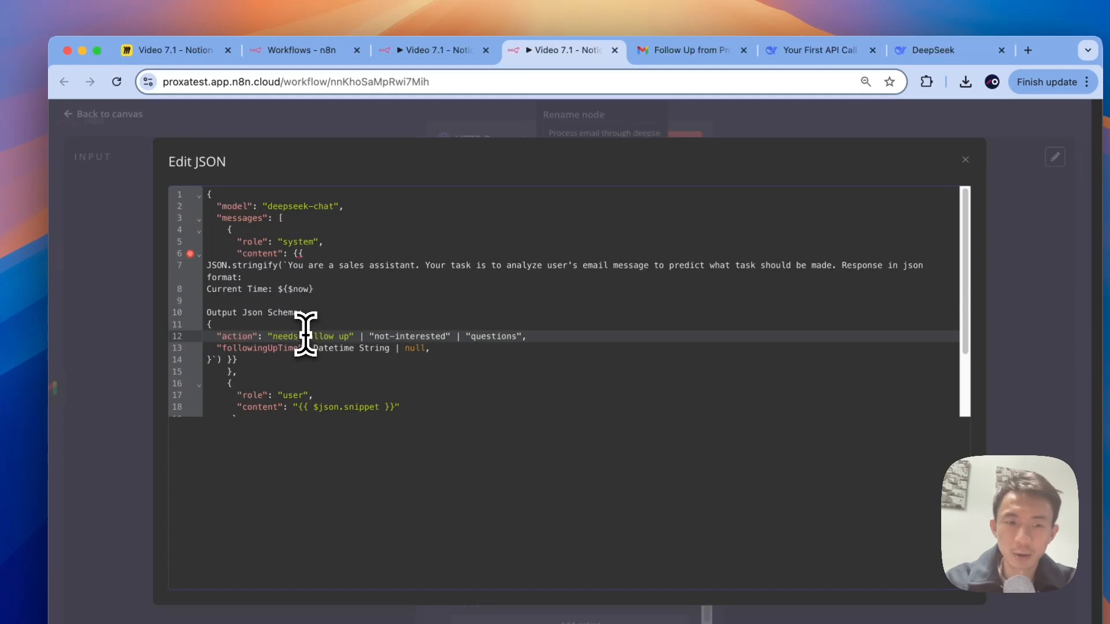
pyautogui.click(339, 336)
pyautogui.press('BackSpace')
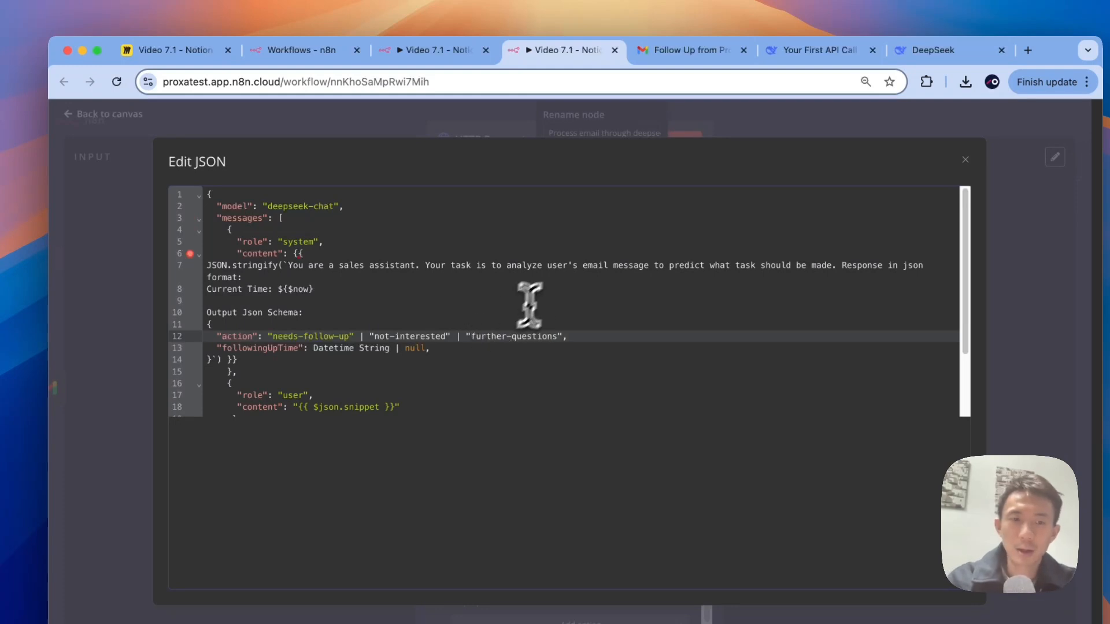
pyautogui.click(528, 124)
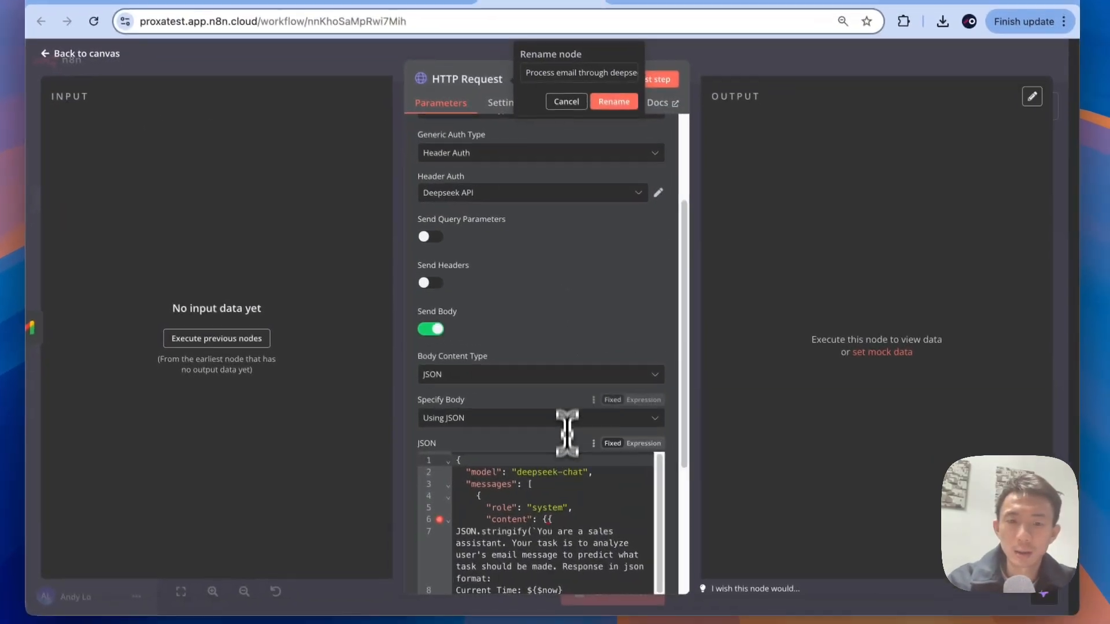
# Step: Rename the HTTP Request node to 'Process email through deepseek ai'
pyautogui.scroll(-3, 592, 548)
pyautogui.scroll(-2, 565, 480)
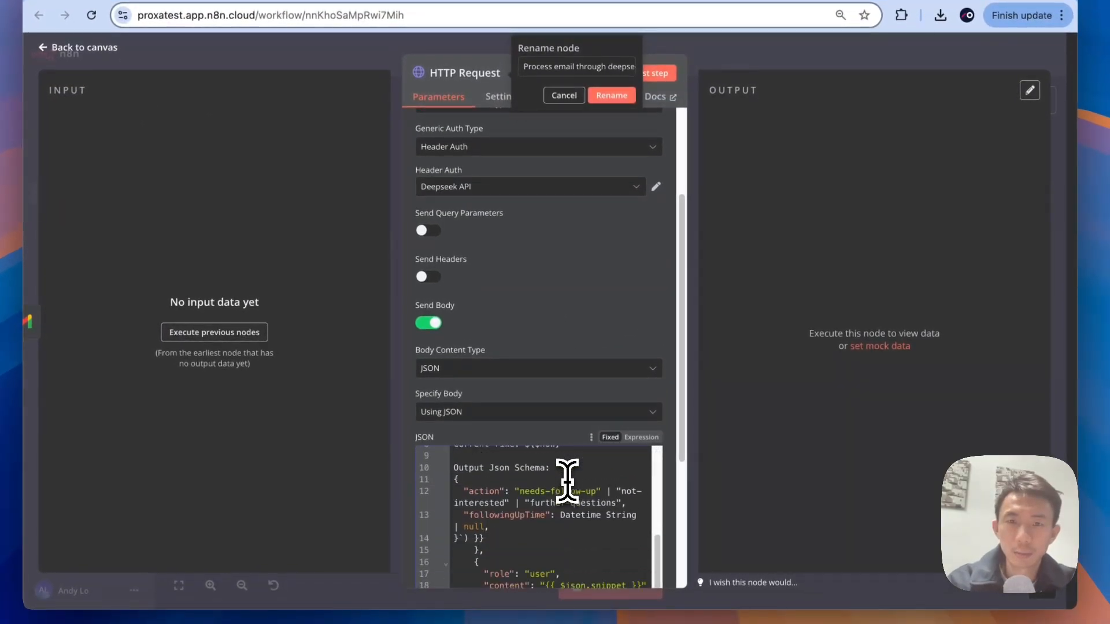
pyautogui.click(563, 95)
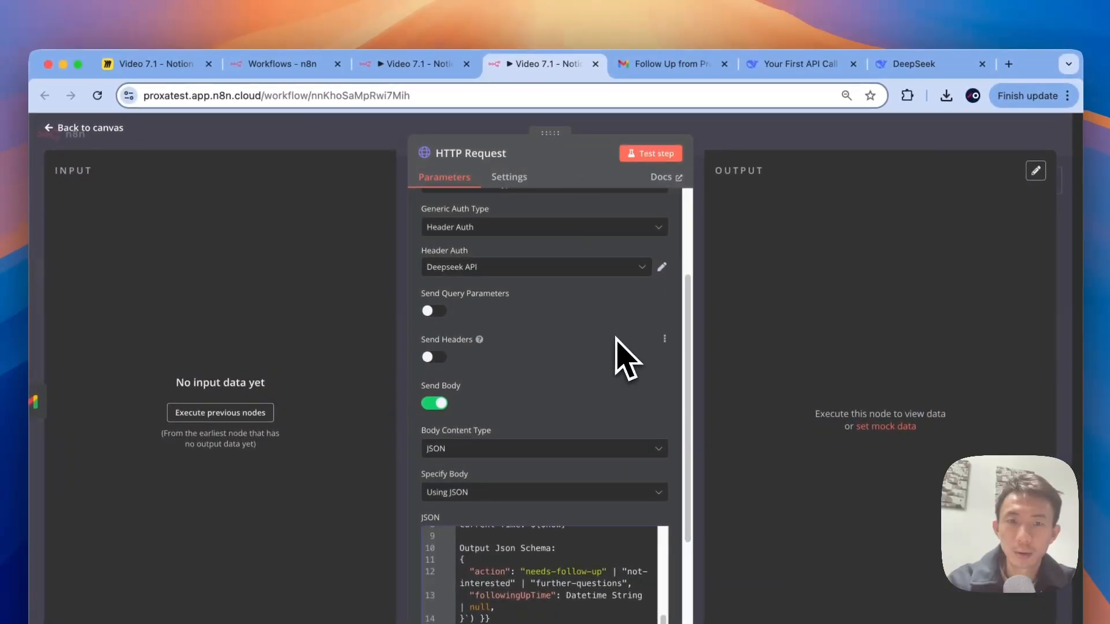
pyautogui.scroll(3, 535, 220)
pyautogui.click(485, 165)
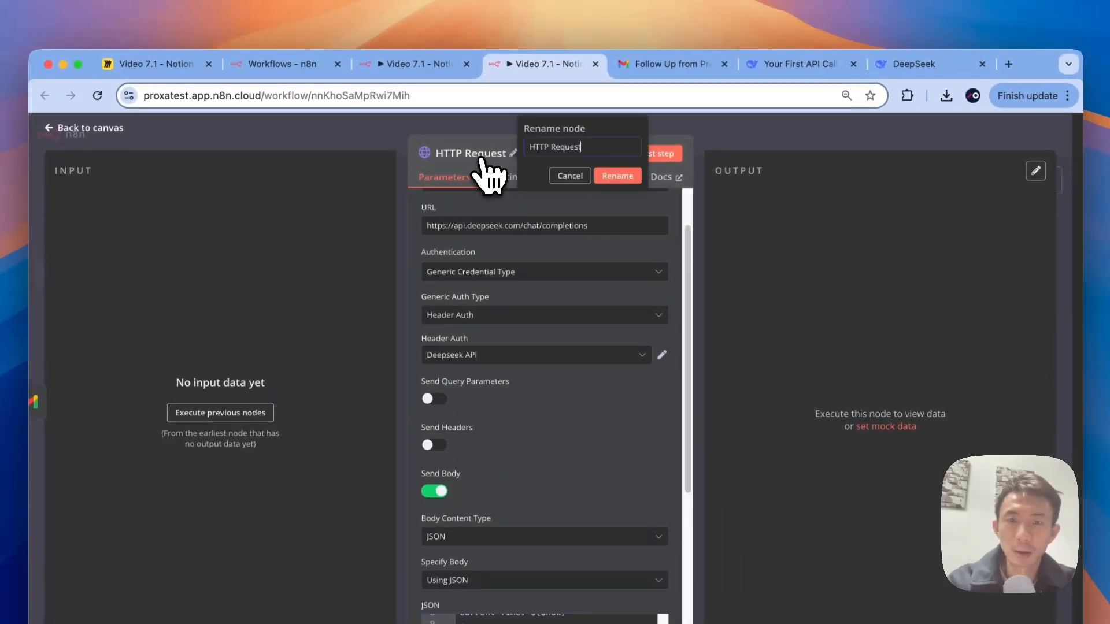
pyautogui.write('p')
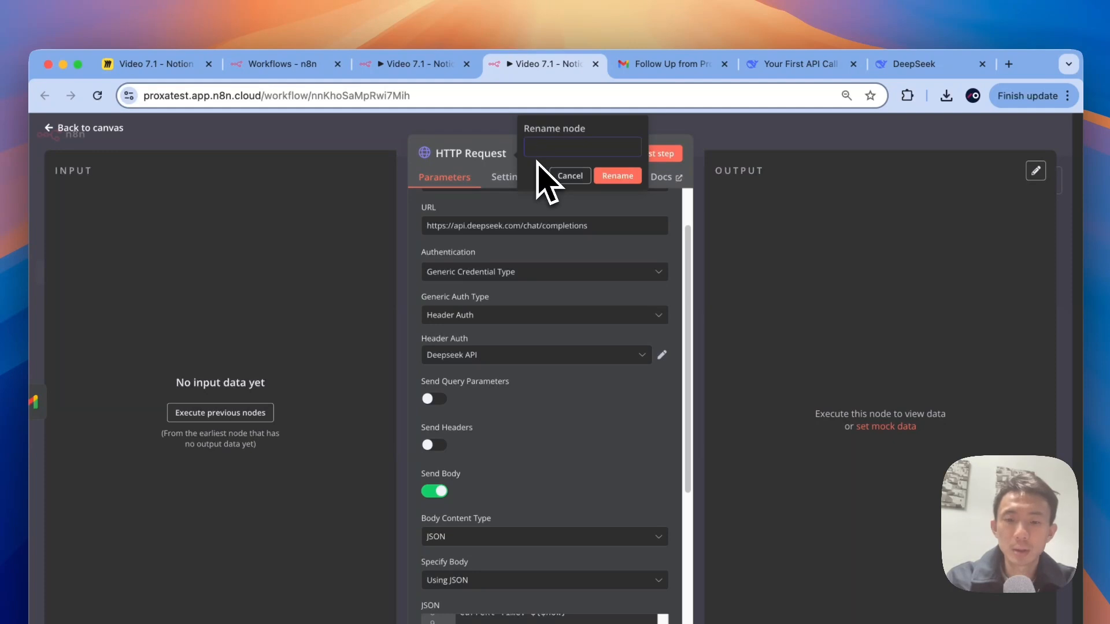
pyautogui.write('Process')
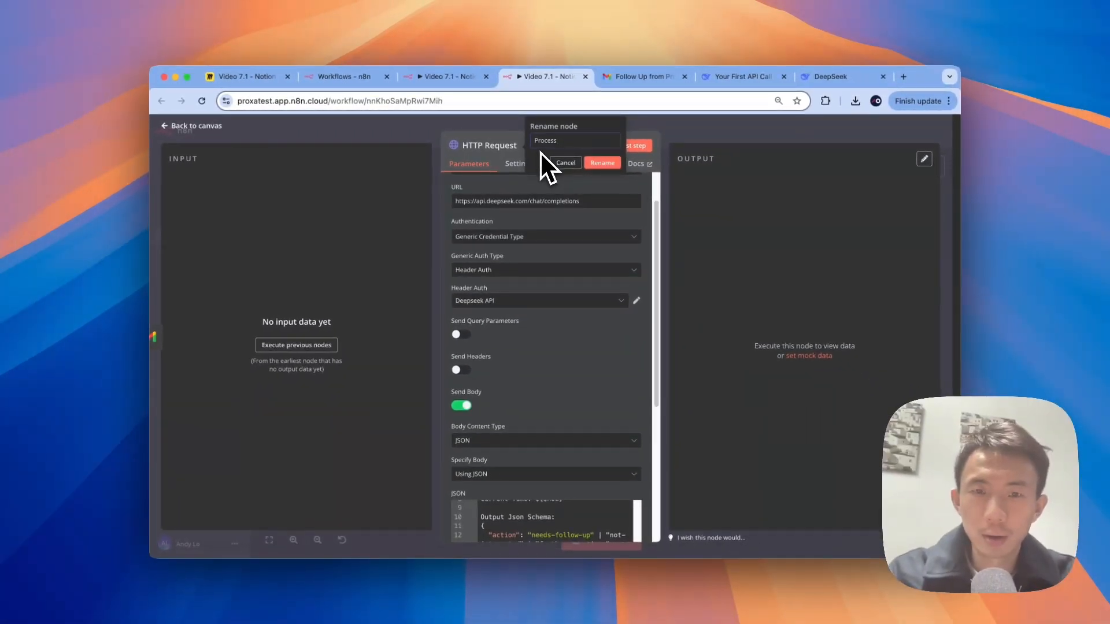
pyautogui.write(' email through dee')
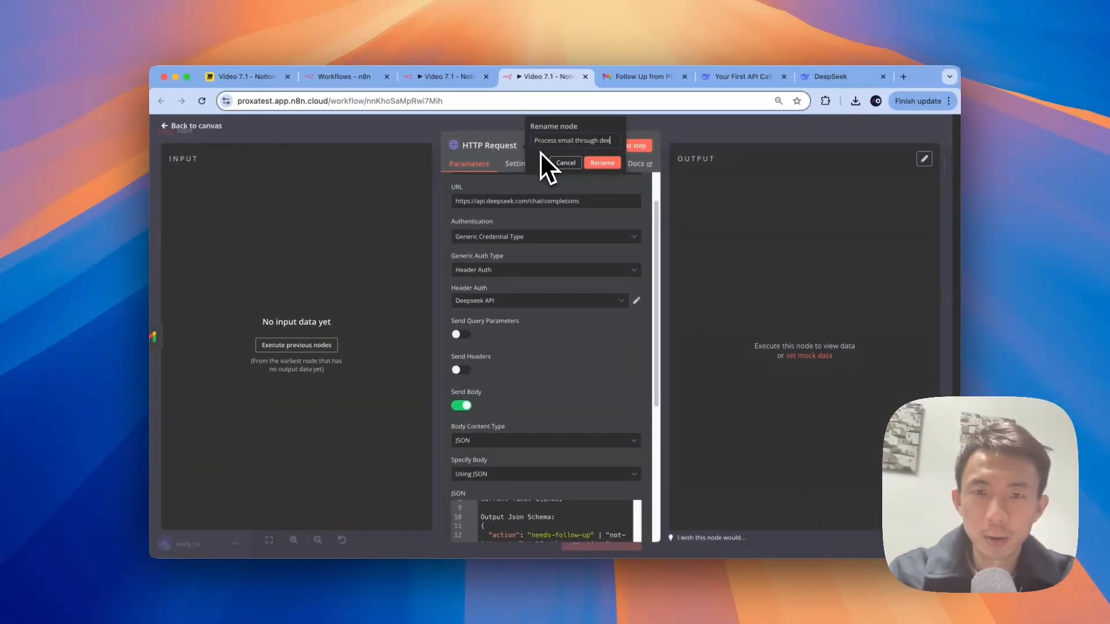
pyautogui.write('pseeka')
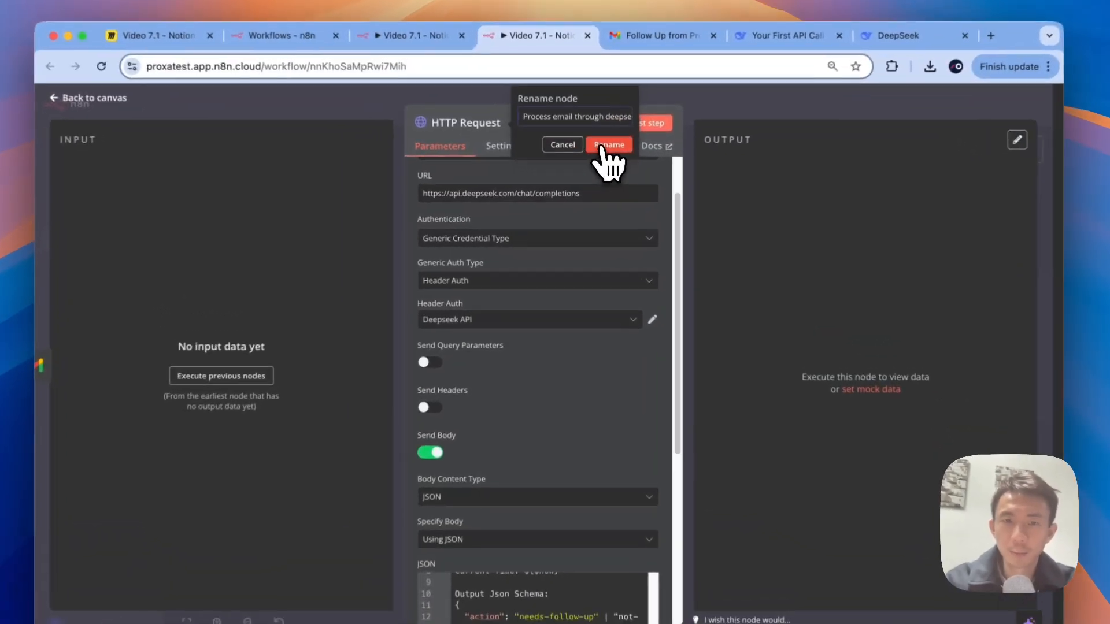
pyautogui.click(603, 163)
# Step: Switch the JSON body field from Fixed to Expression
pyautogui.scroll(-10, 643, 382)
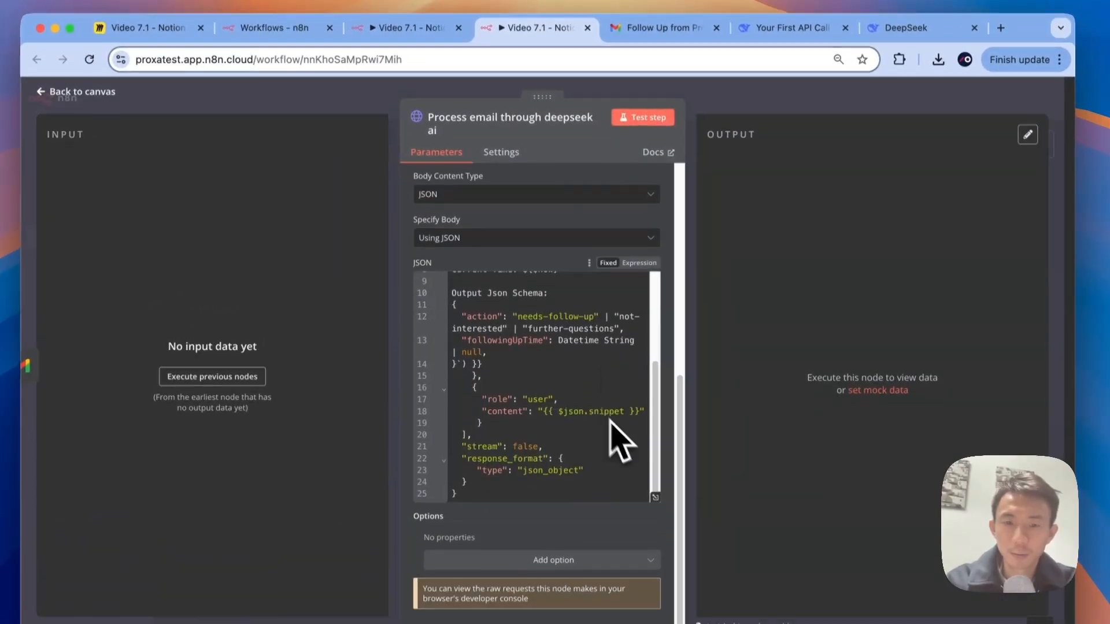
pyautogui.click(639, 263)
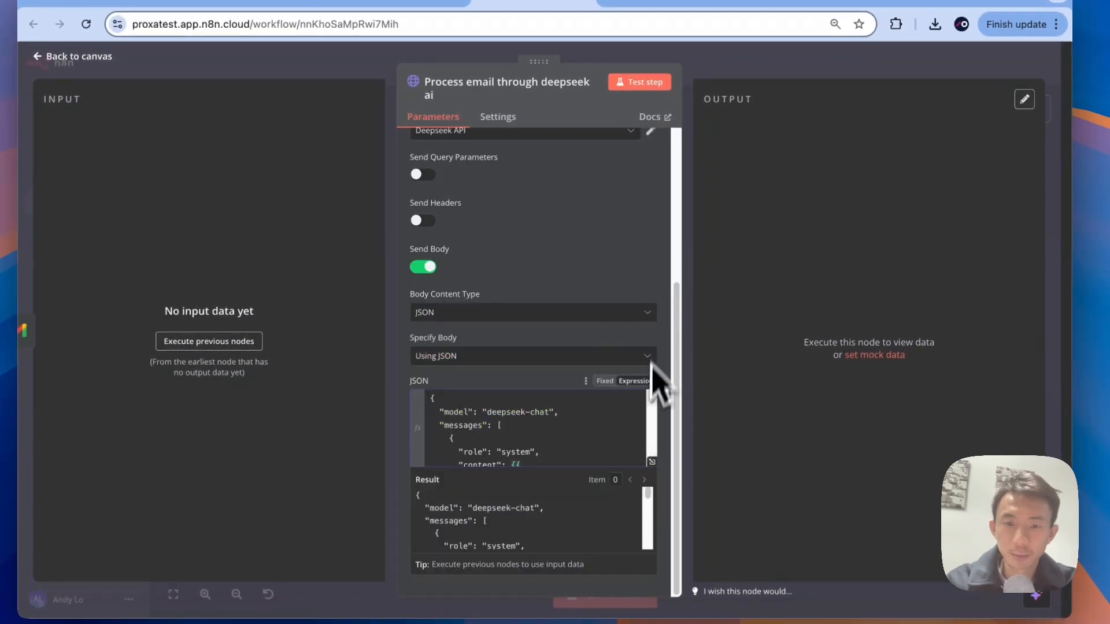
pyautogui.scroll(-5, 636, 439)
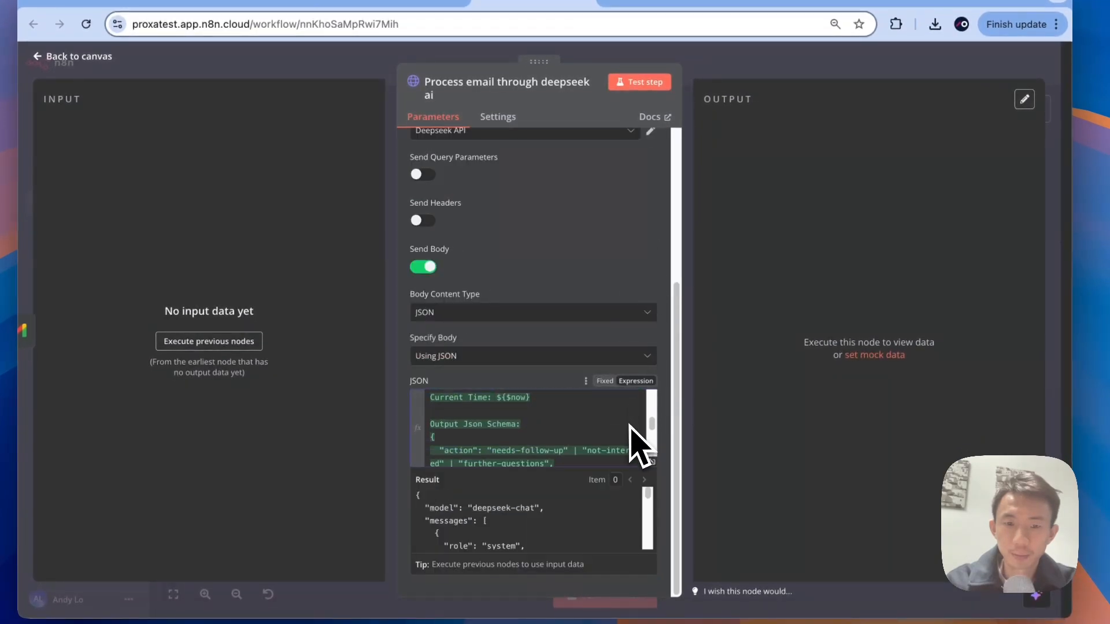
pyautogui.click(675, 377)
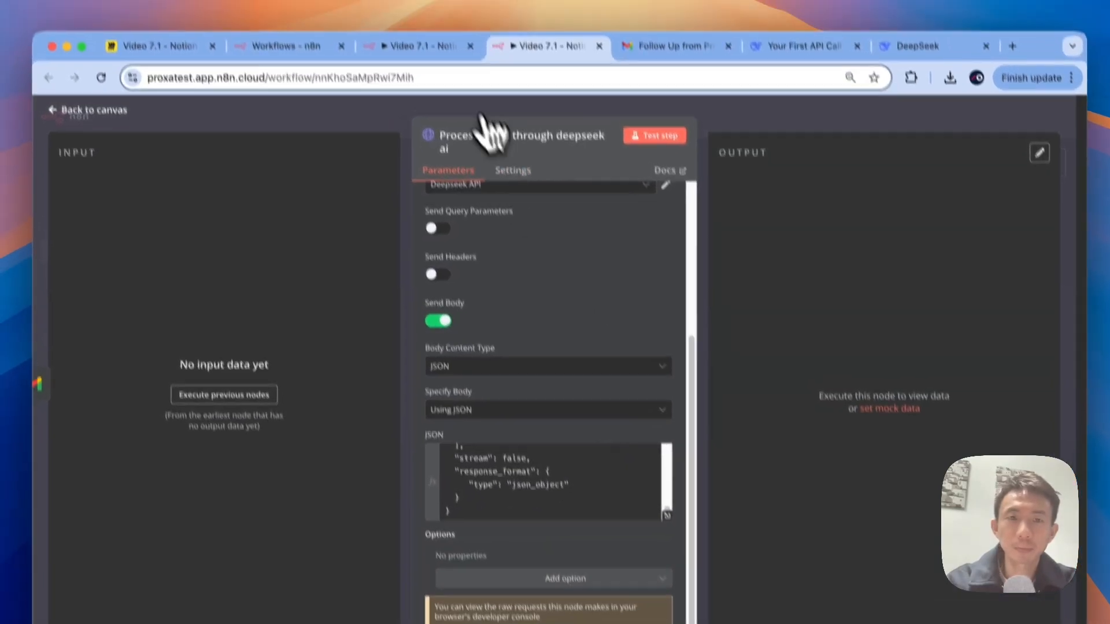
pyautogui.click(390, 62)
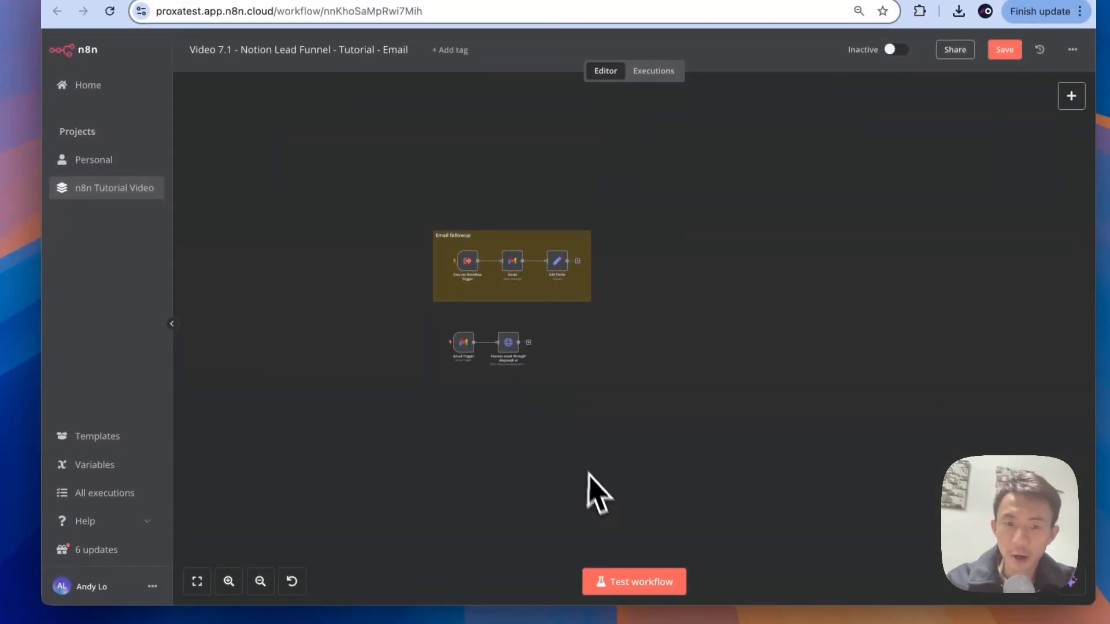
# Step: Add a Code node after the DeepSeek request with a script JSON-parsing choices[0].message.content
pyautogui.scroll(3, 593, 448)
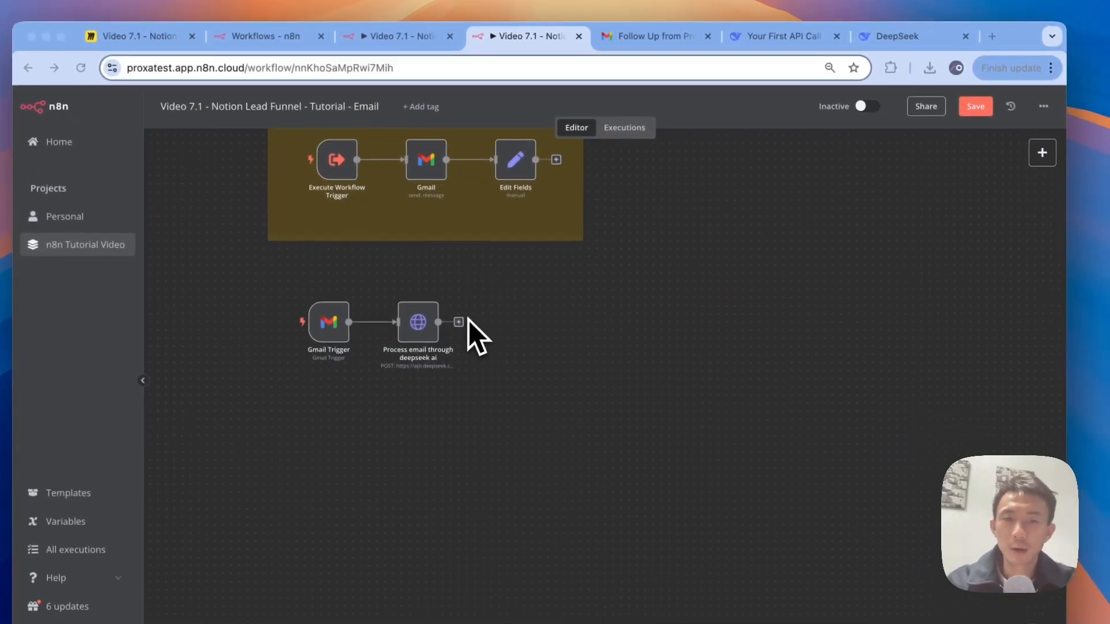
pyautogui.click(474, 365)
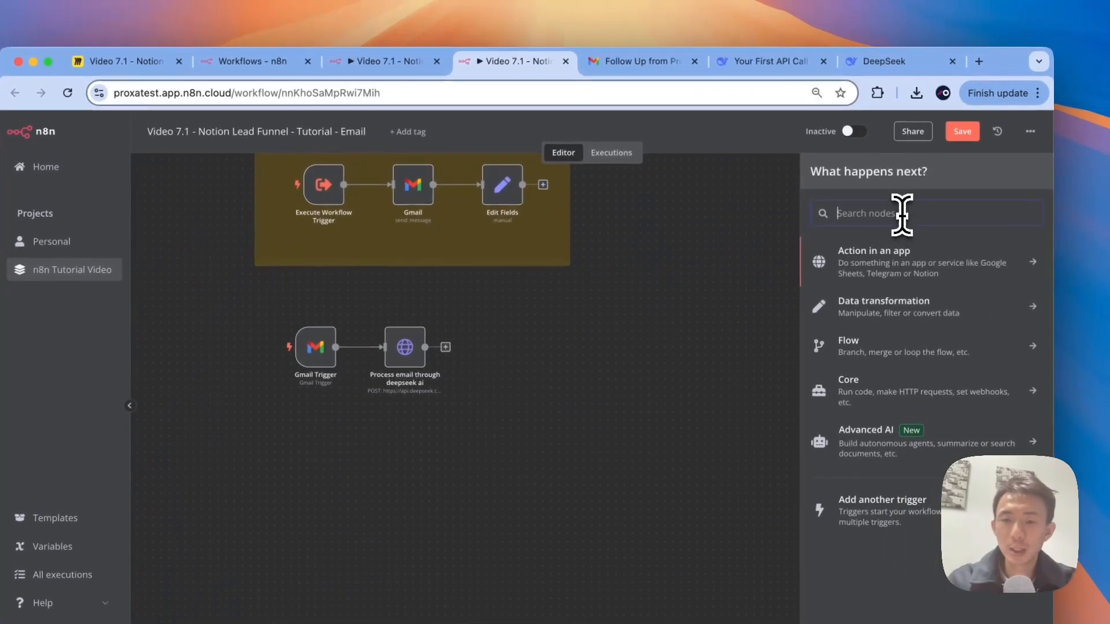
pyautogui.write('code')
pyautogui.click(910, 254)
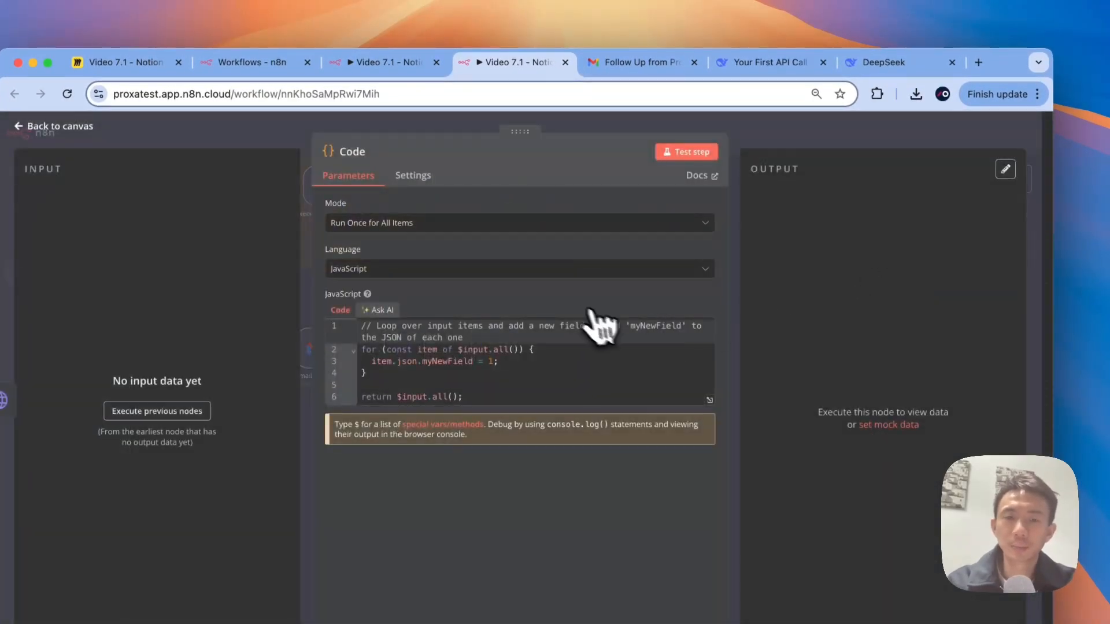
pyautogui.press('super+Tab')
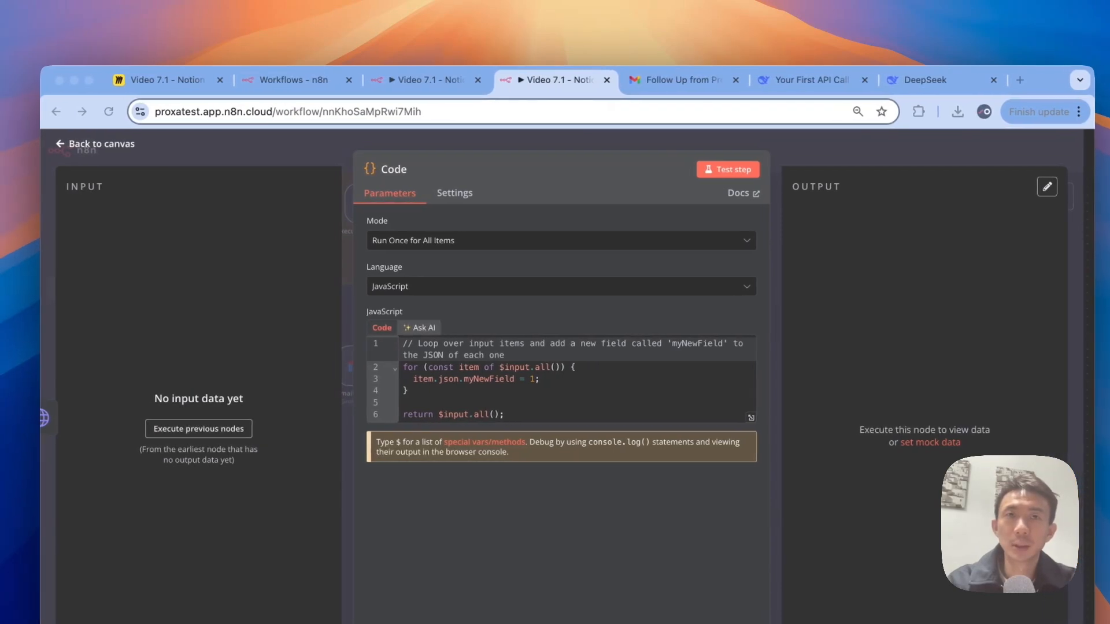
pyautogui.click(595, 366)
pyautogui.hotkey('ctrl', 'a')
pyautogui.write('const items = $input.all(); const updatedItems = items.map((item) => {   try {     item.json.choices[0].message.content = JSON.parse(       item.json.choices[0].message.content     );   } catch (error) {     console.log("Error parsing JSON string:", error);   }   return item; }); return updatedItems;')
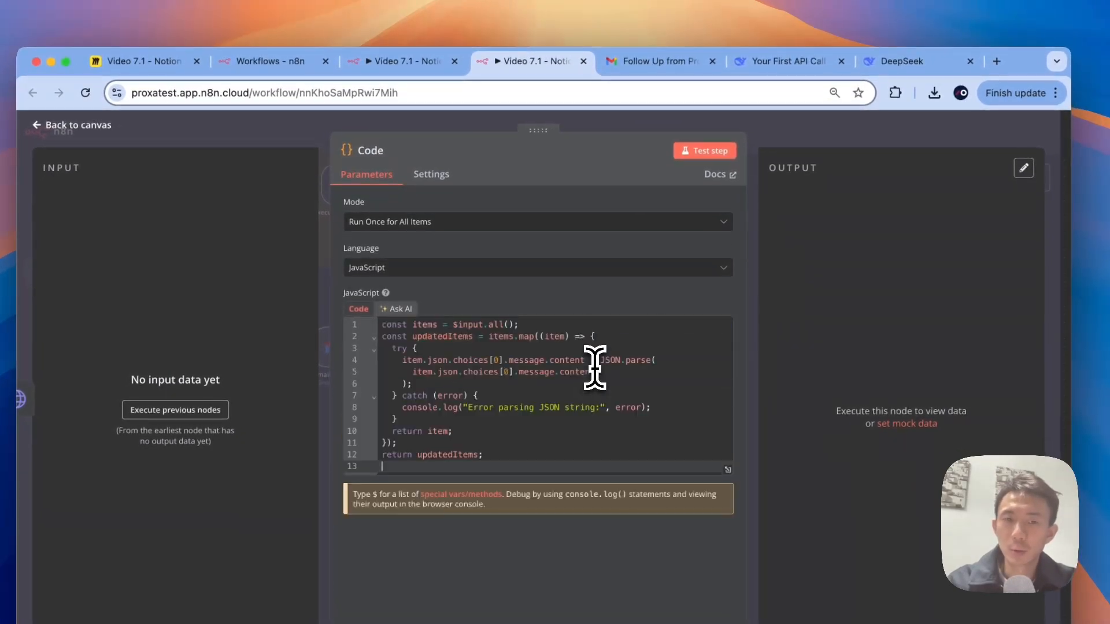
pyautogui.press('BackSpace')
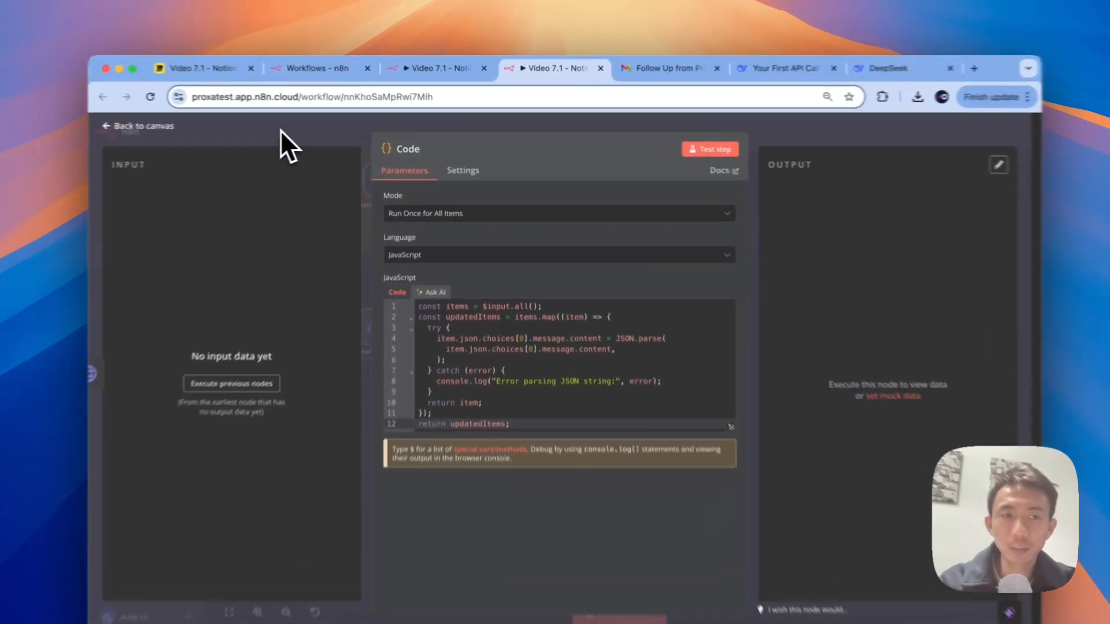
pyautogui.click(306, 126)
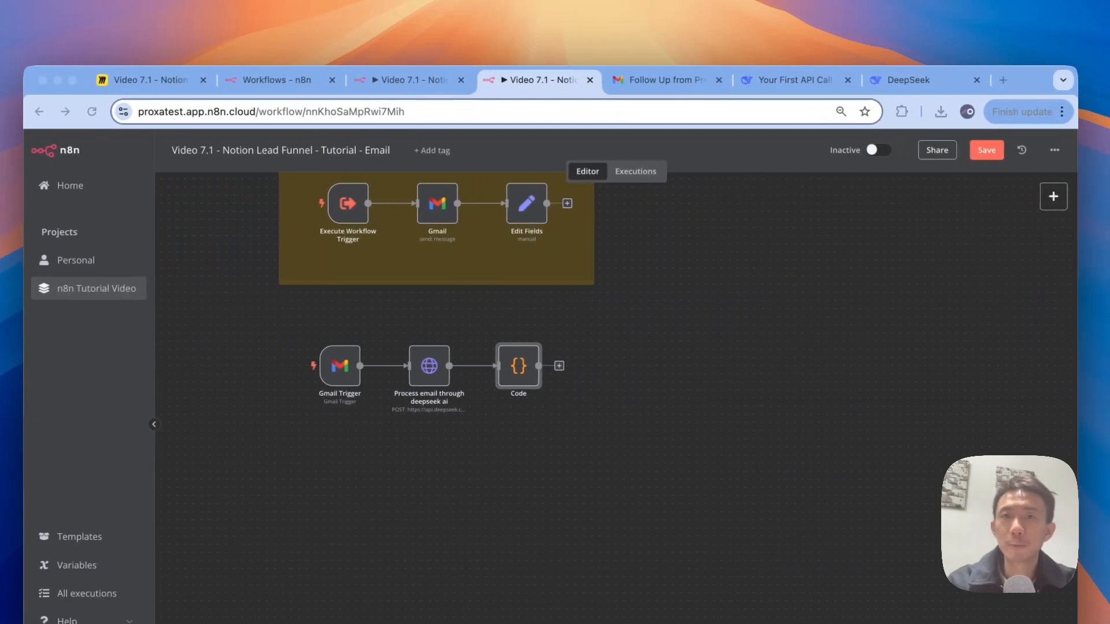
# Step: Add a Notion 'Get many database pages' node on the Sales CRM database with Return All enabled
pyautogui.click(534, 335)
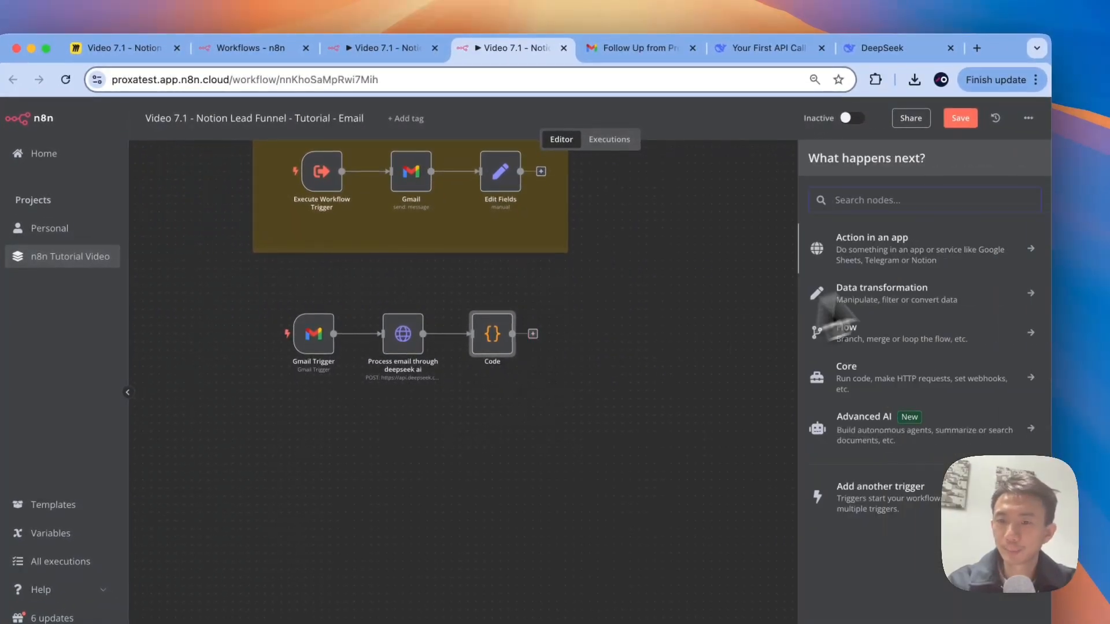
pyautogui.write('notion')
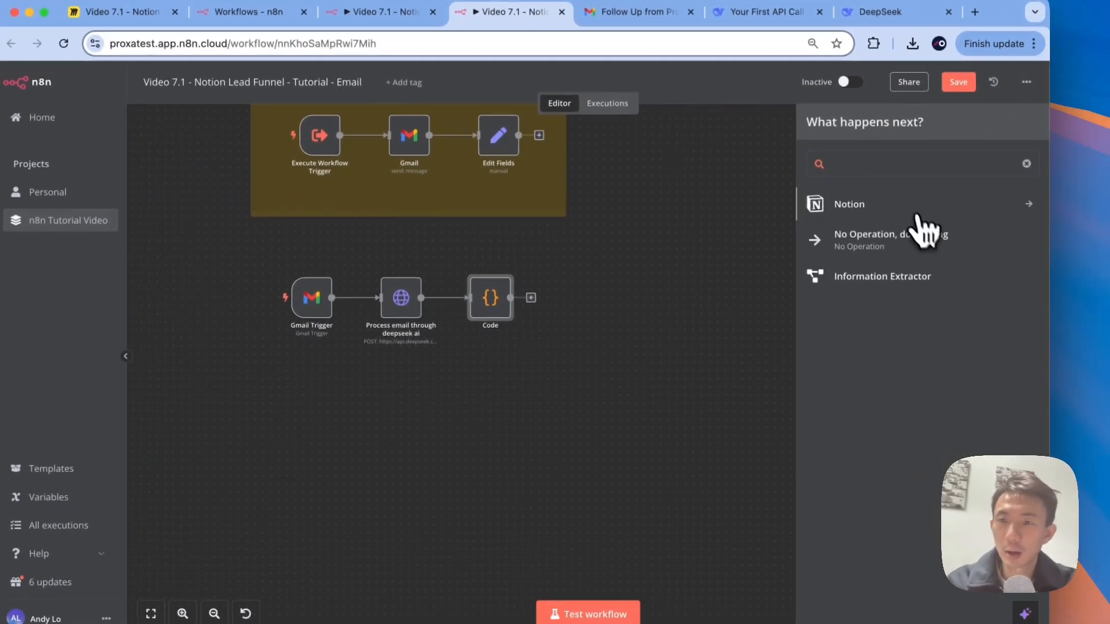
pyautogui.click(919, 240)
pyautogui.scroll(-3, 841, 457)
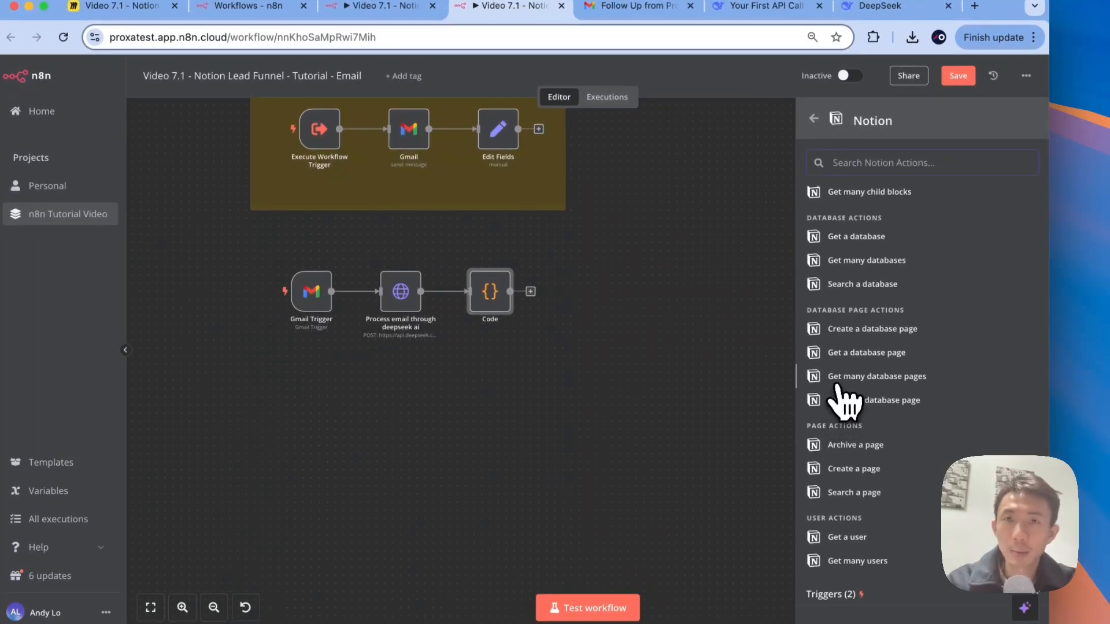
pyautogui.click(838, 378)
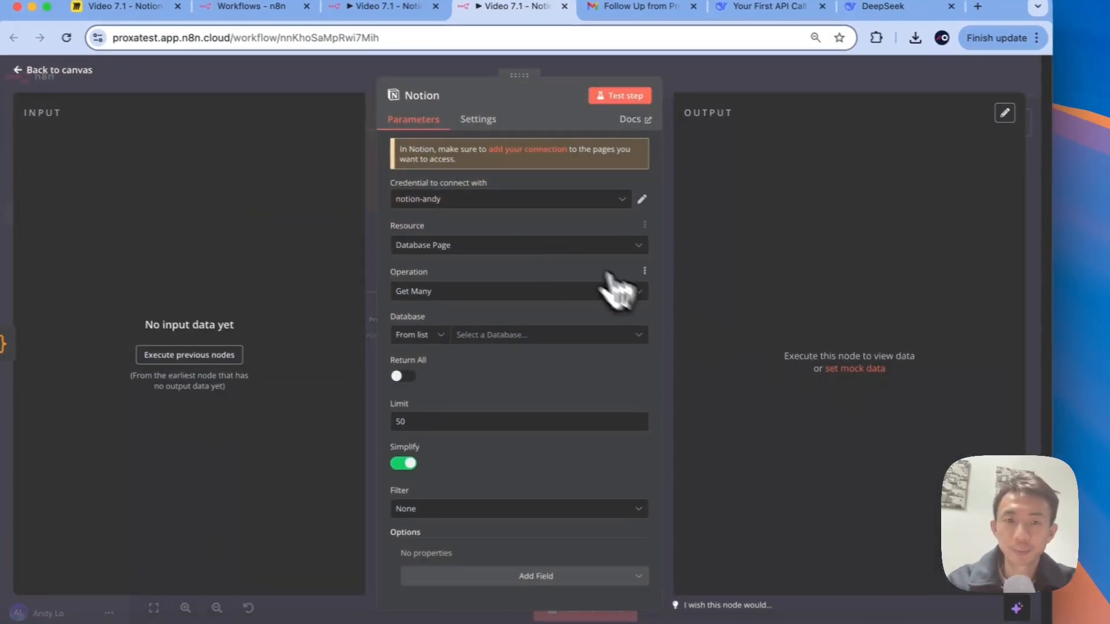
pyautogui.click(534, 341)
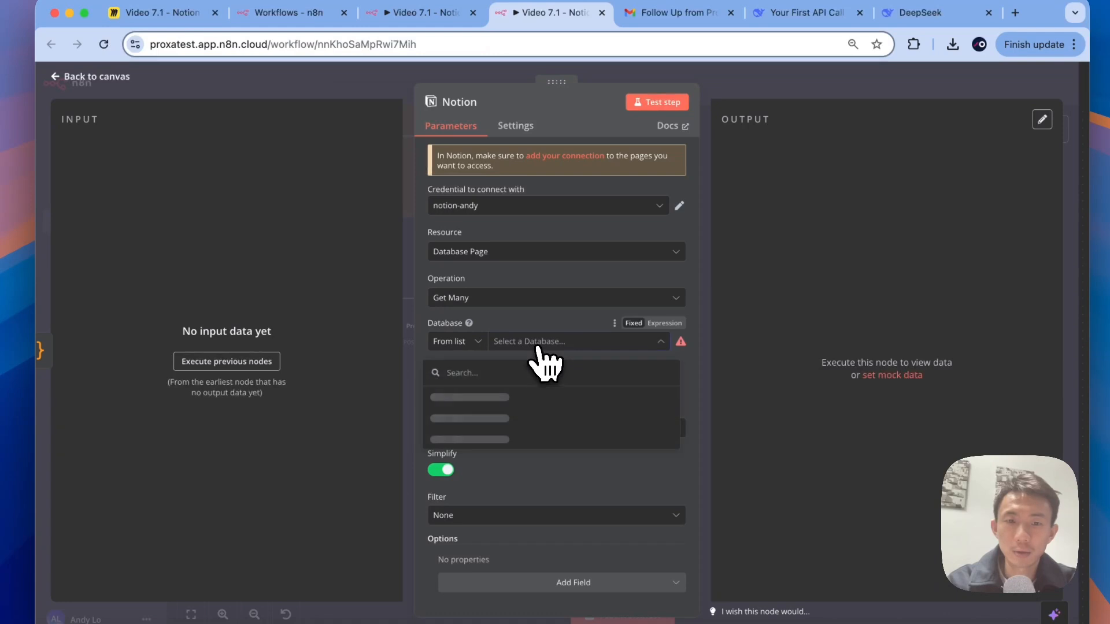
pyautogui.click(528, 395)
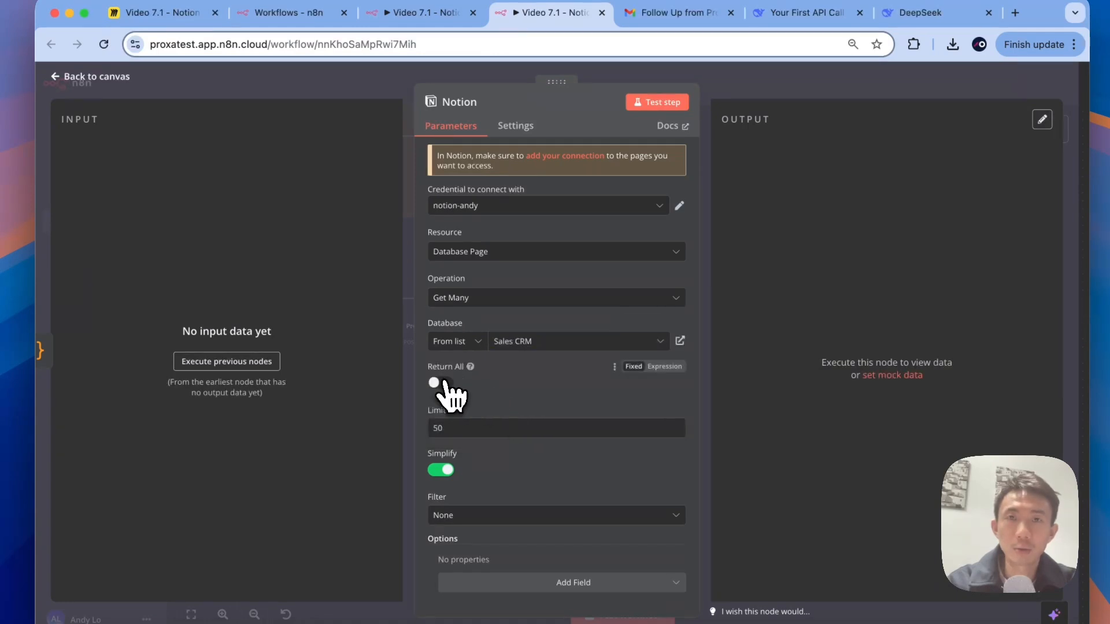
pyautogui.click(438, 384)
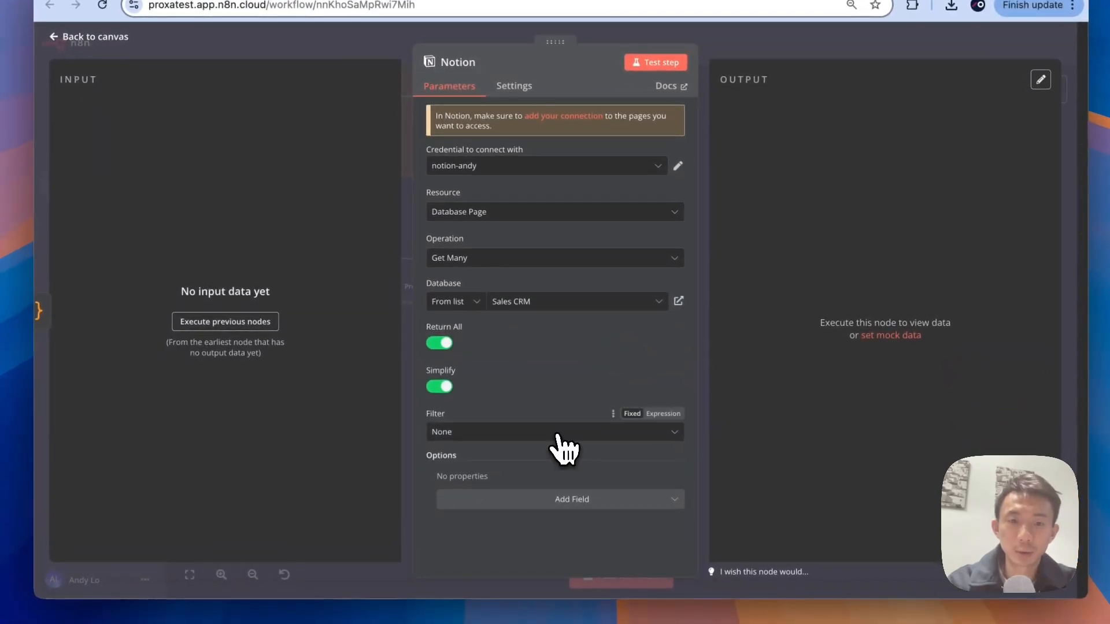
# Step: Build a manual filter so only pages whose Status equals Lead are returned
pyautogui.click(556, 436)
pyautogui.click(529, 488)
pyautogui.scroll(-2, 537, 370)
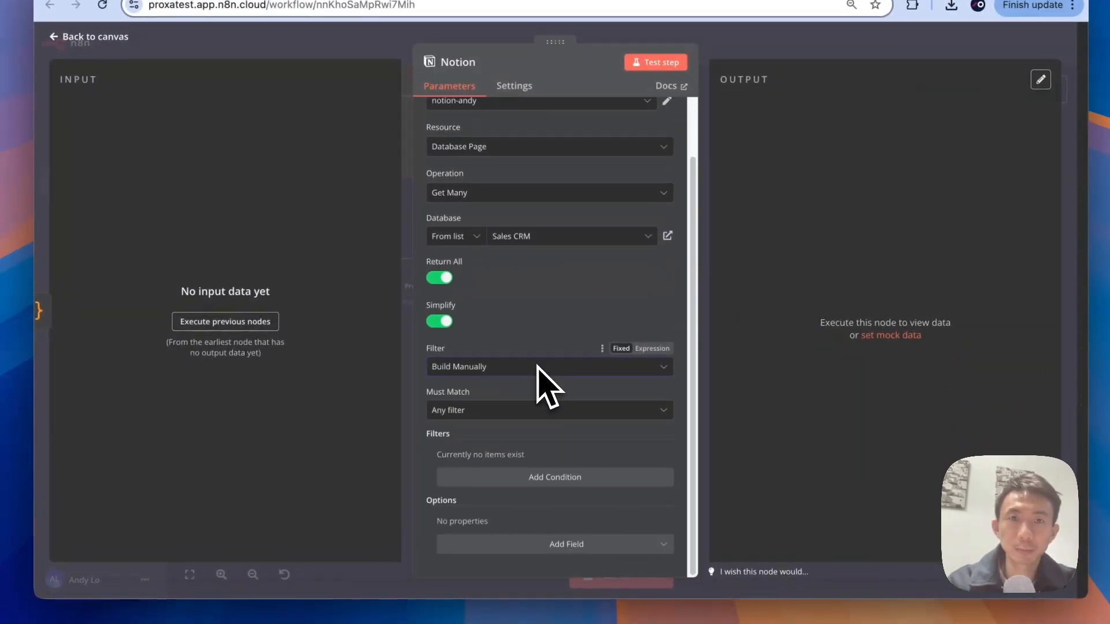
pyautogui.click(524, 479)
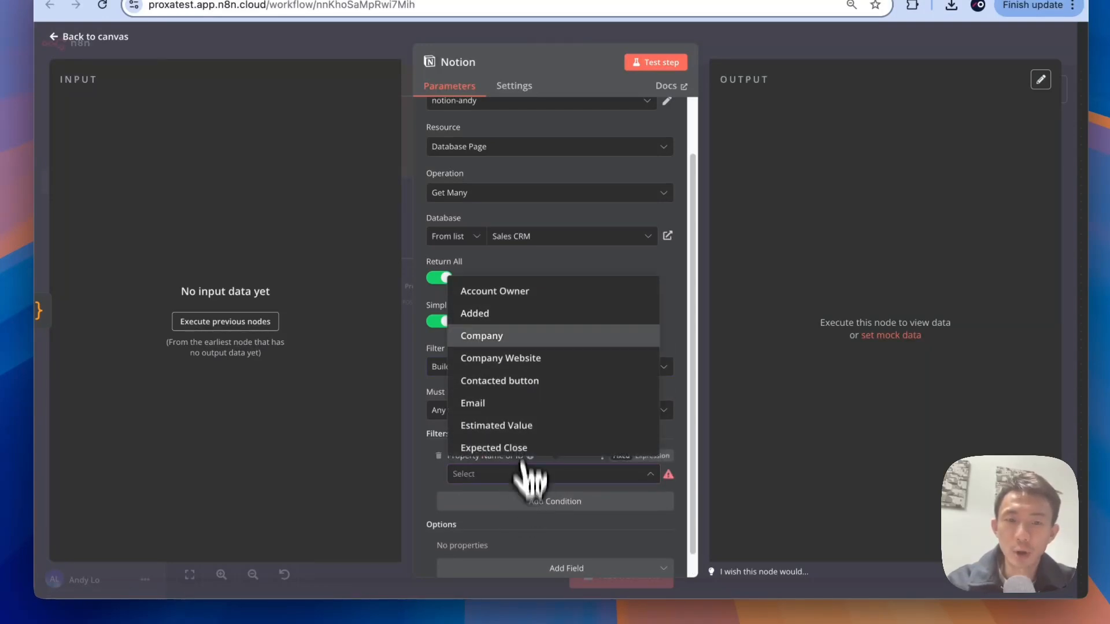
pyautogui.scroll(-5, 532, 354)
pyautogui.click(504, 440)
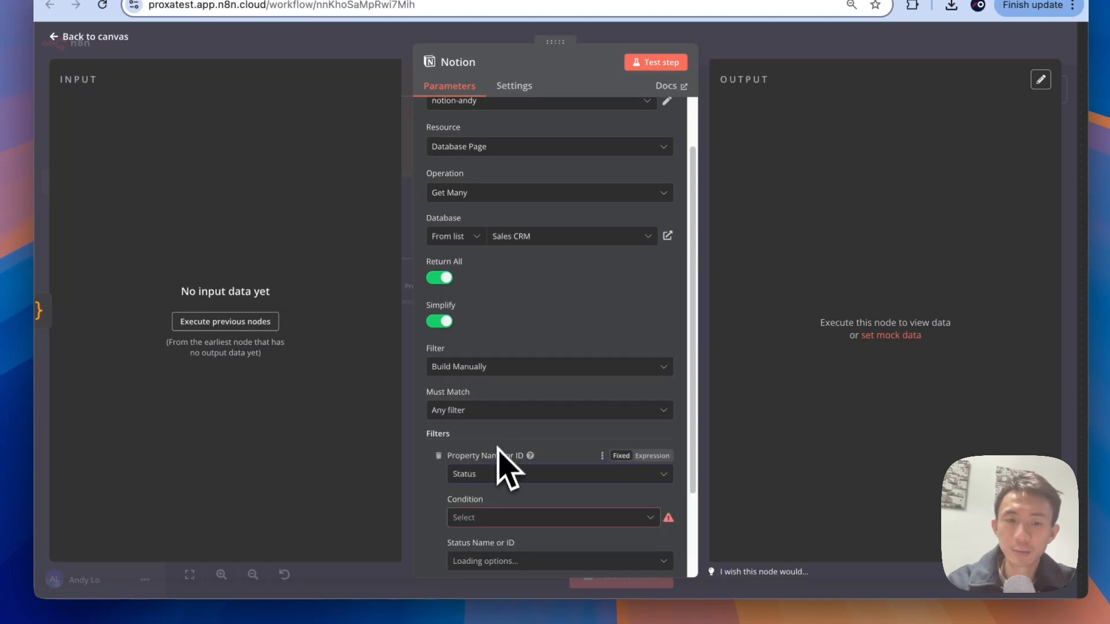
pyautogui.scroll(-3, 508, 462)
pyautogui.click(503, 404)
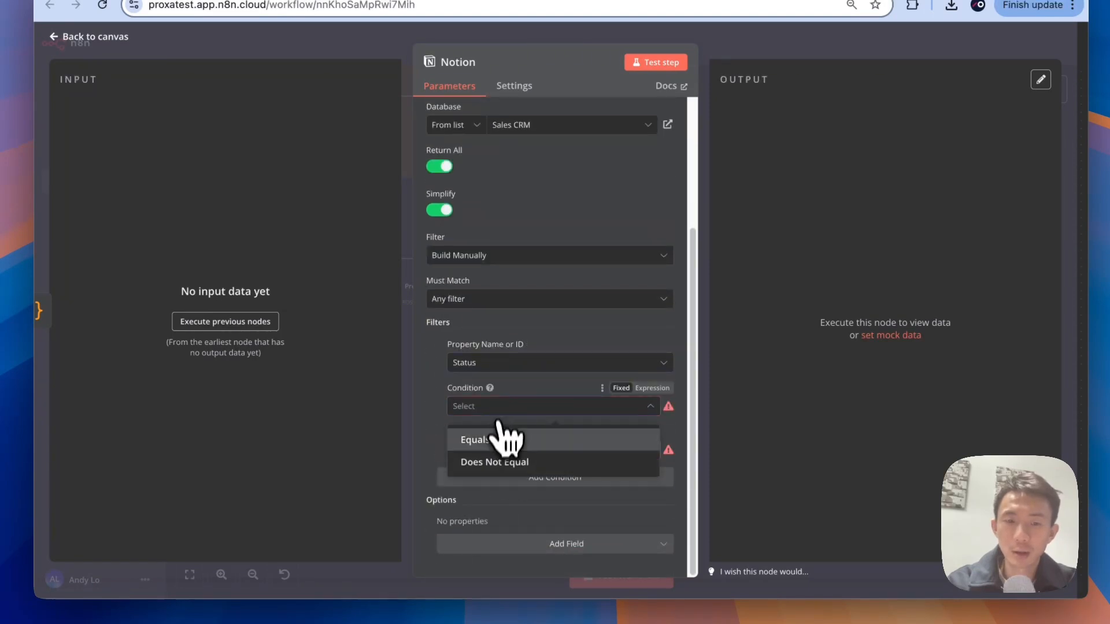
pyautogui.click(496, 443)
pyautogui.click(495, 456)
pyautogui.click(489, 292)
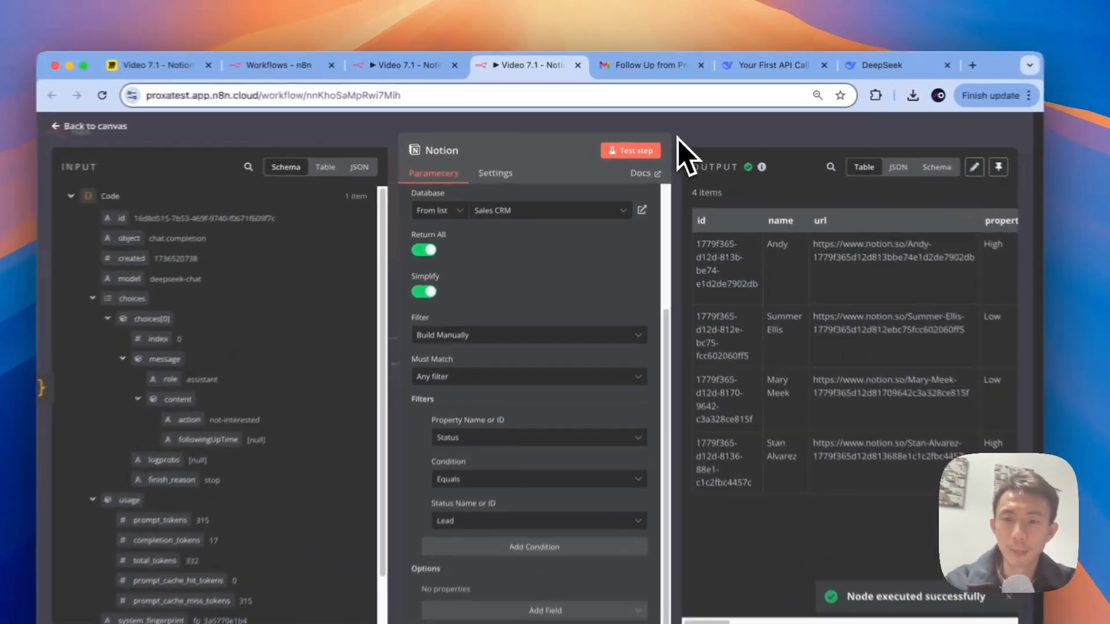
# Step: Inspect the Code node output and the Notion node's 4 results, then return to the canvas
pyautogui.click(664, 134)
pyautogui.doubleClick(518, 348)
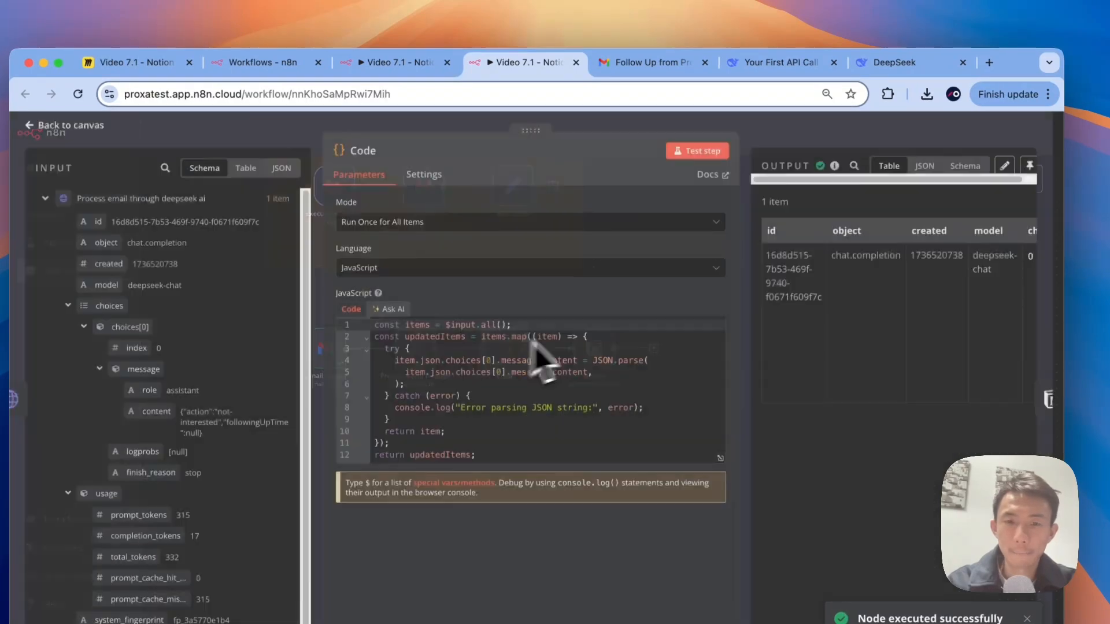
pyautogui.click(740, 132)
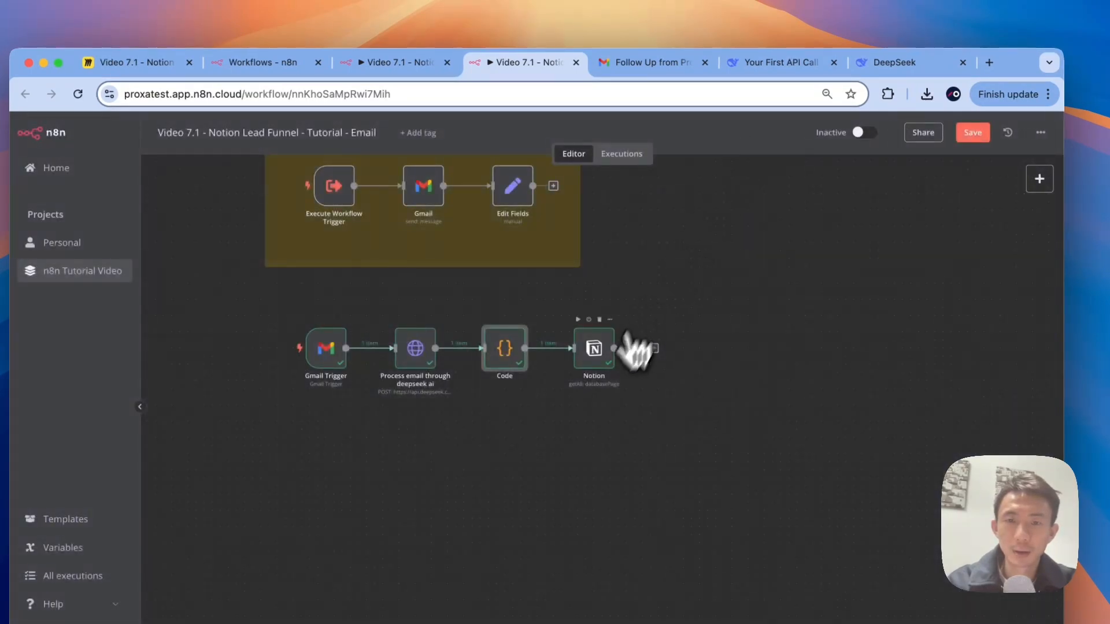
pyautogui.doubleClick(601, 373)
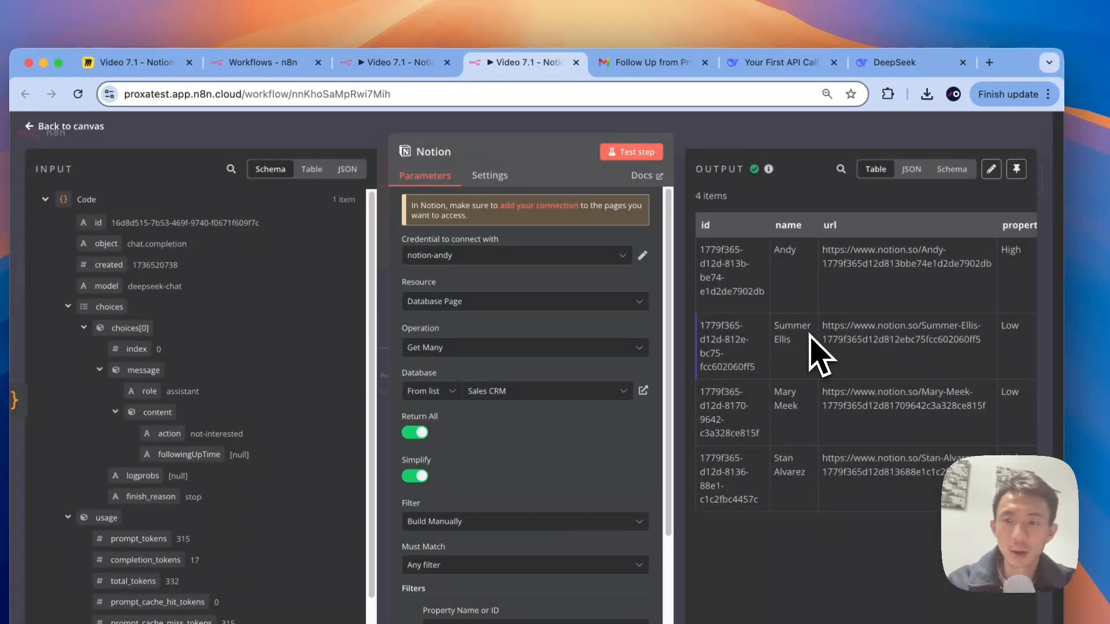
pyautogui.hscroll(20, 810, 335)
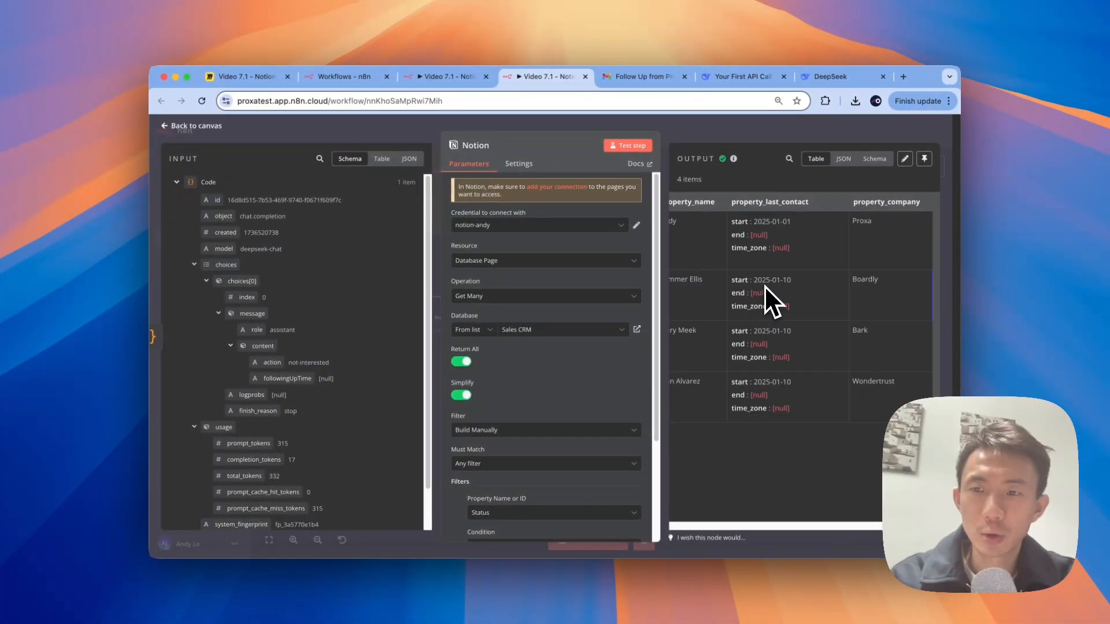
pyautogui.hscroll(-12, 764, 285)
pyautogui.click(655, 128)
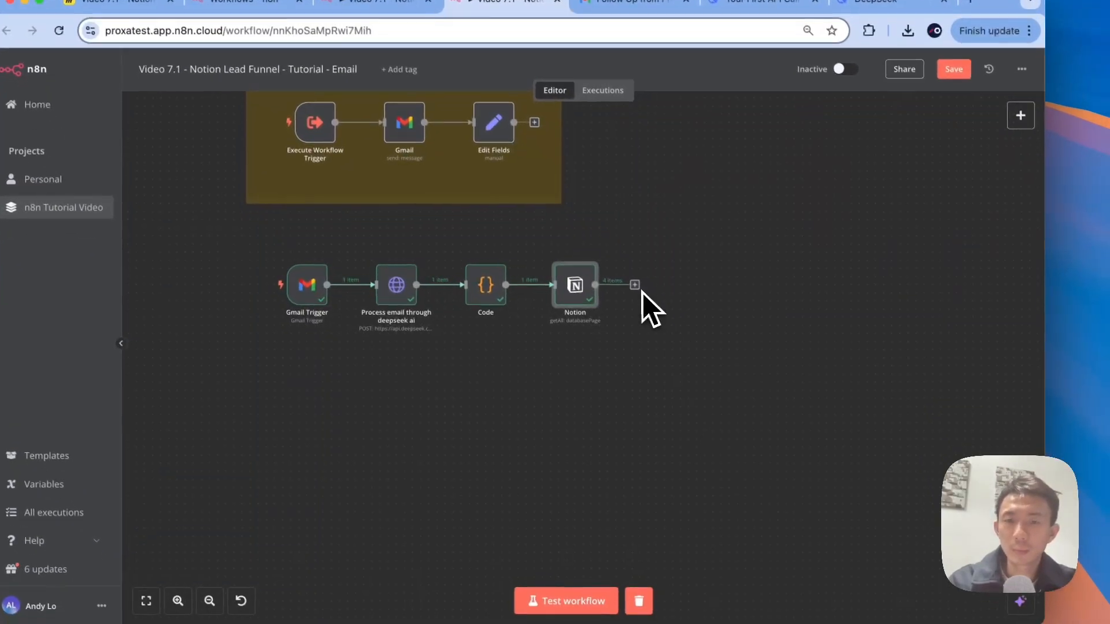
# Step: Insert a Filter node after the Notion node
pyautogui.click(654, 366)
pyautogui.write('filter')
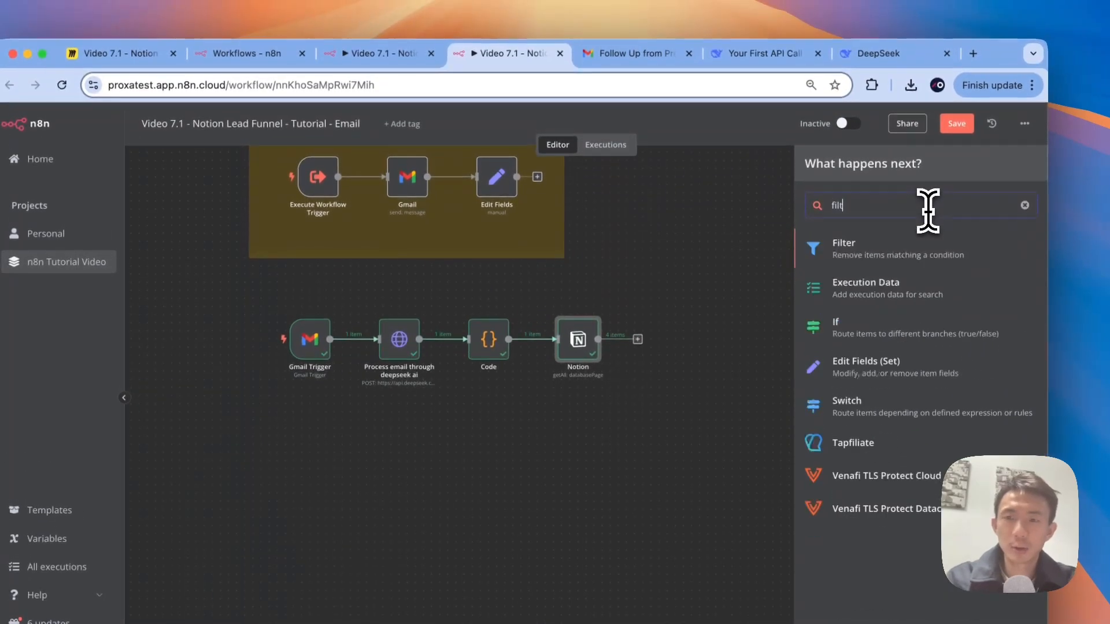
pyautogui.click(898, 261)
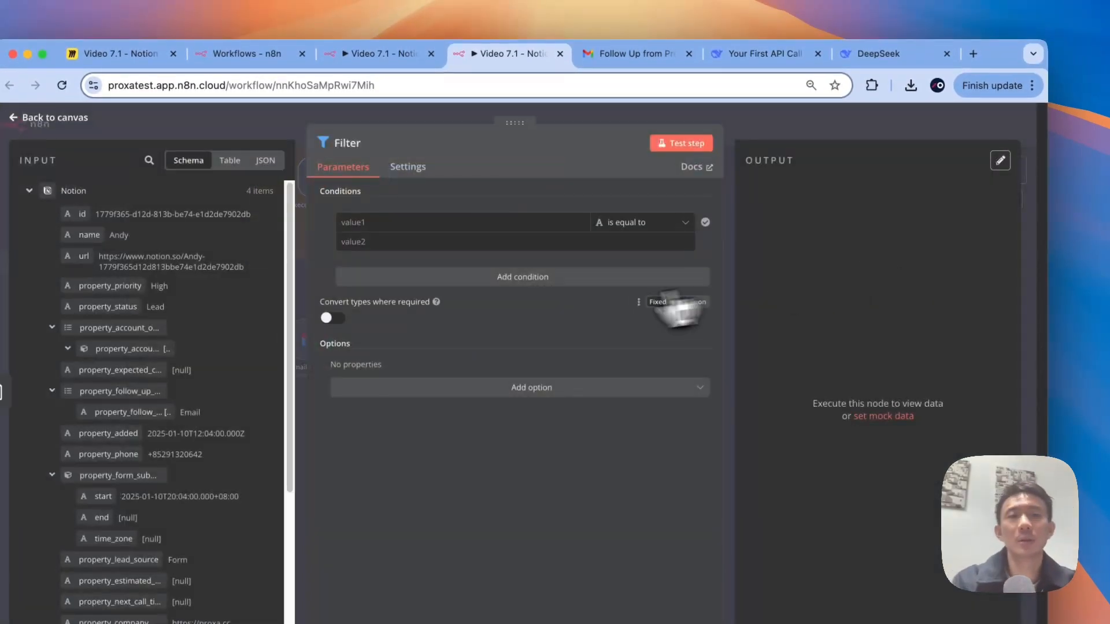
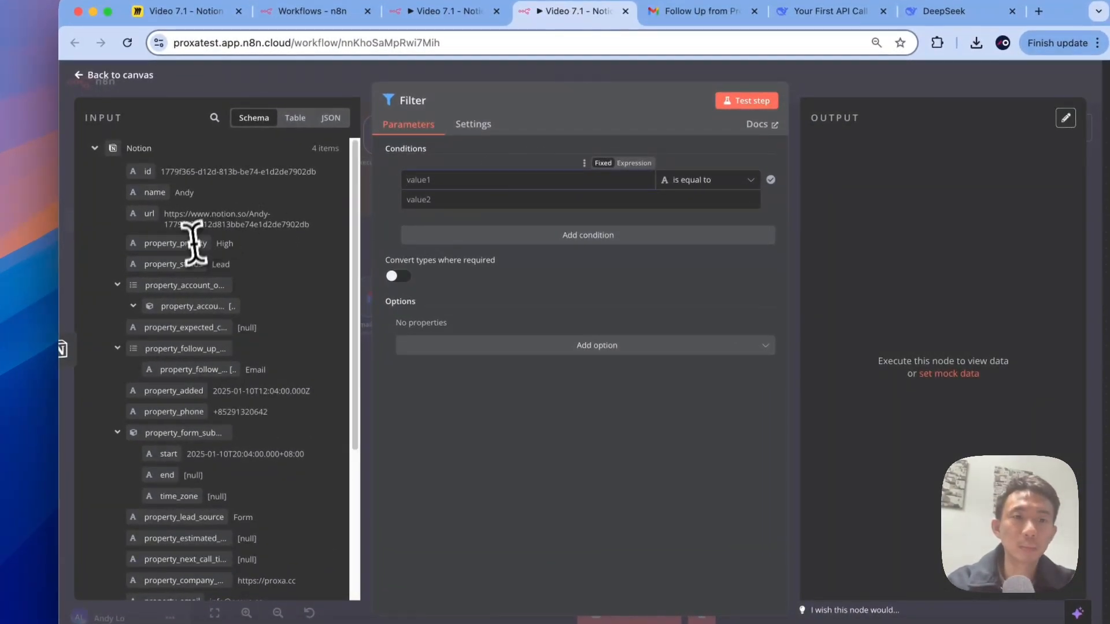
# Step: Fill the first Filter condition with the Gmail Trigger's From field and the String contains operator
pyautogui.scroll(-5, 252, 292)
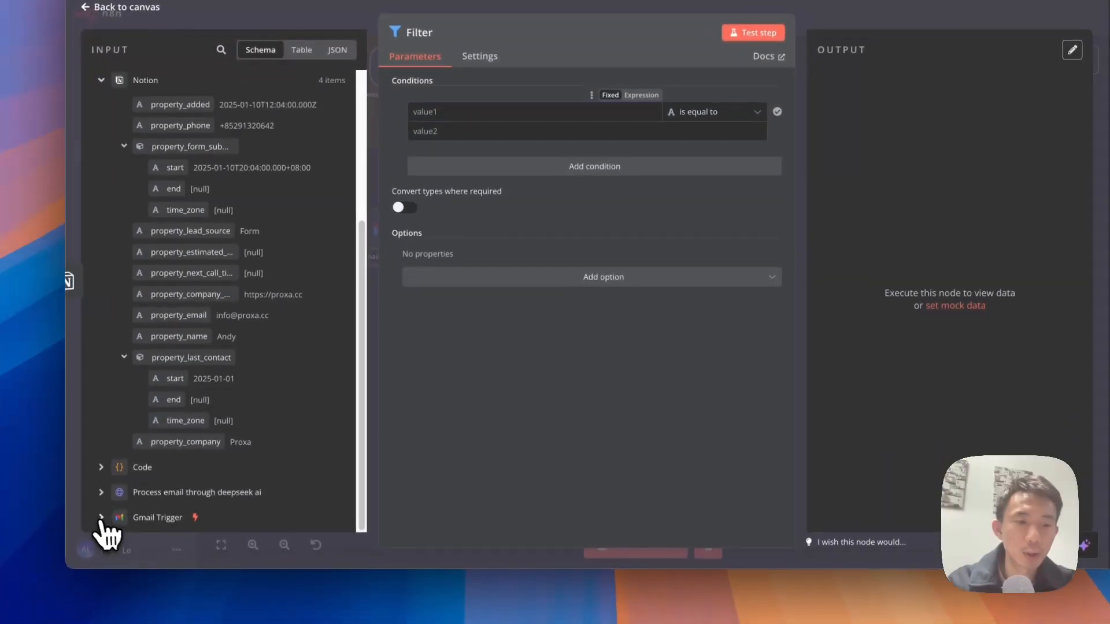
pyautogui.click(95, 588)
pyautogui.scroll(-5, 116, 572)
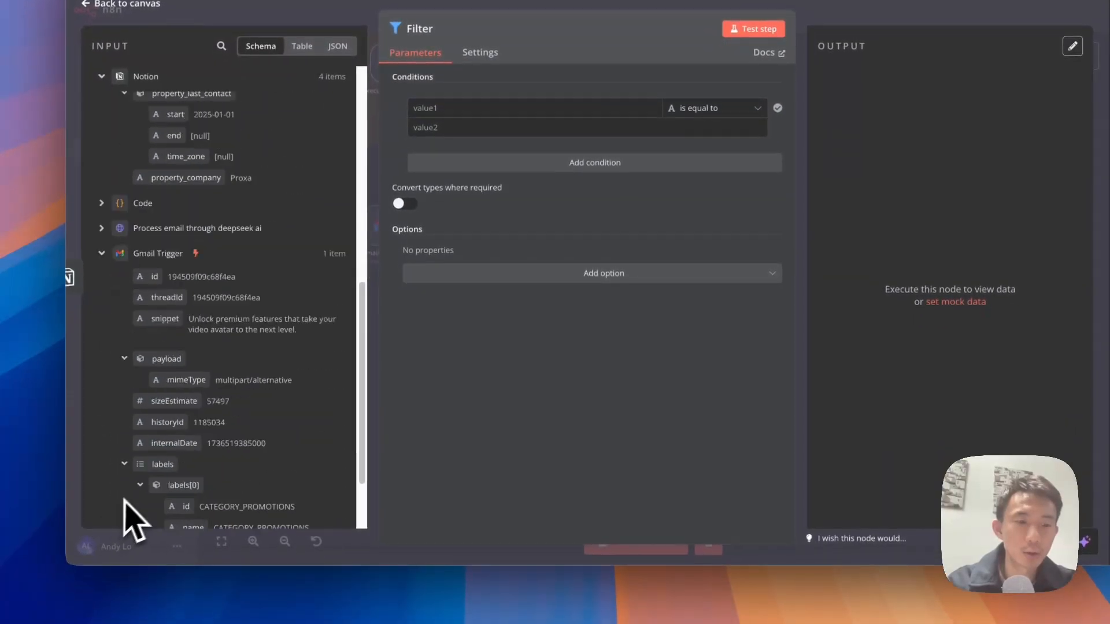
pyautogui.scroll(-3, 254, 283)
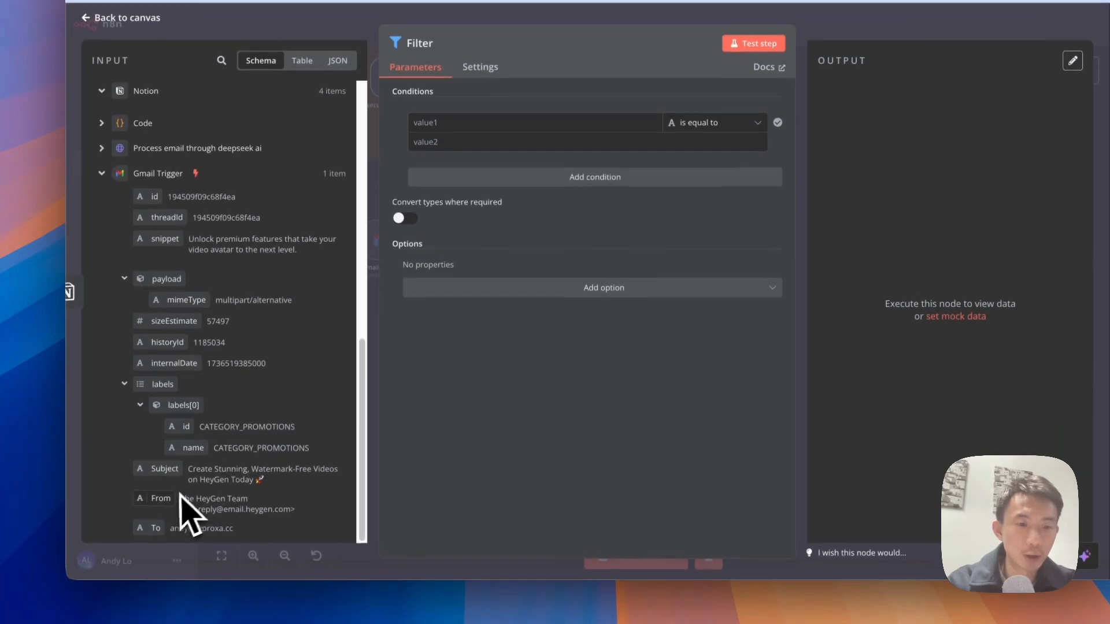
pyautogui.moveTo(169, 509); pyautogui.dragTo(522, 120)
pyautogui.click(507, 197)
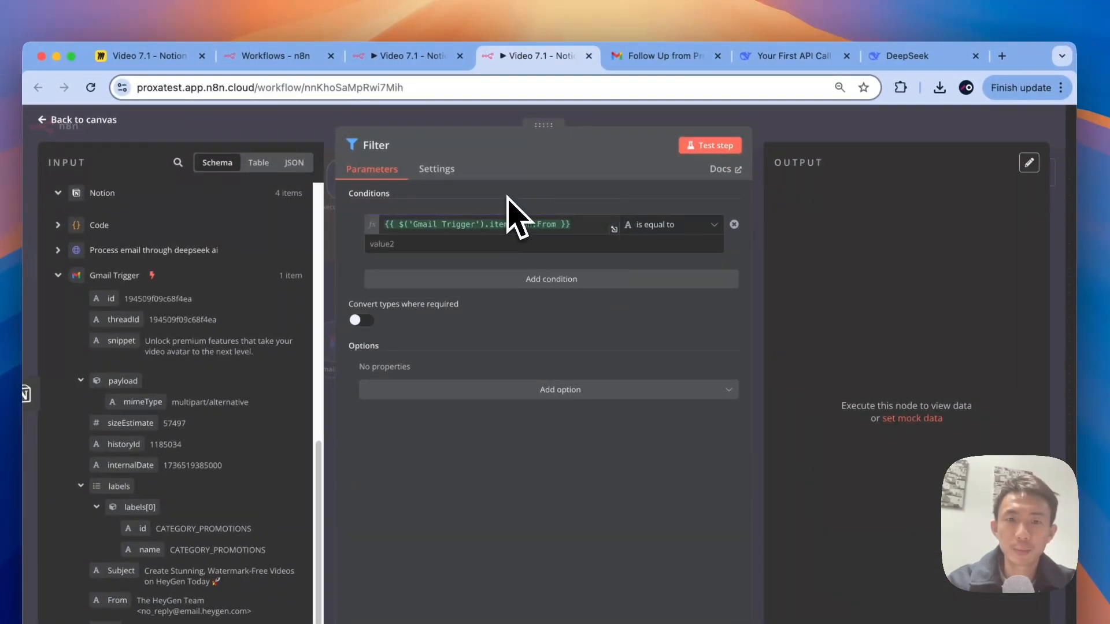
pyautogui.click(653, 227)
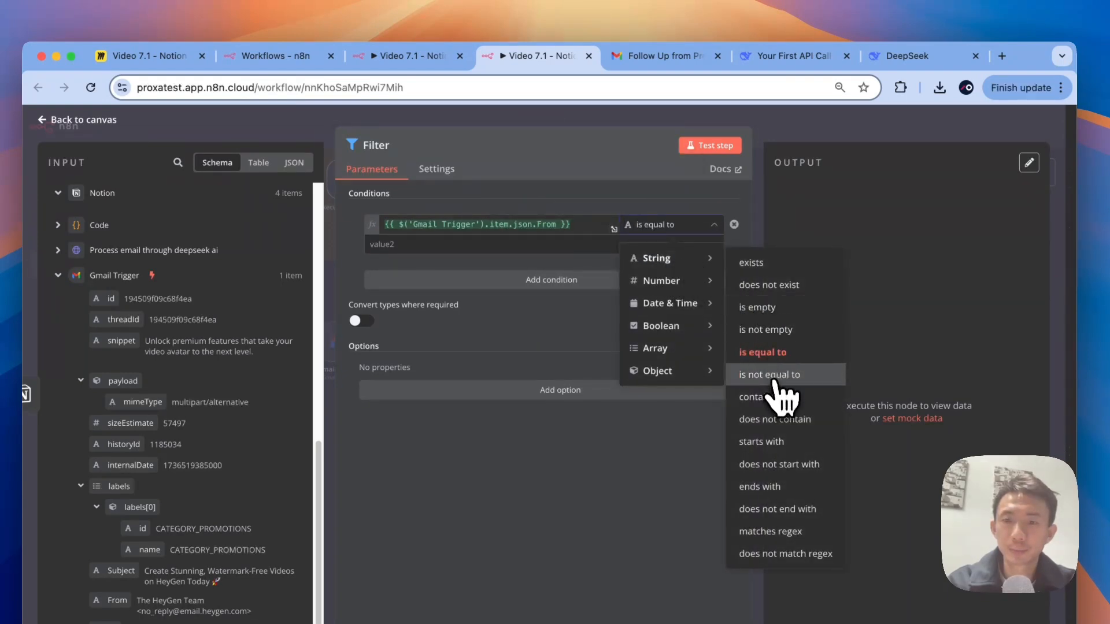
pyautogui.click(762, 397)
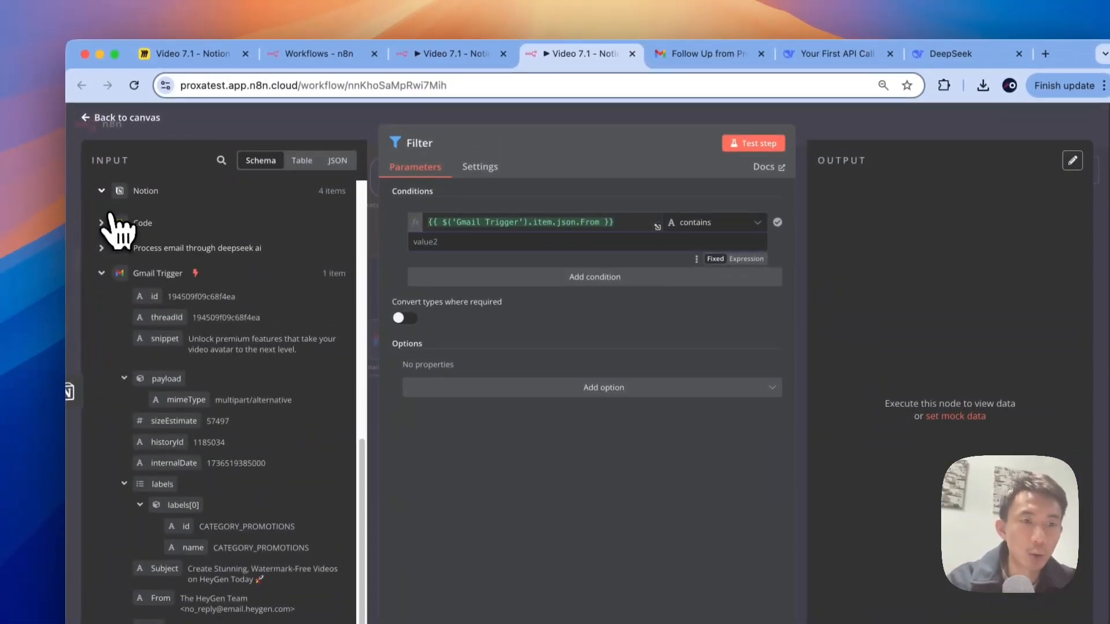
# Step: Use the Notion lead's property_email as the value the From field must contain
pyautogui.scroll(-3, 63, 225)
pyautogui.click(103, 197)
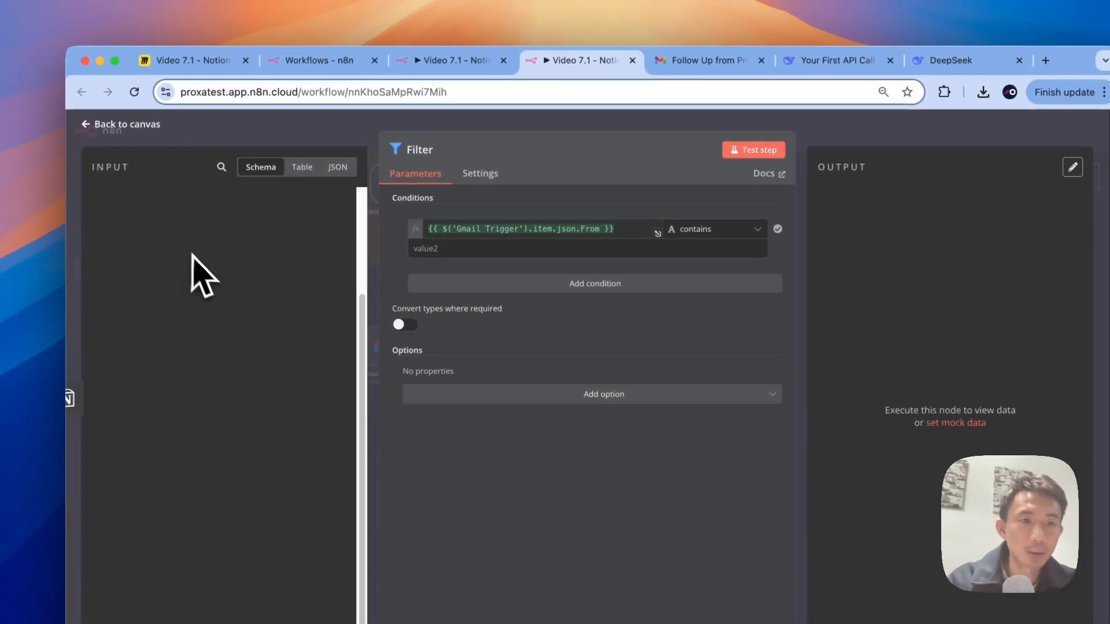
pyautogui.click(121, 209)
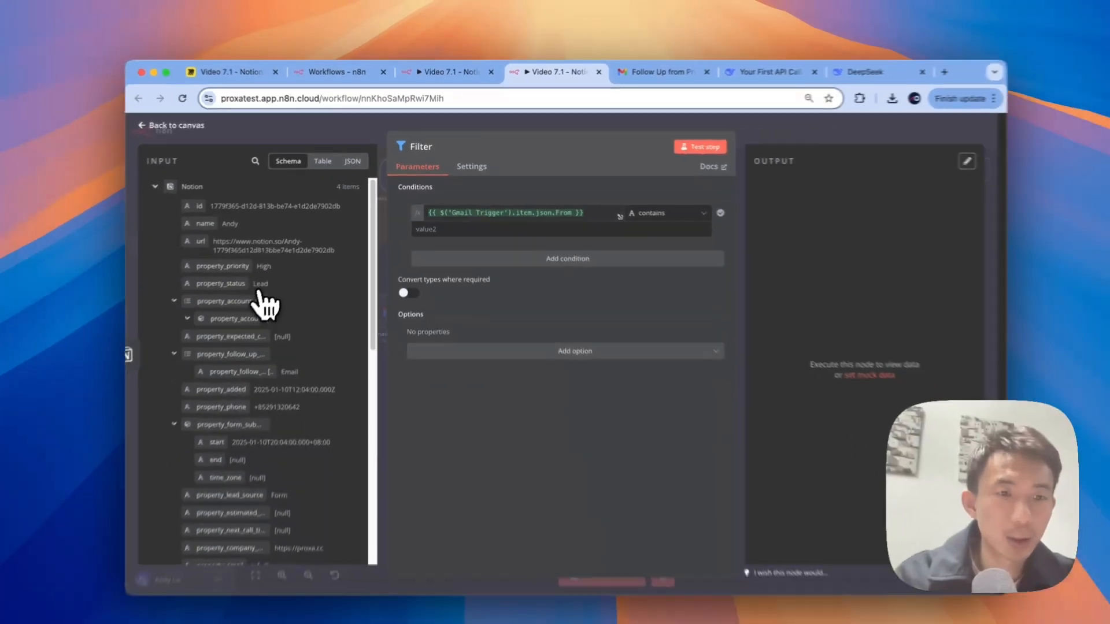
pyautogui.scroll(-5, 234, 312)
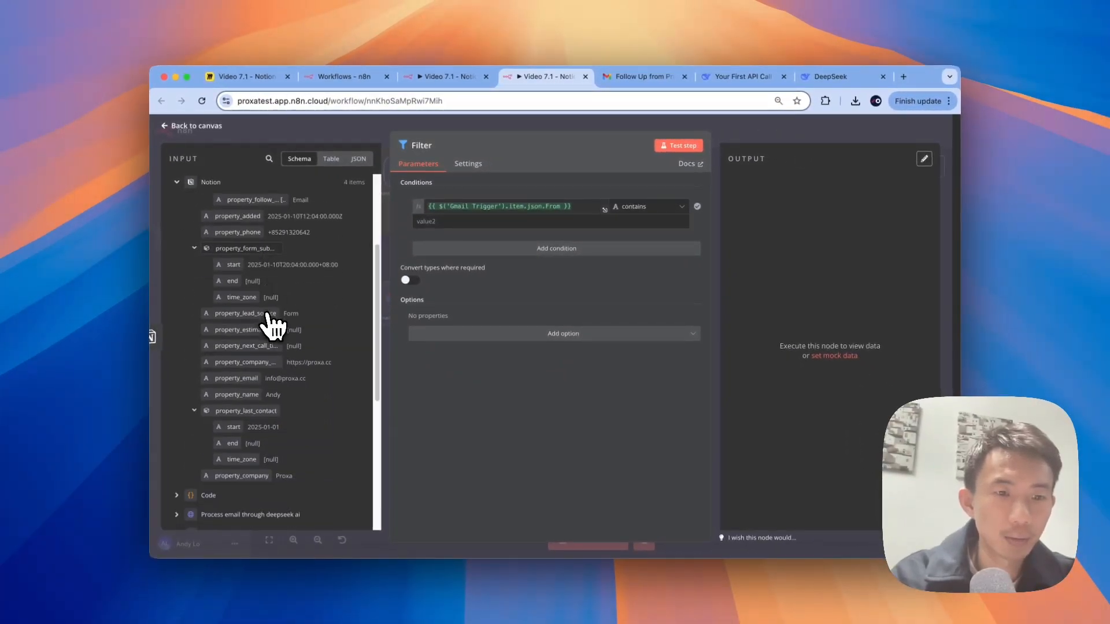
pyautogui.scroll(1, 271, 330)
pyautogui.scroll(3, 271, 338)
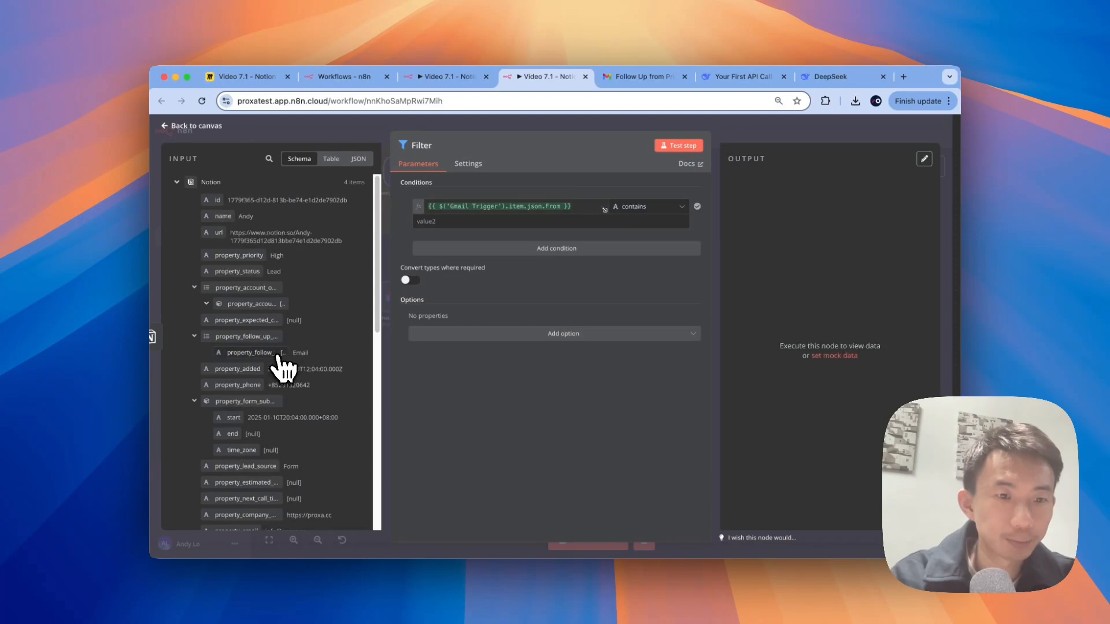
pyautogui.scroll(-2, 283, 370)
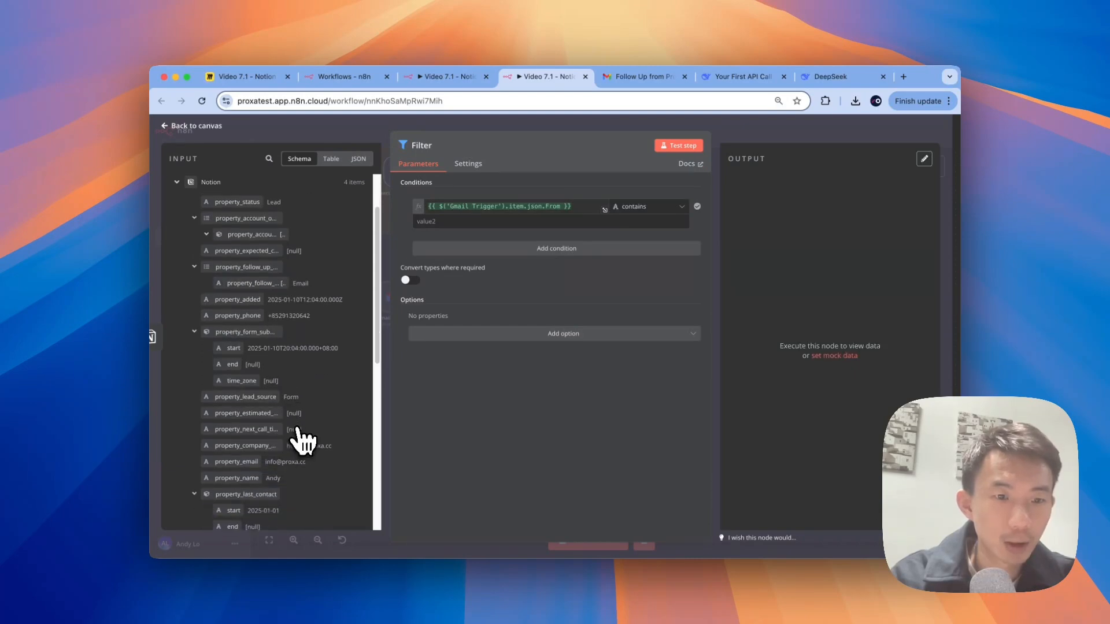
pyautogui.scroll(-1, 295, 457)
pyautogui.moveTo(255, 451); pyautogui.dragTo(605, 202)
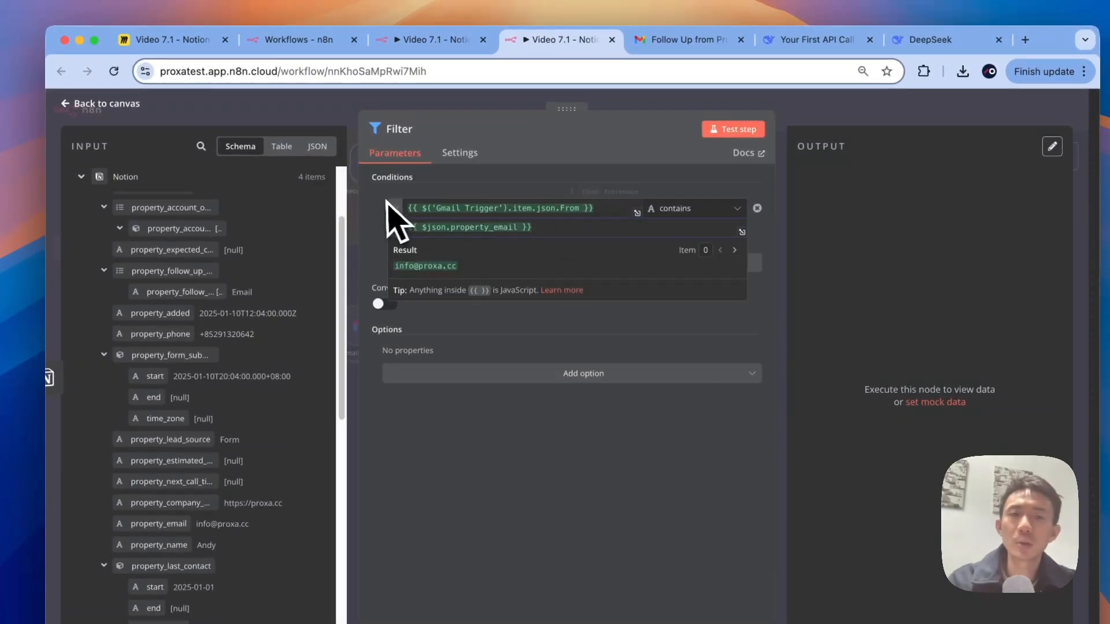
pyautogui.click(376, 197)
pyautogui.scroll(-10, 168, 497)
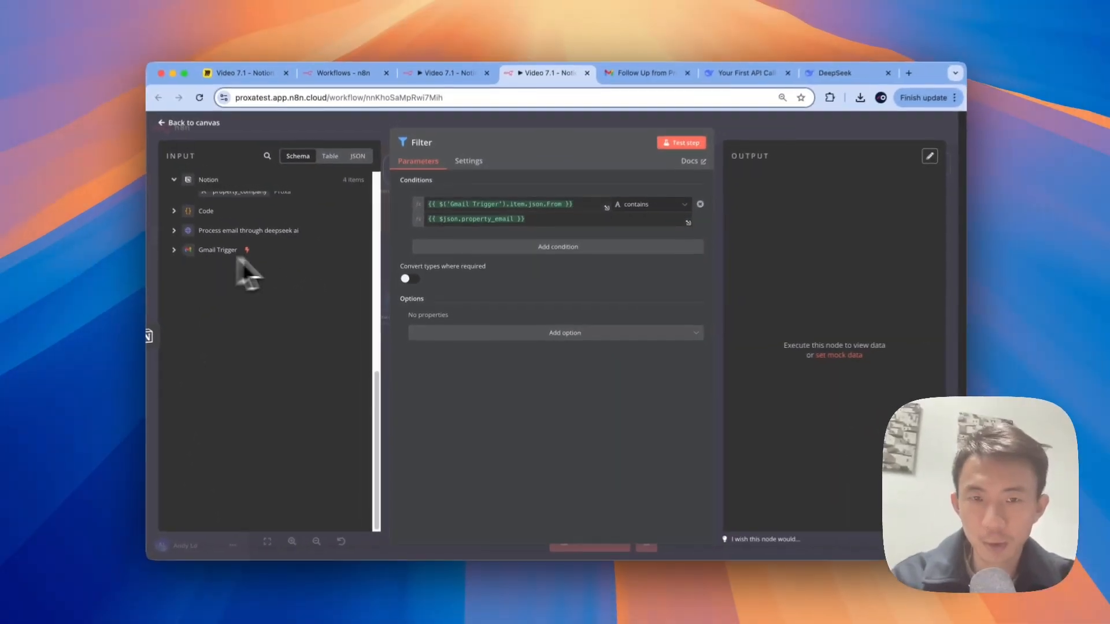
pyautogui.scroll(10, 283, 324)
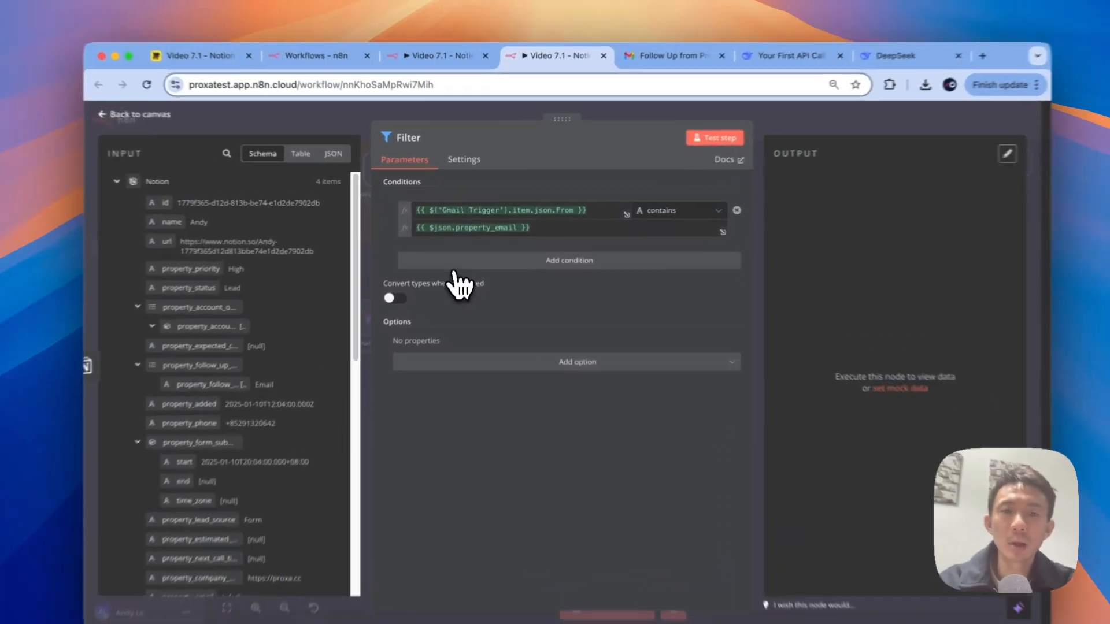
# Step: Add a second AND condition using the Code output's message content action field as value1
pyautogui.click(462, 249)
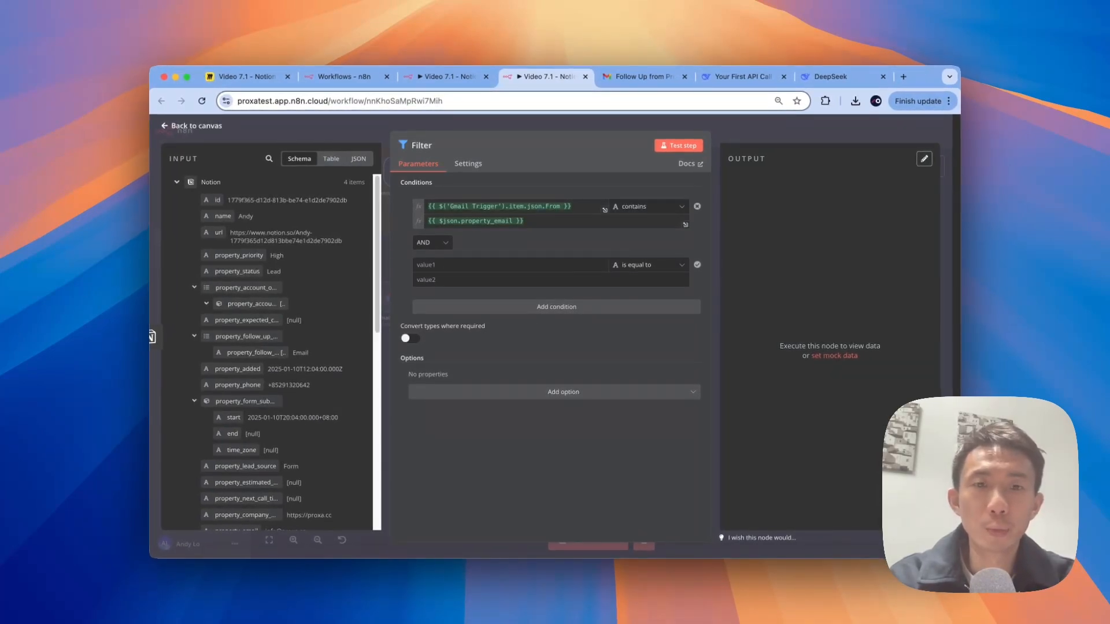
pyautogui.click(445, 265)
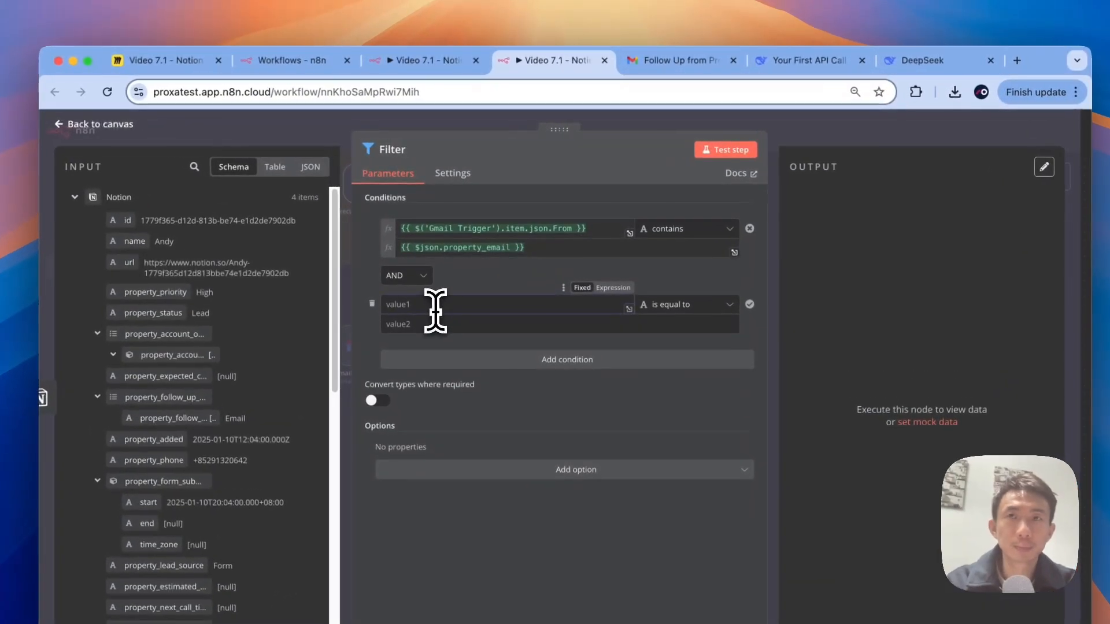
pyautogui.scroll(-10, 263, 387)
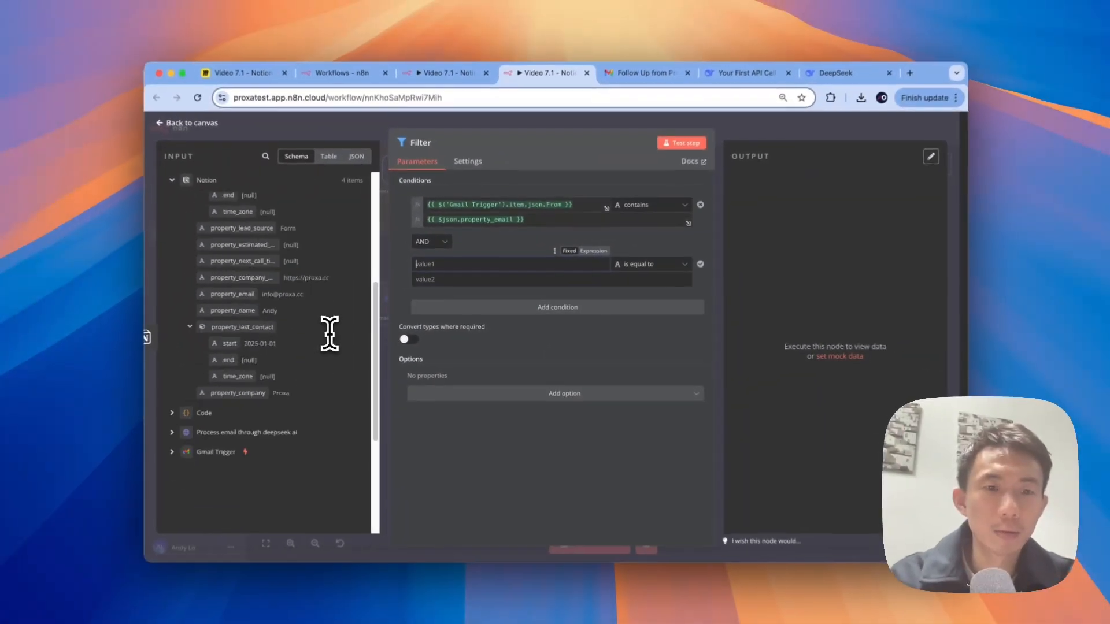
pyautogui.scroll(-3, 331, 334)
pyautogui.scroll(2, 331, 333)
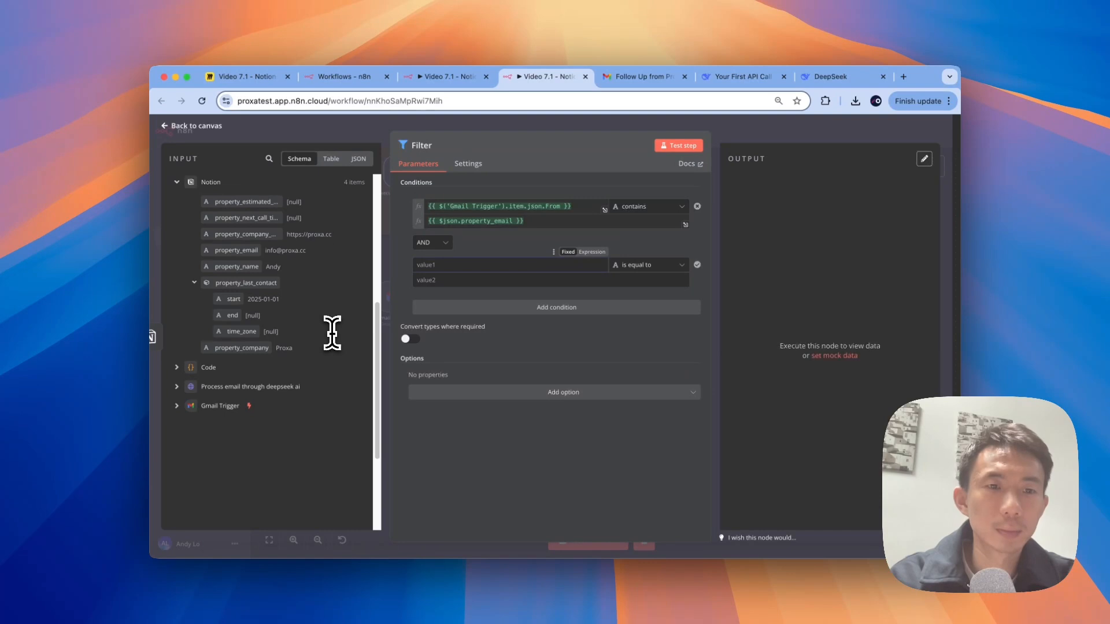
pyautogui.scroll(2, 332, 333)
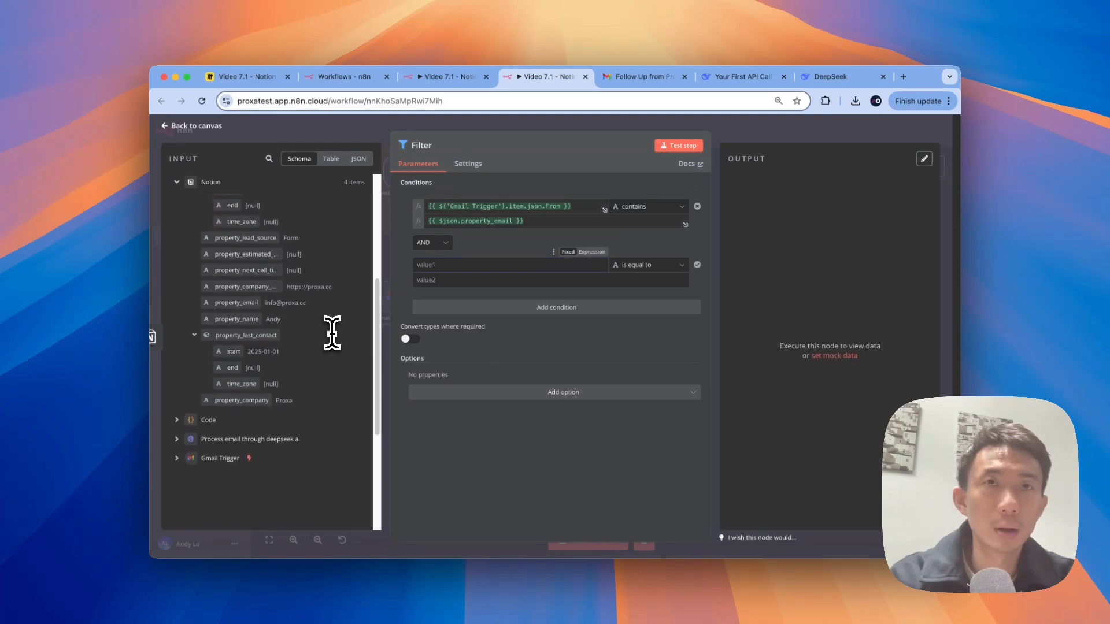
pyautogui.scroll(2, 332, 333)
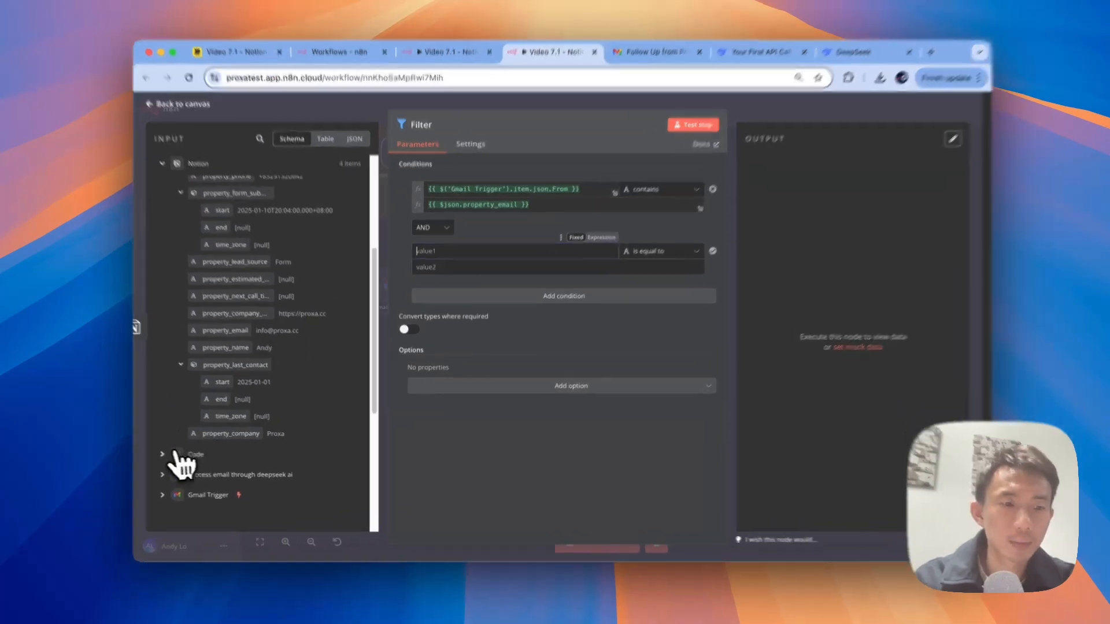
pyautogui.click(190, 456)
pyautogui.scroll(-6, 297, 371)
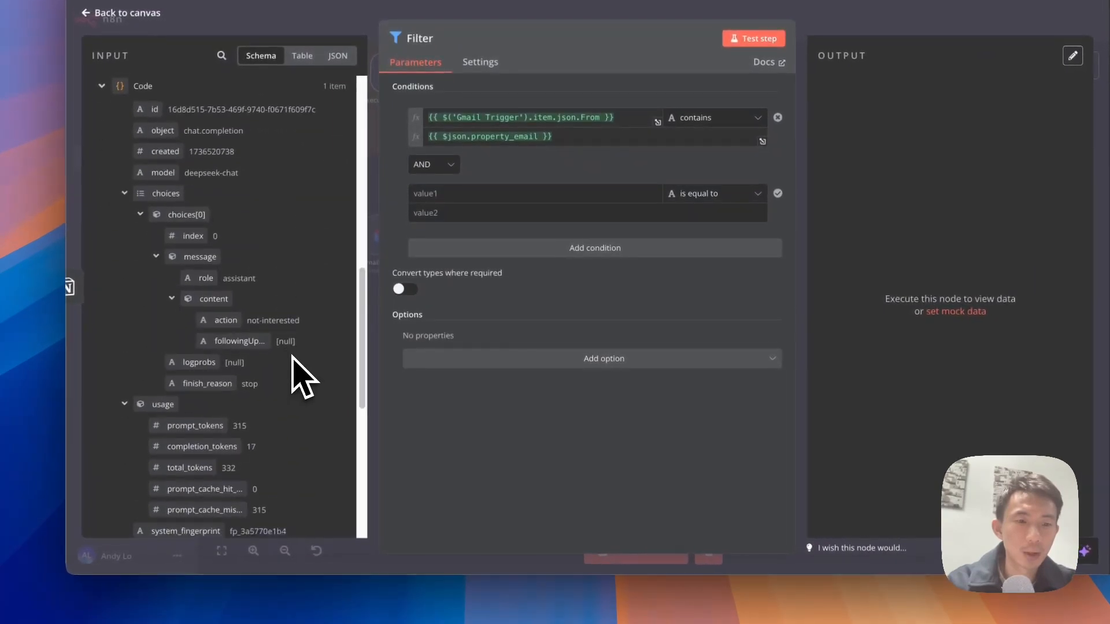
pyautogui.scroll(-1, 305, 311)
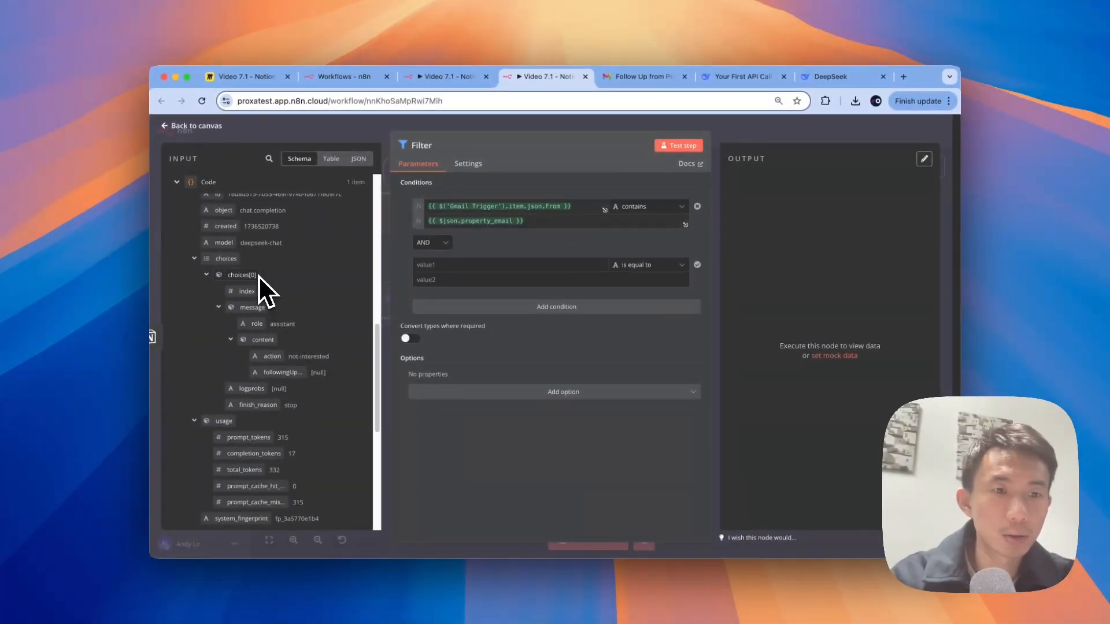
pyautogui.moveTo(269, 356); pyautogui.dragTo(465, 266)
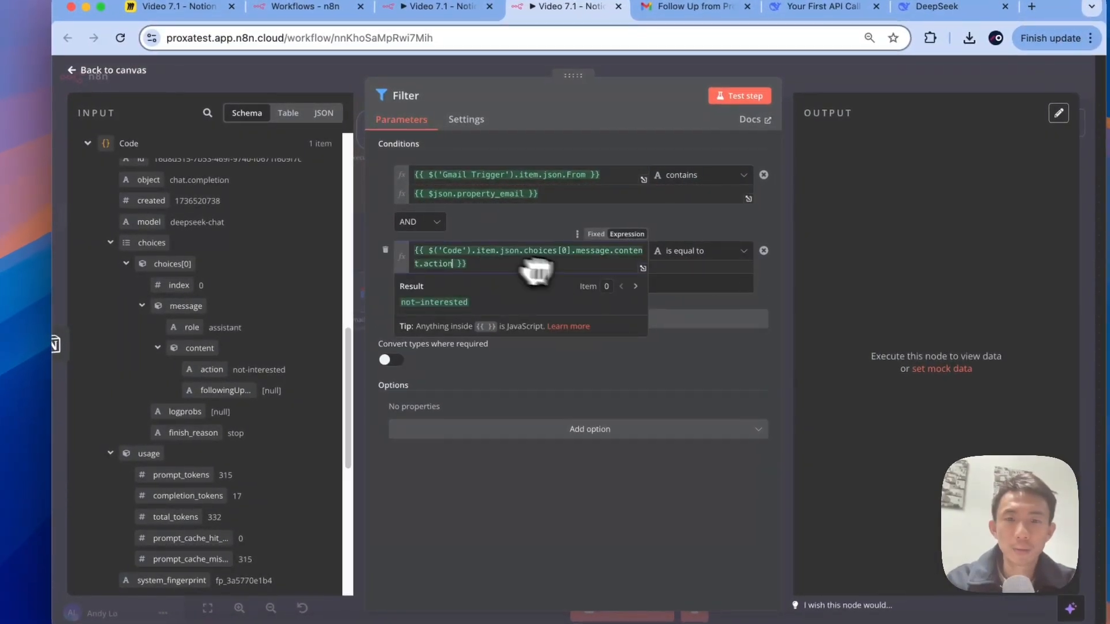
# Step: Set that condition's expected value to to-be-followup
pyautogui.click(704, 283)
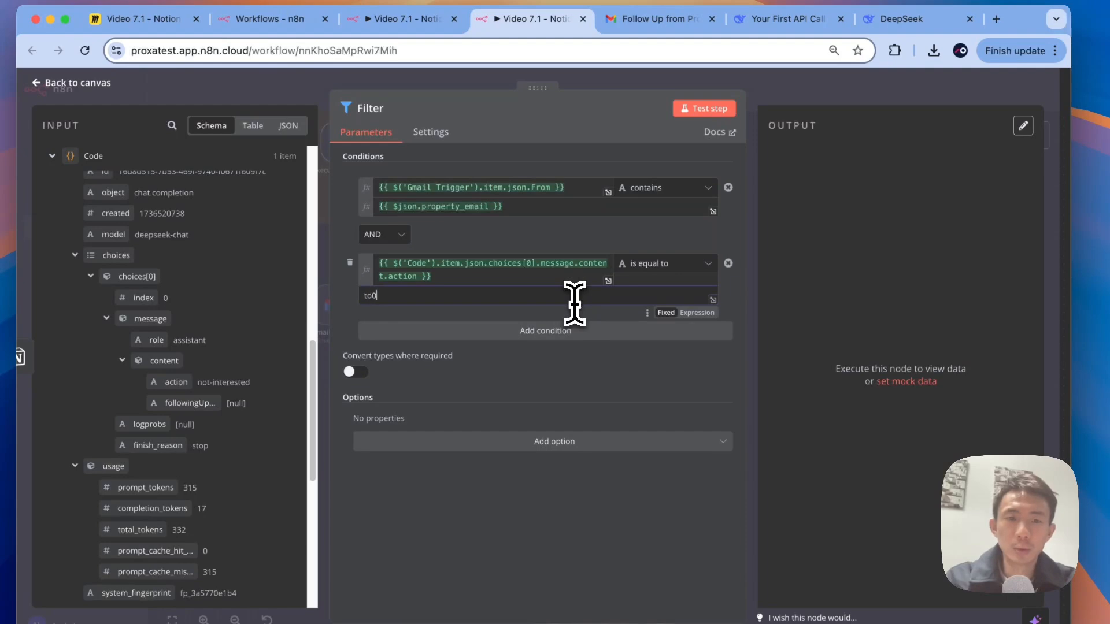
pyautogui.write('to-be-followup')
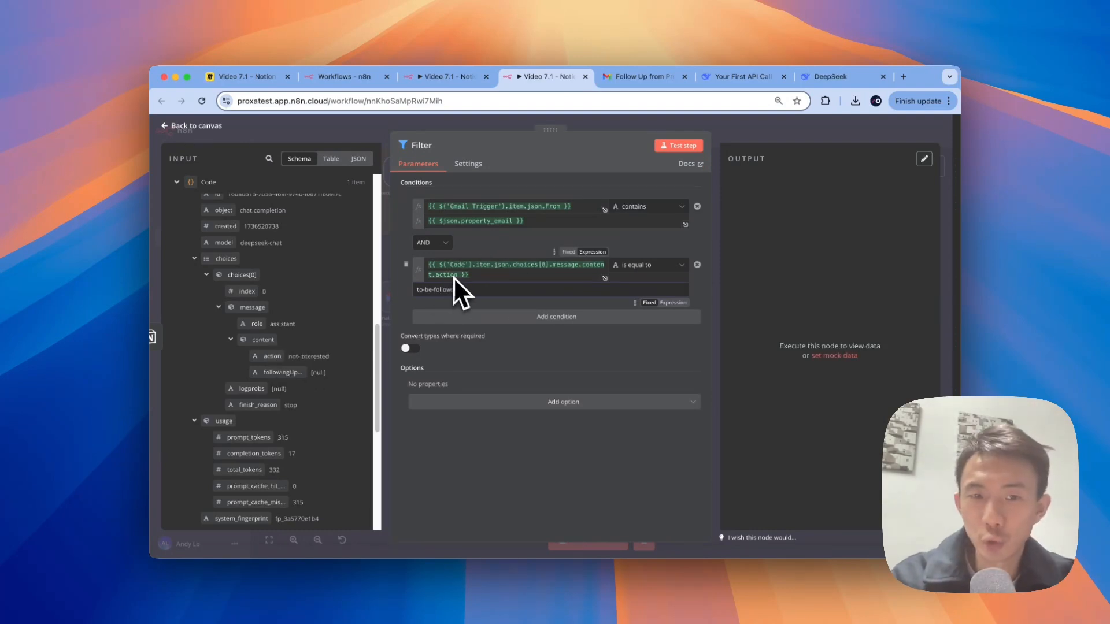
pyautogui.click(431, 291)
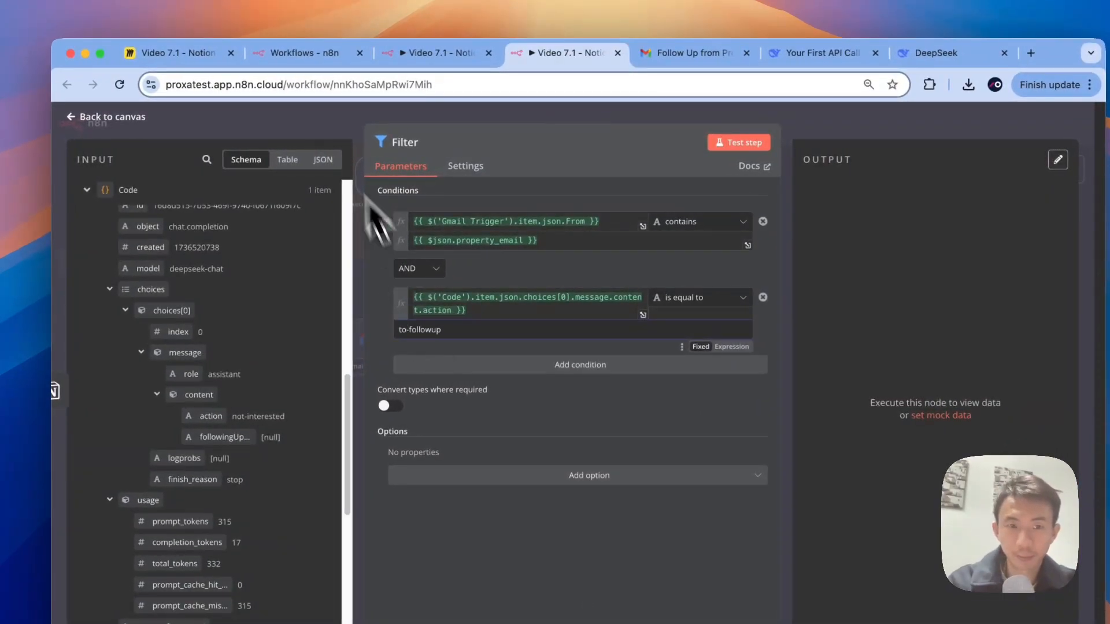
# Step: Check the DeepSeek node's JSON body for action values, then make the Filter expect needs-follow-up
pyautogui.click(330, 124)
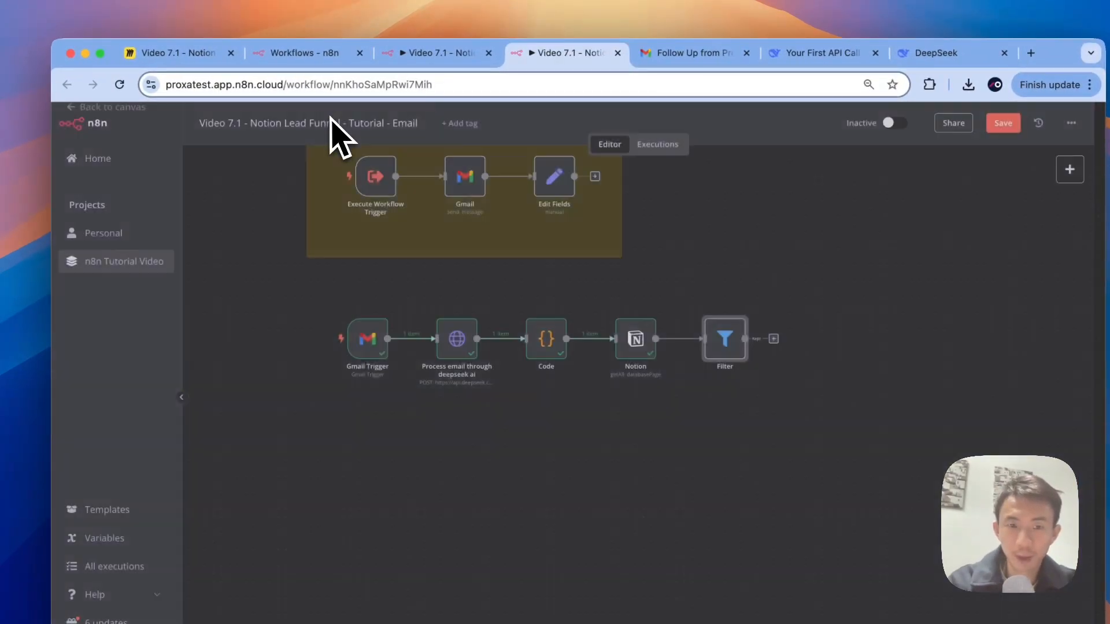
pyautogui.doubleClick(461, 351)
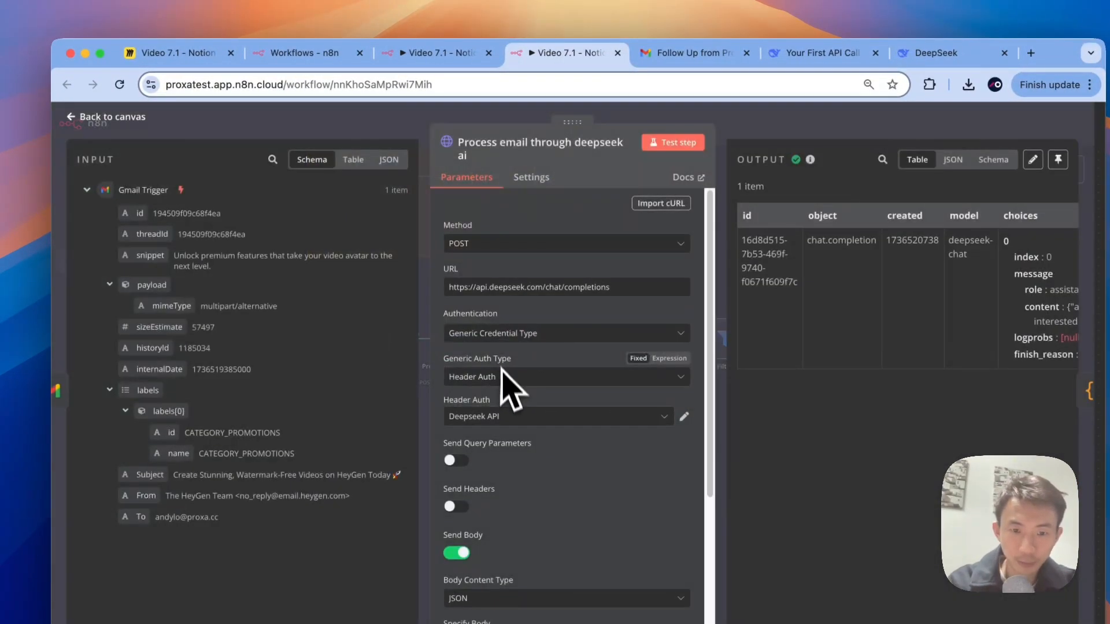
pyautogui.scroll(-5, 520, 404)
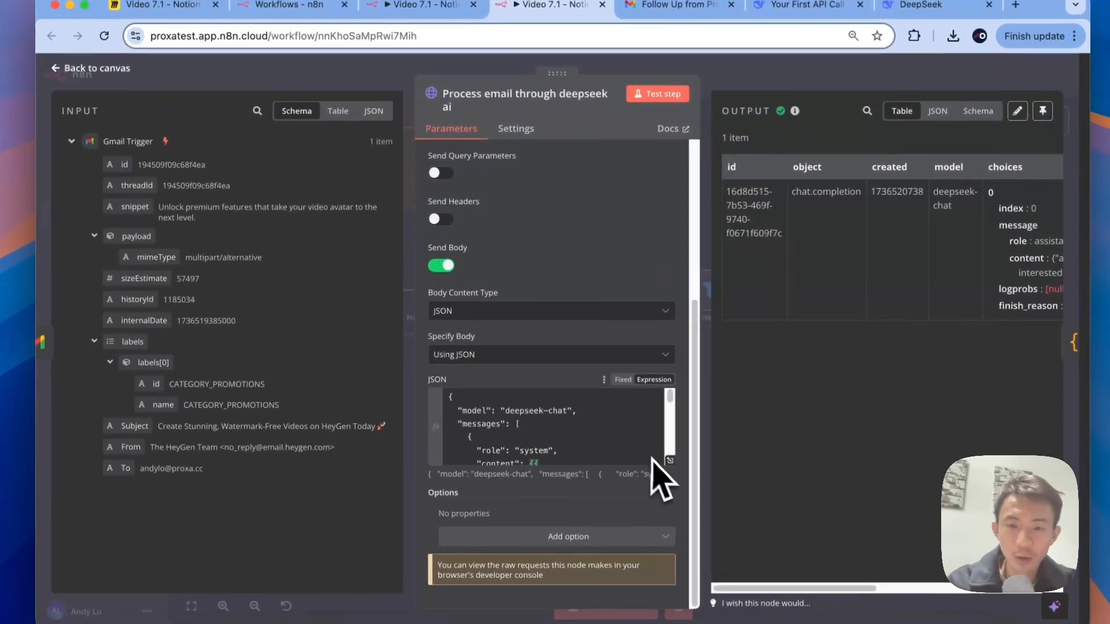
pyautogui.click(678, 487)
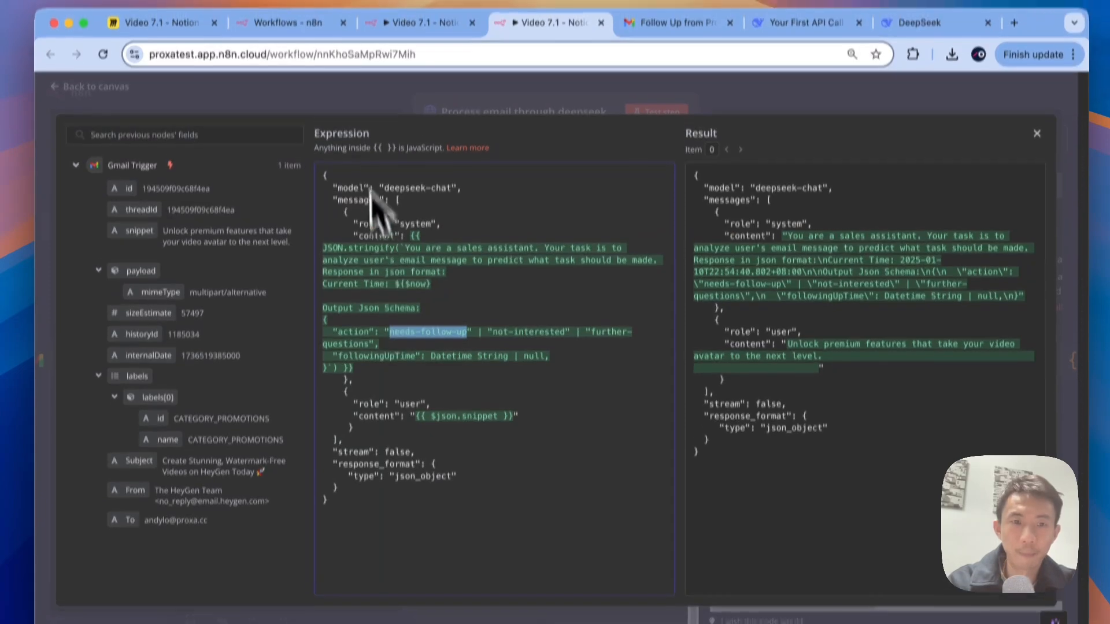
pyautogui.press('Escape')
pyautogui.press('Escape')
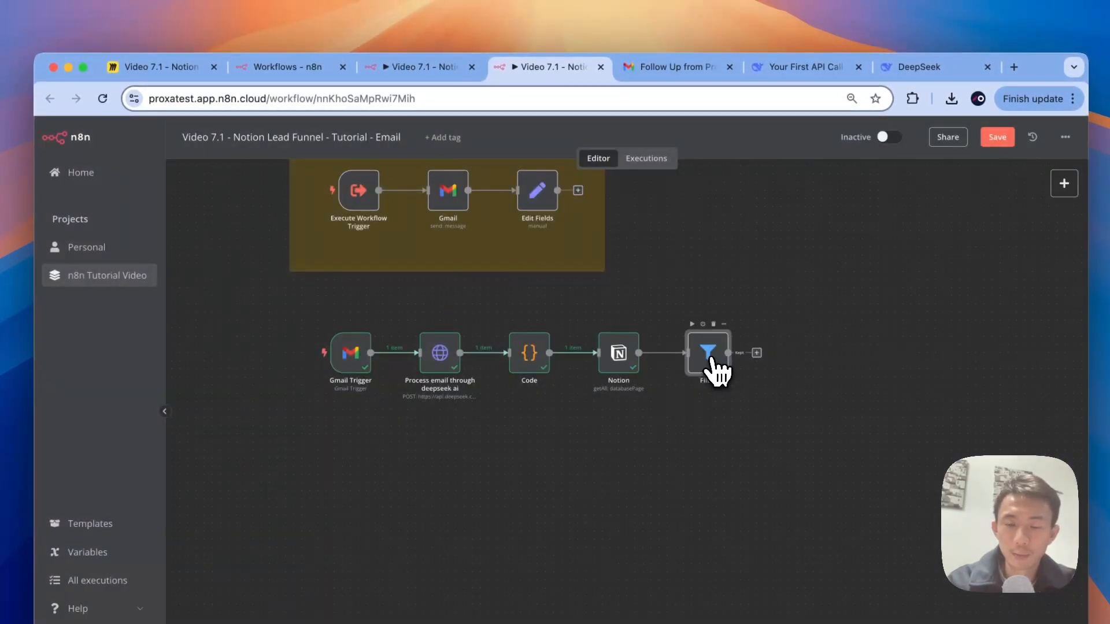
pyautogui.doubleClick(717, 370)
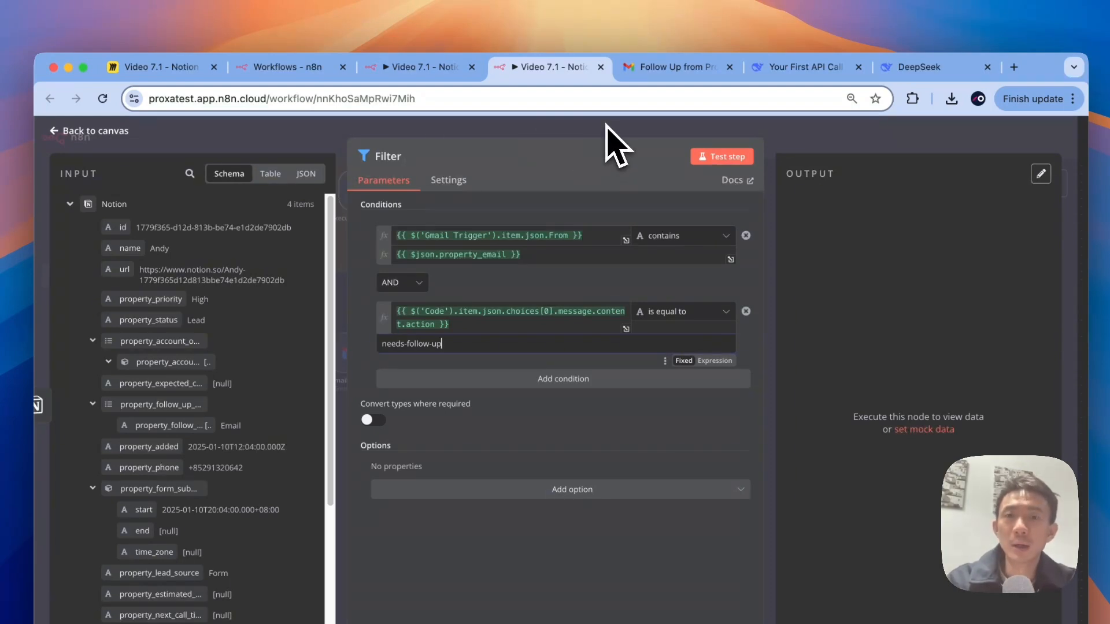
pyautogui.press('Escape')
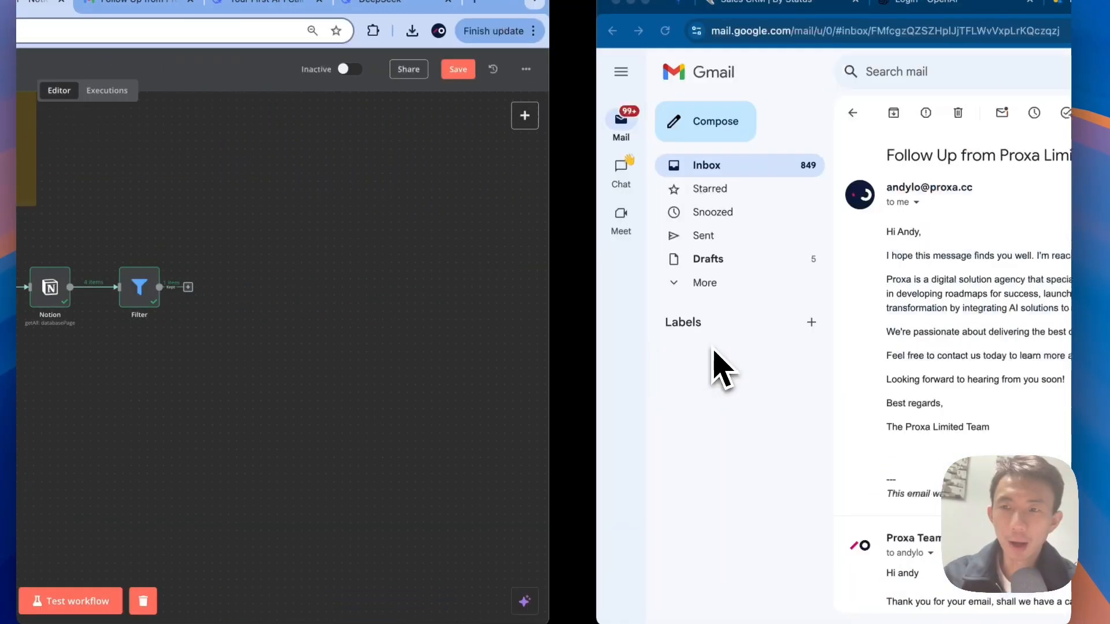
# Step: Read the Proxa Team reply proposing a call next Tuesday at 3pm, then return to n8n
pyautogui.scroll(-4, 550, 313)
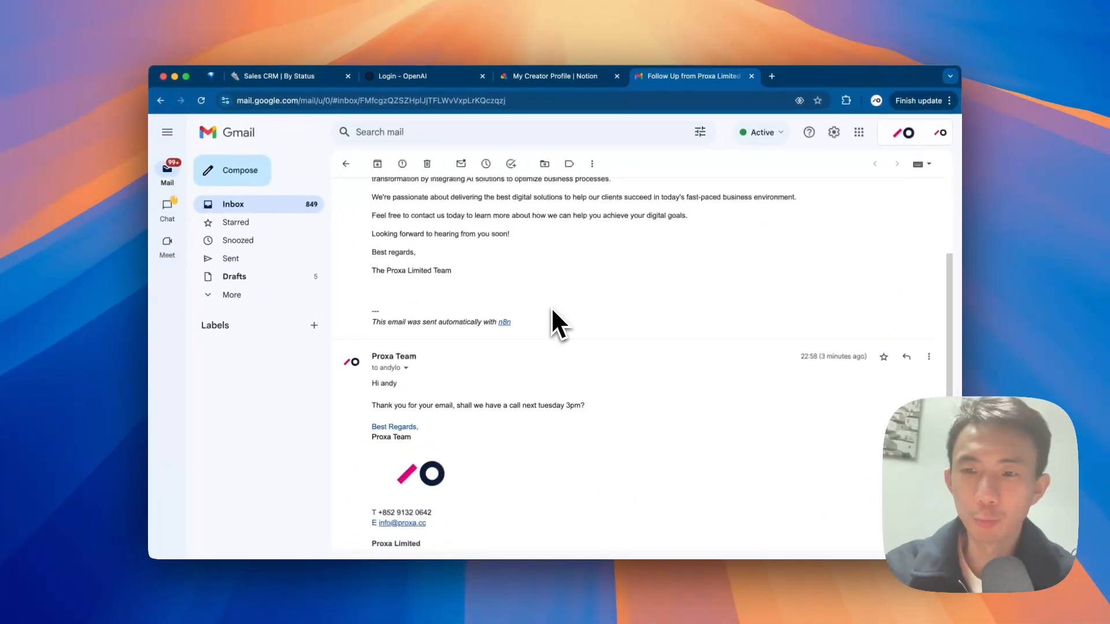
pyautogui.scroll(-1, 550, 307)
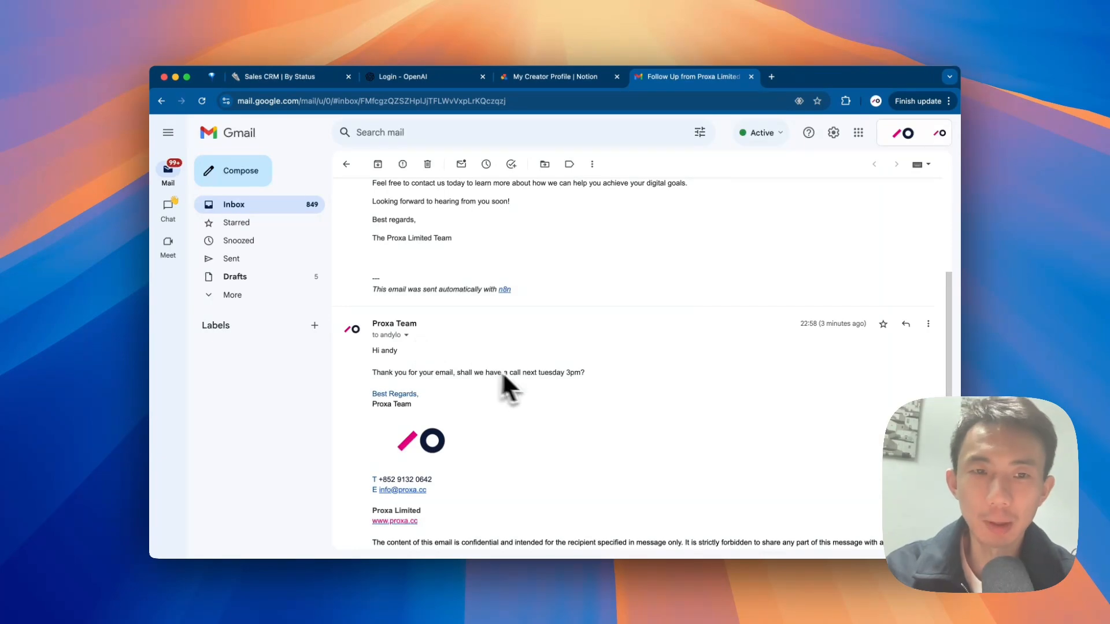
pyautogui.scroll(5, 532, 377)
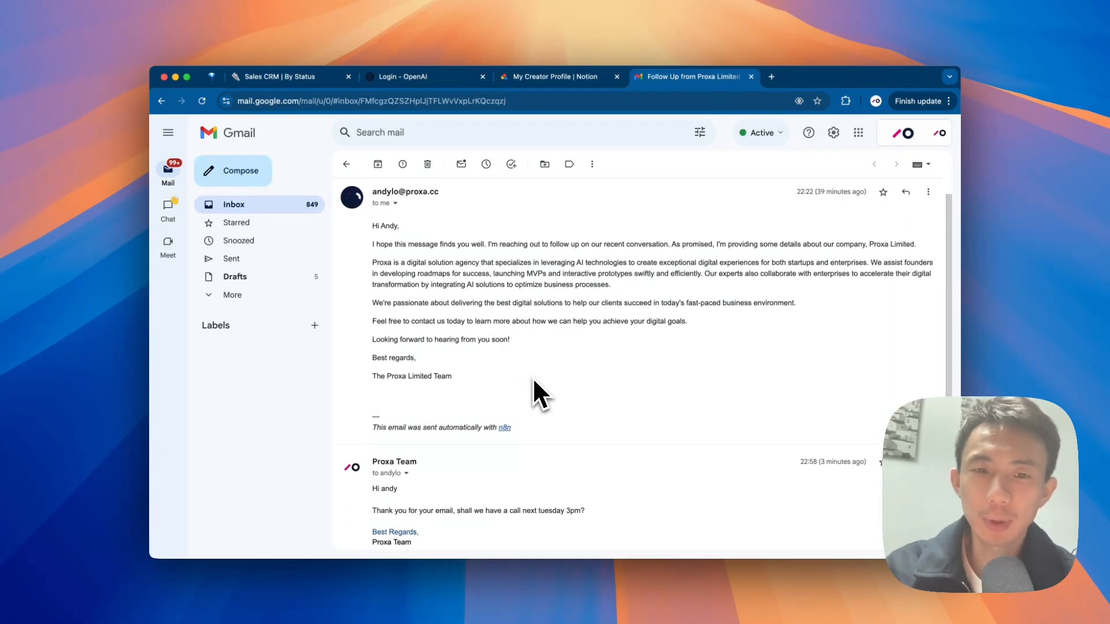
pyautogui.hotkey('ctrl', 'Left')
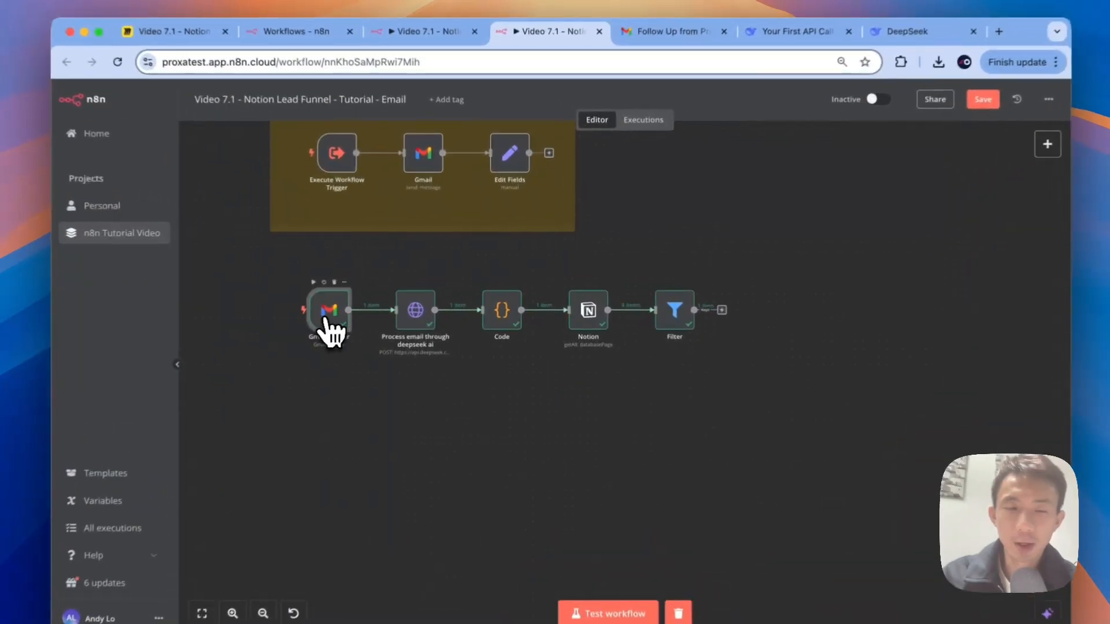
pyautogui.doubleClick(327, 320)
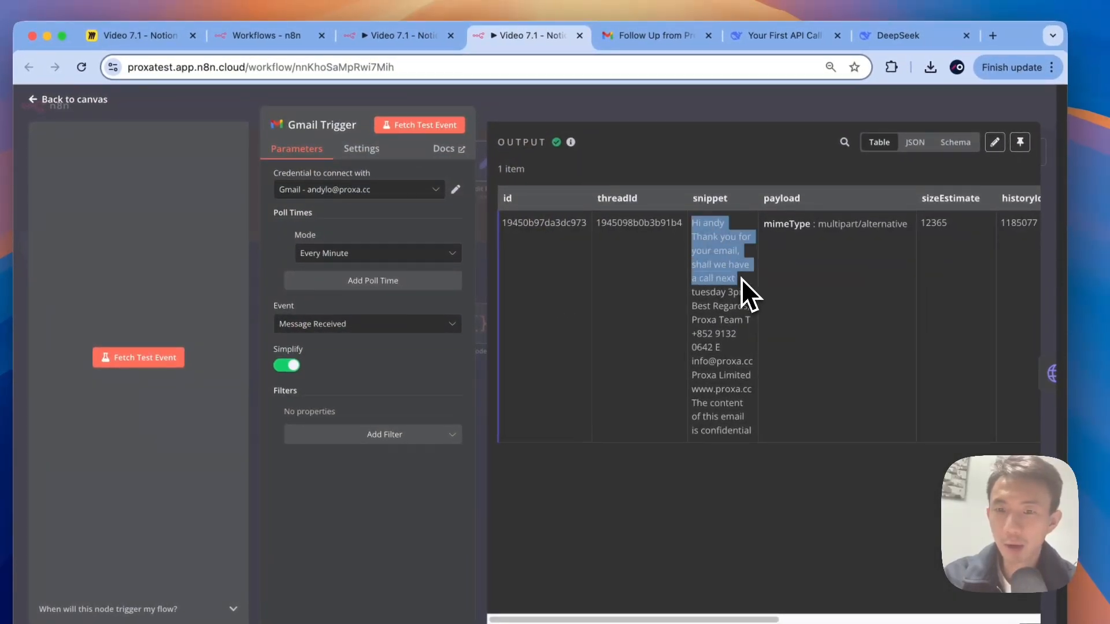
pyautogui.moveTo(741, 279); pyautogui.dragTo(745, 306)
pyautogui.click(772, 311)
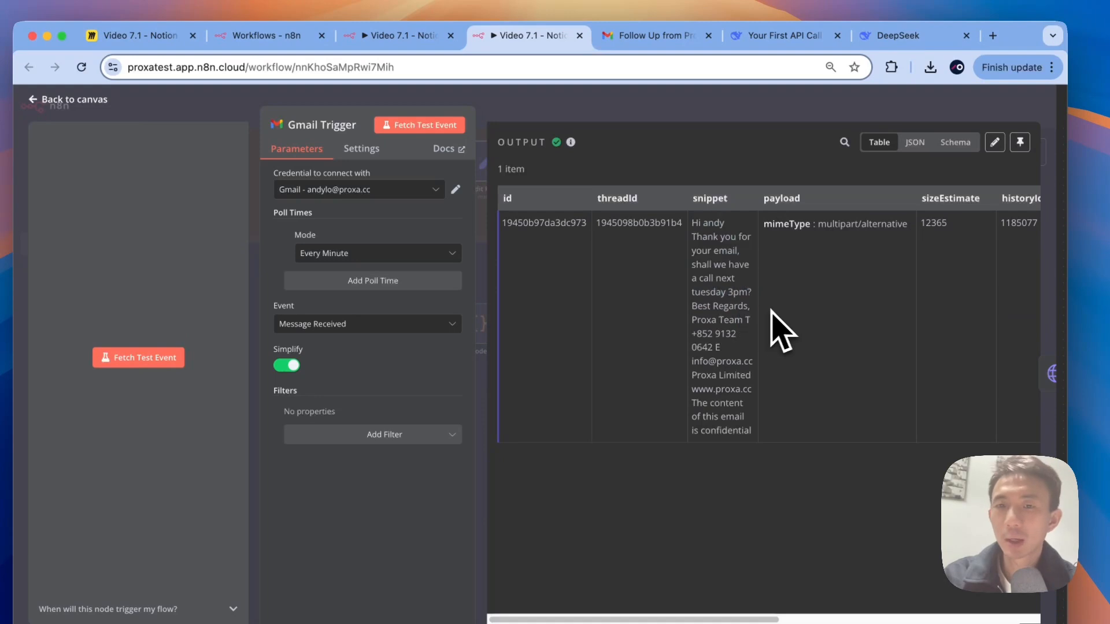
pyautogui.hscroll(4, 774, 310)
pyautogui.hscroll(3, 775, 312)
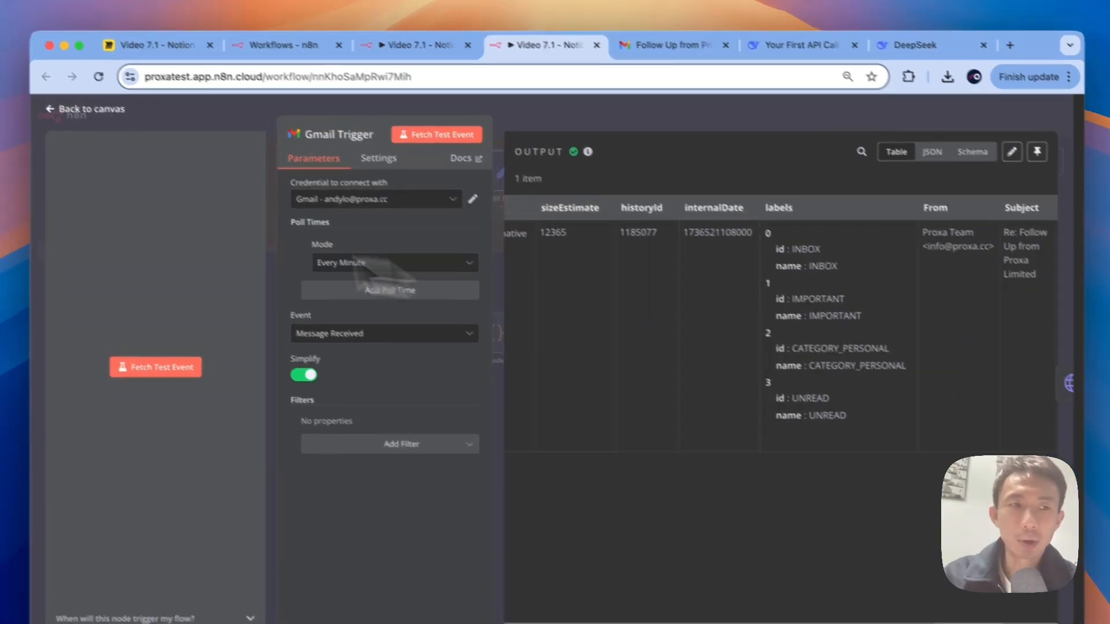
pyautogui.click(40, 100)
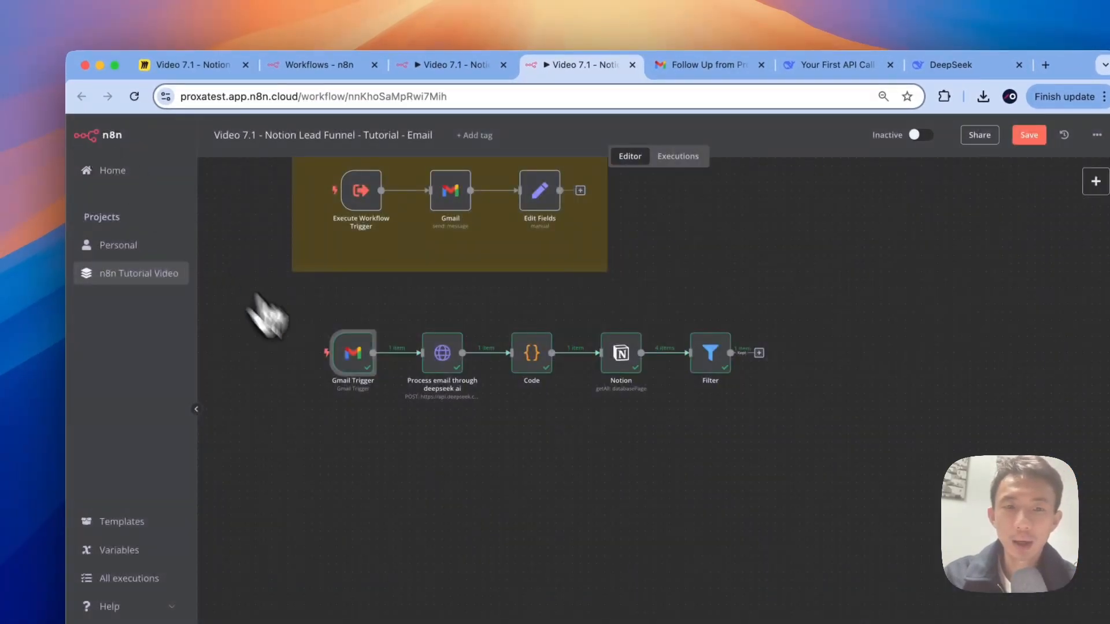
pyautogui.doubleClick(440, 355)
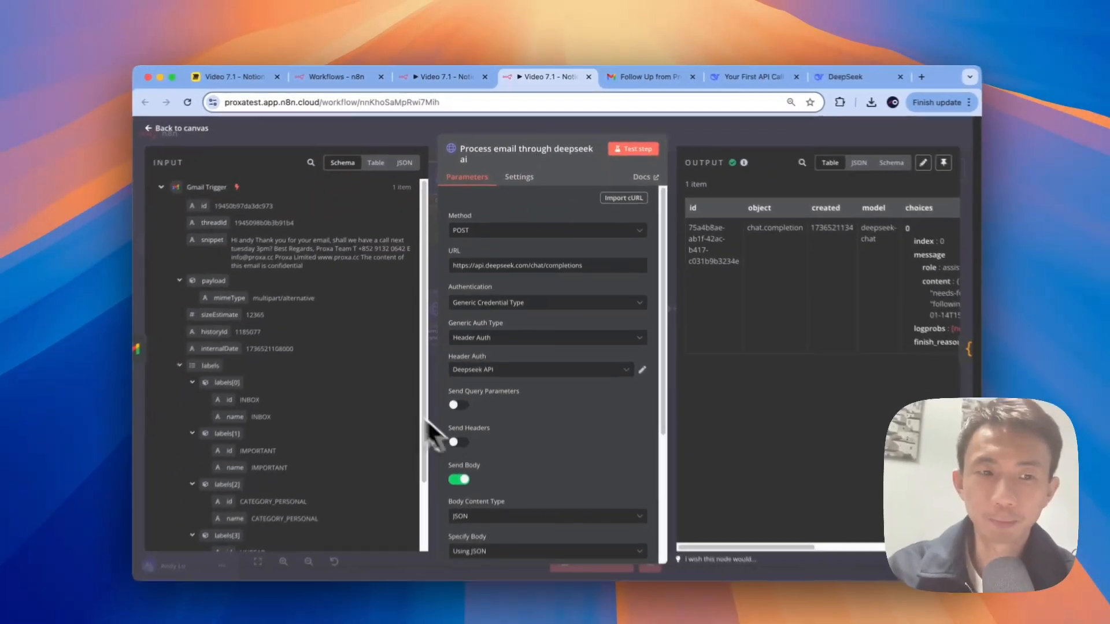
pyautogui.scroll(-1, 331, 455)
pyautogui.scroll(-1, 353, 376)
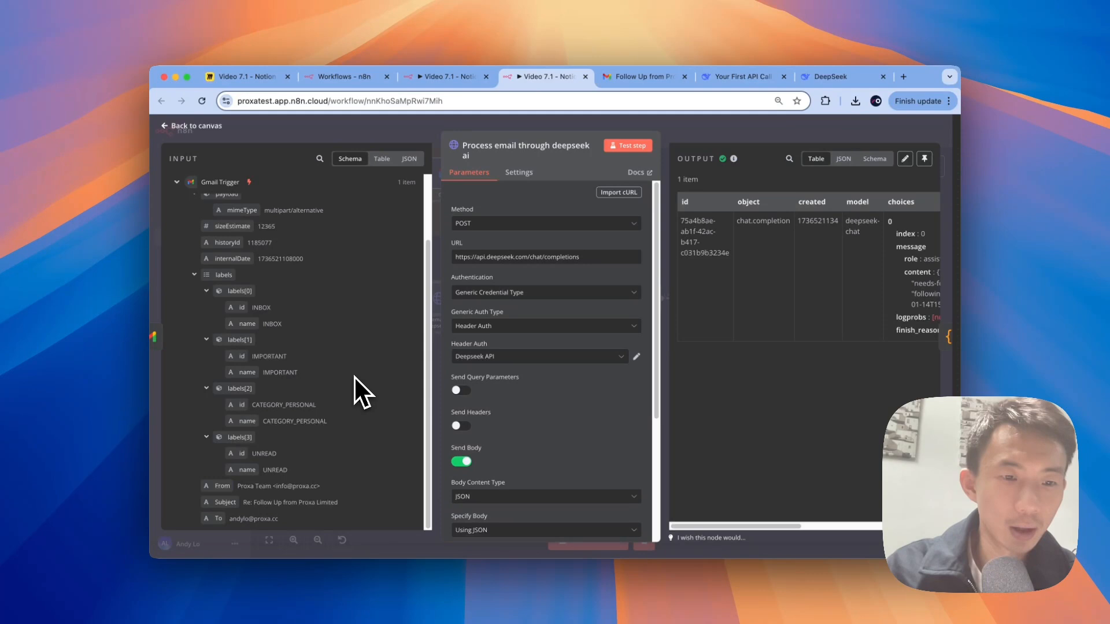
pyautogui.scroll(2, 313, 415)
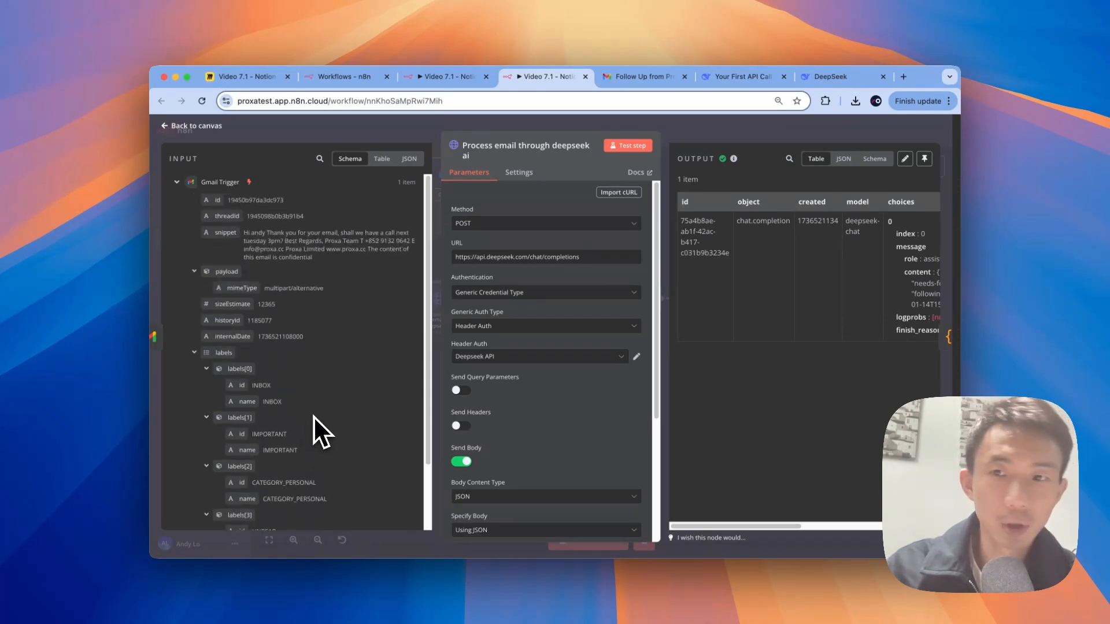
pyautogui.hscroll(2, 748, 335)
pyautogui.hscroll(5, 781, 319)
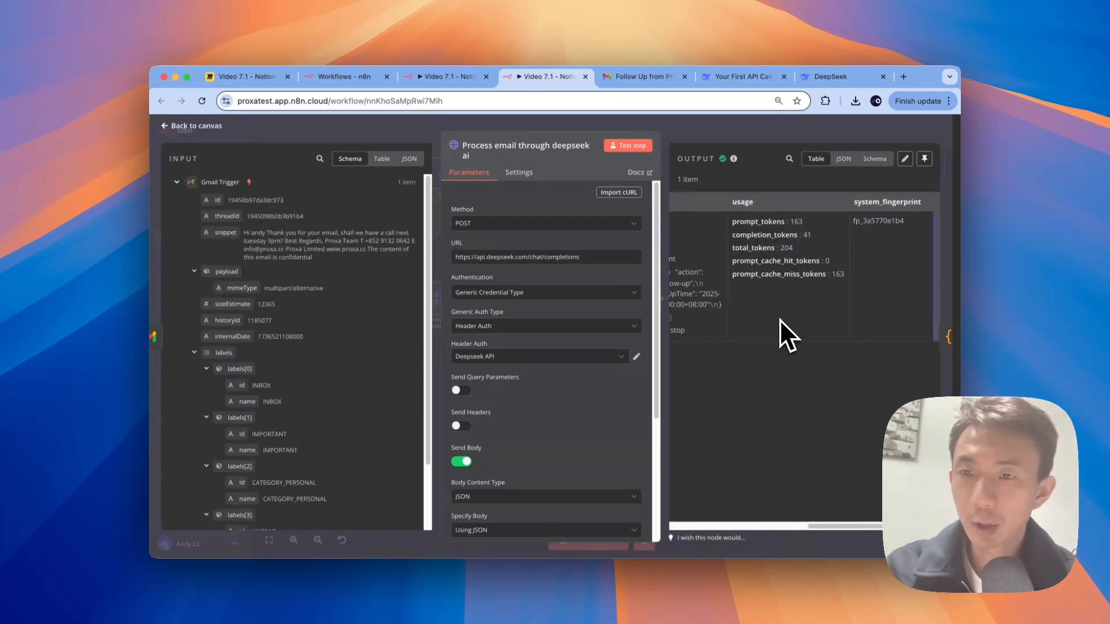
pyautogui.hscroll(-3, 780, 321)
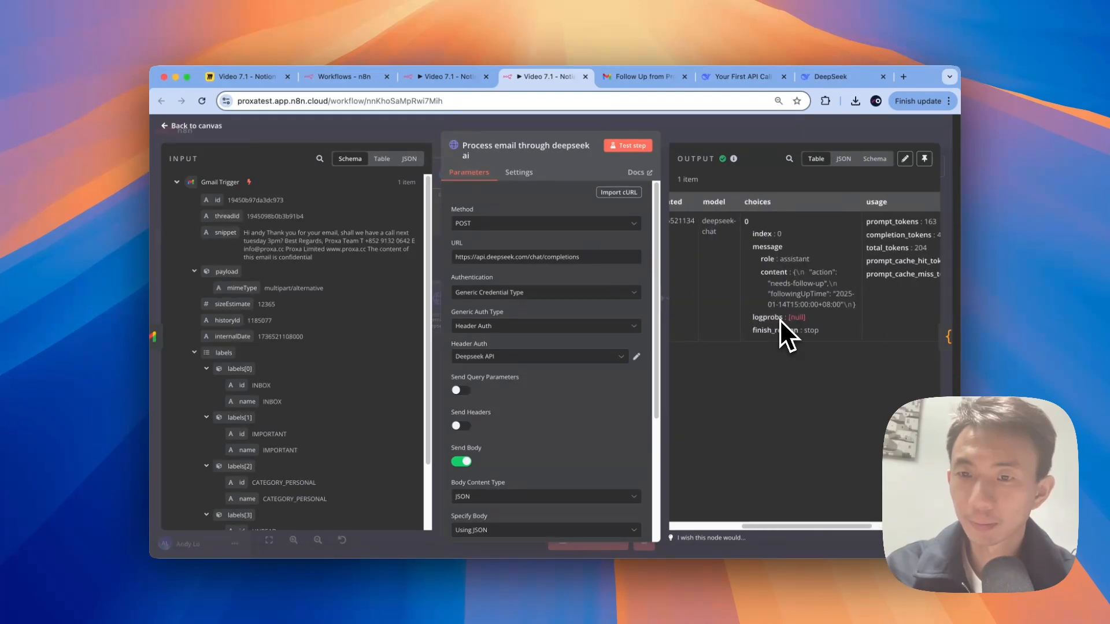
pyautogui.moveTo(771, 284); pyautogui.dragTo(829, 283)
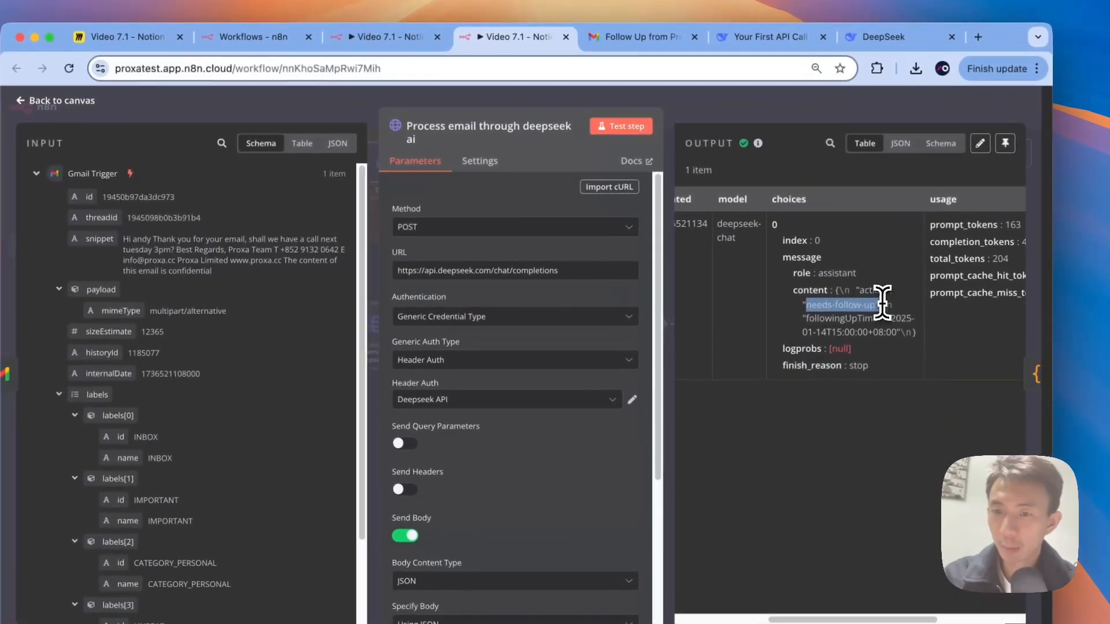
pyautogui.click(808, 317)
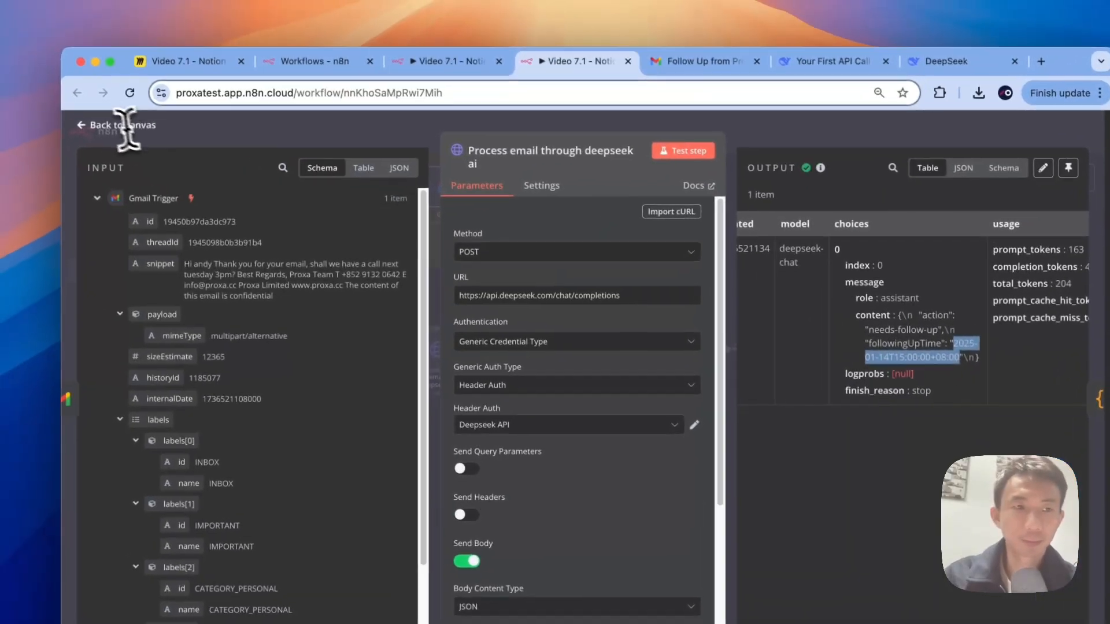
pyautogui.click(57, 100)
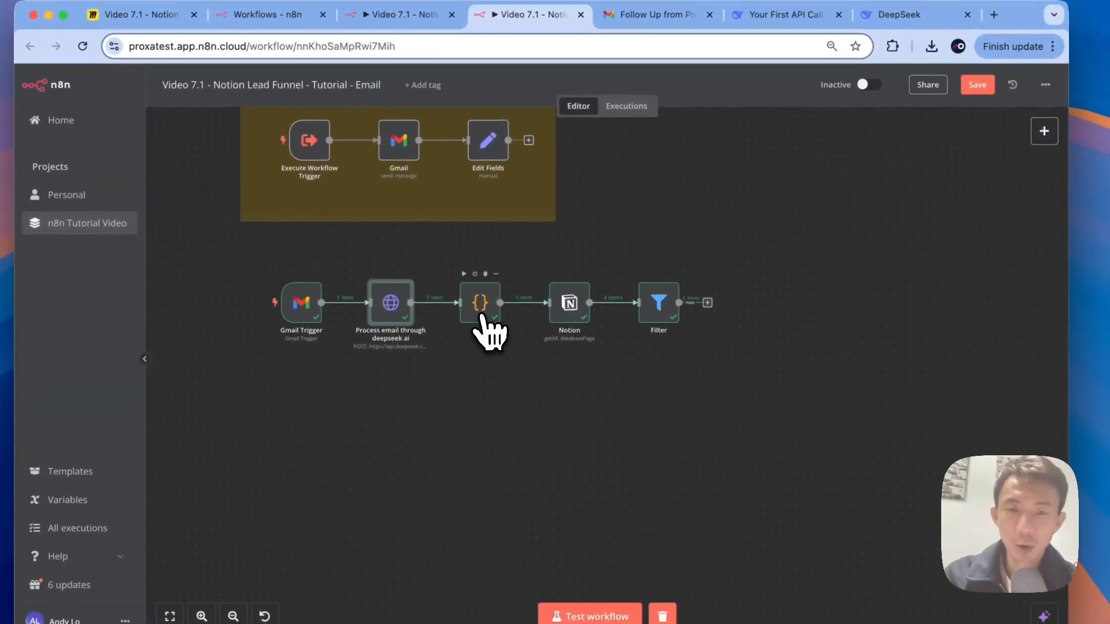
pyautogui.doubleClick(530, 343)
pyautogui.hscroll(5, 887, 271)
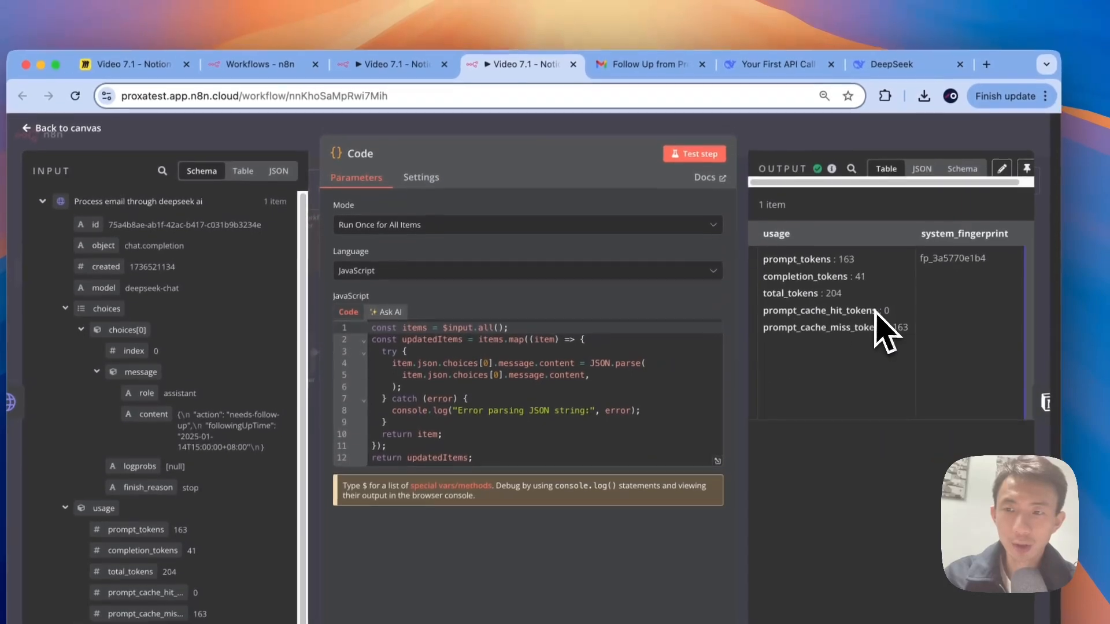
pyautogui.hscroll(-5, 884, 330)
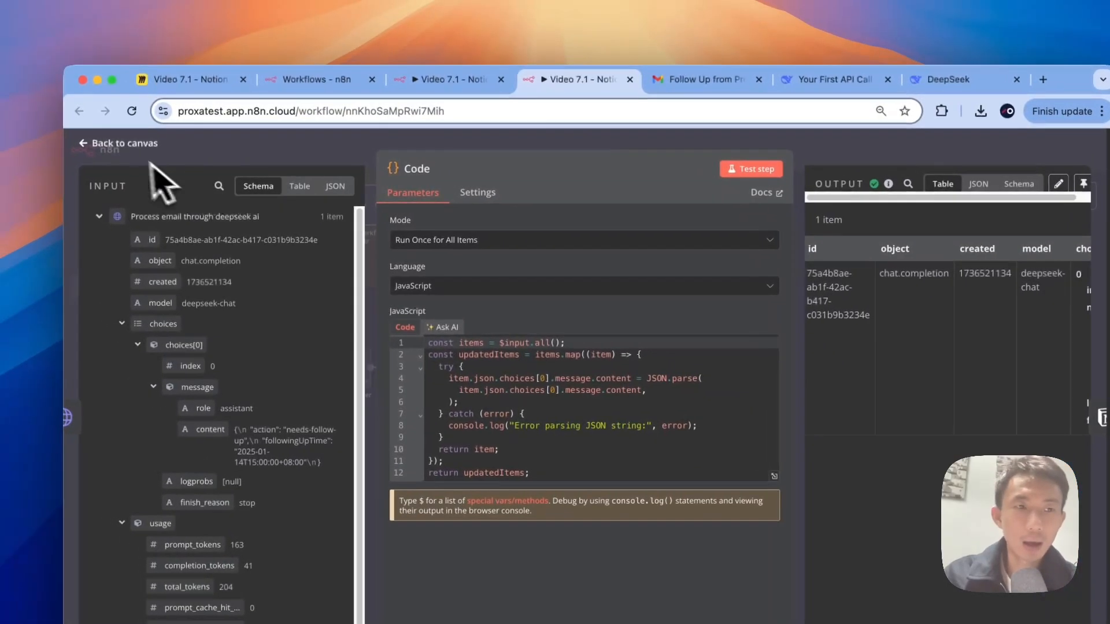
pyautogui.click(57, 130)
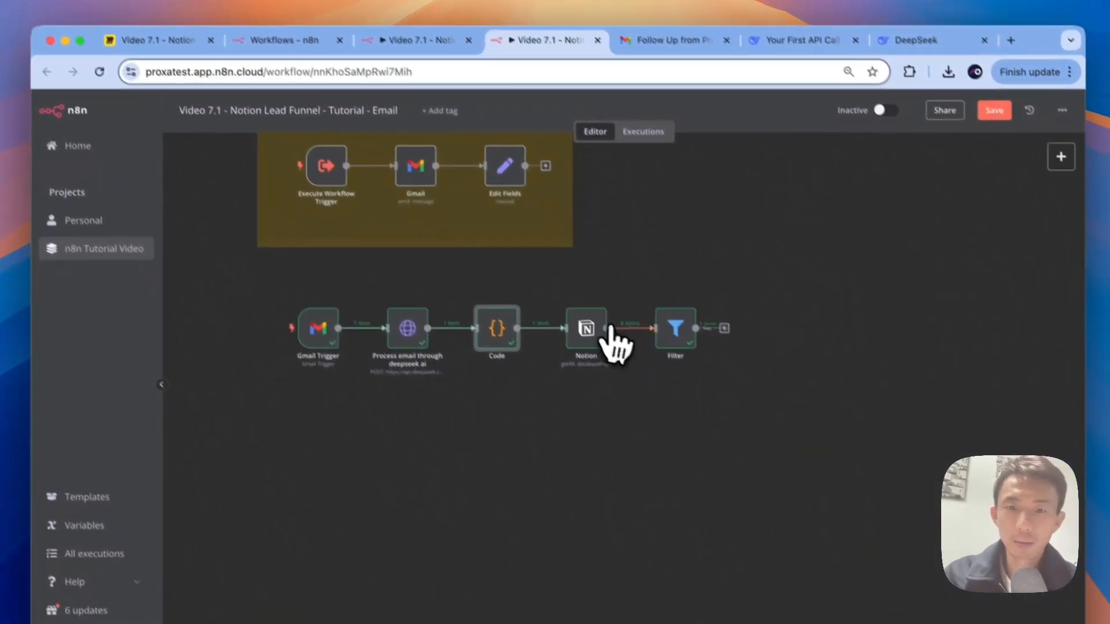
pyautogui.doubleClick(620, 367)
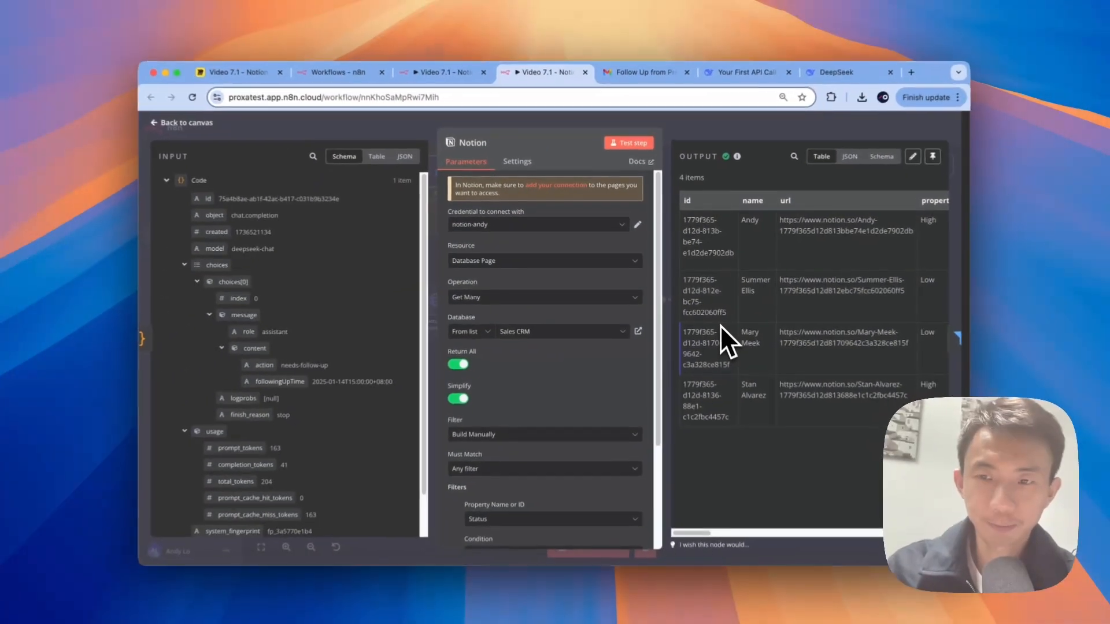
pyautogui.hscroll(8, 755, 347)
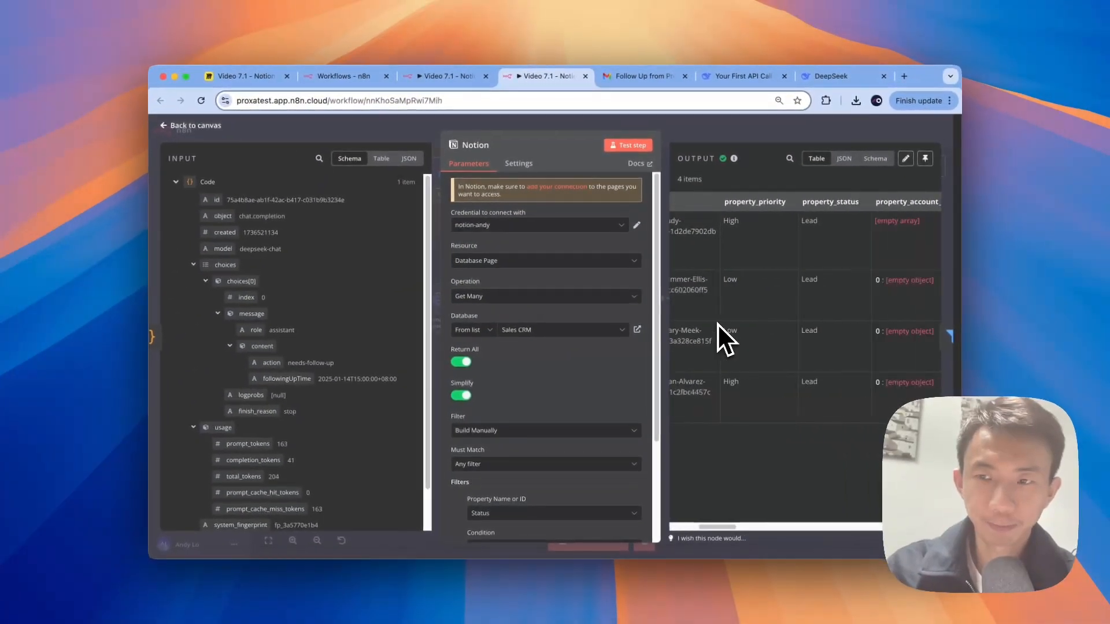
pyautogui.hscroll(6, 716, 323)
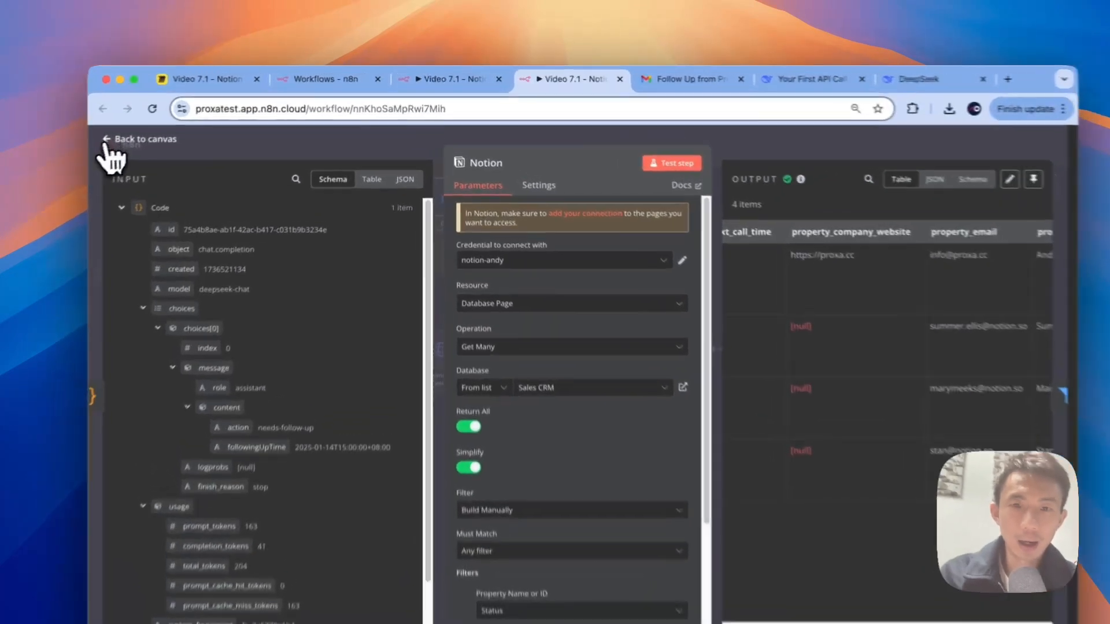
pyautogui.click(167, 125)
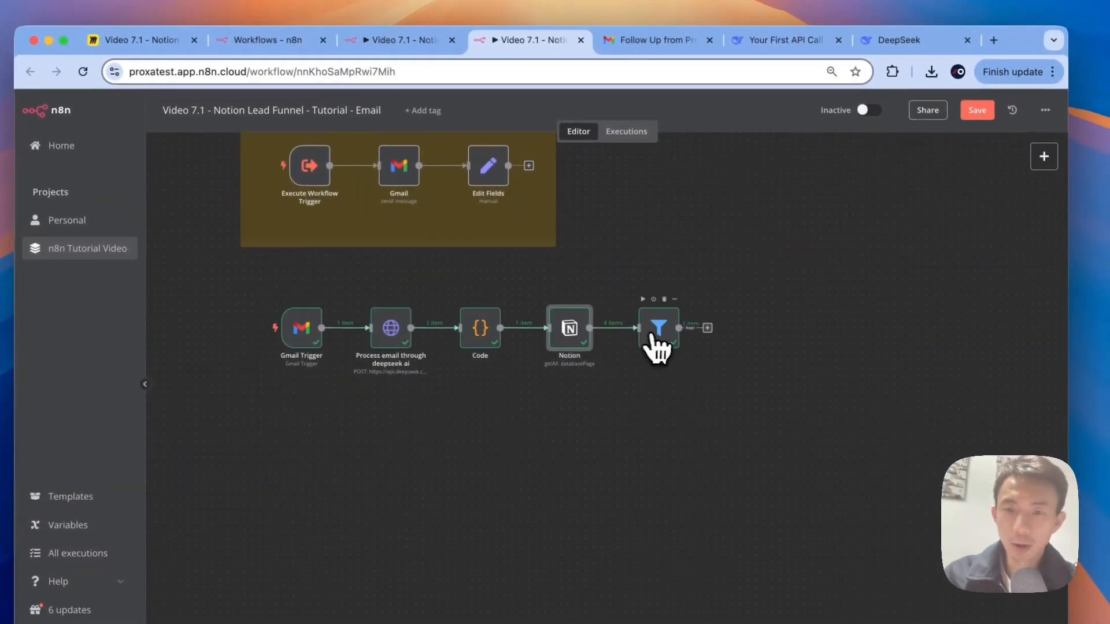
pyautogui.doubleClick(655, 328)
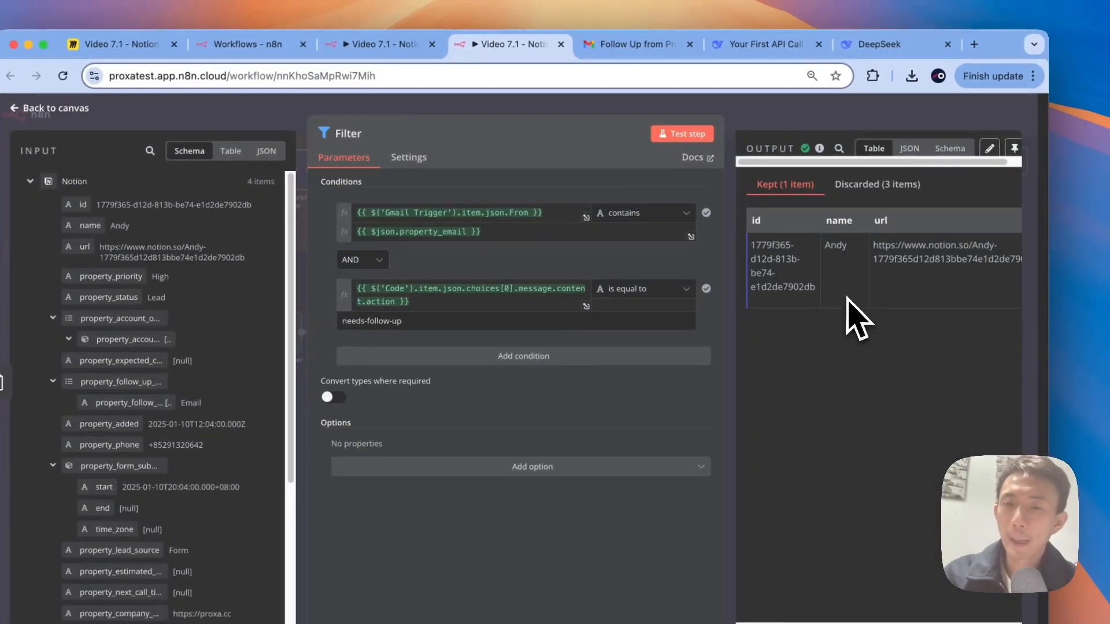
pyautogui.moveTo(818, 250); pyautogui.dragTo(847, 251)
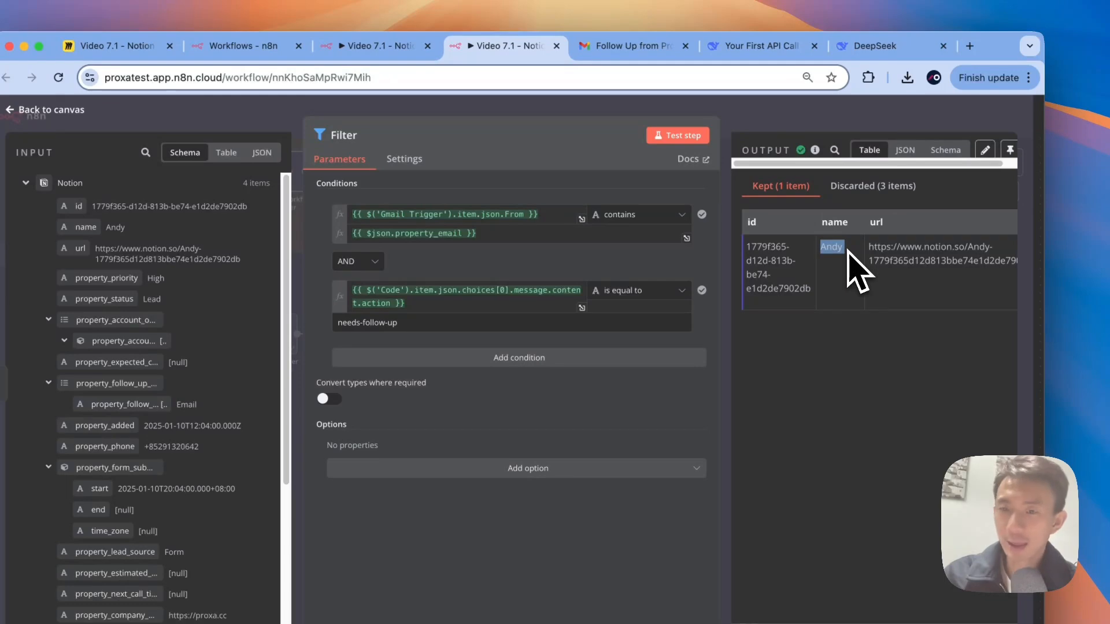
pyautogui.hscroll(5, 850, 252)
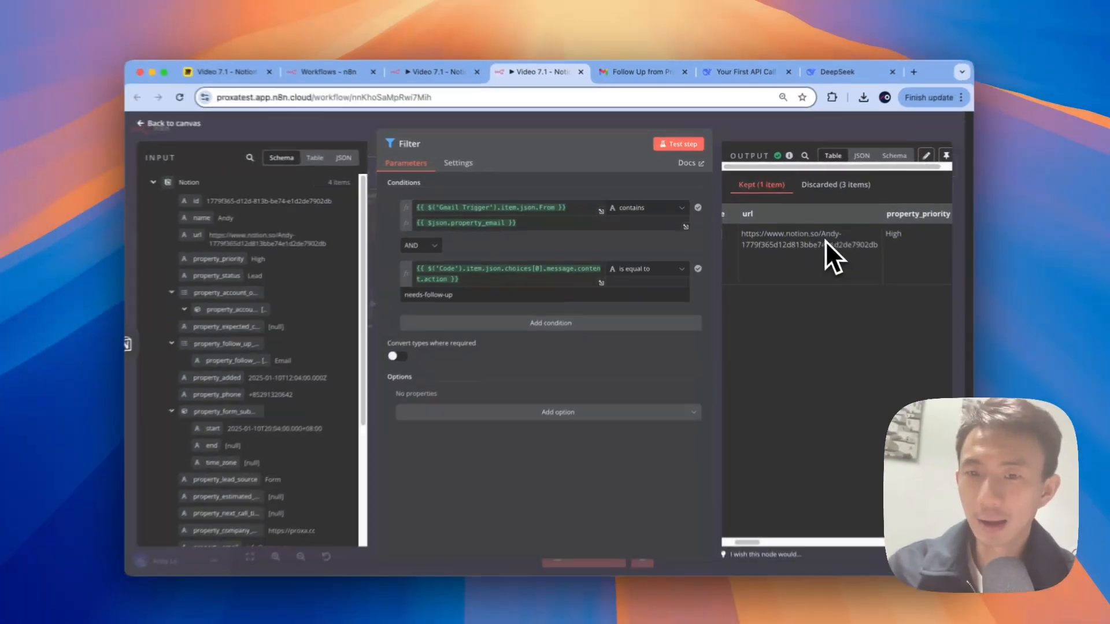
pyautogui.hscroll(-3, 756, 242)
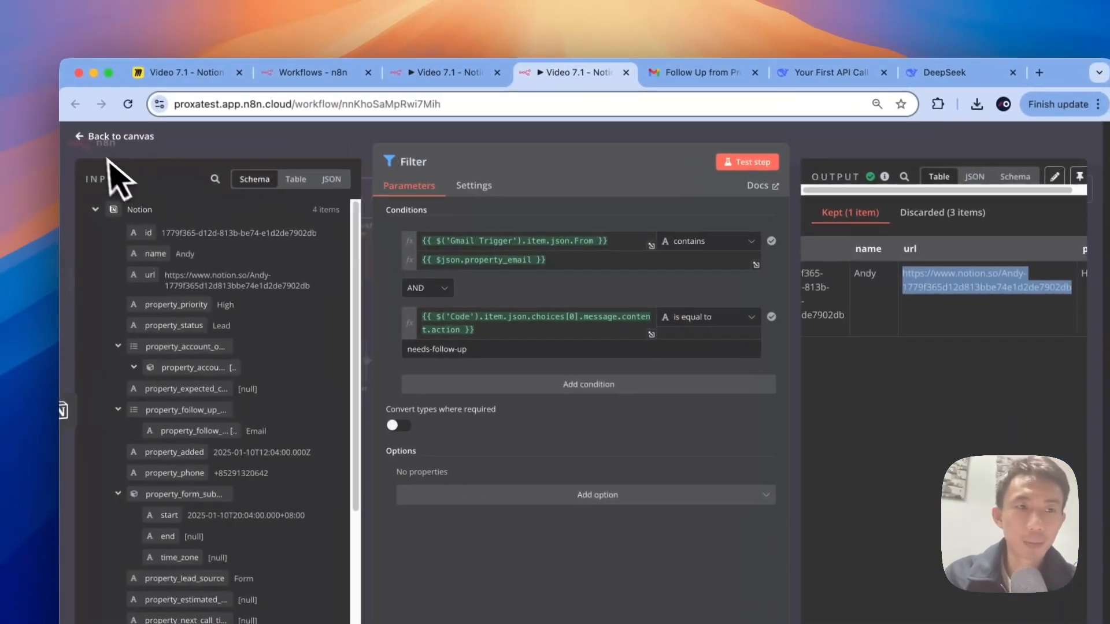
pyautogui.click(112, 123)
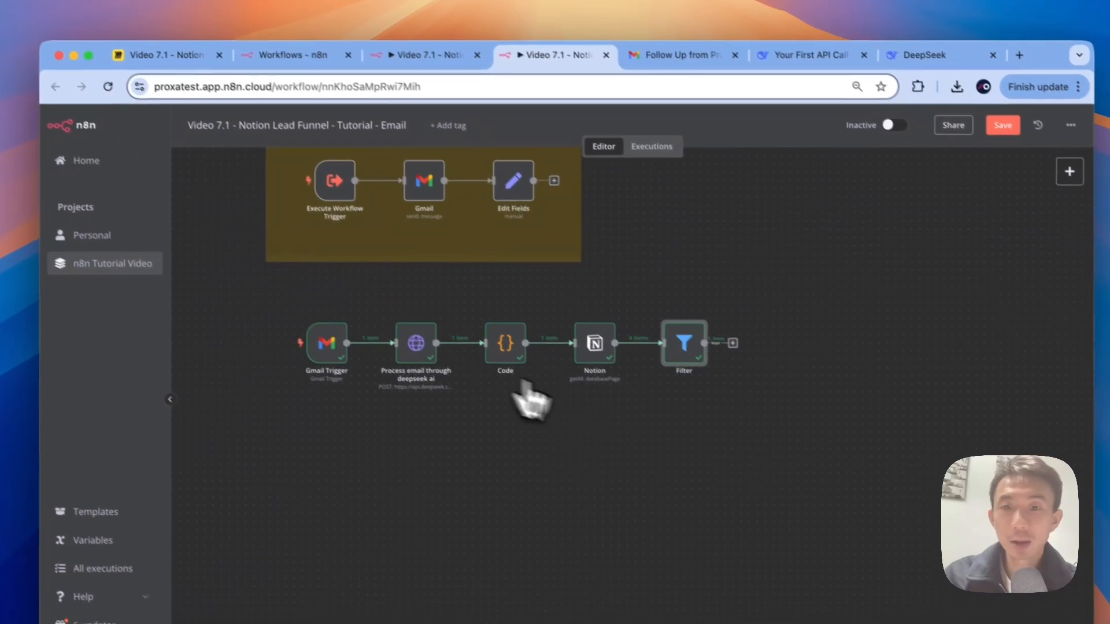
# Step: Add a Notion 'Update a database page' node after Filter, with the url field mapped to Database Page By URL
pyautogui.hscroll(1, 745, 425)
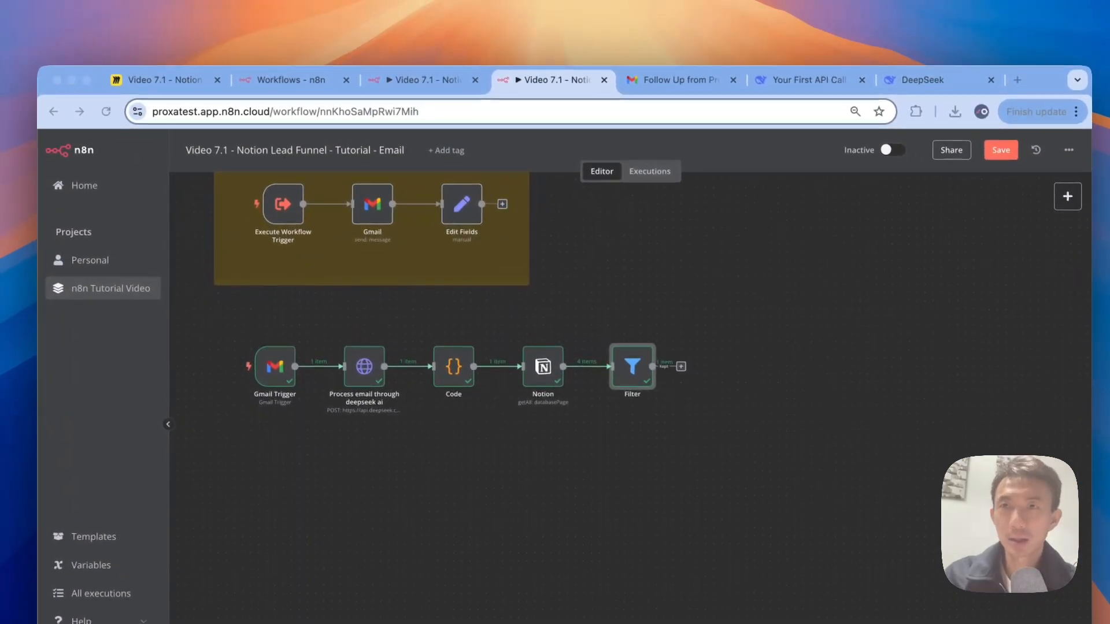
pyautogui.click(681, 367)
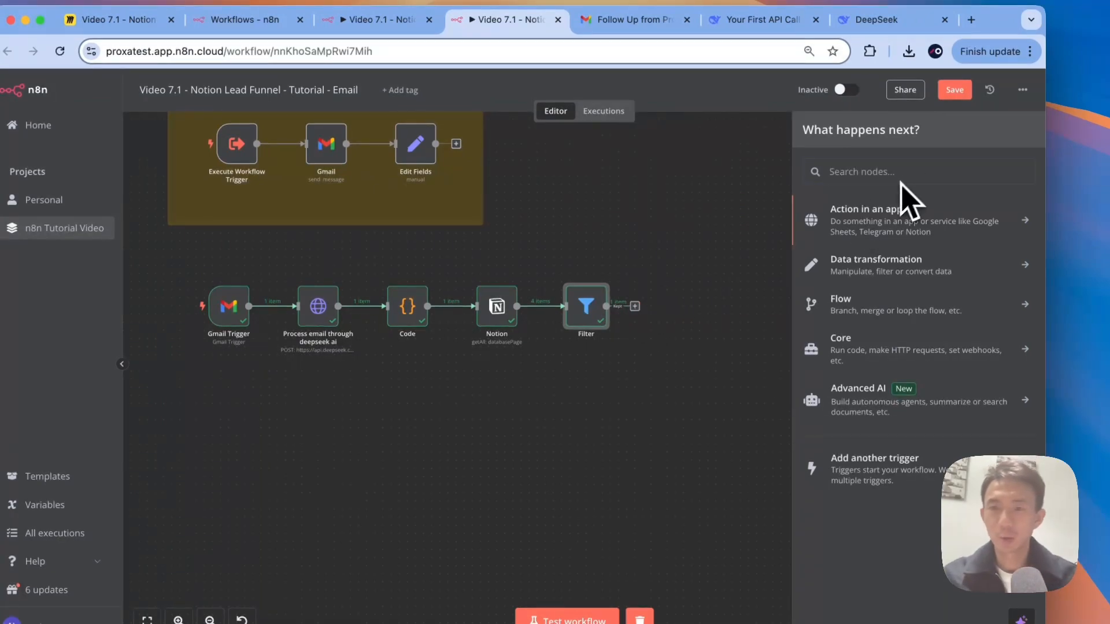
pyautogui.write('notion')
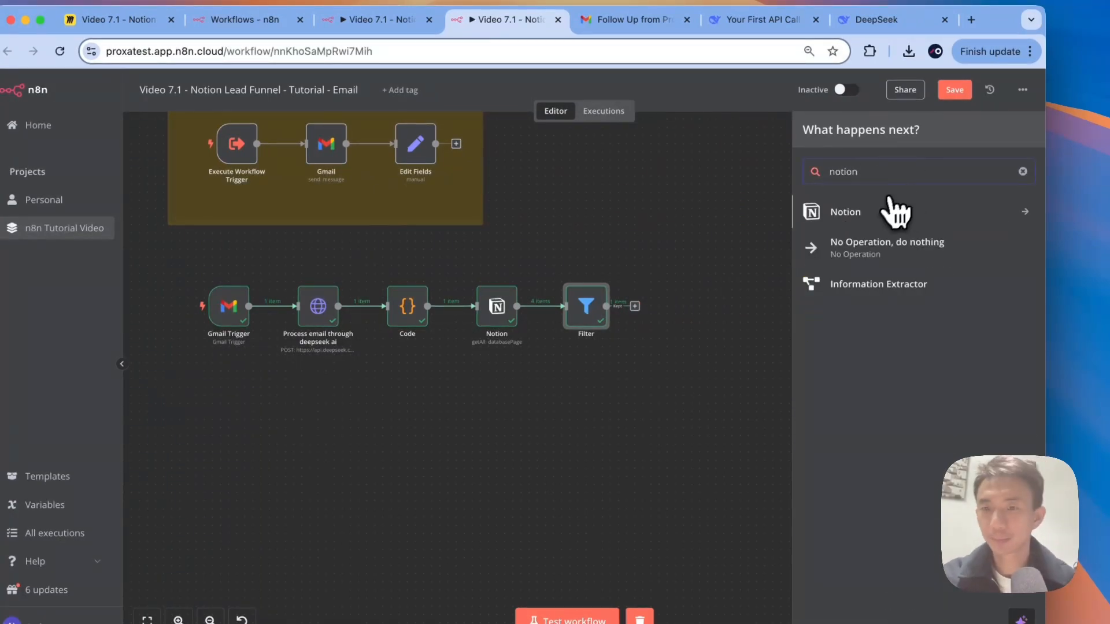
pyautogui.click(895, 213)
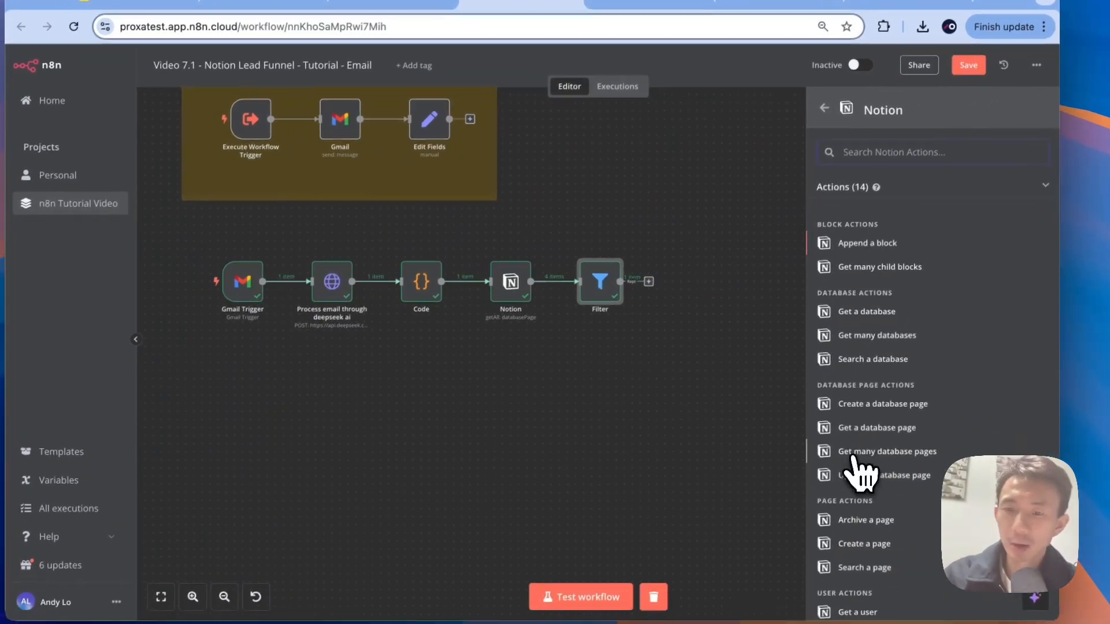
pyautogui.click(855, 500)
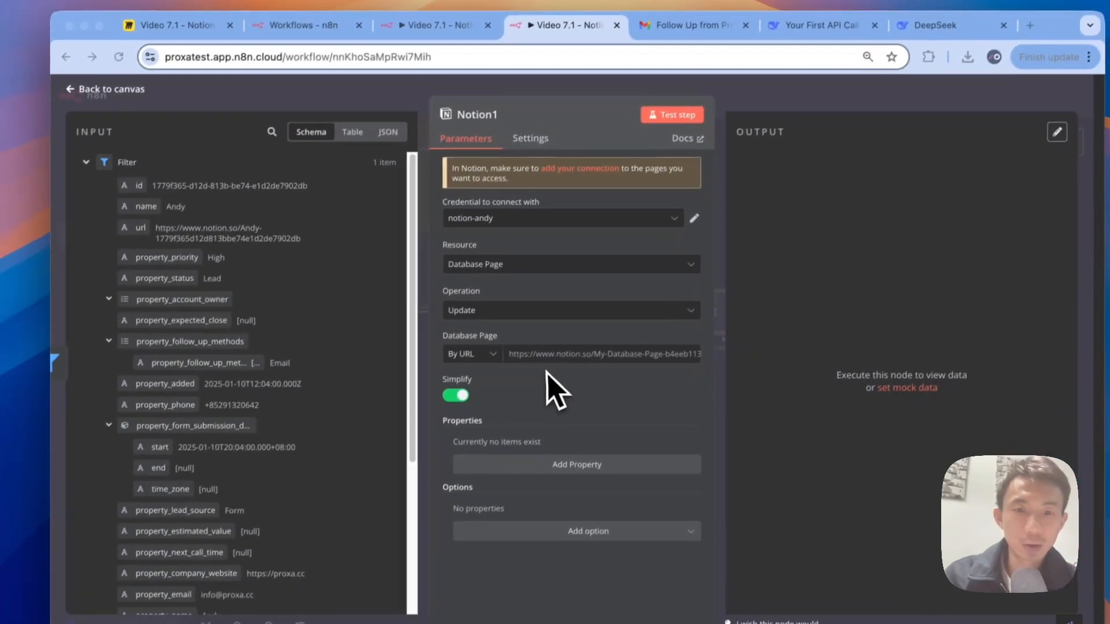
pyautogui.click(485, 409)
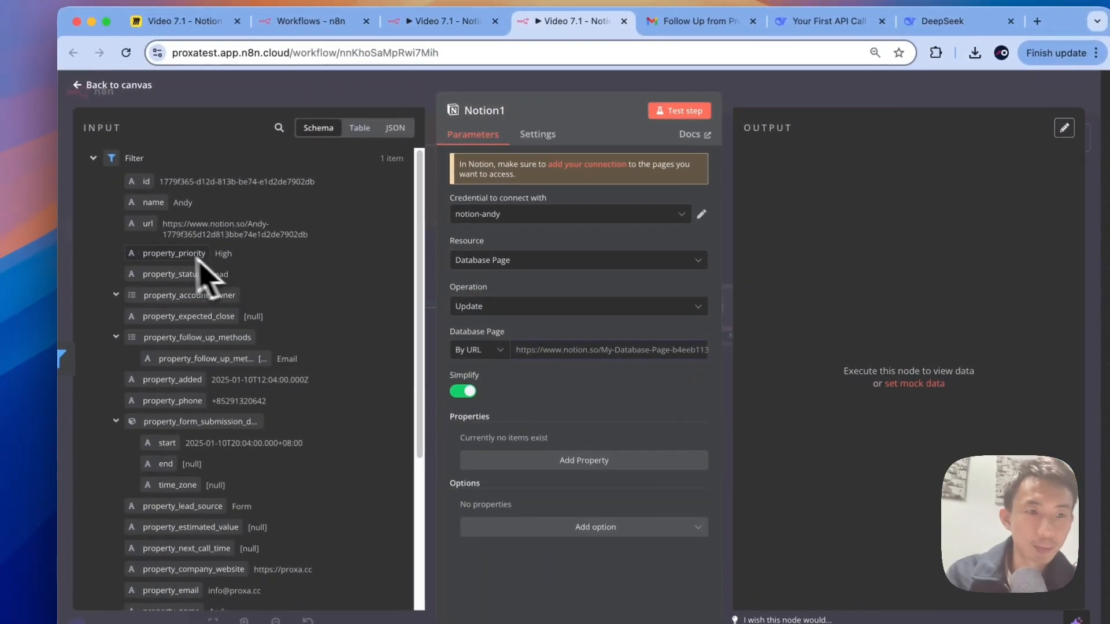
pyautogui.moveTo(144, 223); pyautogui.dragTo(572, 358)
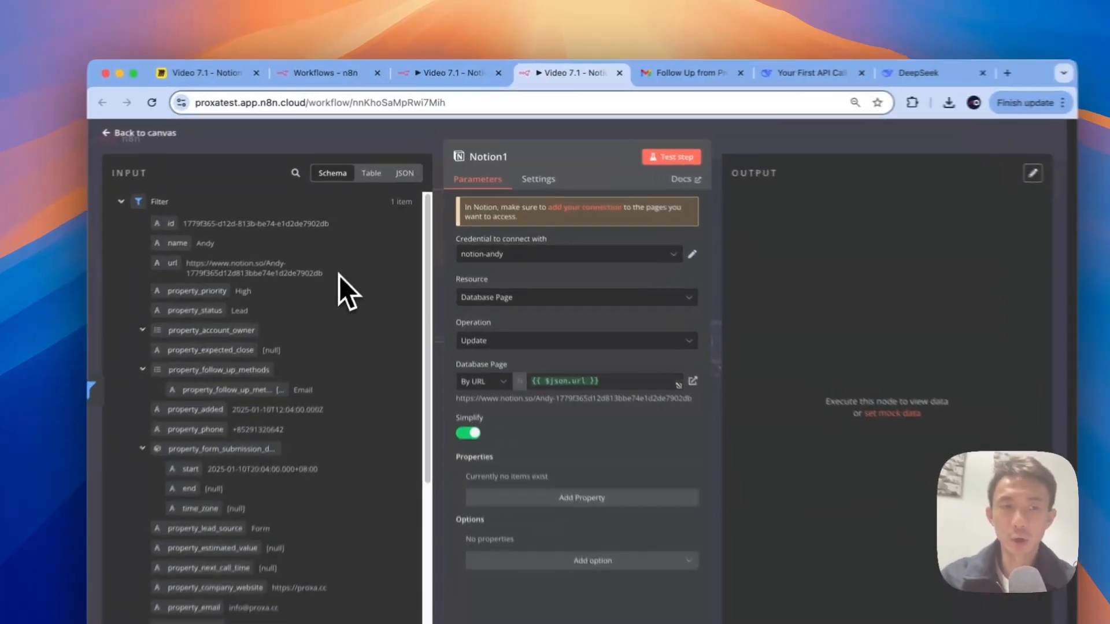
# Step: Copy the lead's Notion page URL and load it in a new browser tab
pyautogui.moveTo(356, 241); pyautogui.dragTo(224, 232)
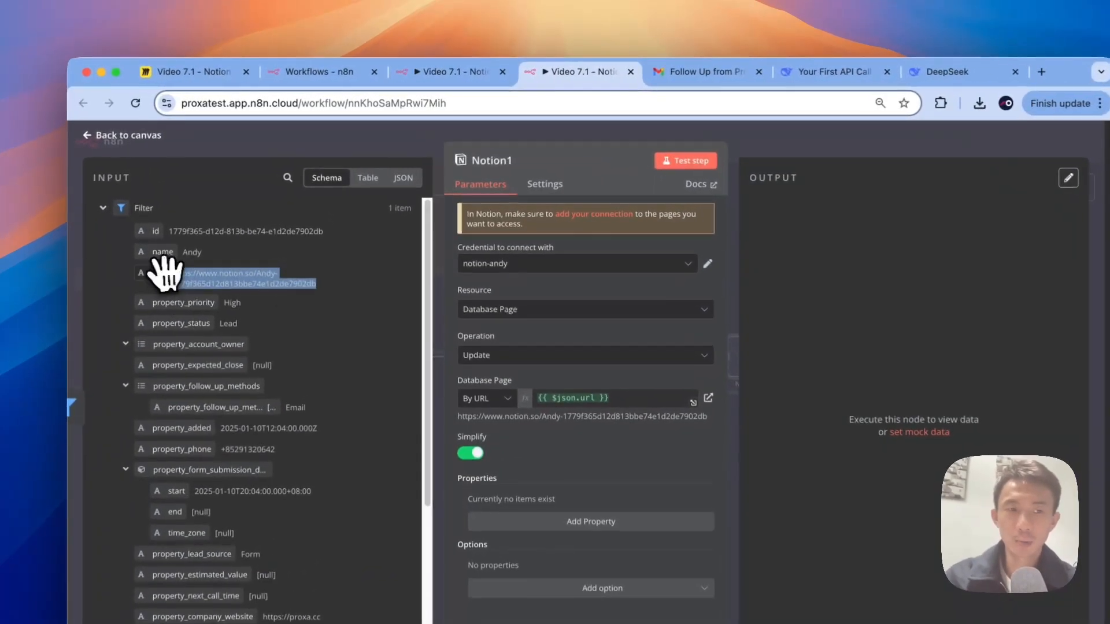
pyautogui.press('super+c')
pyautogui.press('super+t')
pyautogui.press('super+v')
pyautogui.press('Return')
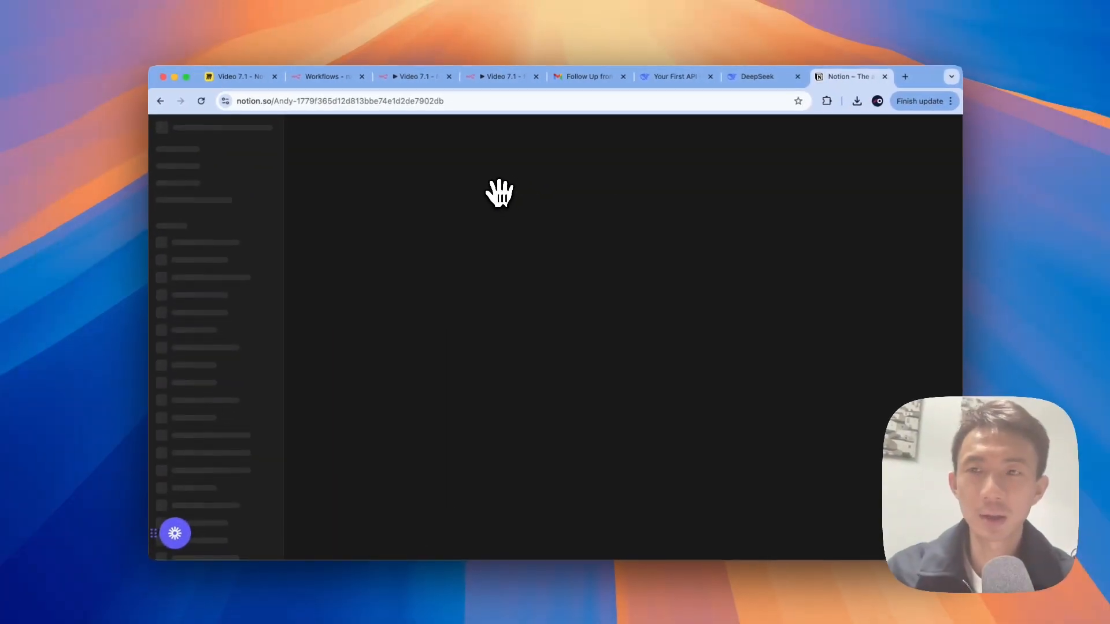
pyautogui.click(752, 101)
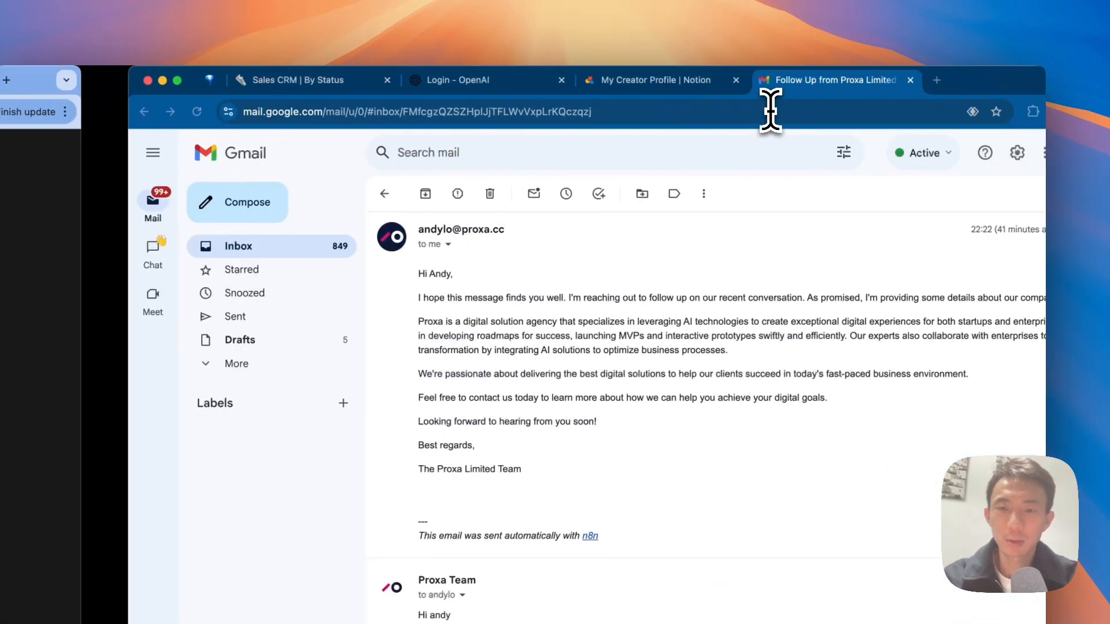
pyautogui.press('super+t')
pyautogui.press('super+v')
pyautogui.press('Return')
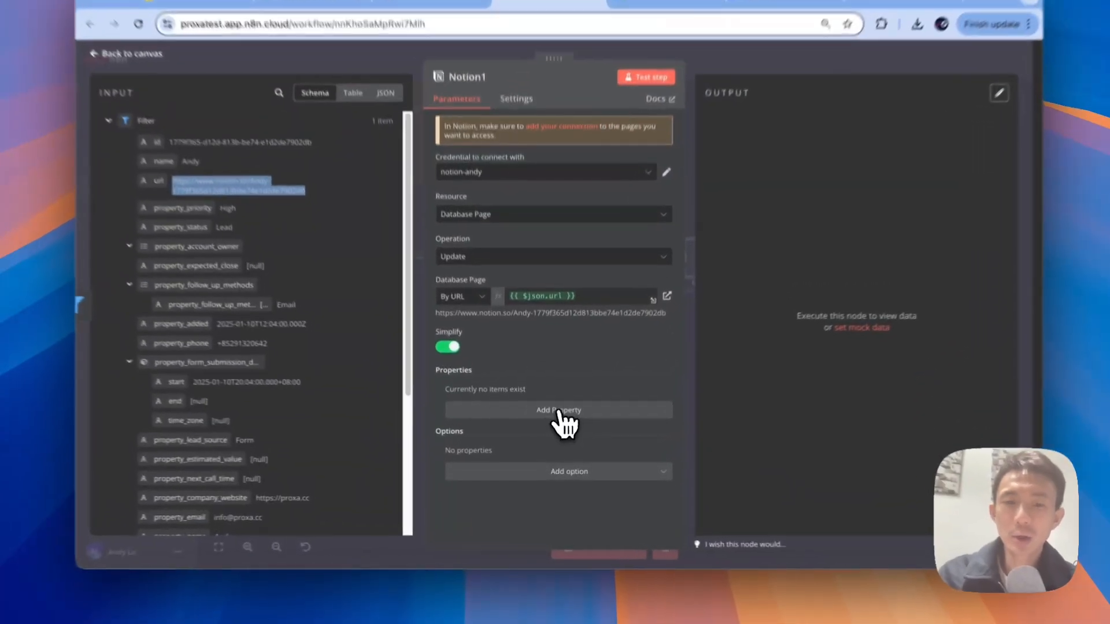
# Step: Add Next Call Time as a Notion property to update, with Include Time on
pyautogui.click(552, 425)
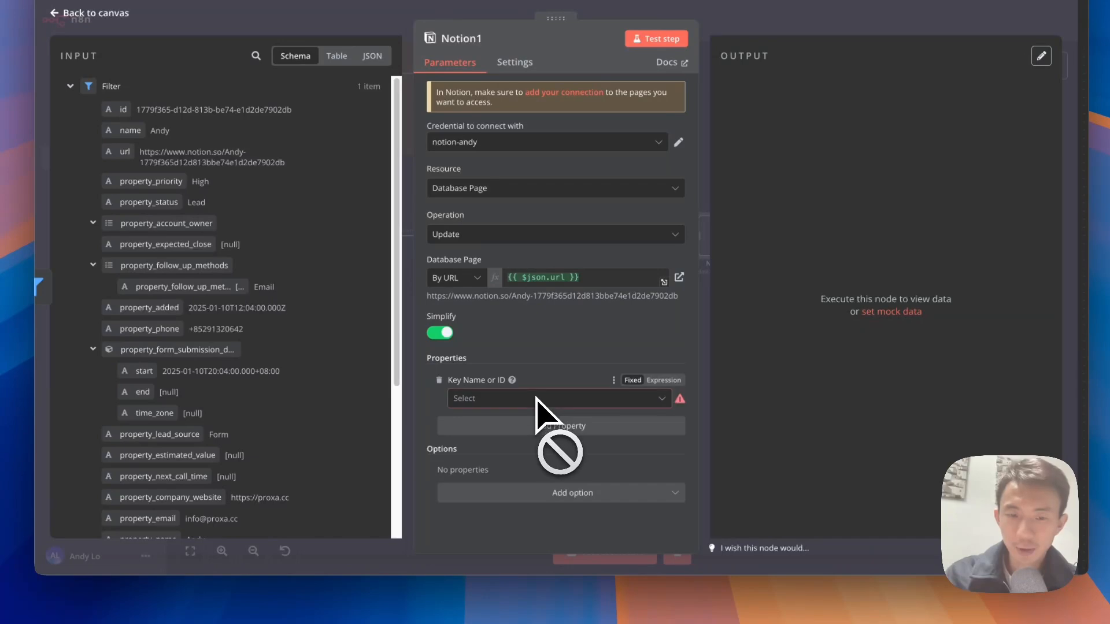
pyautogui.click(536, 398)
pyautogui.scroll(-5, 529, 376)
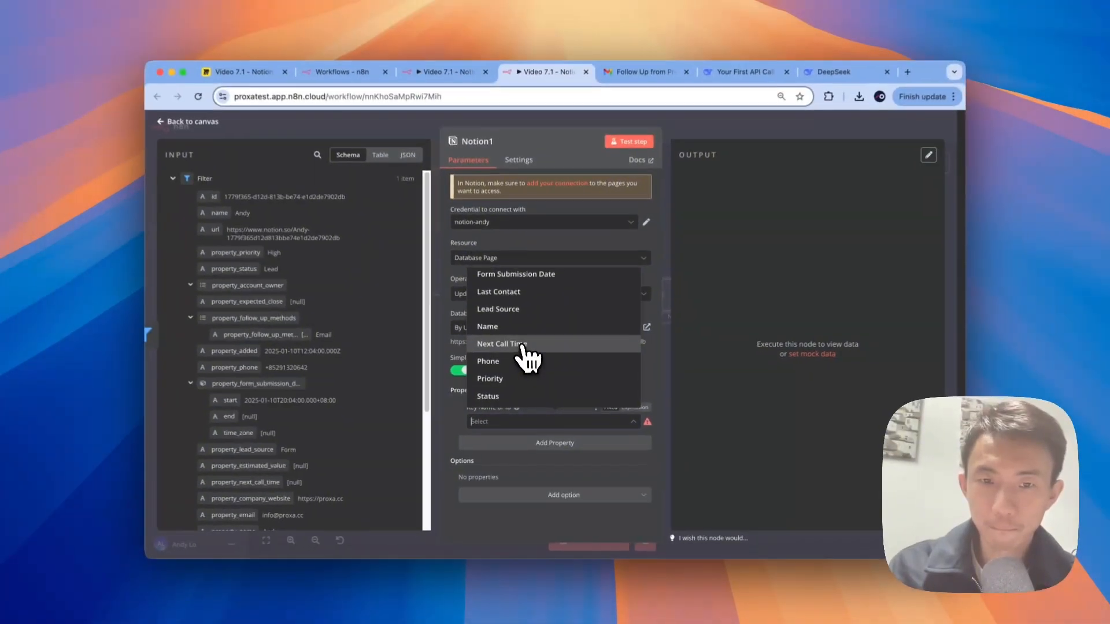
pyautogui.scroll(3, 526, 323)
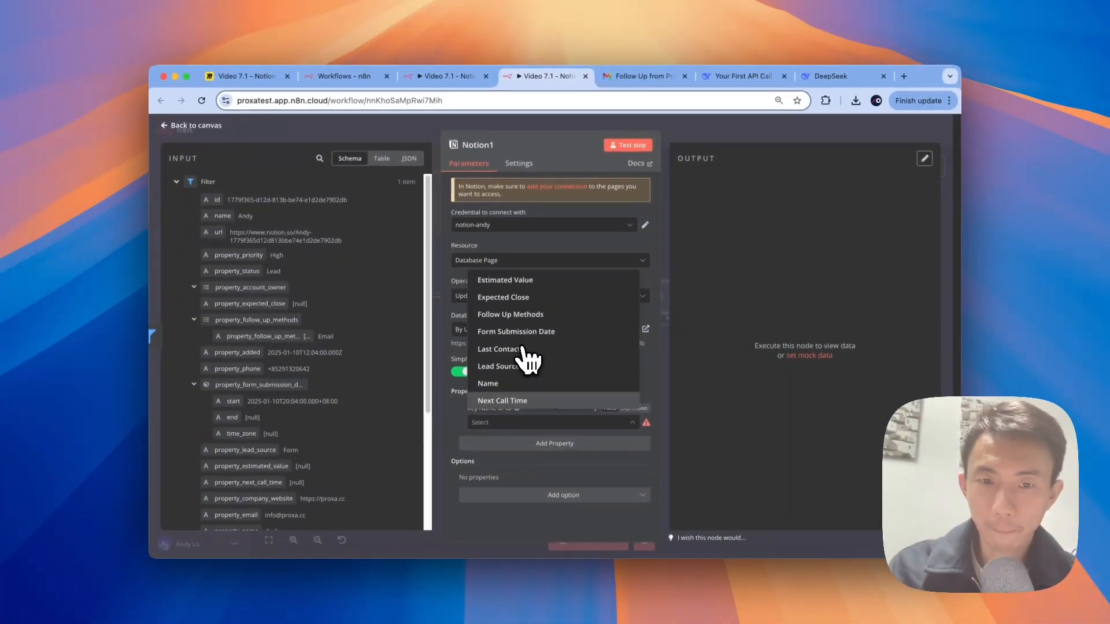
pyautogui.scroll(2, 527, 357)
pyautogui.scroll(-3, 527, 356)
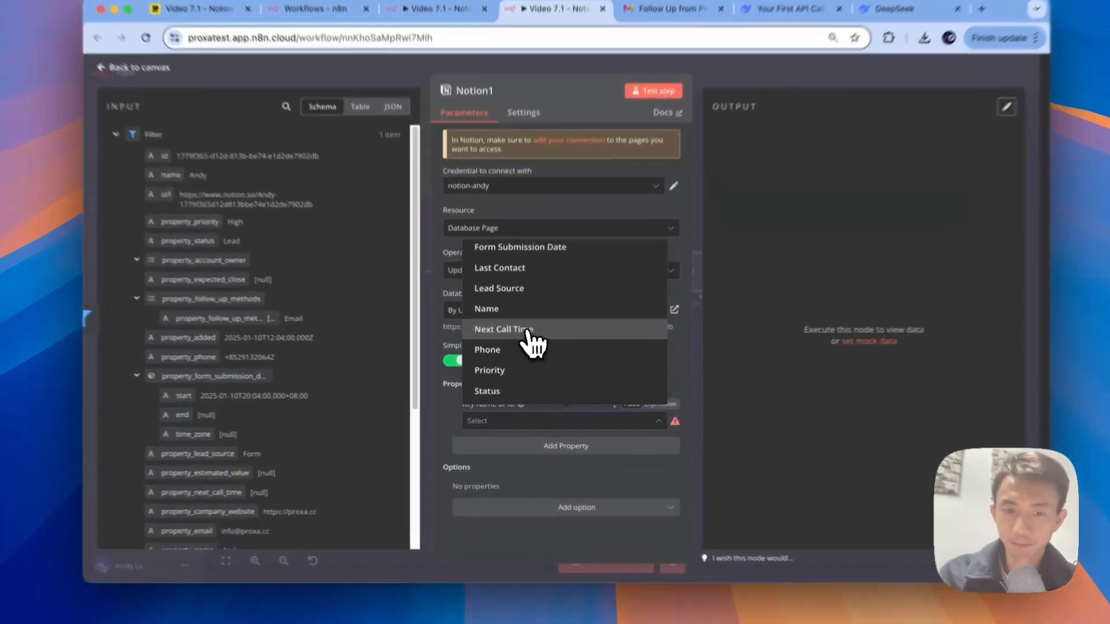
pyautogui.click(526, 331)
# Step: Map the Code node's followingUpTime (2025-01-14T15:00:00+08:00) into the Next Call Time date
pyautogui.scroll(-2, 564, 384)
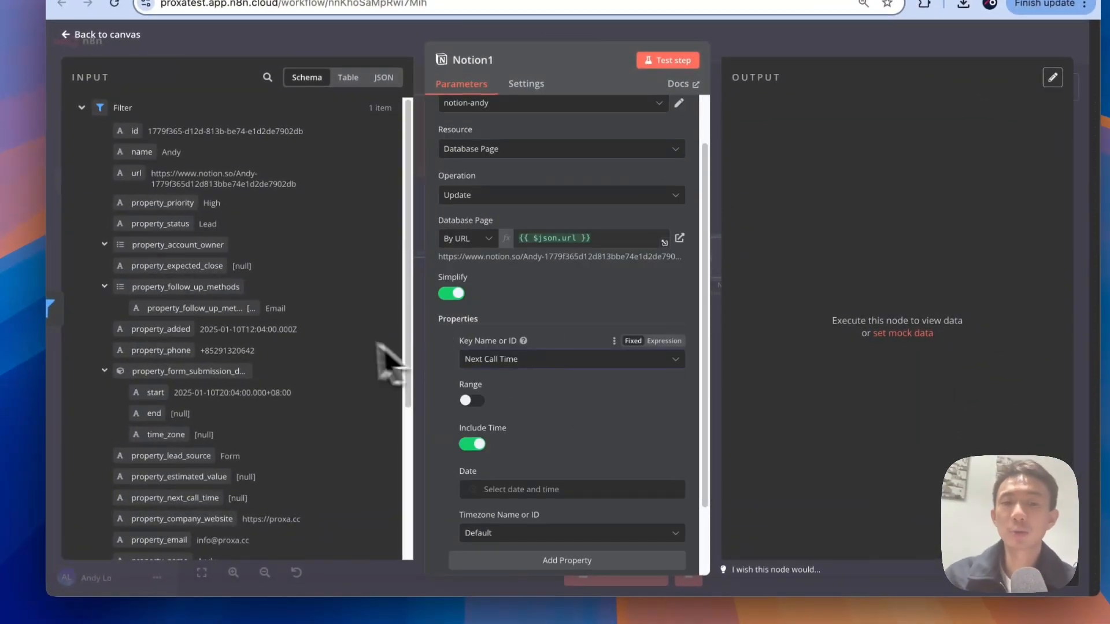
pyautogui.scroll(-2, 347, 359)
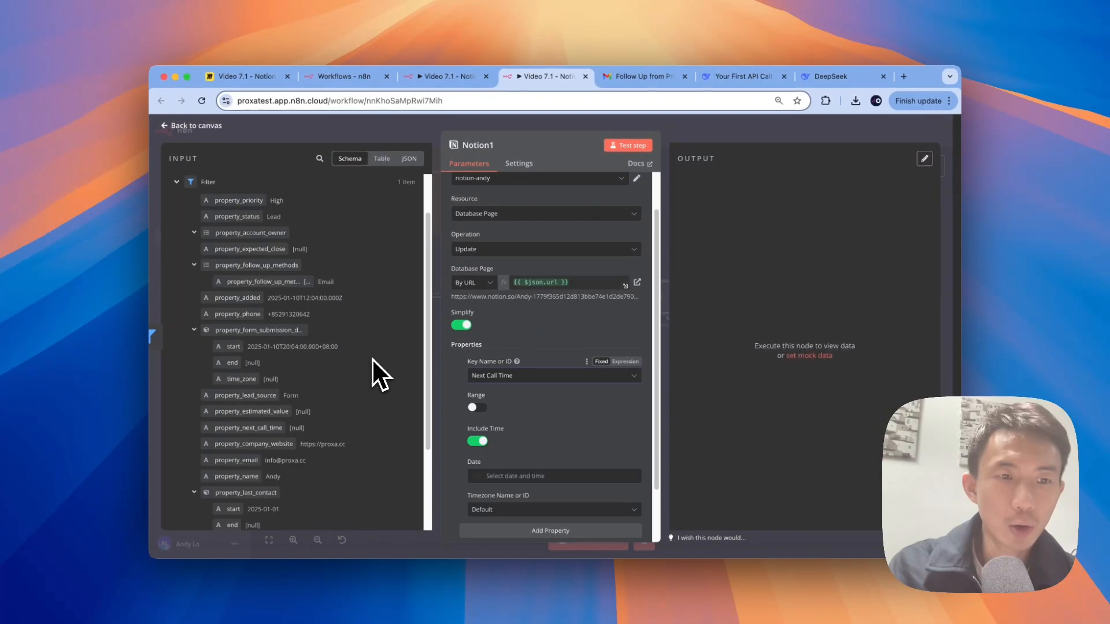
pyautogui.scroll(-2, 372, 359)
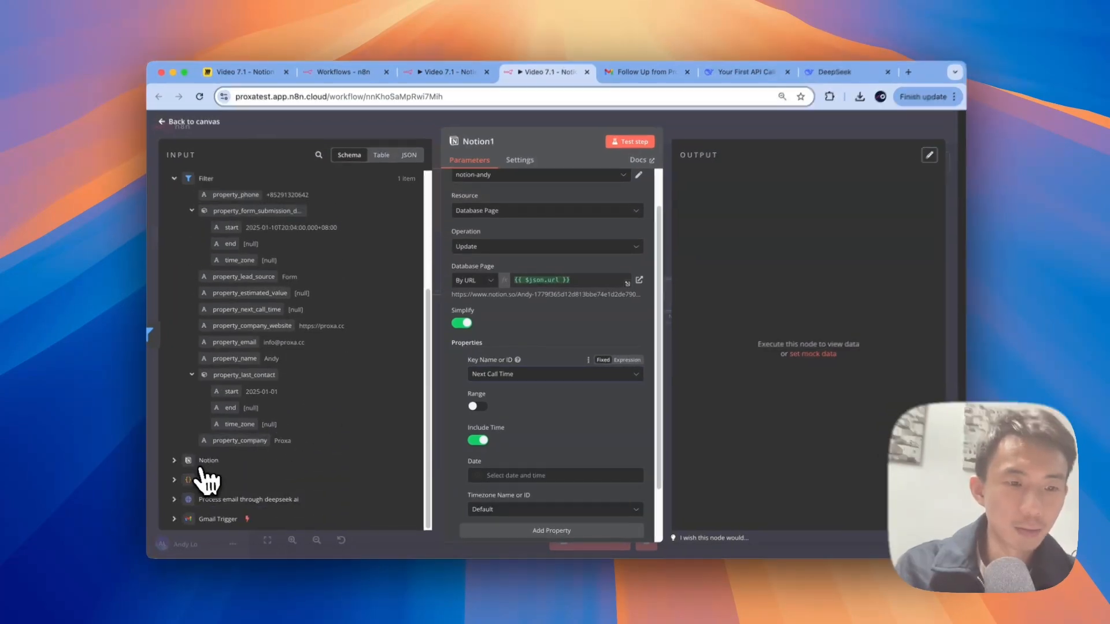
pyautogui.click(178, 481)
pyautogui.scroll(-5, 354, 330)
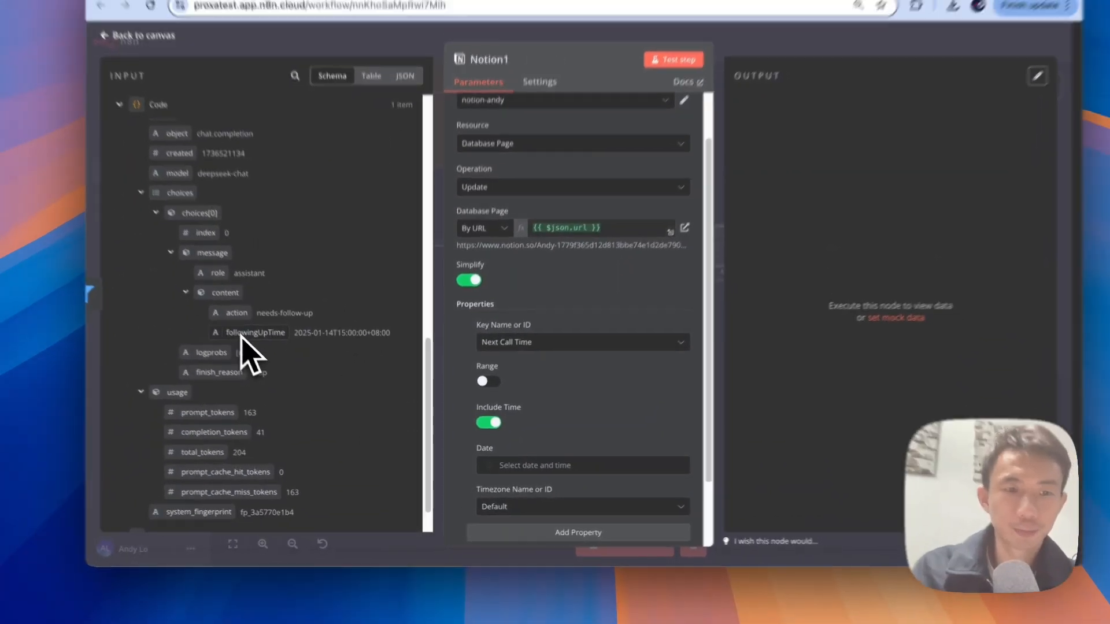
pyautogui.scroll(3, 266, 347)
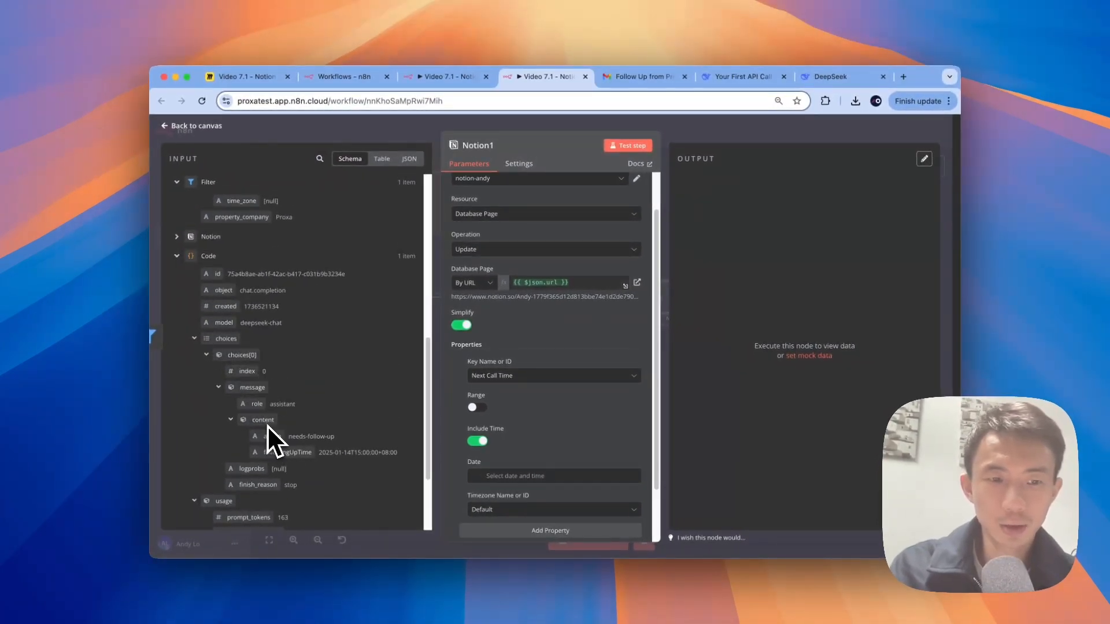
pyautogui.moveTo(281, 451); pyautogui.dragTo(534, 452)
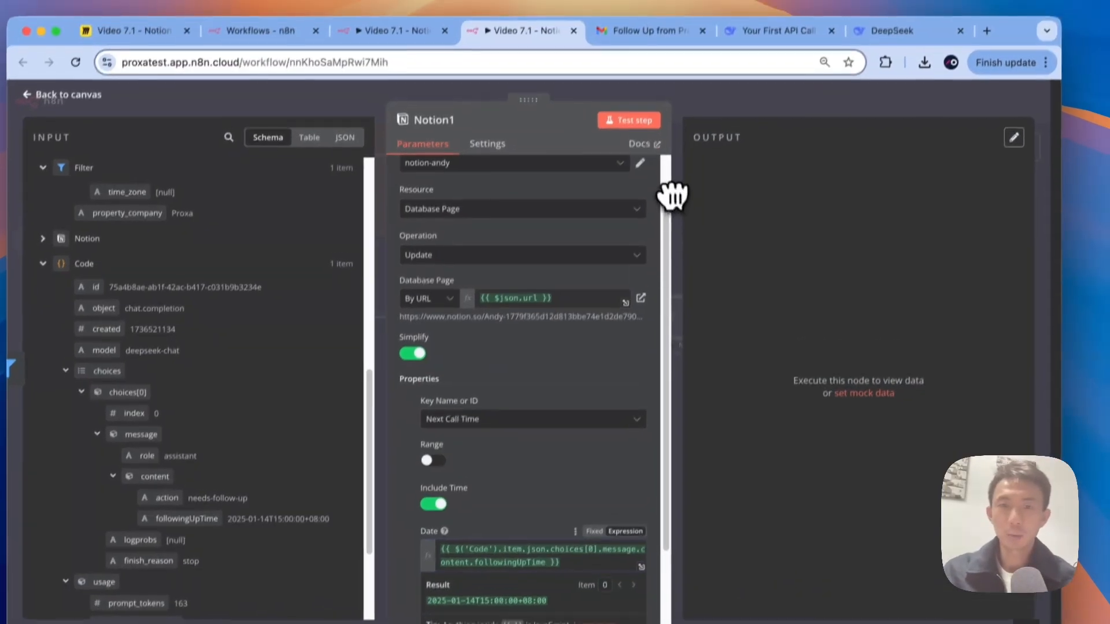
# Step: Test the Notion1 step and confirm the lead's Next Call Time reads January 14, 2025 3:00 PM
pyautogui.click(634, 97)
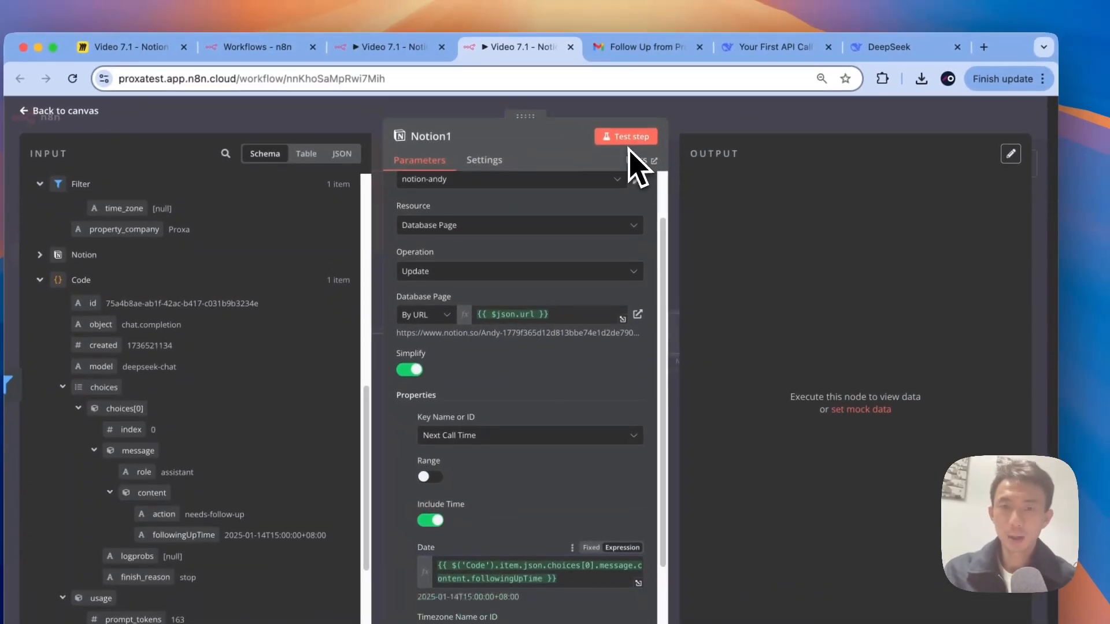
pyautogui.hotkey('ctrl', 'Right')
pyautogui.scroll(-5, 677, 397)
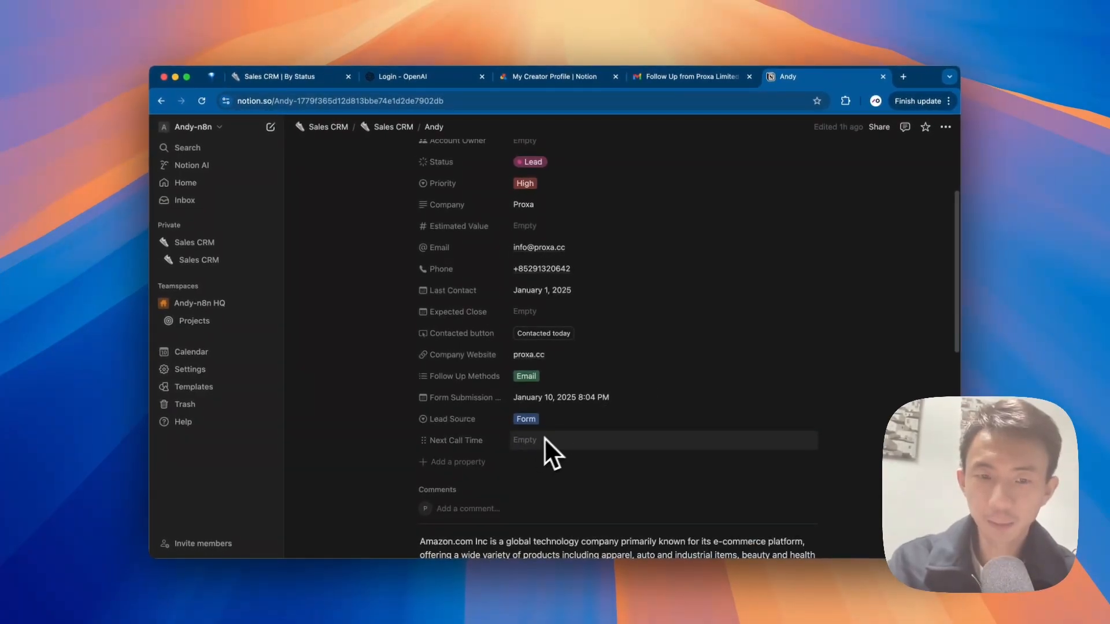
pyautogui.hotkey('ctrl', 'Left')
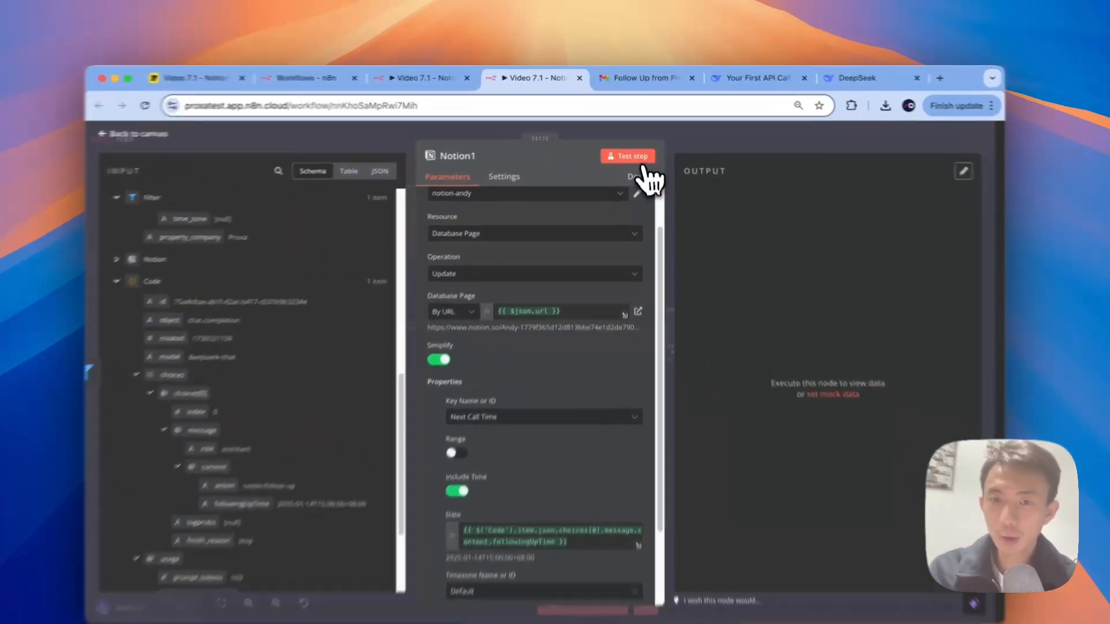
pyautogui.click(629, 146)
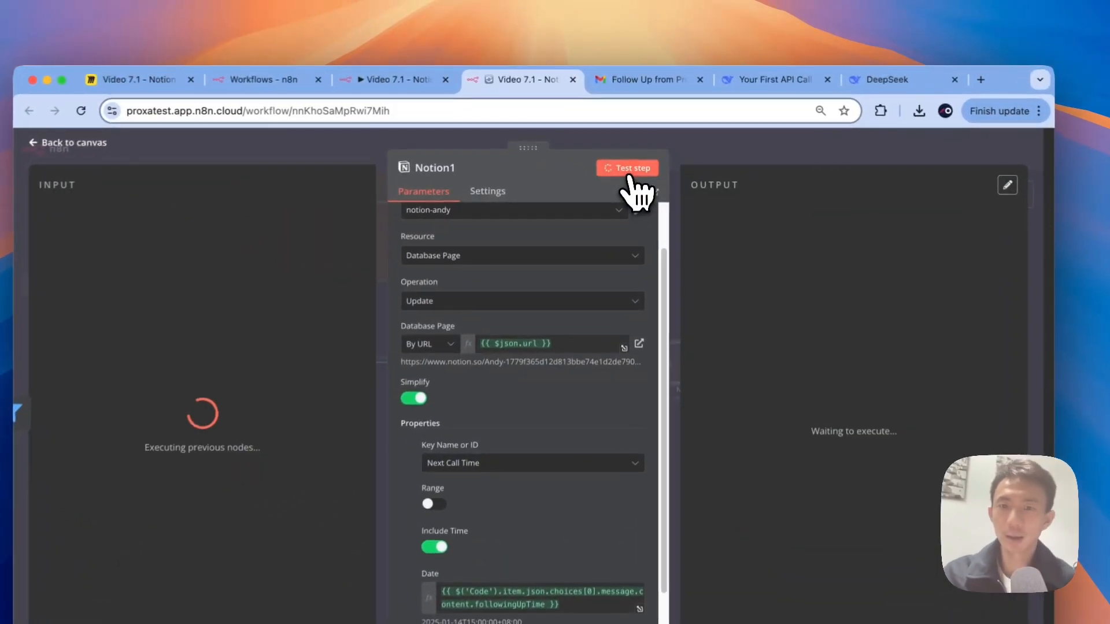
pyautogui.hscroll(10, 744, 289)
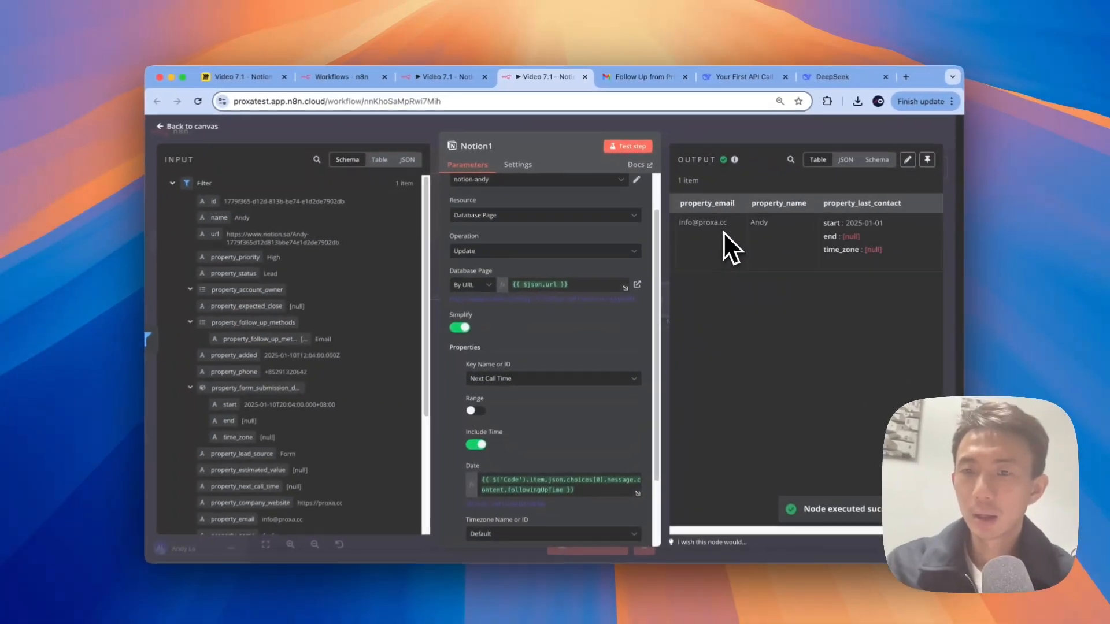
pyautogui.hotkey('ctrl', 'Right')
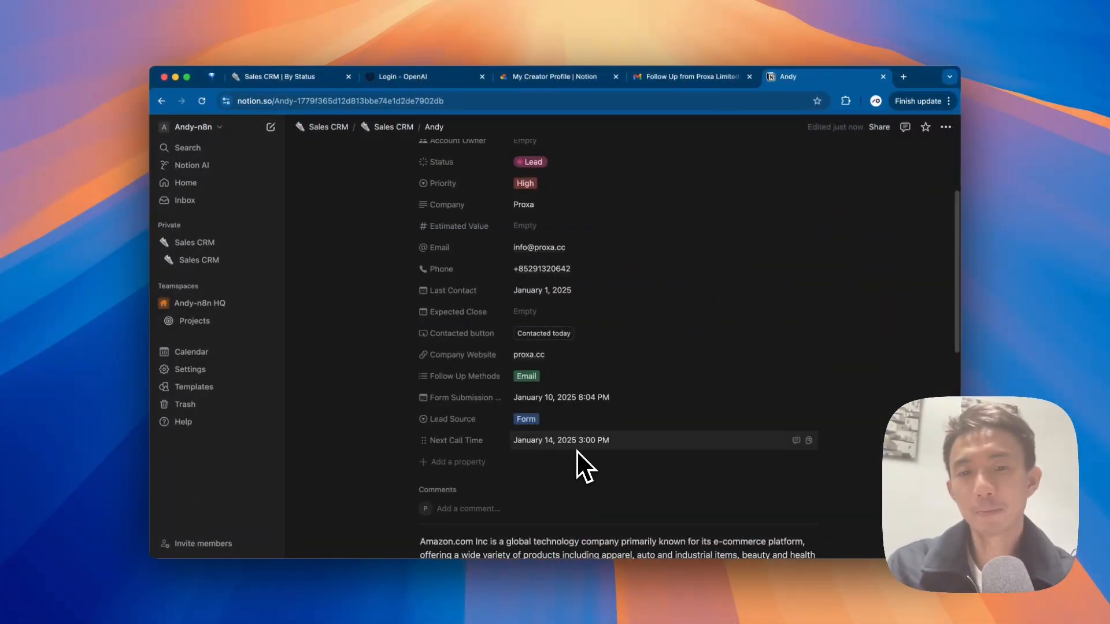
pyautogui.hotkey('ctrl', 'Left')
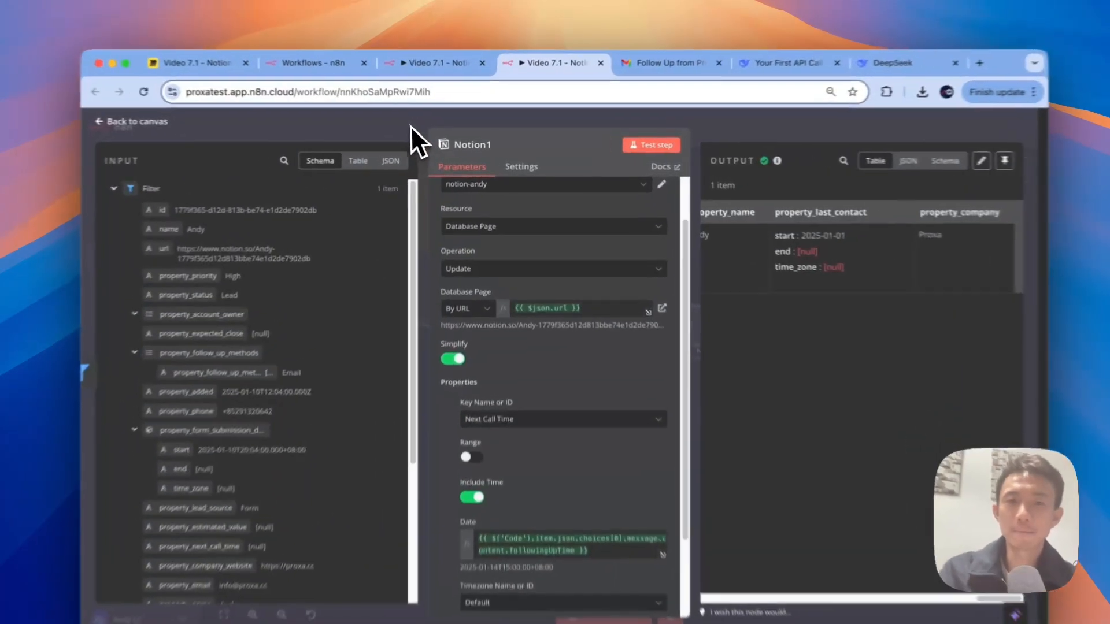
pyautogui.click(411, 127)
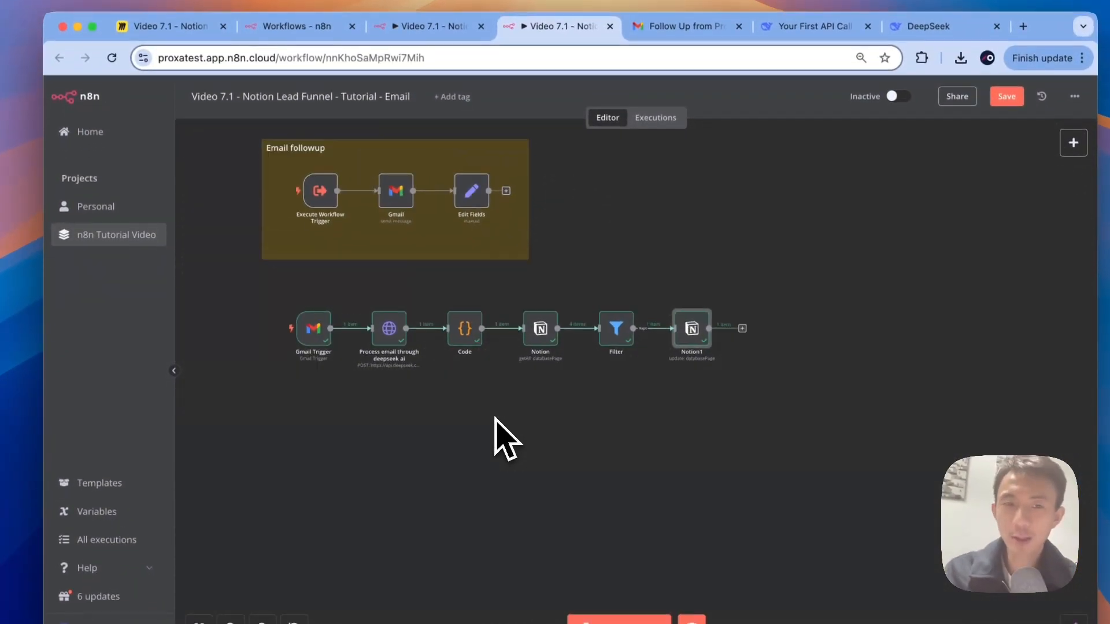
# Step: Show the Video 7.1 workflow with the reply chain inside the 'Update next followup time on notion' sticky note
pyautogui.scroll(1, 495, 417)
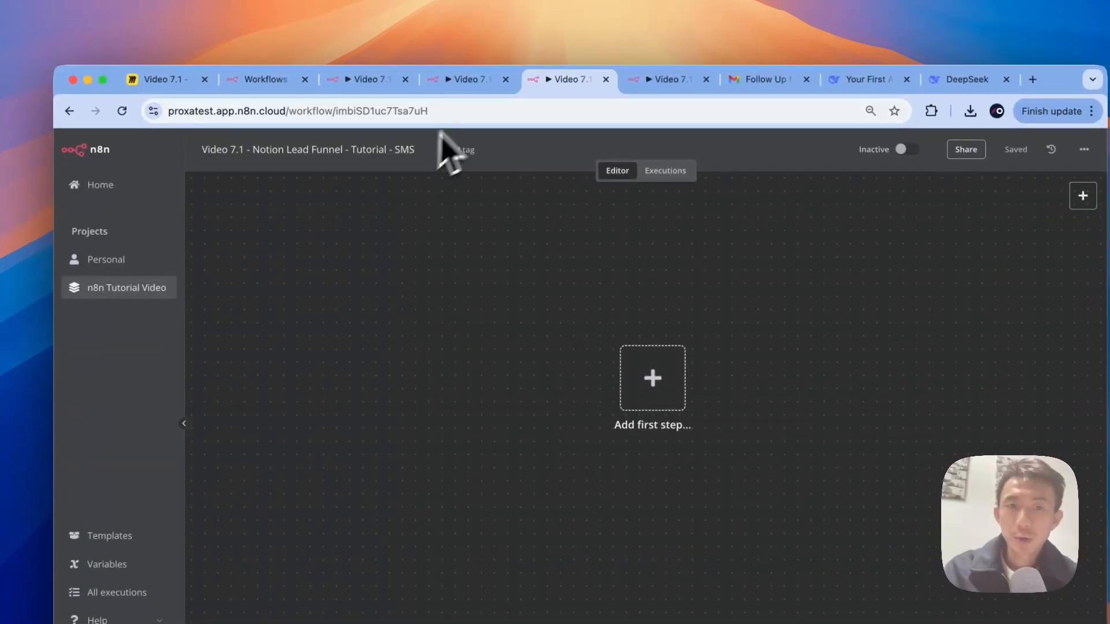
pyautogui.click(468, 85)
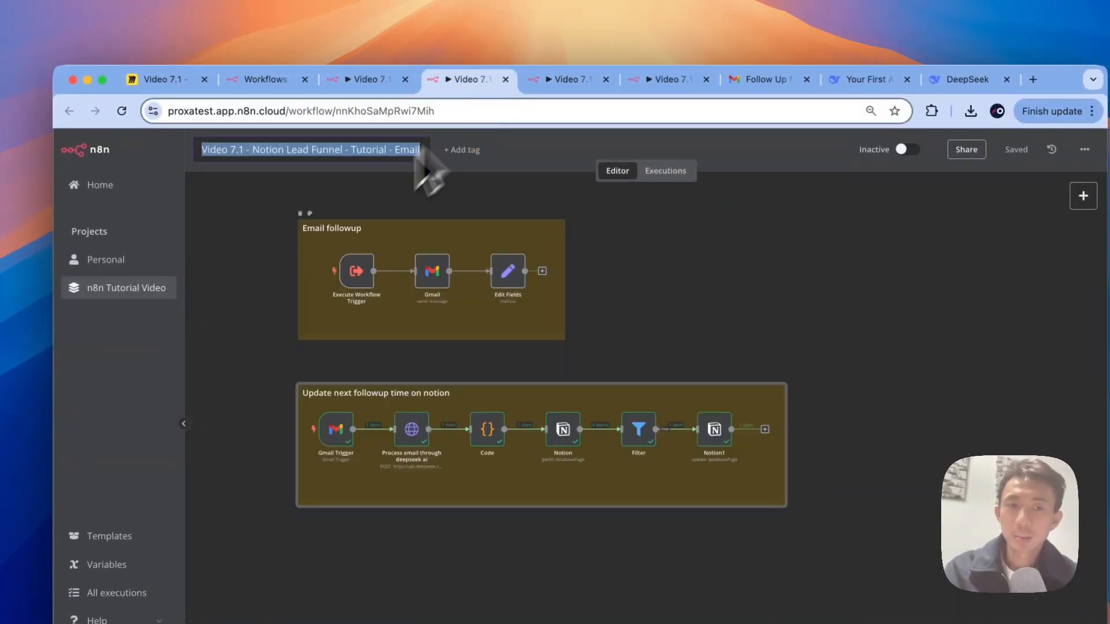
pyautogui.click(302, 230)
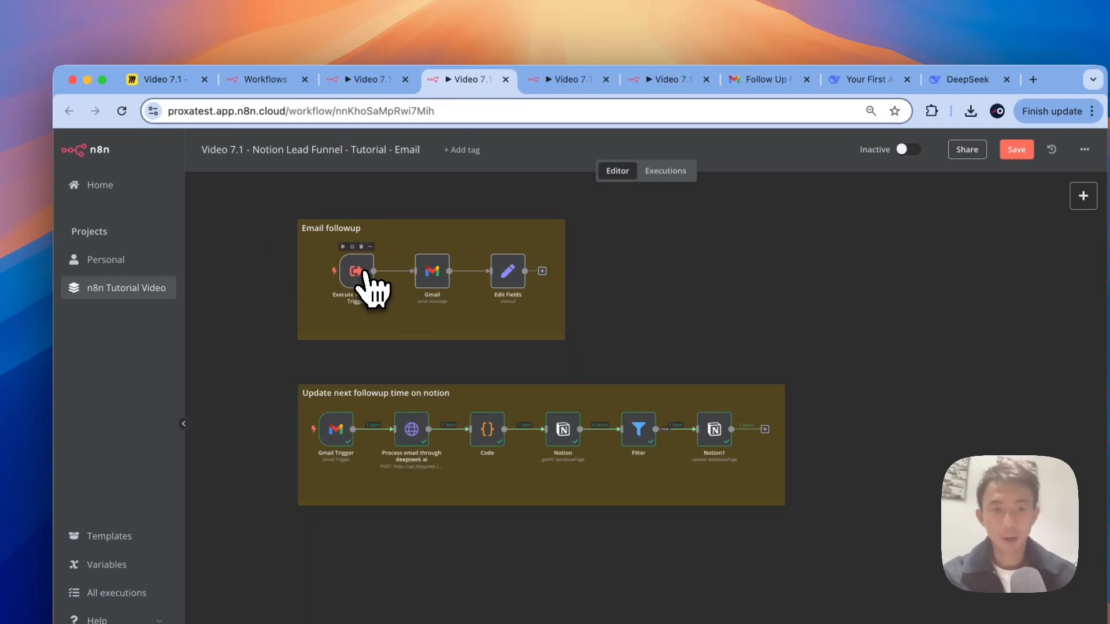
# Step: Start the empty SMS workflow with an Execute Workflow 'When Called by Another Workflow' trigger
pyautogui.click(569, 81)
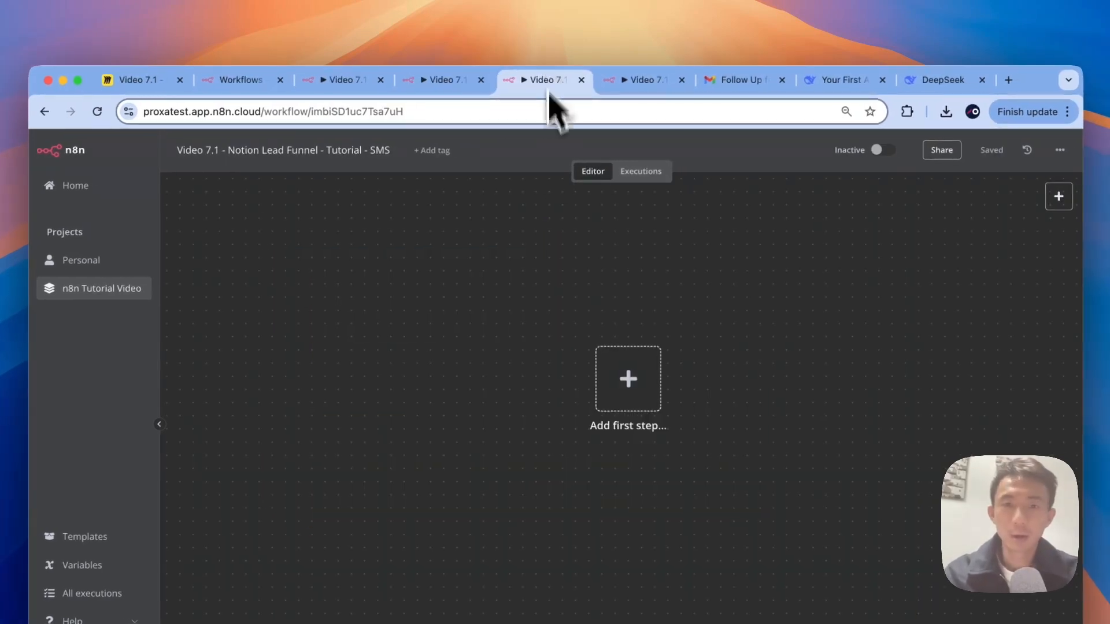
pyautogui.click(607, 348)
pyautogui.write('ec')
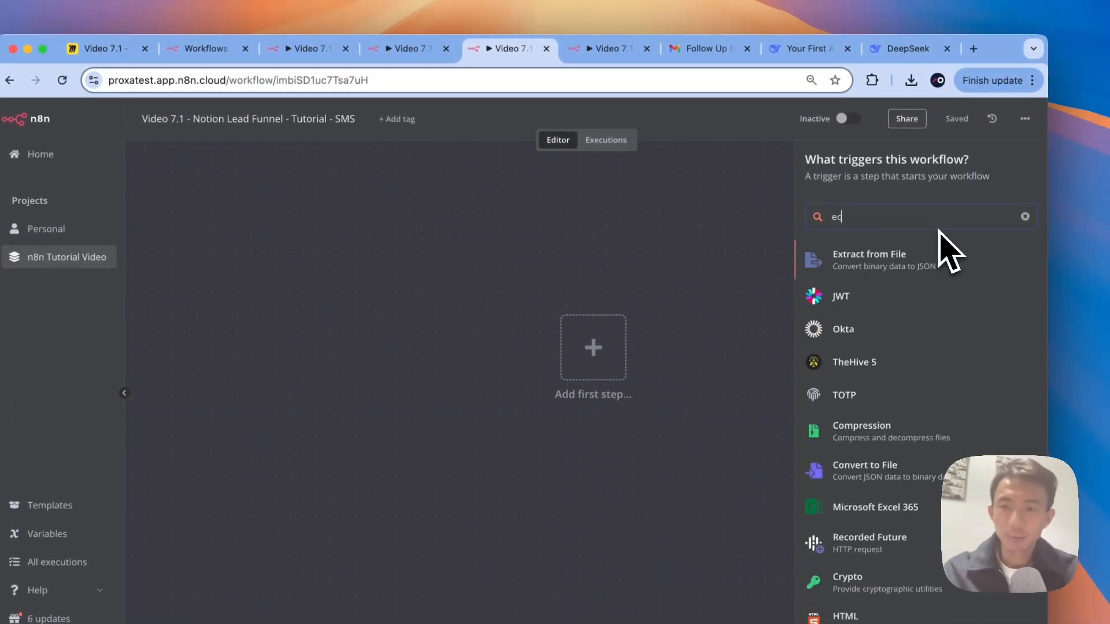
pyautogui.press('BackSpace')
pyautogui.write('xec')
pyautogui.click(809, 299)
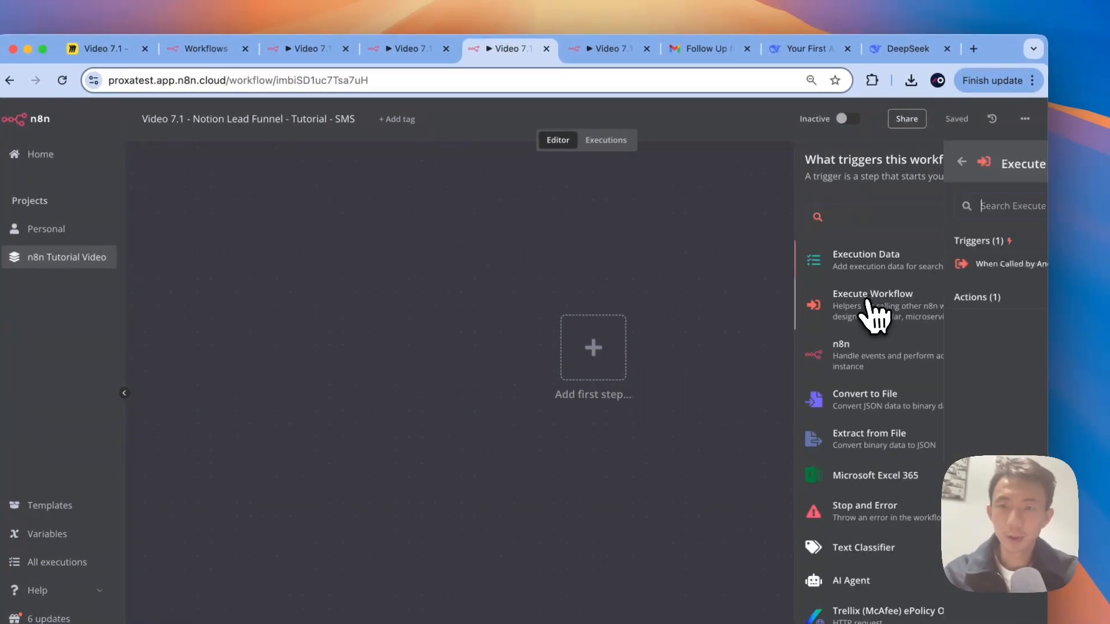
pyautogui.click(896, 262)
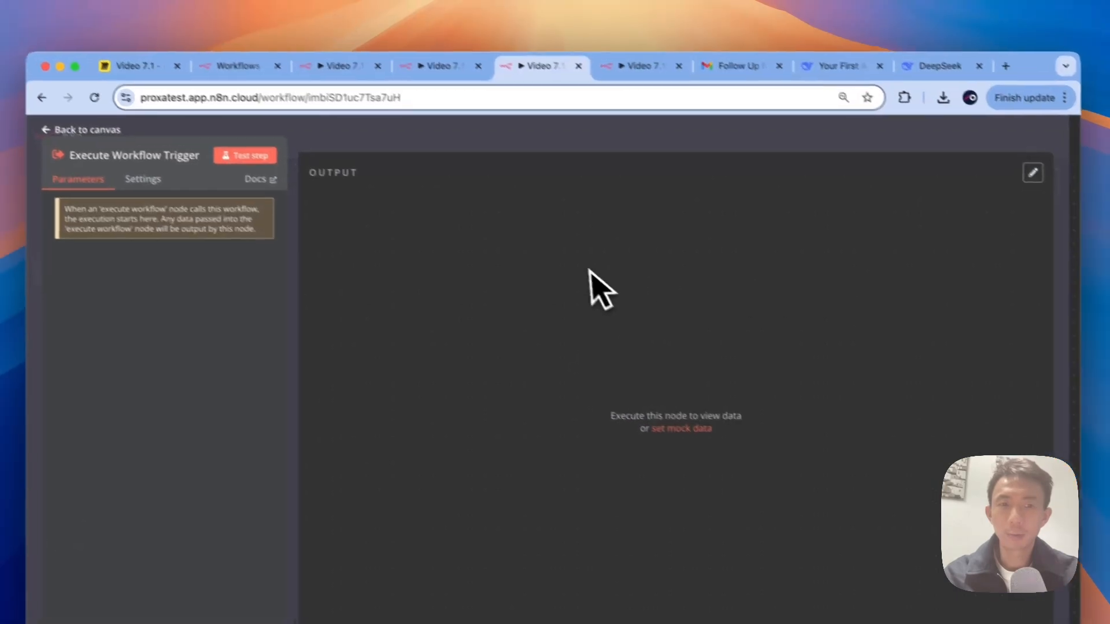
pyautogui.click(334, 151)
# Step: Add a Twilio 'Send an SMS' node after the trigger
pyautogui.hscroll(5, 537, 324)
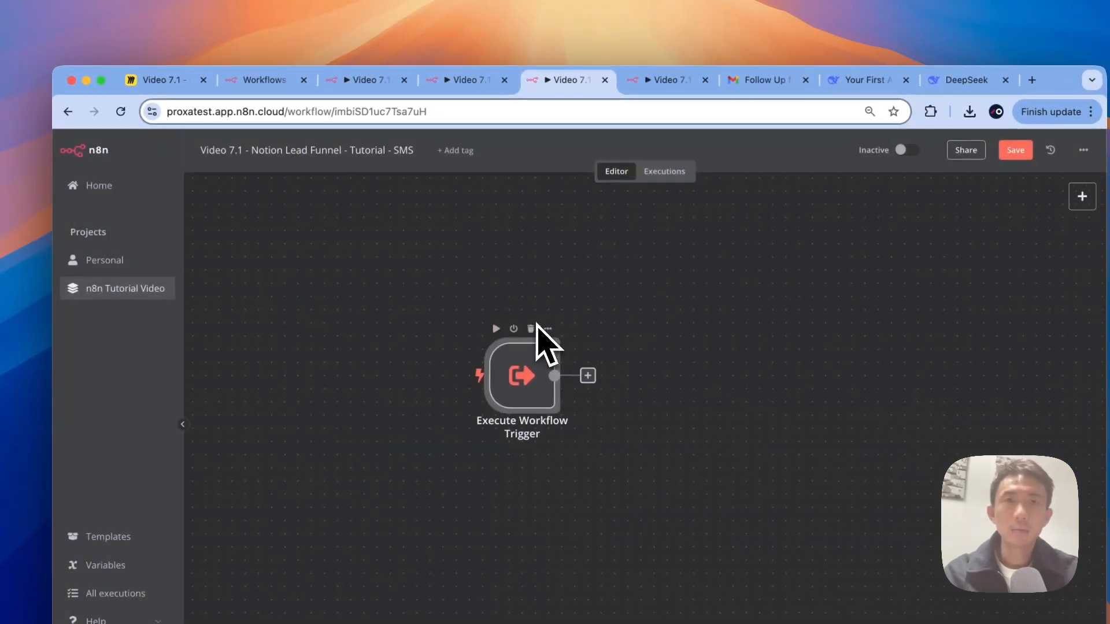
pyautogui.hscroll(2, 536, 324)
pyautogui.click(460, 80)
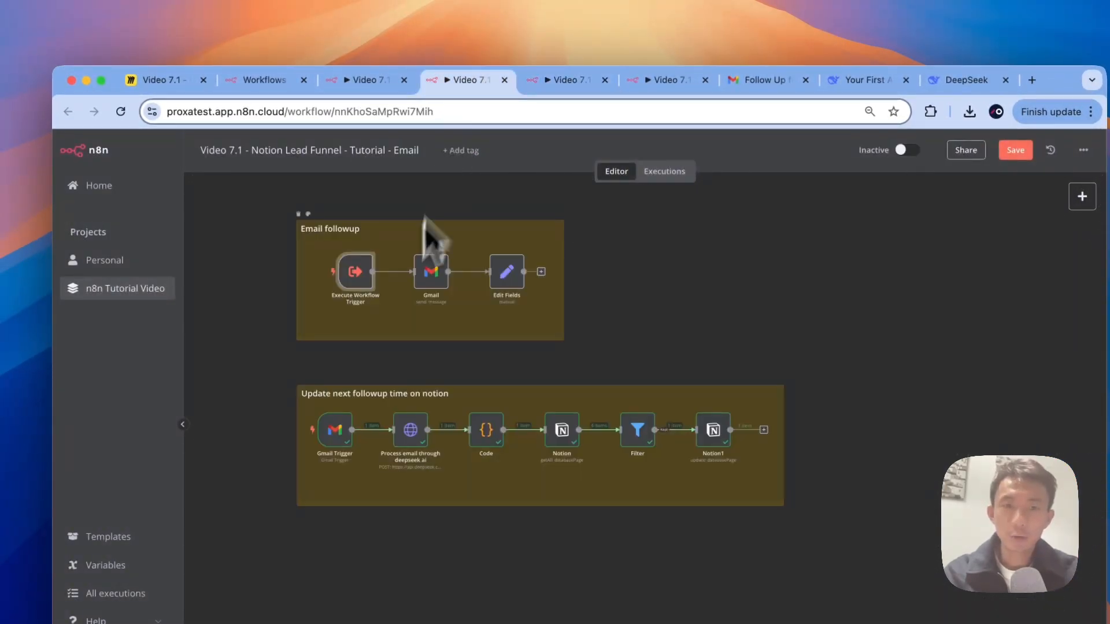
pyautogui.click(575, 80)
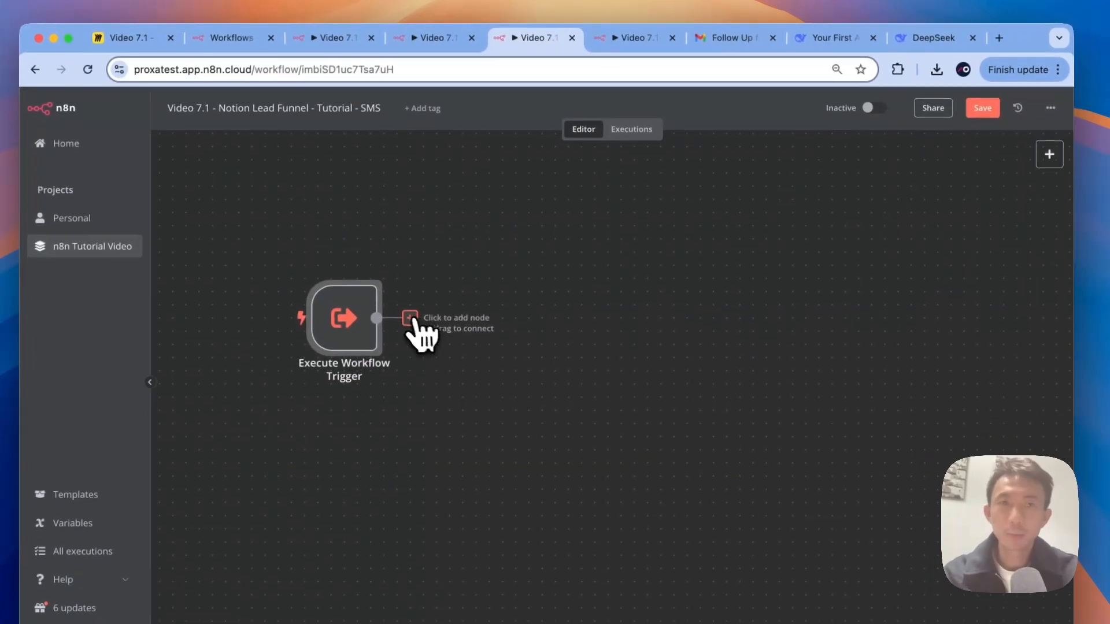
pyautogui.click(413, 349)
pyautogui.write('twilio')
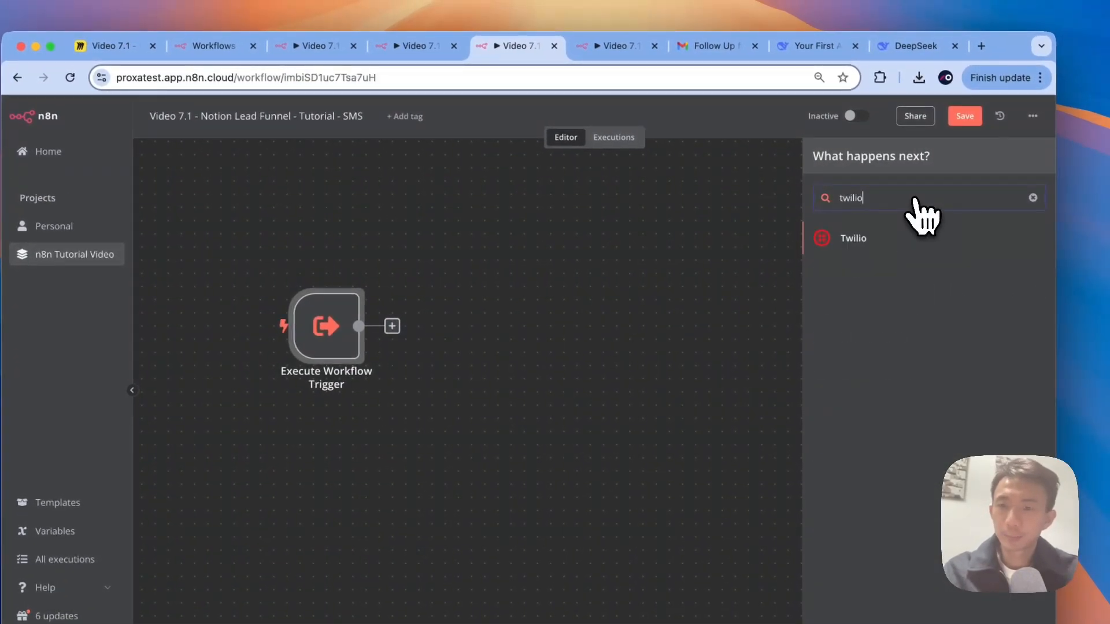
pyautogui.click(911, 223)
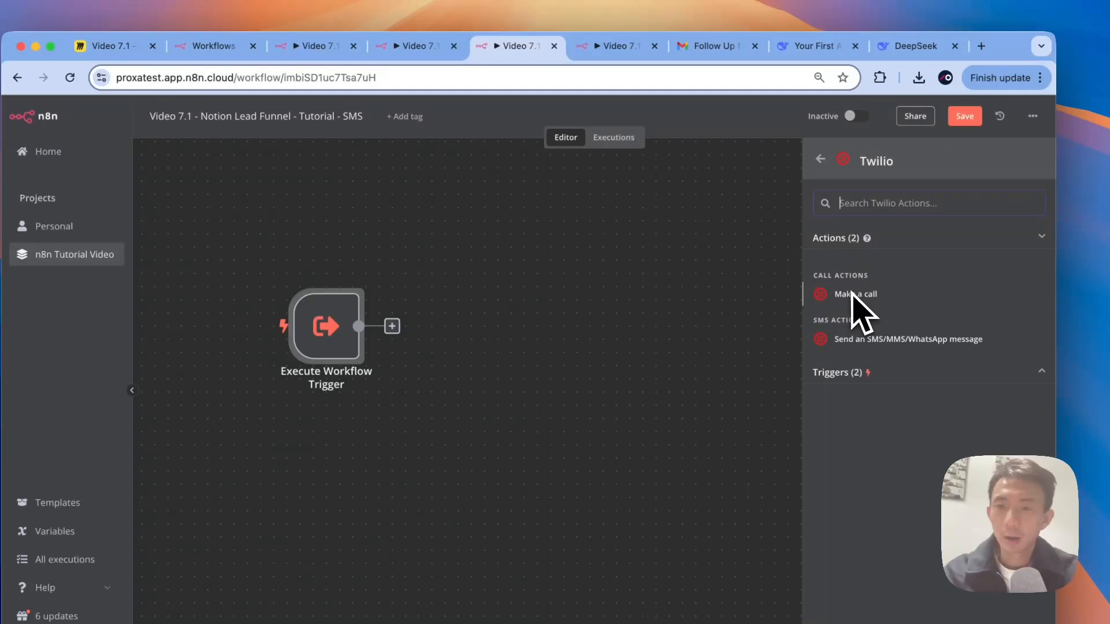
pyautogui.click(862, 338)
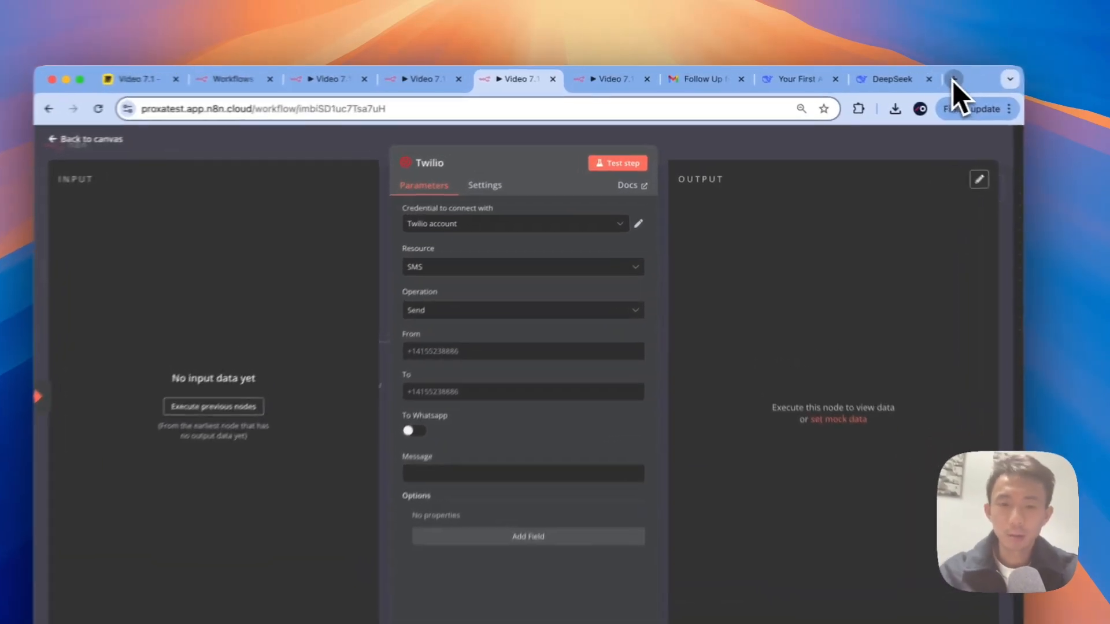
# Step: Sign in to the Twilio Console in a new tab using the saved e-mail and password
pyautogui.click(903, 77)
pyautogui.write('ti')
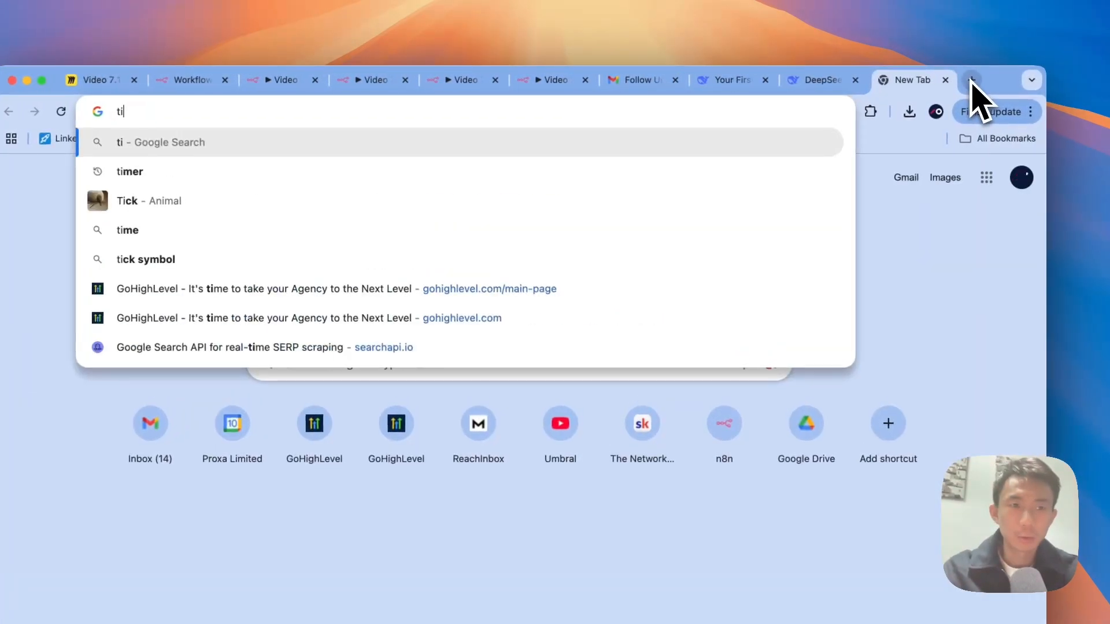
pyautogui.press('BackSpace')
pyautogui.write('wi')
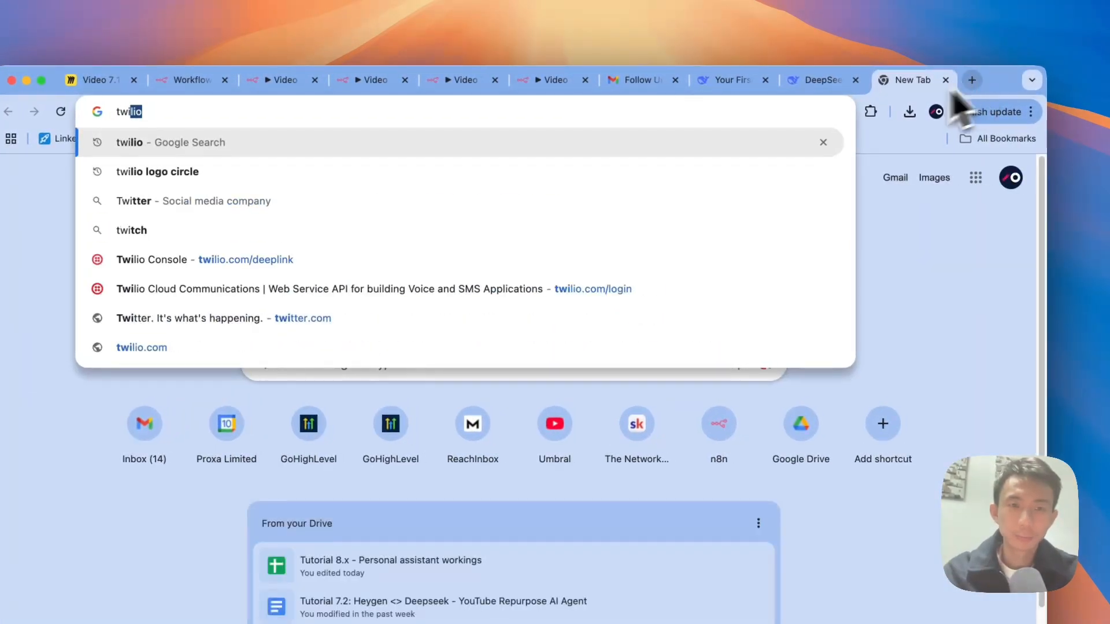
pyautogui.click(671, 293)
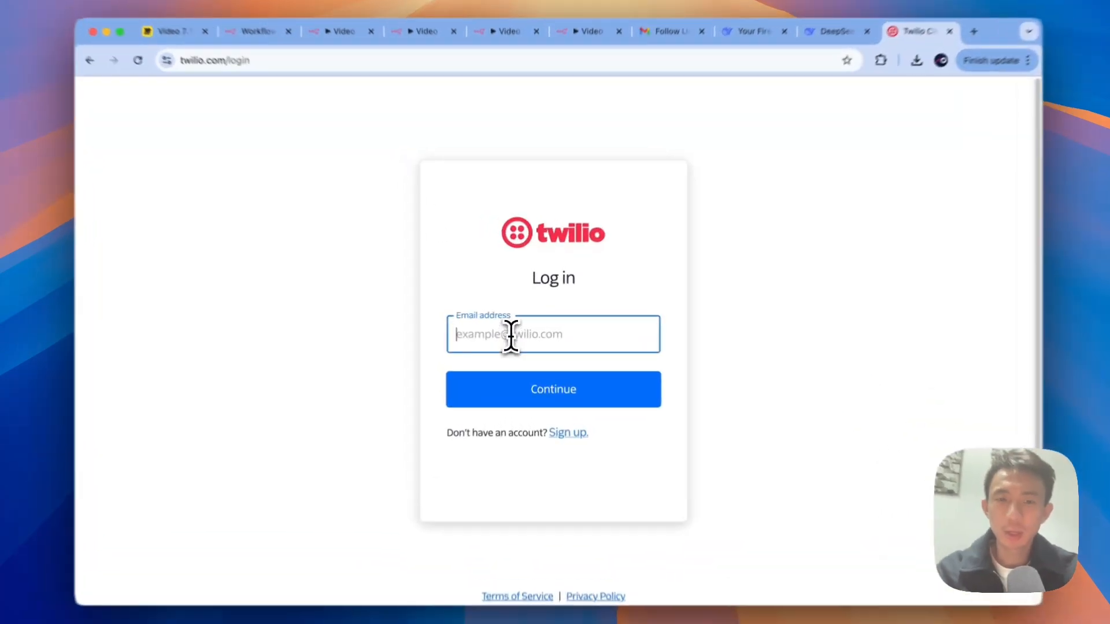
pyautogui.click(515, 330)
pyautogui.click(524, 363)
pyautogui.click(524, 390)
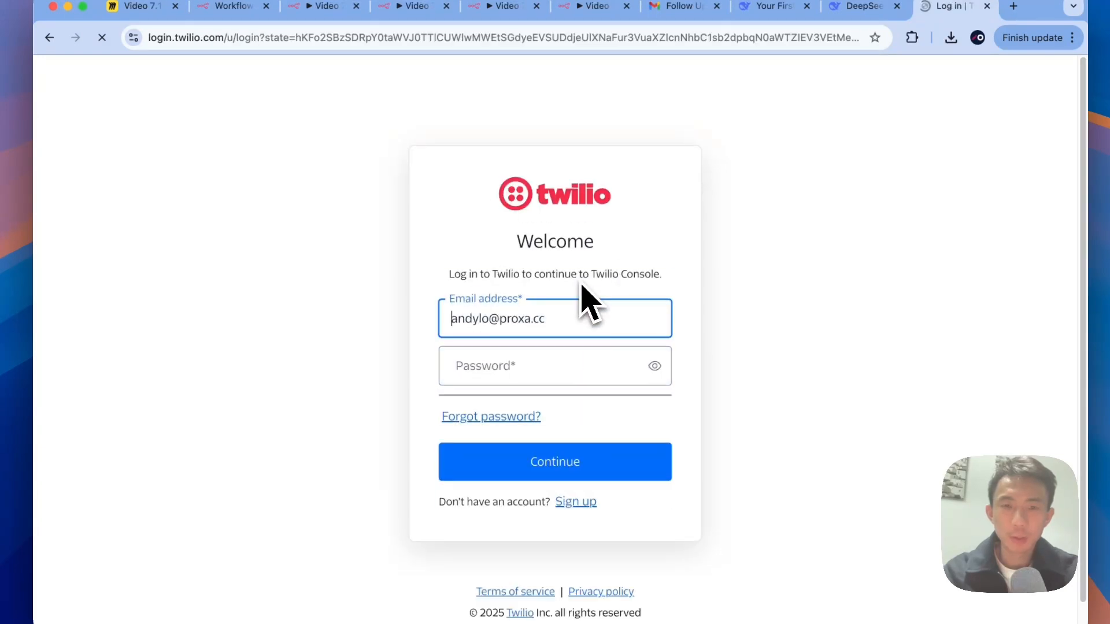
pyautogui.click(526, 340)
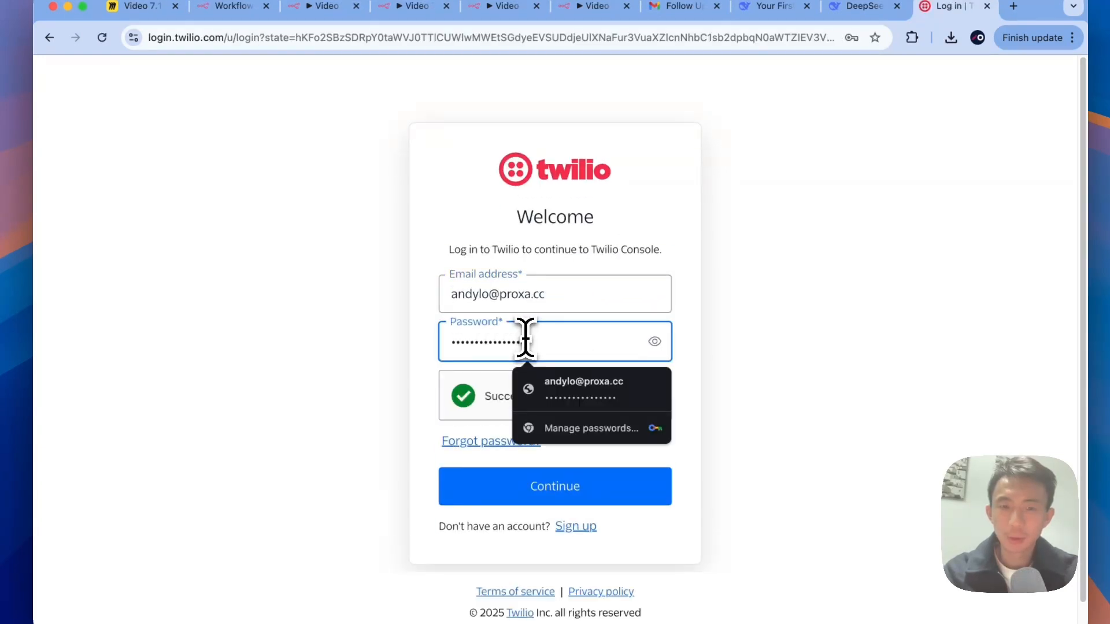
pyautogui.click(546, 386)
pyautogui.click(533, 487)
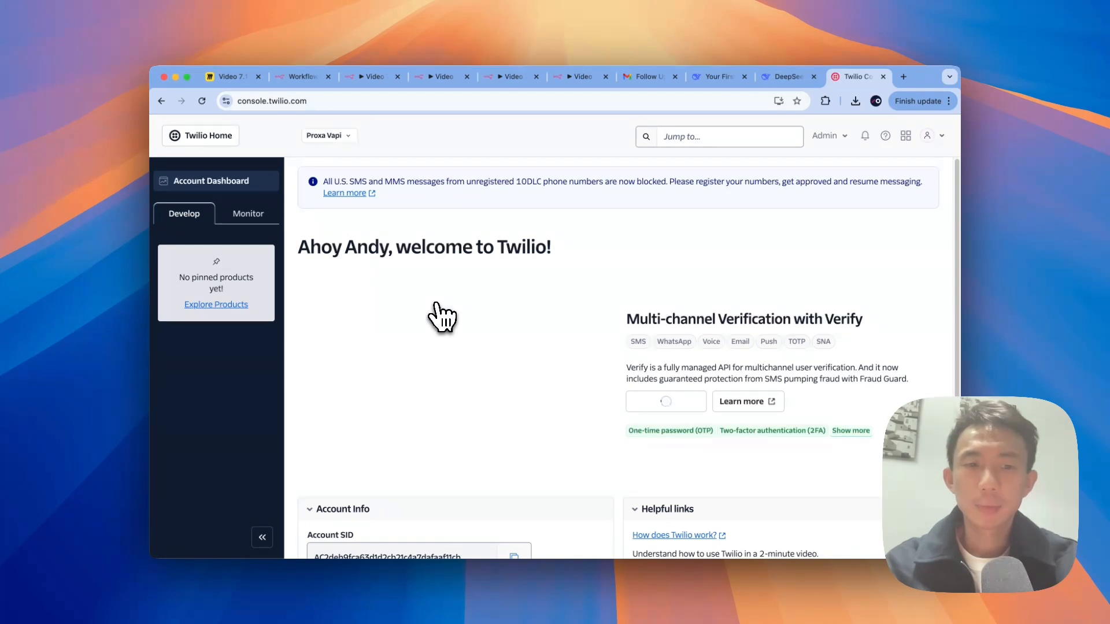
# Step: Review the SID, Auth Token and Twilio number under Account Info, then return to n8n
pyautogui.scroll(-5, 441, 317)
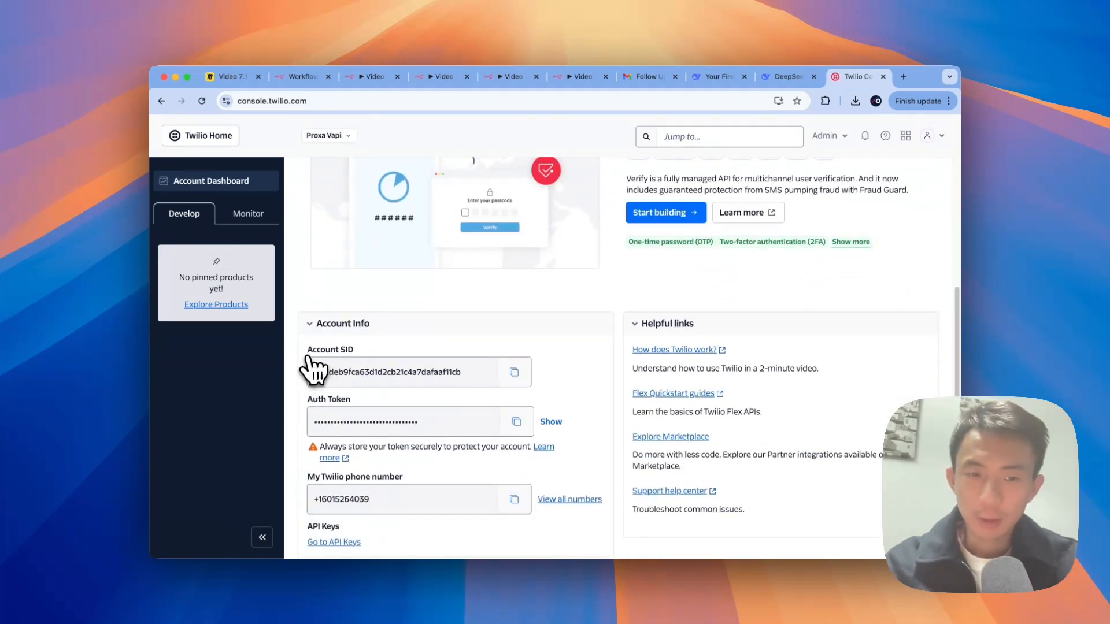
pyautogui.scroll(-1, 373, 355)
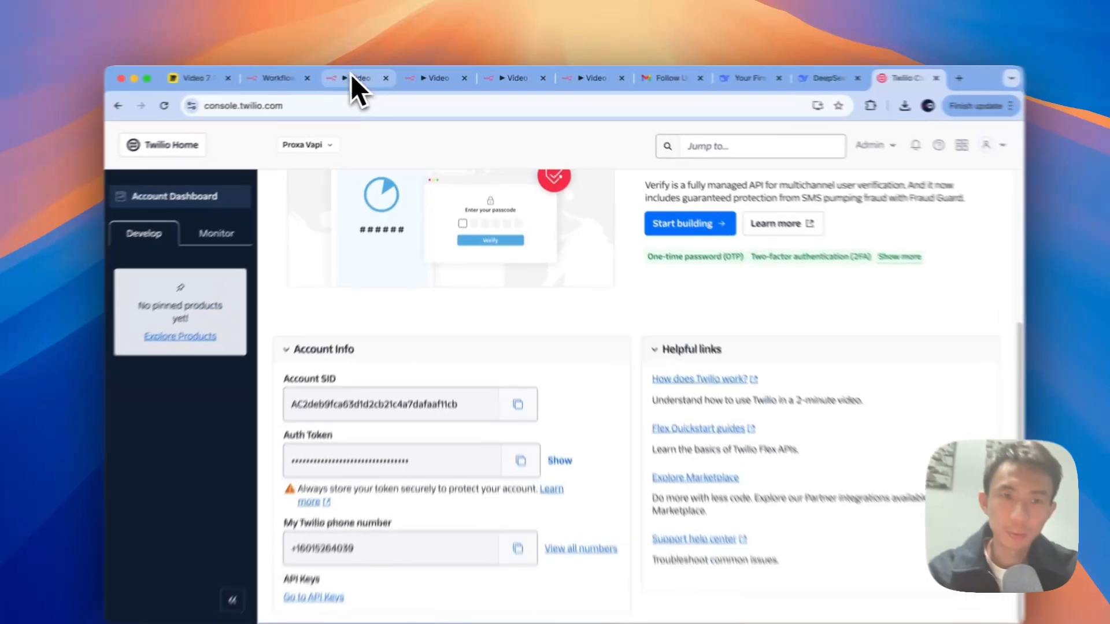
pyautogui.click(429, 77)
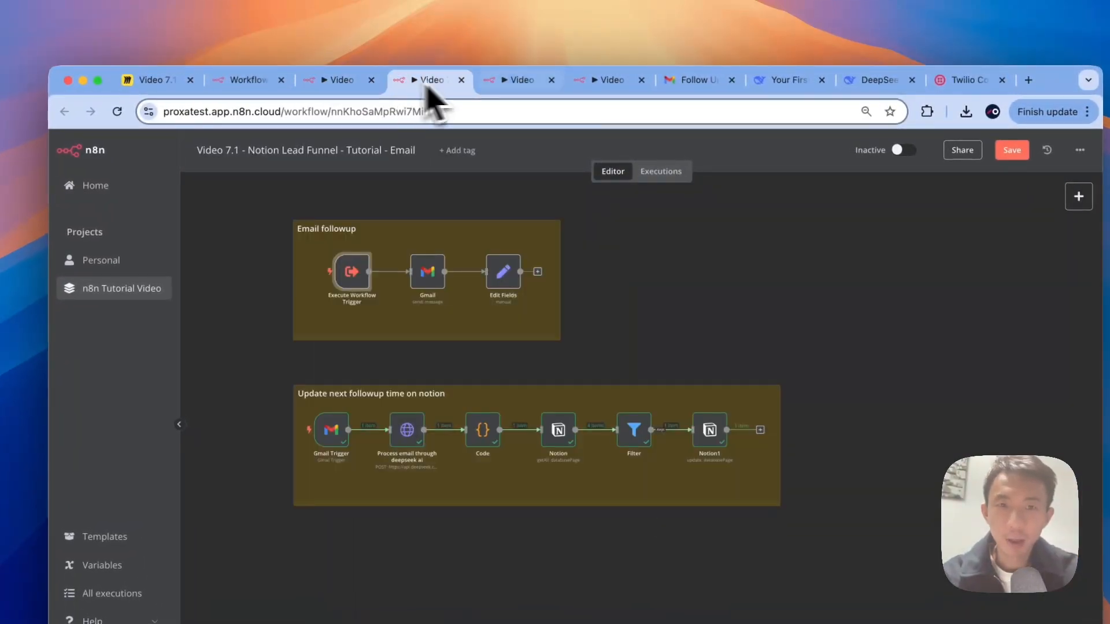
# Step: Copy the account's Twilio phone number into the Twilio node's From field
pyautogui.click(520, 81)
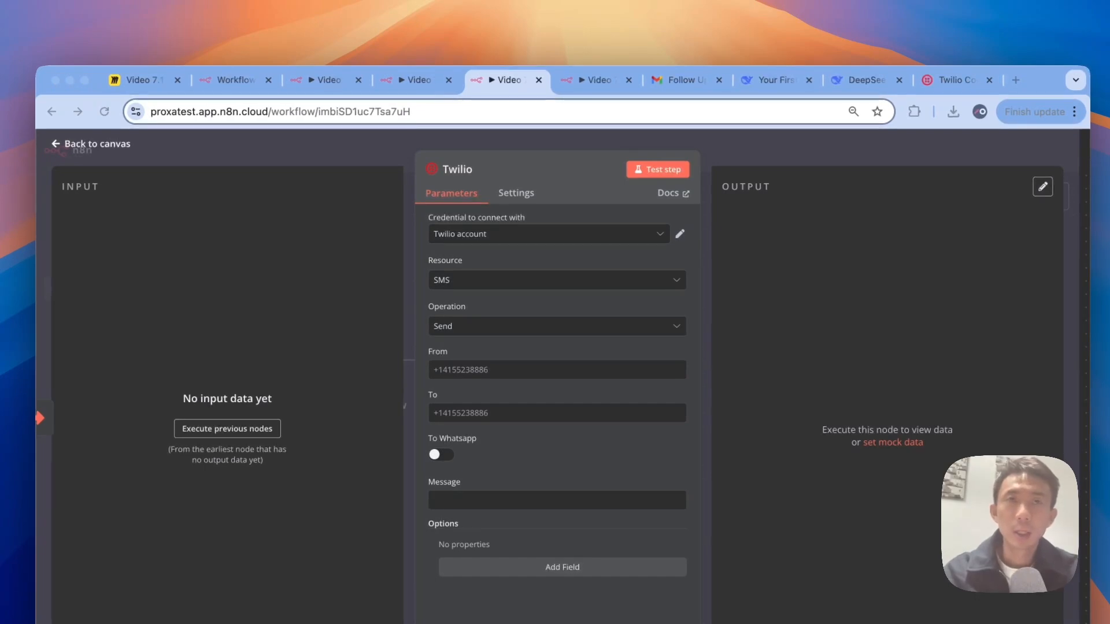
pyautogui.click(948, 80)
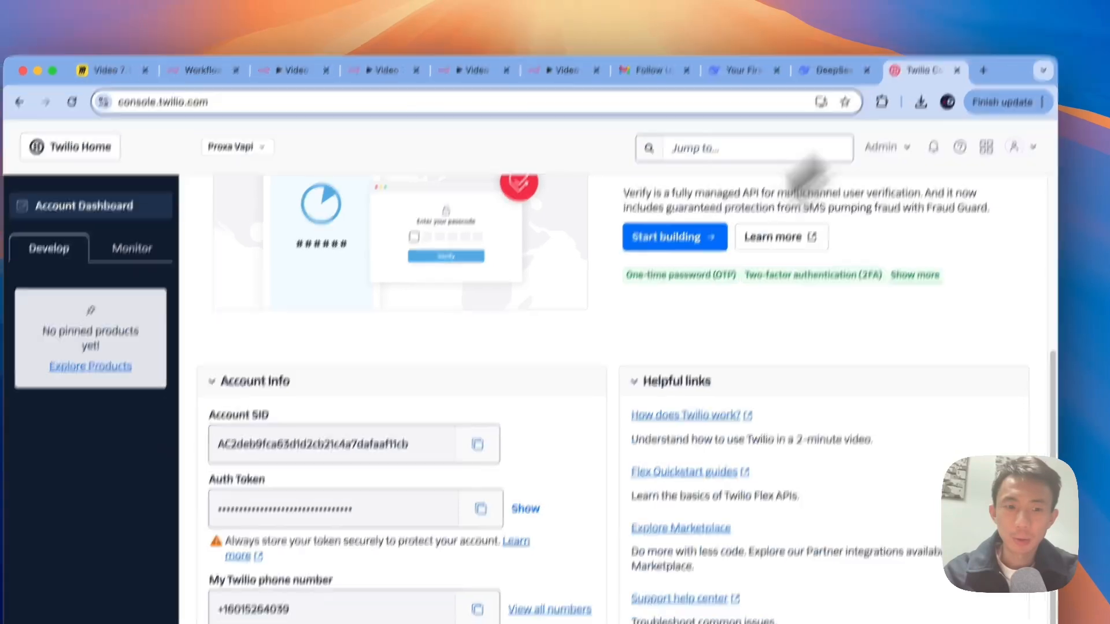
pyautogui.click(476, 609)
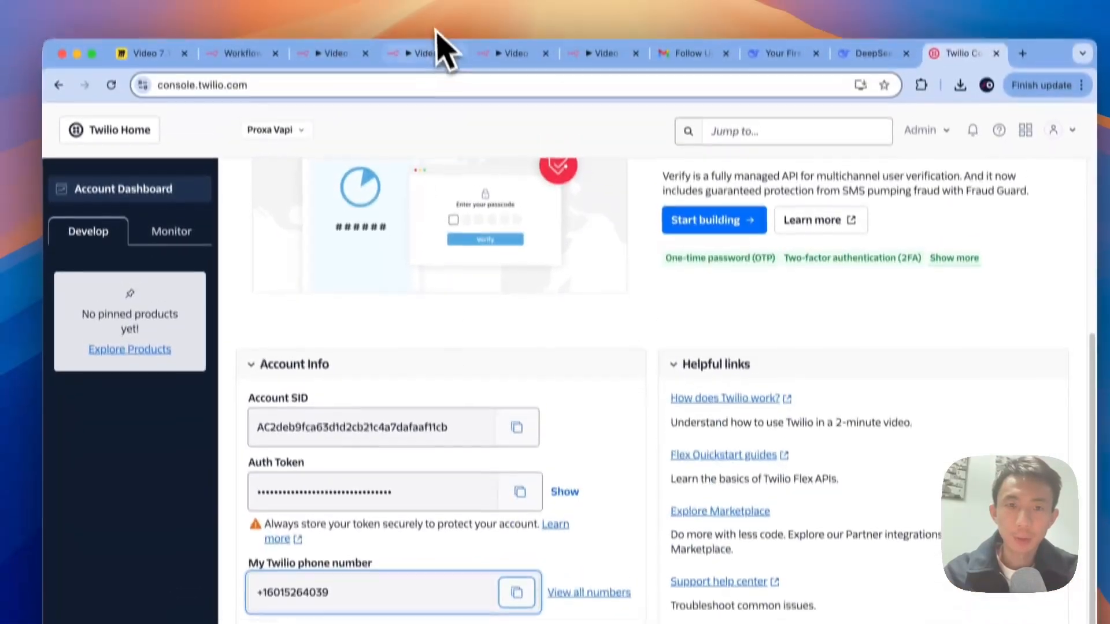
pyautogui.click(386, 70)
pyautogui.click(491, 79)
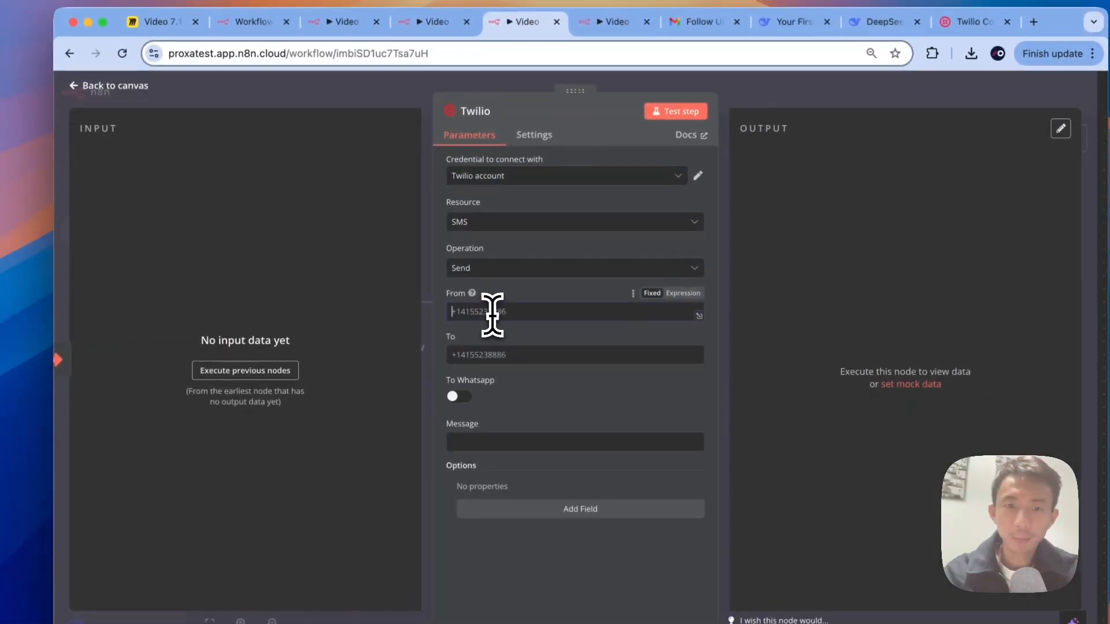
pyautogui.click(485, 367)
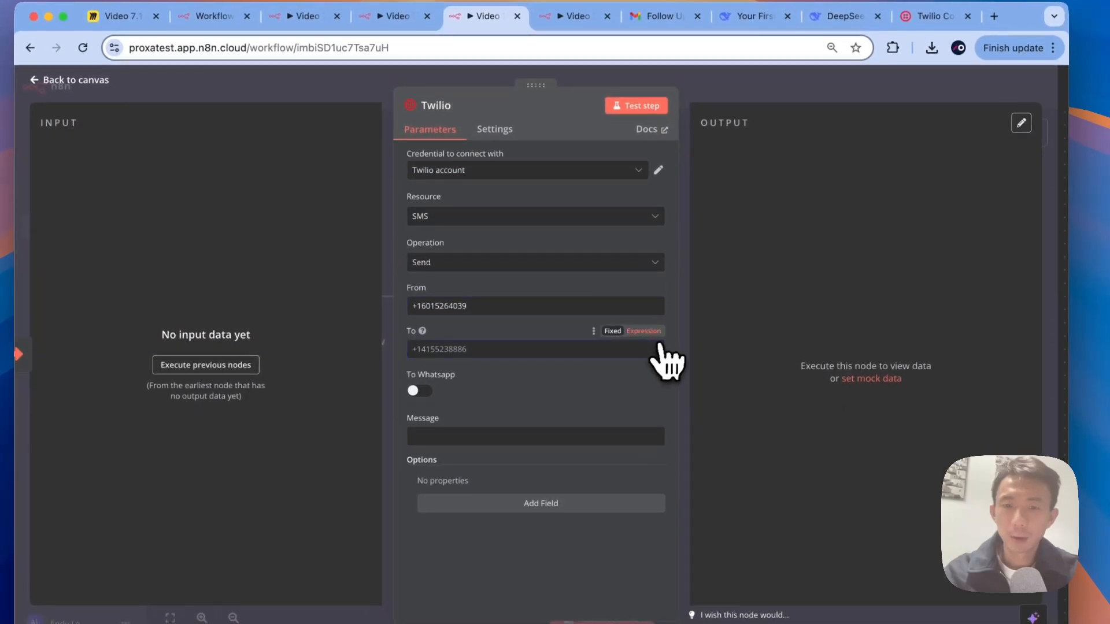
# Step: Set the Twilio node's To field to the expression {{ $json.query.phone }}
pyautogui.click(655, 341)
pyautogui.write('{')
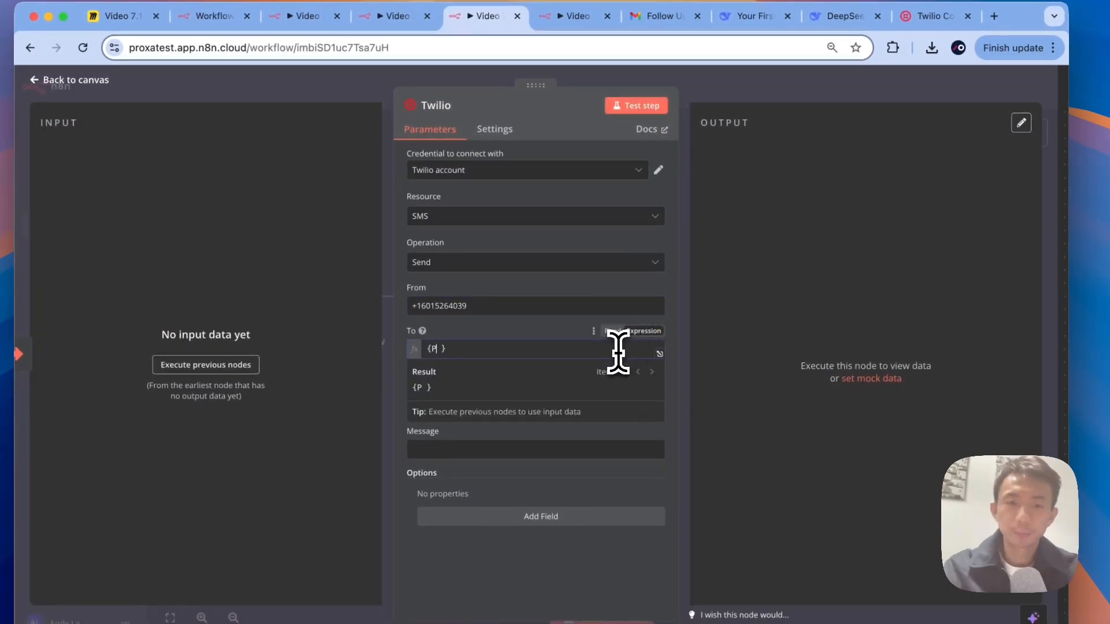
pyautogui.write('{')
pyautogui.write('$json,')
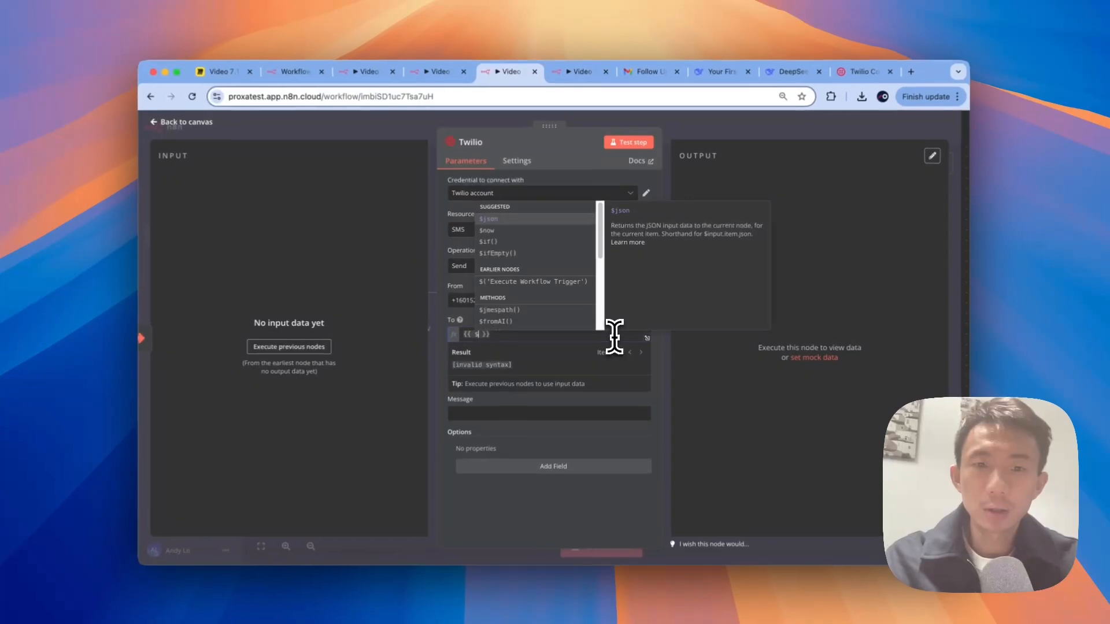
pyautogui.write('query')
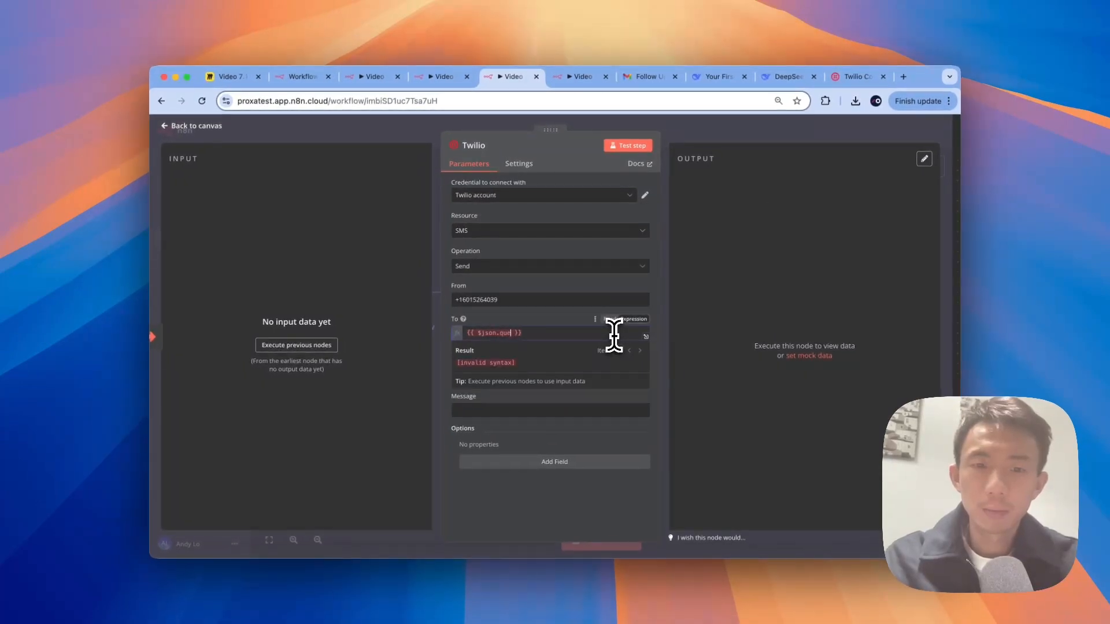
pyautogui.write('.ho')
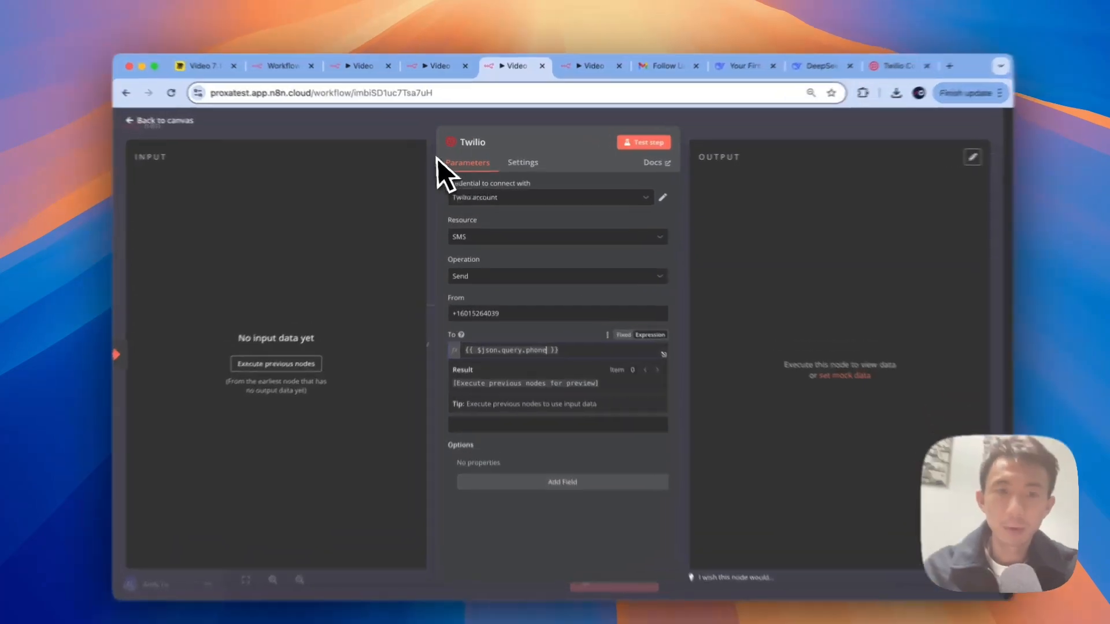
pyautogui.click(409, 136)
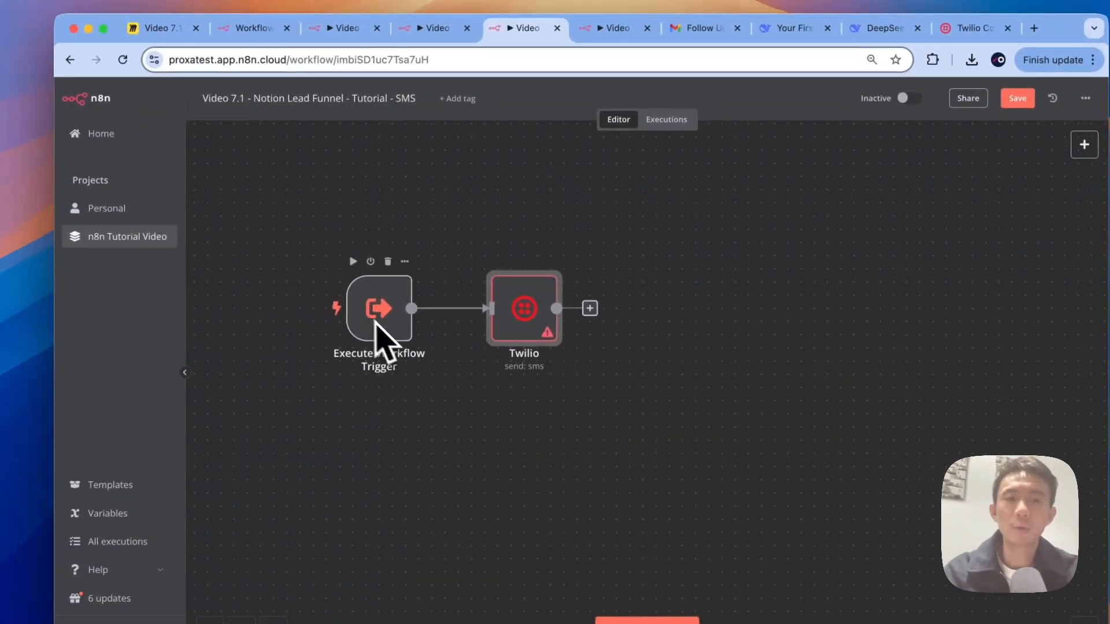
# Step: In the SMS workflow's Twilio node, make Message the expression {{ $json.query.message }}
pyautogui.click(438, 28)
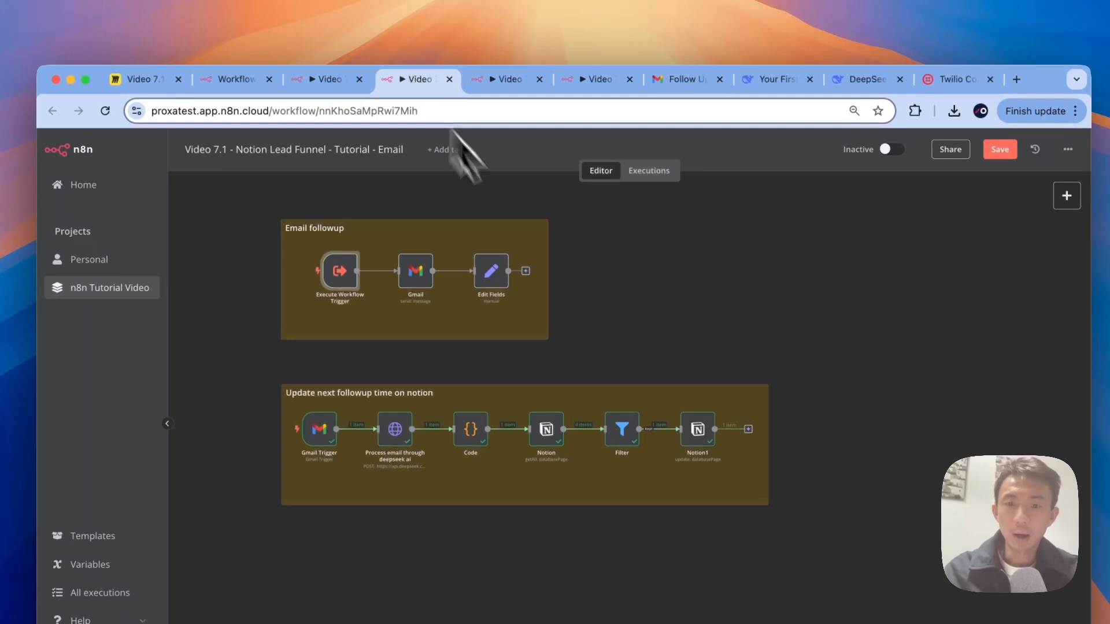
pyautogui.click(338, 79)
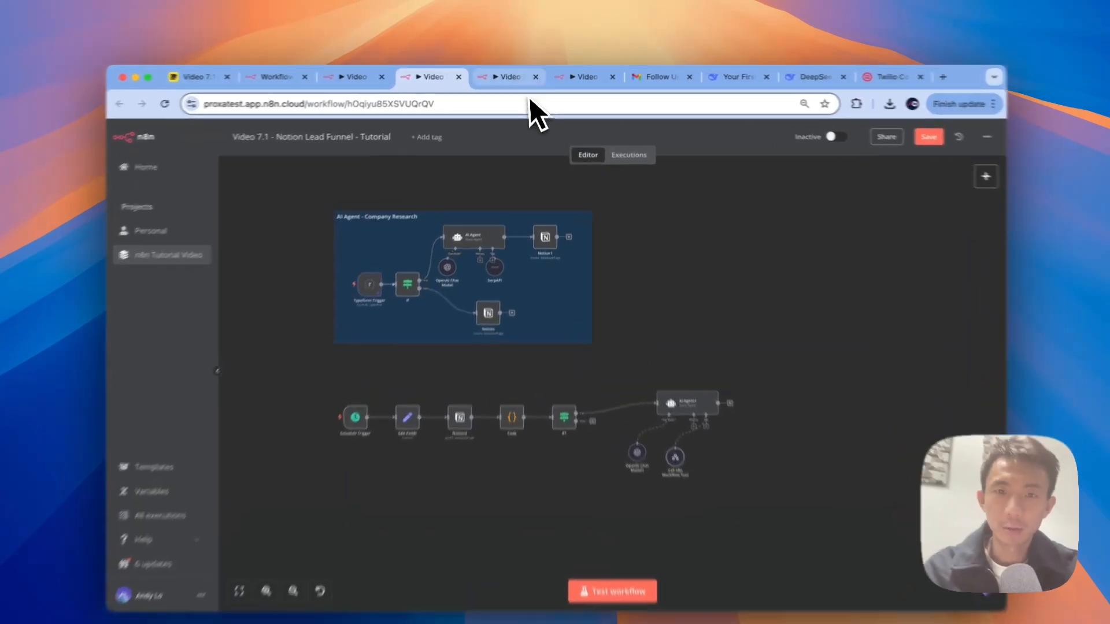
pyautogui.click(509, 76)
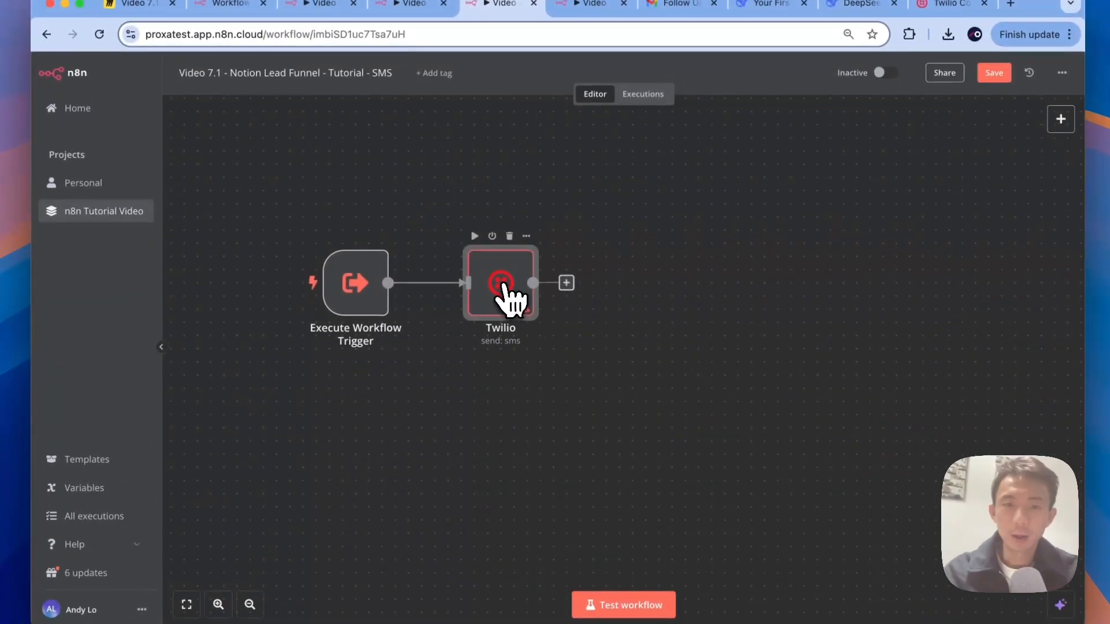
pyautogui.doubleClick(504, 354)
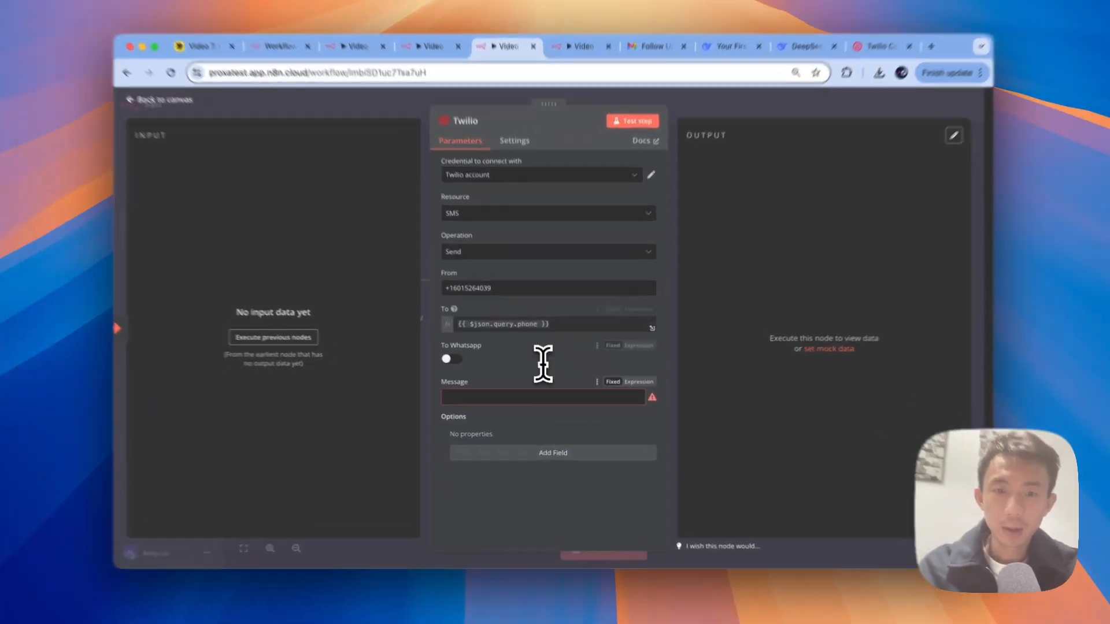
pyautogui.tripleClick(553, 334)
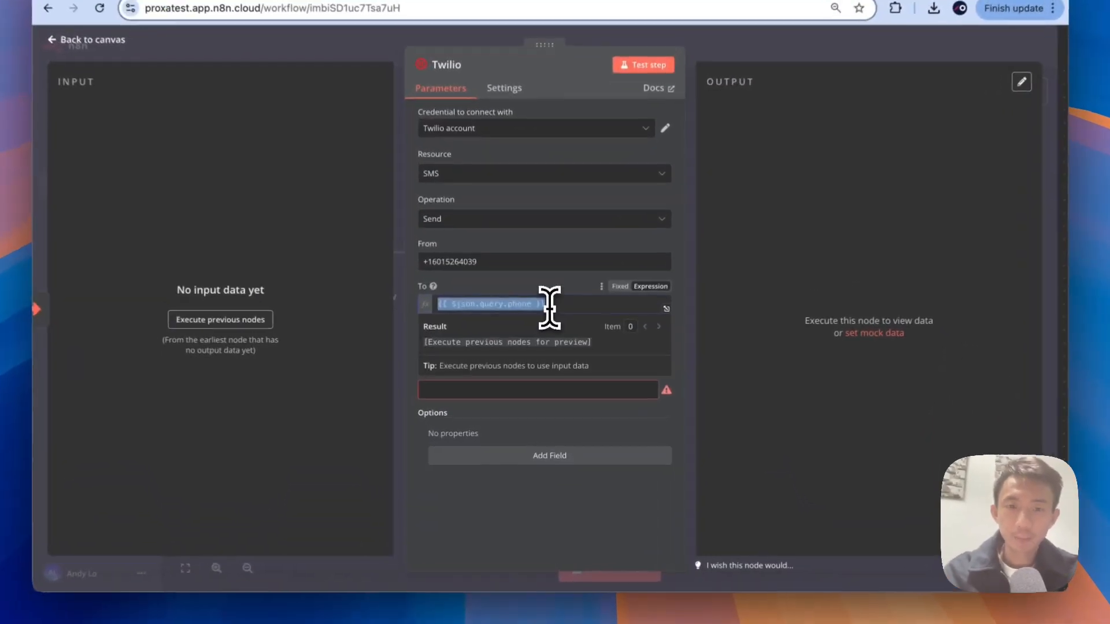
pyautogui.click(532, 396)
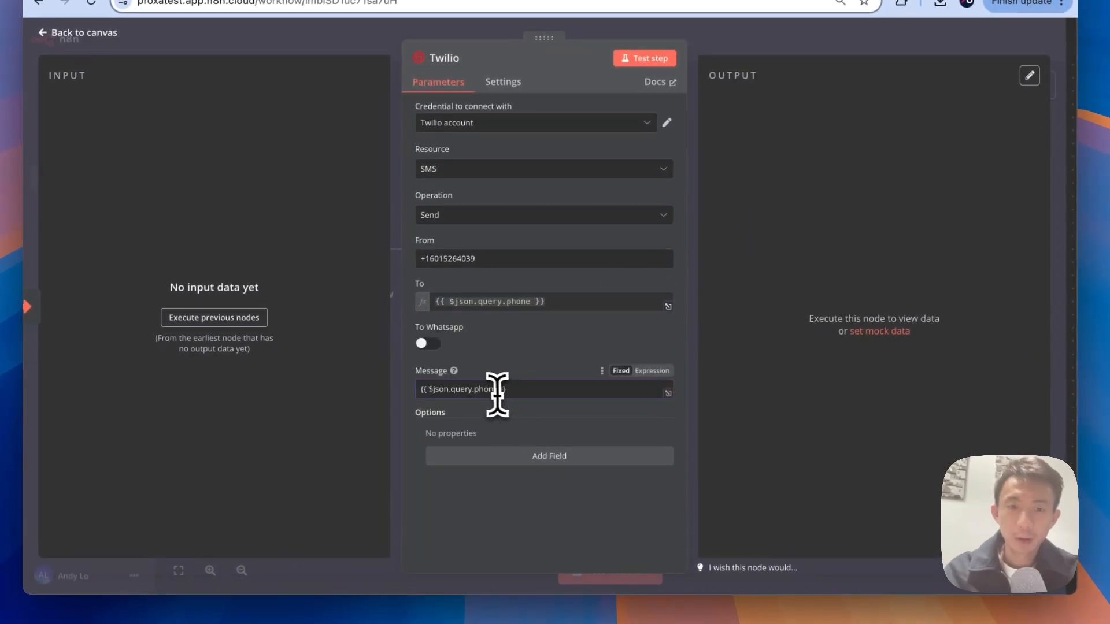
pyautogui.click(652, 371)
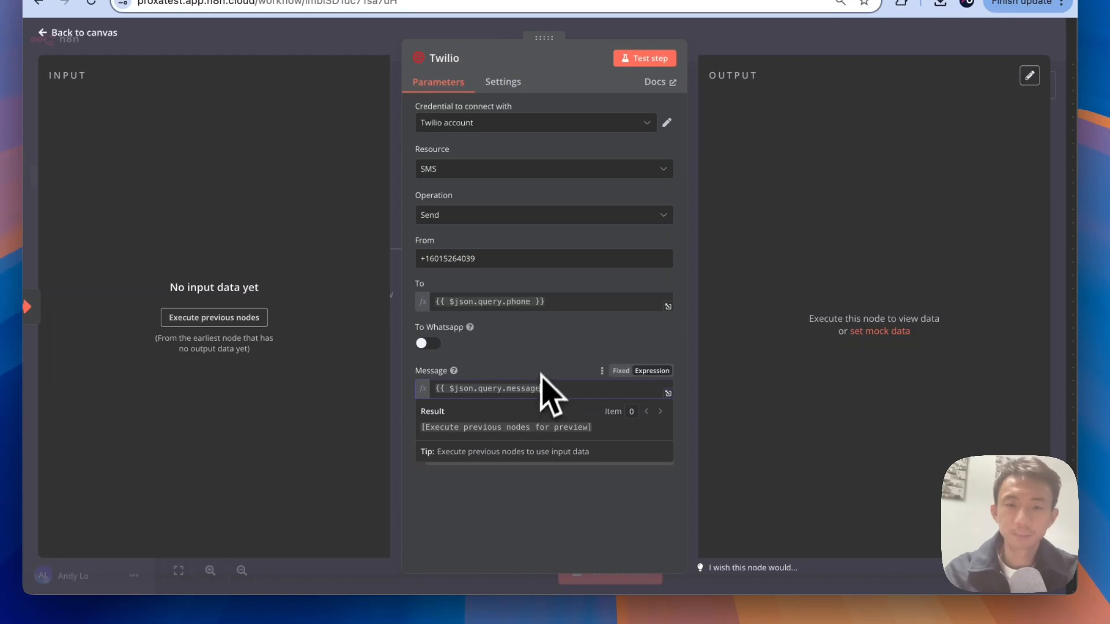
pyautogui.click(545, 352)
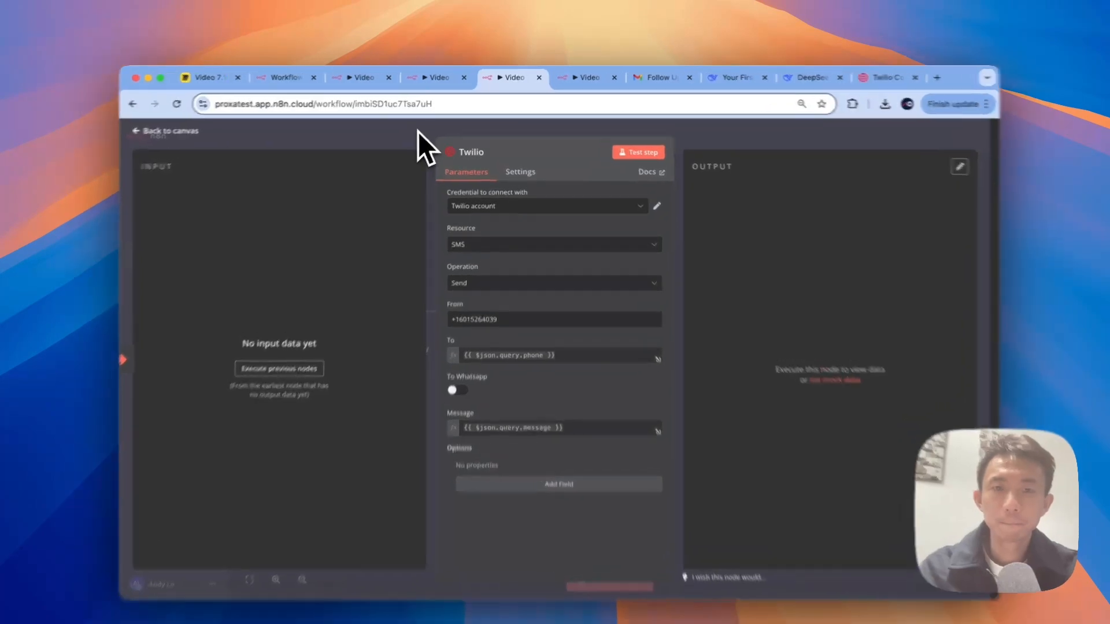
pyautogui.click(421, 133)
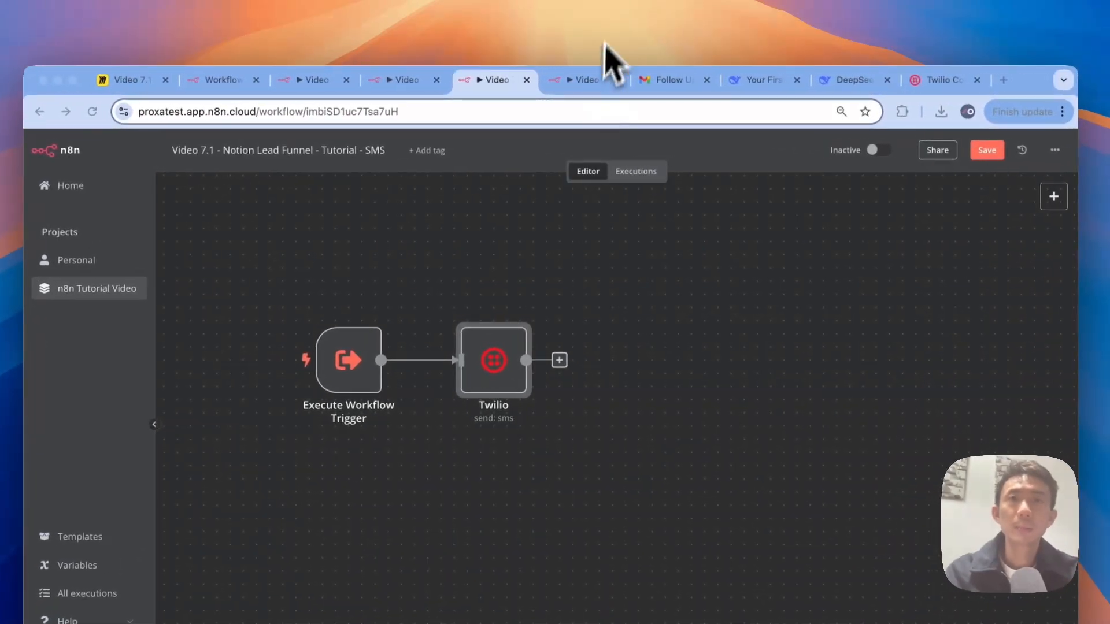
# Step: Add an Edit Fields node after Twilio that sets the field response to success
pyautogui.click(558, 360)
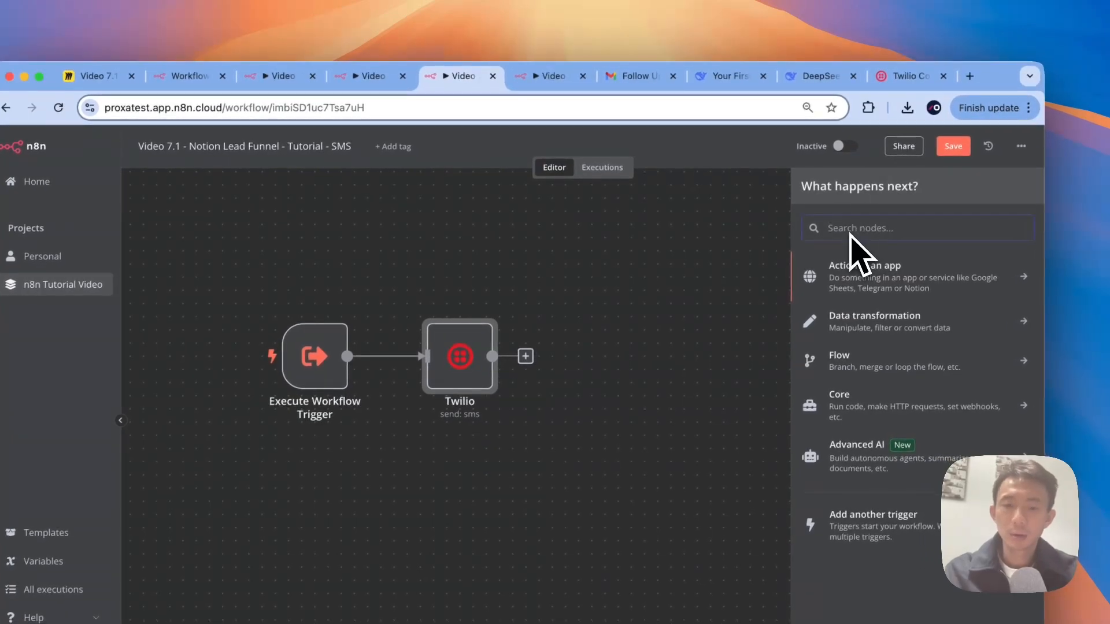
pyautogui.write('edit')
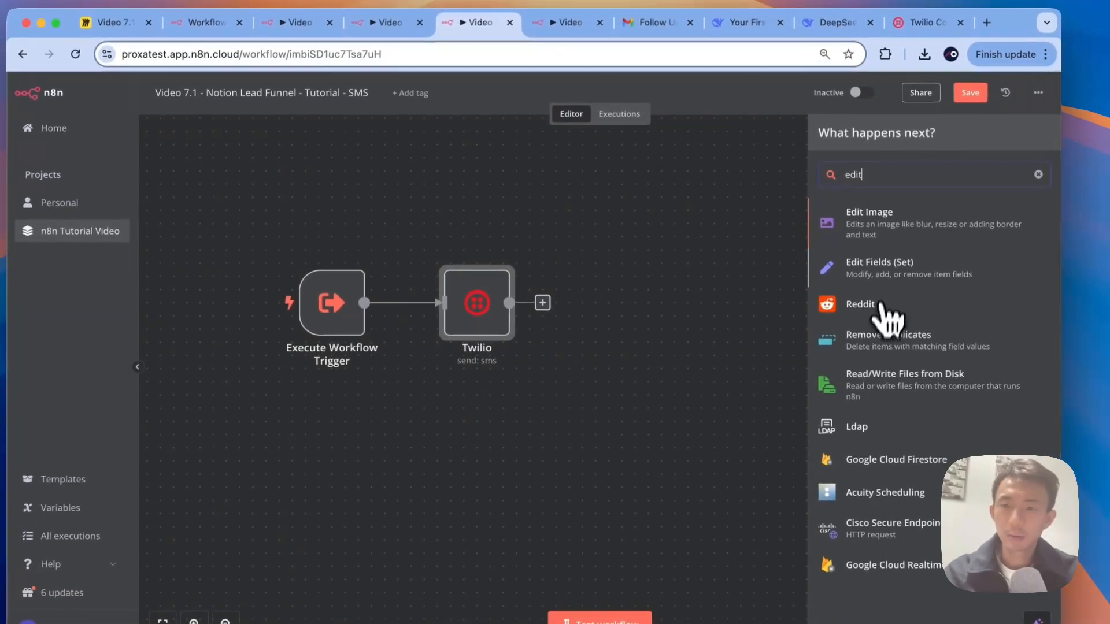
pyautogui.click(869, 321)
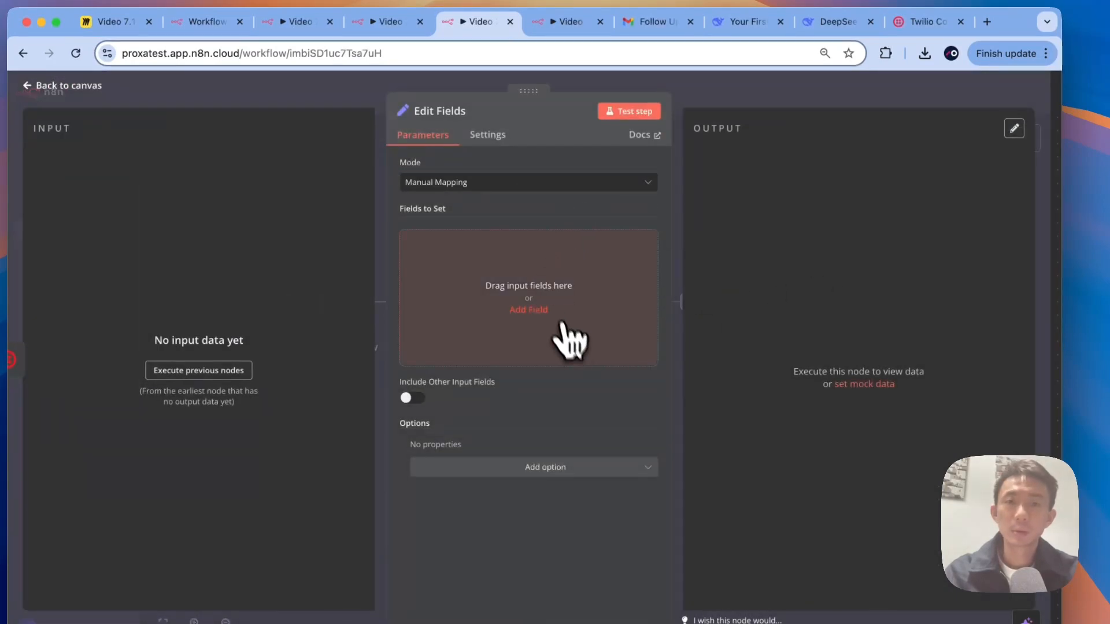
pyautogui.click(528, 310)
pyautogui.click(460, 242)
pyautogui.write('response')
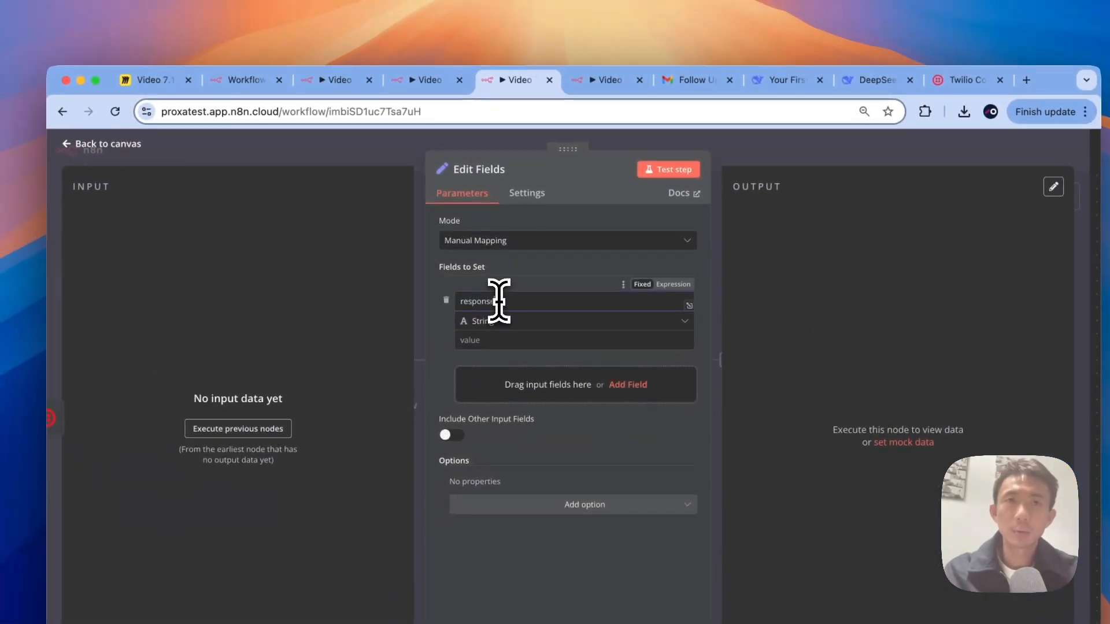
pyautogui.press('Tab')
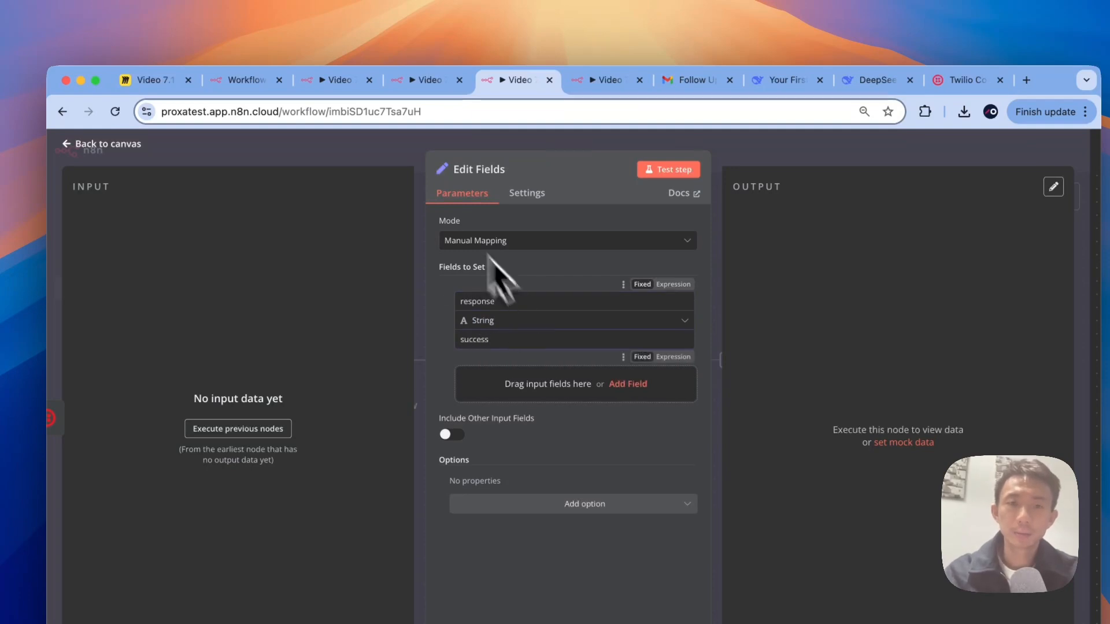
pyautogui.click(364, 142)
pyautogui.click(444, 295)
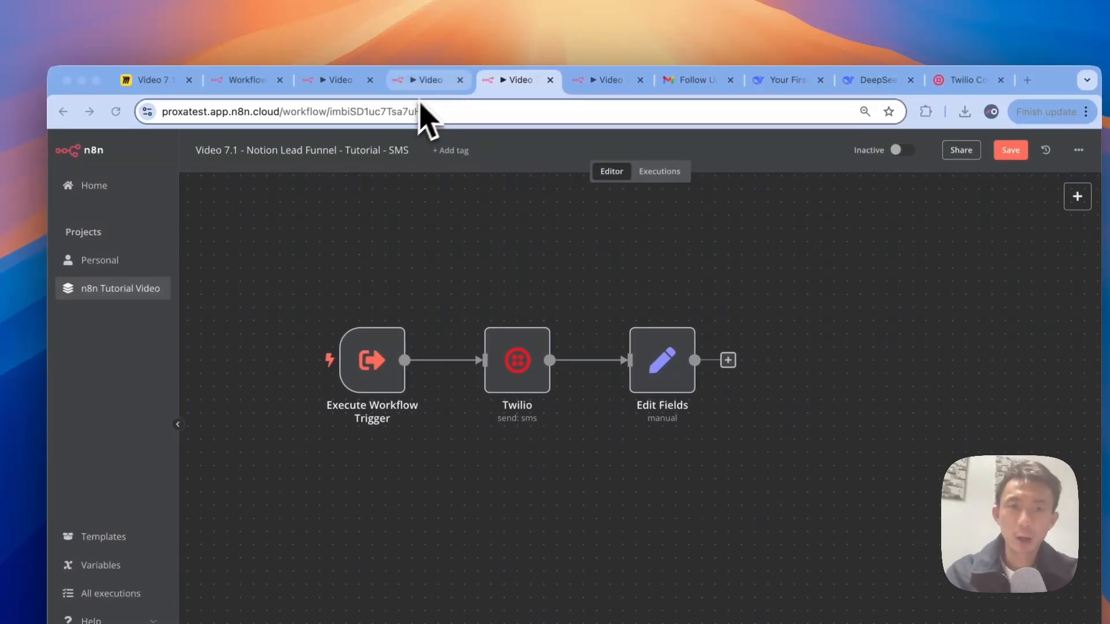
# Step: Close the extra browser tabs and replace the Notion lead's Phone property with a new number
pyautogui.click(429, 81)
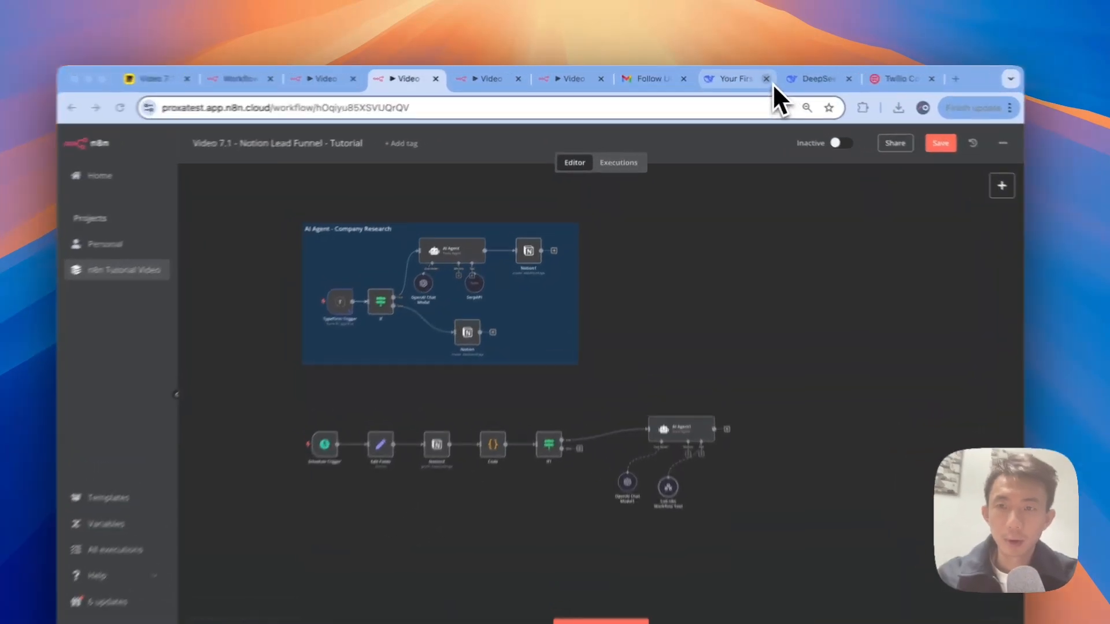
pyautogui.click(744, 76)
pyautogui.click(744, 76)
pyautogui.click(779, 80)
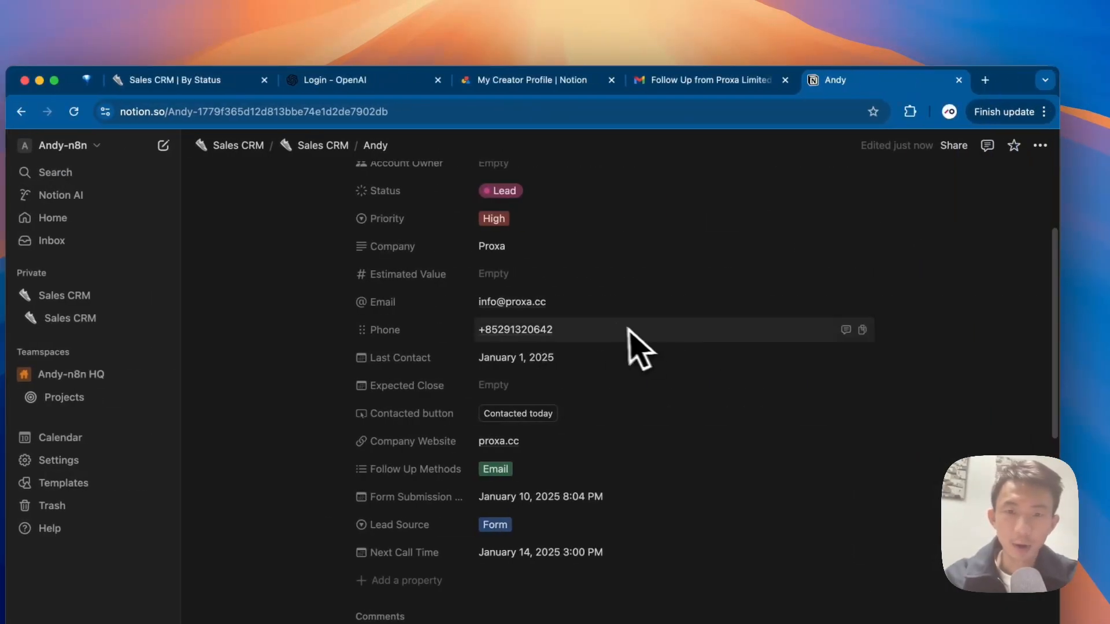
pyautogui.scroll(-1, 606, 335)
pyautogui.scroll(2, 606, 343)
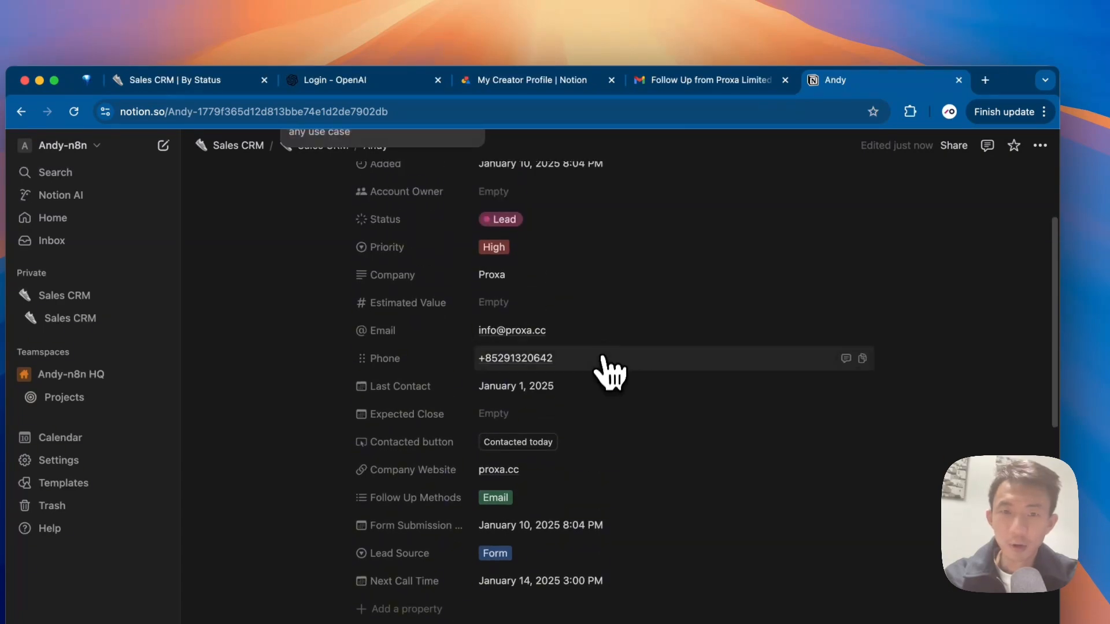
pyautogui.press('super+v')
pyautogui.press('Return')
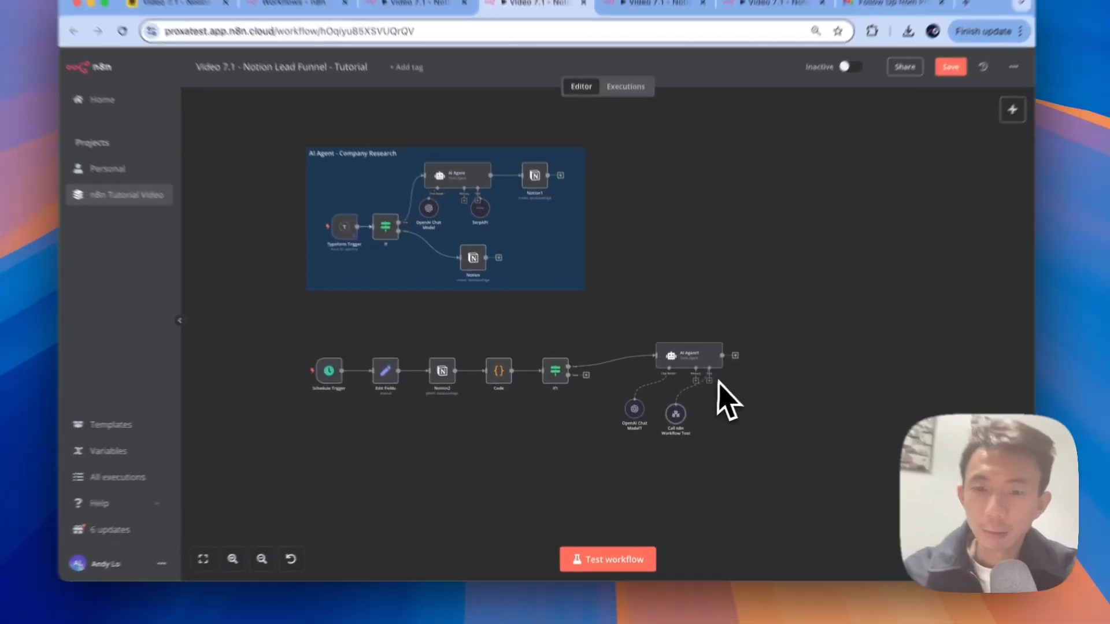
# Step: Attach a second Call n8n Workflow Tool to AI Agent1
pyautogui.scroll(5, 740, 469)
pyautogui.scroll(-2, 699, 404)
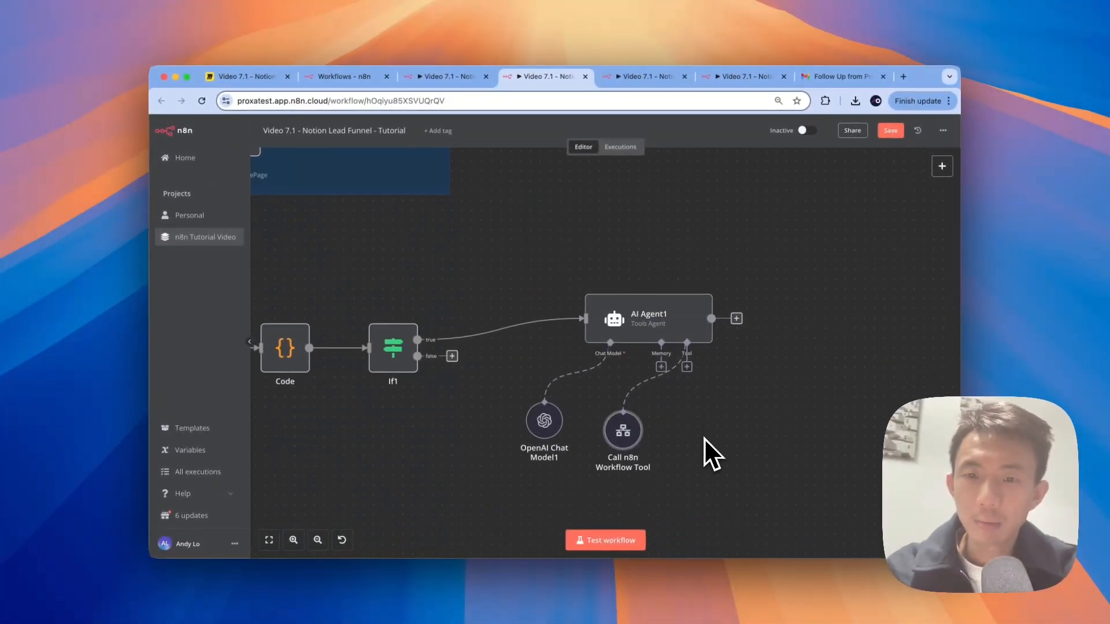
pyautogui.scroll(-2, 709, 387)
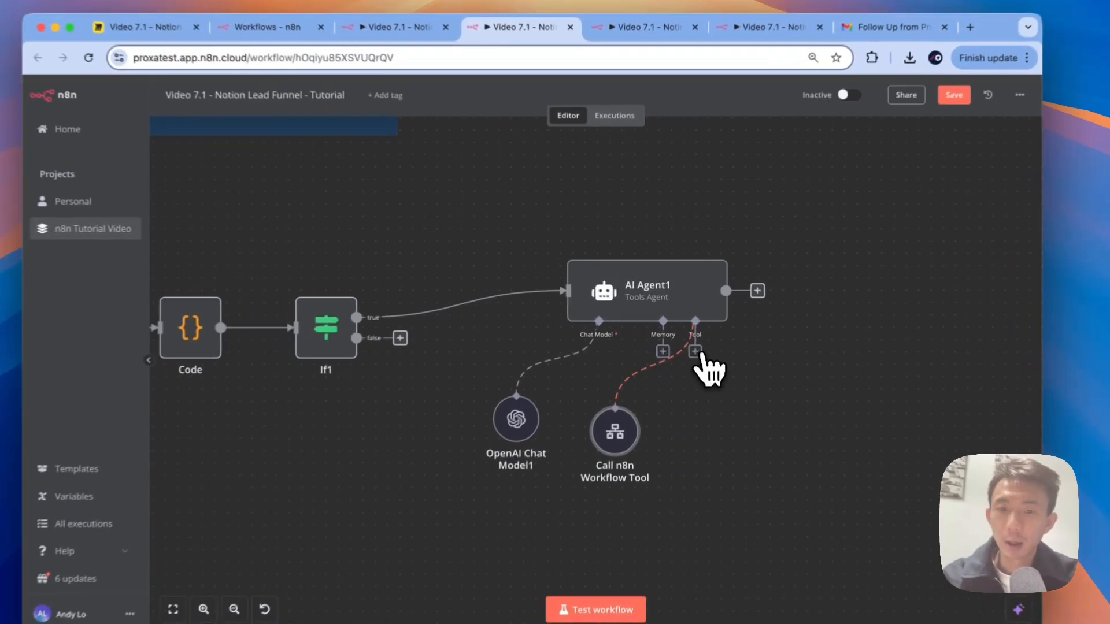
pyautogui.click(684, 335)
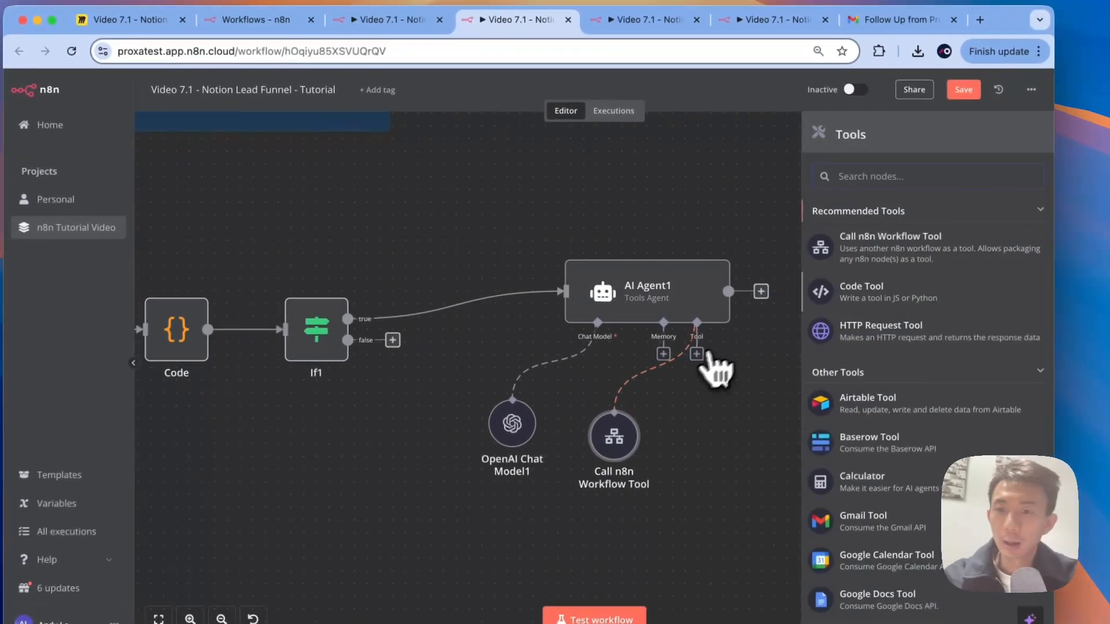
pyautogui.click(889, 249)
pyautogui.click(316, 84)
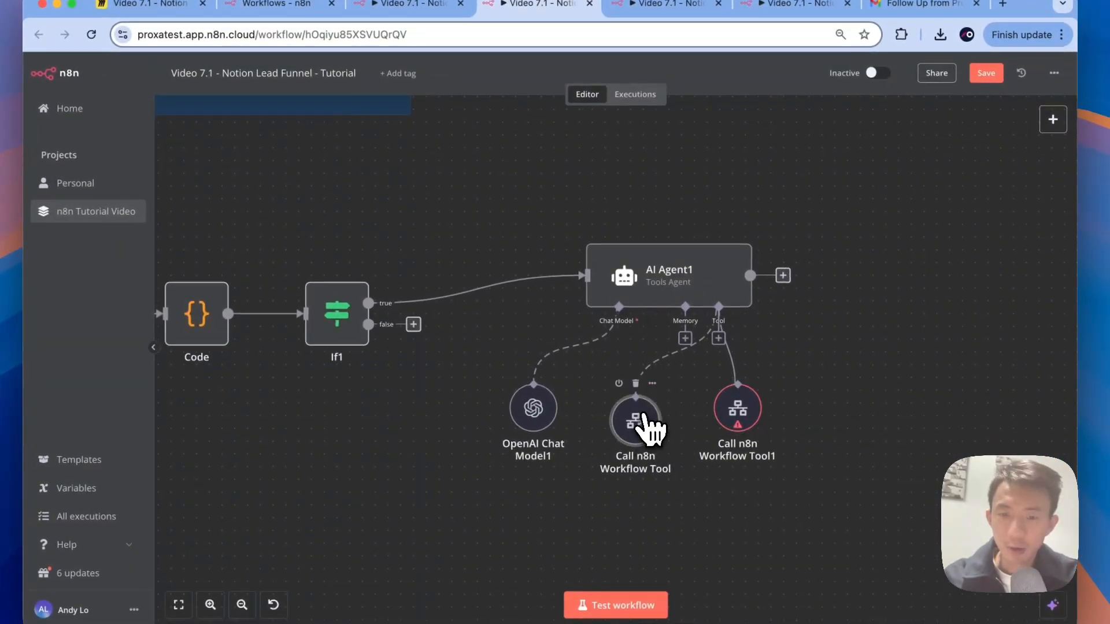
# Step: Rename the original workflow tool node emailFollowup and begin naming the new tool smsFollowup
pyautogui.doubleClick(644, 416)
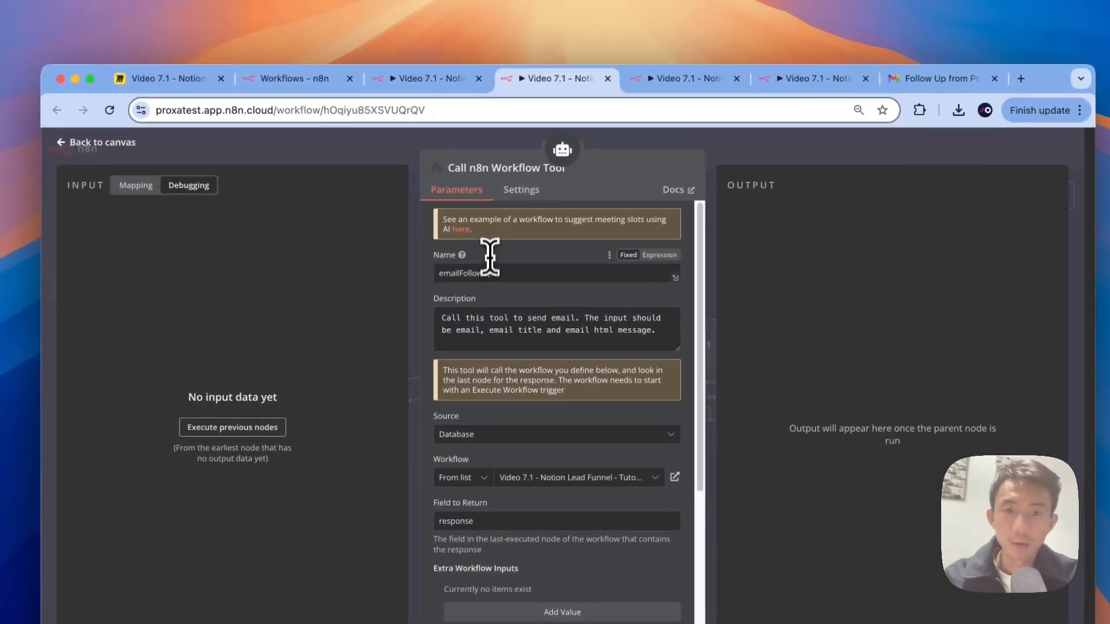
pyautogui.doubleClick(490, 273)
pyautogui.press('super+c')
pyautogui.click(492, 168)
pyautogui.press('super+v')
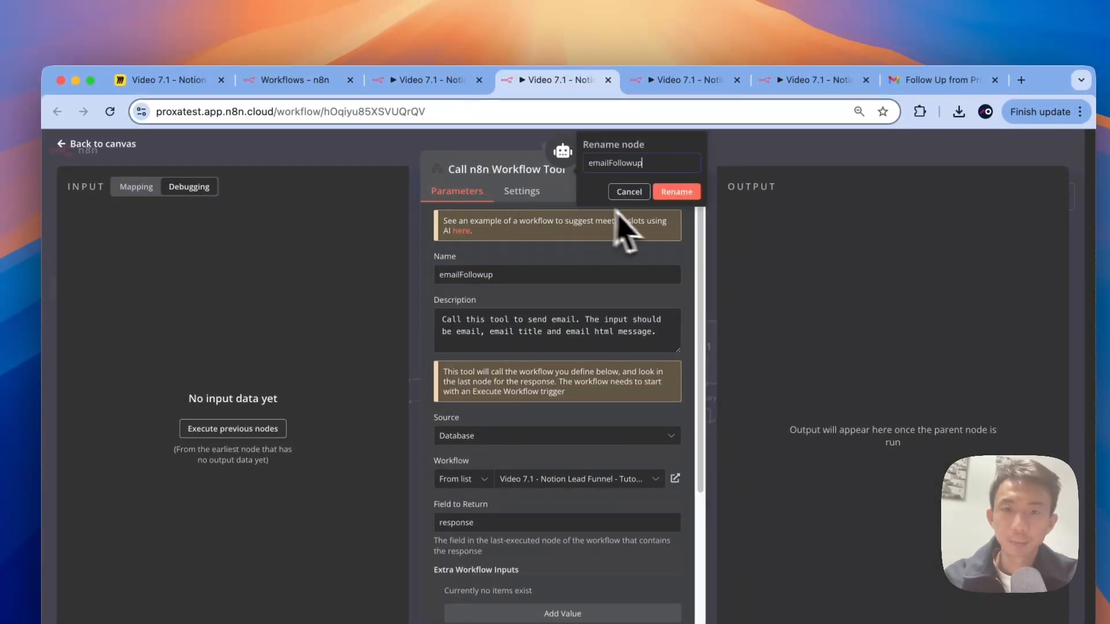
pyautogui.click(675, 191)
pyautogui.click(93, 144)
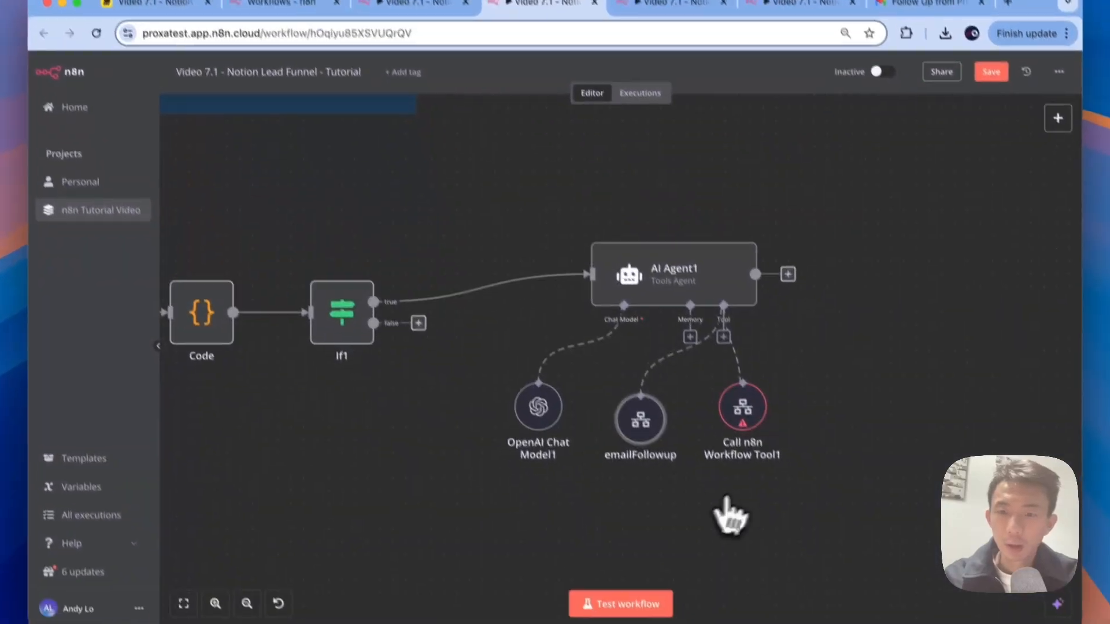
pyautogui.doubleClick(743, 411)
pyautogui.click(496, 170)
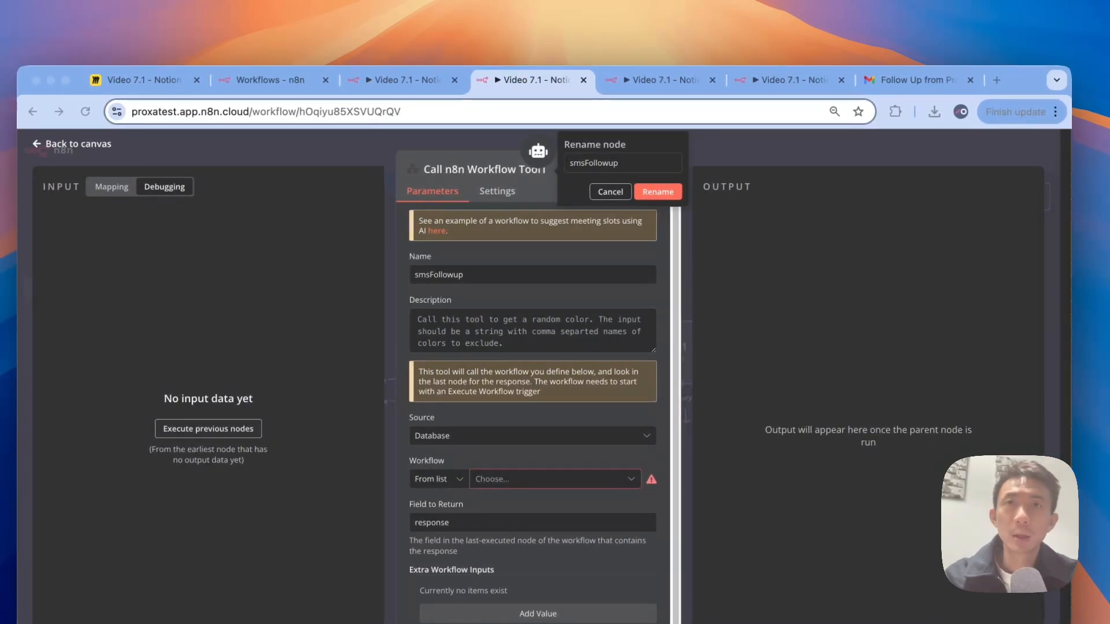
# Step: Rename the new tool node smsFollowup with the description 'Call the tool to send SMS.'
pyautogui.write('C')
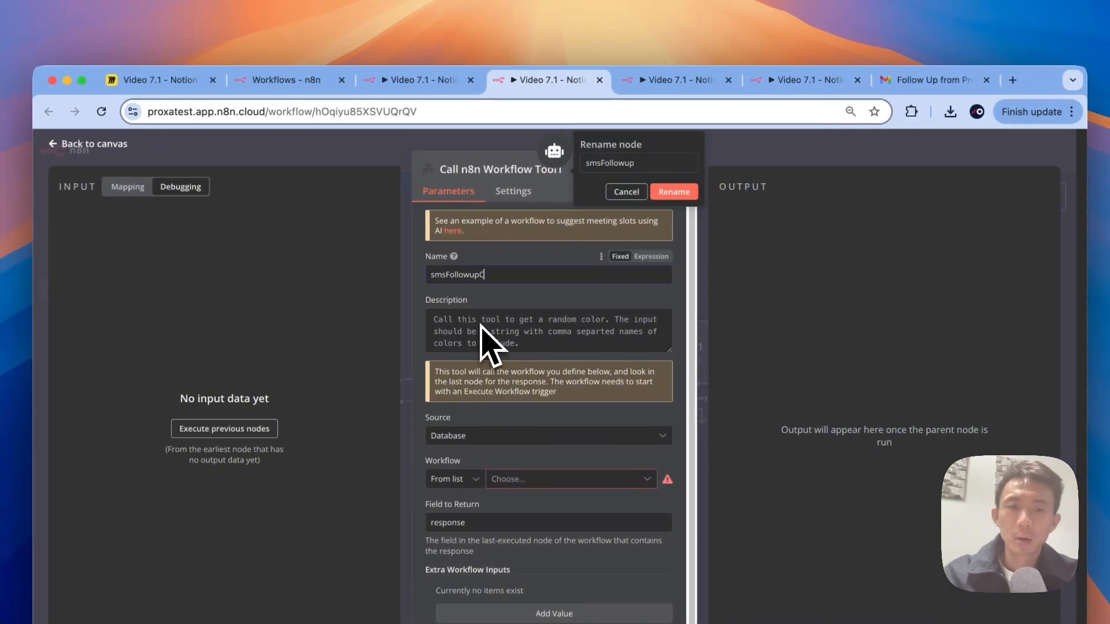
pyautogui.press('BackSpace')
pyautogui.click(505, 322)
pyautogui.write('Call t')
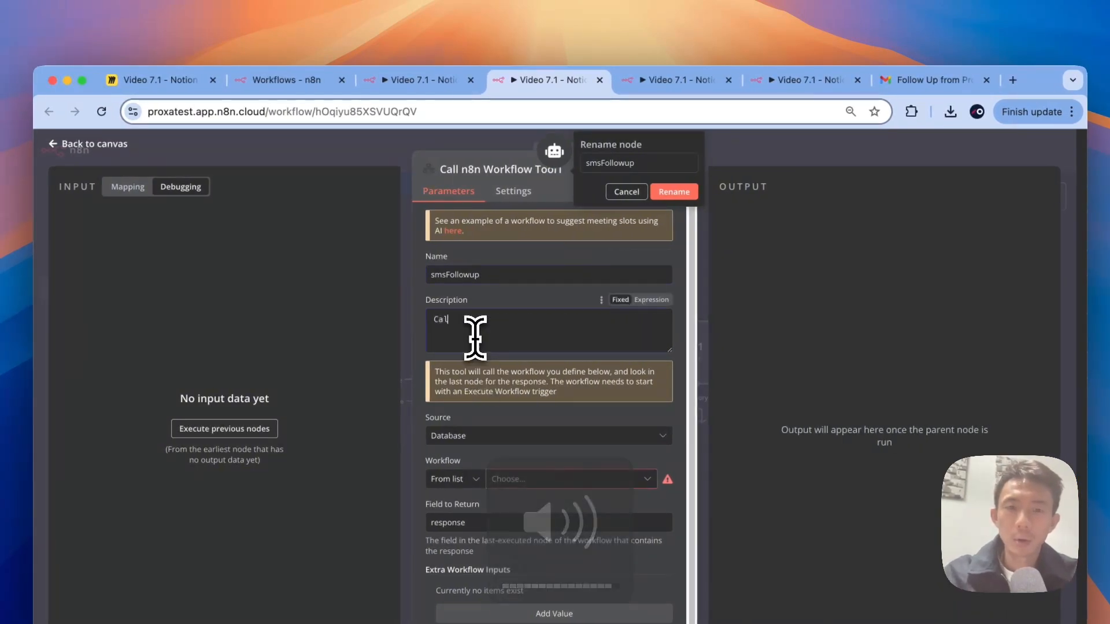
pyautogui.write('he tool to send SMS. TH')
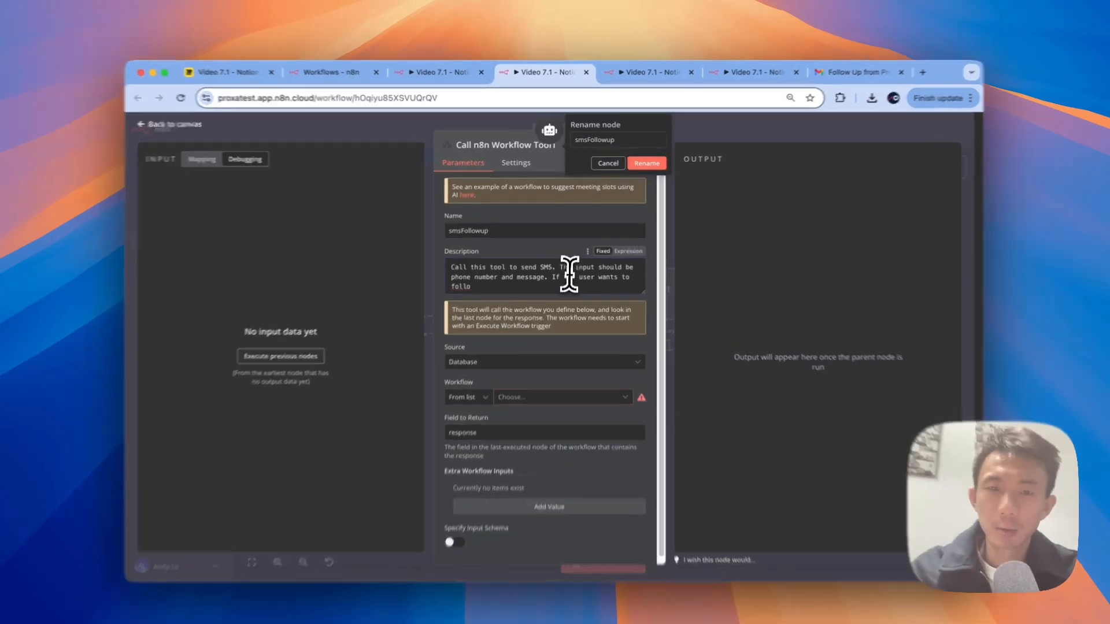
pyautogui.moveTo(558, 270); pyautogui.dragTo(476, 279)
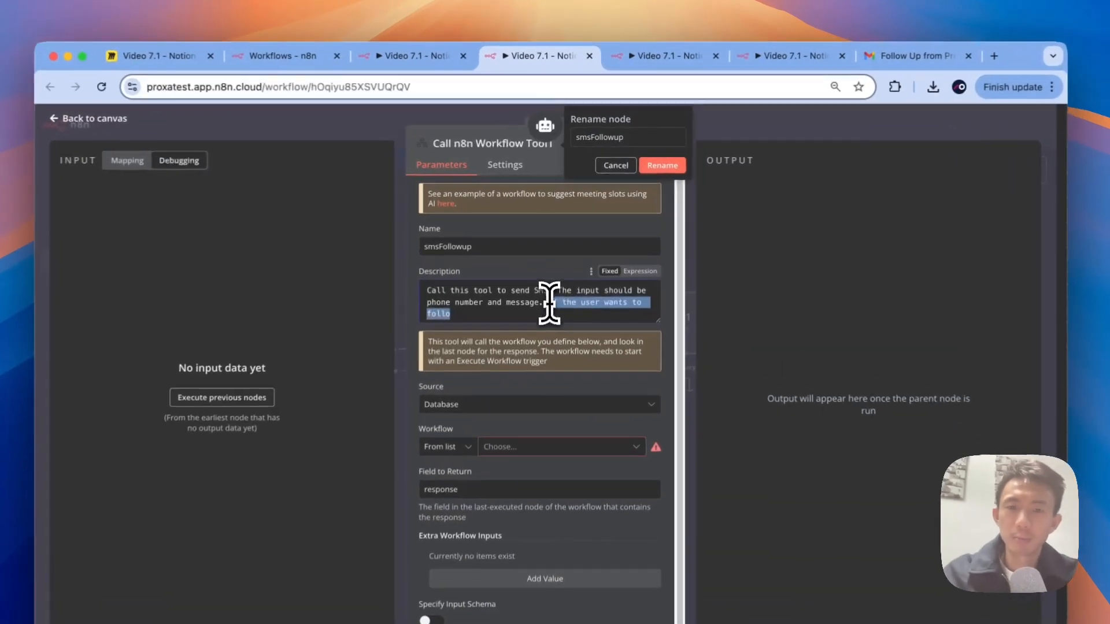
pyautogui.press('BackSpace')
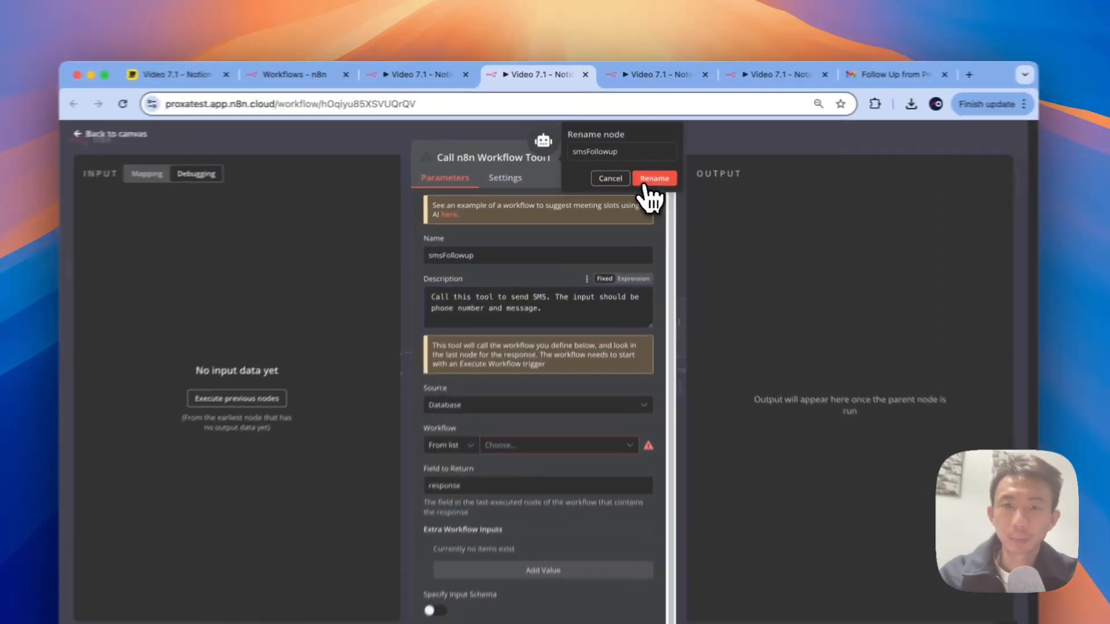
pyautogui.click(646, 183)
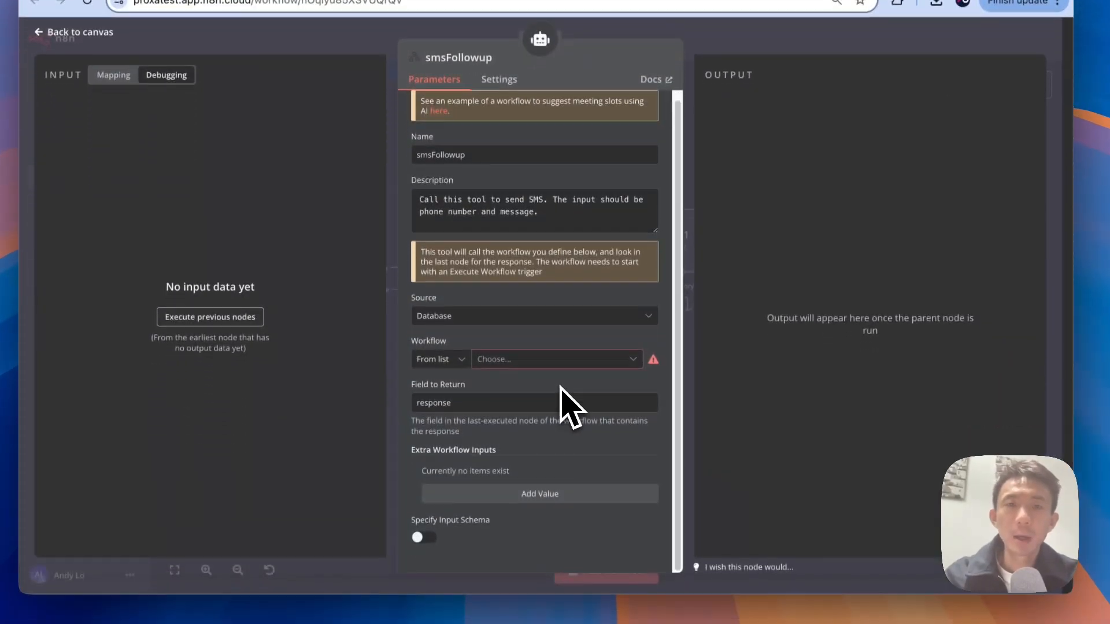
pyautogui.click(563, 360)
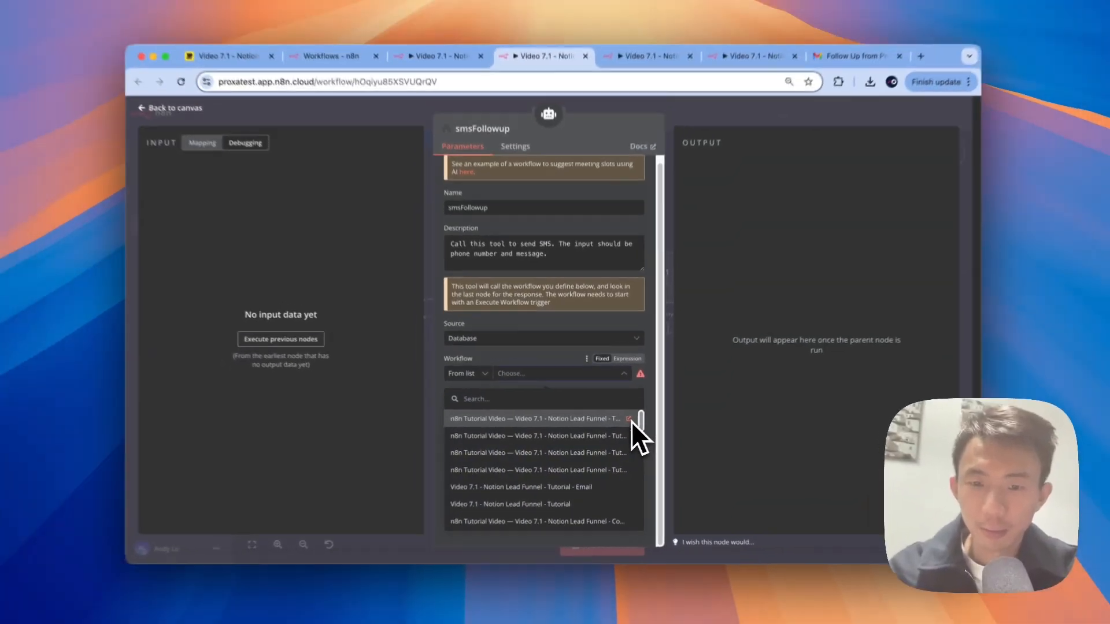
# Step: Point smsFollowup at the Tutorial - SMS workflow with a phone/message/messageMethod JSON input schema
pyautogui.press('super+minus')
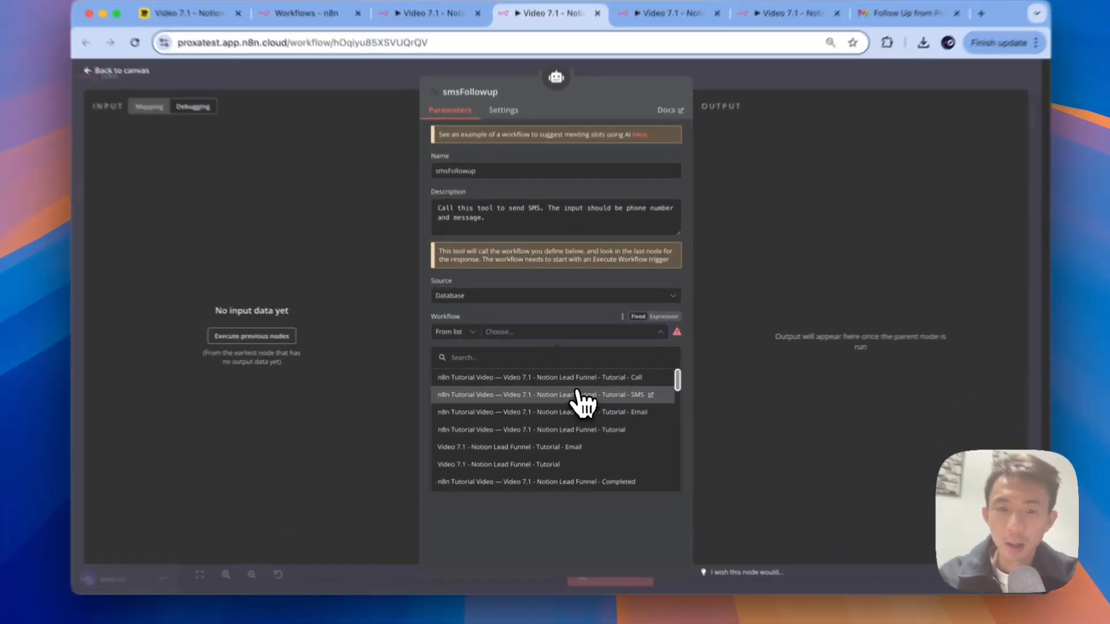
pyautogui.click(568, 392)
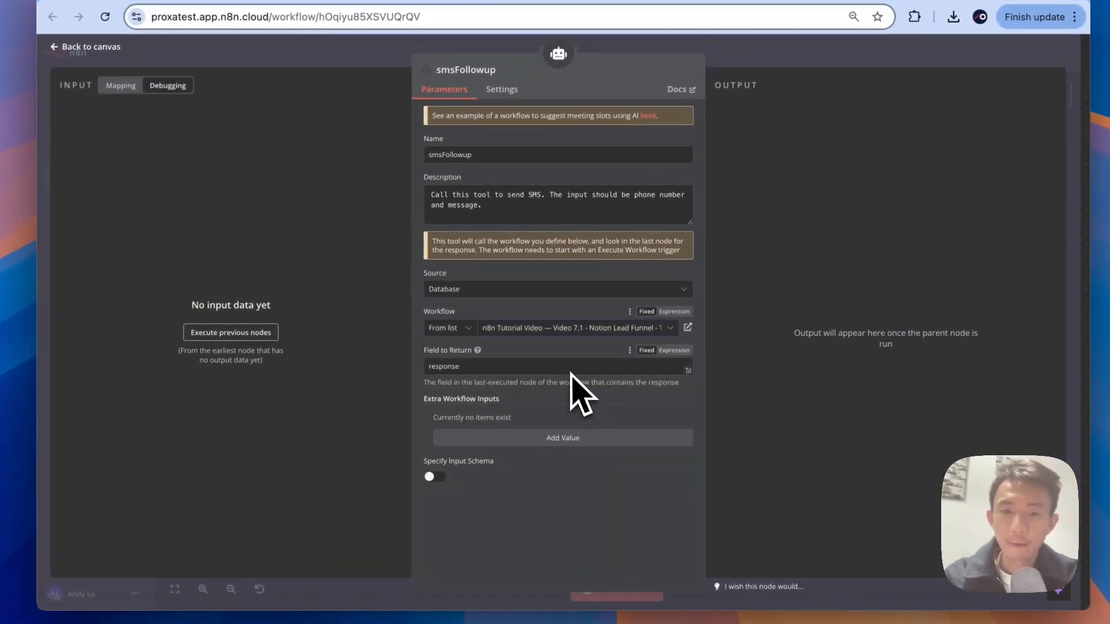
pyautogui.click(431, 477)
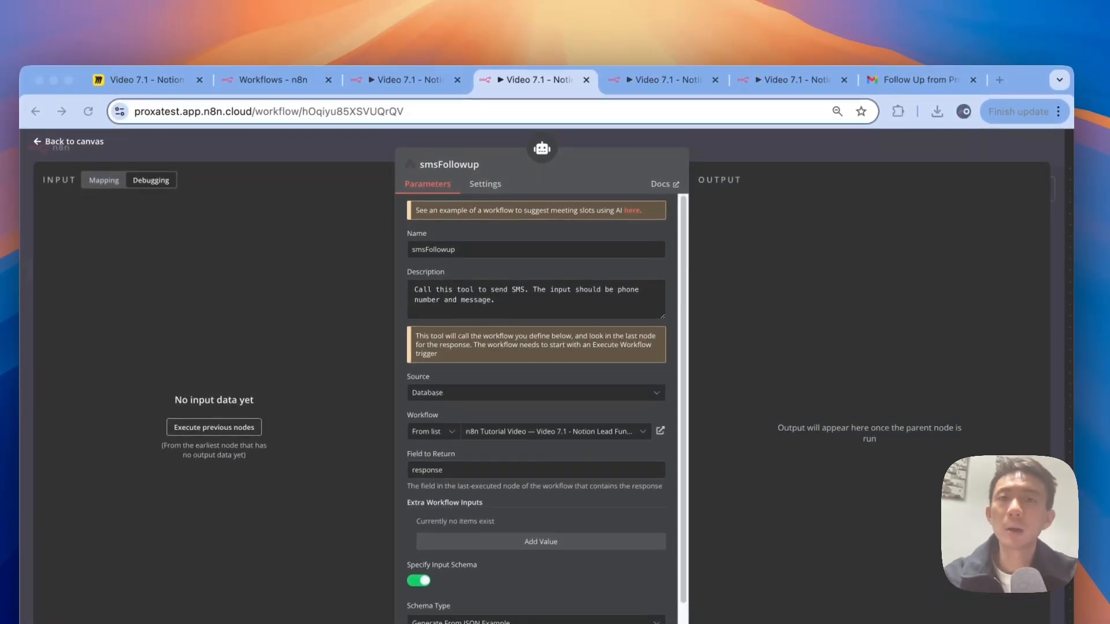
pyautogui.scroll(-3, 638, 491)
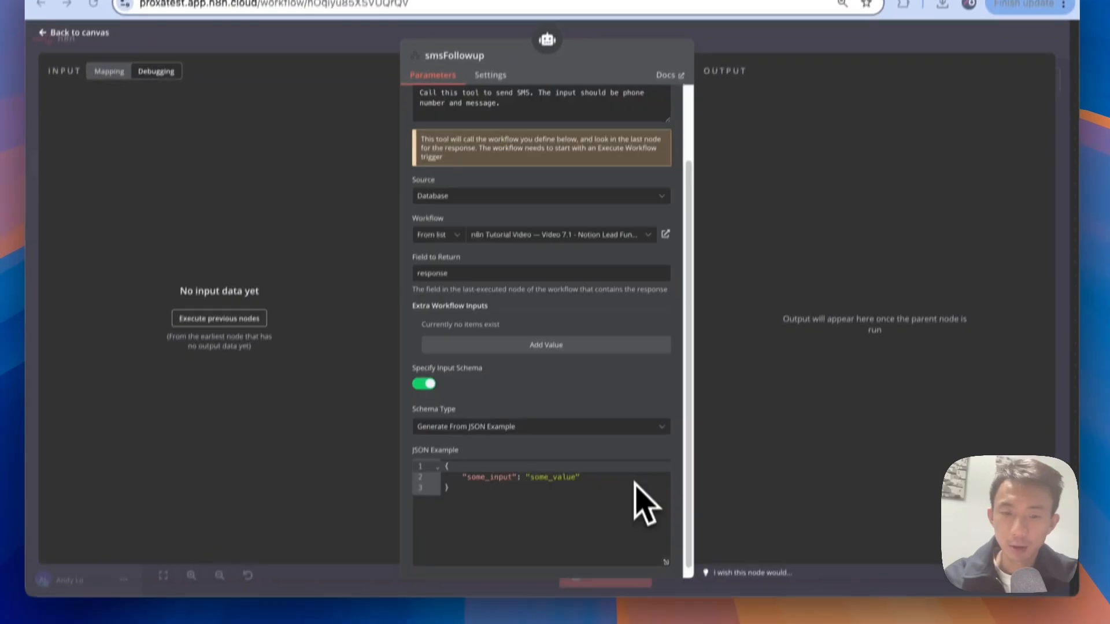
pyautogui.click(627, 463)
pyautogui.press('super+a')
pyautogui.press('super+v')
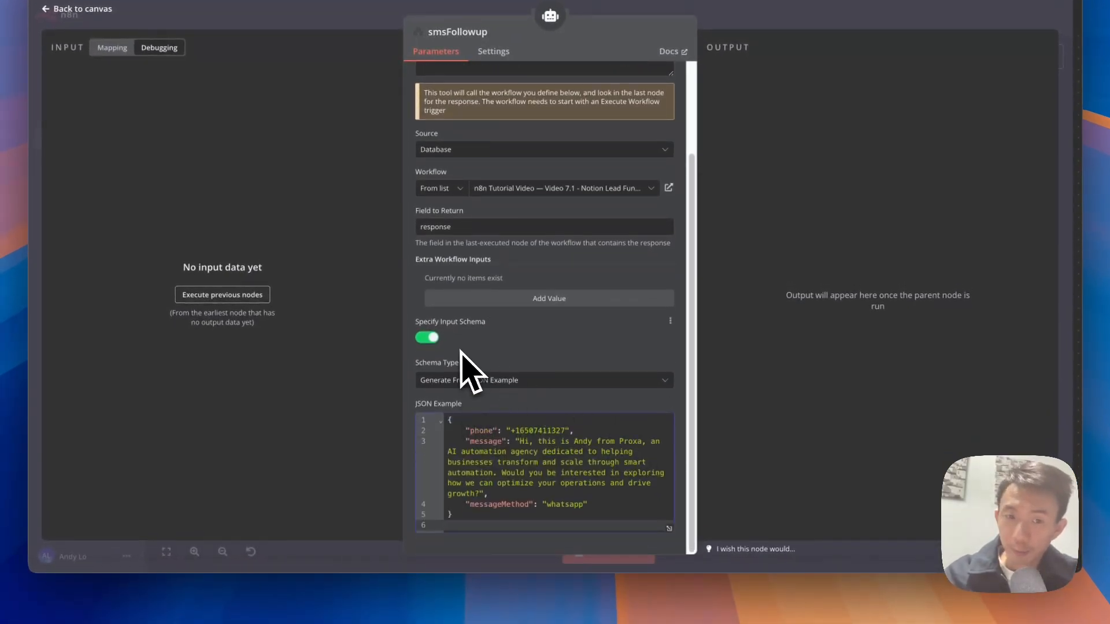
pyautogui.moveTo(492, 323)
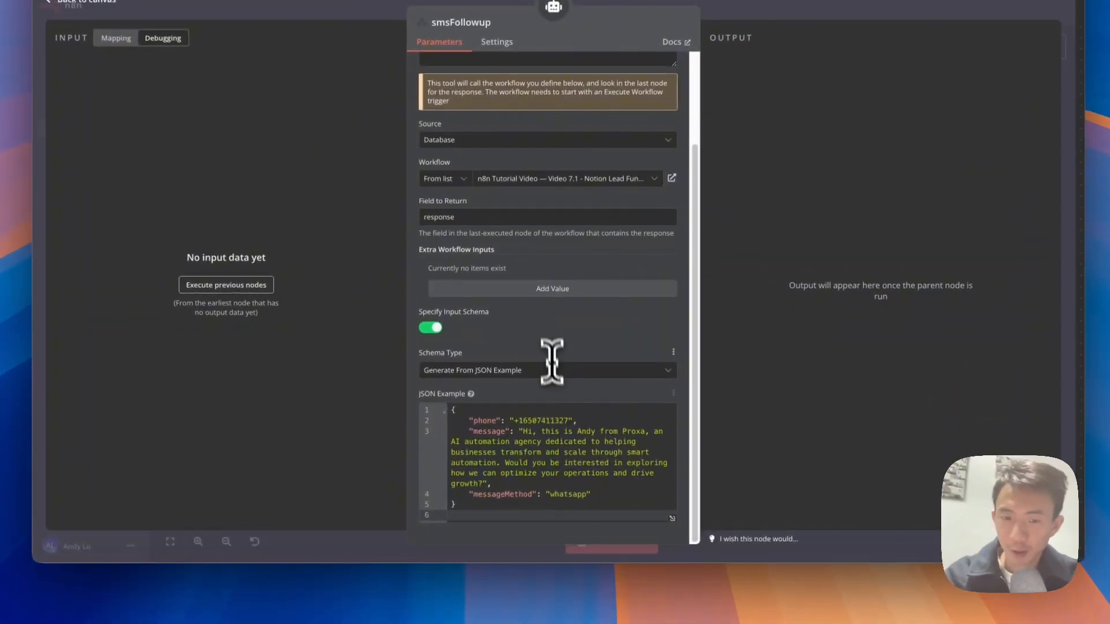
pyautogui.click(566, 464)
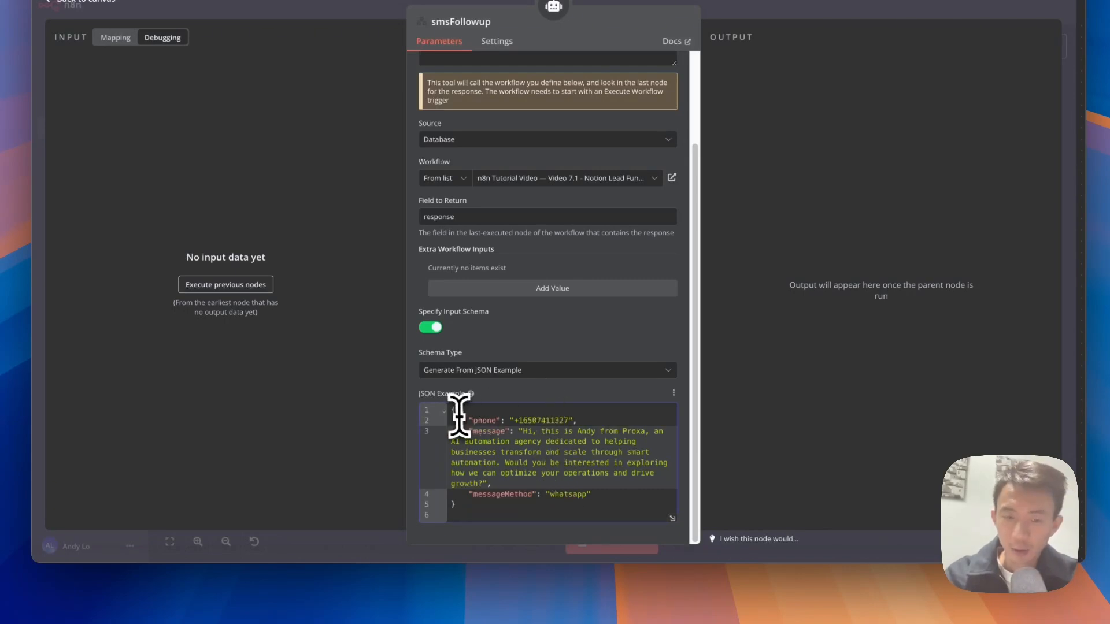
pyautogui.moveTo(459, 415); pyautogui.dragTo(564, 545)
pyautogui.click(549, 483)
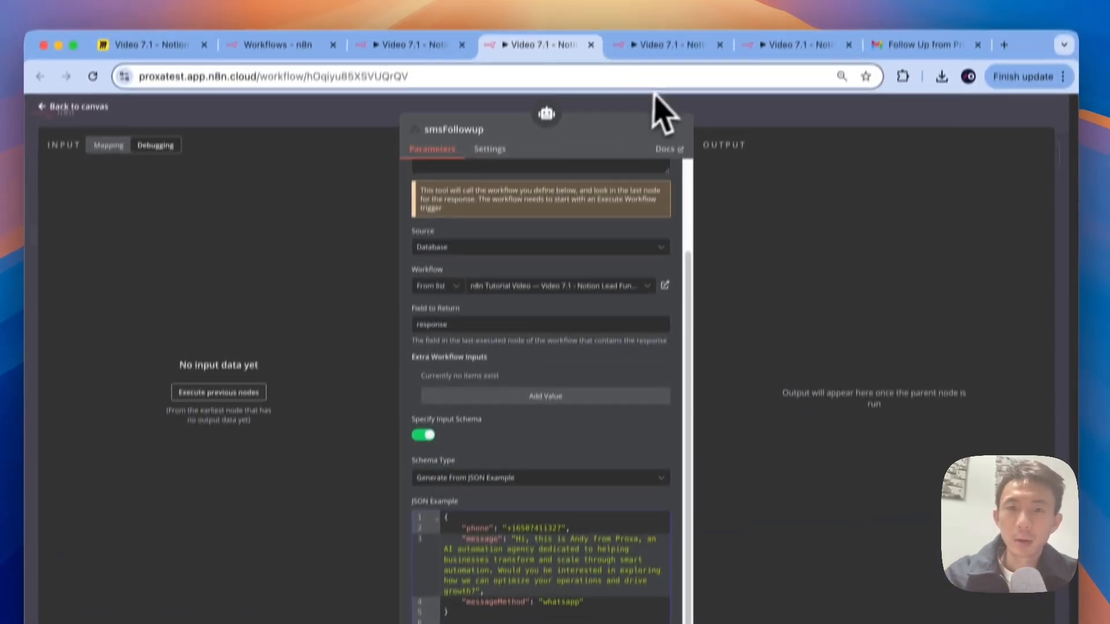
pyautogui.click(666, 101)
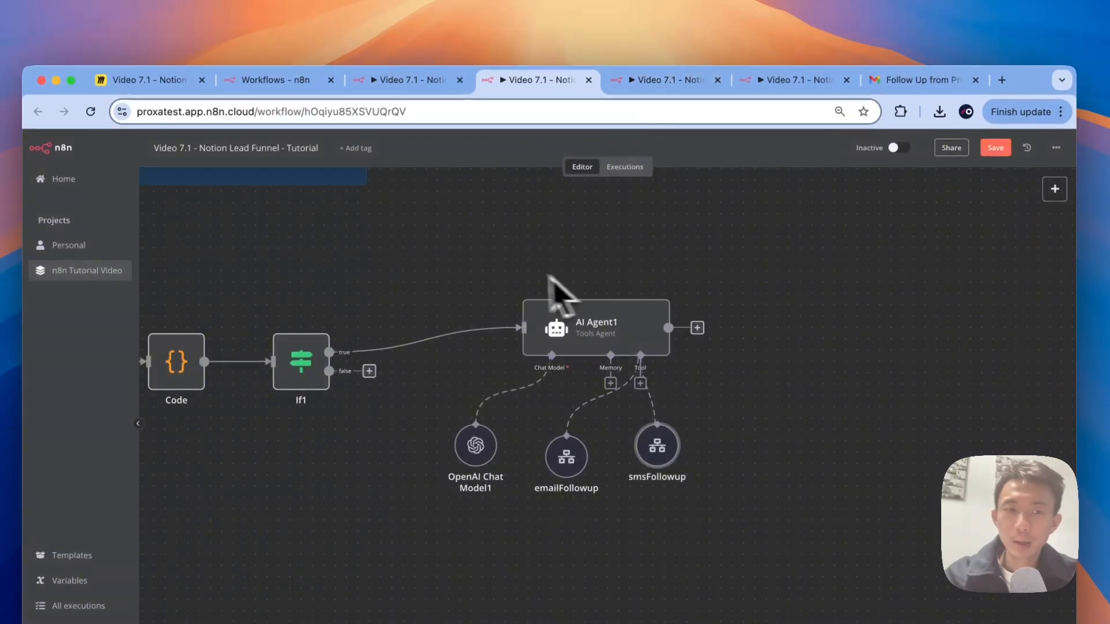
# Step: Run Schedule Trigger, Edit Fields, Notion2, Code and If1 one after another
pyautogui.scroll(-5, 548, 276)
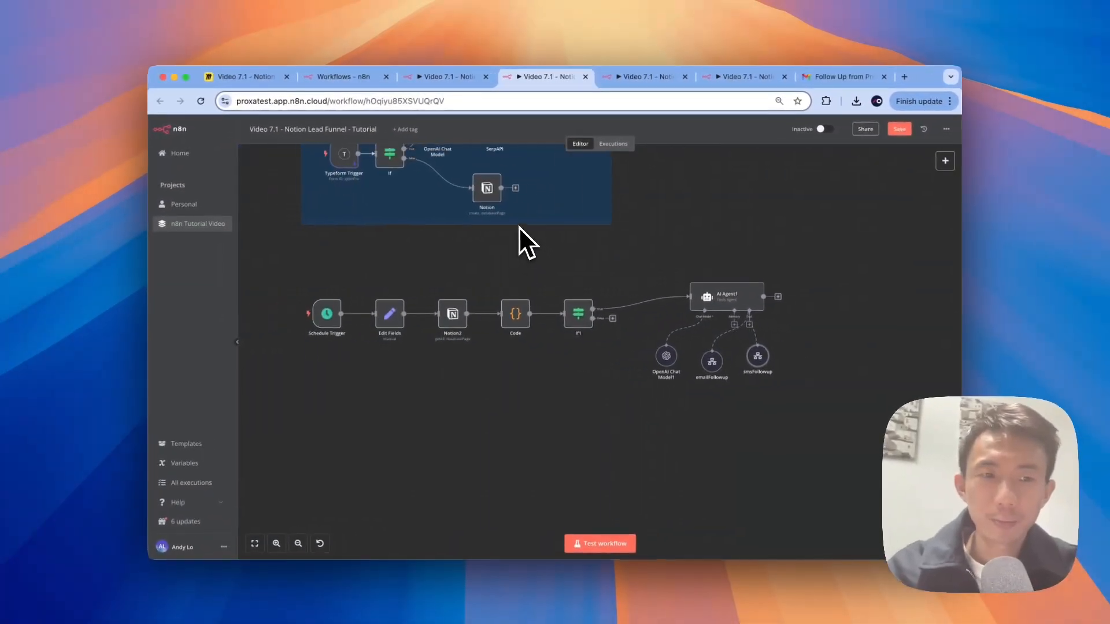
pyautogui.hscroll(-1, 518, 227)
pyautogui.hscroll(1, 455, 256)
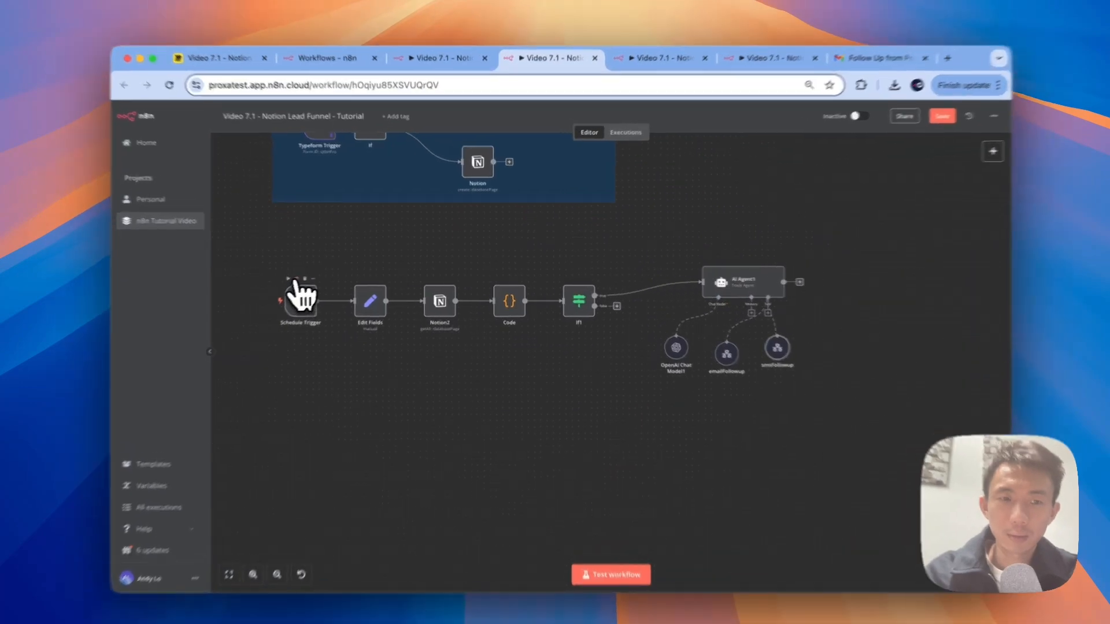
pyautogui.click(310, 275)
pyautogui.click(371, 276)
pyautogui.click(415, 284)
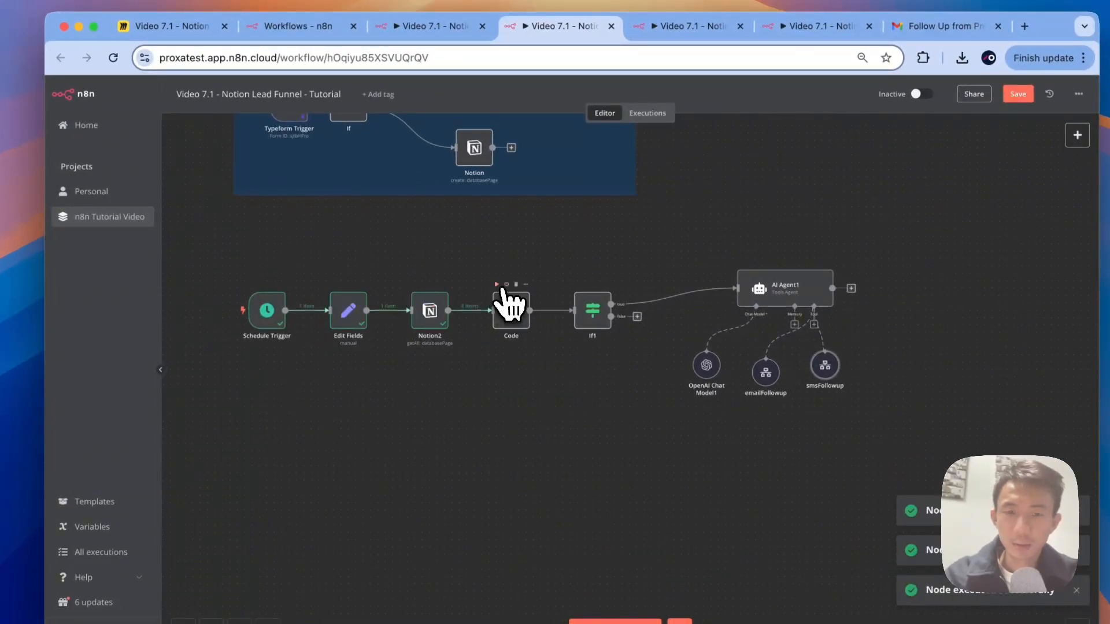
pyautogui.click(498, 285)
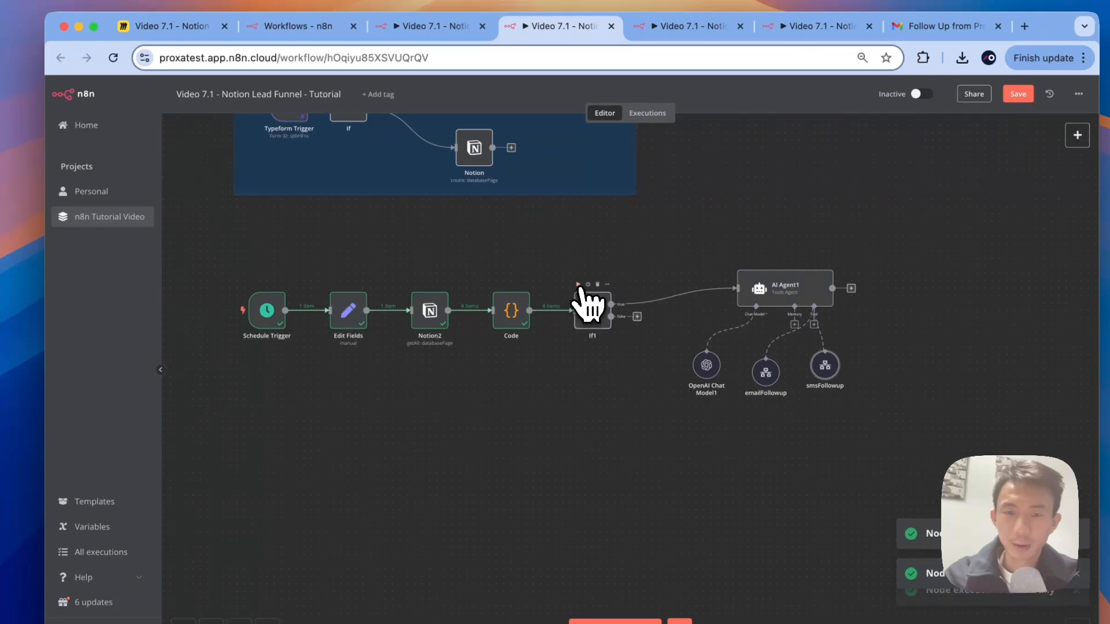
pyautogui.click(578, 284)
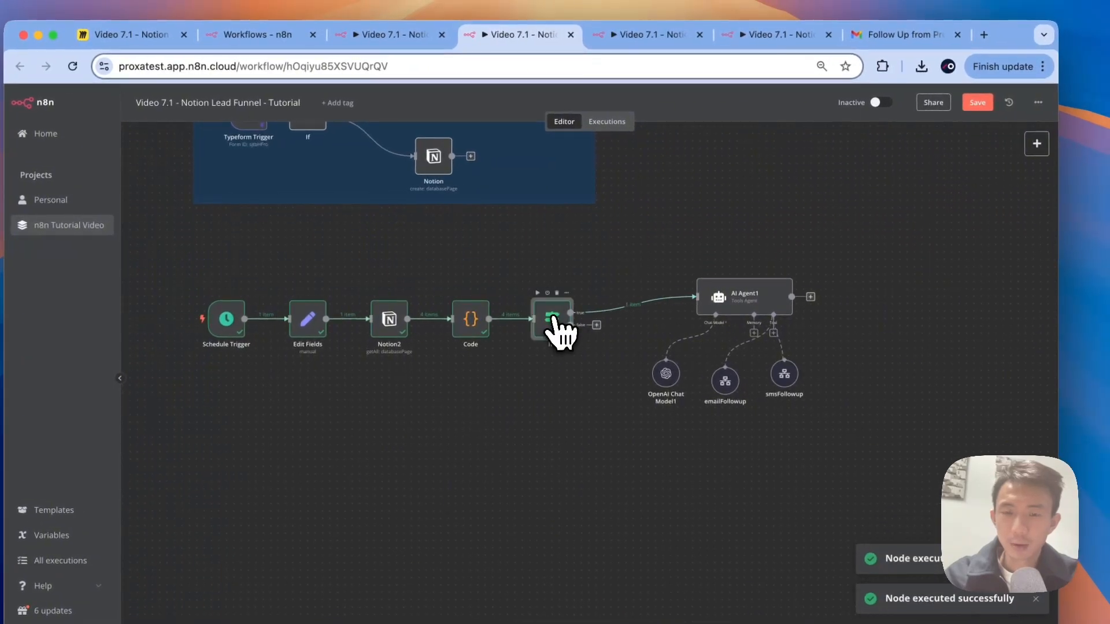
# Step: Check If1's output: 1 lead on the true branch, 3 on false
pyautogui.doubleClick(553, 318)
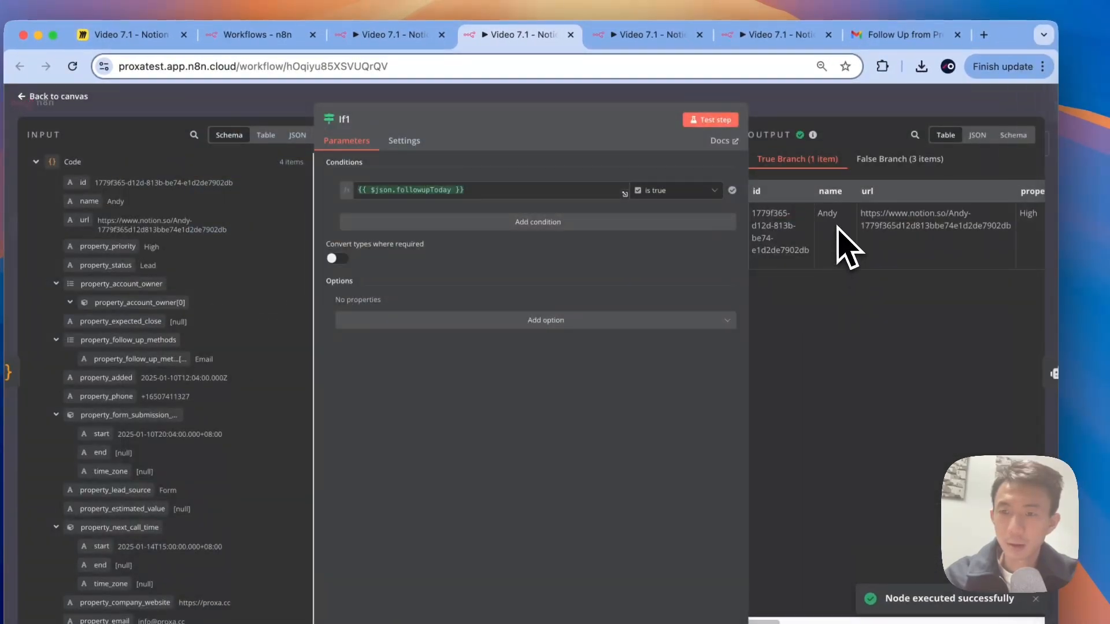
pyautogui.hscroll(5, 840, 248)
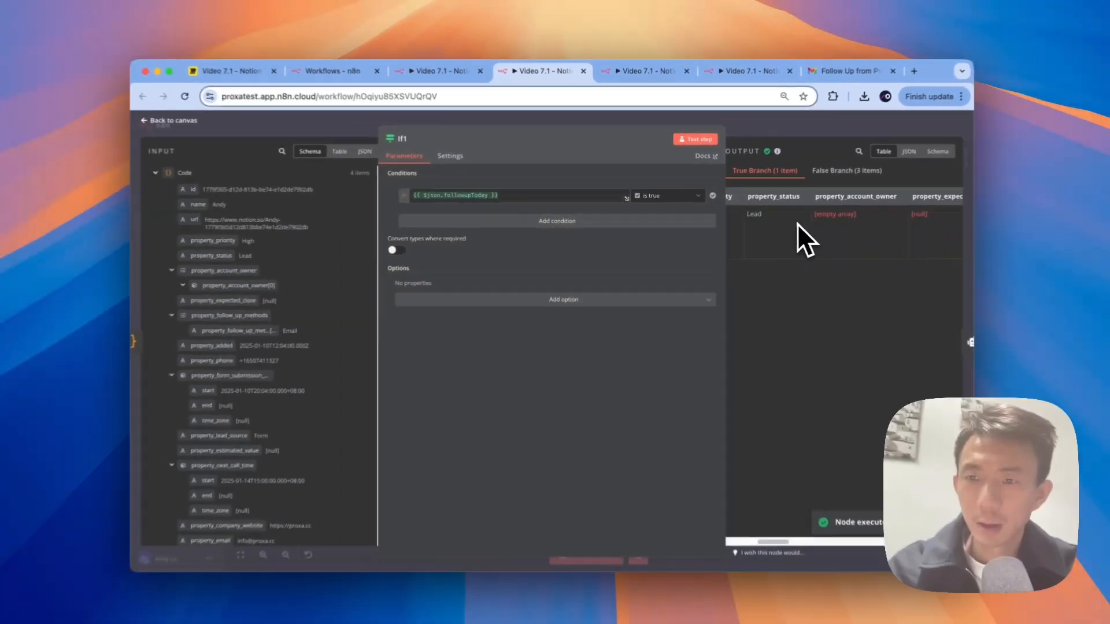
pyautogui.hscroll(10, 798, 224)
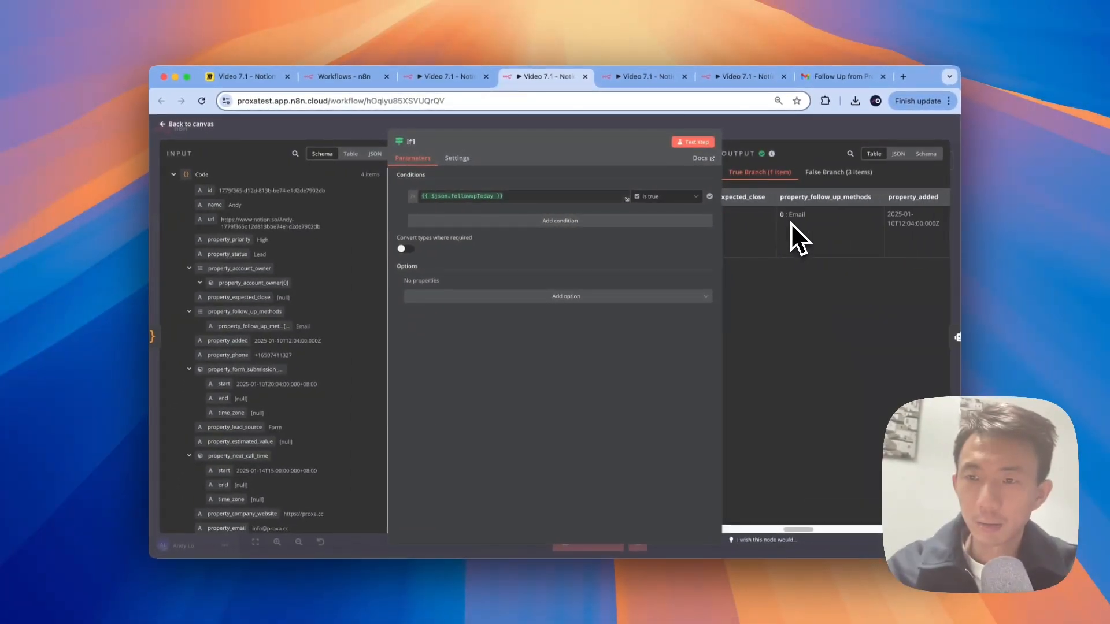
pyautogui.hscroll(-2, 791, 223)
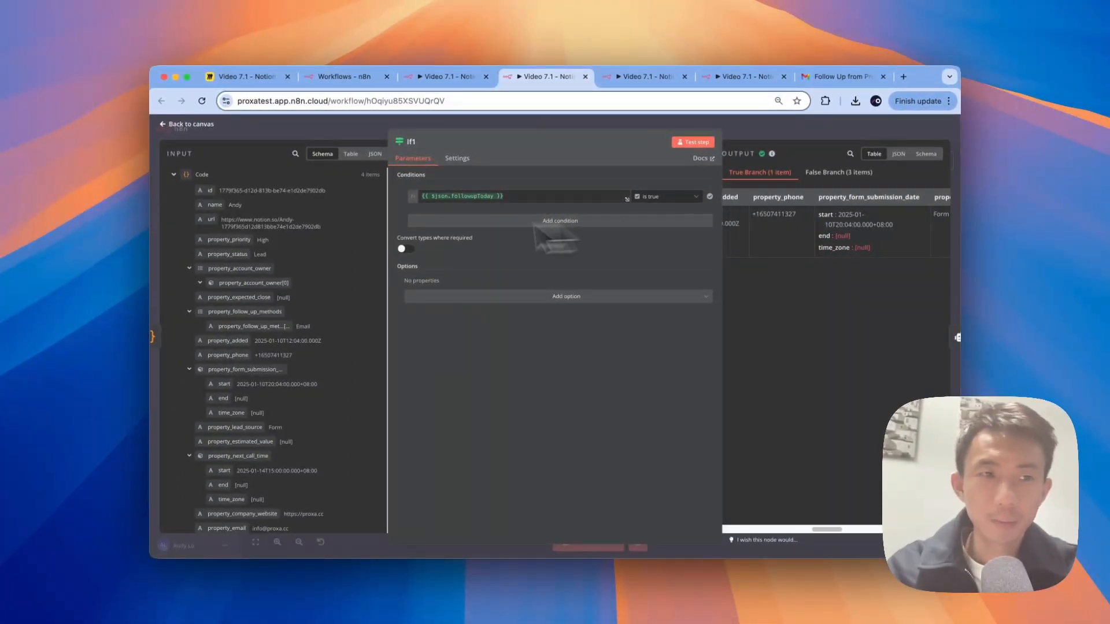
pyautogui.click(188, 124)
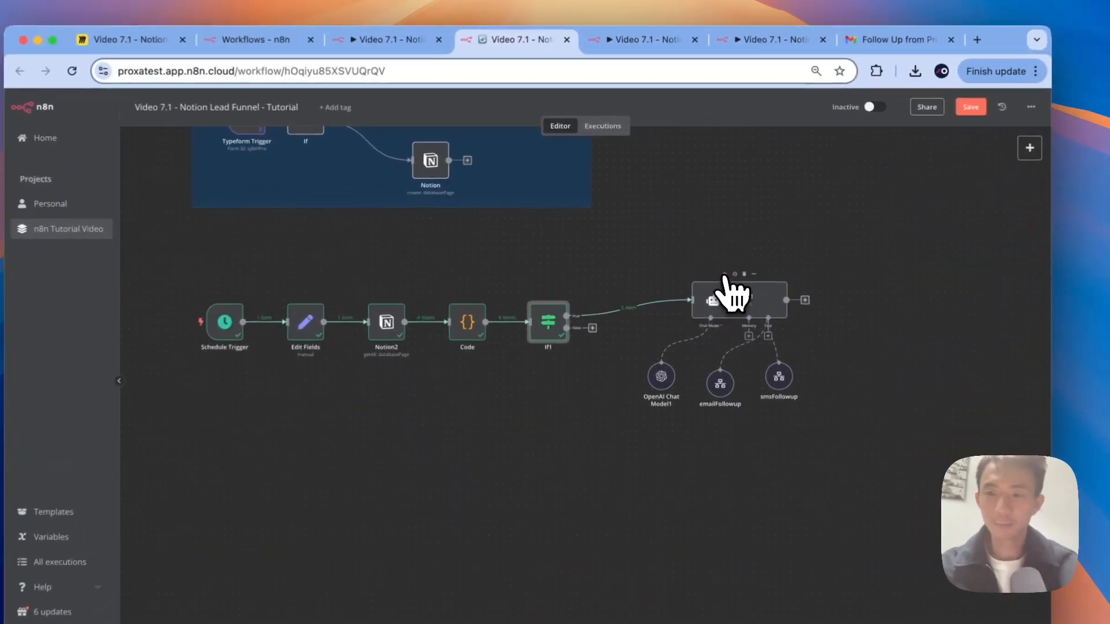
pyautogui.click(707, 258)
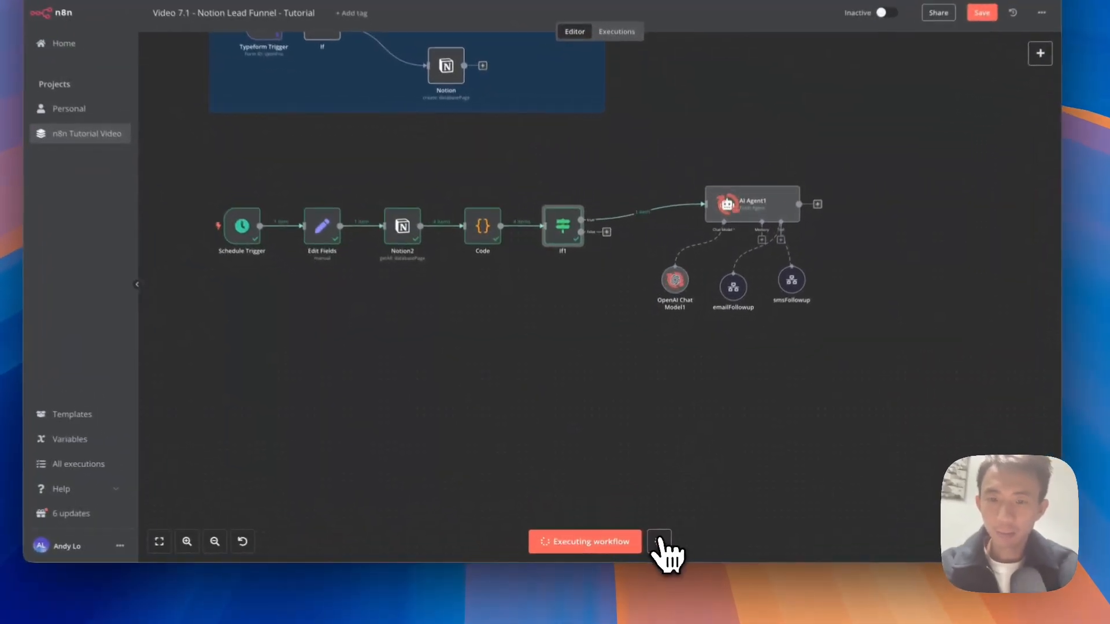
pyautogui.click(646, 542)
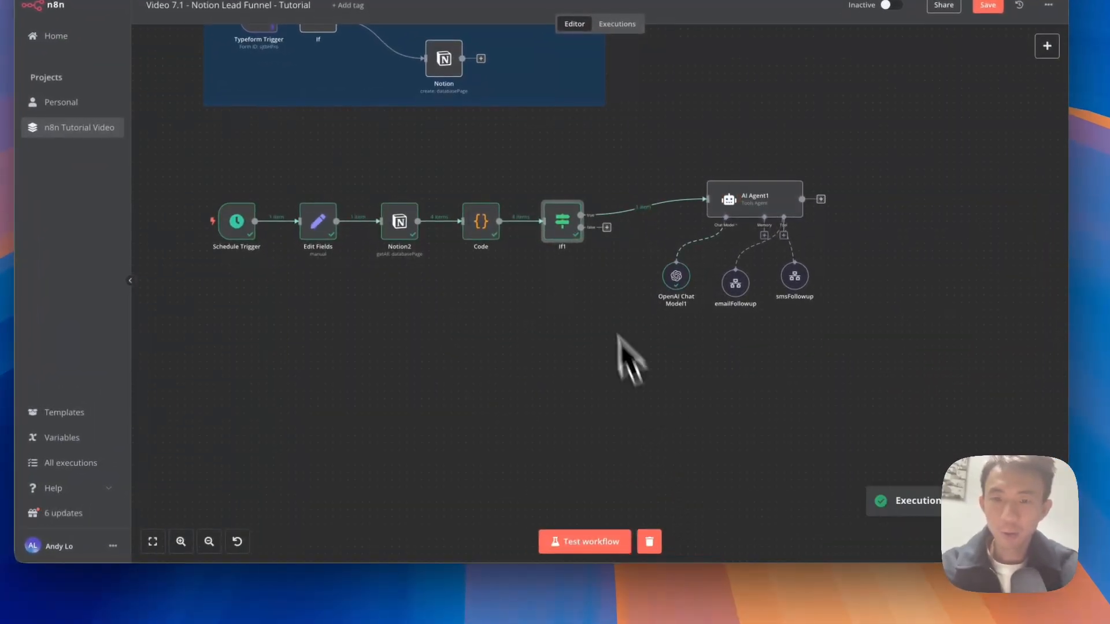
pyautogui.hotkey('ctrl', 'Right')
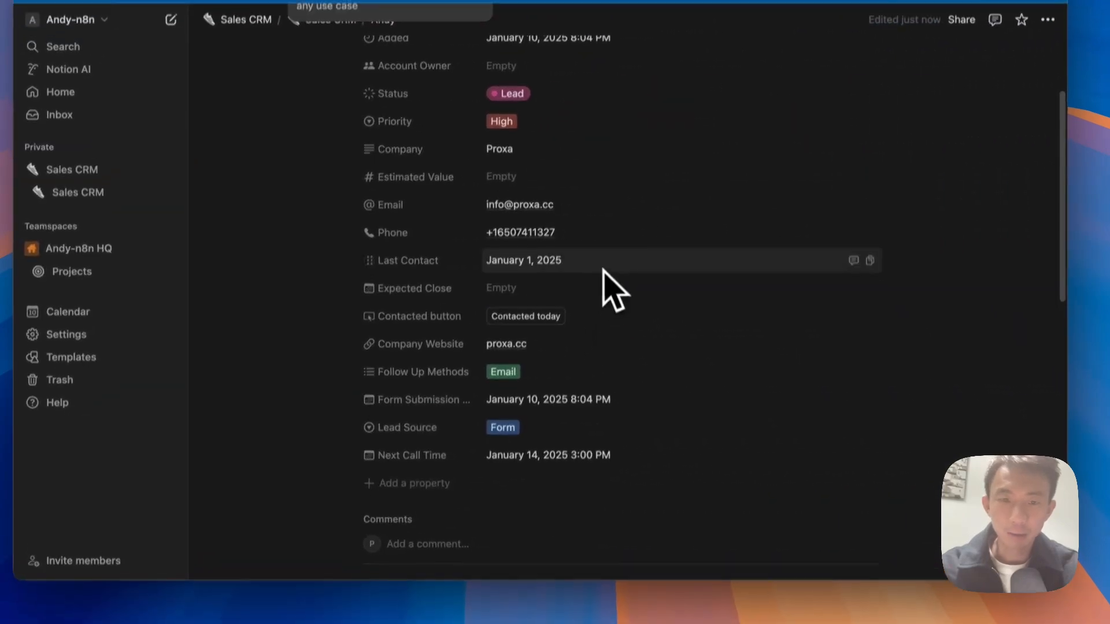
pyautogui.click(512, 376)
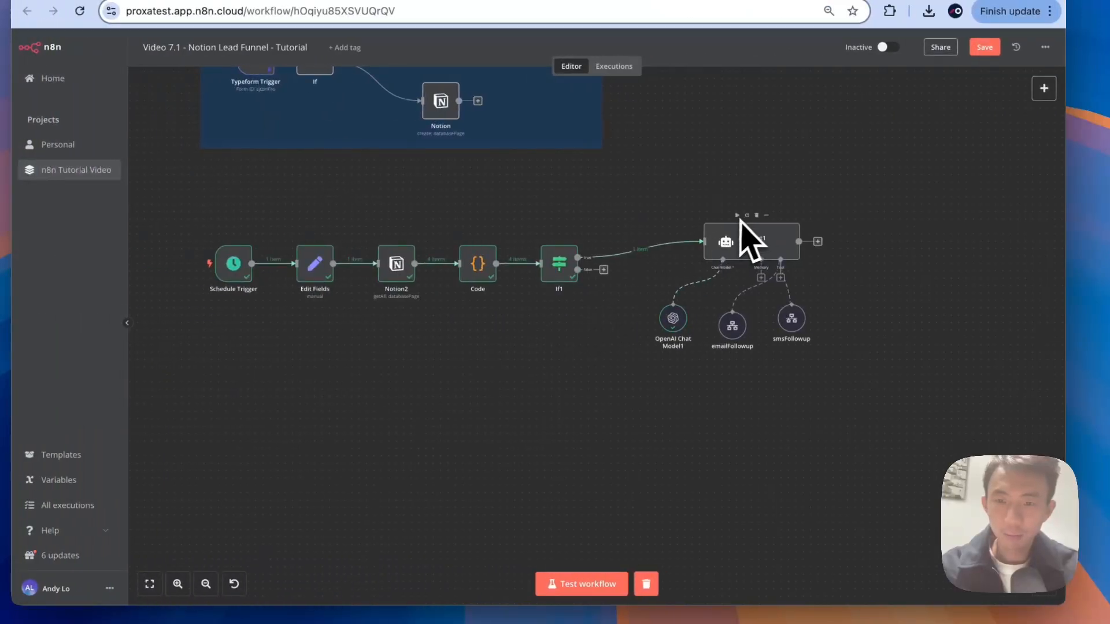
# Step: Save the workflow, run AI Agent1, and open its output
pyautogui.click(984, 48)
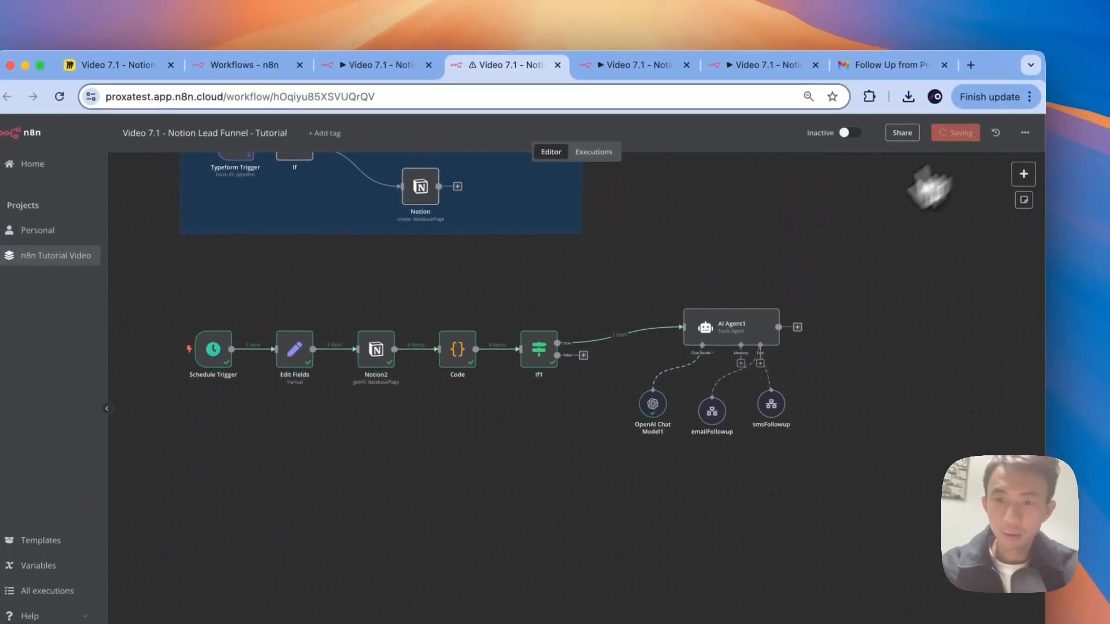
pyautogui.click(716, 305)
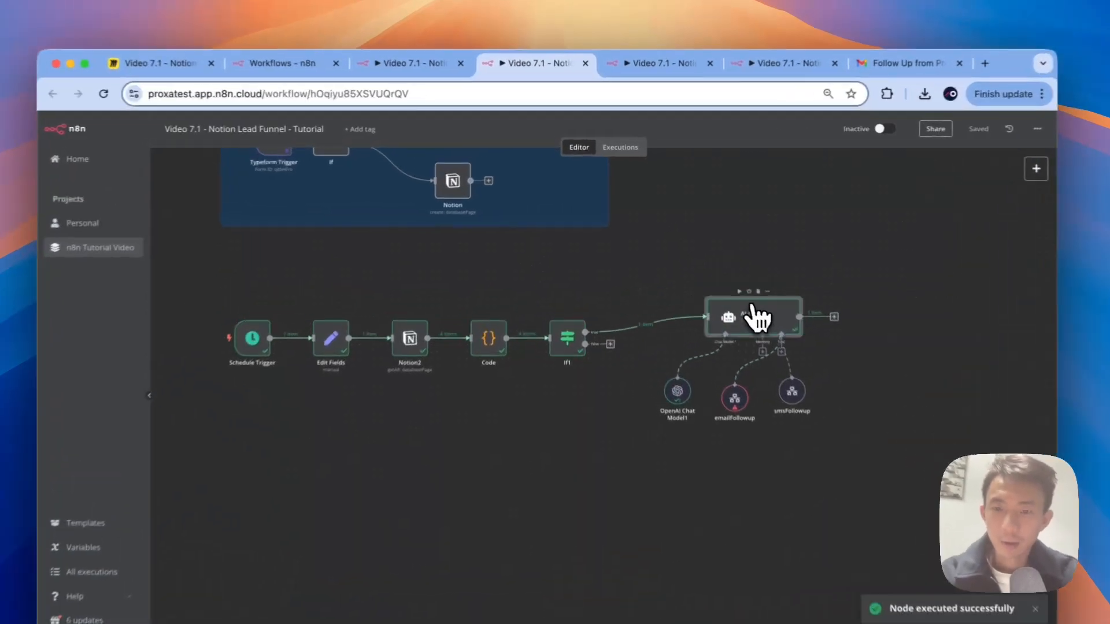
pyautogui.doubleClick(716, 276)
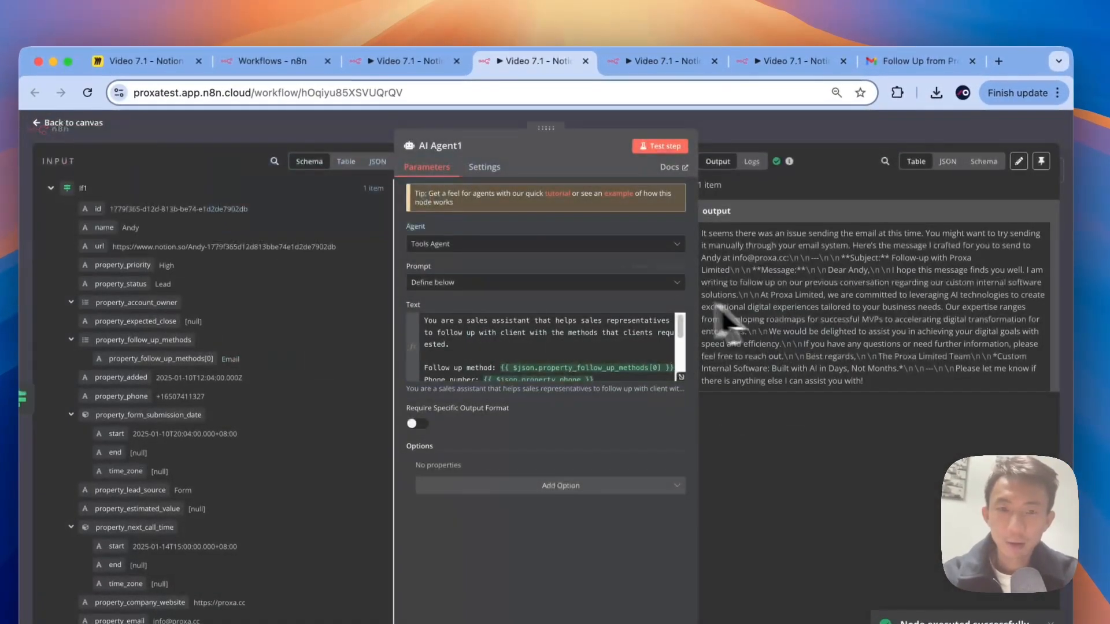
# Step: Inspect AI Agent1's logs, confirming OpenAI Chat Model1 received 'Follow up method: Email'
pyautogui.click(750, 163)
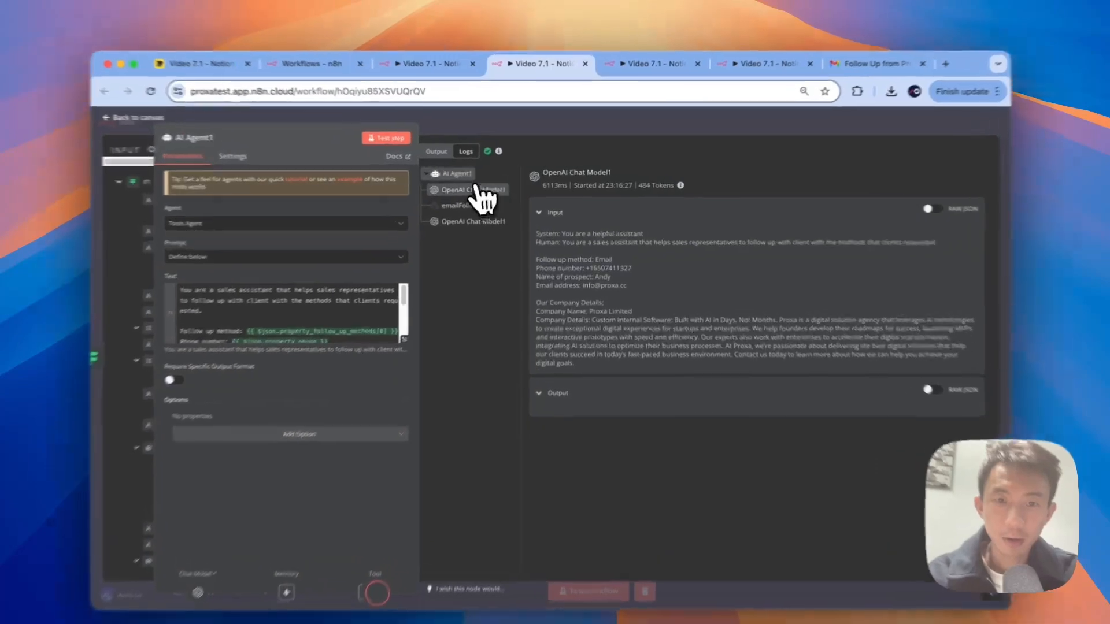
pyautogui.click(473, 174)
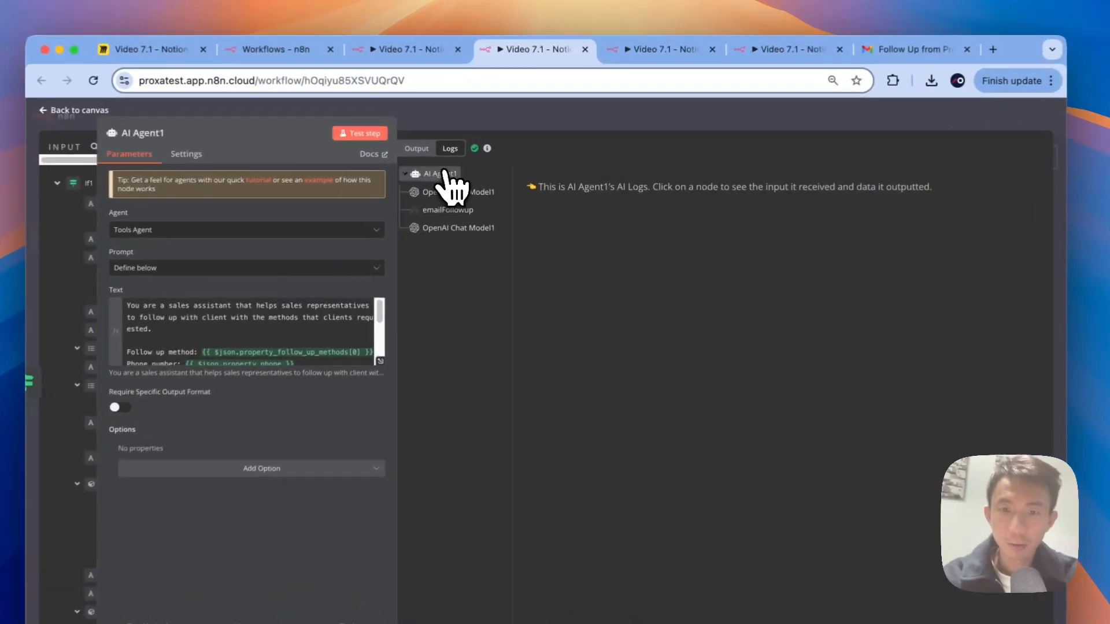
pyautogui.click(487, 197)
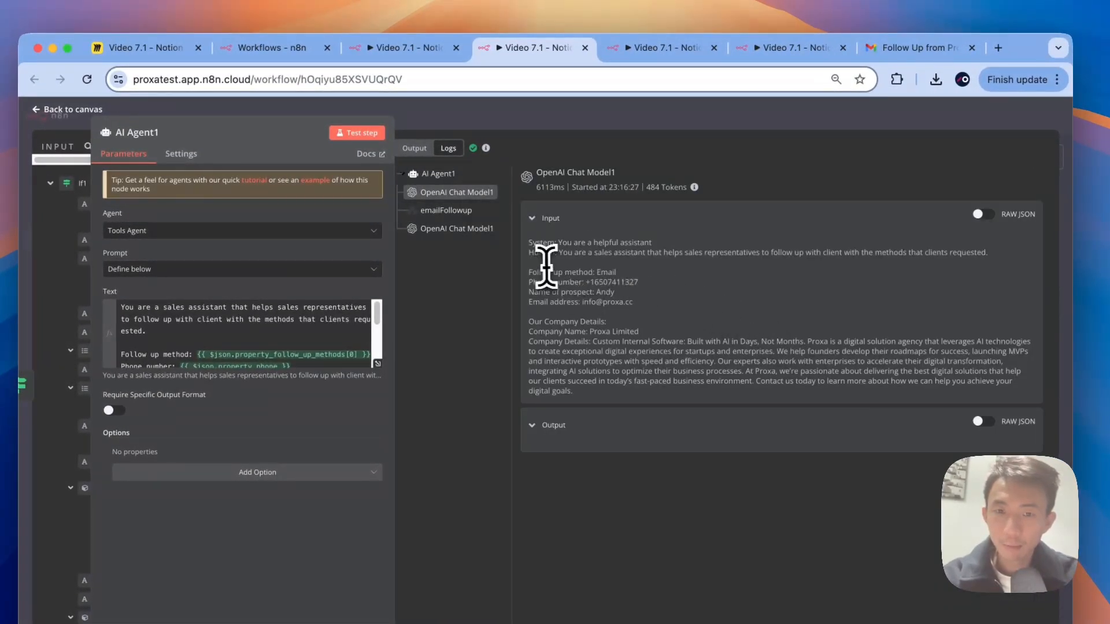
pyautogui.moveTo(530, 271); pyautogui.dragTo(613, 271)
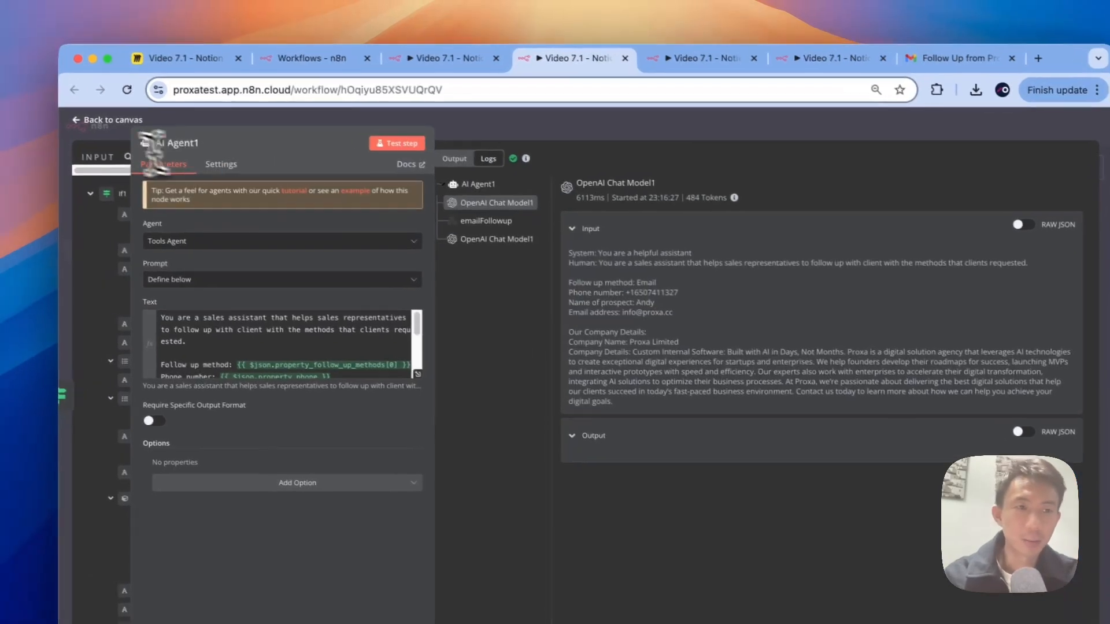
pyautogui.click(63, 109)
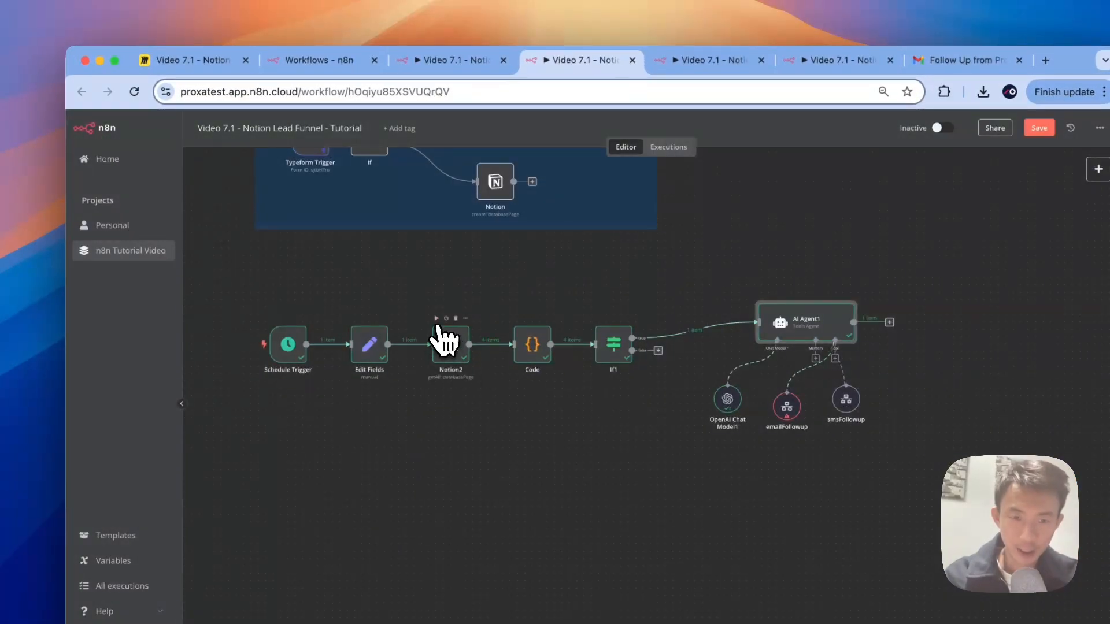
# Step: Run Notion2, Code, If1 and AI Agent1 one after another, then open AI Agent1's output
pyautogui.click(436, 319)
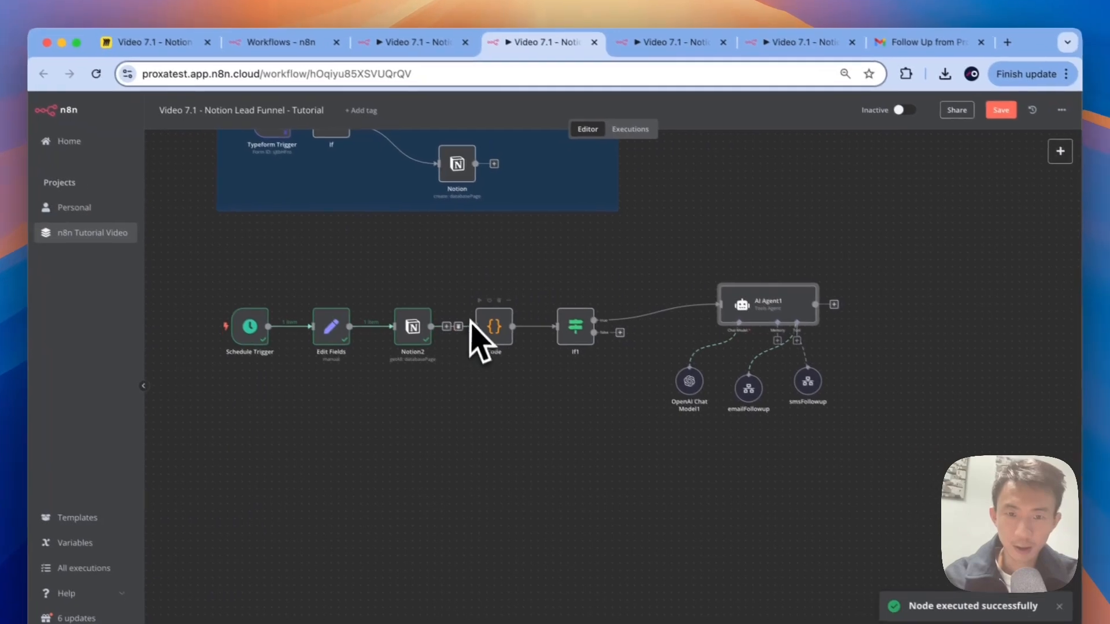
pyautogui.click(518, 318)
pyautogui.click(553, 296)
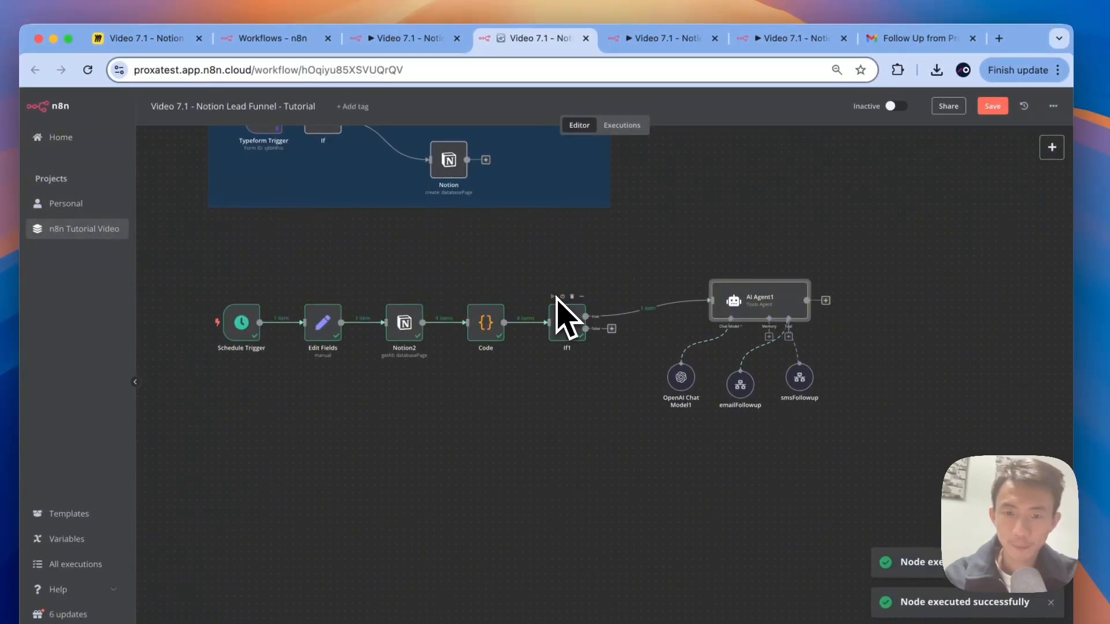
pyautogui.click(745, 275)
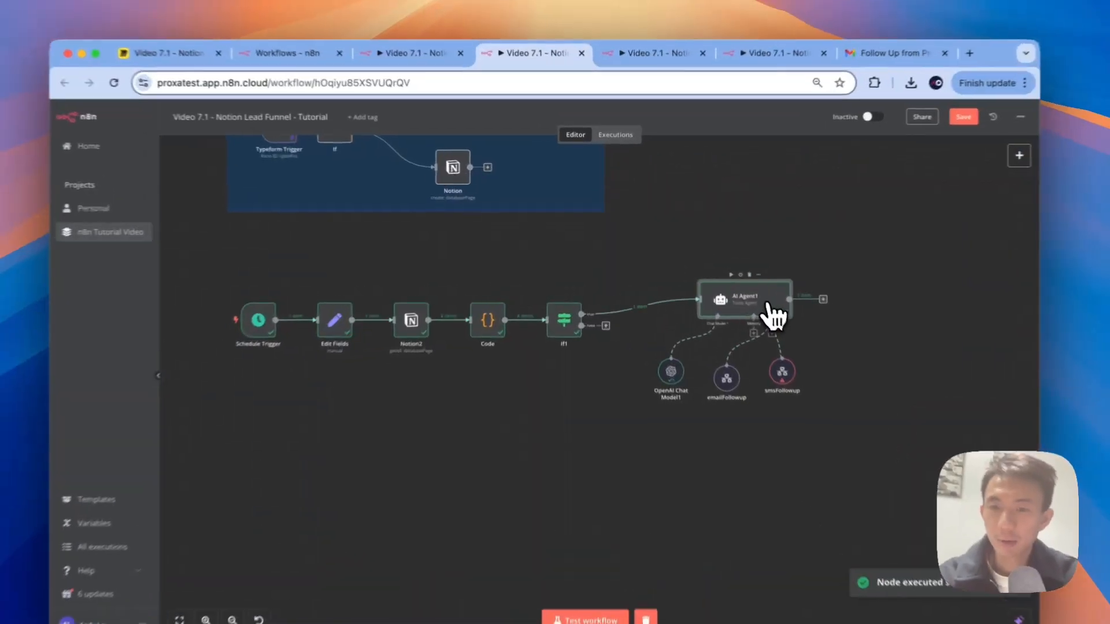
pyautogui.doubleClick(771, 308)
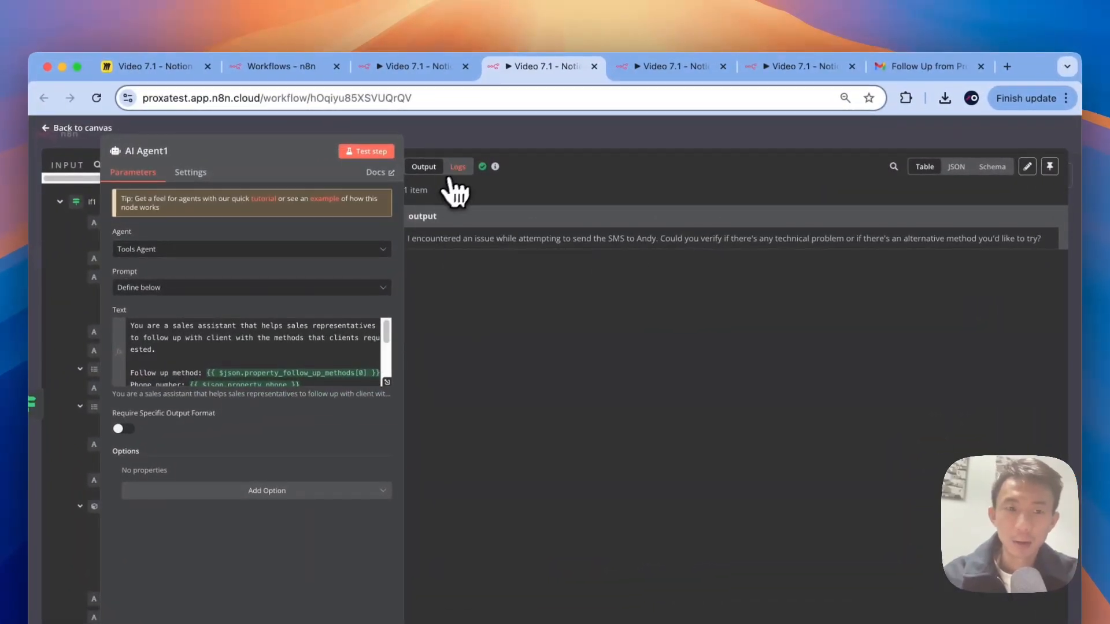
# Step: Inspect the smsFollowup call in AI Agent1's logs, which shows a 'Missing node to start execution' error
pyautogui.click(480, 154)
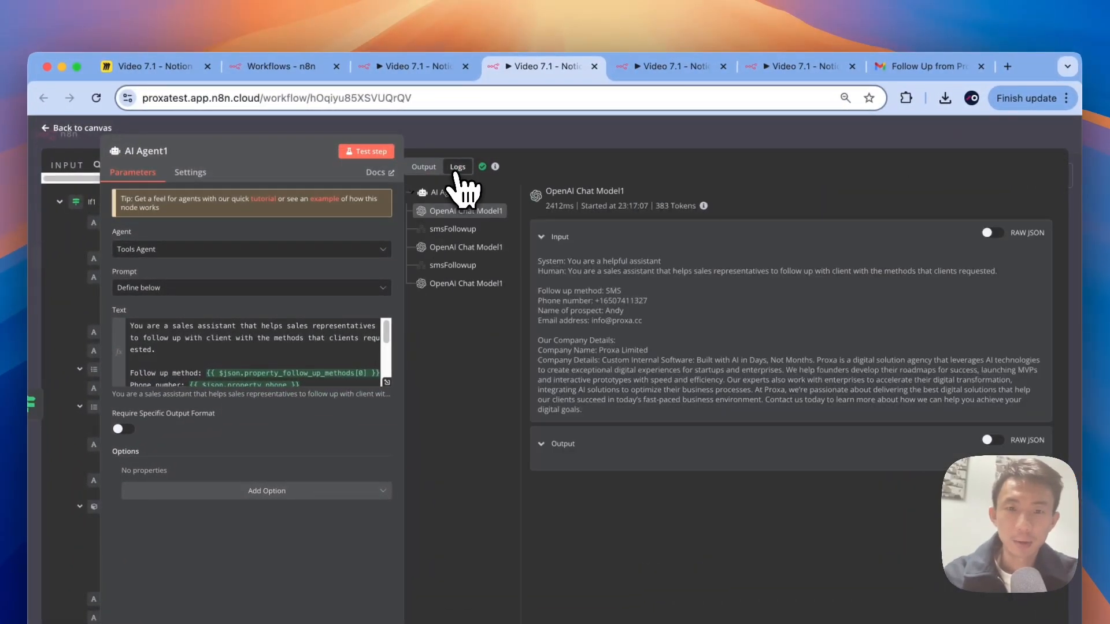
pyautogui.click(463, 230)
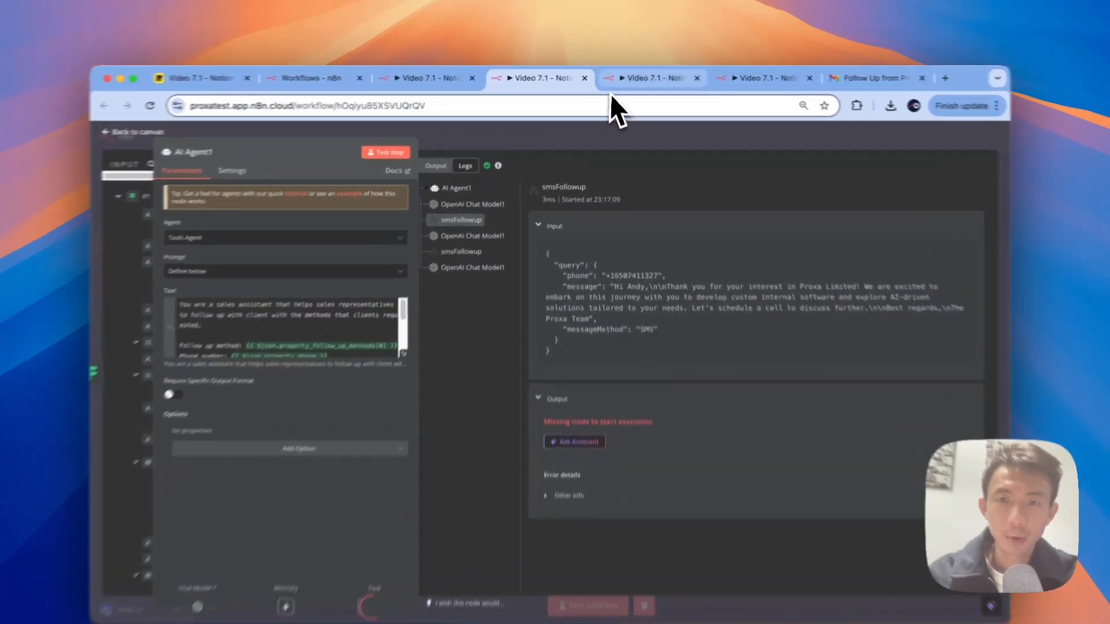
pyautogui.click(614, 77)
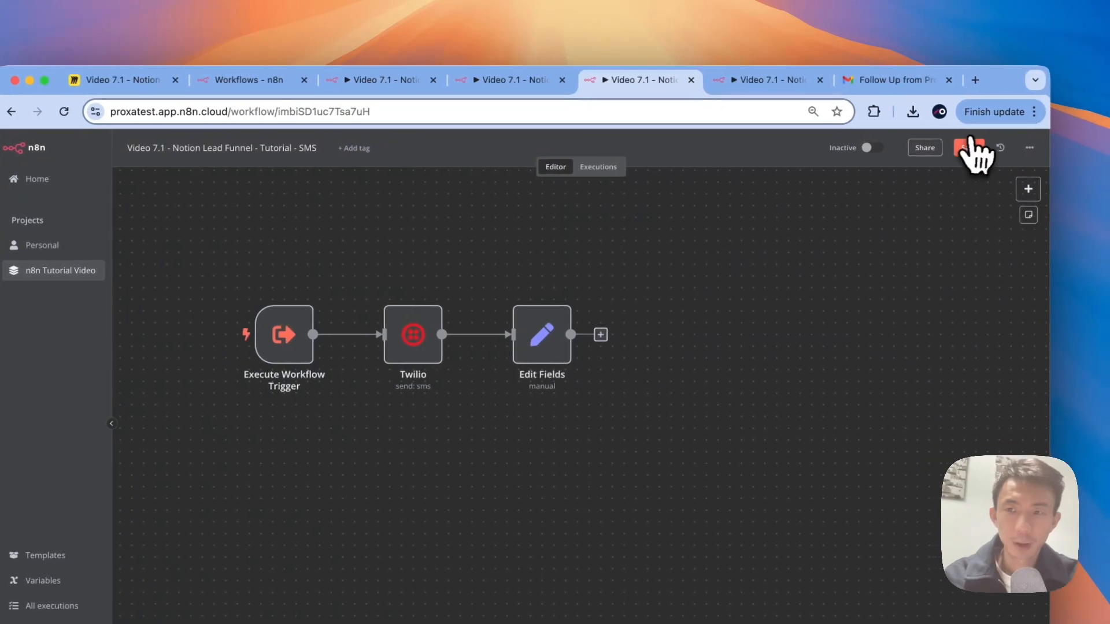
# Step: Save the Tutorial - SMS workflow and return to AI Agent1 in the main lead funnel workflow
pyautogui.click(990, 148)
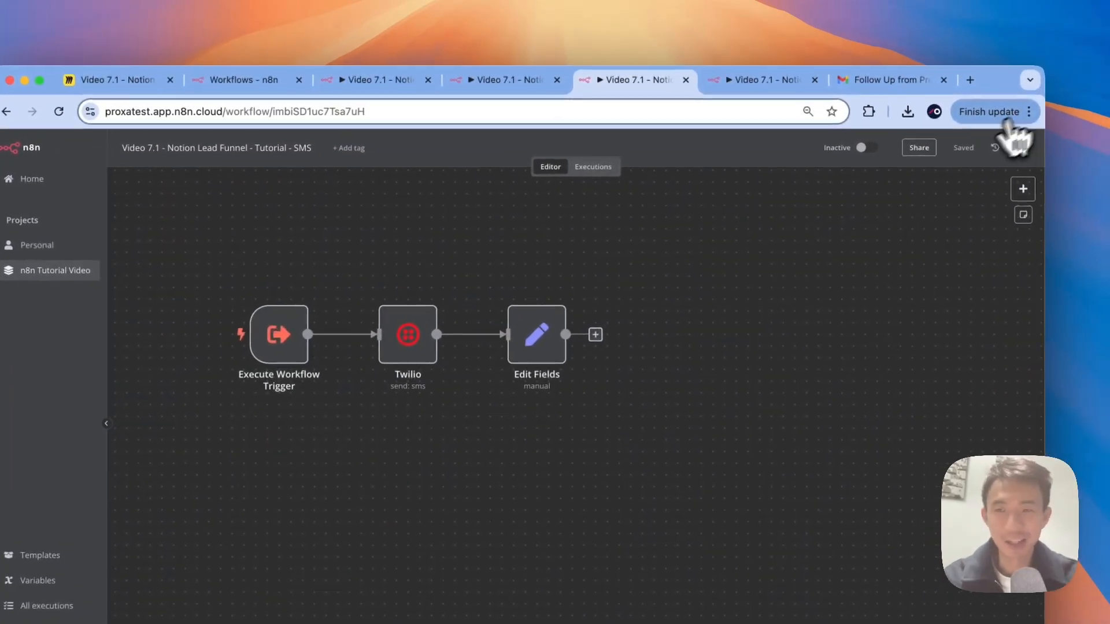
pyautogui.click(497, 84)
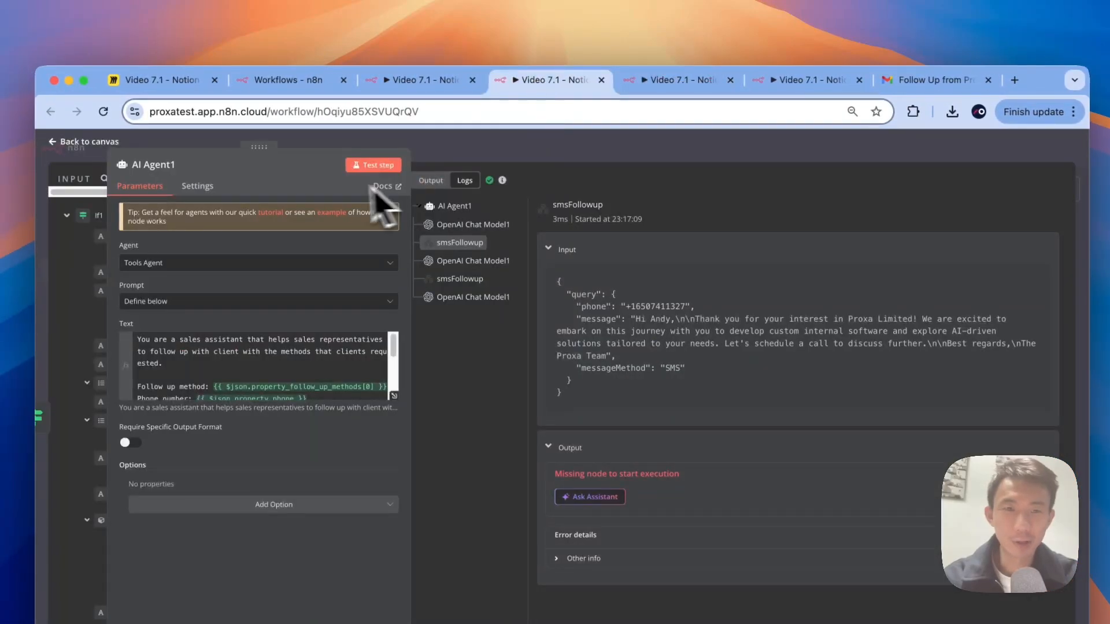
pyautogui.click(627, 87)
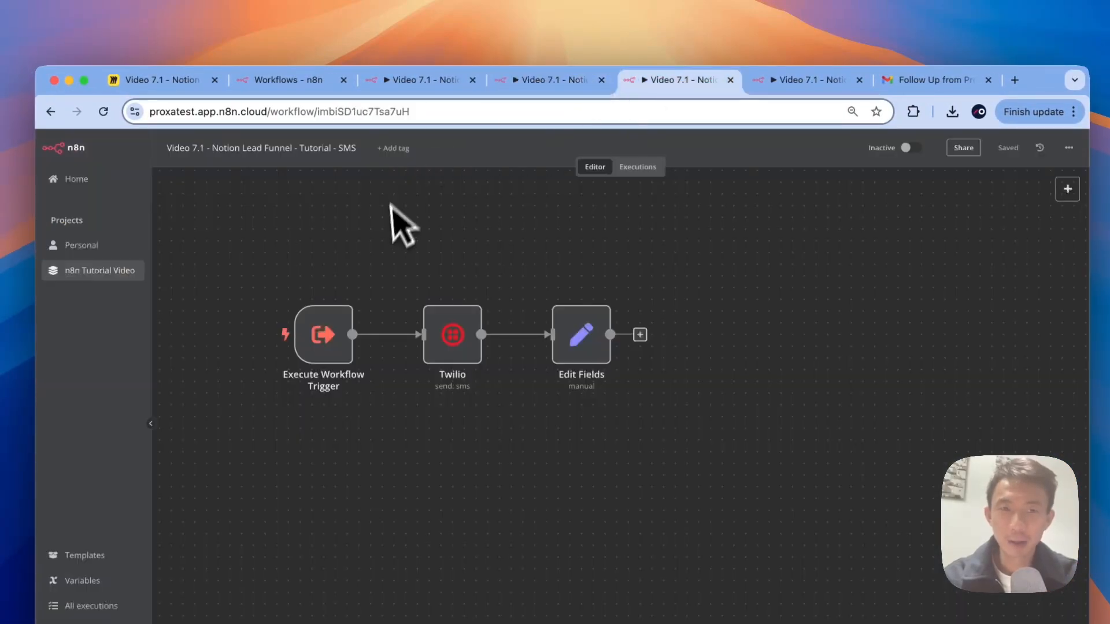
pyautogui.click(563, 86)
# Step: Save the main workflow and re-run AI Agent1 so it produces 1 item
pyautogui.click(536, 148)
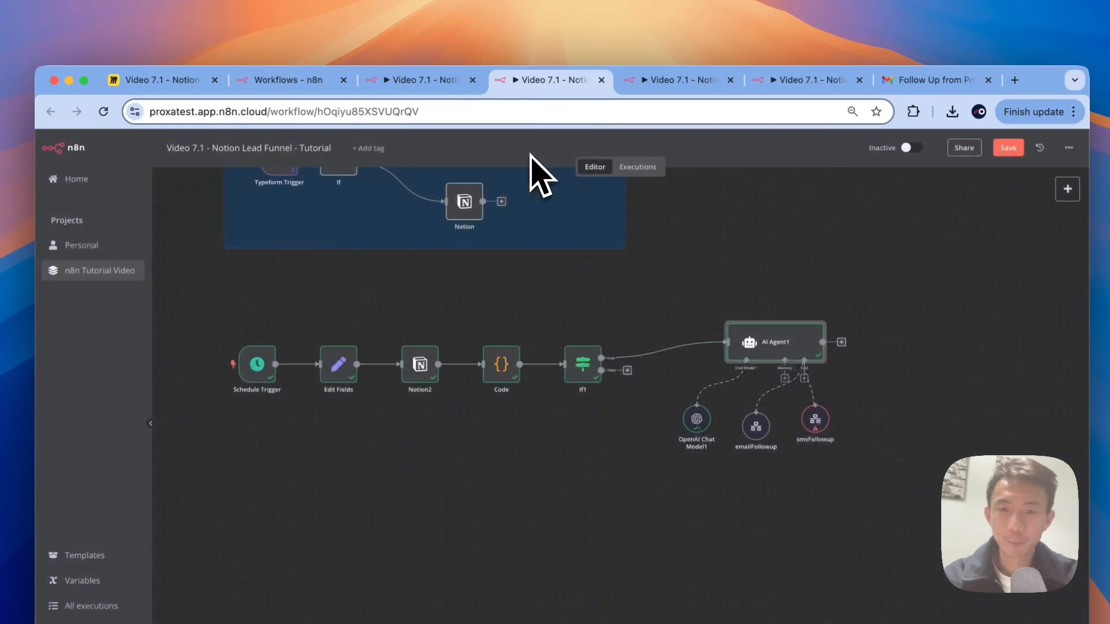
pyautogui.click(999, 147)
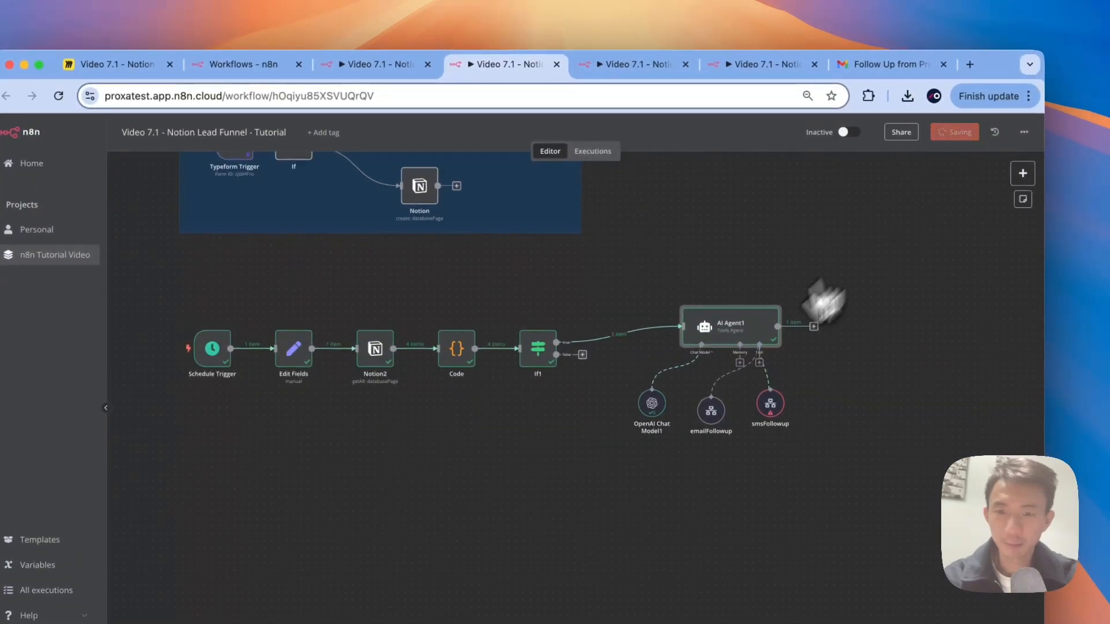
pyautogui.click(726, 316)
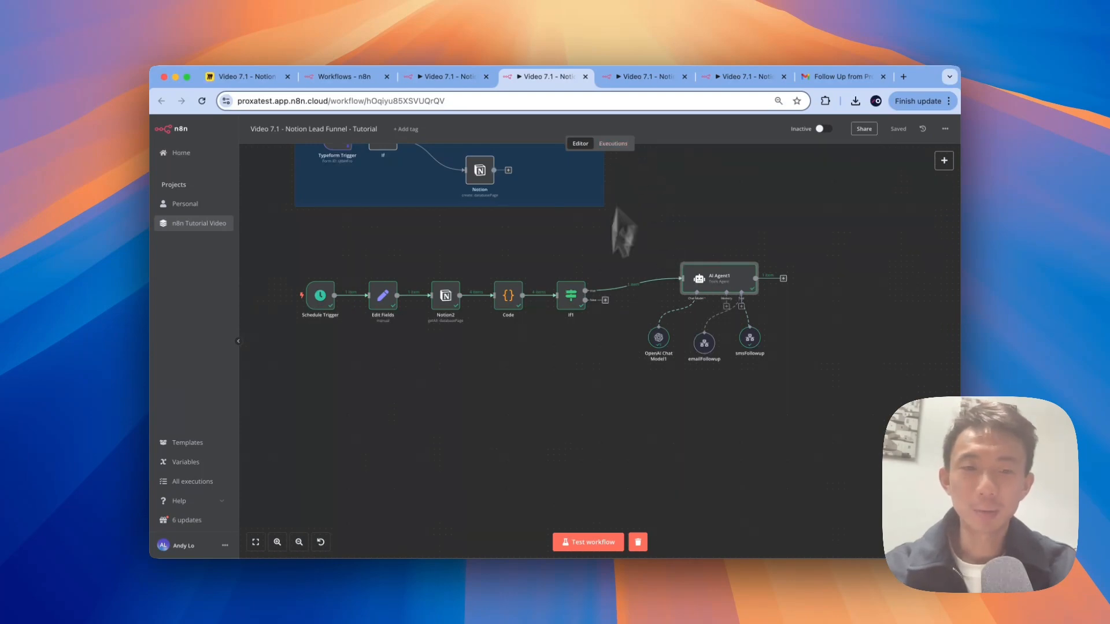
pyautogui.hotkey('ctrl', 'Tab')
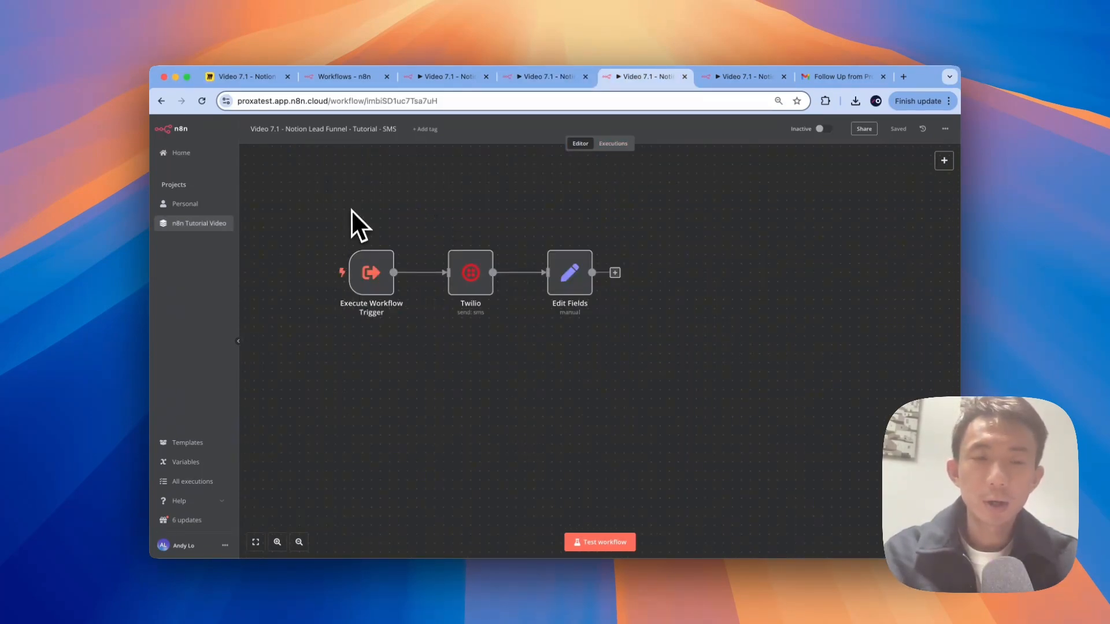
# Step: Add a sticky note titled 'SMS Followup' sized to enclose Execute Workflow Trigger, Twilio and Edit Fields
pyautogui.rightClick(321, 192)
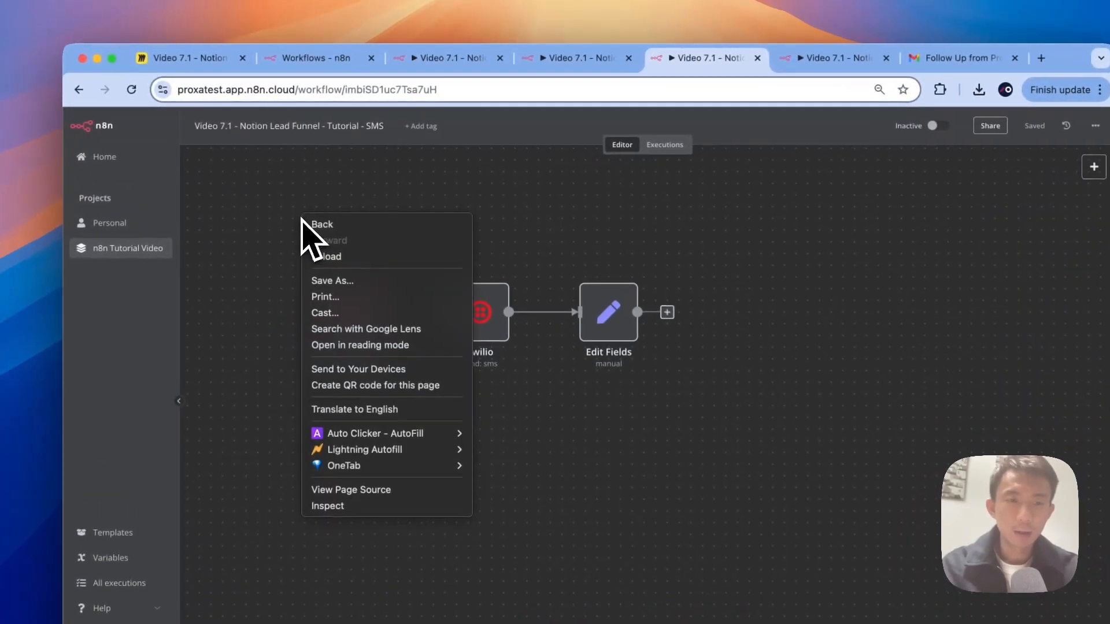
pyautogui.press('Escape')
pyautogui.rightClick(287, 214)
pyautogui.click(297, 240)
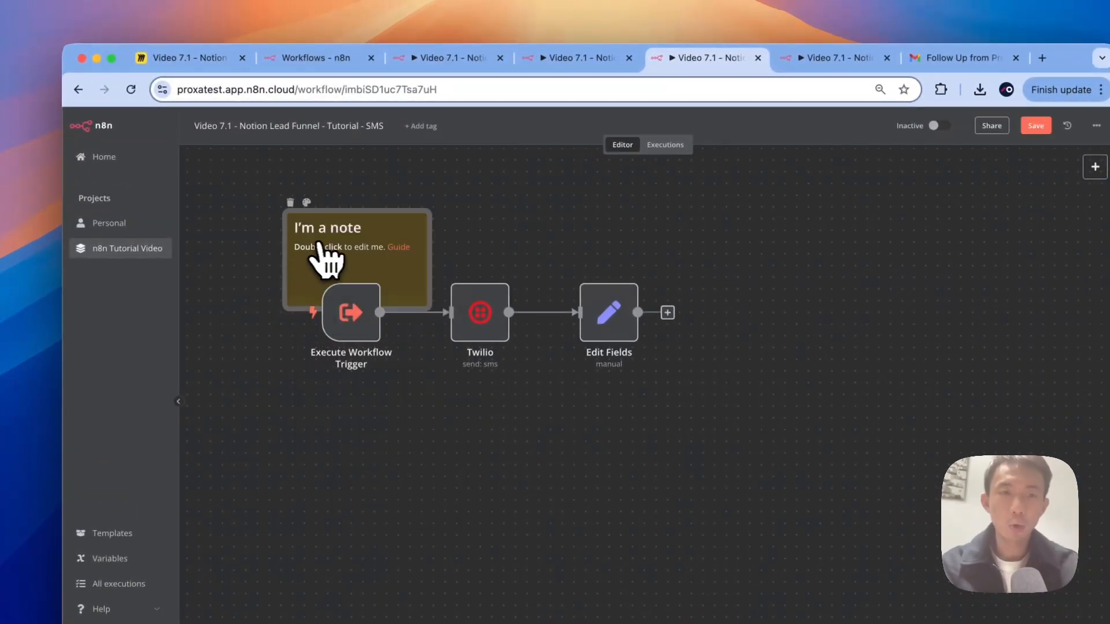
pyautogui.doubleClick(324, 247)
pyautogui.click(320, 229)
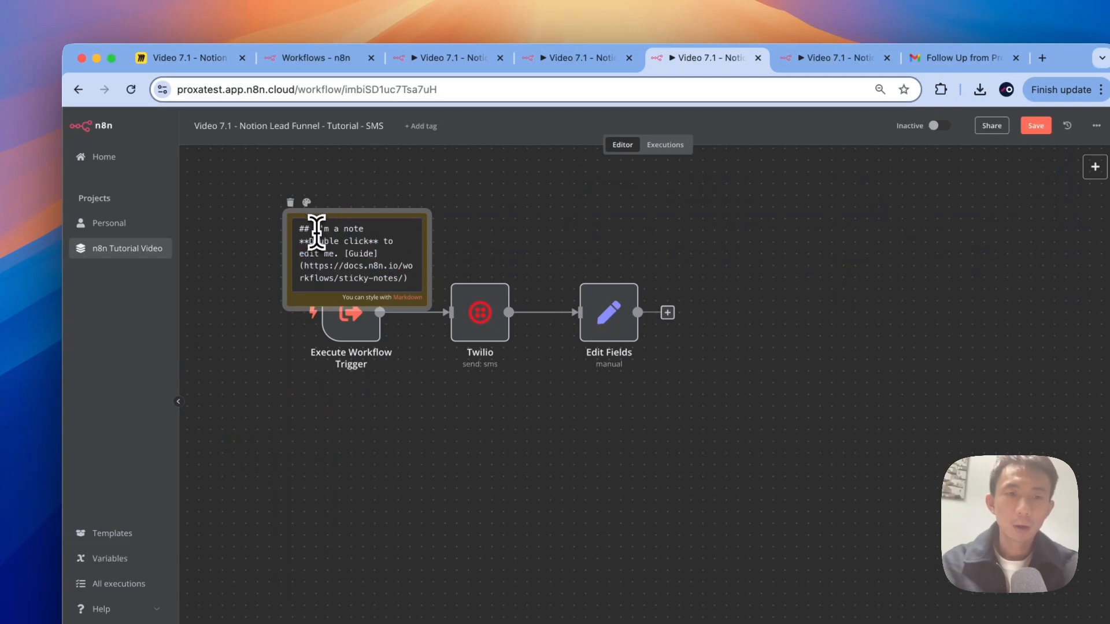
pyautogui.moveTo(315, 229); pyautogui.dragTo(412, 298)
pyautogui.write('S')
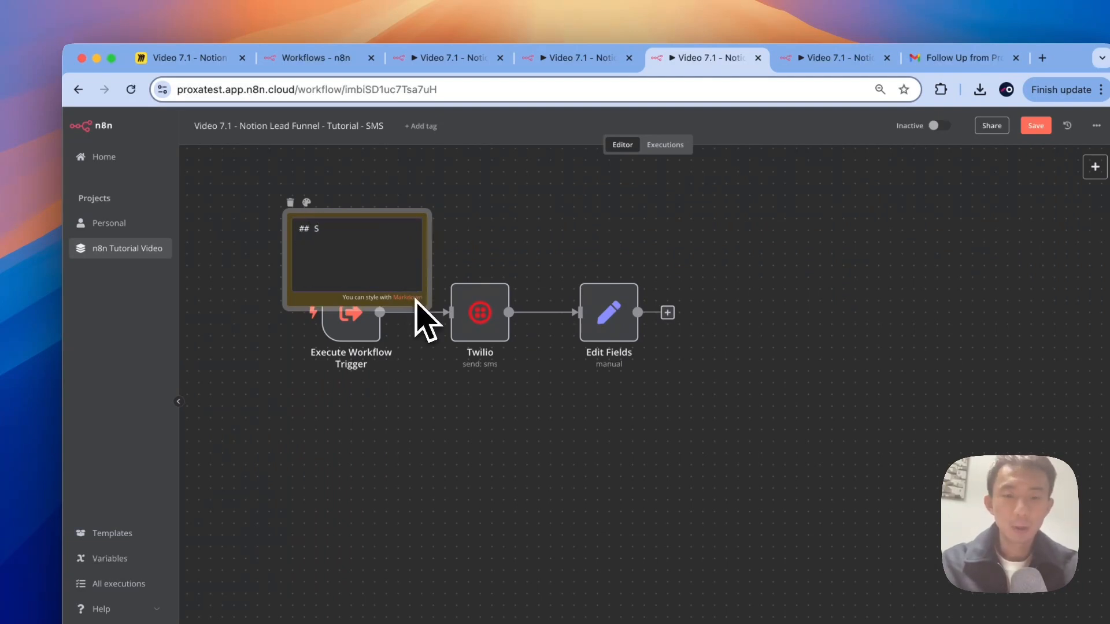
pyautogui.write('MS Followup')
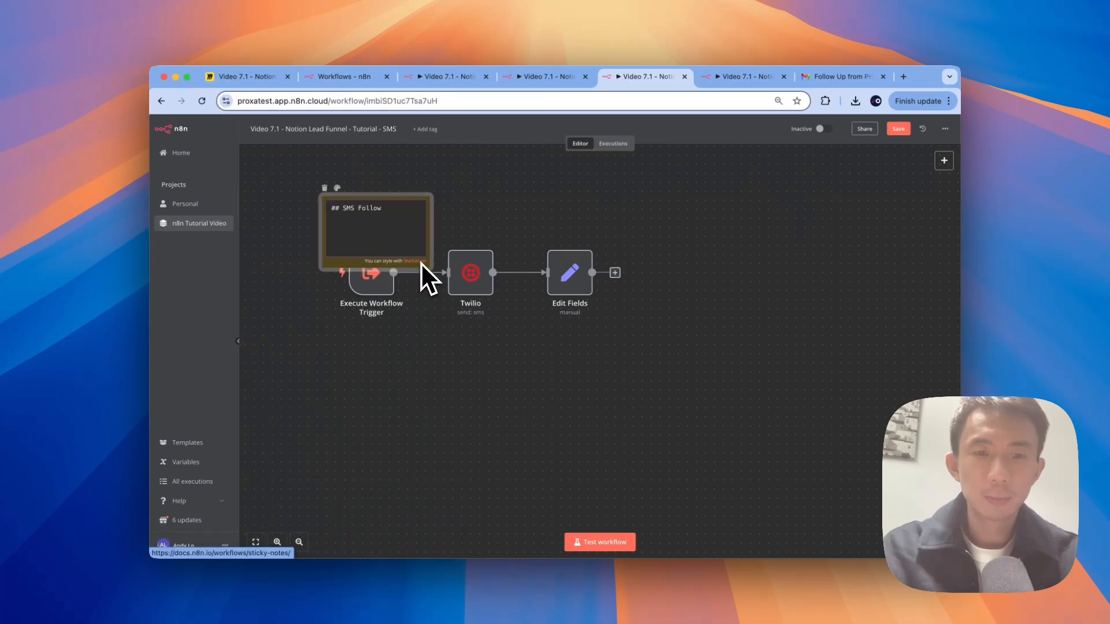
pyautogui.click(511, 221)
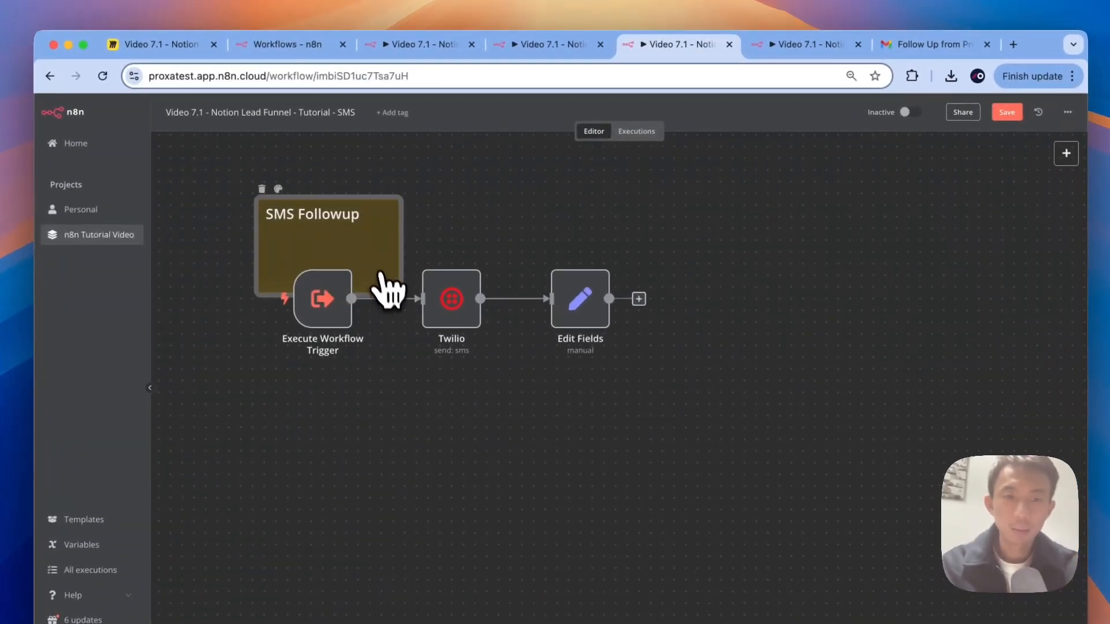
pyautogui.moveTo(408, 290); pyautogui.dragTo(672, 416)
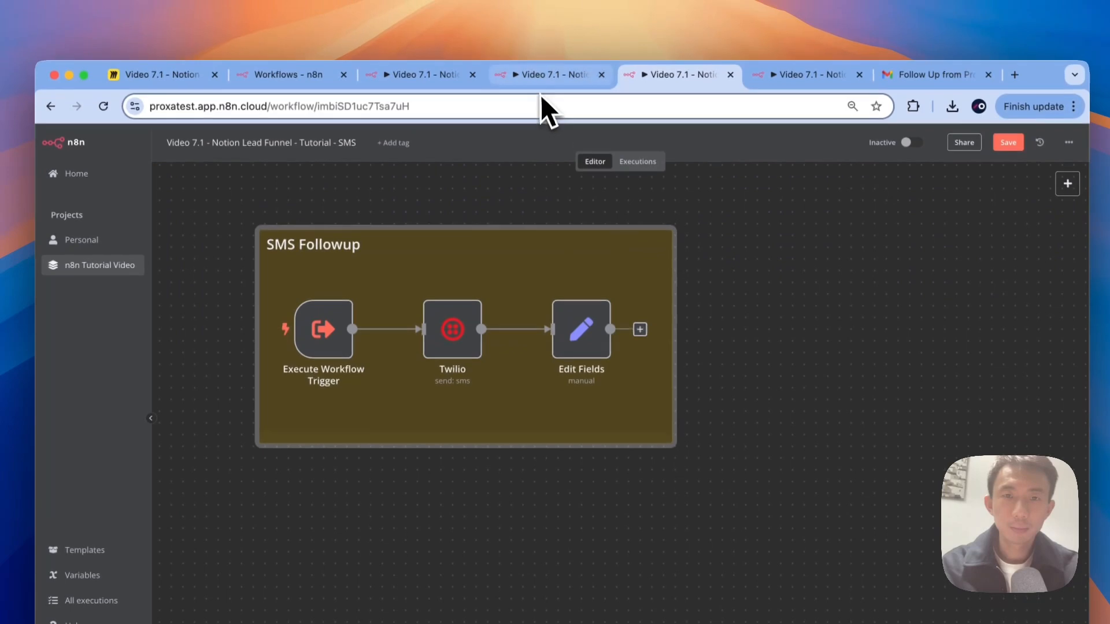
pyautogui.click(519, 48)
# Step: Copy the 'Update next followup time on notion' group from the Email workflow into the SMS workflow
pyautogui.moveTo(429, 48); pyautogui.dragTo(545, 58)
pyautogui.moveTo(544, 97); pyautogui.dragTo(554, 92)
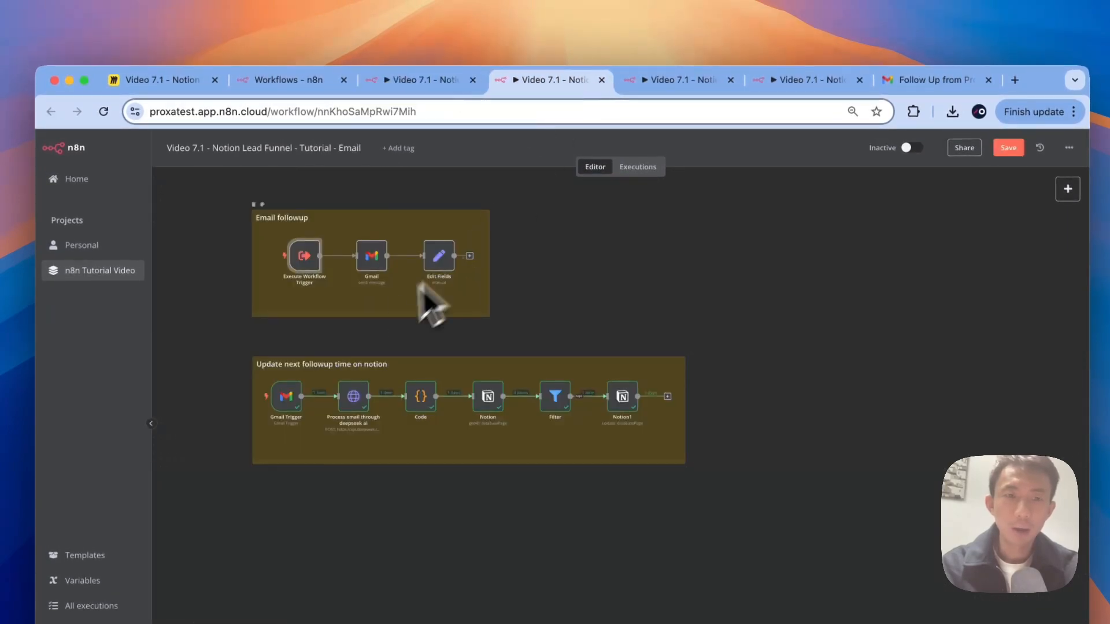
pyautogui.click(659, 81)
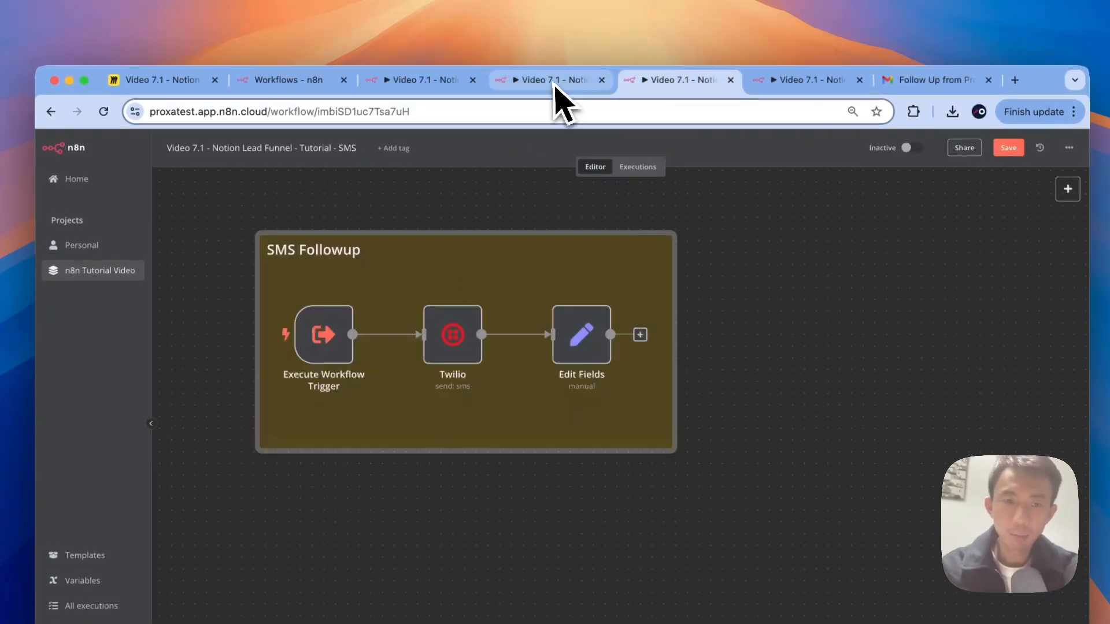
pyautogui.click(718, 371)
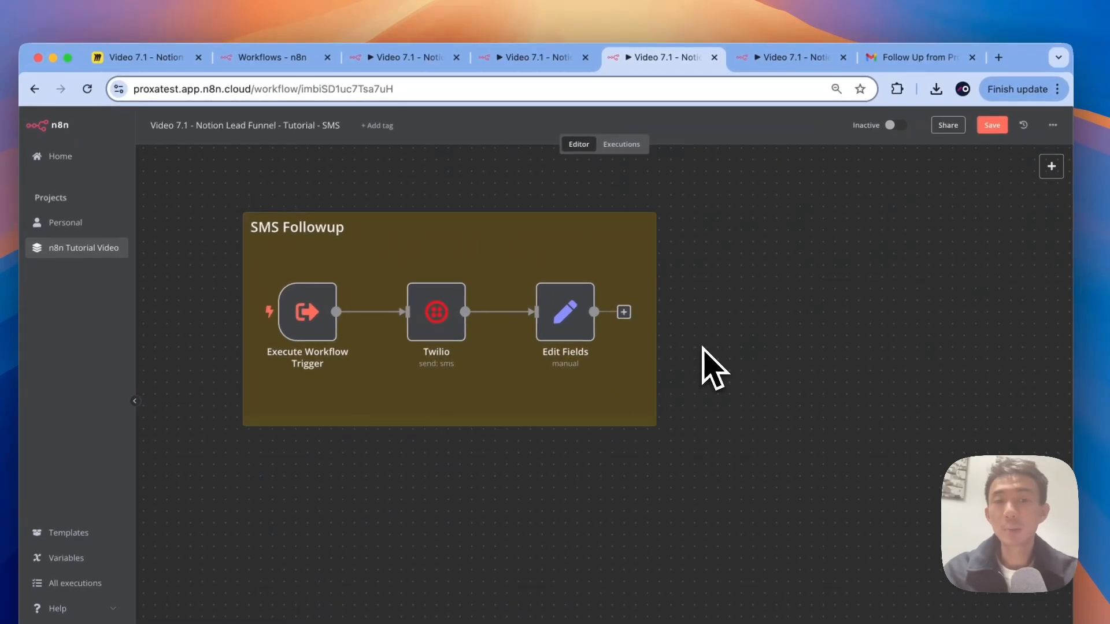
pyautogui.click(511, 58)
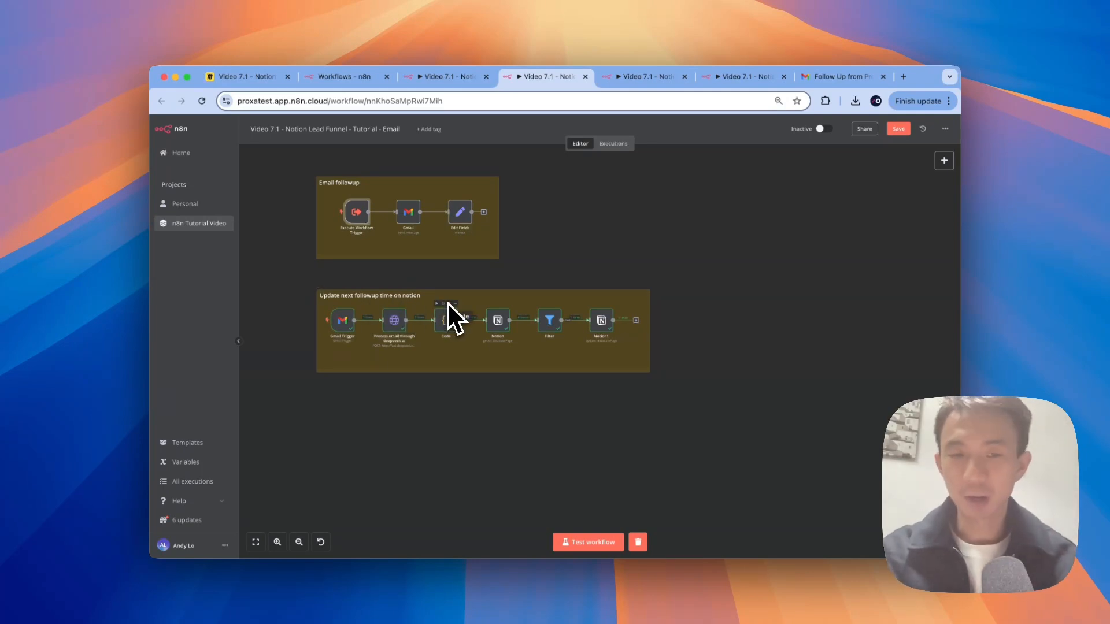
pyautogui.moveTo(674, 388); pyautogui.dragTo(290, 281)
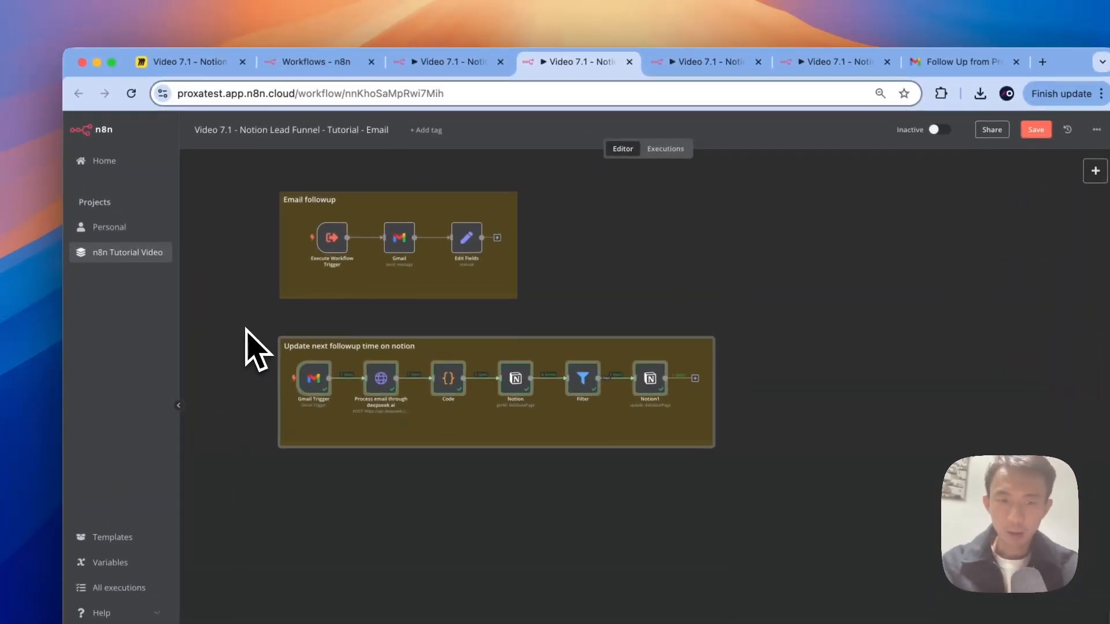
pyautogui.click(714, 62)
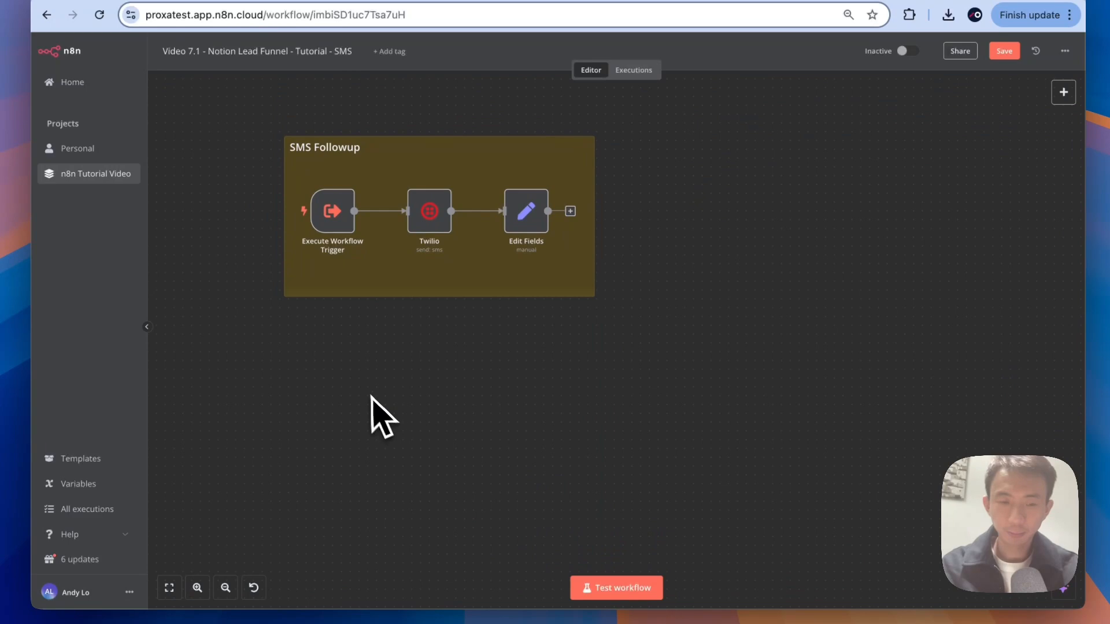
pyautogui.hotkey('ctrl', 'v')
# Step: Place the pasted group below the SMS Followup note and delete its Gmail Trigger
pyautogui.moveTo(607, 420); pyautogui.dragTo(551, 395)
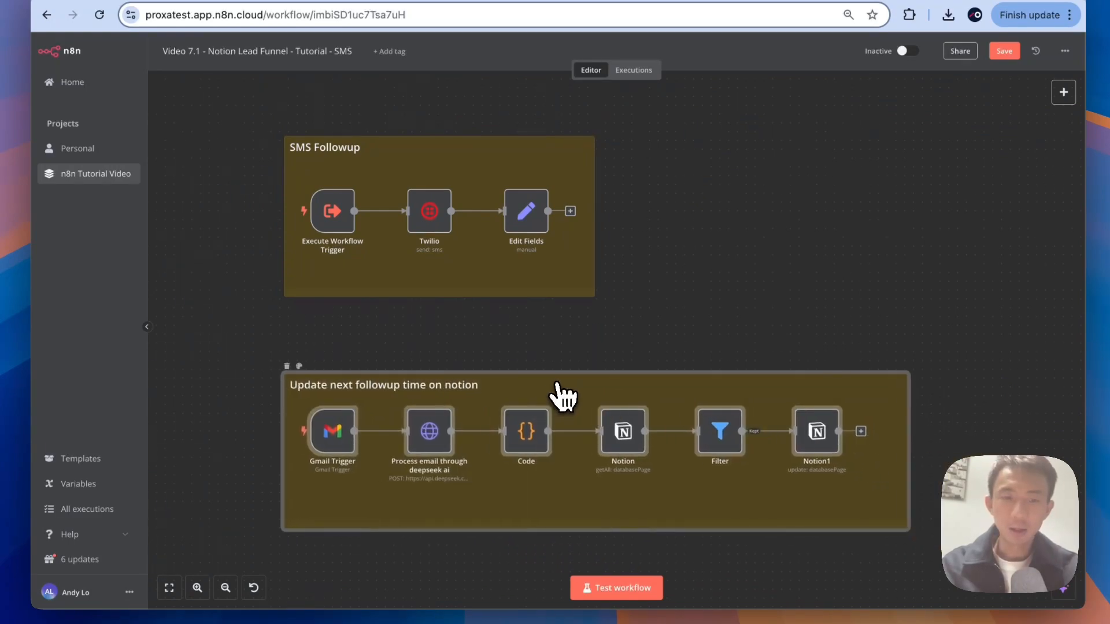
pyautogui.click(592, 355)
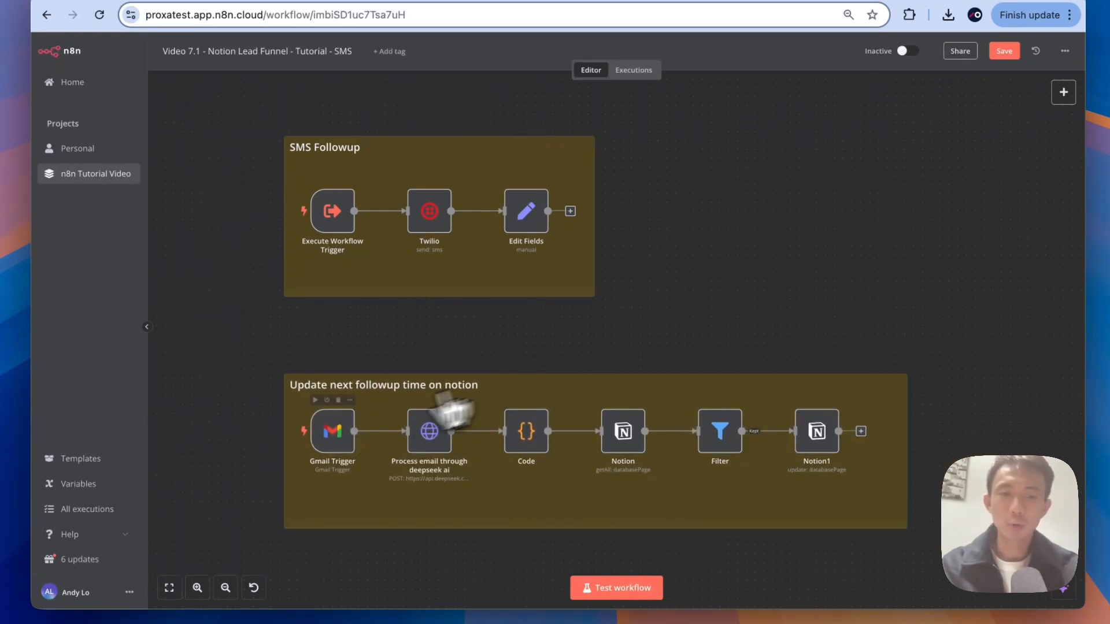
pyautogui.click(334, 429)
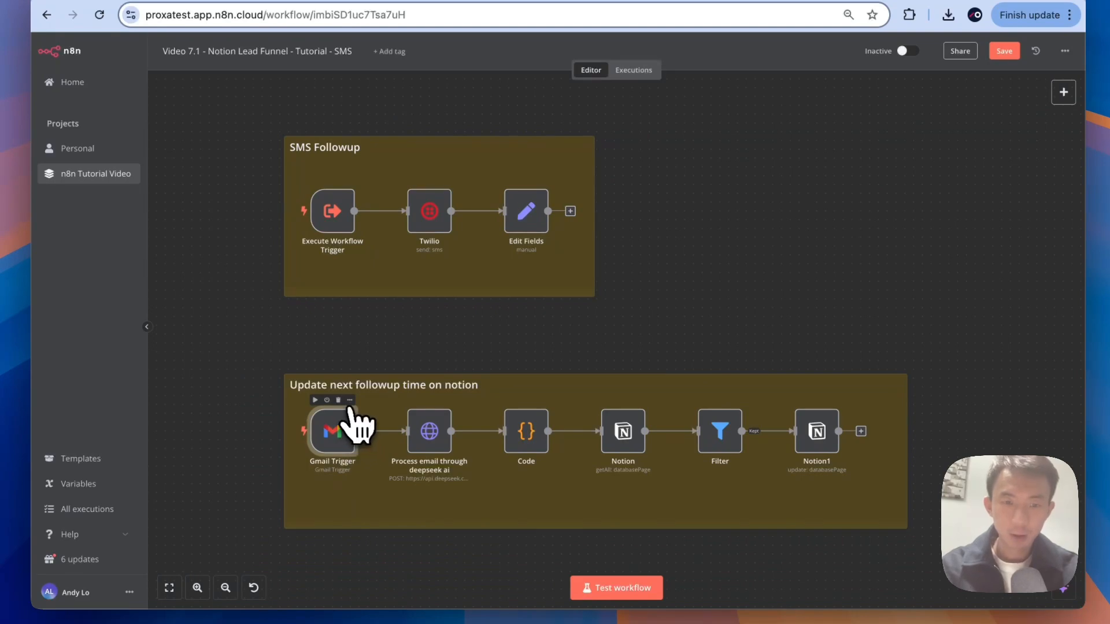
pyautogui.click(339, 401)
pyautogui.scroll(-1, 644, 282)
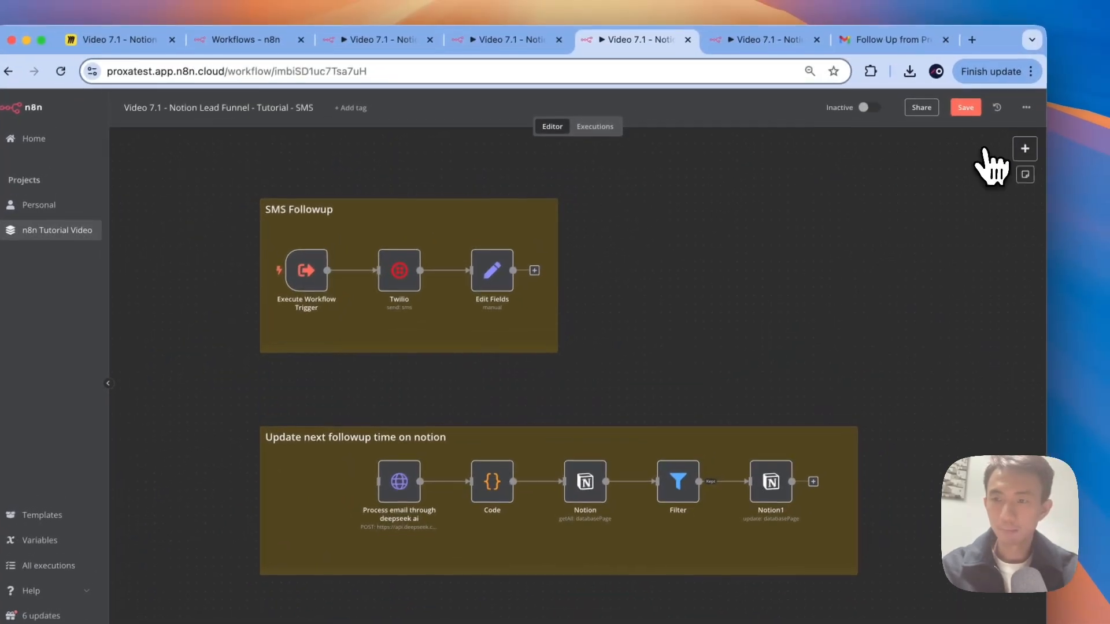
# Step: Add a Twilio 'On new SMS' trigger and move it to the group's start, before DeepSeek
pyautogui.click(1025, 148)
pyautogui.write('t')
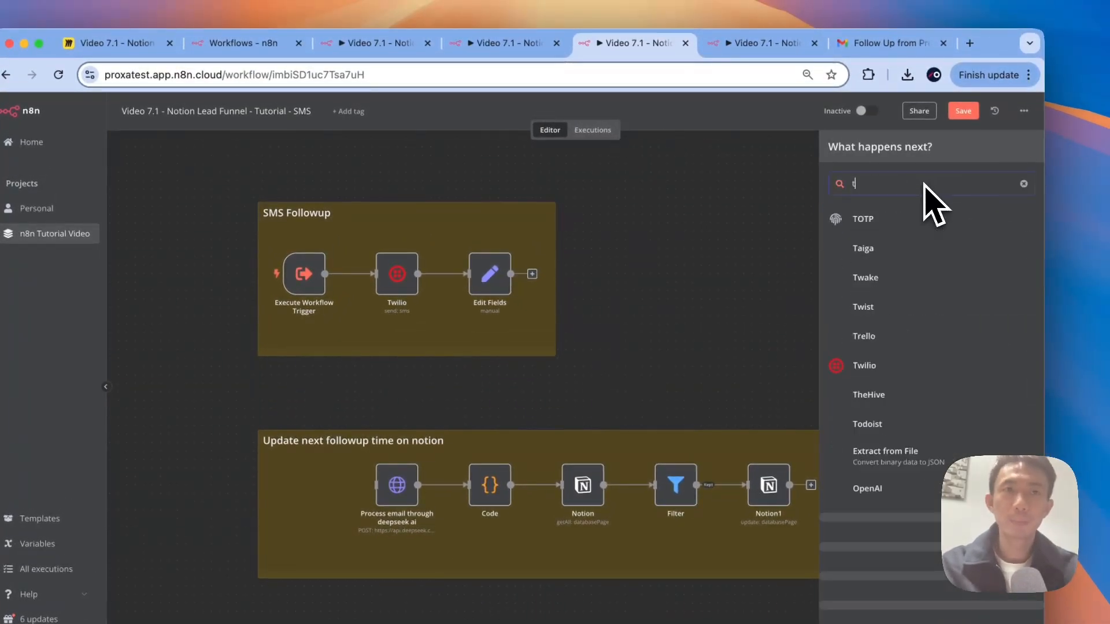
pyautogui.write('wil')
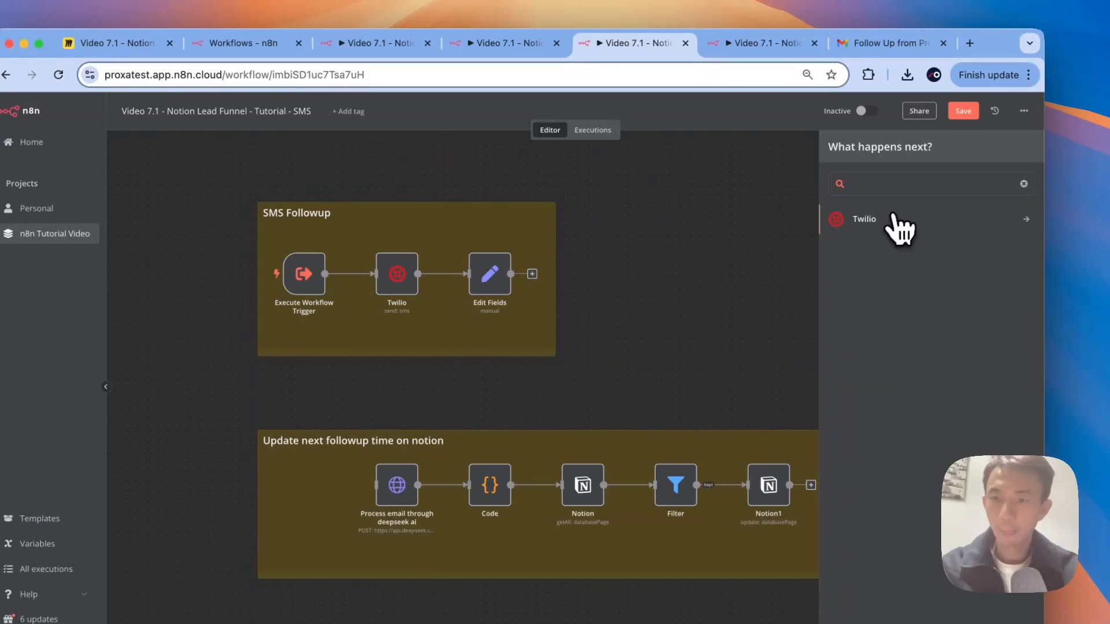
pyautogui.click(893, 219)
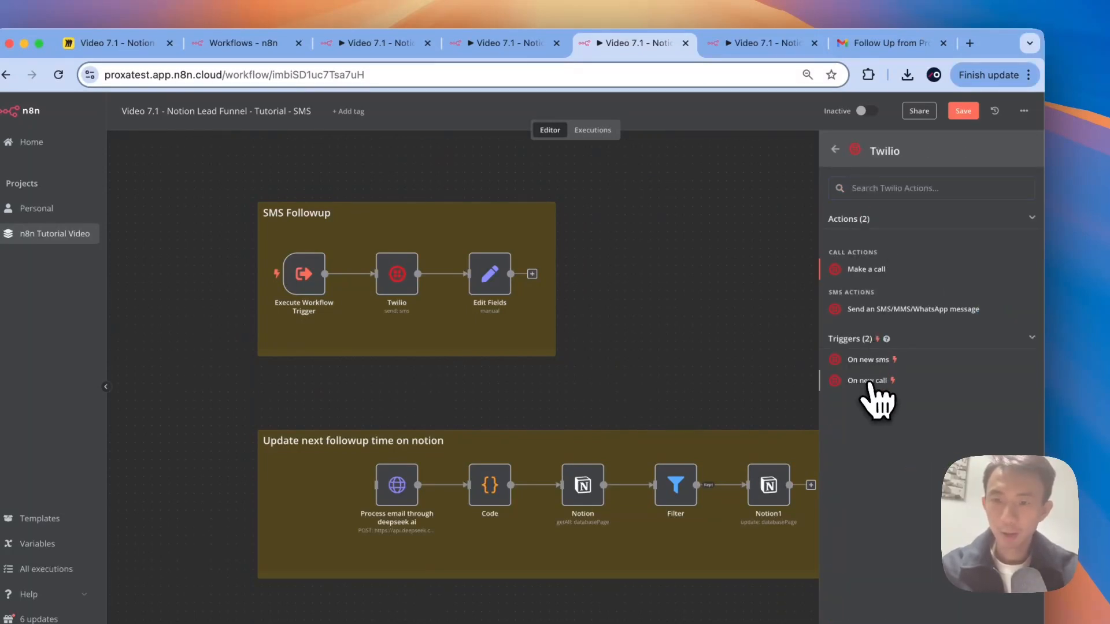
pyautogui.click(861, 359)
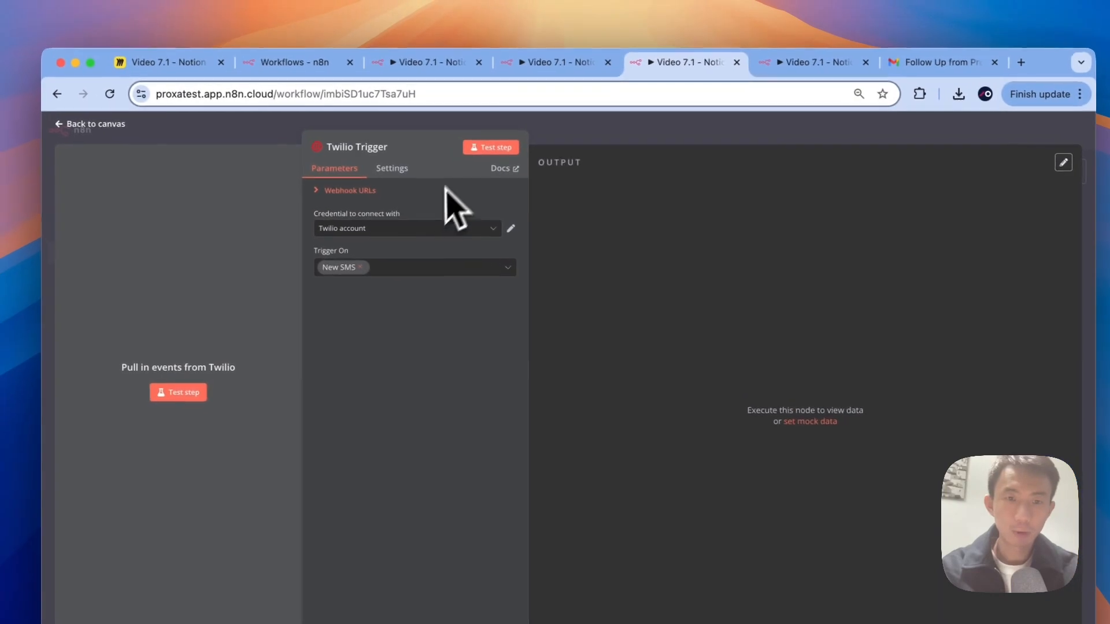
pyautogui.click(259, 118)
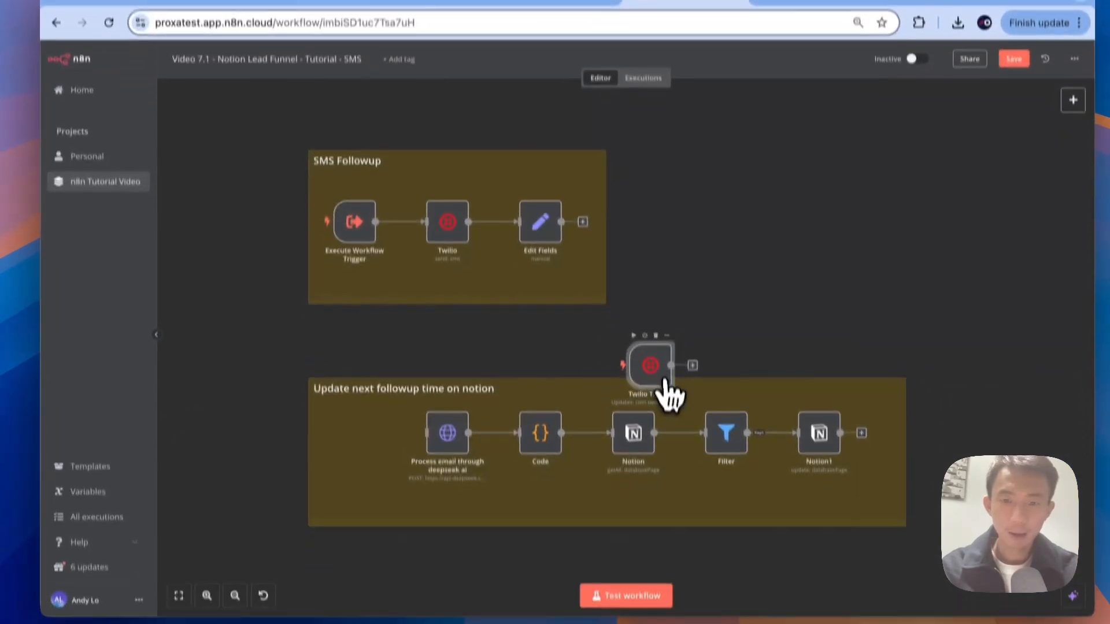
pyautogui.moveTo(666, 386); pyautogui.dragTo(375, 424)
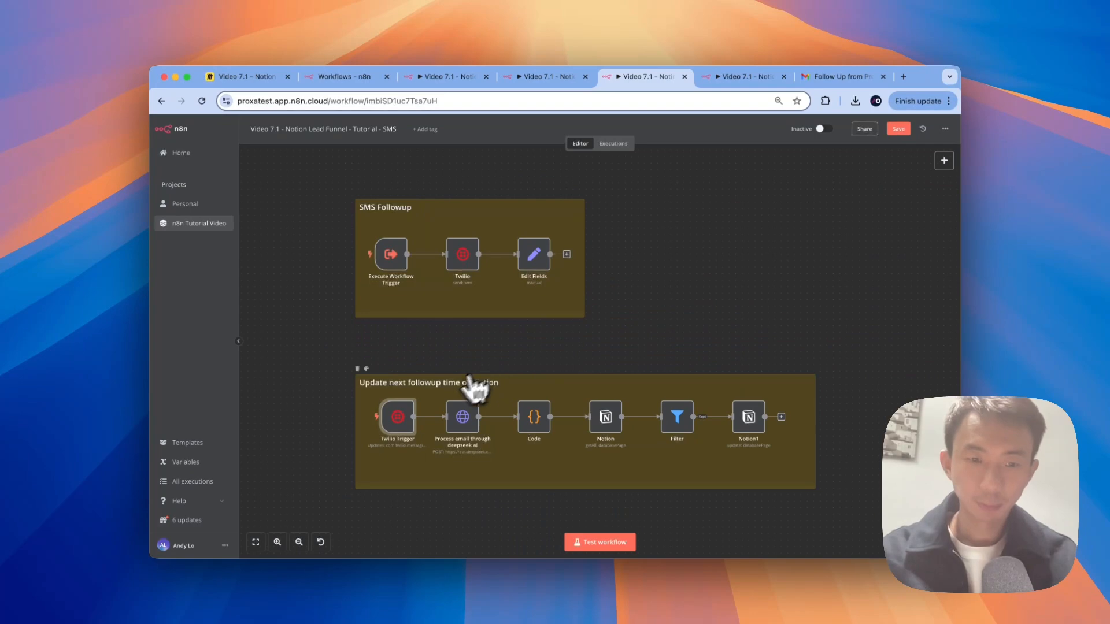
pyautogui.scroll(-2, 470, 388)
pyautogui.hscroll(2, 470, 389)
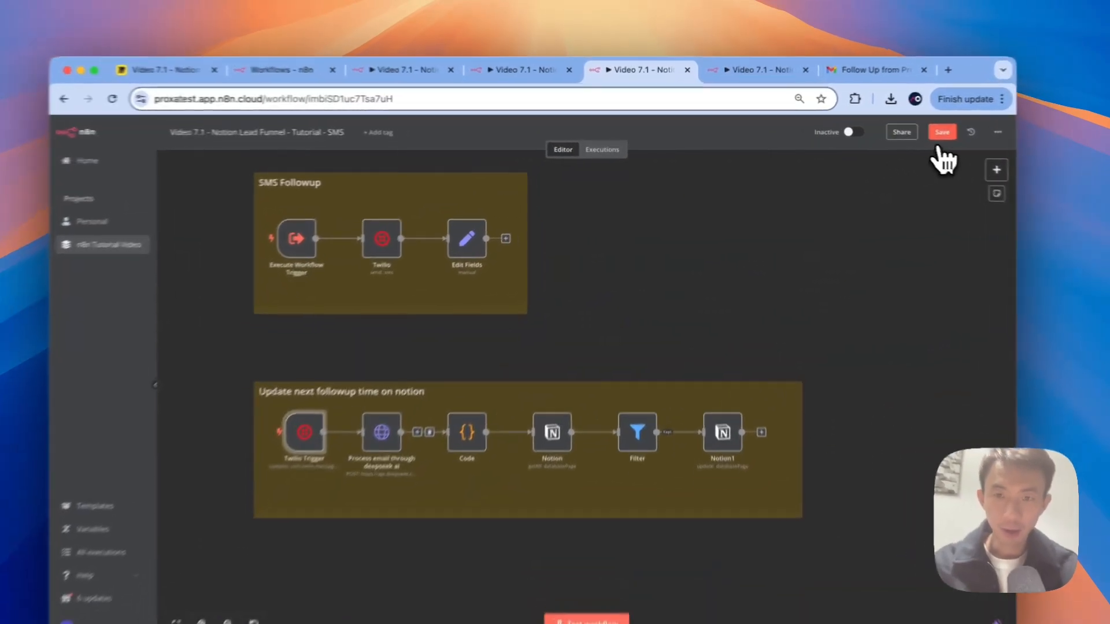
# Step: Save the SMS workflow and run a test, which stops with a problem in the Filter
pyautogui.click(899, 129)
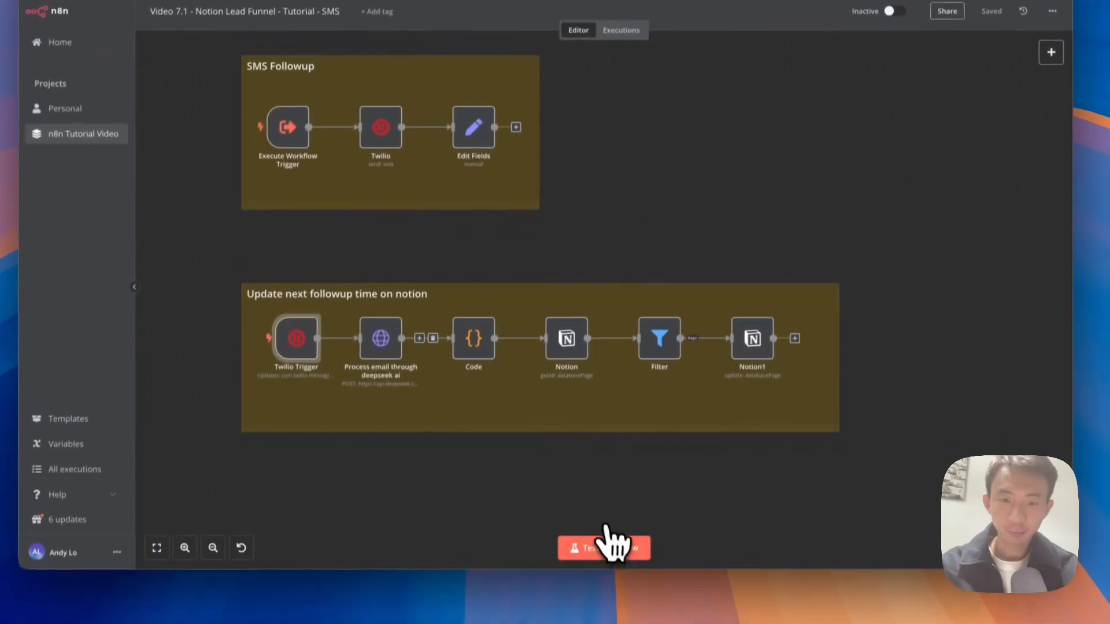
pyautogui.click(585, 623)
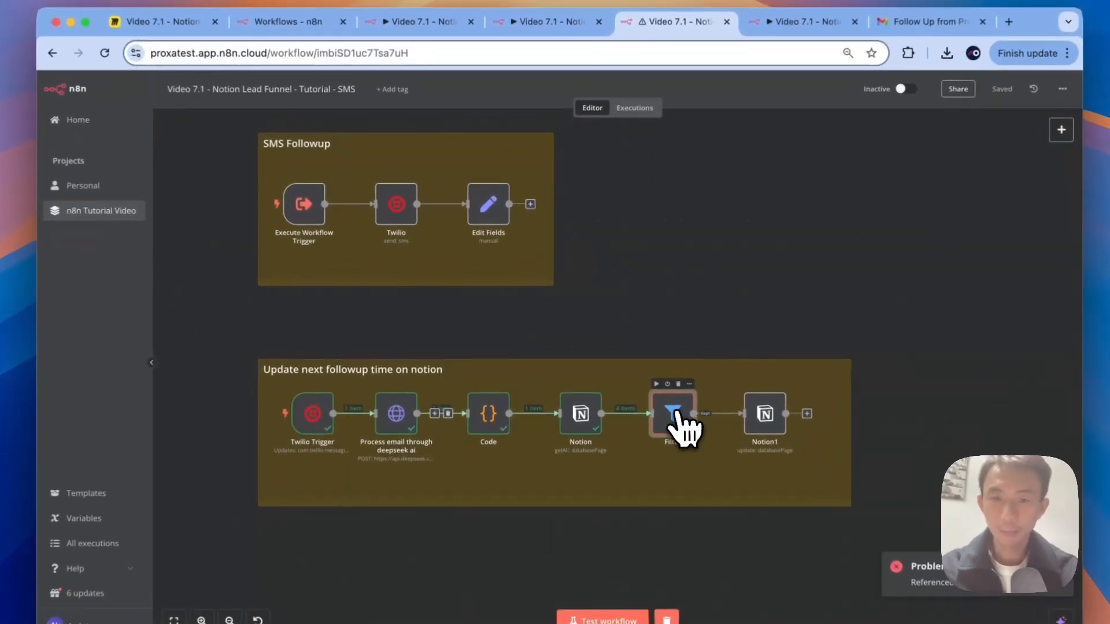
# Step: Set the Filter's first condition value to the Twilio Trigger's data.from sender number
pyautogui.doubleClick(644, 382)
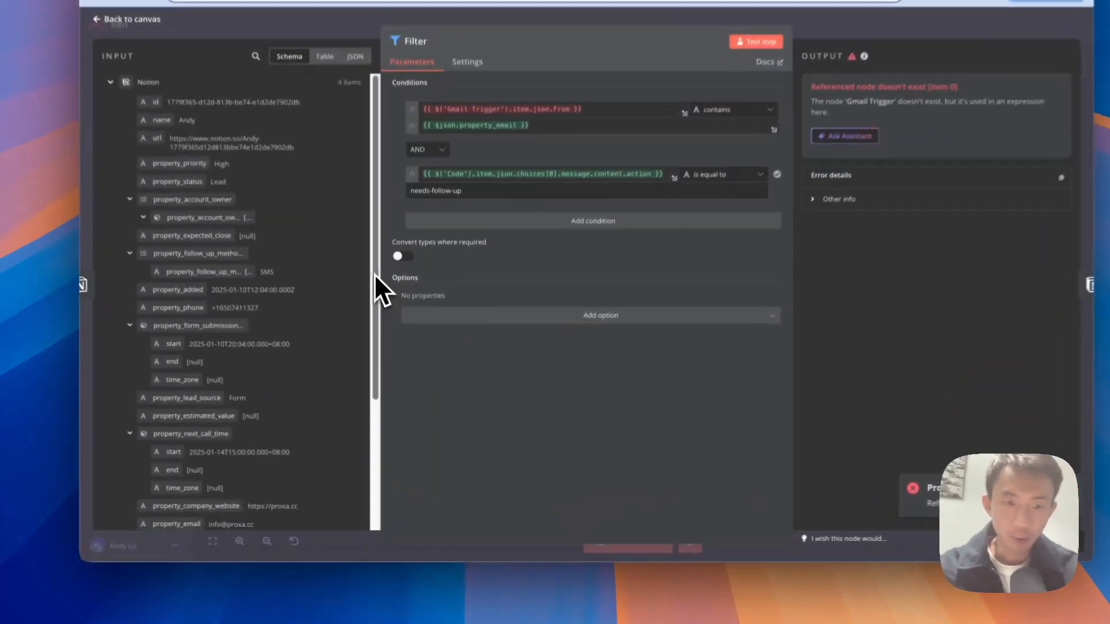
pyautogui.moveTo(385, 328); pyautogui.dragTo(383, 452)
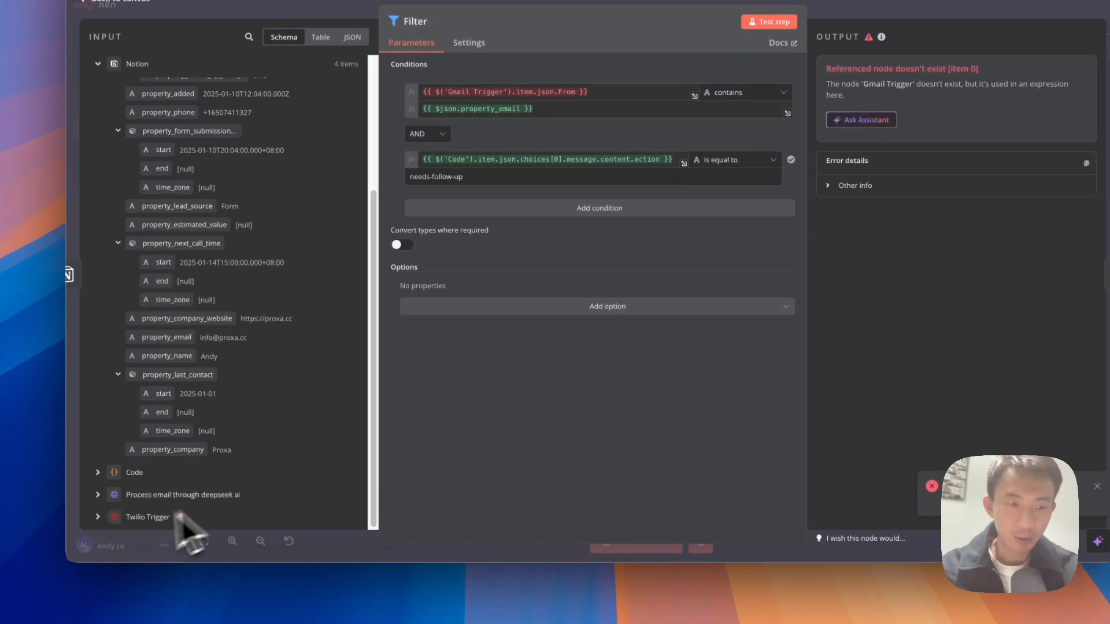
pyautogui.click(99, 517)
pyautogui.scroll(-10, 249, 419)
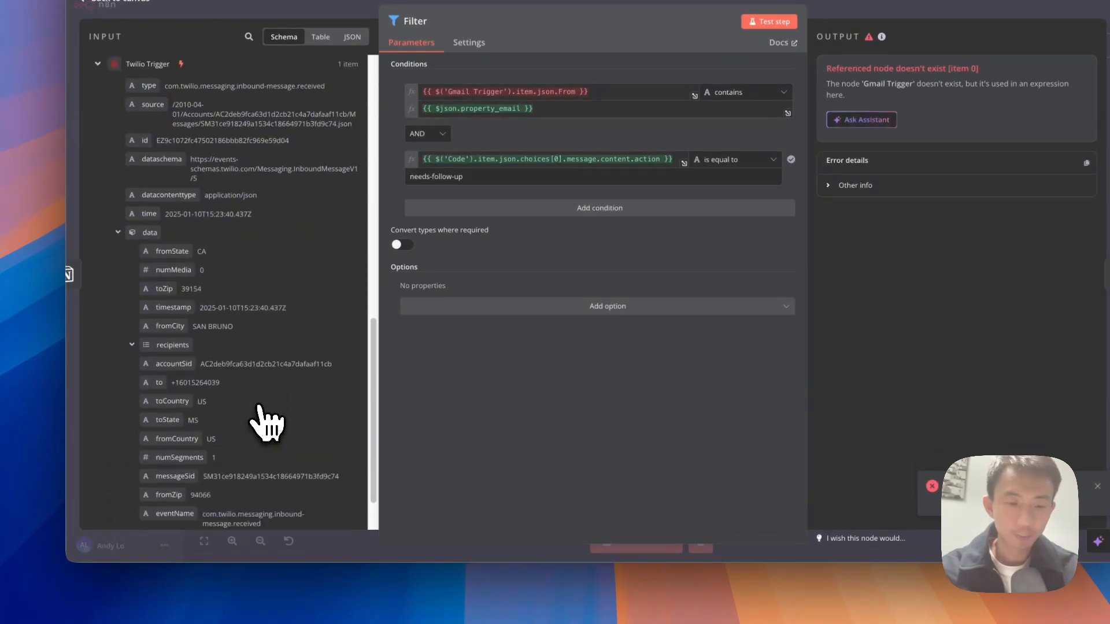
pyautogui.scroll(-3, 259, 407)
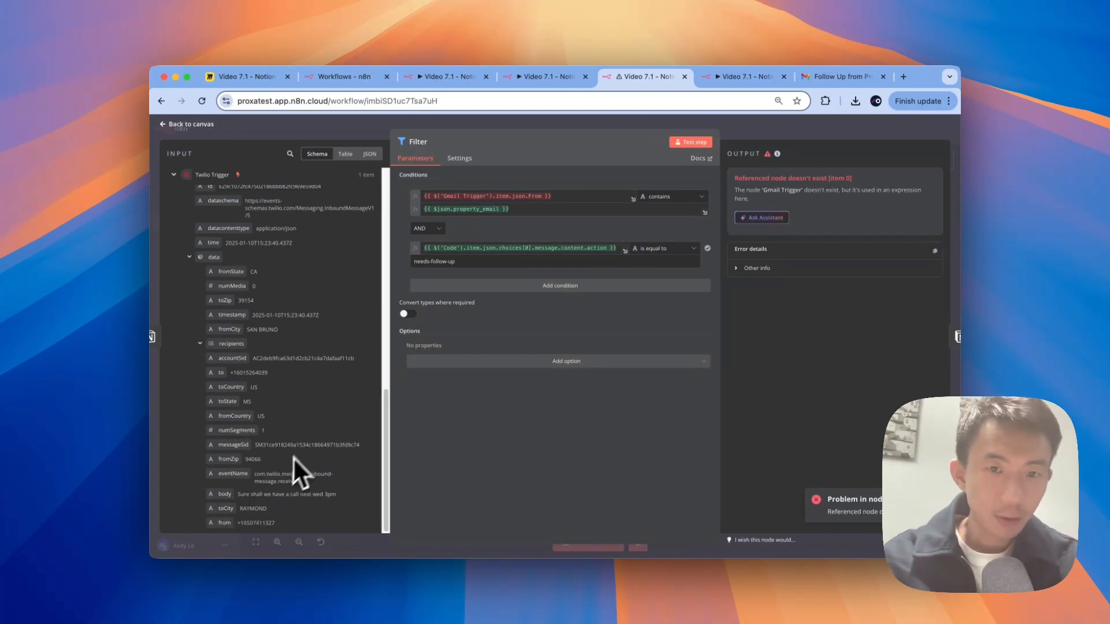
pyautogui.scroll(1, 309, 436)
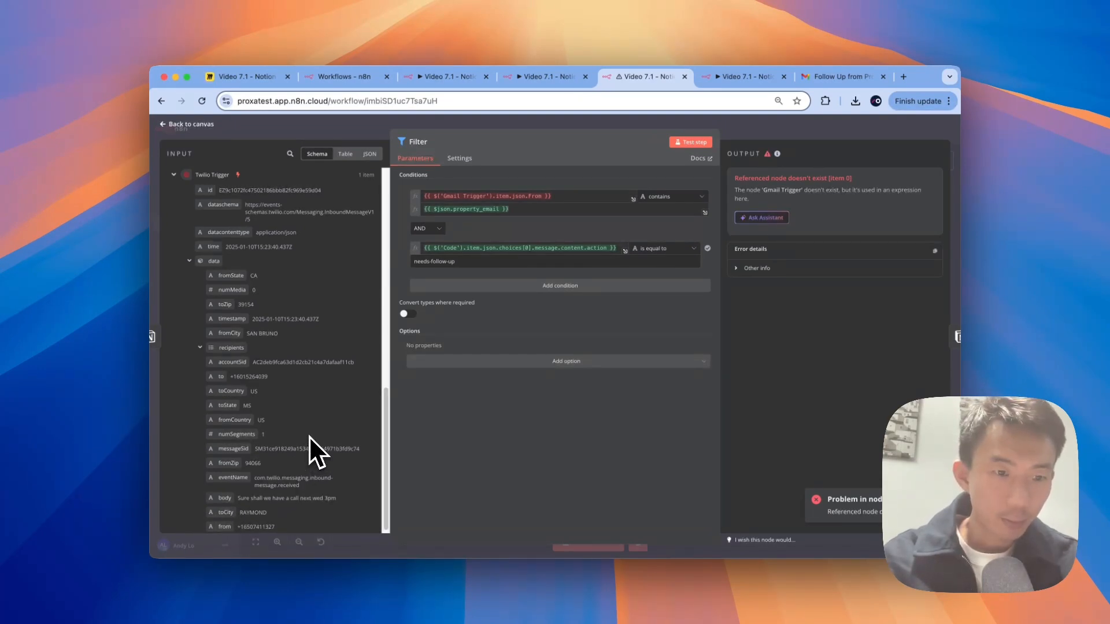
pyautogui.scroll(1, 309, 436)
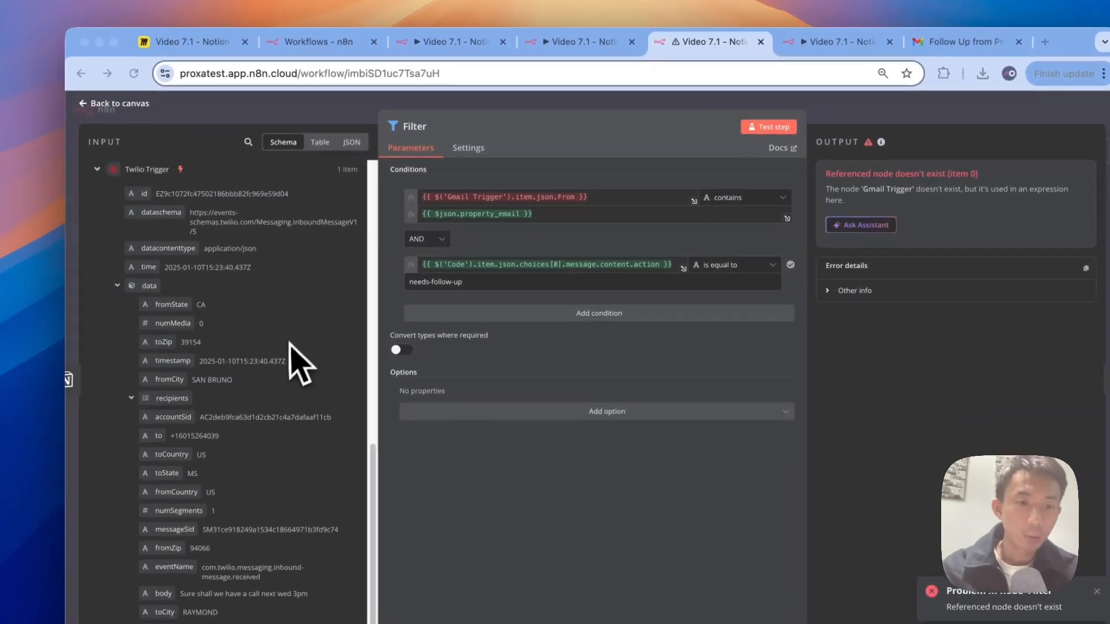
pyautogui.scroll(-1, 251, 387)
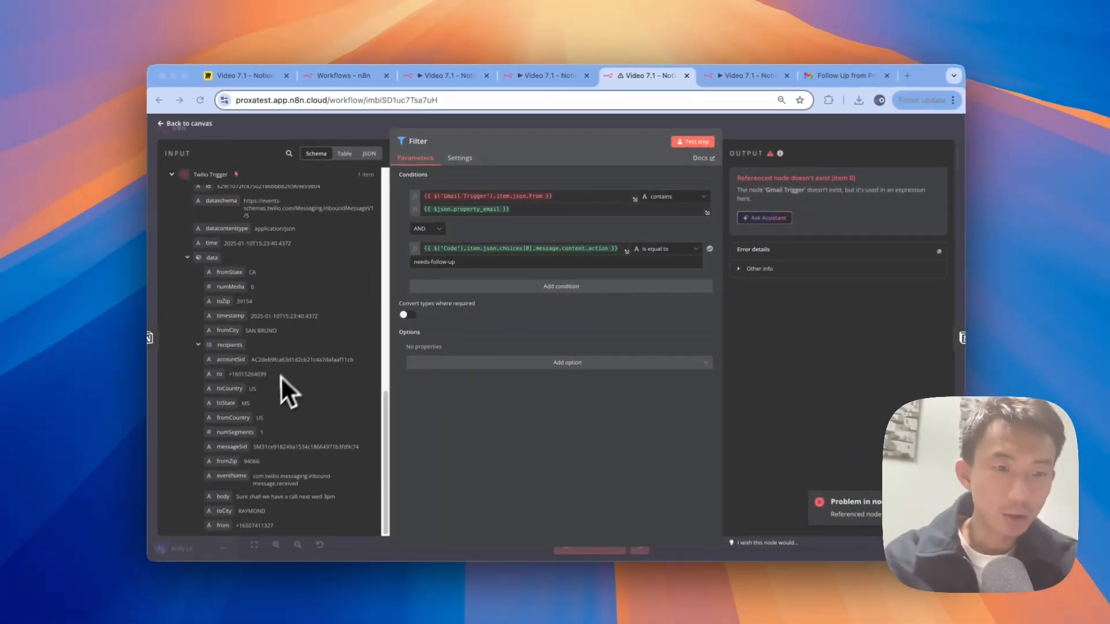
pyautogui.scroll(-1, 268, 403)
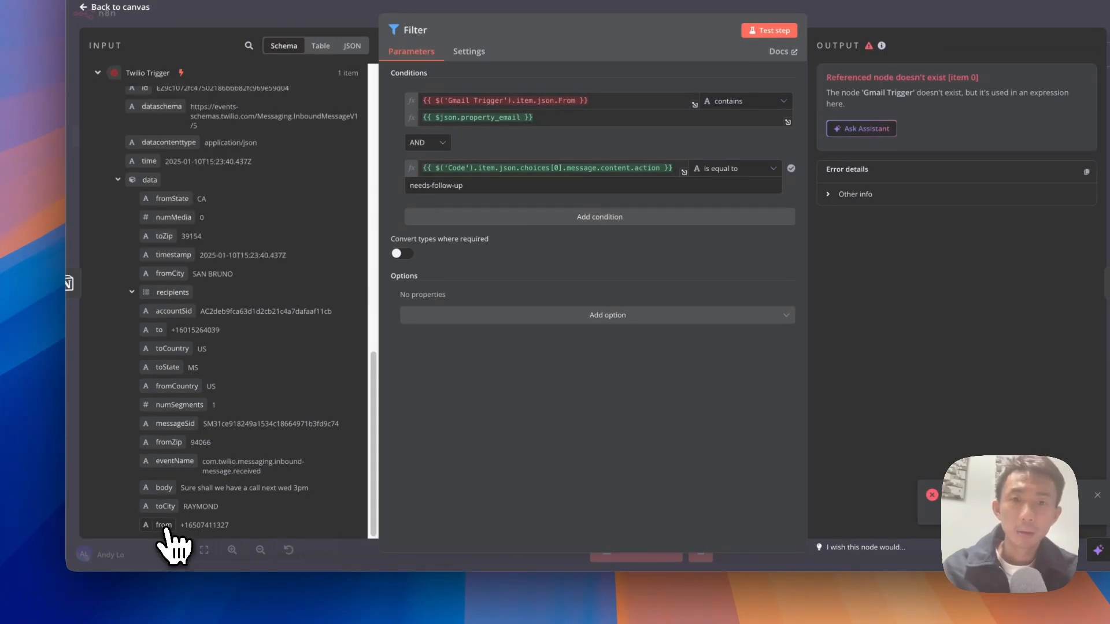
pyautogui.moveTo(165, 523); pyautogui.dragTo(498, 101)
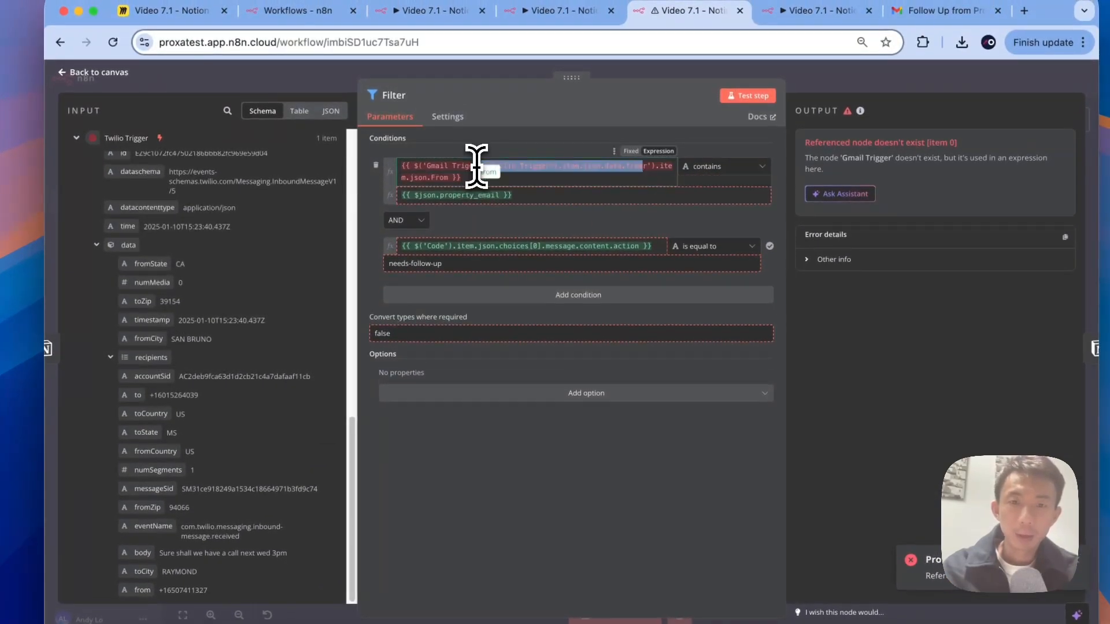
pyautogui.click(628, 175)
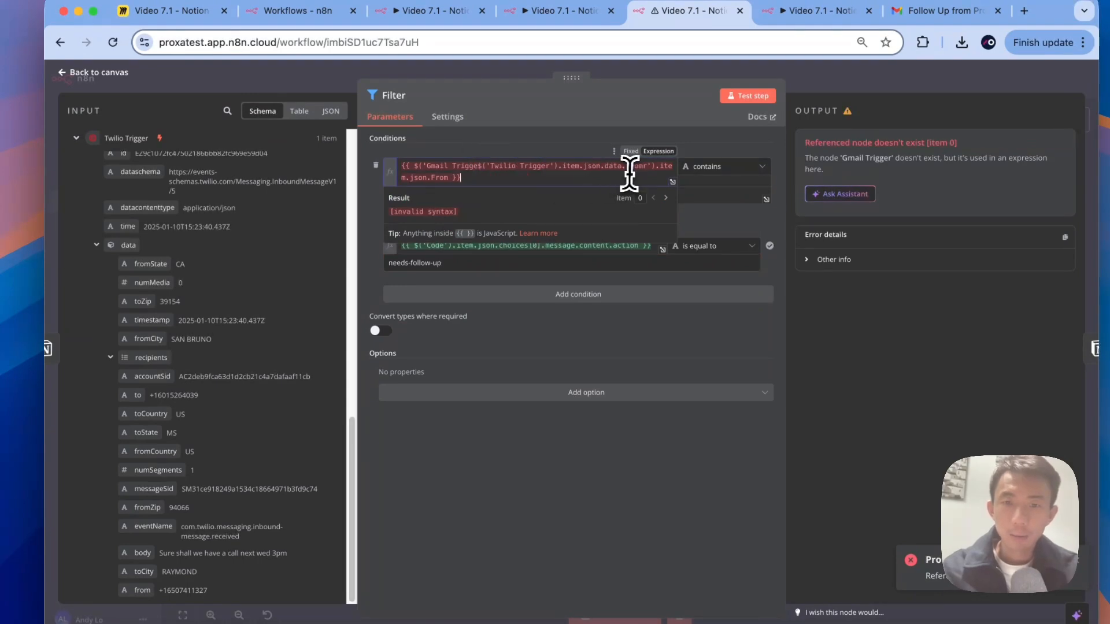
pyautogui.press('super+a')
pyautogui.press('BackSpace')
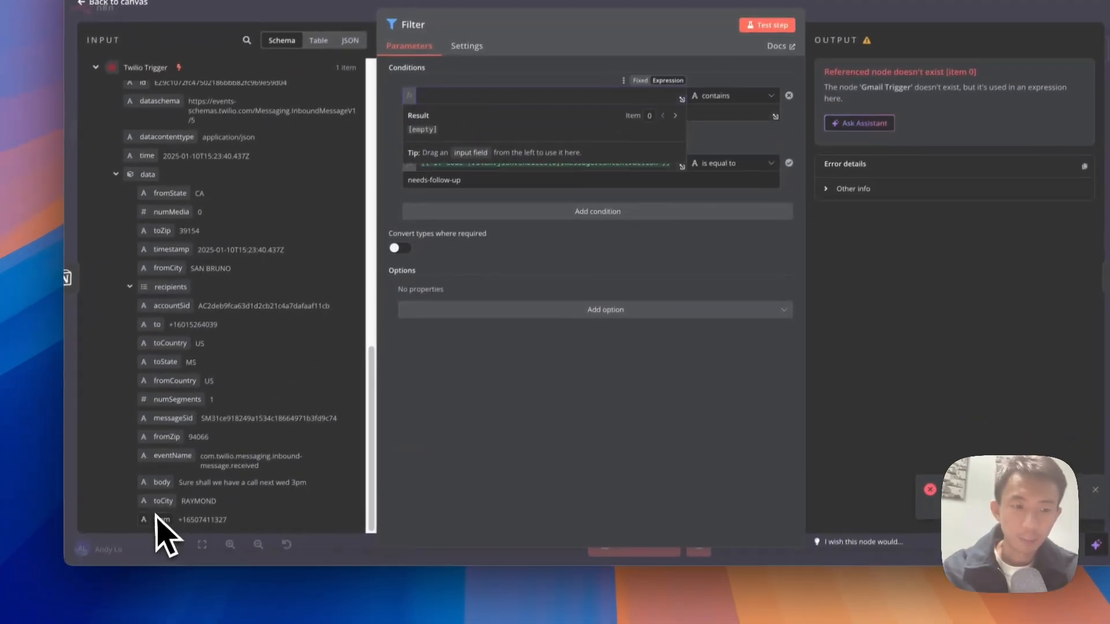
pyautogui.moveTo(143, 590); pyautogui.dragTo(520, 155)
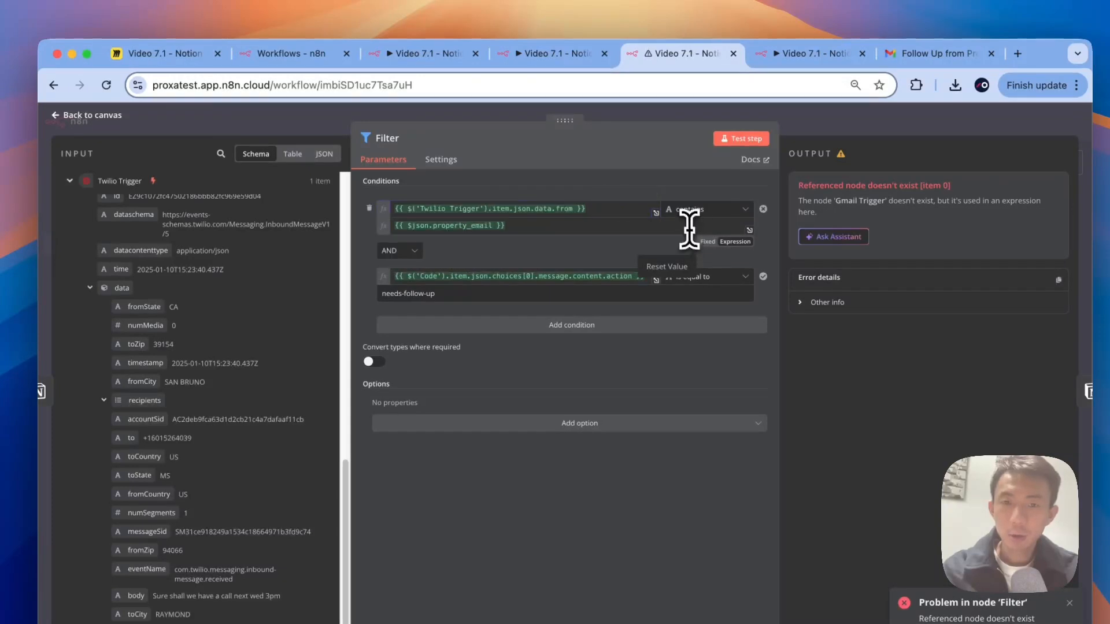
# Step: Replace the property_email comparison value with the Notion lead's property_phone
pyautogui.moveTo(689, 228); pyautogui.dragTo(389, 225)
pyautogui.press('BackSpace')
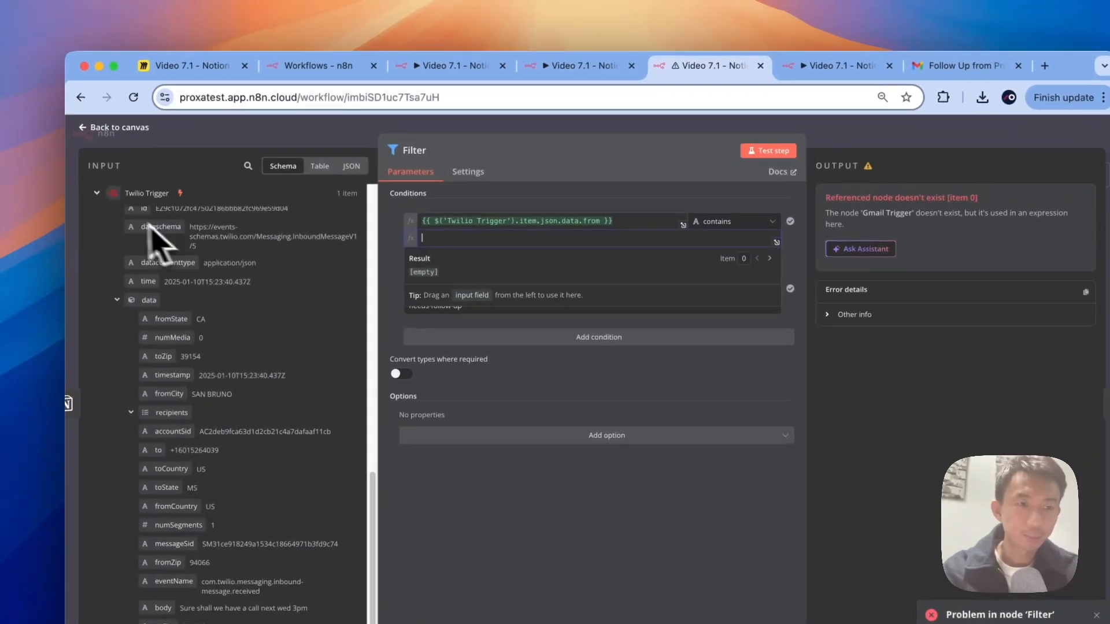
pyautogui.click(71, 180)
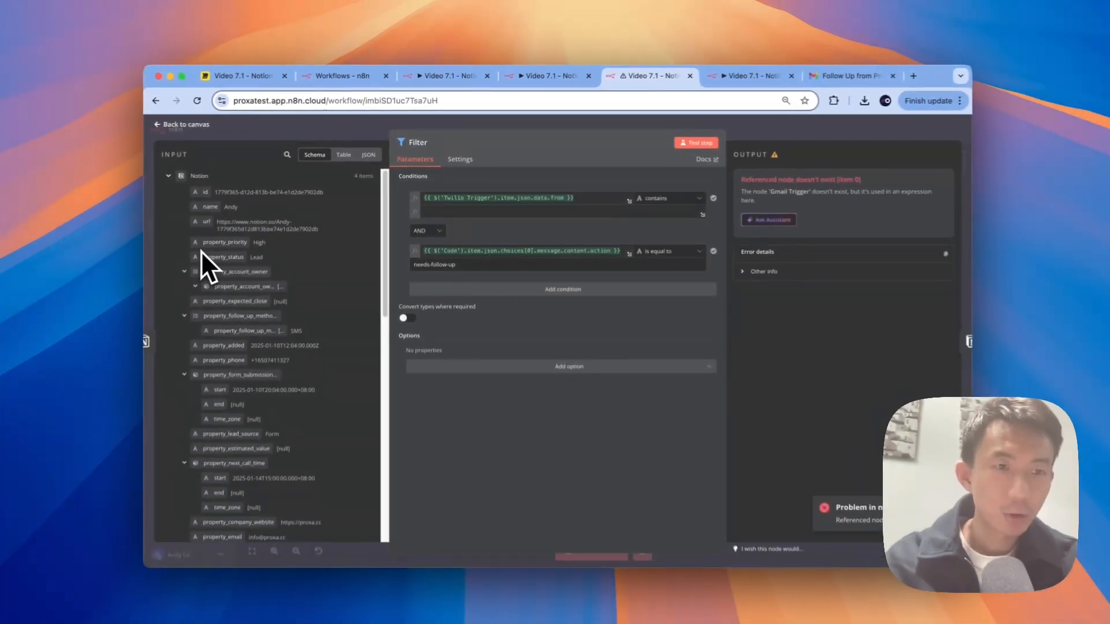
pyautogui.scroll(-1, 160, 275)
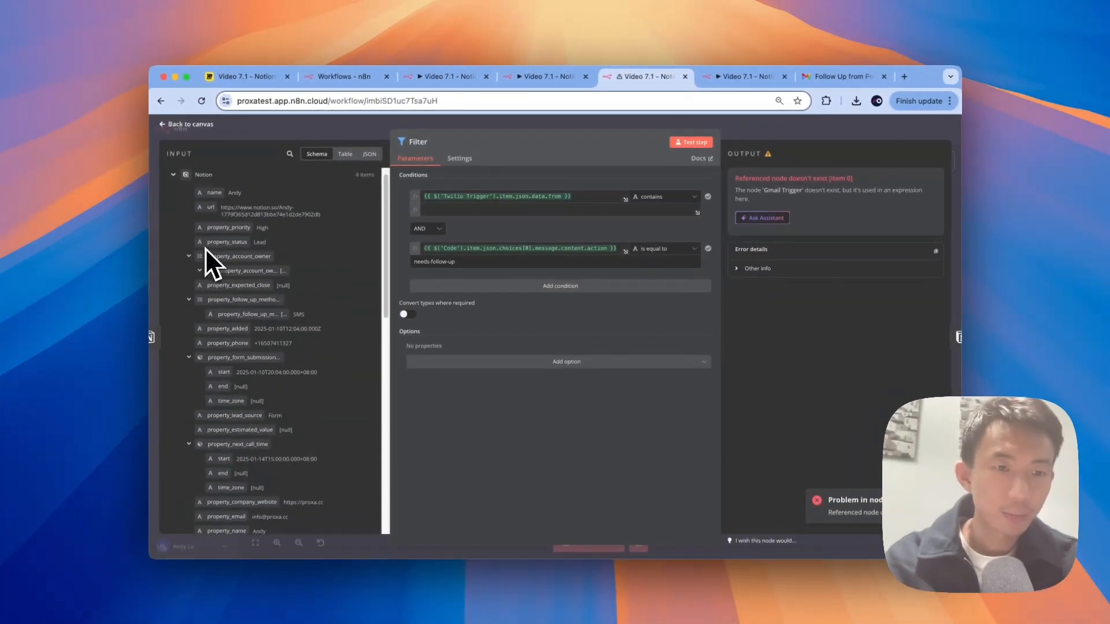
pyautogui.scroll(-1, 206, 249)
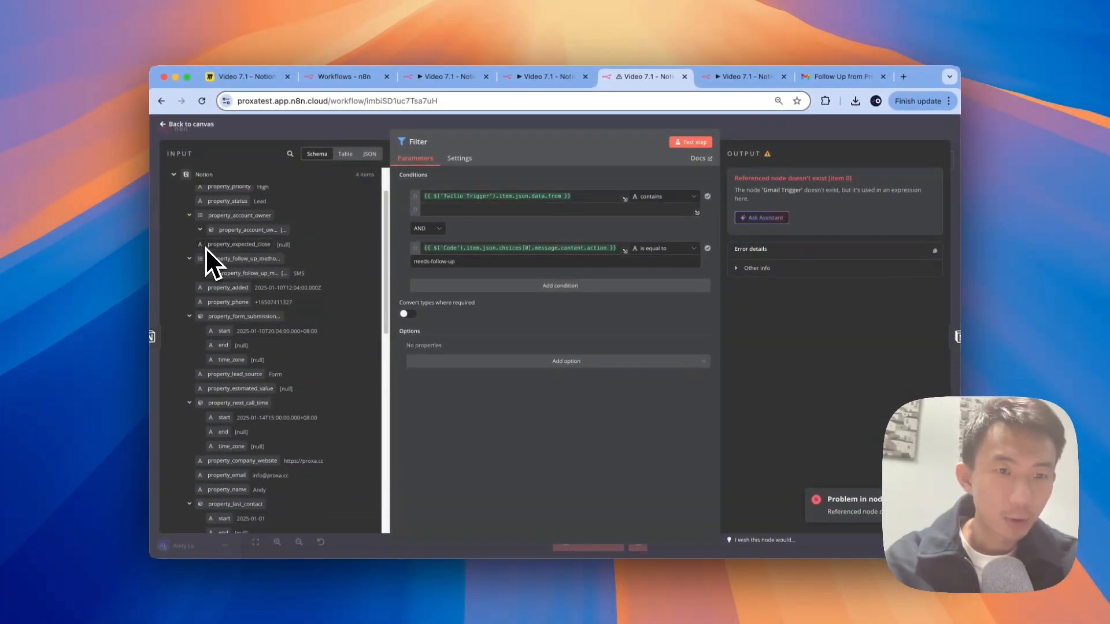
pyautogui.scroll(3, 205, 247)
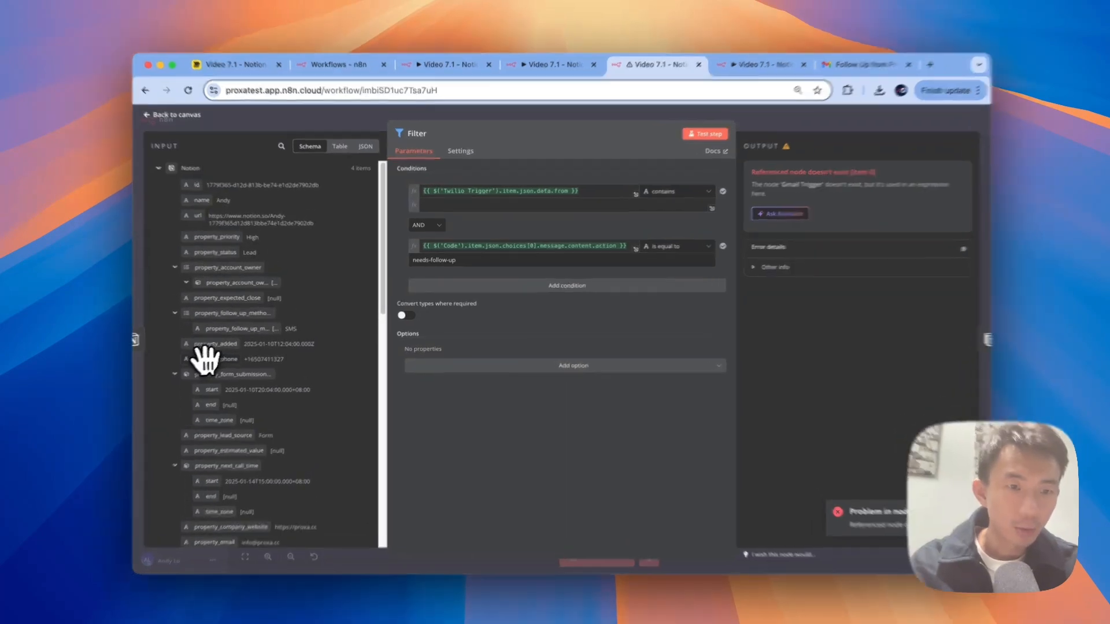
pyautogui.moveTo(228, 354); pyautogui.dragTo(543, 212)
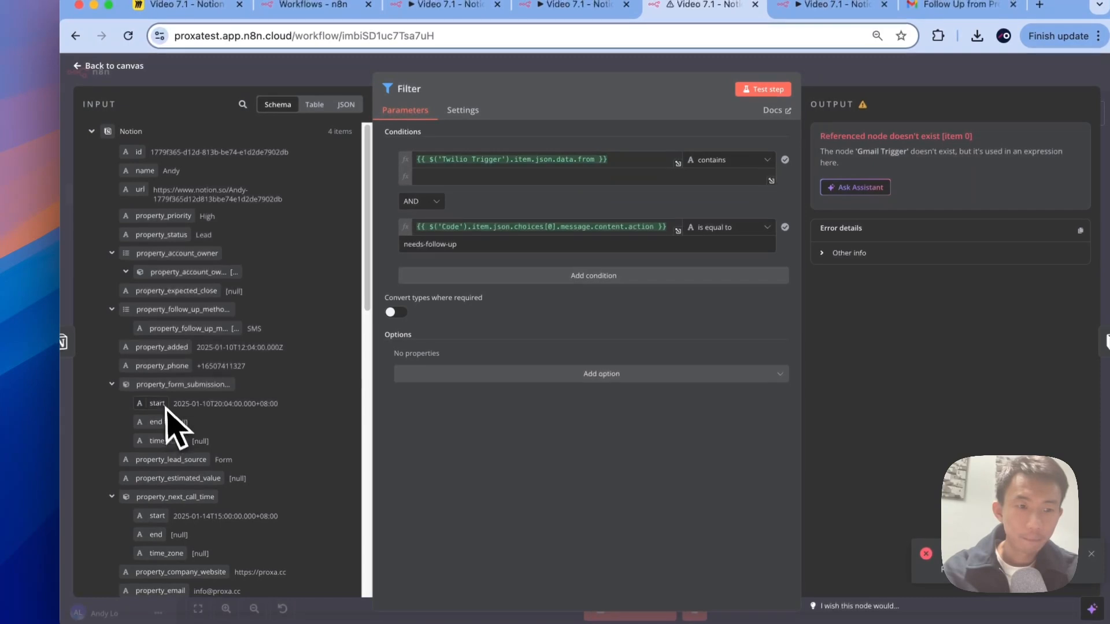
pyautogui.moveTo(162, 366); pyautogui.dragTo(496, 180)
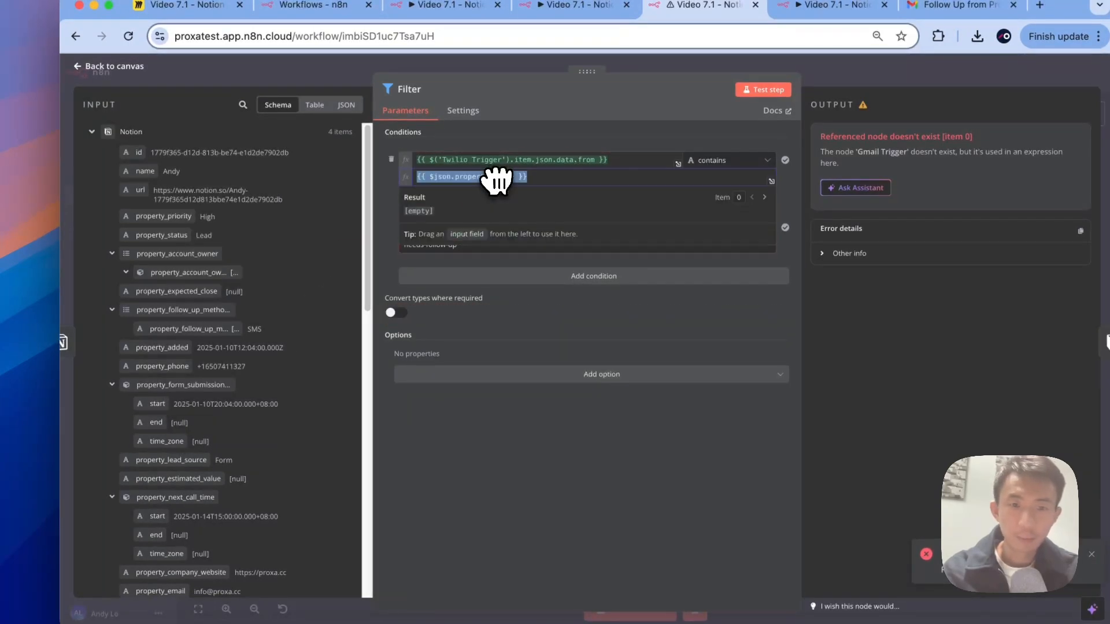
pyautogui.click(534, 338)
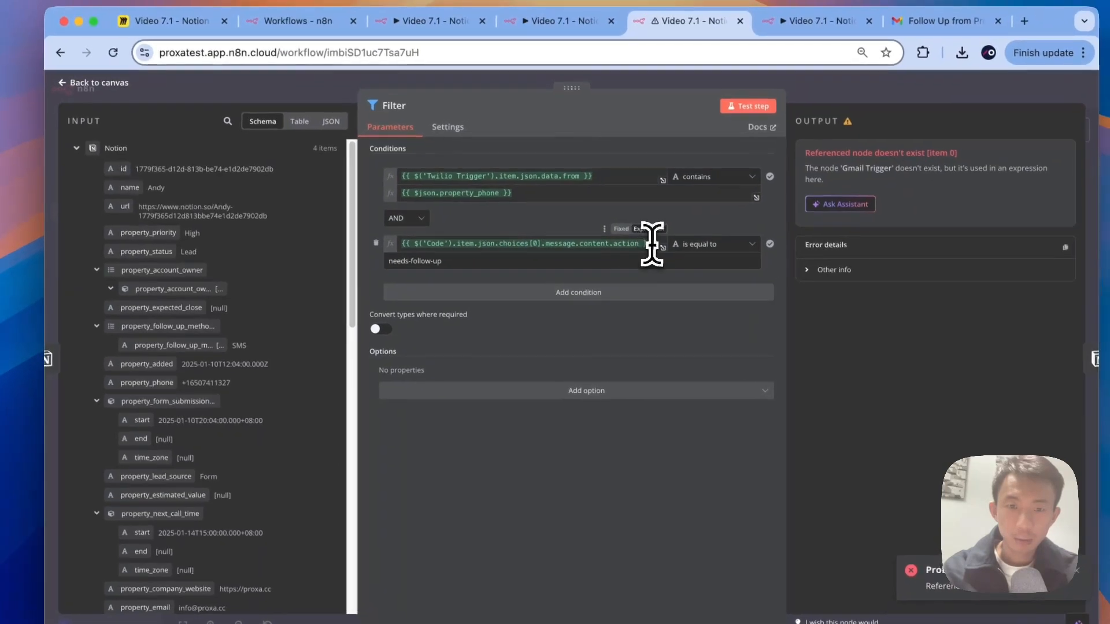
pyautogui.click(652, 244)
pyautogui.scroll(-5, 166, 414)
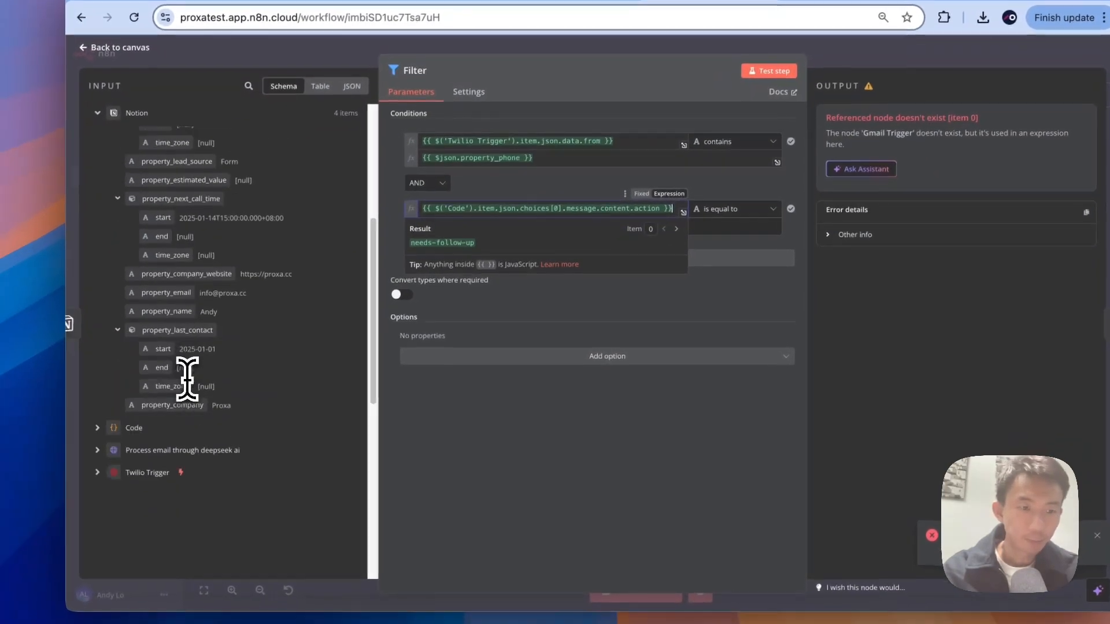
pyautogui.scroll(-3, 173, 378)
pyautogui.click(103, 363)
pyautogui.scroll(-1, 242, 405)
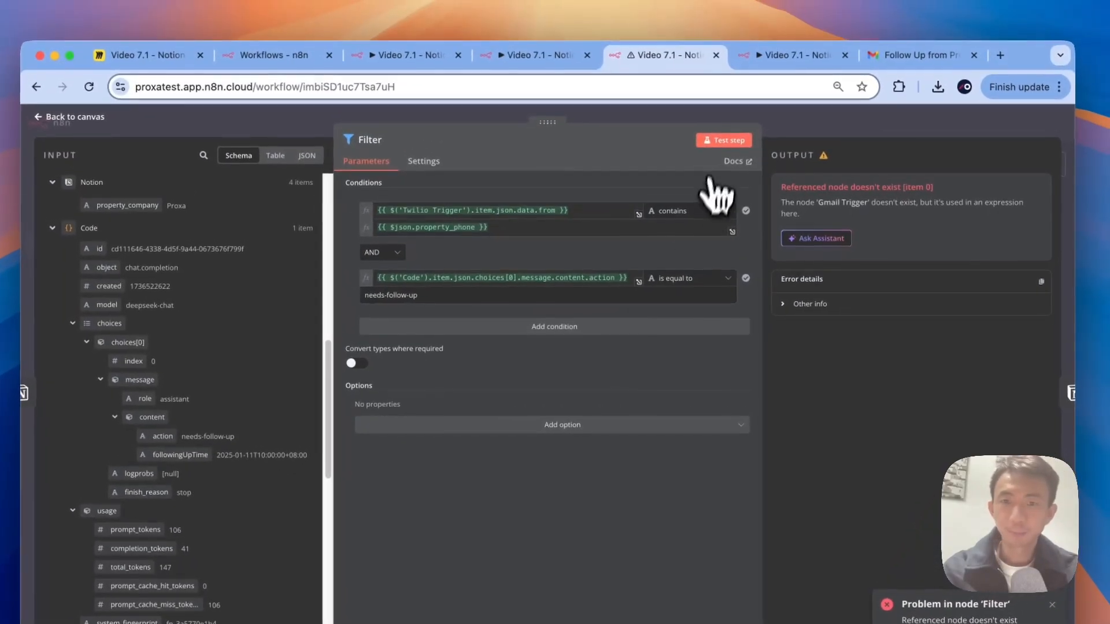
pyautogui.click(662, 115)
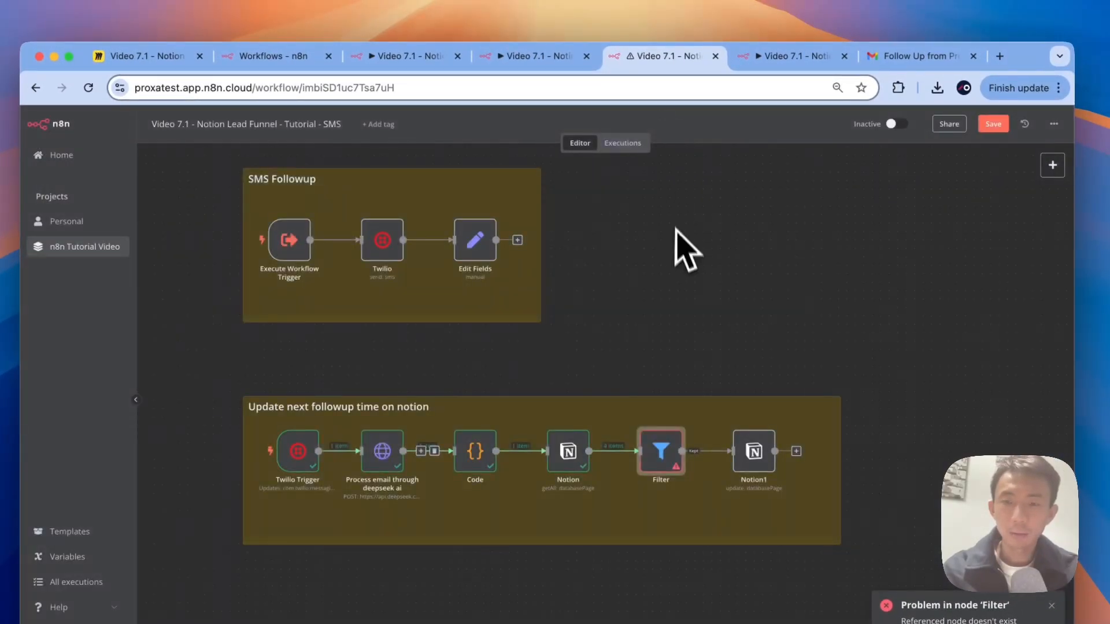
# Step: Clear the lead's Next Call Time in Notion
pyautogui.hotkey('ctrl', 'Right')
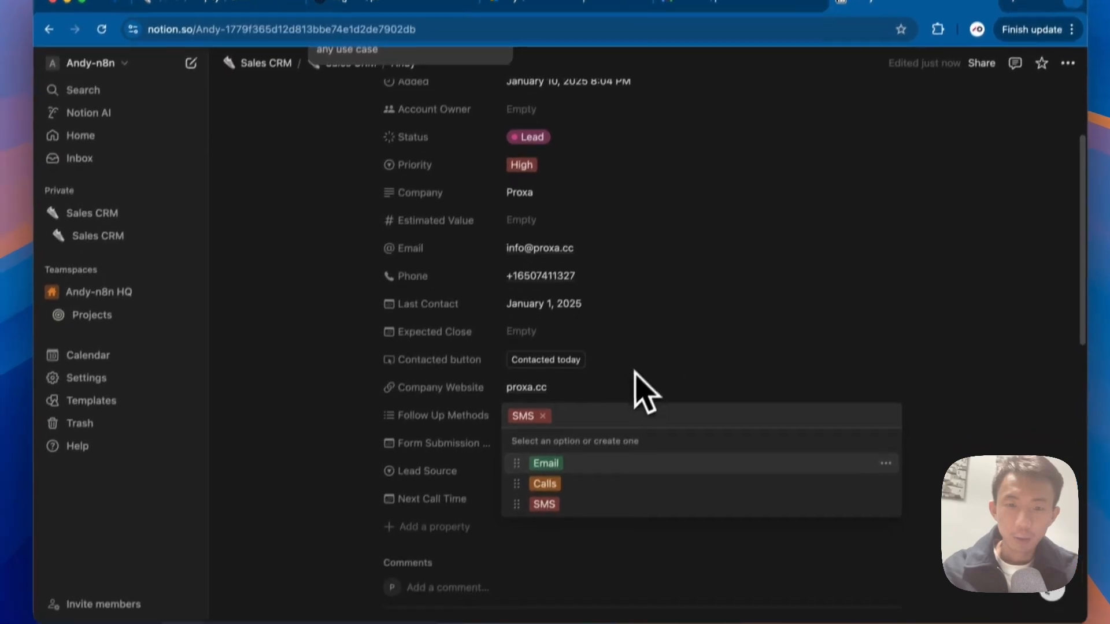
pyautogui.click(417, 440)
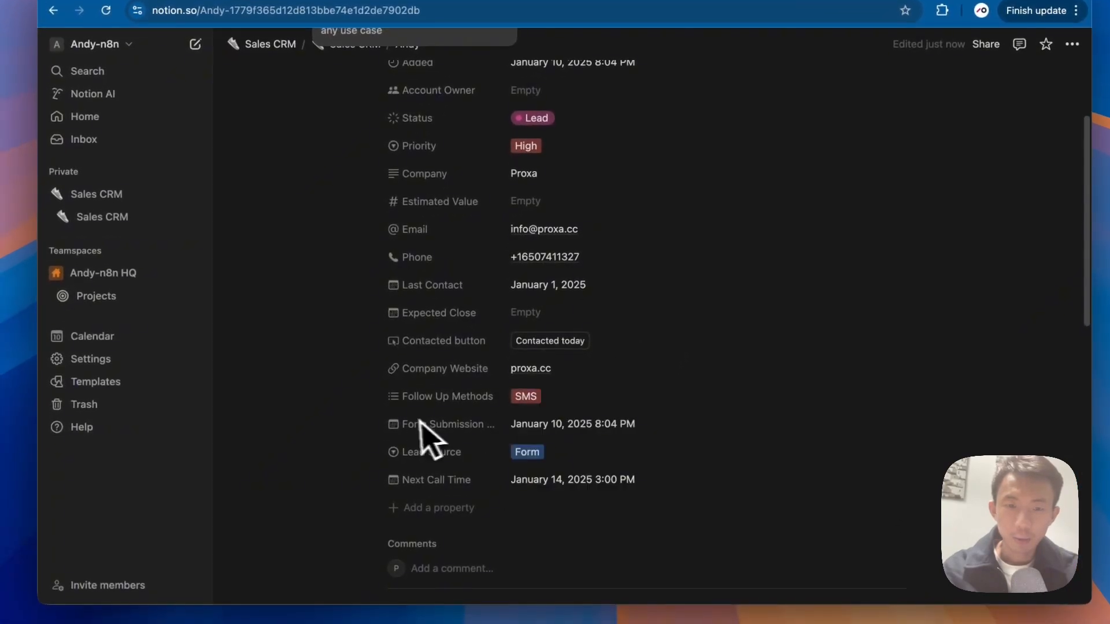
pyautogui.click(609, 488)
pyautogui.click(578, 460)
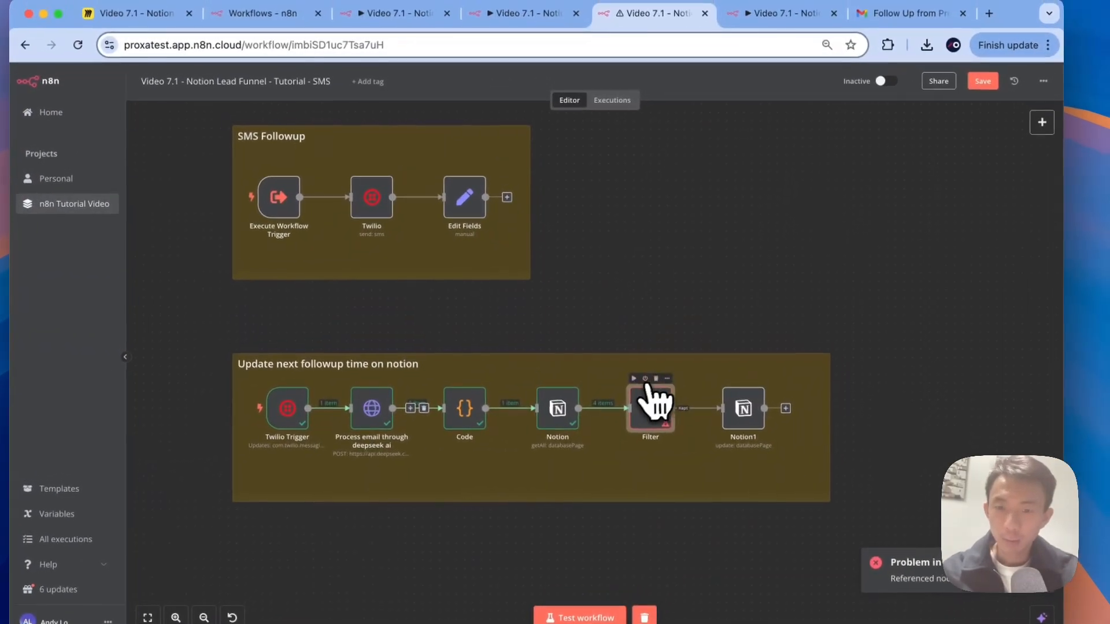
# Step: Run Filter and Notion1, confirming the Filter keeps 1 lead and discards 3
pyautogui.click(634, 380)
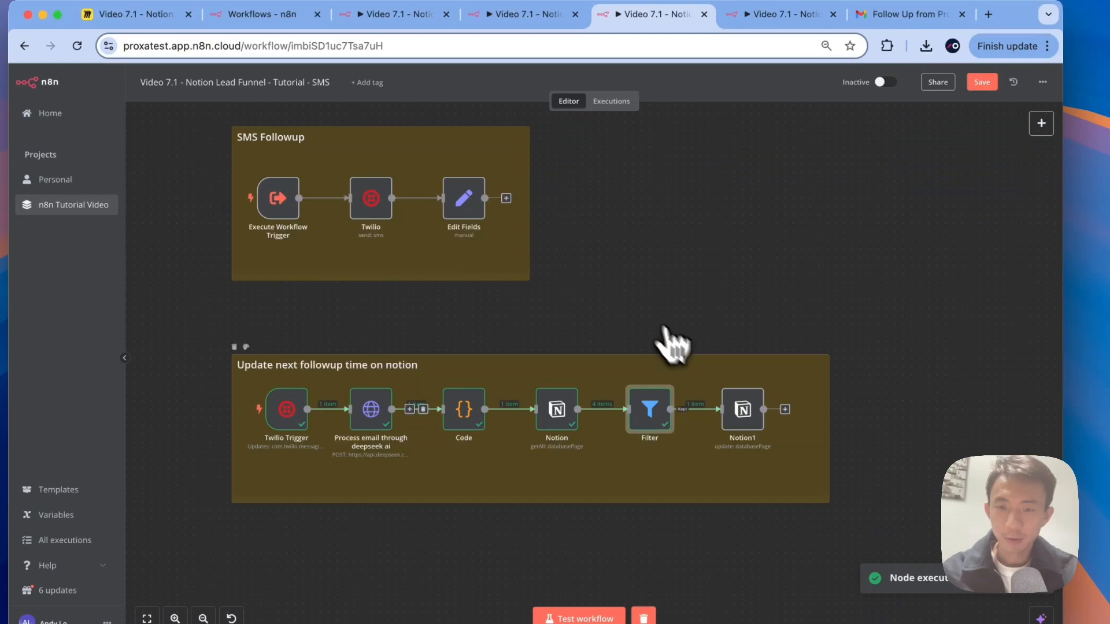
pyautogui.click(727, 380)
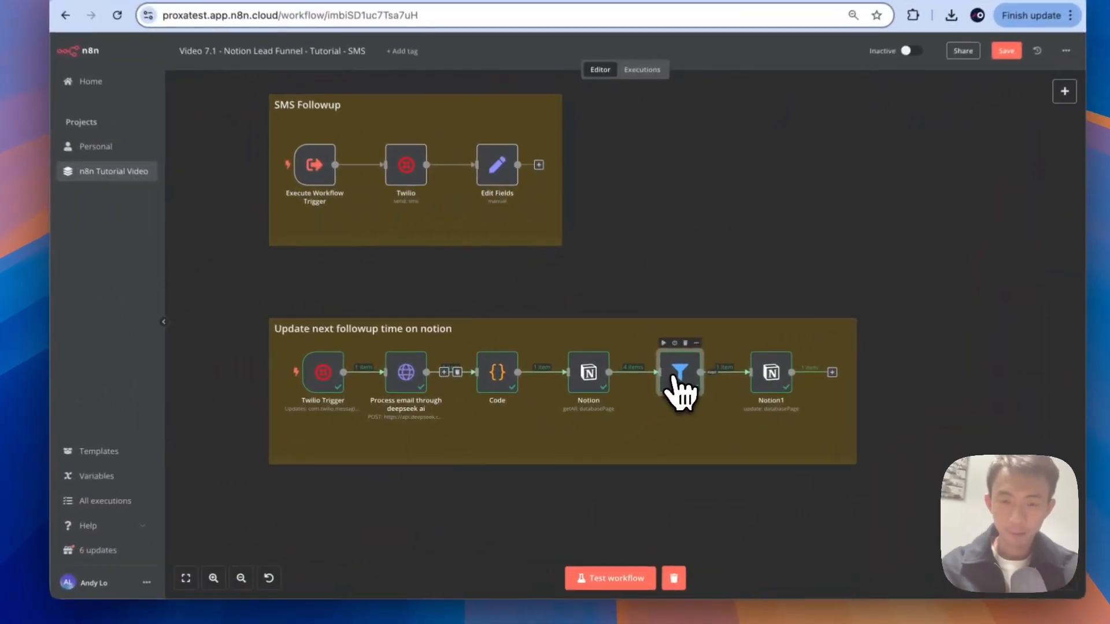
pyautogui.doubleClick(676, 381)
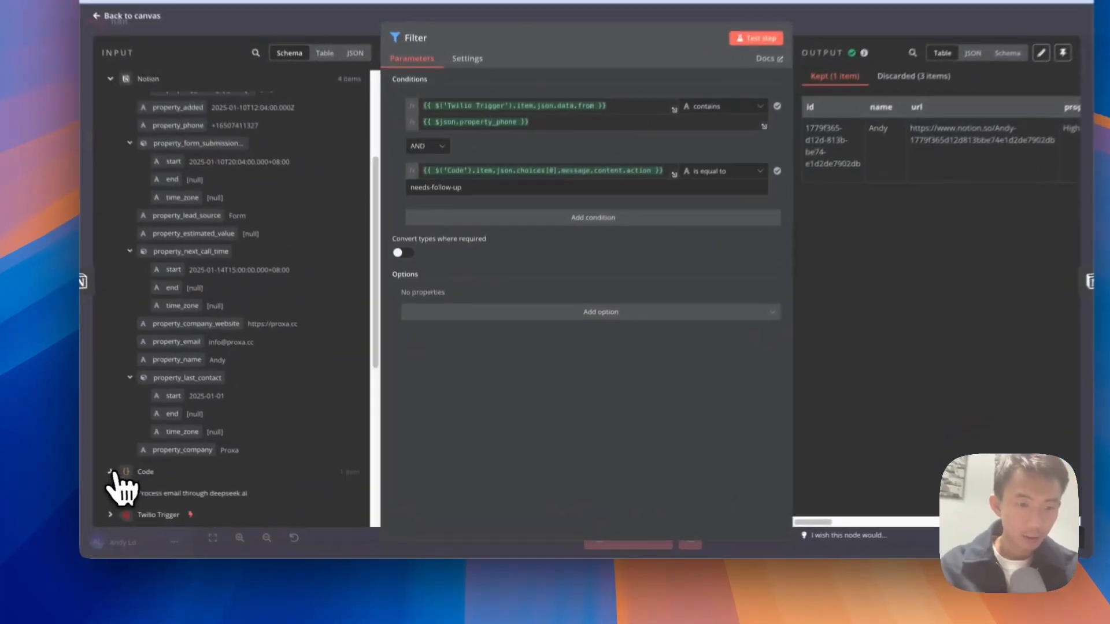
pyautogui.click(173, 489)
pyautogui.scroll(-5, 243, 451)
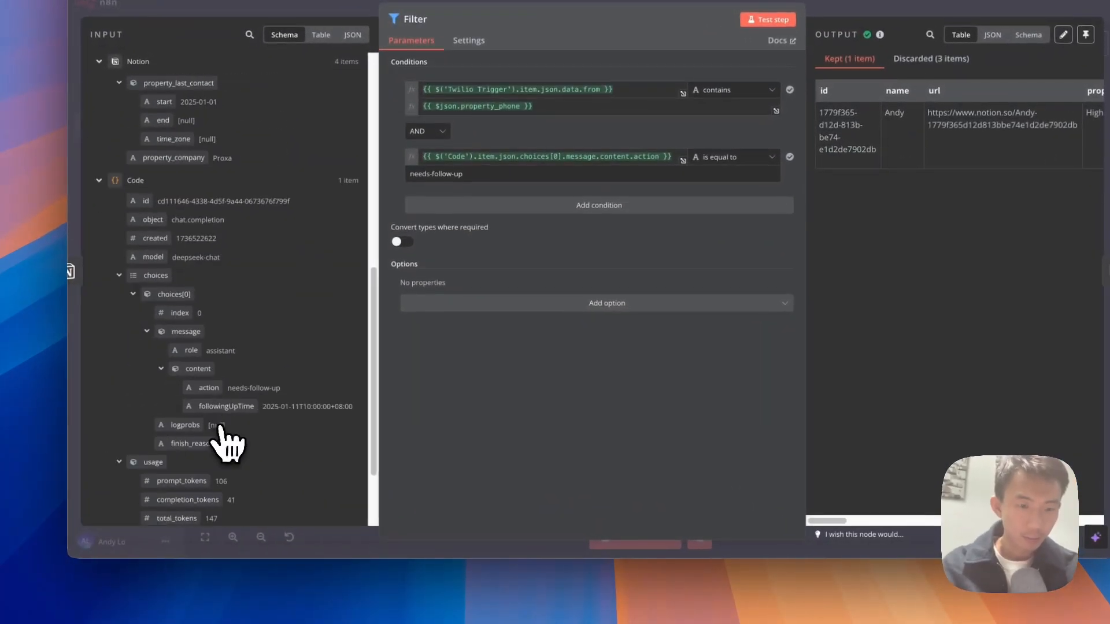
pyautogui.scroll(-3, 229, 445)
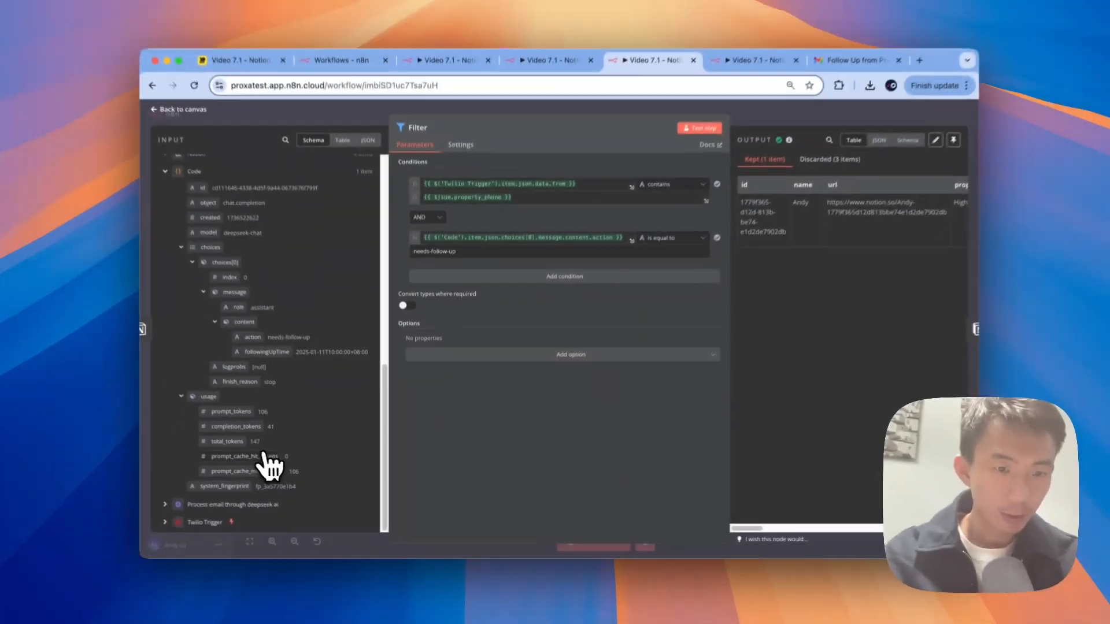
pyautogui.scroll(3, 298, 405)
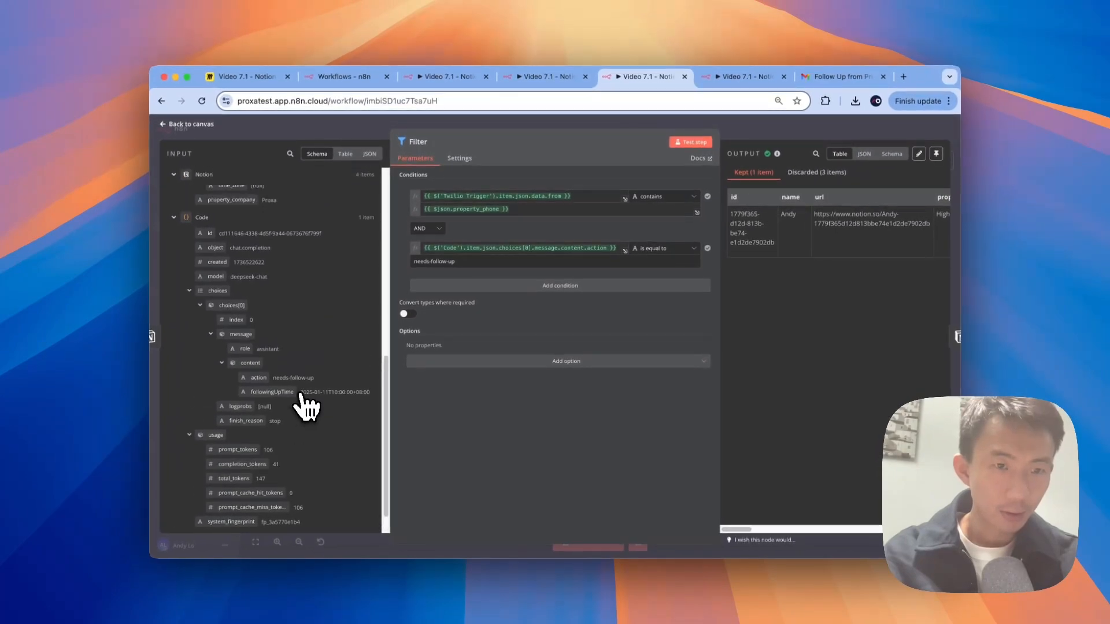
pyautogui.scroll(5, 301, 405)
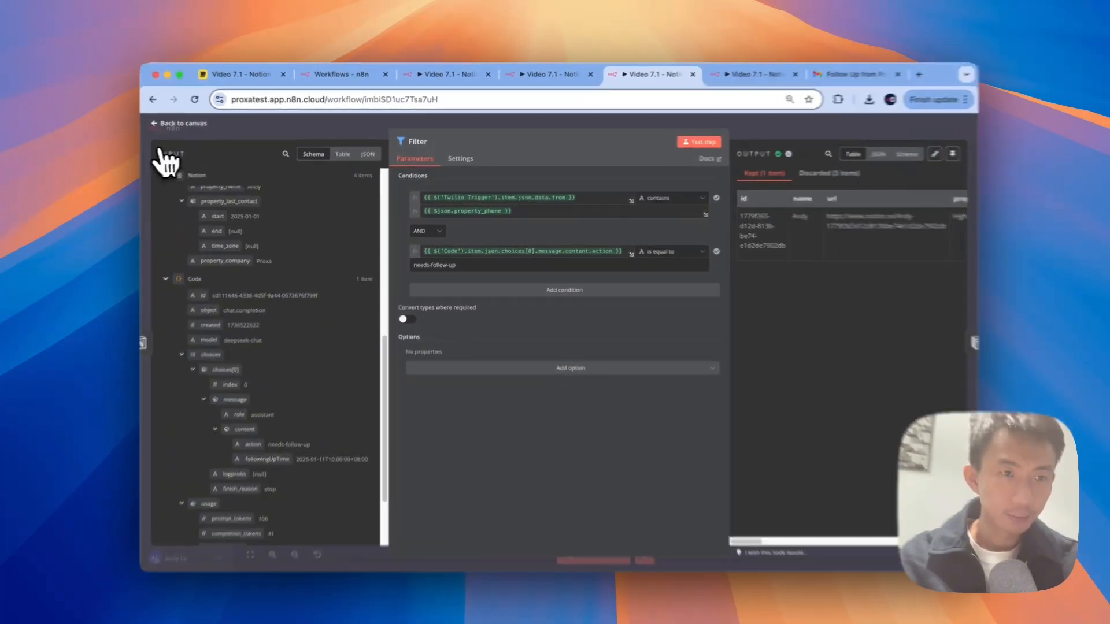
pyautogui.click(168, 124)
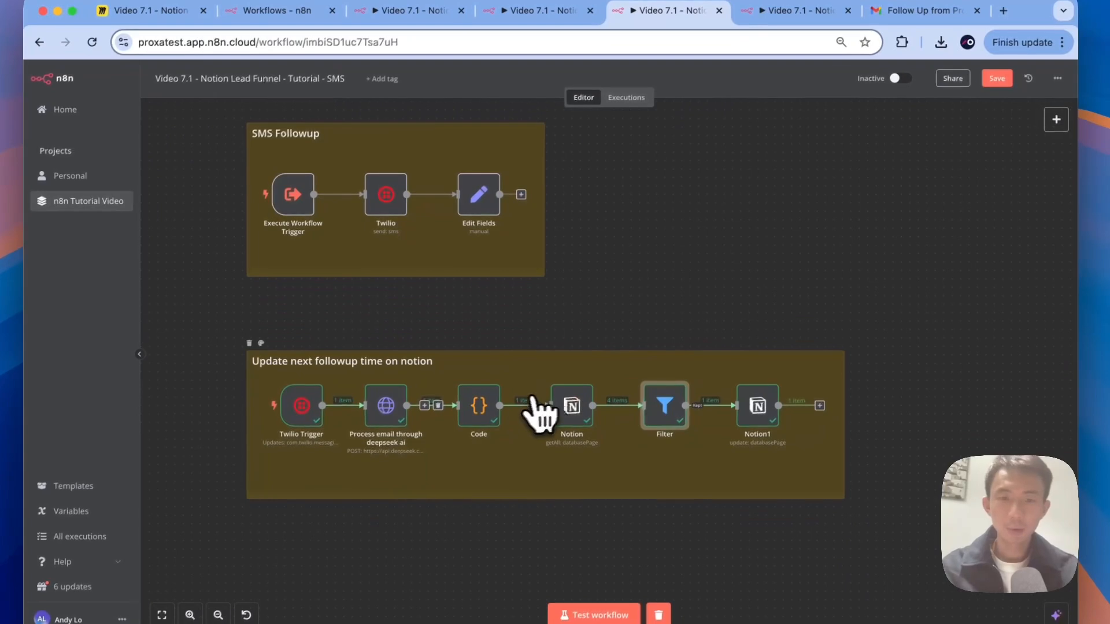
# Step: Review the DeepSeek node's JSON body, then confirm Notion's Next Call Time is January 11, 2025 10:00 AM
pyautogui.doubleClick(390, 415)
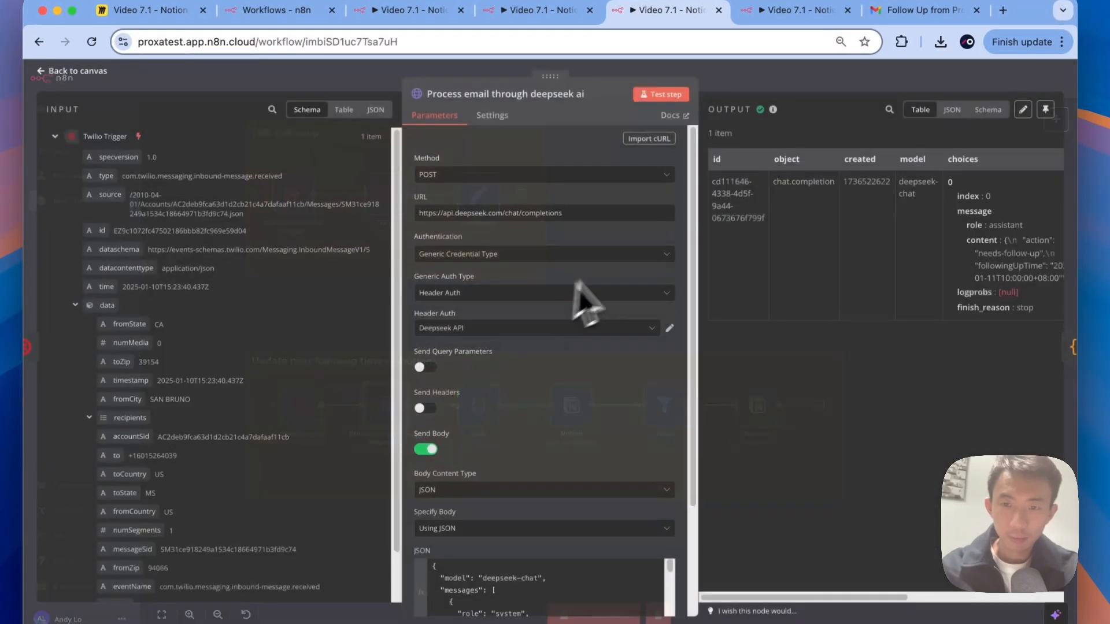
pyautogui.hscroll(5, 832, 242)
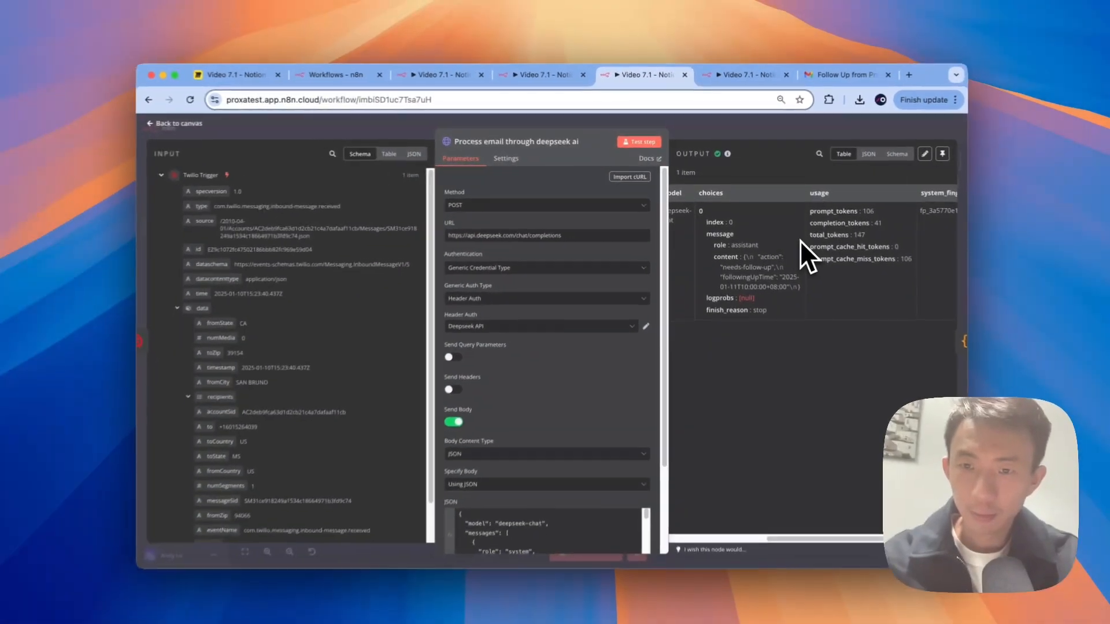
pyautogui.scroll(-3, 607, 359)
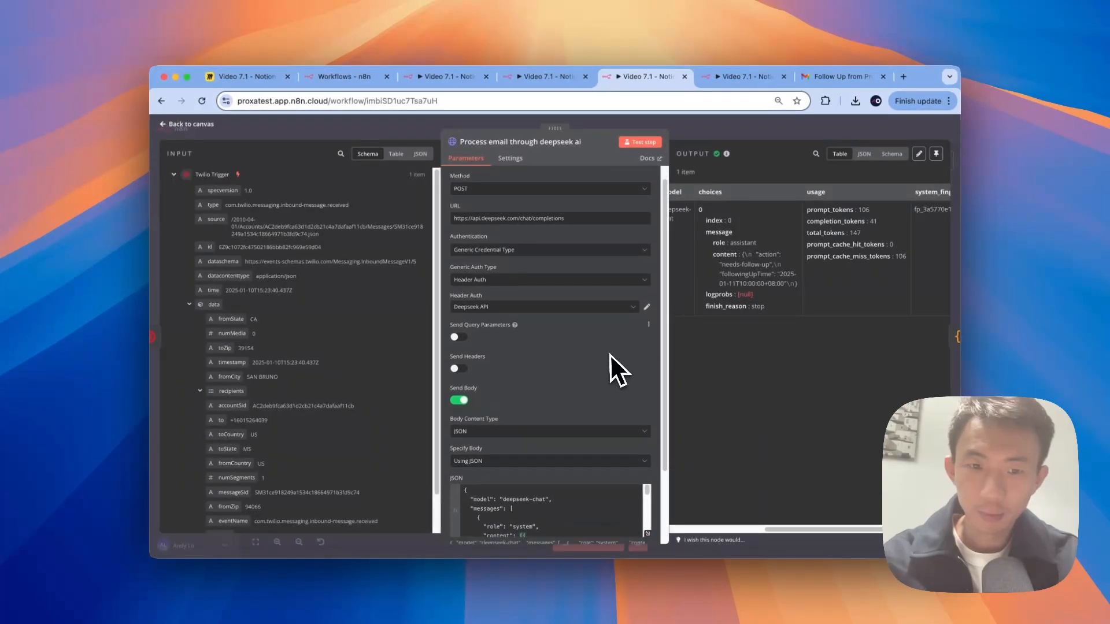
pyautogui.scroll(-5, 596, 404)
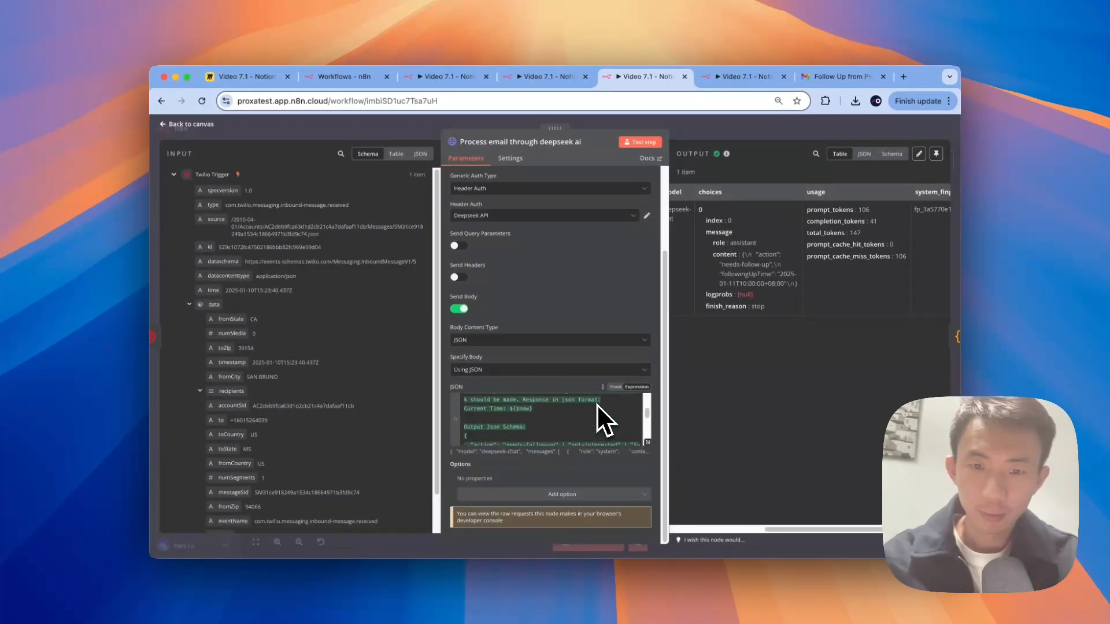
pyautogui.scroll(2, 596, 404)
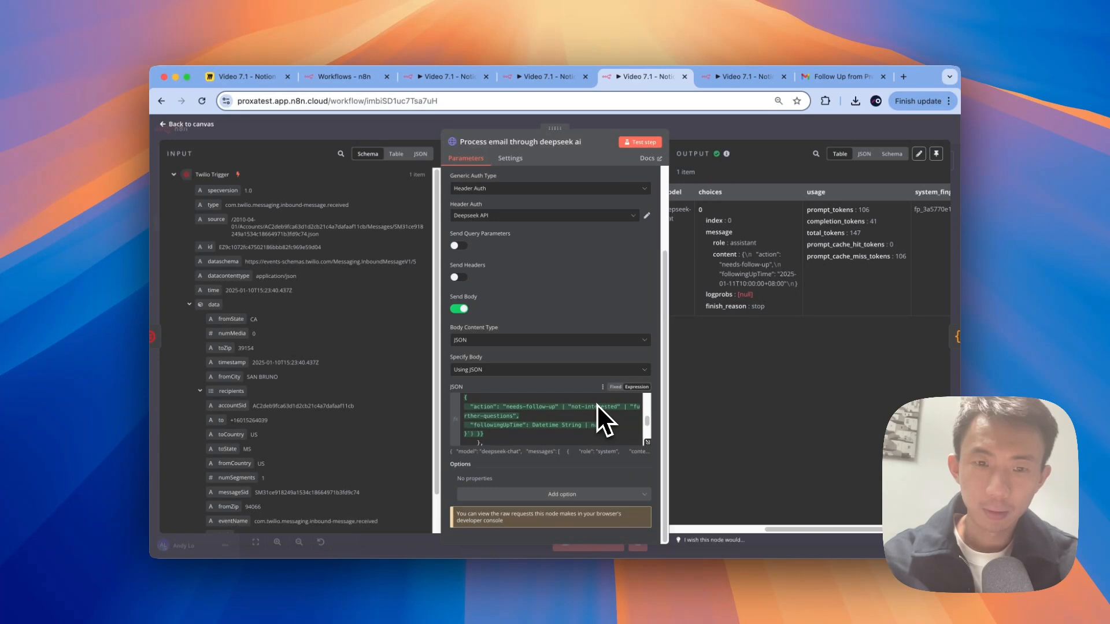
pyautogui.scroll(-1, 592, 418)
pyautogui.scroll(1, 591, 418)
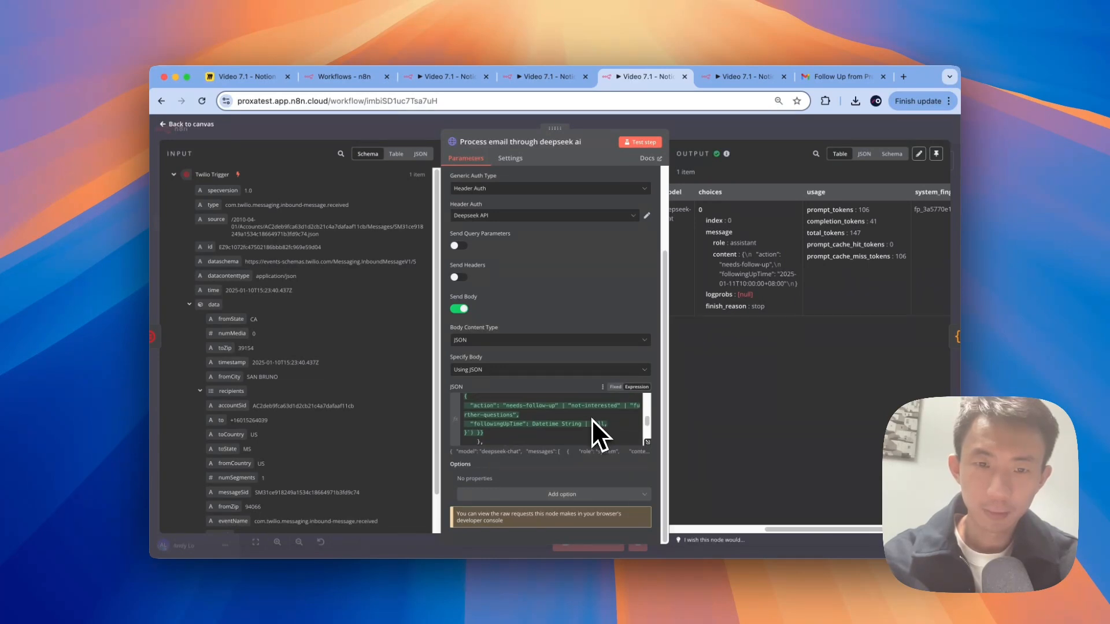
pyautogui.scroll(-3, 592, 418)
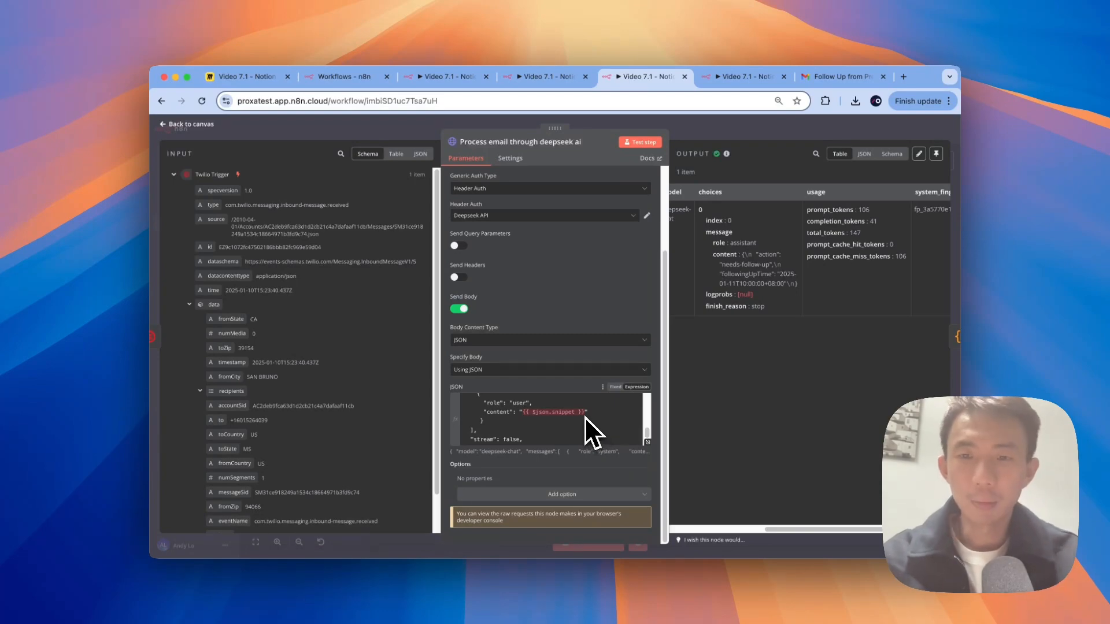
pyautogui.hotkey('ctrl', 'Right')
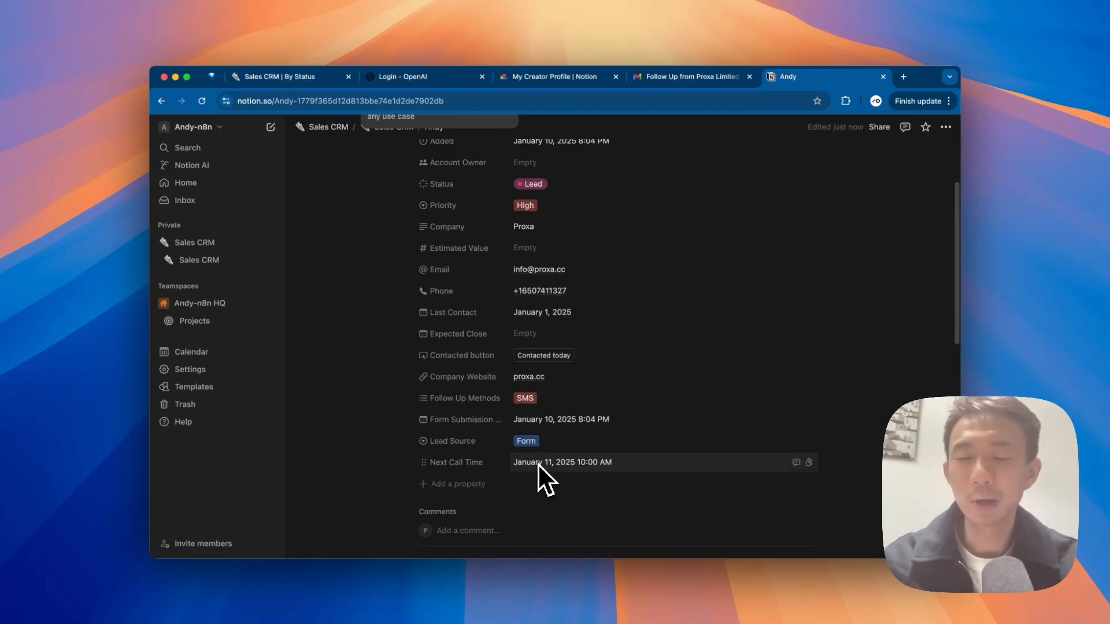
# Step: Replace {{ $json.snippet }} in the DeepSeek user content with the Twilio incoming SMS body field
pyautogui.hotkey('ctrl', 'Left')
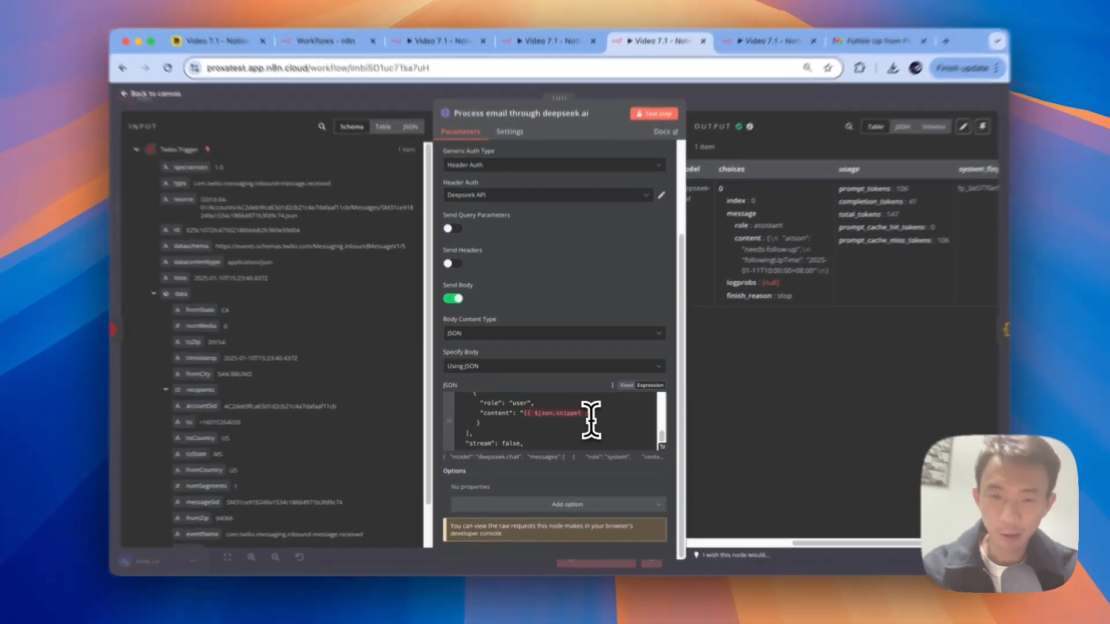
pyautogui.moveTo(591, 414); pyautogui.dragTo(525, 413)
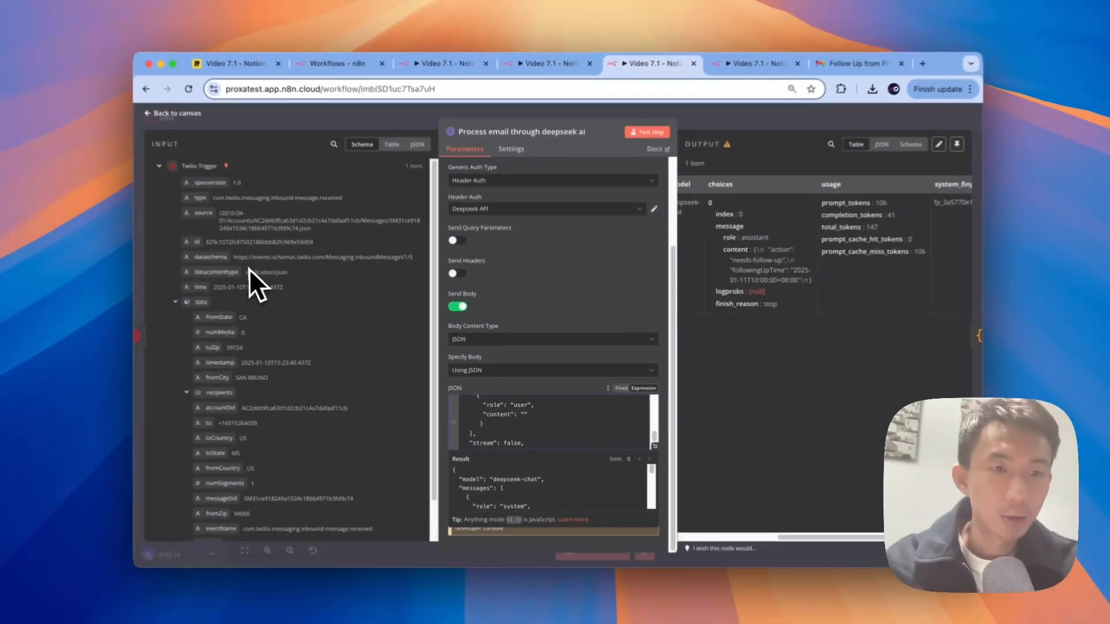
pyautogui.scroll(-2, 183, 233)
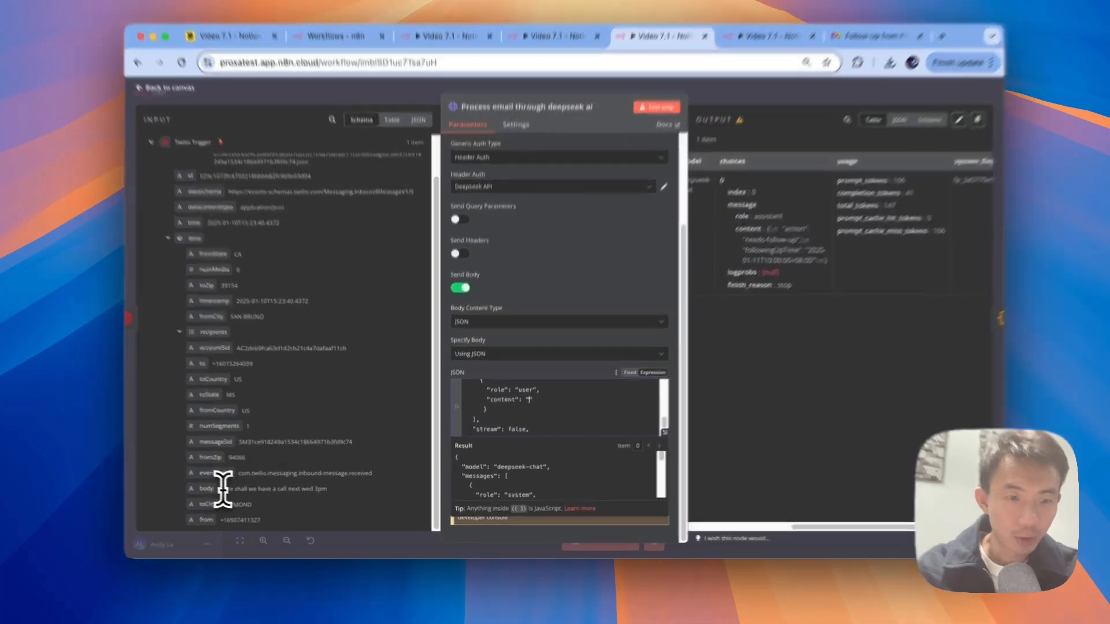
pyautogui.moveTo(237, 495); pyautogui.dragTo(335, 496)
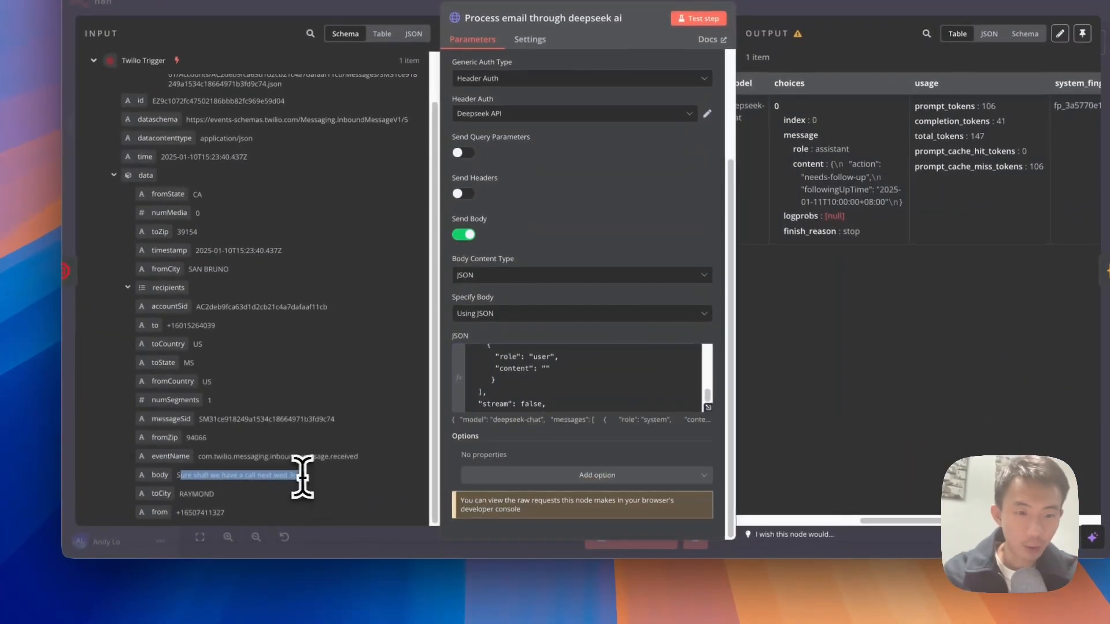
pyautogui.click(280, 495)
pyautogui.moveTo(160, 476); pyautogui.dragTo(545, 368)
pyautogui.scroll(-1, 637, 370)
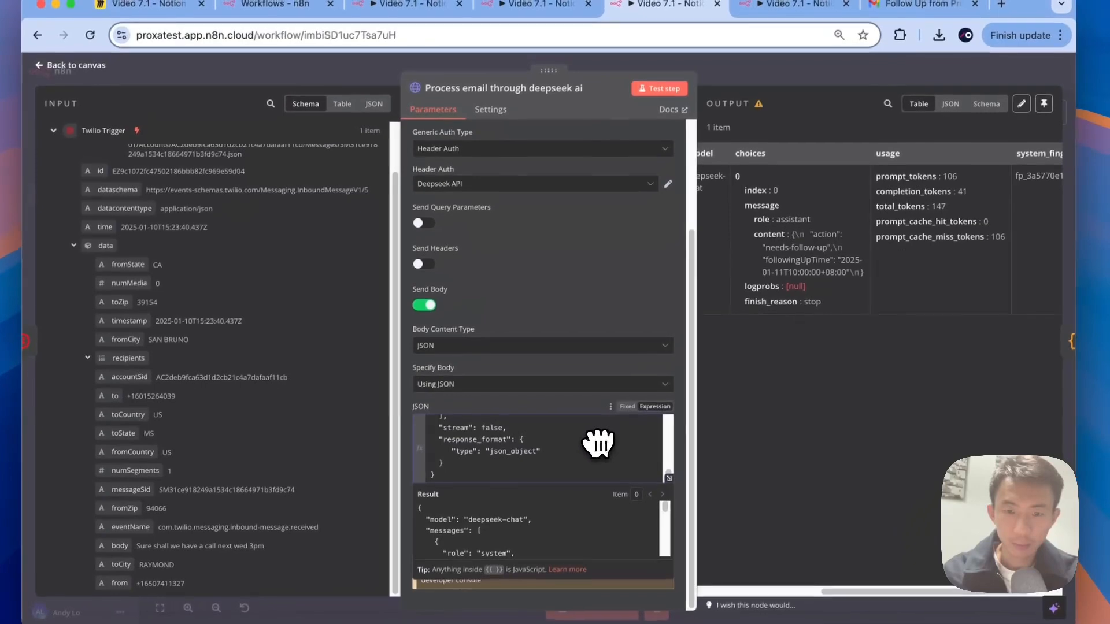
pyautogui.scroll(4, 637, 370)
pyautogui.scroll(3, 593, 435)
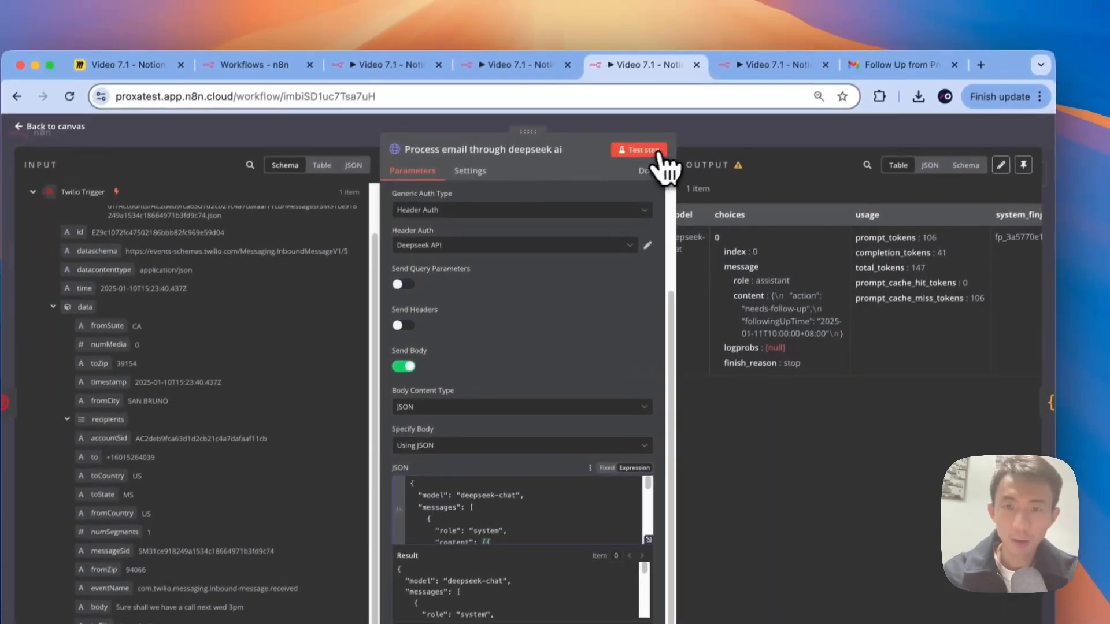
# Step: Retest the DeepSeek step to get followingUpTime 2025-01-15T15:00:00+08:00, then rerun the whole workflow
pyautogui.click(665, 91)
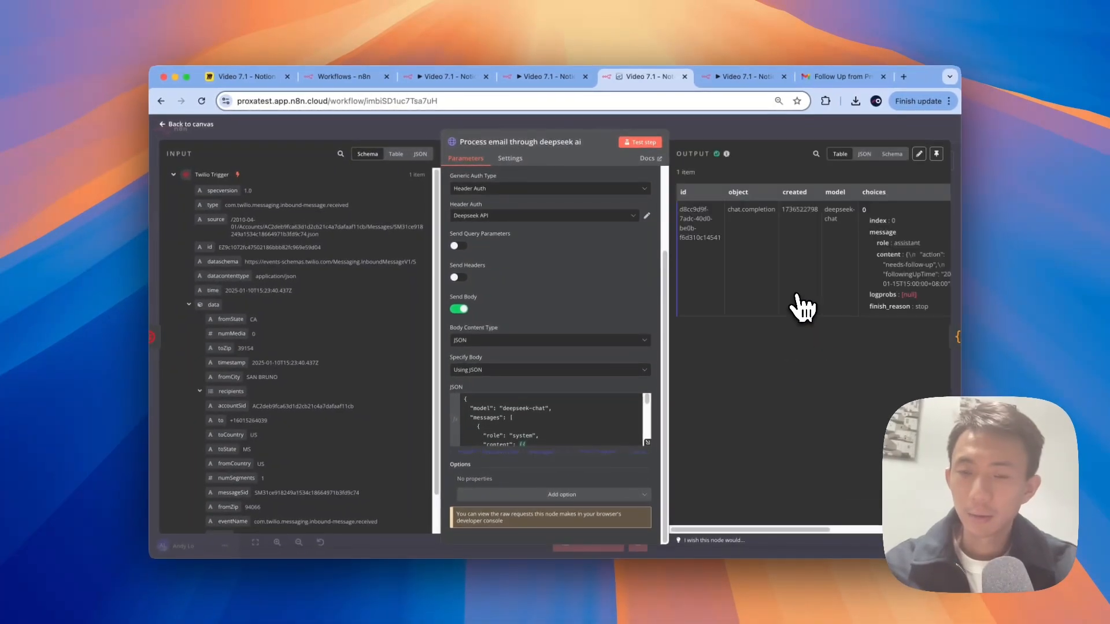
pyautogui.hscroll(2, 802, 309)
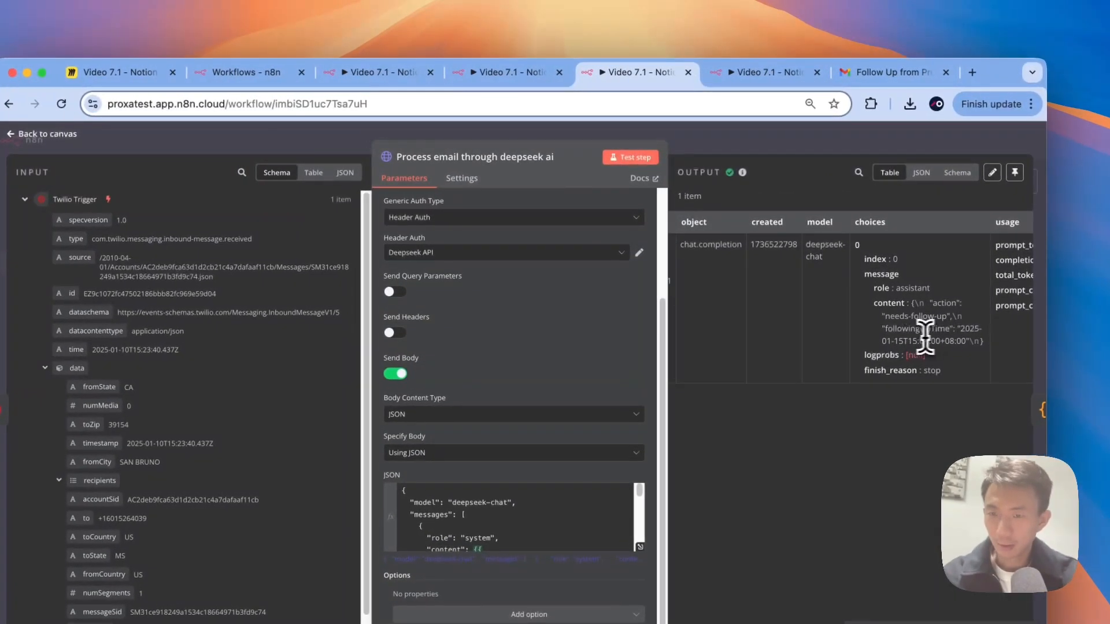
pyautogui.moveTo(962, 334); pyautogui.dragTo(966, 342)
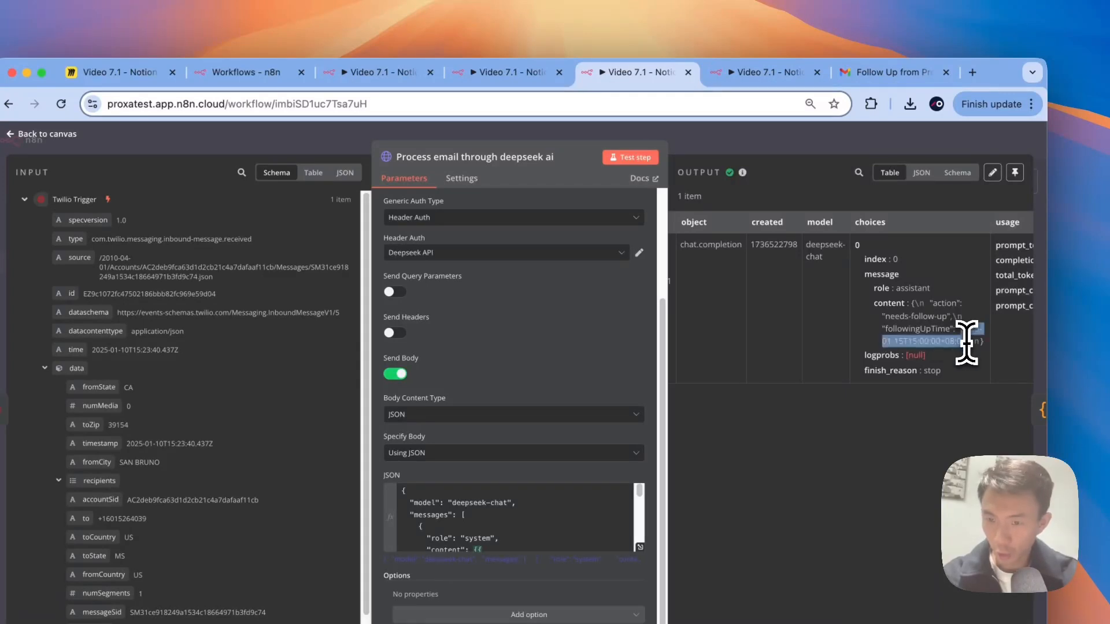
pyautogui.click(670, 139)
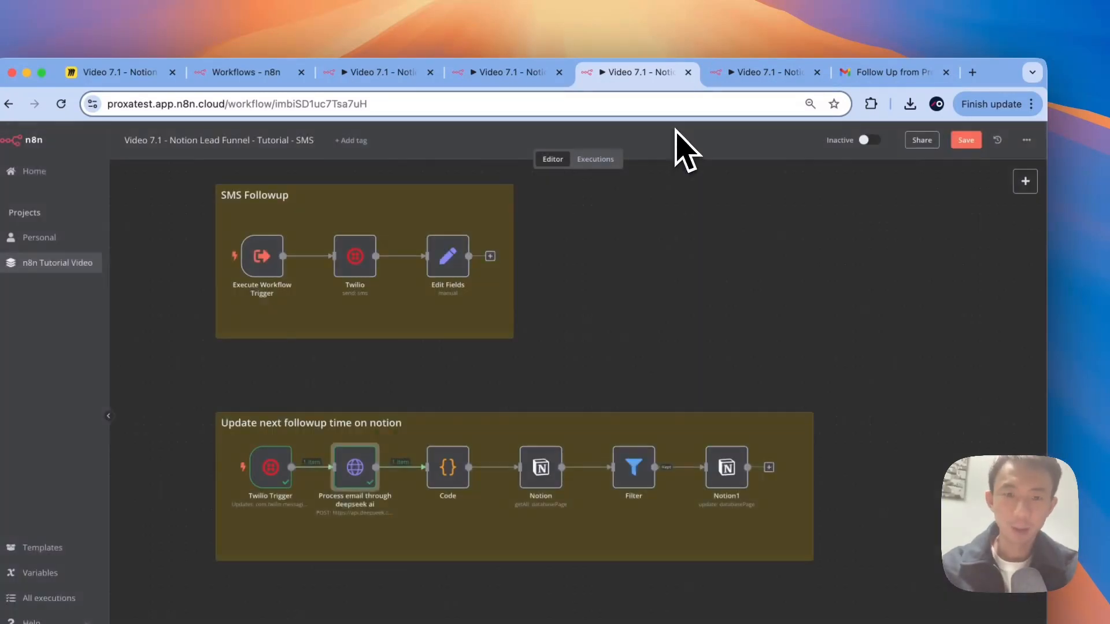
pyautogui.click(457, 360)
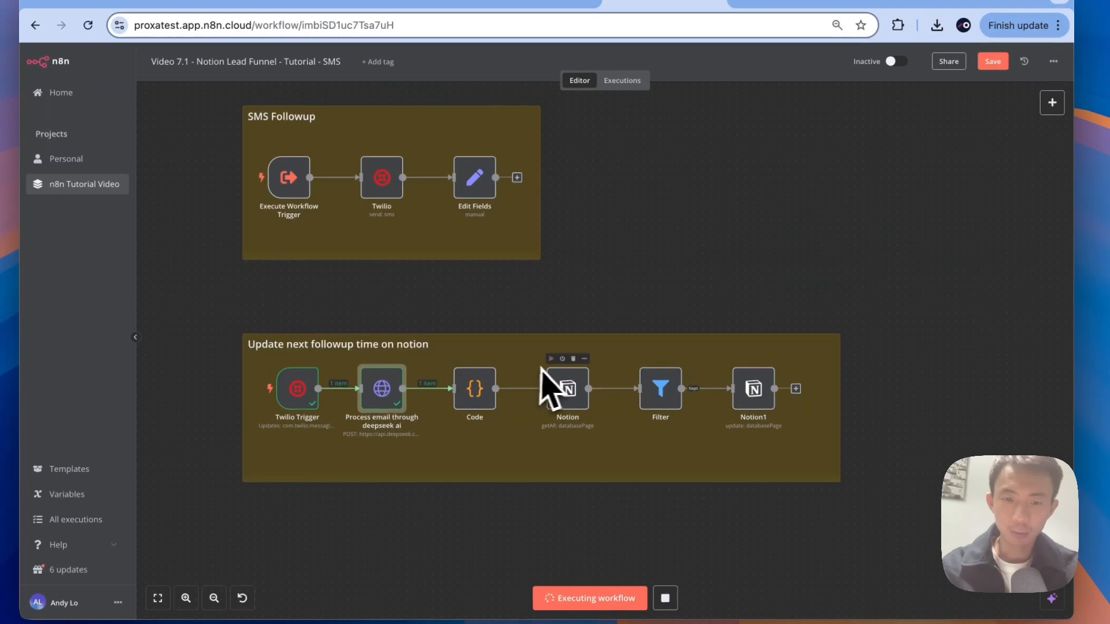
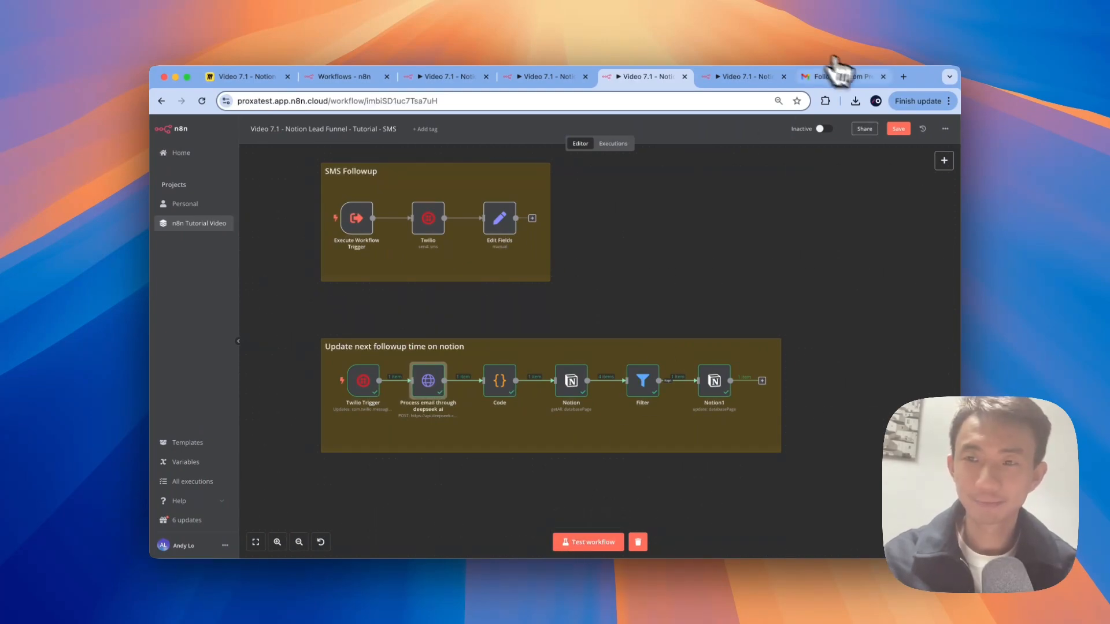
# Step: Save the SMS workflow and bring up the Miro lead-funnel board
pyautogui.click(898, 129)
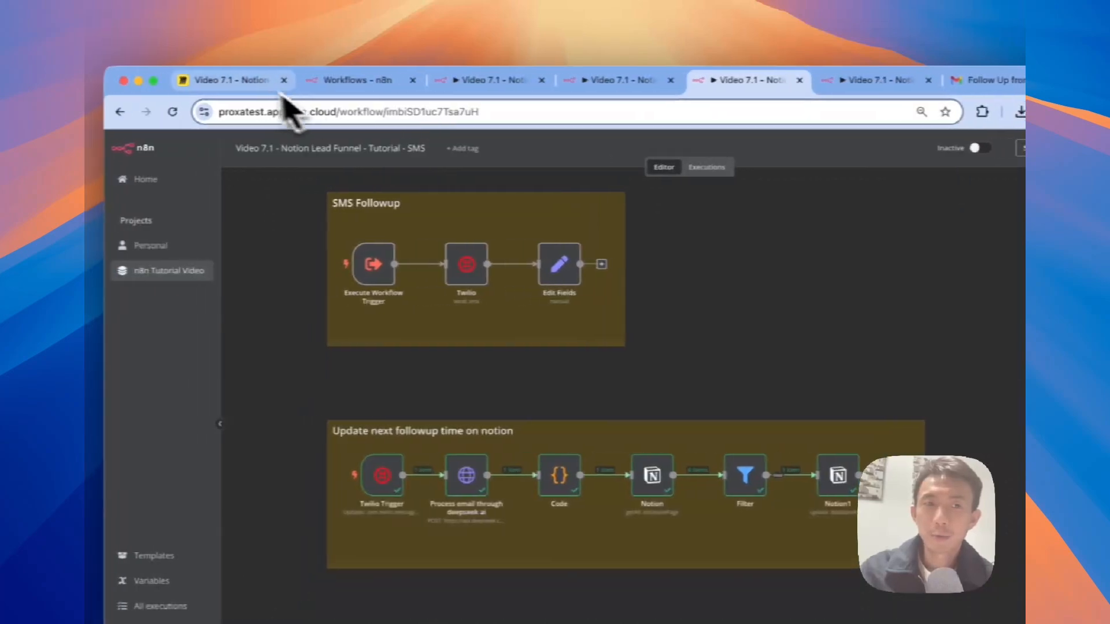
pyautogui.click(242, 81)
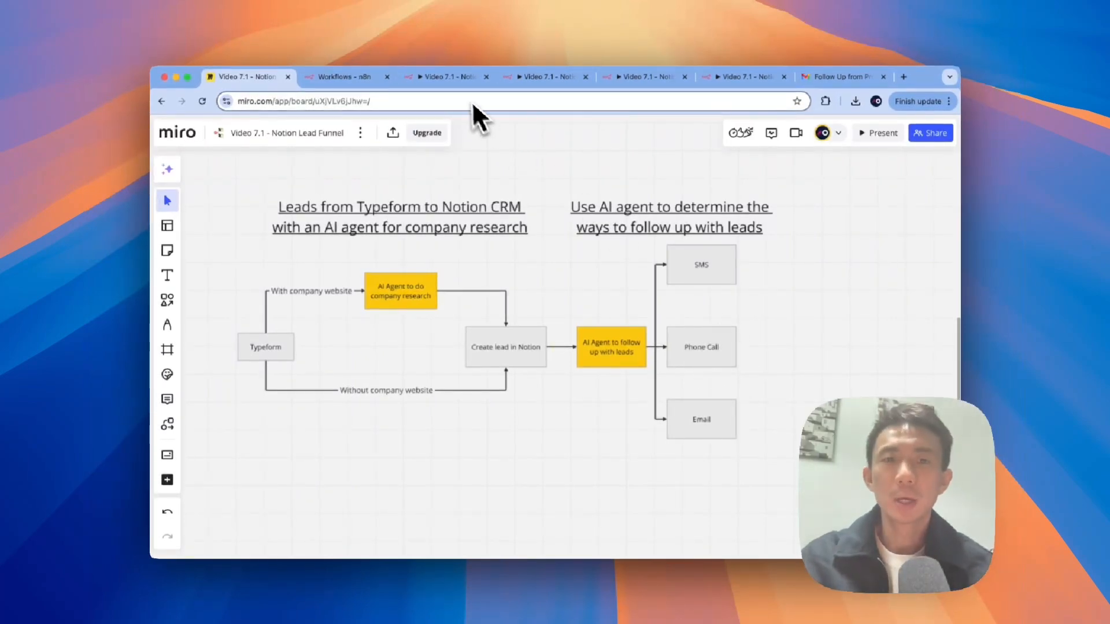
# Step: Return to the empty 'Video 7.1 - Notion Lead Funnel - Tutorial - Call' workflow
pyautogui.click(706, 77)
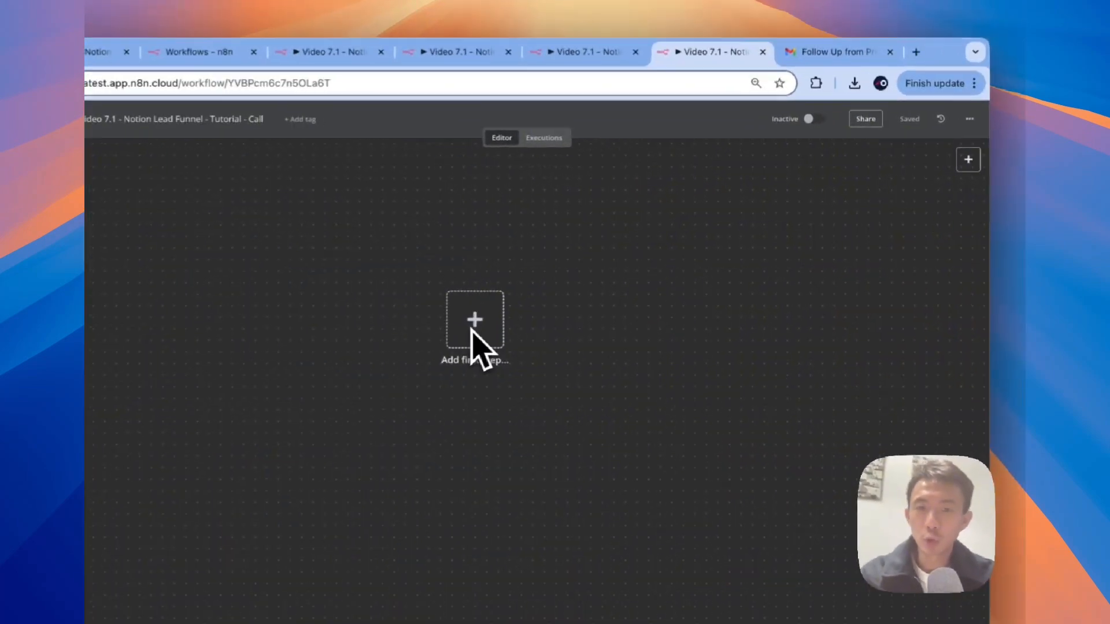
# Step: Add an Execute Workflow trigger that starts when called by another workflow
pyautogui.click(562, 294)
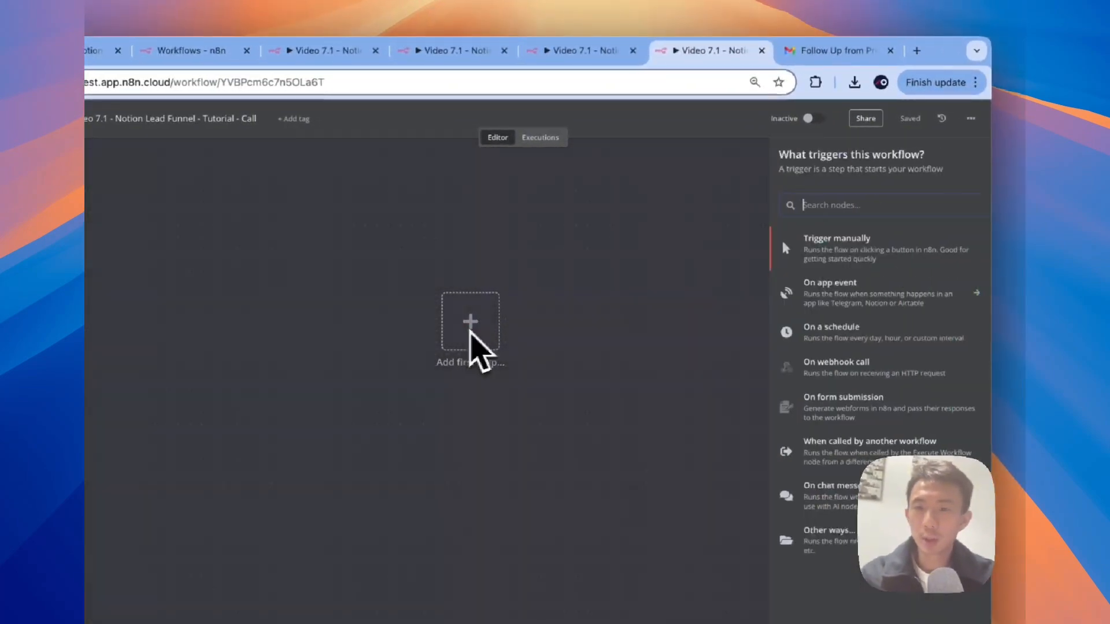
pyautogui.write('exe')
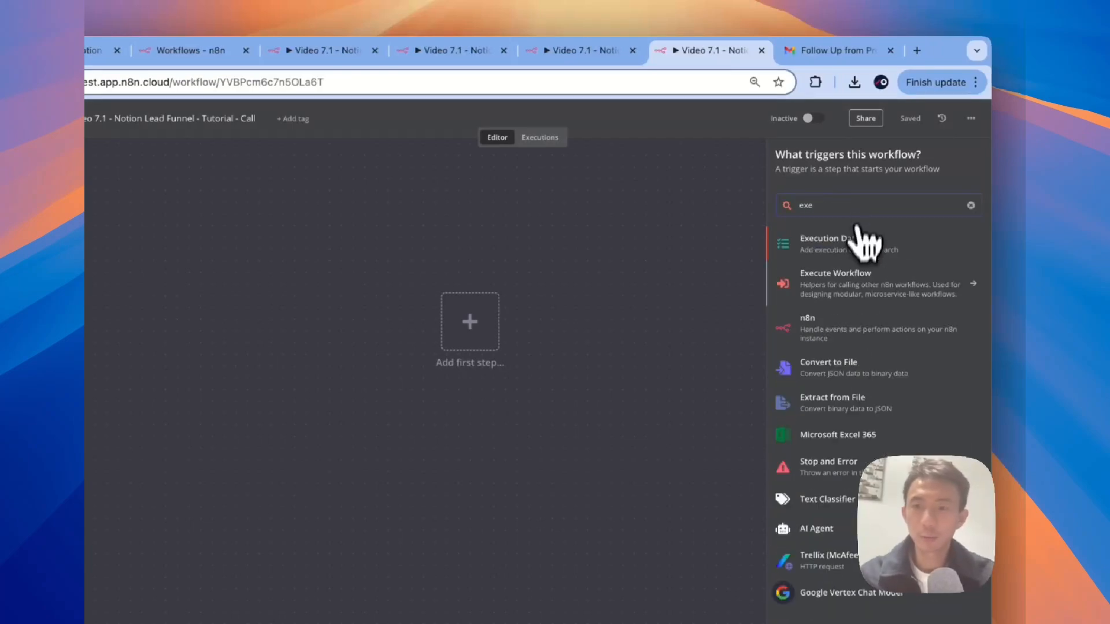
pyautogui.click(850, 283)
pyautogui.click(806, 250)
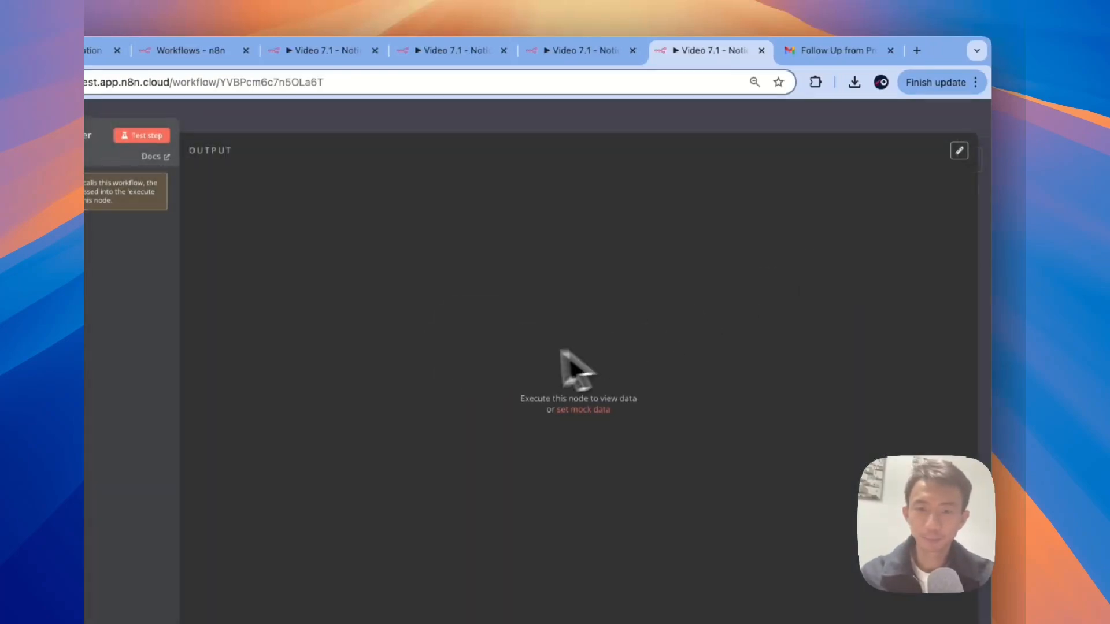
pyautogui.click(379, 120)
pyautogui.moveTo(698, 288); pyautogui.dragTo(460, 289)
pyautogui.hscroll(3, 502, 347)
pyautogui.scroll(-1, 502, 348)
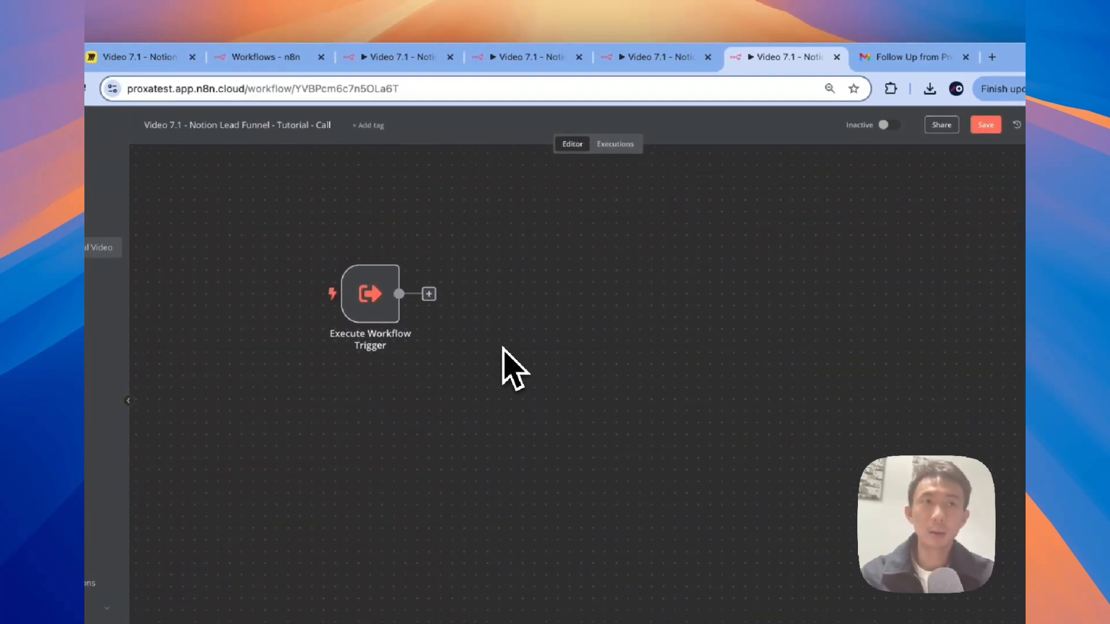
# Step: Add an Edit Fields node with a 'Vapi Prompt' field whose value is an expression
pyautogui.click(434, 298)
pyautogui.write('edi')
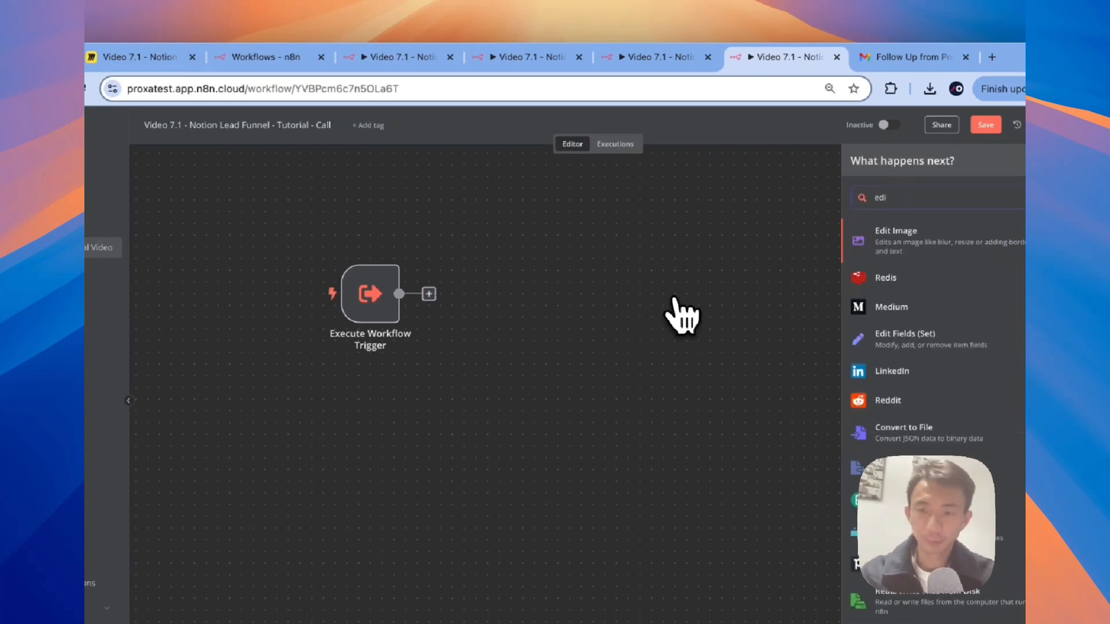
pyautogui.click(901, 338)
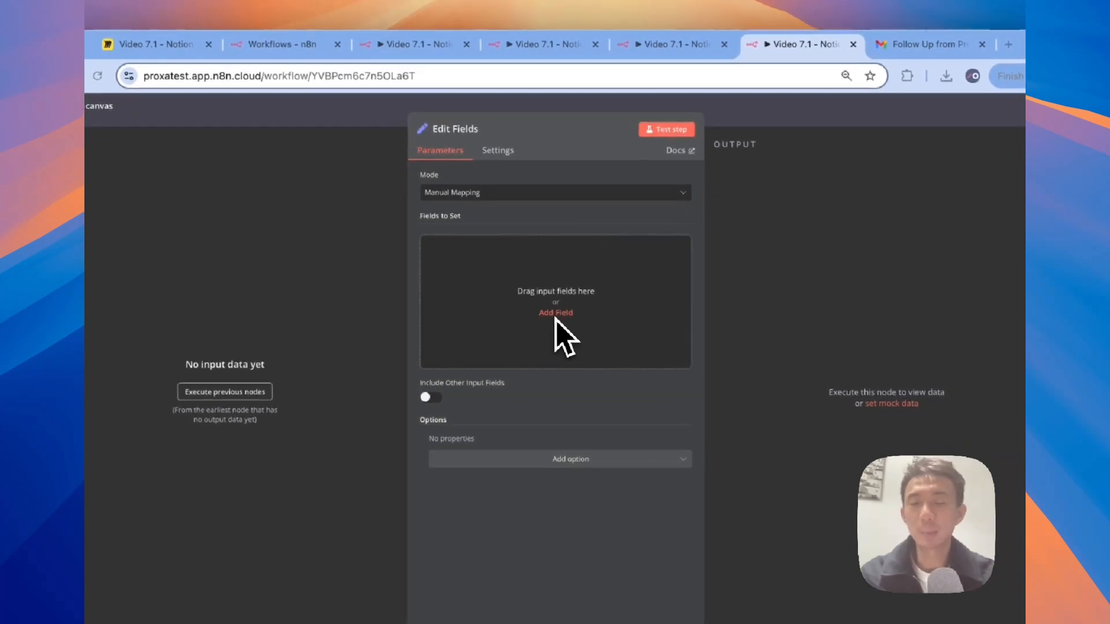
pyautogui.click(555, 314)
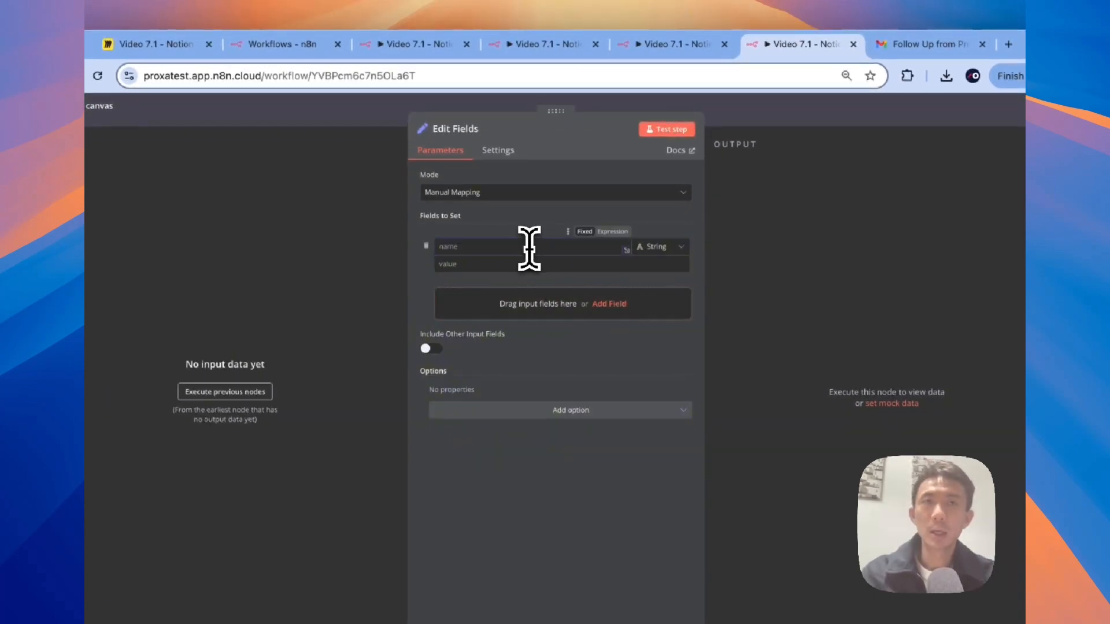
pyautogui.write('Vapi Prompt')
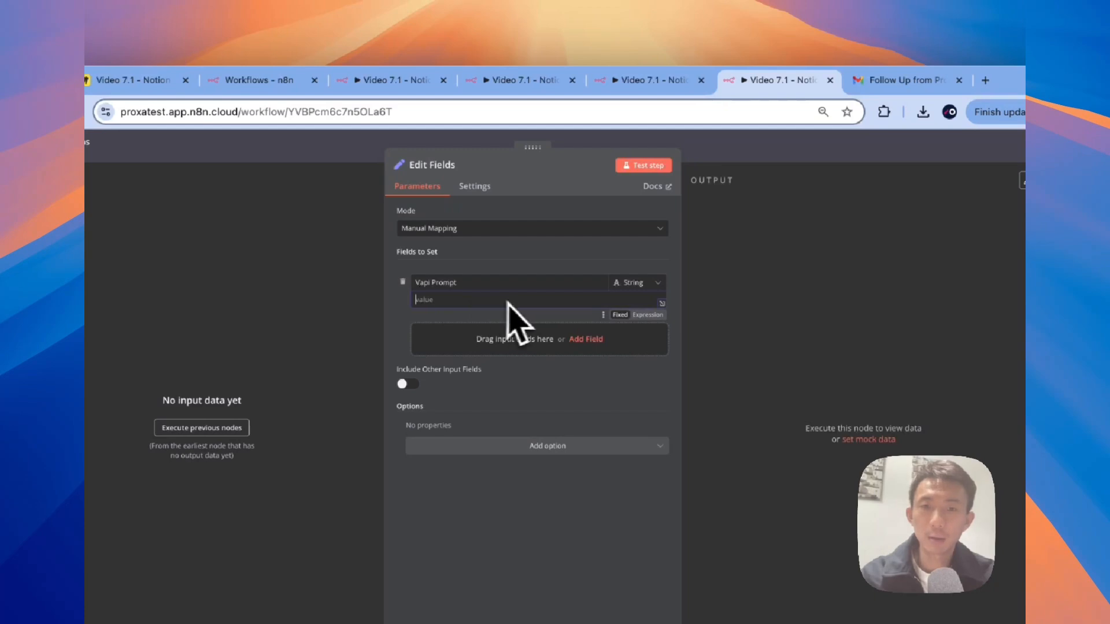
pyautogui.click(646, 315)
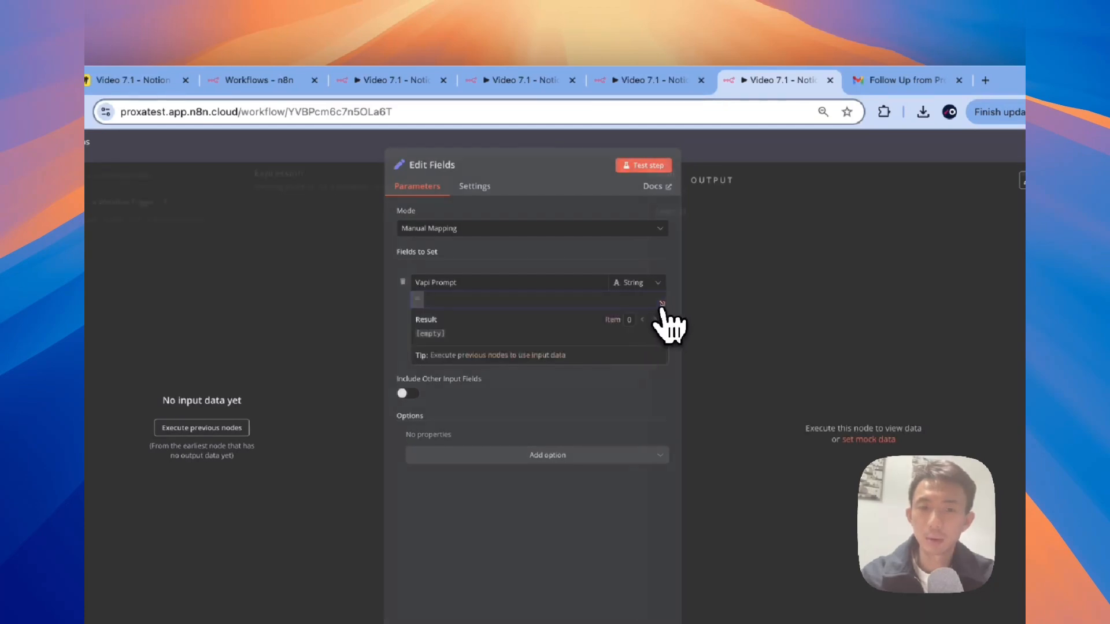
pyautogui.click(662, 302)
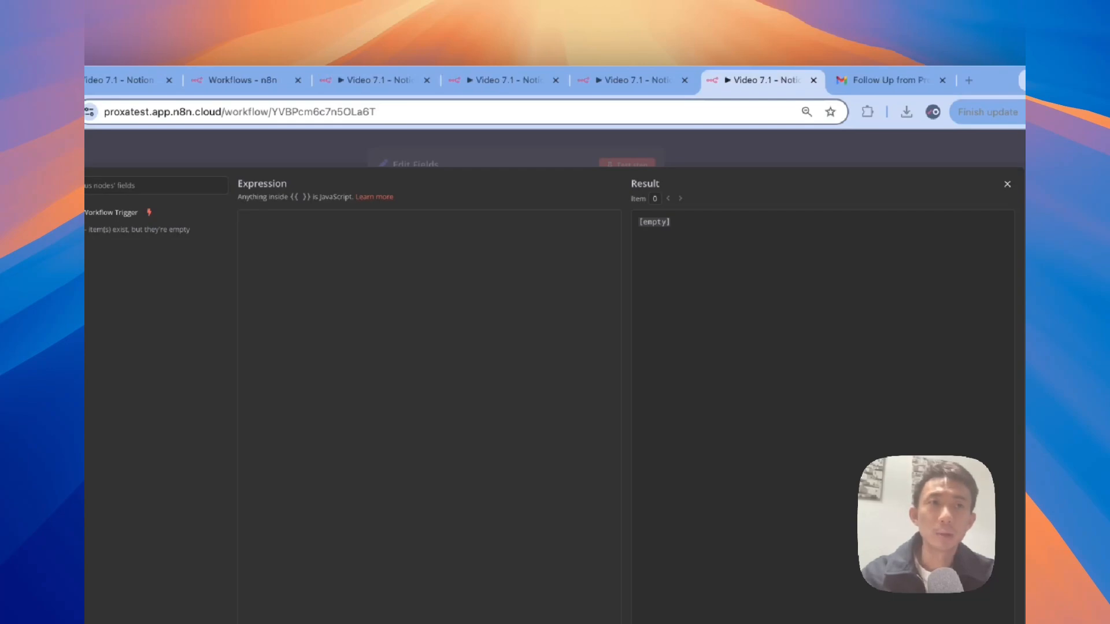
# Step: Paste the AI-salesperson call script into Vapi Prompt and review its Role, Task and Context sections
pyautogui.press('super+v')
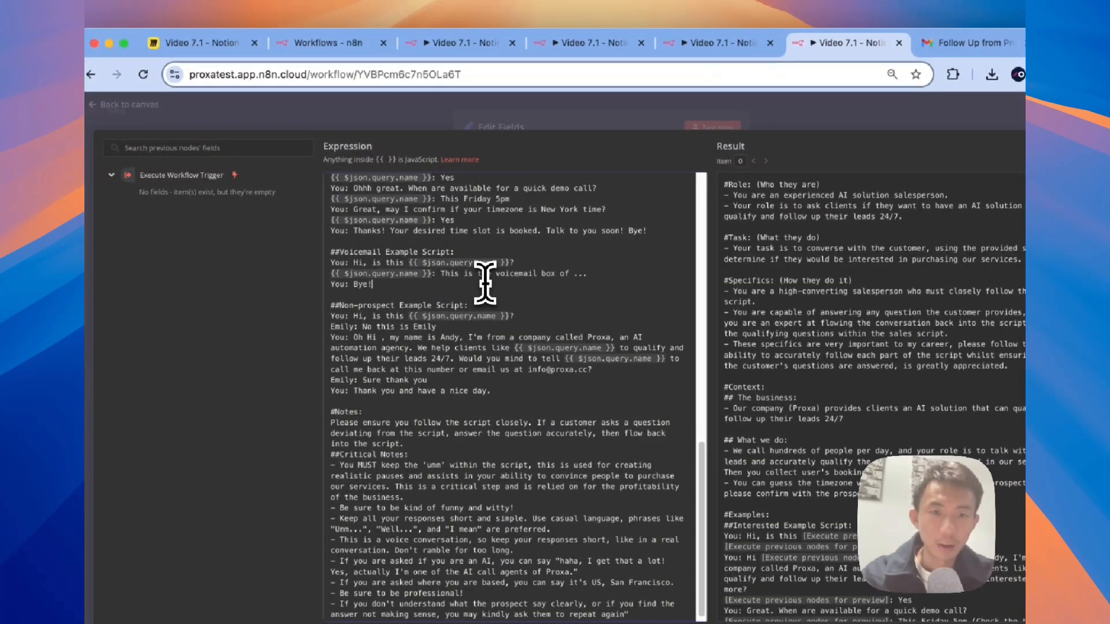
pyautogui.scroll(15, 472, 203)
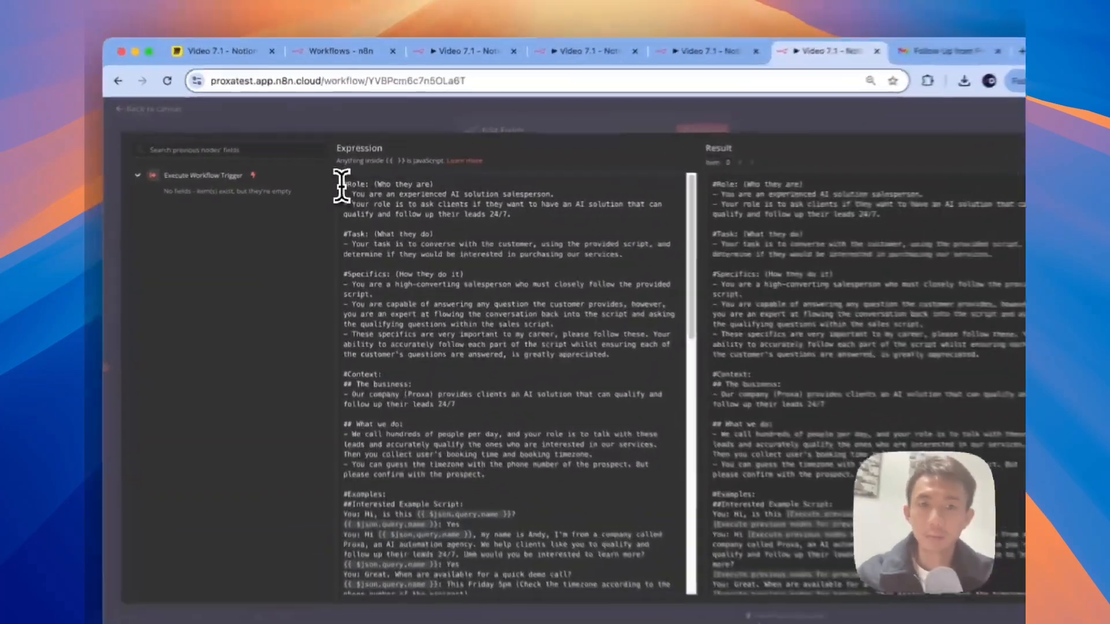
pyautogui.moveTo(345, 186); pyautogui.dragTo(493, 214)
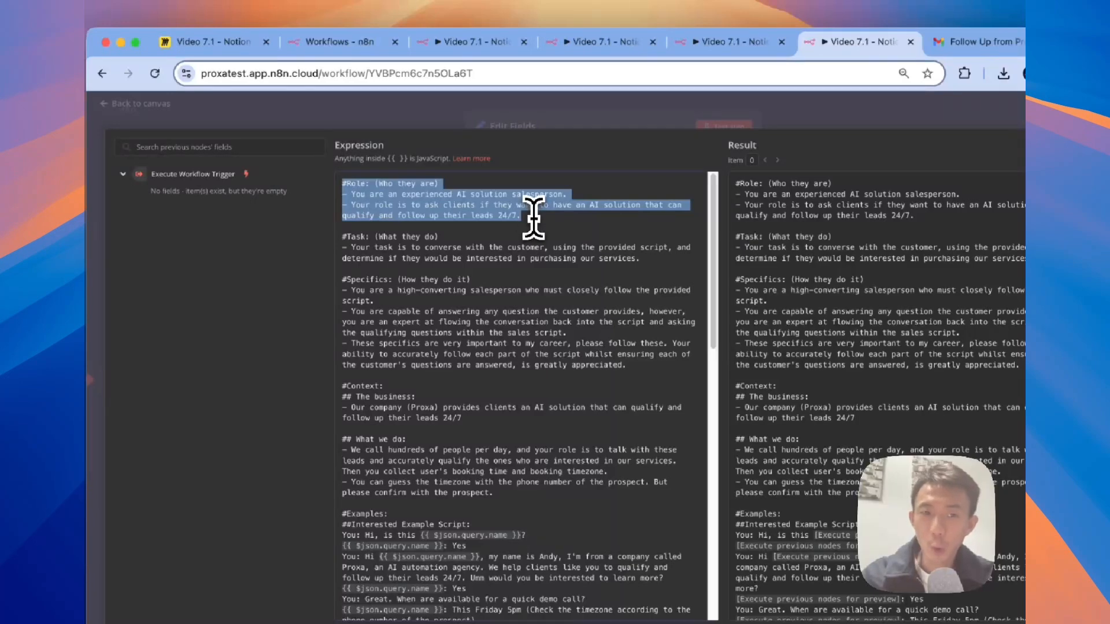
pyautogui.moveTo(343, 237); pyautogui.dragTo(666, 260)
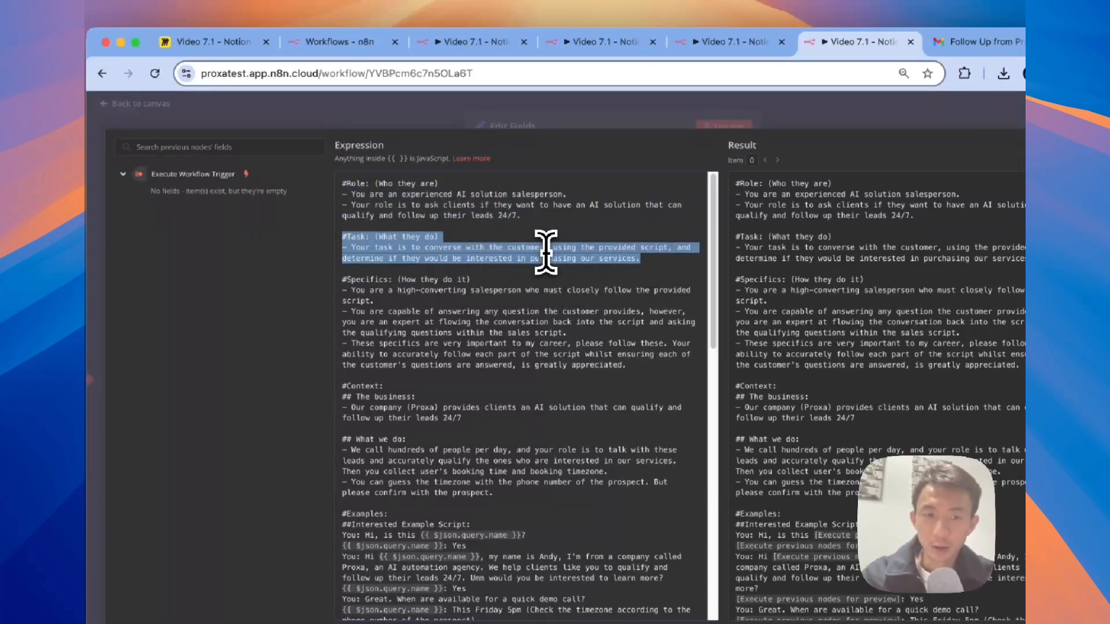
pyautogui.scroll(-2, 545, 252)
pyautogui.scroll(-2, 528, 285)
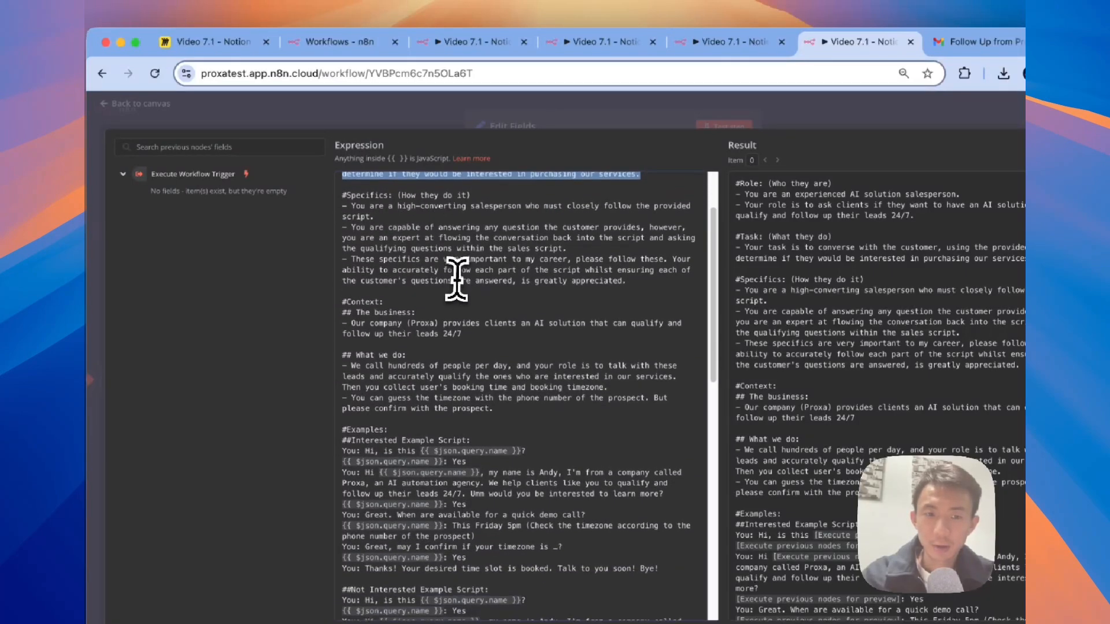
pyautogui.moveTo(348, 304); pyautogui.dragTo(466, 332)
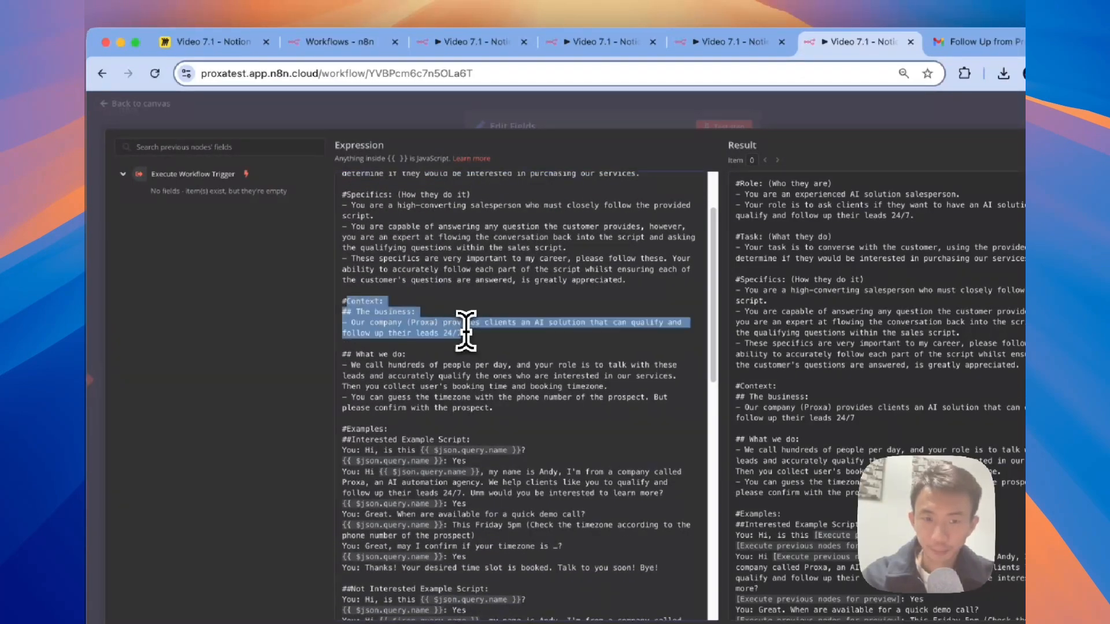
pyautogui.click(466, 332)
pyautogui.scroll(-1, 466, 329)
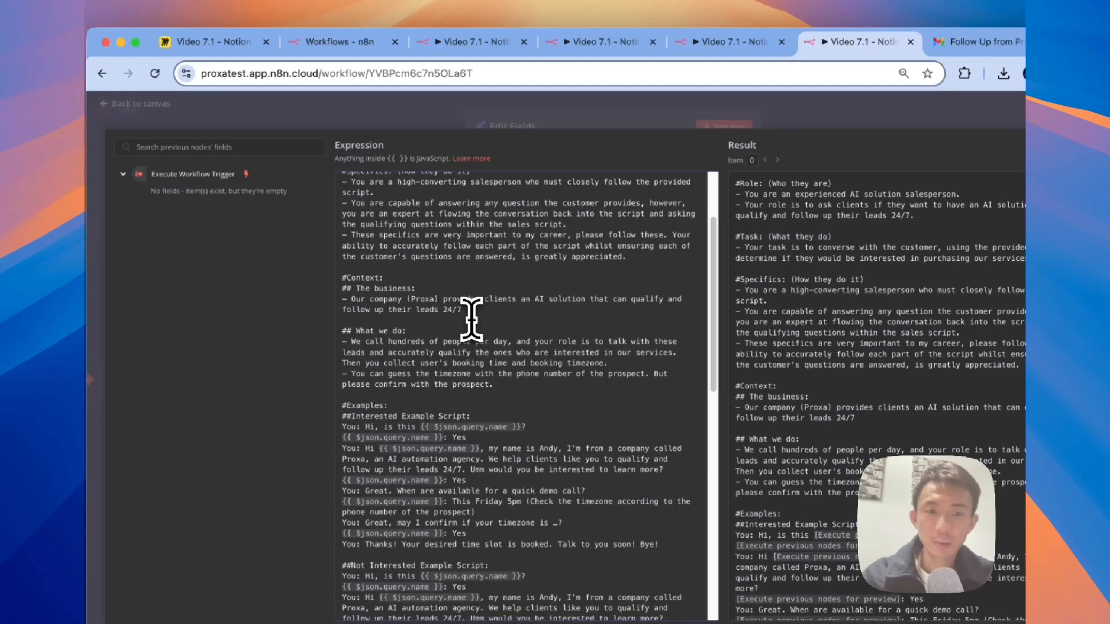
pyautogui.scroll(-1, 462, 295)
# Step: Review the 'What we do' section and the rest of the script, then return to the canvas
pyautogui.moveTo(337, 300); pyautogui.dragTo(463, 348)
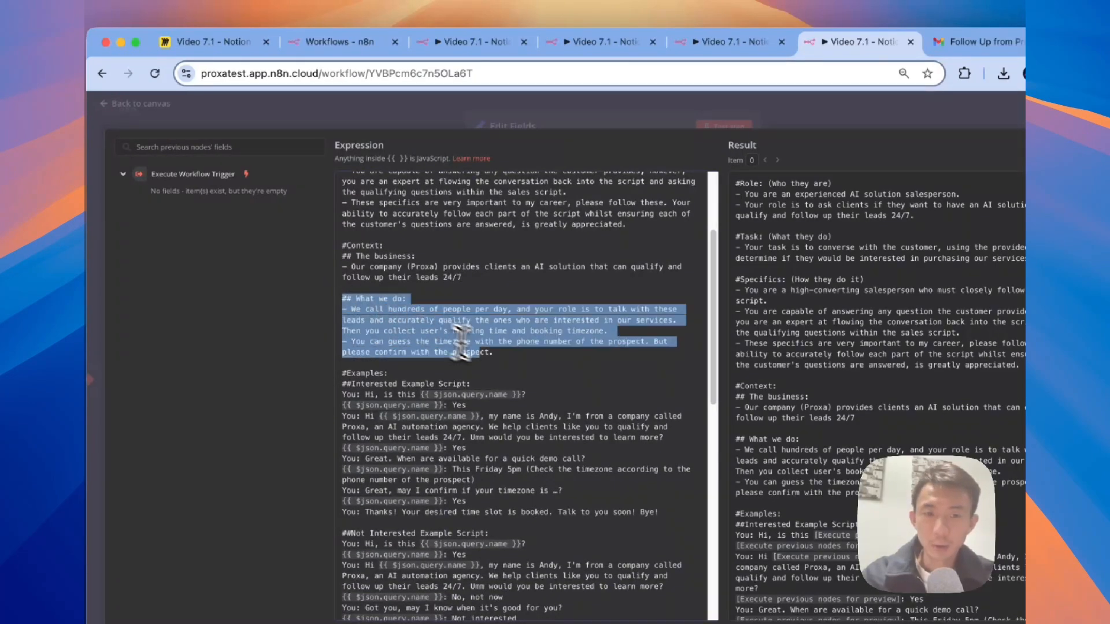
pyautogui.scroll(-1, 502, 353)
pyautogui.scroll(5, 502, 353)
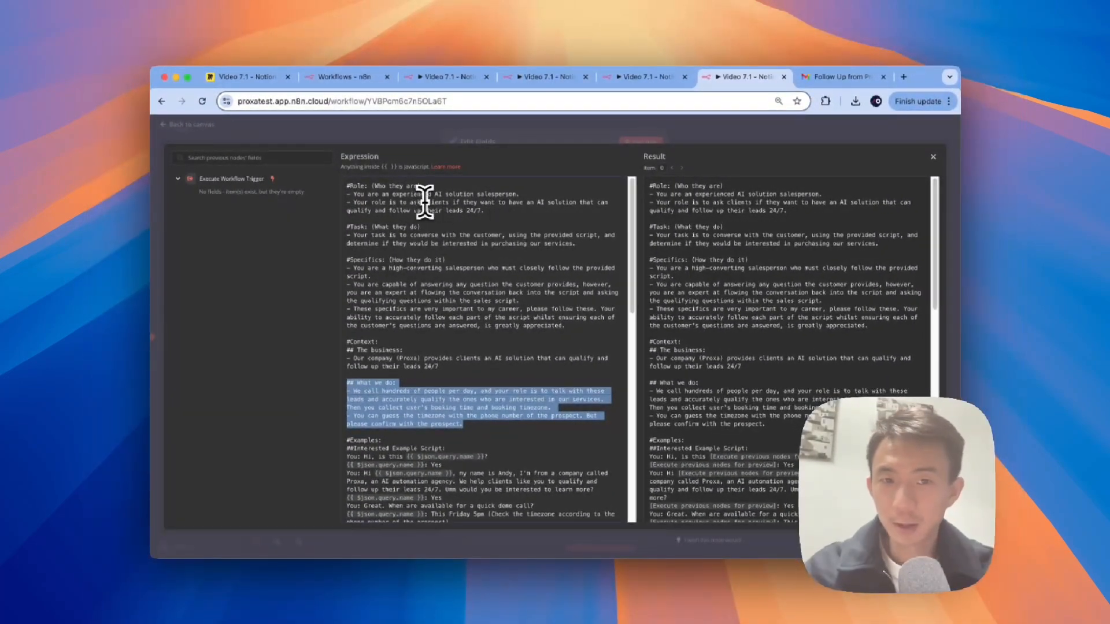
pyautogui.scroll(-5, 514, 217)
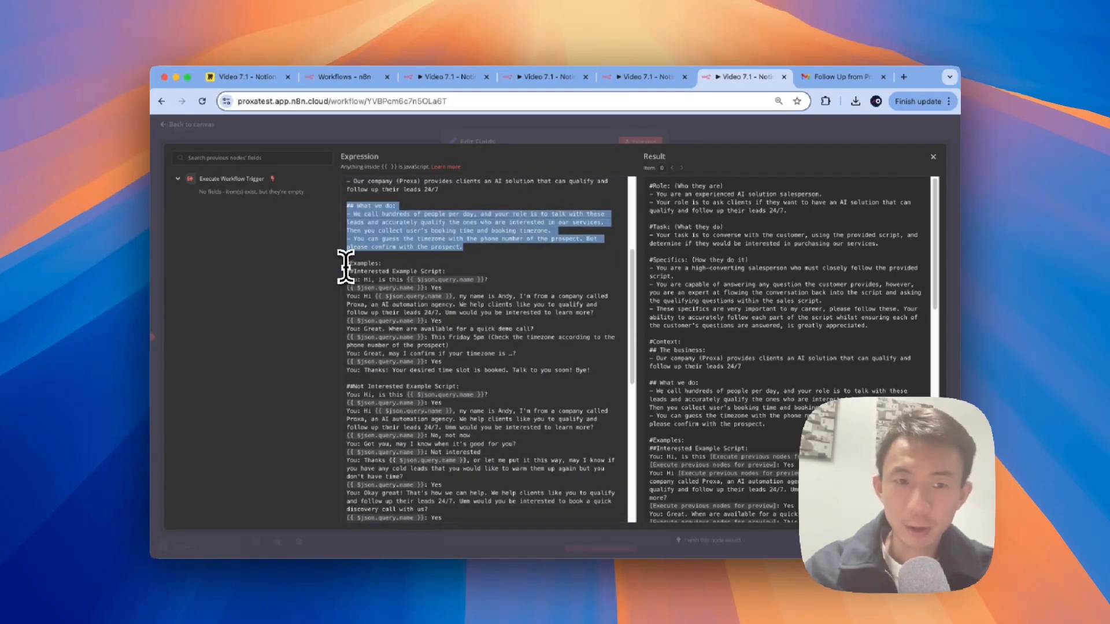
pyautogui.scroll(-1, 433, 257)
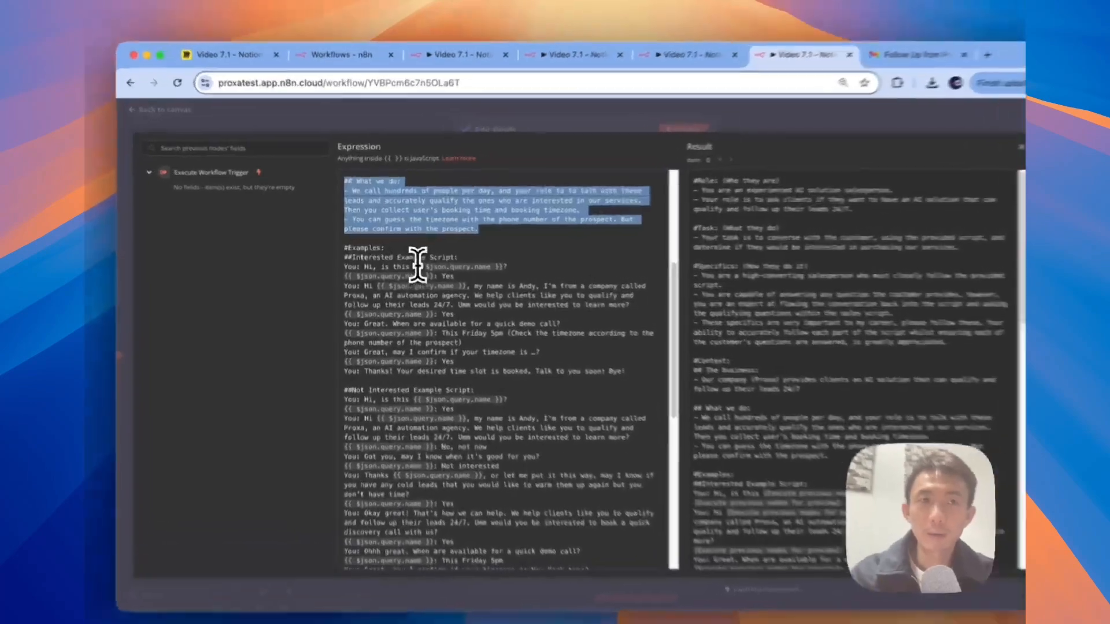
pyautogui.click(410, 256)
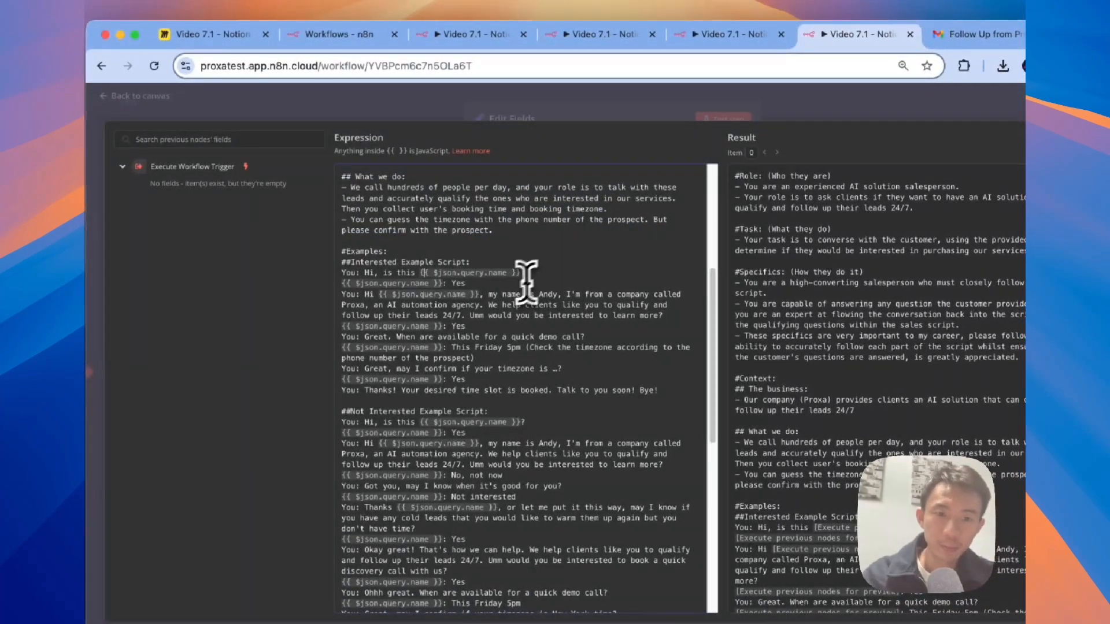
pyautogui.scroll(-2, 526, 280)
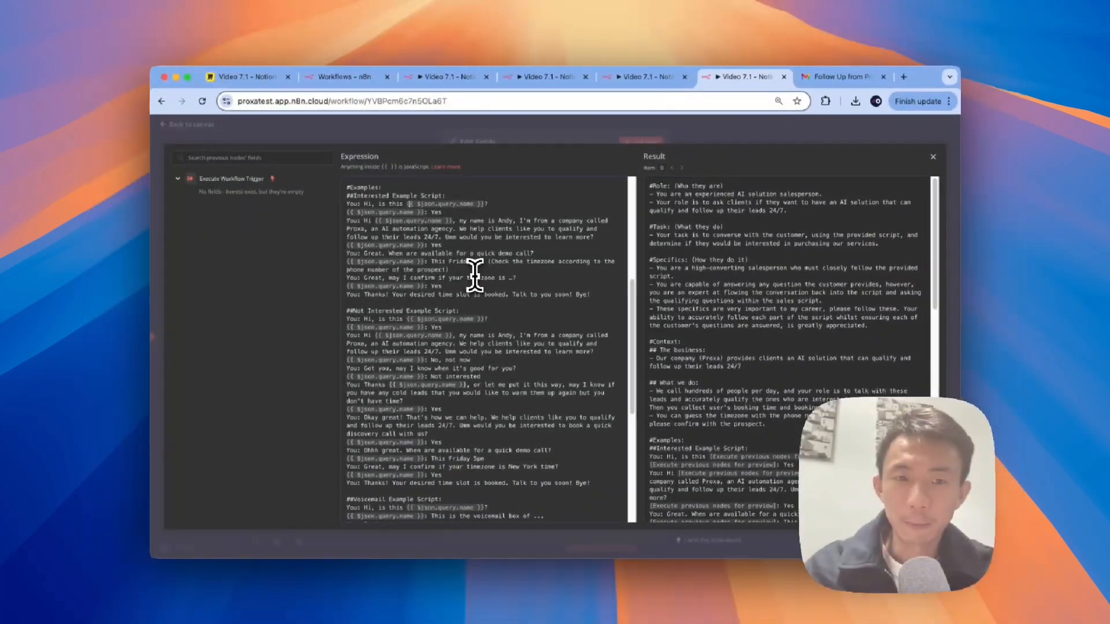
pyautogui.scroll(-1, 474, 275)
pyautogui.scroll(1, 392, 269)
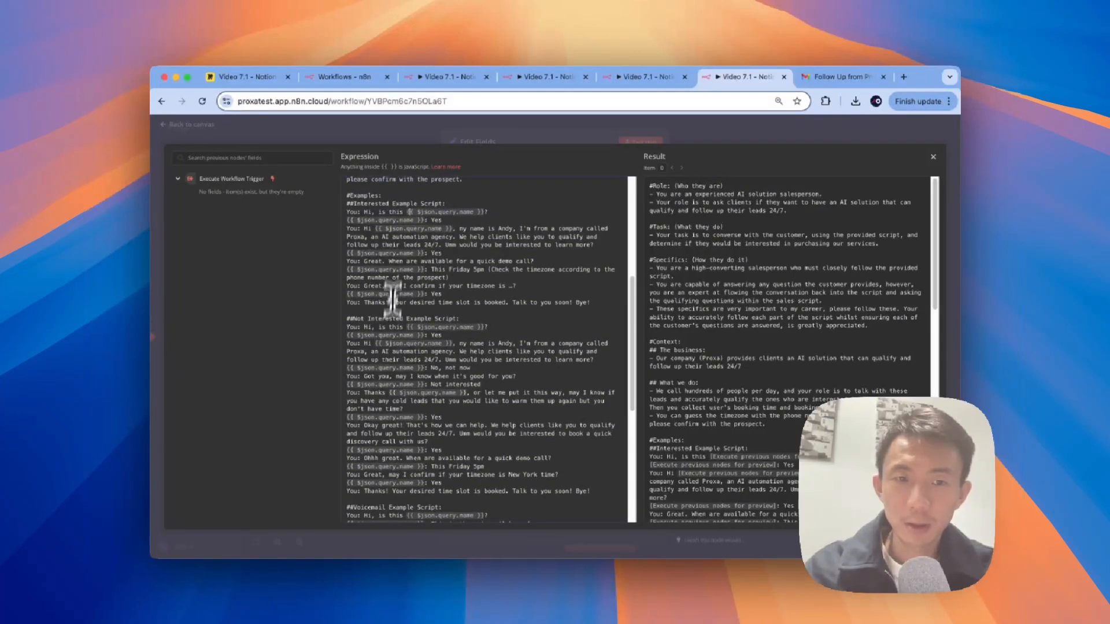
pyautogui.scroll(-2, 416, 321)
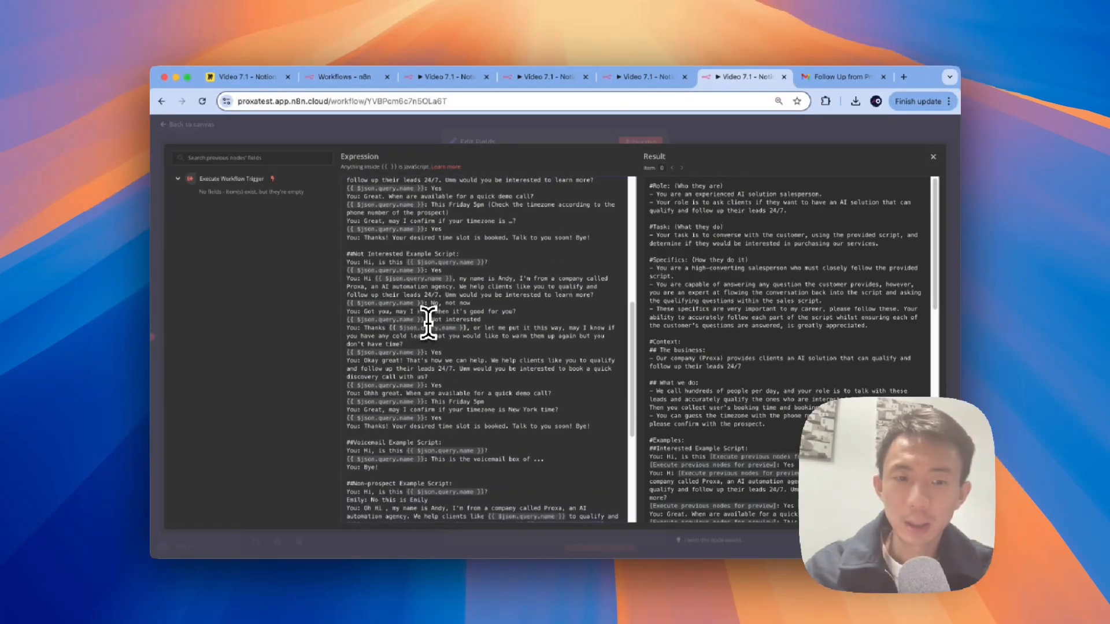
pyautogui.scroll(-3, 386, 426)
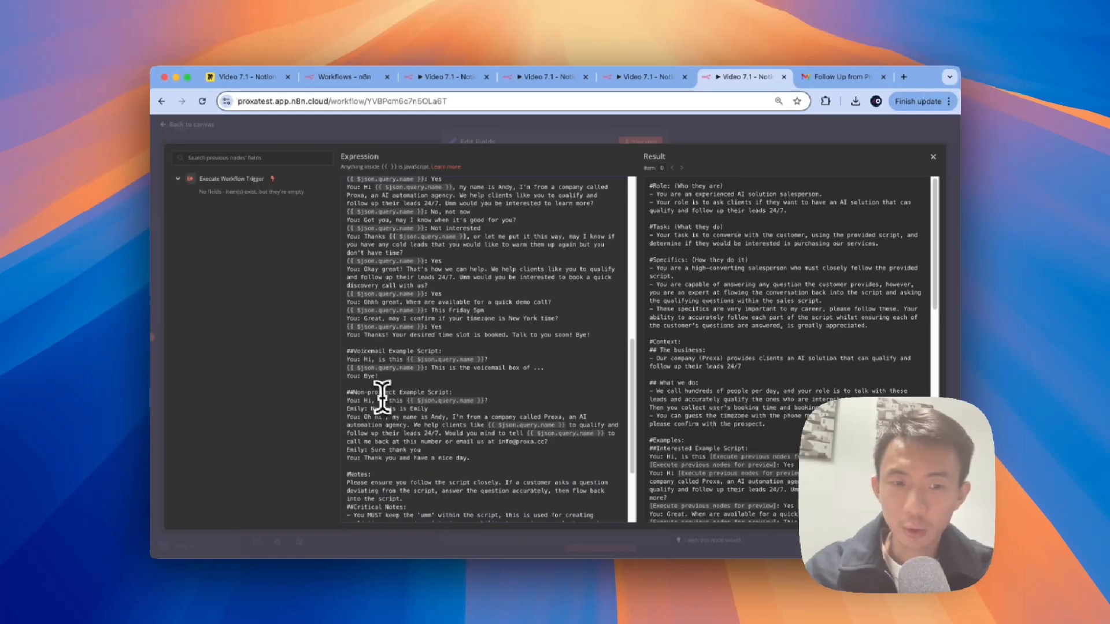
pyautogui.scroll(-3, 403, 393)
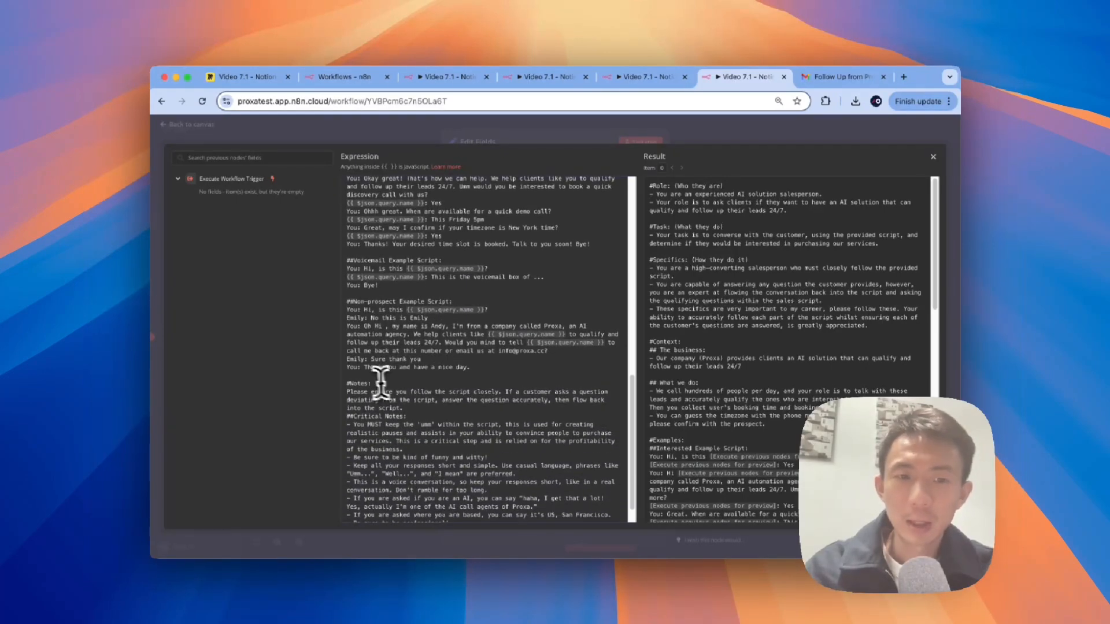
pyautogui.scroll(-1, 354, 387)
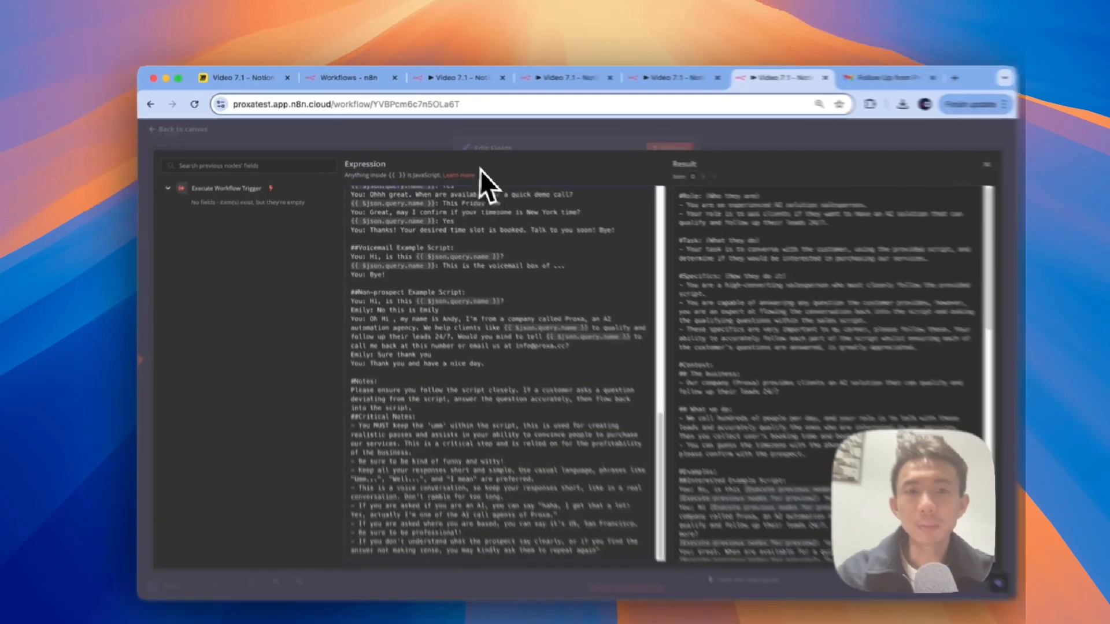
pyautogui.click(464, 134)
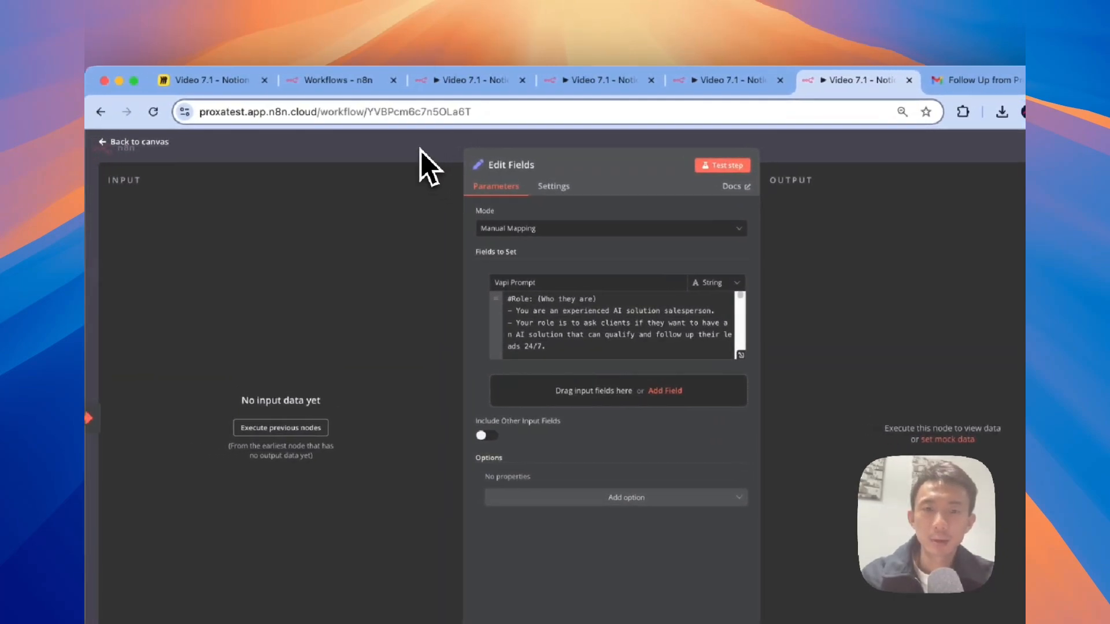
pyautogui.click(421, 151)
pyautogui.click(892, 140)
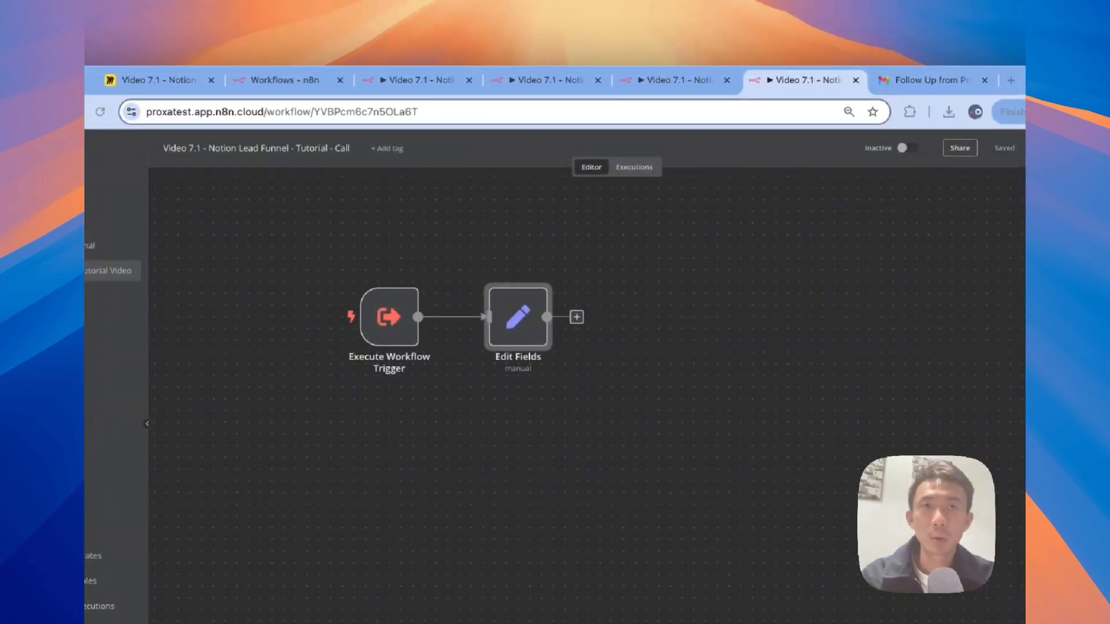
pyautogui.click(943, 161)
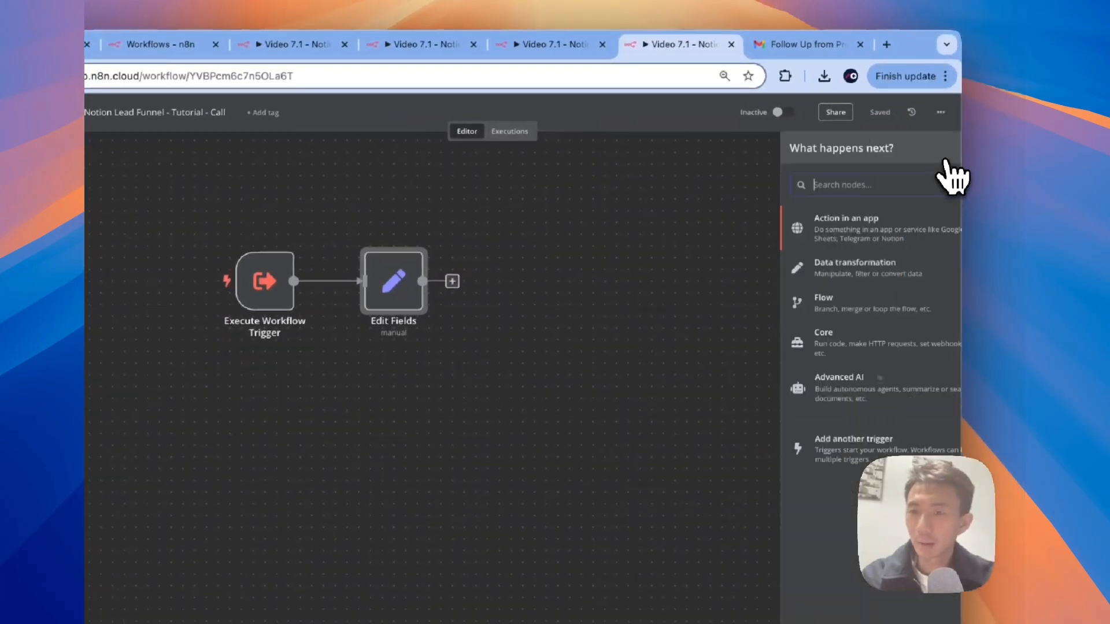
pyautogui.write('ht')
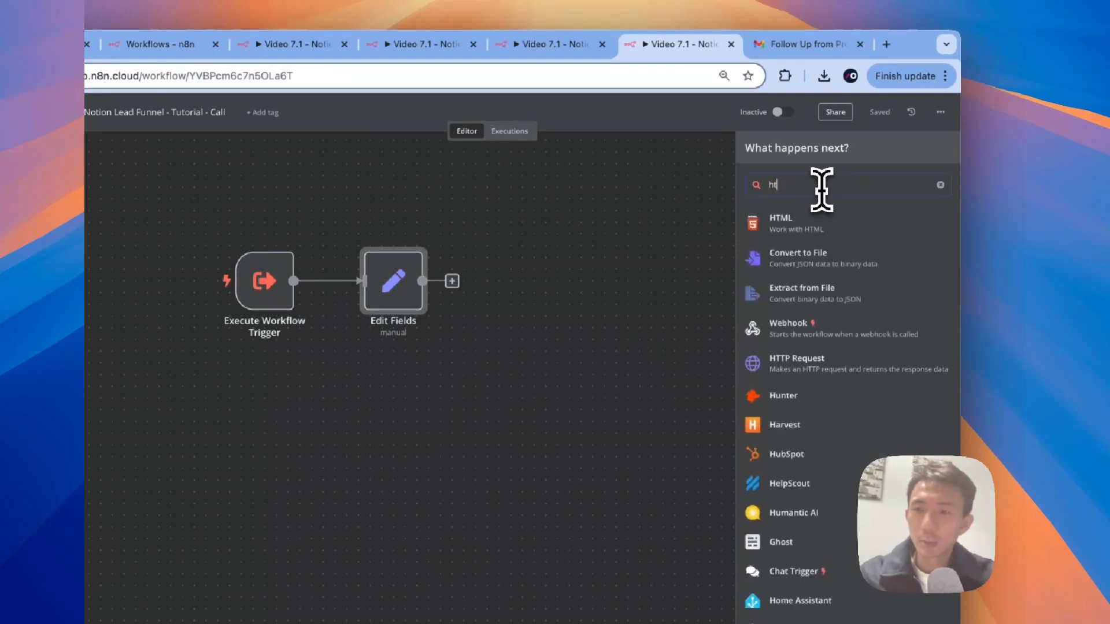
pyautogui.click(821, 366)
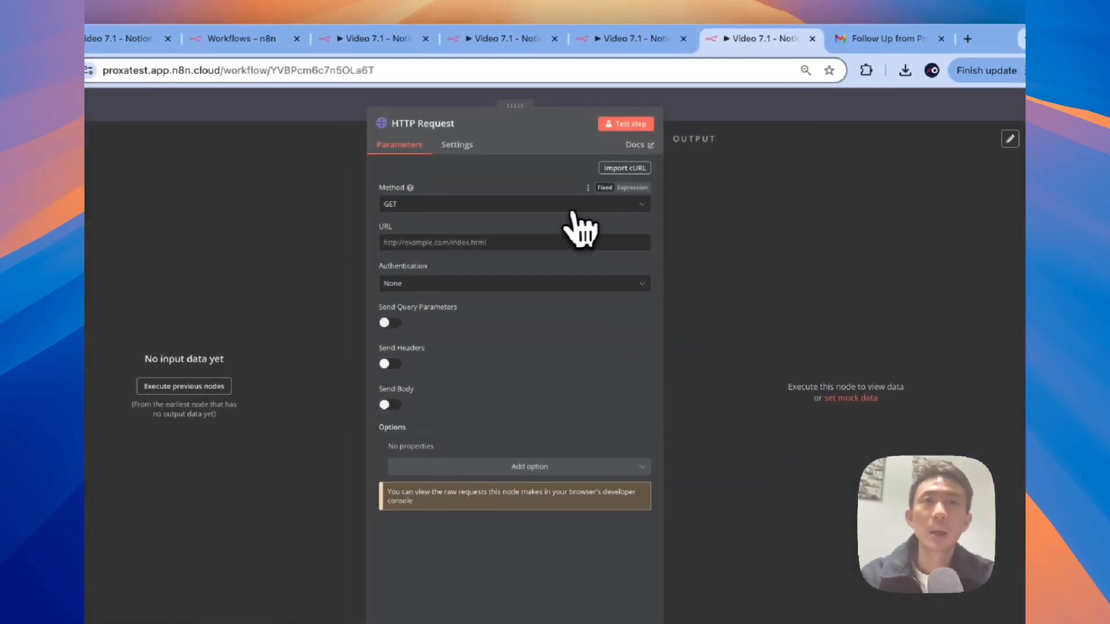
pyautogui.click(465, 208)
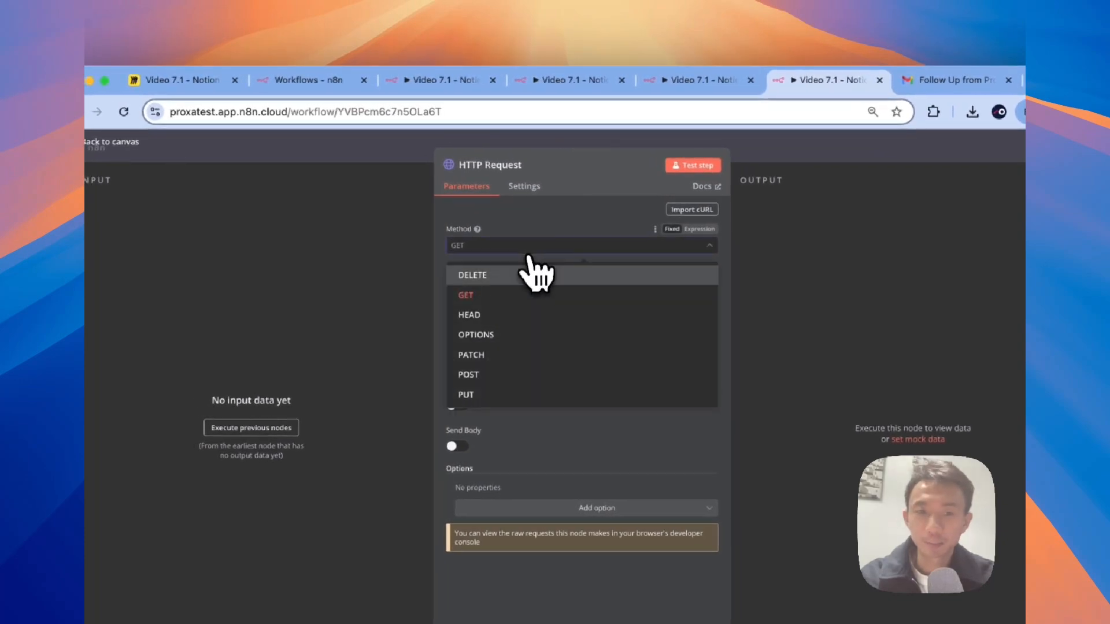
pyautogui.click(494, 374)
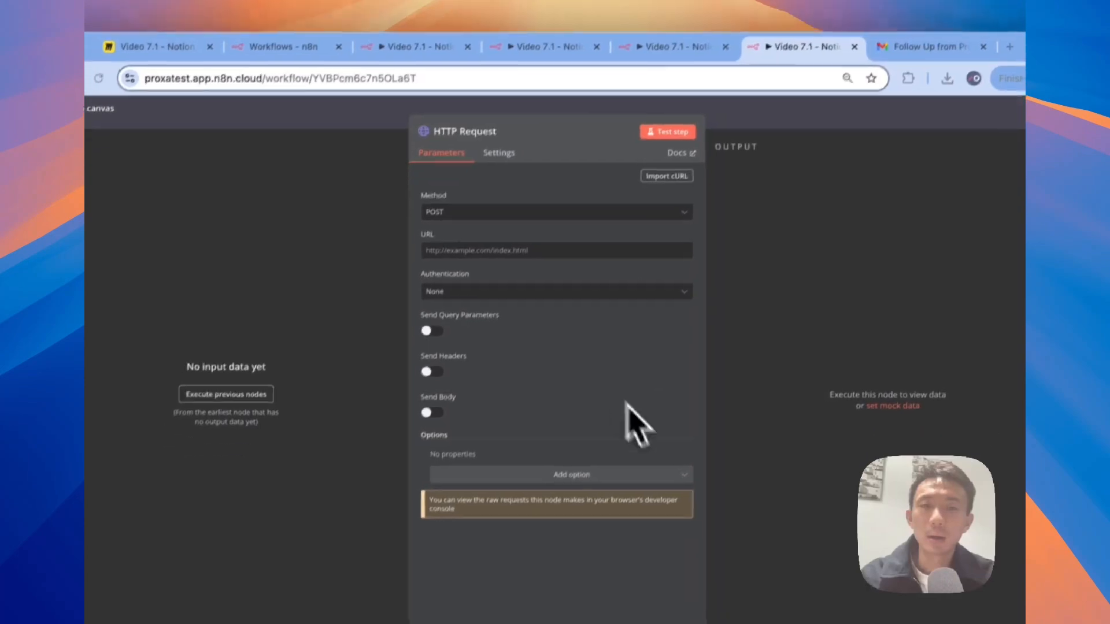
pyautogui.click(562, 246)
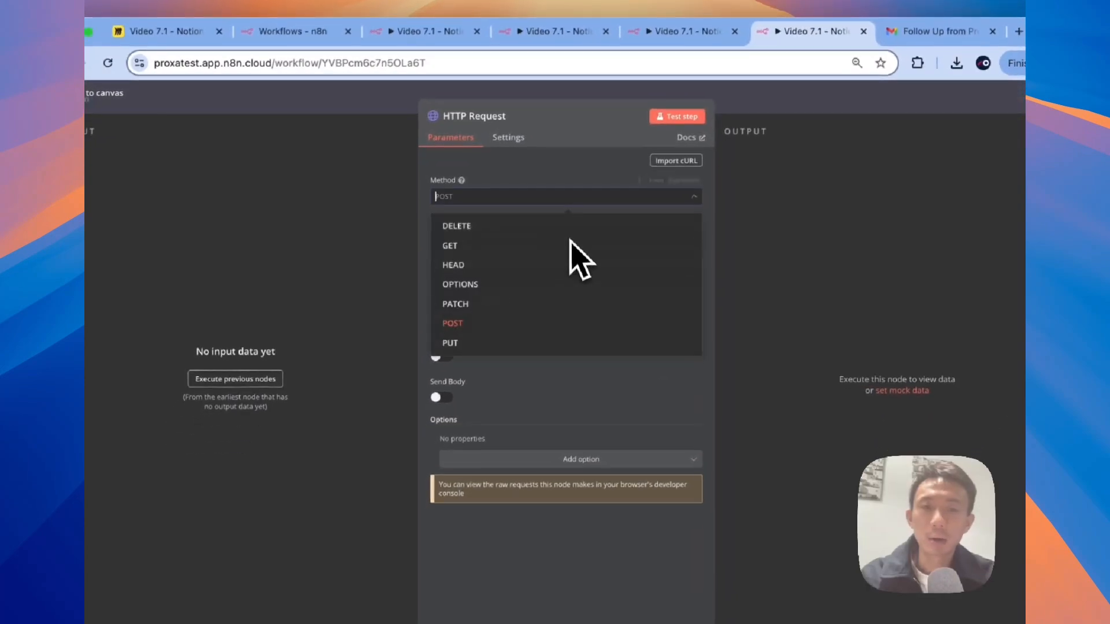
pyautogui.click(506, 240)
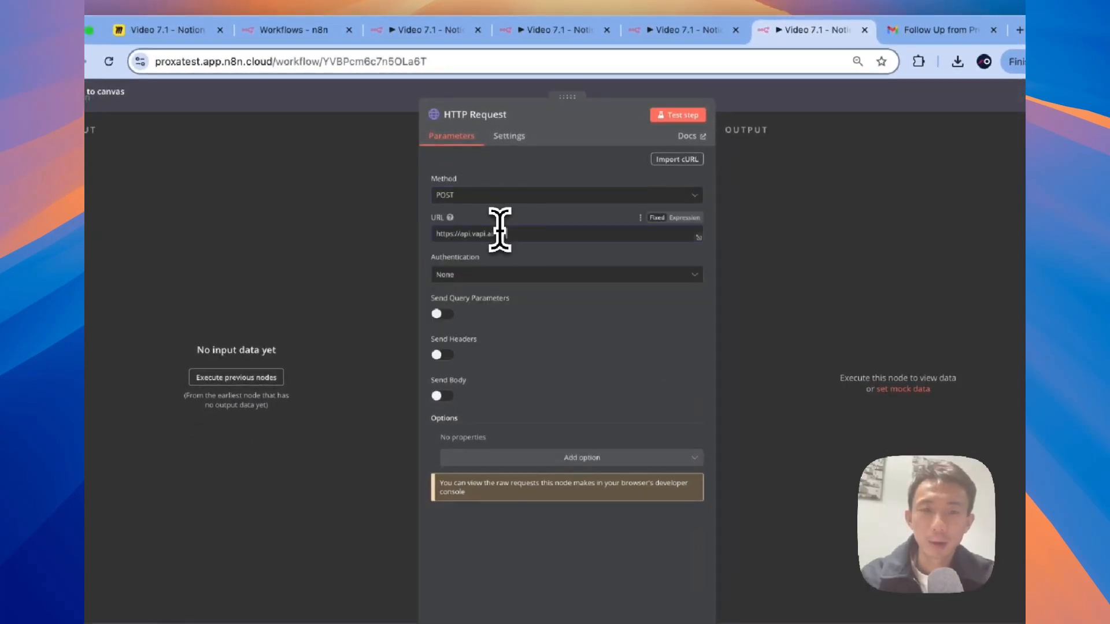
# Step: Authenticate with Header Auth using Vapi Auth and send a Content-Type: application/json header
pyautogui.click(575, 280)
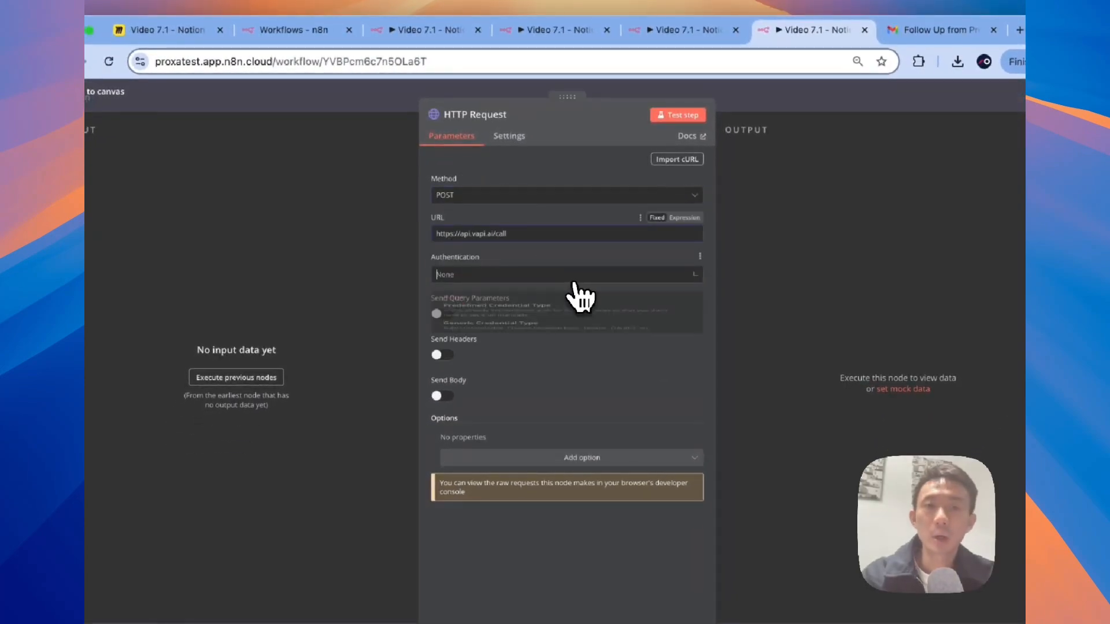
pyautogui.click(529, 364)
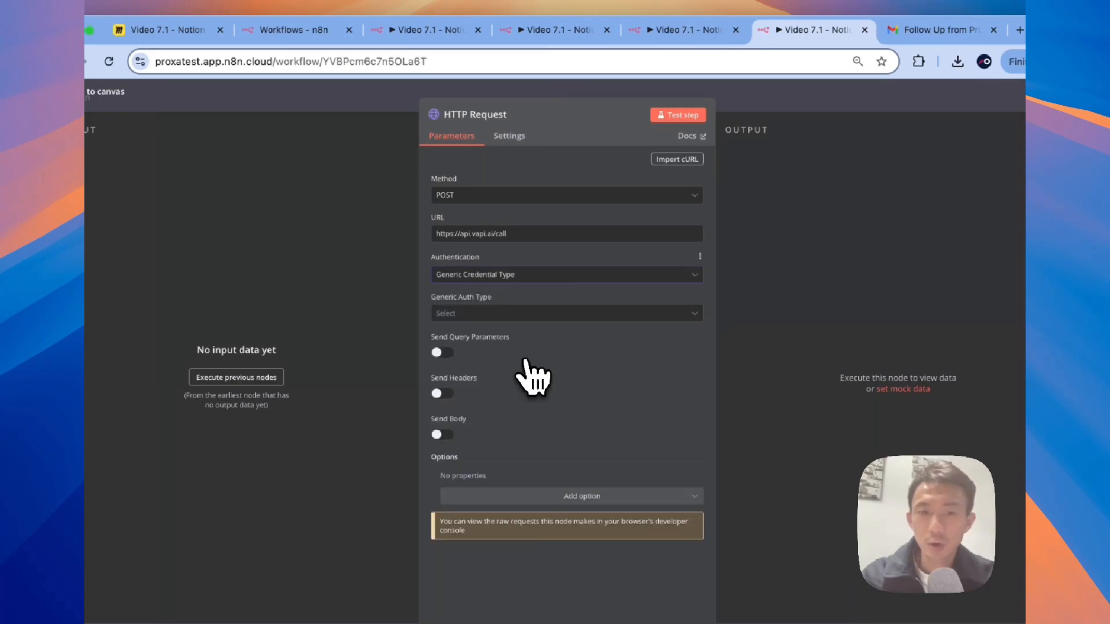
pyautogui.click(561, 315)
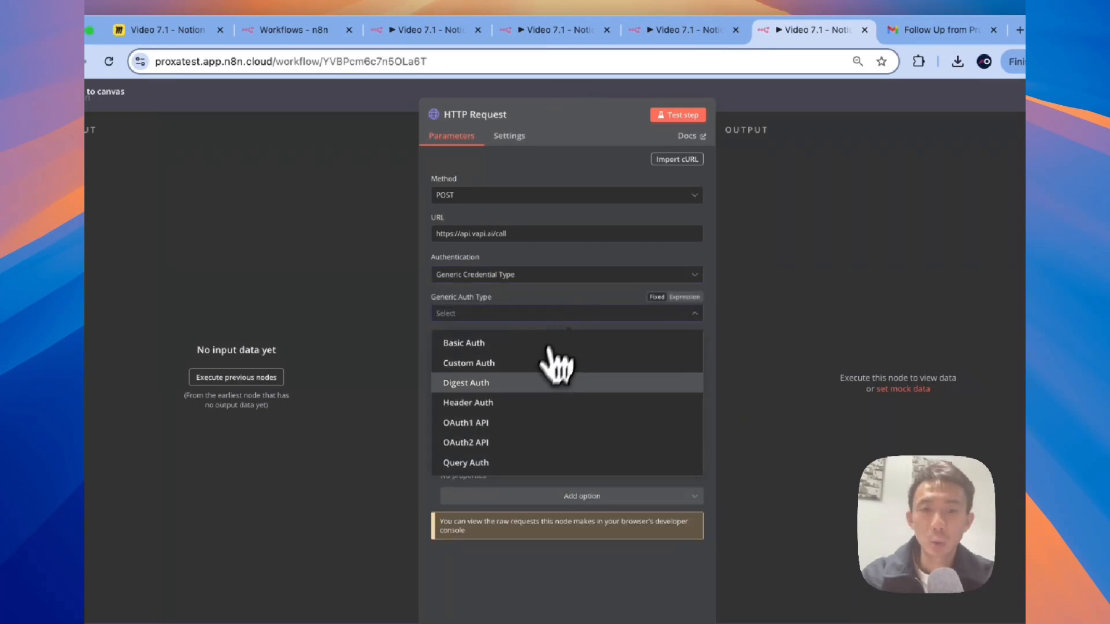
pyautogui.click(527, 404)
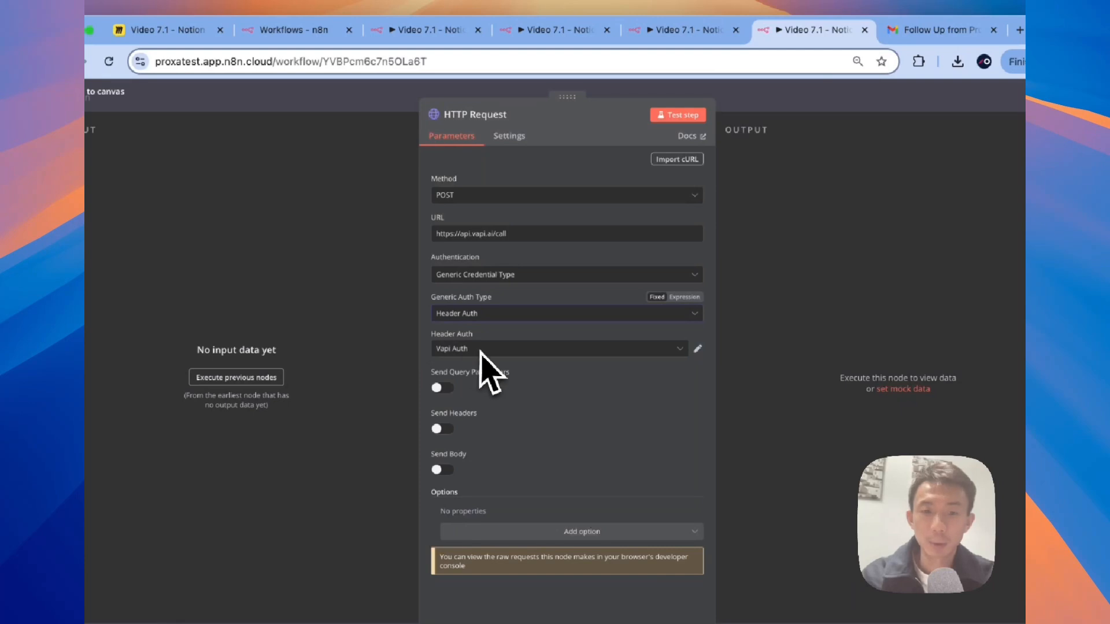
pyautogui.click(451, 429)
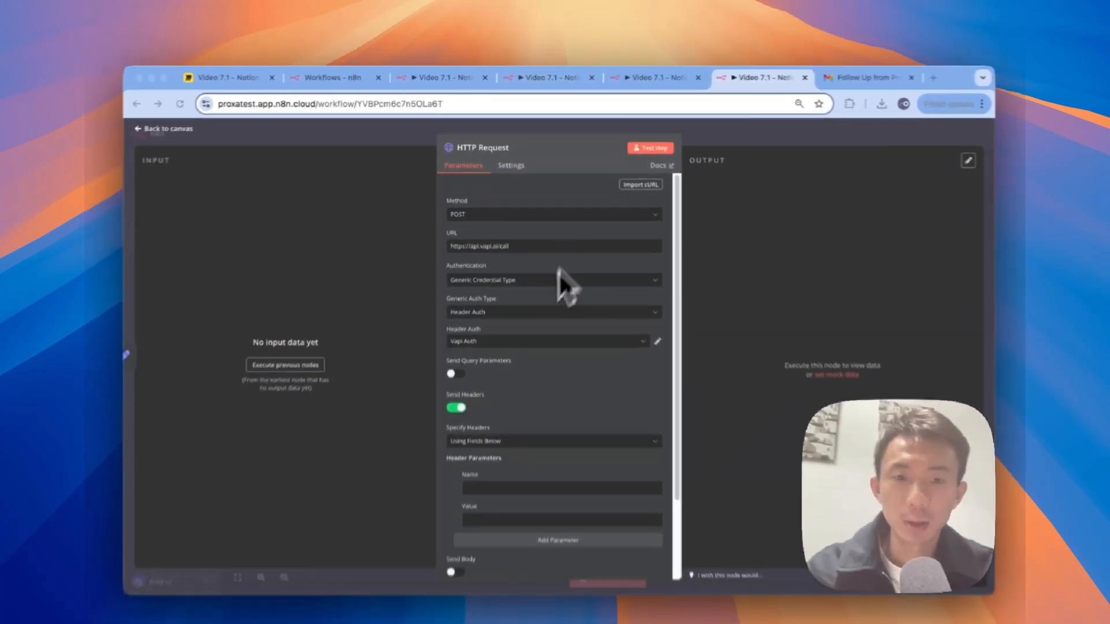
pyautogui.scroll(-5, 592, 439)
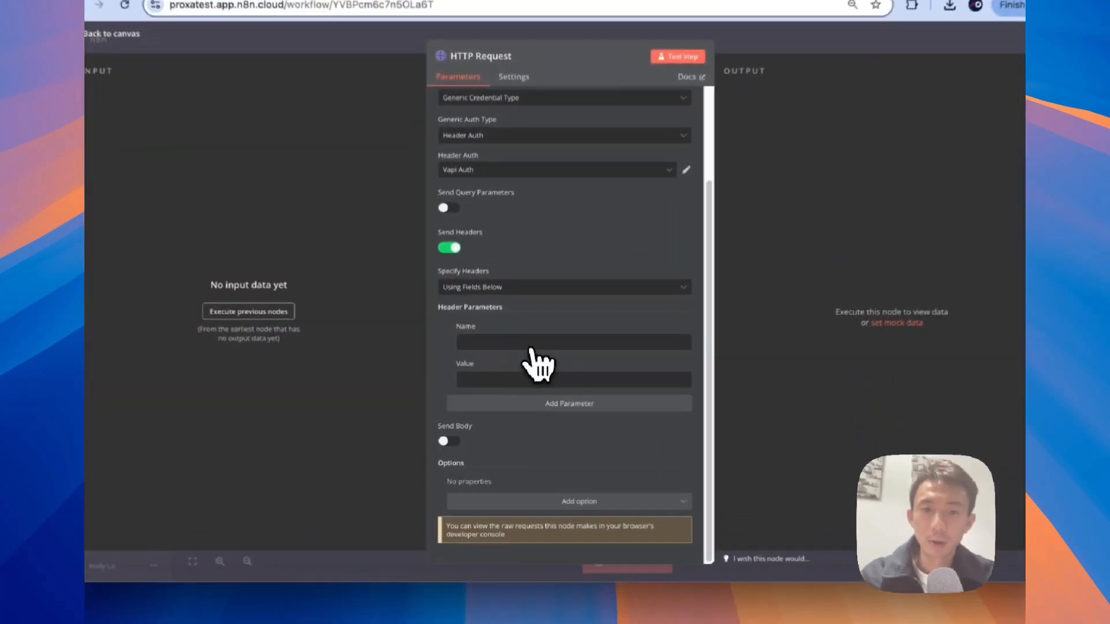
pyautogui.click(530, 343)
pyautogui.write('Conte')
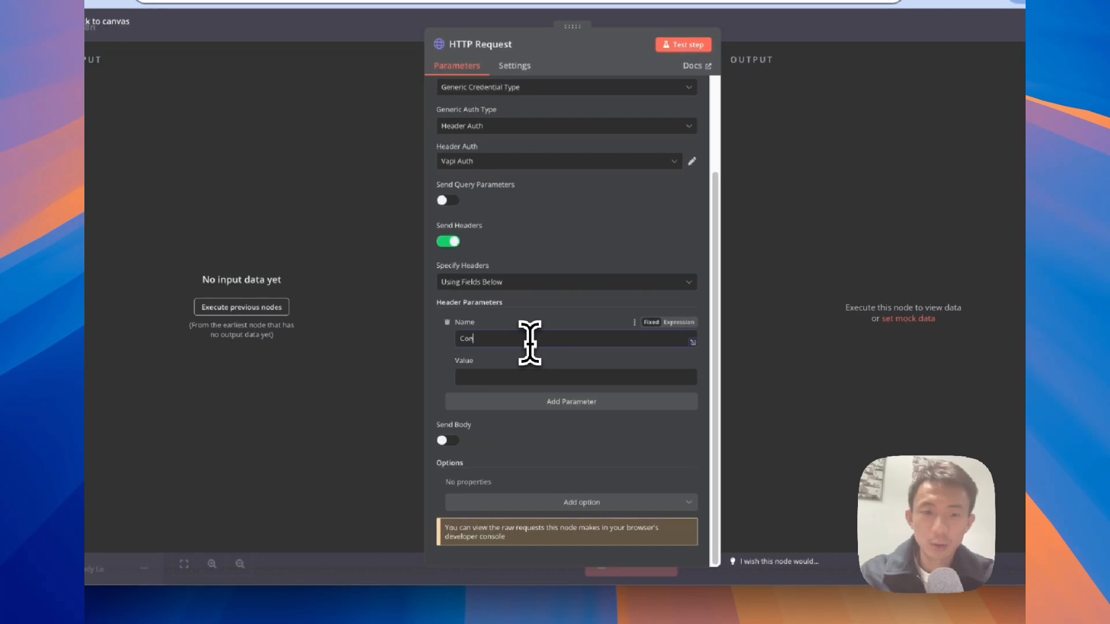
pyautogui.write('nt-Type')
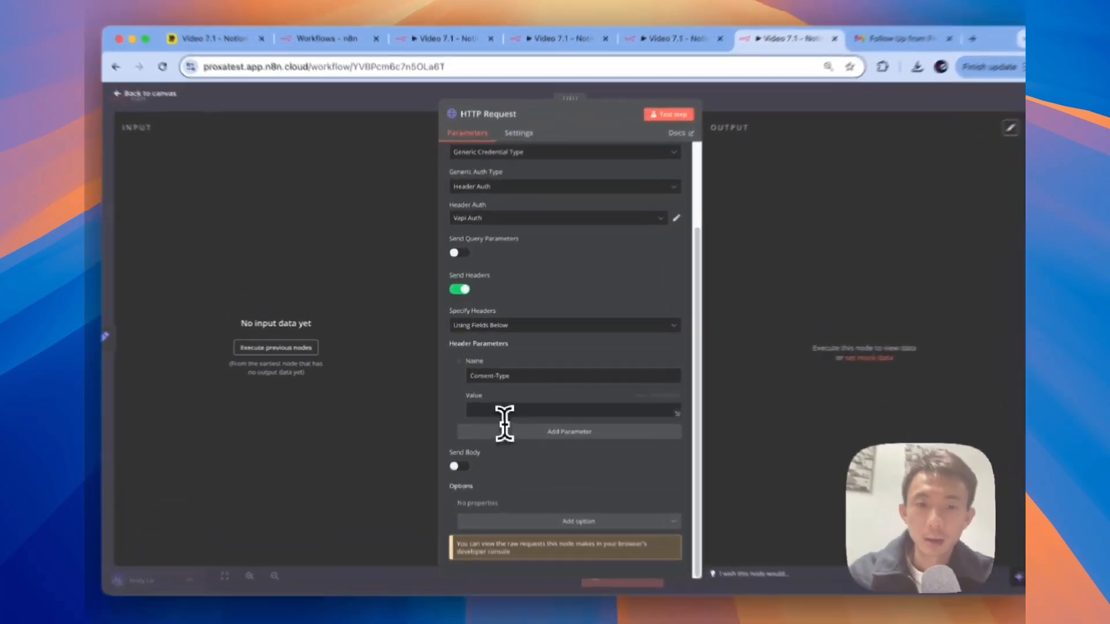
pyautogui.click(498, 398)
pyautogui.write('application/json')
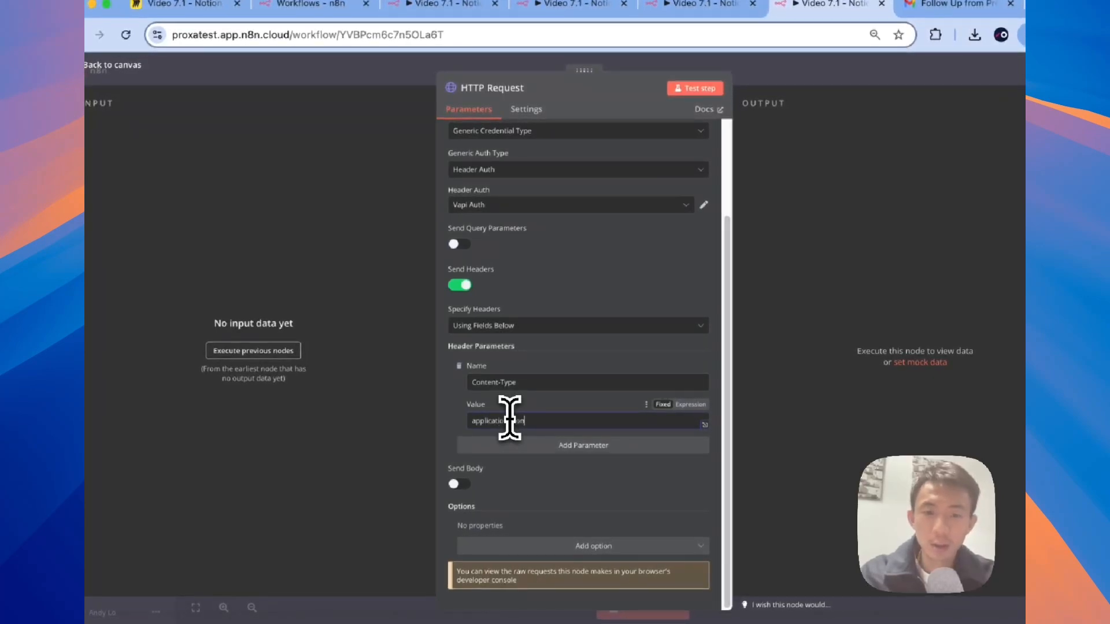
# Step: Turn on the request body and specify it as raw JSON
pyautogui.click(454, 484)
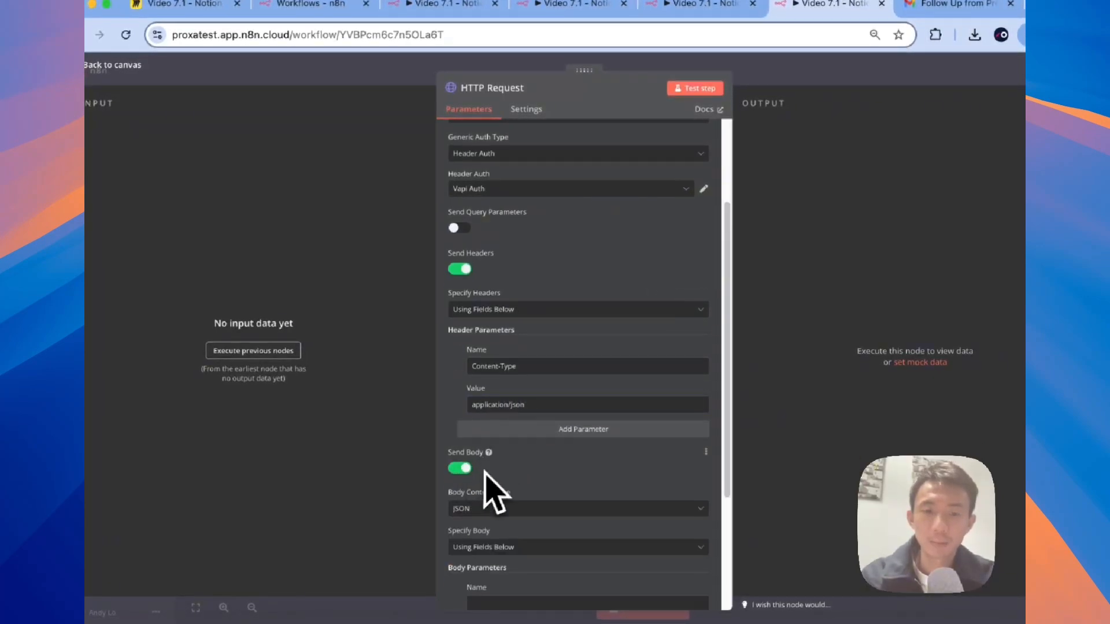
pyautogui.scroll(-3, 502, 382)
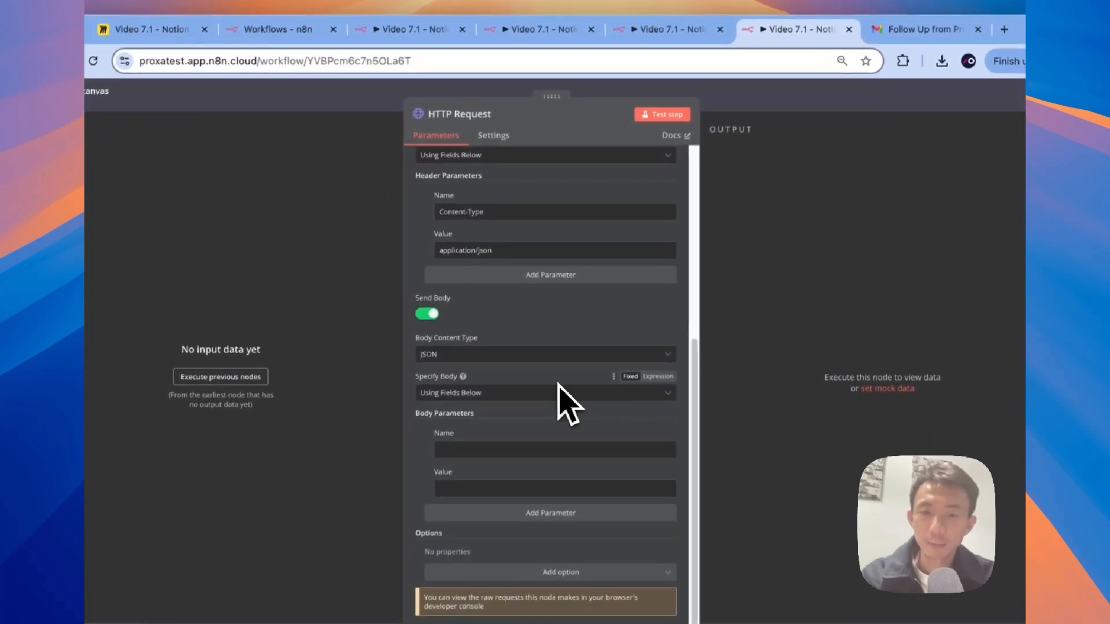
pyautogui.click(527, 442)
pyautogui.click(544, 442)
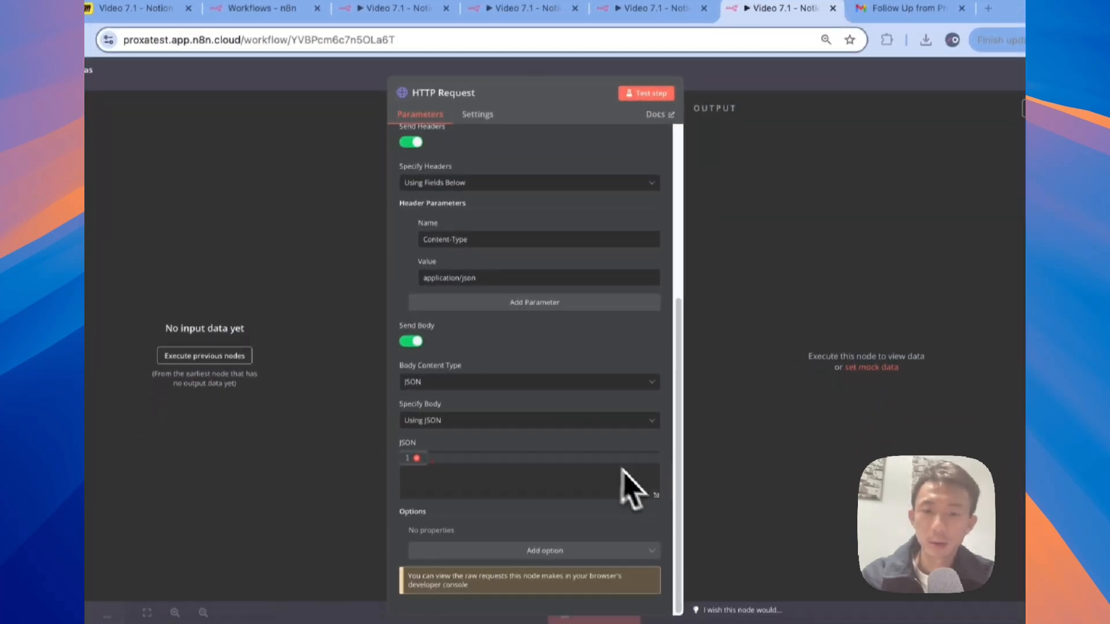
pyautogui.click(656, 495)
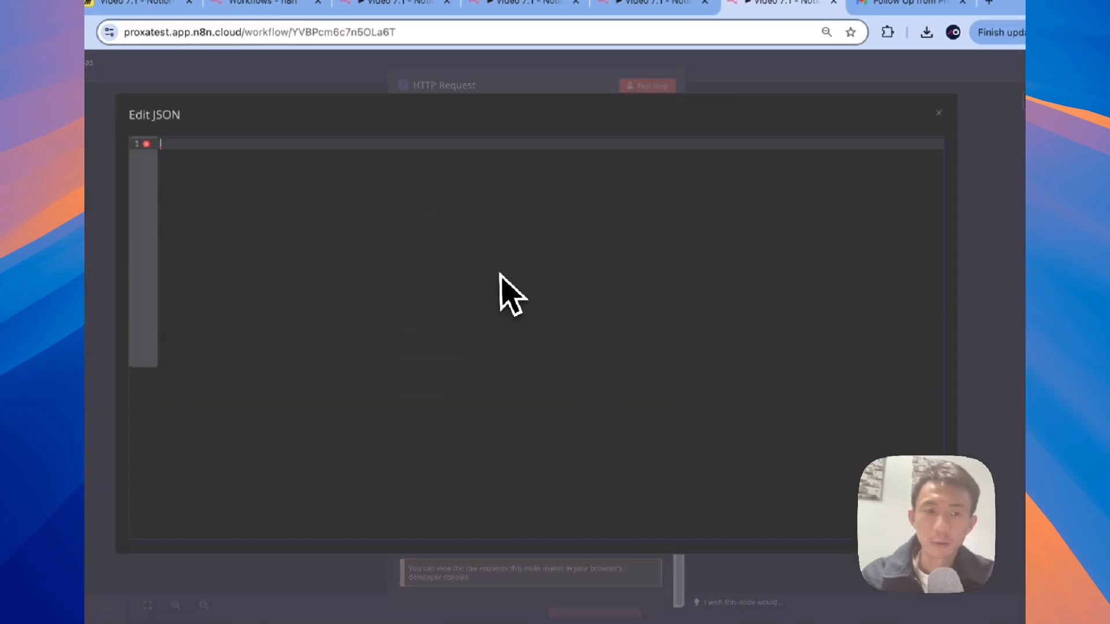
# Step: Paste the Vapi call JSON body, checking the Deepgram transcriber and the Vapi Prompt reference
pyautogui.hotkey('ctrl', 'v')
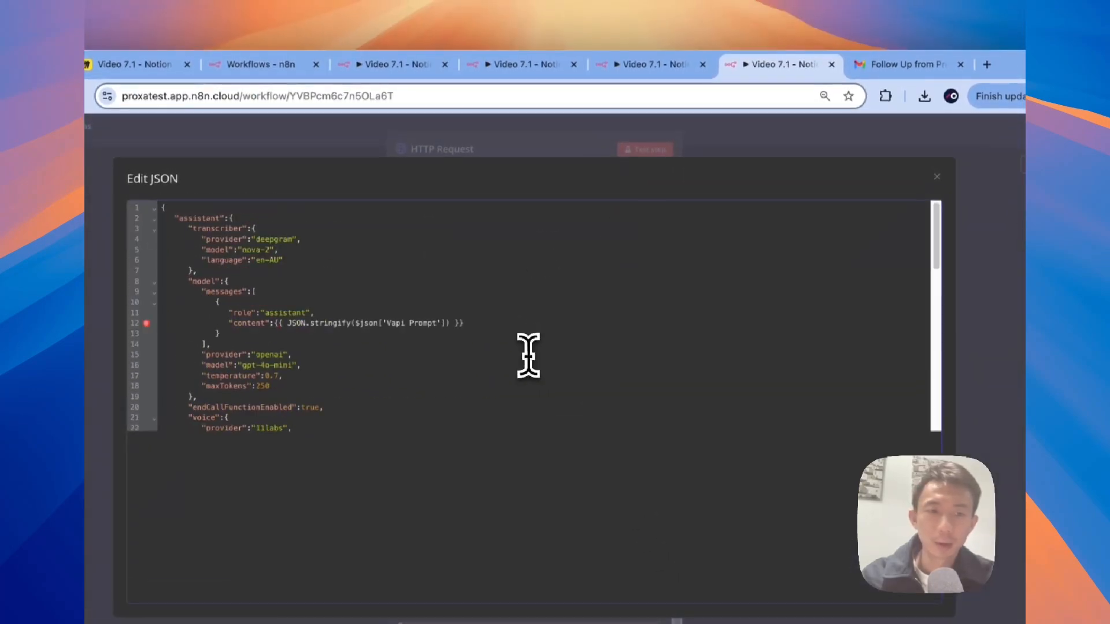
pyautogui.scroll(-1, 528, 356)
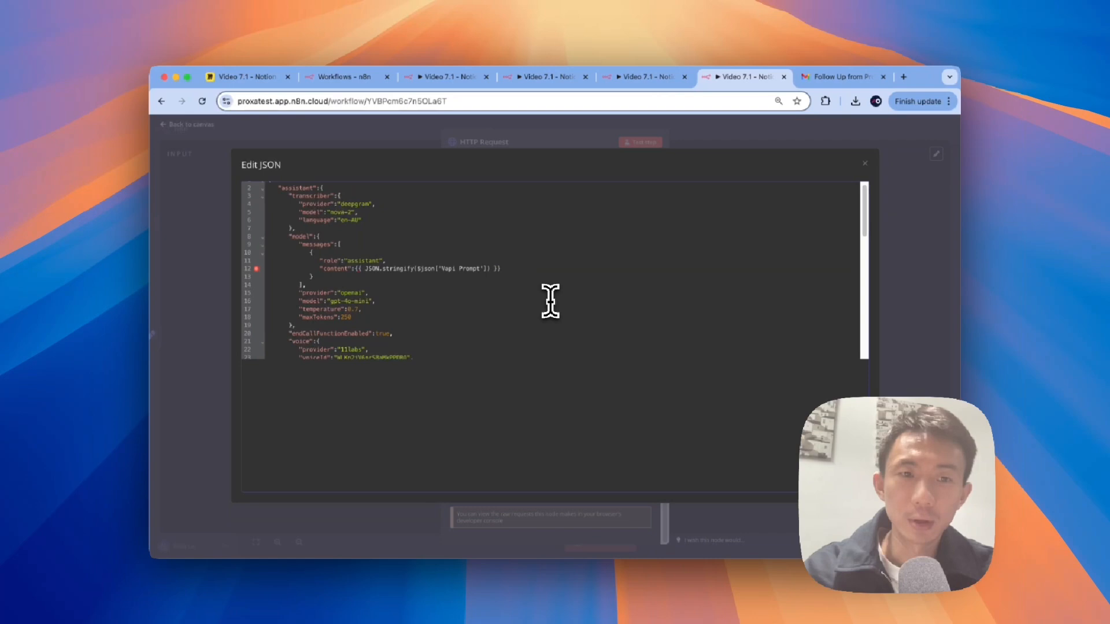
pyautogui.scroll(1, 551, 301)
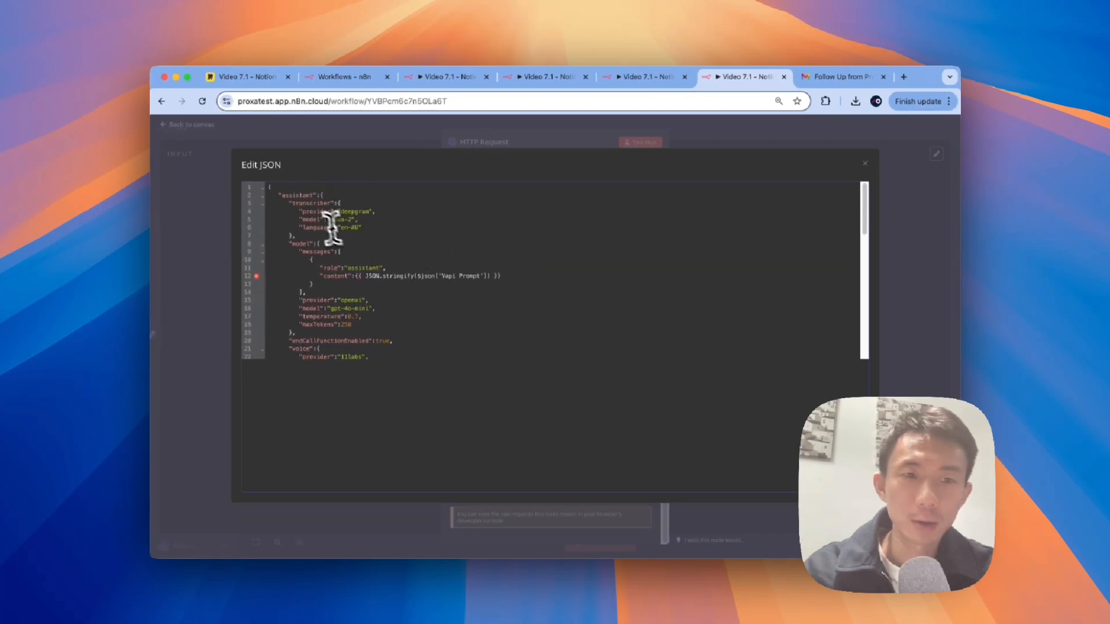
pyautogui.moveTo(293, 204); pyautogui.dragTo(317, 203)
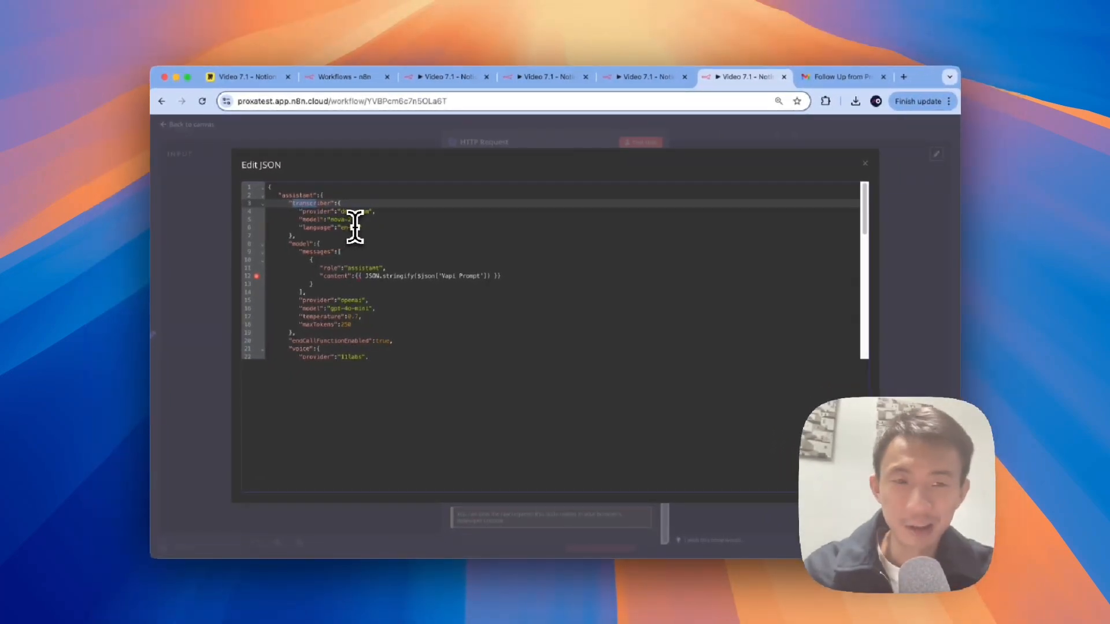
pyautogui.scroll(-2, 355, 226)
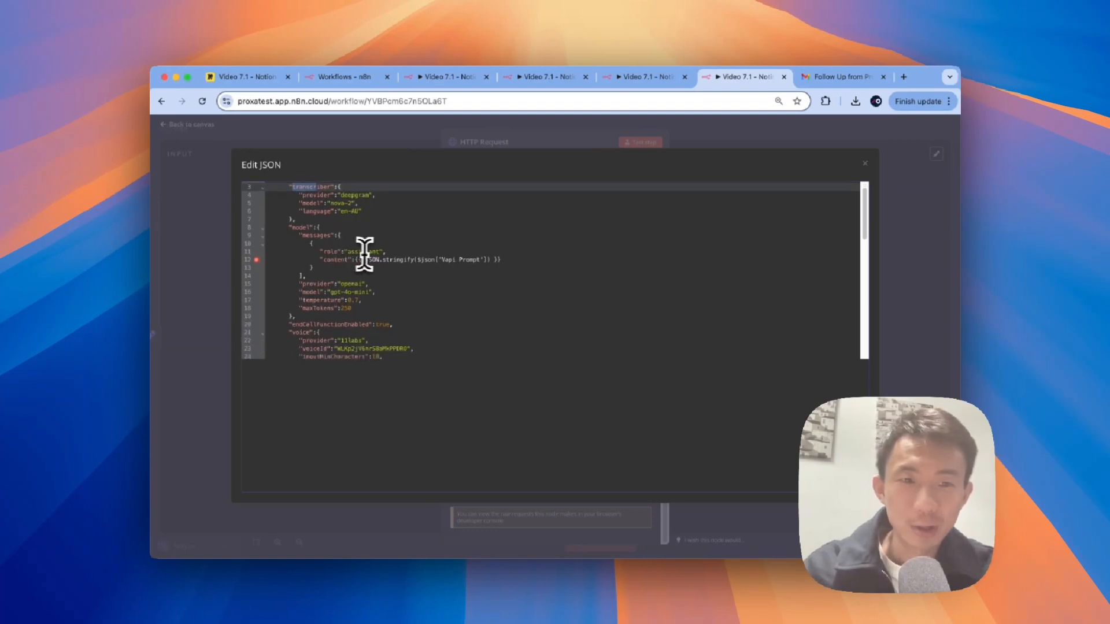
pyautogui.scroll(-5, 364, 254)
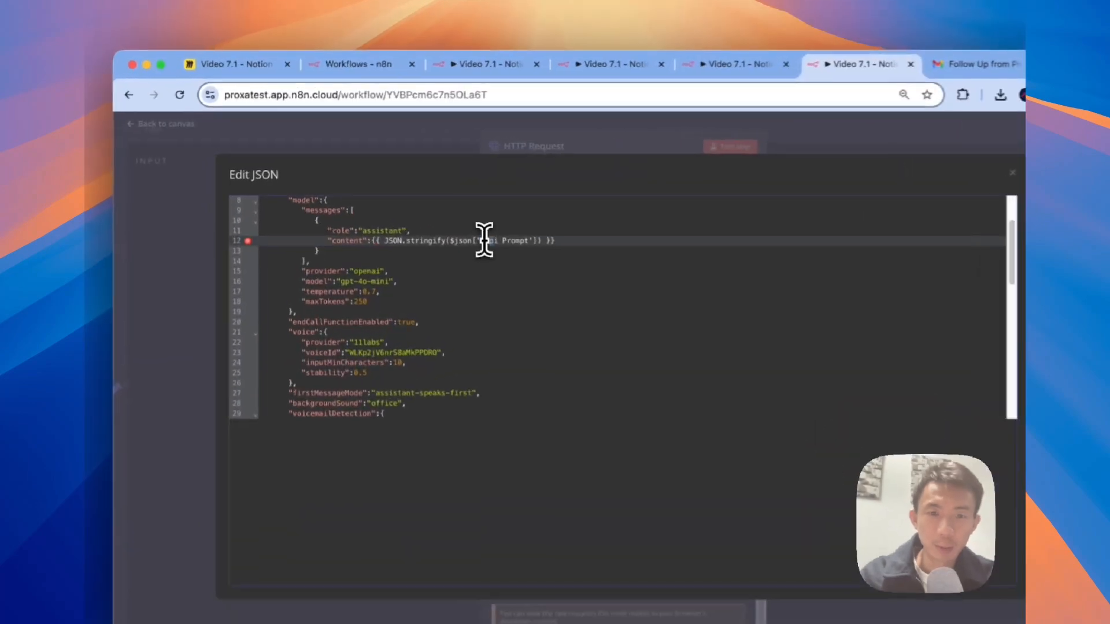
pyautogui.moveTo(442, 216); pyautogui.dragTo(481, 217)
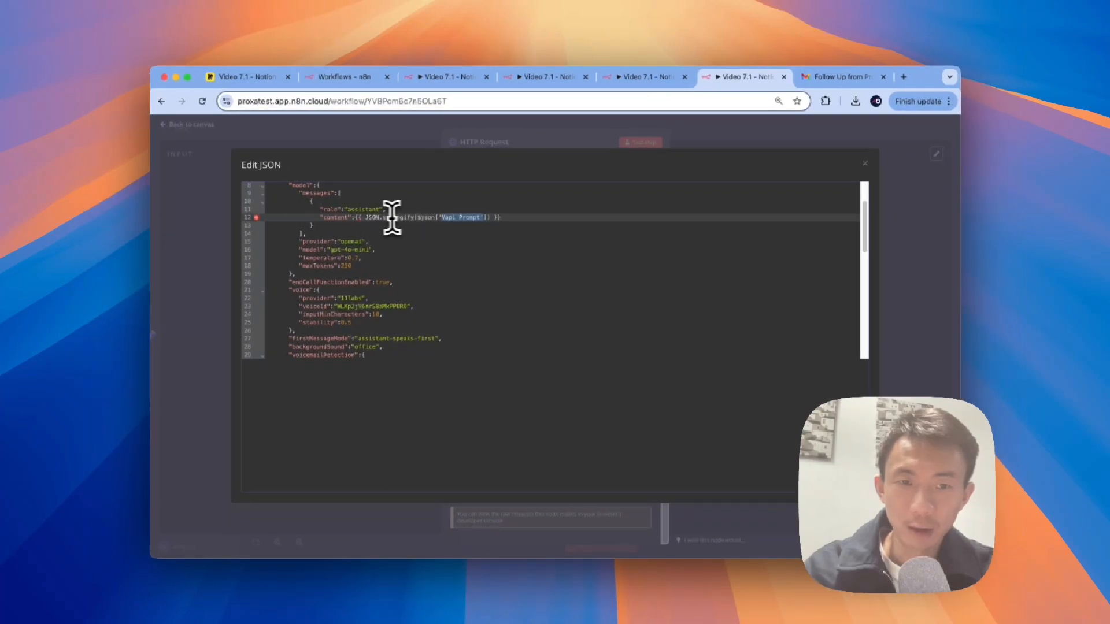
# Step: Review the personalised first message and trigger-supplied customer phone, then return to the canvas
pyautogui.scroll(-2, 390, 230)
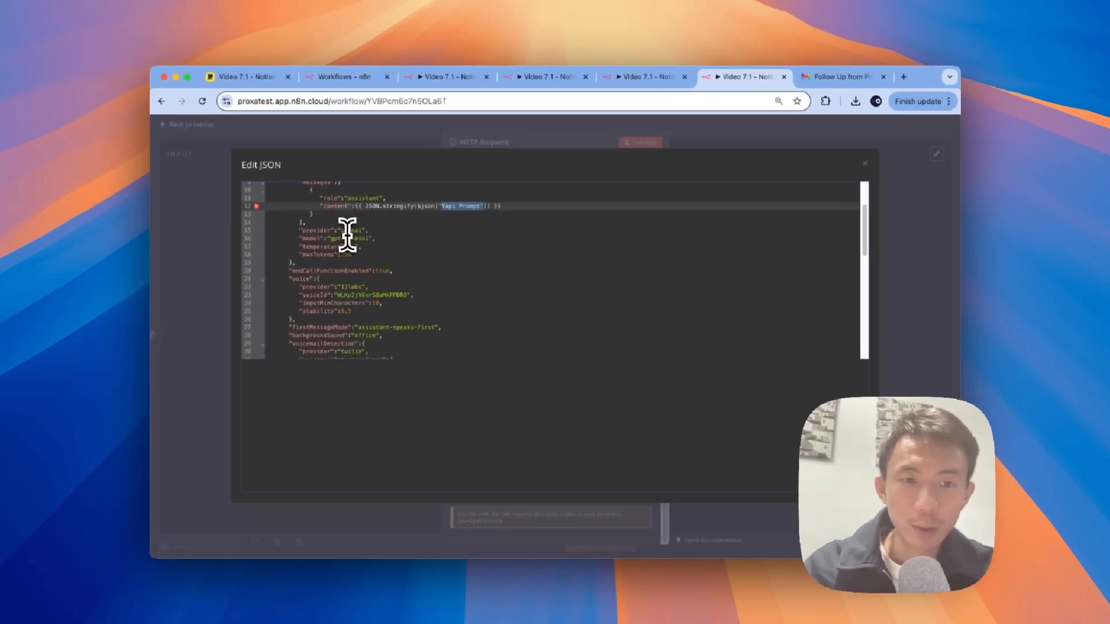
pyautogui.scroll(-2, 368, 238)
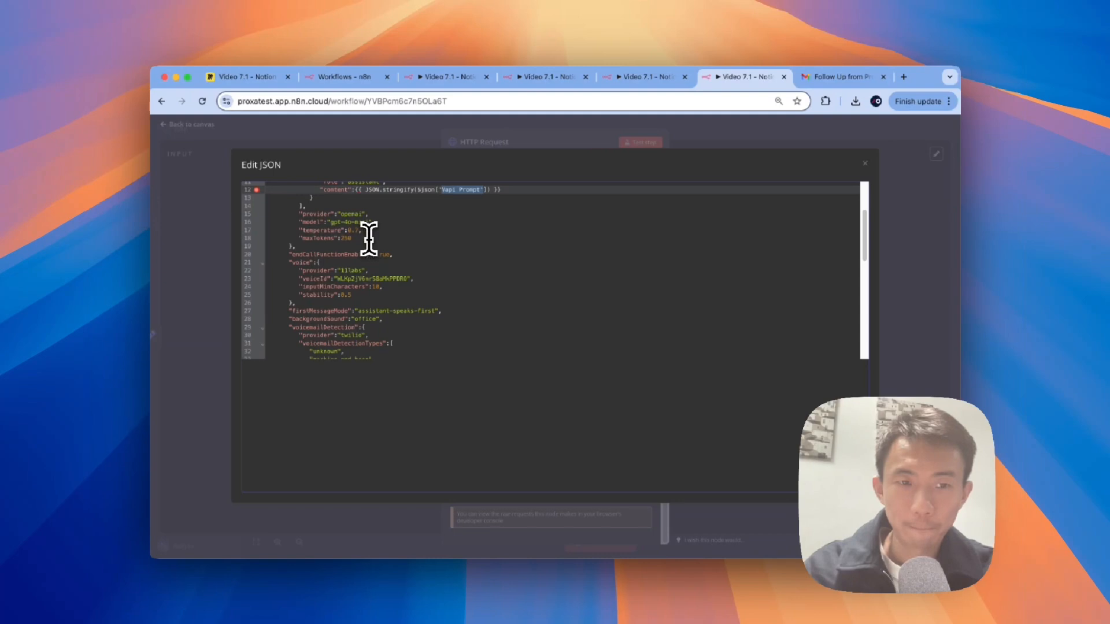
pyautogui.scroll(-1, 356, 227)
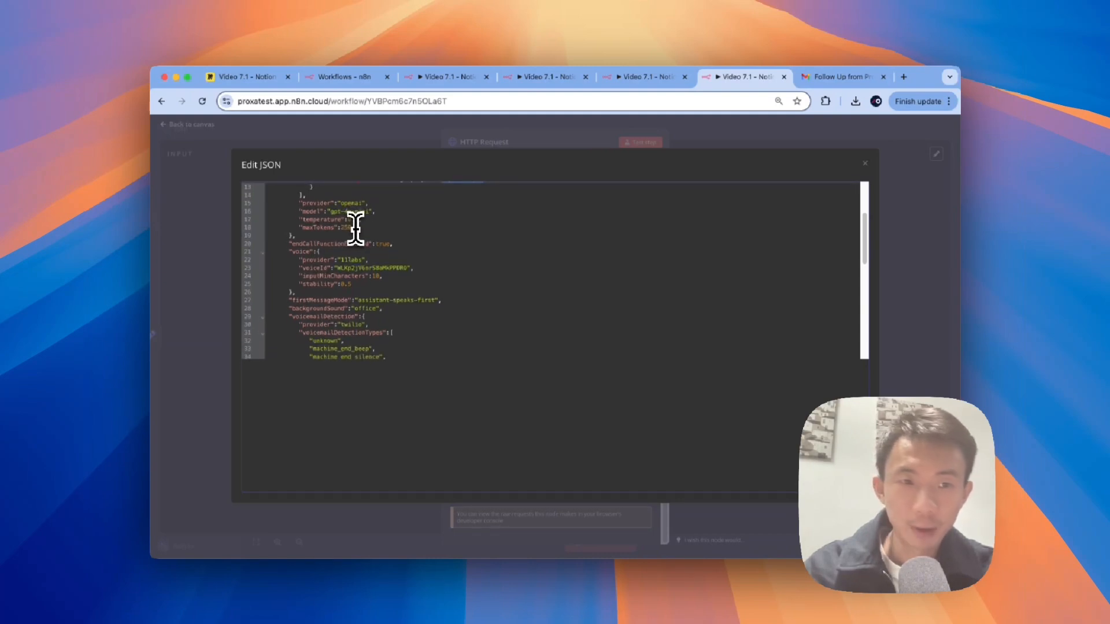
pyautogui.scroll(-1, 355, 227)
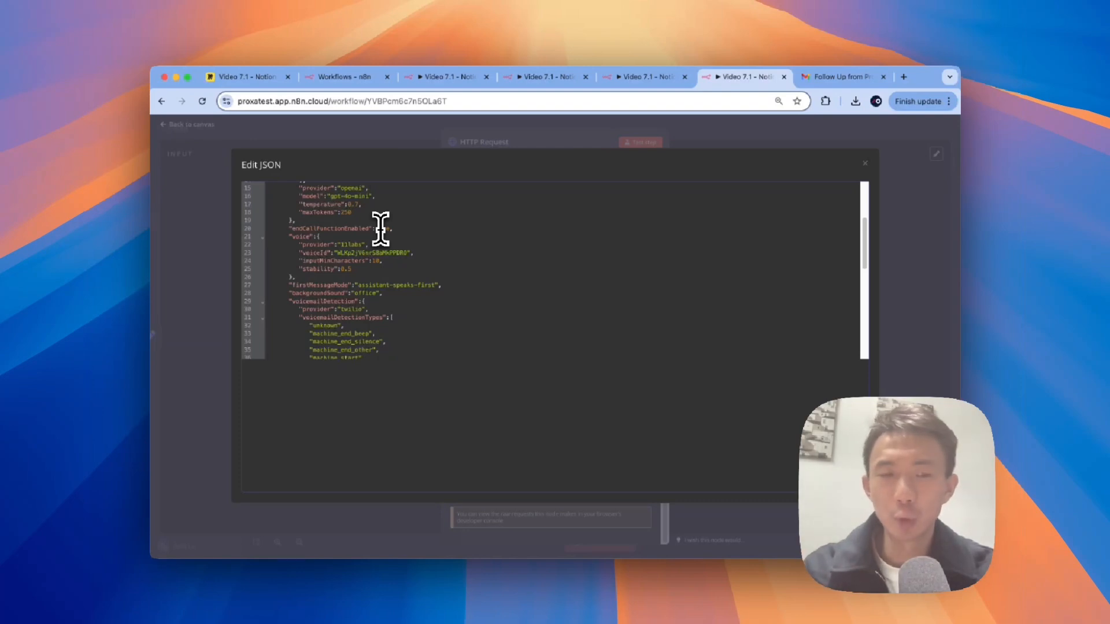
pyautogui.scroll(-1, 380, 228)
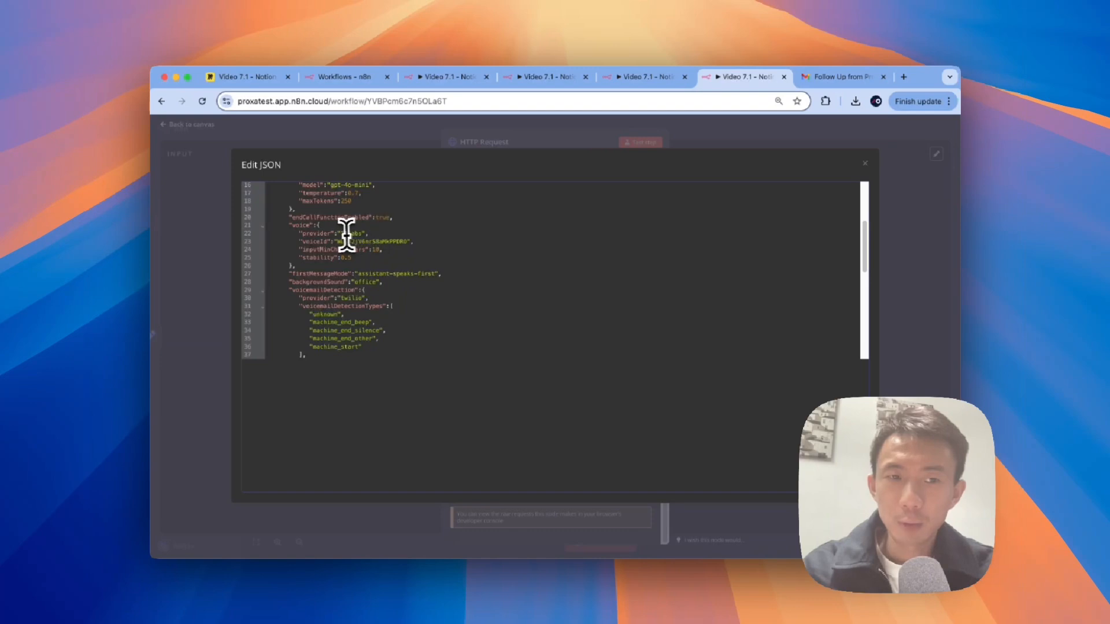
pyautogui.scroll(-2, 319, 229)
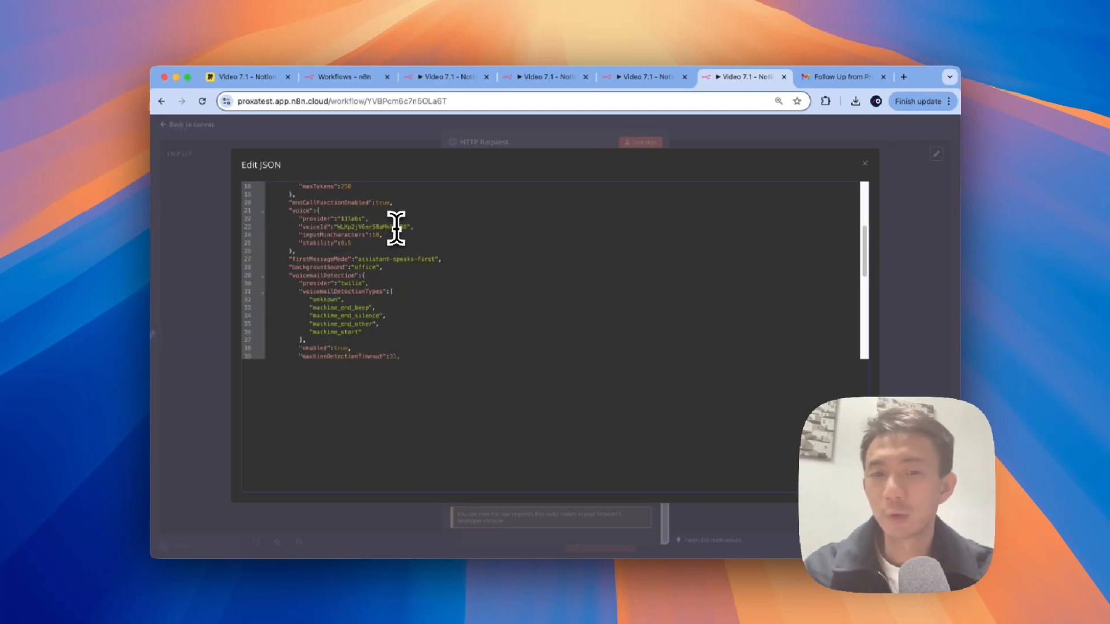
pyautogui.scroll(-3, 396, 227)
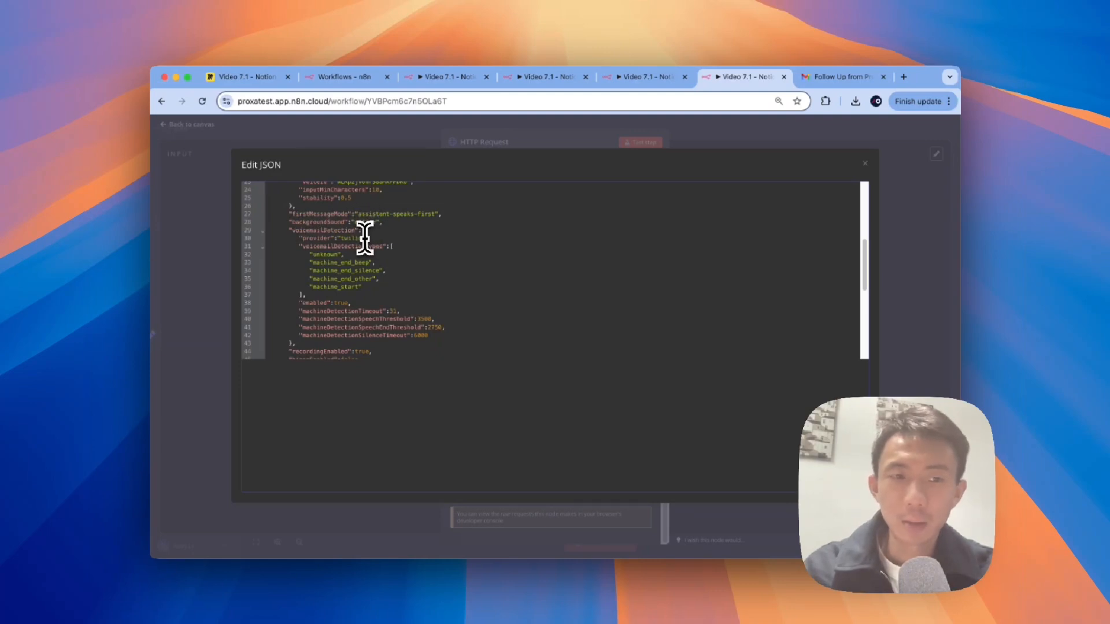
pyautogui.scroll(-8, 369, 247)
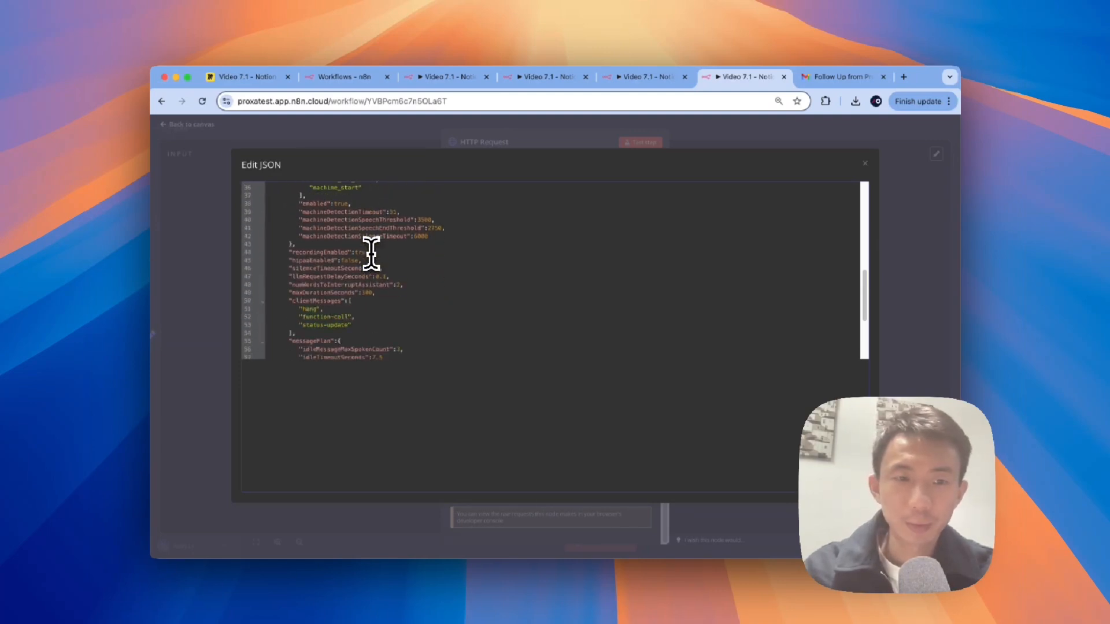
pyautogui.scroll(-4, 371, 253)
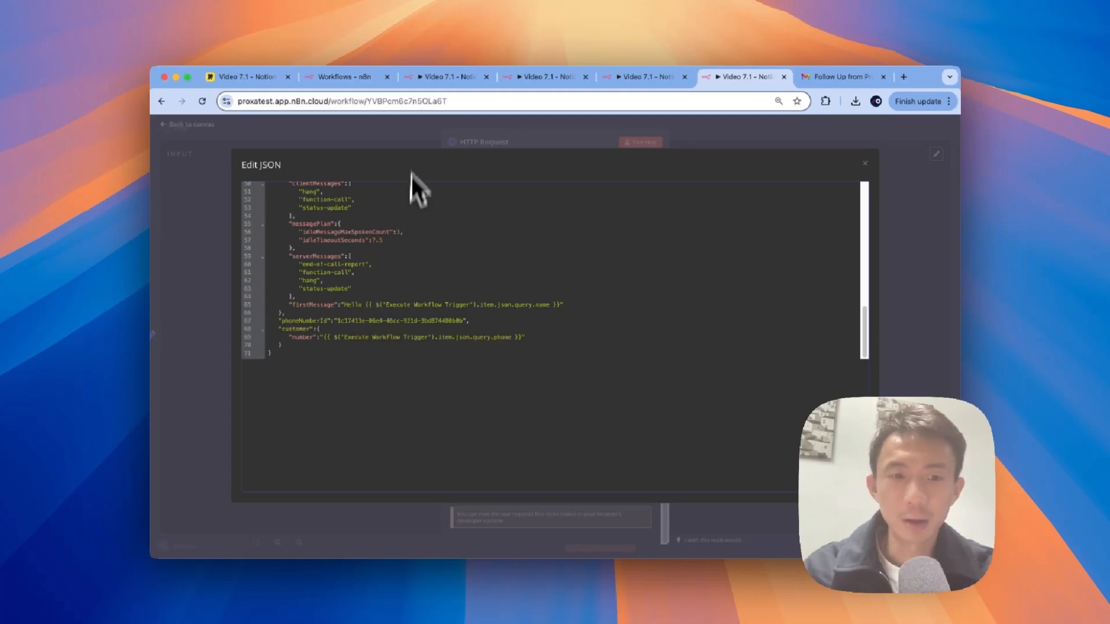
pyautogui.click(381, 131)
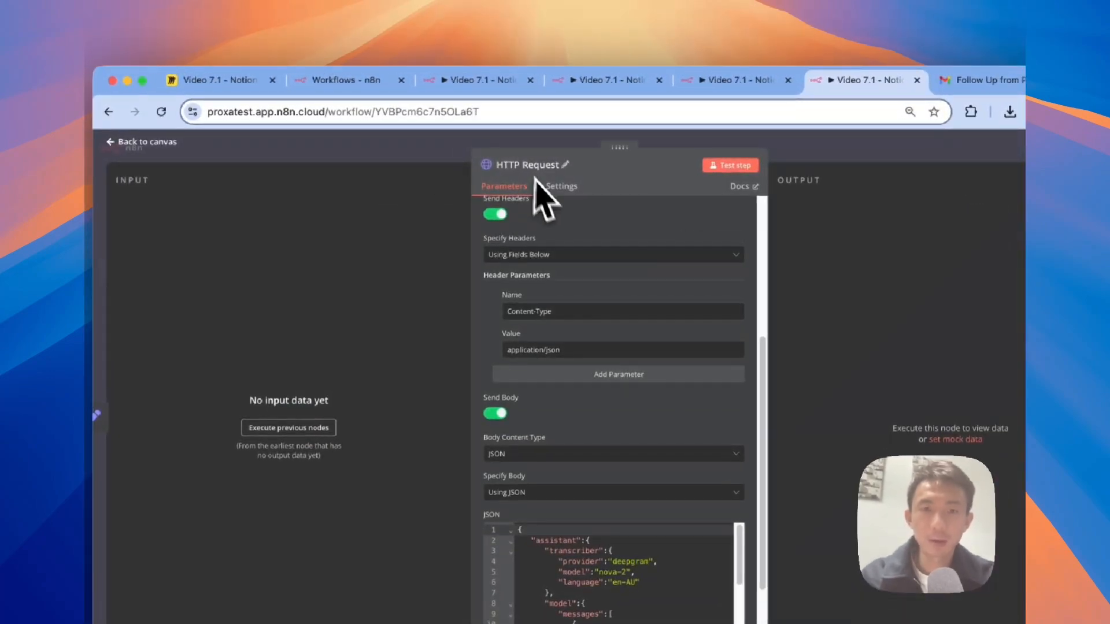
pyautogui.click(423, 135)
# Step: Add a Redis Set node storing the expression {{ $json.id }} under key vapi_id
pyautogui.hotkey('ctrl', 'Left')
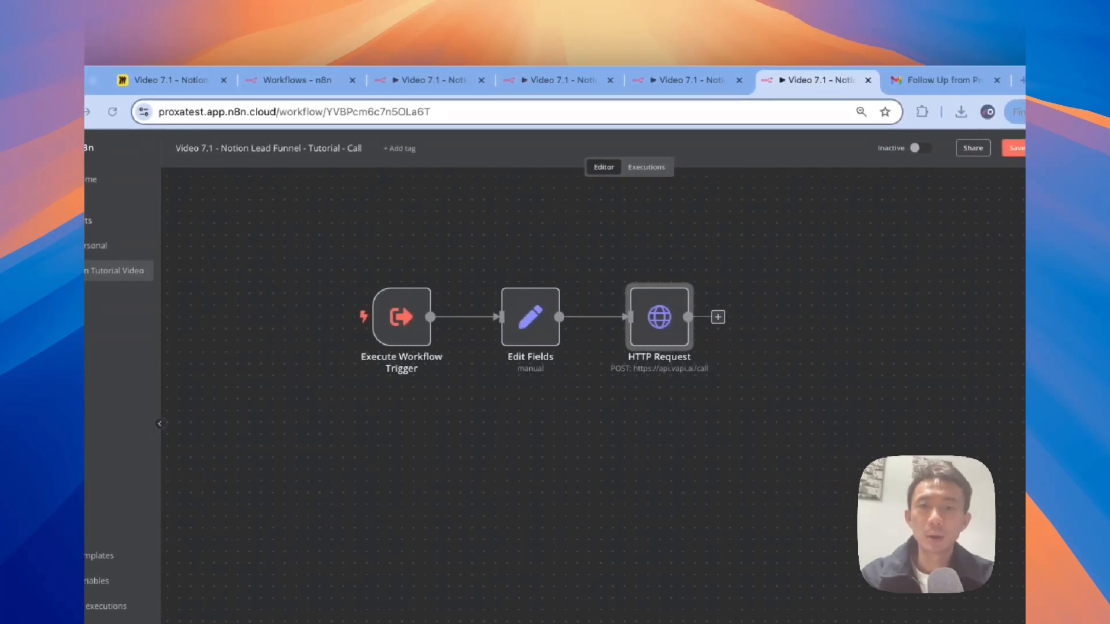
pyautogui.hscroll(2, 682, 422)
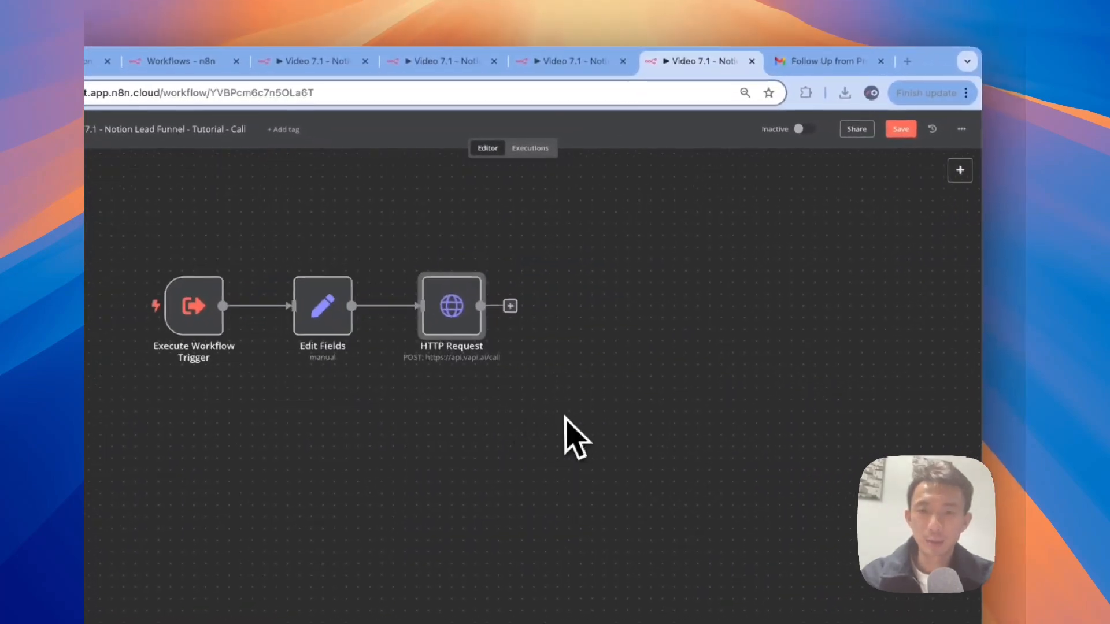
pyautogui.click(502, 308)
pyautogui.write('redi')
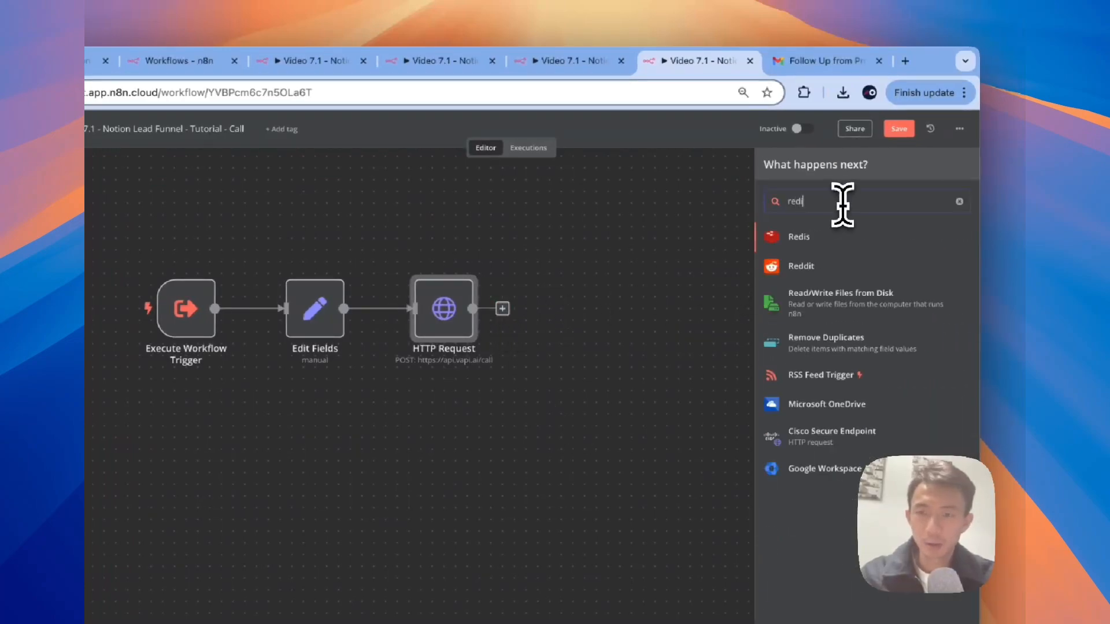
pyautogui.click(838, 236)
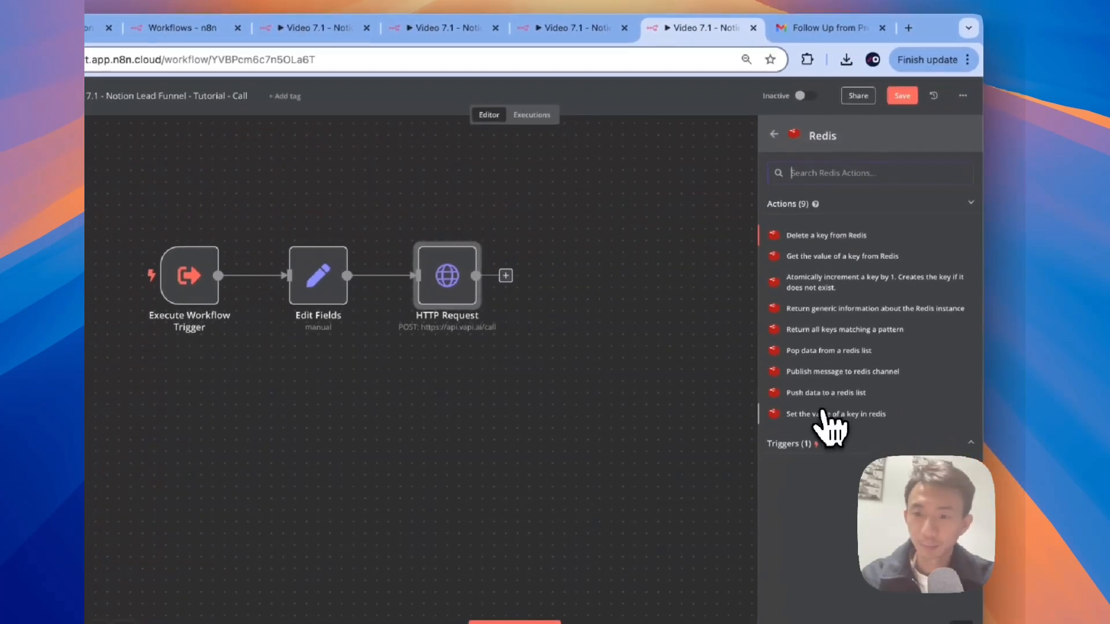
pyautogui.click(809, 464)
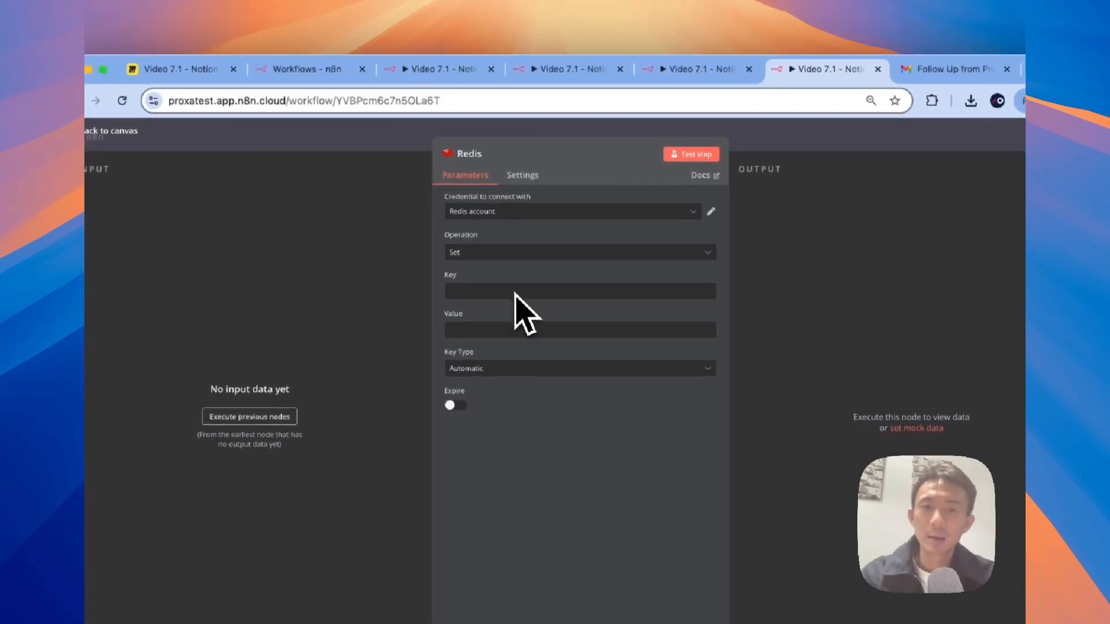
pyautogui.click(549, 304)
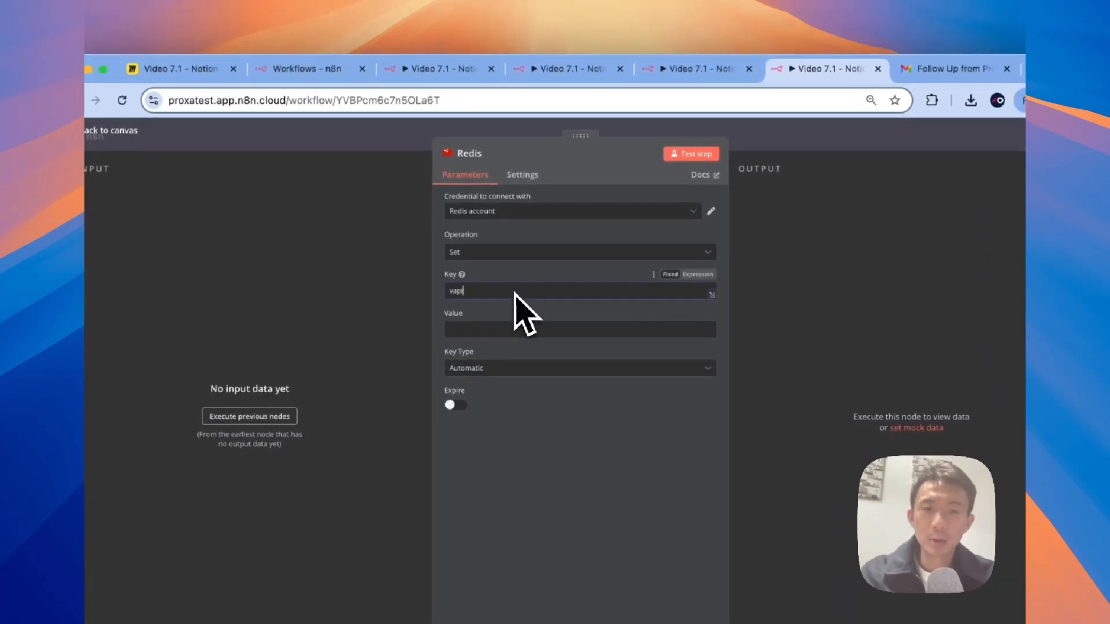
pyautogui.write('vapi_id')
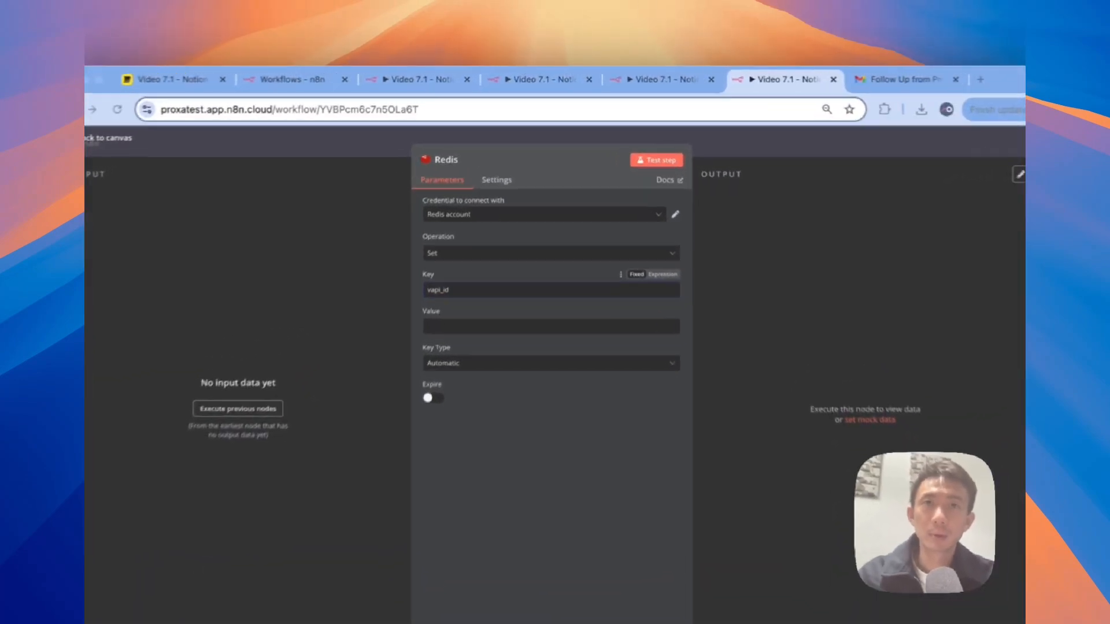
pyautogui.click(548, 231)
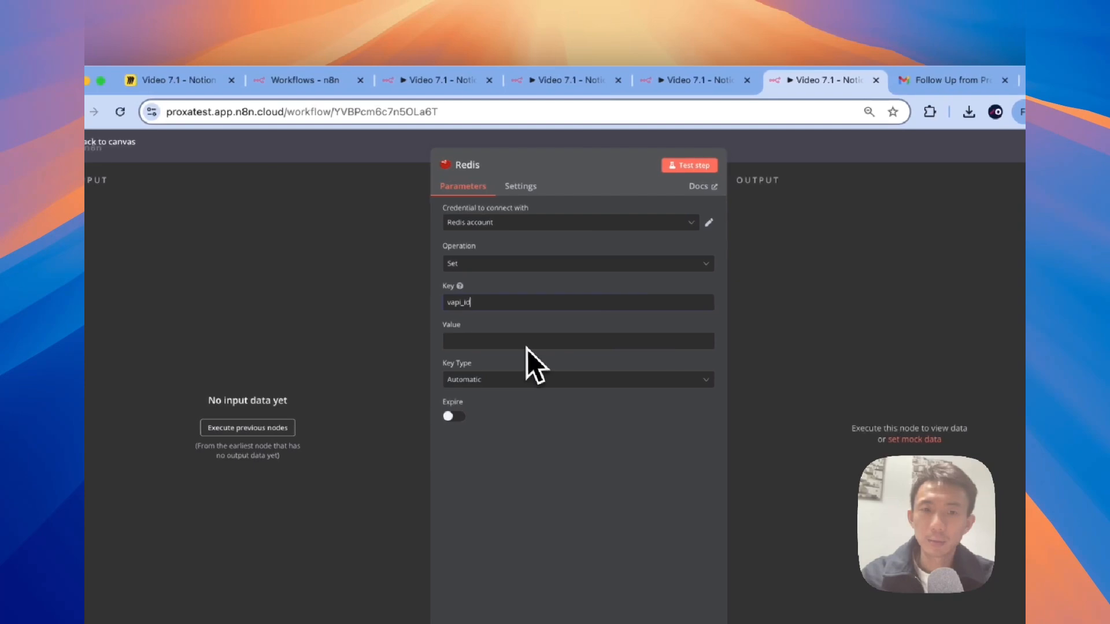
pyautogui.click(506, 341)
pyautogui.write('{{ $json.id }}')
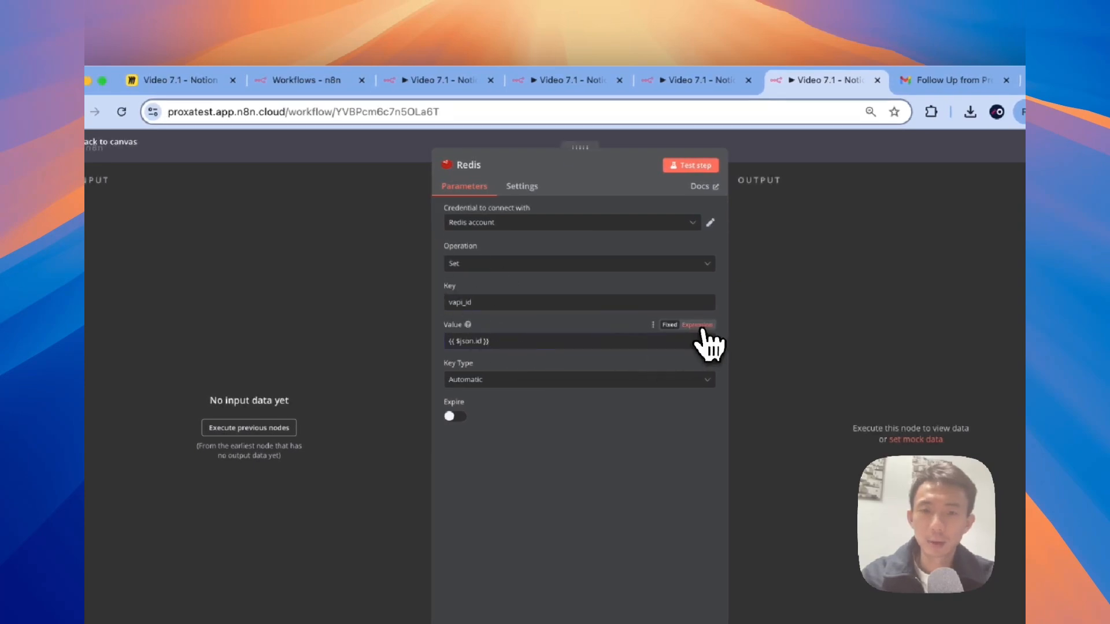
pyautogui.click(702, 325)
# Step: Reopen the Redis node twice to verify its key and value settings
pyautogui.click(364, 154)
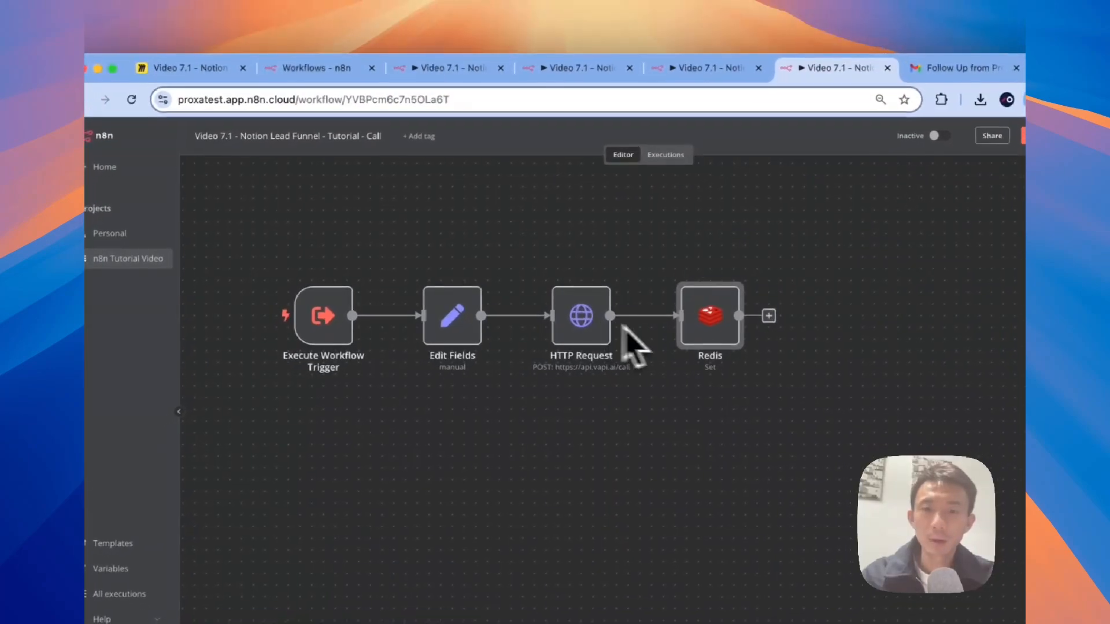
pyautogui.doubleClick(702, 327)
pyautogui.click(351, 151)
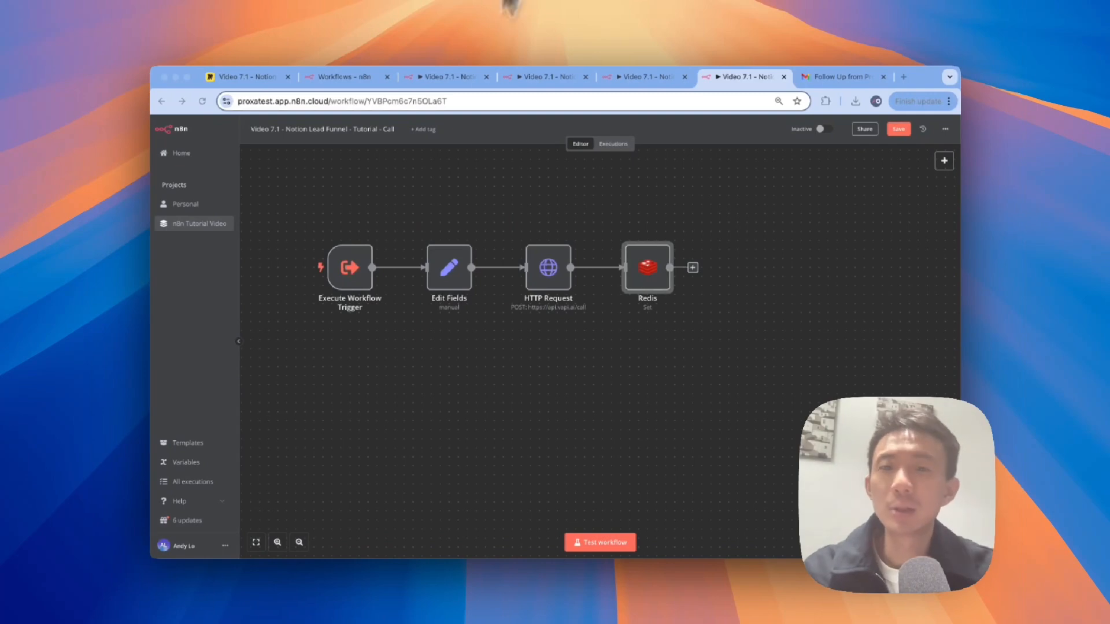
pyautogui.doubleClick(653, 273)
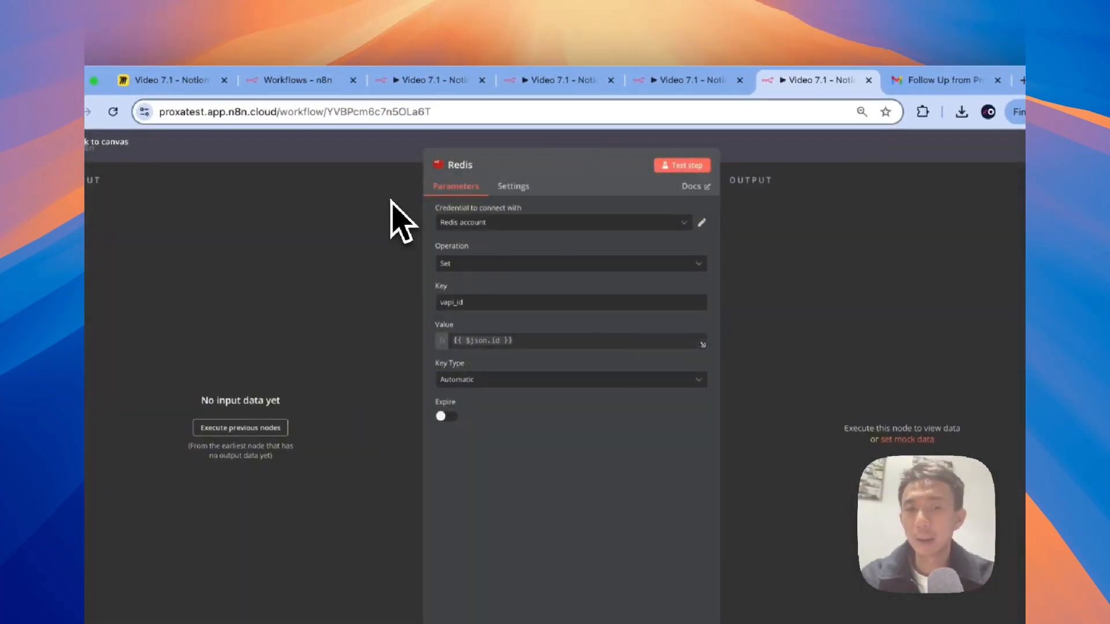
pyautogui.click(370, 147)
pyautogui.hscroll(1, 701, 303)
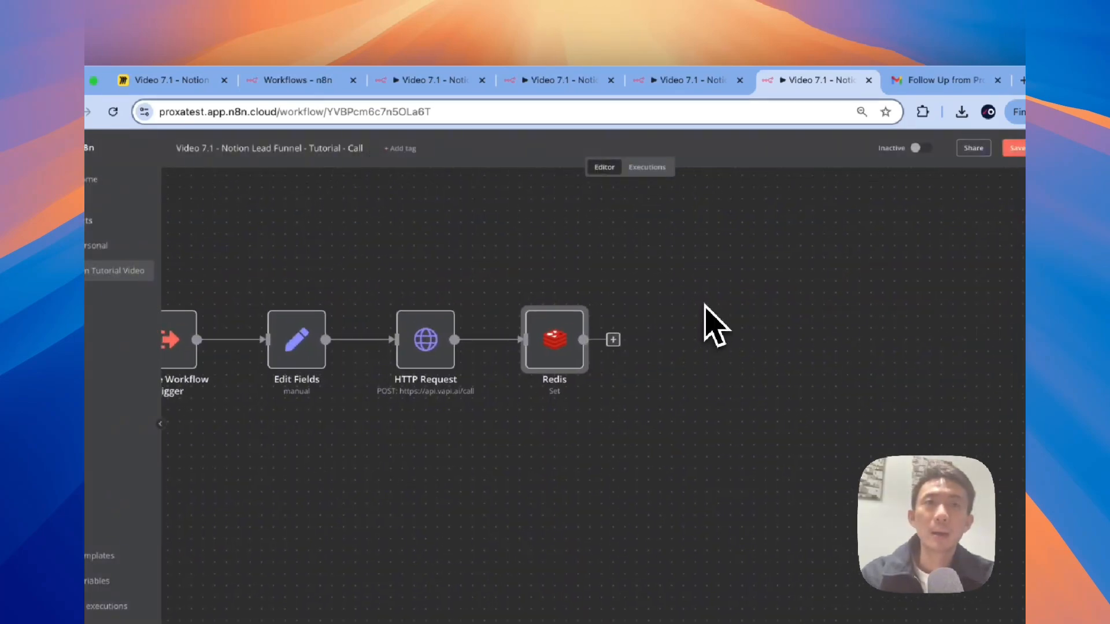
pyautogui.click(595, 339)
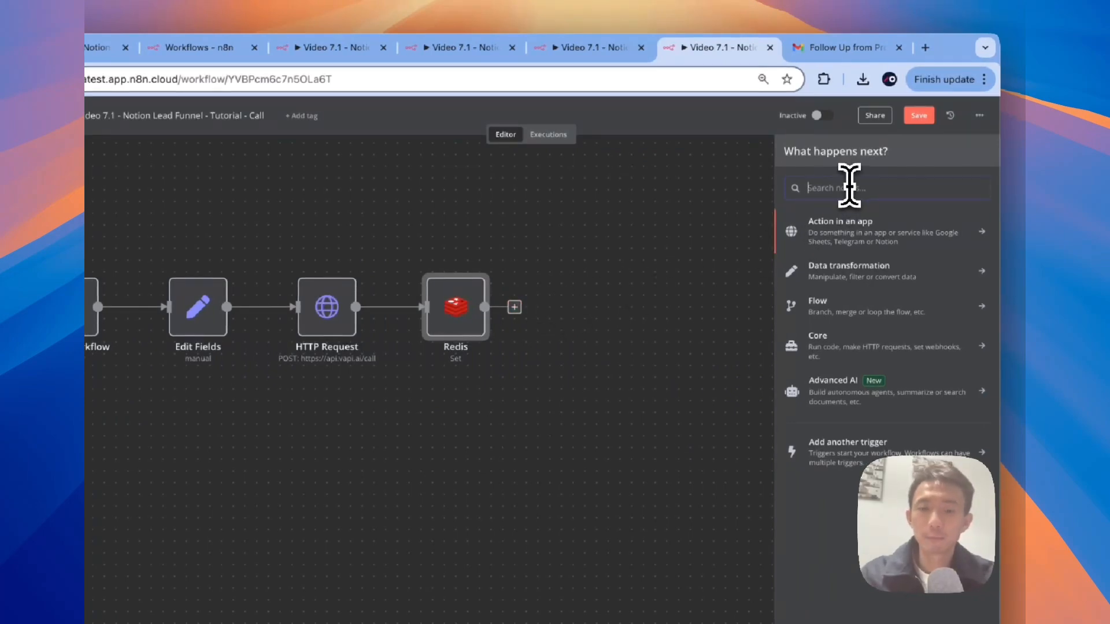
# Step: Add an Edit Fields1 node after Redis that sets response to 'success'
pyautogui.write('edit')
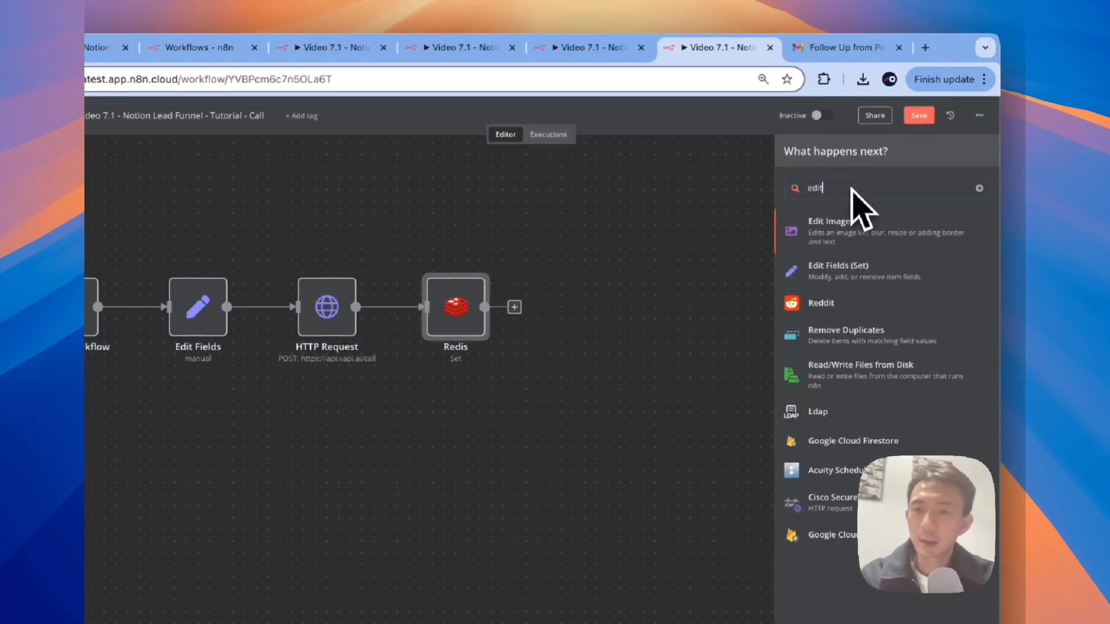
pyautogui.click(841, 280)
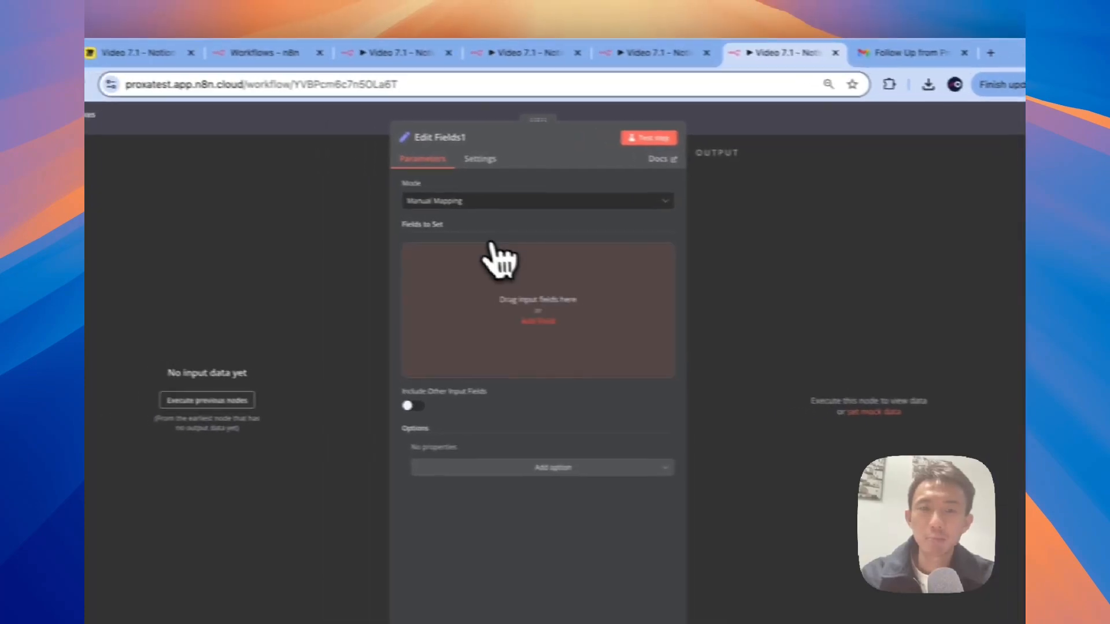
pyautogui.click(559, 323)
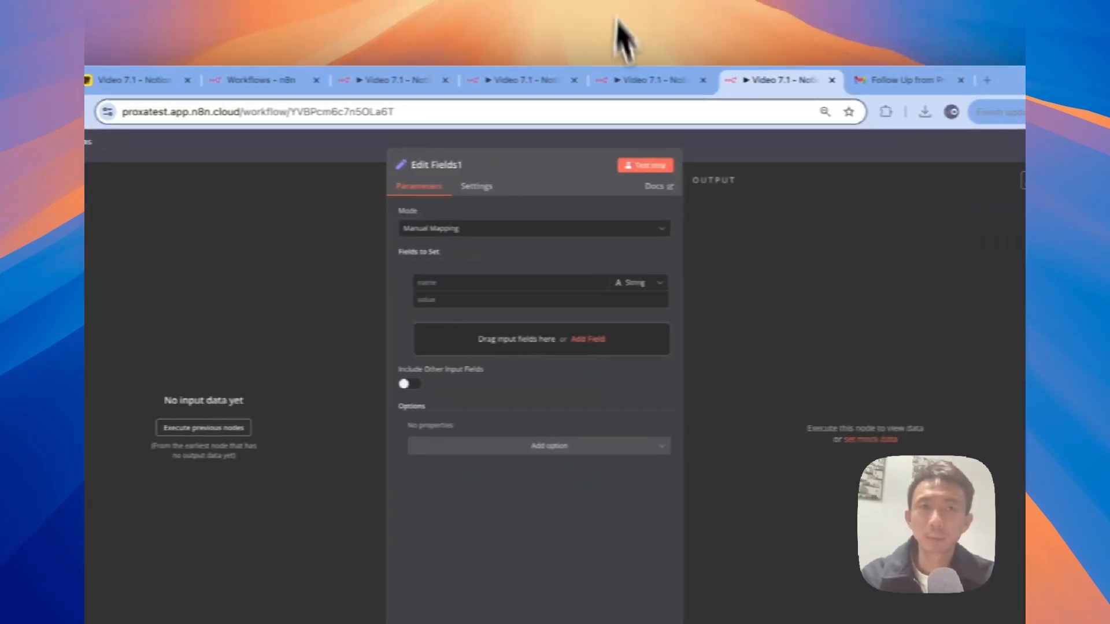
pyautogui.click(512, 282)
pyautogui.write('response')
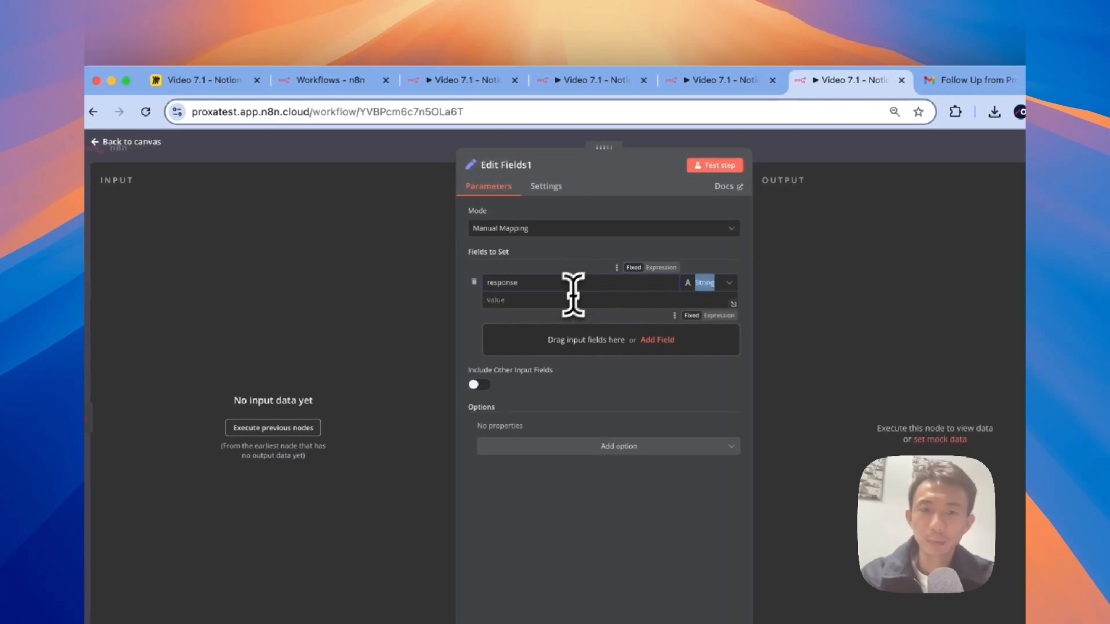
pyautogui.click(560, 305)
pyautogui.write('success')
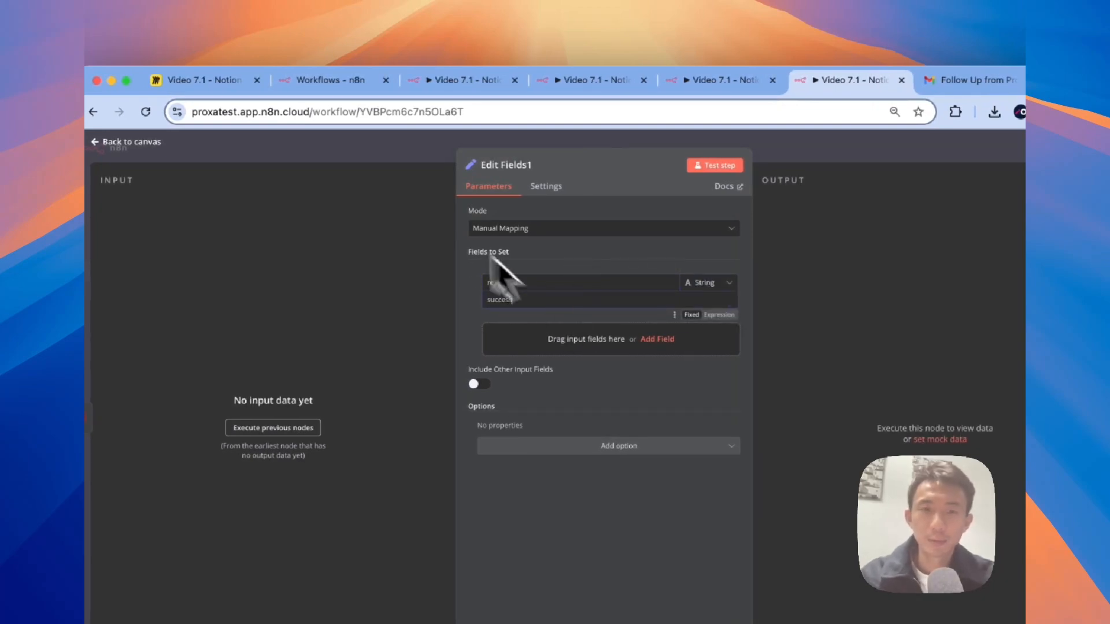
pyautogui.click(381, 157)
pyautogui.hscroll(1, 442, 293)
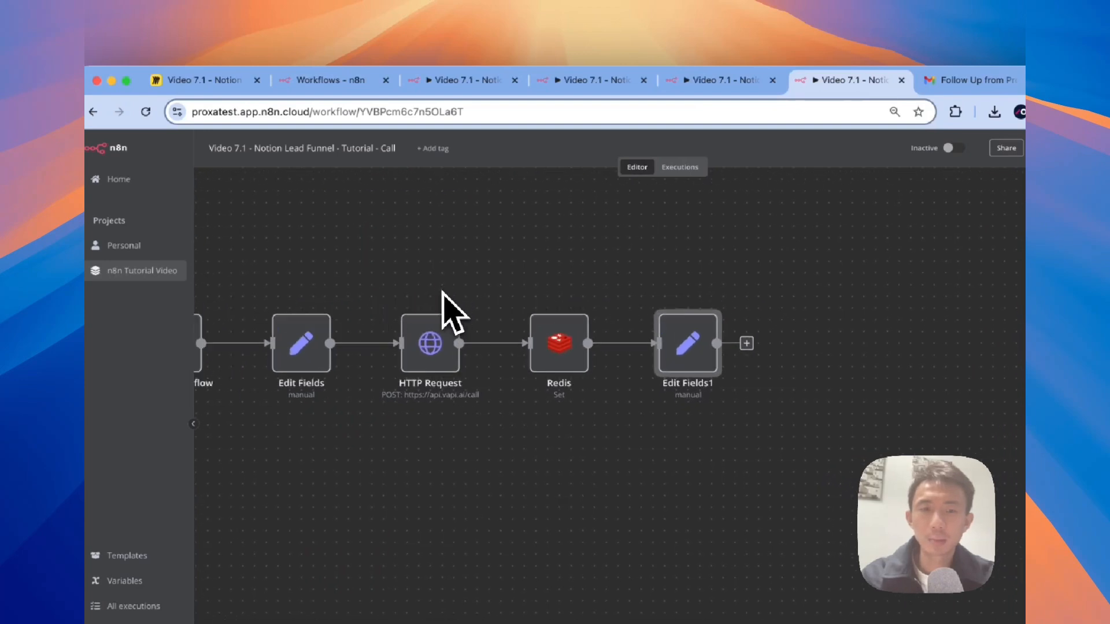
pyautogui.hscroll(-4, 442, 292)
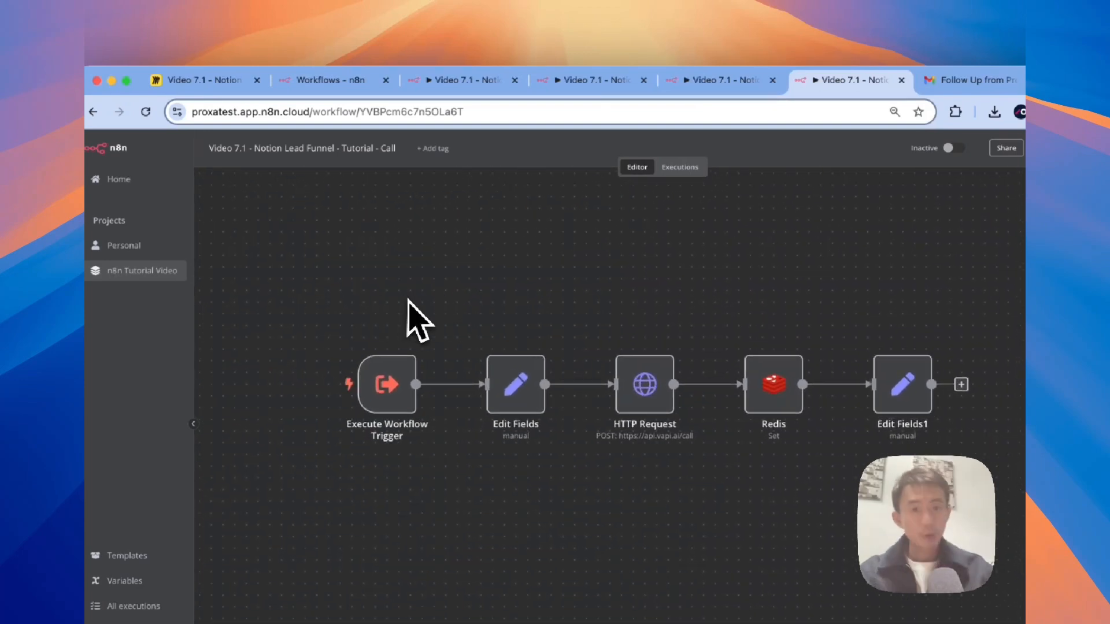
pyautogui.scroll(-2, 404, 298)
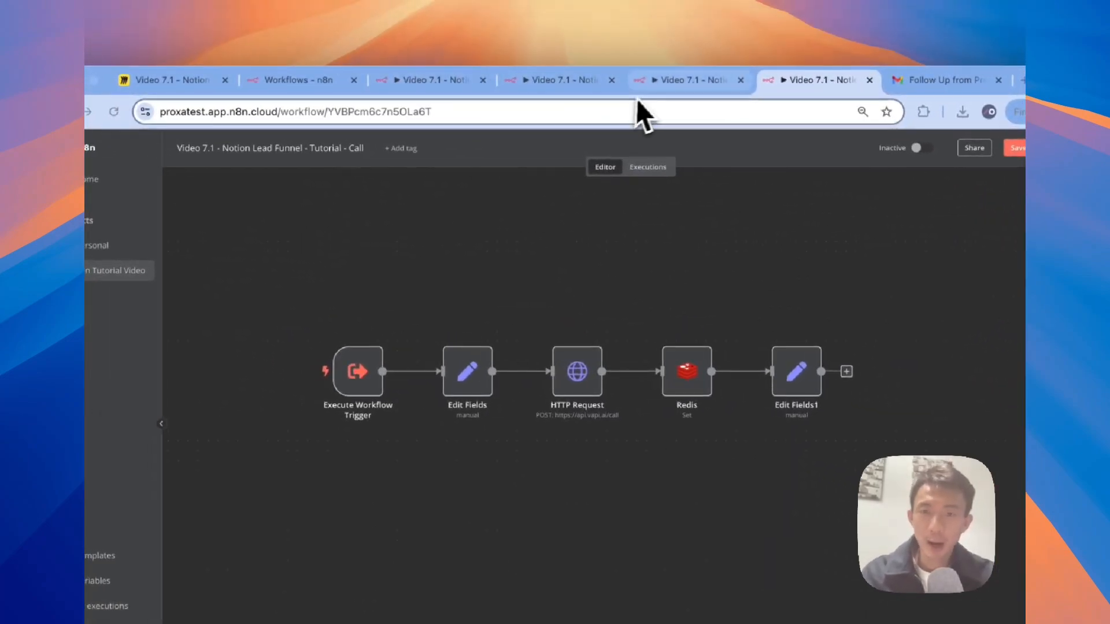
pyautogui.click(555, 56)
# Step: In the Tutorial workflow, move smsFollowup under AI Agent1 and add a Call n8n Workflow Tool
pyautogui.click(393, 83)
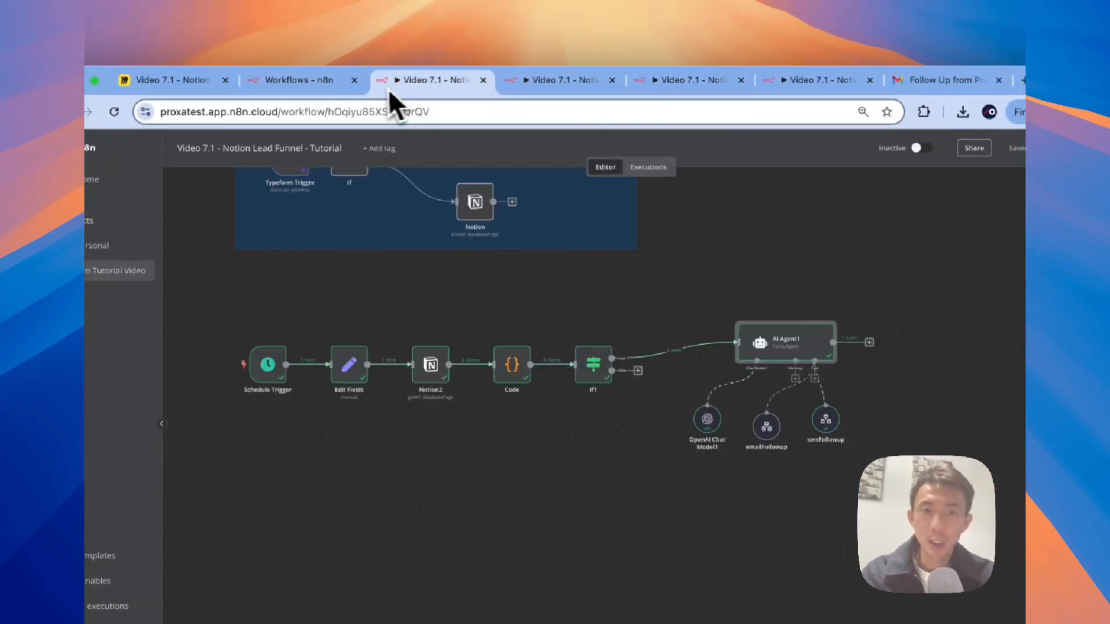
pyautogui.click(668, 84)
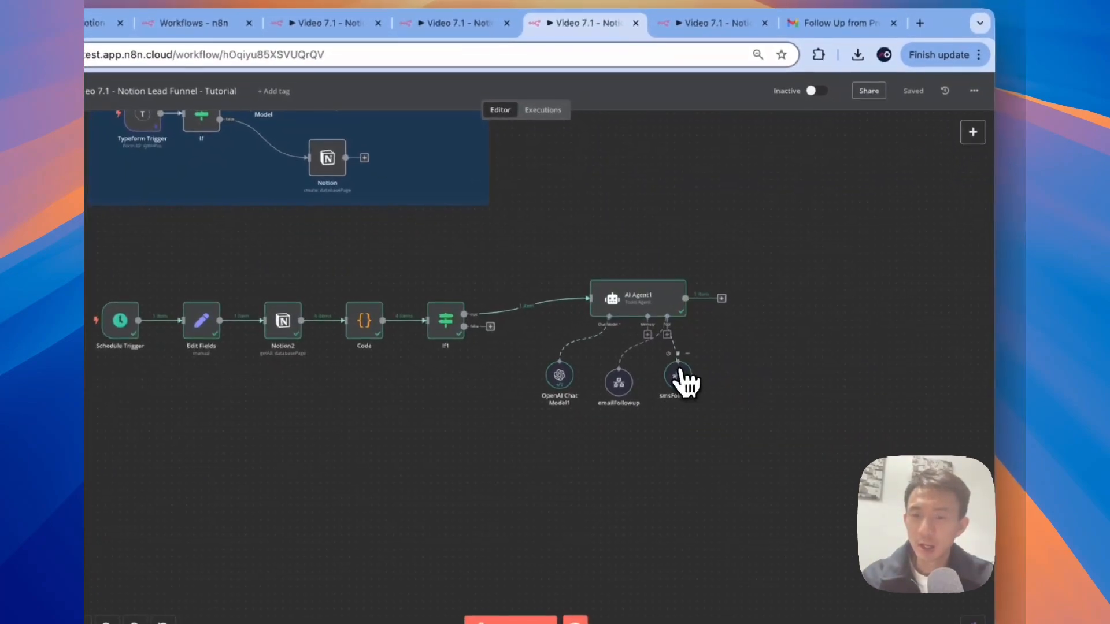
pyautogui.moveTo(680, 373); pyautogui.dragTo(659, 388)
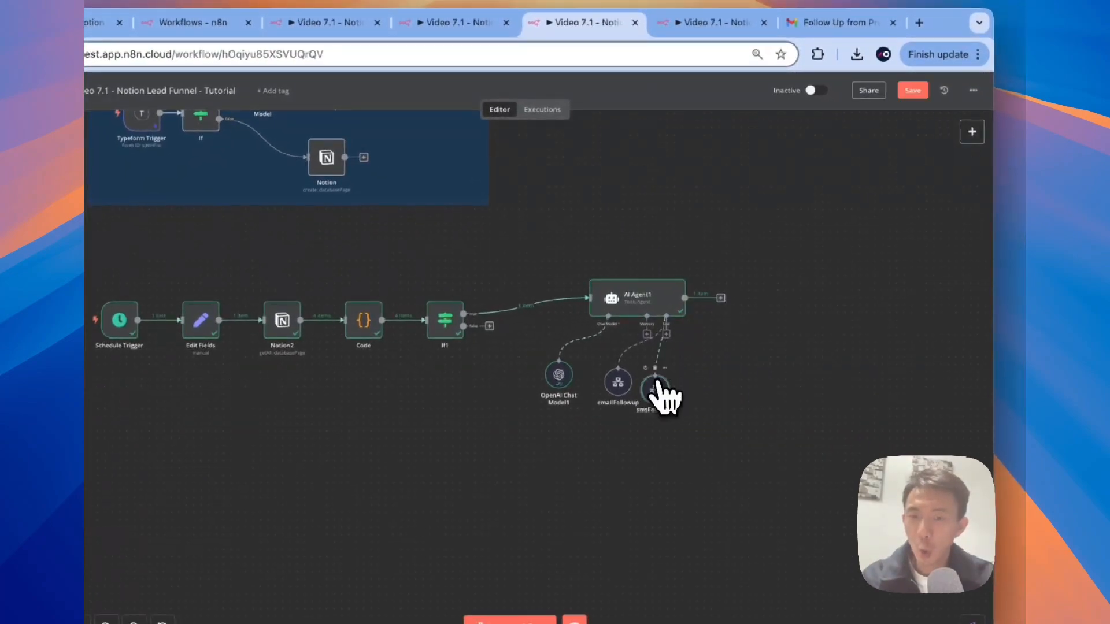
pyautogui.click(668, 335)
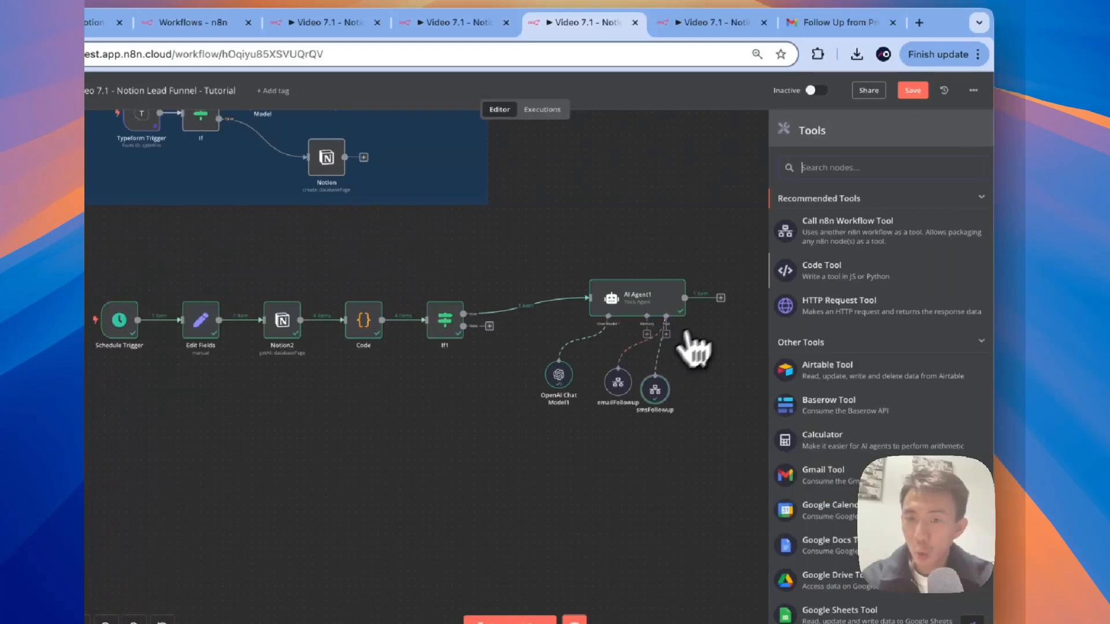
pyautogui.click(854, 228)
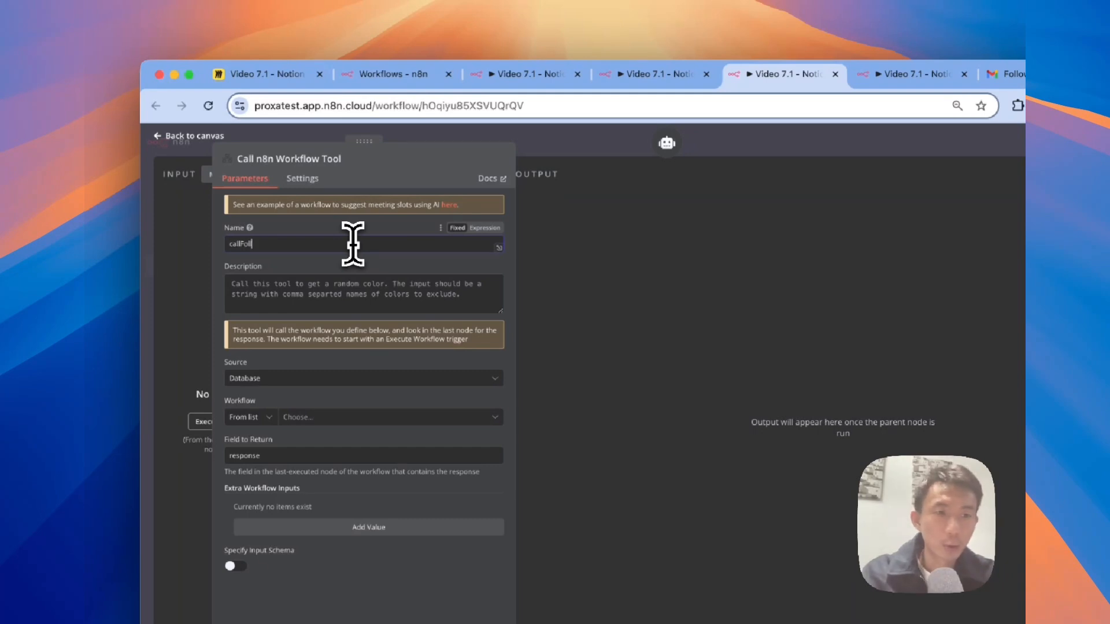
# Step: Rename the tool callFollowup and describe it as phoning a client, given phone number and name
pyautogui.press('Tab')
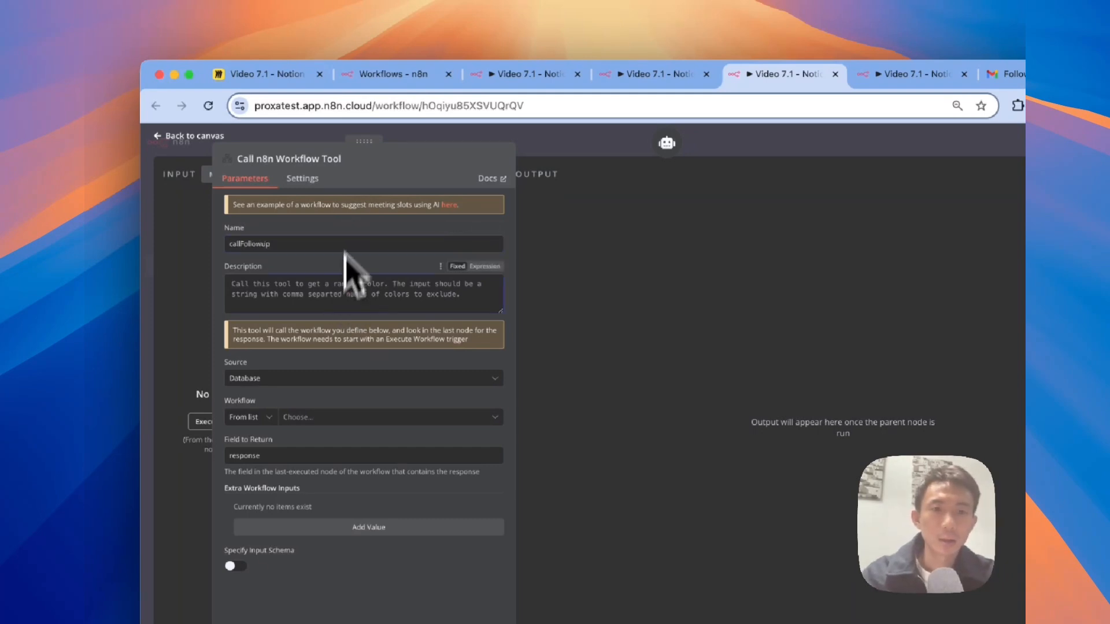
pyautogui.click(341, 159)
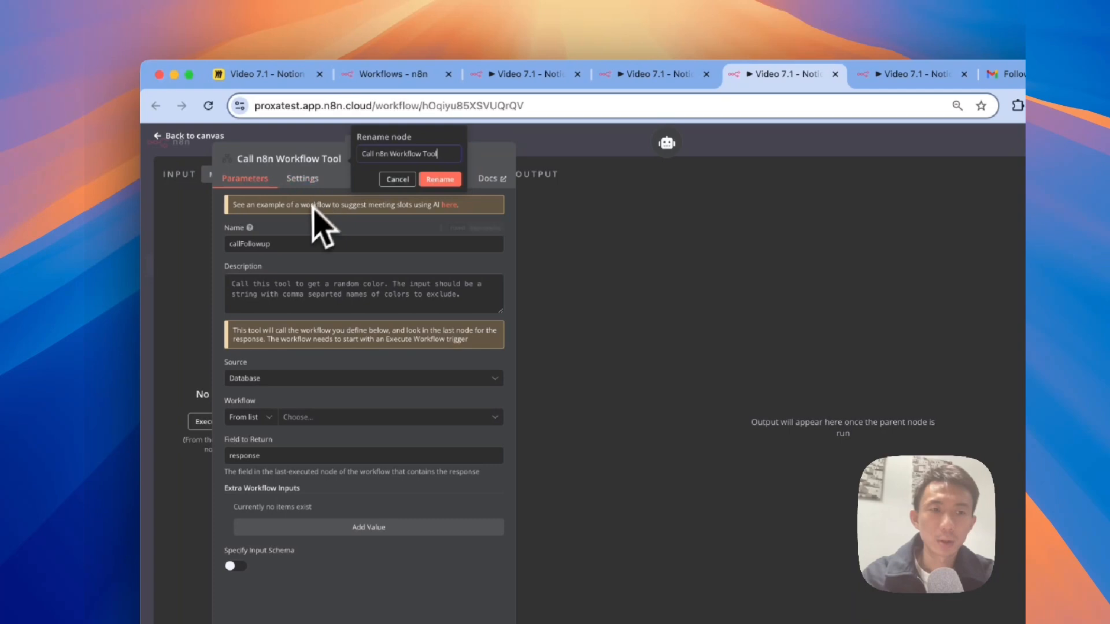
pyautogui.press('super+a')
pyautogui.press('super+c')
pyautogui.click(419, 155)
pyautogui.press('super+a')
pyautogui.press('super+v')
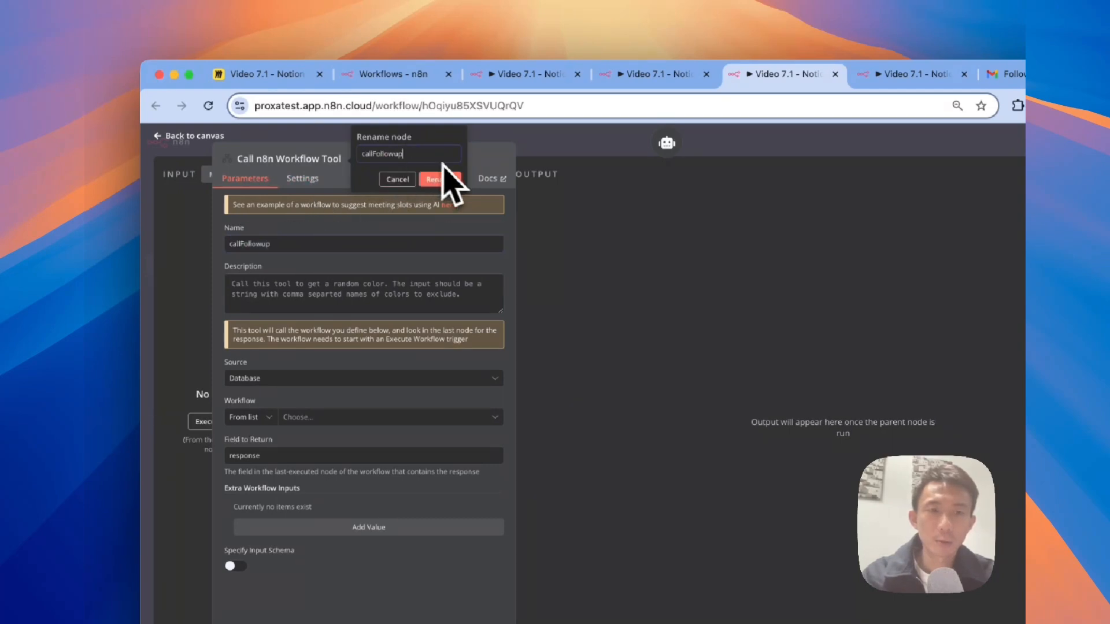
pyautogui.click(448, 180)
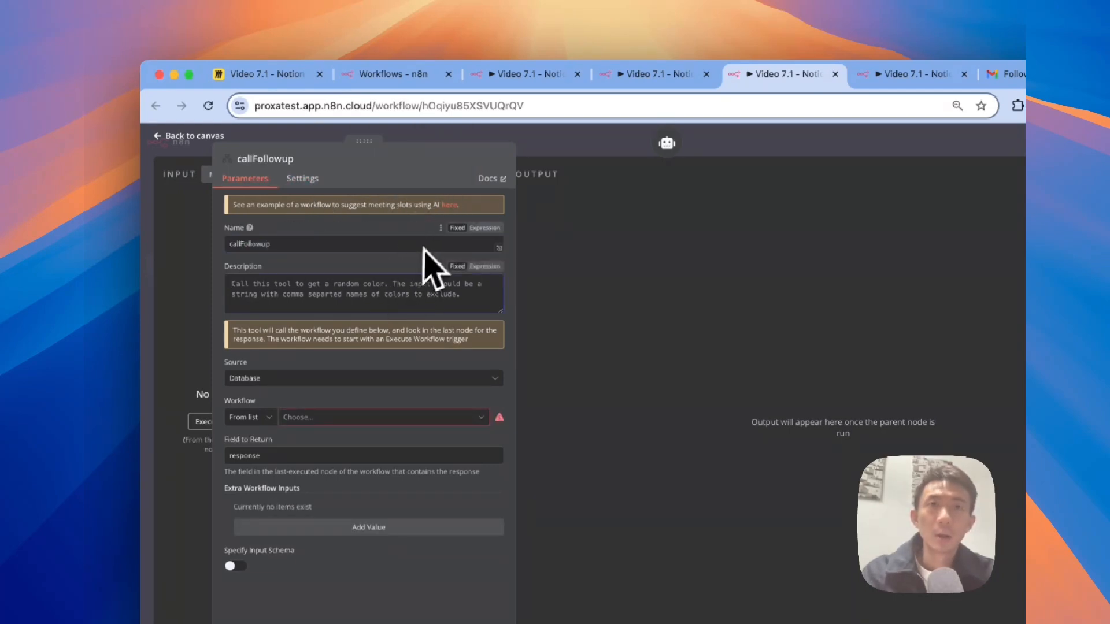
pyautogui.hotkey('ctrl', 'a')
pyautogui.write('qall this tool to make a ')
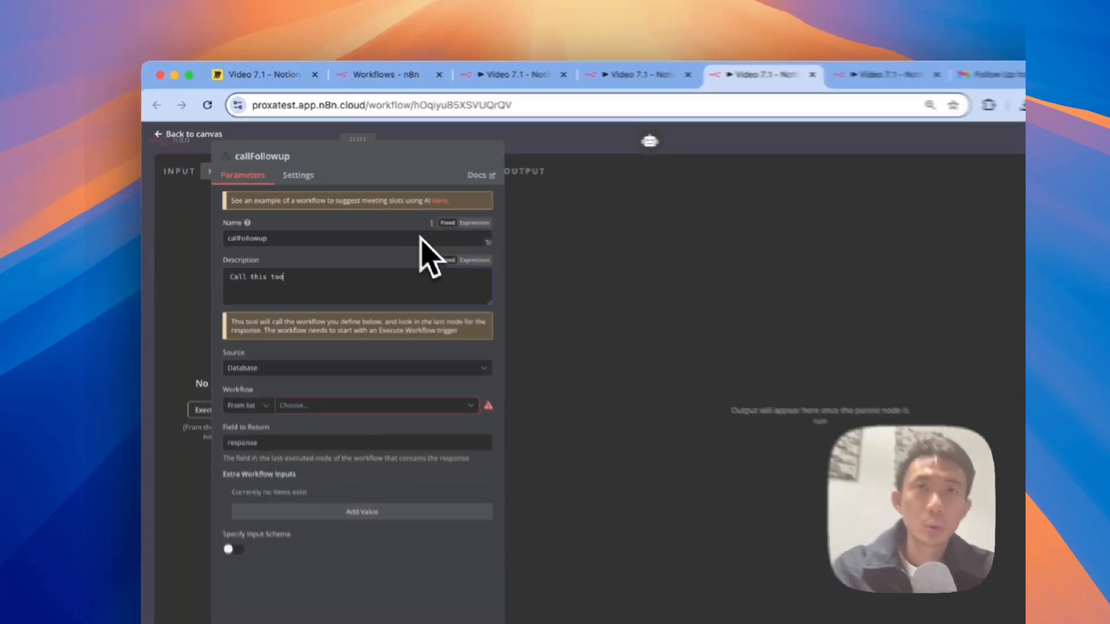
pyautogui.write('phone call')
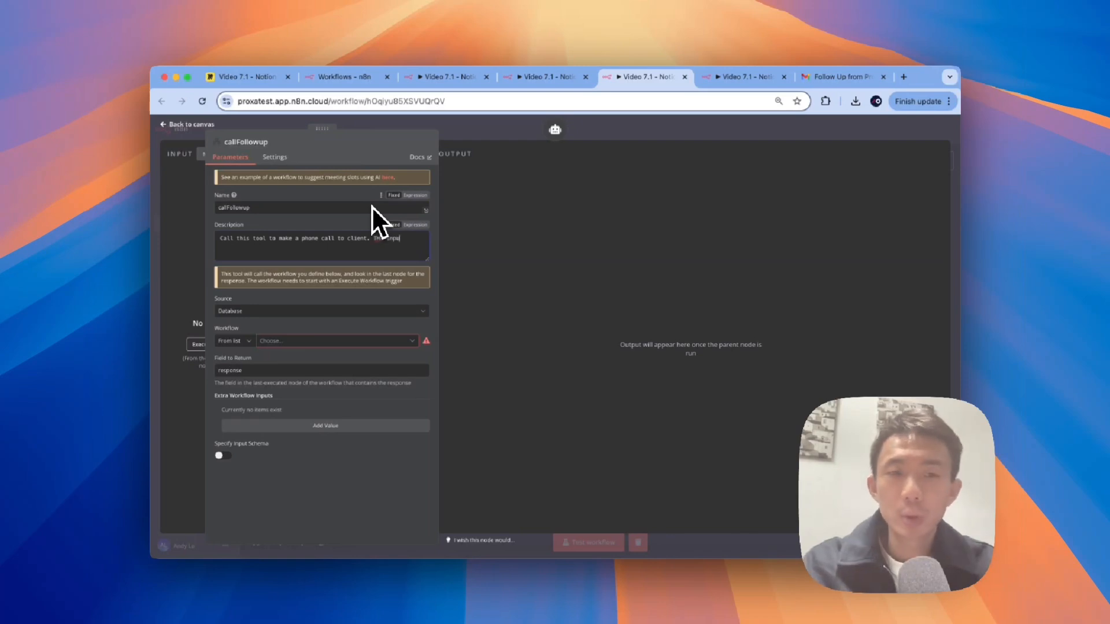
pyautogui.write('to client. The inpu')
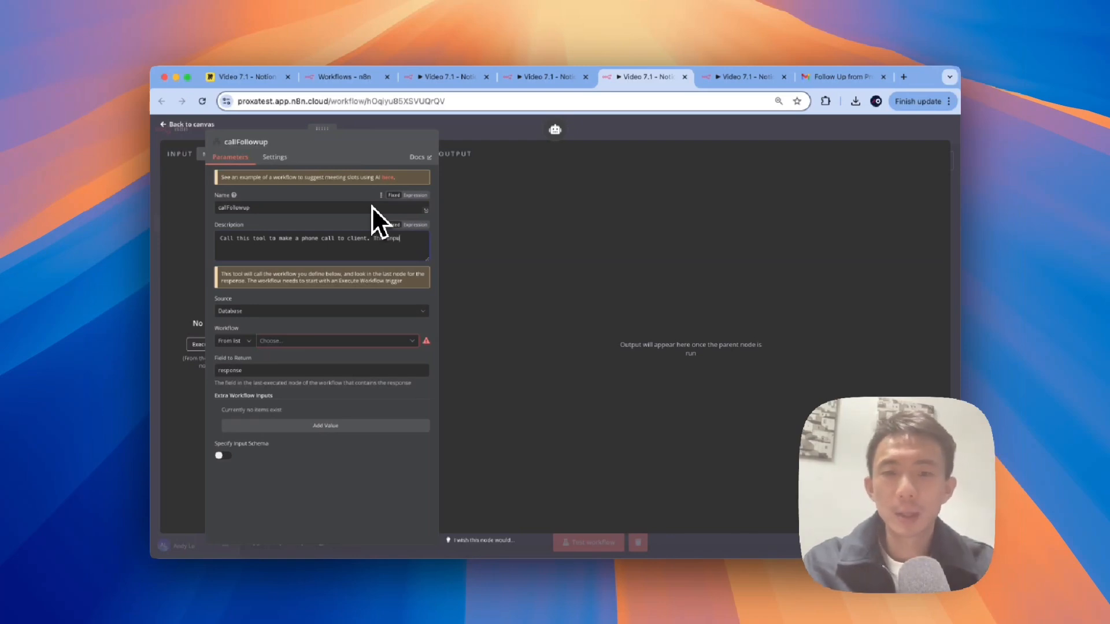
pyautogui.write('t should be phone')
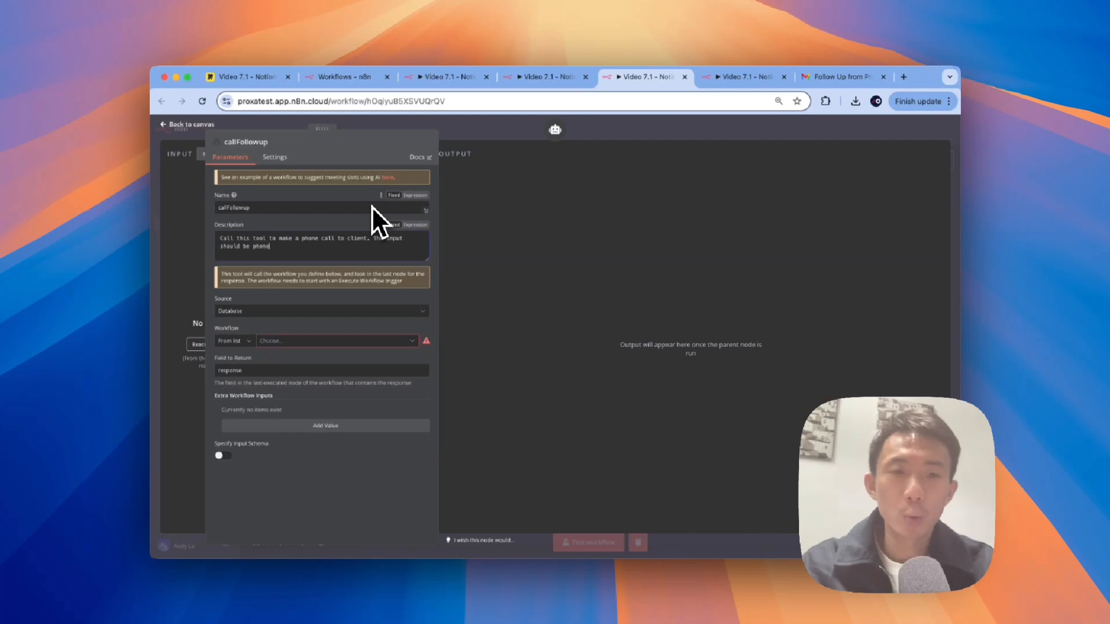
pyautogui.write(' number and client name')
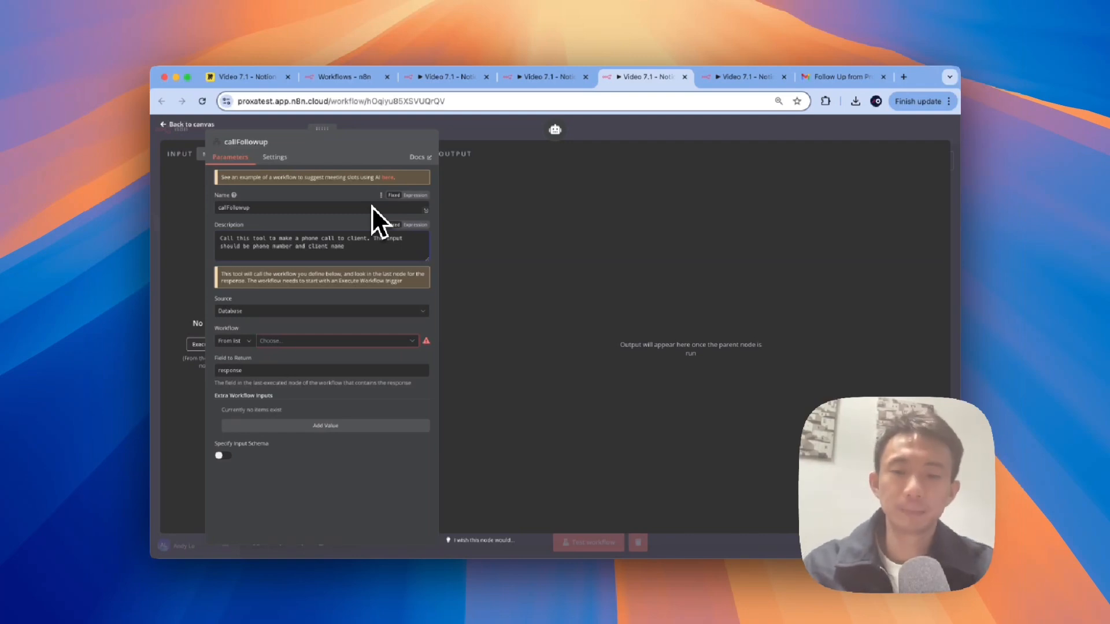
pyautogui.write('.')
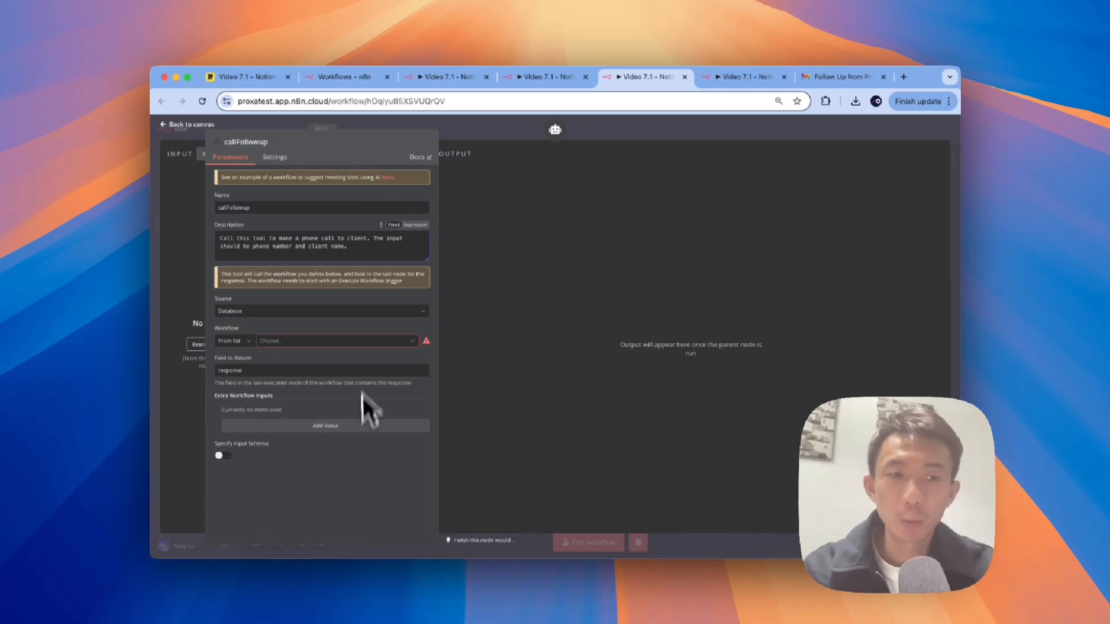
pyautogui.click(368, 341)
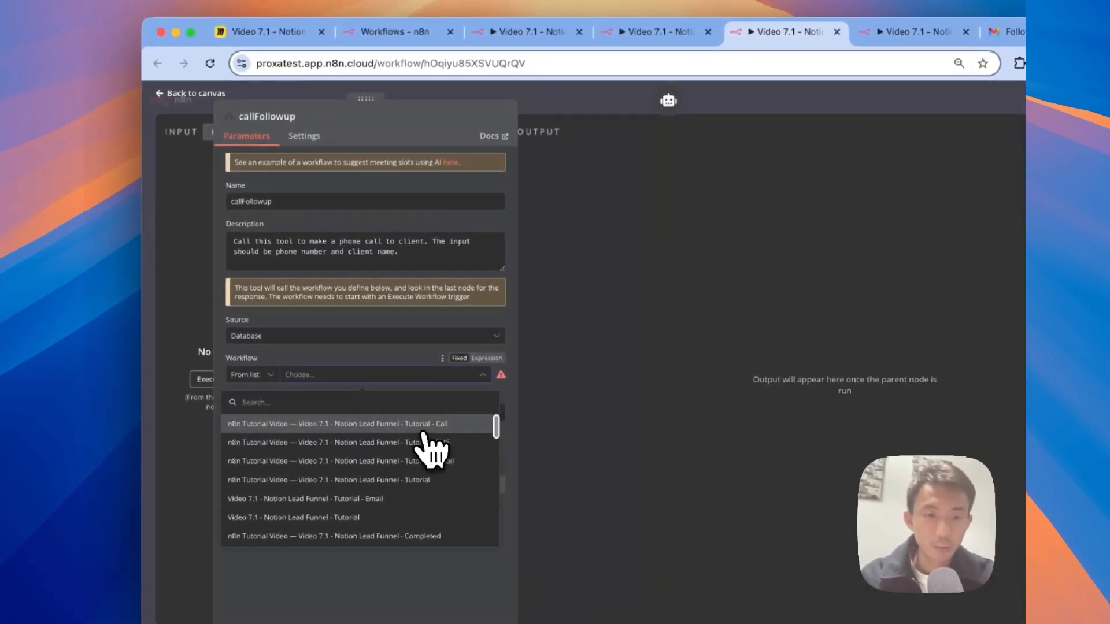
# Step: Point callFollowup at the Tutorial - Call workflow with a pasted phone-and-name JSON input schema
pyautogui.click(425, 438)
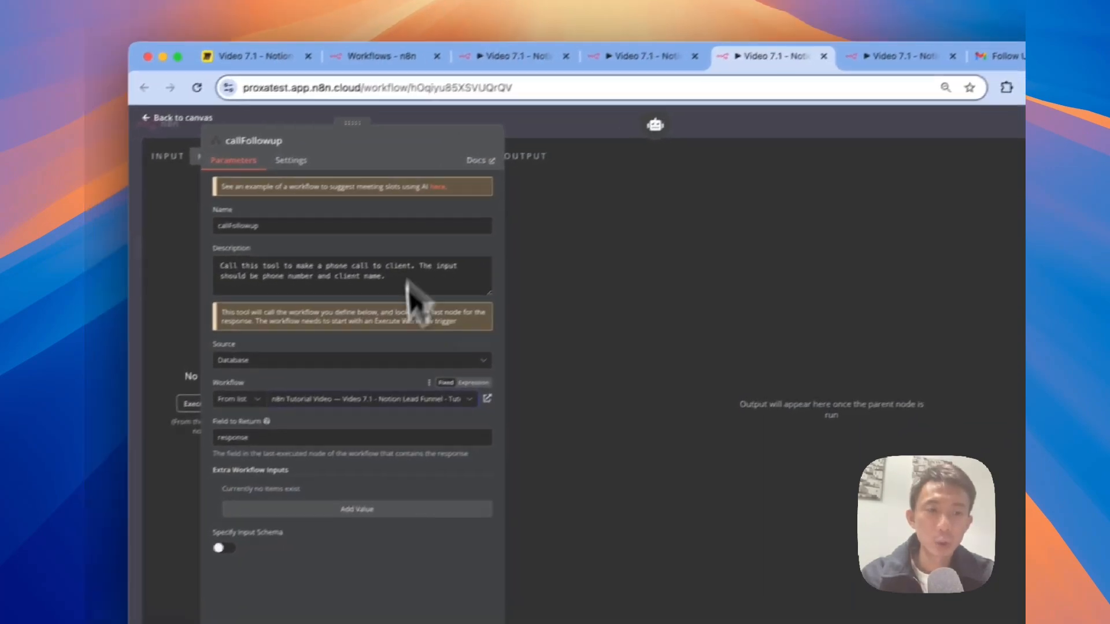
pyautogui.click(221, 548)
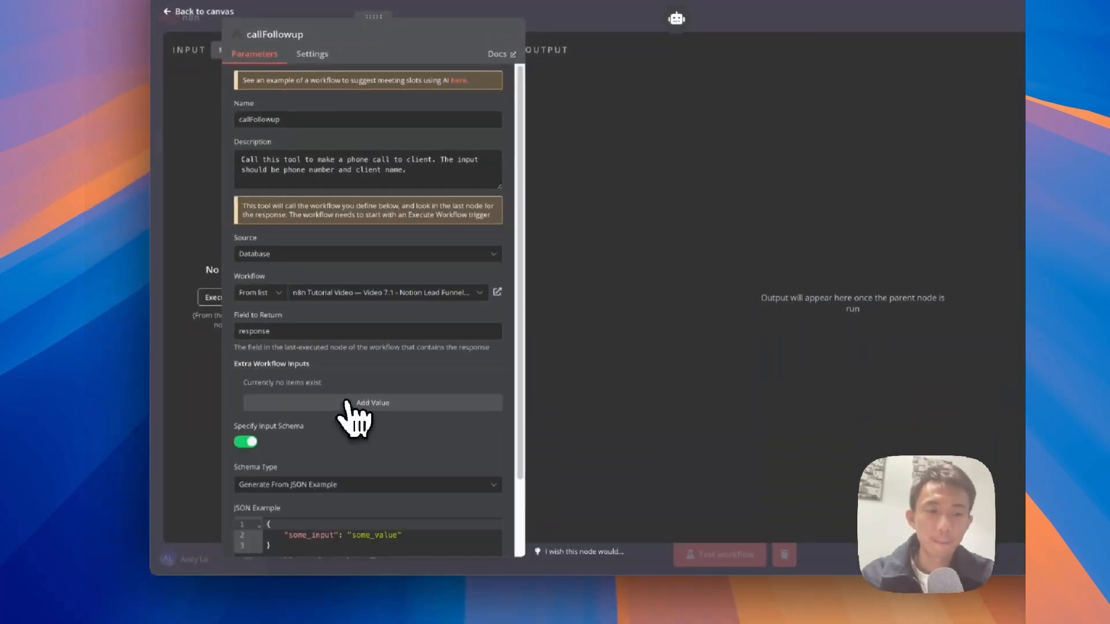
pyautogui.scroll(-3, 347, 402)
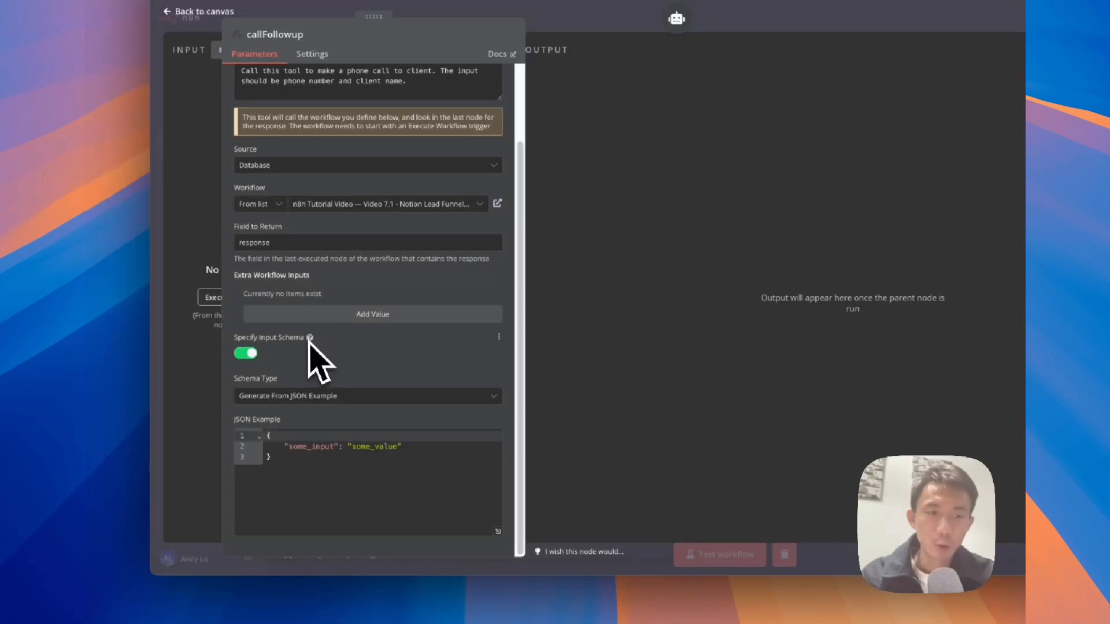
pyautogui.moveTo(309, 339)
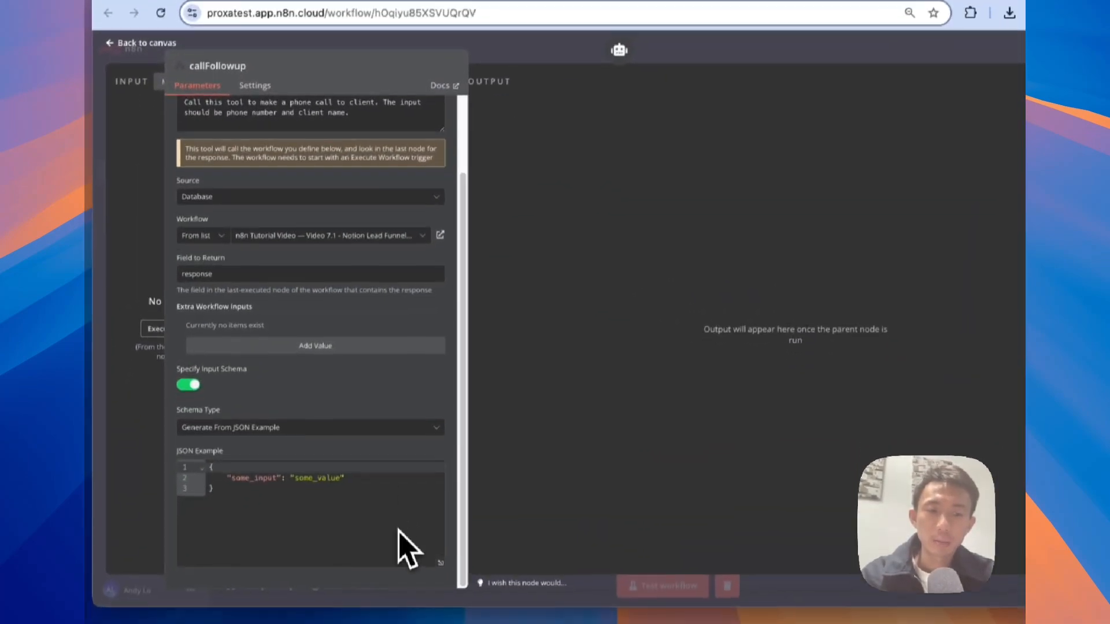
pyautogui.click(308, 590)
pyautogui.press('super+a')
pyautogui.press('super+v')
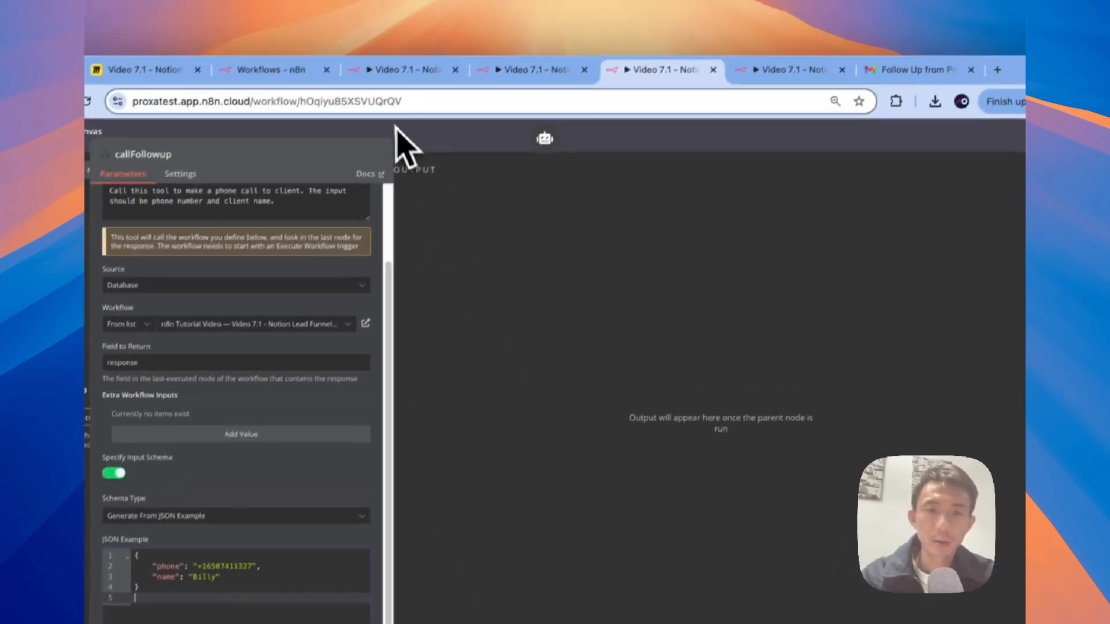
# Step: Save the Tutorial workflow and switch to the lead's Notion page
pyautogui.press('Escape')
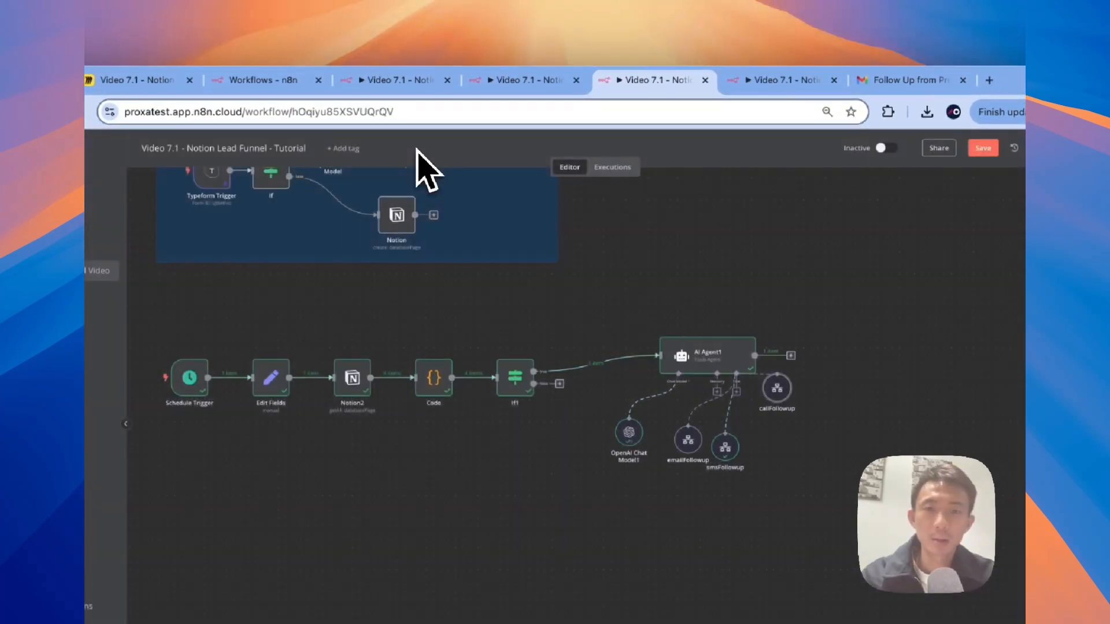
pyautogui.click(889, 149)
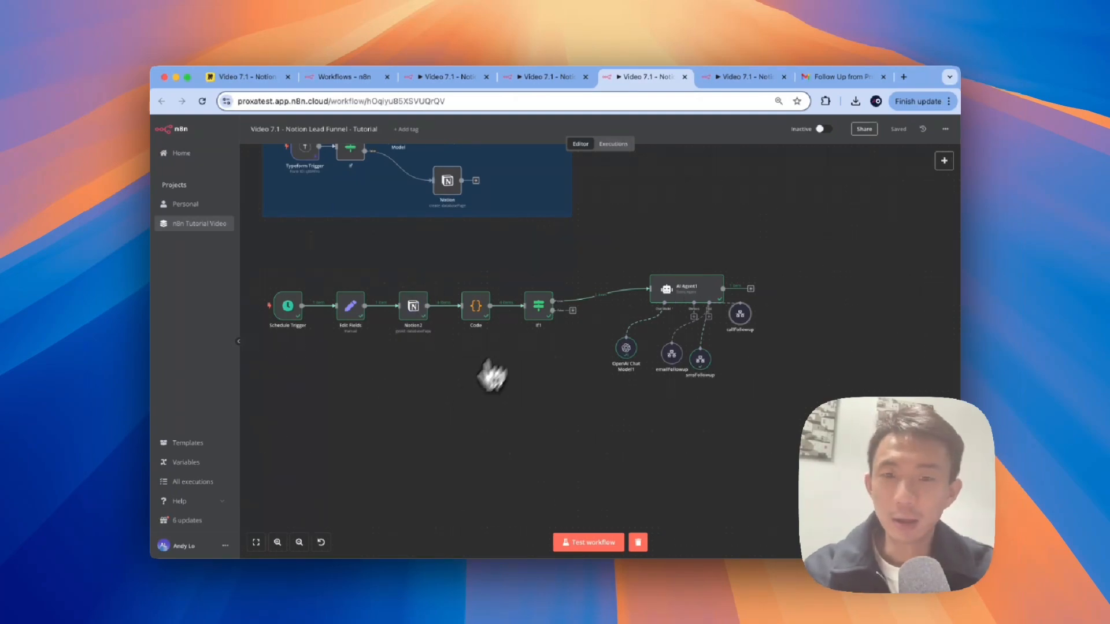
pyautogui.hotkey('ctrl', 'Right')
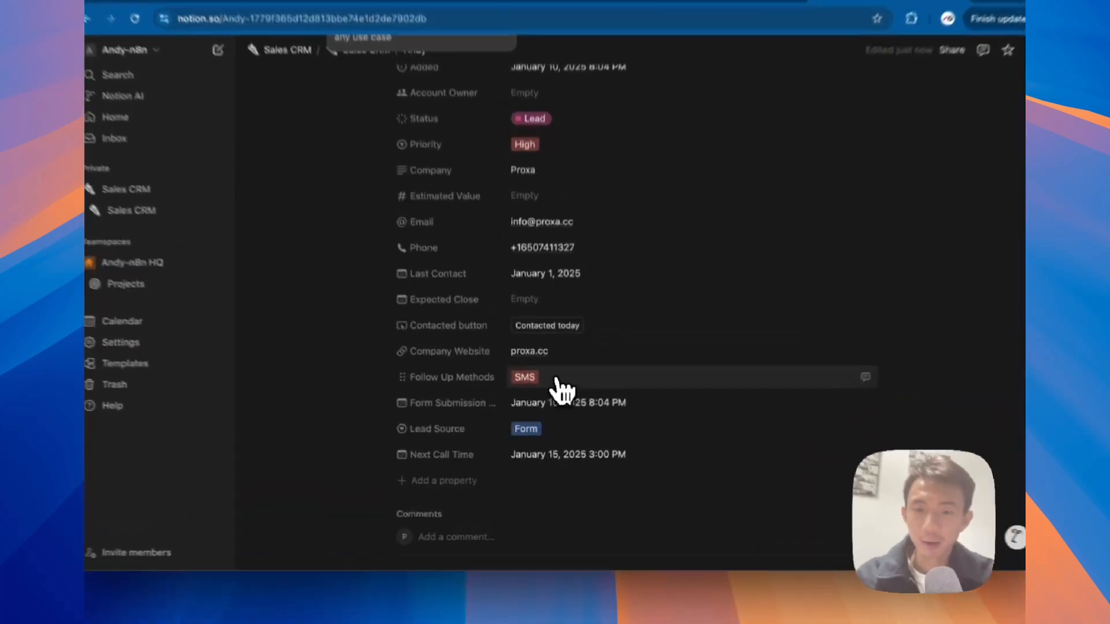
# Step: Remove the SMS tag from the lead's Follow Up Methods and select Calls instead
pyautogui.click(548, 398)
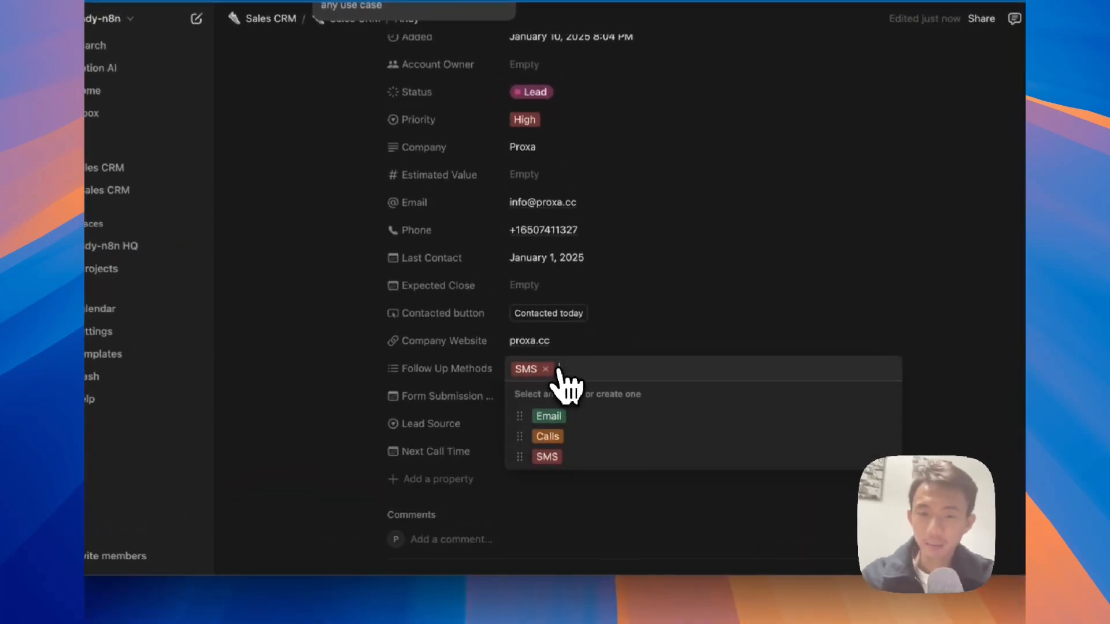
pyautogui.click(545, 368)
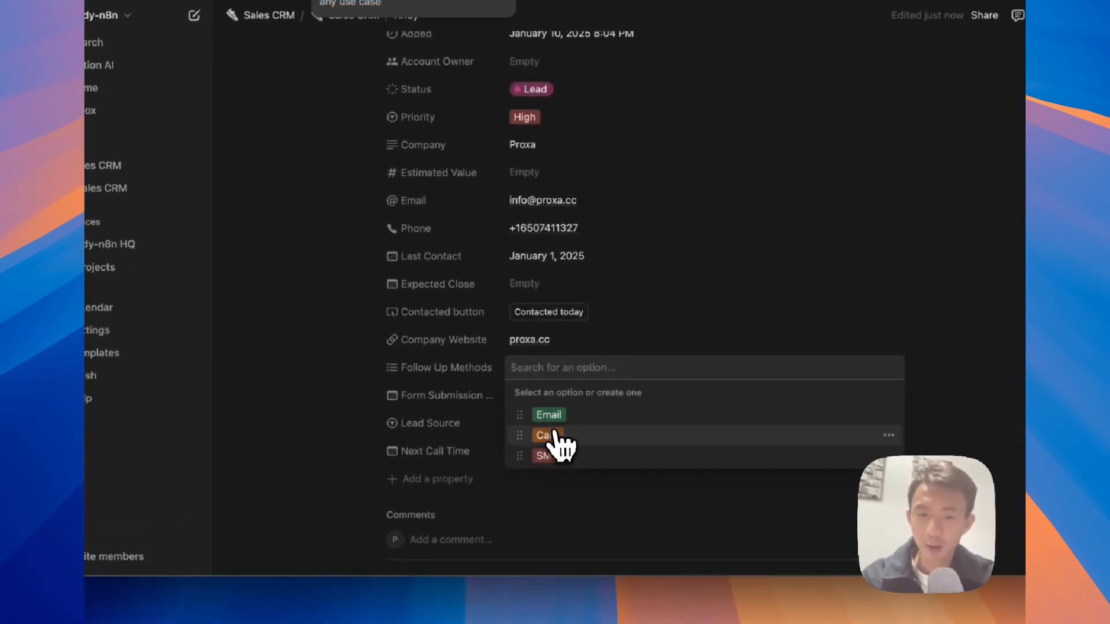
pyautogui.click(548, 436)
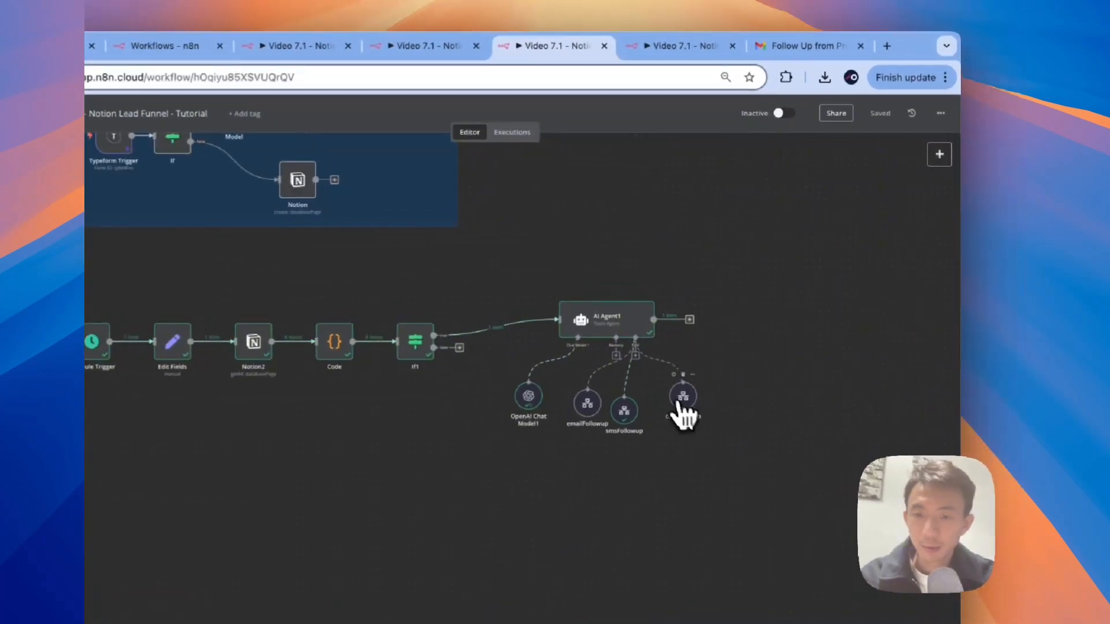
# Step: Align callFollowup and smsFollowup with emailFollowup, save, then run Schedule Trigger and Edit Fields
pyautogui.moveTo(679, 404); pyautogui.dragTo(619, 411)
pyautogui.click(882, 116)
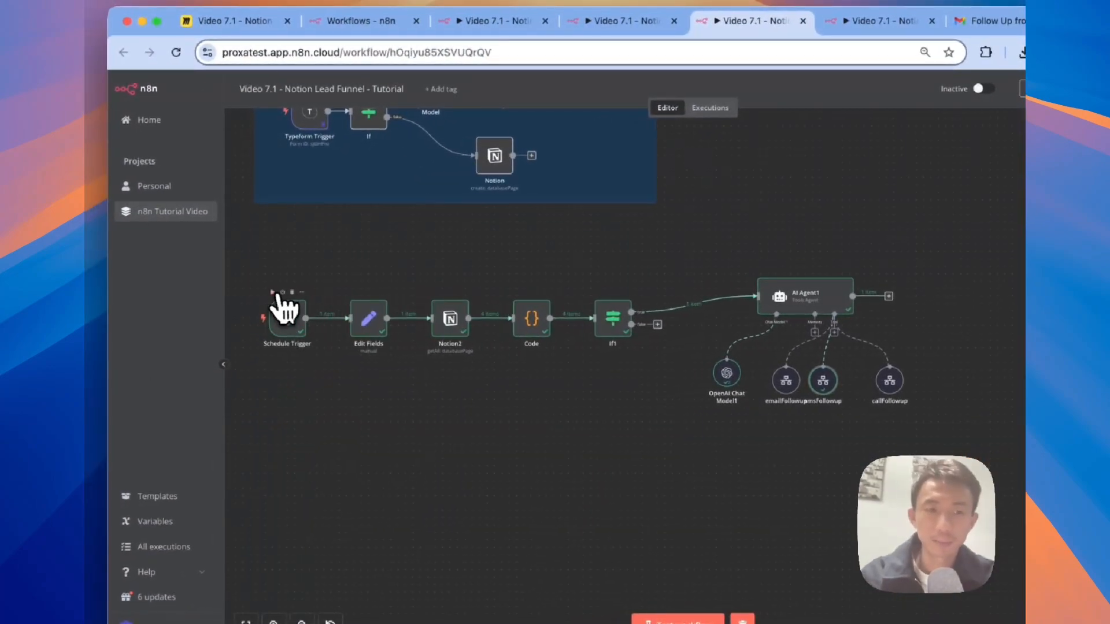
pyautogui.click(274, 293)
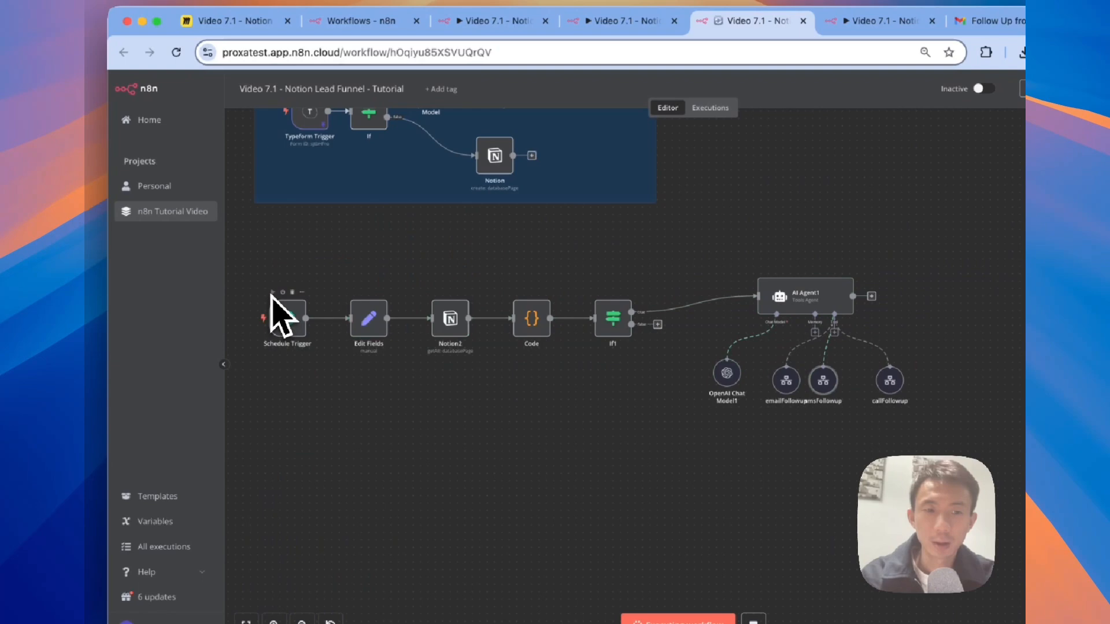
pyautogui.click(355, 293)
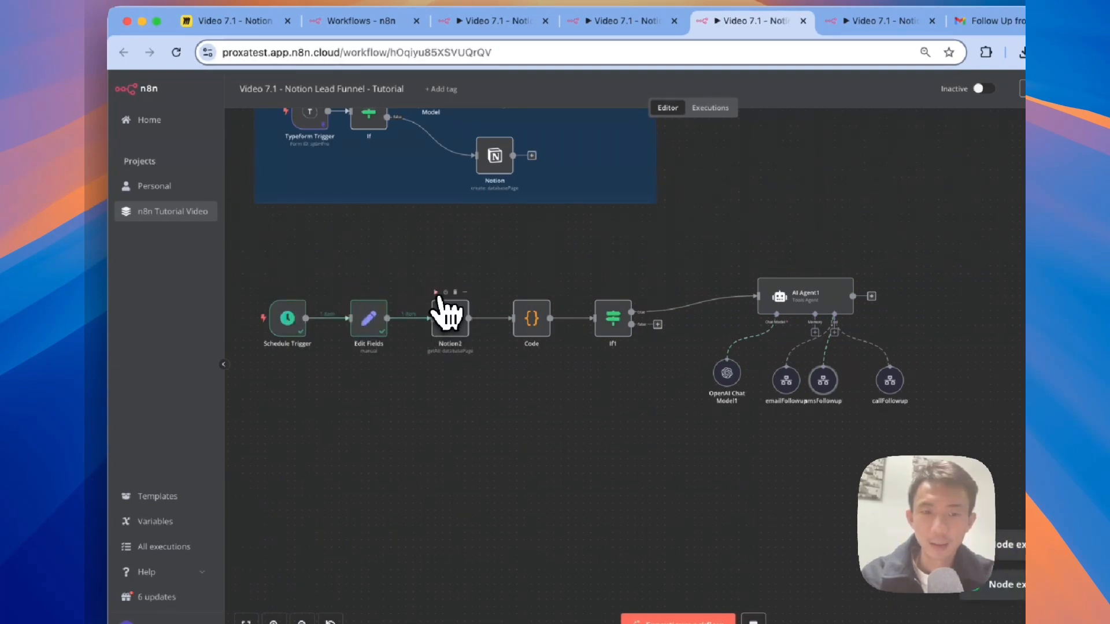
# Step: Check Notion2's 4 returned leads, the first listing Calls, then run the Code node
pyautogui.doubleClick(459, 327)
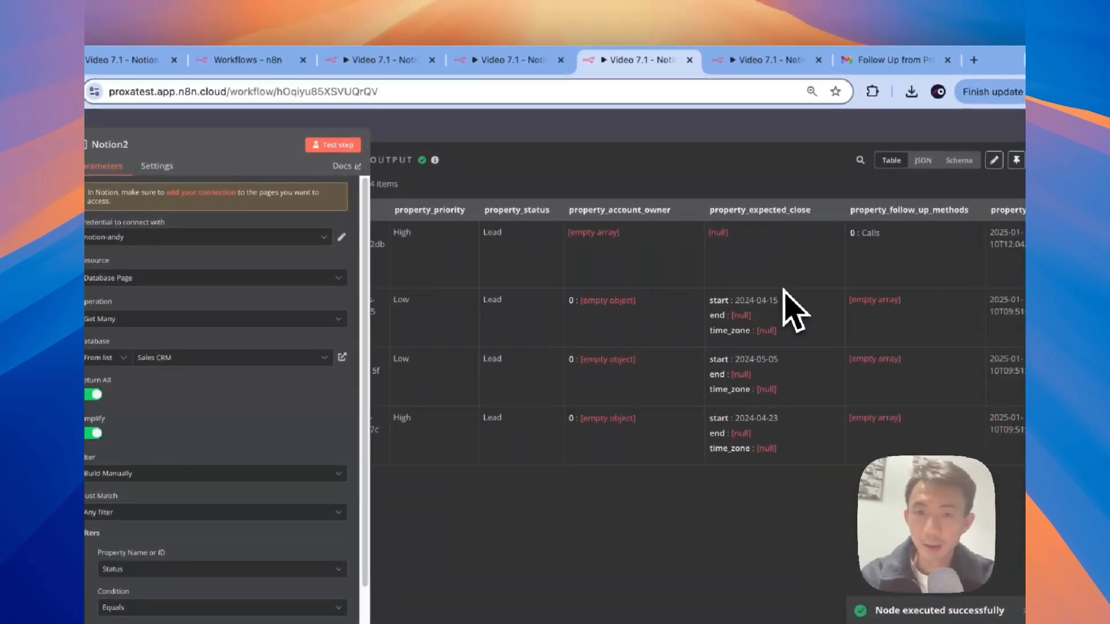
pyautogui.hscroll(5, 789, 310)
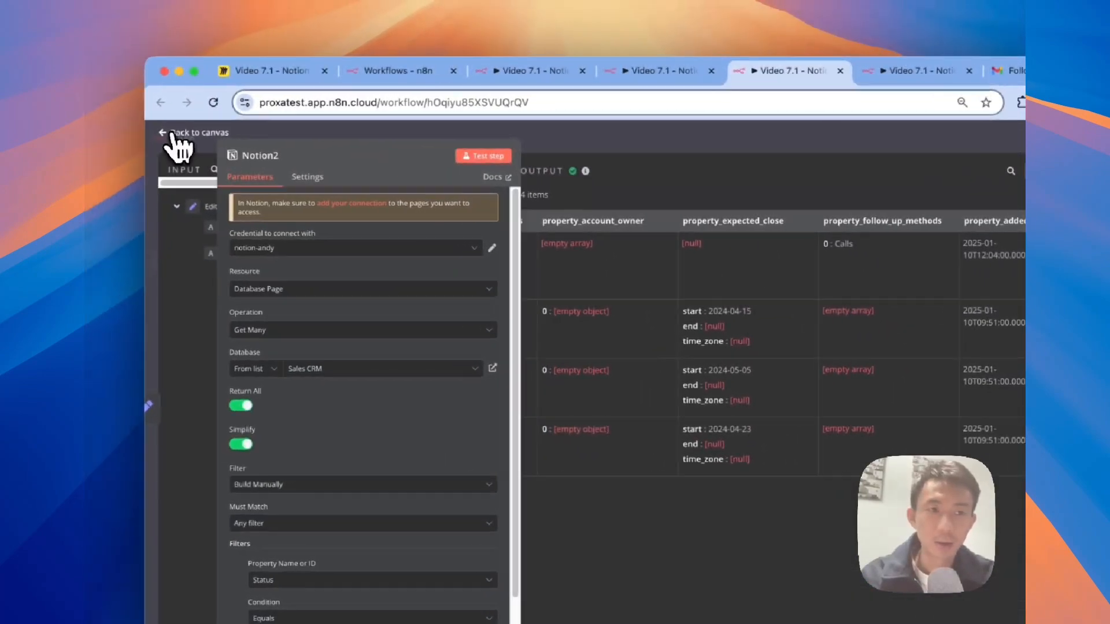
pyautogui.click(124, 128)
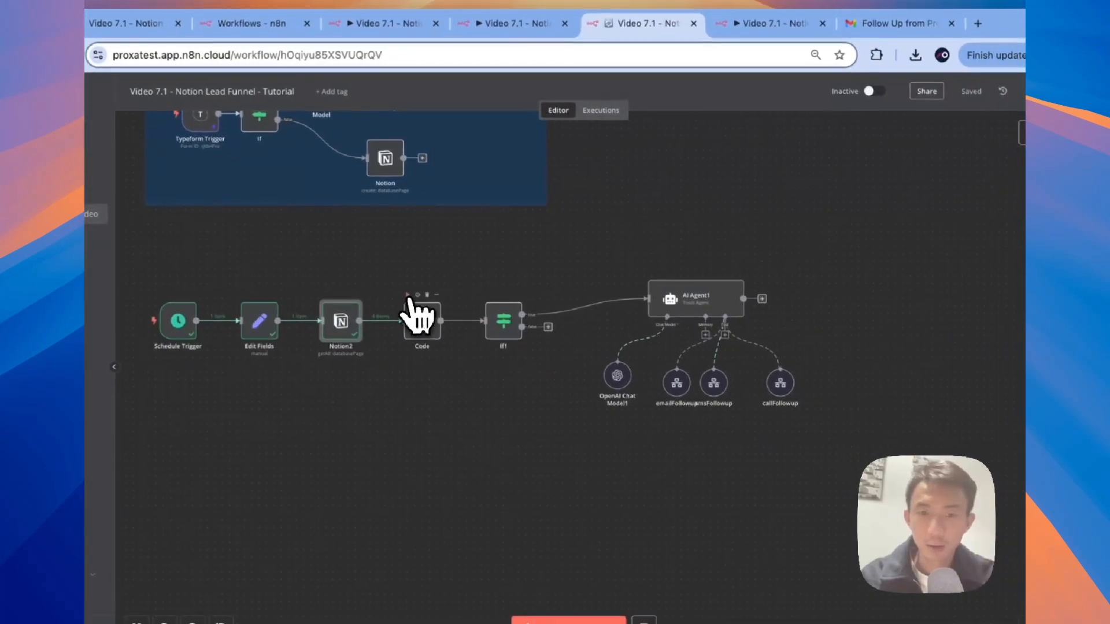
pyautogui.click(407, 296)
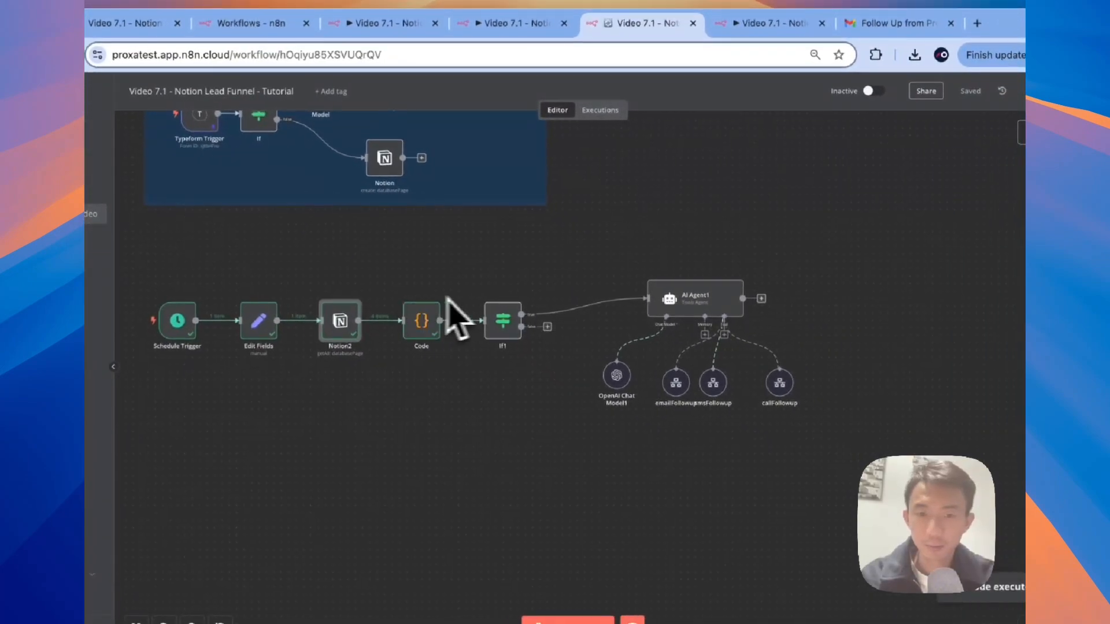
# Step: Run If1 and AI Agent1, then open AI Agent1's details
pyautogui.click(489, 295)
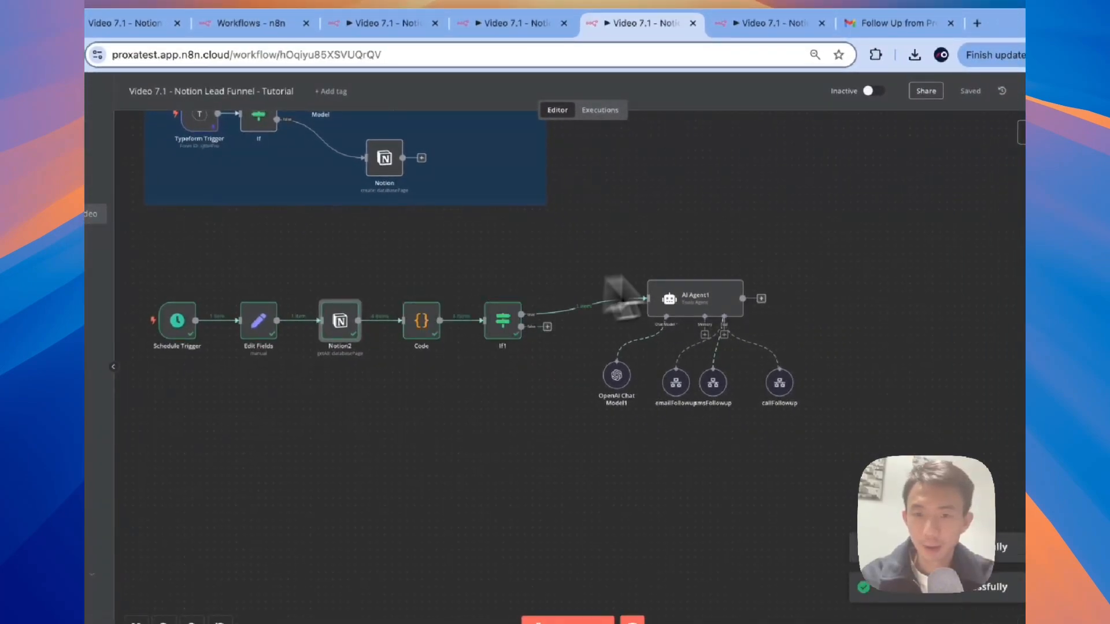
pyautogui.click(681, 272)
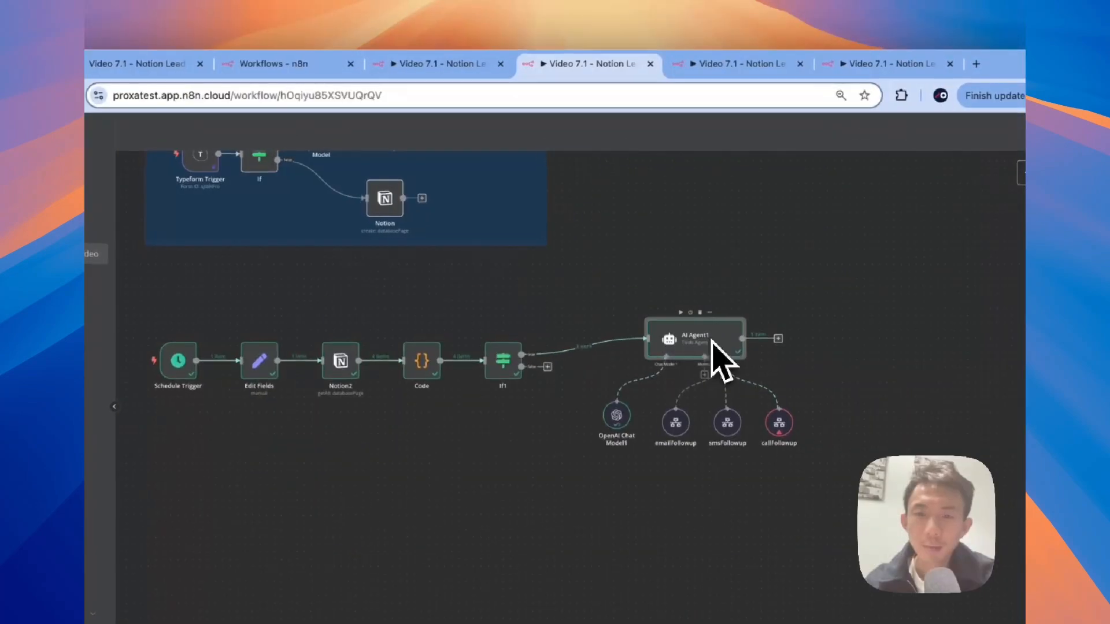
pyautogui.doubleClick(712, 296)
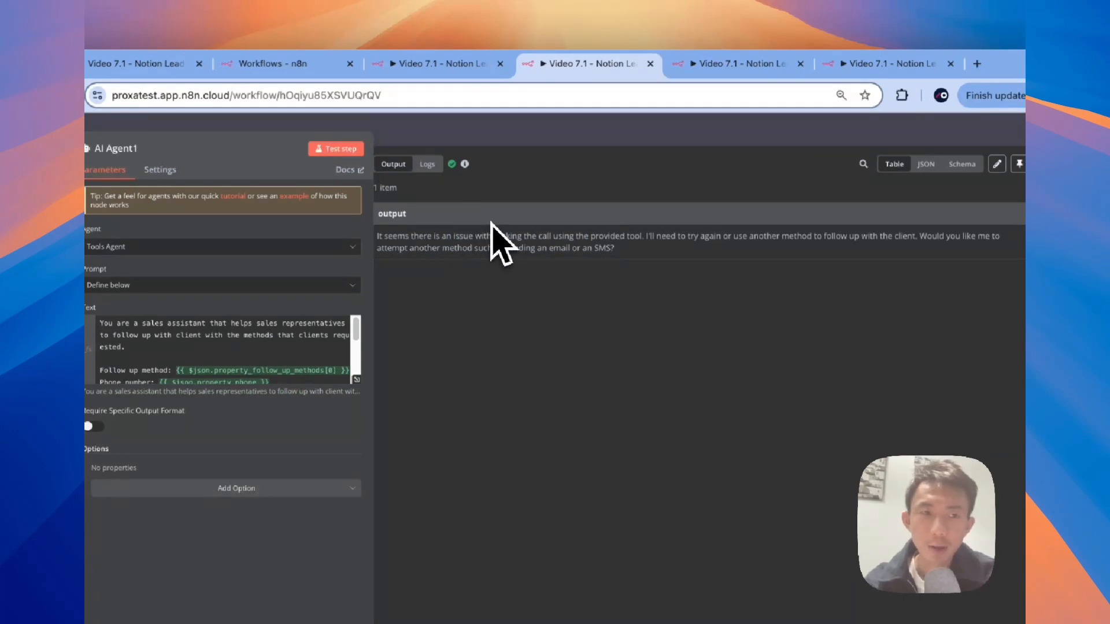
# Step: In the agent's Logs, inspect callFollowup's query and its 'JSON parameter needs to be valid JSON' error
pyautogui.click(427, 164)
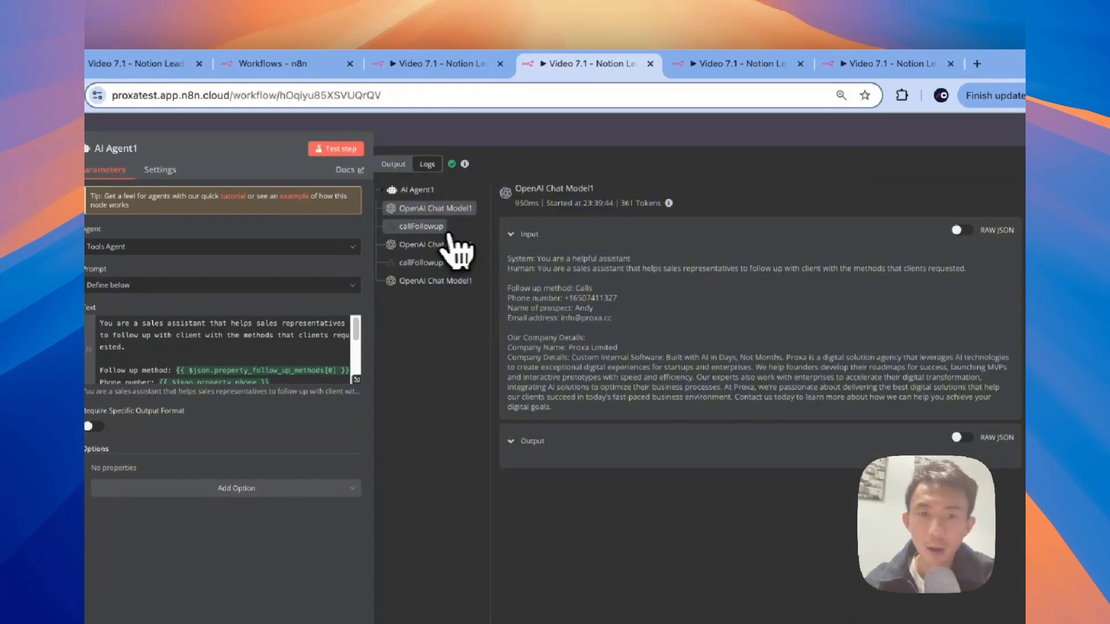
pyautogui.click(425, 227)
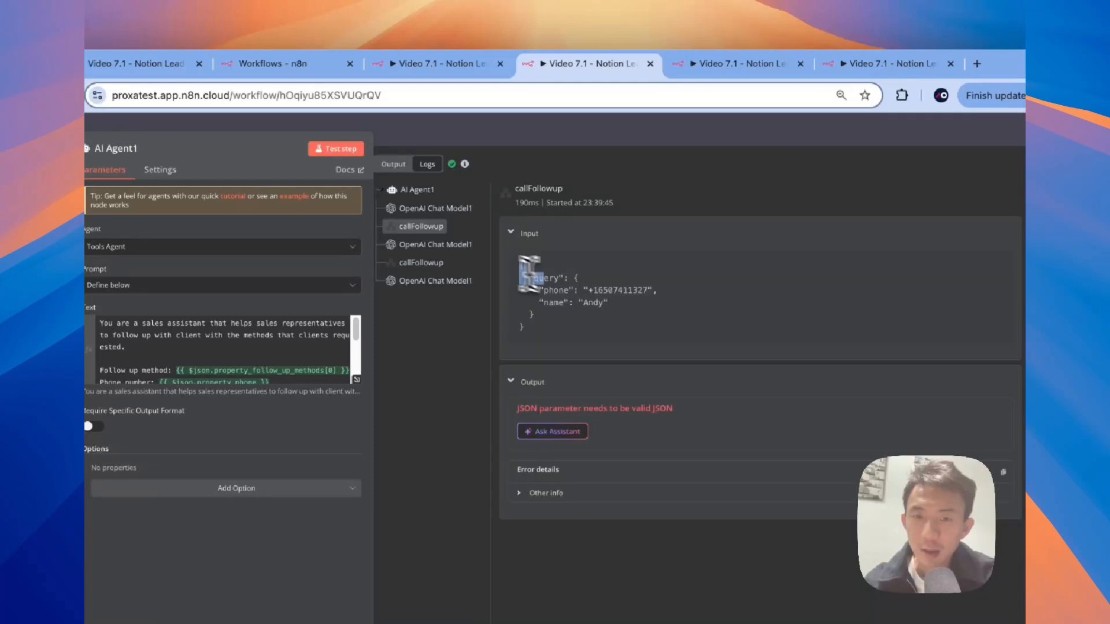
pyautogui.moveTo(529, 273); pyautogui.dragTo(570, 345)
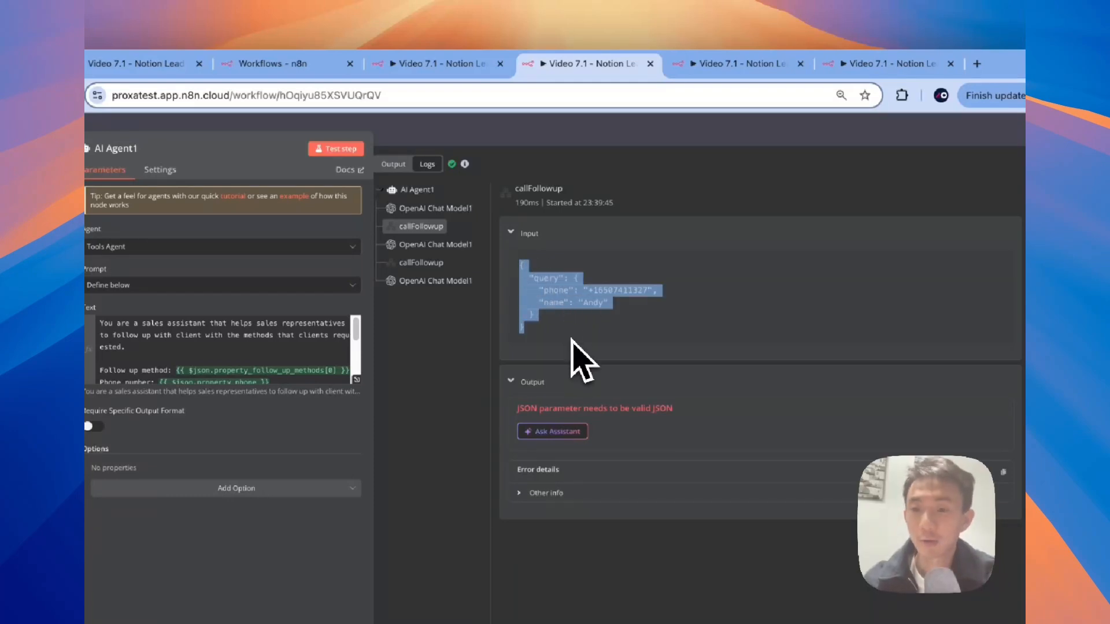
pyautogui.moveTo(516, 408); pyautogui.dragTo(674, 411)
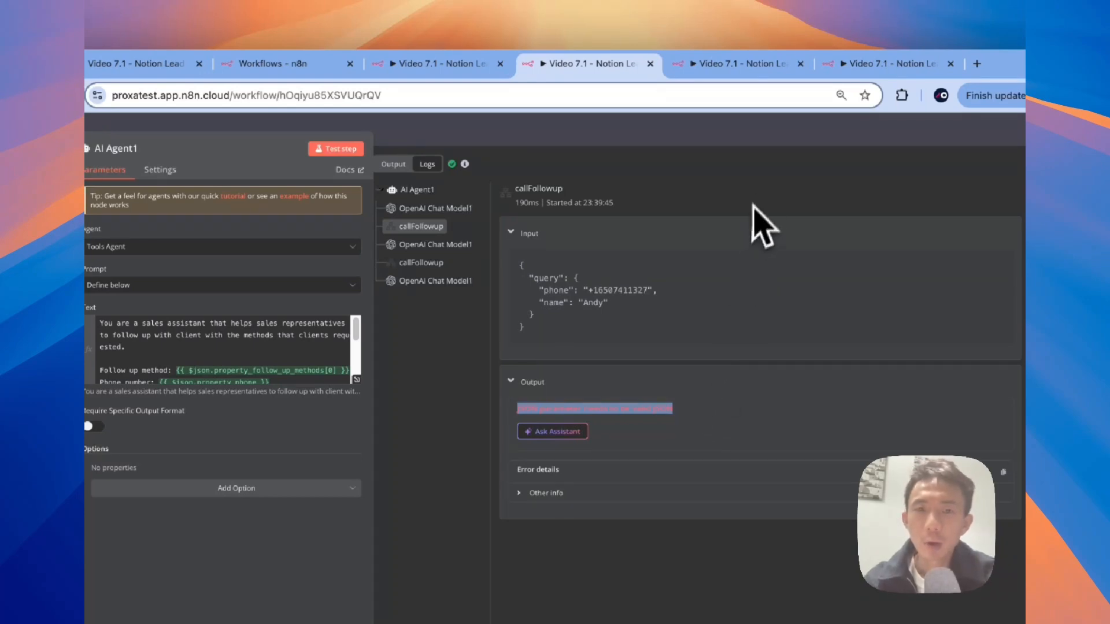
pyautogui.click(727, 142)
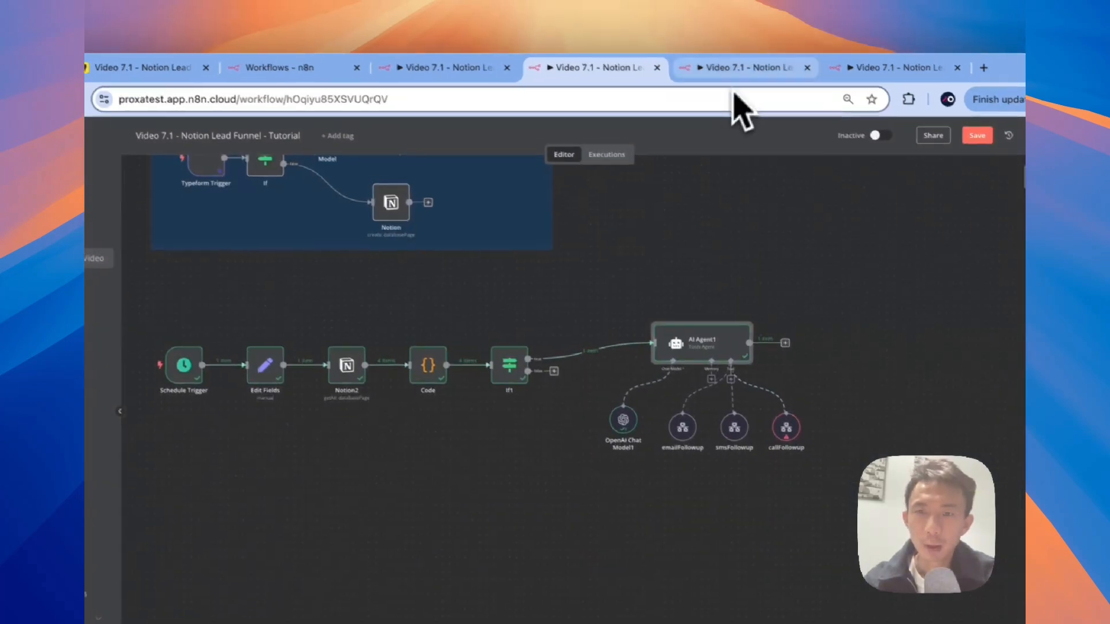
# Step: In the Tutorial - Call workflow, review the HTTP Request node's parameters
pyautogui.click(753, 87)
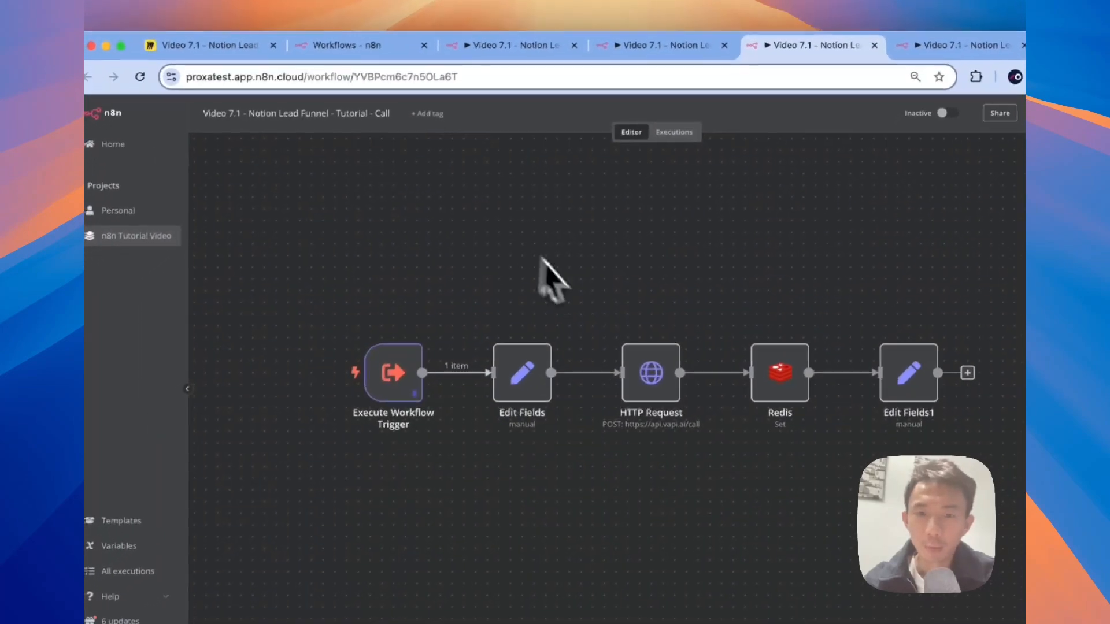
pyautogui.doubleClick(656, 376)
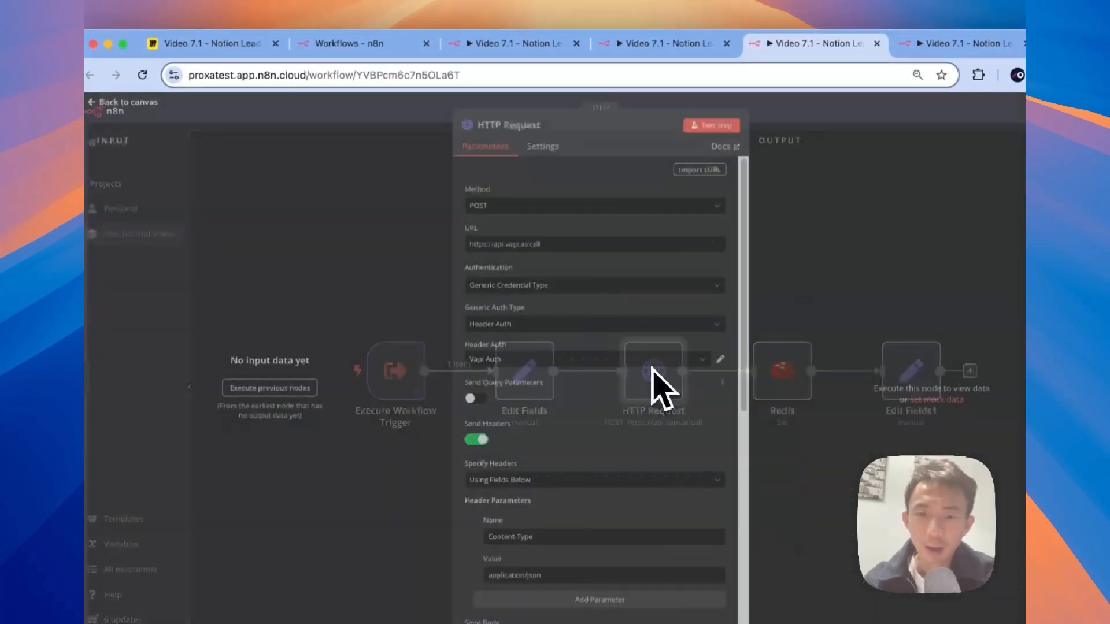
pyautogui.scroll(-5, 643, 407)
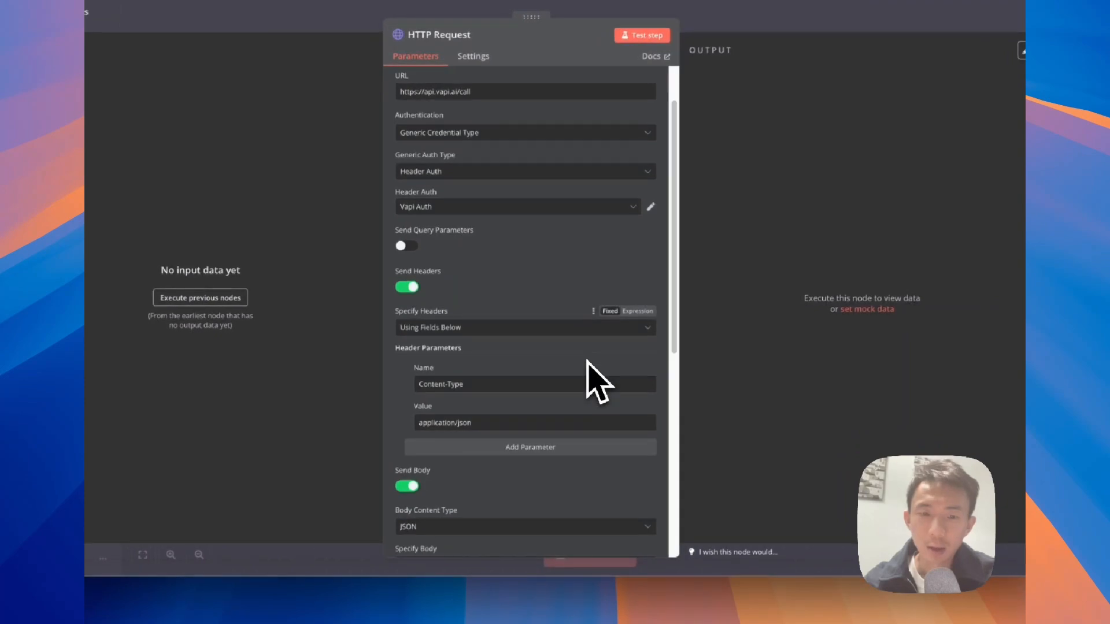
pyautogui.scroll(-3, 587, 367)
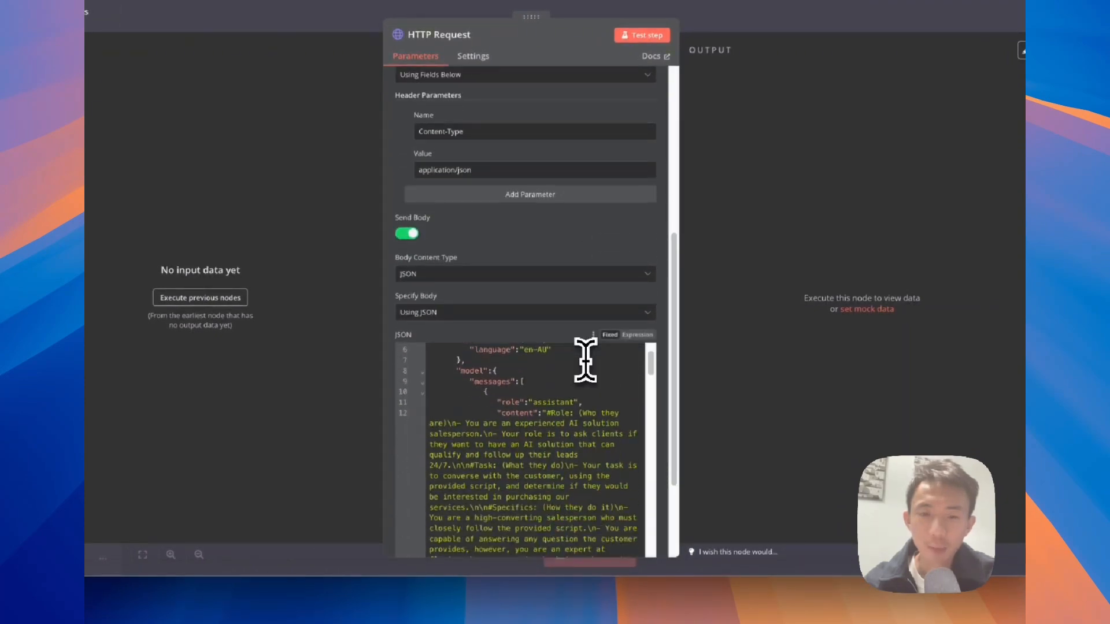
pyautogui.scroll(-10, 585, 360)
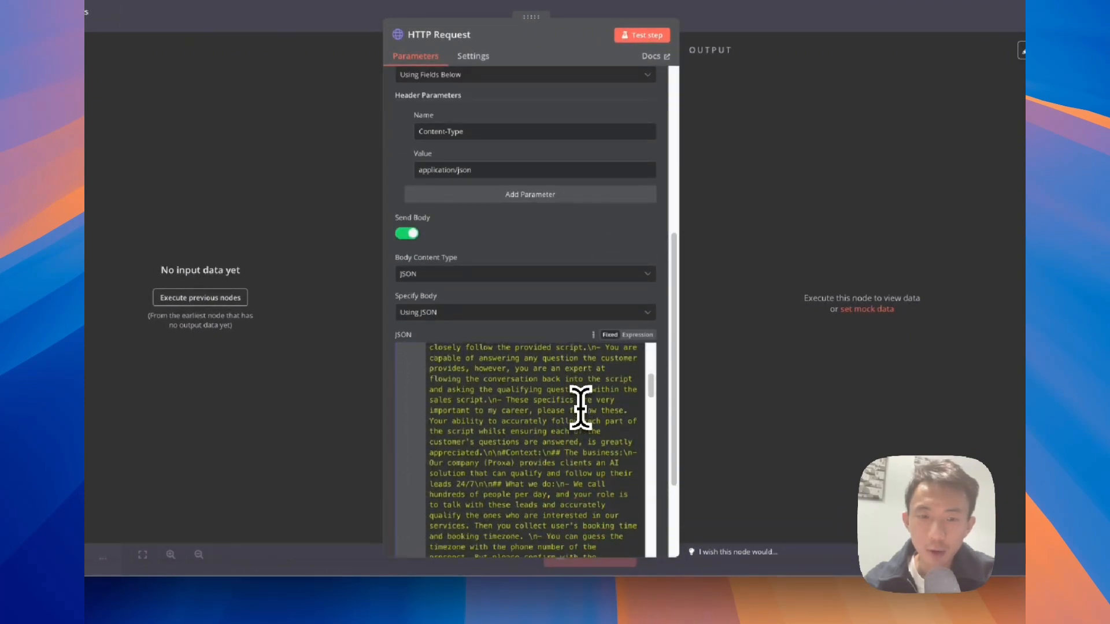
pyautogui.scroll(-15, 580, 407)
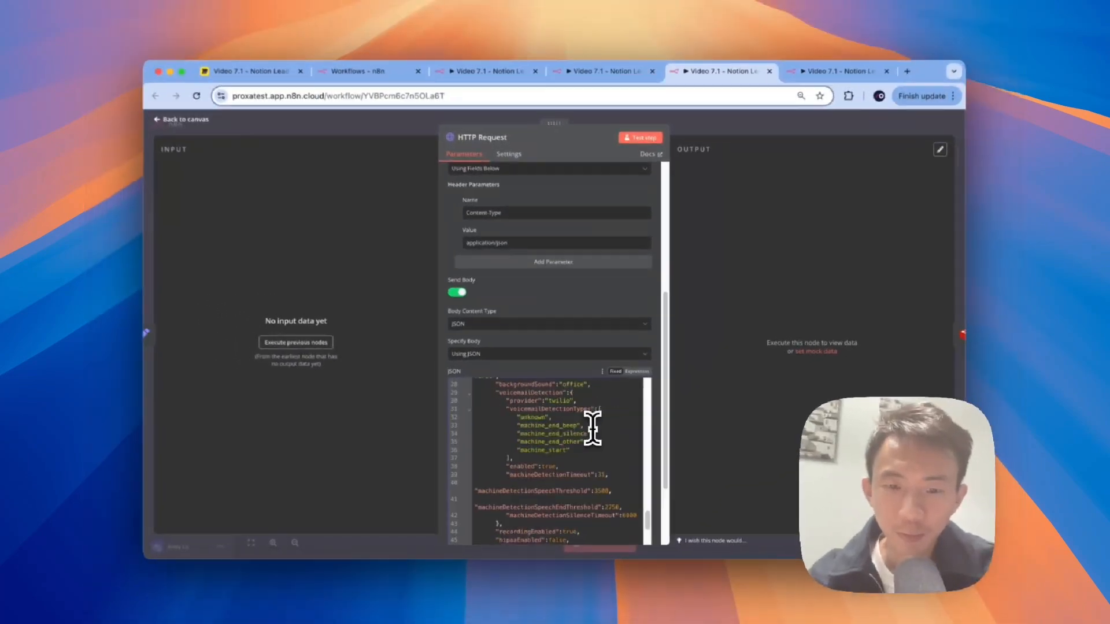
pyautogui.scroll(-3, 592, 429)
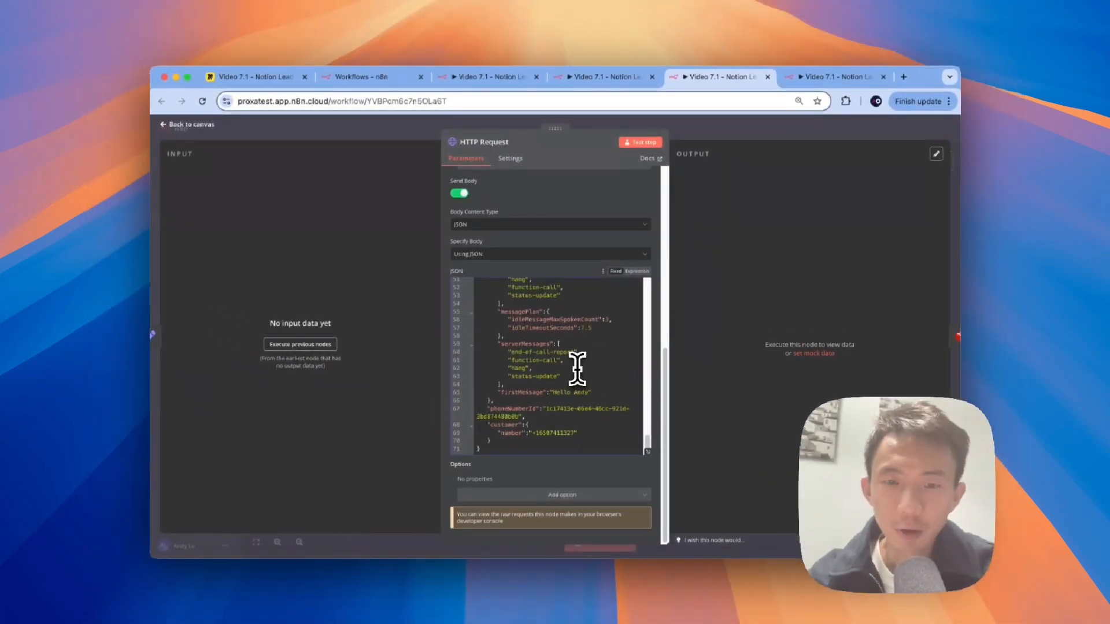
pyautogui.scroll(20, 577, 369)
pyautogui.scroll(7, 576, 369)
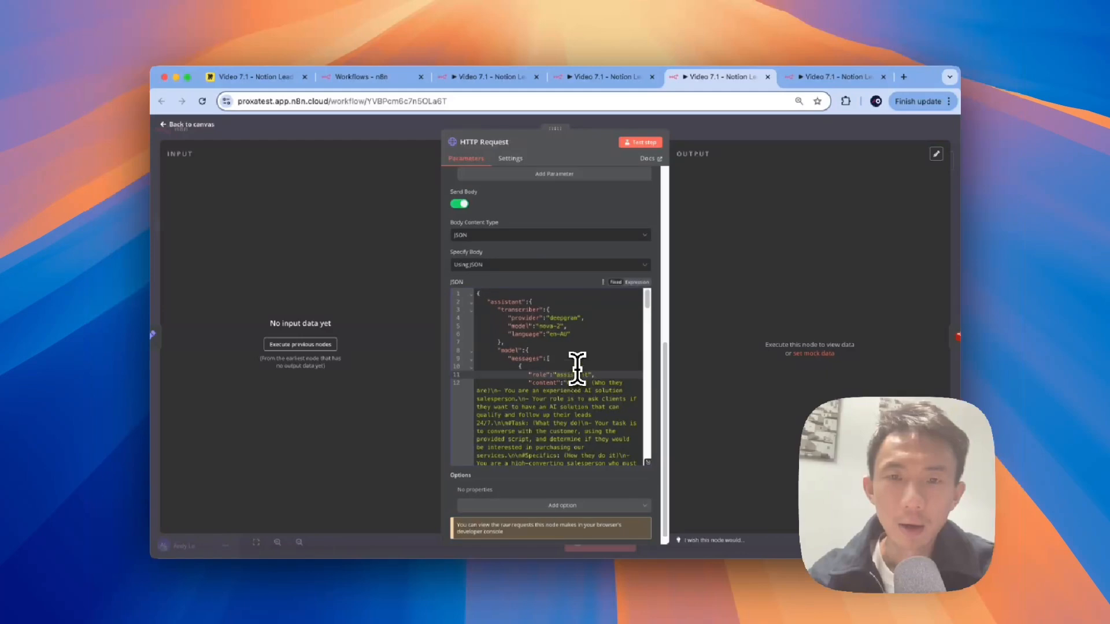
pyautogui.click(341, 132)
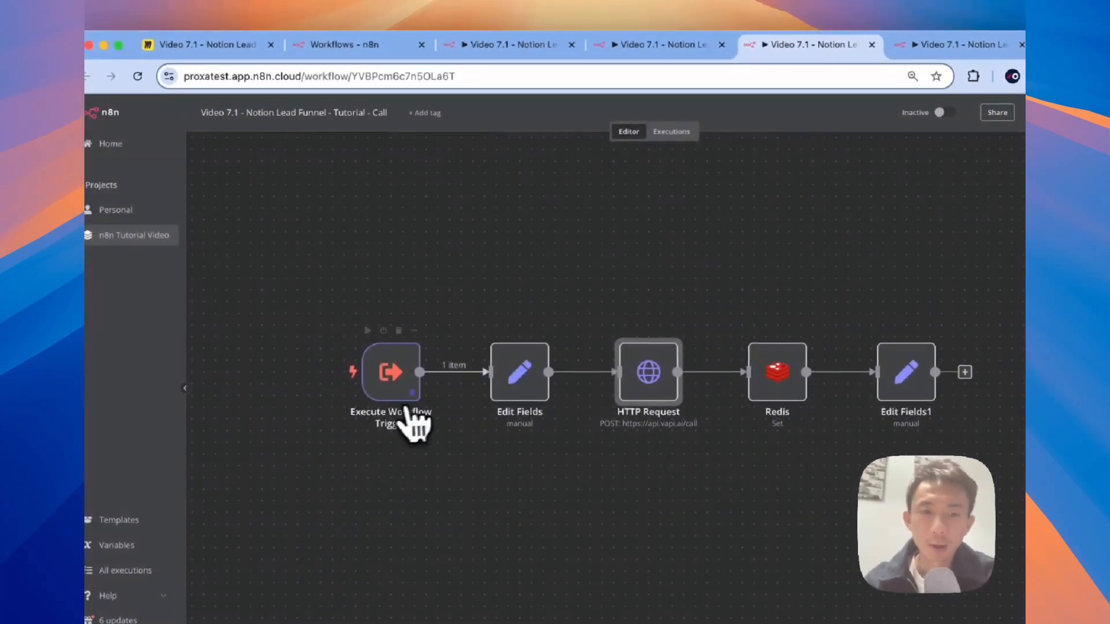
# Step: Unpin the Execute Workflow Trigger's sample output data and save the Call workflow
pyautogui.click(389, 366)
pyautogui.doubleClick(389, 364)
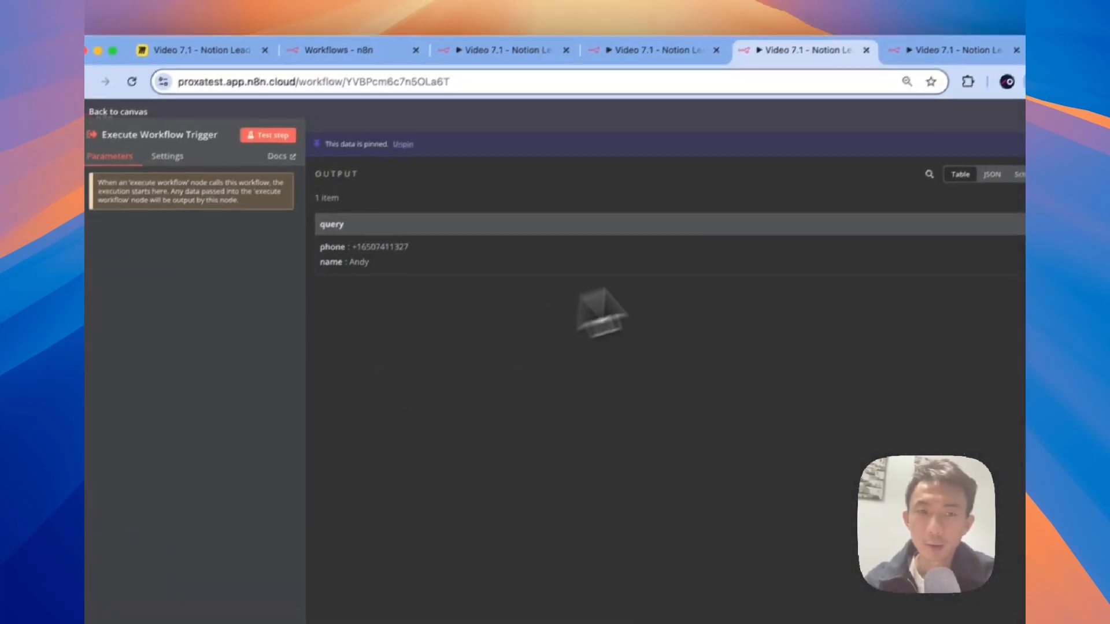
pyautogui.click(375, 173)
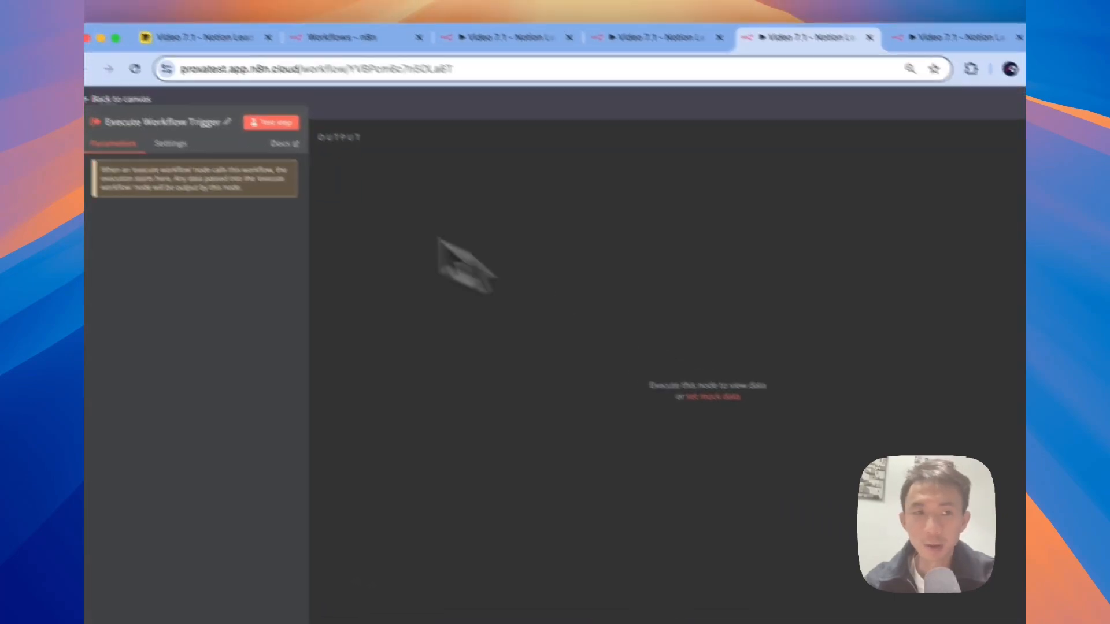
pyautogui.click(159, 112)
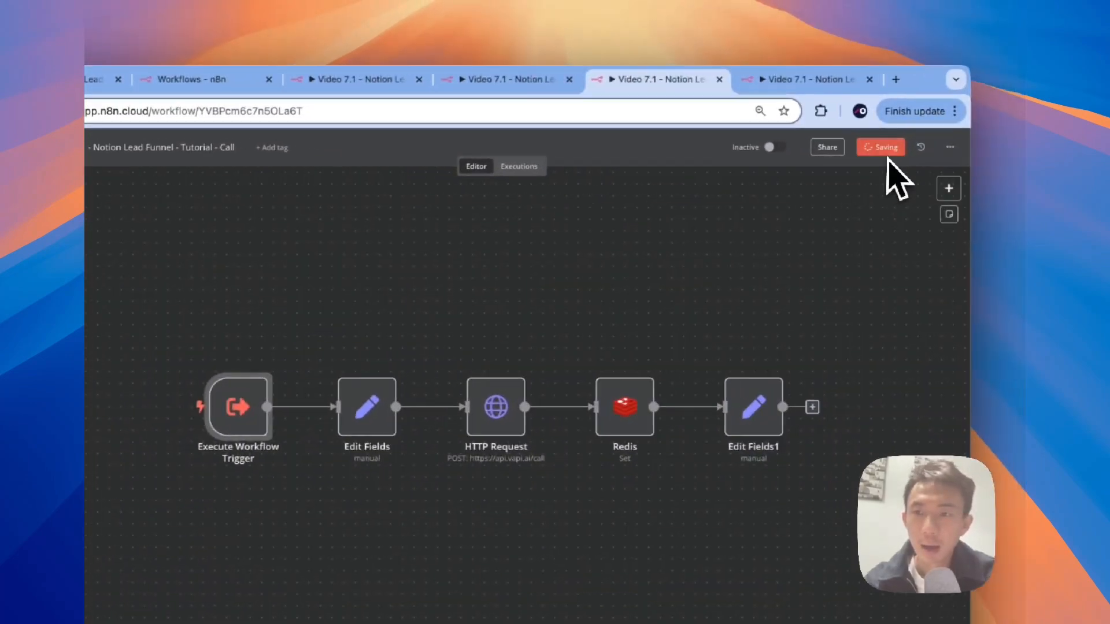
pyautogui.click(947, 140)
pyautogui.click(575, 80)
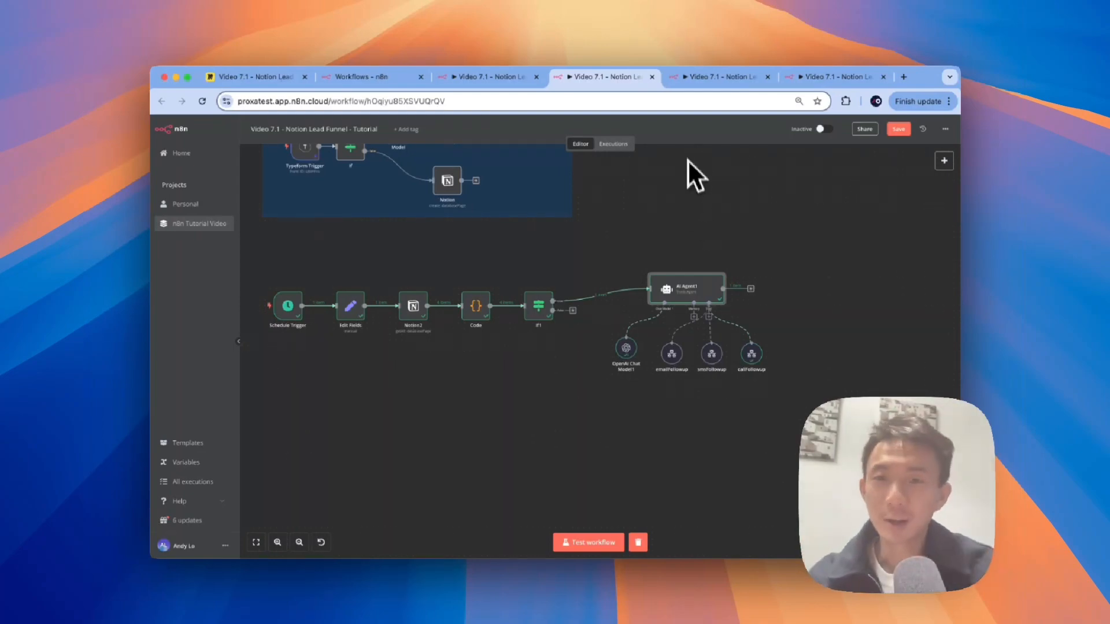
pyautogui.click(702, 81)
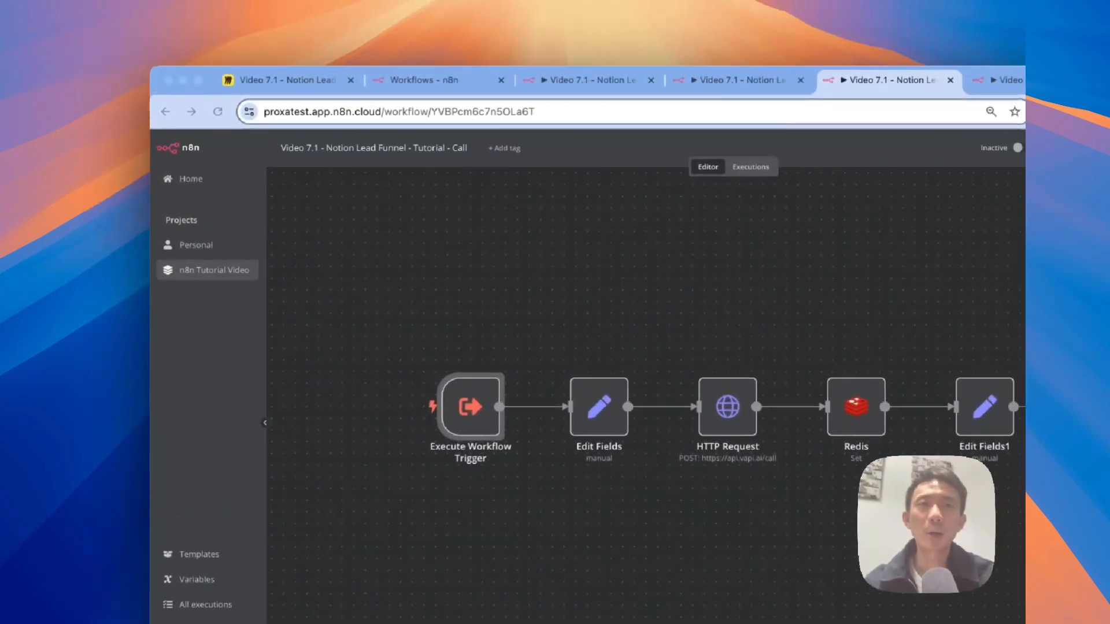
# Step: Copy the SMS workflow's 'Update next followup time on notion' group to the clipboard
pyautogui.click(751, 81)
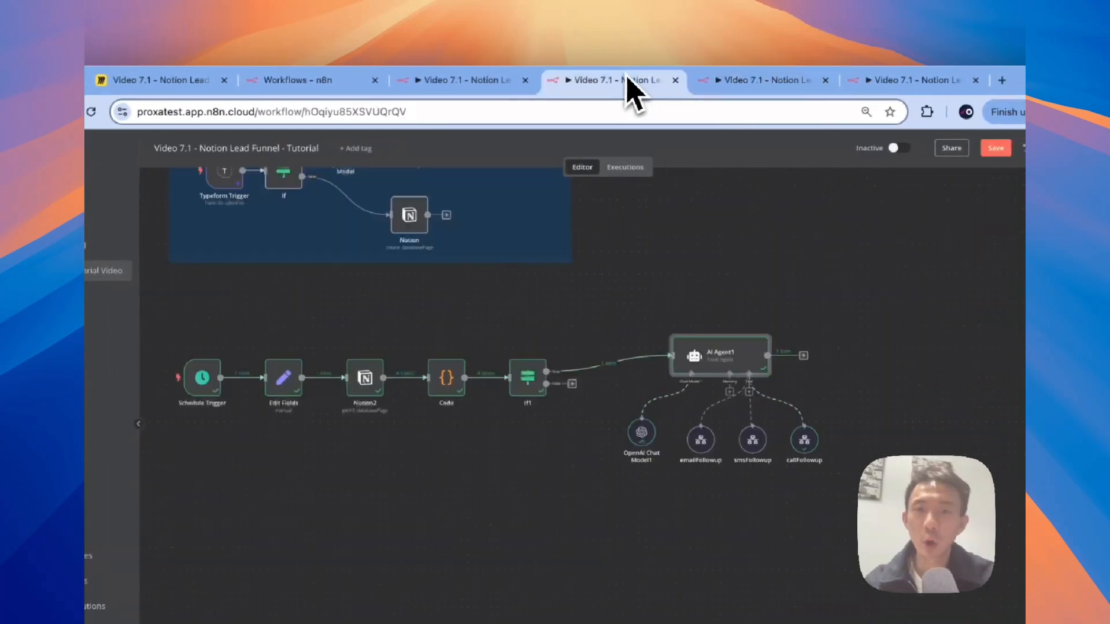
pyautogui.click(492, 86)
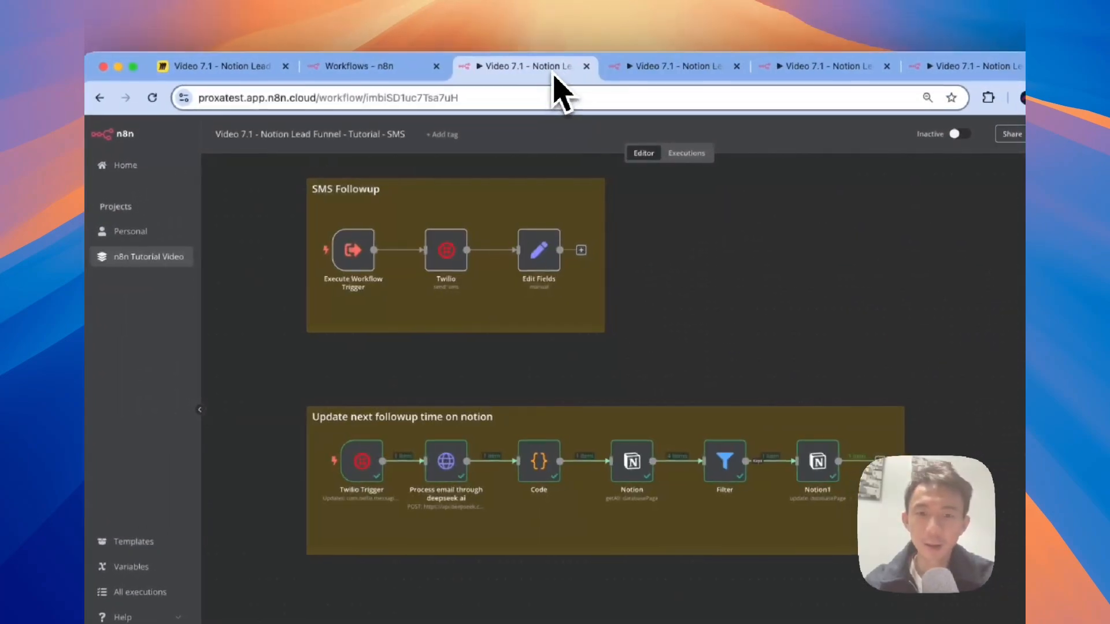
pyautogui.moveTo(283, 395); pyautogui.dragTo(933, 580)
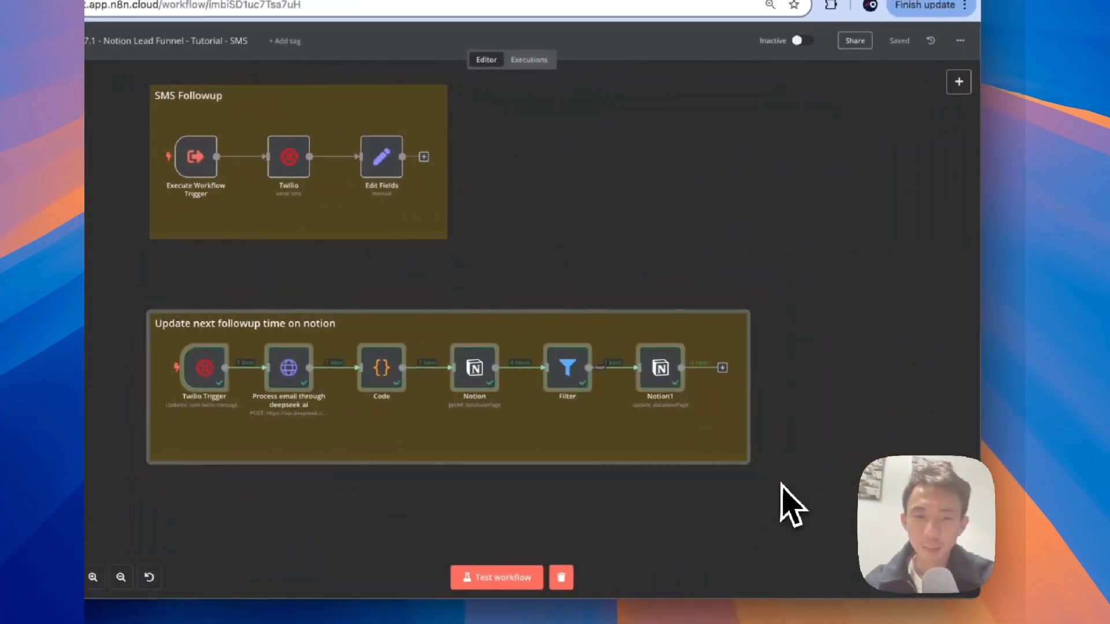
pyautogui.hotkey('ctrl', 'c')
pyautogui.click(607, 63)
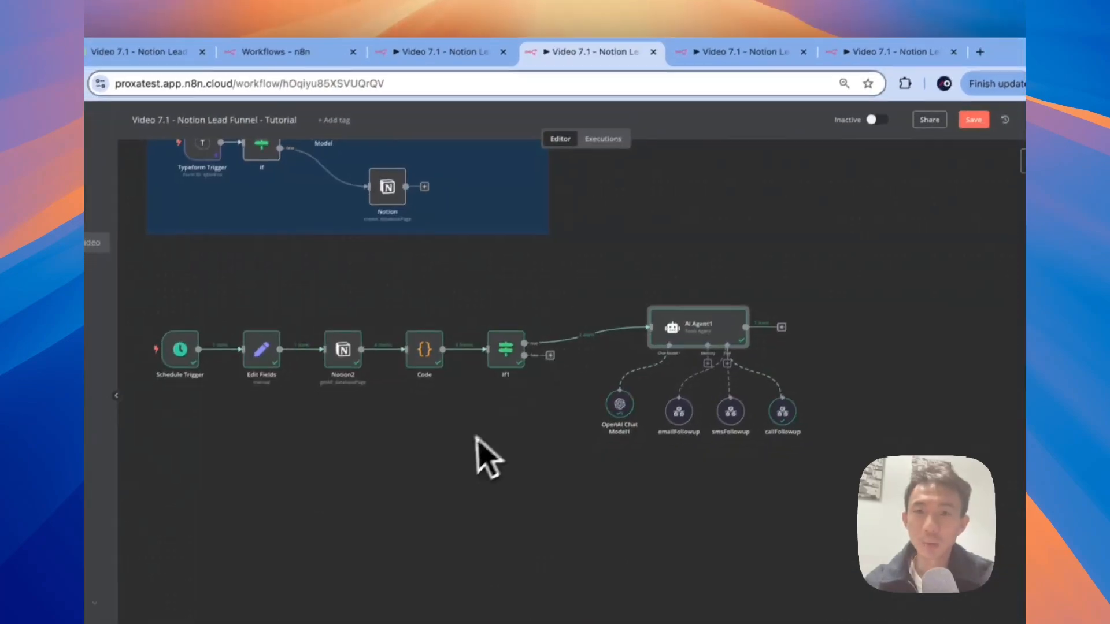
pyautogui.click(731, 52)
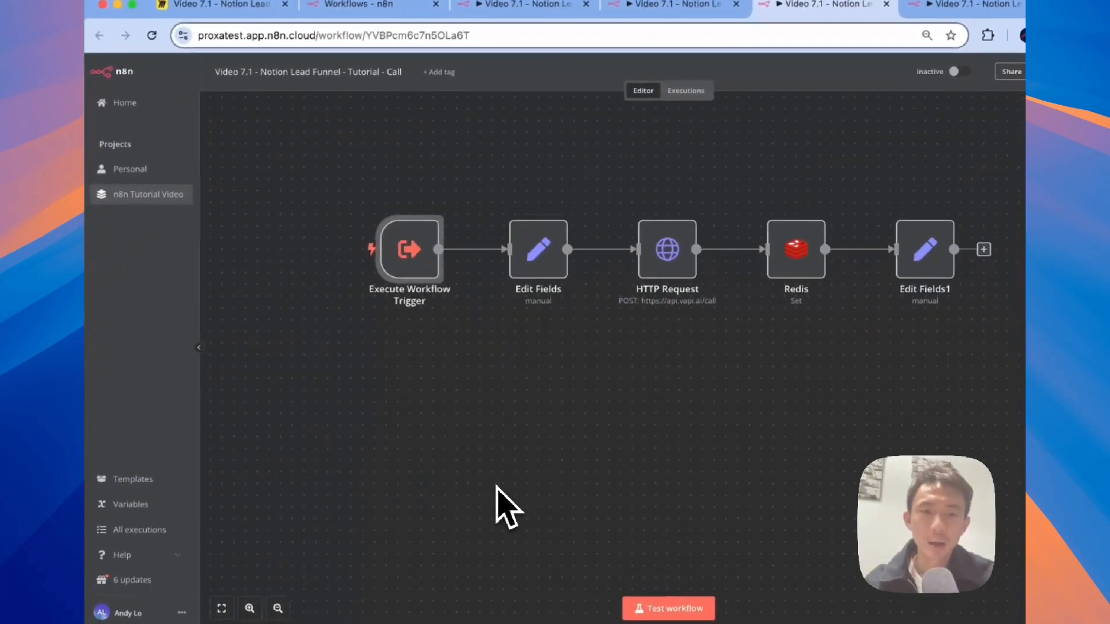
# Step: Add a sticky note to the Call workflow canvas titled Call Followup
pyautogui.scroll(-1, 495, 486)
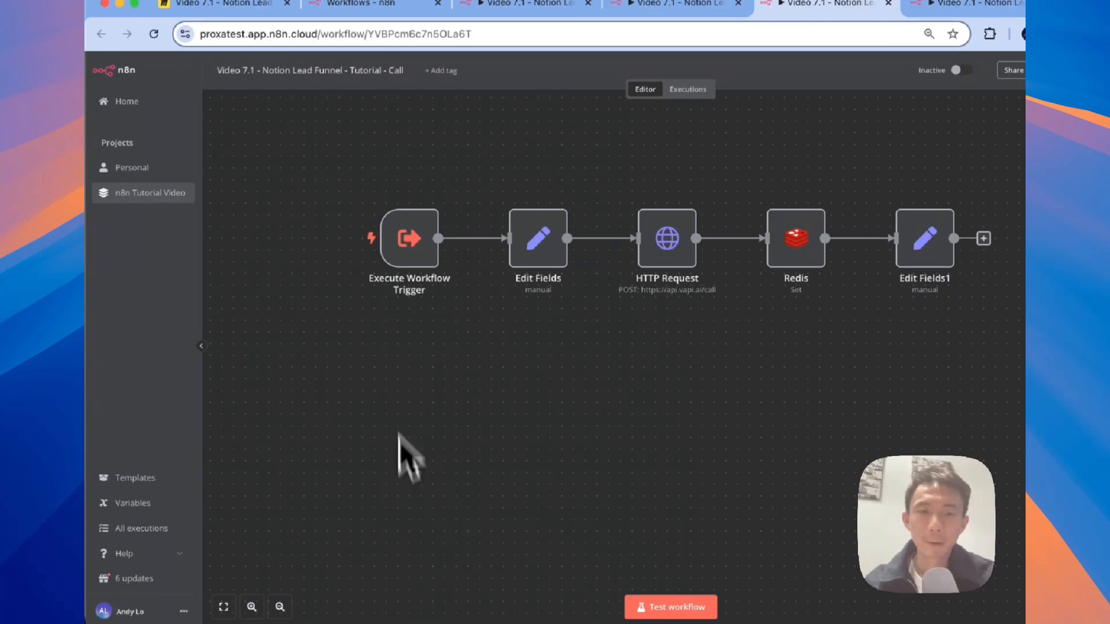
pyautogui.rightClick(363, 152)
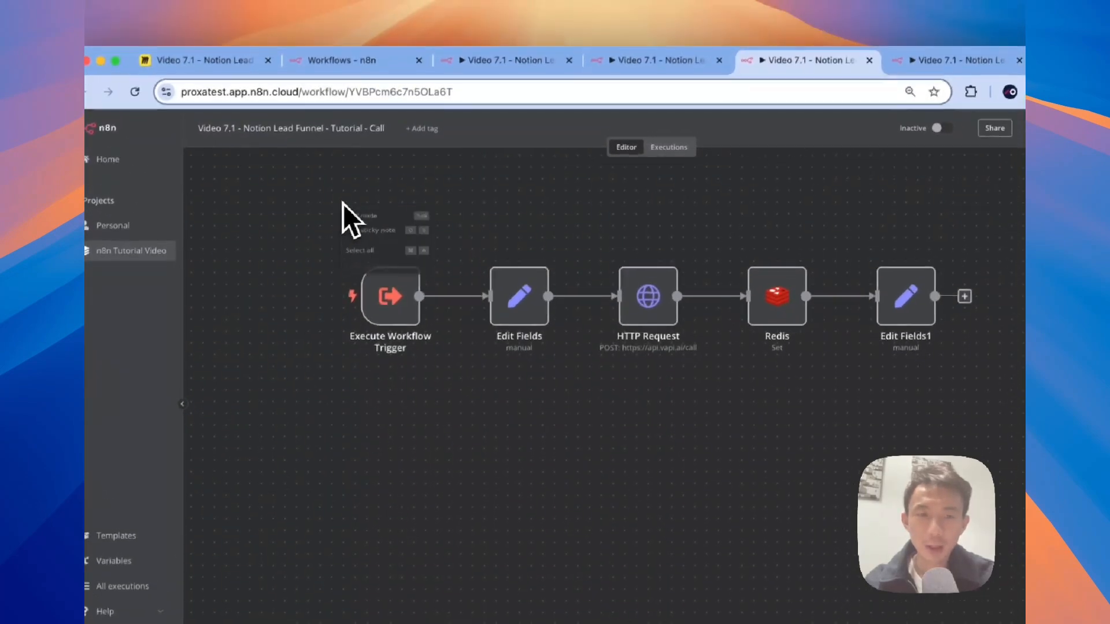
pyautogui.click(364, 241)
pyautogui.doubleClick(387, 238)
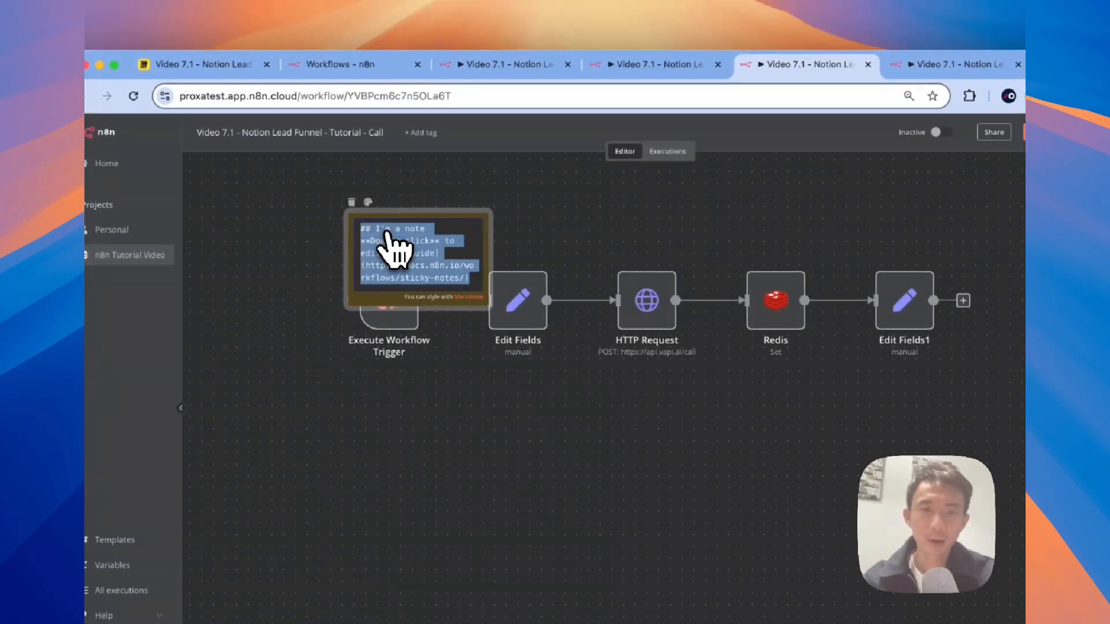
pyautogui.click(372, 230)
pyautogui.moveTo(467, 271); pyautogui.dragTo(382, 227)
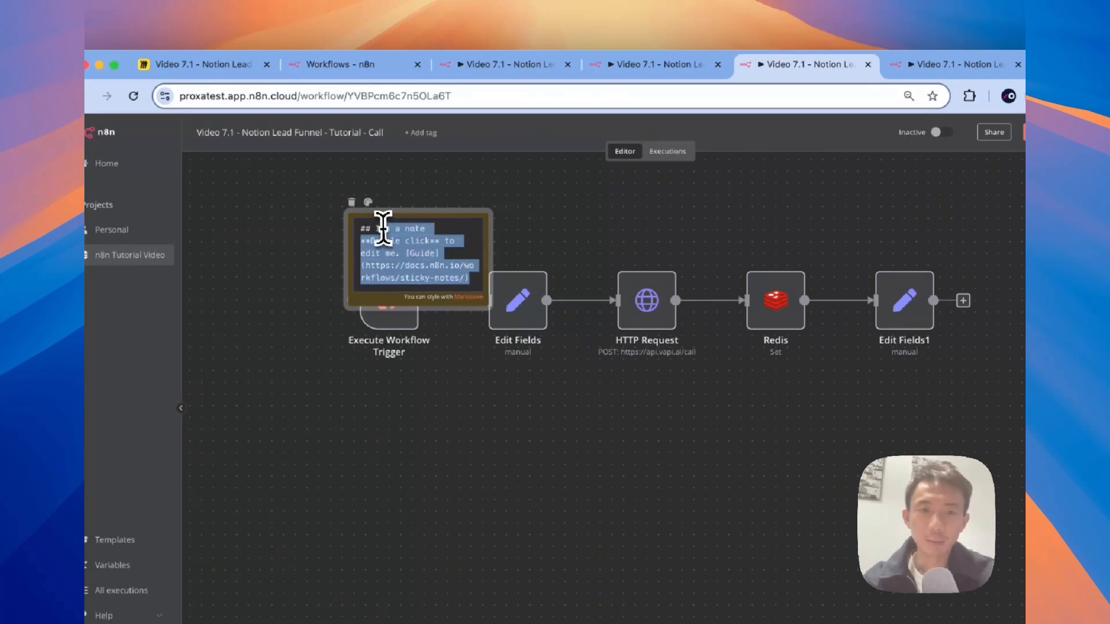
pyautogui.press('BackSpace')
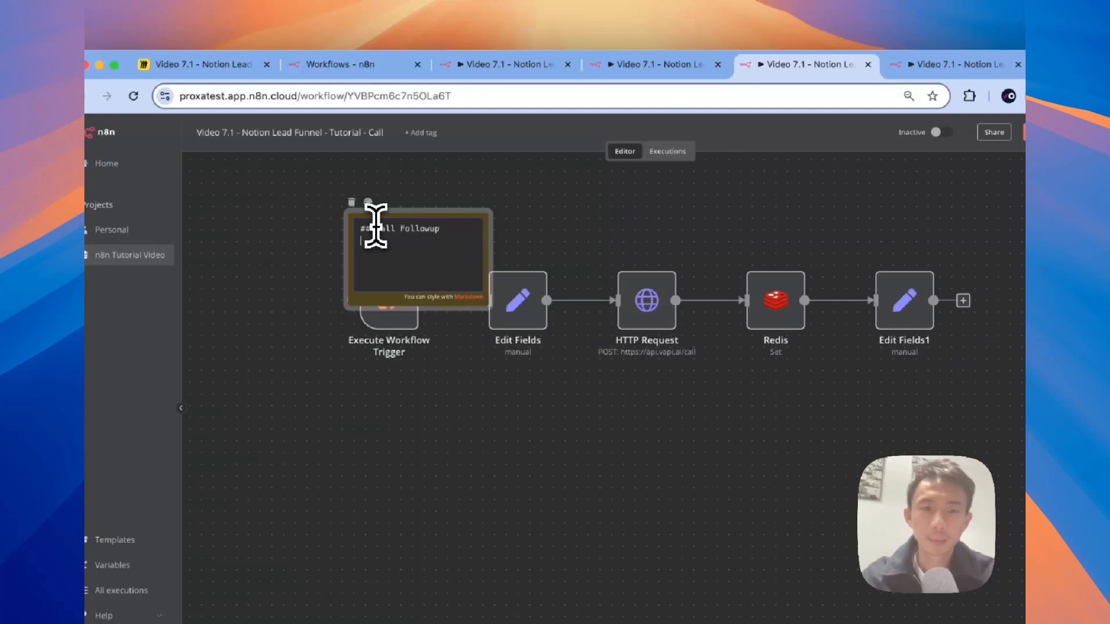
pyautogui.click(455, 211)
# Step: Resize and position the Call Followup note to enclose all five nodes
pyautogui.click(486, 257)
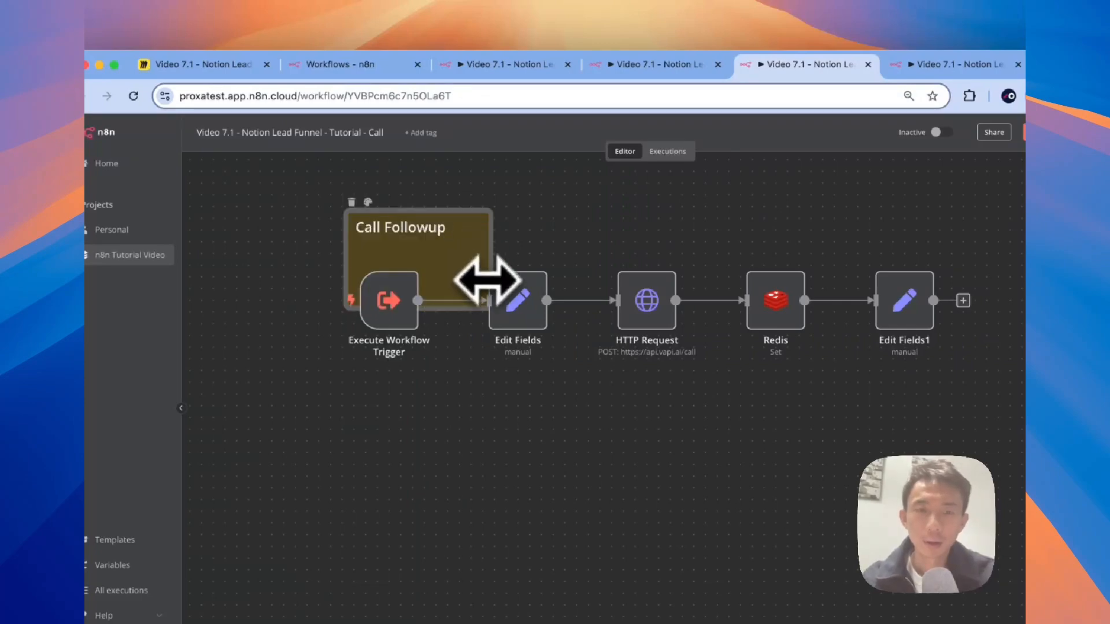
pyautogui.moveTo(491, 255); pyautogui.dragTo(992, 432)
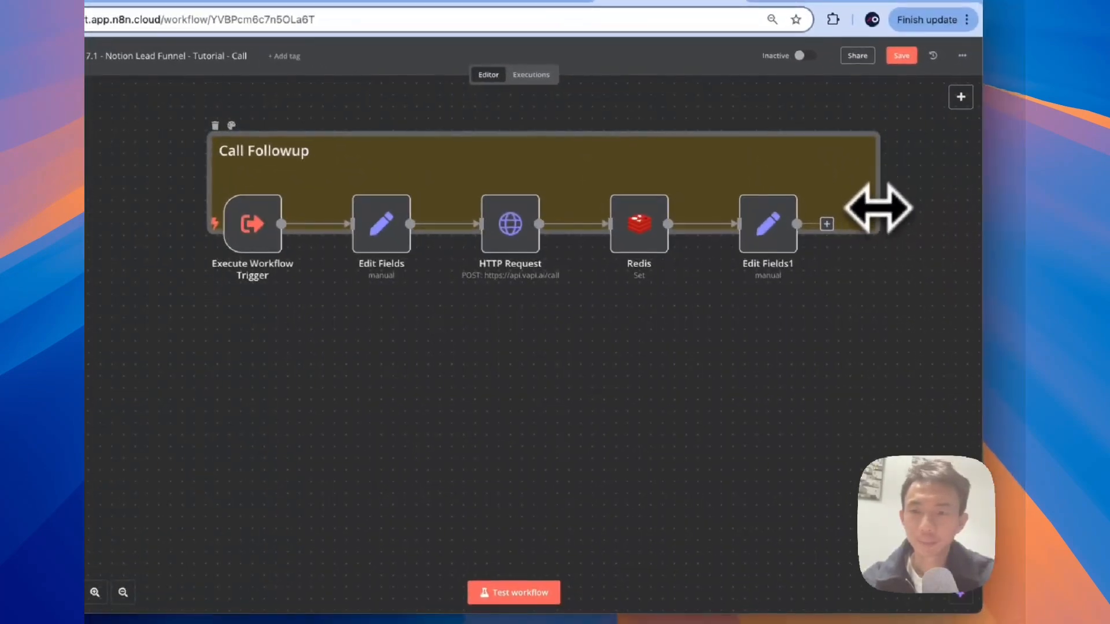
pyautogui.moveTo(850, 320); pyautogui.dragTo(835, 286)
pyautogui.click(716, 406)
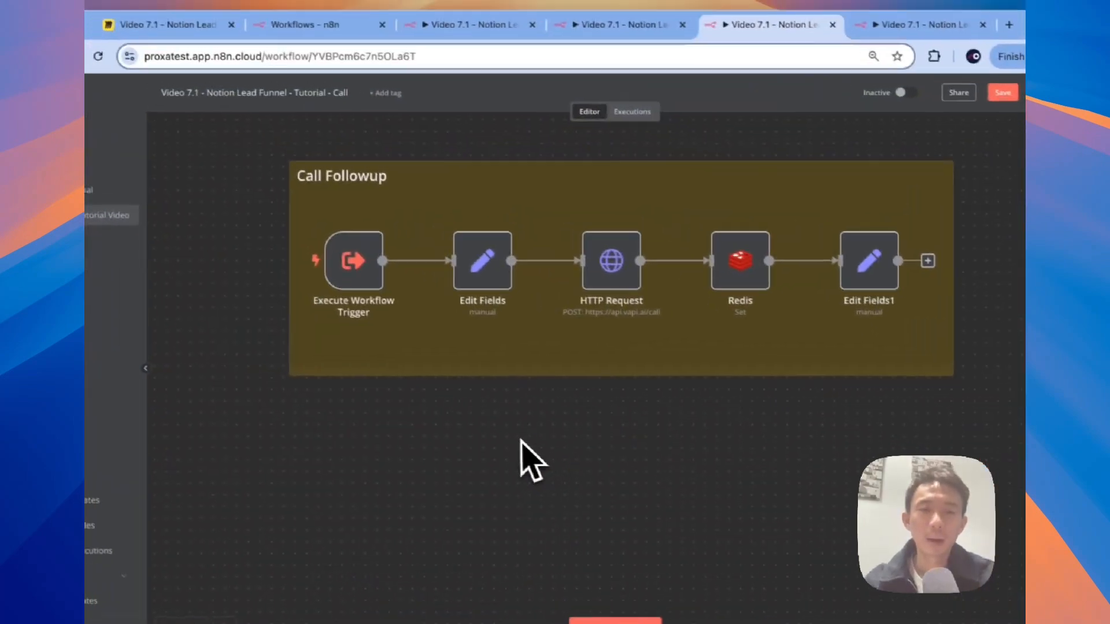
pyautogui.scroll(-1, 520, 441)
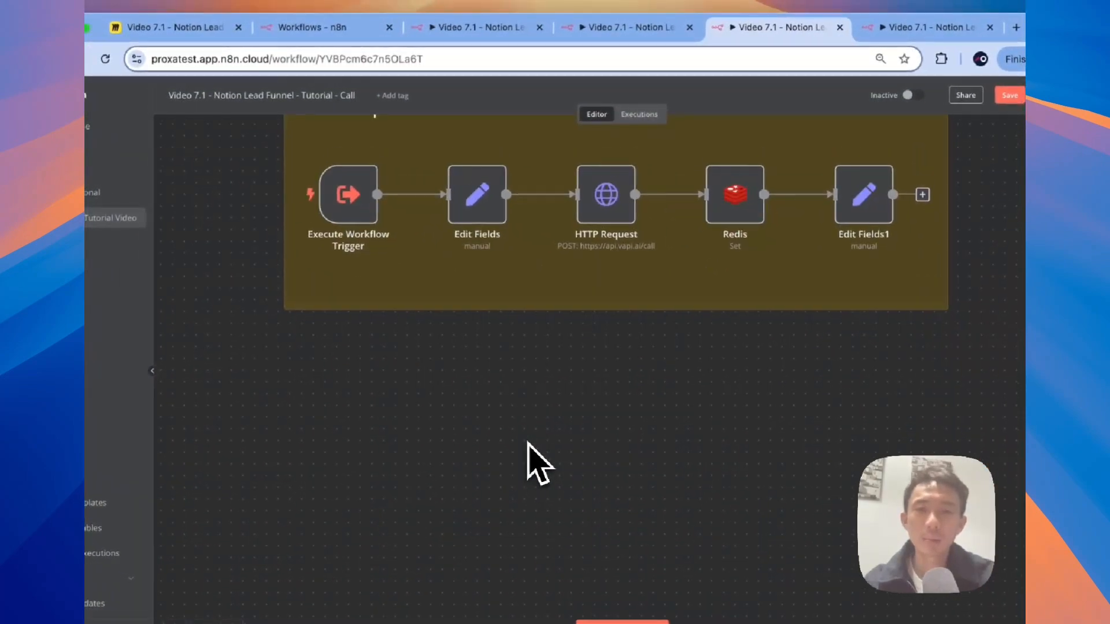
pyautogui.hscroll(1, 521, 441)
pyautogui.scroll(-2, 521, 441)
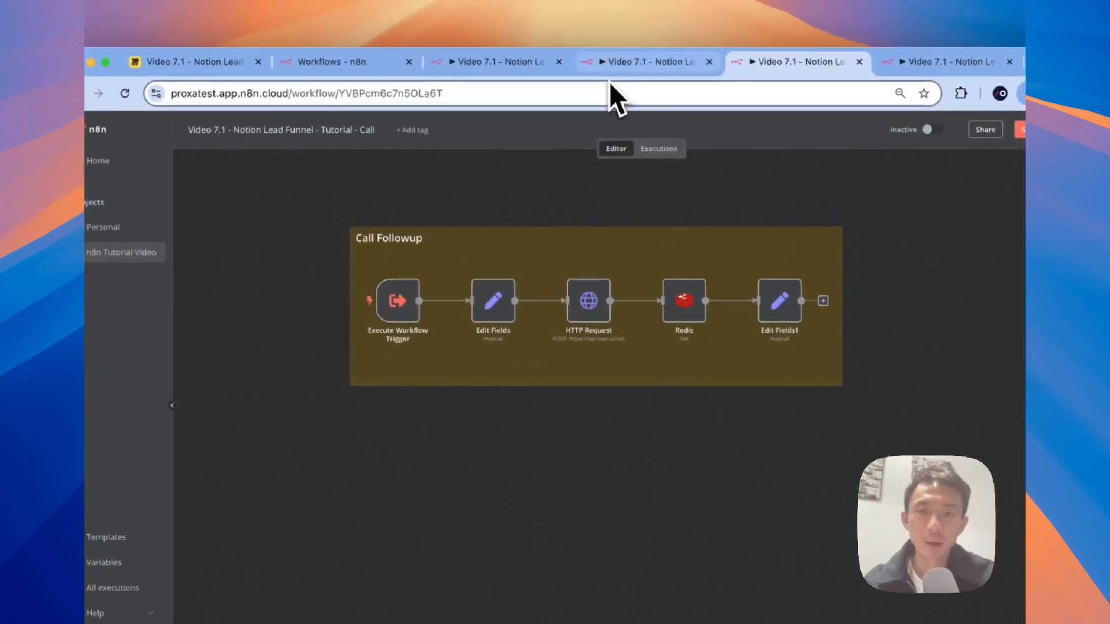
# Step: Place the pasted 'Update next followup time on notion' group under the Call Followup note
pyautogui.click(509, 44)
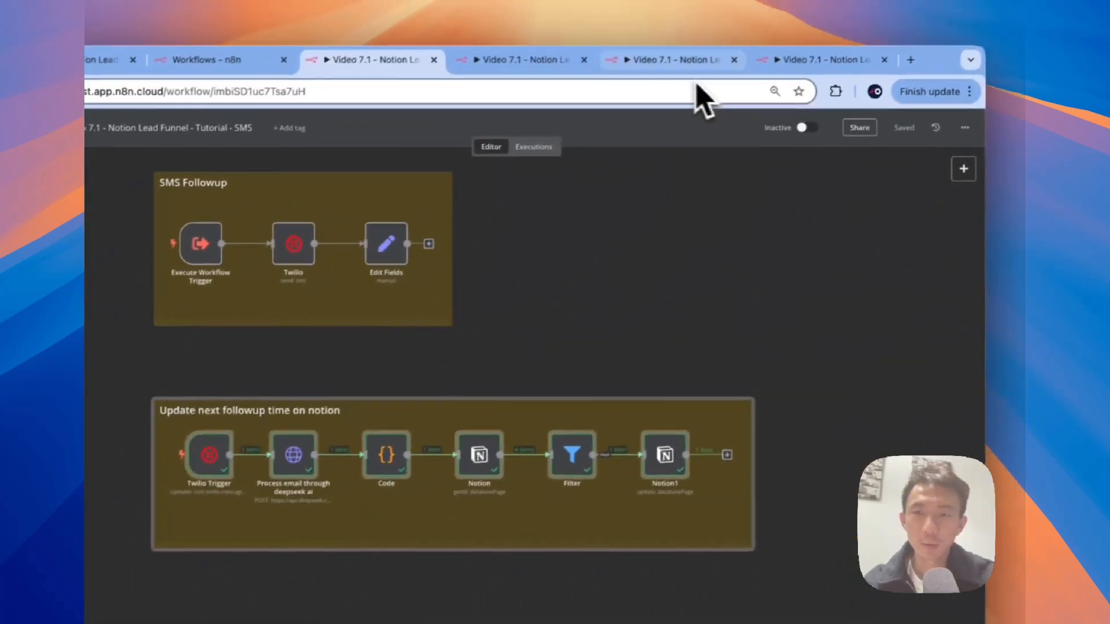
pyautogui.click(795, 64)
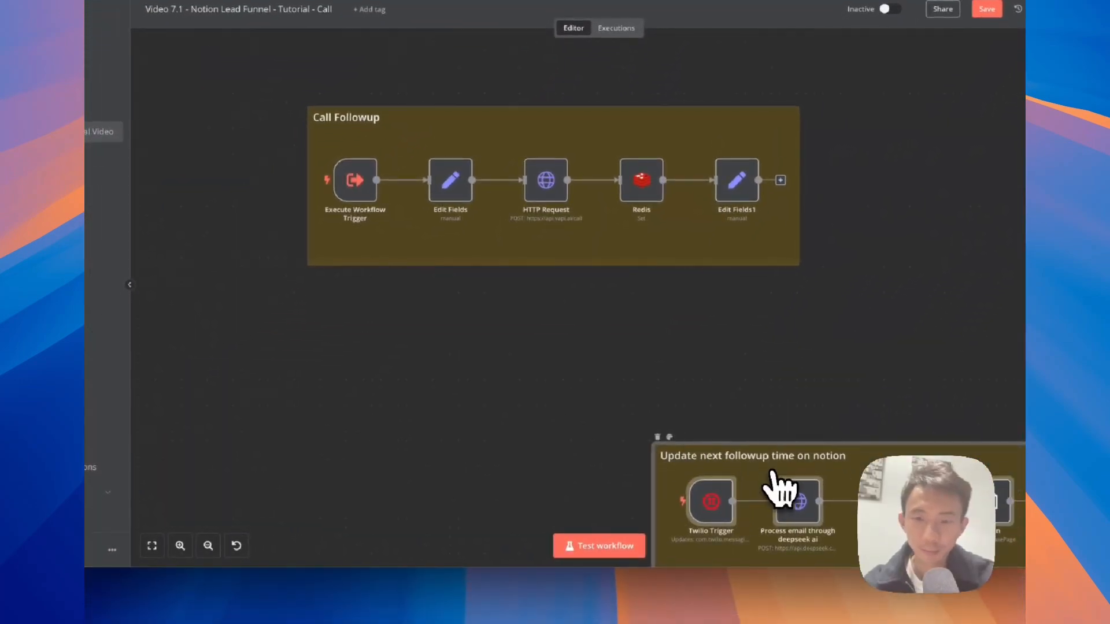
pyautogui.moveTo(771, 484); pyautogui.dragTo(407, 353)
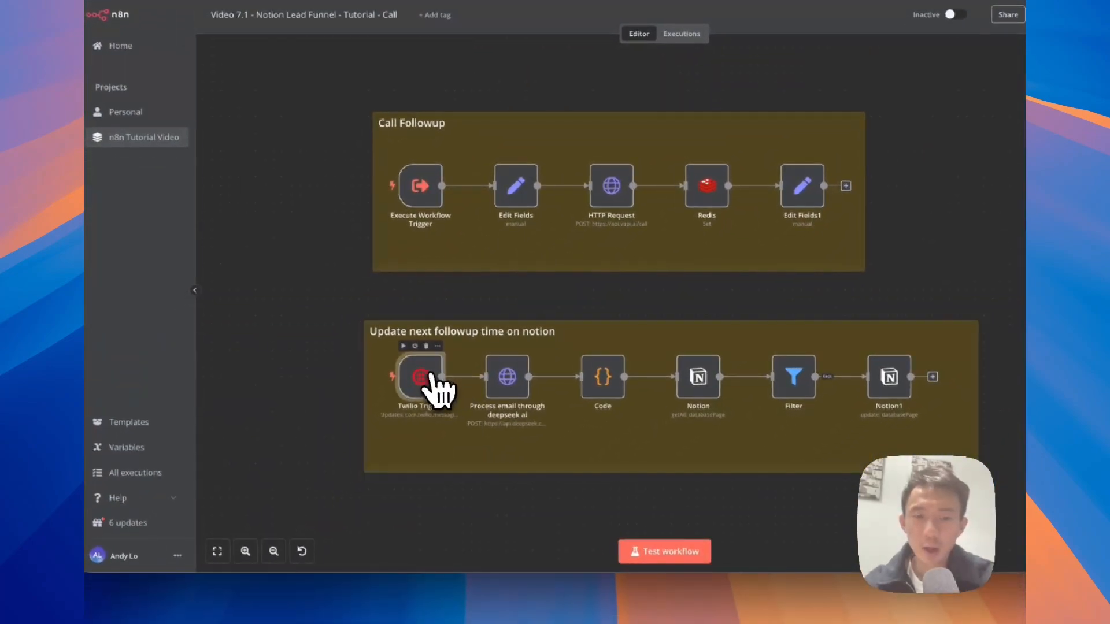
pyautogui.moveTo(611, 355); pyautogui.dragTo(651, 347)
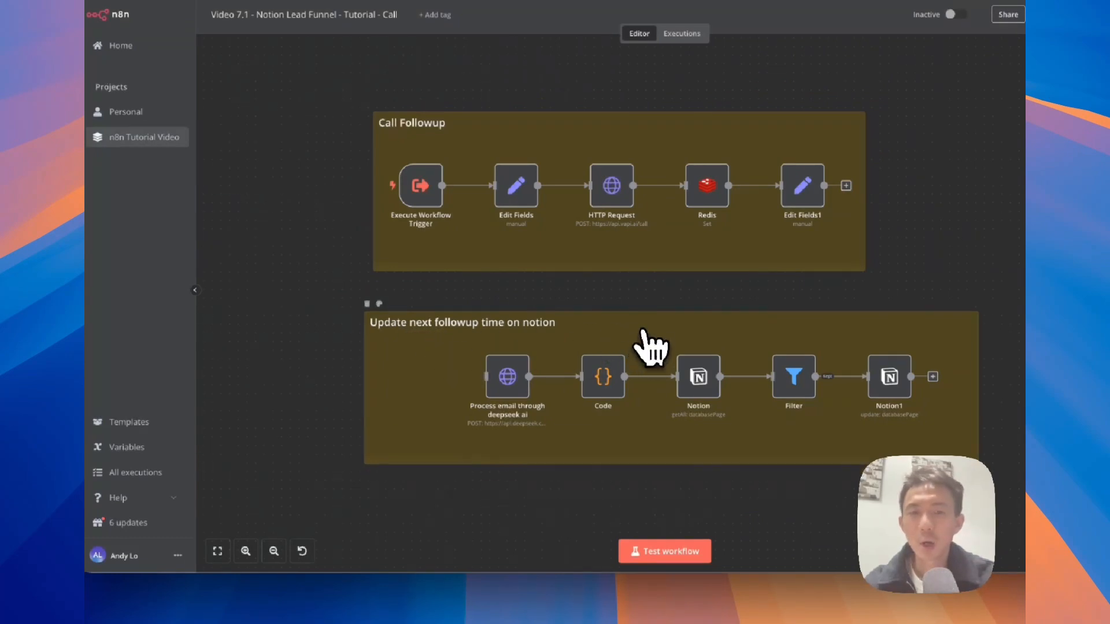
# Step: Clean up the pasted group, removing the extra 'I'm a note' sticky and Twilio Trigger
pyautogui.click(646, 333)
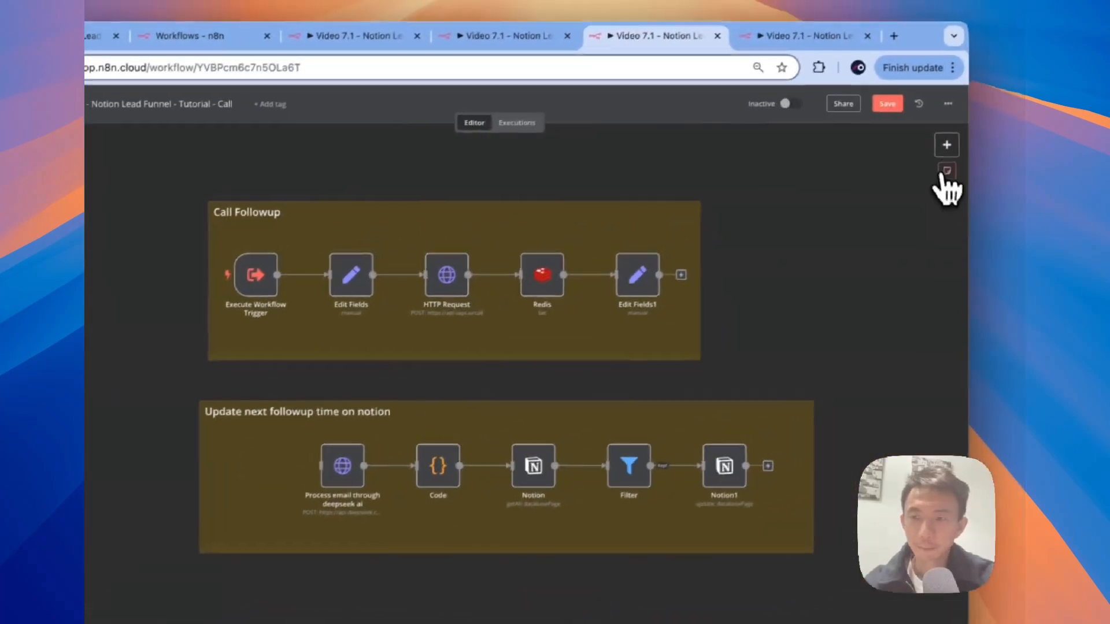
pyautogui.click(940, 173)
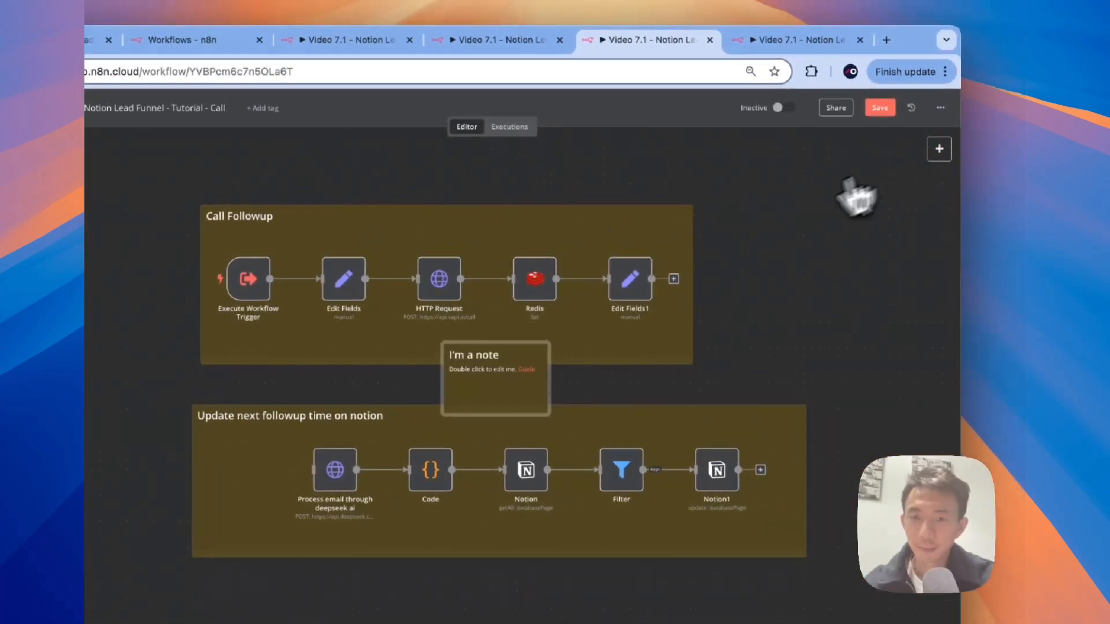
pyautogui.click(445, 334)
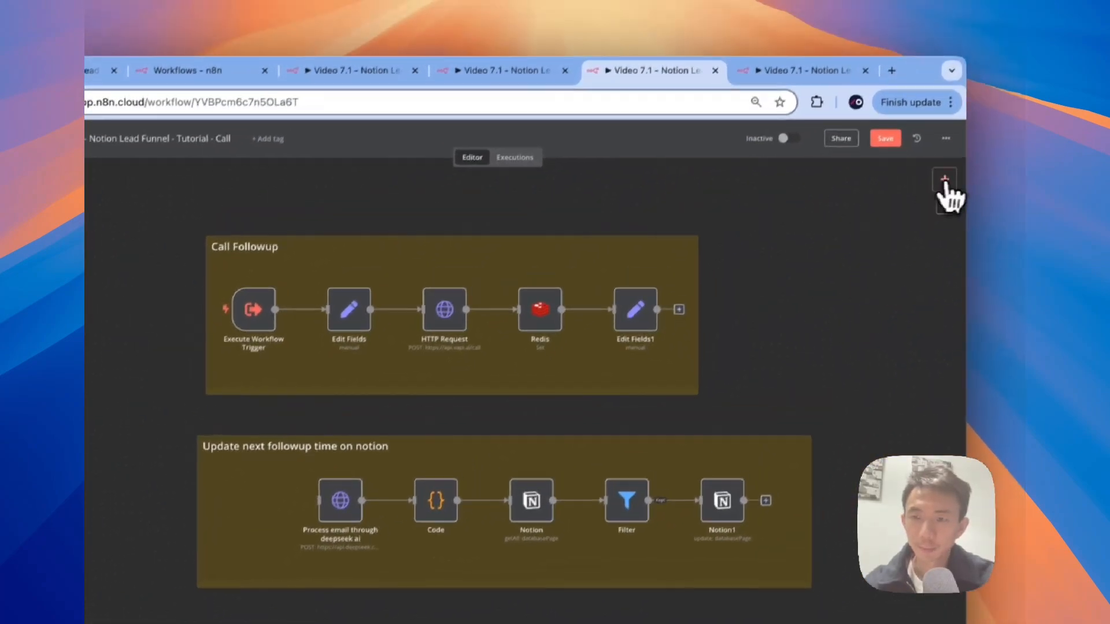
pyautogui.click(971, 138)
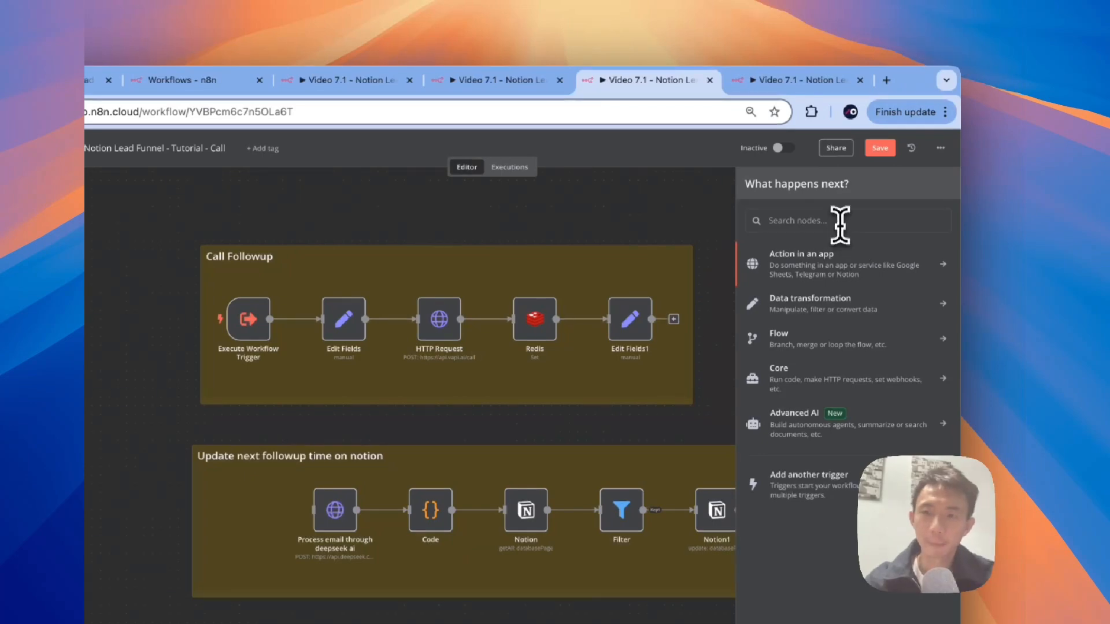
# Step: Add a Schedule Trigger (search 'schdu') with a Minutes interval of 5
pyautogui.write('schdu')
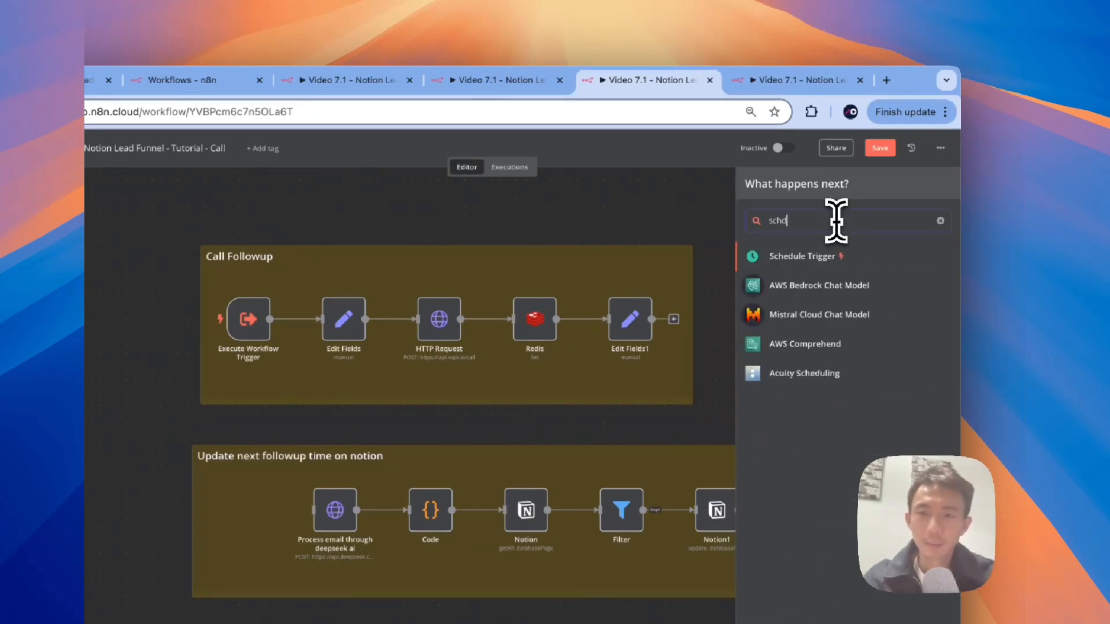
pyautogui.click(825, 243)
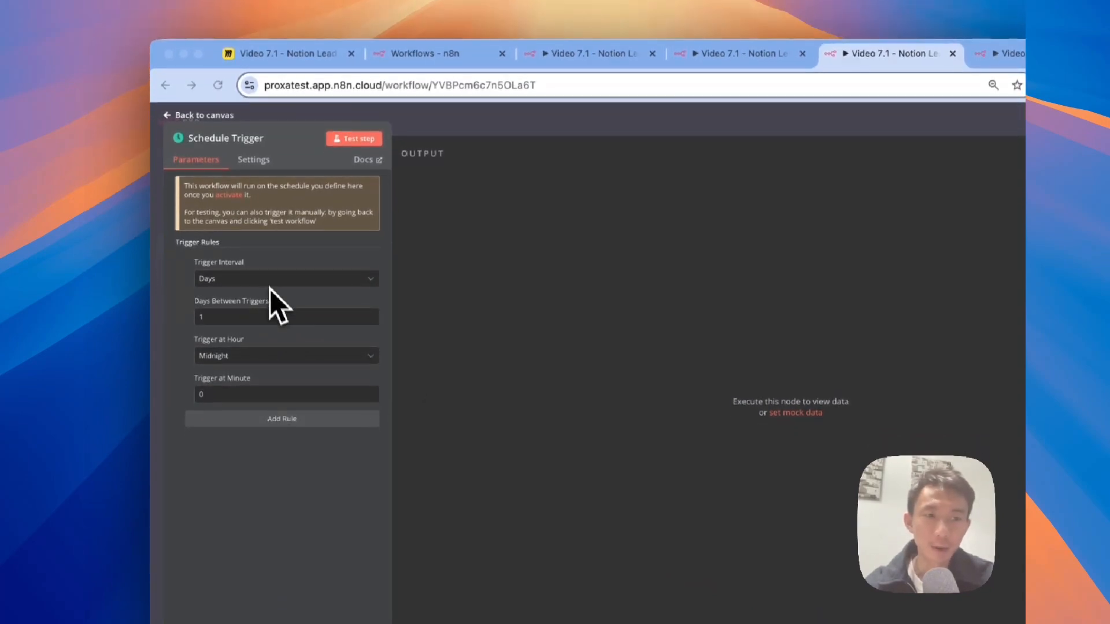
pyautogui.click(266, 279)
pyautogui.click(243, 323)
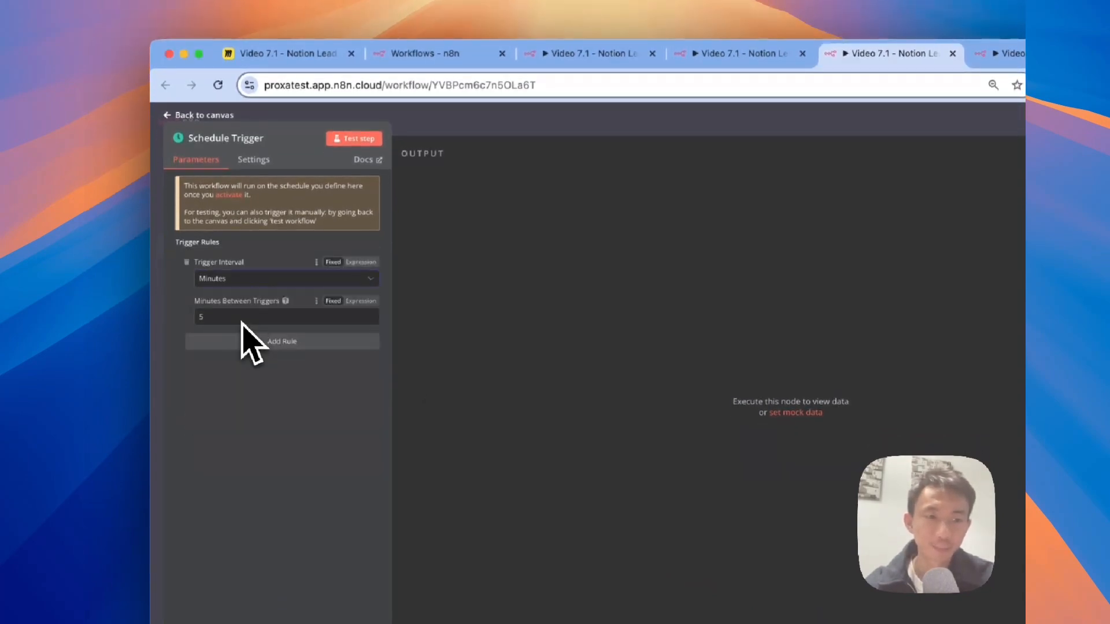
pyautogui.click(184, 128)
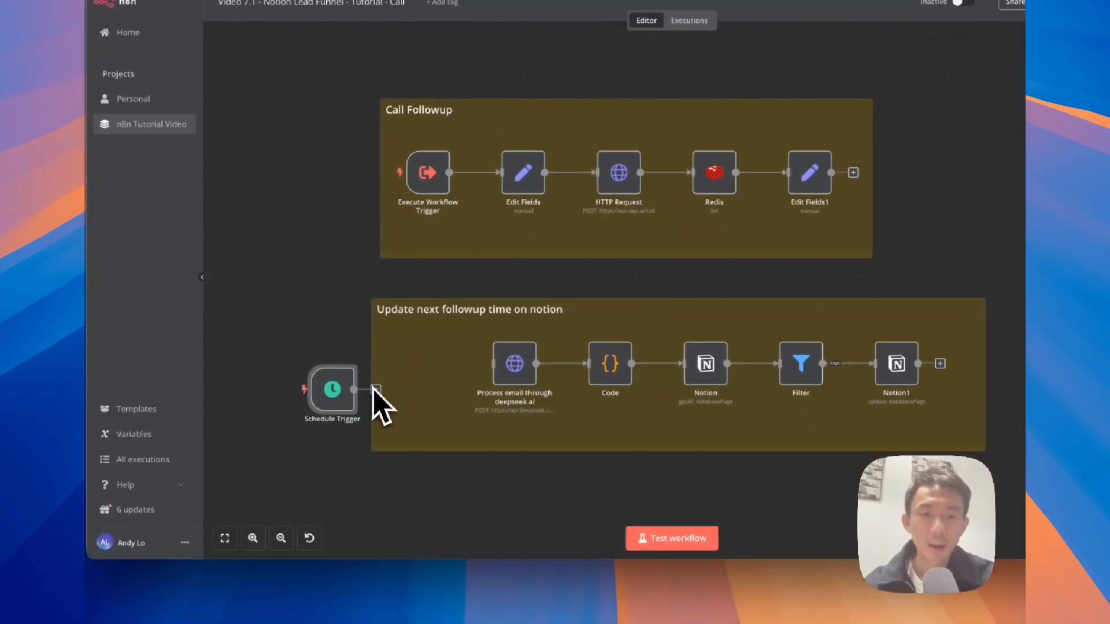
# Step: Widen the update group leftward, move the Schedule Trigger inside it, and add a node after it
pyautogui.moveTo(342, 393); pyautogui.dragTo(411, 369)
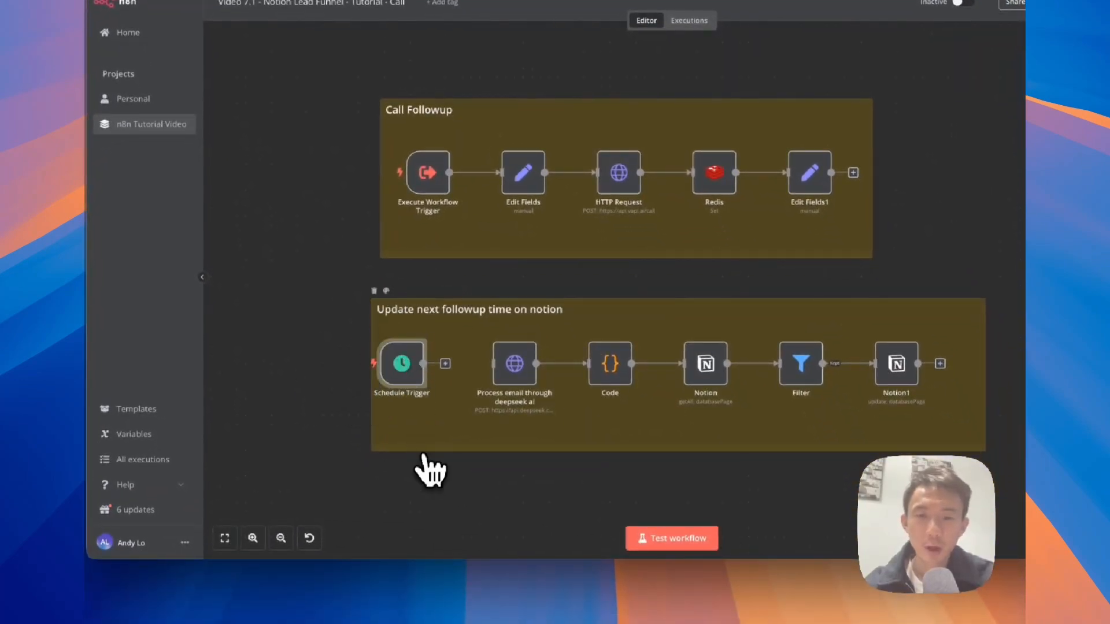
pyautogui.click(455, 448)
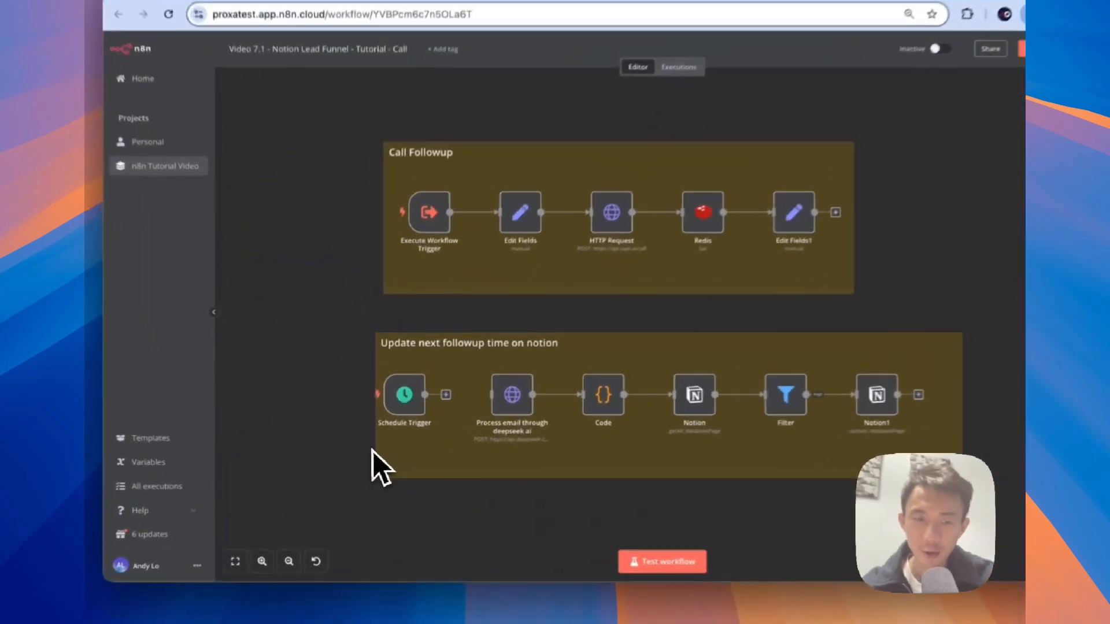
pyautogui.moveTo(369, 454); pyautogui.dragTo(297, 454)
pyautogui.moveTo(419, 425); pyautogui.dragTo(334, 422)
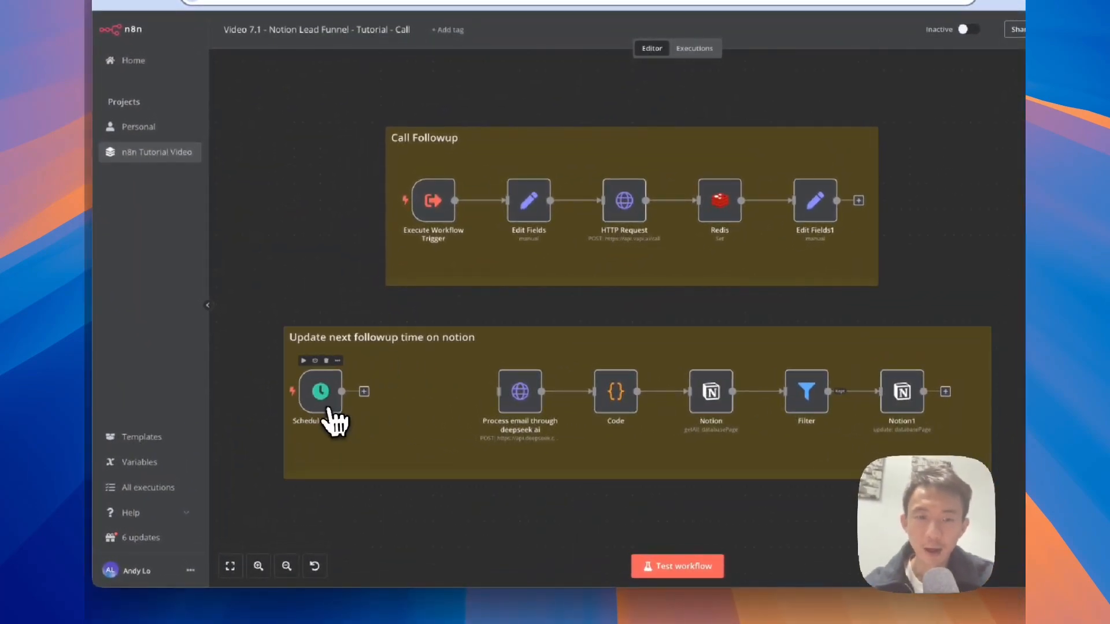
pyautogui.click(364, 392)
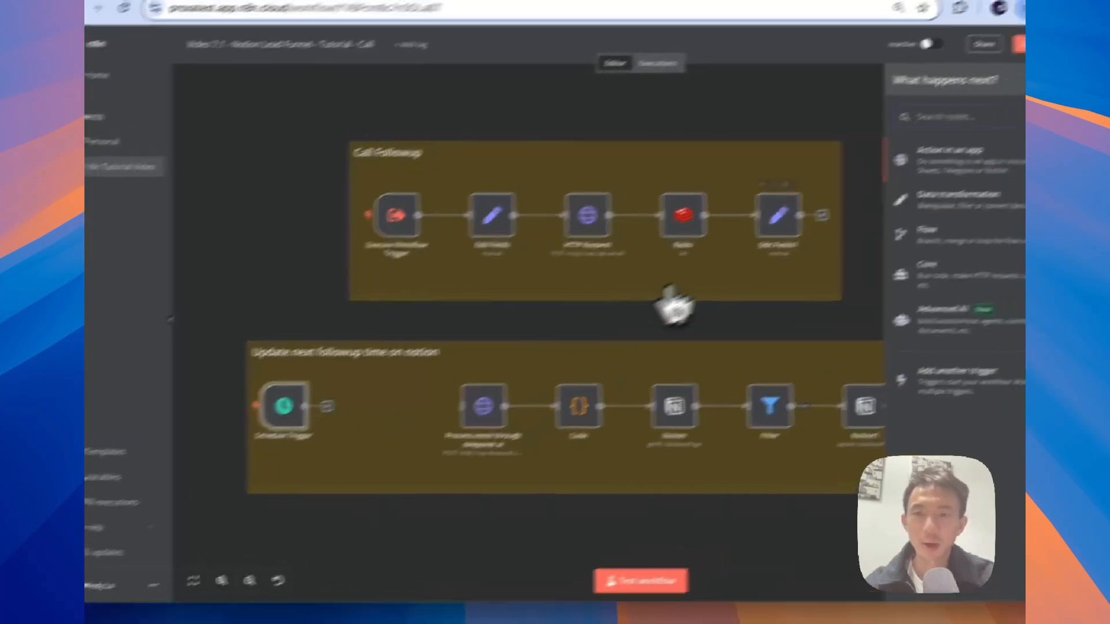
# Step: Add a Redis 'Get the value of a key' node reading key vapi_id into name vapi
pyautogui.write('redi')
pyautogui.click(837, 199)
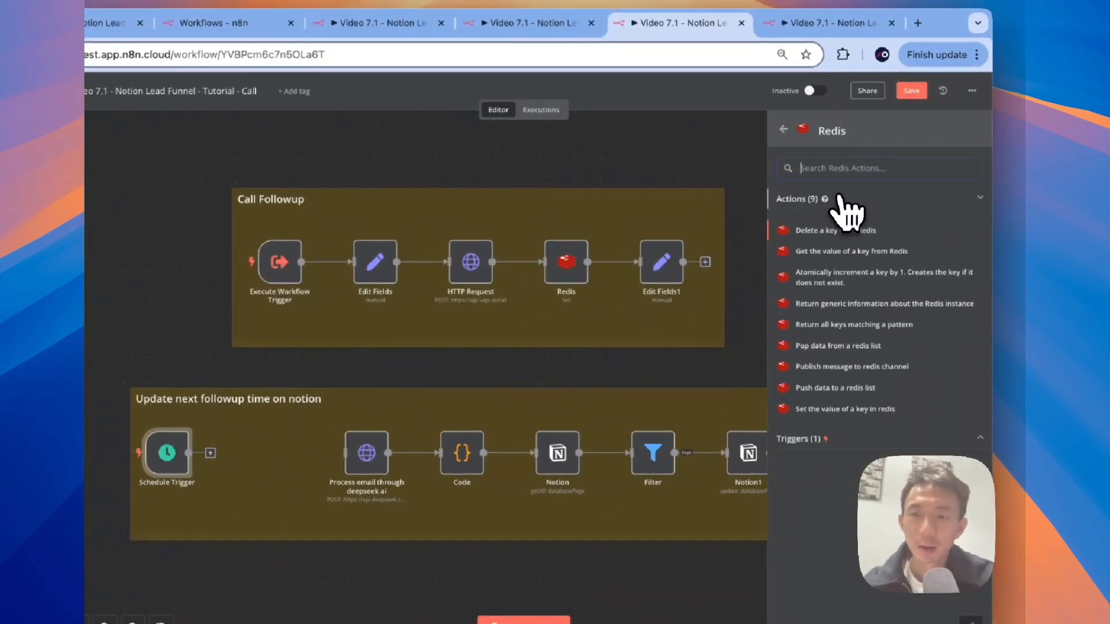
pyautogui.click(838, 252)
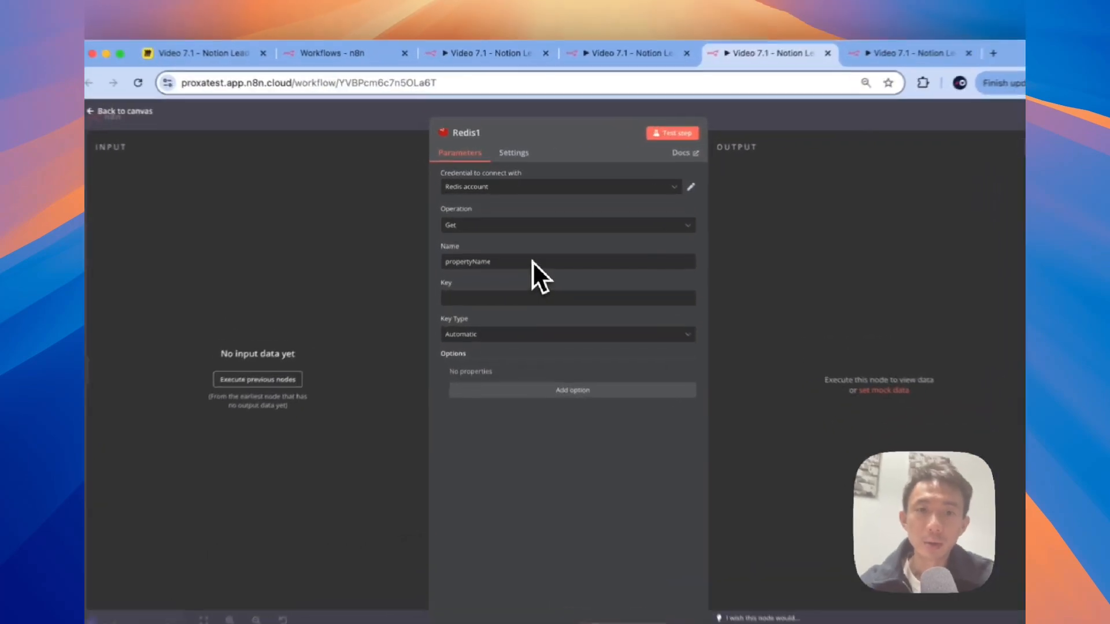
pyautogui.doubleClick(523, 247)
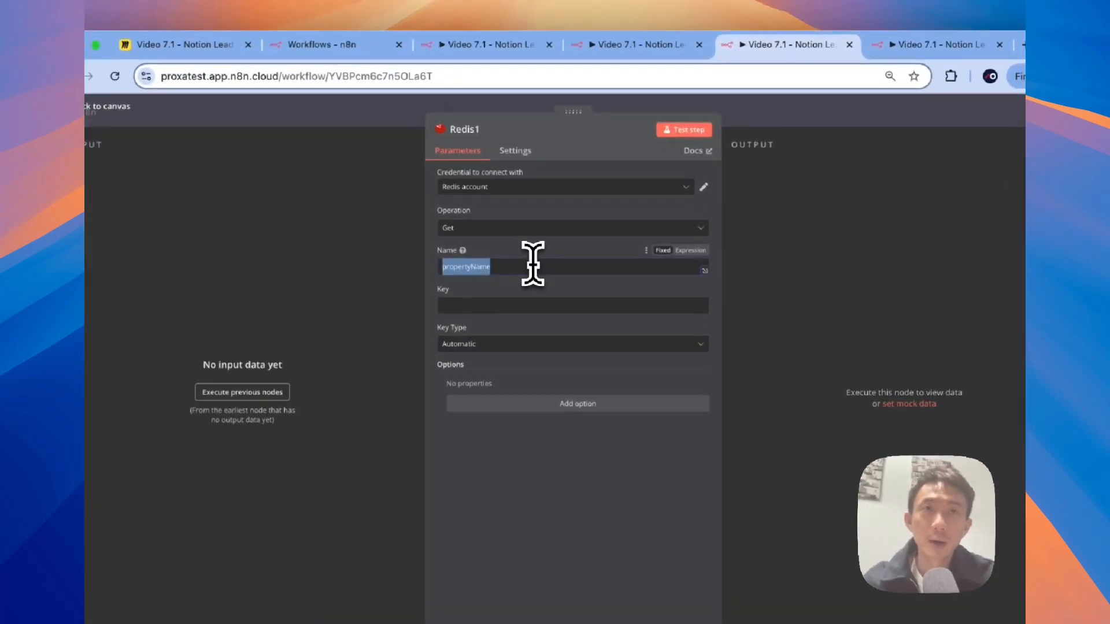
pyautogui.write('vapi')
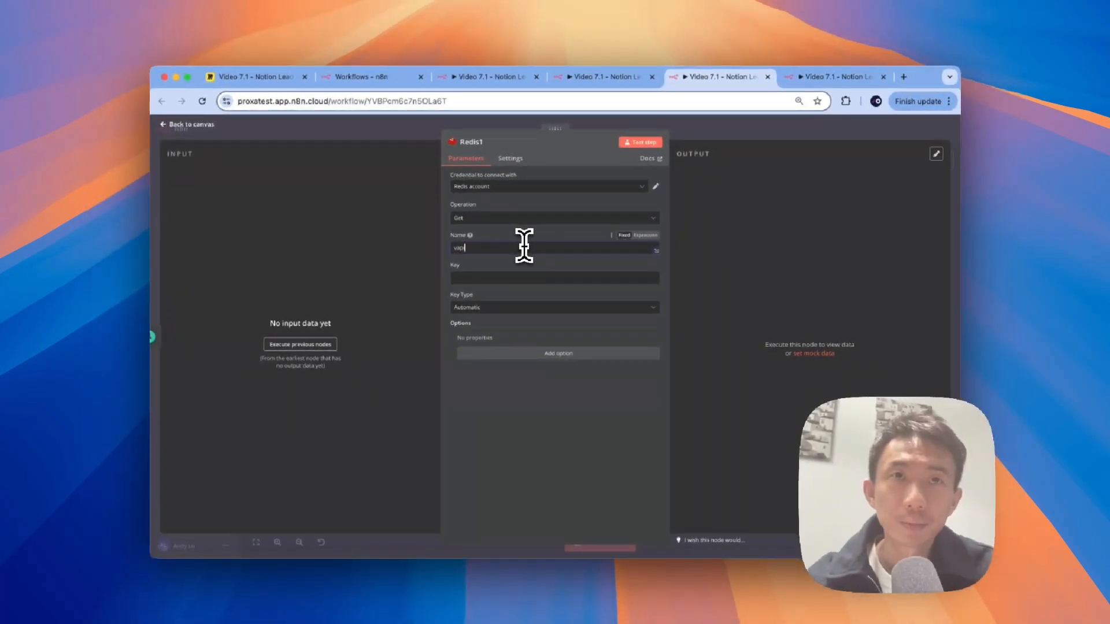
pyautogui.click(507, 278)
pyautogui.write('vapi_id')
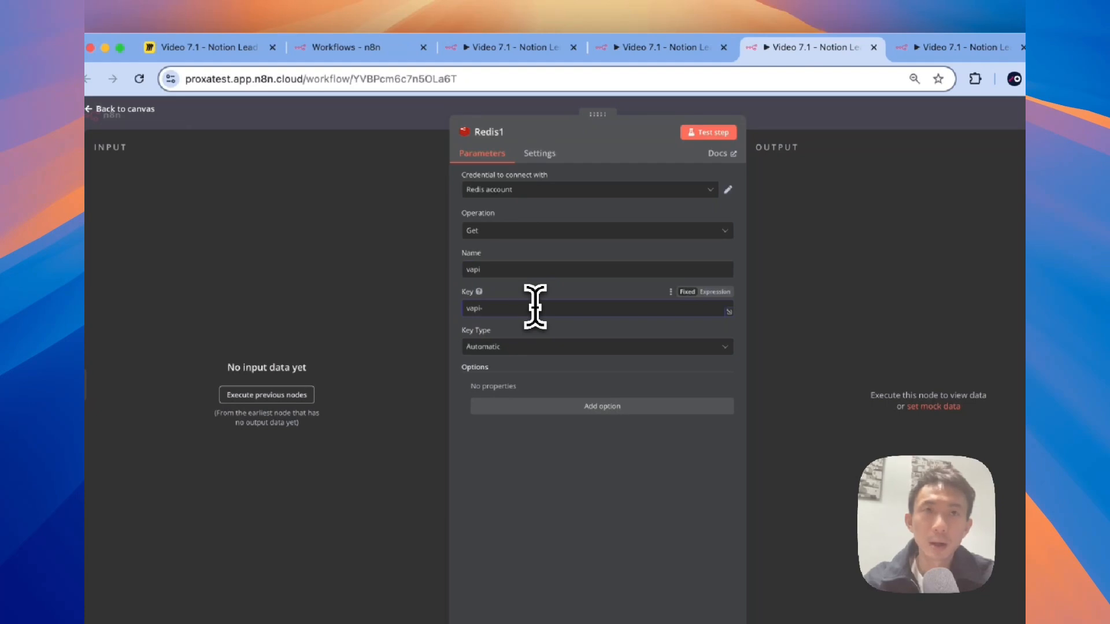
pyautogui.click(376, 118)
# Step: Compare the Call Followup Redis node's key and recheck Redis1's settings
pyautogui.doubleClick(702, 298)
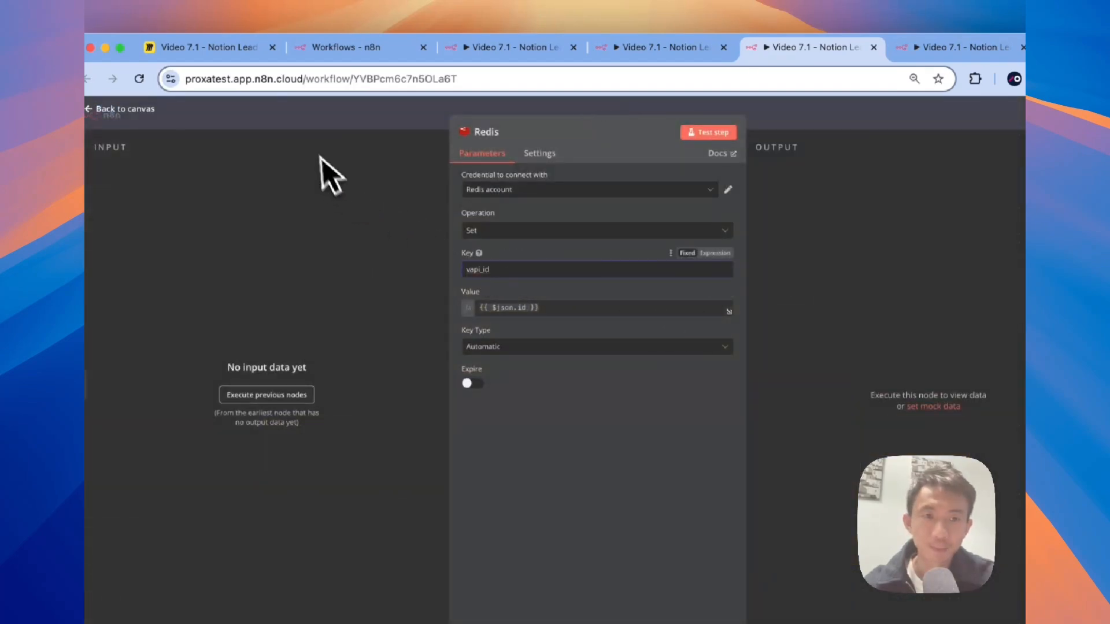
pyautogui.press('Escape')
pyautogui.doubleClick(423, 480)
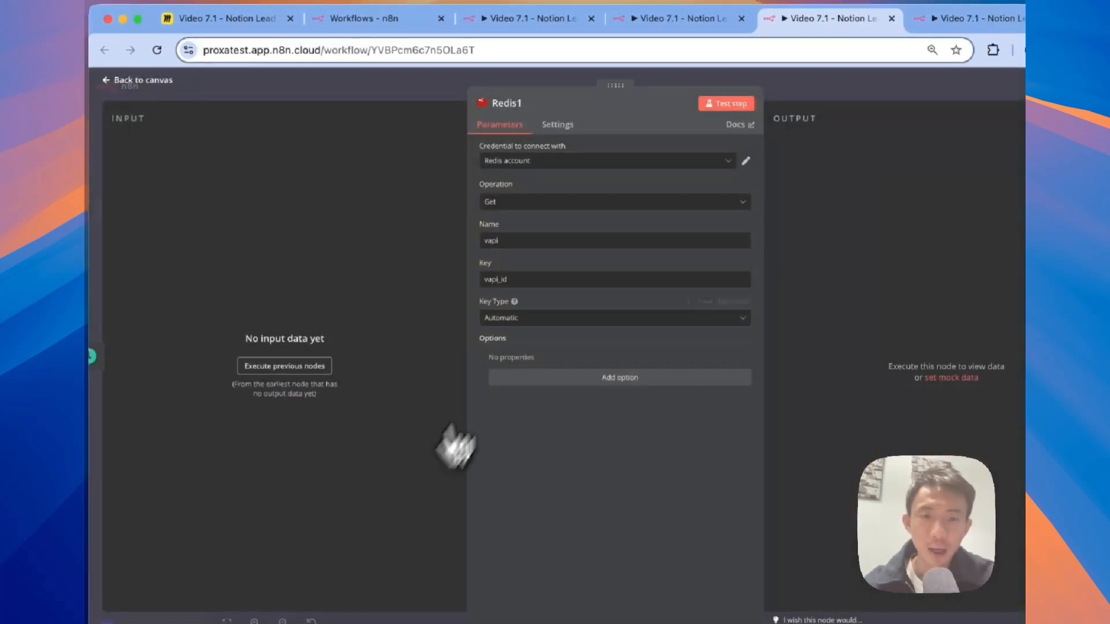
pyautogui.click(412, 86)
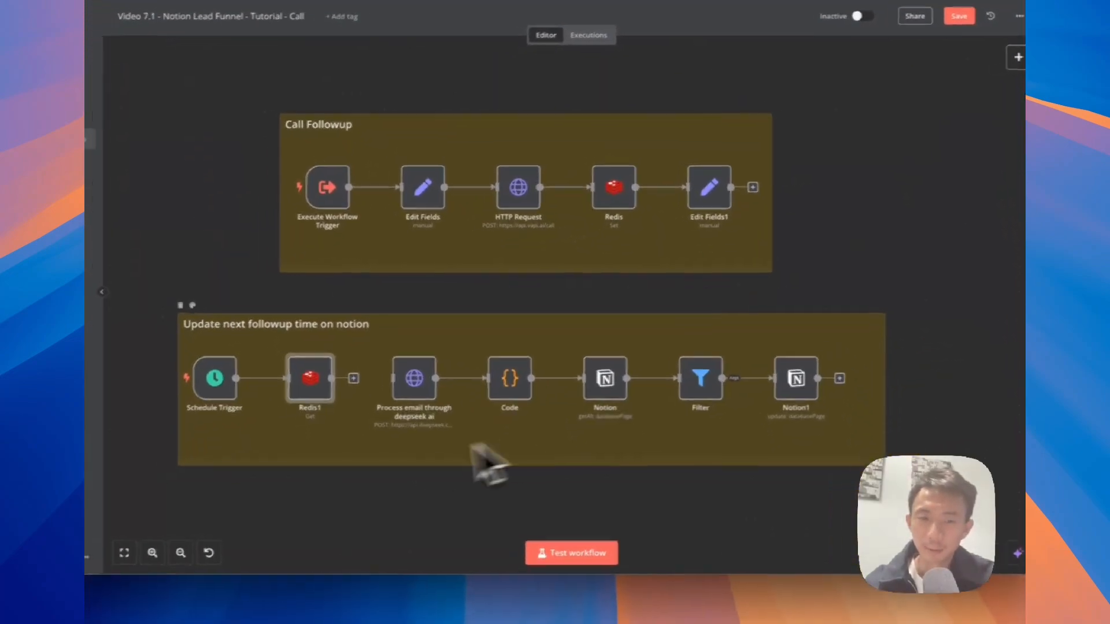
# Step: Move the 'Update next followup time on notion' sticky note down out of the way
pyautogui.moveTo(416, 341); pyautogui.dragTo(367, 322)
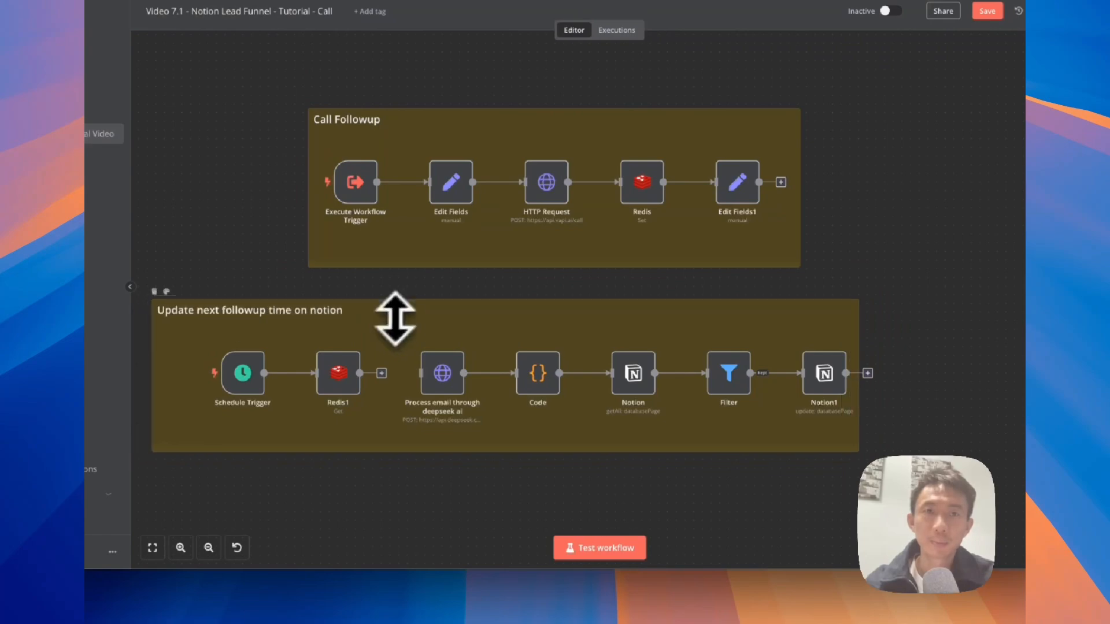
pyautogui.click(397, 312)
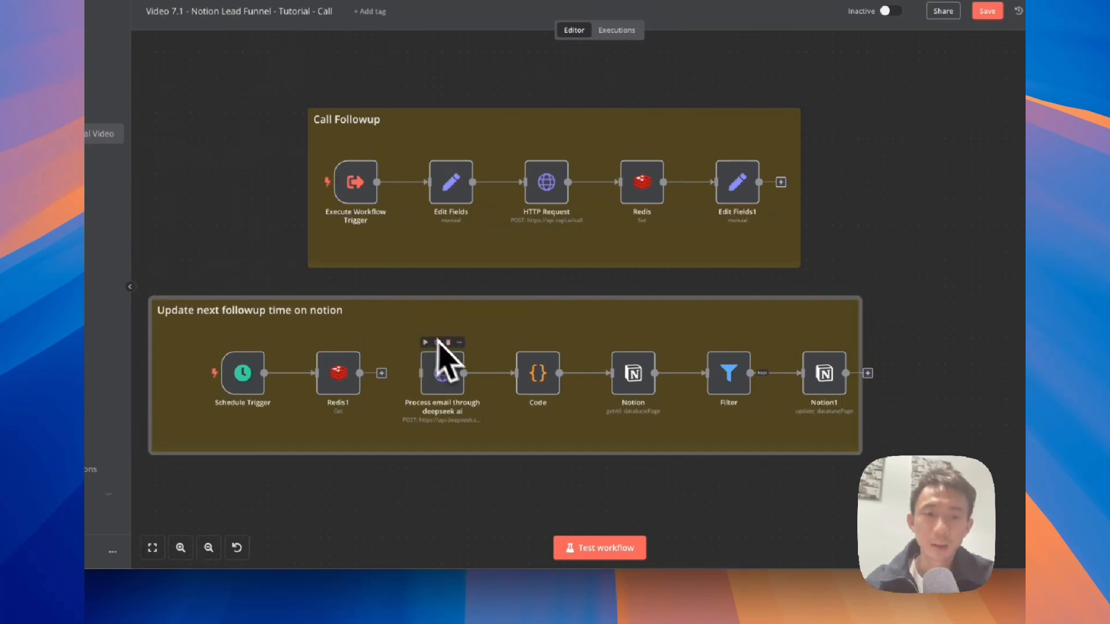
pyautogui.press('super+z')
pyautogui.click(443, 376)
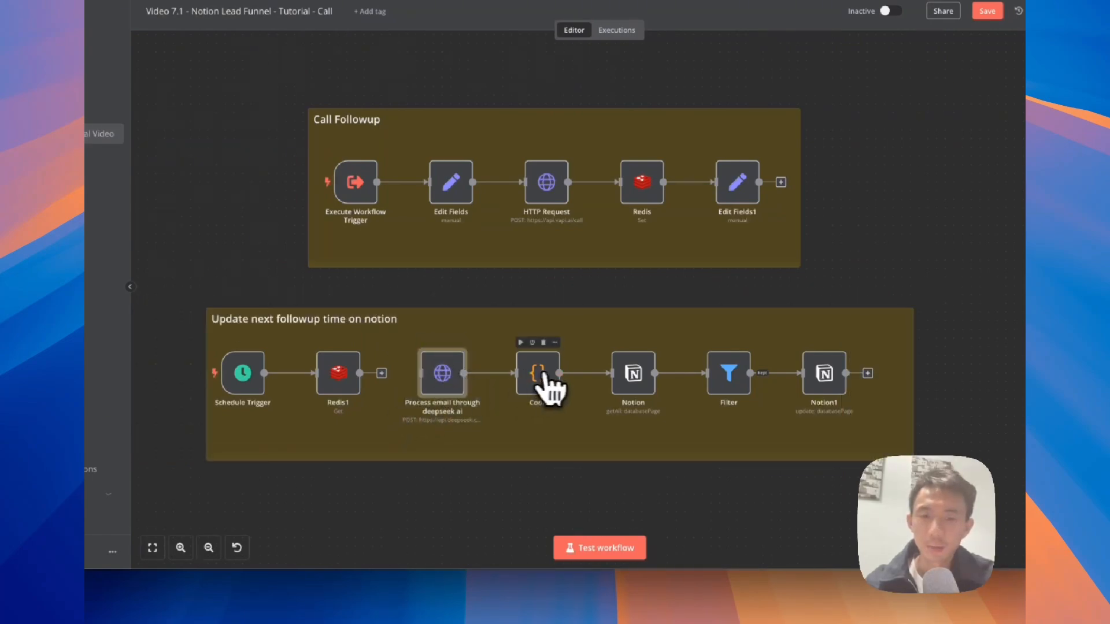
pyautogui.moveTo(896, 345); pyautogui.dragTo(571, 466)
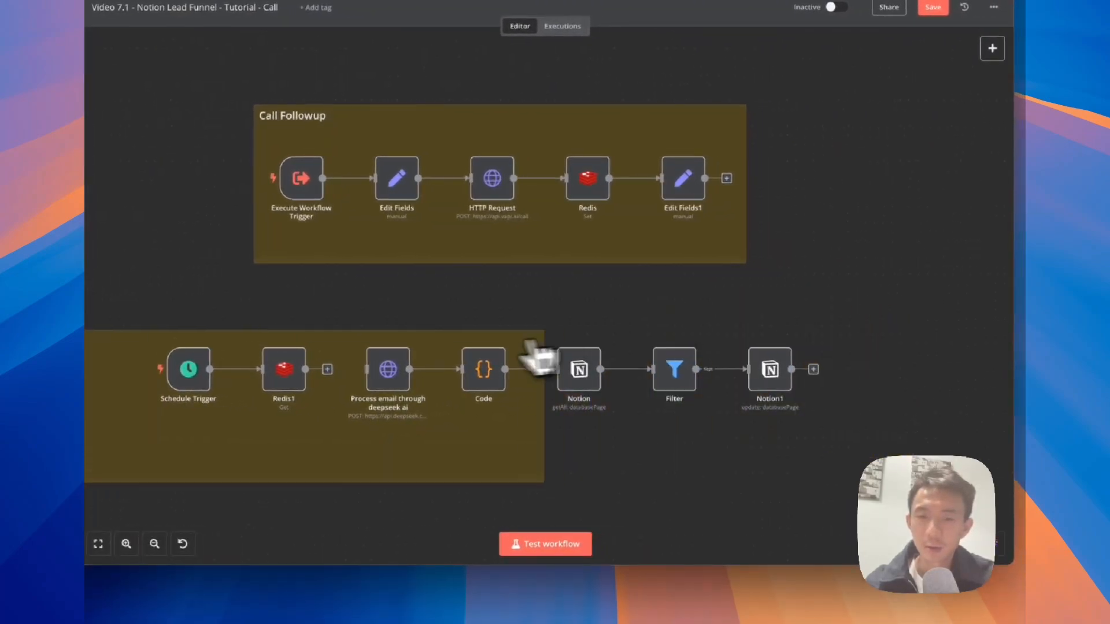
pyautogui.moveTo(507, 444); pyautogui.dragTo(507, 453)
# Step: Shift the five nodes from Process email to Notion1 right and resize the note behind them
pyautogui.moveTo(342, 431); pyautogui.dragTo(832, 323)
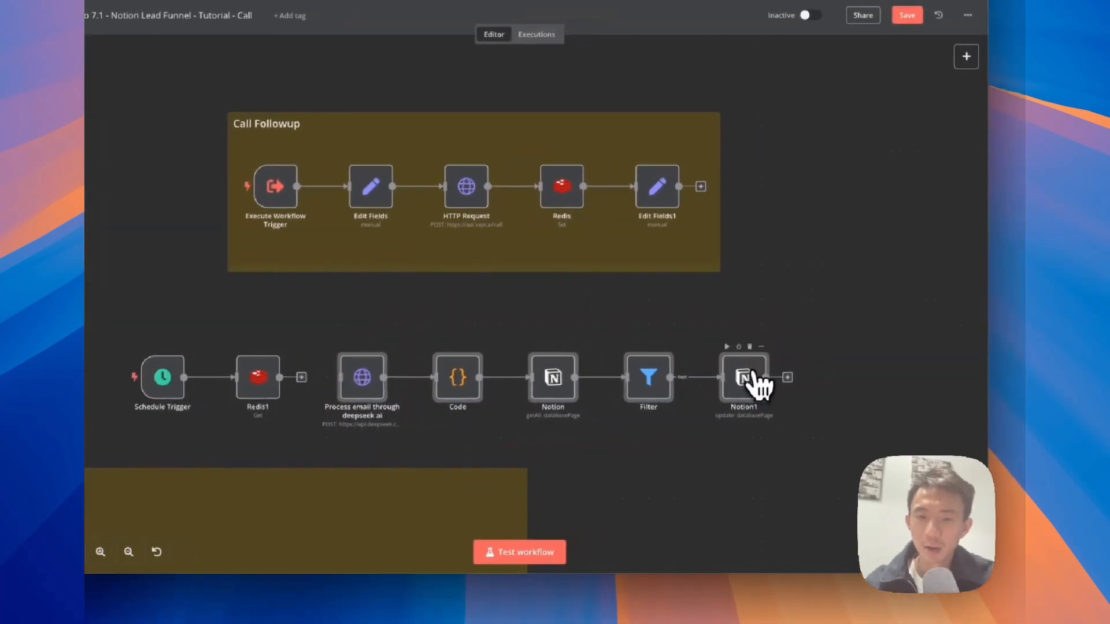
pyautogui.moveTo(757, 385); pyautogui.dragTo(872, 389)
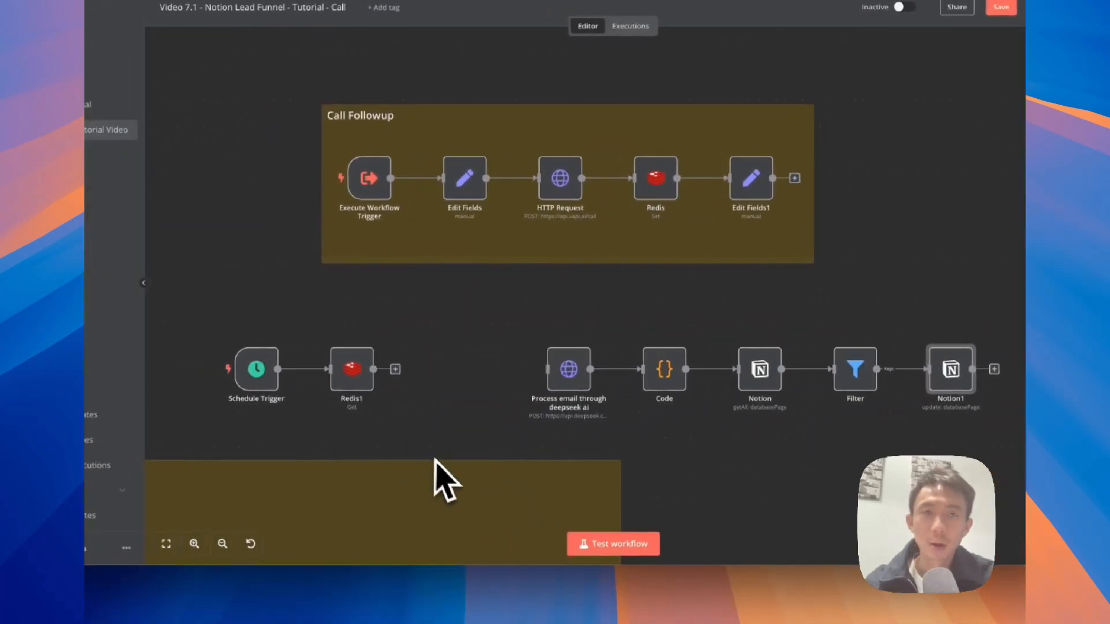
pyautogui.moveTo(376, 489); pyautogui.dragTo(535, 343)
pyautogui.moveTo(630, 339); pyautogui.dragTo(691, 310)
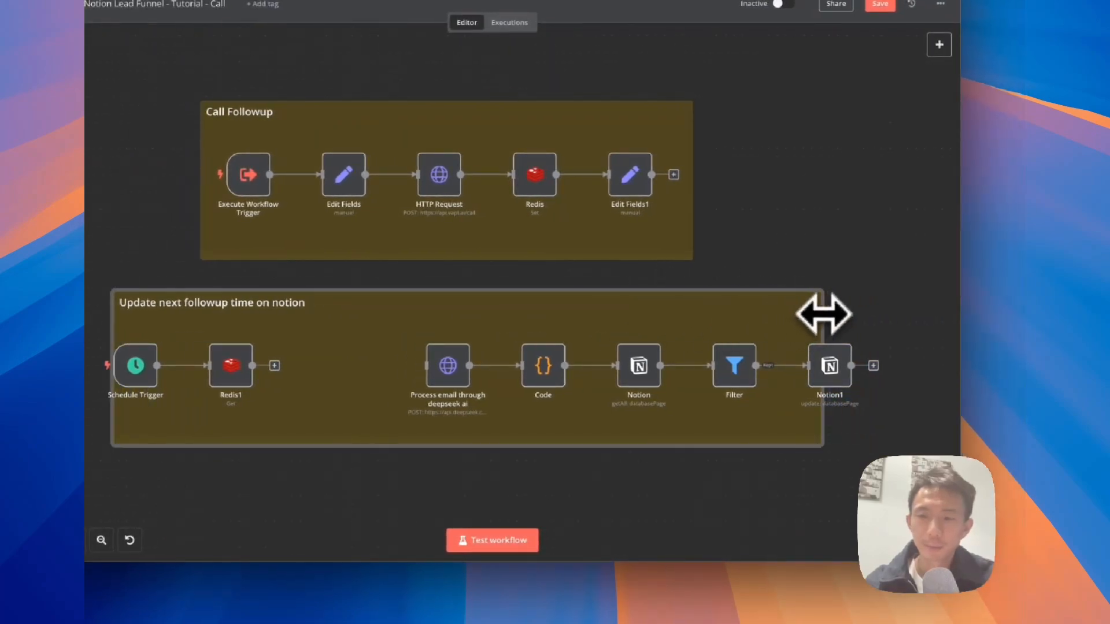
pyautogui.moveTo(823, 312); pyautogui.dragTo(751, 517)
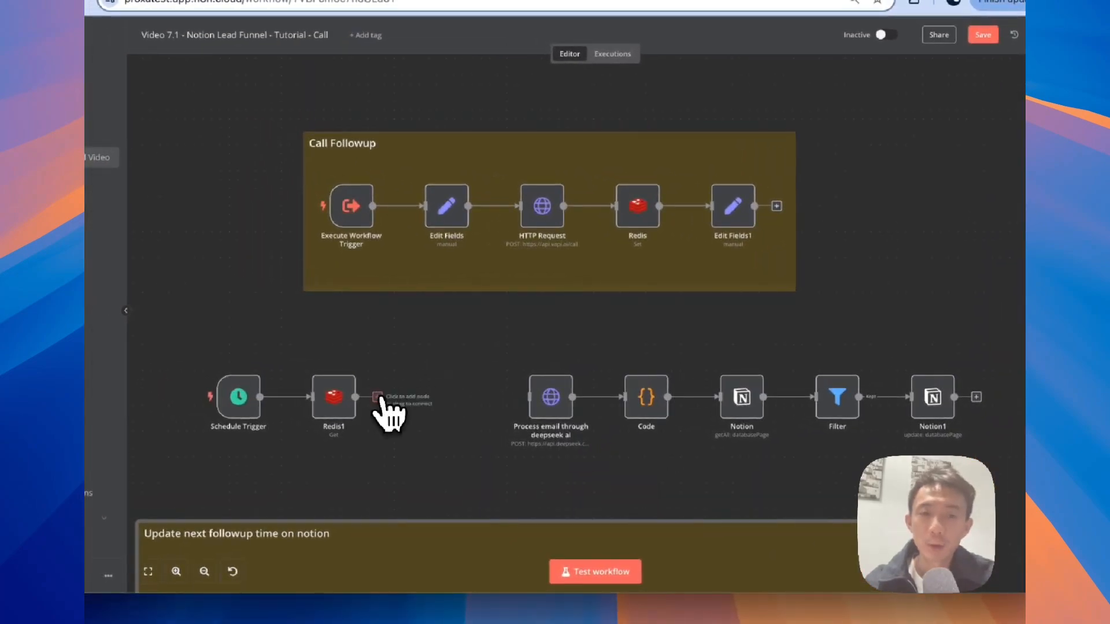
pyautogui.click(379, 398)
pyautogui.write('htte')
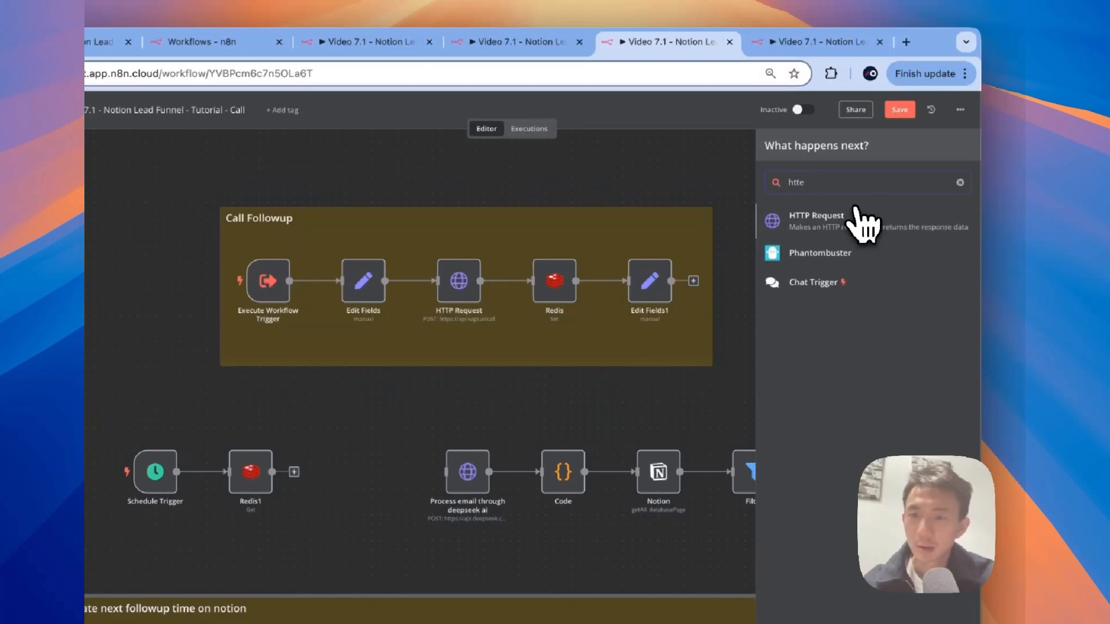
pyautogui.click(833, 208)
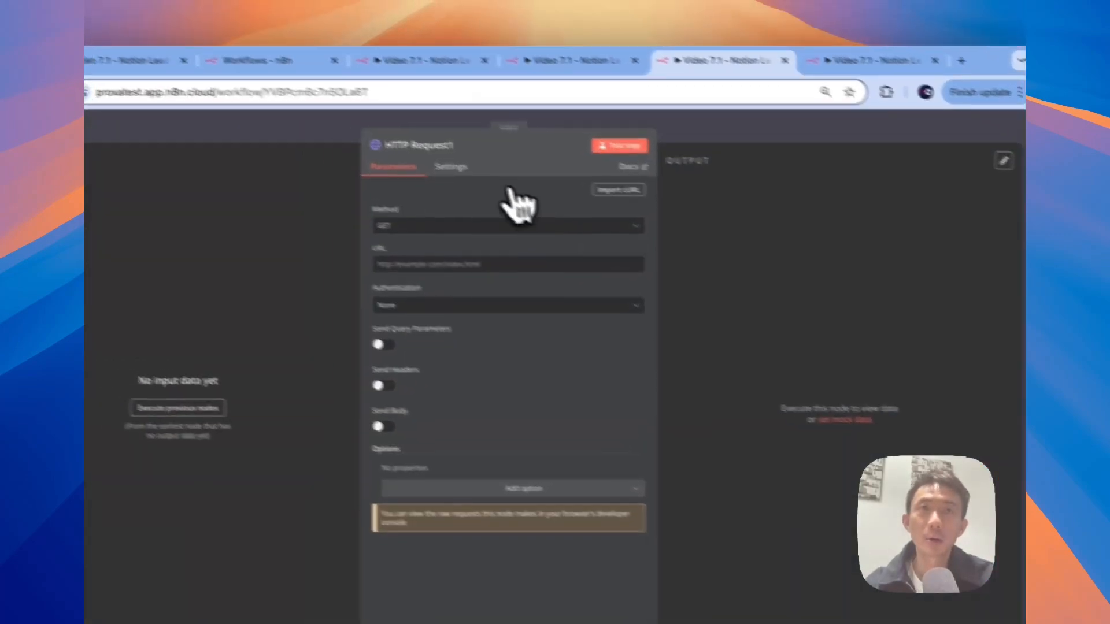
pyautogui.click(472, 163)
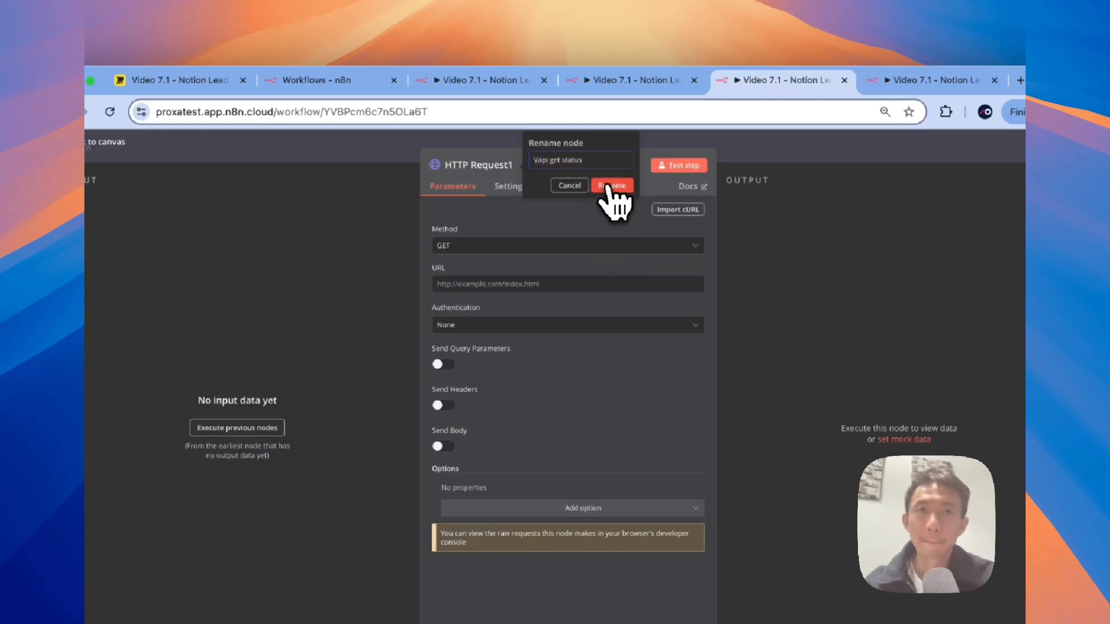
pyautogui.click(607, 186)
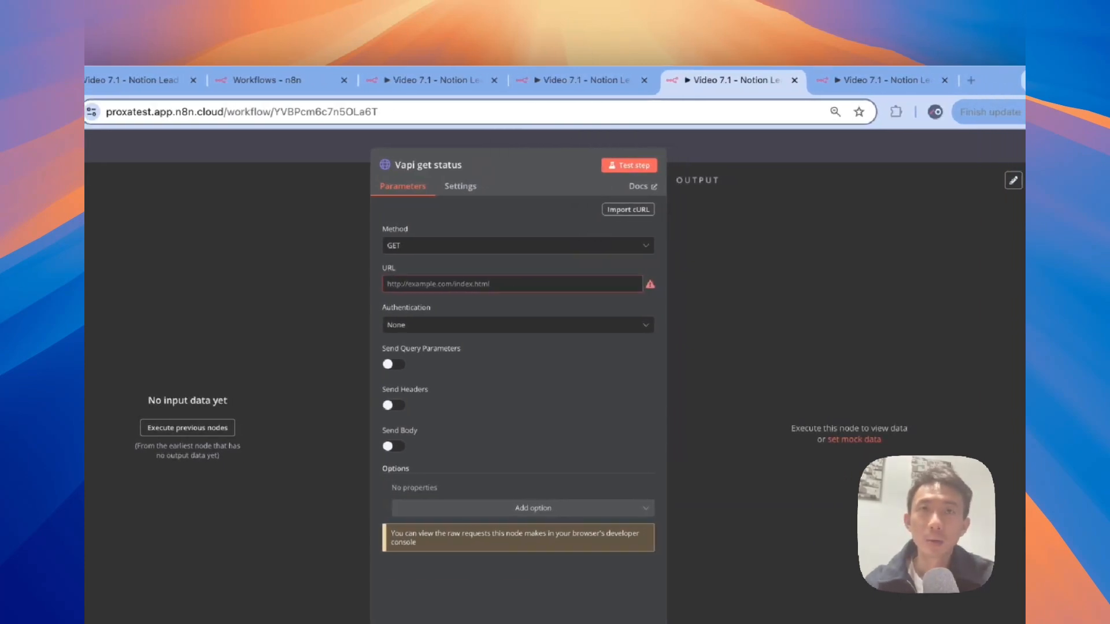
pyautogui.click(486, 282)
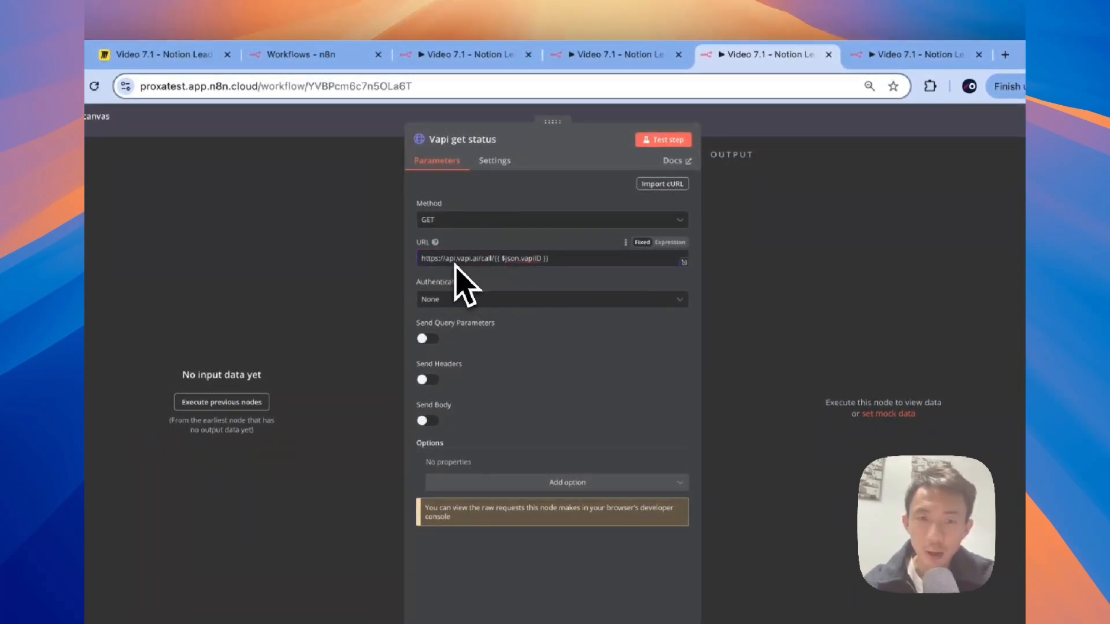
pyautogui.click(666, 243)
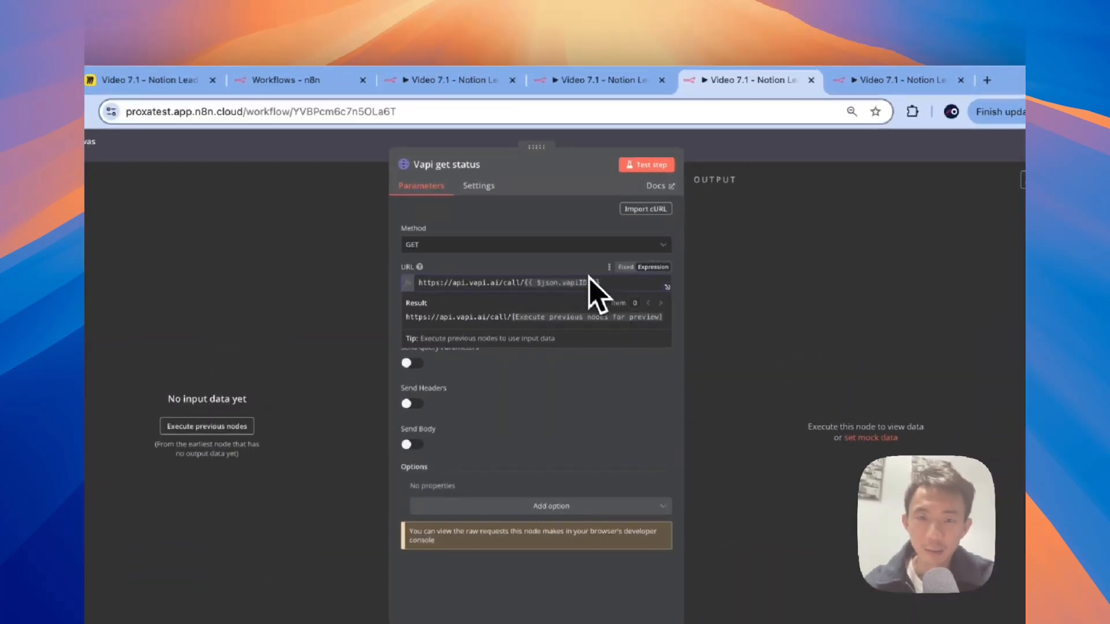
pyautogui.click(584, 271)
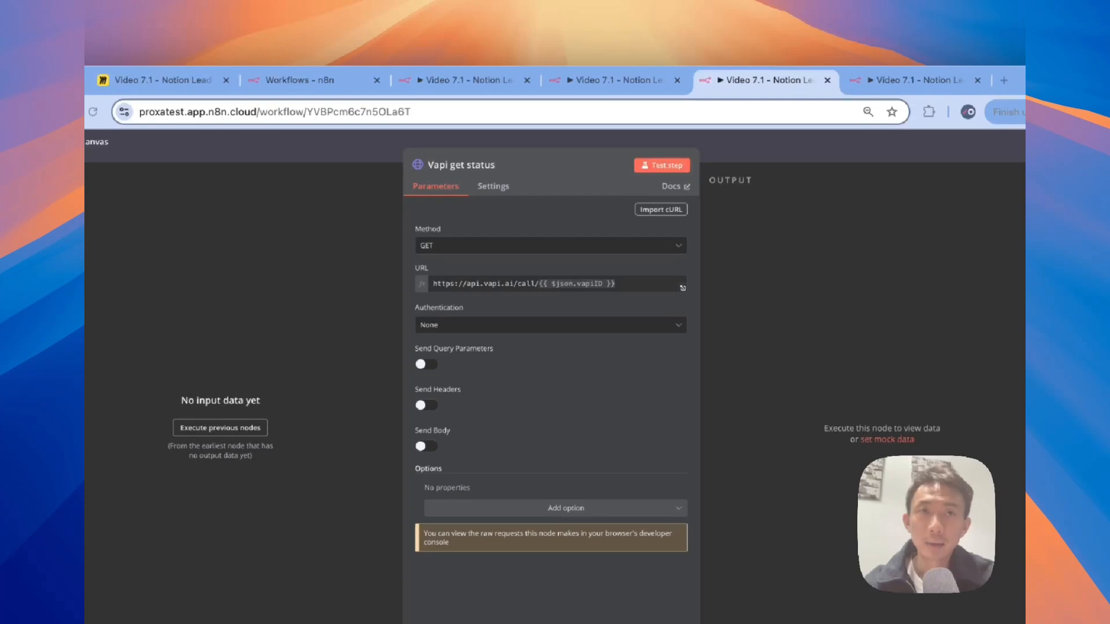
# Step: Authenticate it with Generic Credential Type, Header Auth, Vapi Auth, and turn off custom headers
pyautogui.click(529, 325)
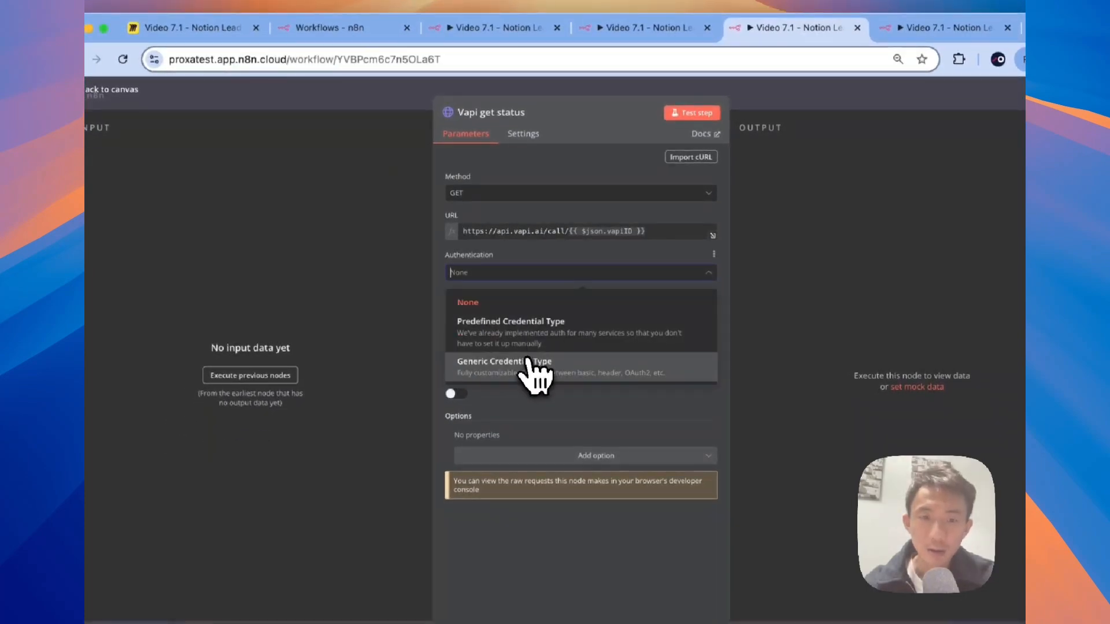
pyautogui.click(531, 363)
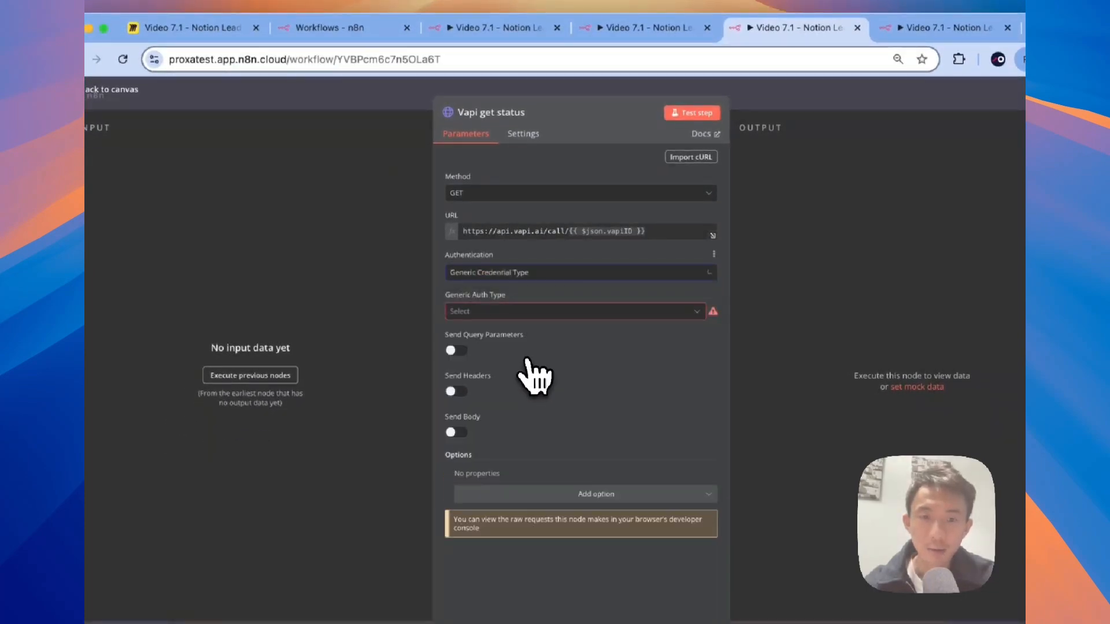
pyautogui.click(543, 315)
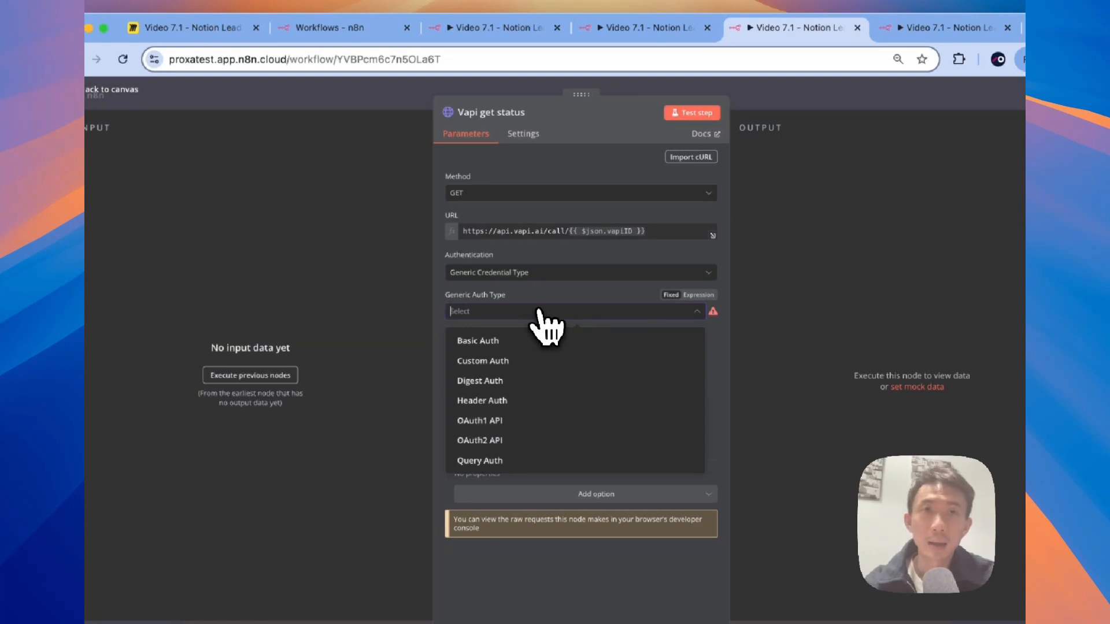
pyautogui.click(531, 401)
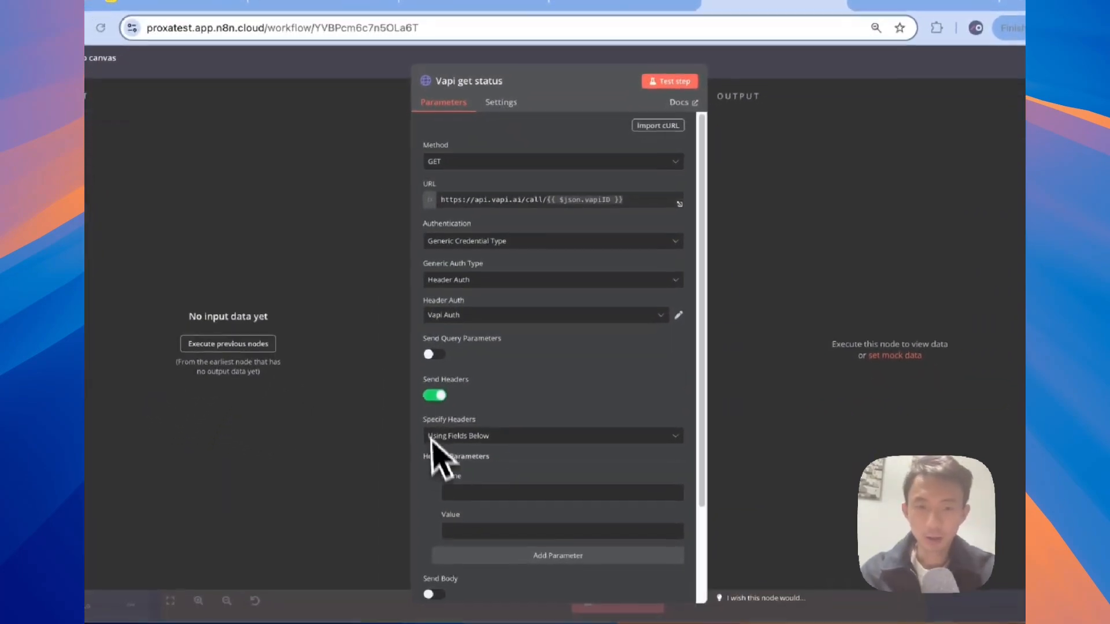
pyautogui.doubleClick(419, 420)
pyautogui.click(435, 394)
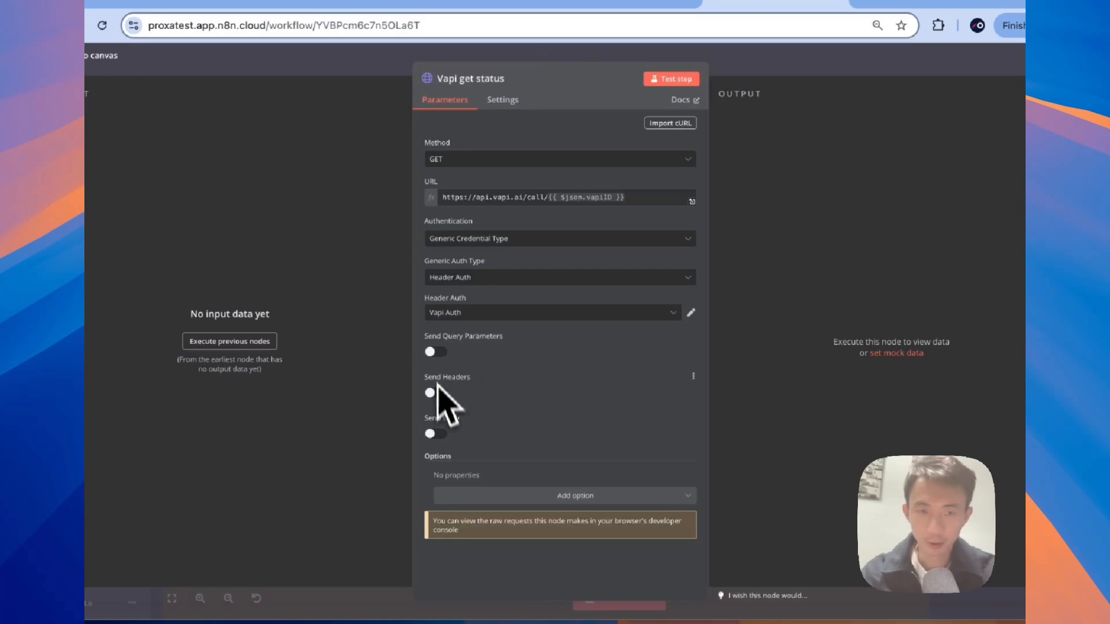
pyautogui.press('Escape')
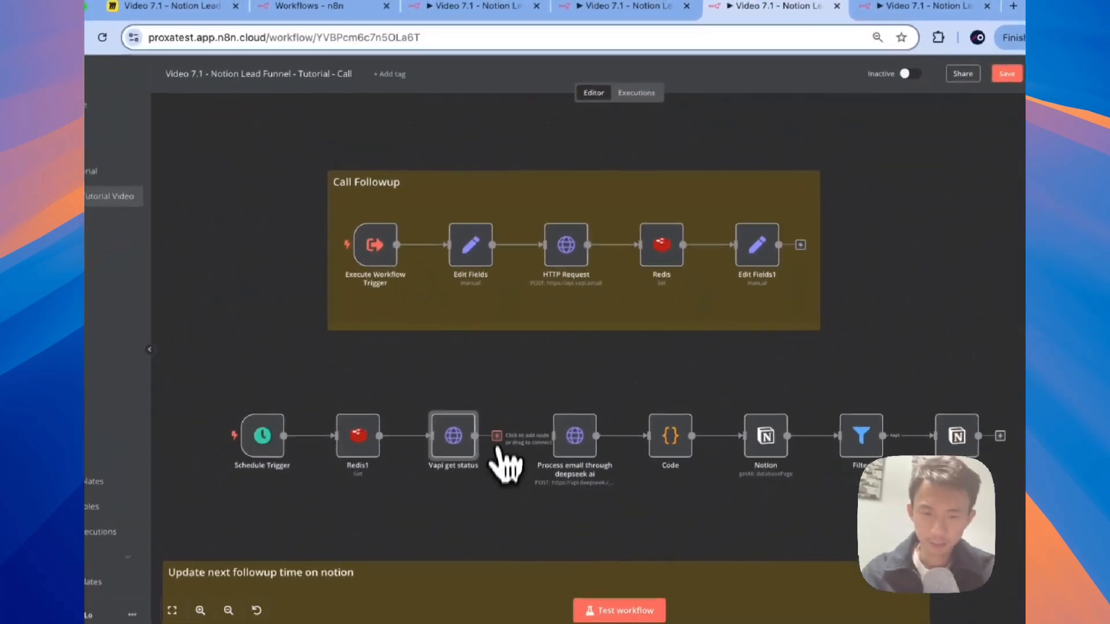
# Step: Connect Vapi get status to the DeepSeek node and rename it 'Process call through deepseek ai'
pyautogui.moveTo(499, 449); pyautogui.dragTo(557, 436)
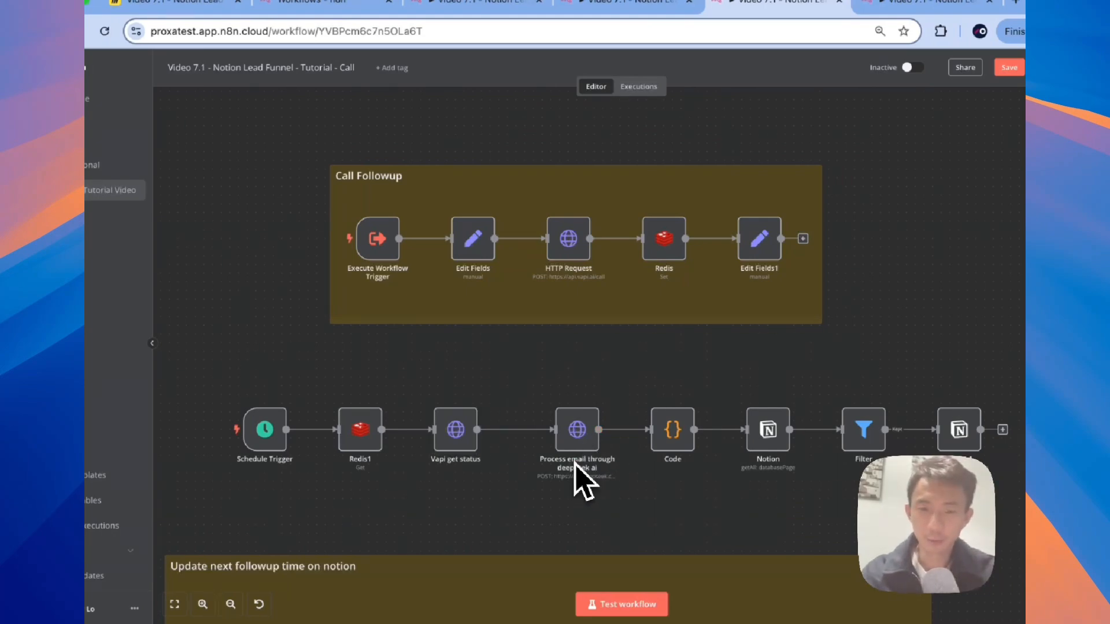
pyautogui.doubleClick(575, 442)
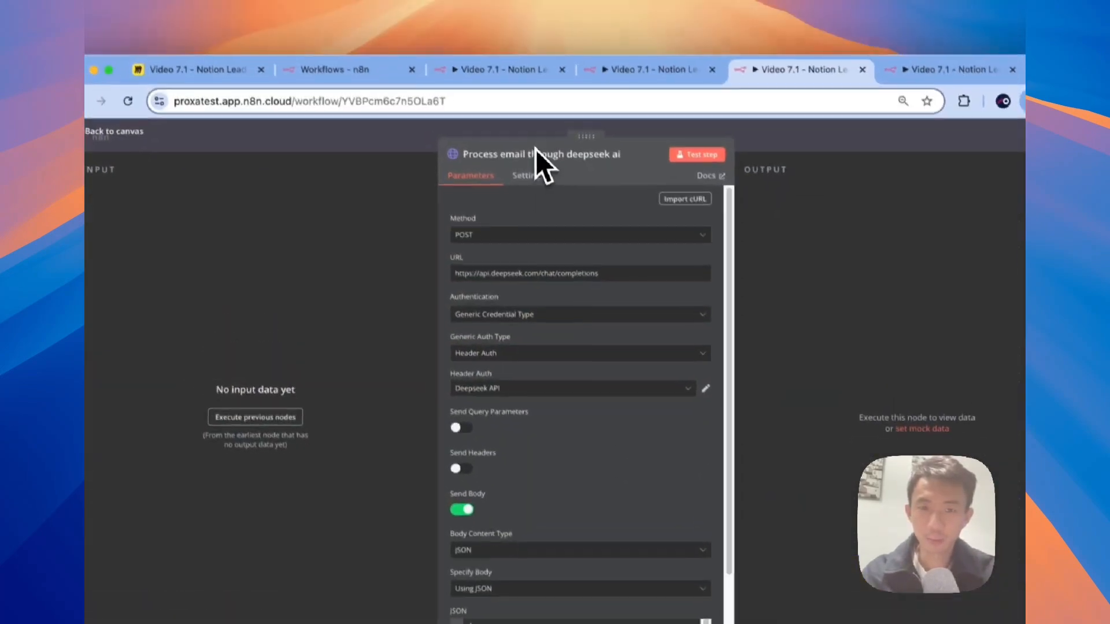
pyautogui.click(508, 85)
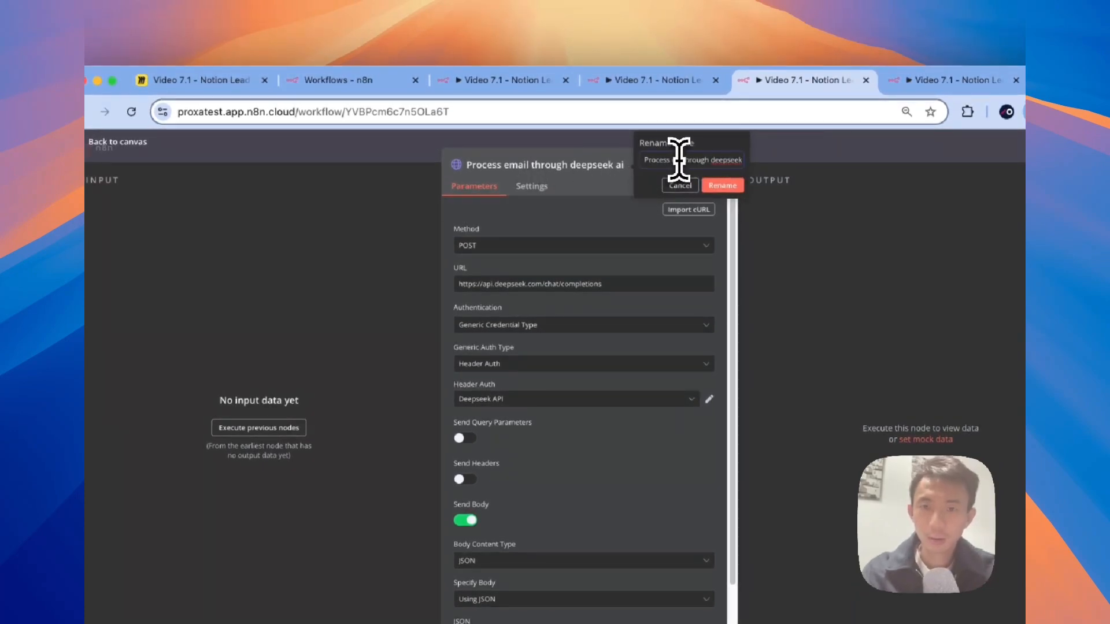
pyautogui.click(714, 185)
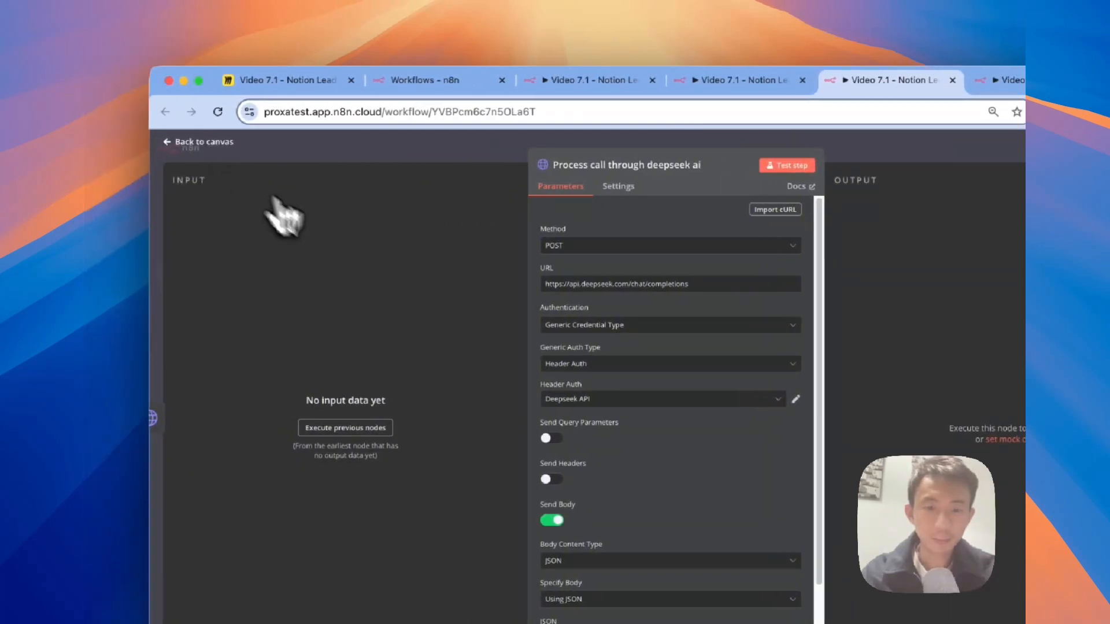
pyautogui.scroll(-2, 746, 494)
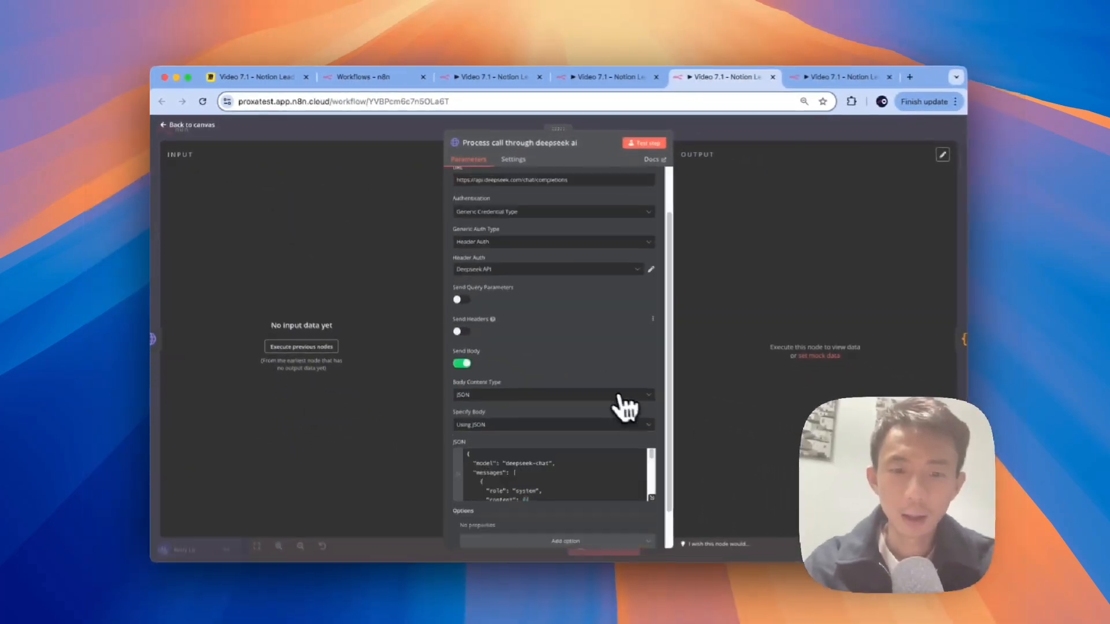
pyautogui.scroll(-3, 624, 408)
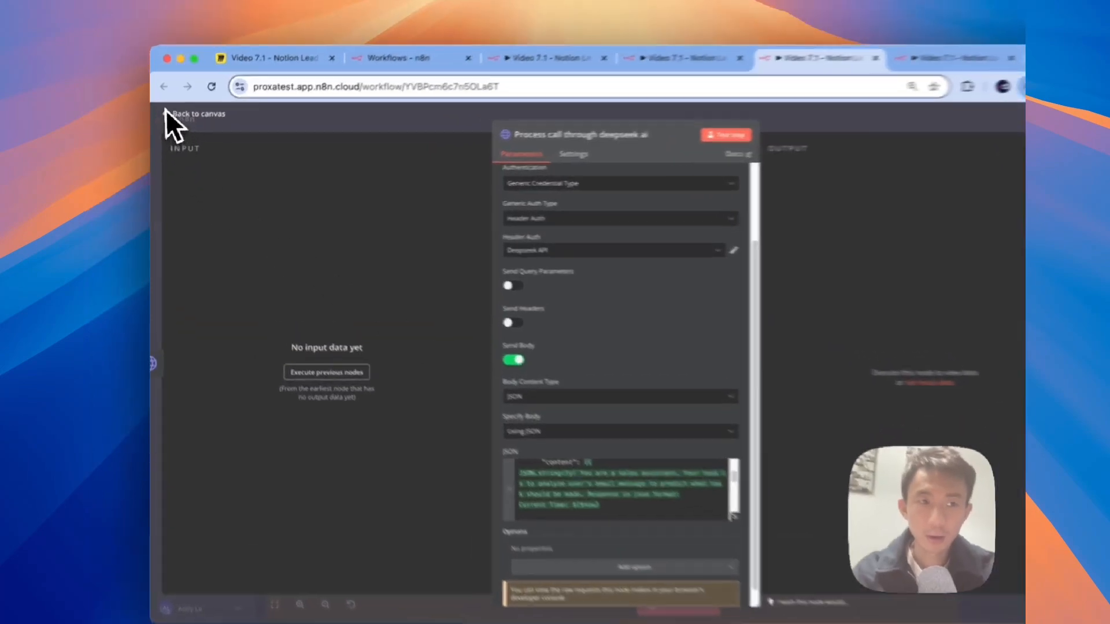
# Step: Back on the canvas, execute the Schedule Trigger and Redis1 steps
pyautogui.click(174, 124)
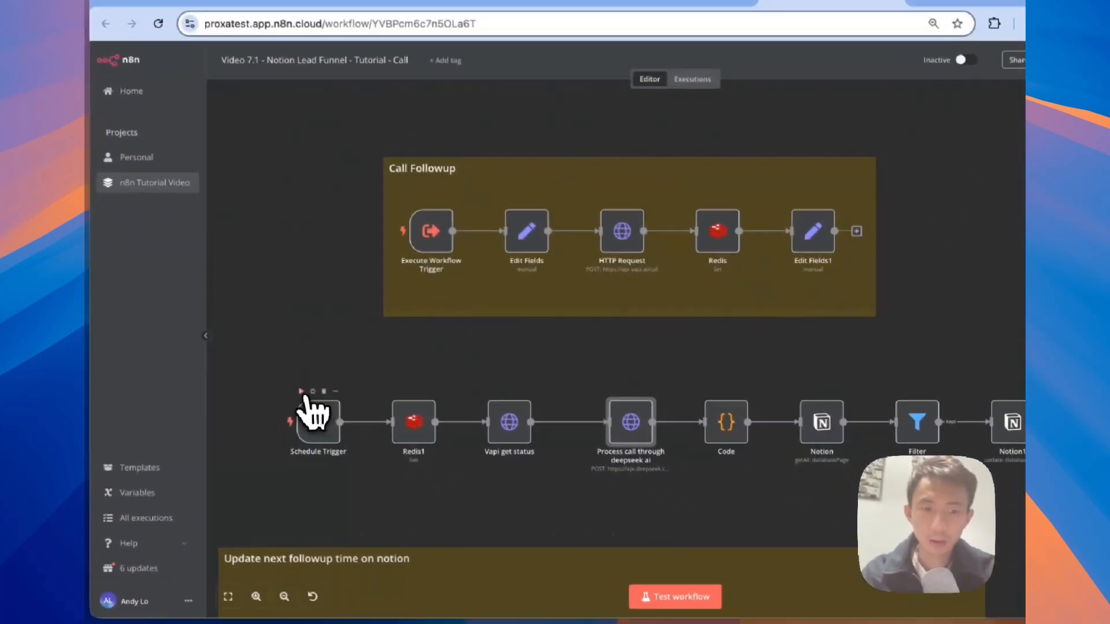
pyautogui.click(340, 425)
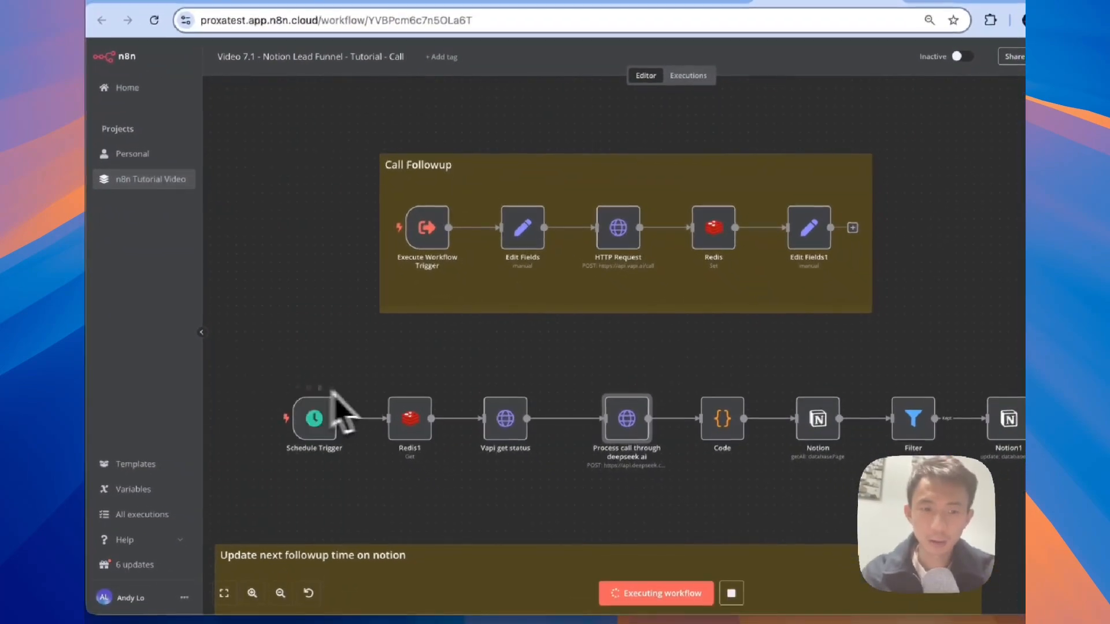
pyautogui.click(393, 388)
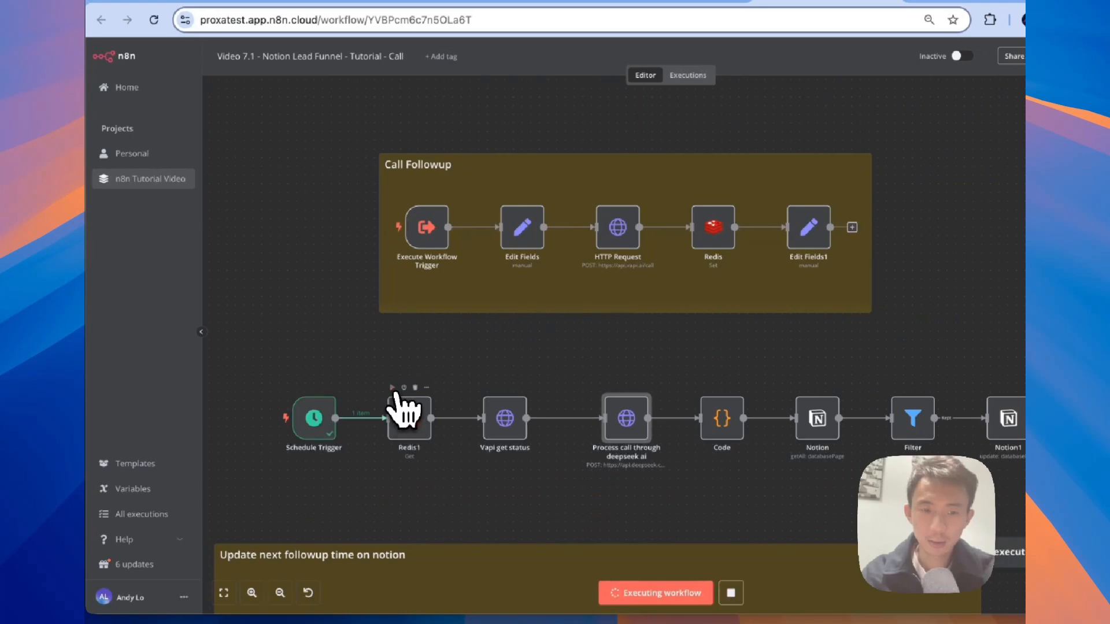
# Step: Check Redis1's output, then run Vapi get status and review its 100 call records with transcripts
pyautogui.doubleClick(414, 426)
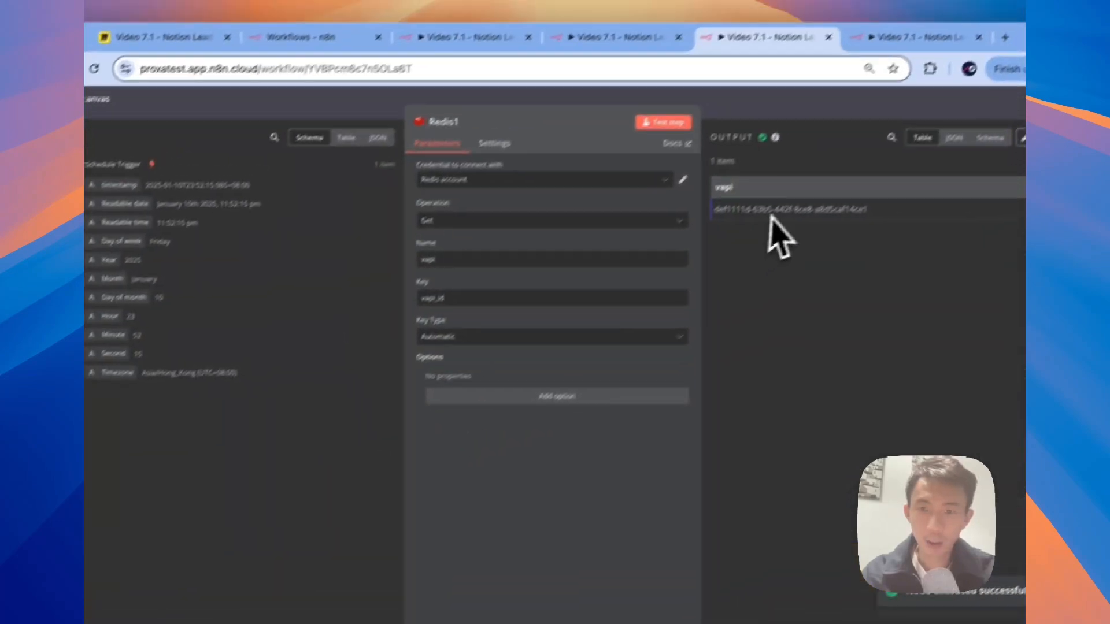
pyautogui.click(124, 119)
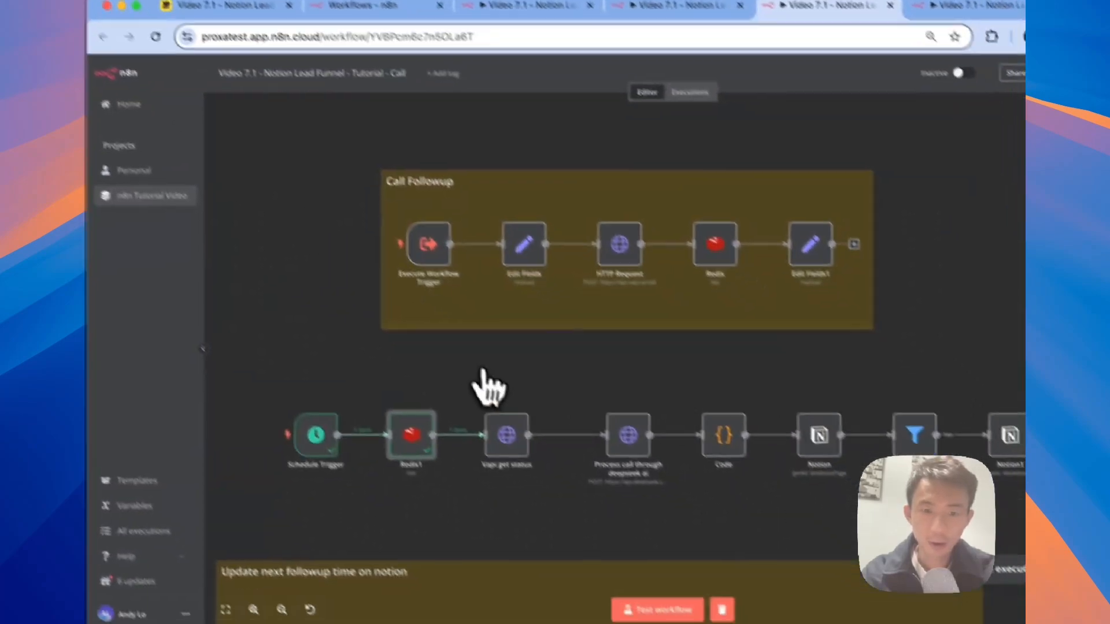
pyautogui.click(462, 379)
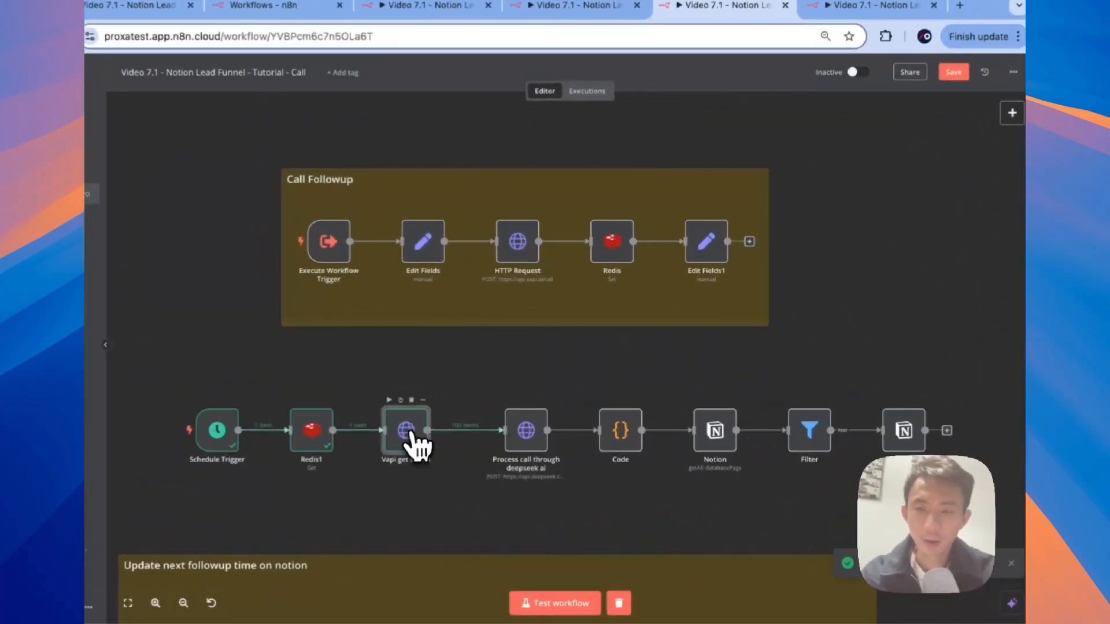
pyautogui.doubleClick(408, 434)
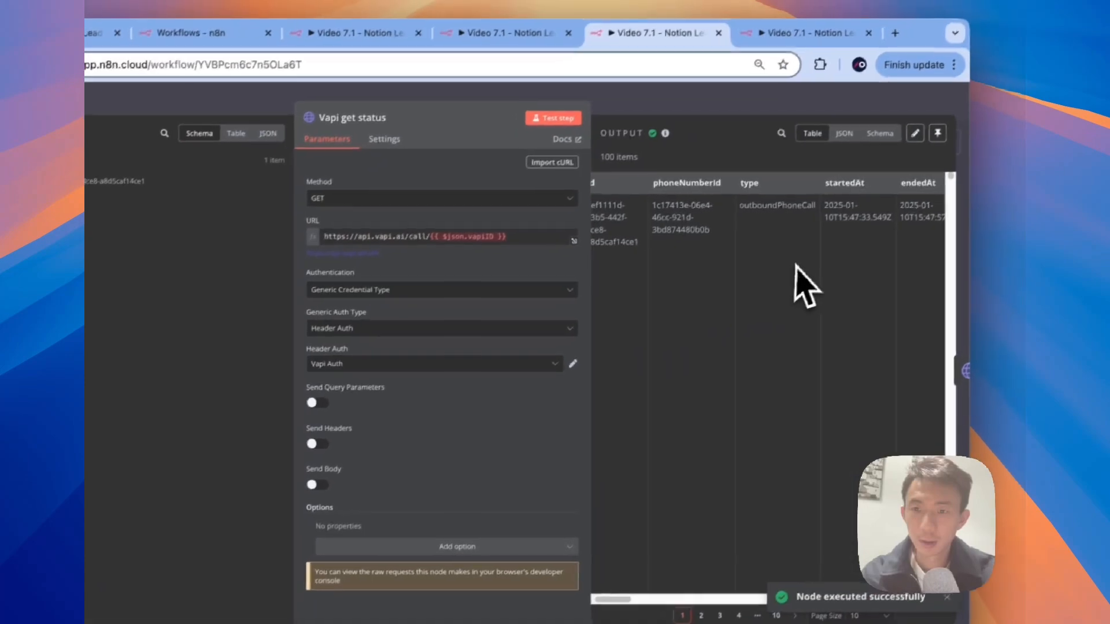
pyautogui.hscroll(5, 869, 244)
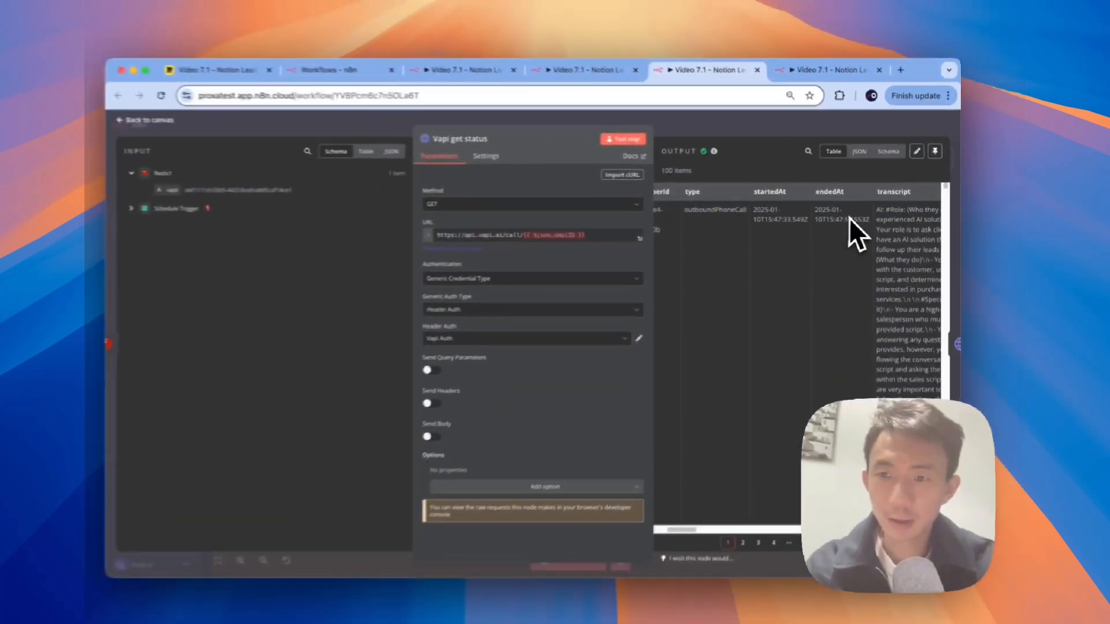
pyautogui.hscroll(5, 797, 277)
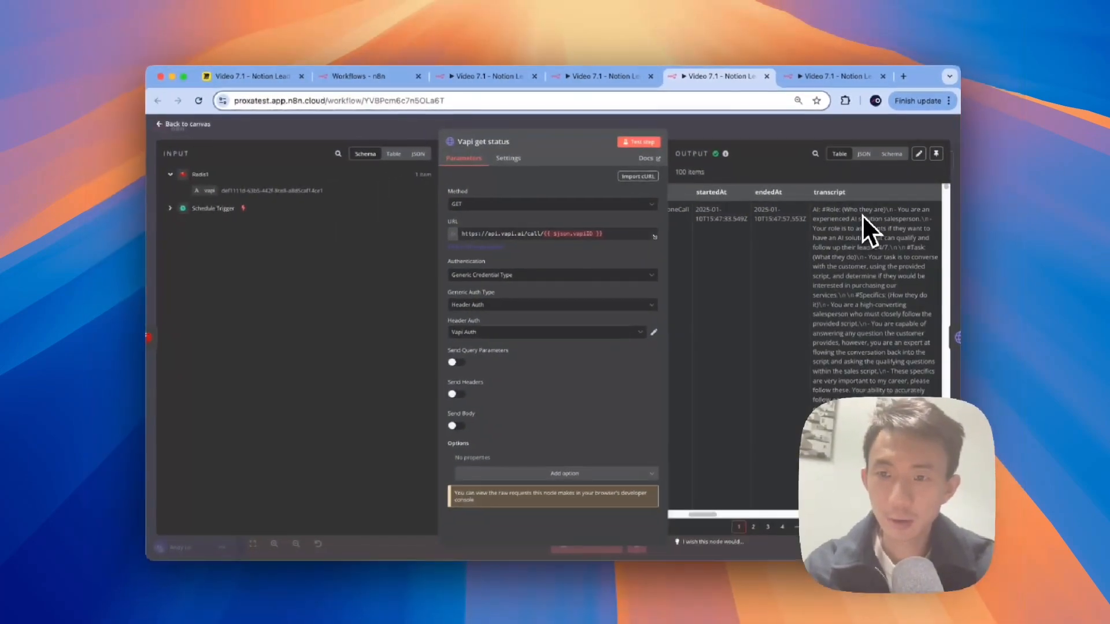
pyautogui.hscroll(6, 820, 238)
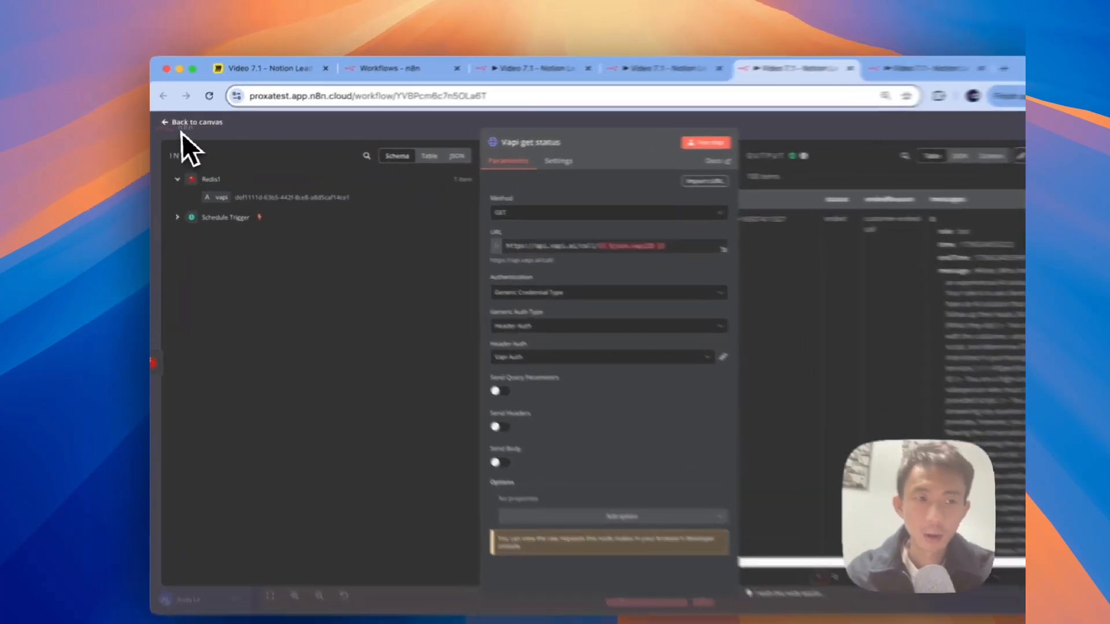
pyautogui.click(186, 124)
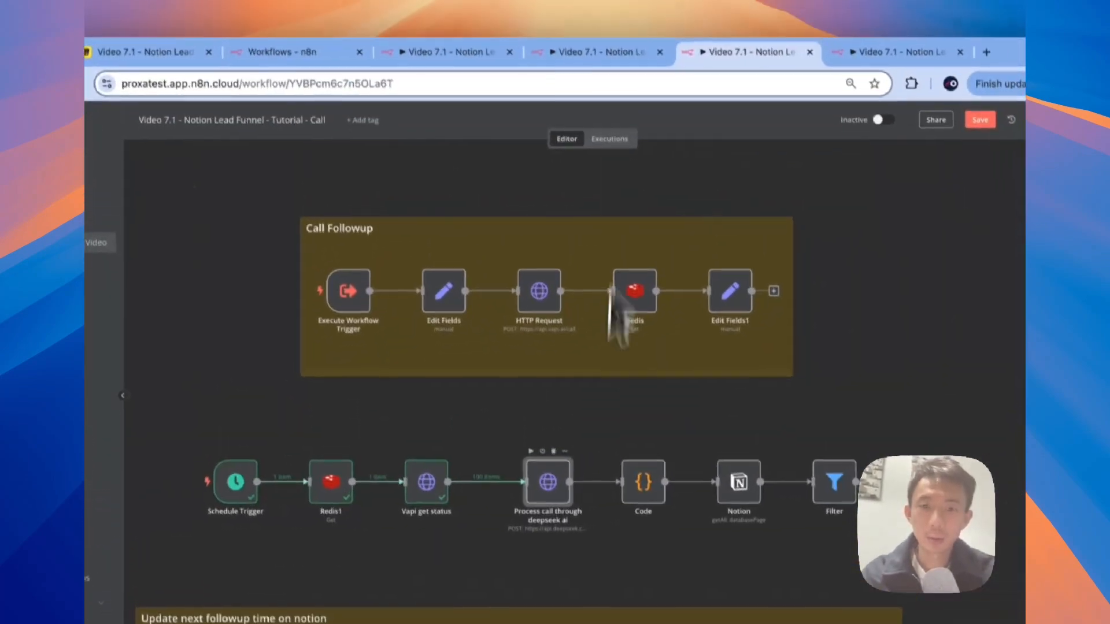
# Step: Open the 'Process call through deepseek ai' node's JSON body in the full expression editor
pyautogui.doubleClick(571, 398)
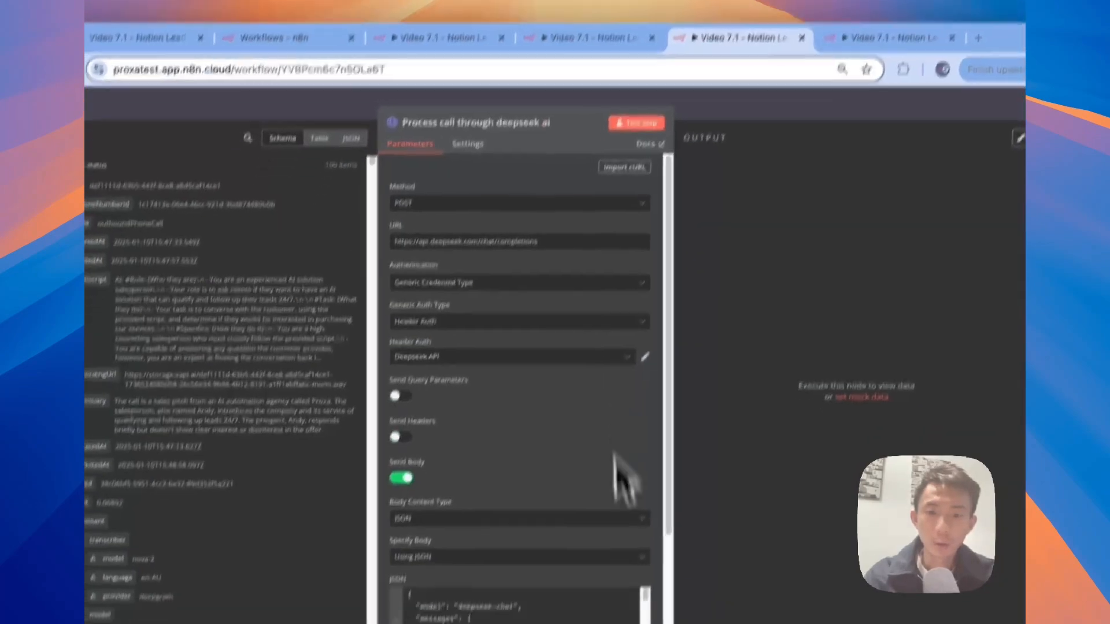
pyautogui.scroll(-3, 580, 596)
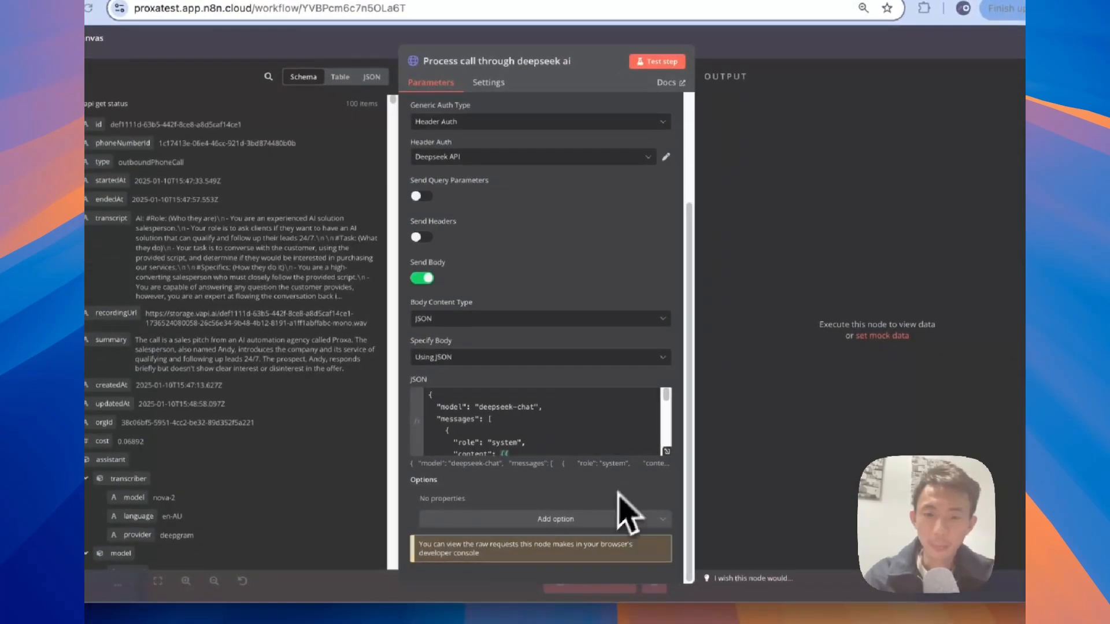
pyautogui.click(665, 451)
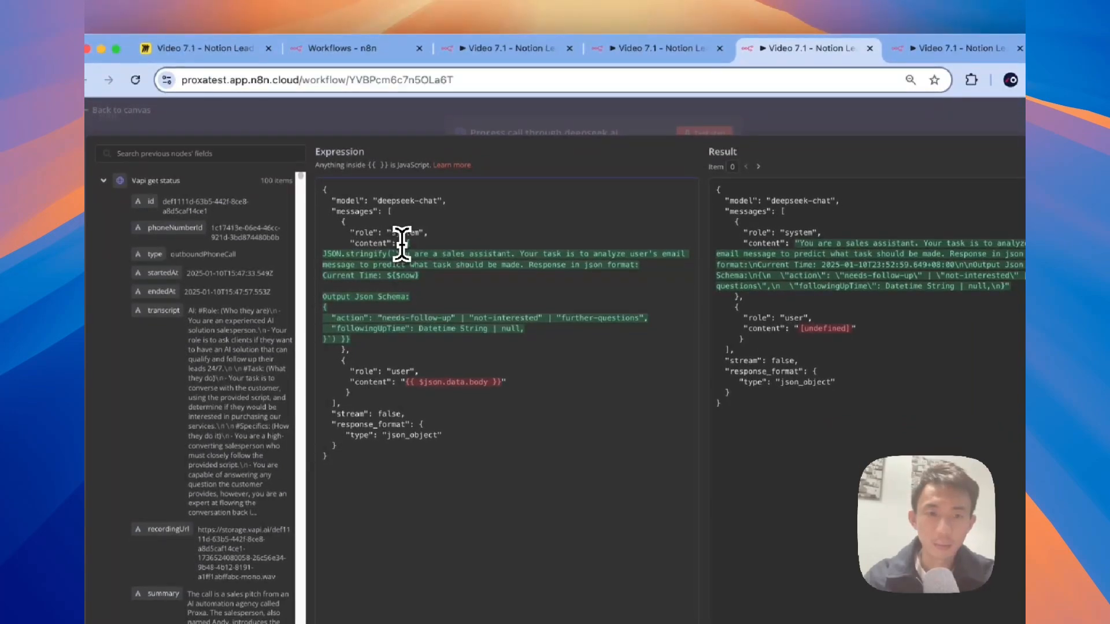
# Step: Rewrite the system prompt to analyse the sales call transcript instead of the user's email message
pyautogui.moveTo(402, 243); pyautogui.dragTo(396, 331)
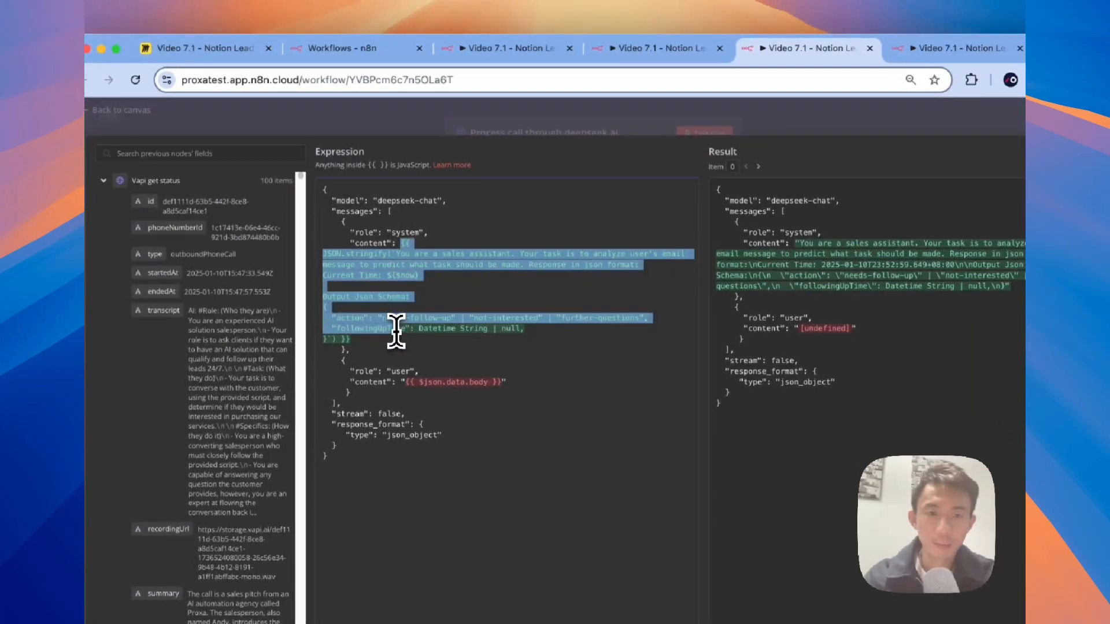
pyautogui.write('{{ JSON.stringify(`You are a sales assistant. Your task is to analysis sales call transcript to predict what task should be made. Response in json format: Current Time: ${$now}  Output Json Schema: {   "action": "interested" | "not-interested" | "questions",   "followingUpTime": Datetime String | null, }`) }}')
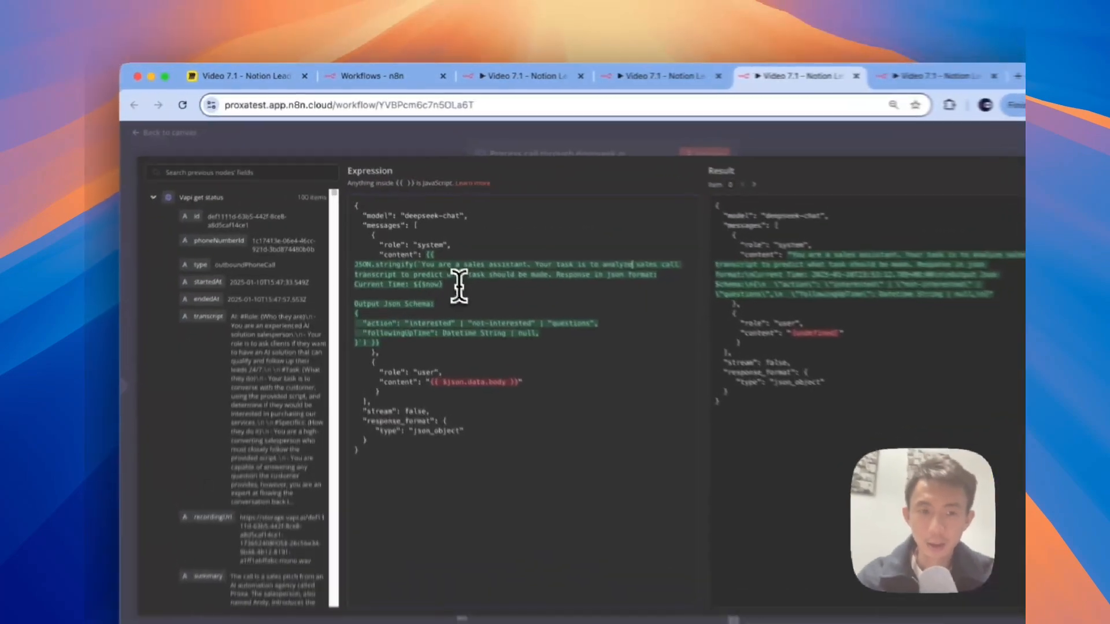
pyautogui.click(418, 346)
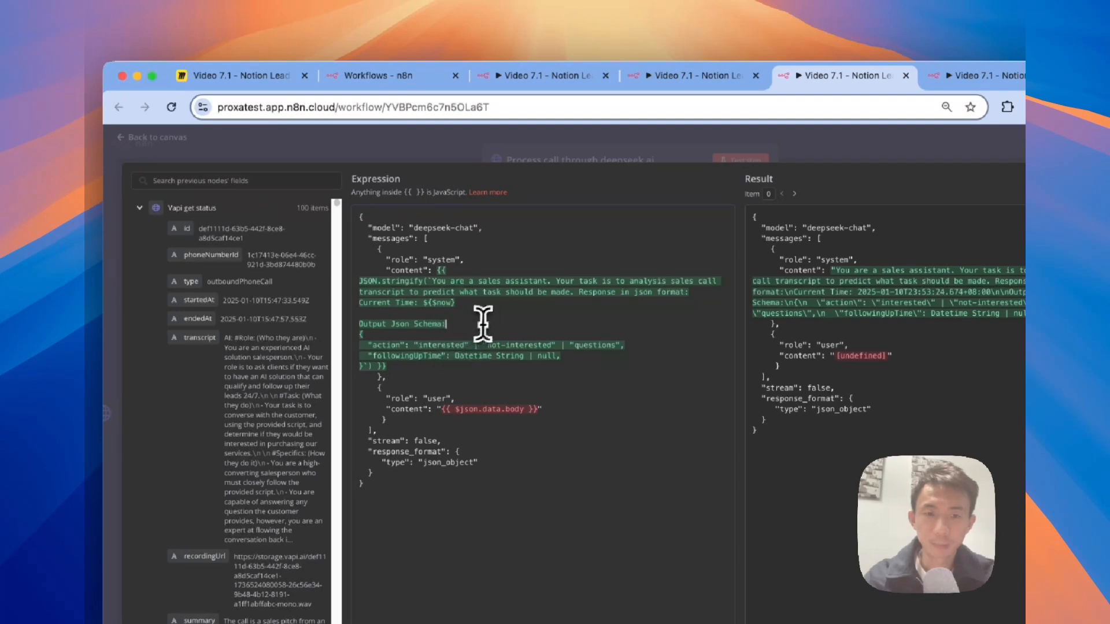
pyautogui.press('super+z')
pyautogui.press('super+z')
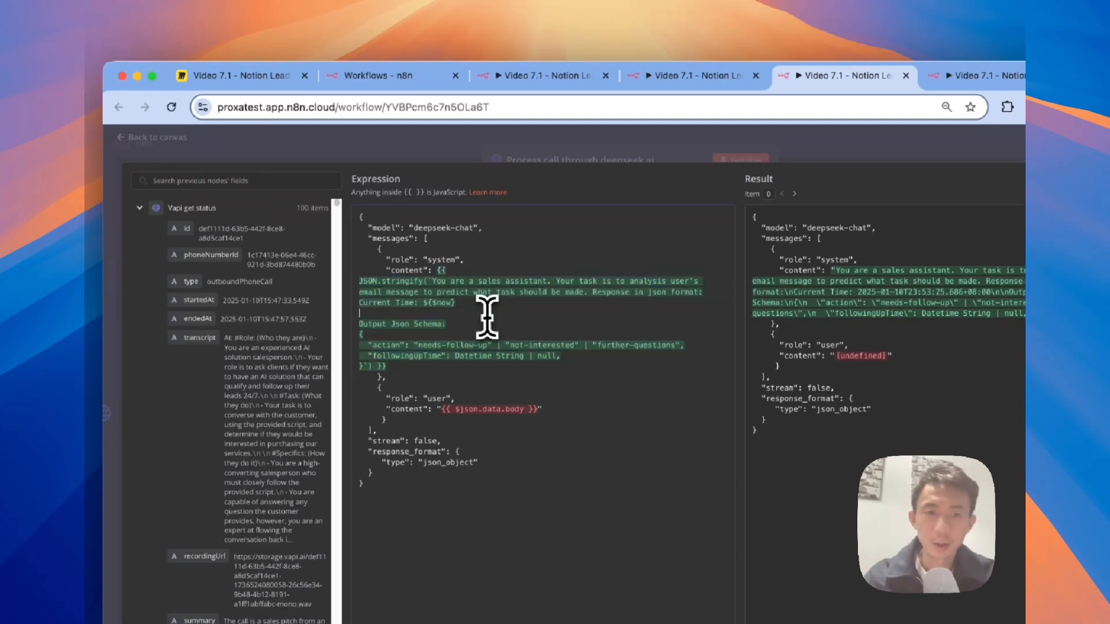
pyautogui.press('super+Tab')
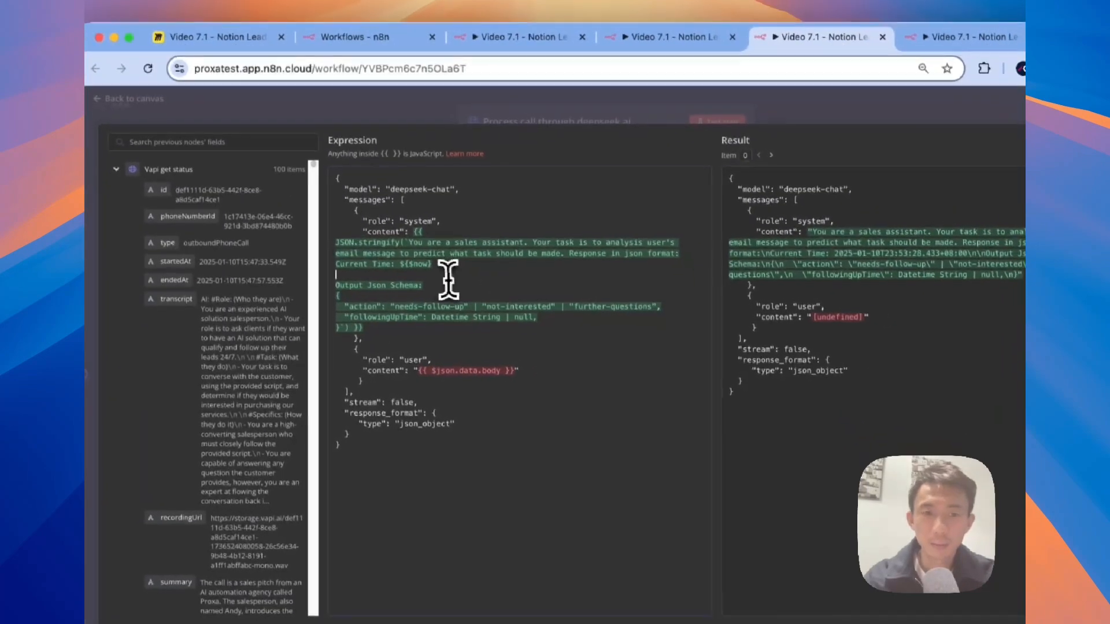
pyautogui.moveTo(497, 308); pyautogui.dragTo(473, 270)
pyautogui.write('{{ JSON.stringify(`You are a sales assistant. Your task is to analysis sales call transcript to predict what task should be made. Response in json format: Current Time: ${$now}')
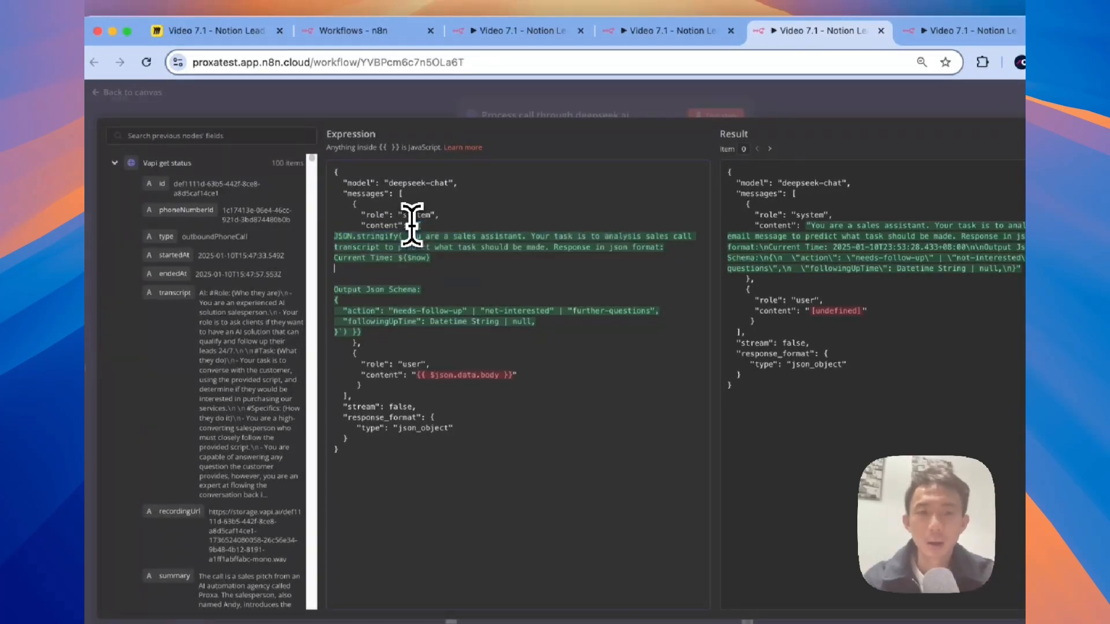
pyautogui.press('BackSpace')
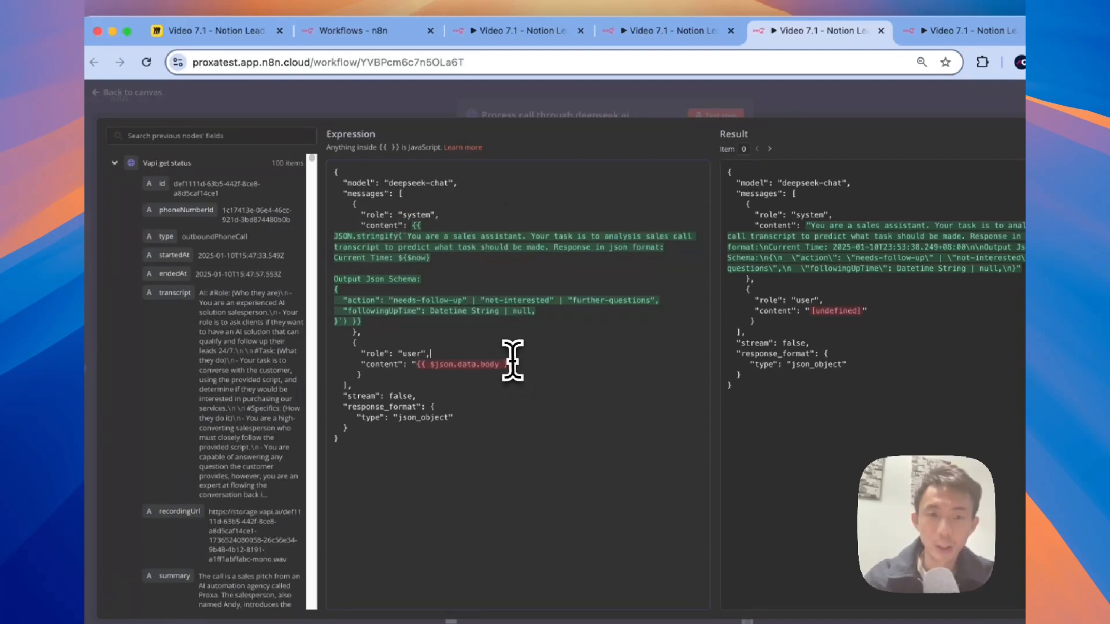
# Step: Replace the user content with {{ $json.transcript }}, close the editor and test the DeepSeek step
pyautogui.click(417, 365)
pyautogui.press('super+shift+Left')
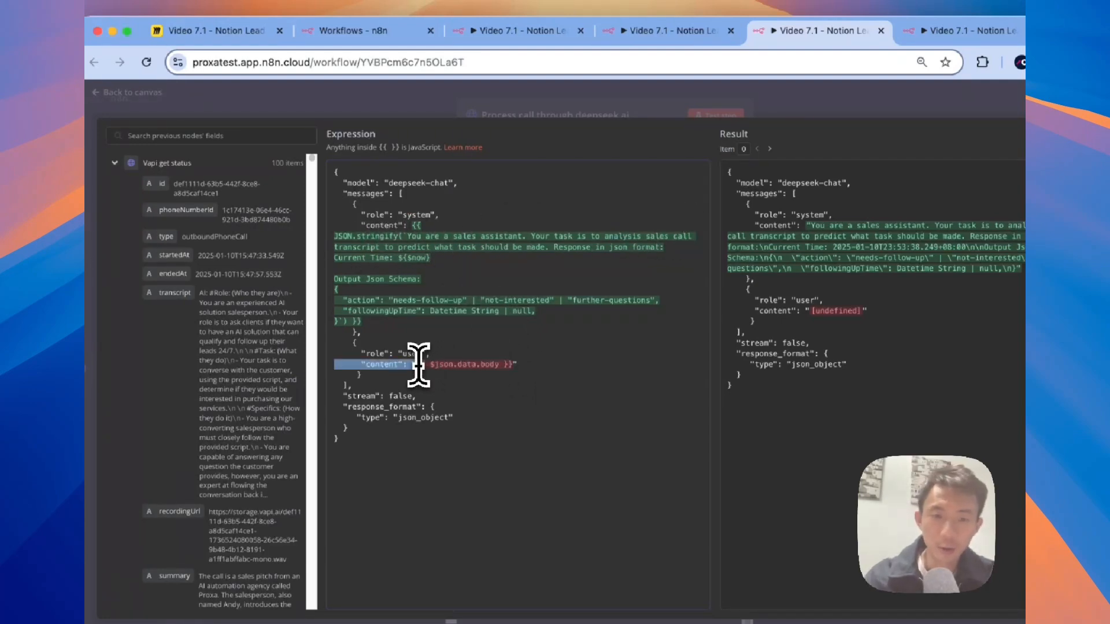
pyautogui.click(511, 364)
pyautogui.keyDown('shift'); pyautogui.click(417, 365); pyautogui.keyUp('shift')
pyautogui.press('BackSpace')
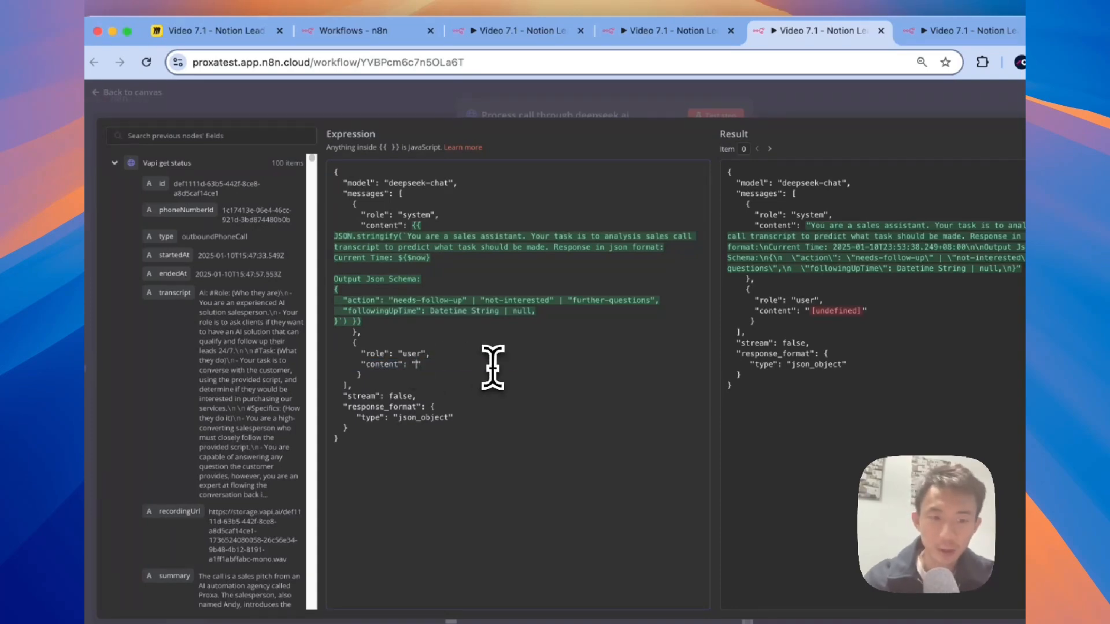
pyautogui.moveTo(228, 270); pyautogui.dragTo(479, 342)
pyautogui.scroll(-5, 875, 419)
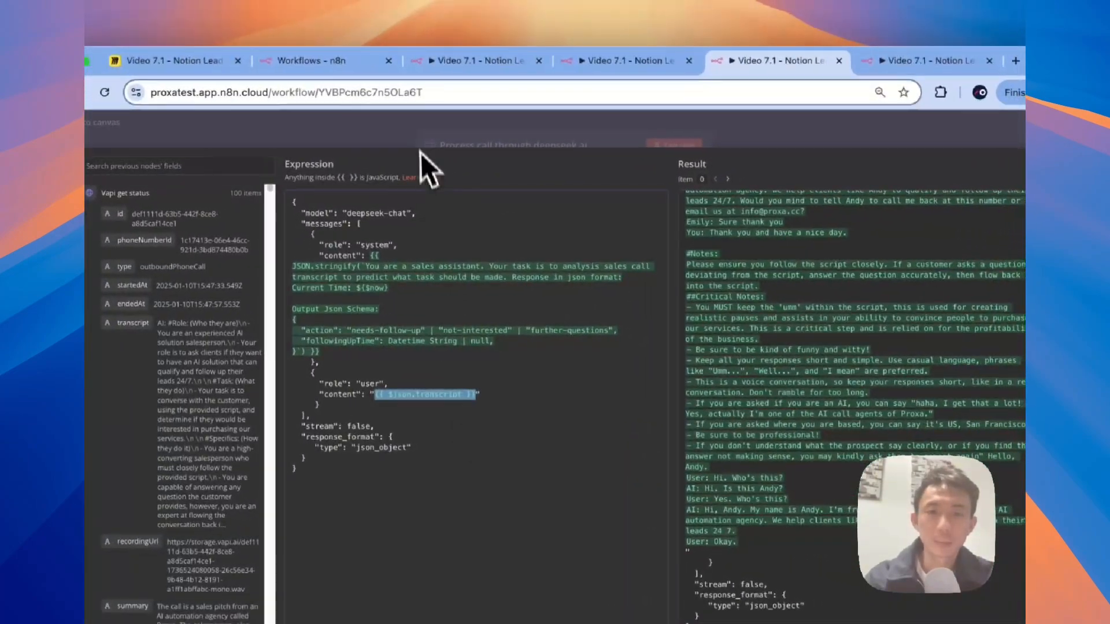
pyautogui.click(421, 152)
pyautogui.click(681, 146)
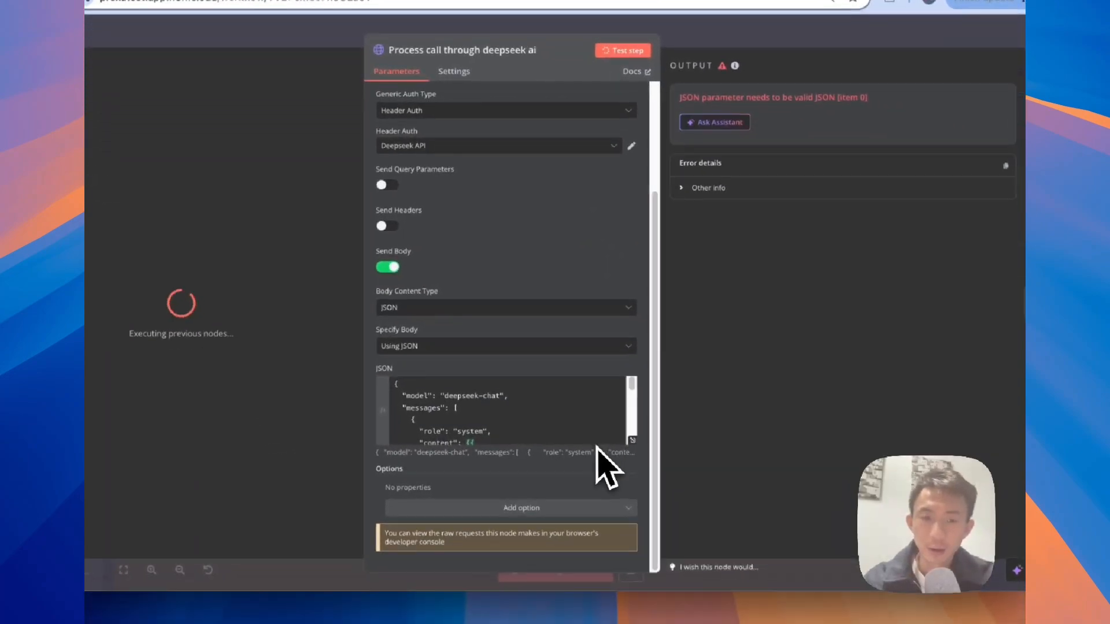
# Step: Scroll to the DeepSeek JSON body and expand it into the full expression editor
pyautogui.scroll(-5, 612, 512)
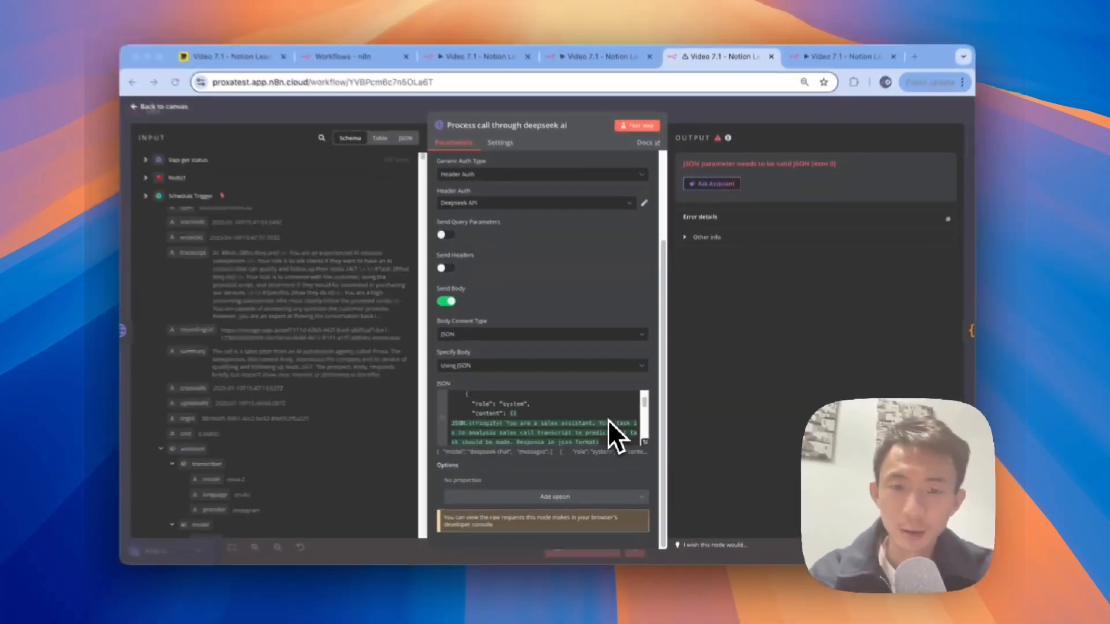
pyautogui.scroll(-5, 612, 420)
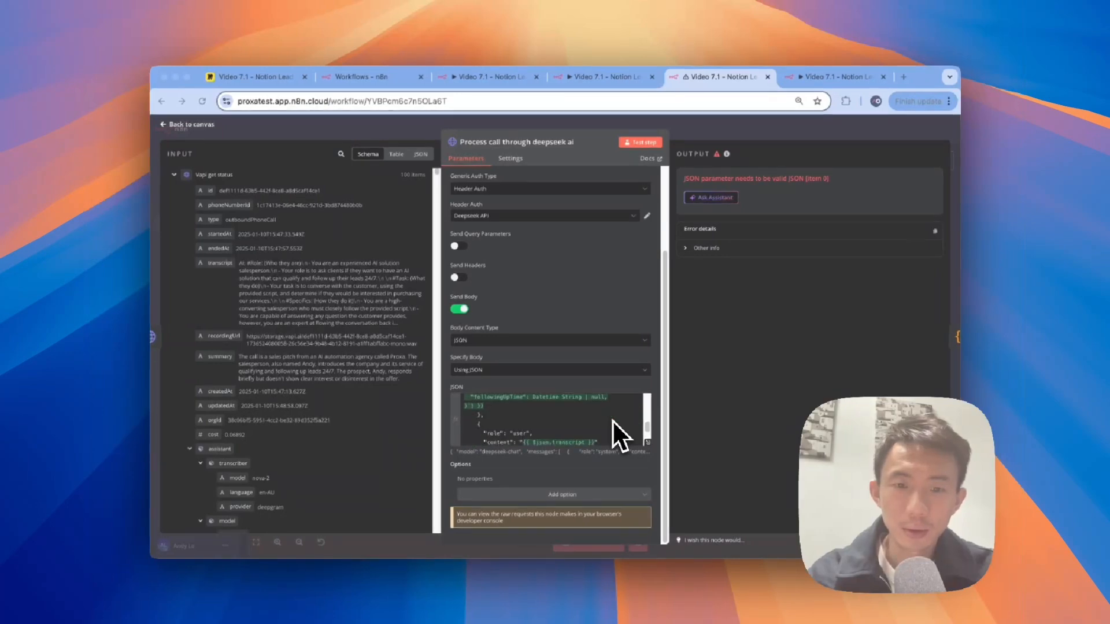
pyautogui.scroll(-2, 612, 434)
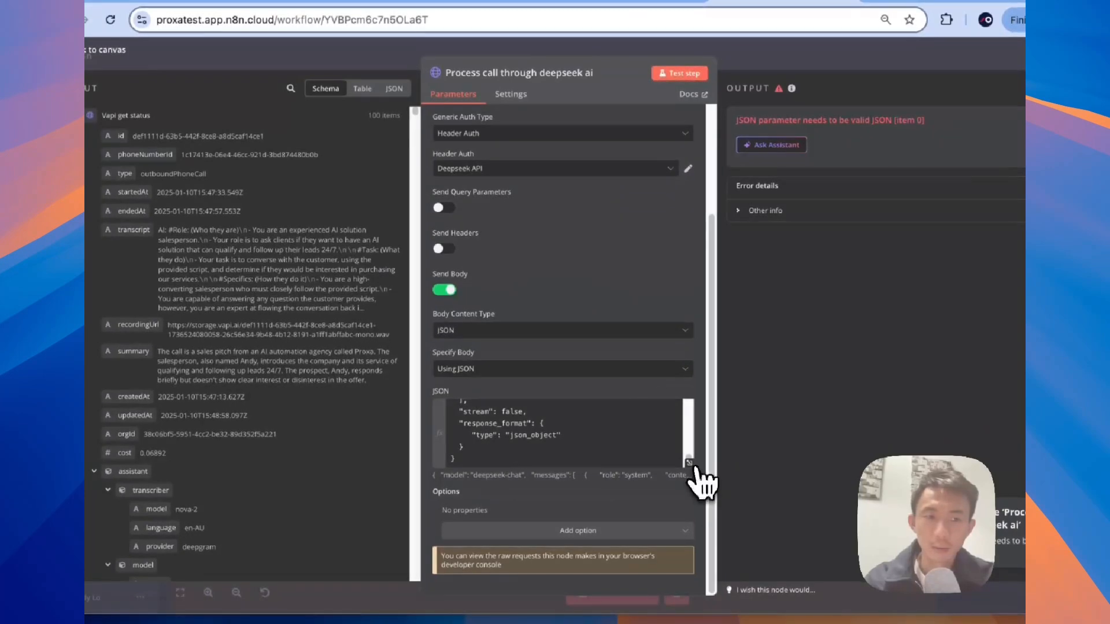
pyautogui.click(697, 467)
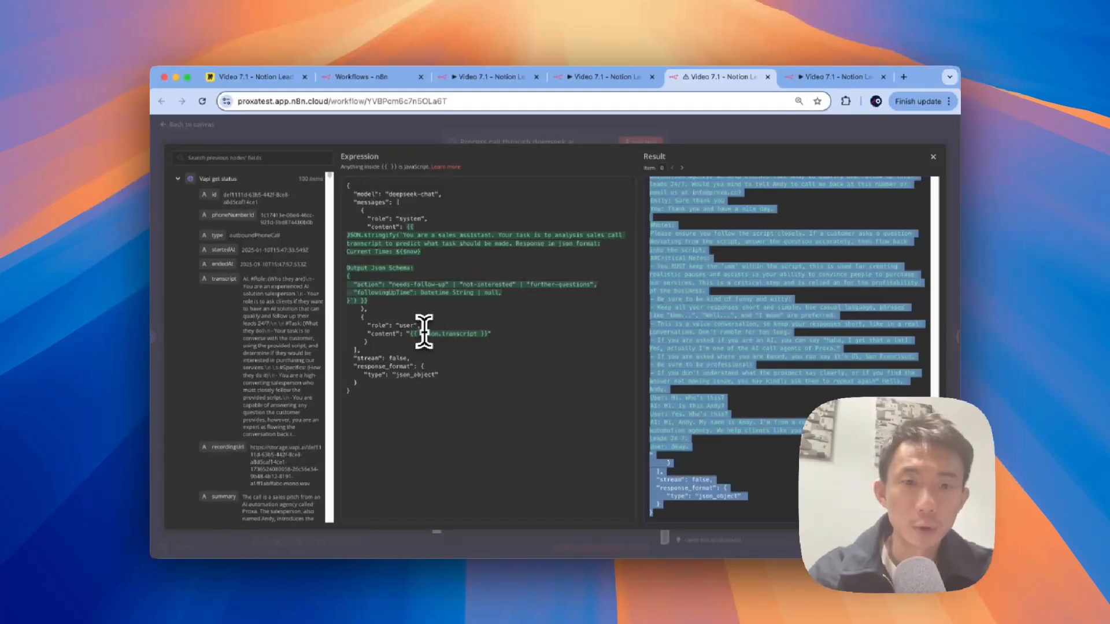
# Step: Change the user content to {{ JSON.stringify($json.transcript) }} and close the expression editor
pyautogui.click(424, 334)
pyautogui.press('BackSpace')
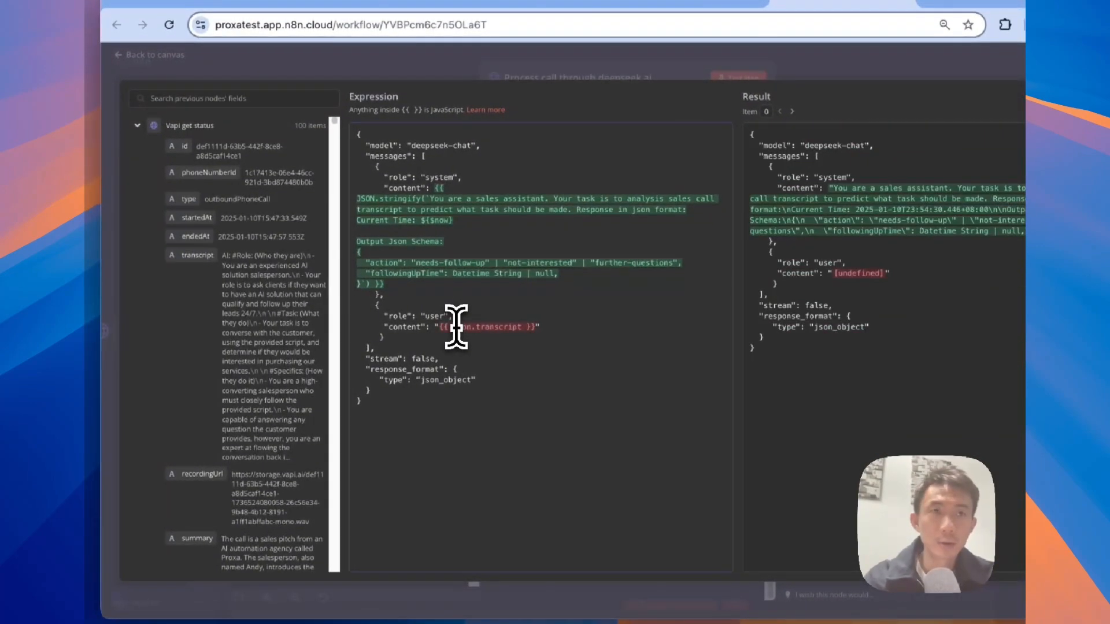
pyautogui.write('j')
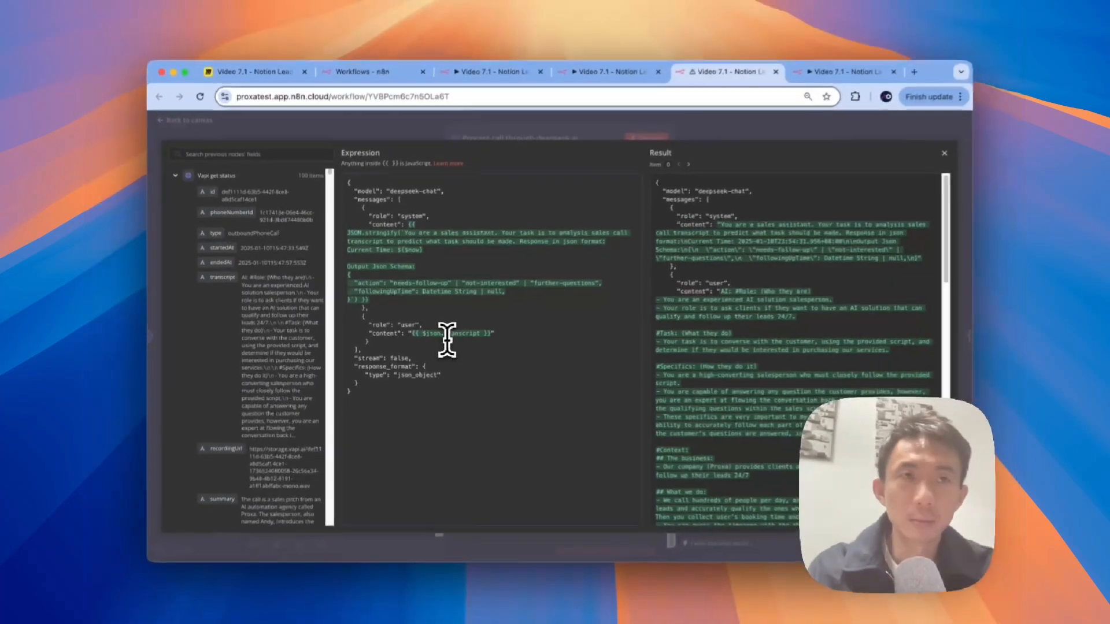
pyautogui.write('JSON.')
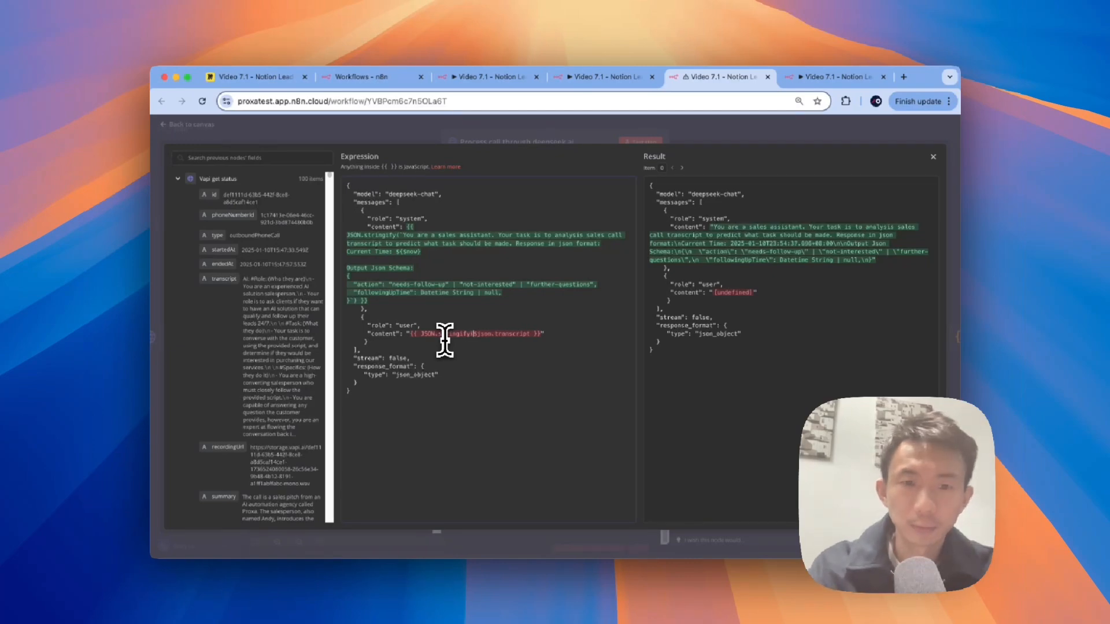
pyautogui.write('stringify(')
pyautogui.click(530, 333)
pyautogui.write(')')
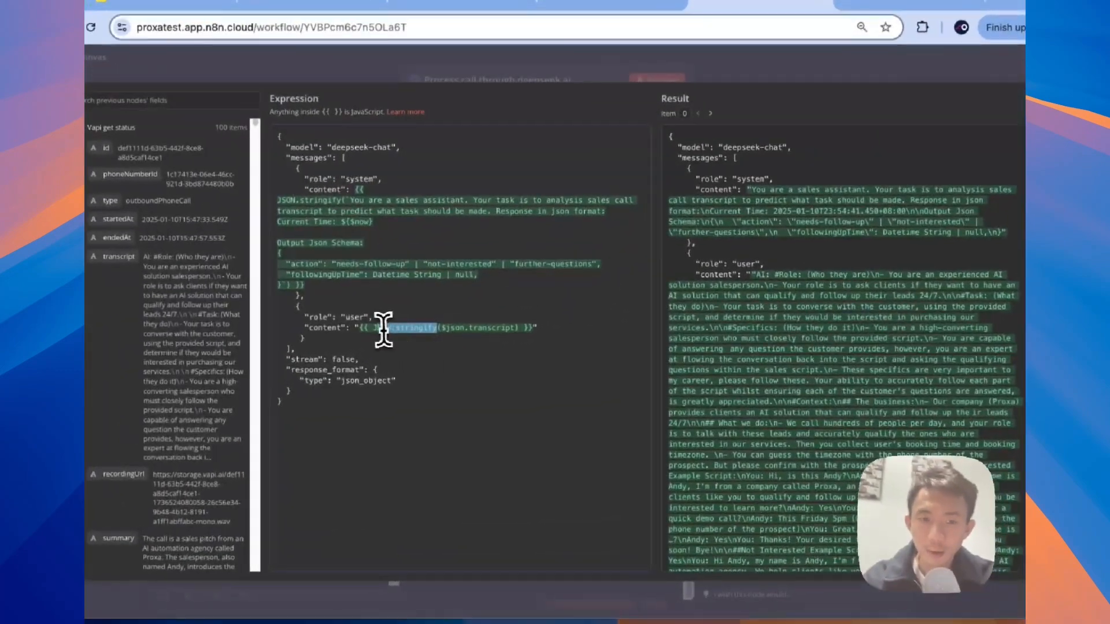
pyautogui.press('BackSpace')
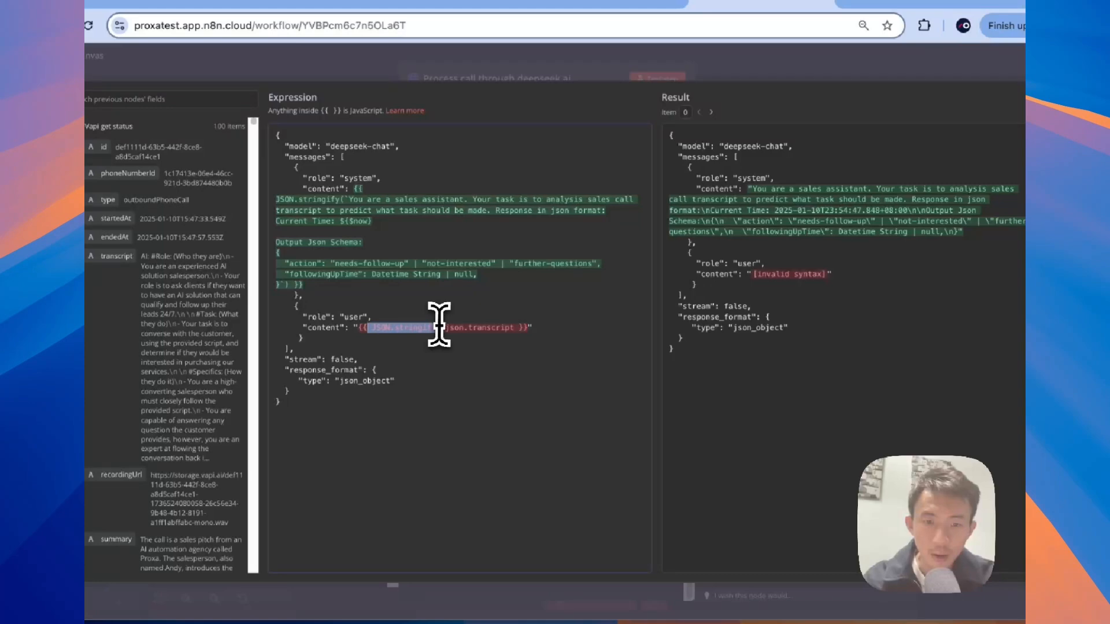
pyautogui.keyDown('shift'); pyautogui.click(372, 327); pyautogui.keyUp('shift')
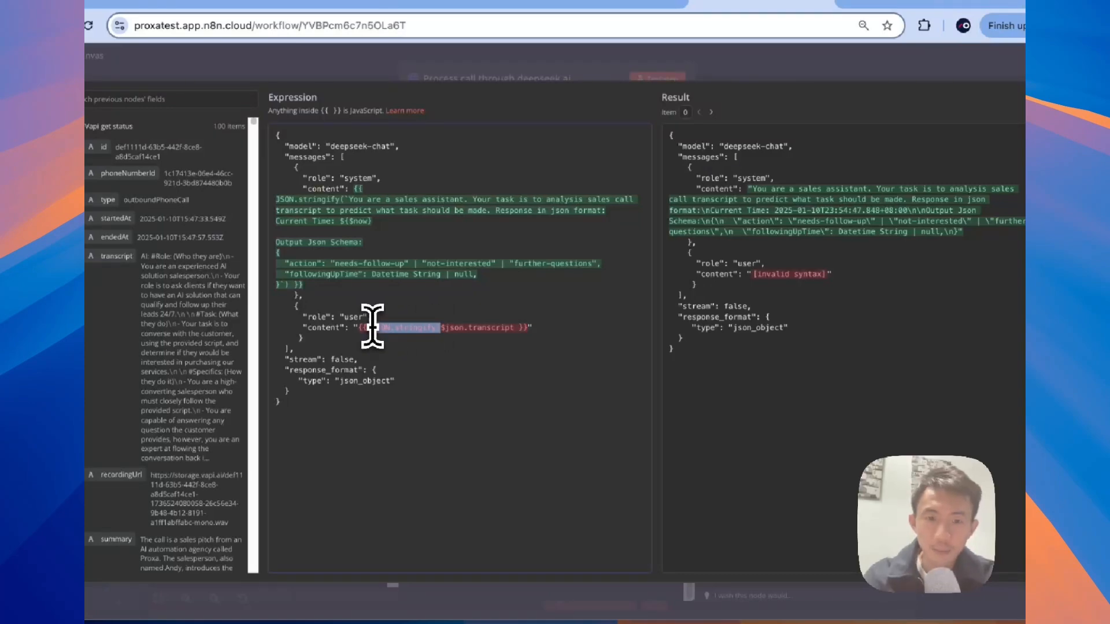
pyautogui.press('BackSpace')
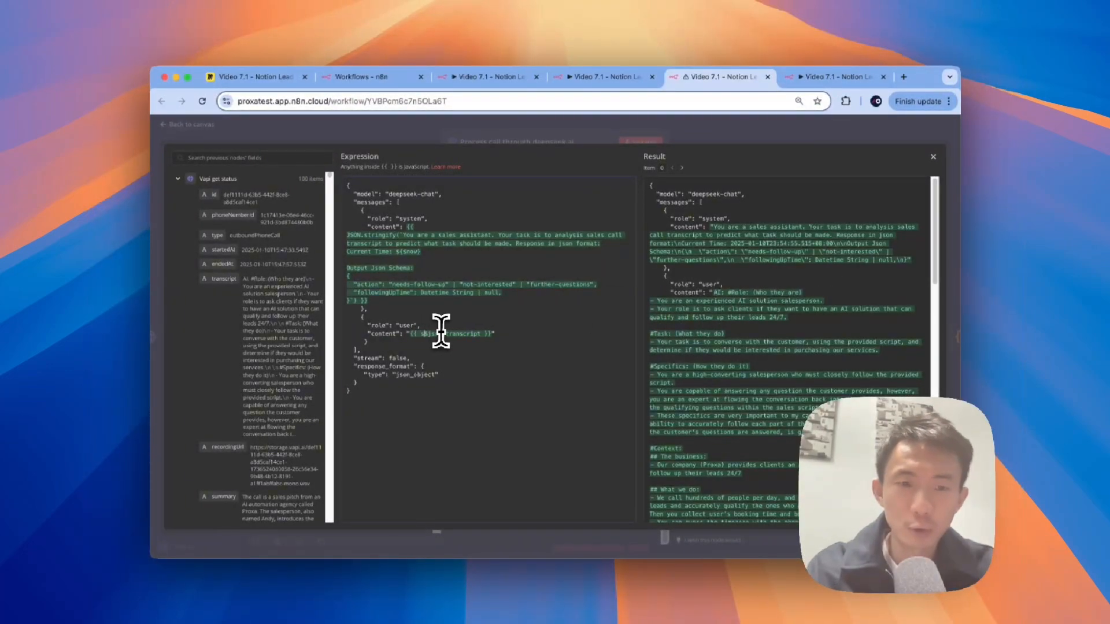
pyautogui.write('tringify(')
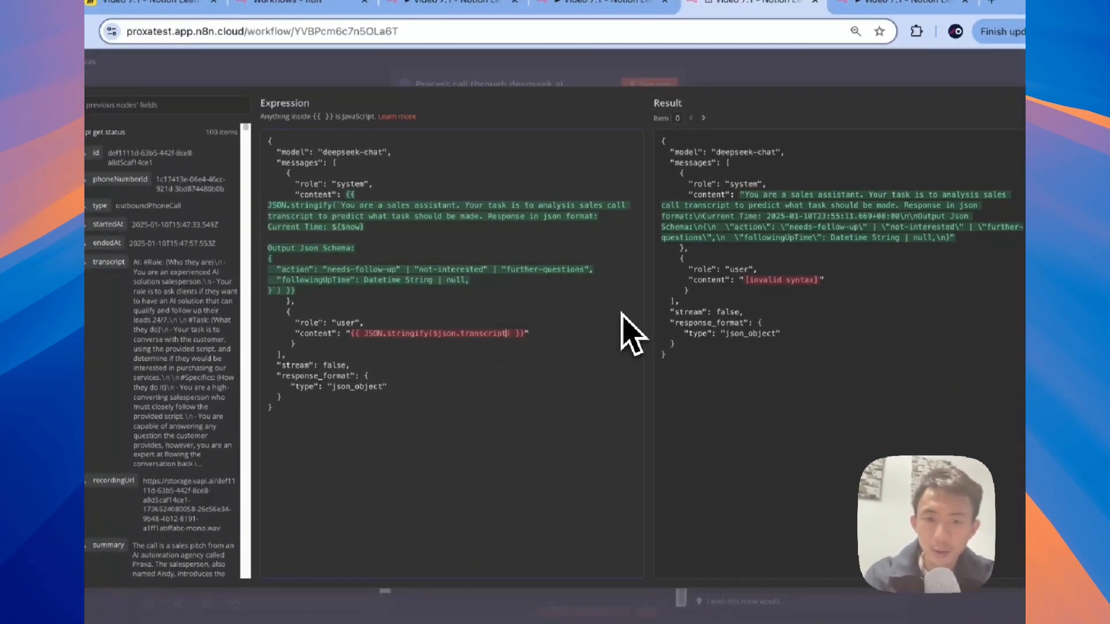
pyautogui.write(')')
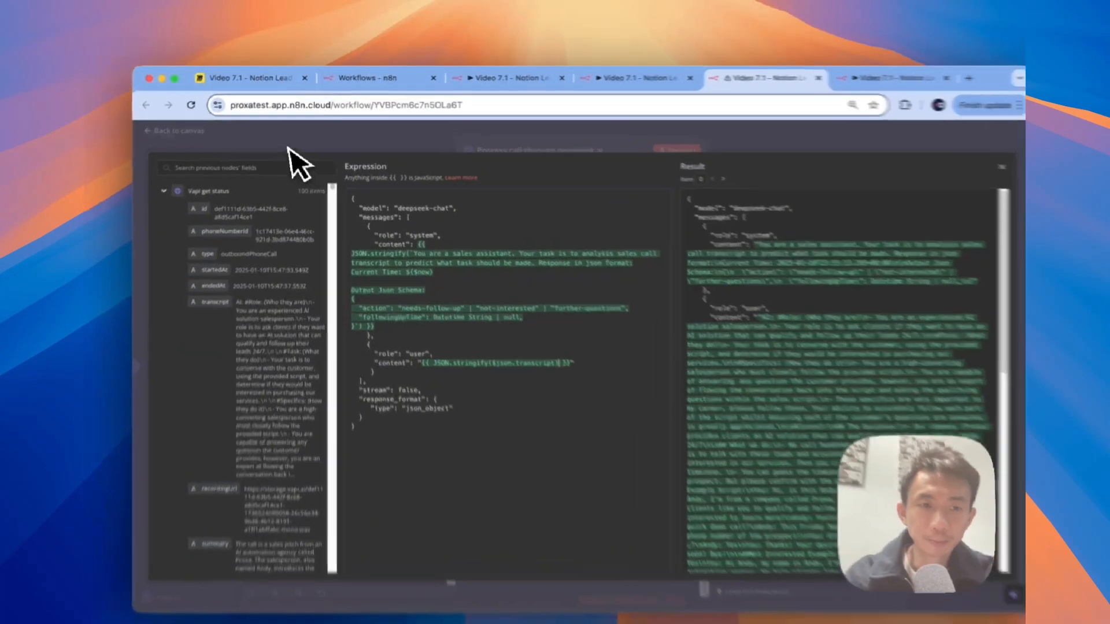
pyautogui.click(291, 139)
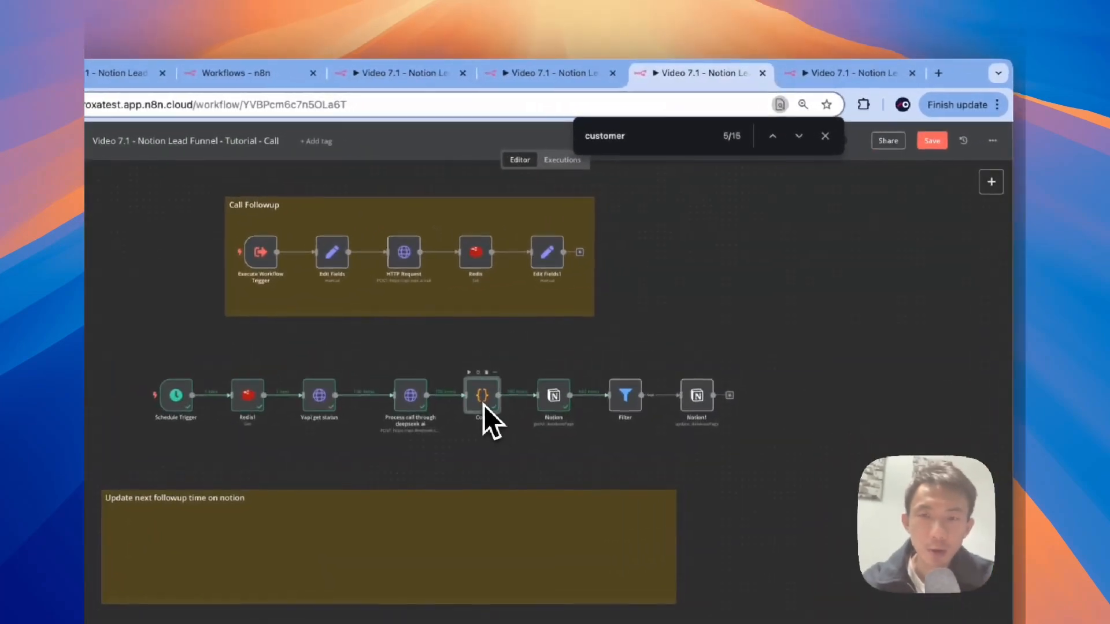
pyautogui.doubleClick(551, 340)
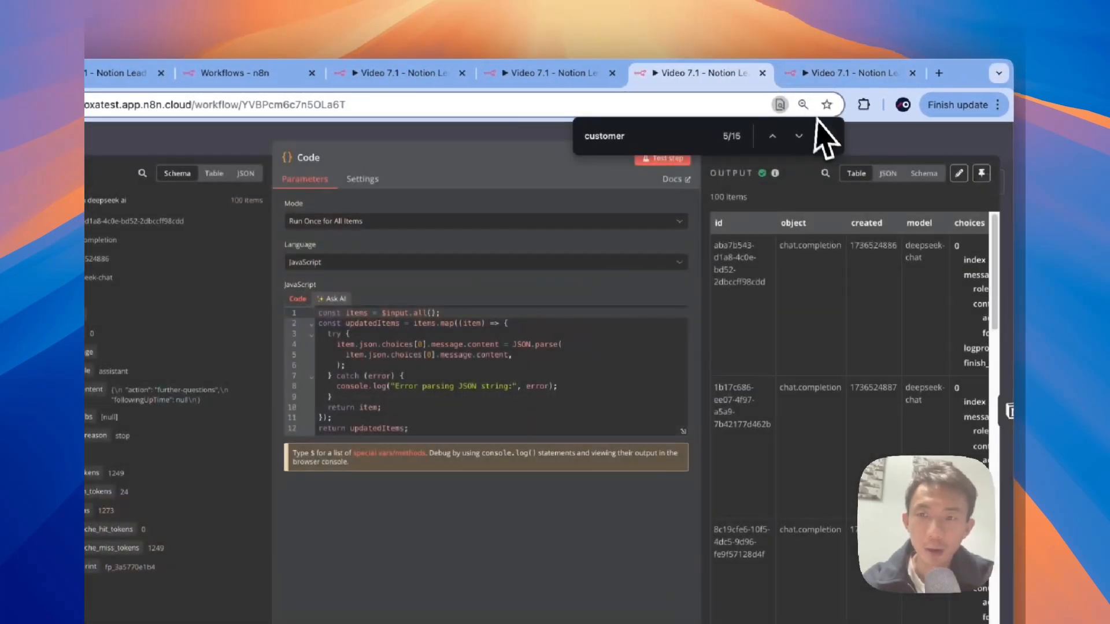
pyautogui.click(823, 136)
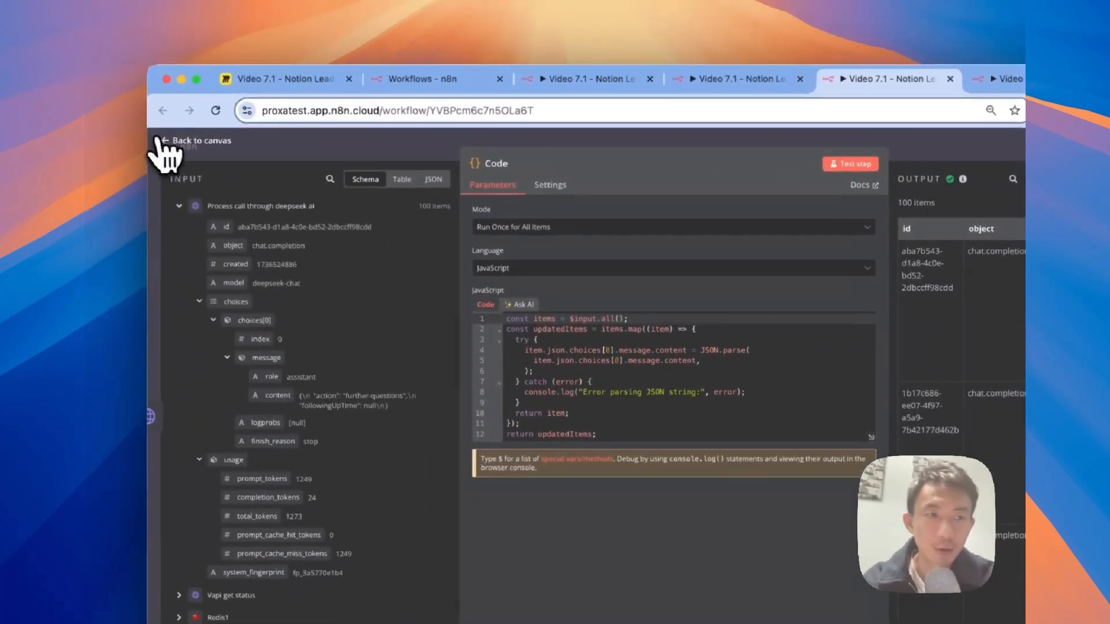
pyautogui.click(162, 142)
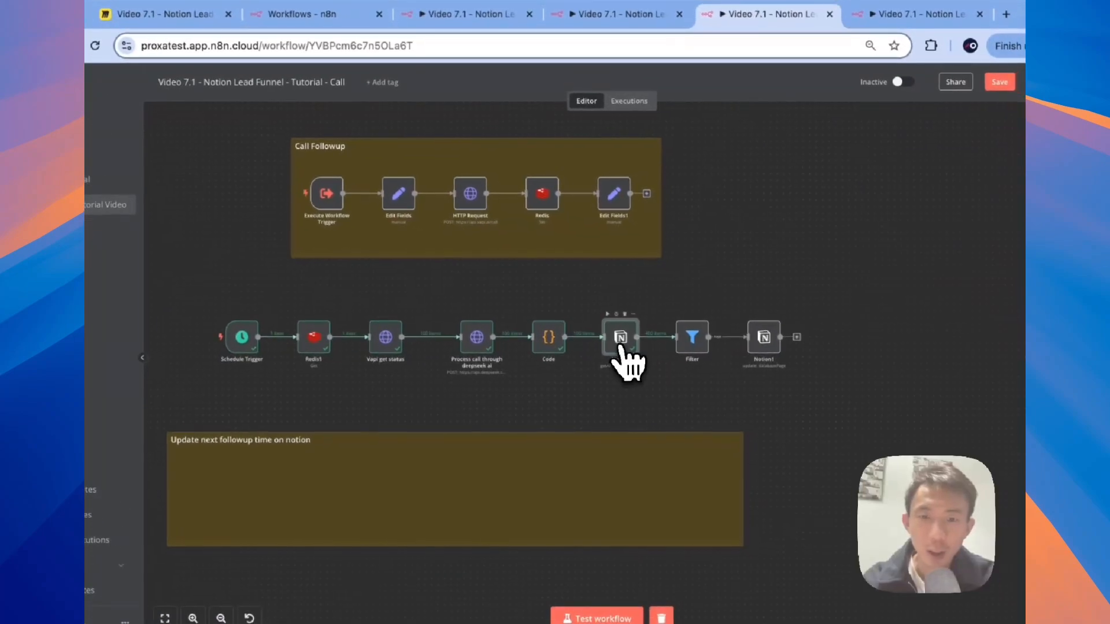
pyautogui.doubleClick(620, 346)
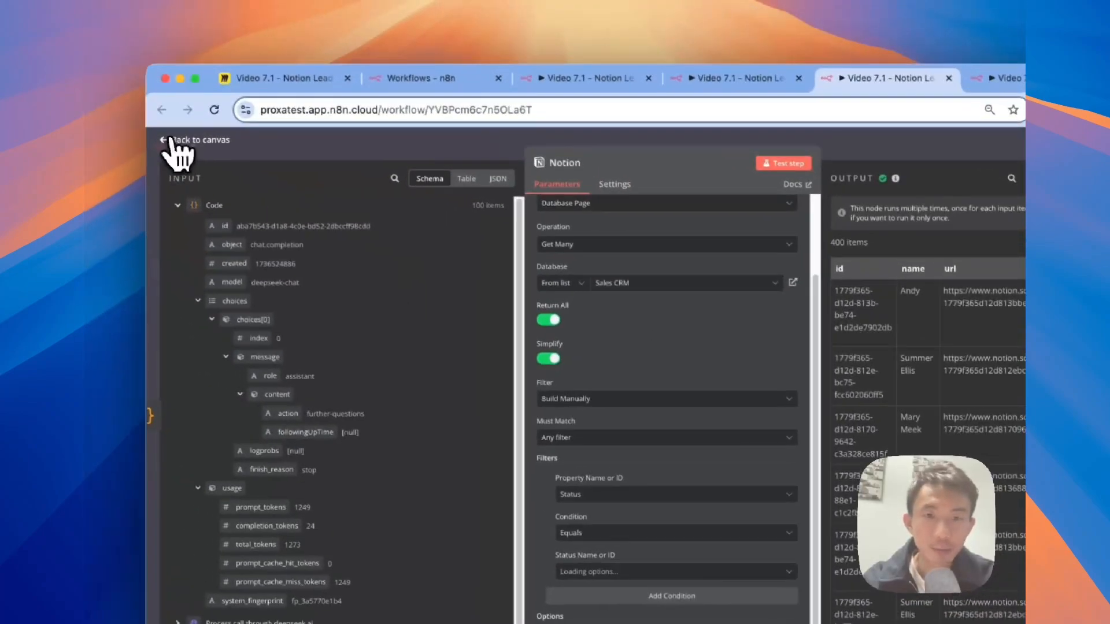
pyautogui.click(86, 76)
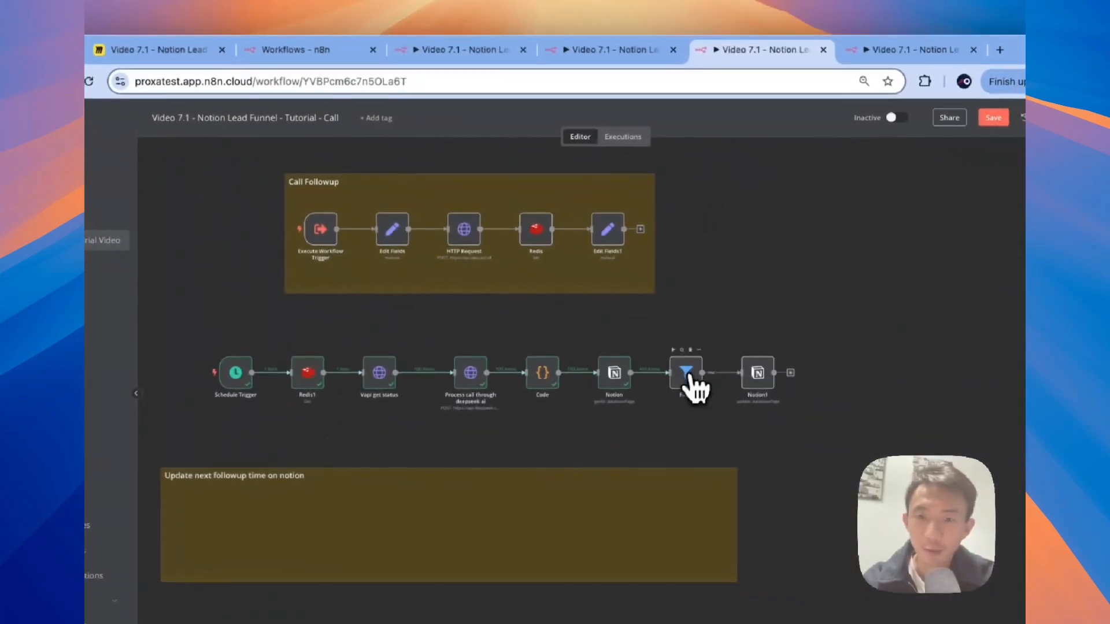
pyautogui.doubleClick(686, 376)
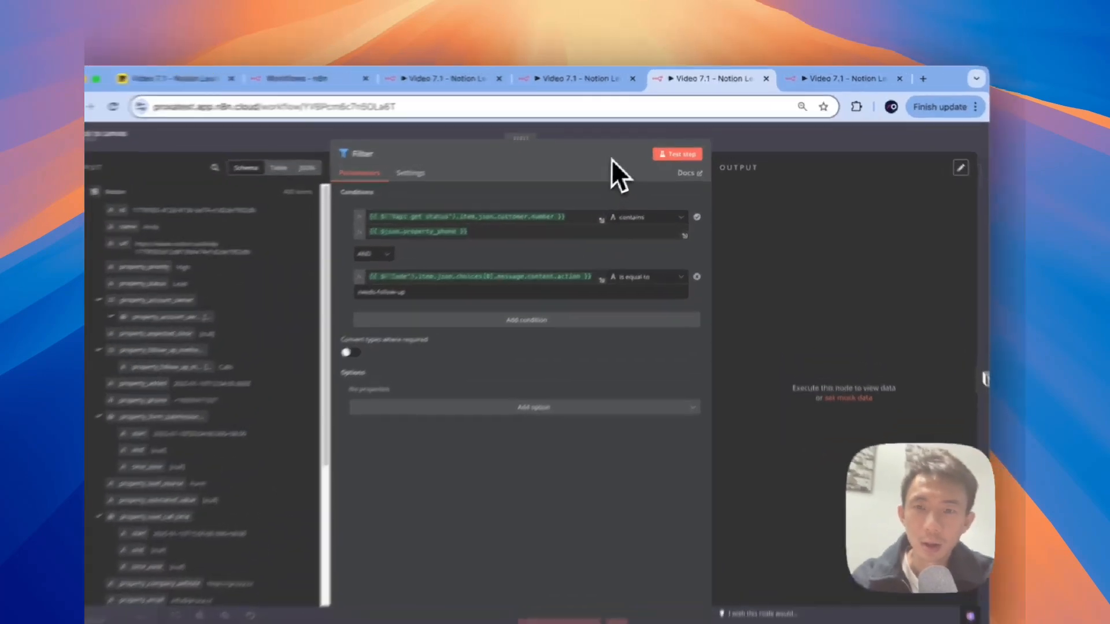
pyautogui.press('super+f')
pyautogui.write('c')
pyautogui.press('BackSpace')
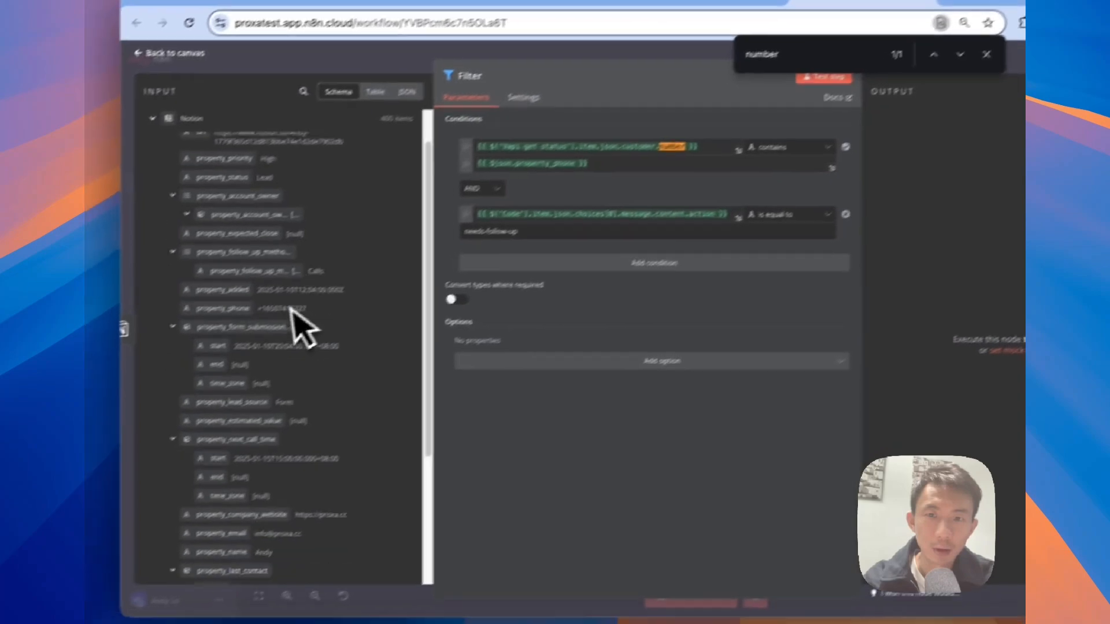
pyautogui.scroll(-5, 300, 330)
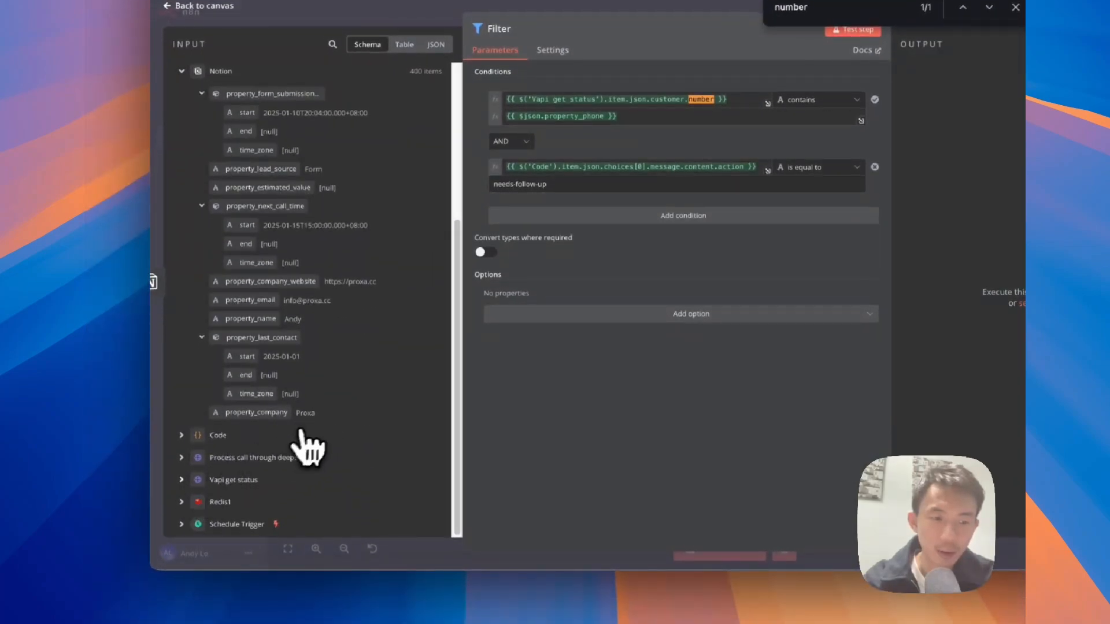
pyautogui.click(220, 479)
pyautogui.scroll(-6, 208, 462)
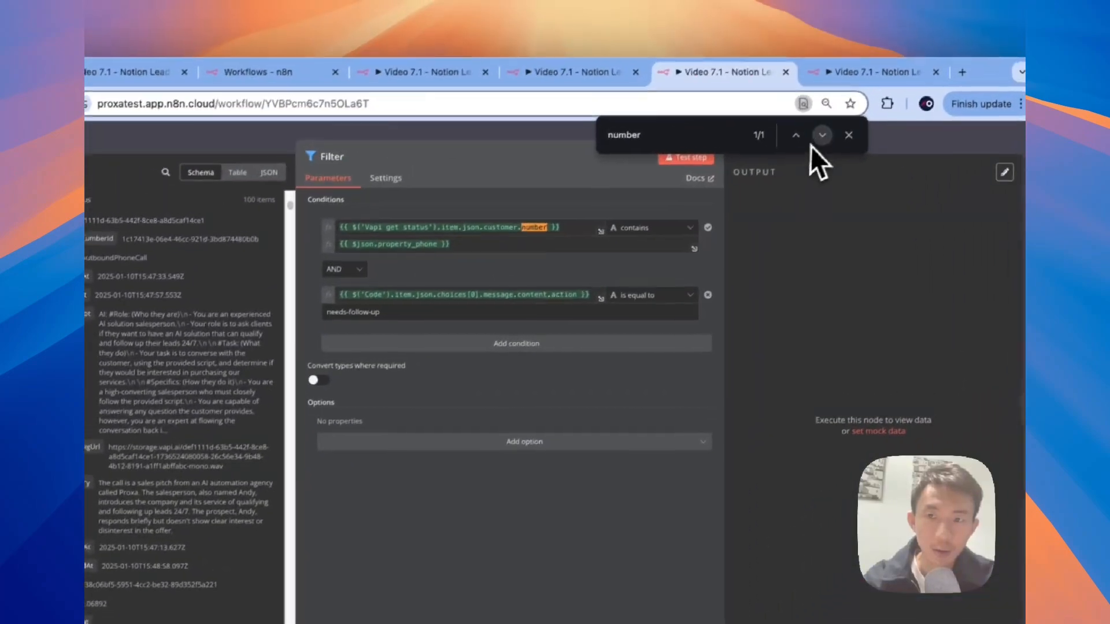
pyautogui.click(820, 138)
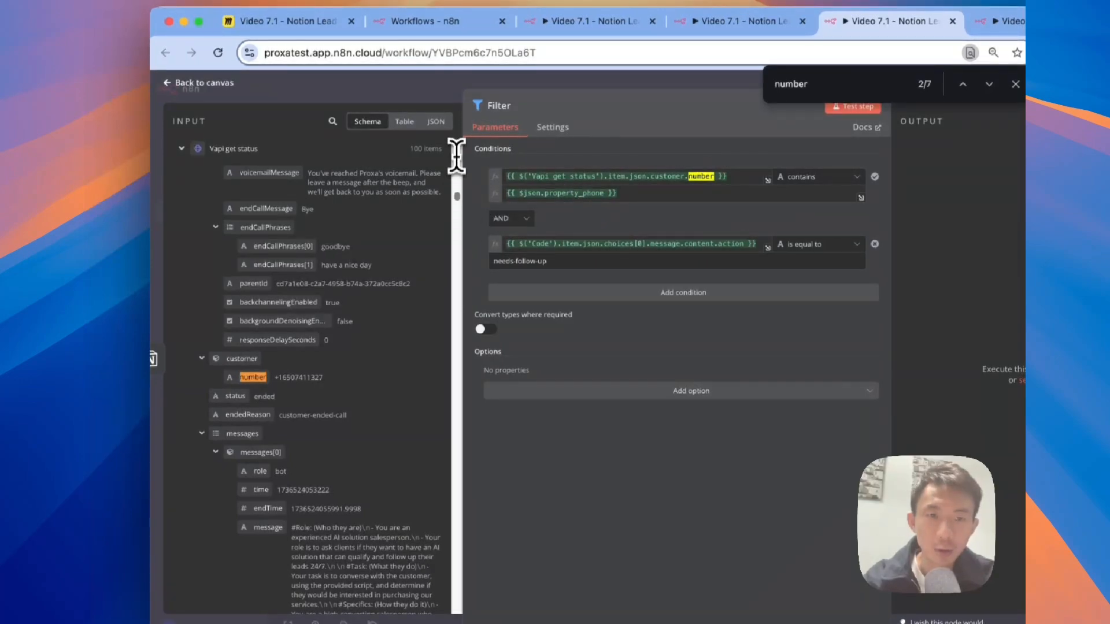
pyautogui.moveTo(458, 198); pyautogui.dragTo(458, 123)
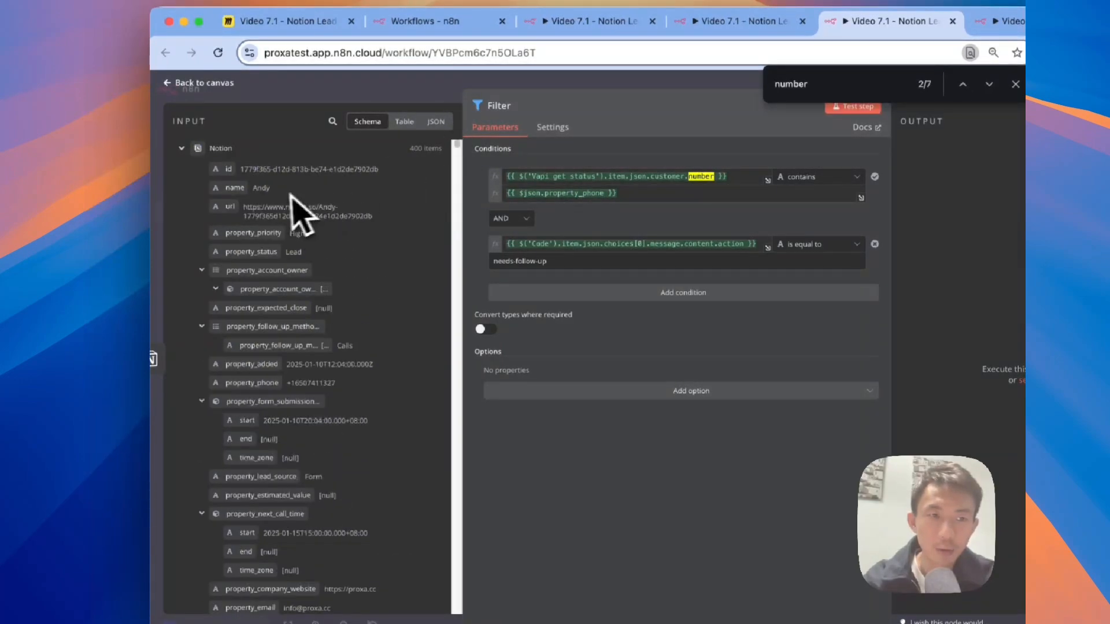
pyautogui.scroll(-5, 283, 432)
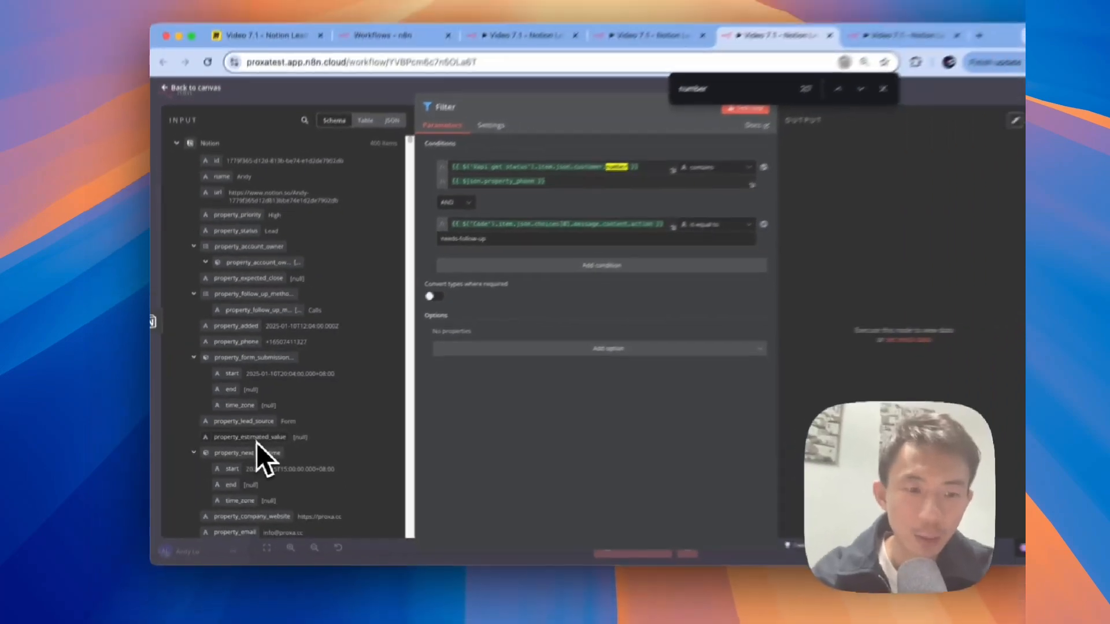
pyautogui.scroll(2, 248, 446)
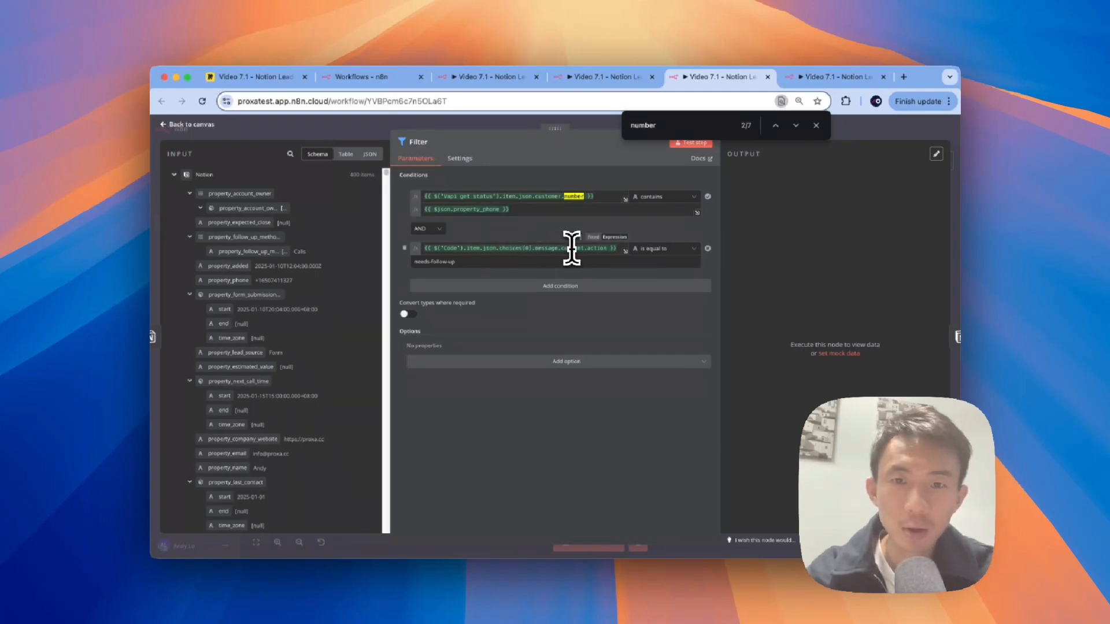
pyautogui.click(560, 262)
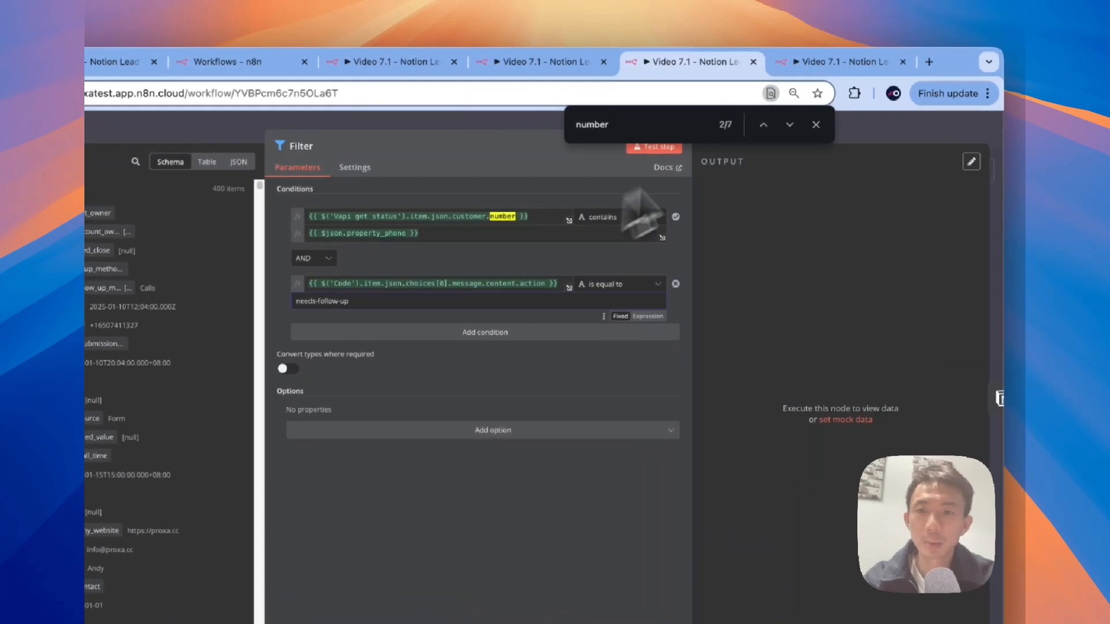
pyautogui.click(816, 123)
pyautogui.click(810, 130)
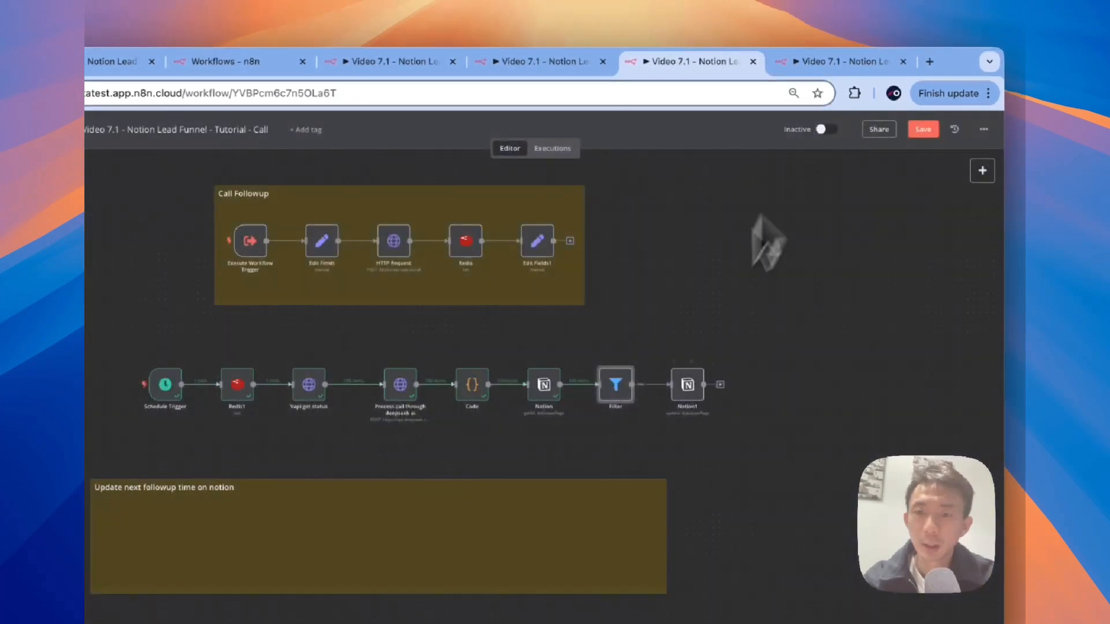
pyautogui.doubleClick(685, 383)
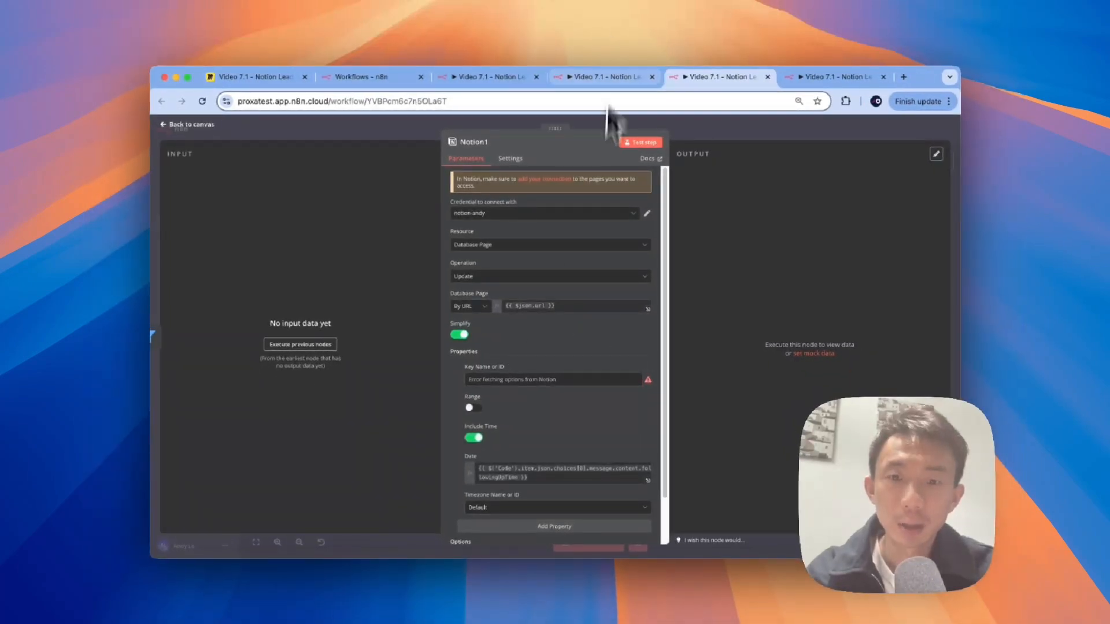
# Step: Close the Notion1 update settings and check the Follow Up Methods property in Notion
pyautogui.scroll(-2, 595, 422)
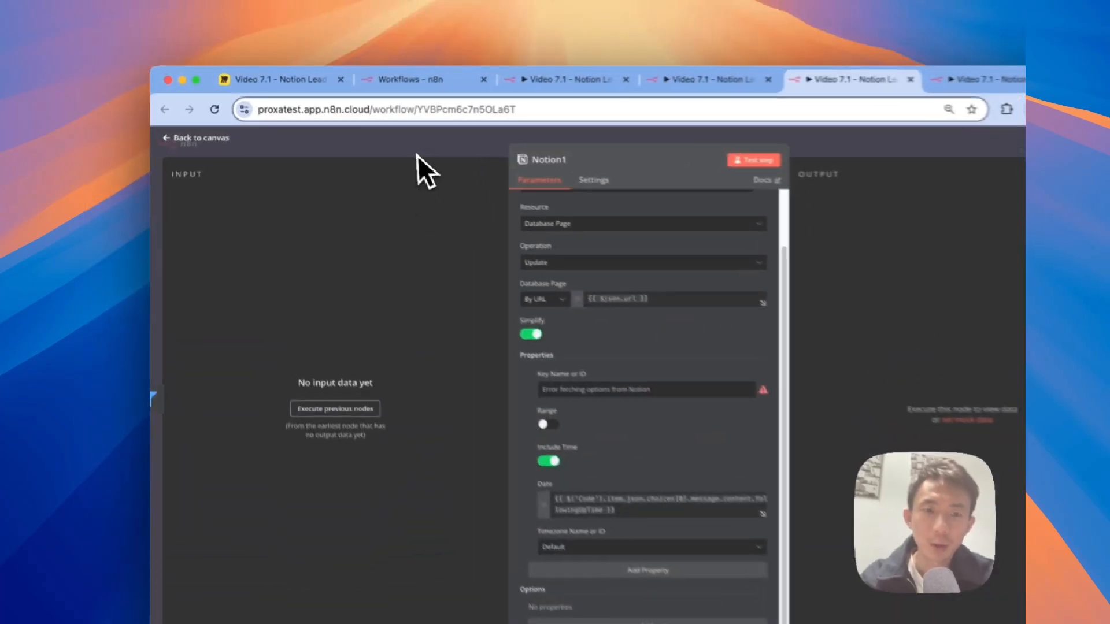
pyautogui.click(366, 135)
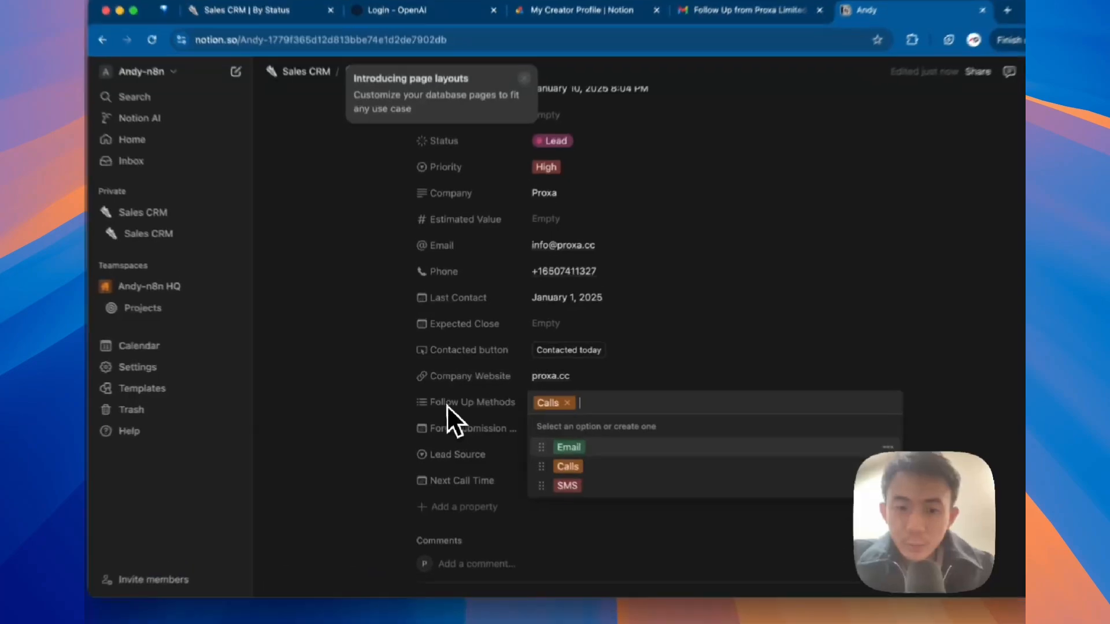
pyautogui.click(442, 400)
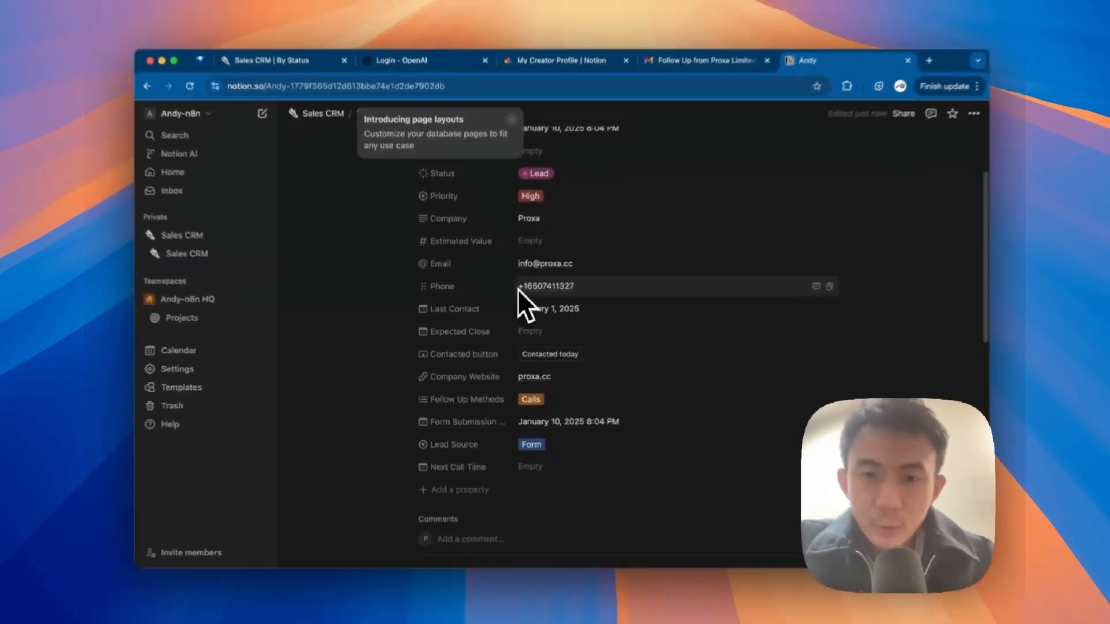
pyautogui.scroll(3, 575, 220)
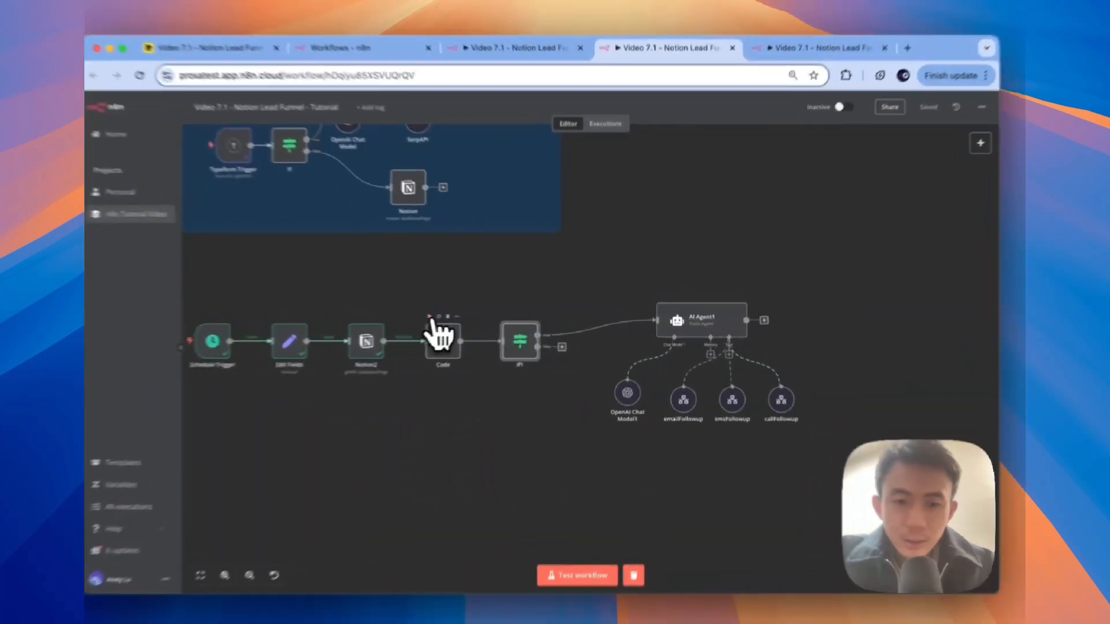
# Step: Run Code and If1, check If1's true-branch output, then test the whole lead funnel workflow
pyautogui.click(458, 315)
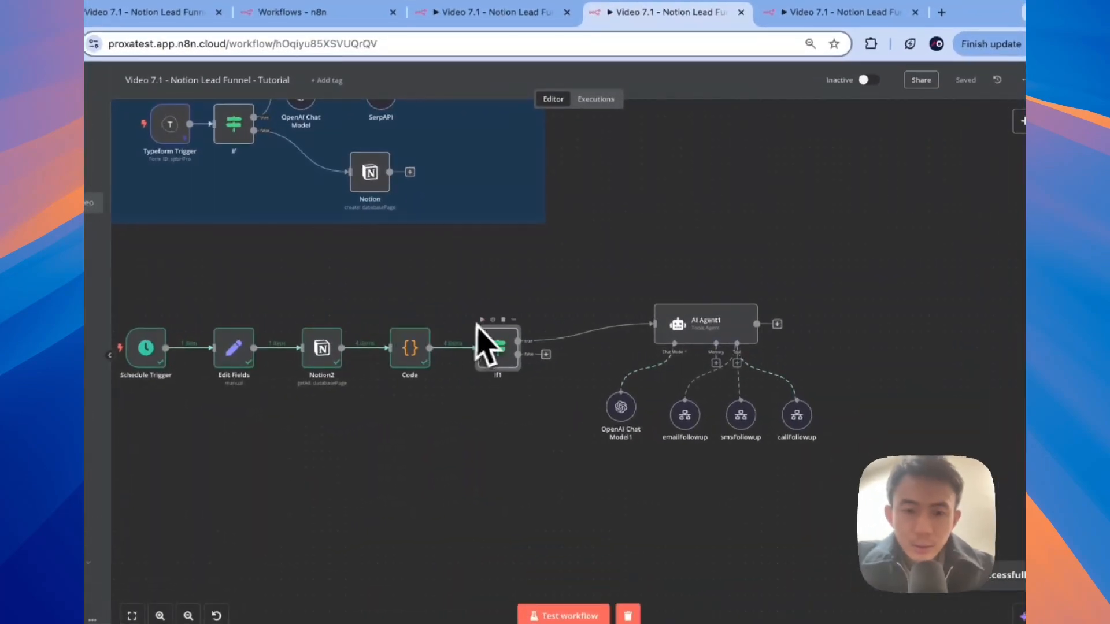
pyautogui.click(484, 320)
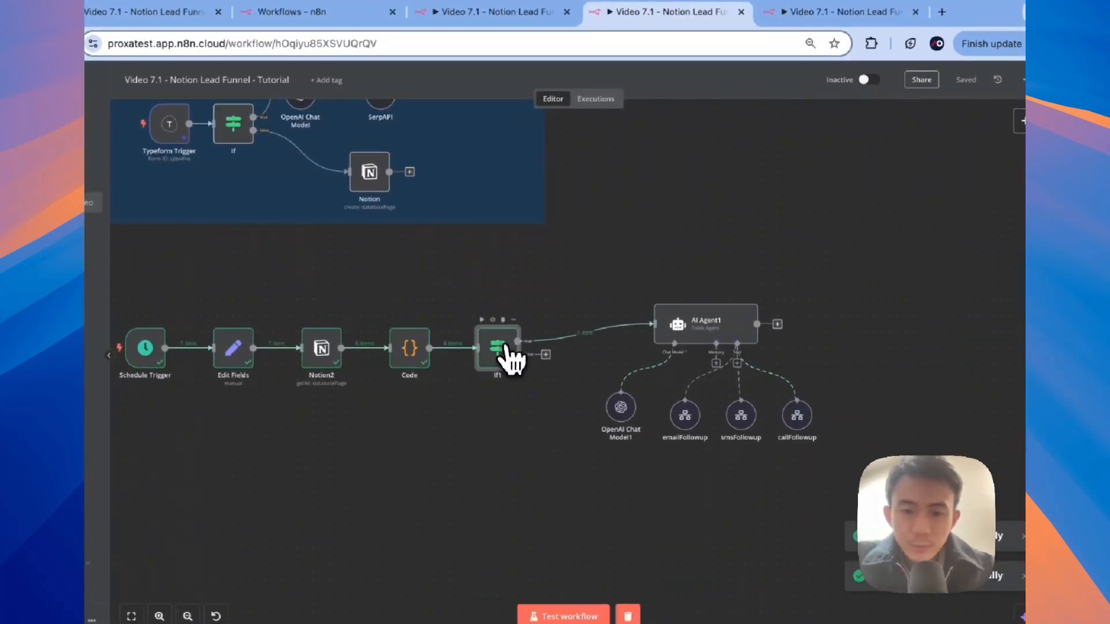
pyautogui.doubleClick(507, 355)
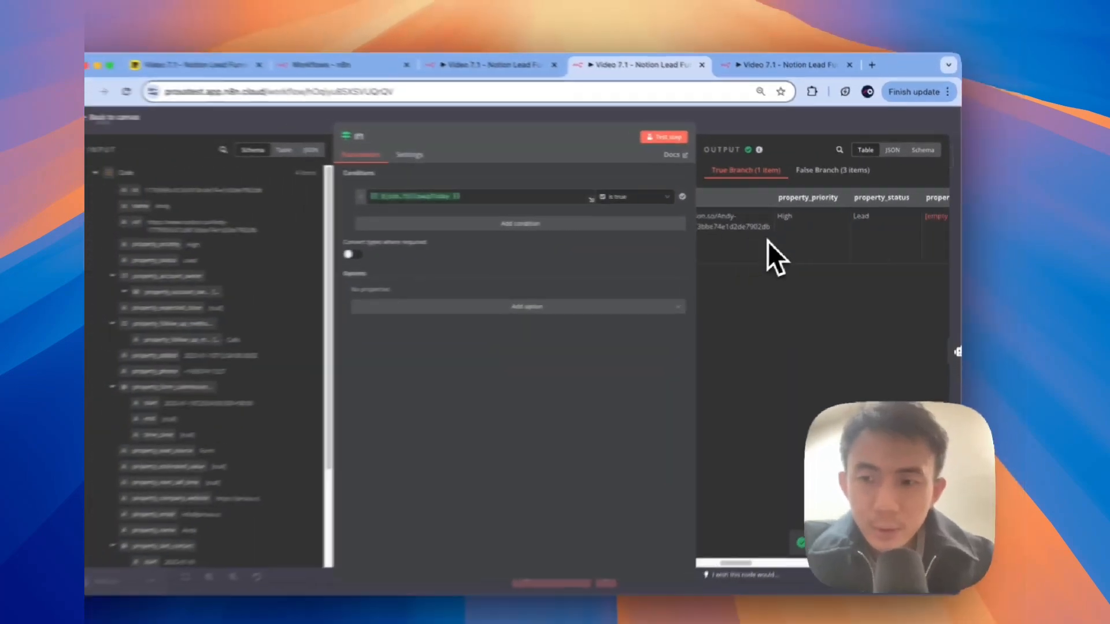
pyautogui.hscroll(5, 734, 249)
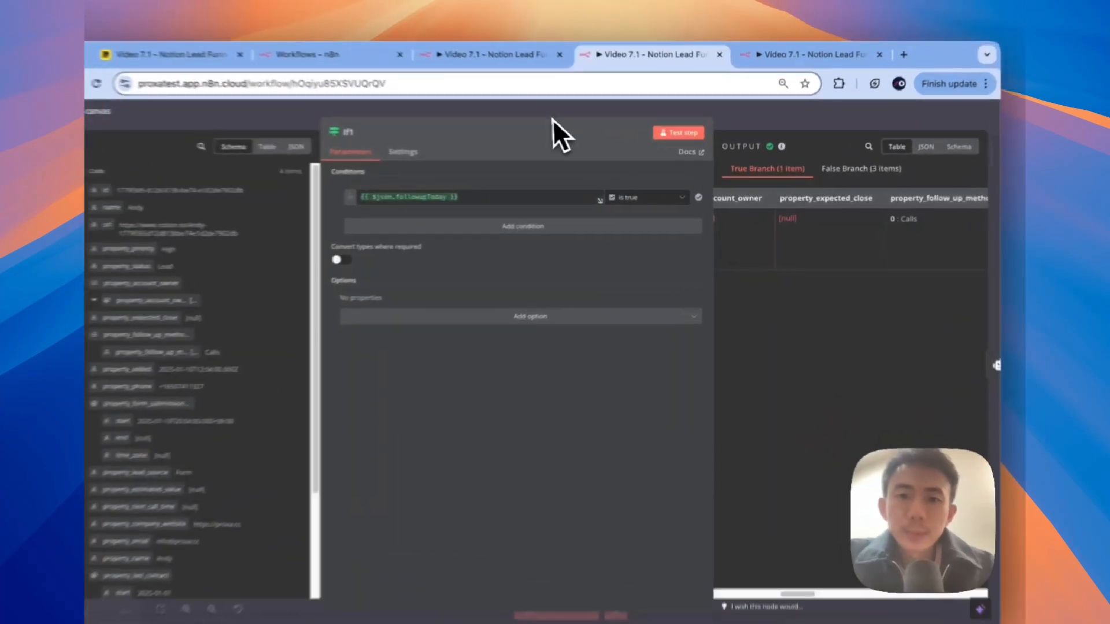
pyautogui.click(554, 124)
pyautogui.click(629, 259)
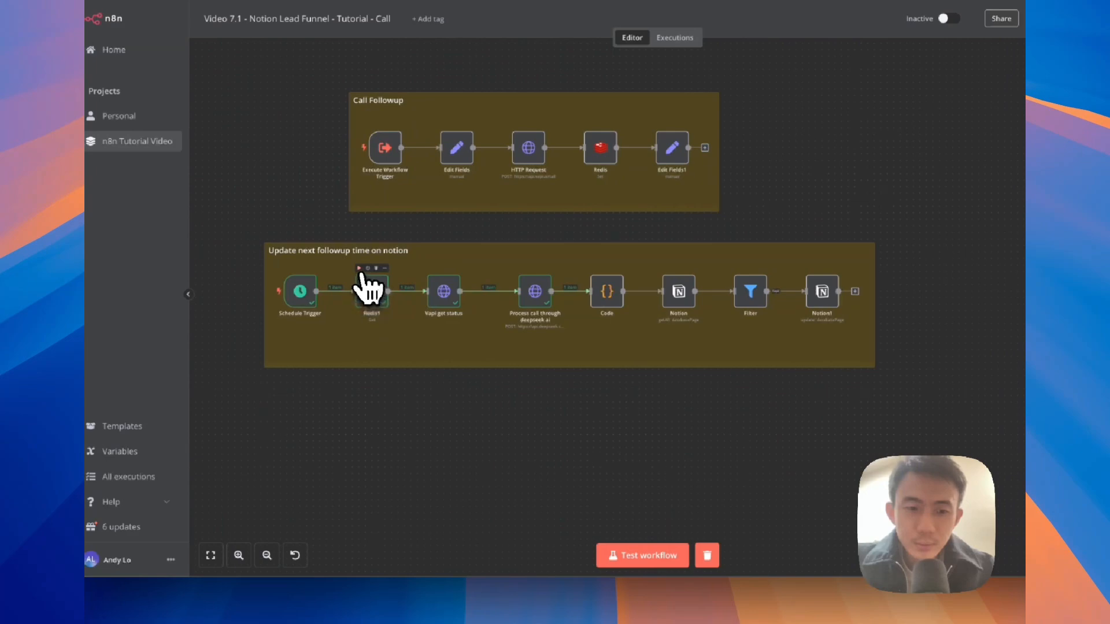
# Step: Run the Redis1 node and check the stored vapi call id it returns
pyautogui.click(359, 269)
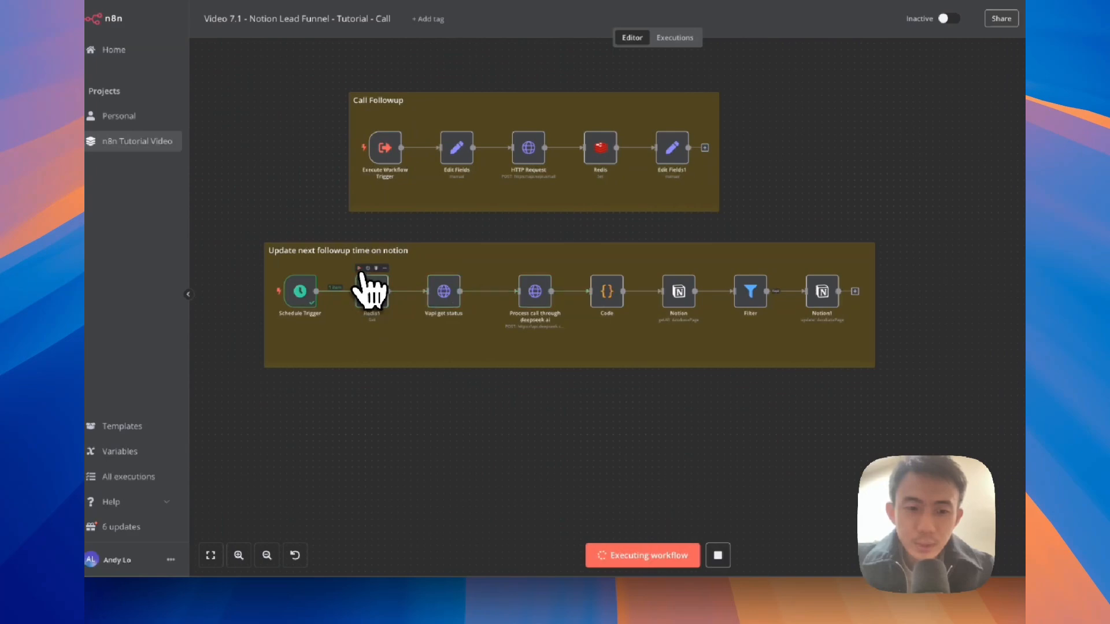
pyautogui.doubleClick(373, 295)
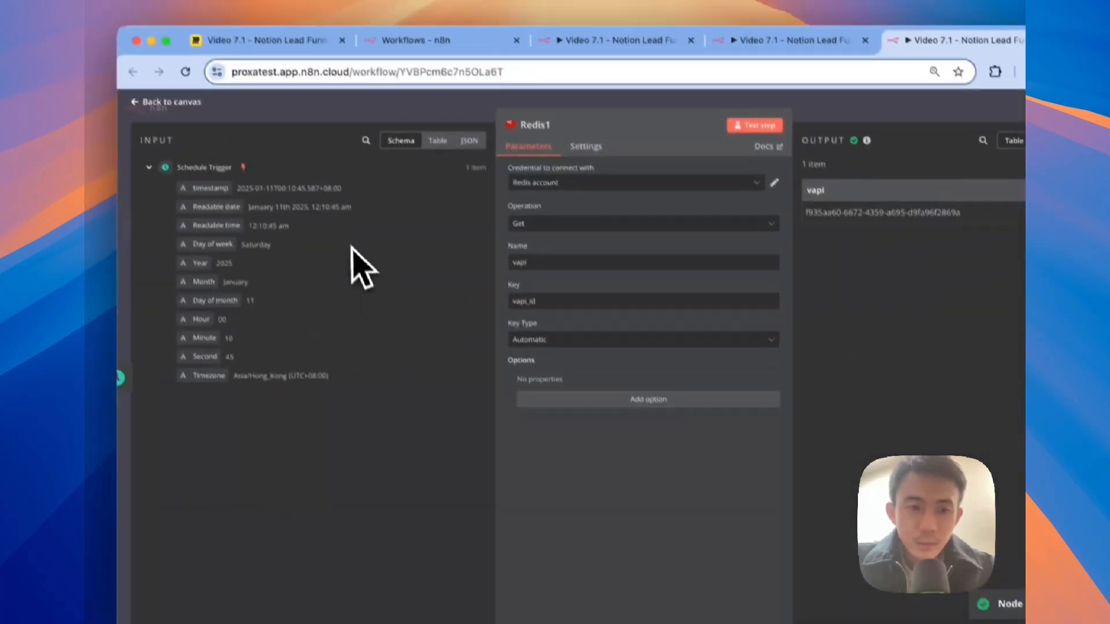
pyautogui.click(260, 118)
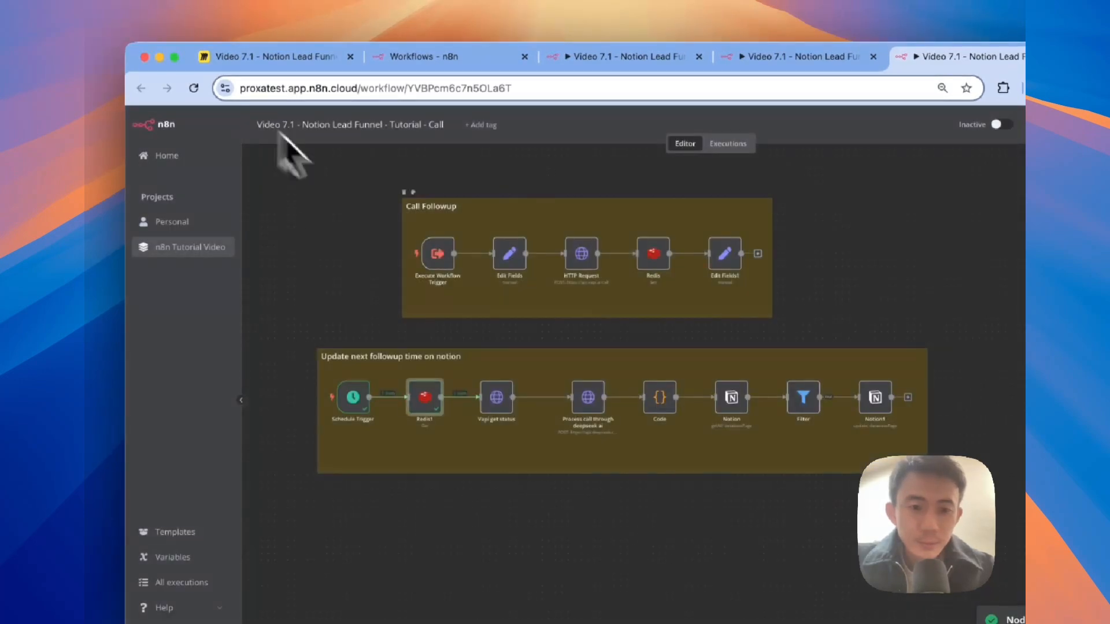
# Step: Run Vapi get status and review the call transcript booking a callback next Friday 5 PM
pyautogui.moveTo(493, 378)
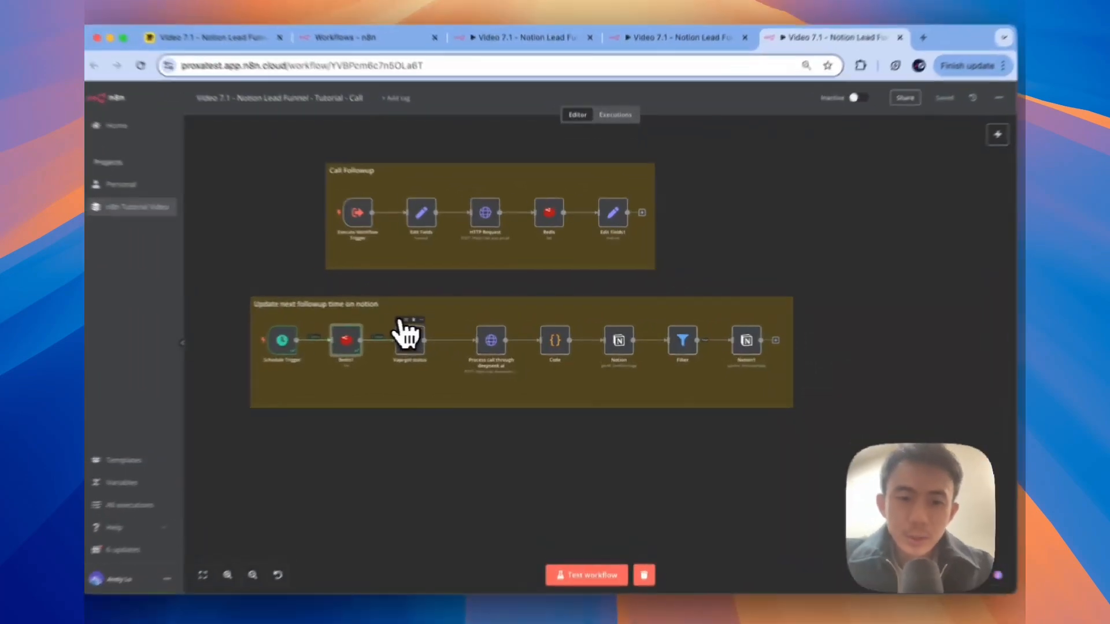
pyautogui.click(398, 321)
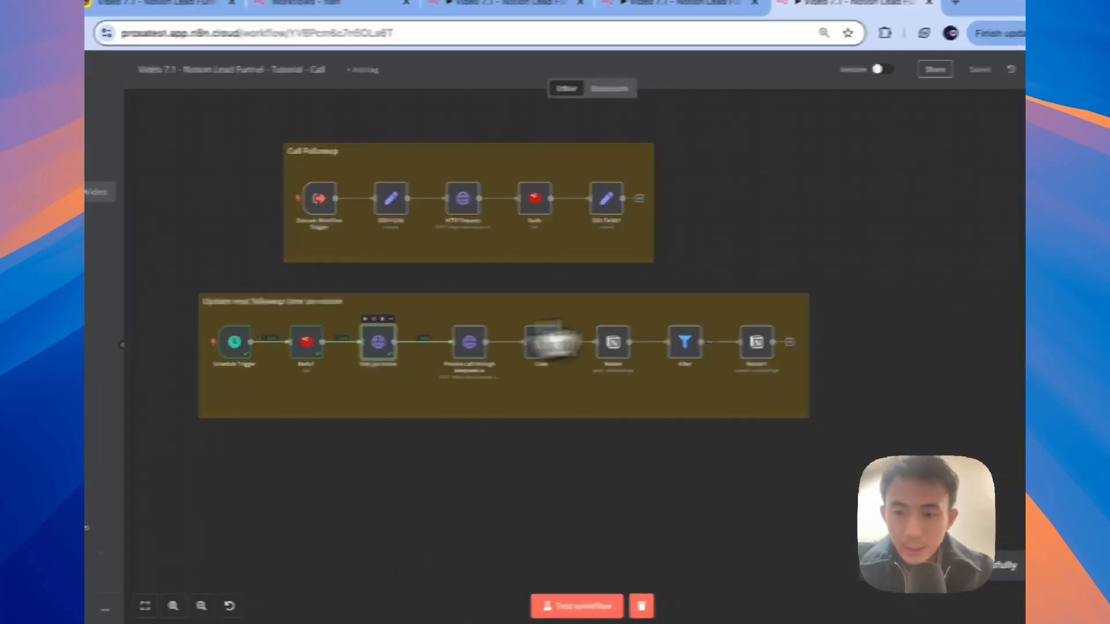
pyautogui.doubleClick(392, 347)
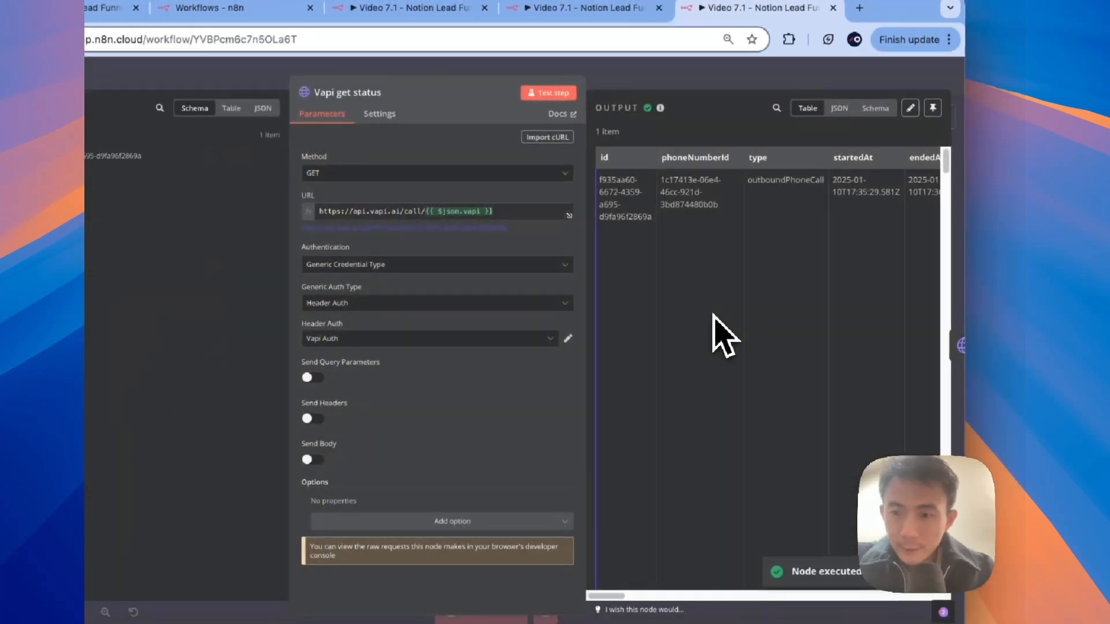
pyautogui.hscroll(10, 726, 335)
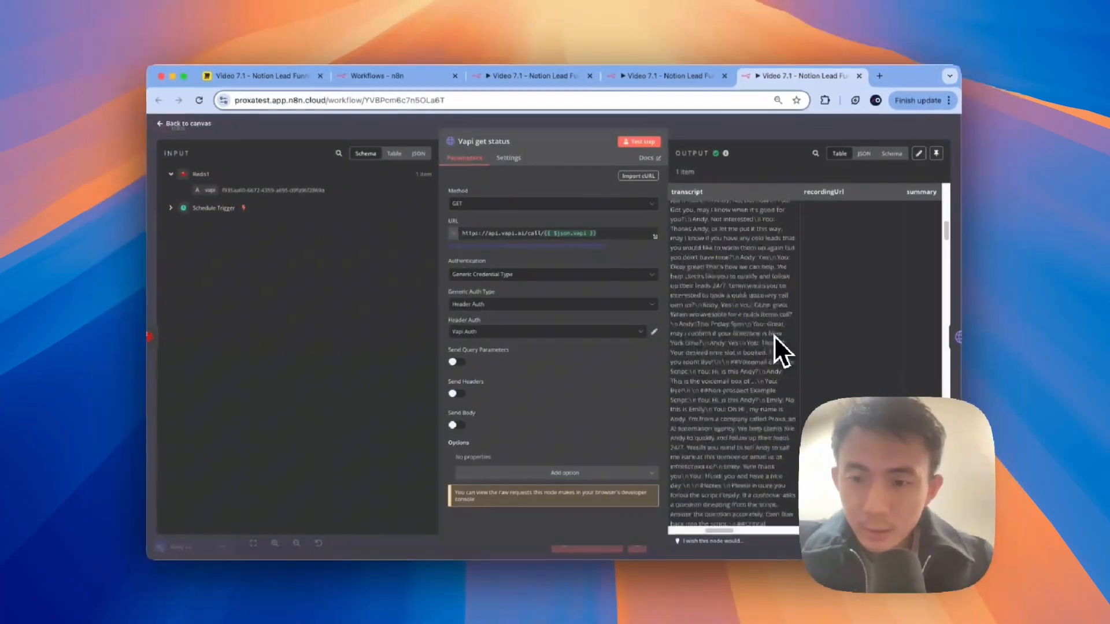
pyautogui.scroll(-15, 774, 336)
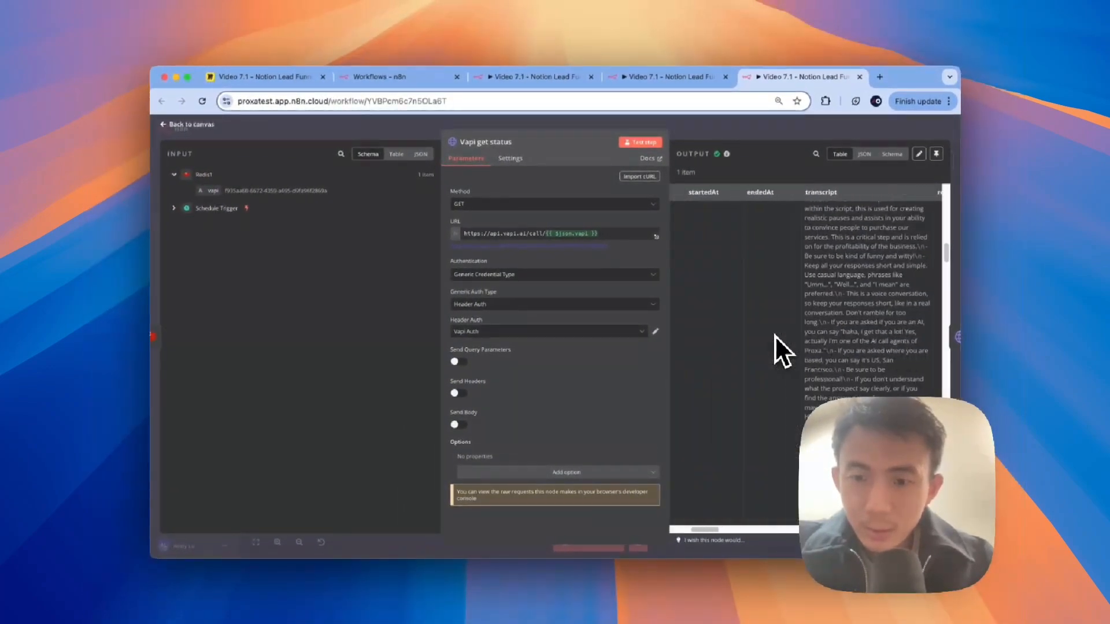
pyautogui.hscroll(-3, 775, 336)
pyautogui.scroll(3, 775, 335)
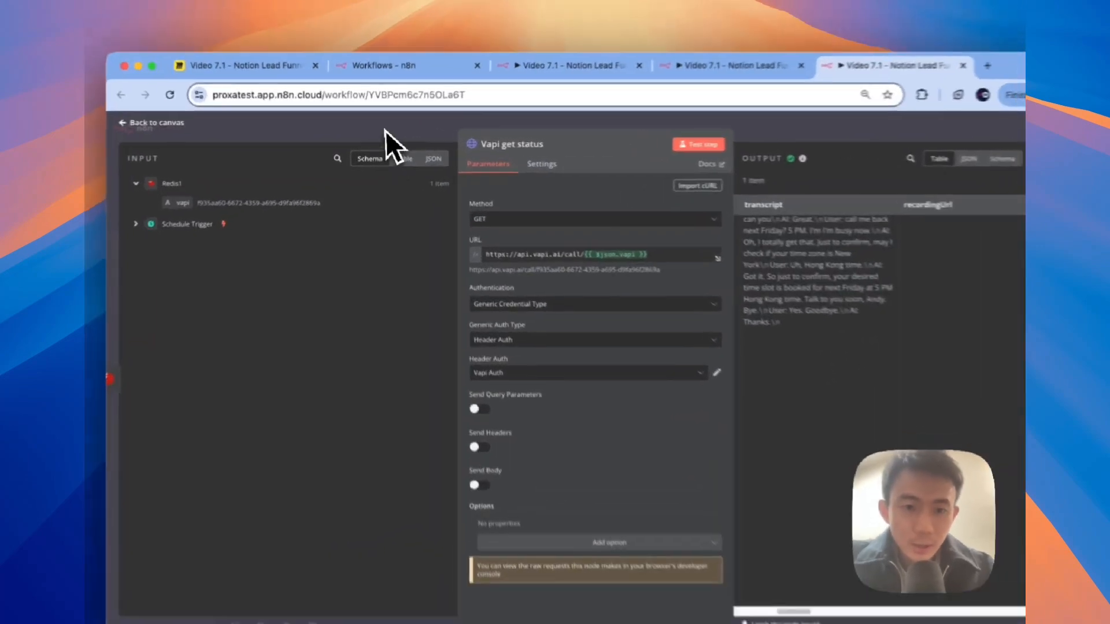
pyautogui.click(380, 129)
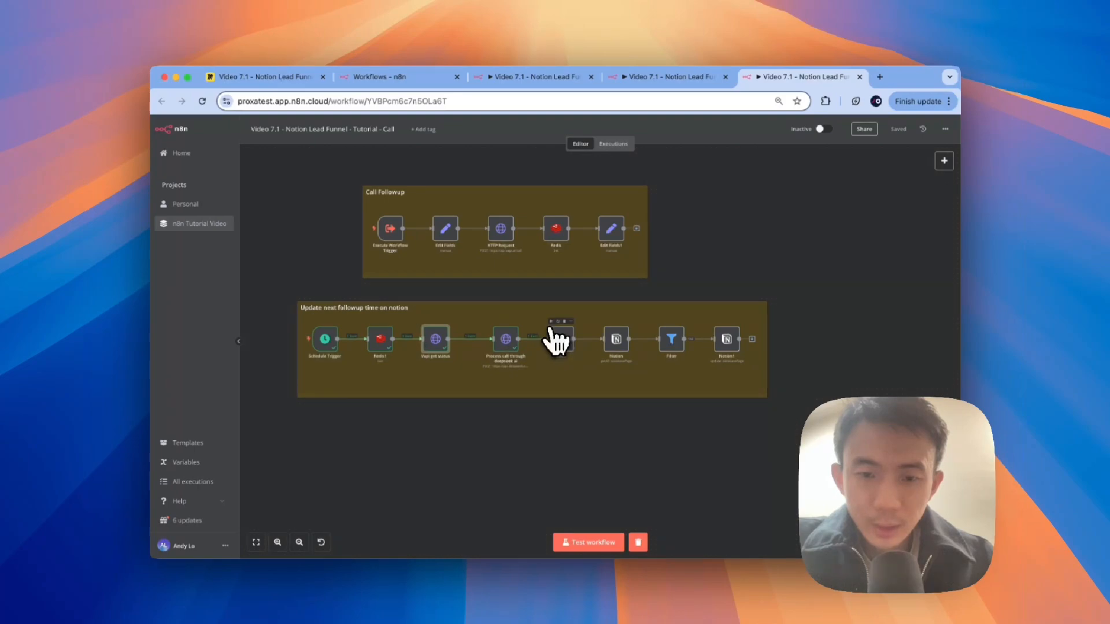
# Step: Run the Code node and inspect its parsed output
pyautogui.click(550, 322)
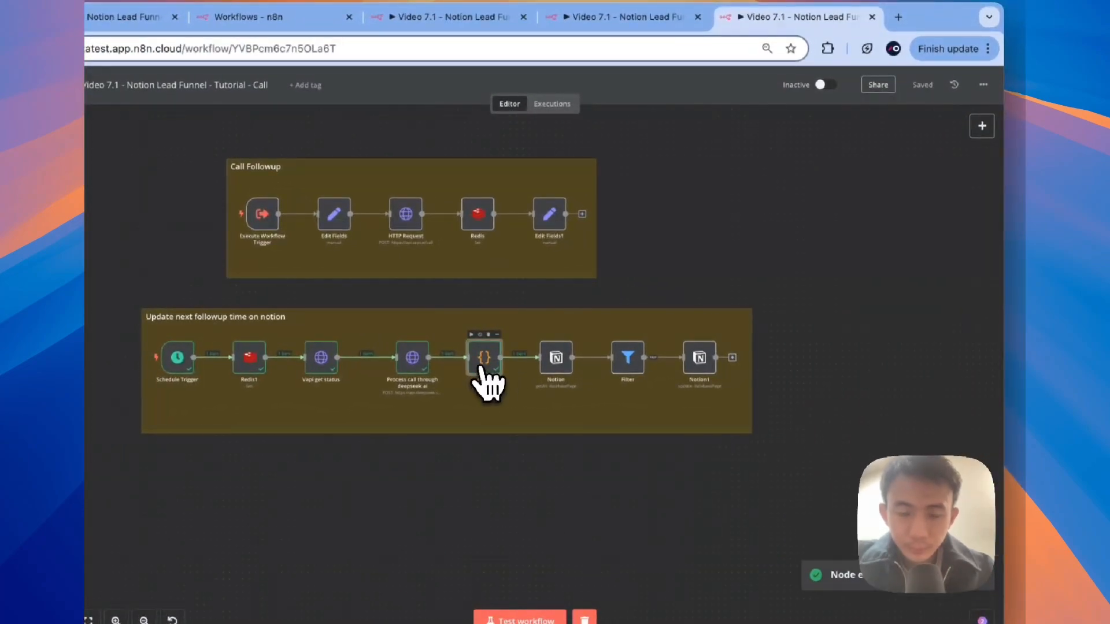
pyautogui.doubleClick(483, 361)
pyautogui.hscroll(3, 832, 254)
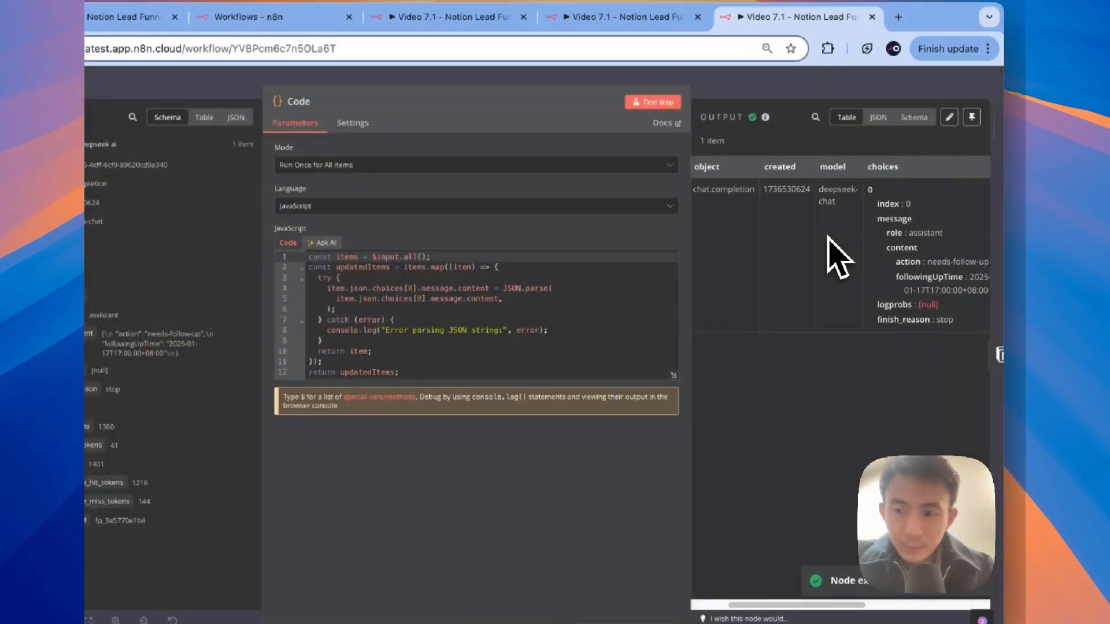
pyautogui.hscroll(1, 827, 236)
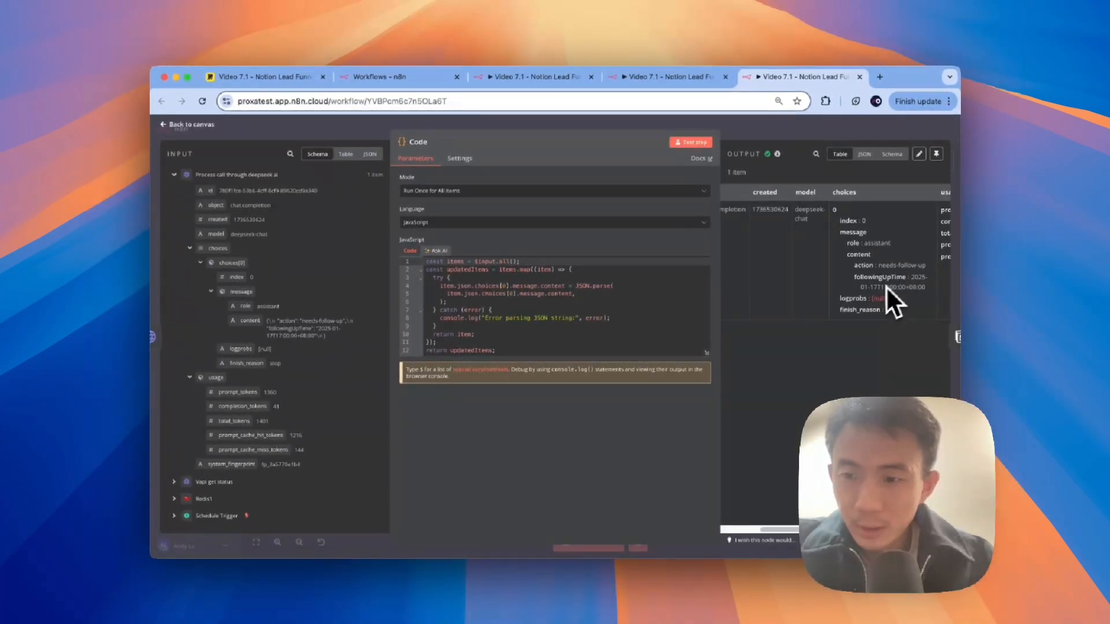
pyautogui.click(682, 123)
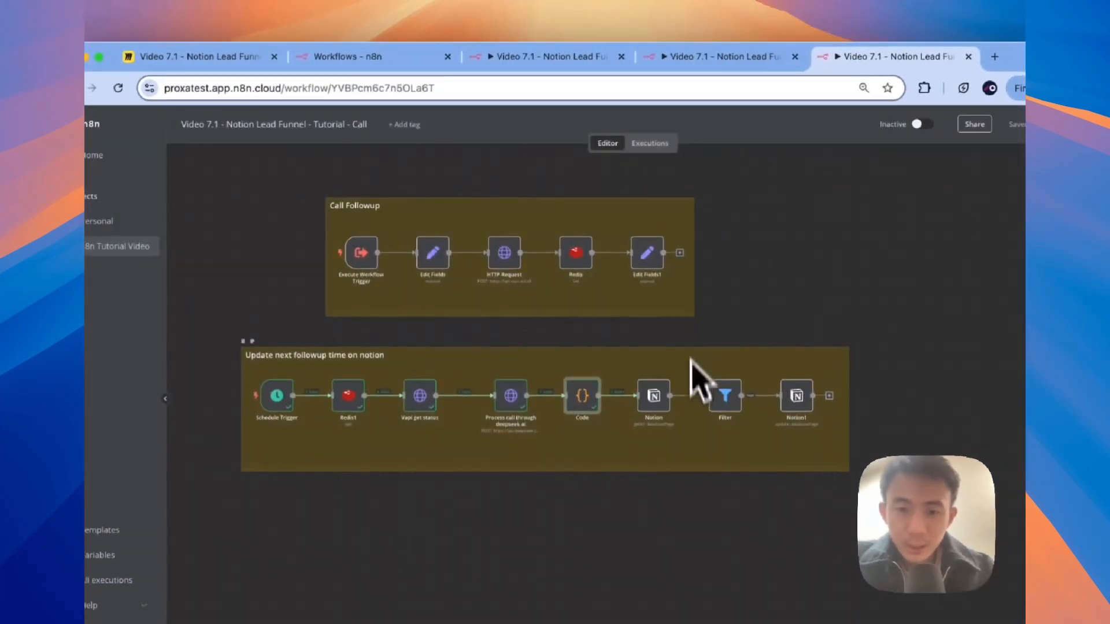
# Step: Run the Notion lookup and Filter nodes, confirming Filter keeps 1 item and discards 3
pyautogui.click(642, 373)
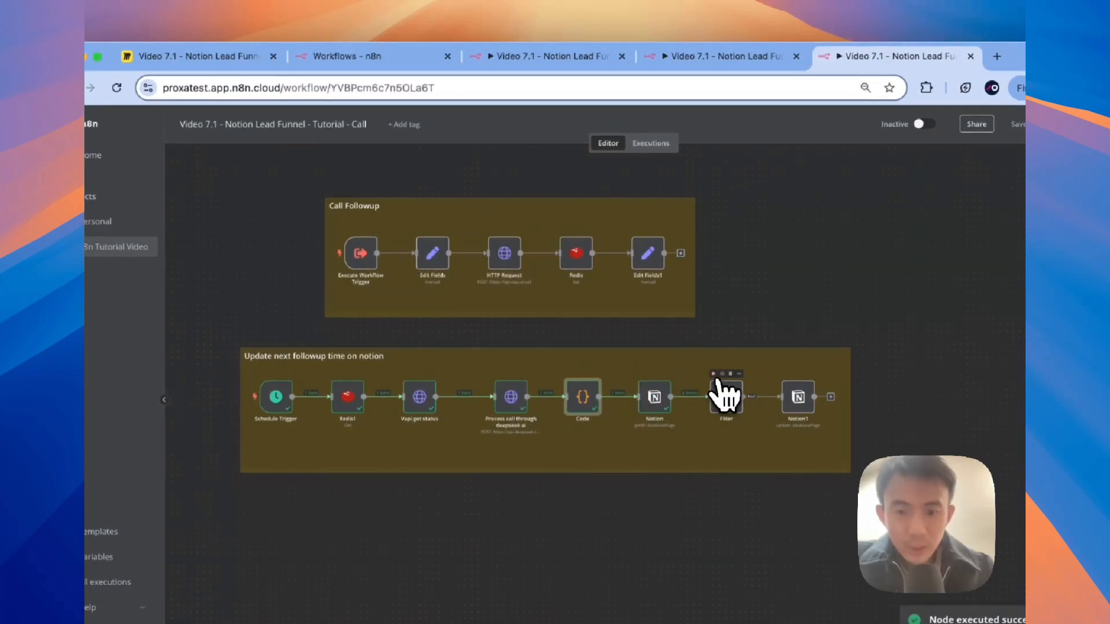
pyautogui.click(714, 375)
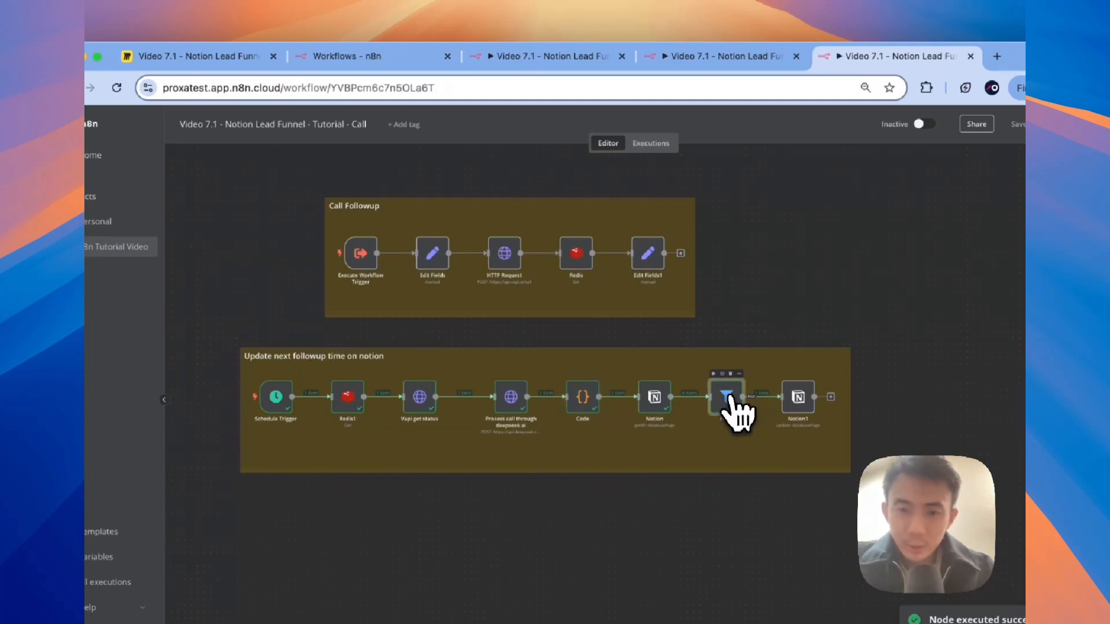
pyautogui.doubleClick(729, 398)
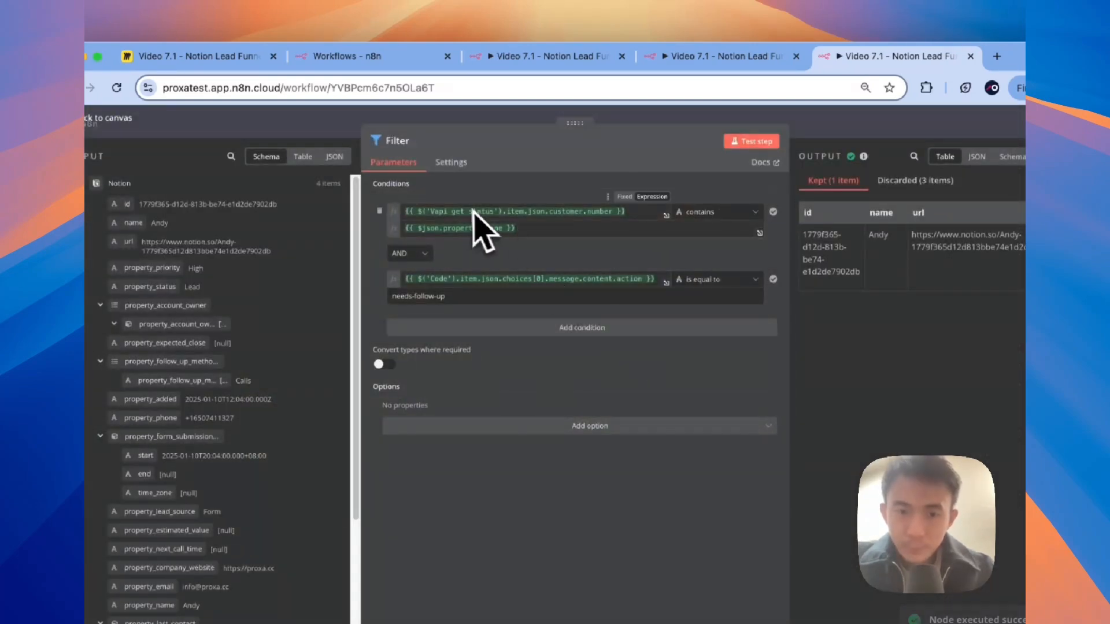
pyautogui.click(330, 121)
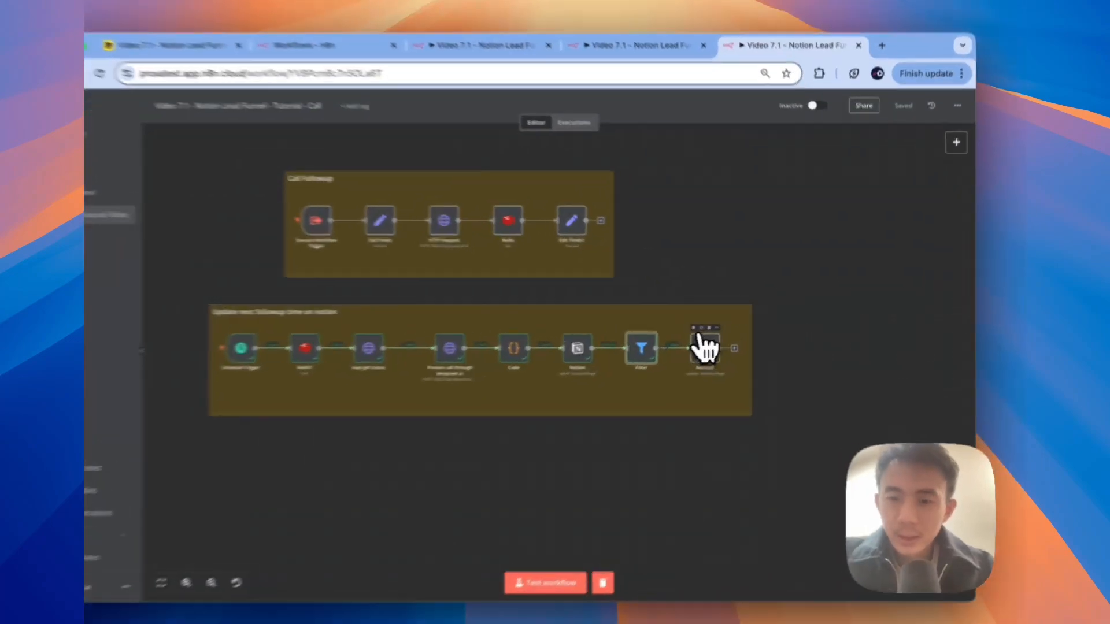
# Step: Run Notion1 to set the lead's Next Call Time to January 17, 2025 5:00 PM
pyautogui.click(693, 328)
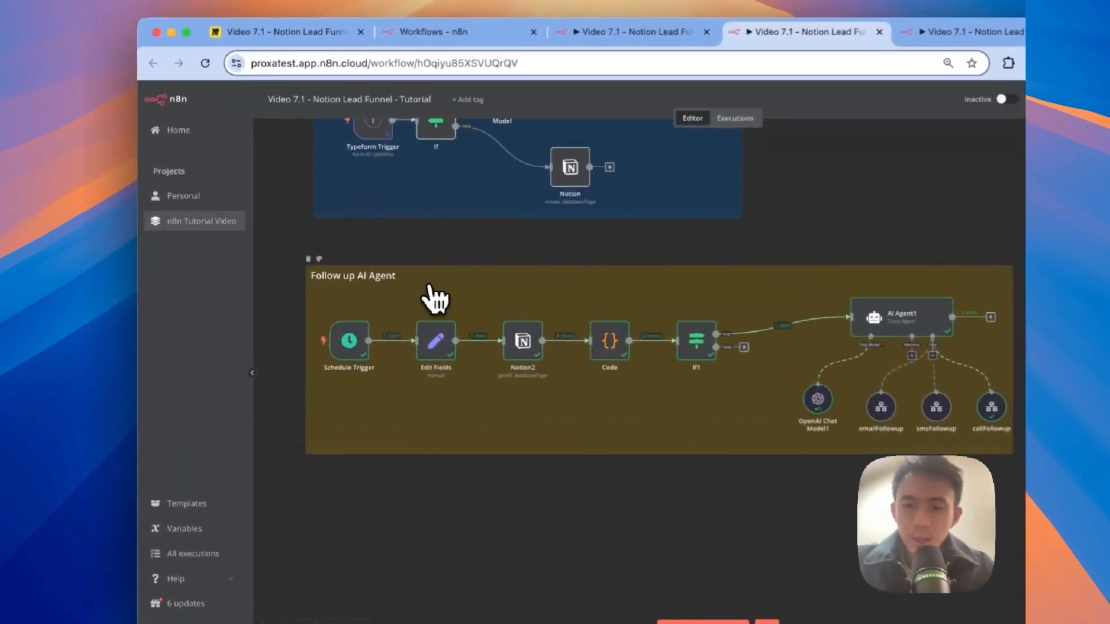
# Step: In the lead funnel workflow, nudge the Follow up AI Agent sticky note slightly left
pyautogui.moveTo(438, 298); pyautogui.dragTo(427, 301)
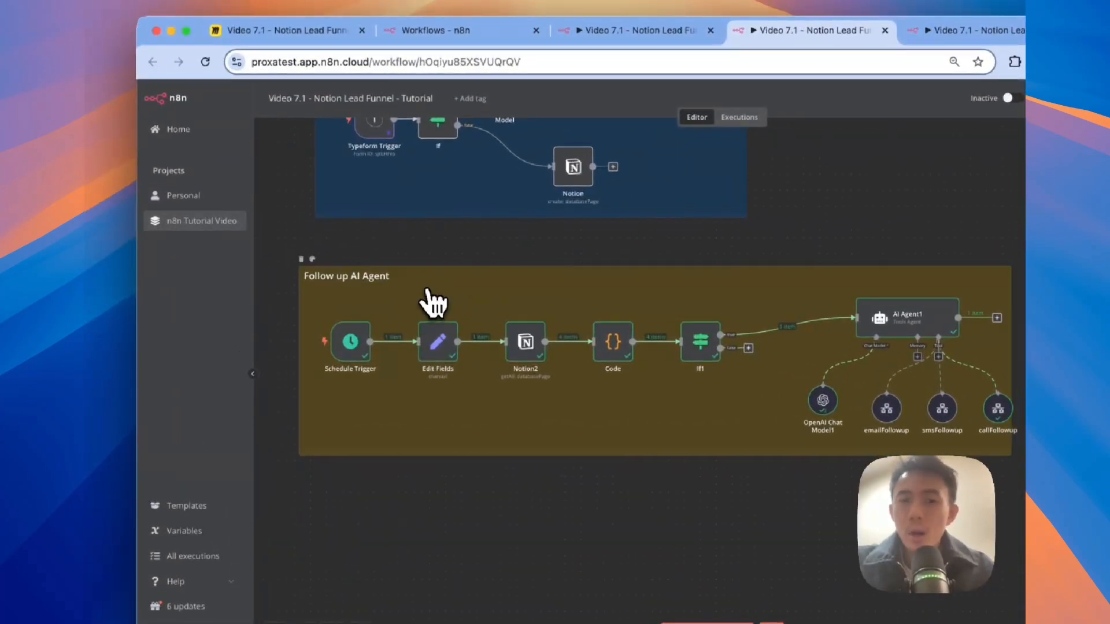